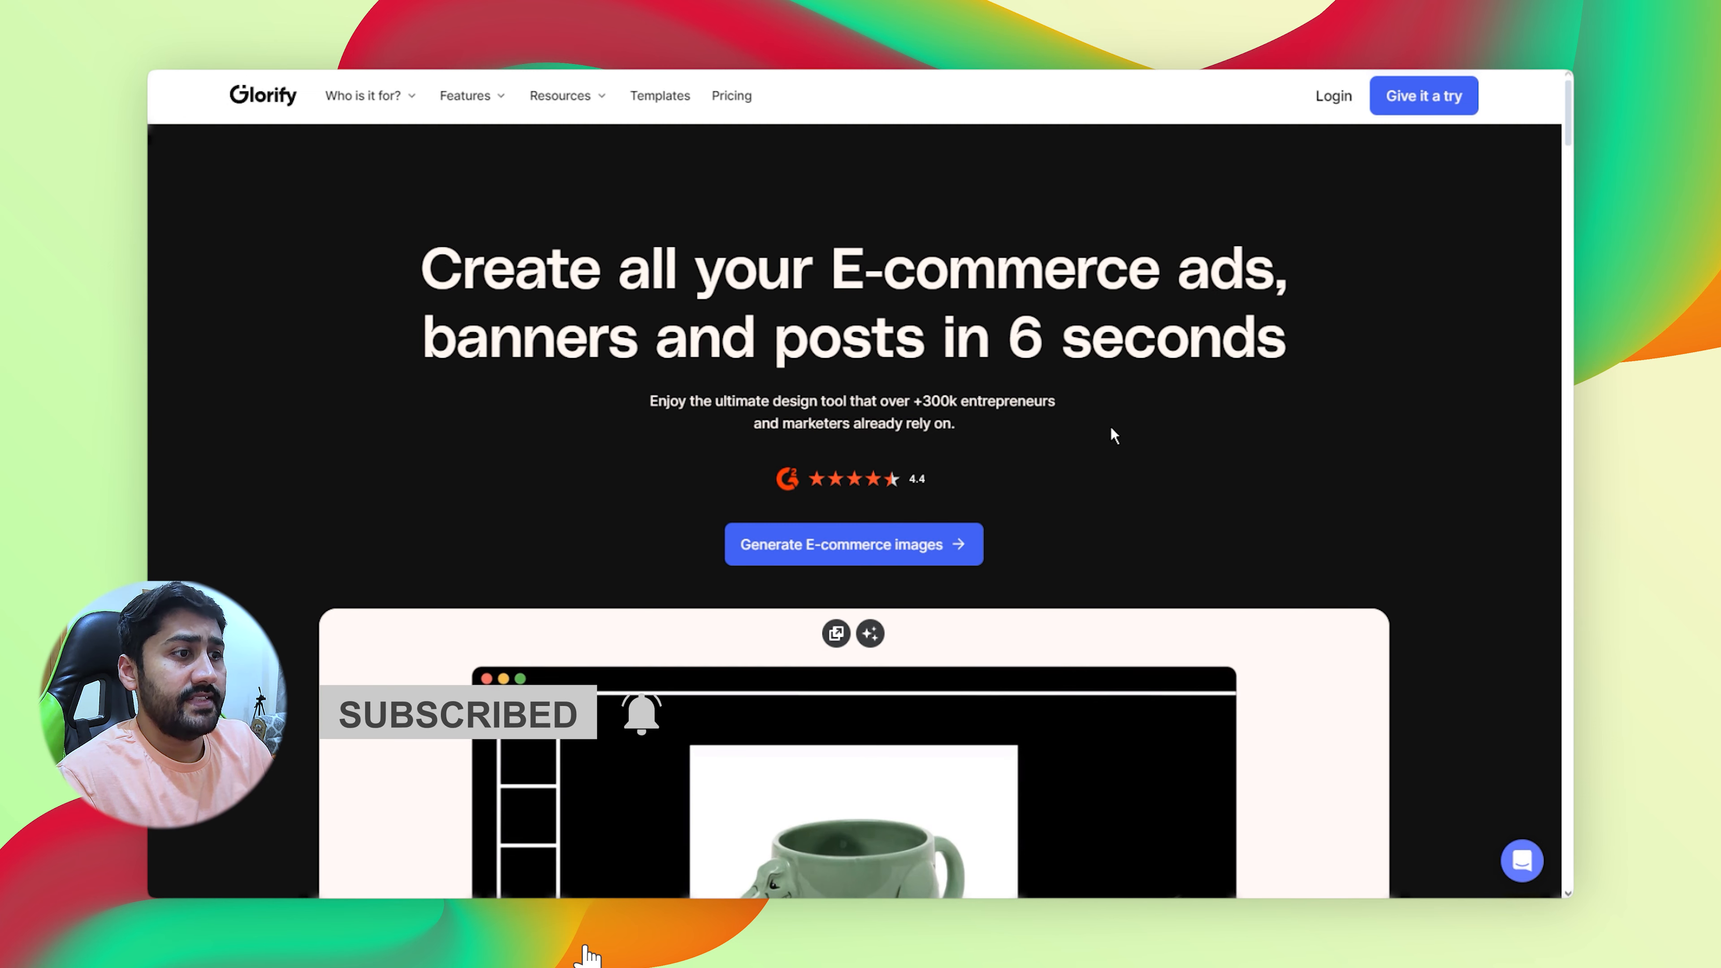
- Examine the Glorify homepage's sections on AI features, batch editing, templates and product image editing tools
scroll(1105, 475, down, 5)
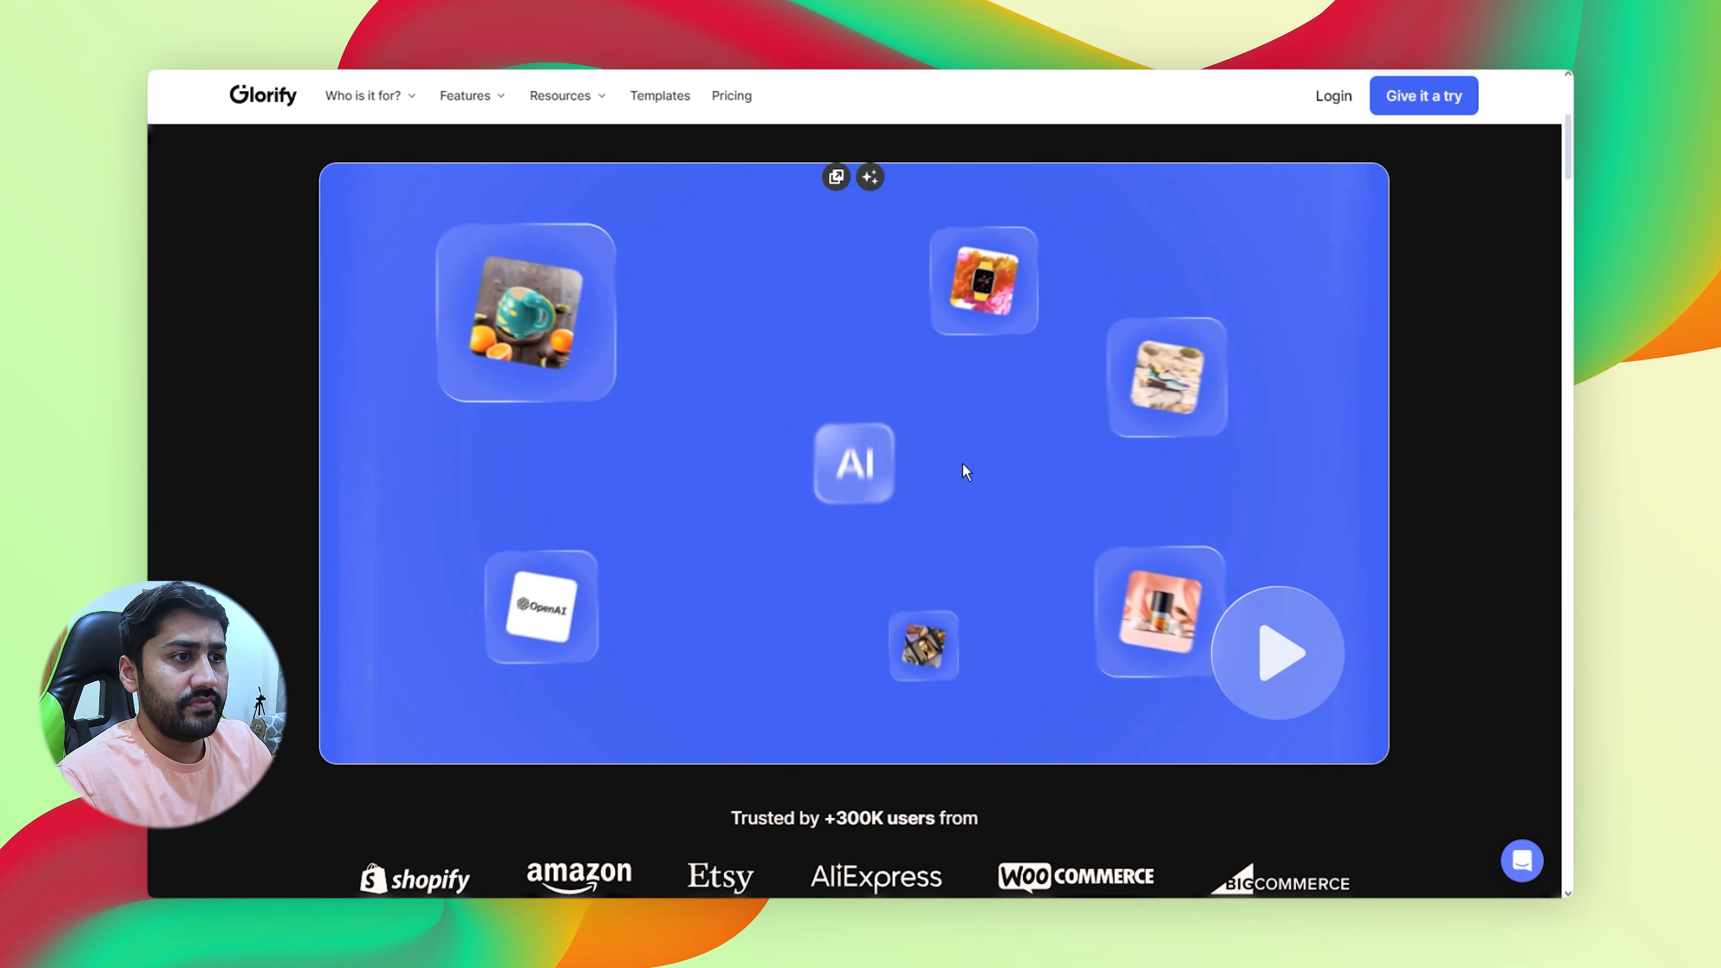
scroll(964, 472, down, 10)
scroll(789, 467, up, 2)
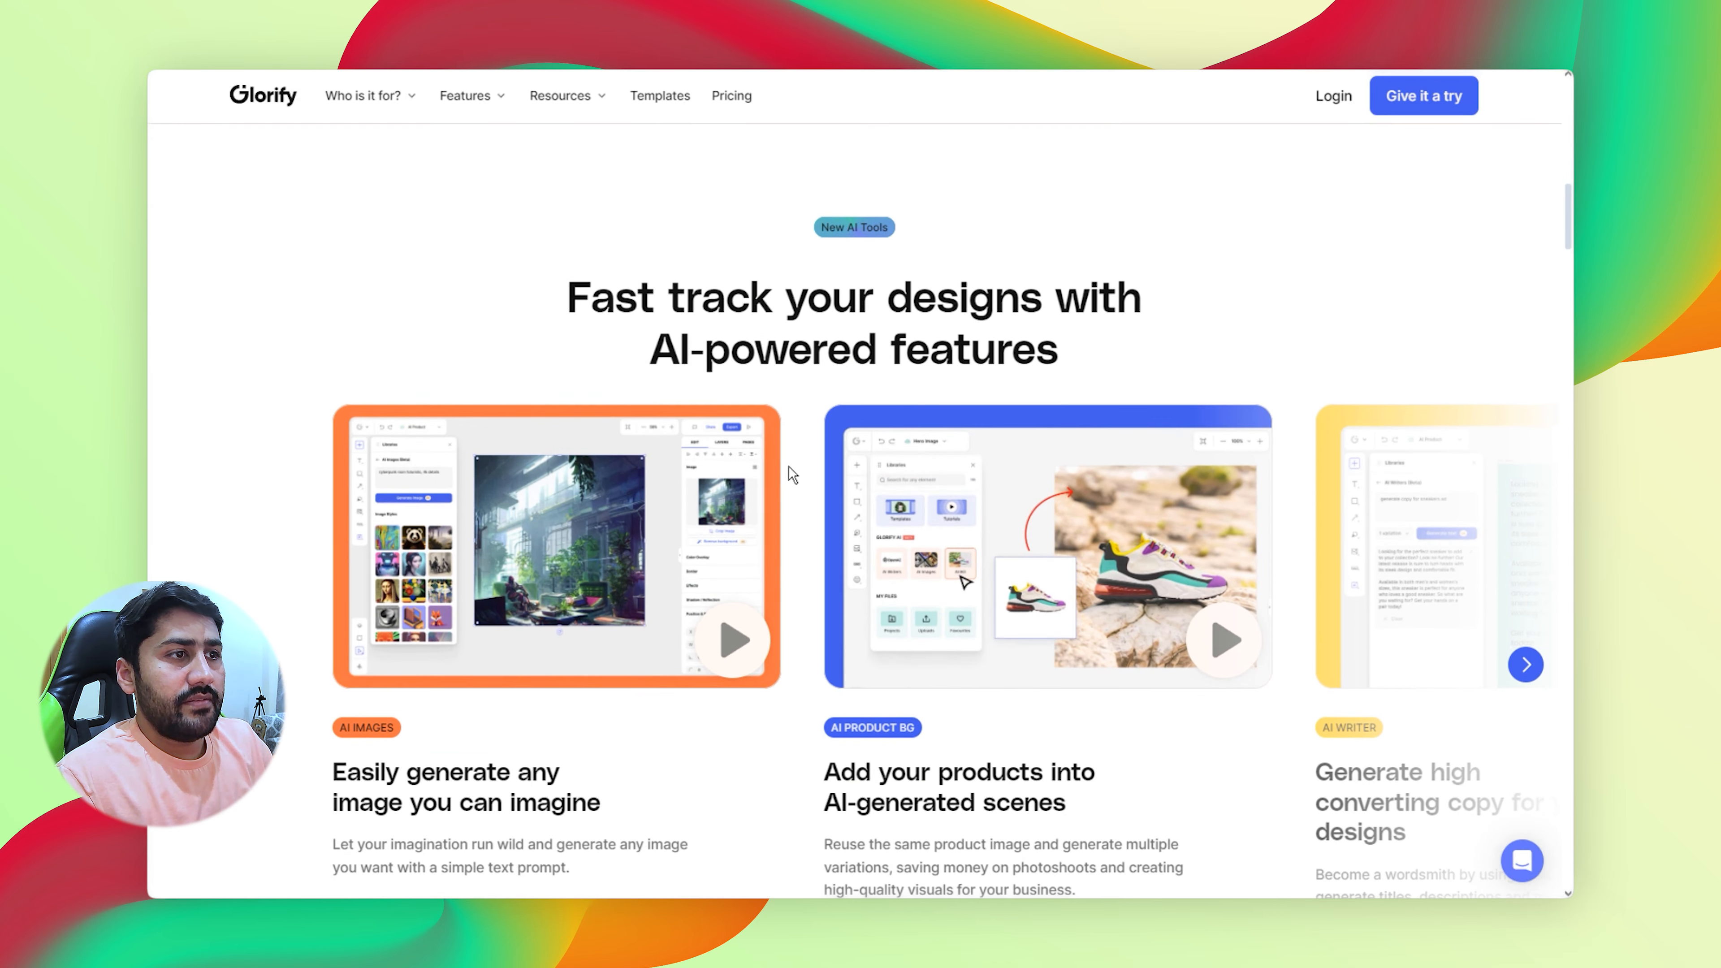
scroll(785, 467, down, 6)
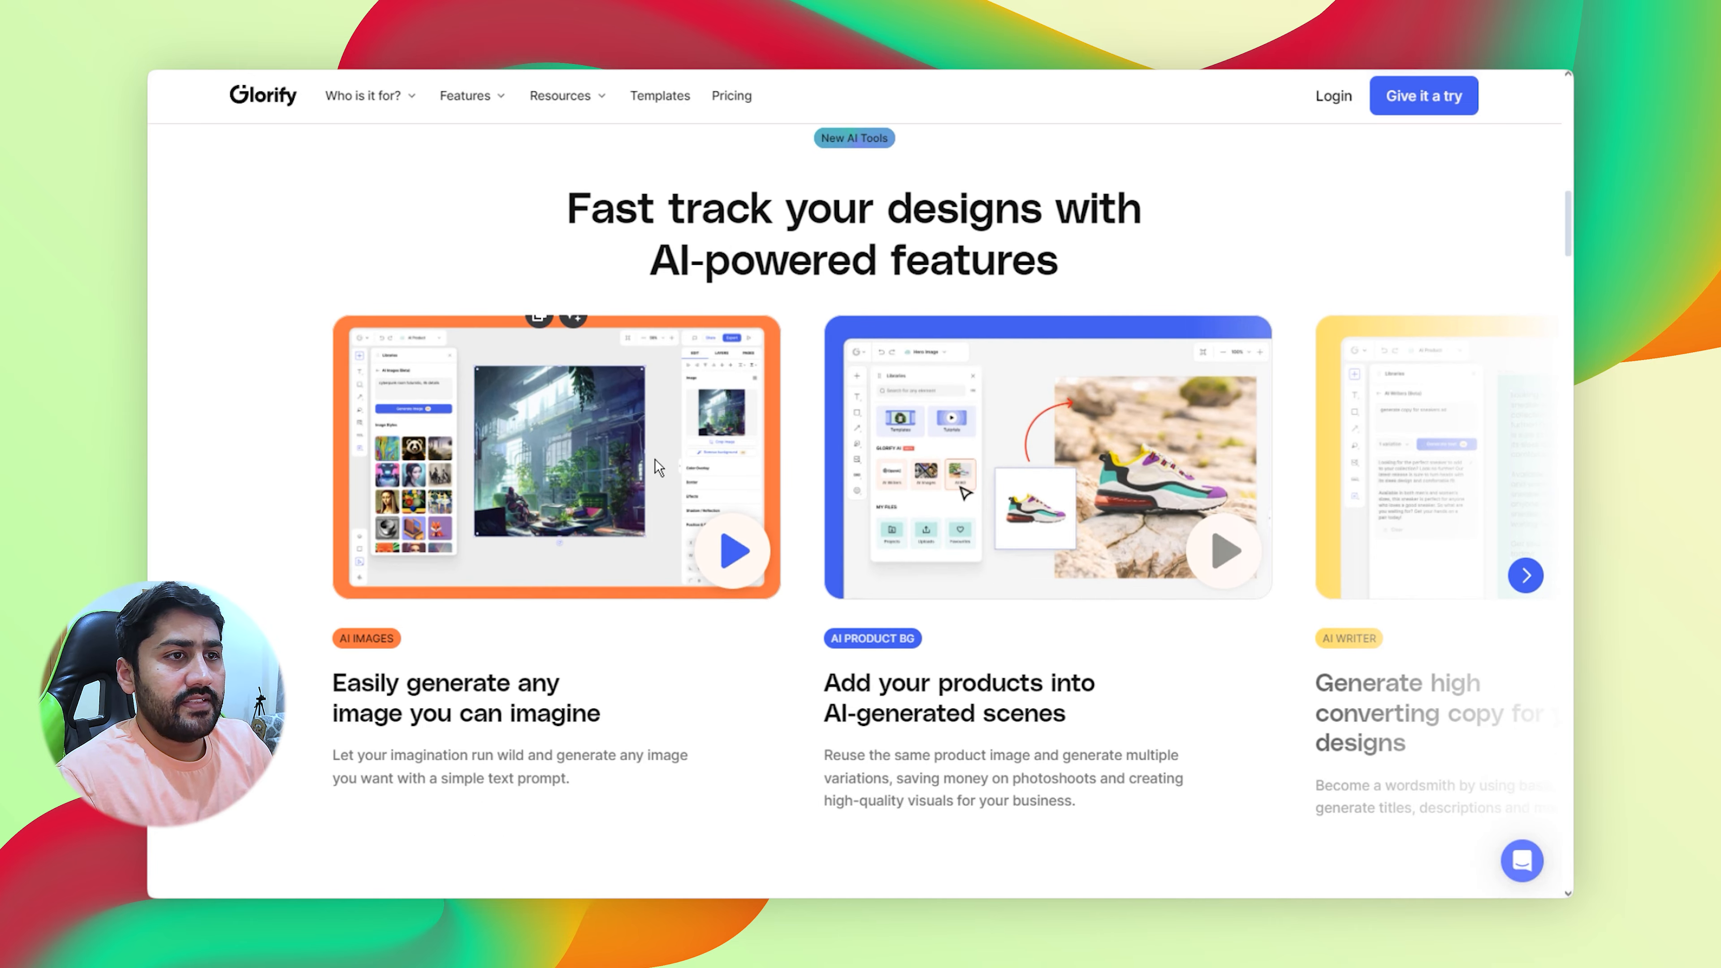
scroll(788, 505, down, 8)
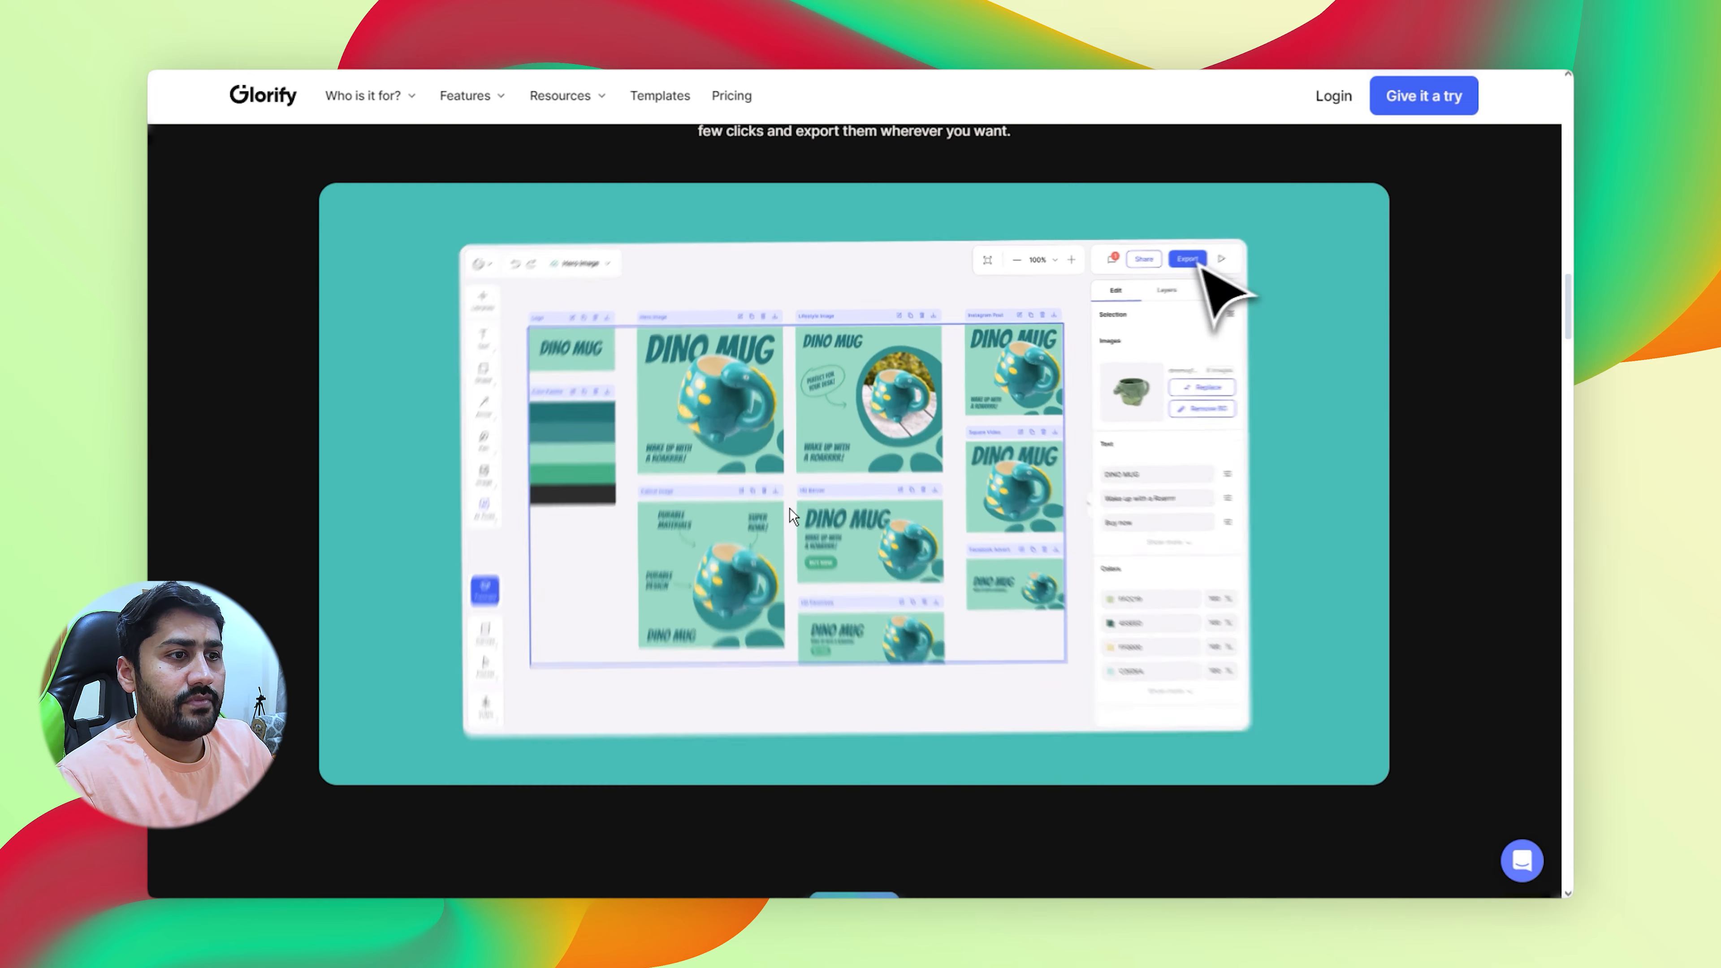
scroll(788, 502, down, 5)
scroll(786, 501, down, 5)
scroll(785, 503, up, 3)
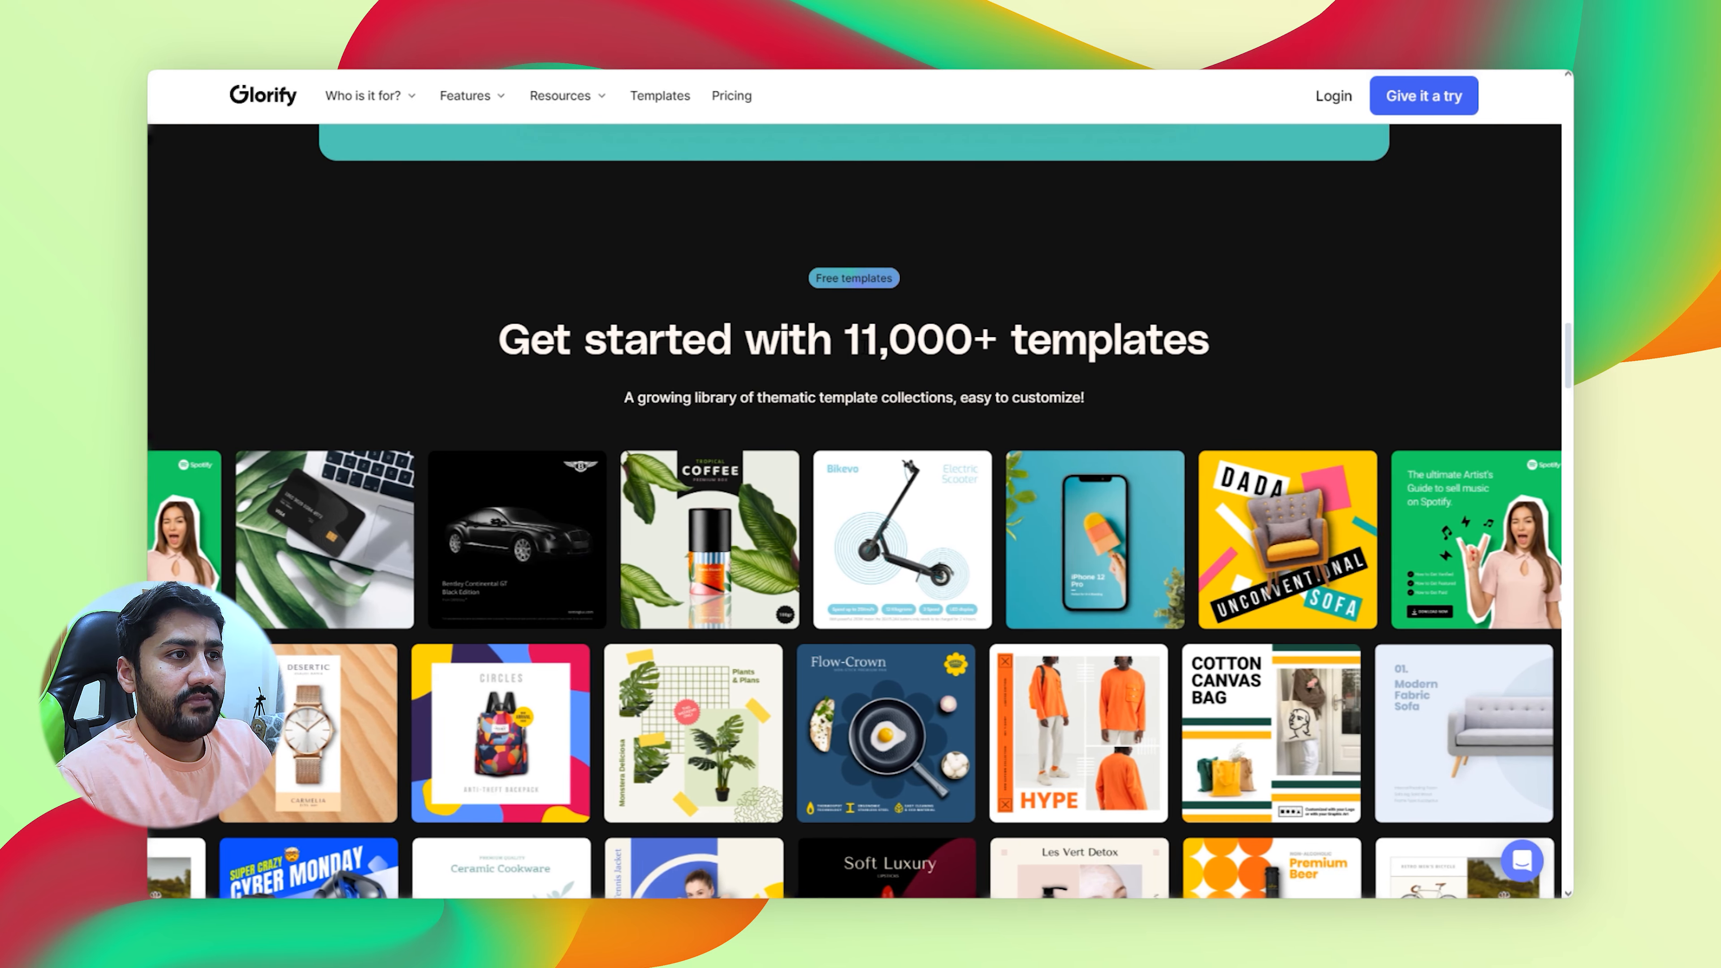
double_click(855, 338)
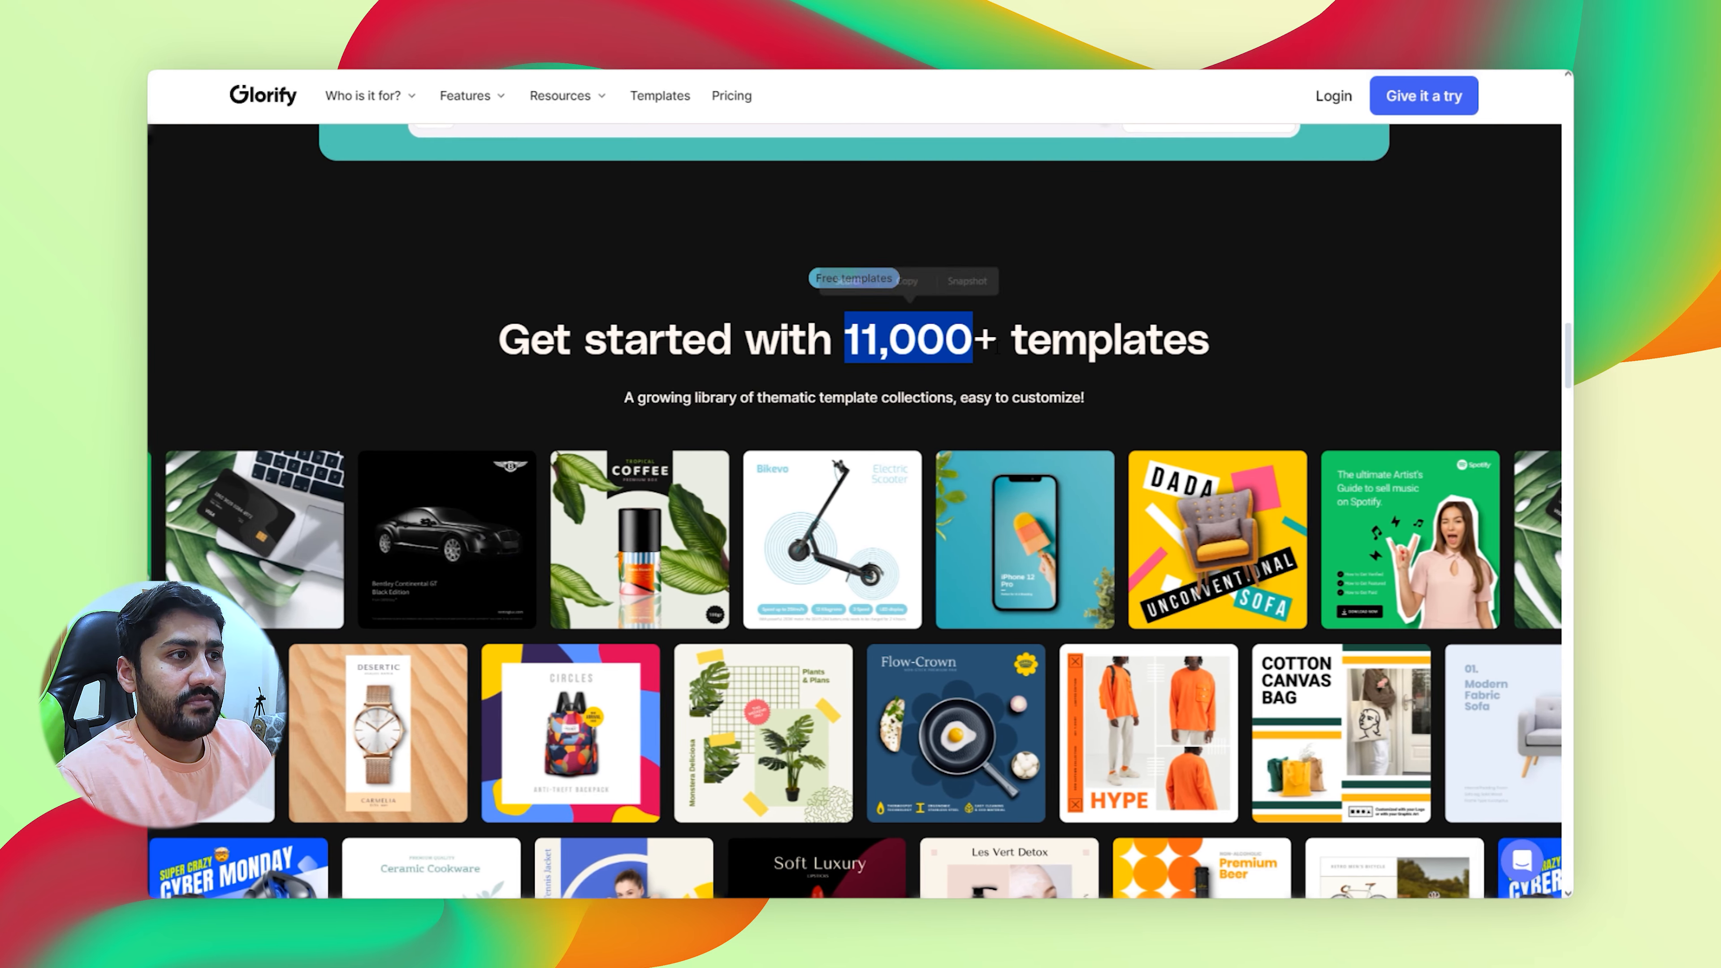
scroll(949, 663, down, 2)
scroll(949, 663, down, 1)
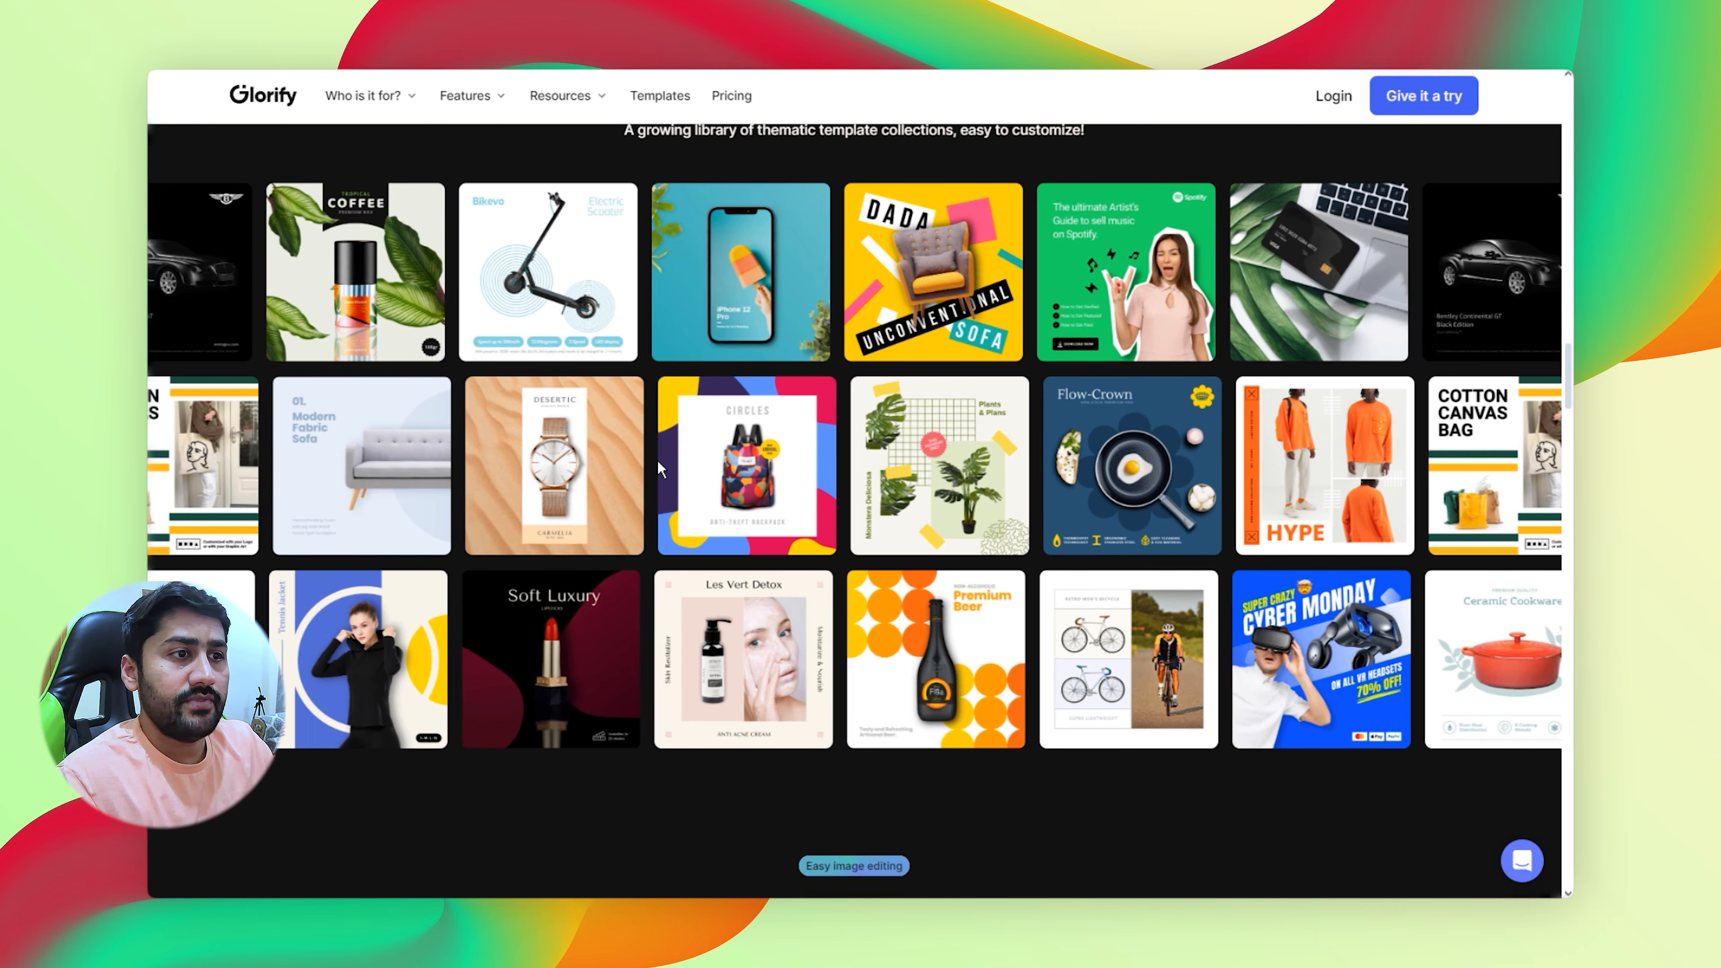
scroll(894, 572, down, 1)
scroll(887, 534, down, 5)
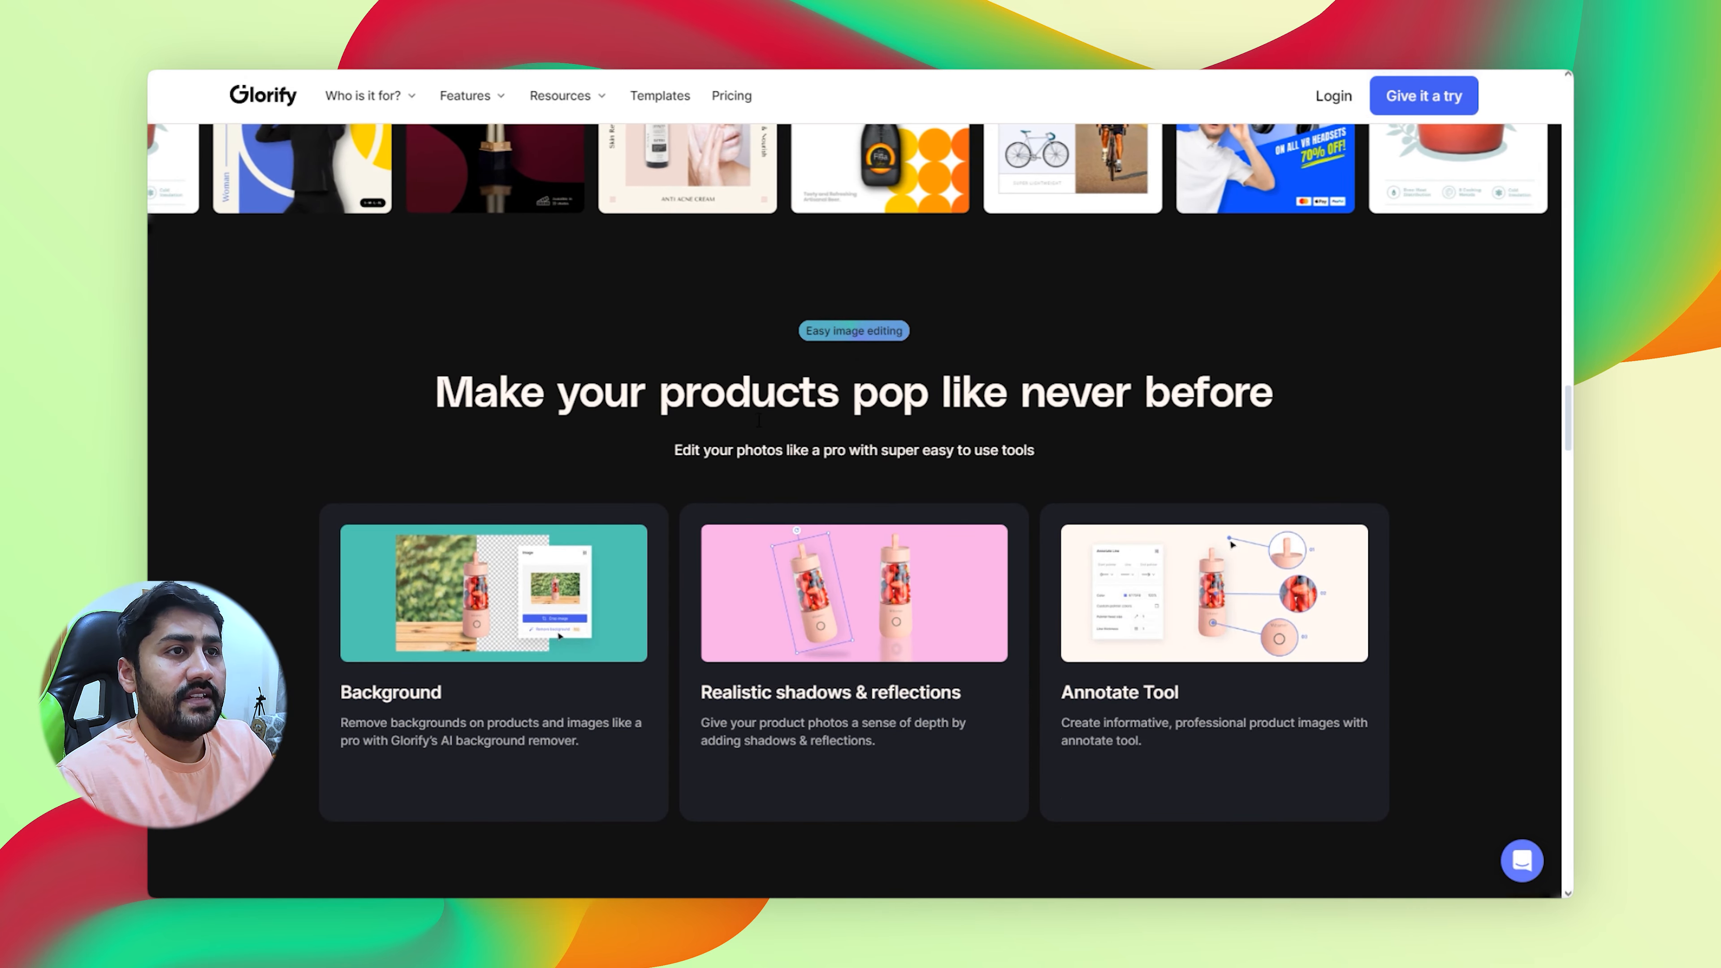
scroll(783, 274, down, 10)
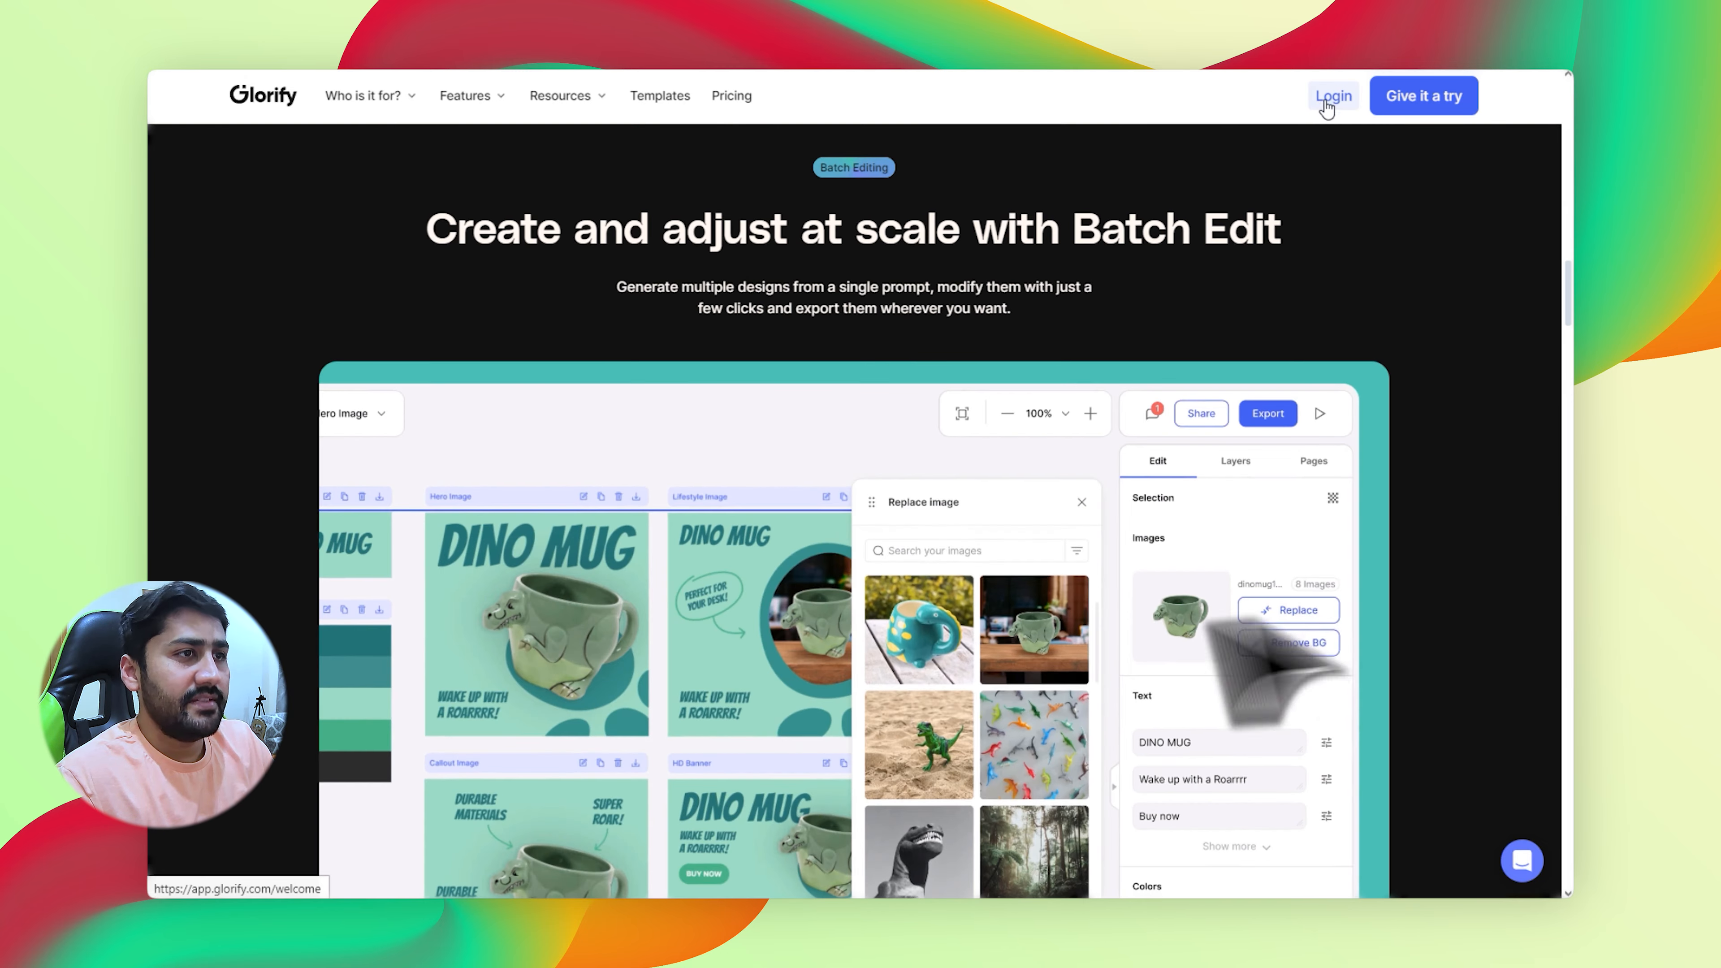
- Log in and start a new 2000×2000 design from the suggested Hero Image format
click(1333, 102)
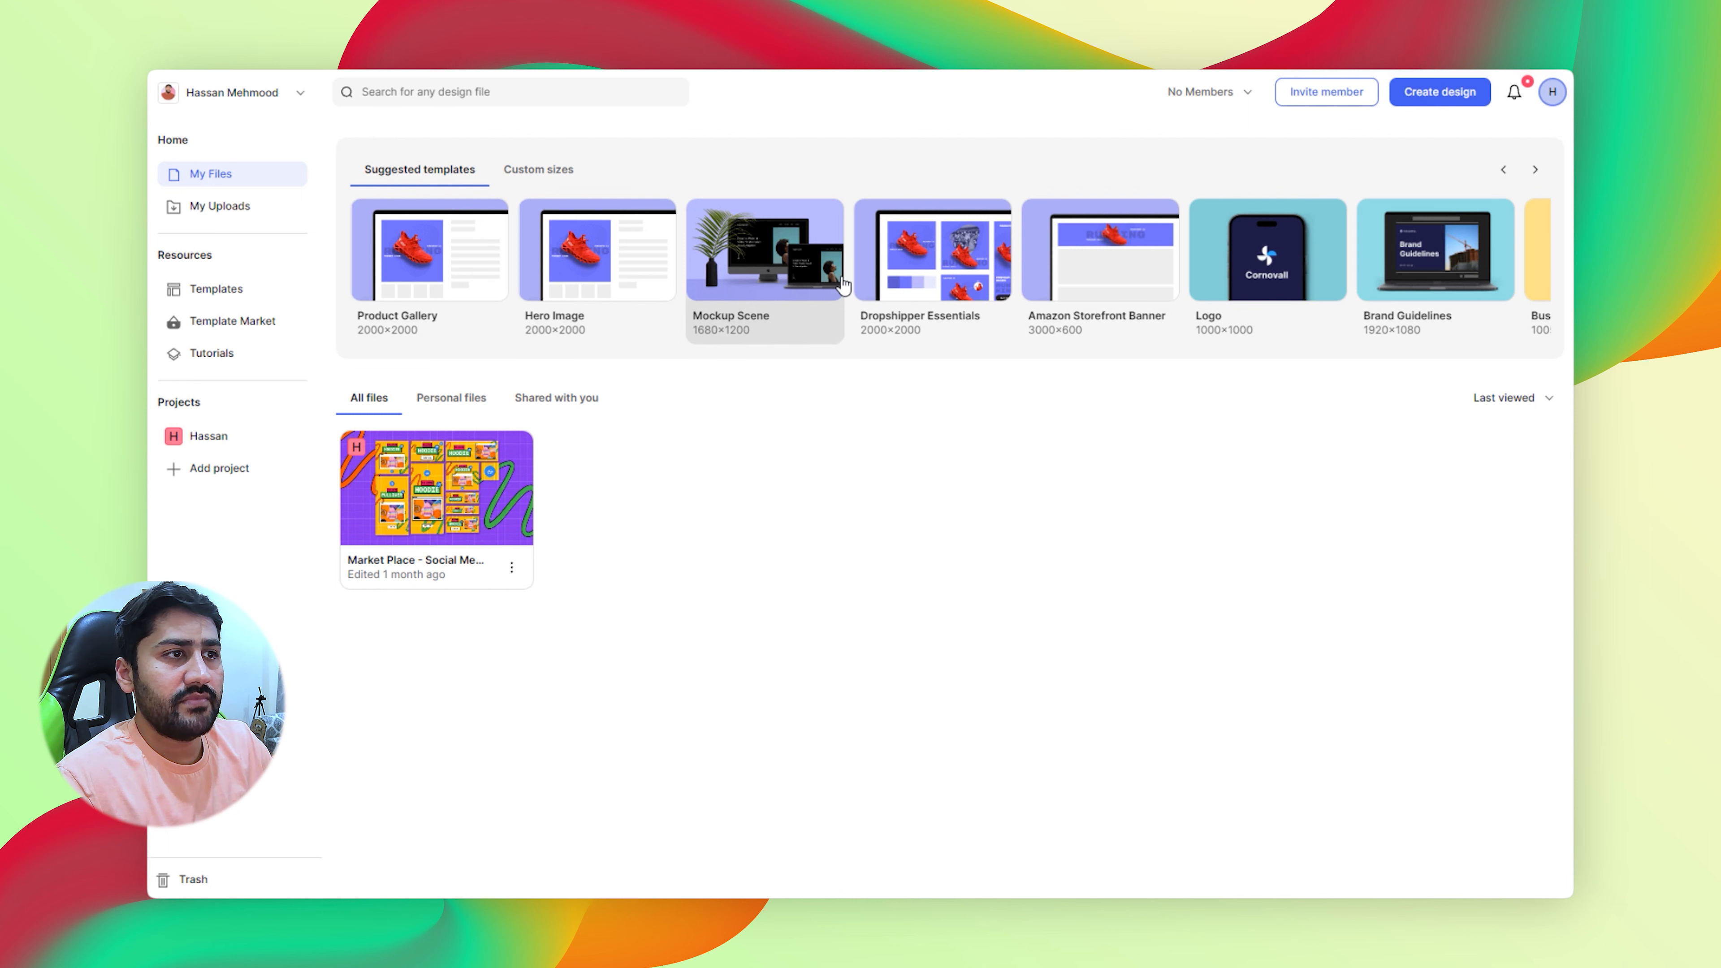
click(1525, 177)
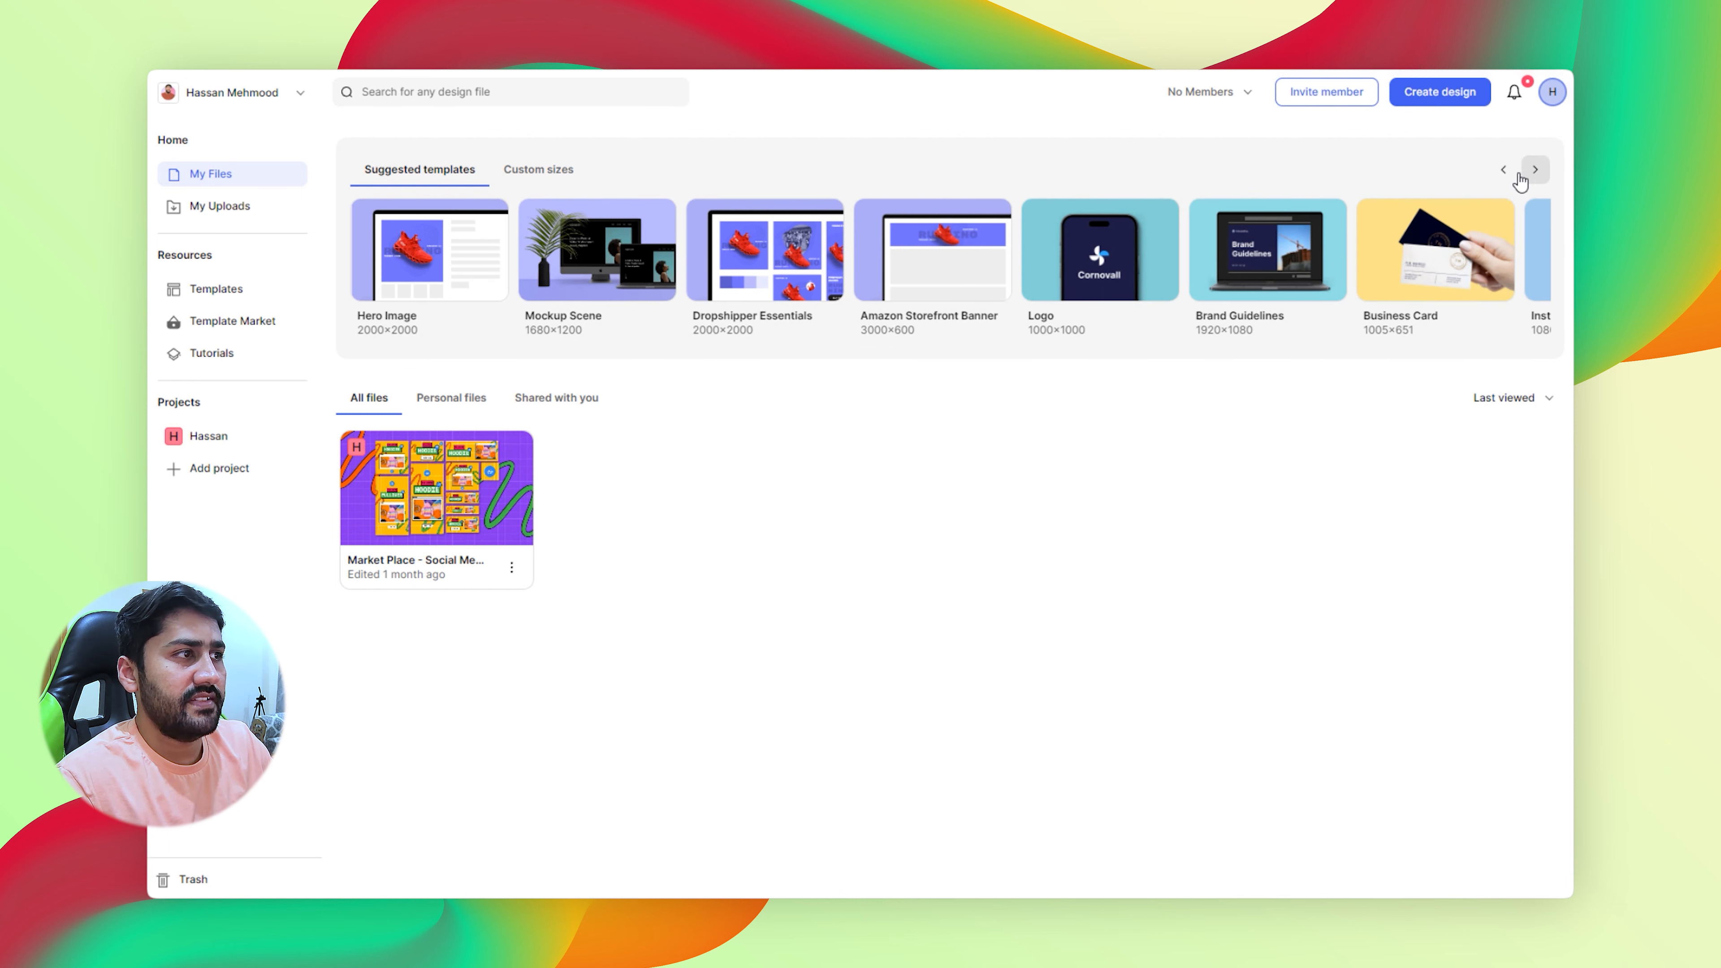
click(1502, 170)
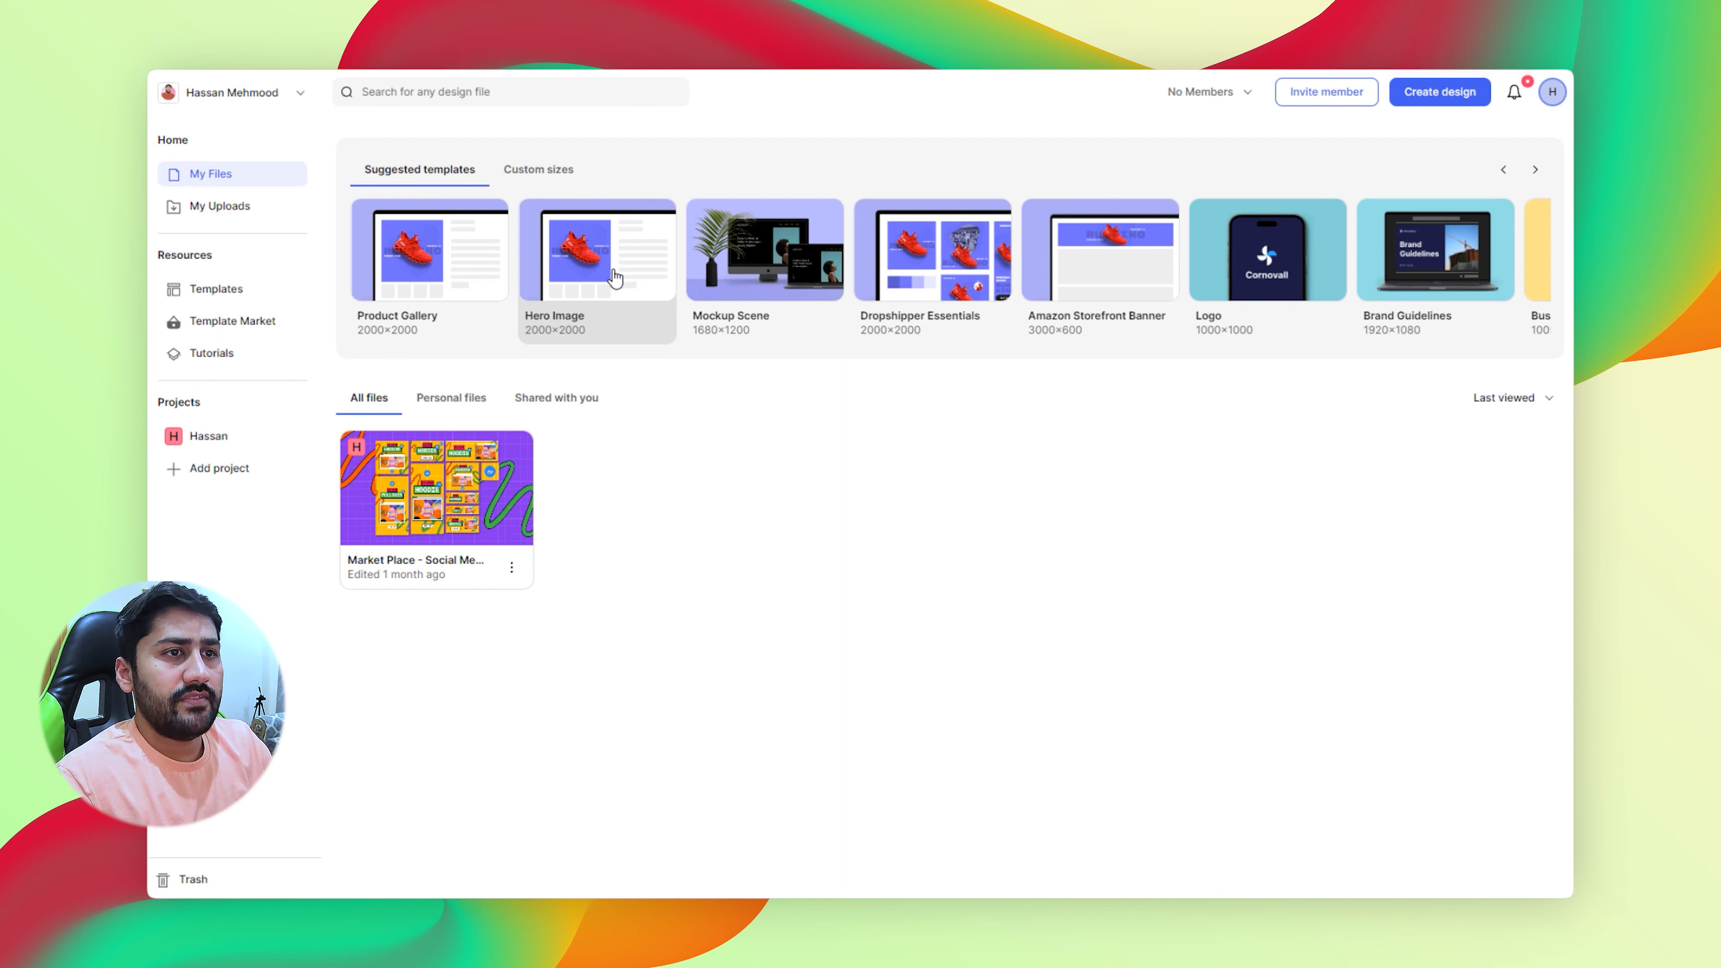
click(565, 257)
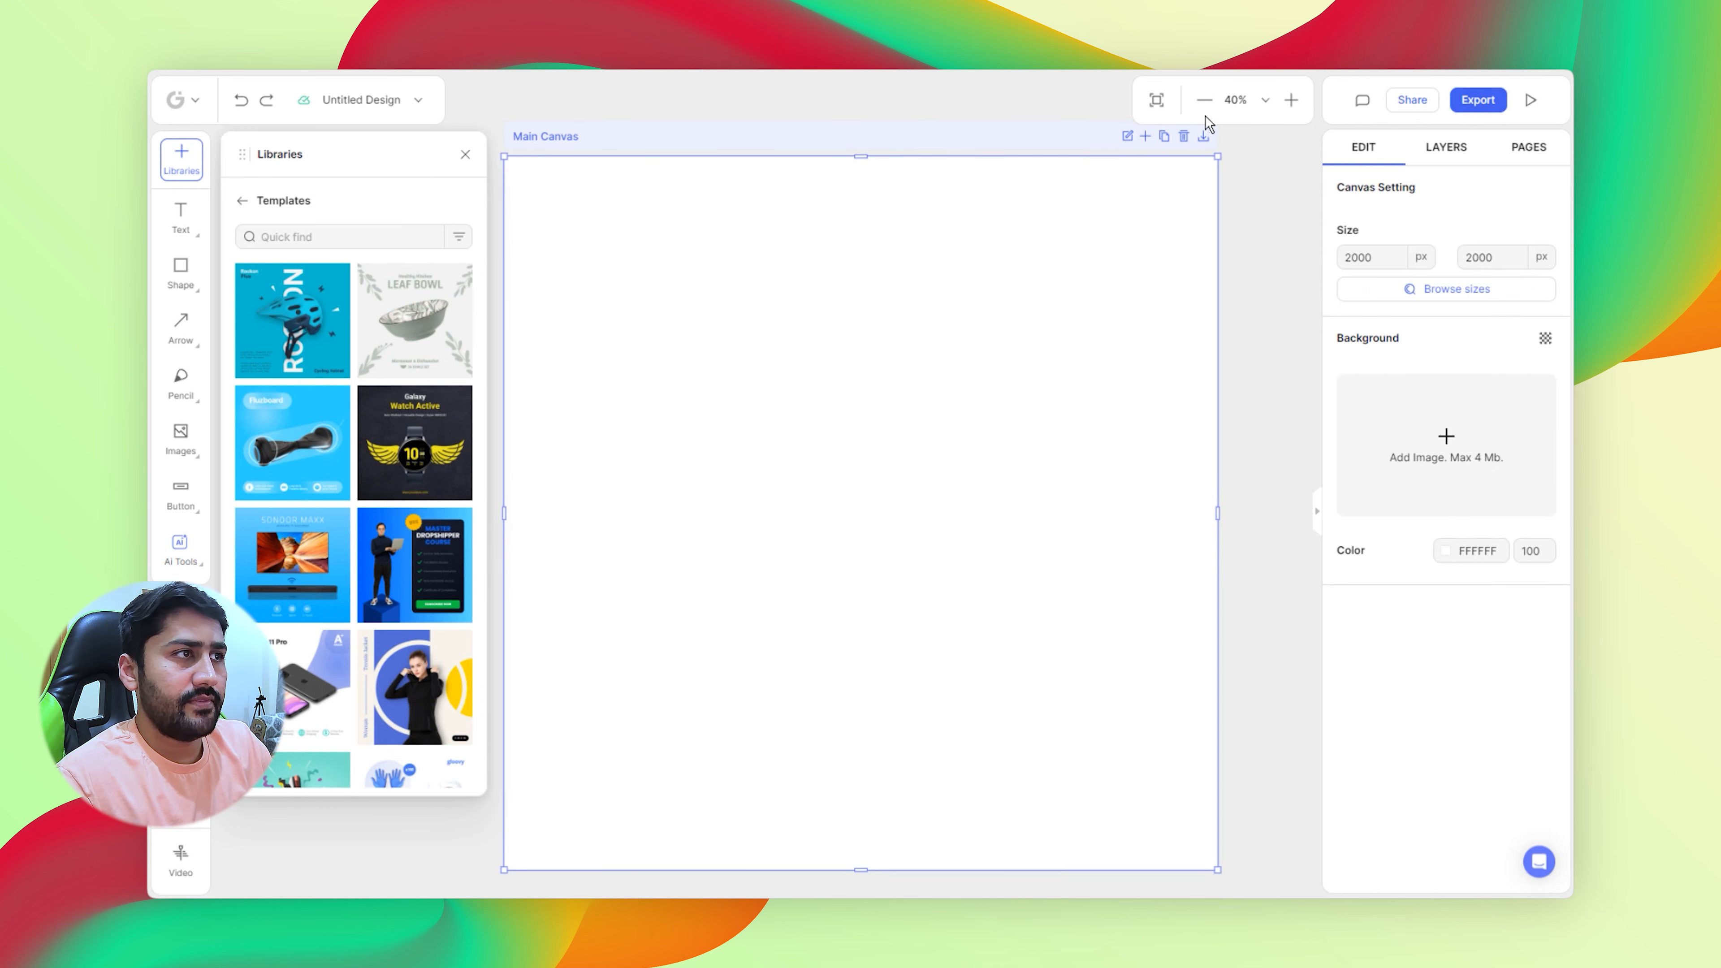
- Set the zoom of the blank canvas to 38% and deselect the canvas
click(1209, 108)
click(1213, 160)
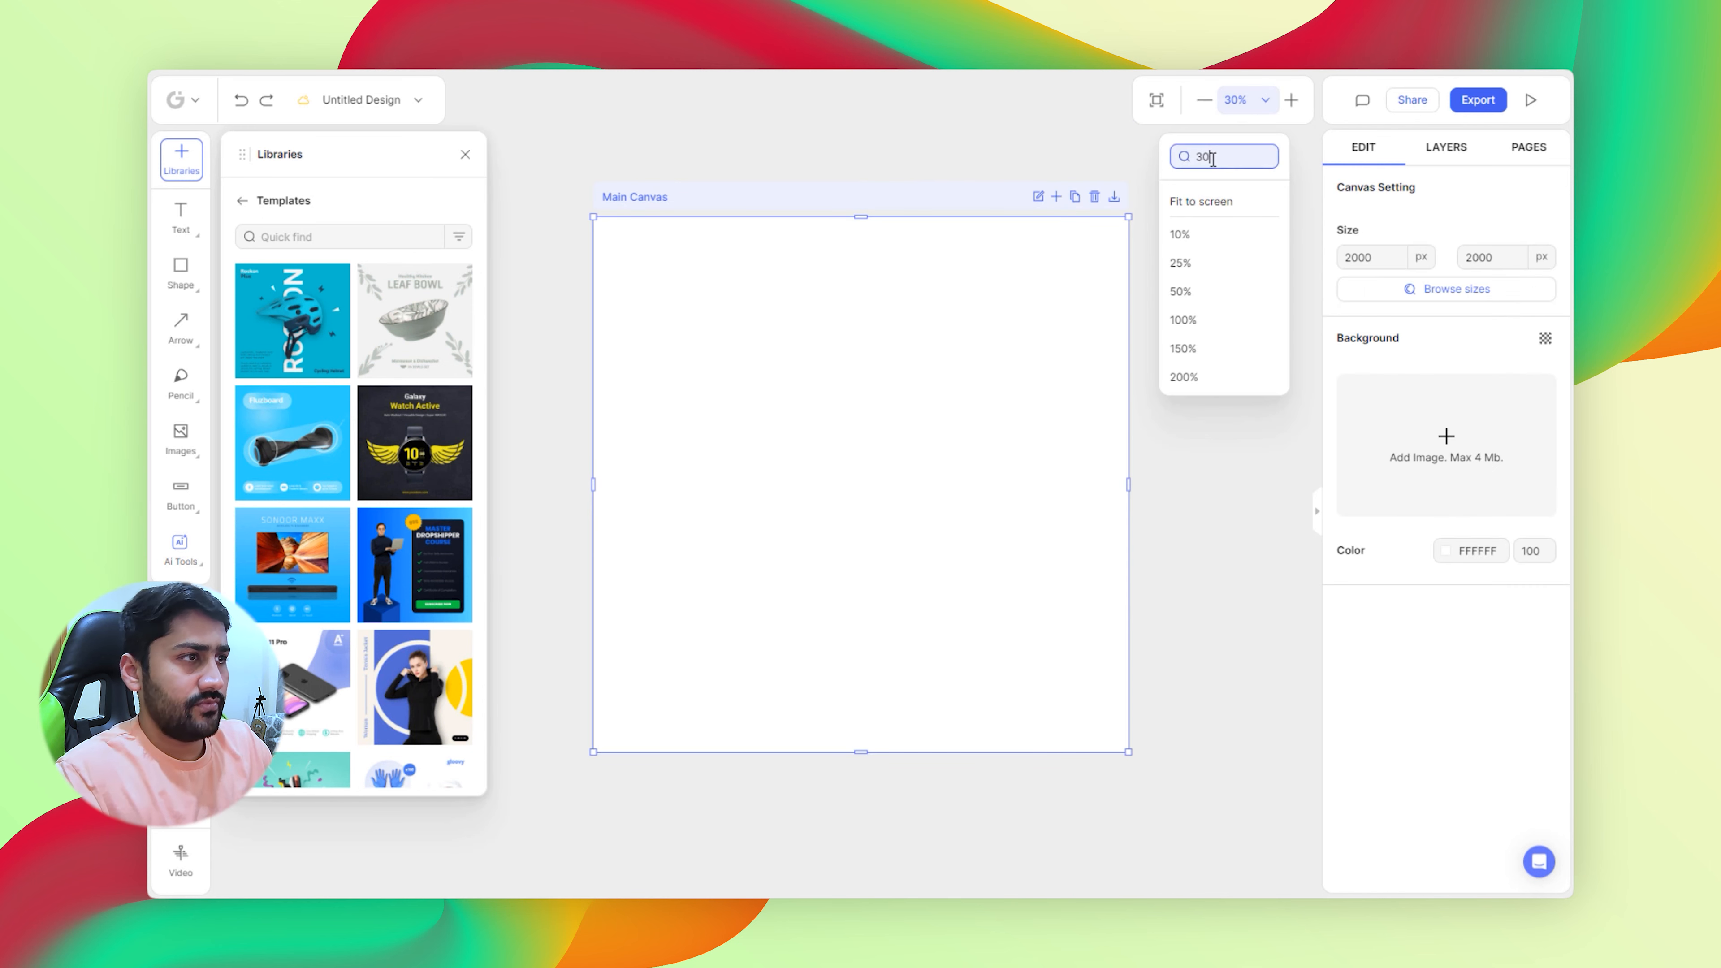
key(Return)
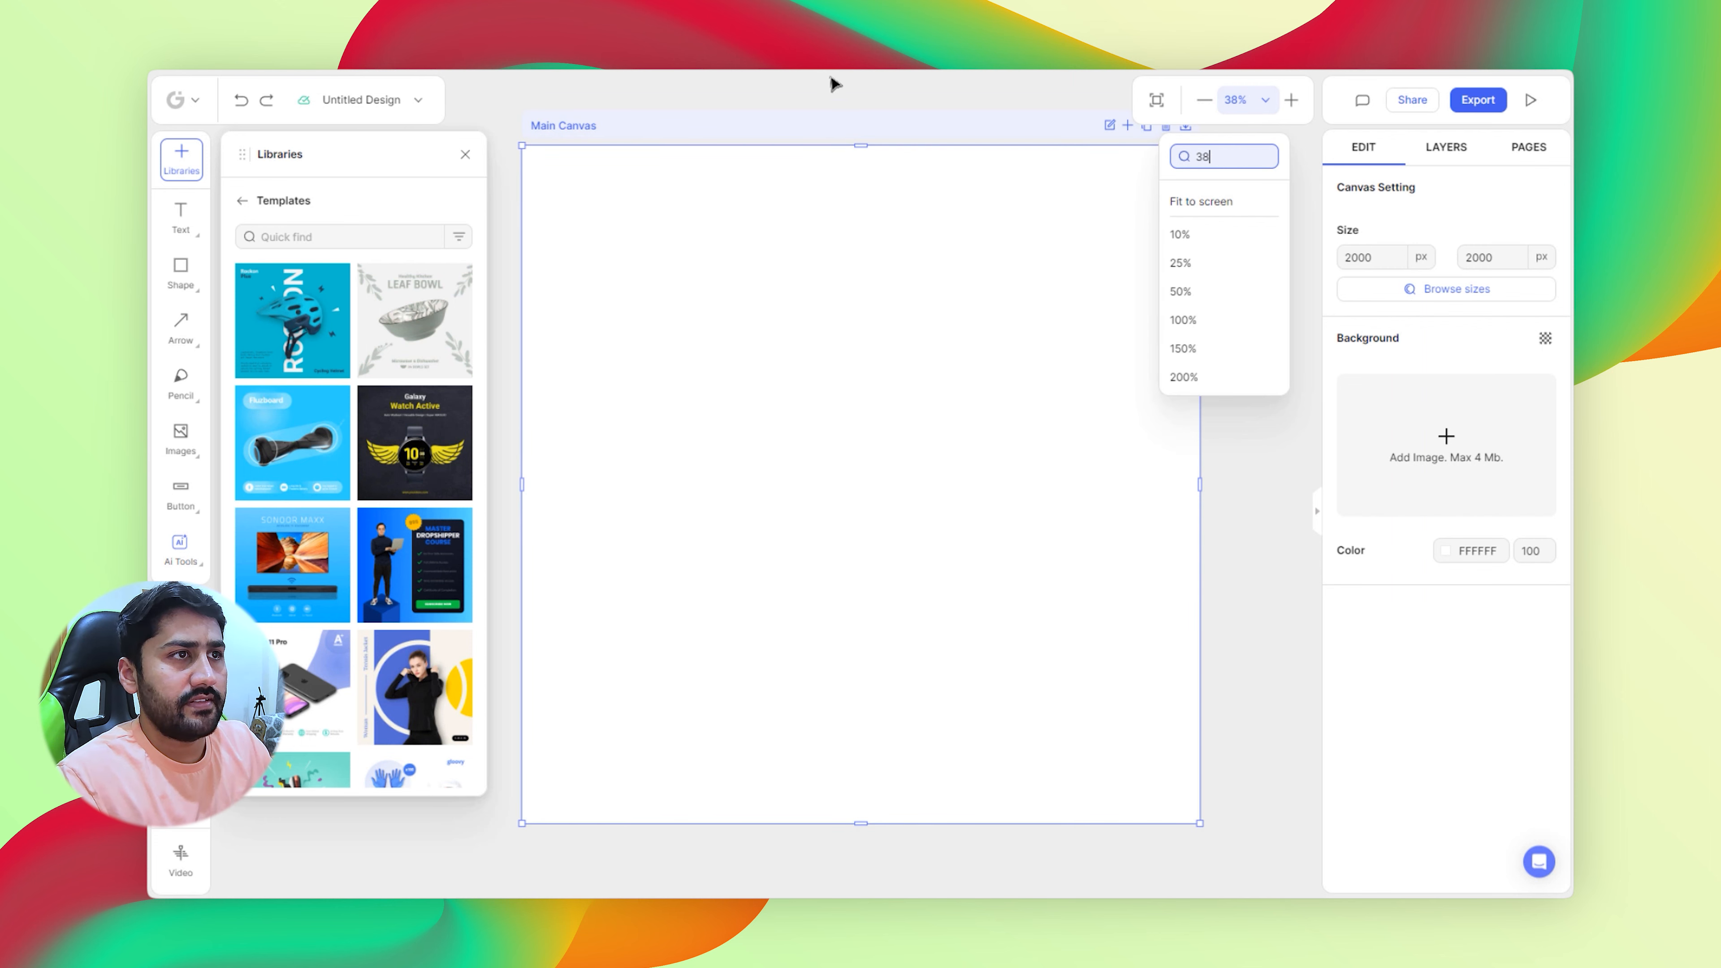
click(837, 91)
click(879, 127)
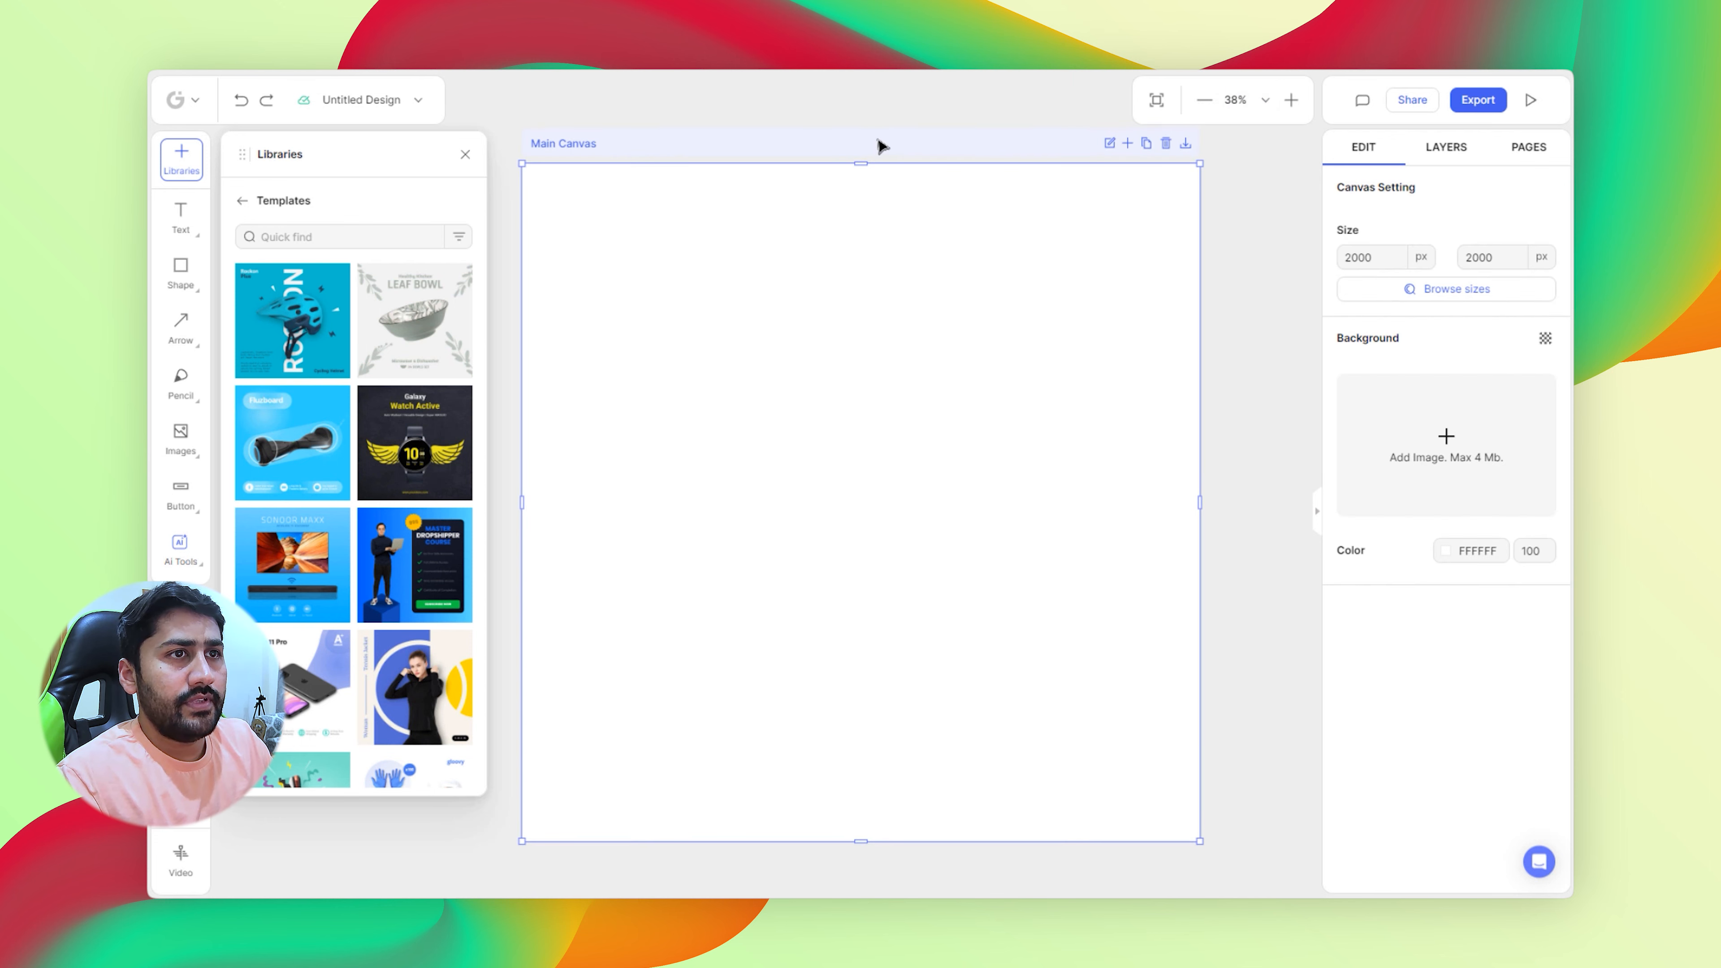
click(882, 132)
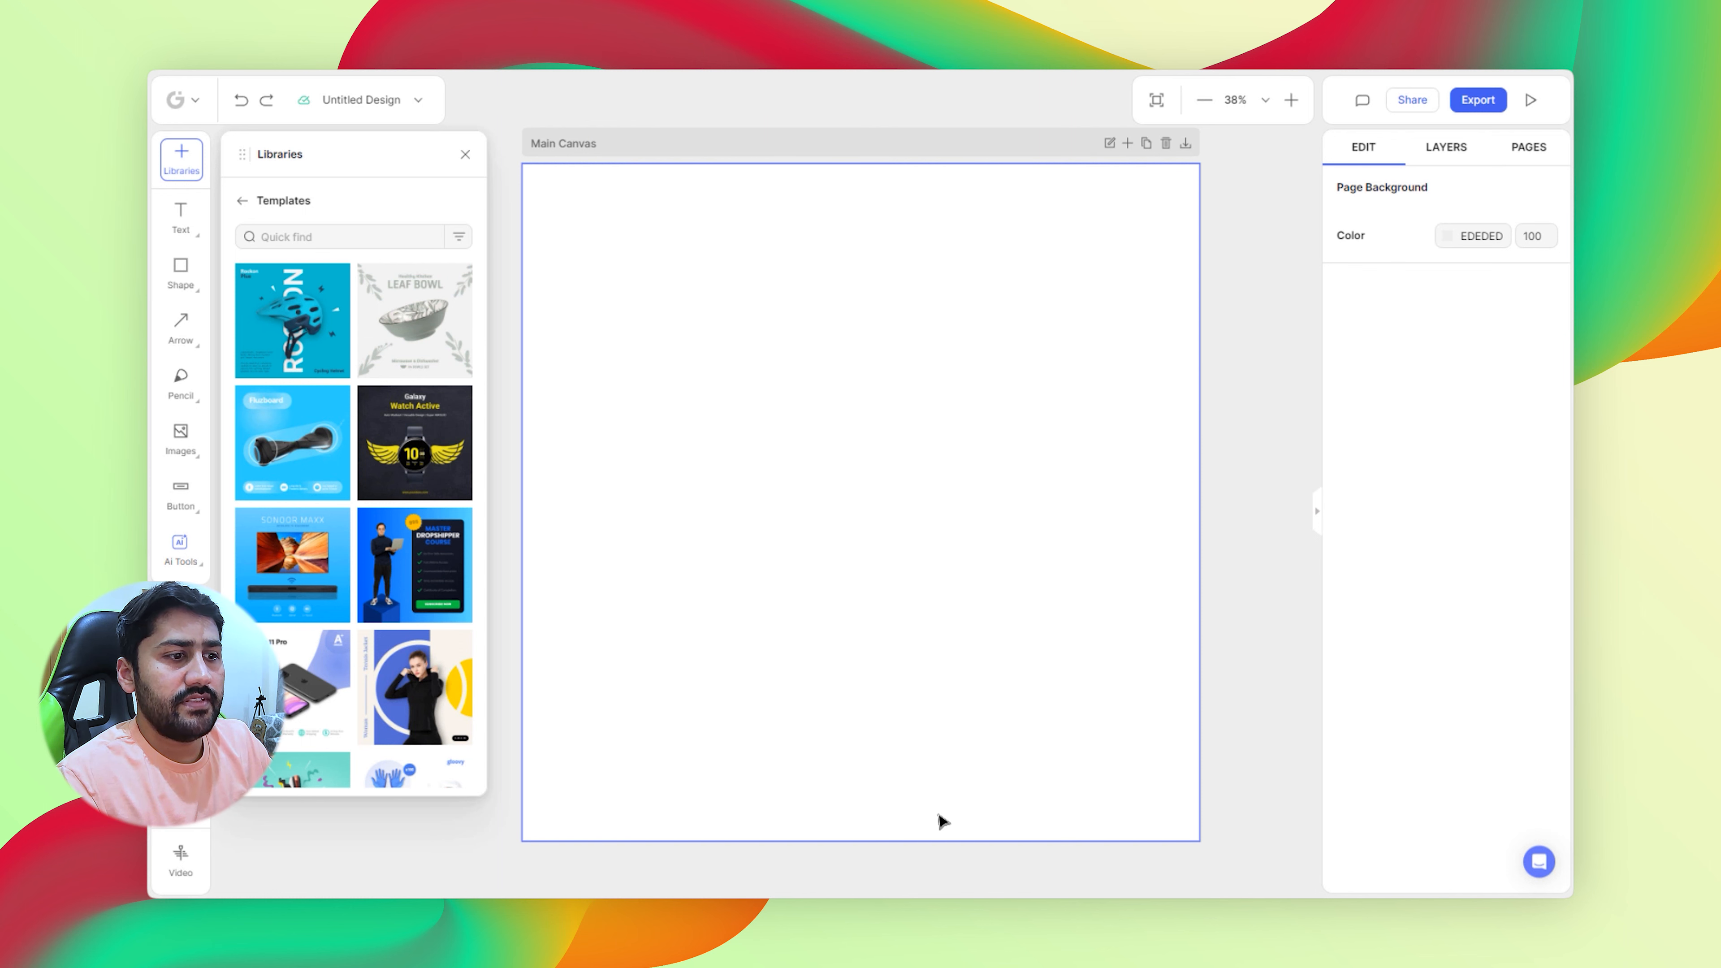
- Place ipad_nike-joyride-run-flyknit-racer-blue-0 from the Shoes folder onto the canvas, enlarged to about 1736×1218 px around the middle
mouse_move(967, 897)
click(967, 841)
click(664, 284)
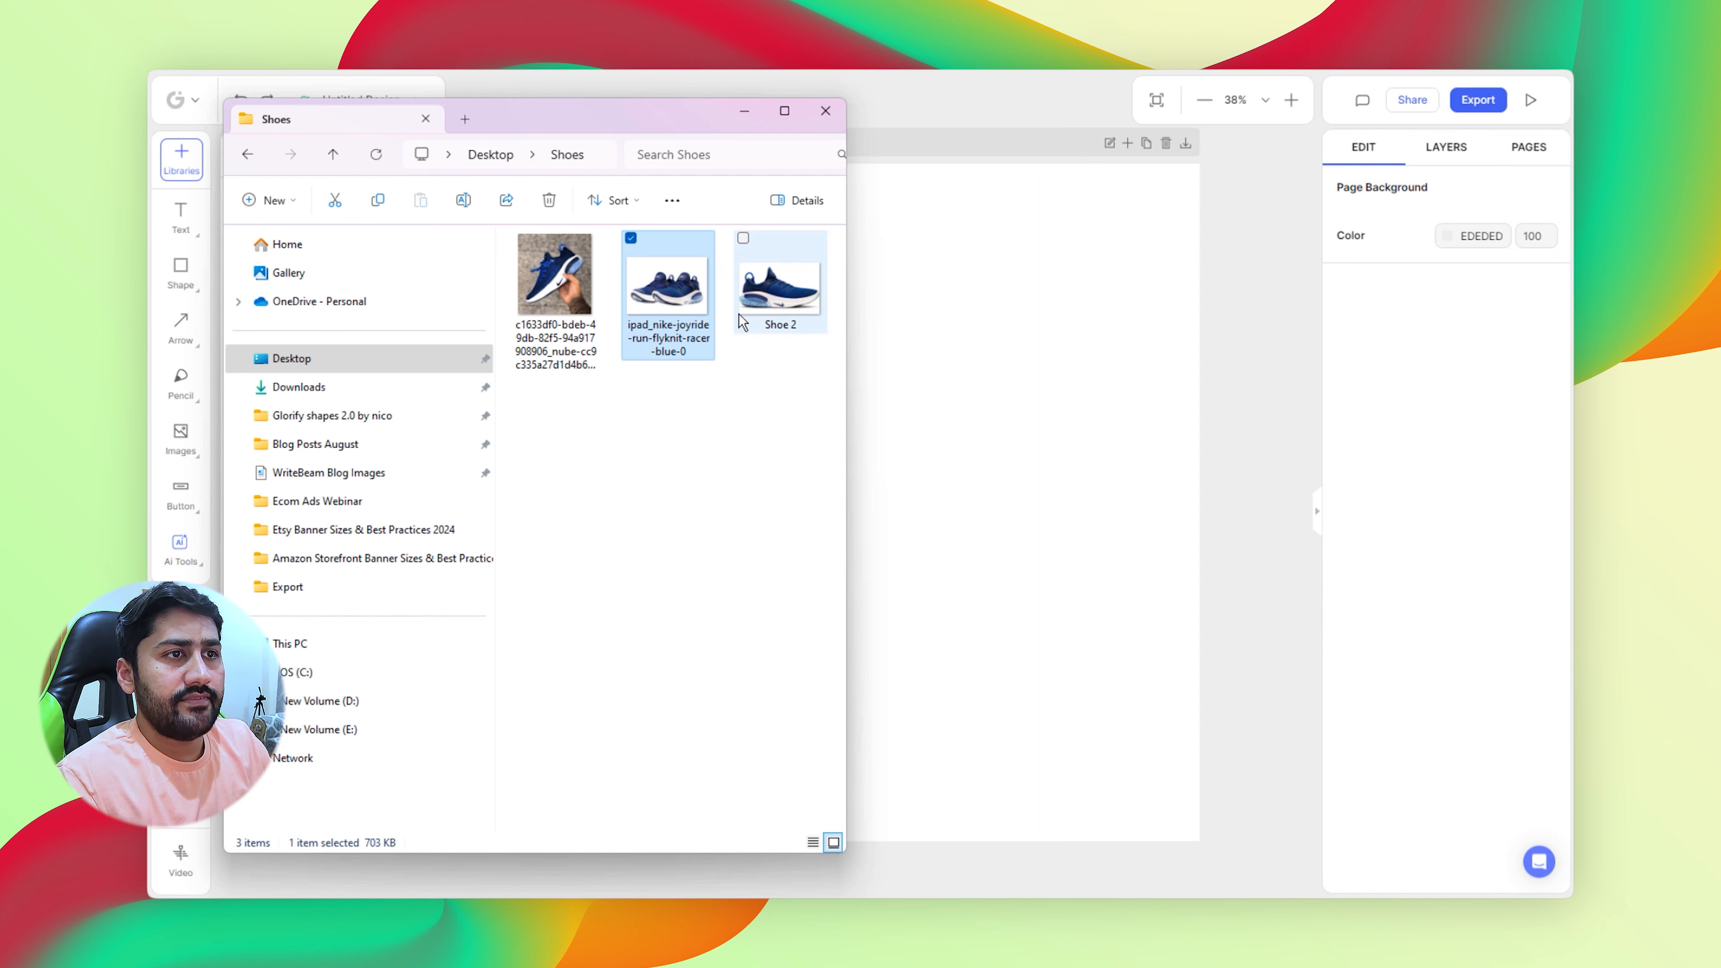
drag(802, 303, 541, 678)
click(1019, 299)
click(894, 364)
drag(964, 577, 1146, 692)
drag(1104, 458, 1114, 425)
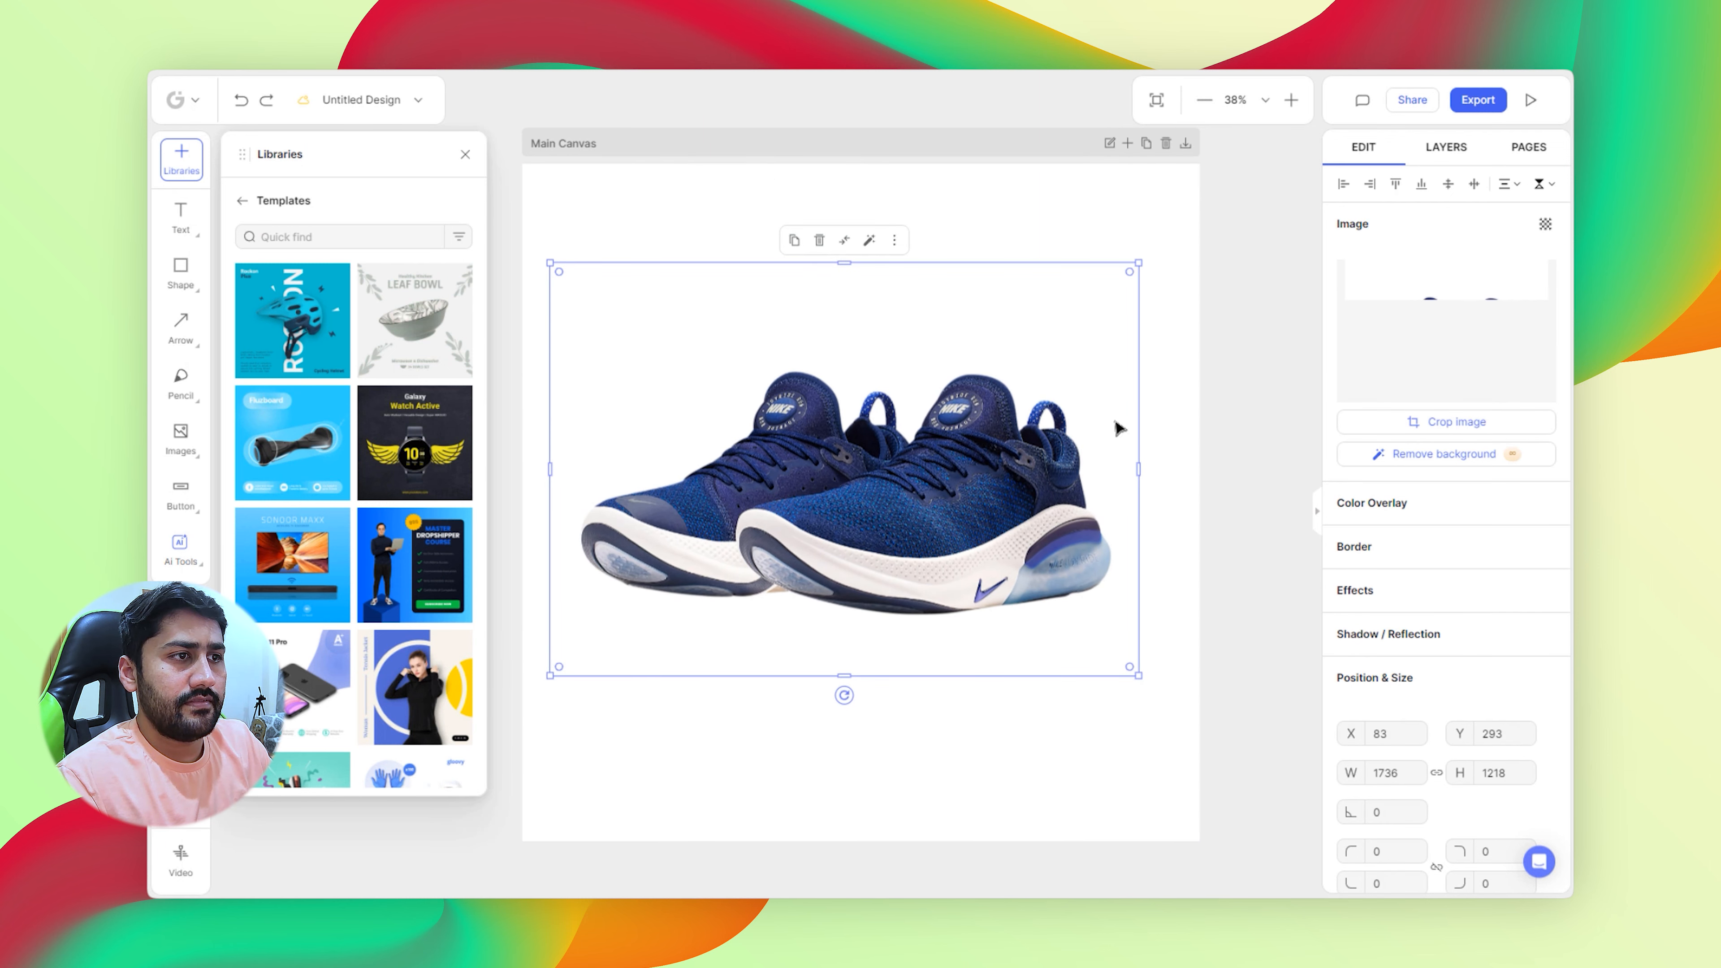
- Set the canvas background to dark blue 0C195B, sampled from the shoe's fabric with the eyedropper
click(976, 168)
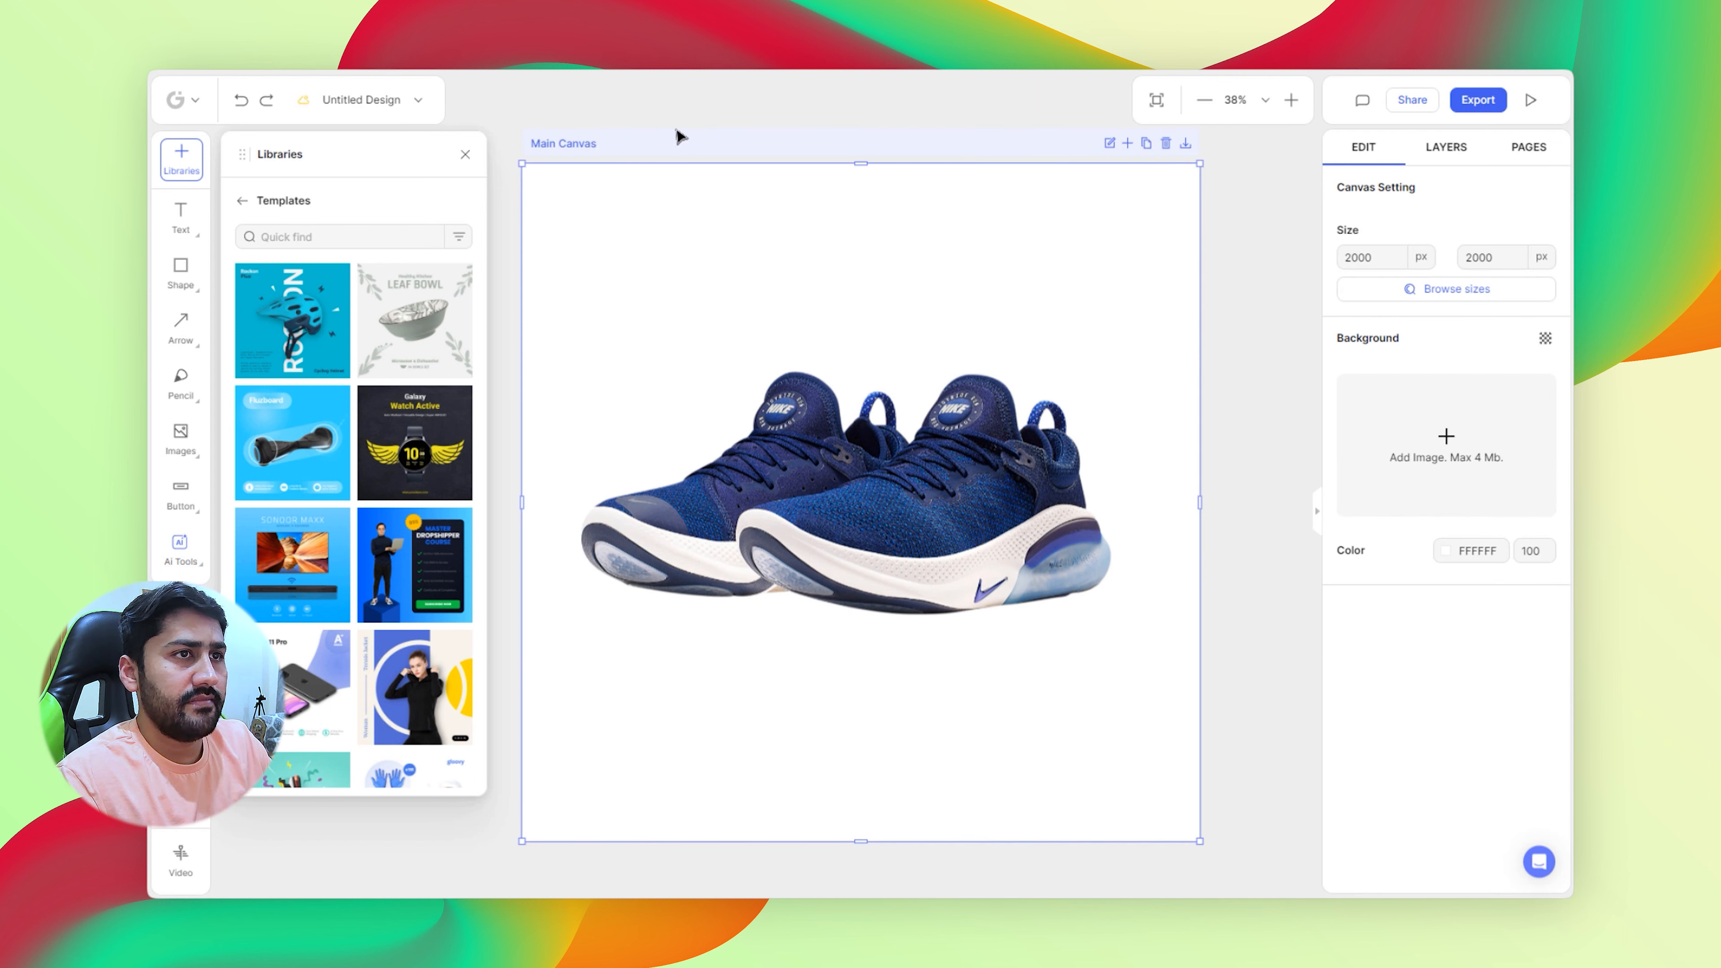
click(1445, 552)
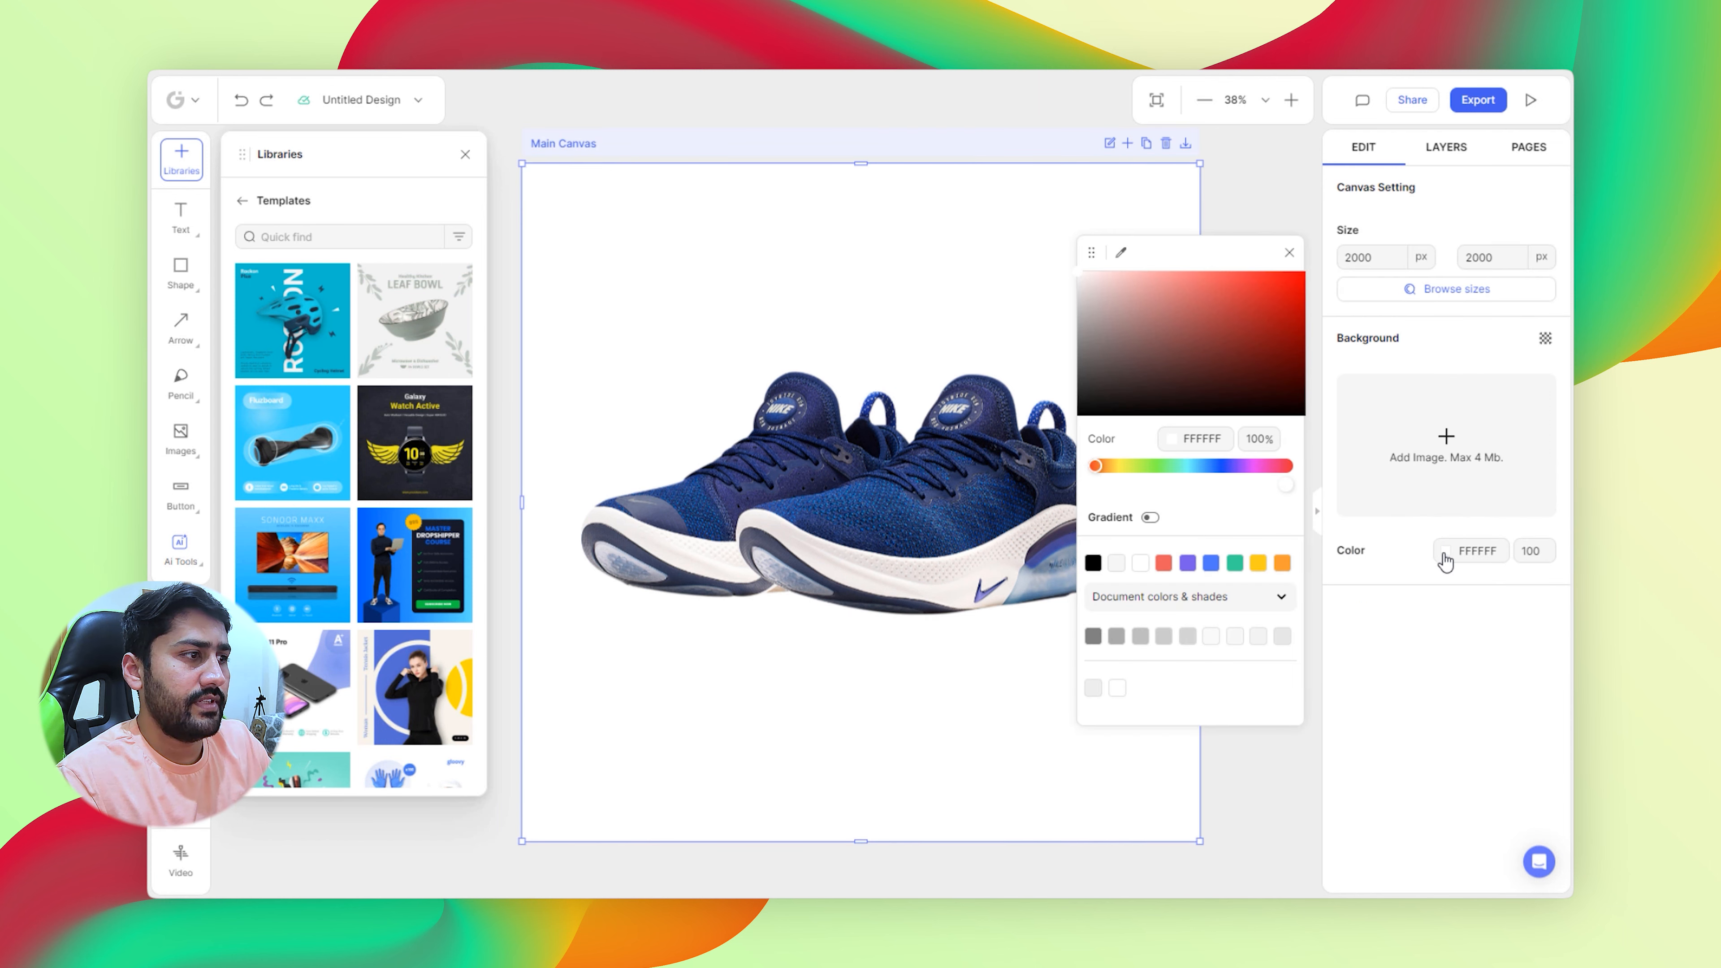
click(1122, 261)
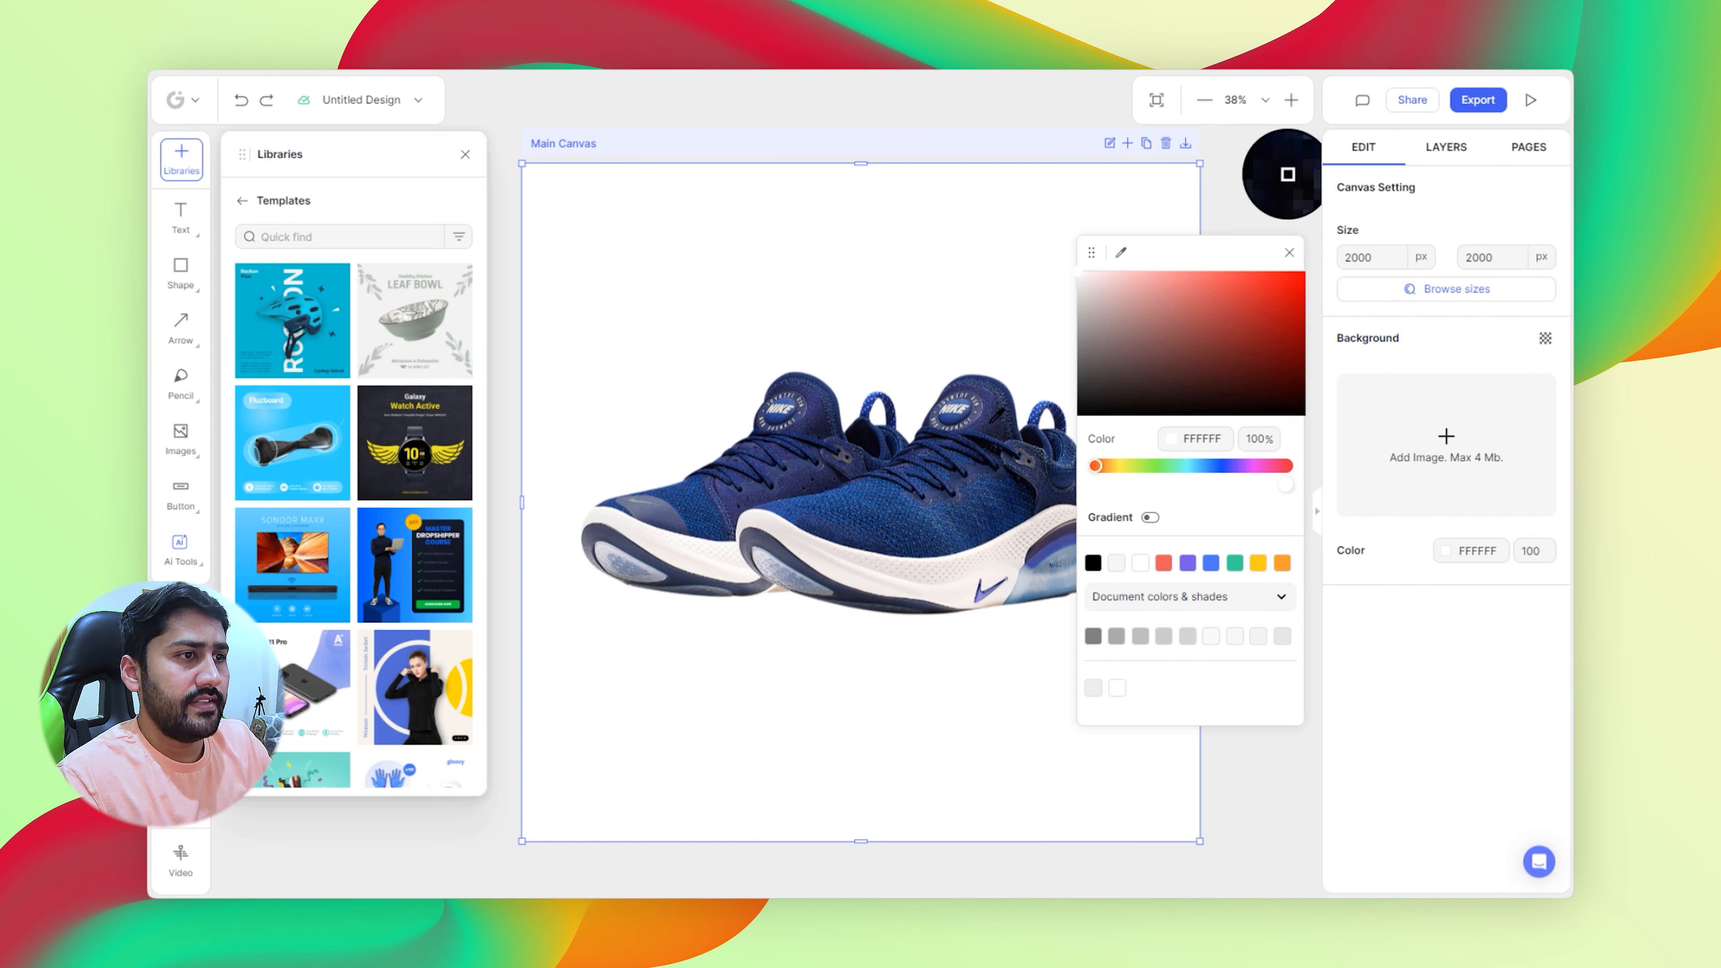
click(979, 373)
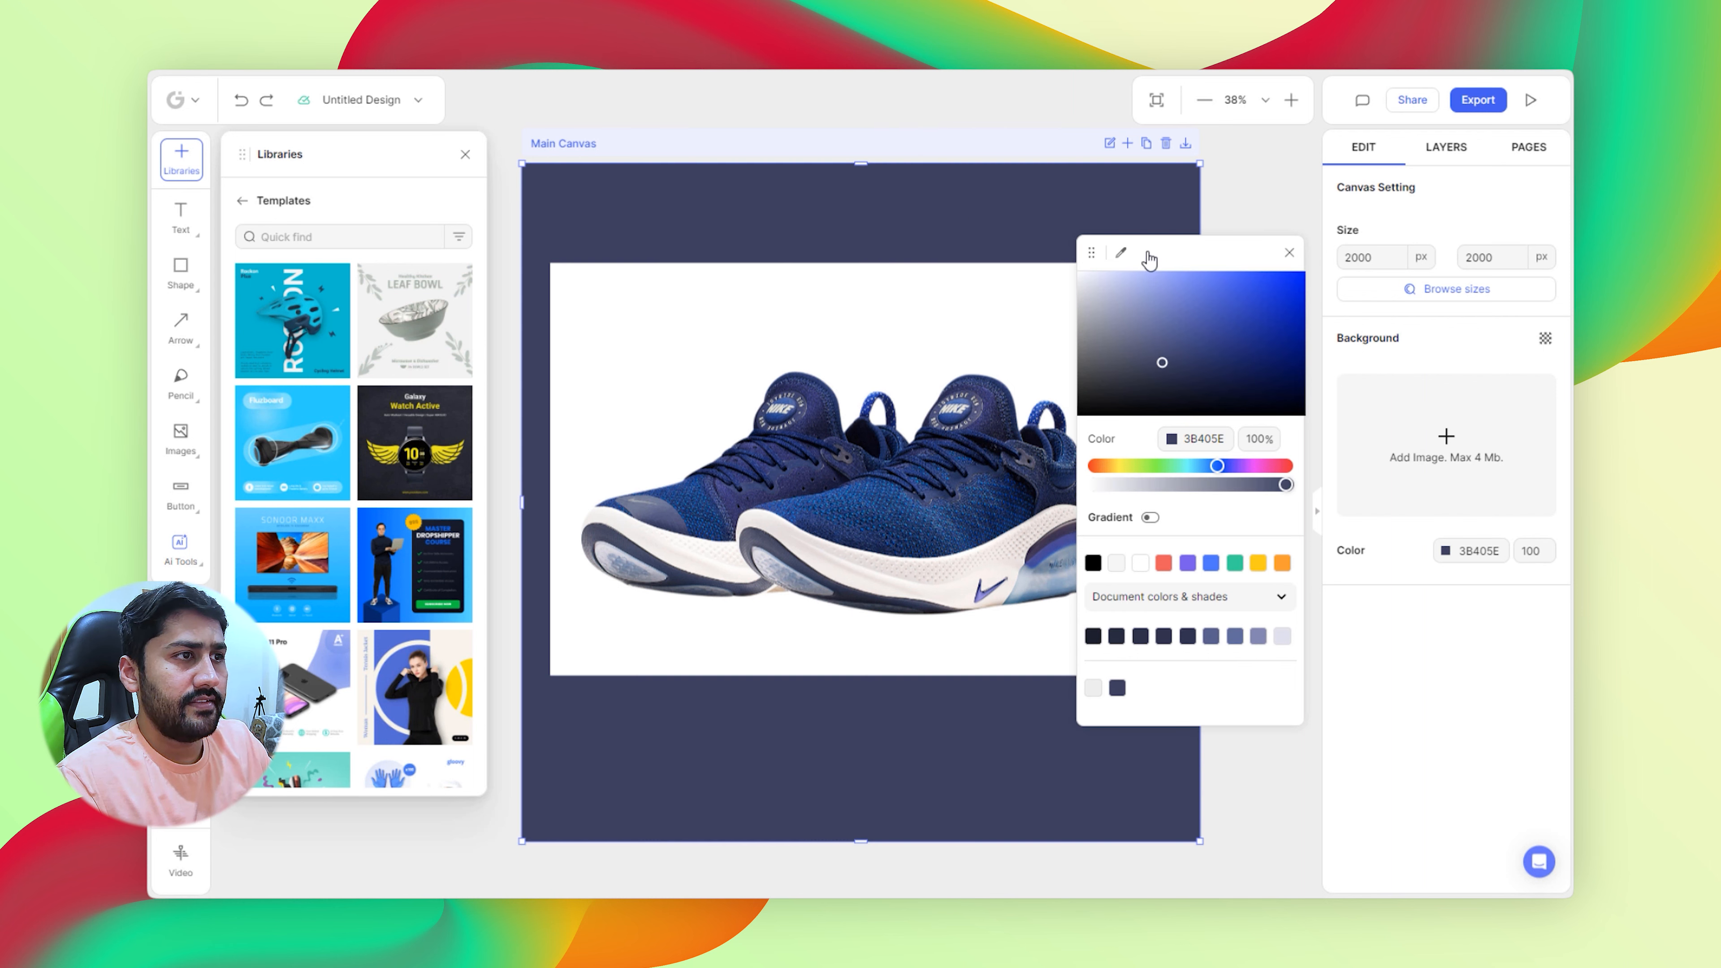
click(1124, 254)
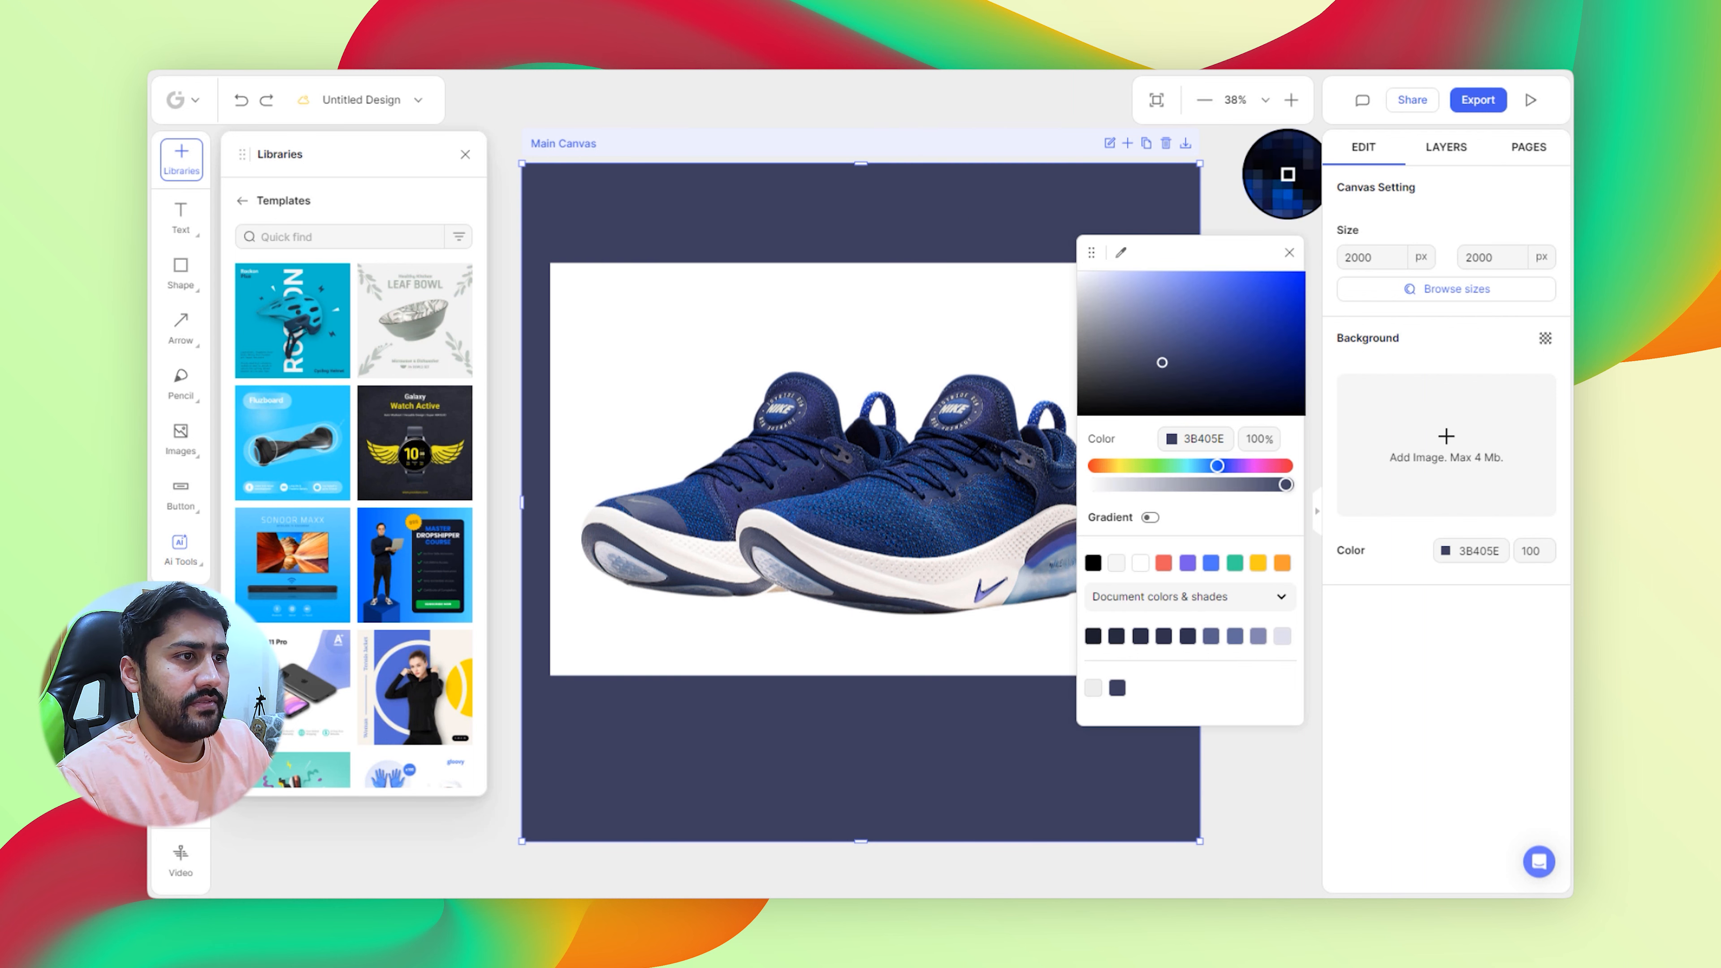
click(975, 450)
click(1123, 261)
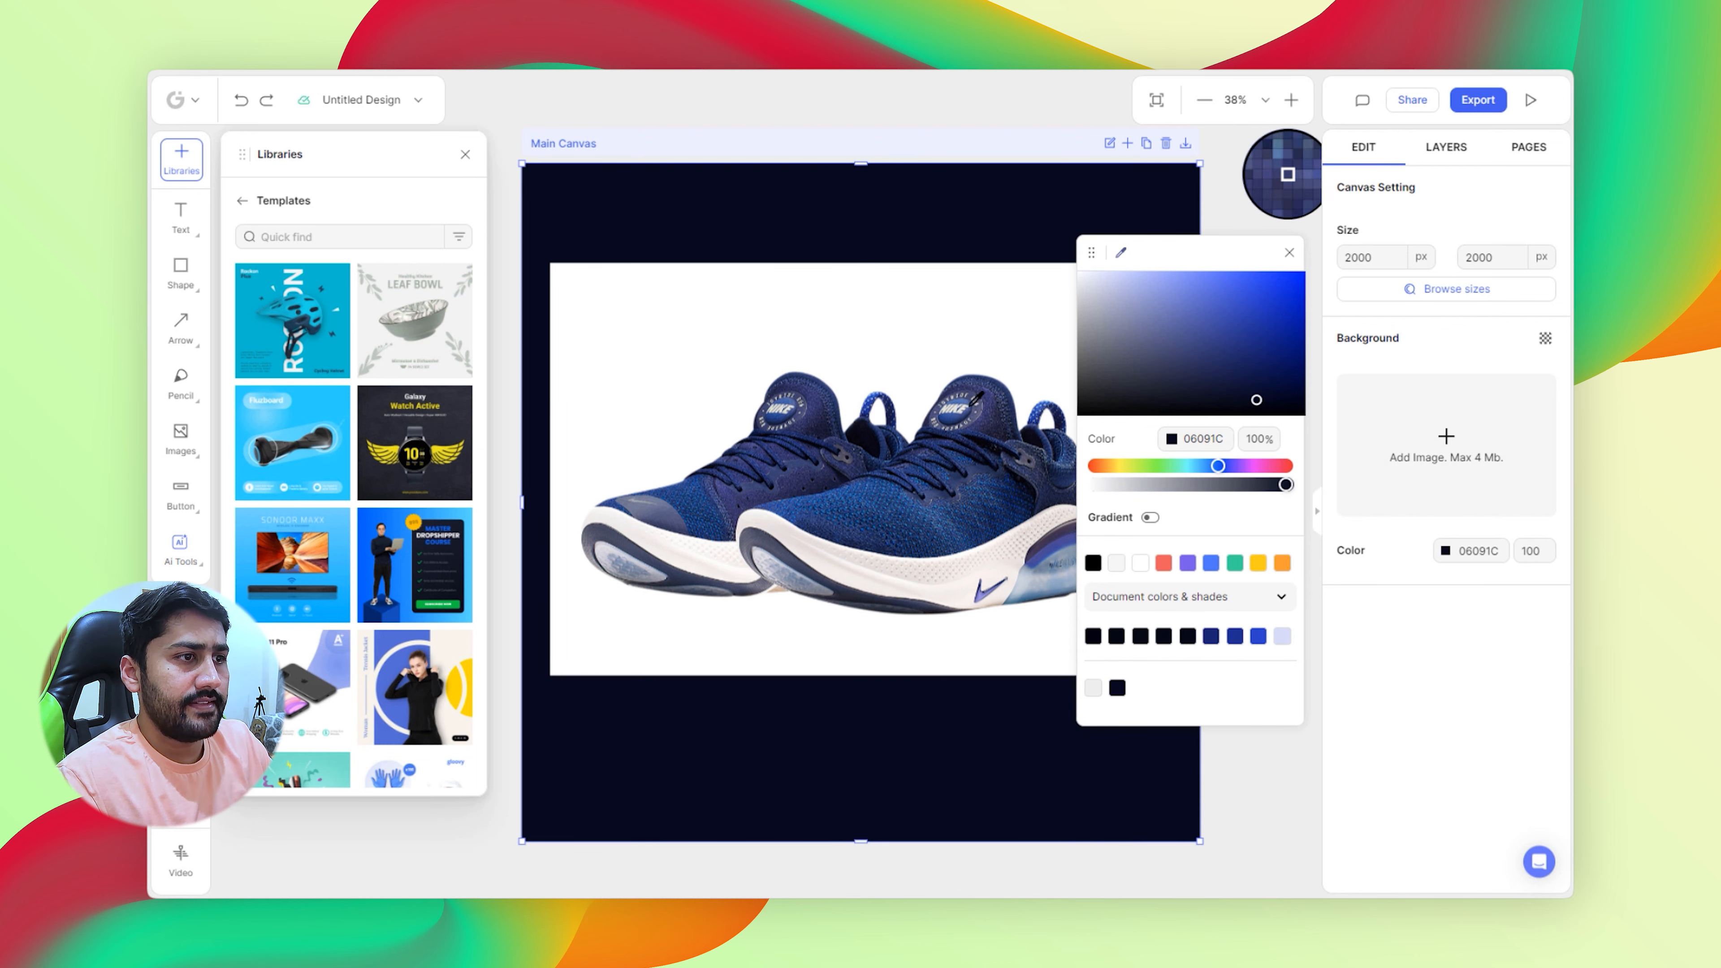
click(971, 448)
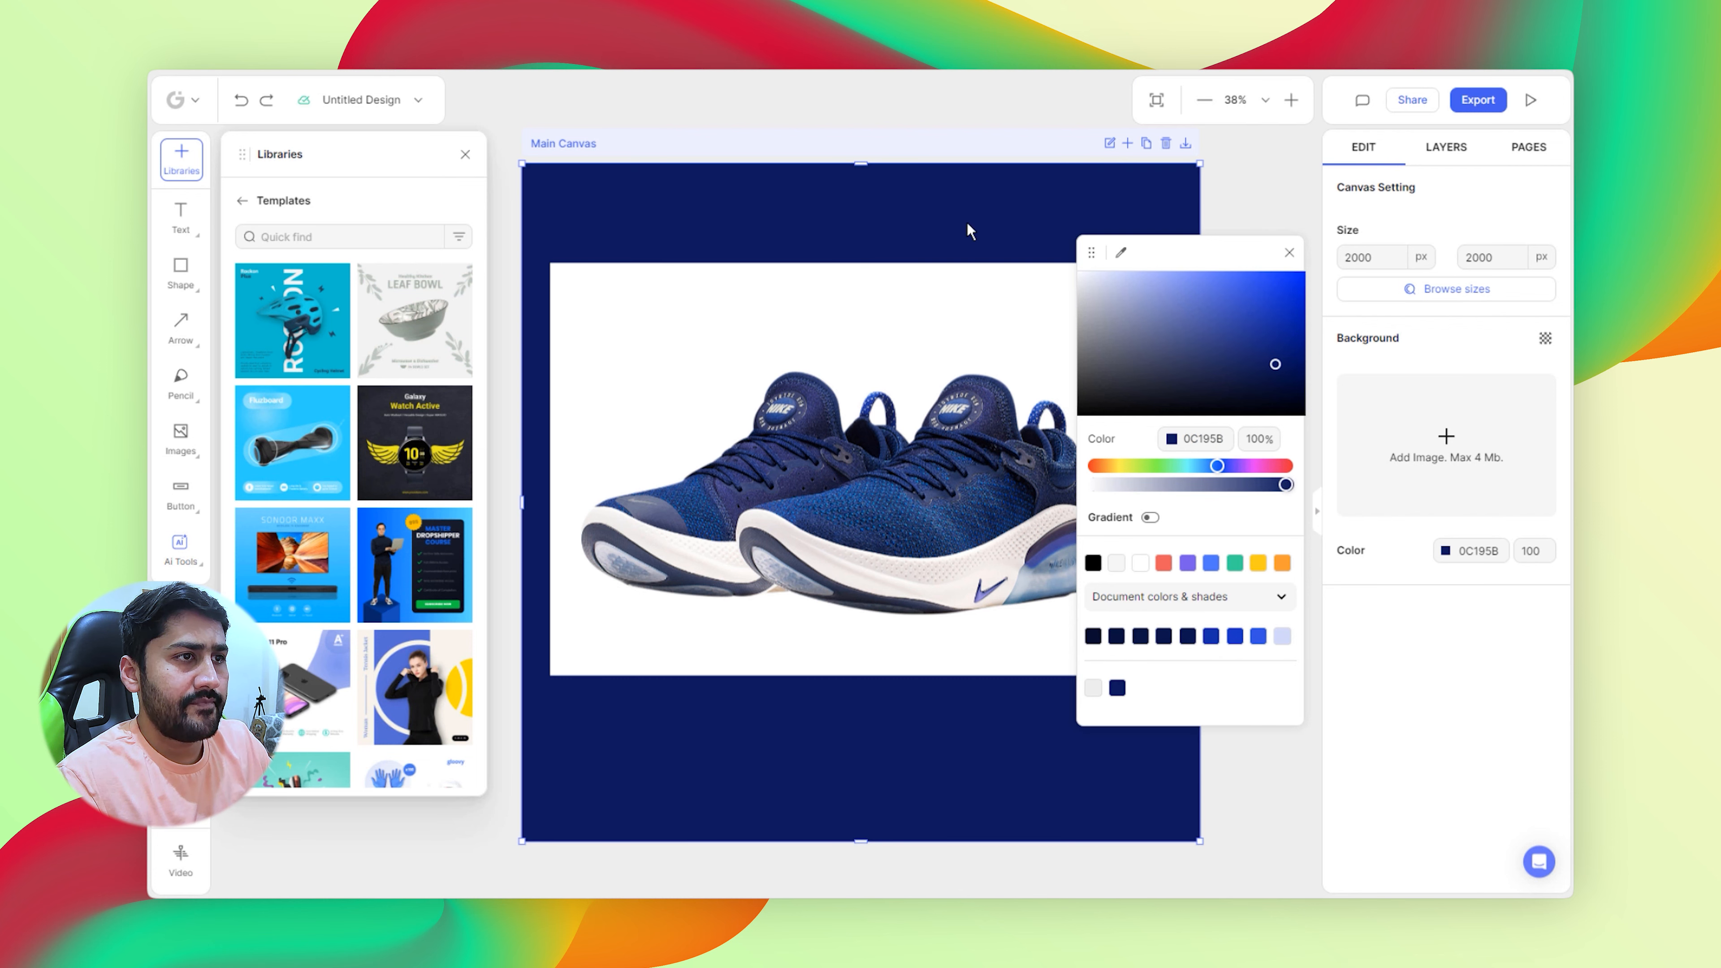
click(982, 124)
- Remove the shoe image's background and crop the cutout tightly around the shoes to 1038 × 484 px
click(1048, 299)
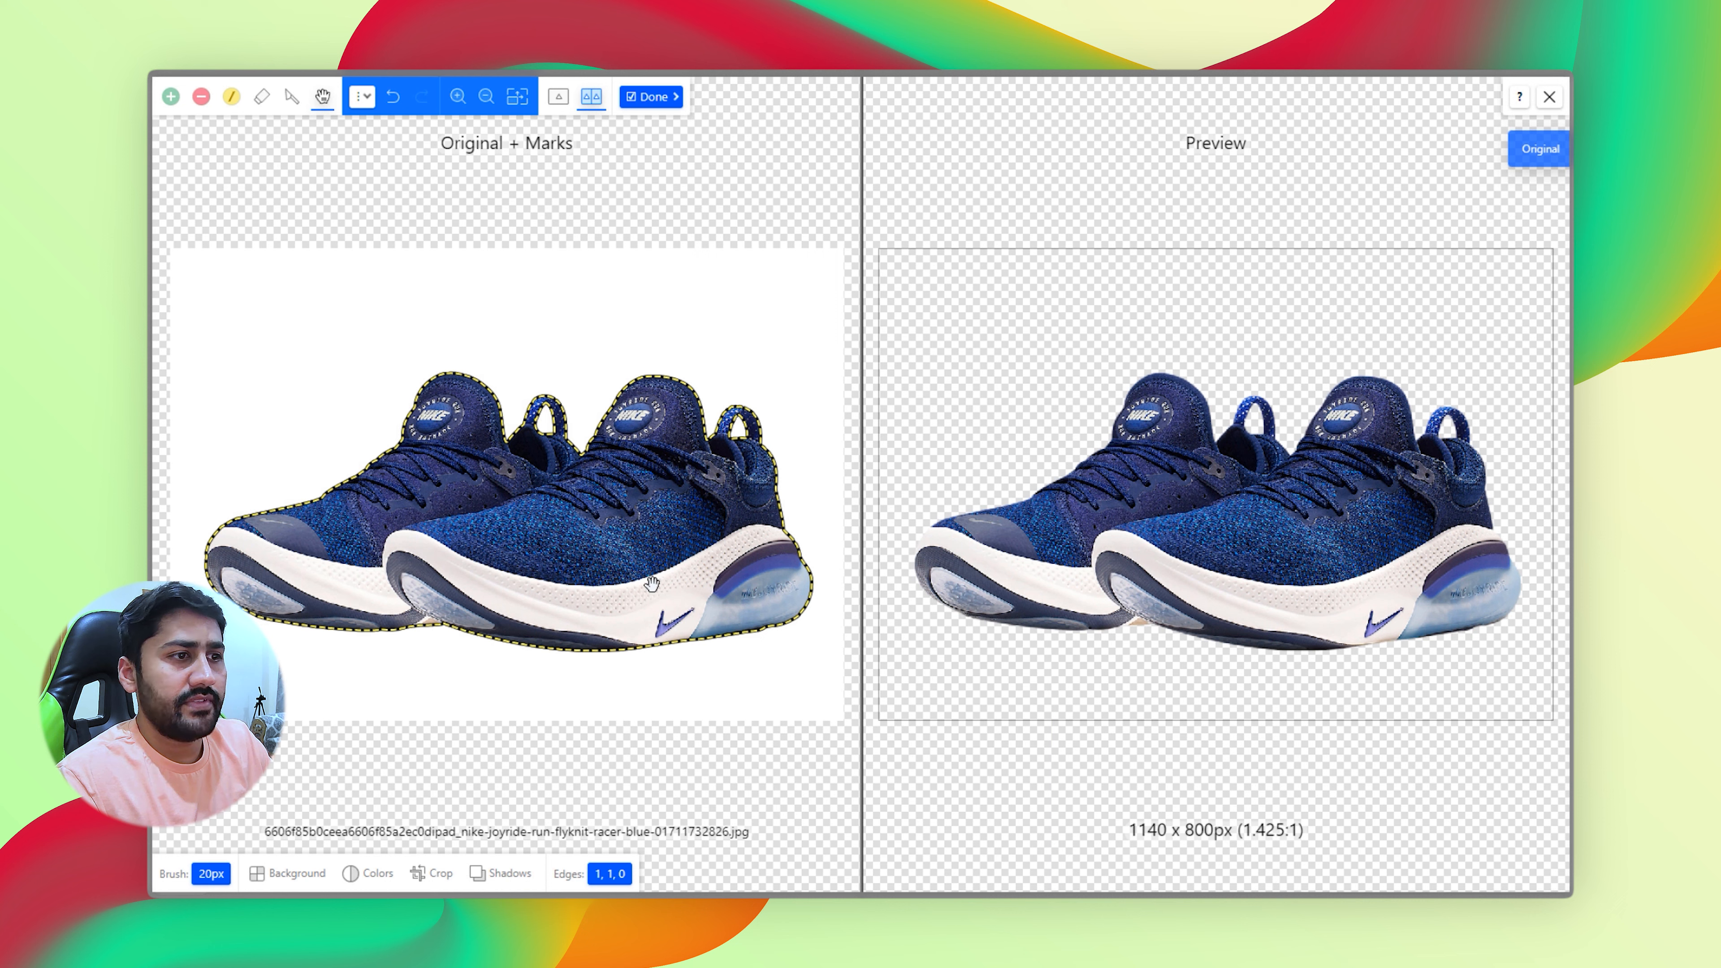
click(437, 874)
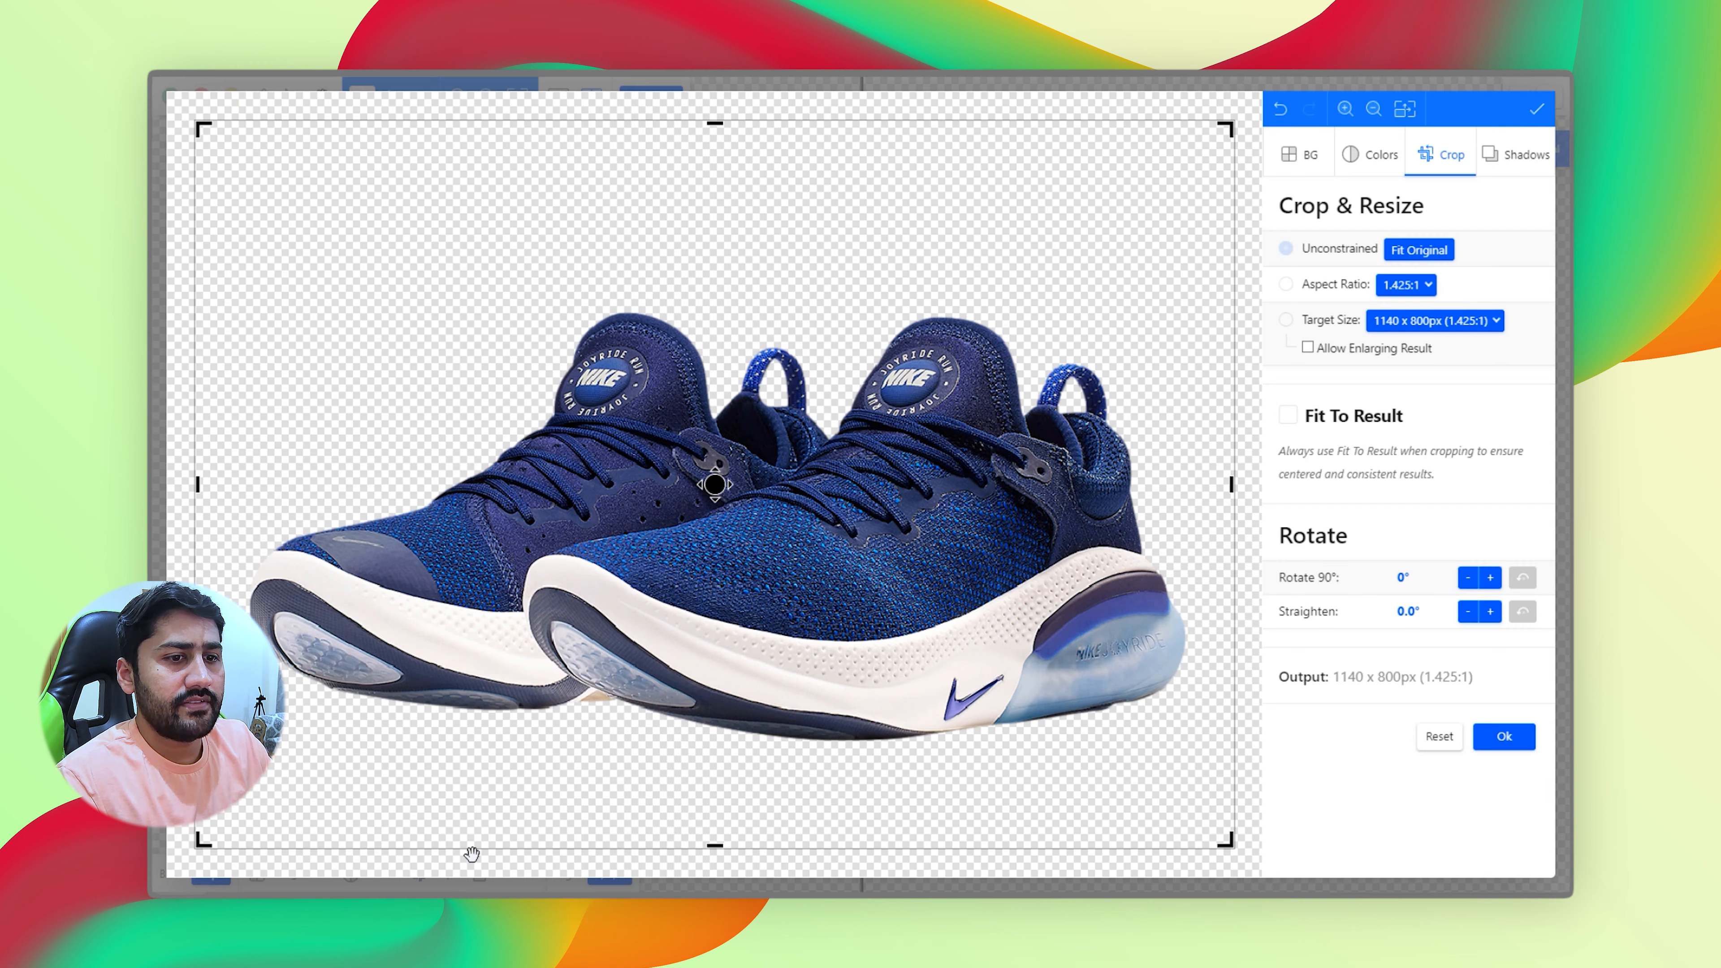
drag(1231, 486, 1186, 500)
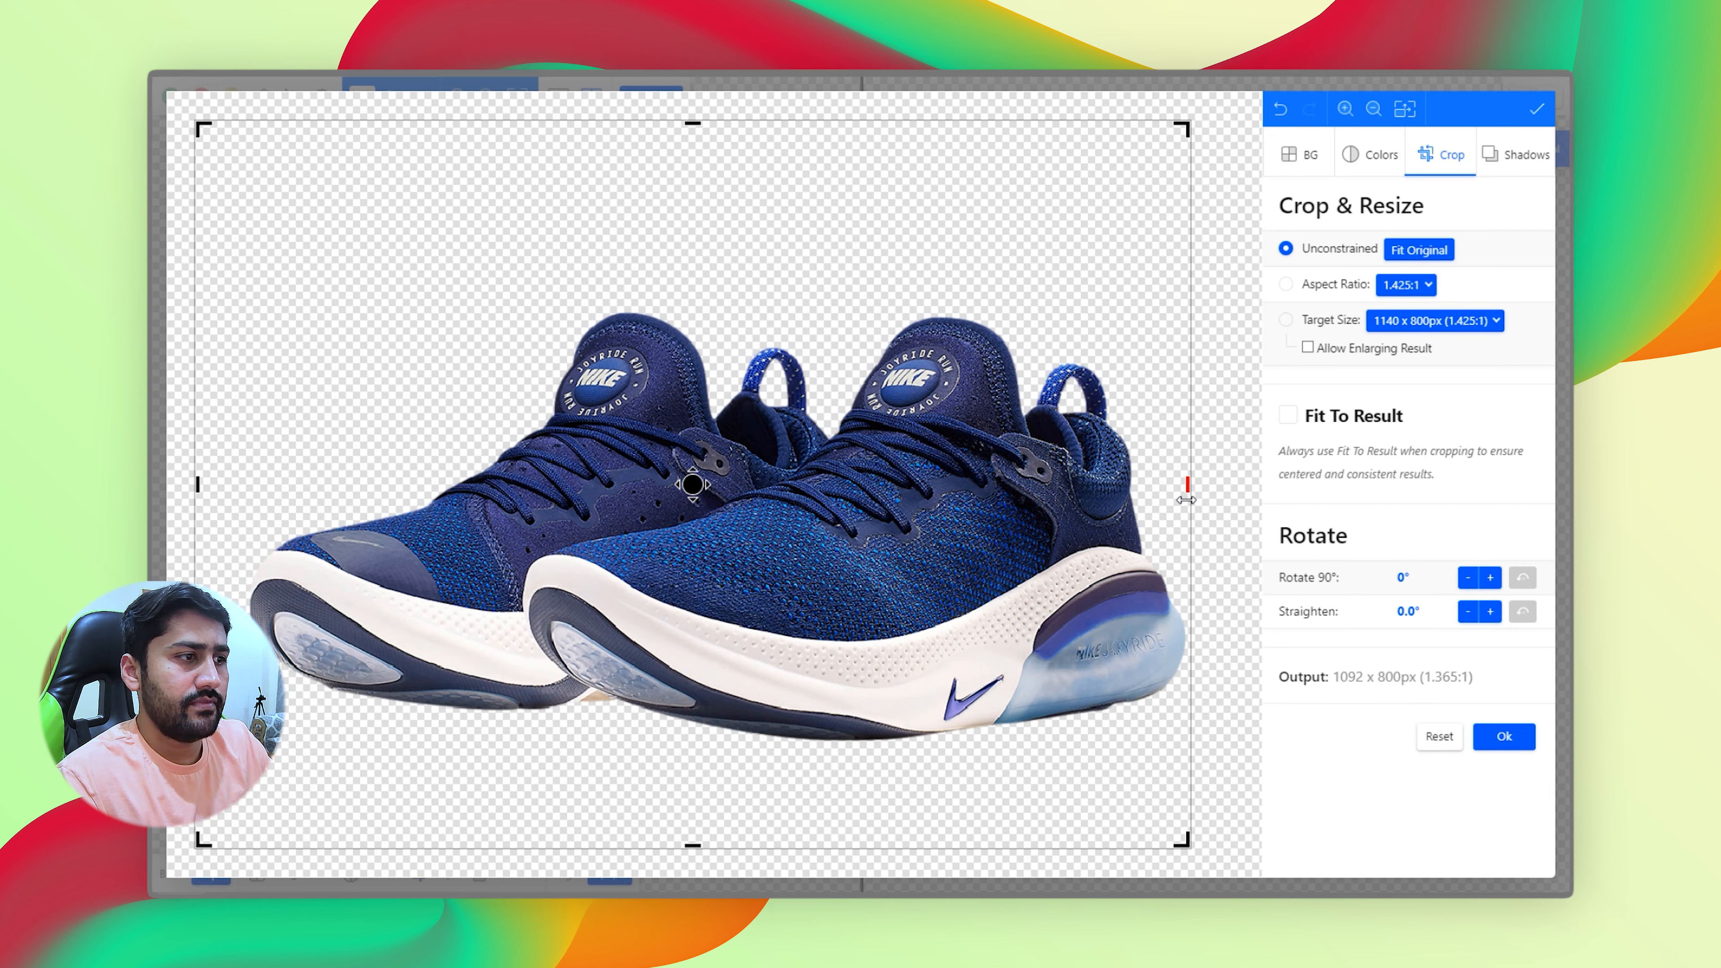
drag(200, 482, 248, 484)
drag(716, 845, 718, 744)
drag(741, 112, 716, 311)
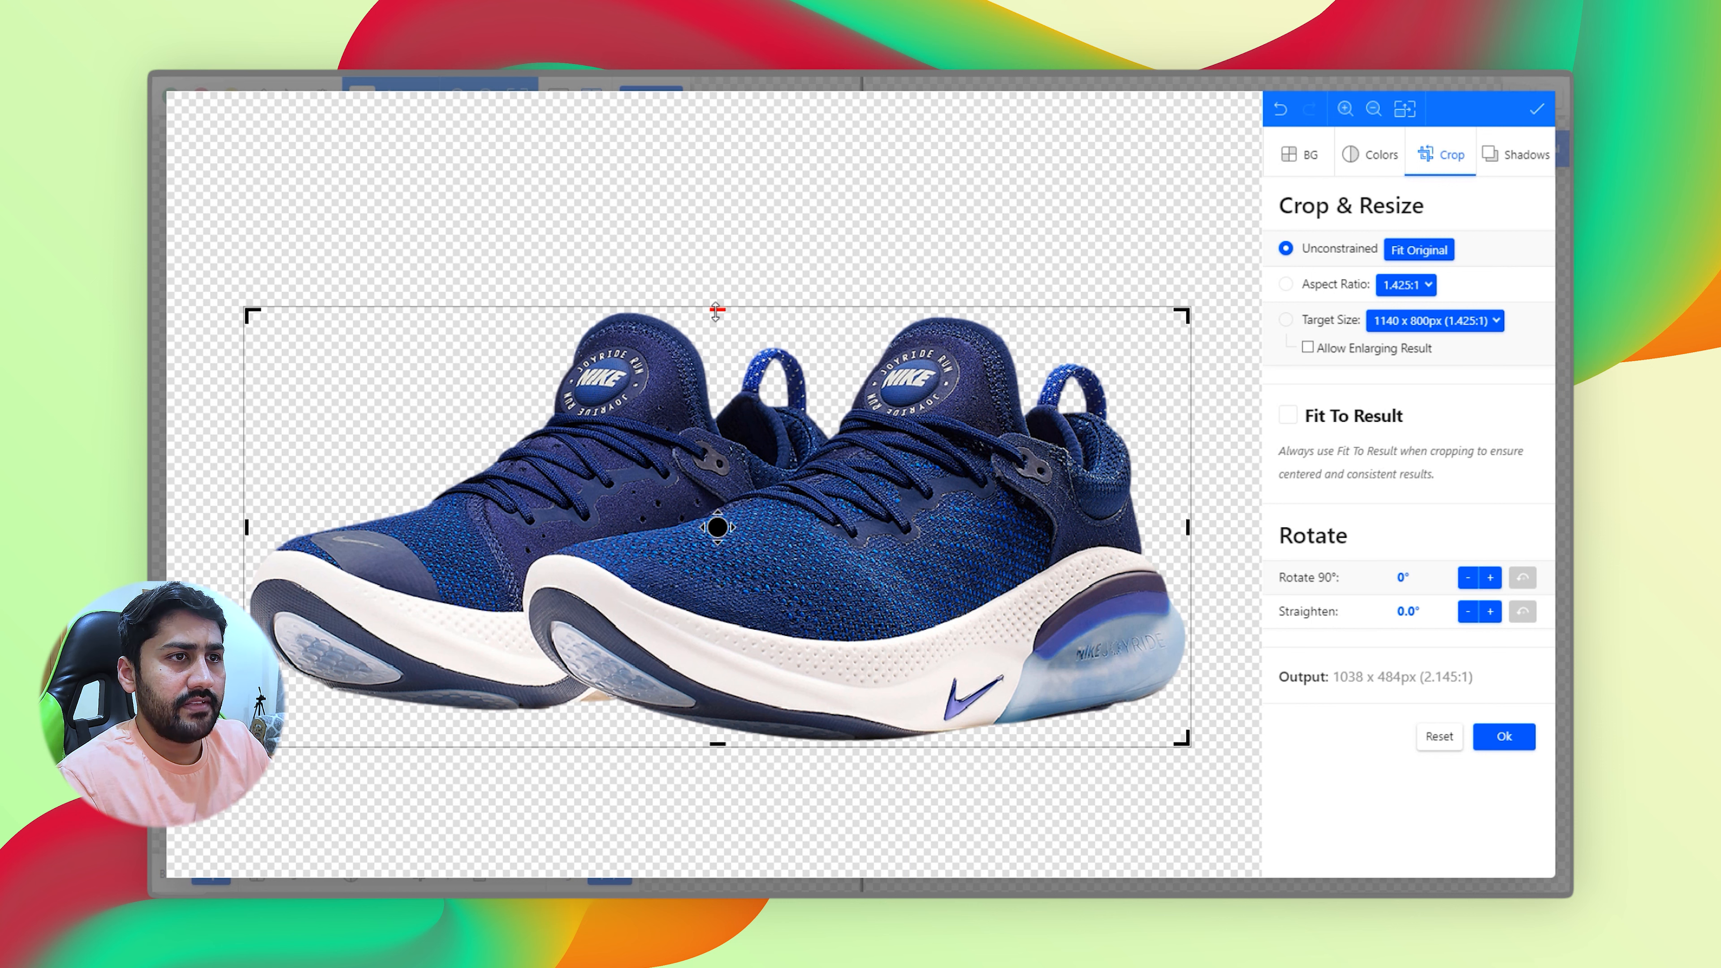
click(1501, 737)
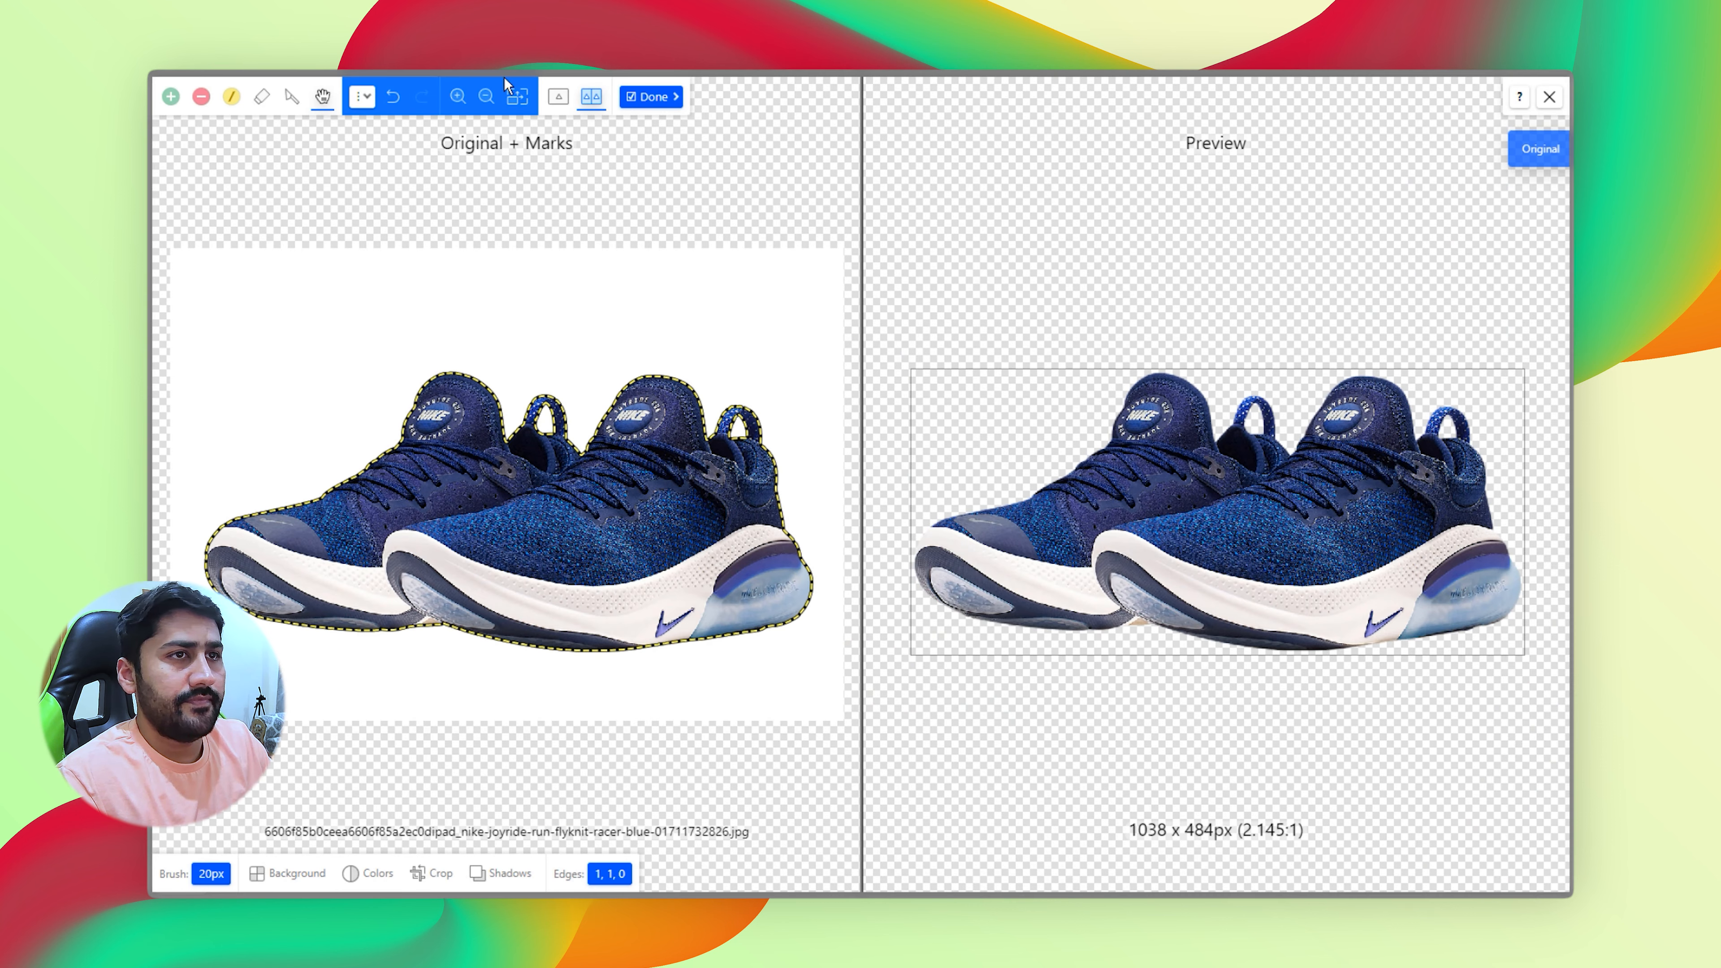
click(650, 96)
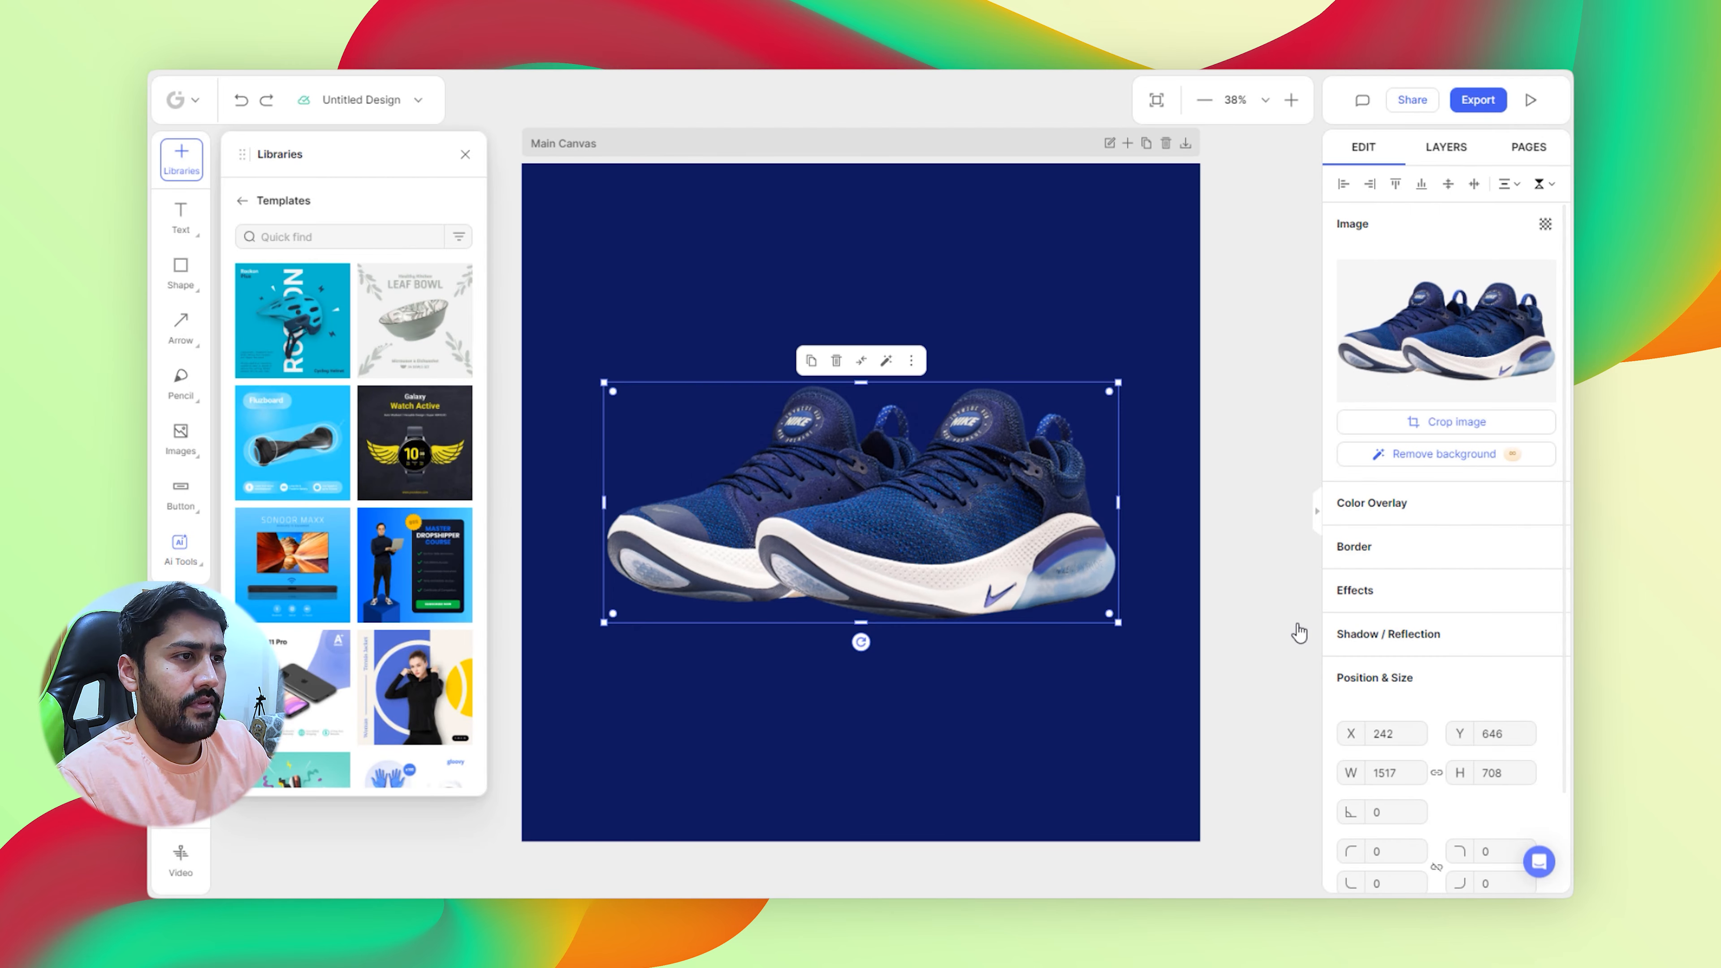
click(1206, 426)
click(948, 434)
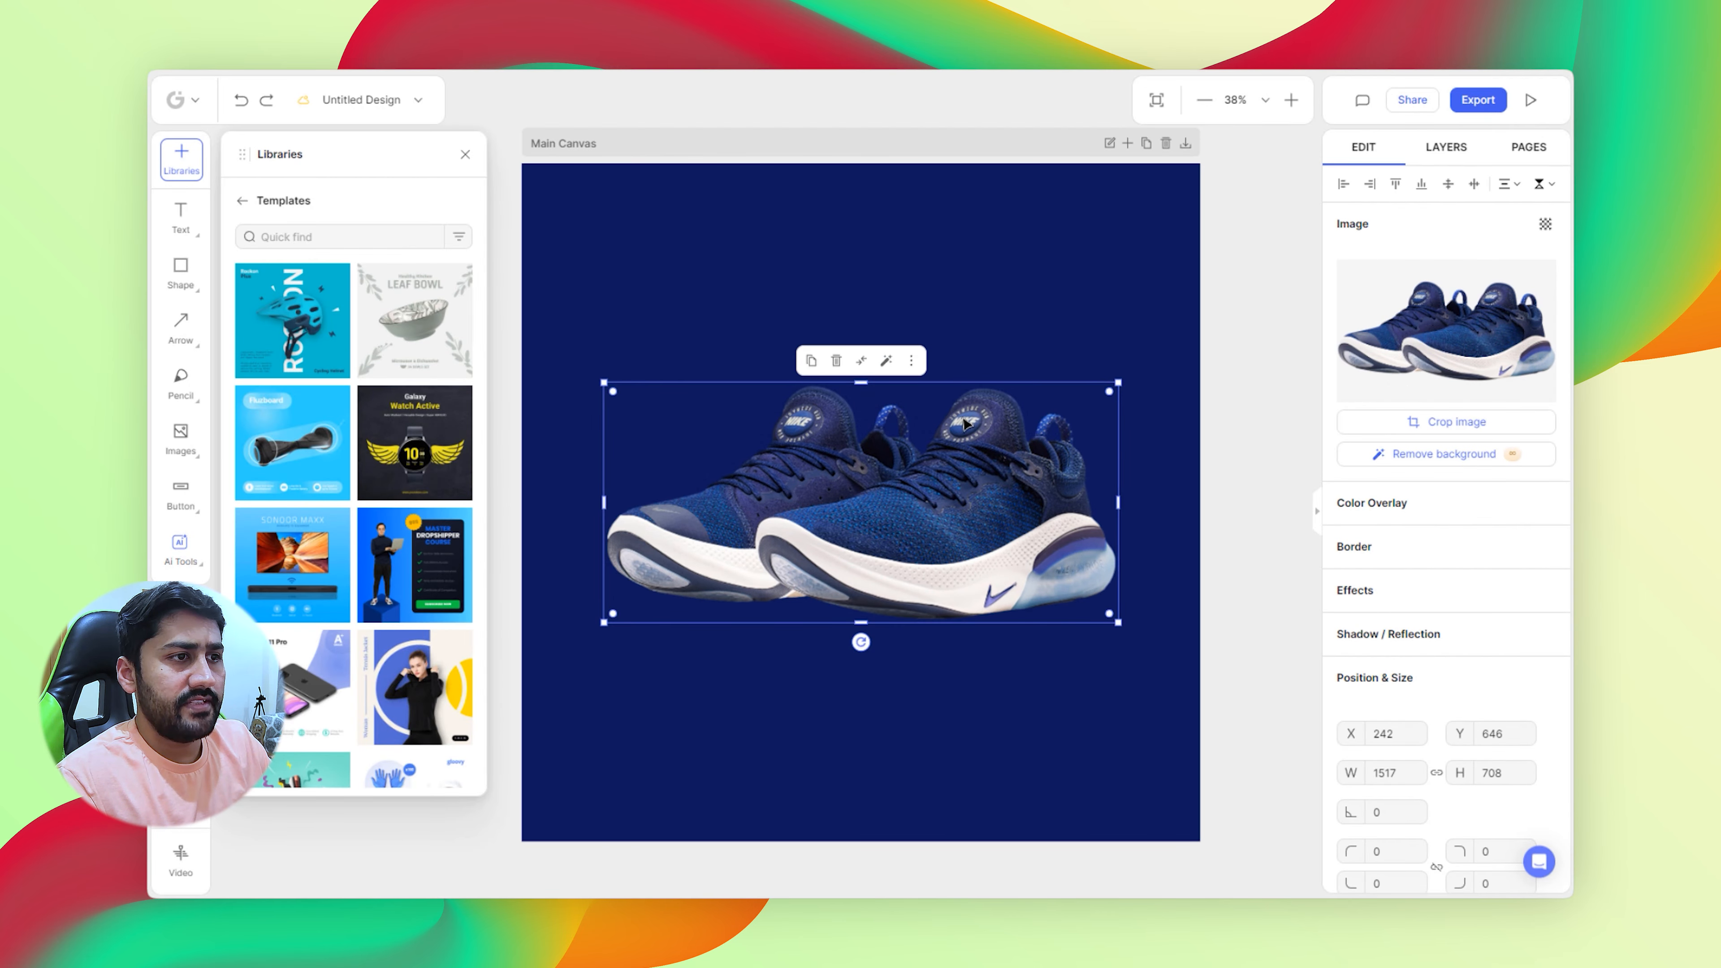
click(981, 288)
click(905, 479)
mouse_move(1472, 253)
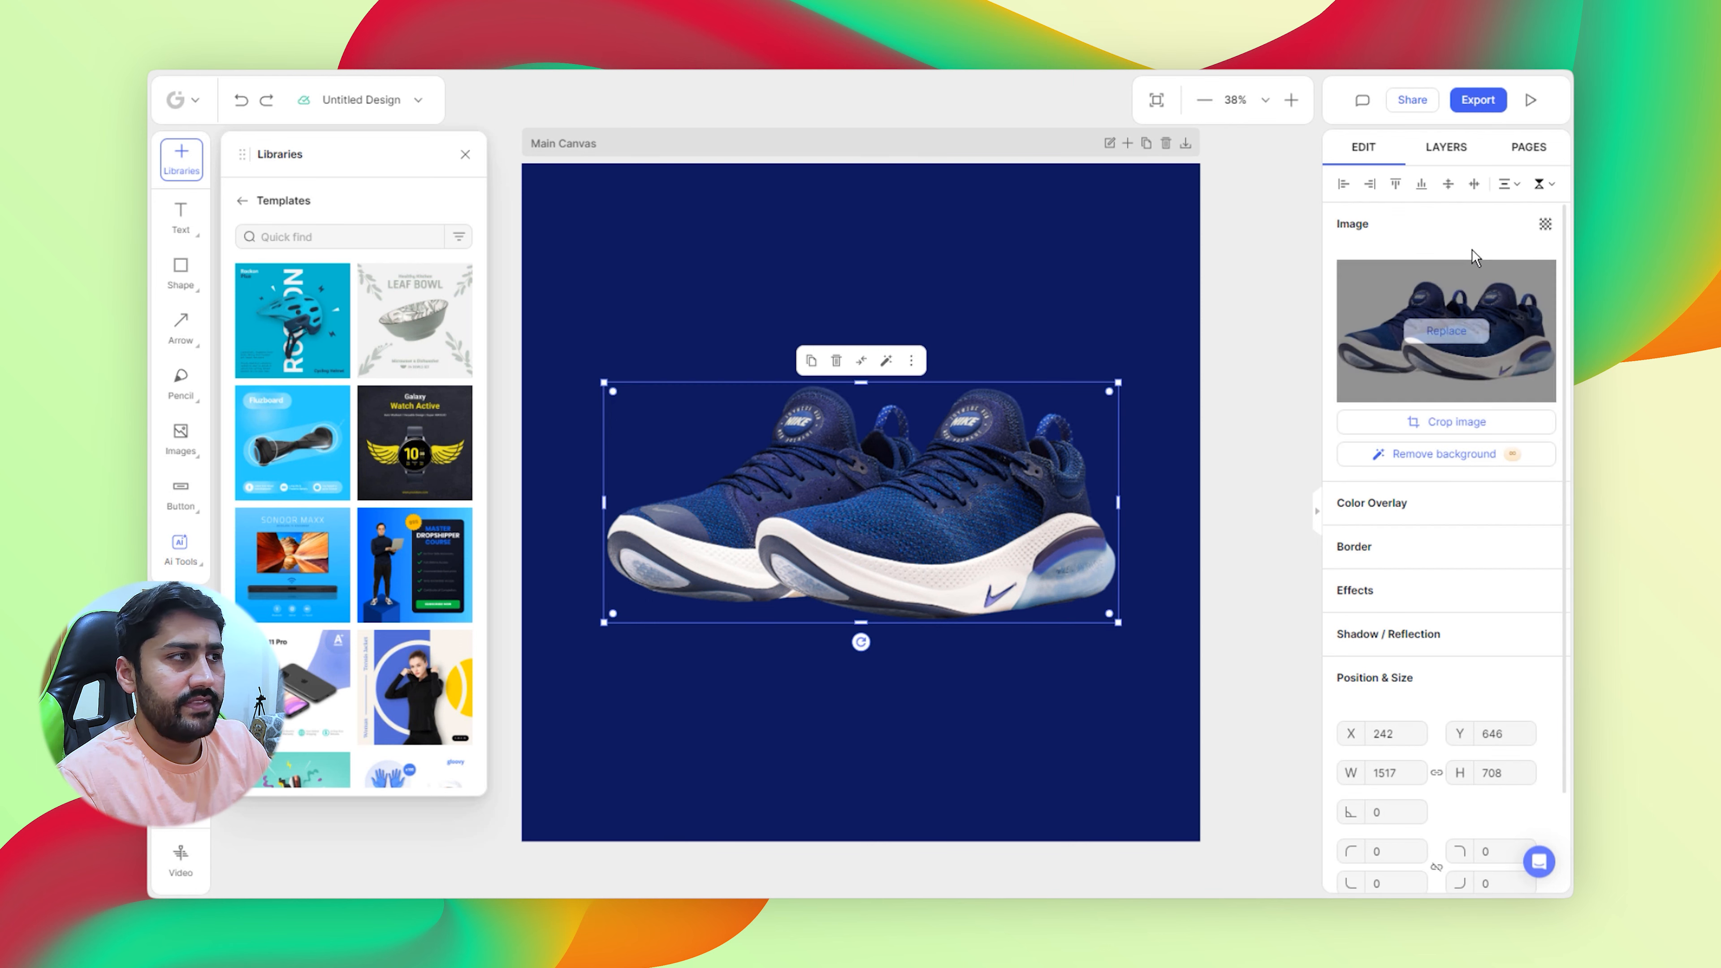
click(1247, 292)
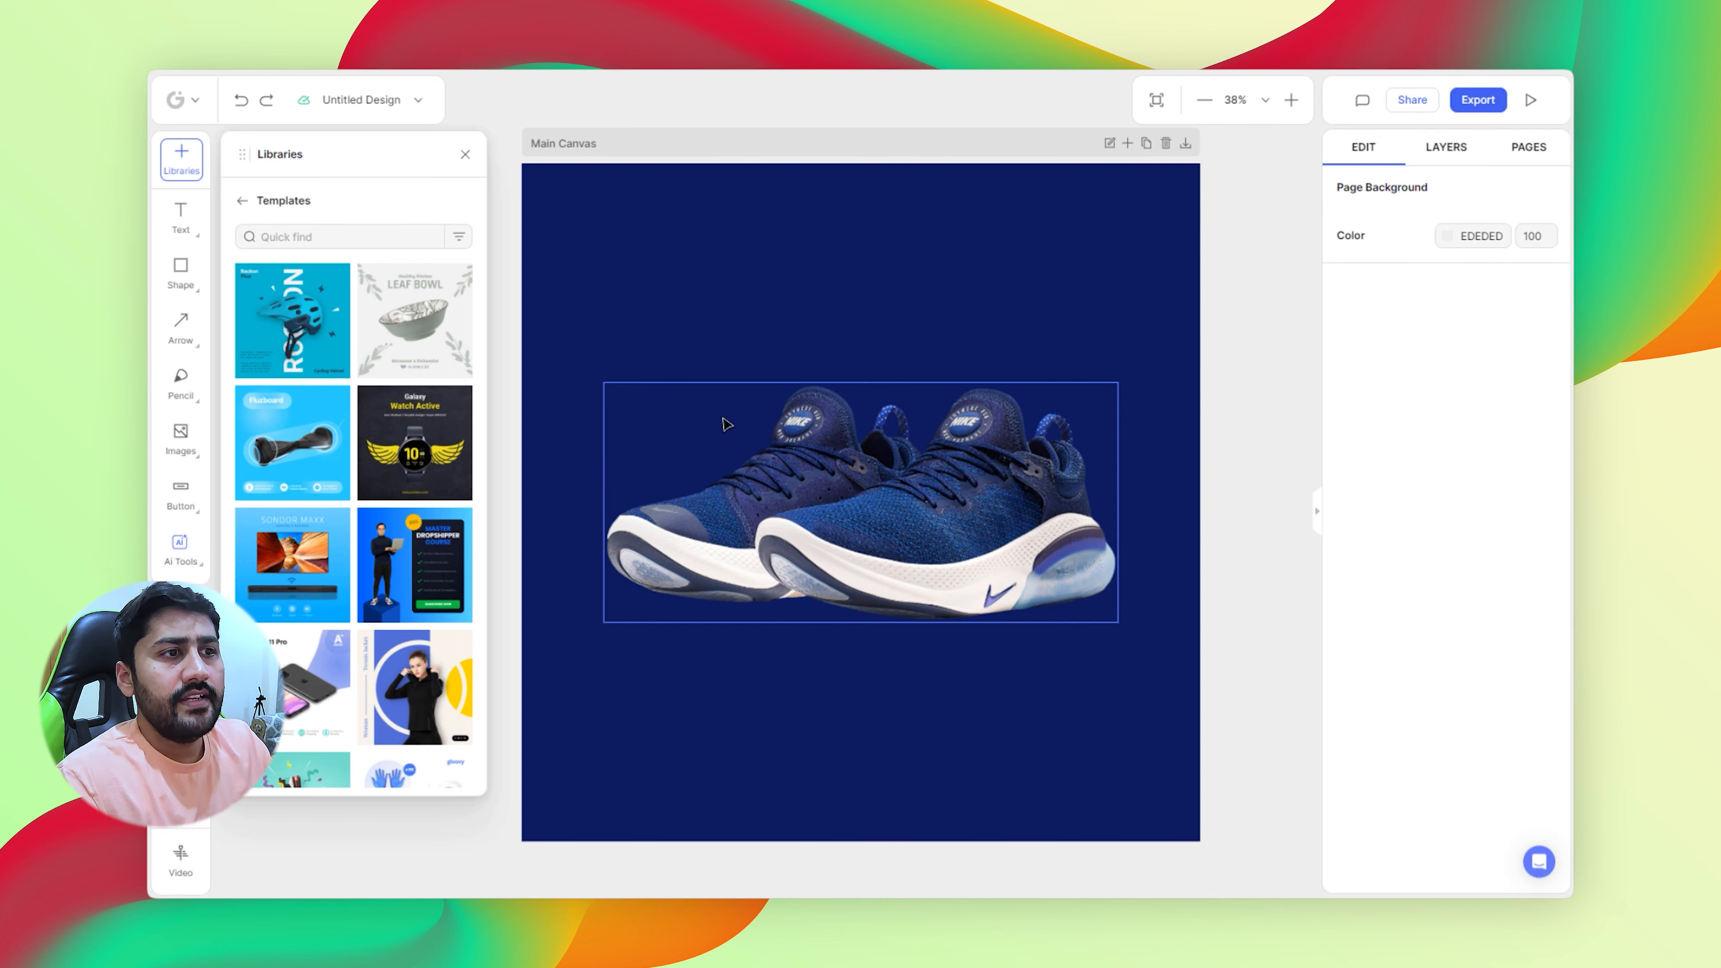
- Add a heading text box about 133 px wide on the dark background above the shoes
click(180, 217)
click(293, 219)
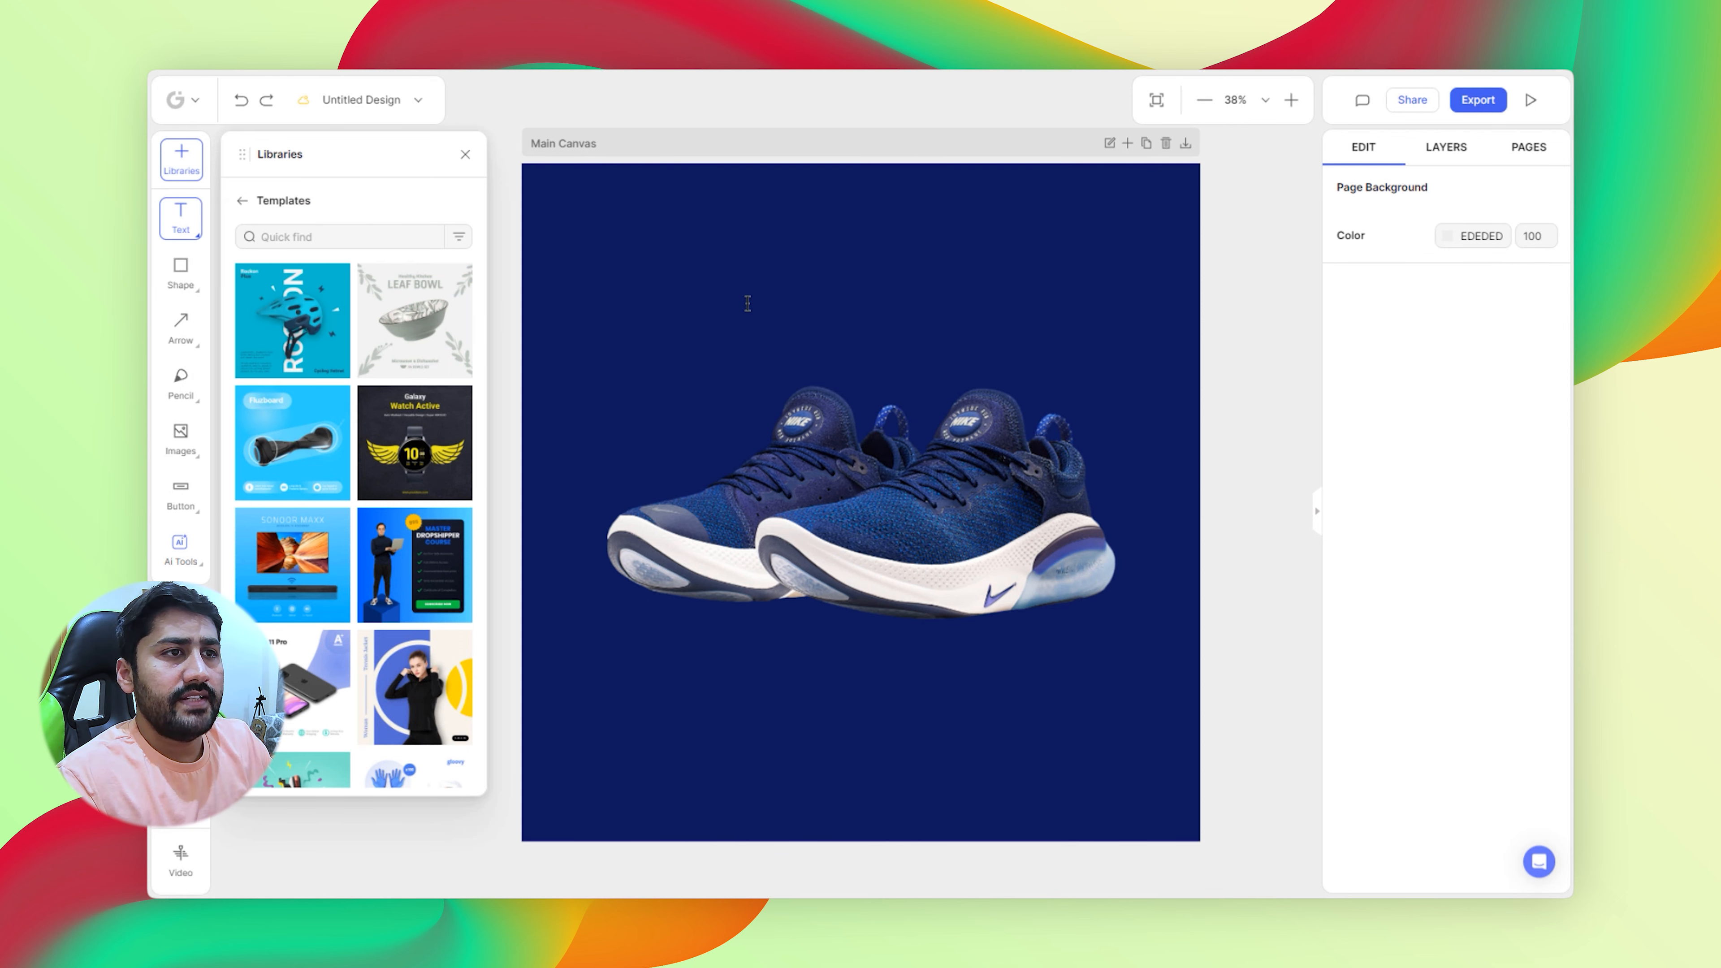
click(724, 303)
click(886, 262)
click(739, 296)
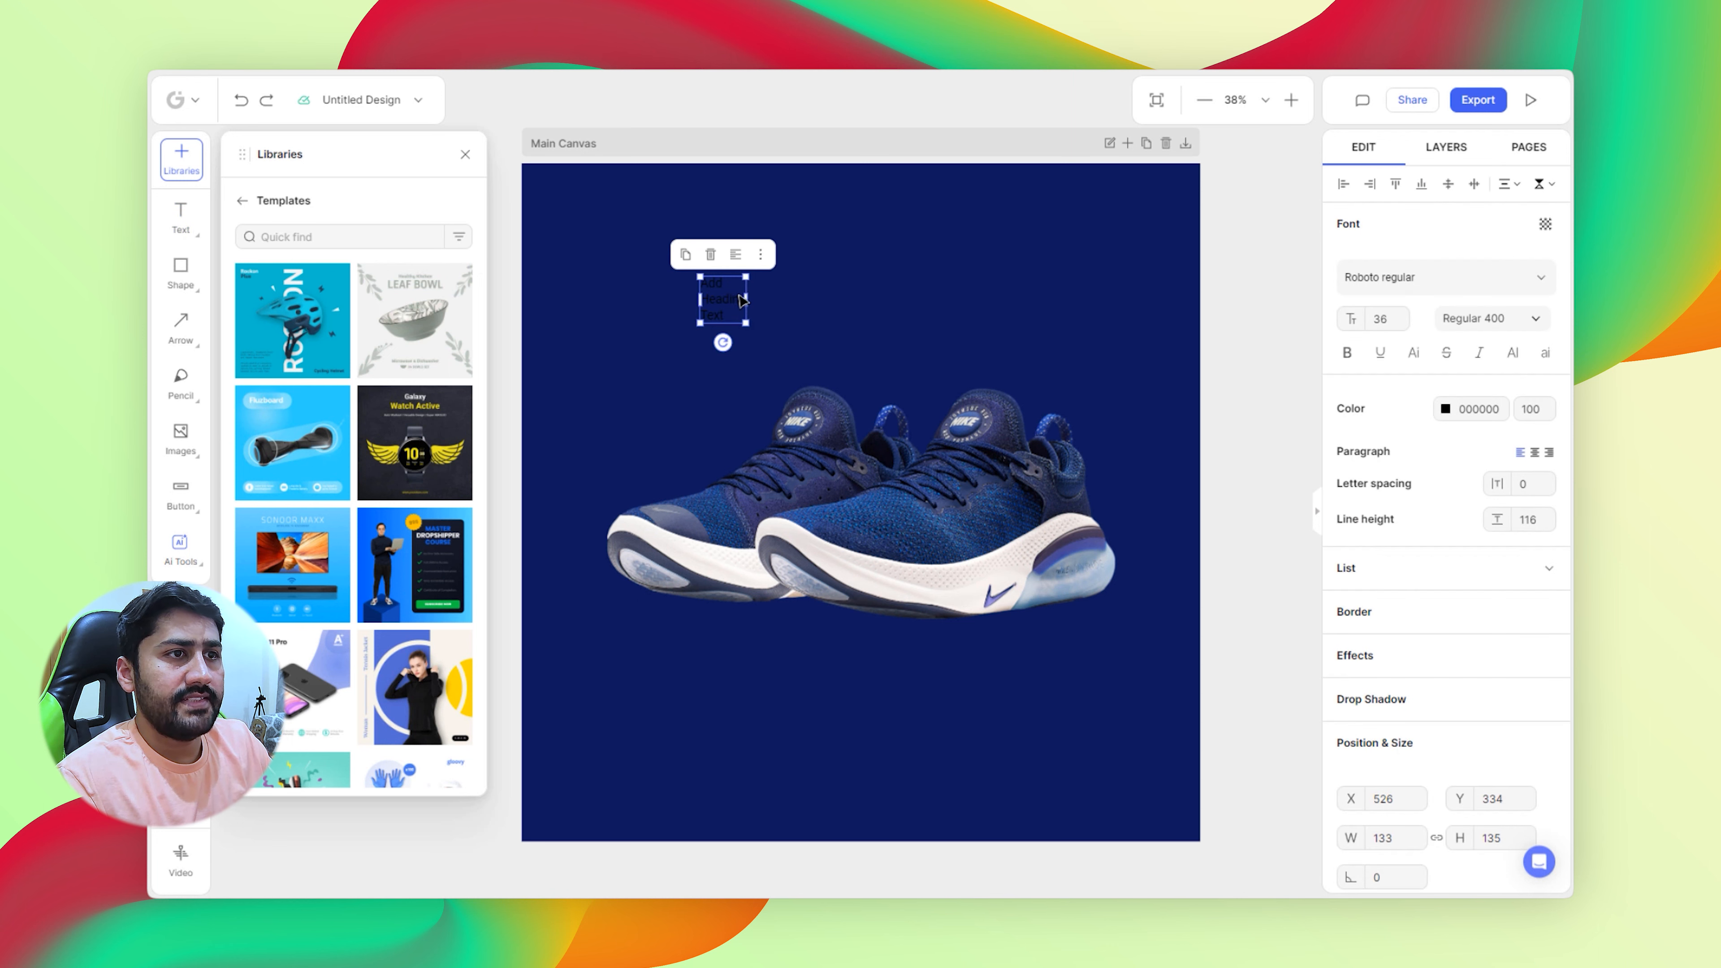
- Set the heading placeholder's text color to white FFFFFF
click(1450, 411)
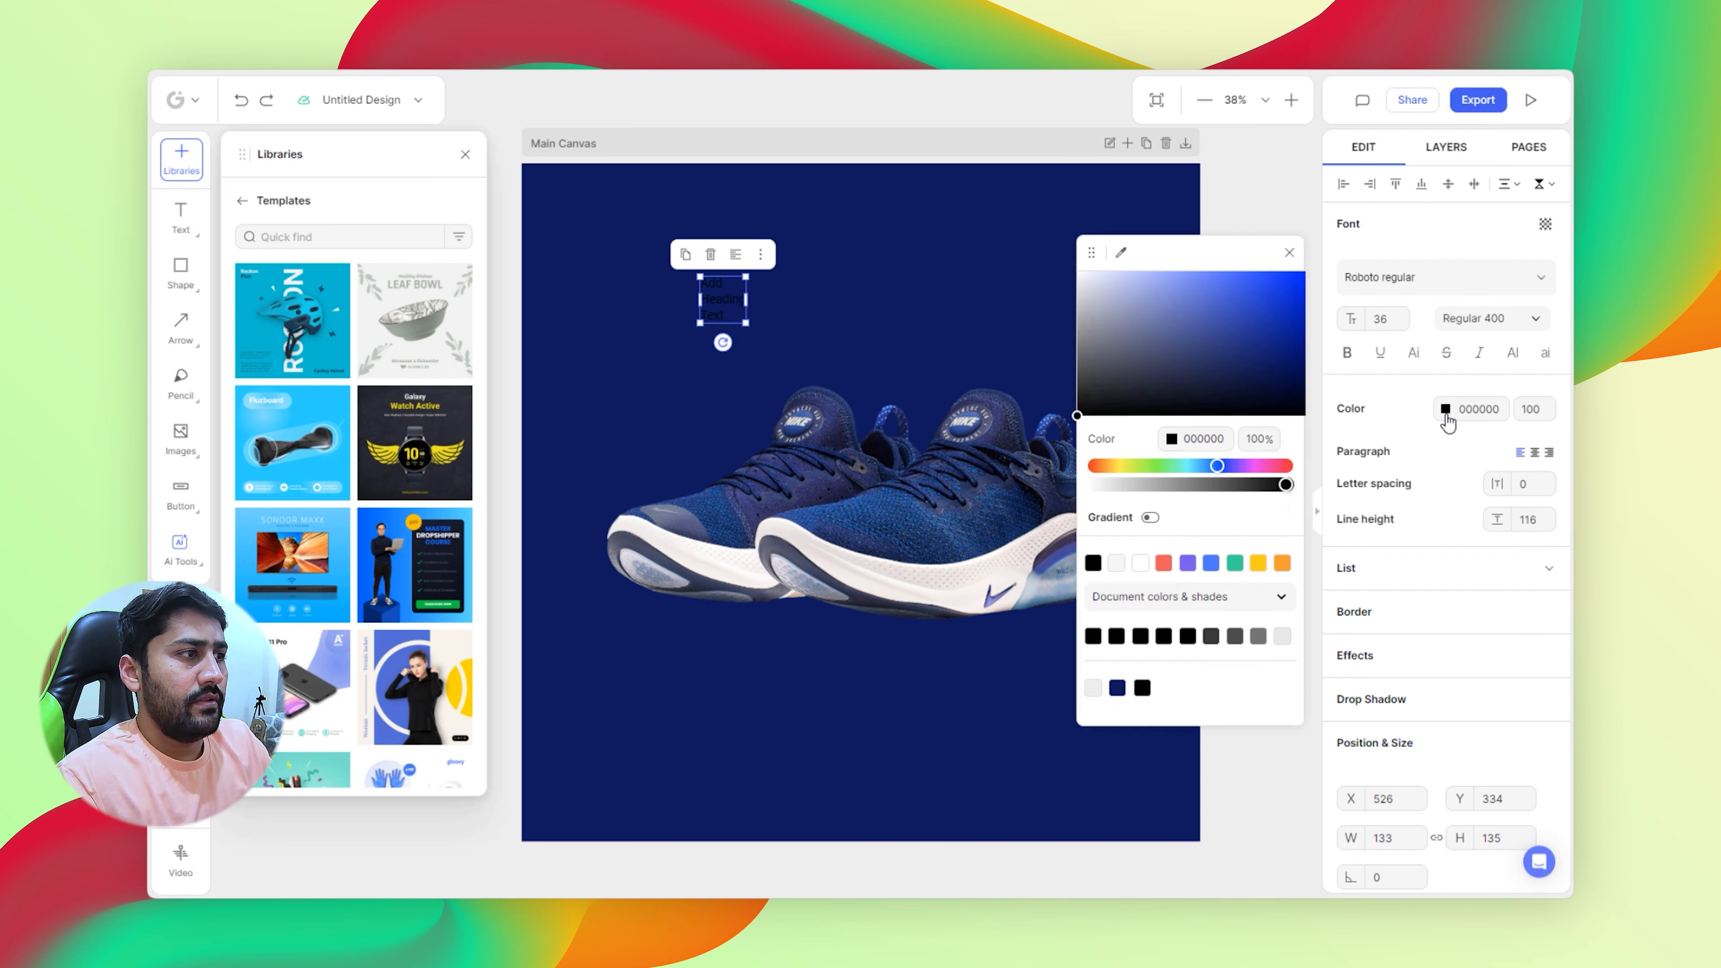
click(1141, 562)
click(879, 238)
click(745, 299)
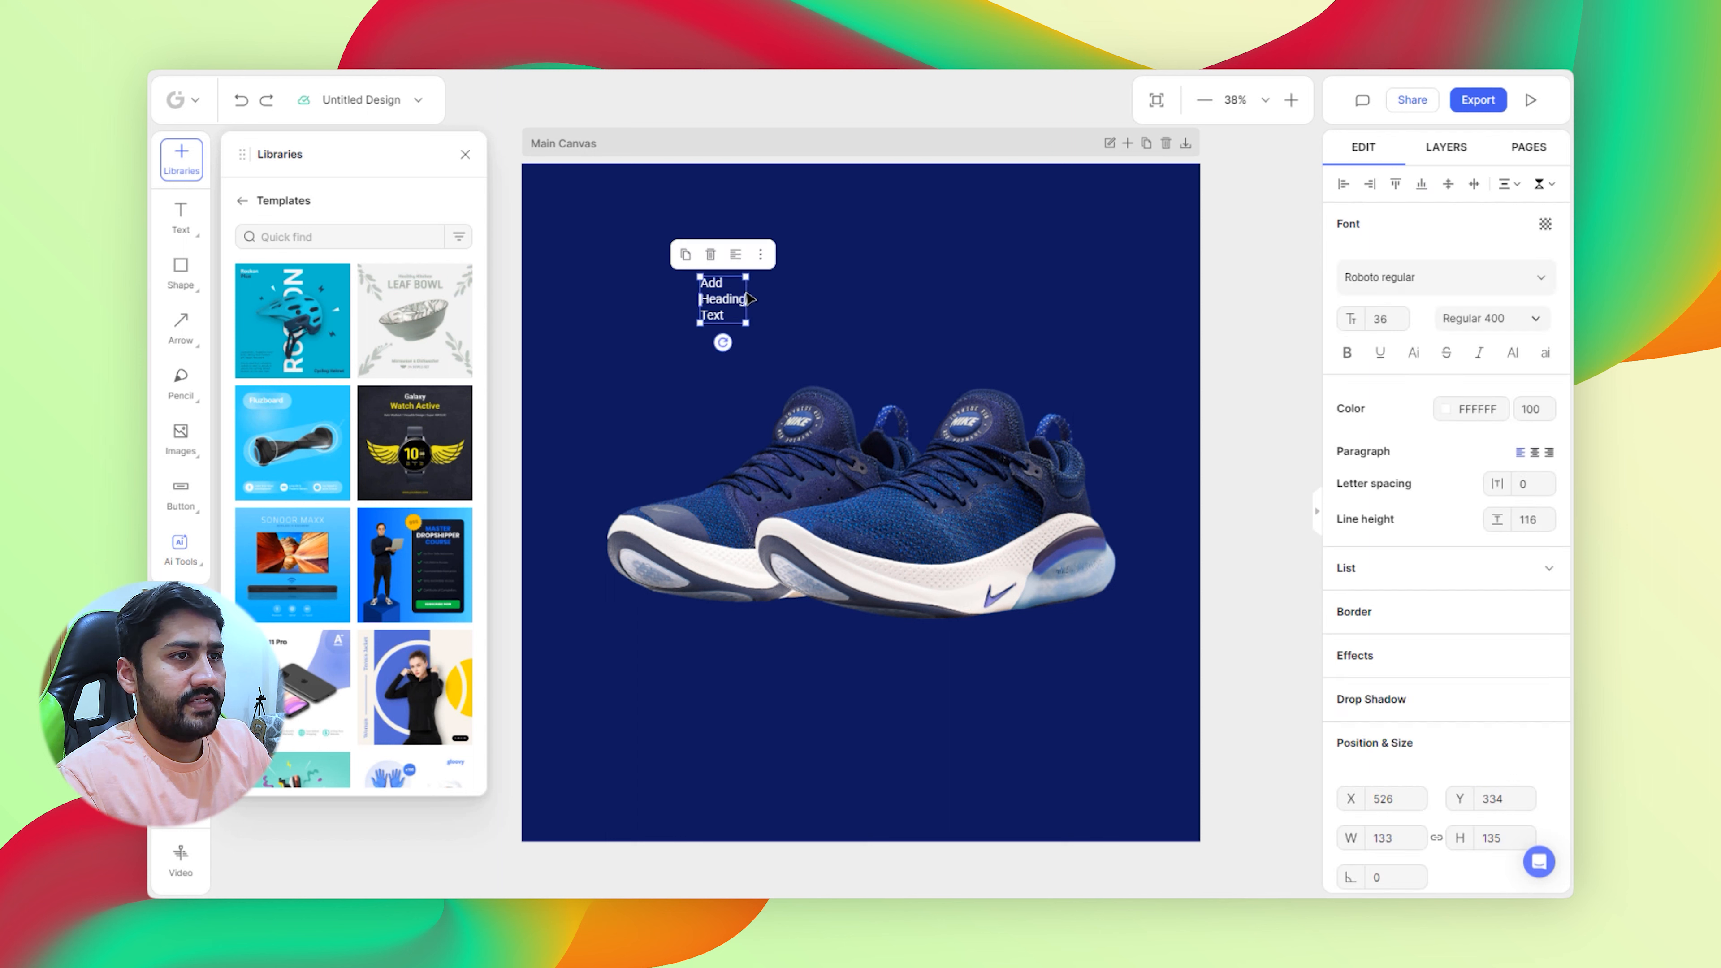
click(855, 281)
- Replace the heading placeholder with "Shoe Point" and widen its text box to about 232 px so it fits one line
click(183, 213)
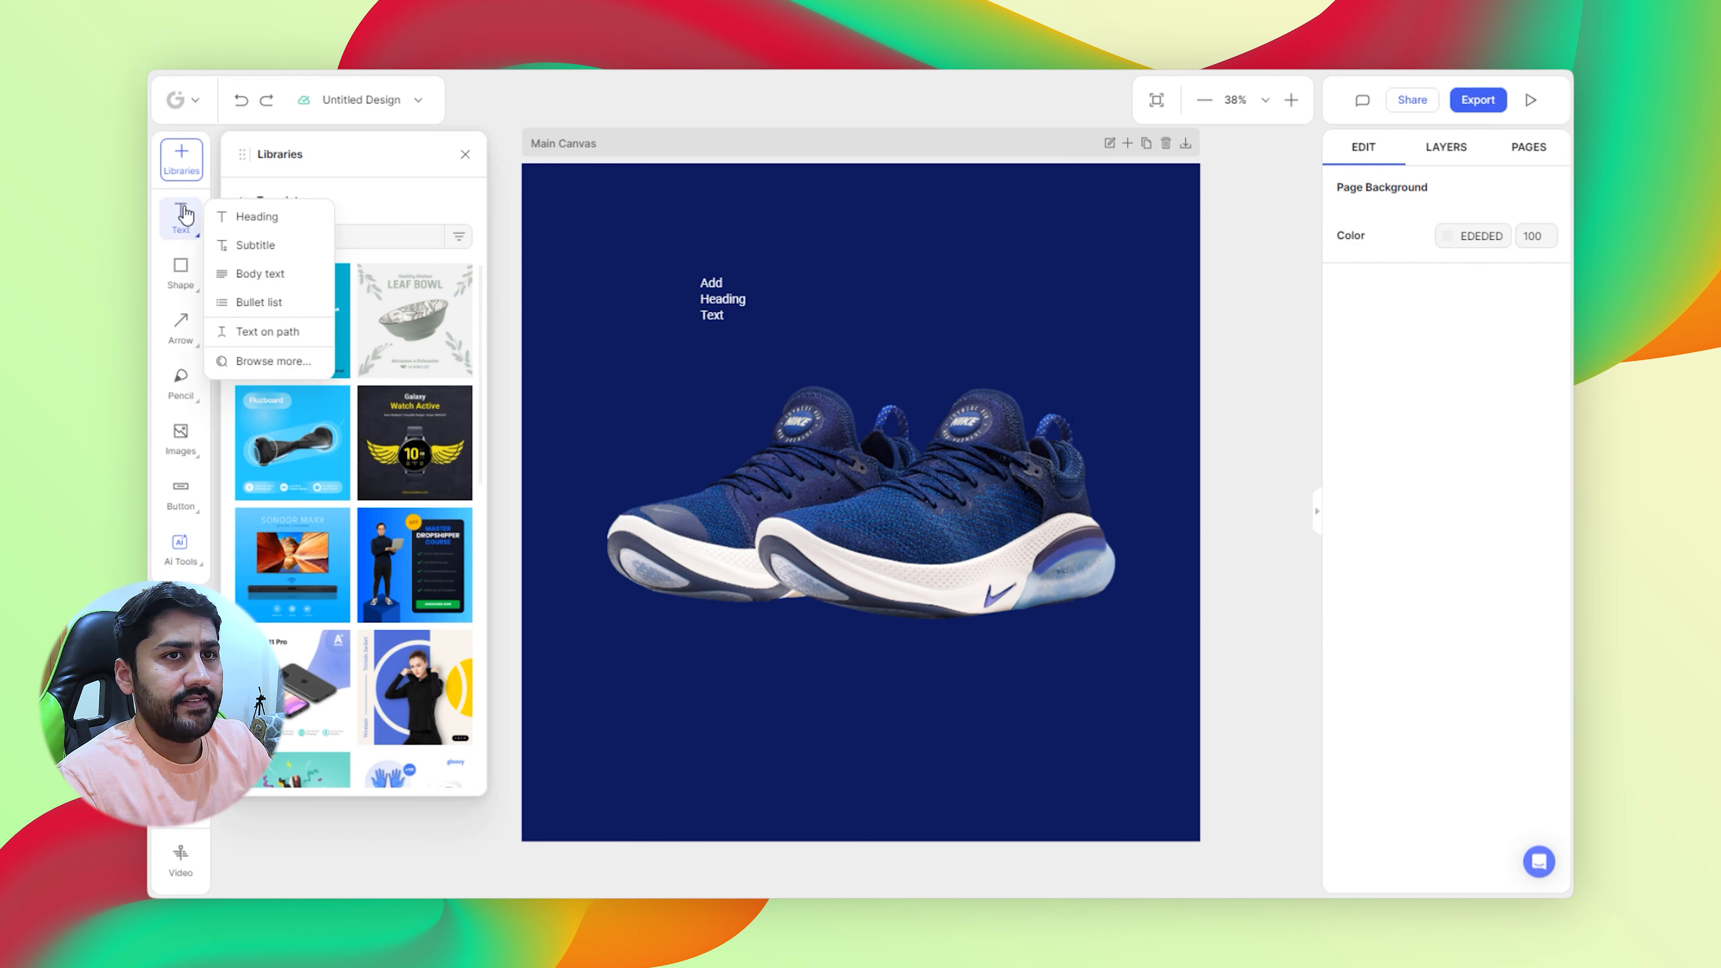
click(308, 220)
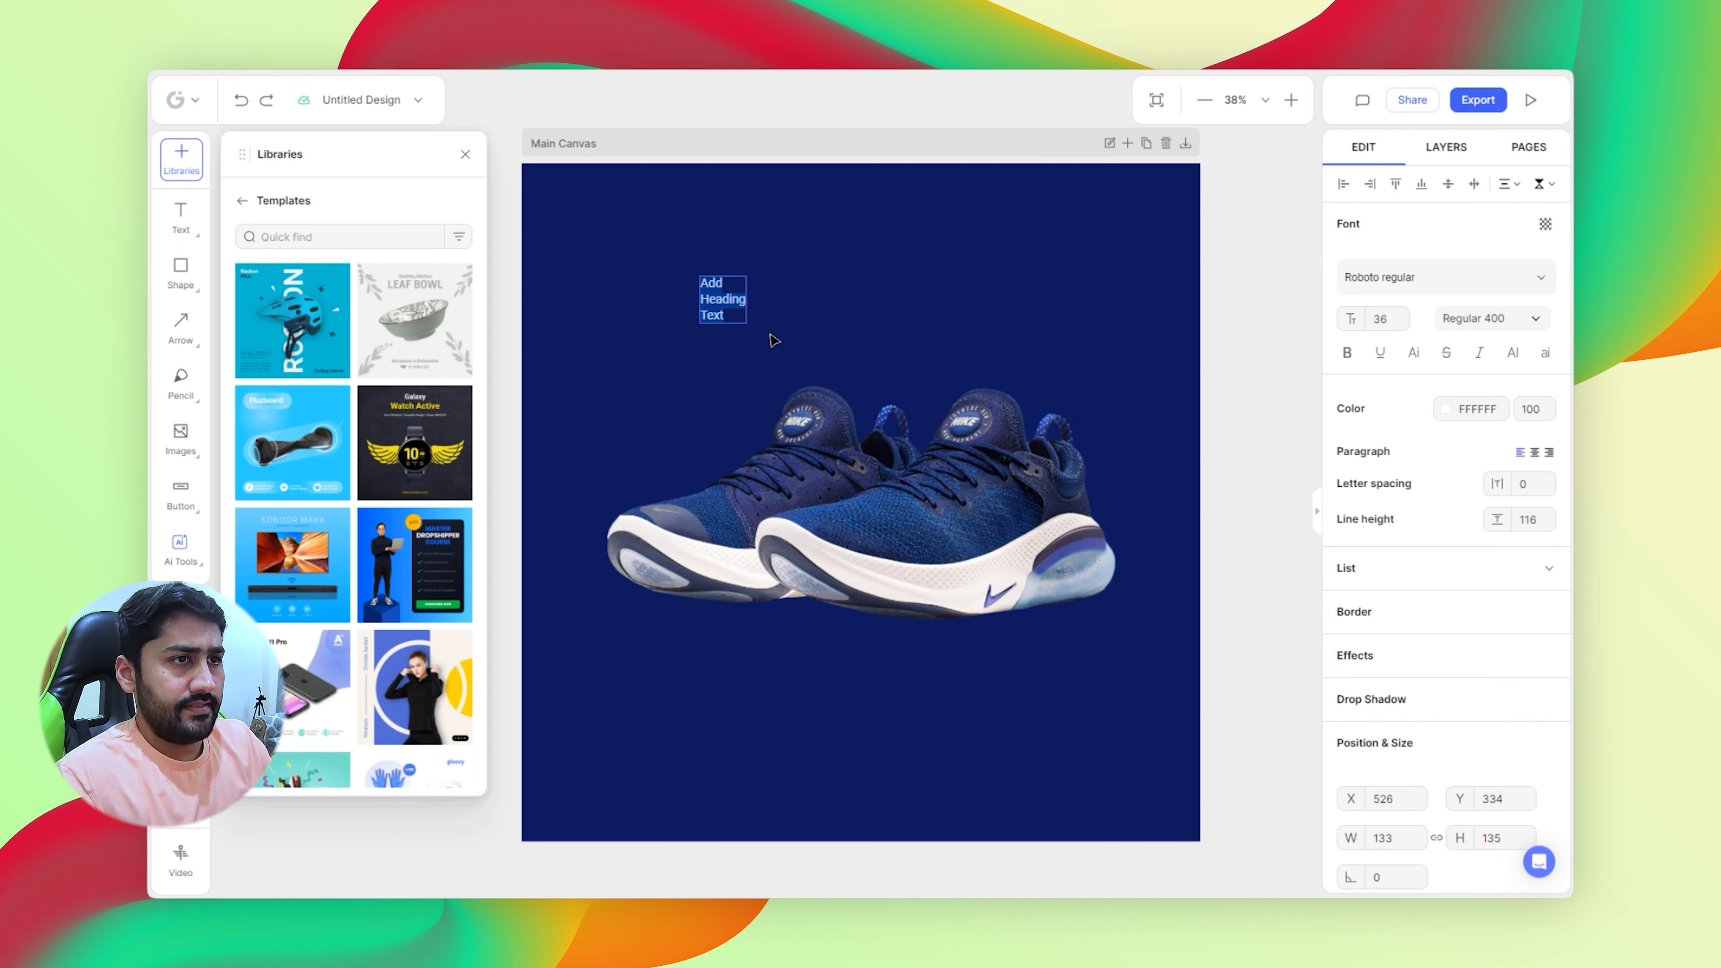
text(Shoe)
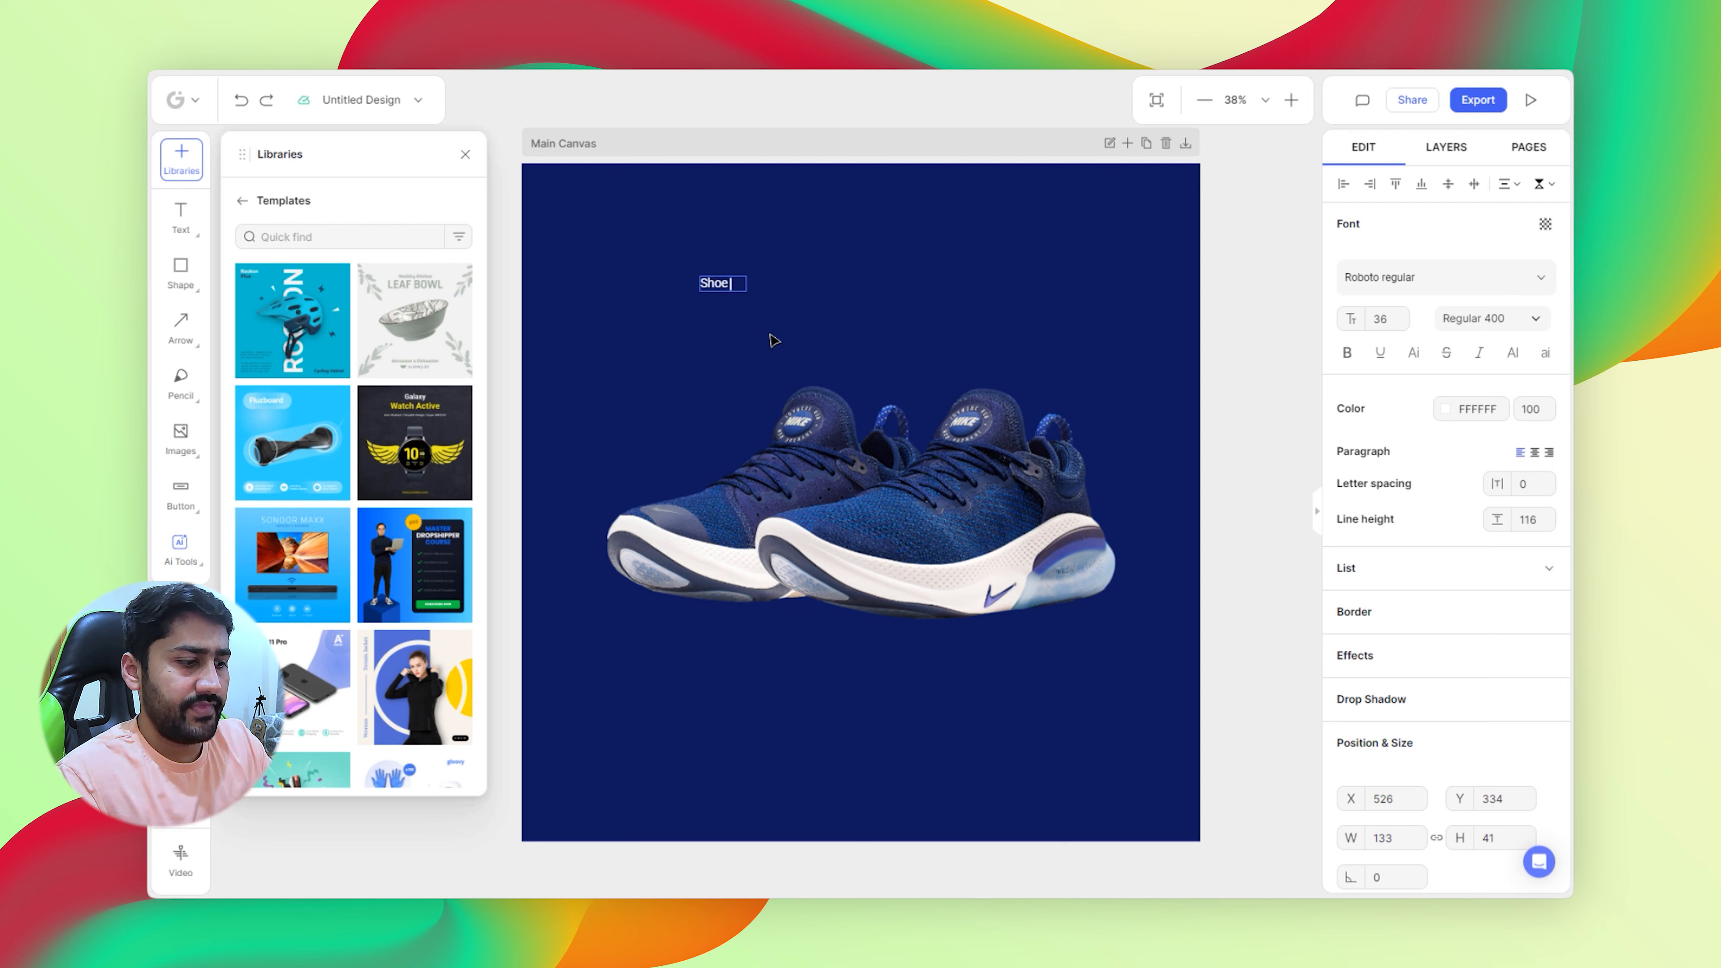
click(789, 289)
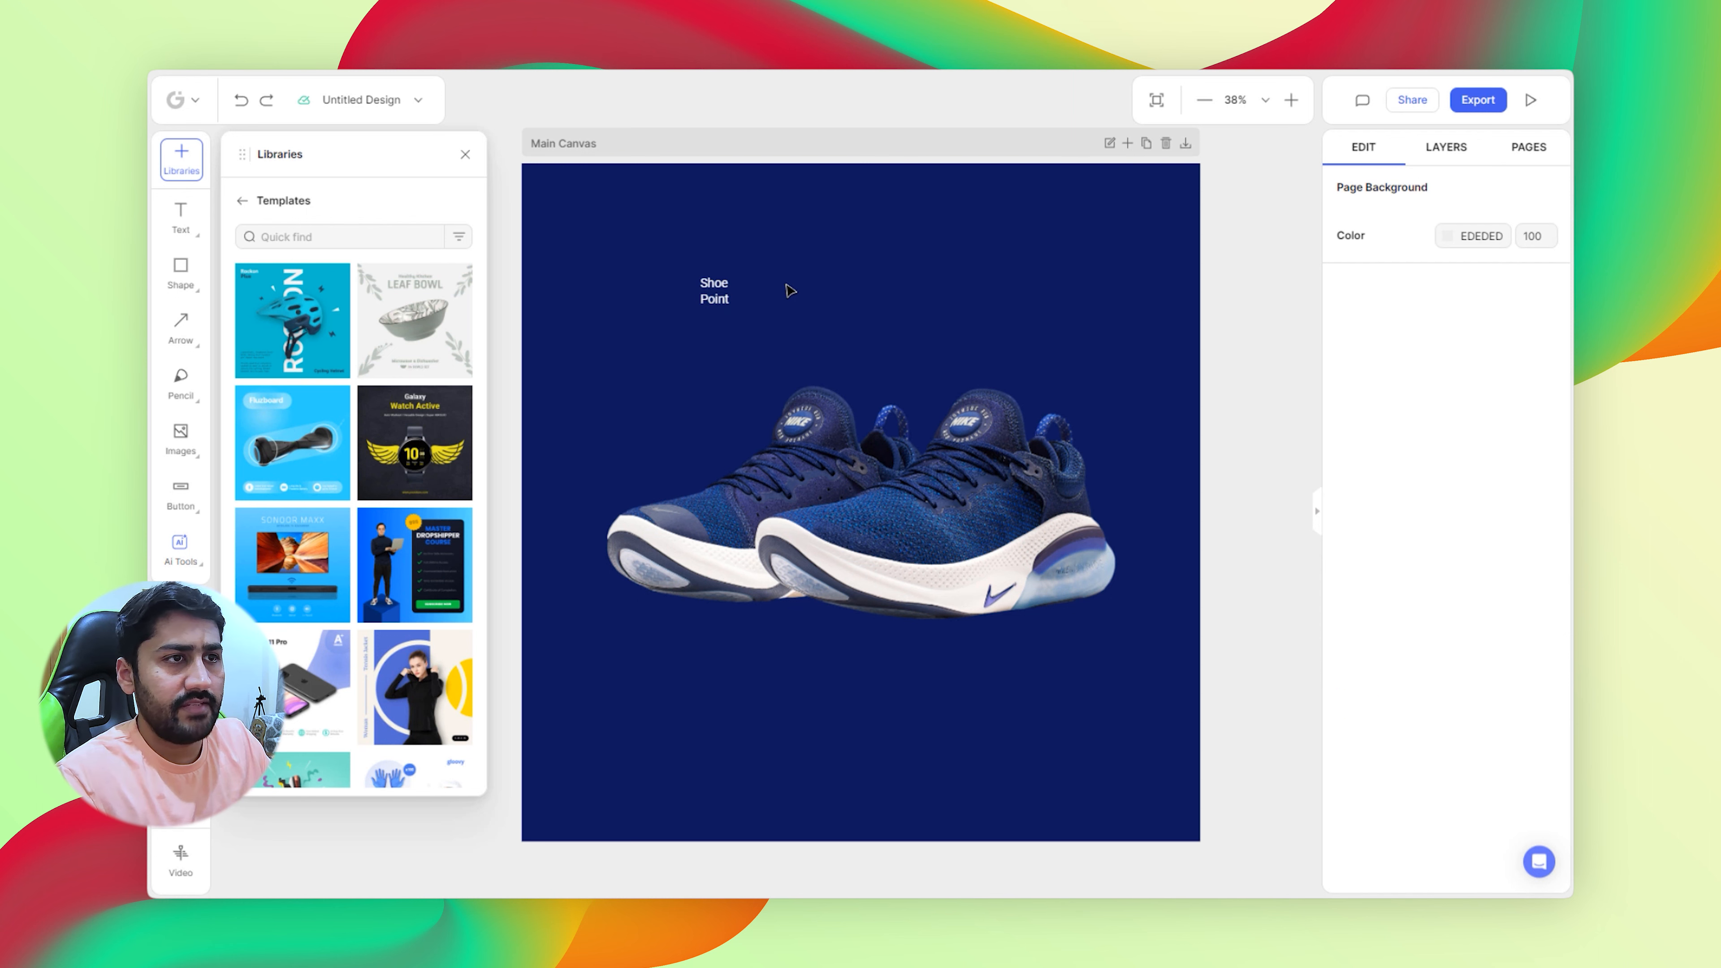
click(716, 295)
drag(746, 292, 780, 292)
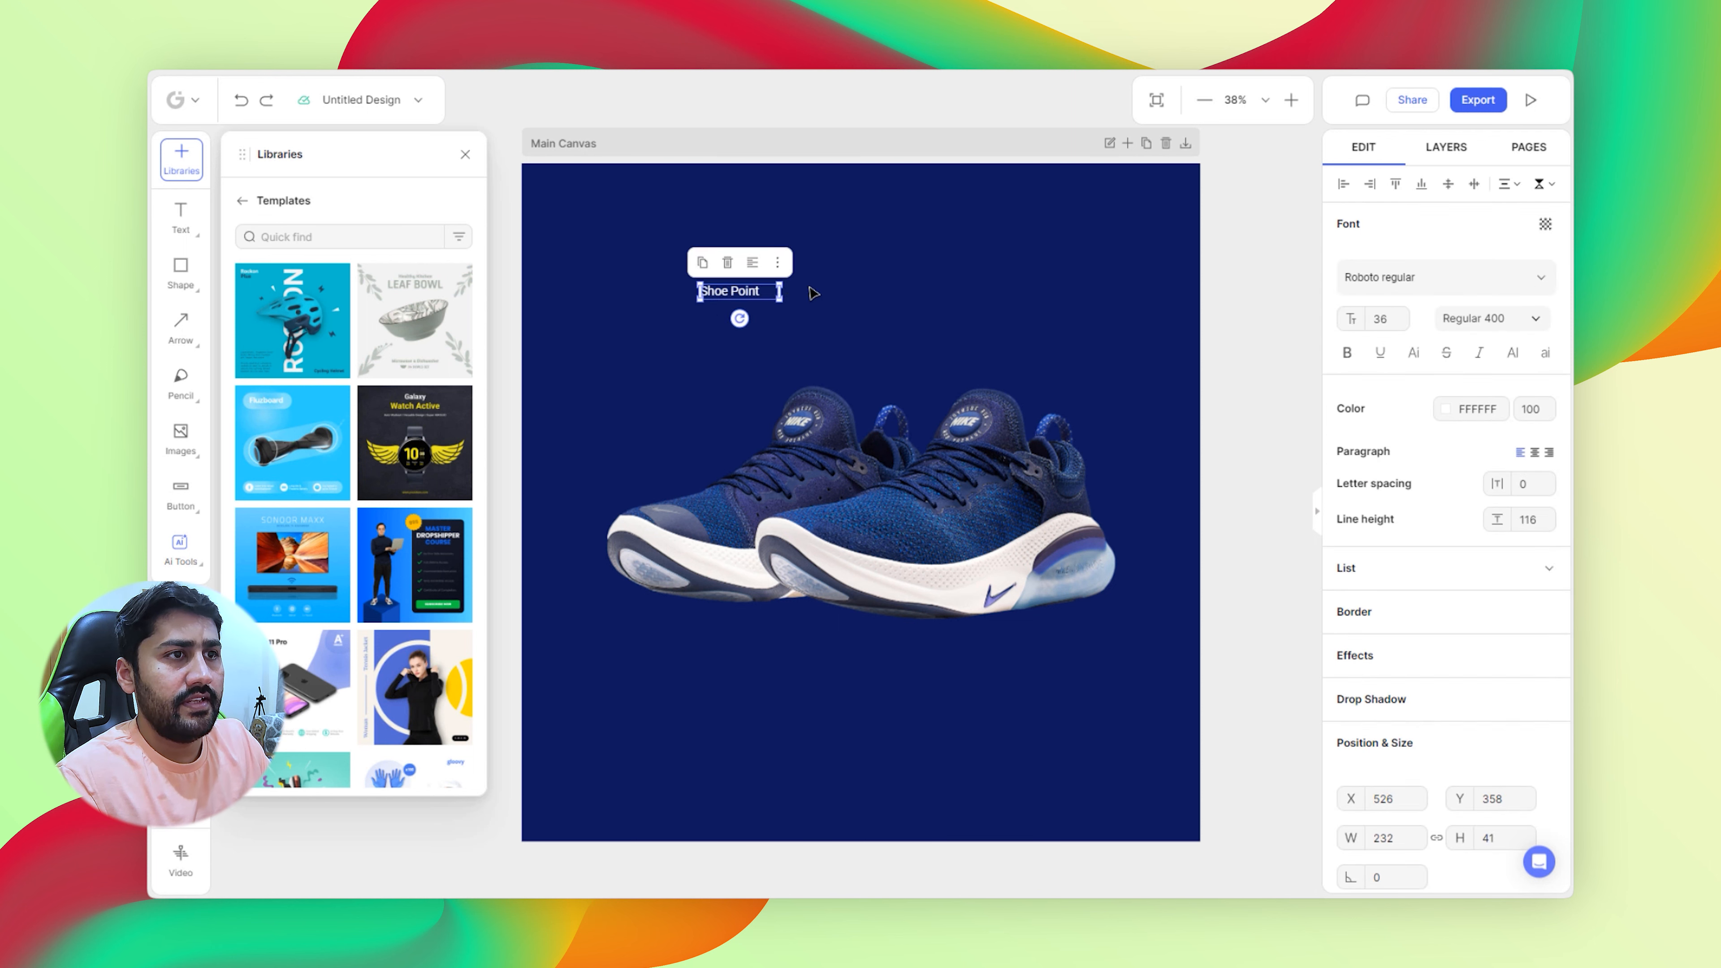
- Center-align the Shoe Point text and move it to the top middle of the canvas, at about X 884, Y 187
click(1537, 453)
click(959, 250)
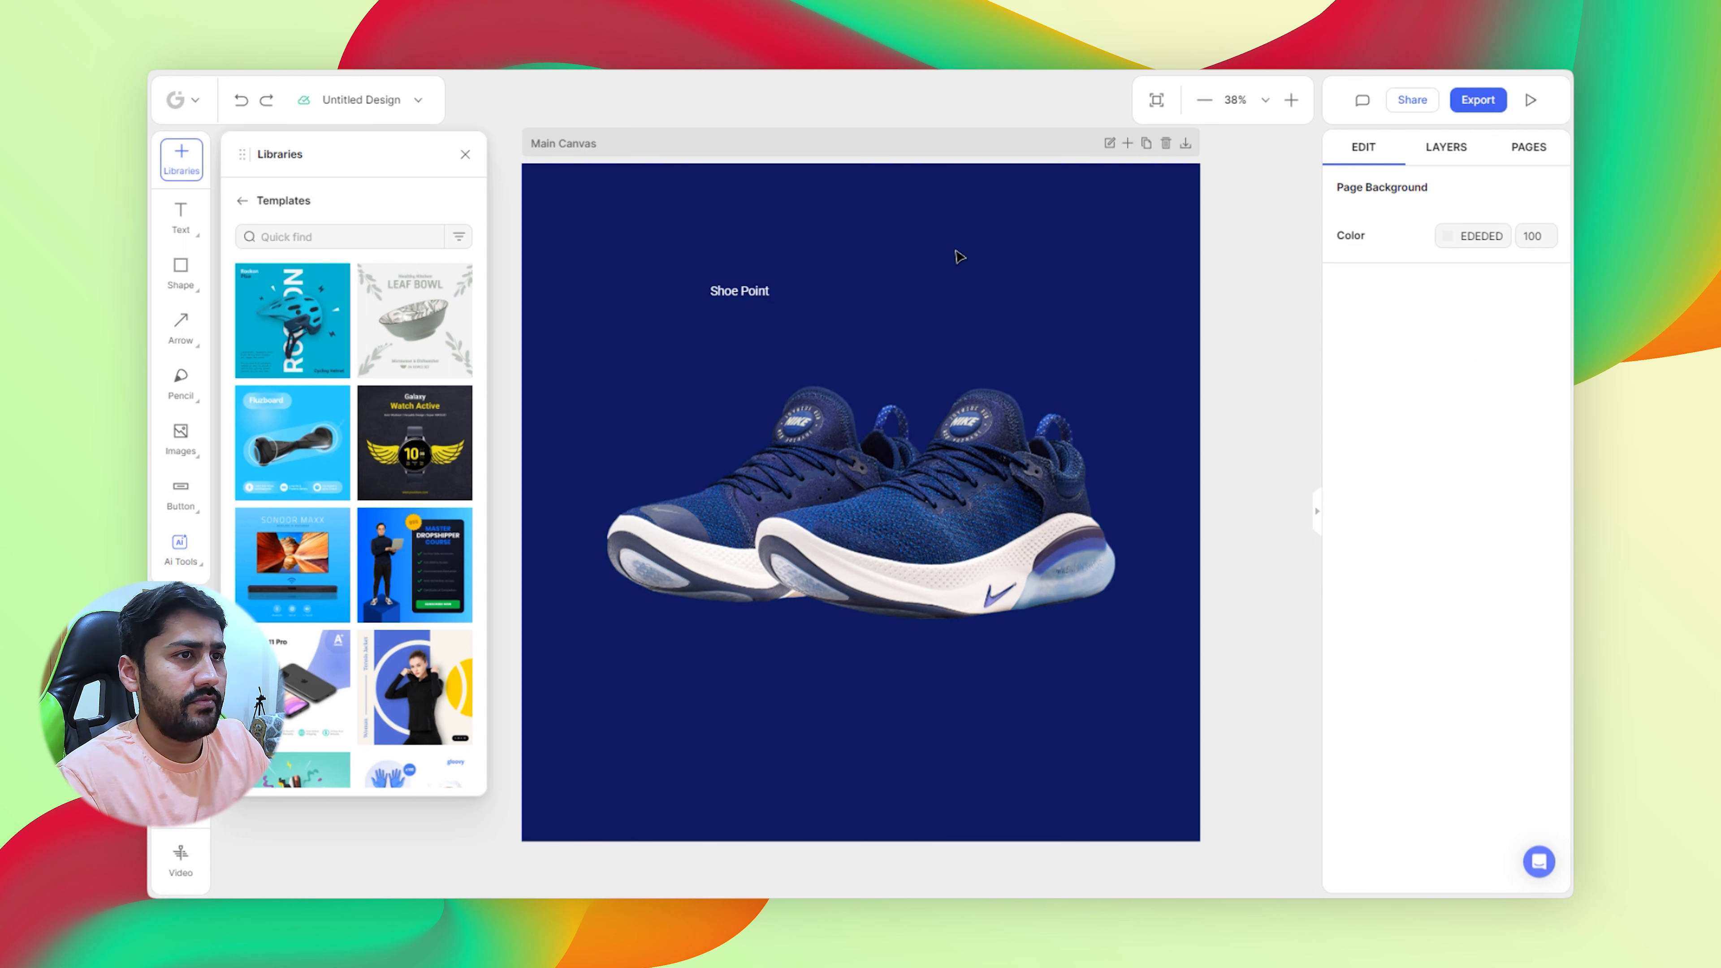
drag(756, 299, 874, 245)
click(941, 238)
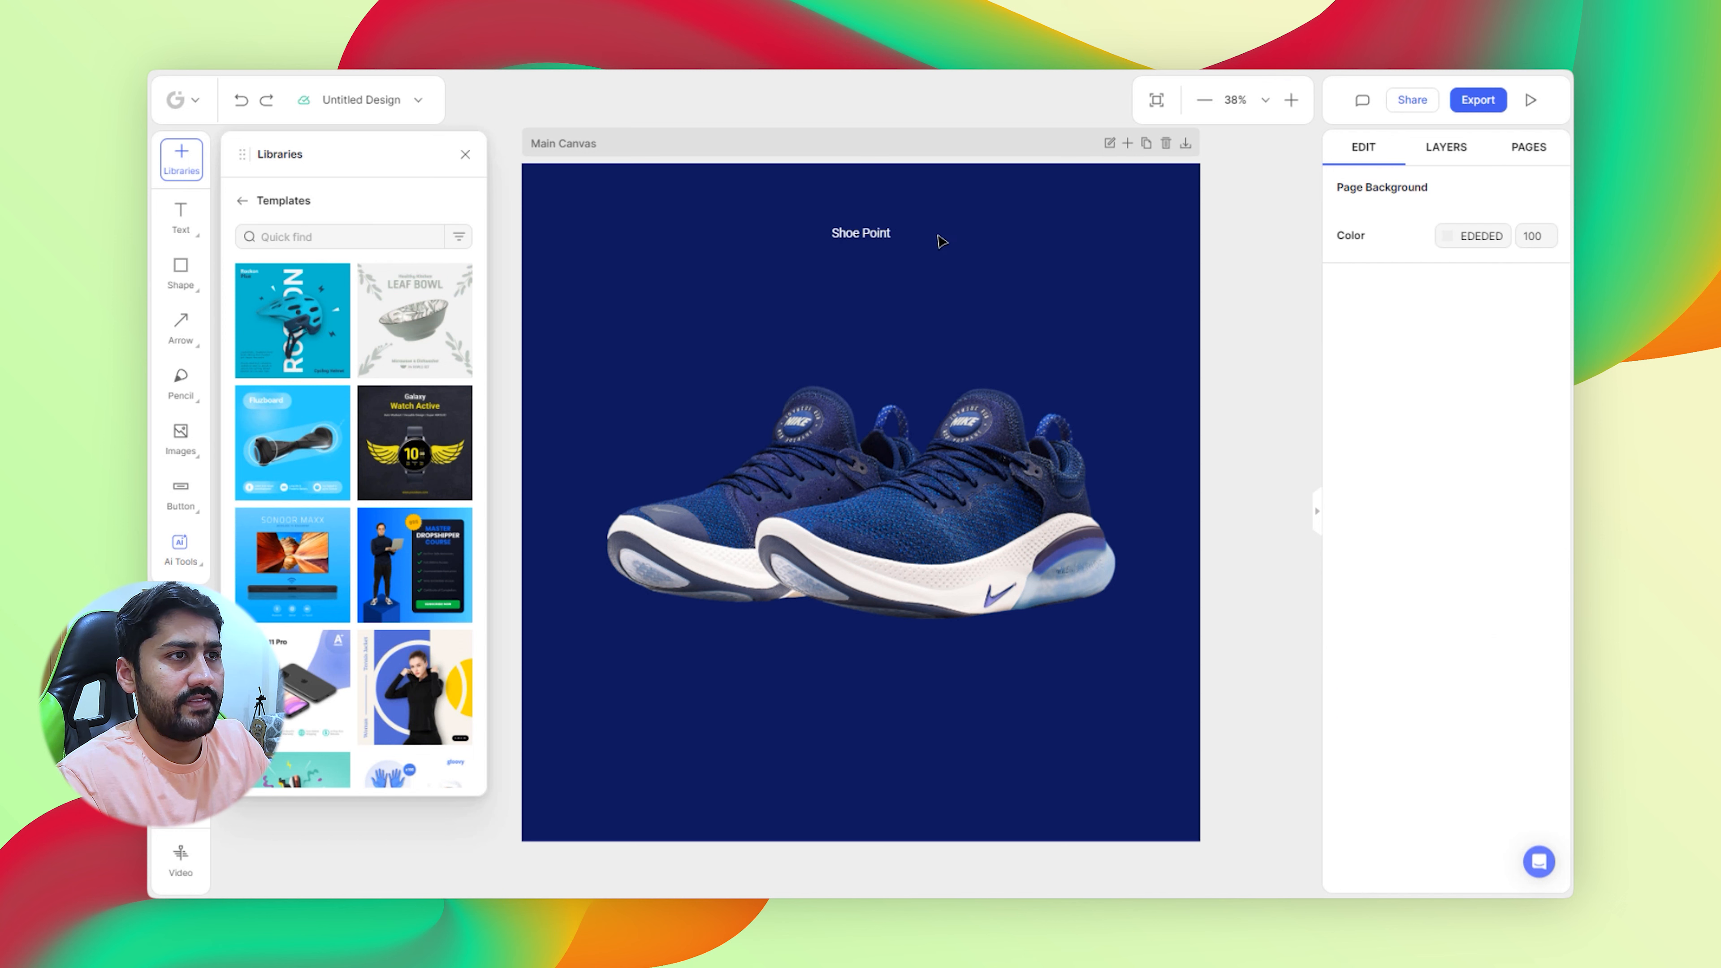
- Search the icon library for "sneaker" and place the third result from The Noun Project above the shoes at about X 438, Y 208
click(243, 199)
scroll(462, 515, down, 3)
scroll(448, 543, down, 2)
scroll(434, 542, down, 2)
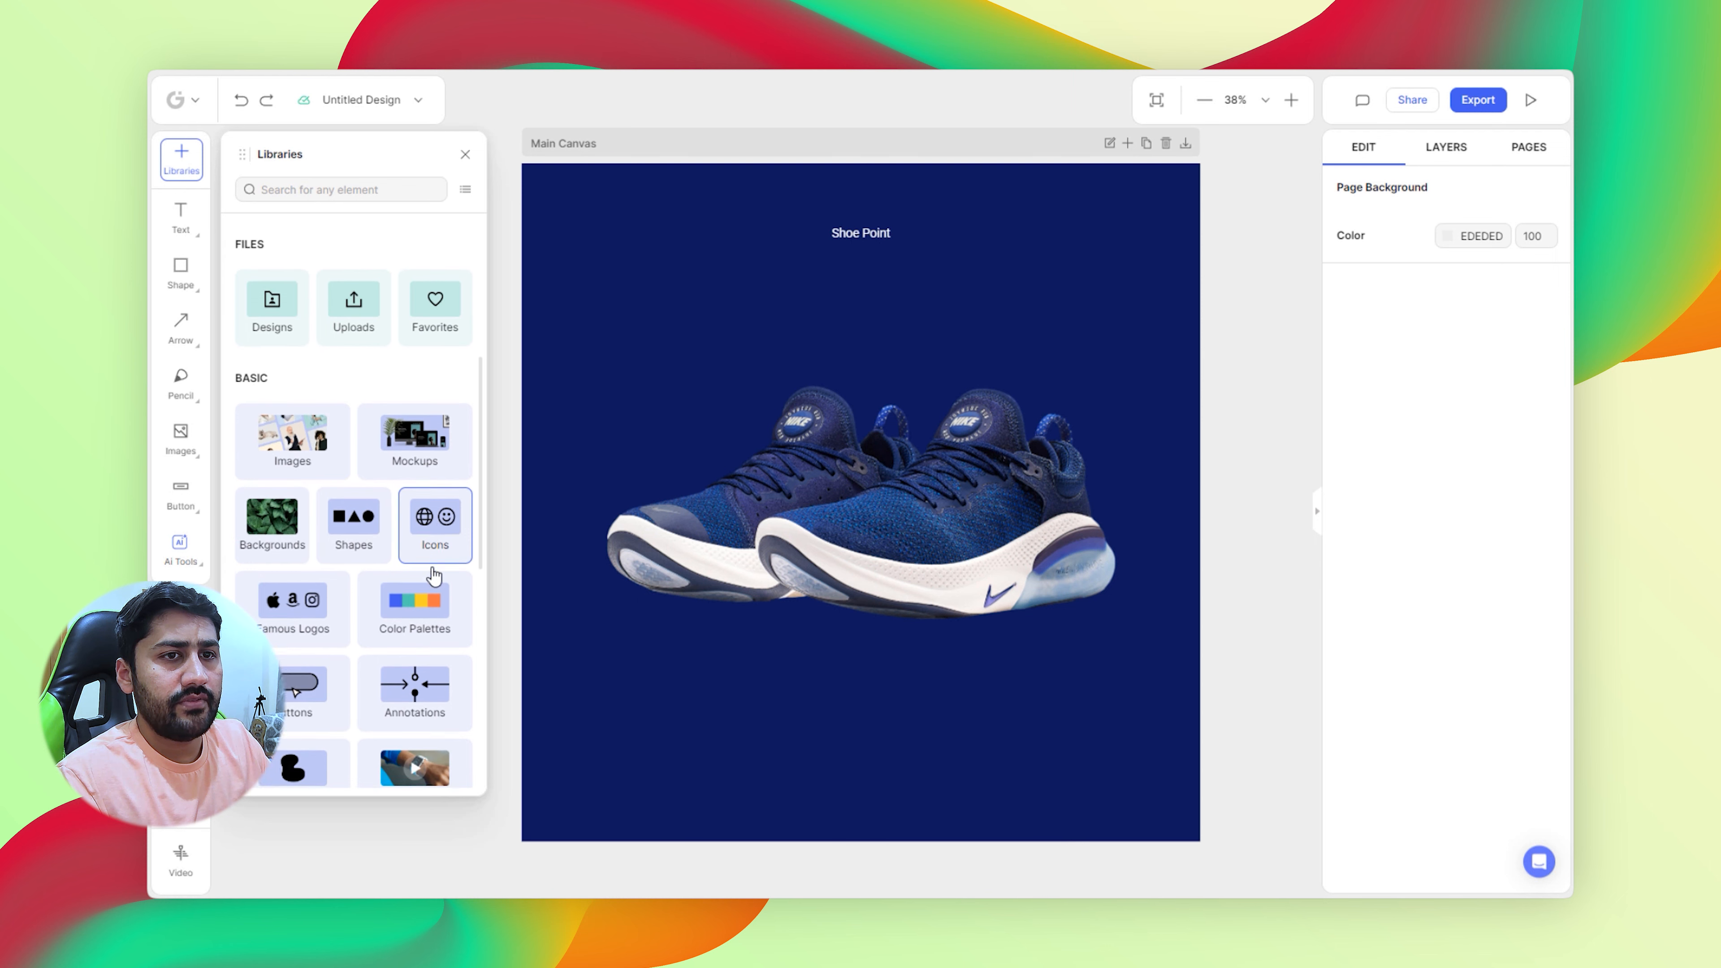
click(441, 503)
click(395, 237)
text(sneaker)
click(438, 287)
click(381, 307)
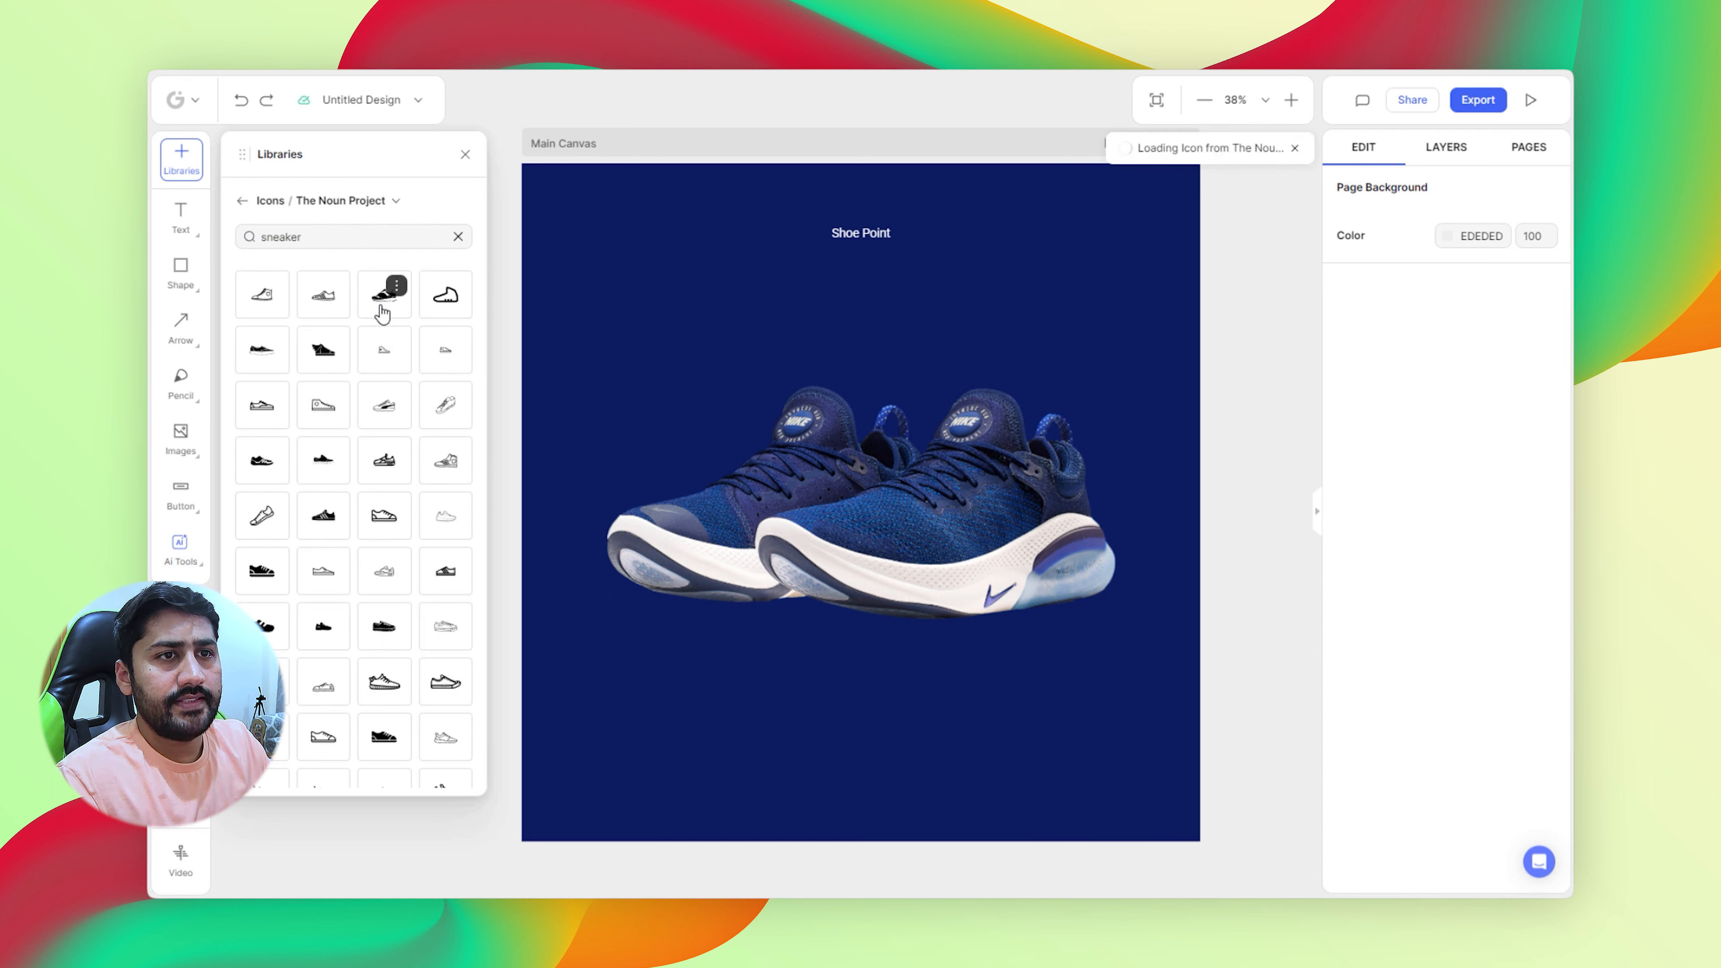
drag(931, 512, 819, 337)
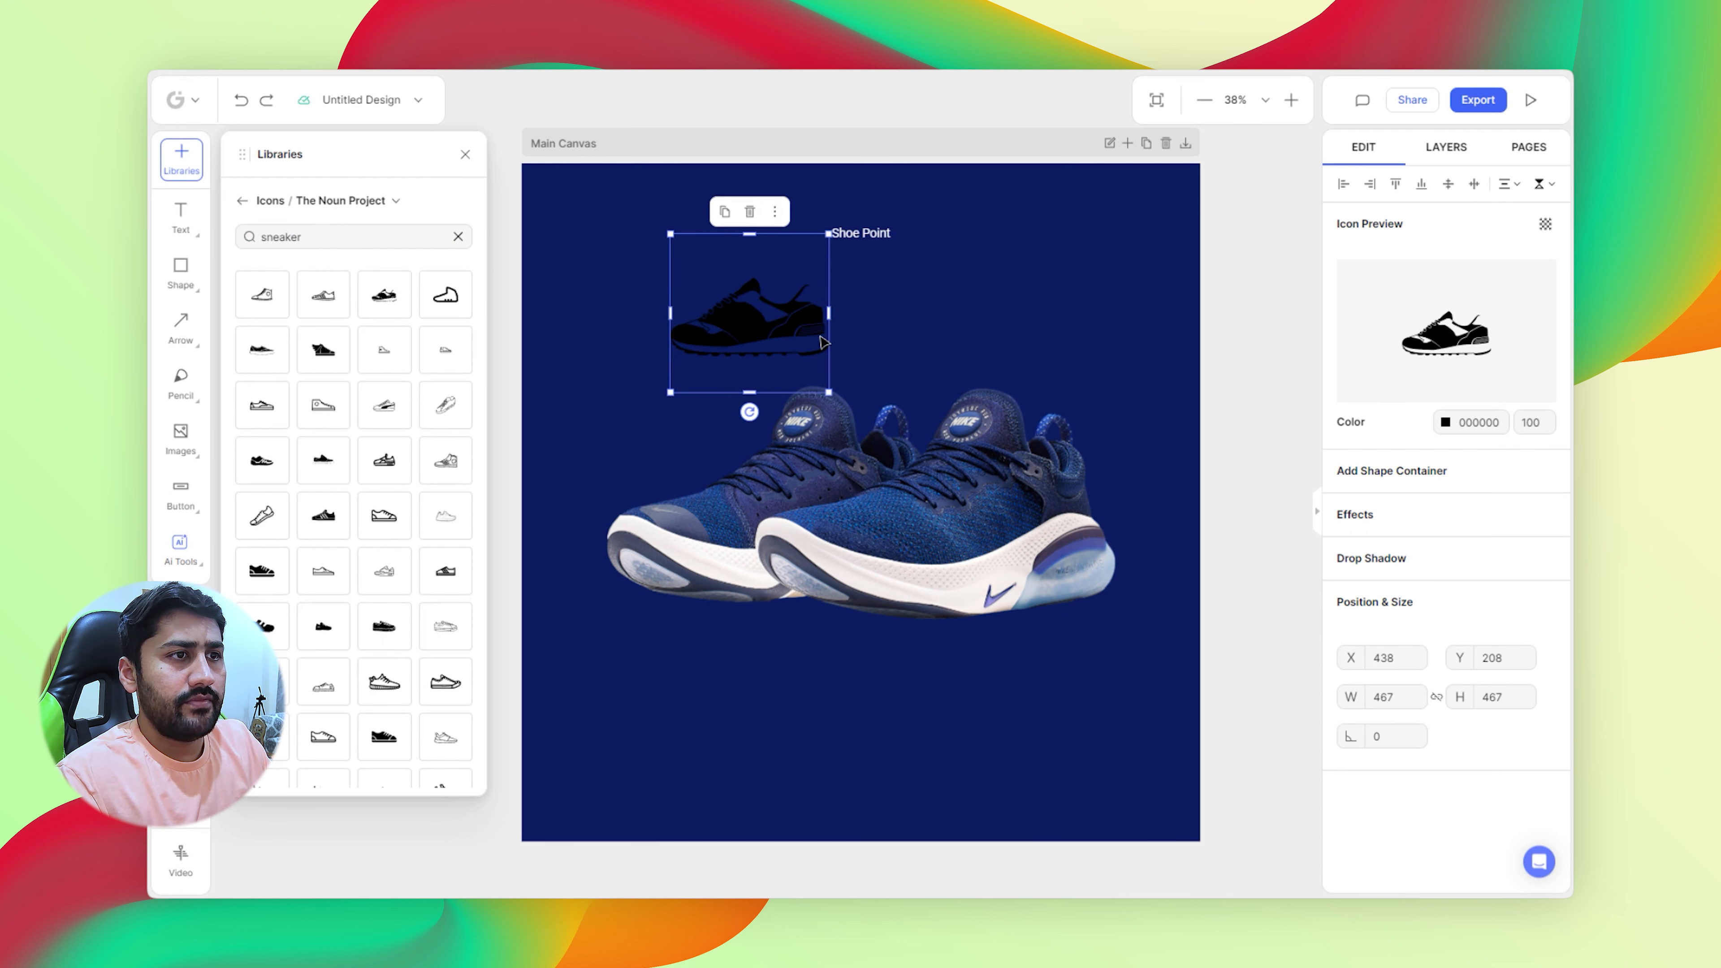
- Recolor the sneaker icon to white FFFFFF
click(1446, 423)
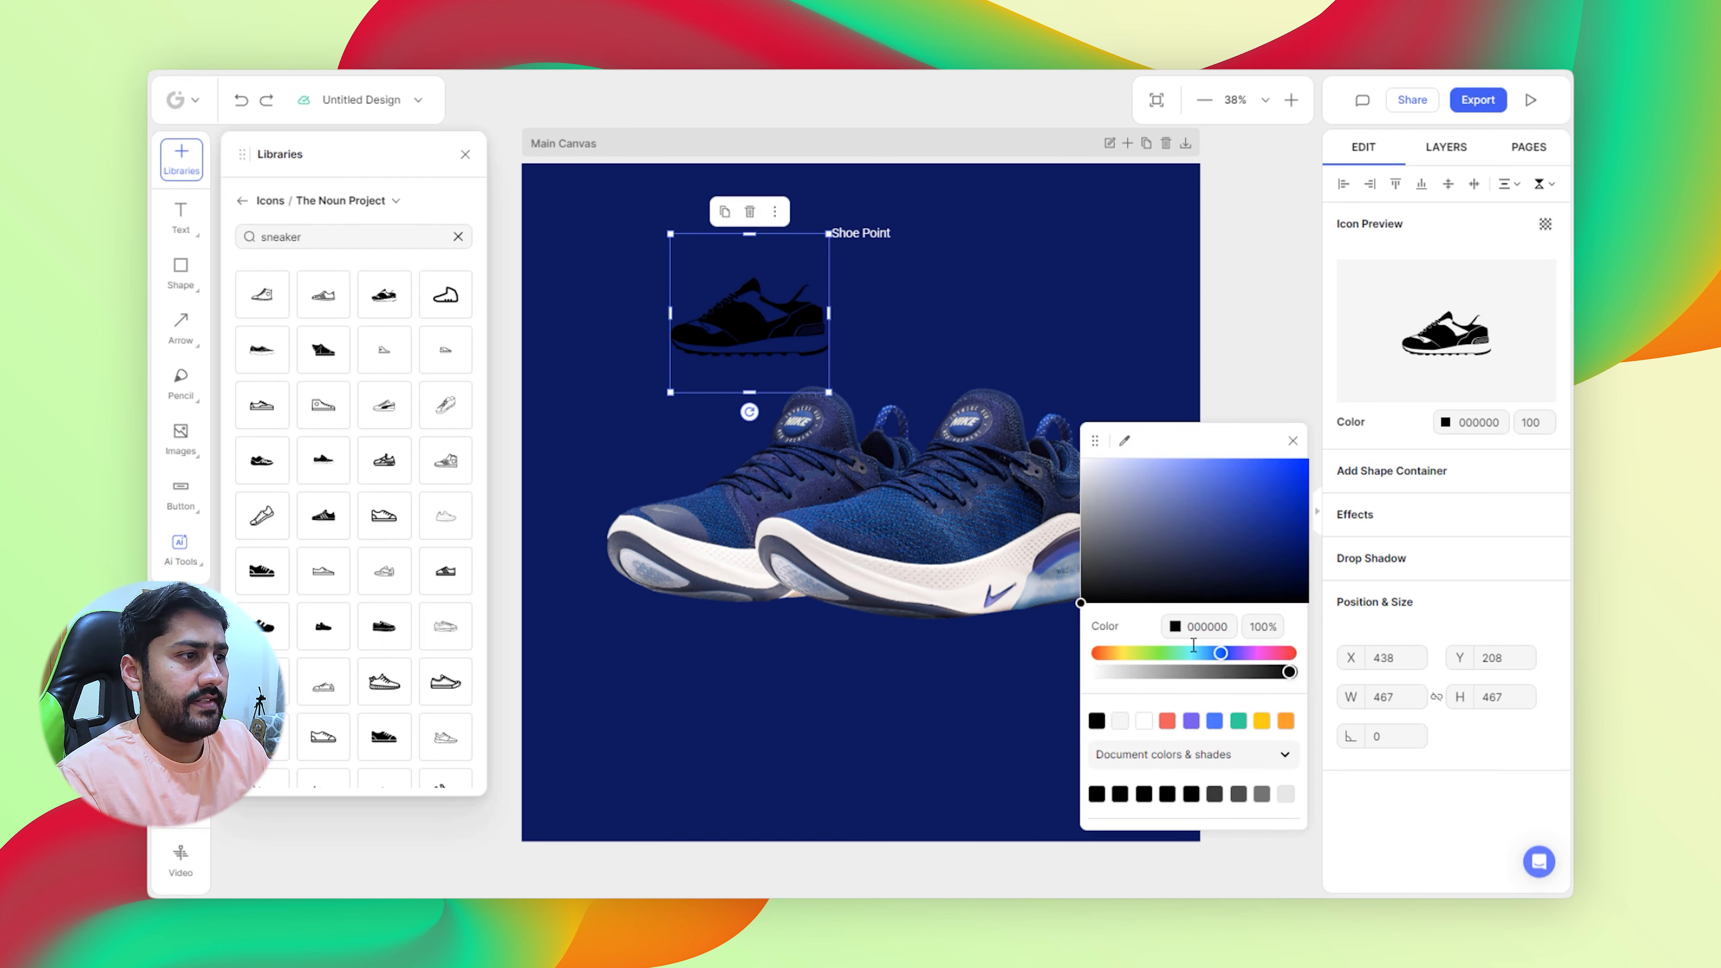
click(1145, 722)
click(1008, 299)
click(810, 285)
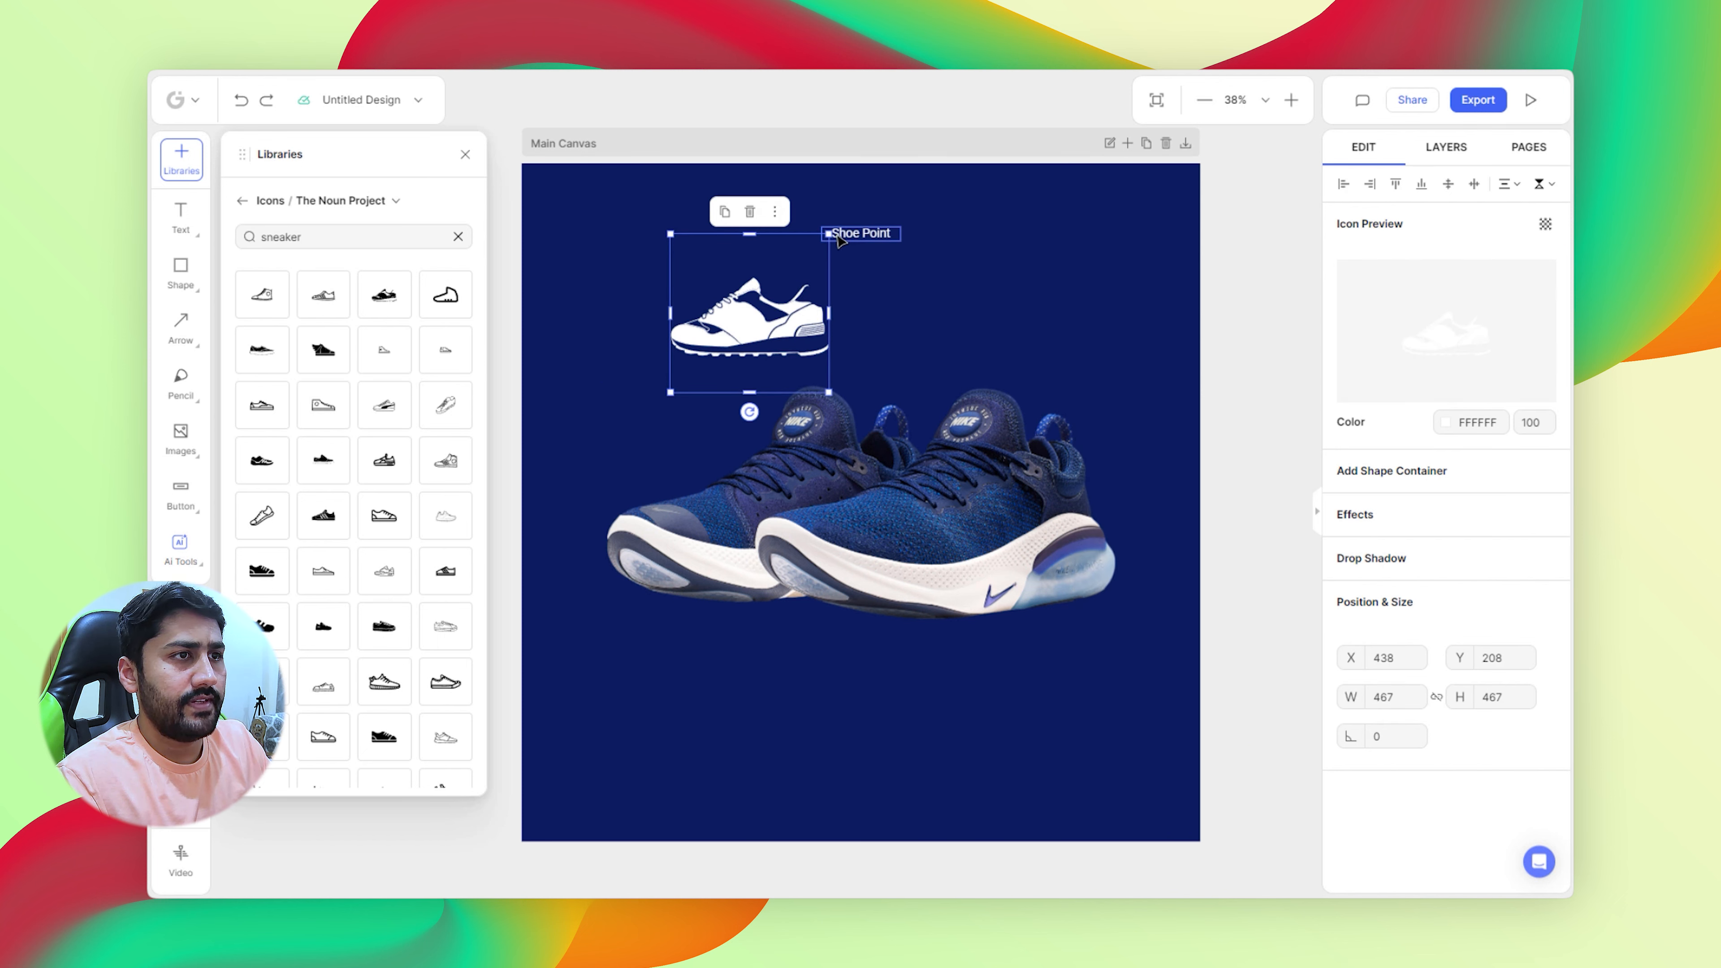
- Shrink the sneaker icon to about 155 × 155 px beneath the Shoe Point text and flip it horizontally
drag(827, 234, 888, 325)
click(772, 335)
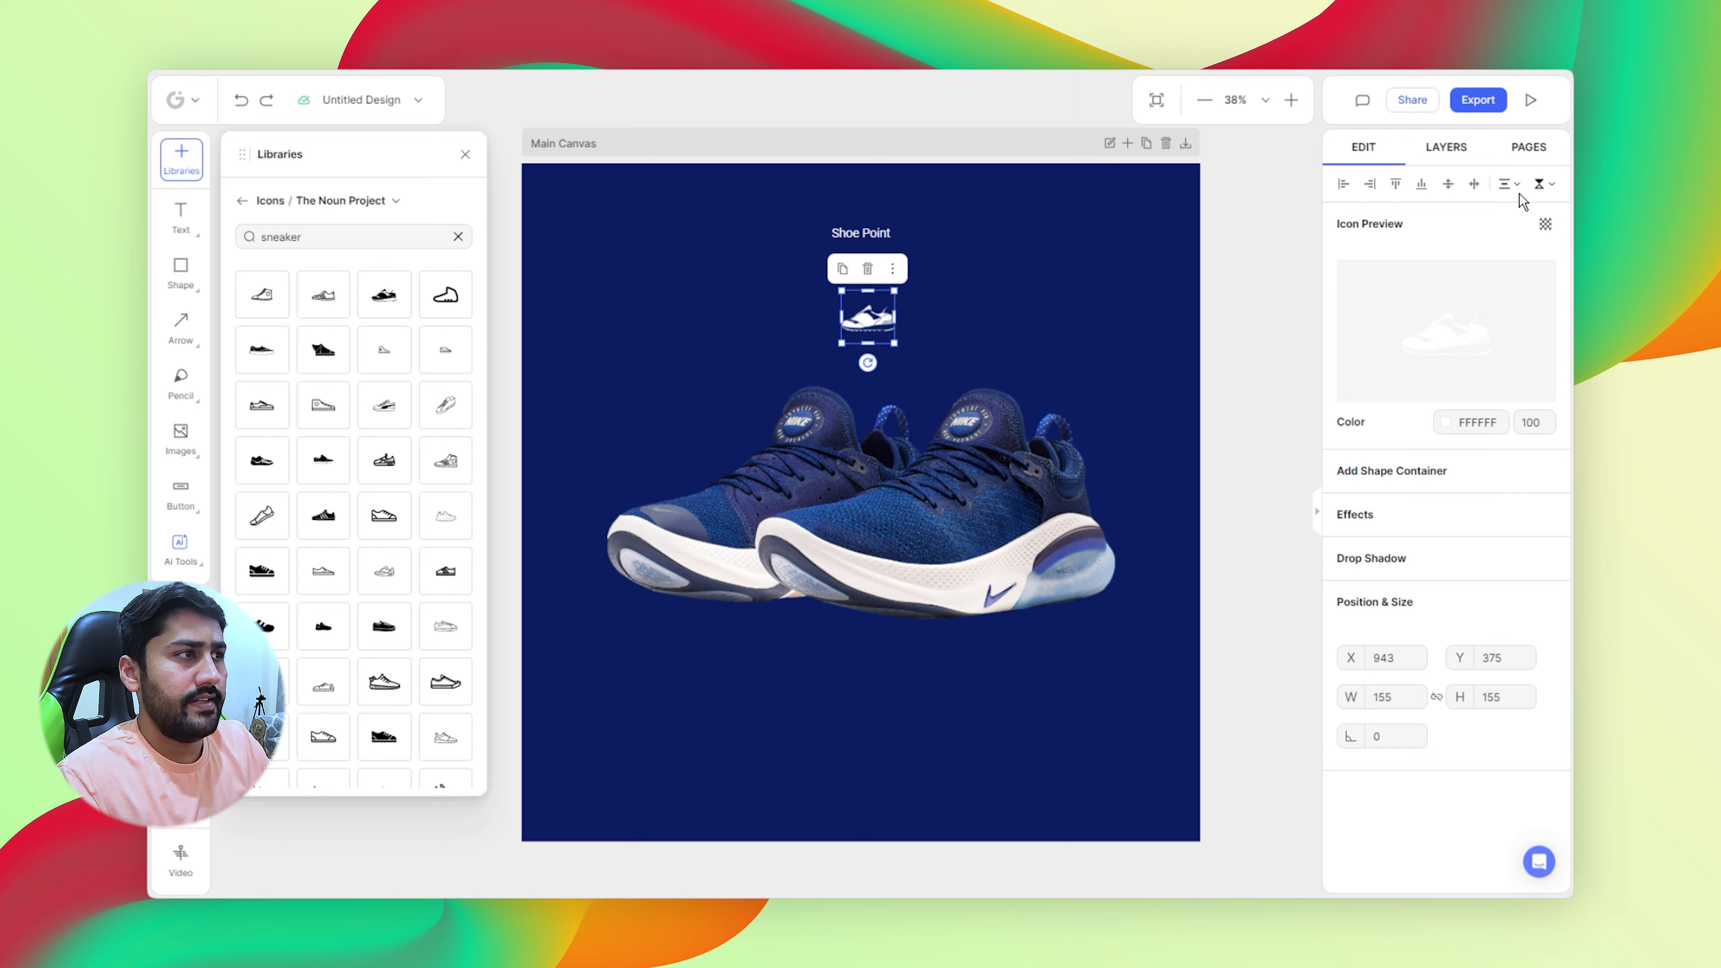
click(1544, 184)
click(1484, 261)
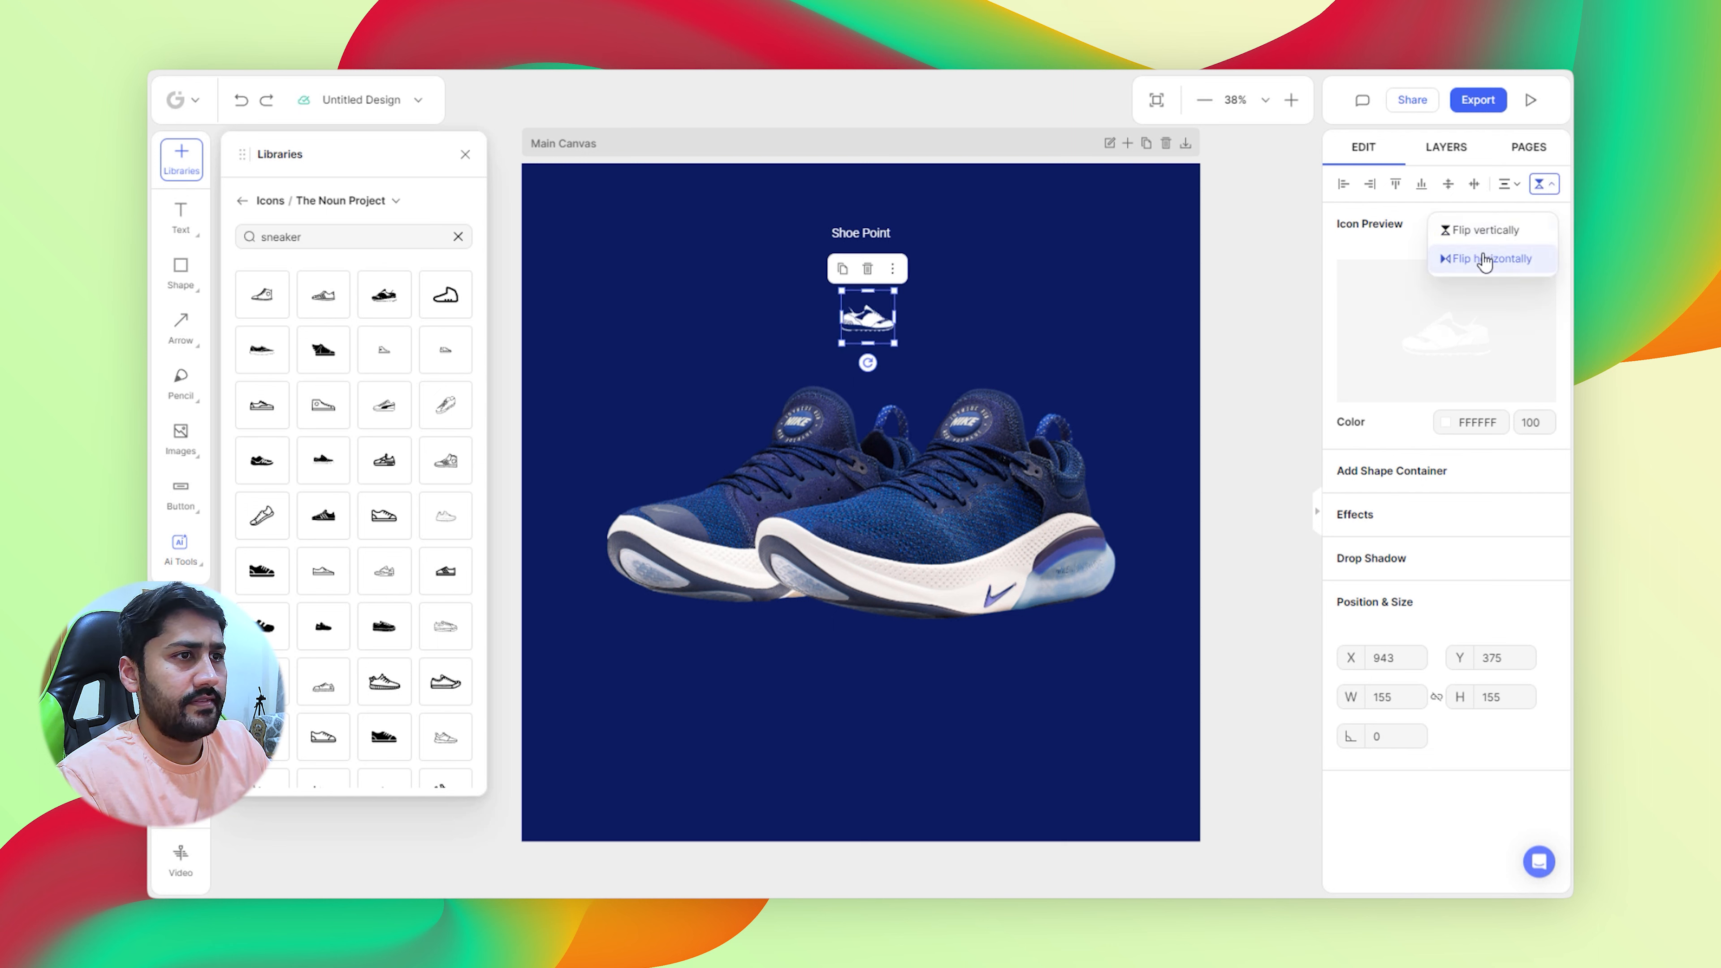
click(1091, 288)
- Move the sneaker icon directly above the Shoe Point text, centered and closely spaced like a logo
drag(868, 317, 882, 221)
click(961, 228)
click(1291, 100)
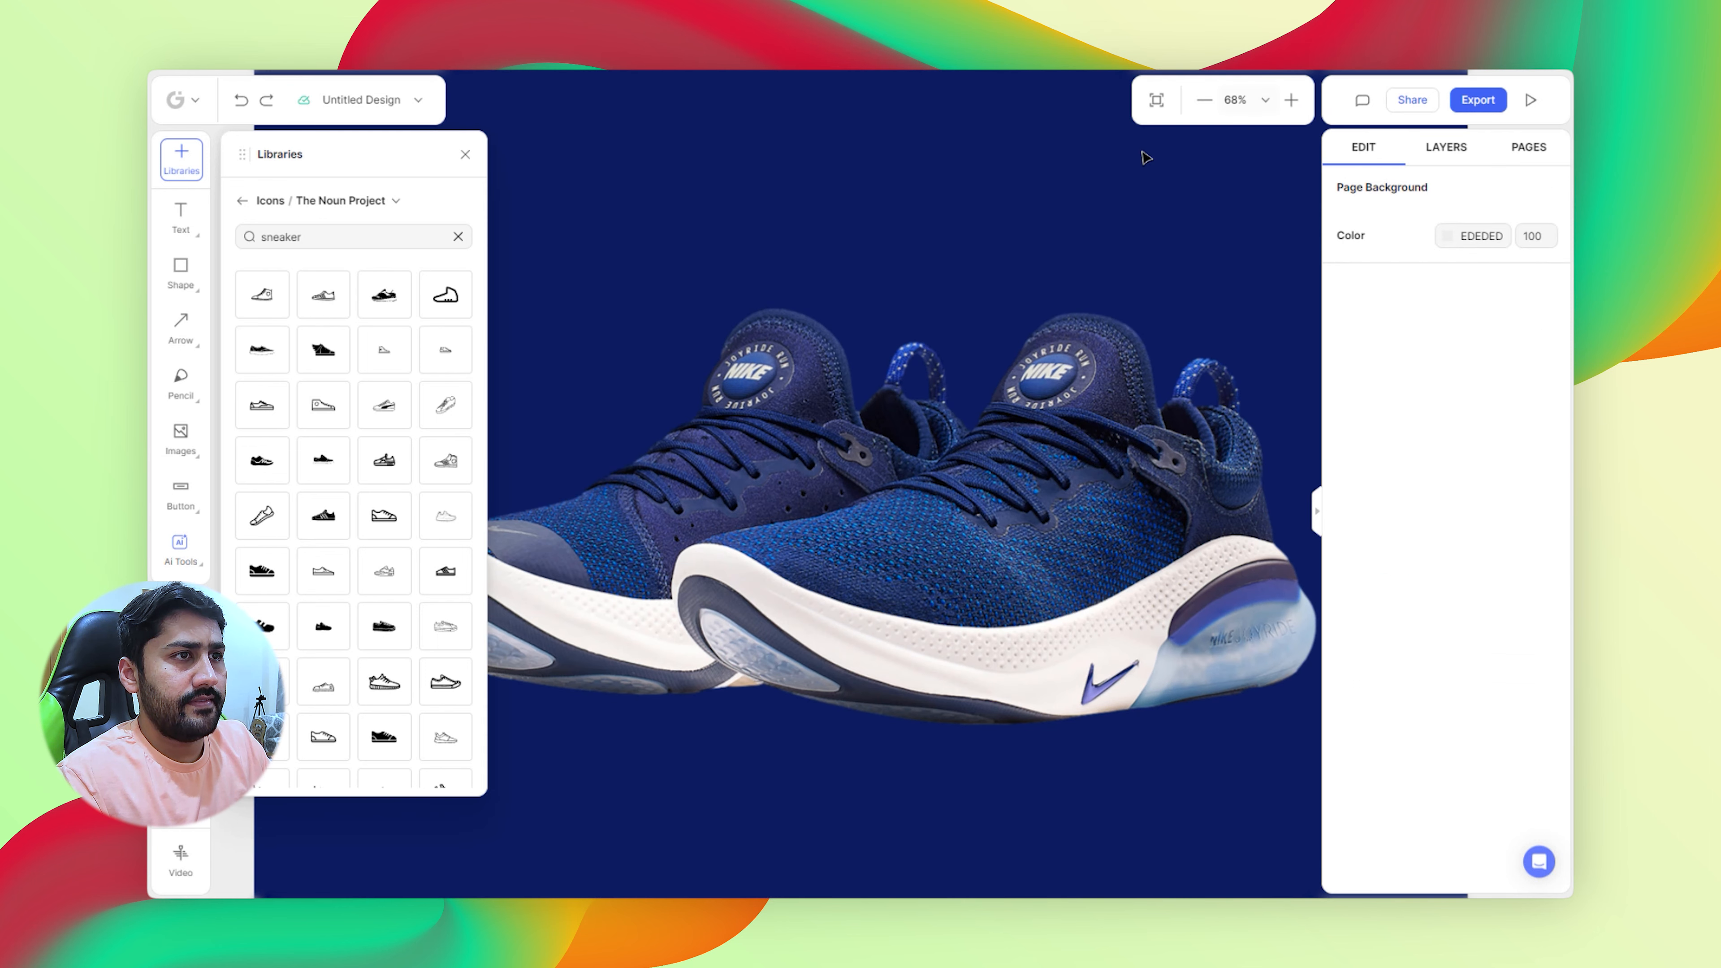
scroll(972, 461, up, 5)
click(895, 366)
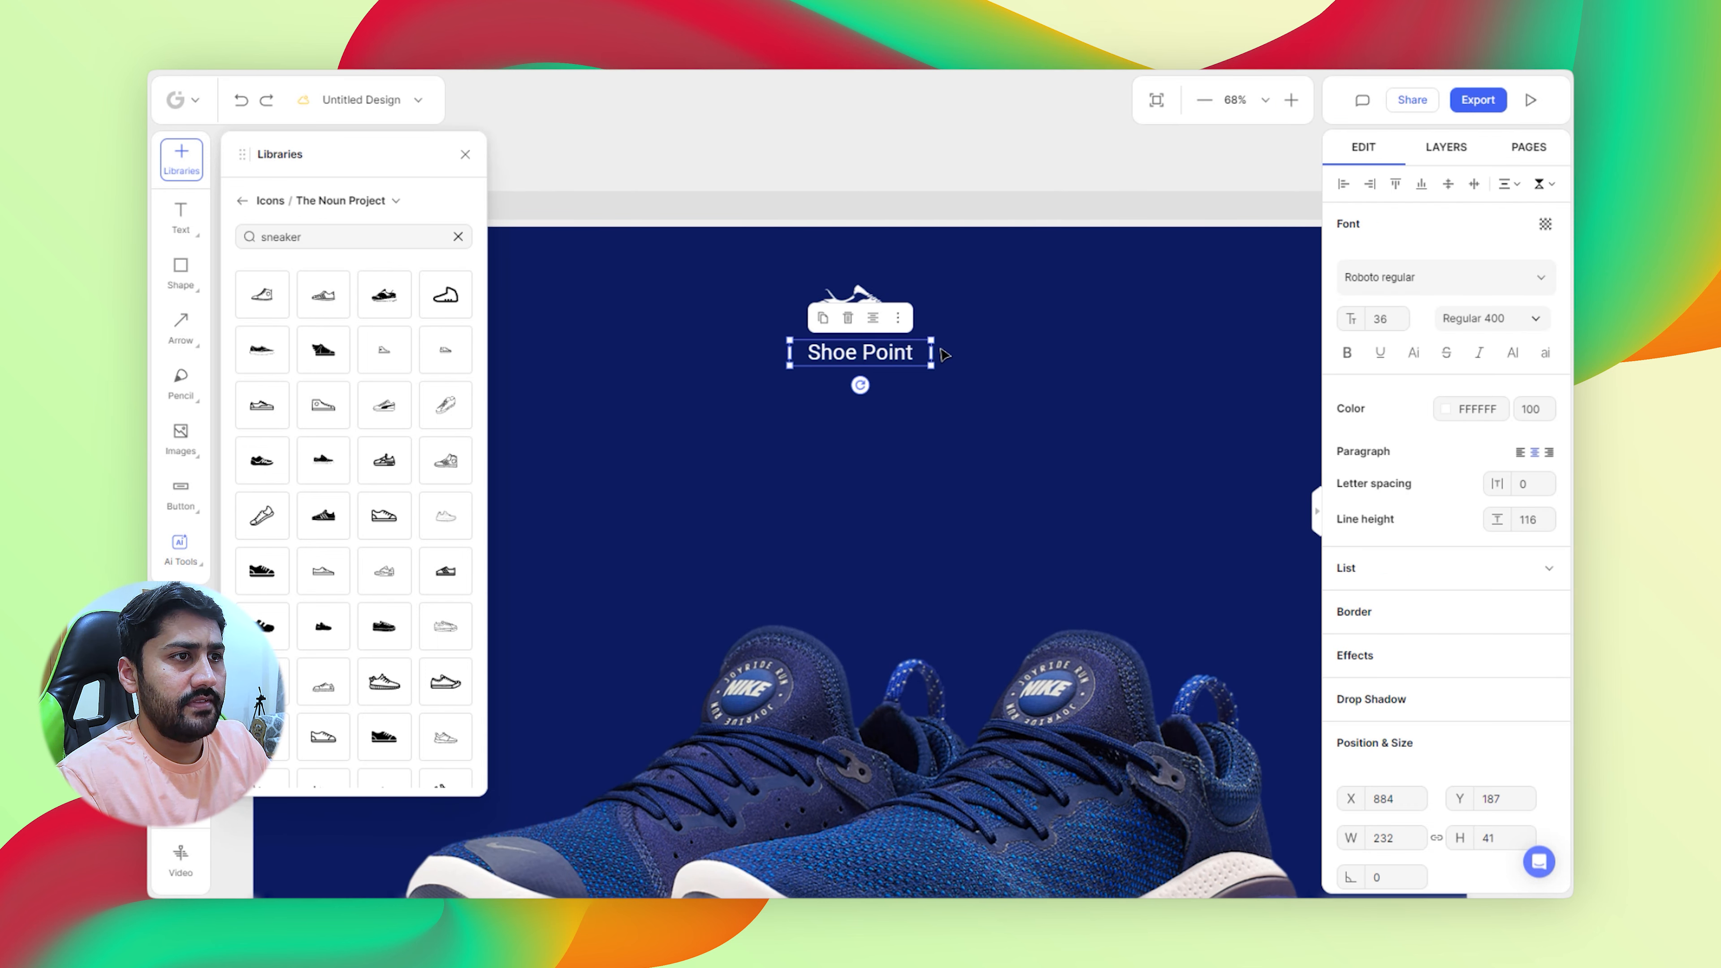
click(949, 308)
click(889, 313)
drag(914, 265, 867, 318)
click(911, 296)
click(857, 326)
click(878, 359)
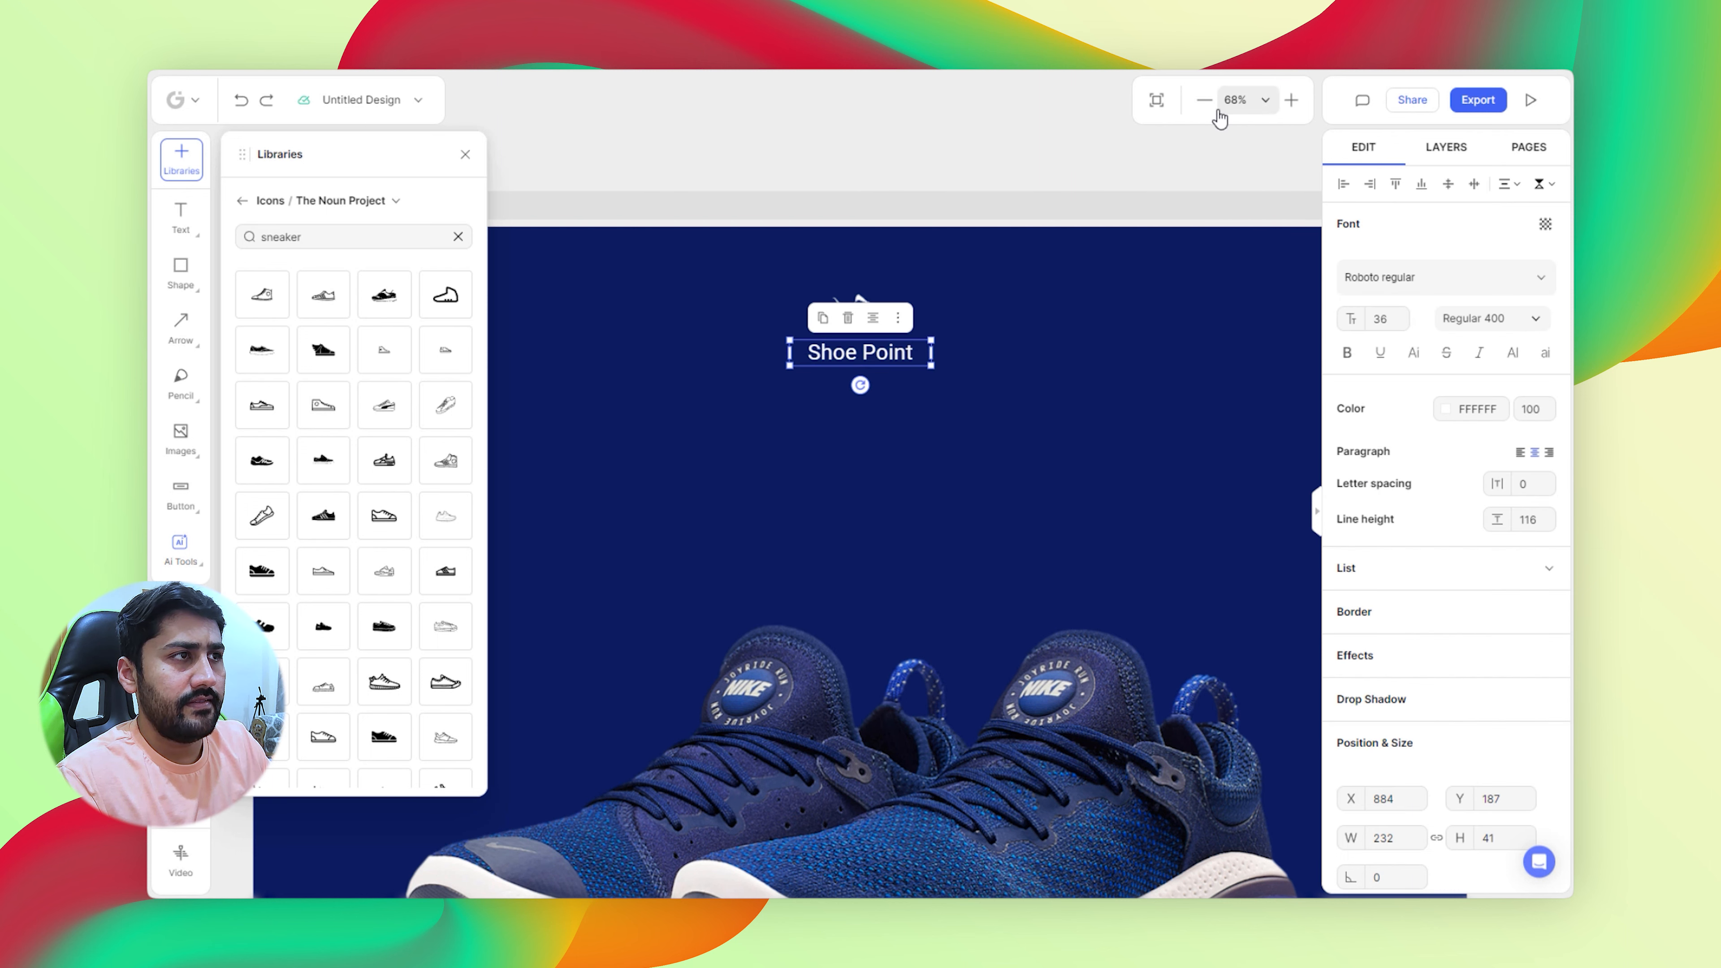
- Change the Shoe Point text's font to Alexandria
click(1203, 100)
click(999, 474)
drag(998, 474, 1018, 288)
click(901, 306)
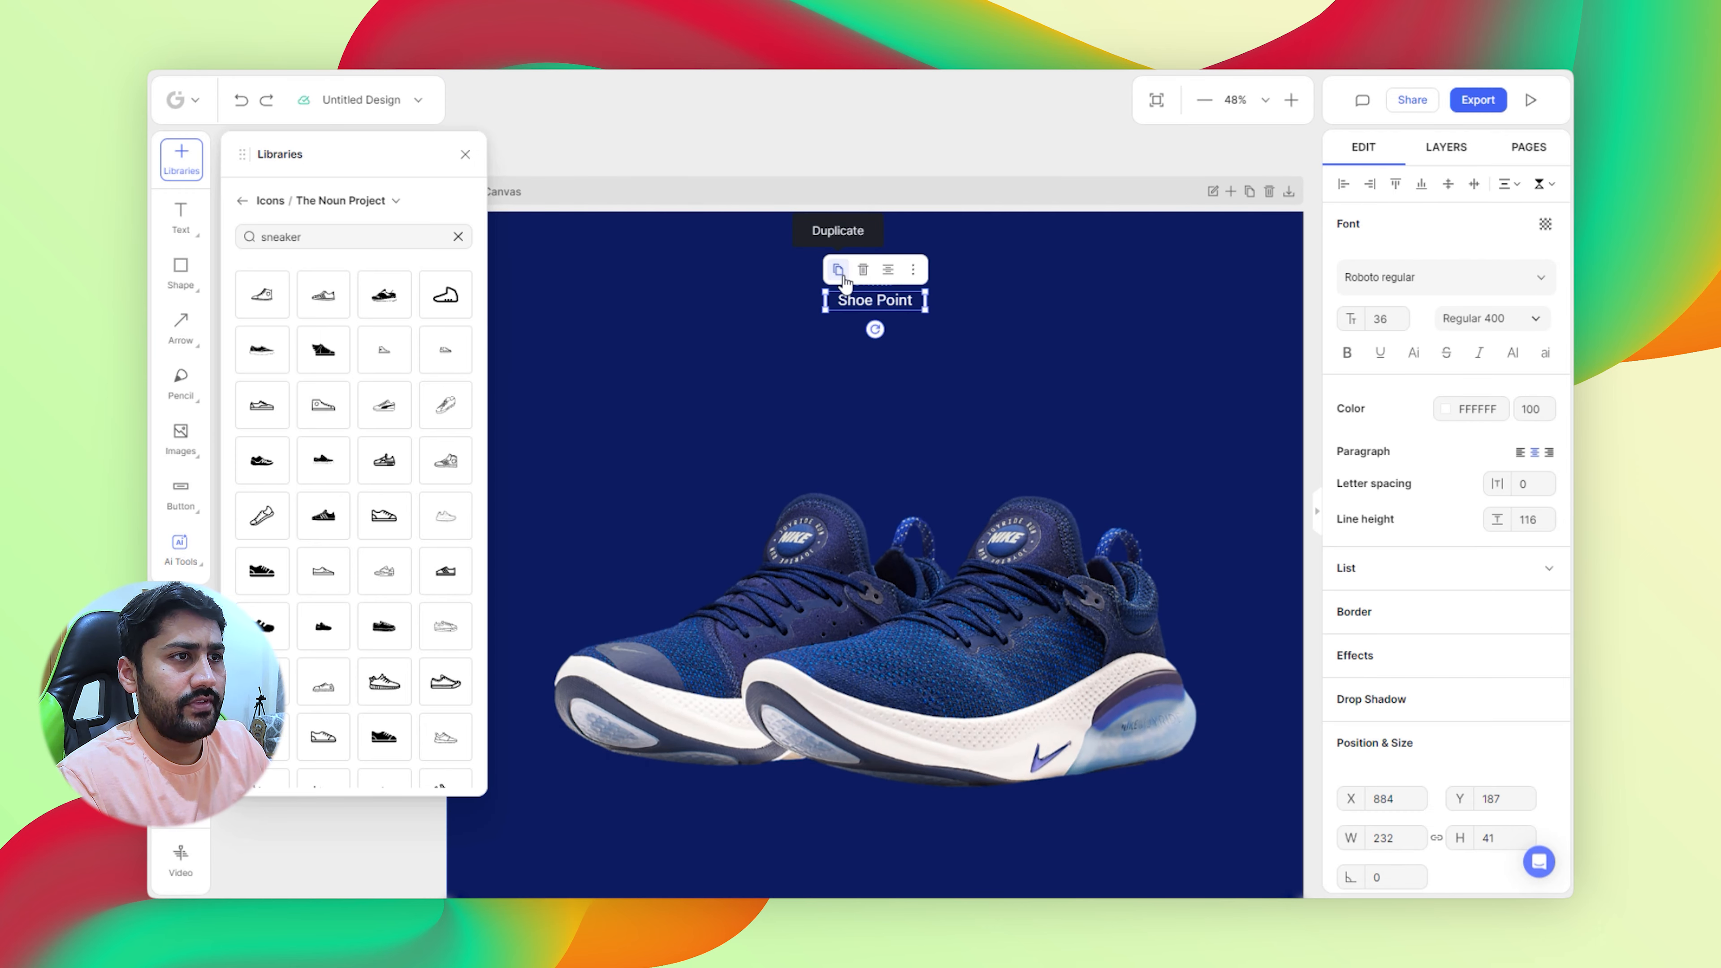
click(1440, 277)
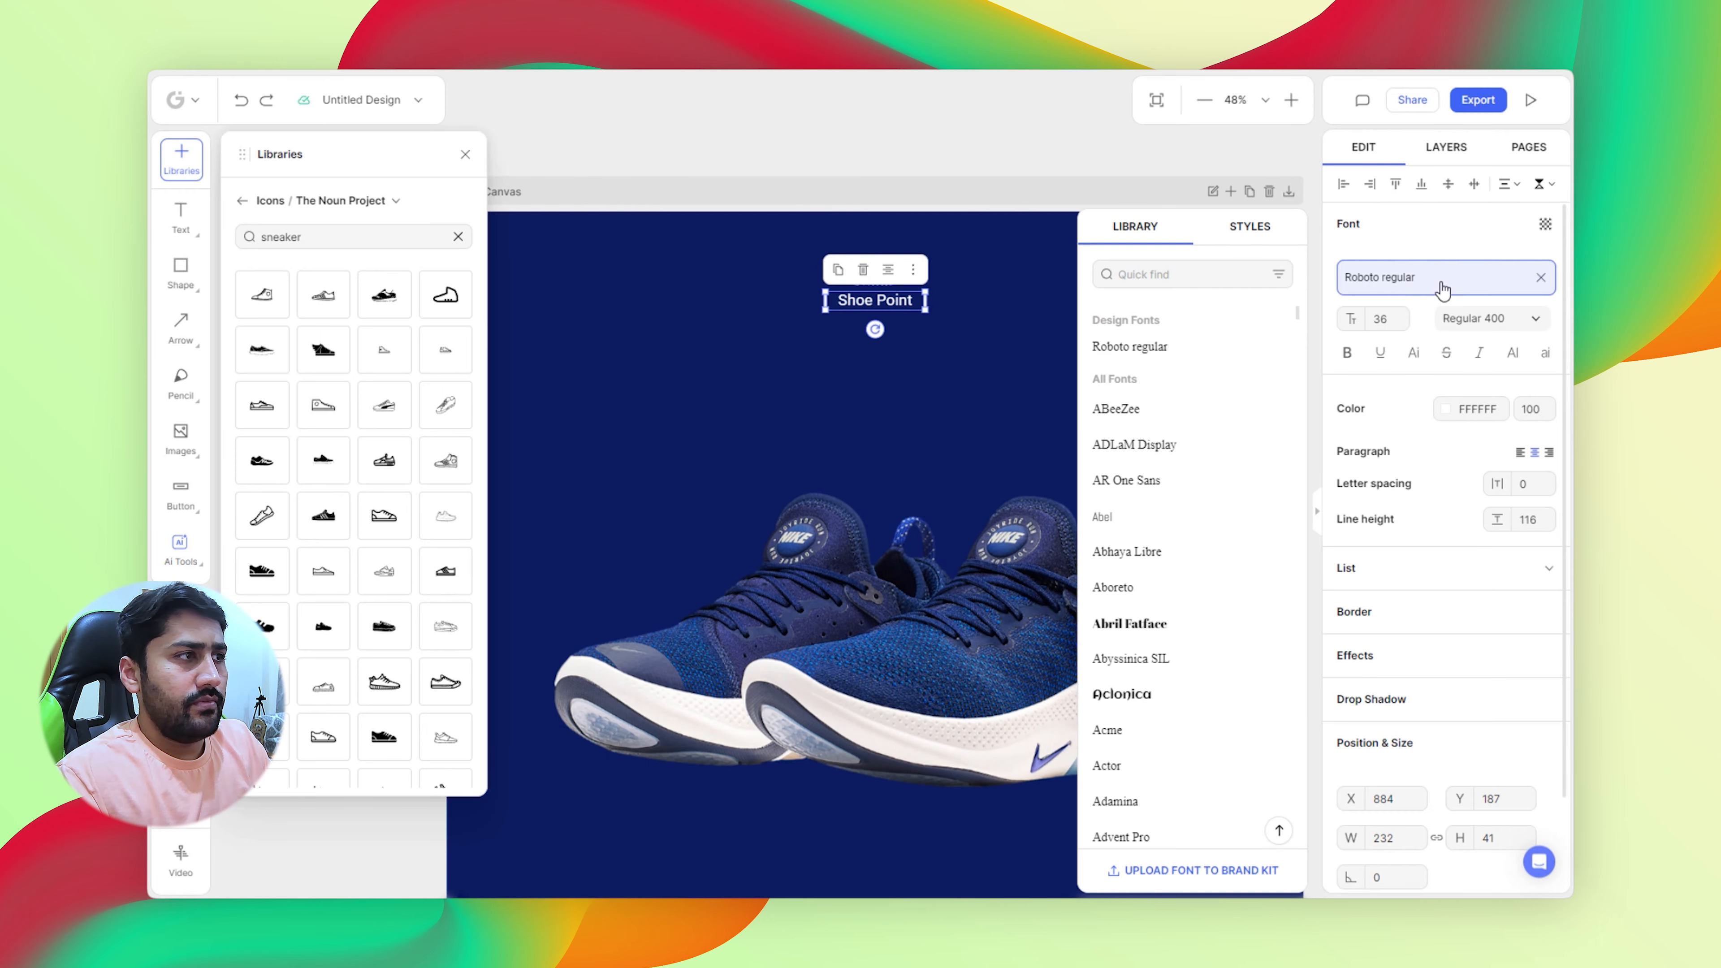
click(1177, 275)
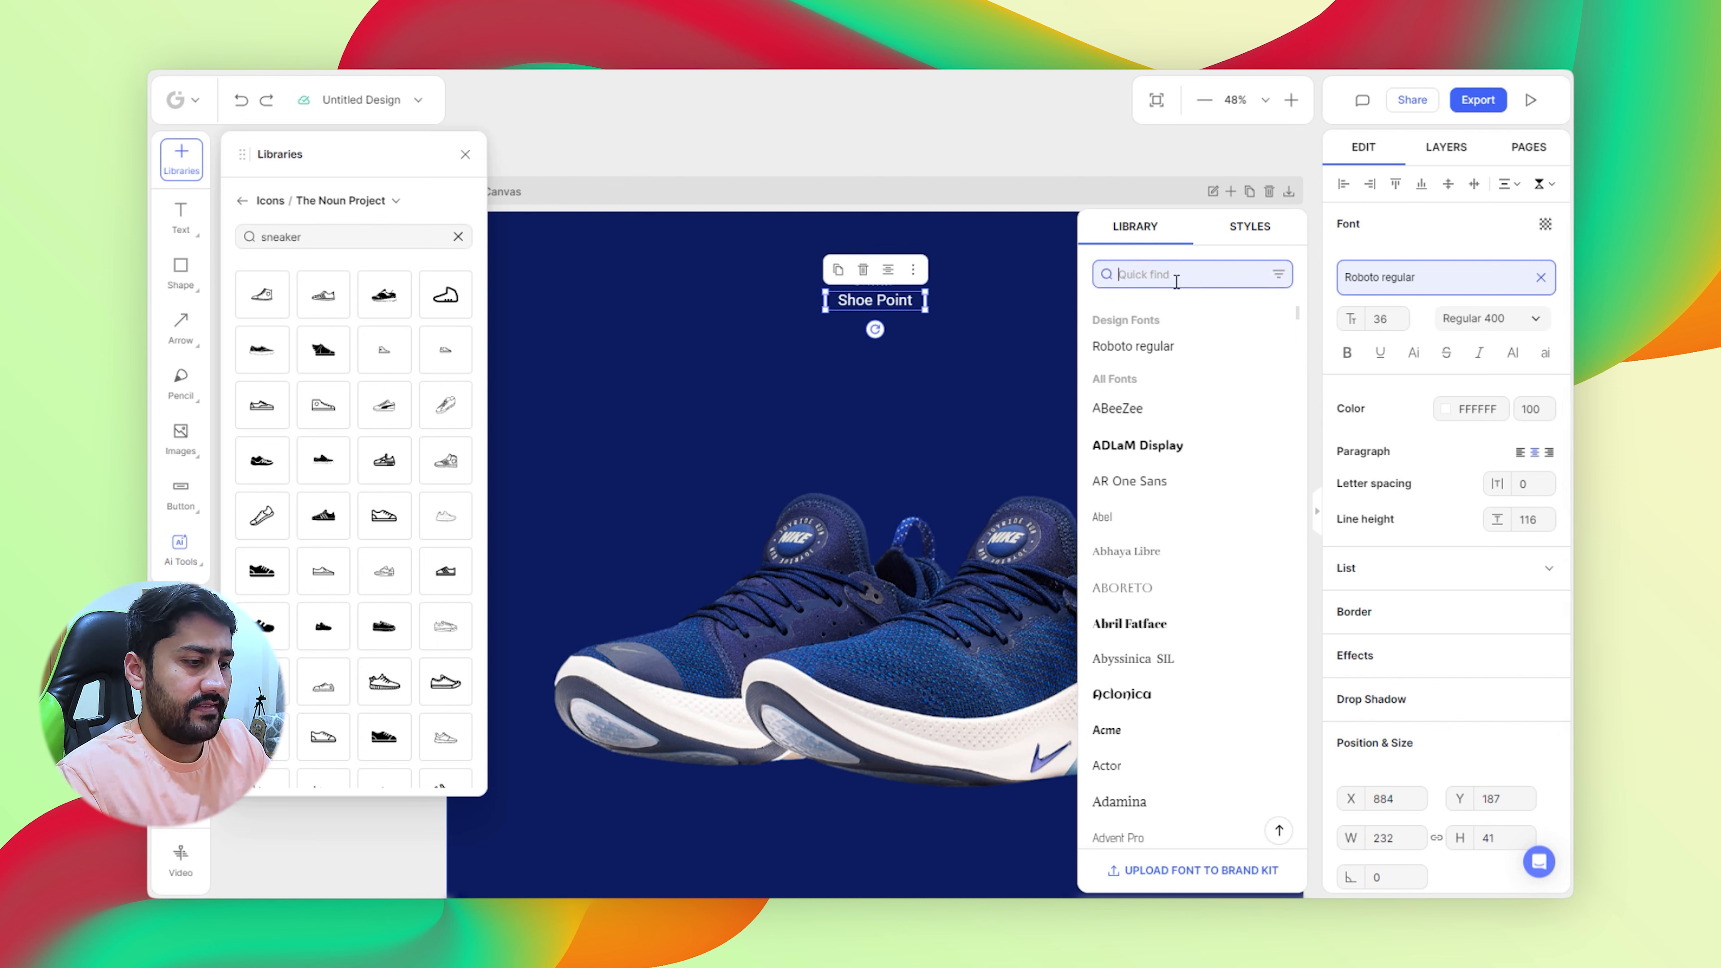
text(ale)
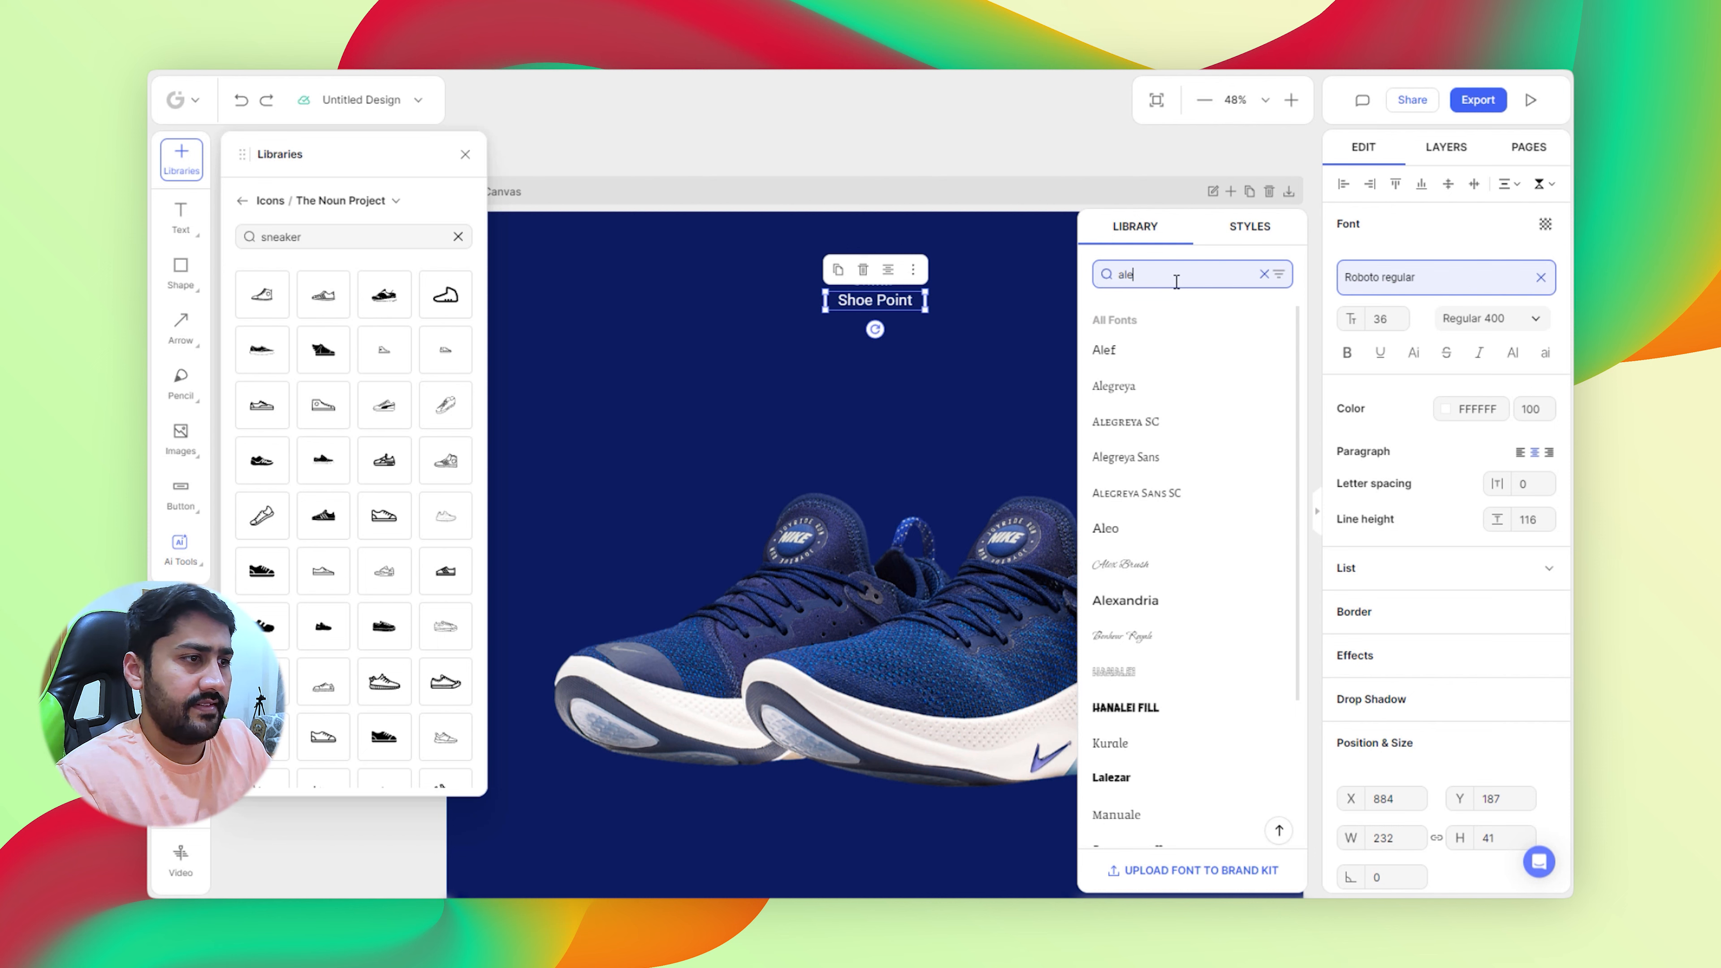
scroll(1206, 442, down, 3)
click(1164, 514)
click(903, 339)
click(900, 309)
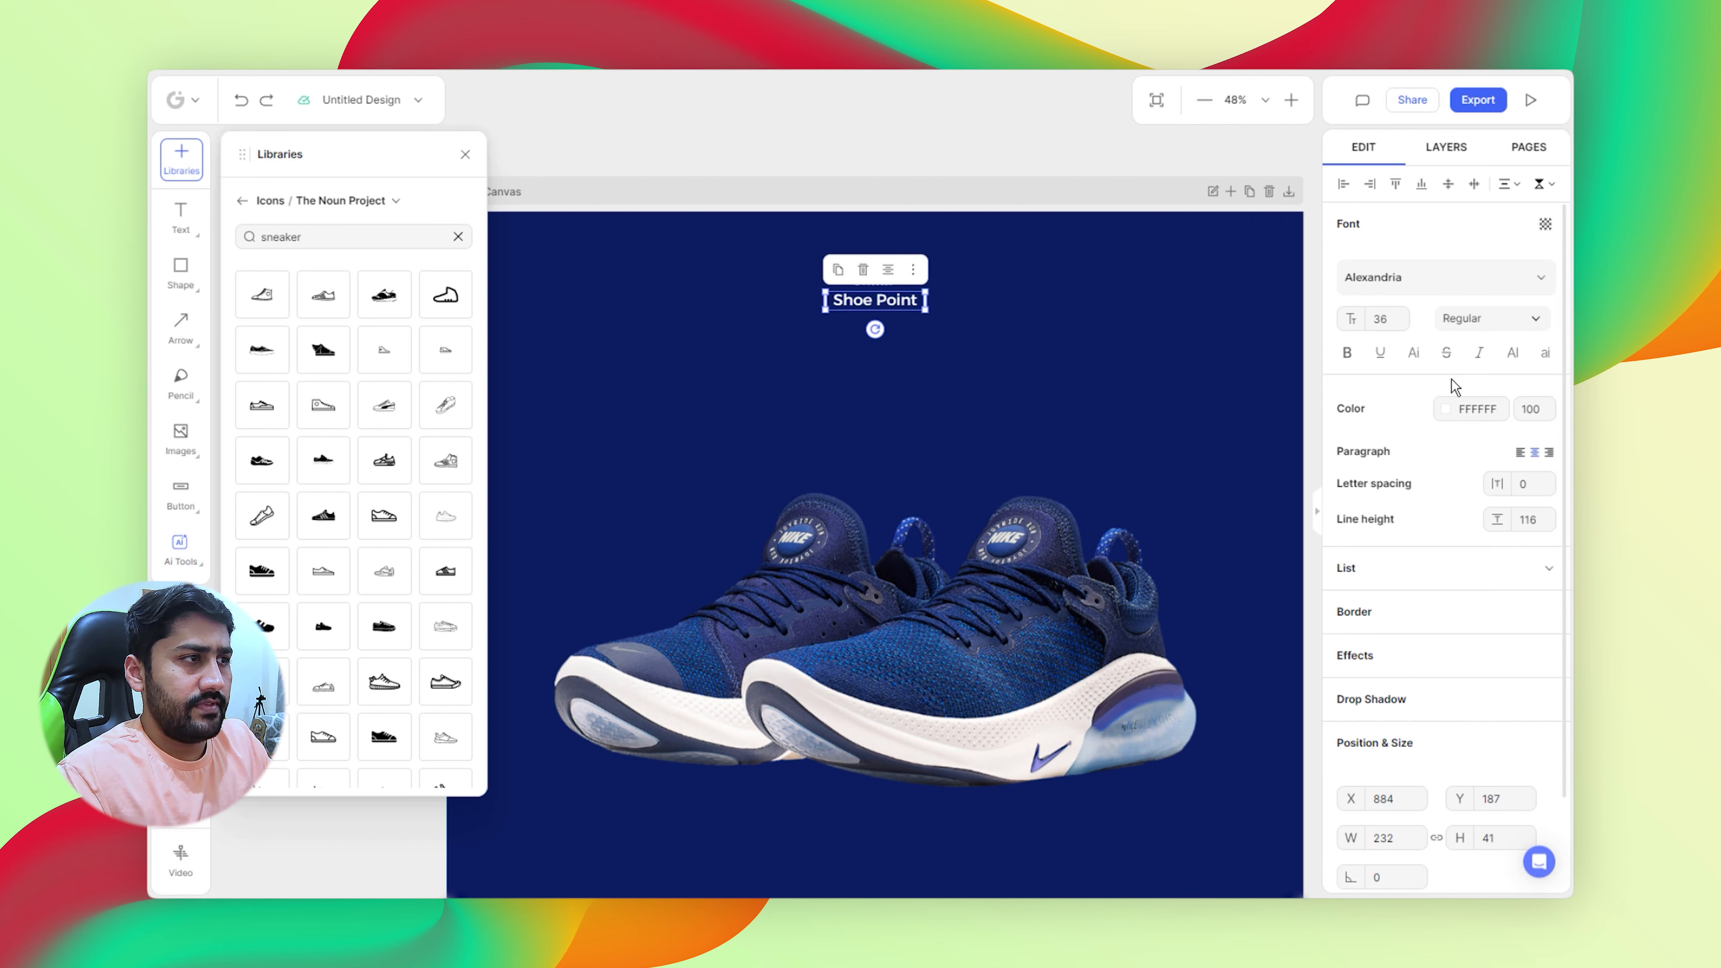
- Set the Shoe Point text's weight to 700 and nudge it down to Y 199
click(1479, 328)
scroll(1482, 380, down, 2)
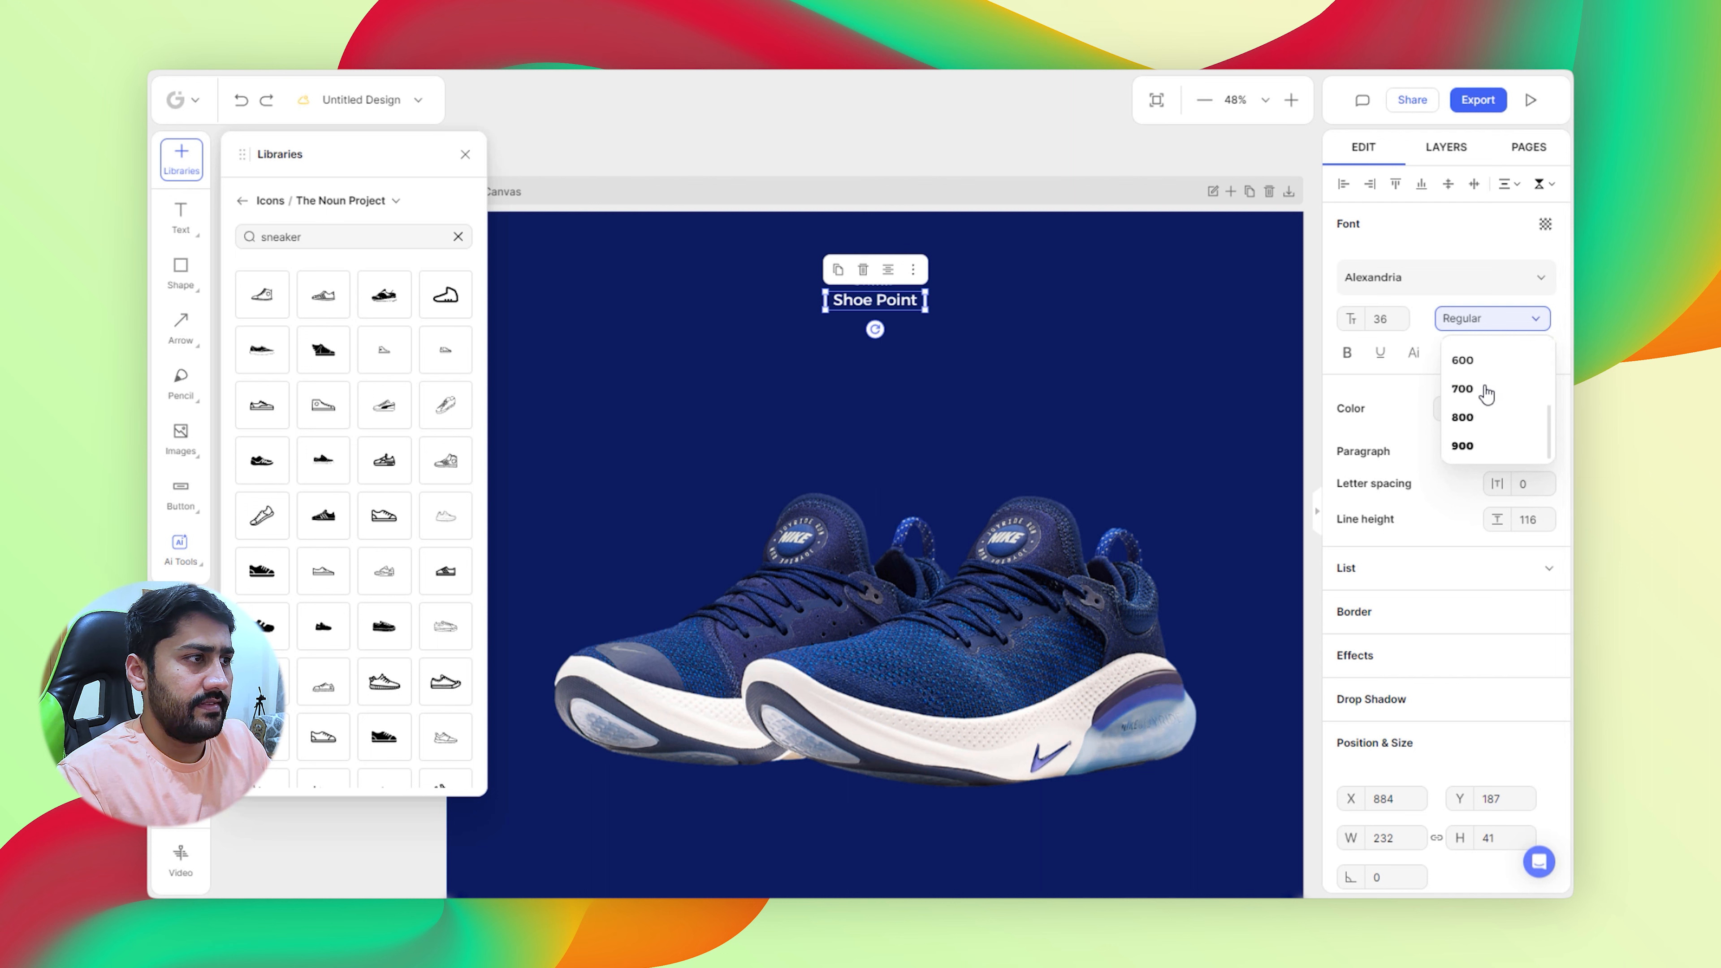
click(1483, 382)
click(1163, 368)
drag(901, 303, 905, 309)
click(962, 287)
click(915, 309)
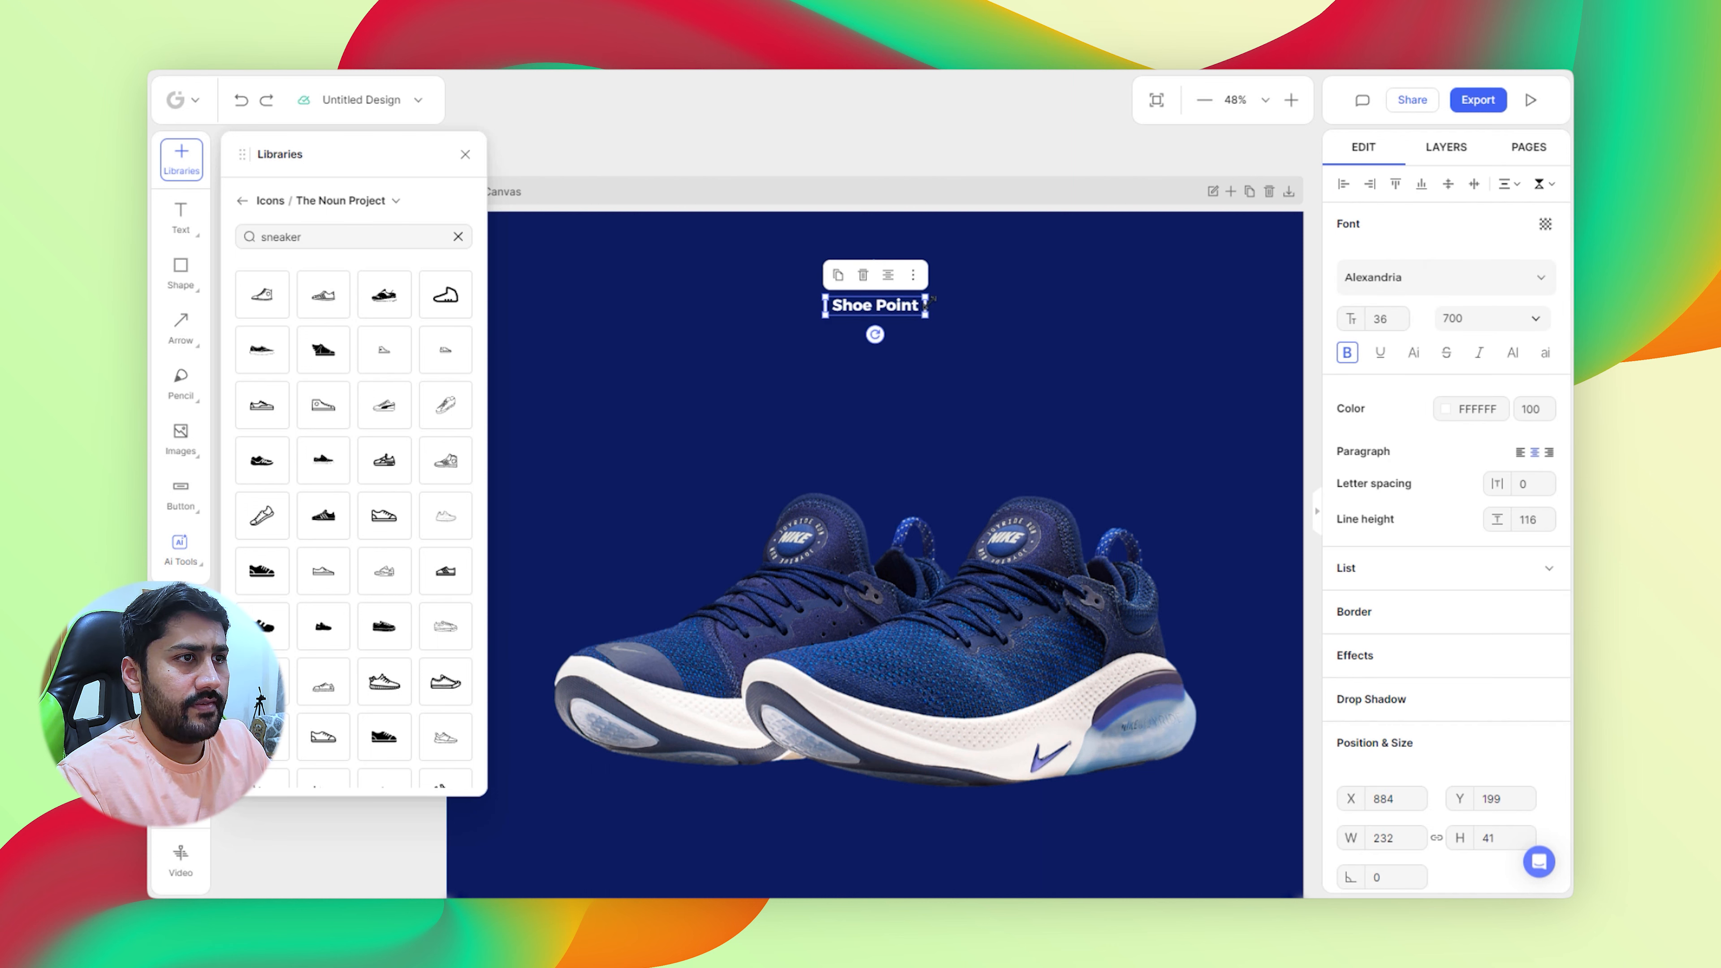
- Set the Shoe Point text's font size to 40 and nudge it up to Y 190
double_click(1399, 317)
text(40)
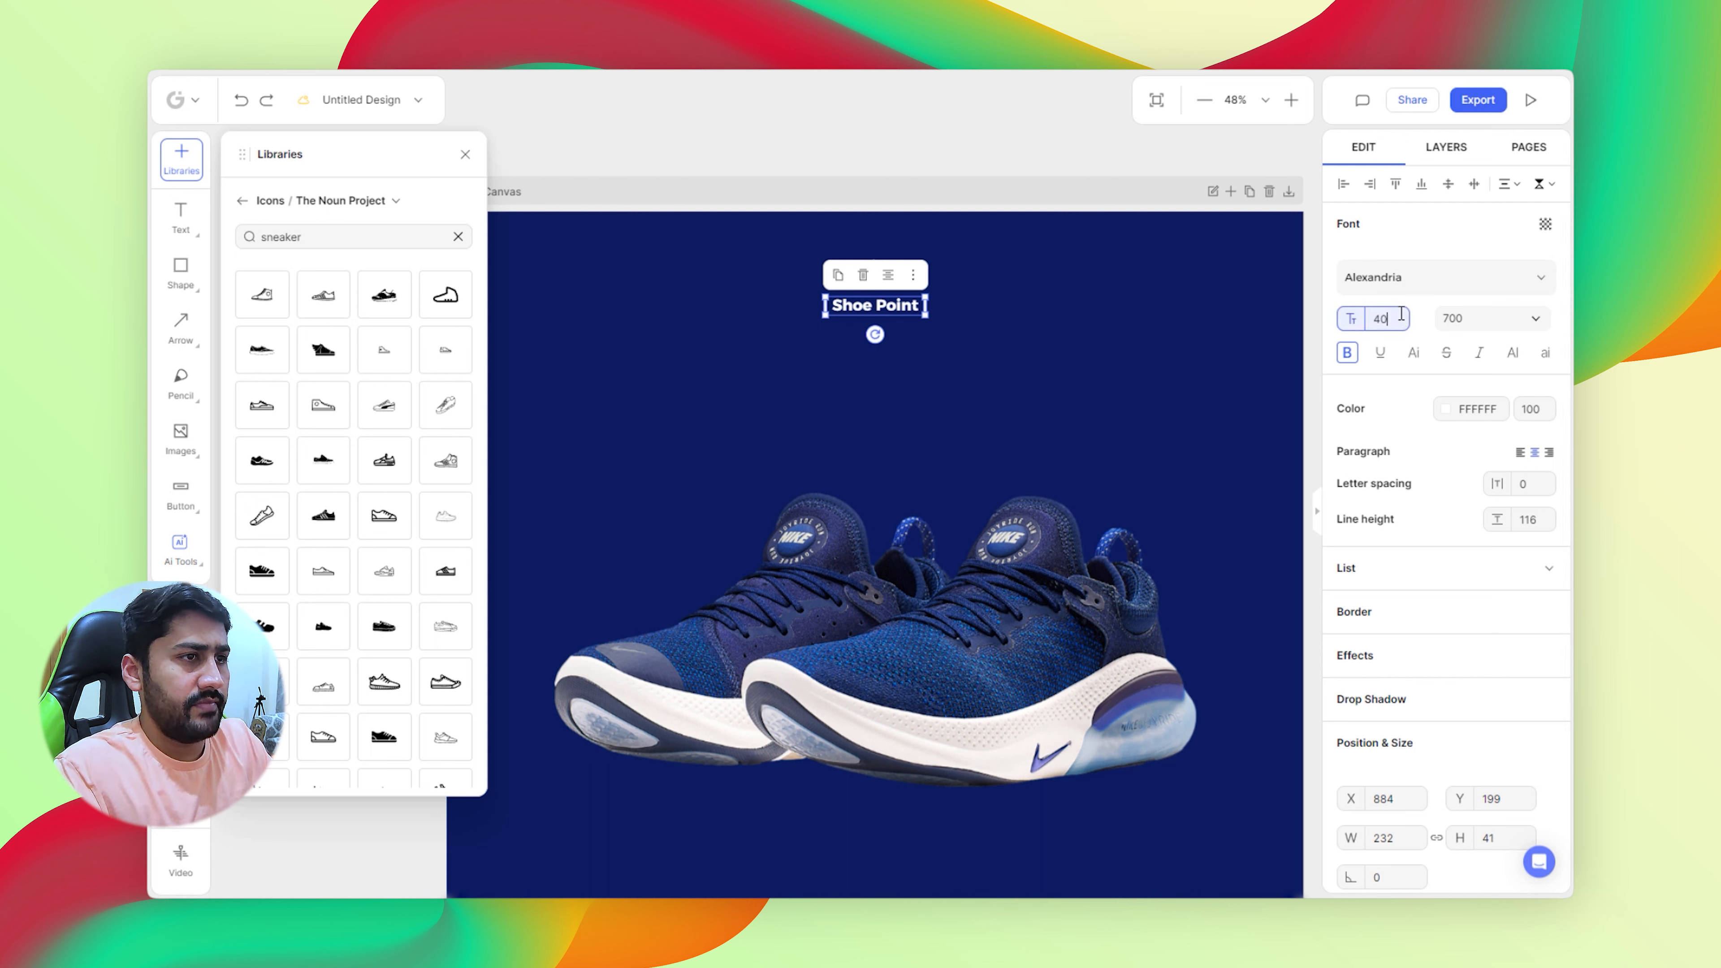
click(1064, 315)
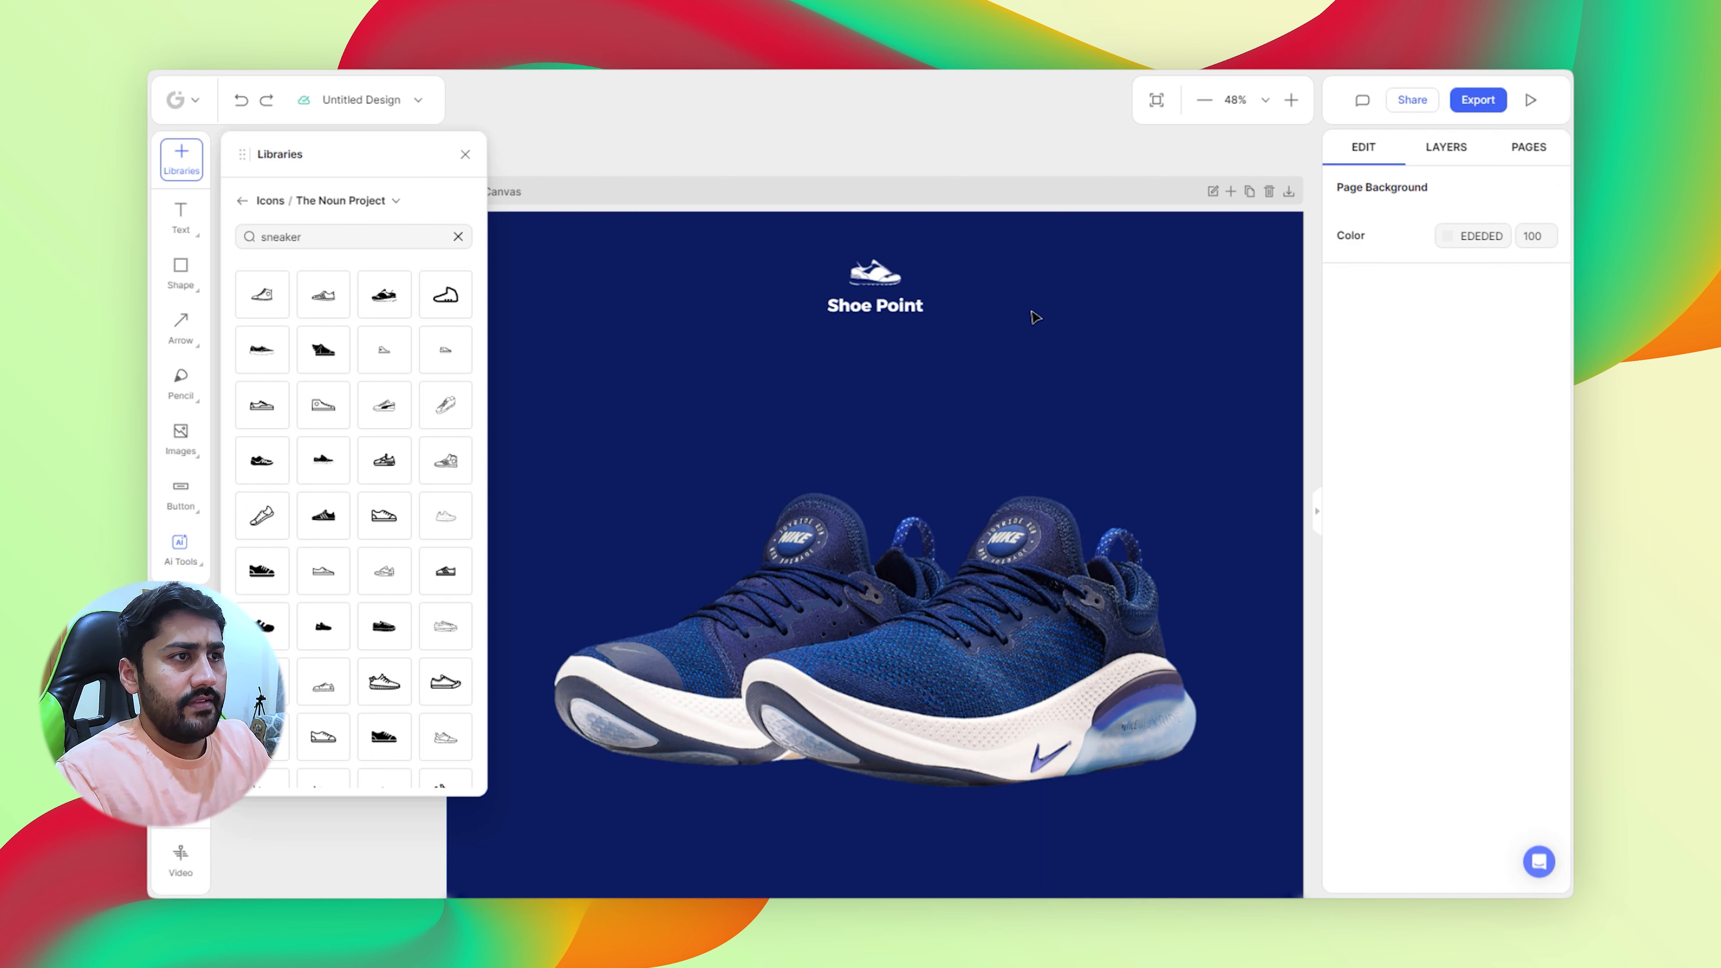
drag(895, 314, 894, 311)
click(1008, 292)
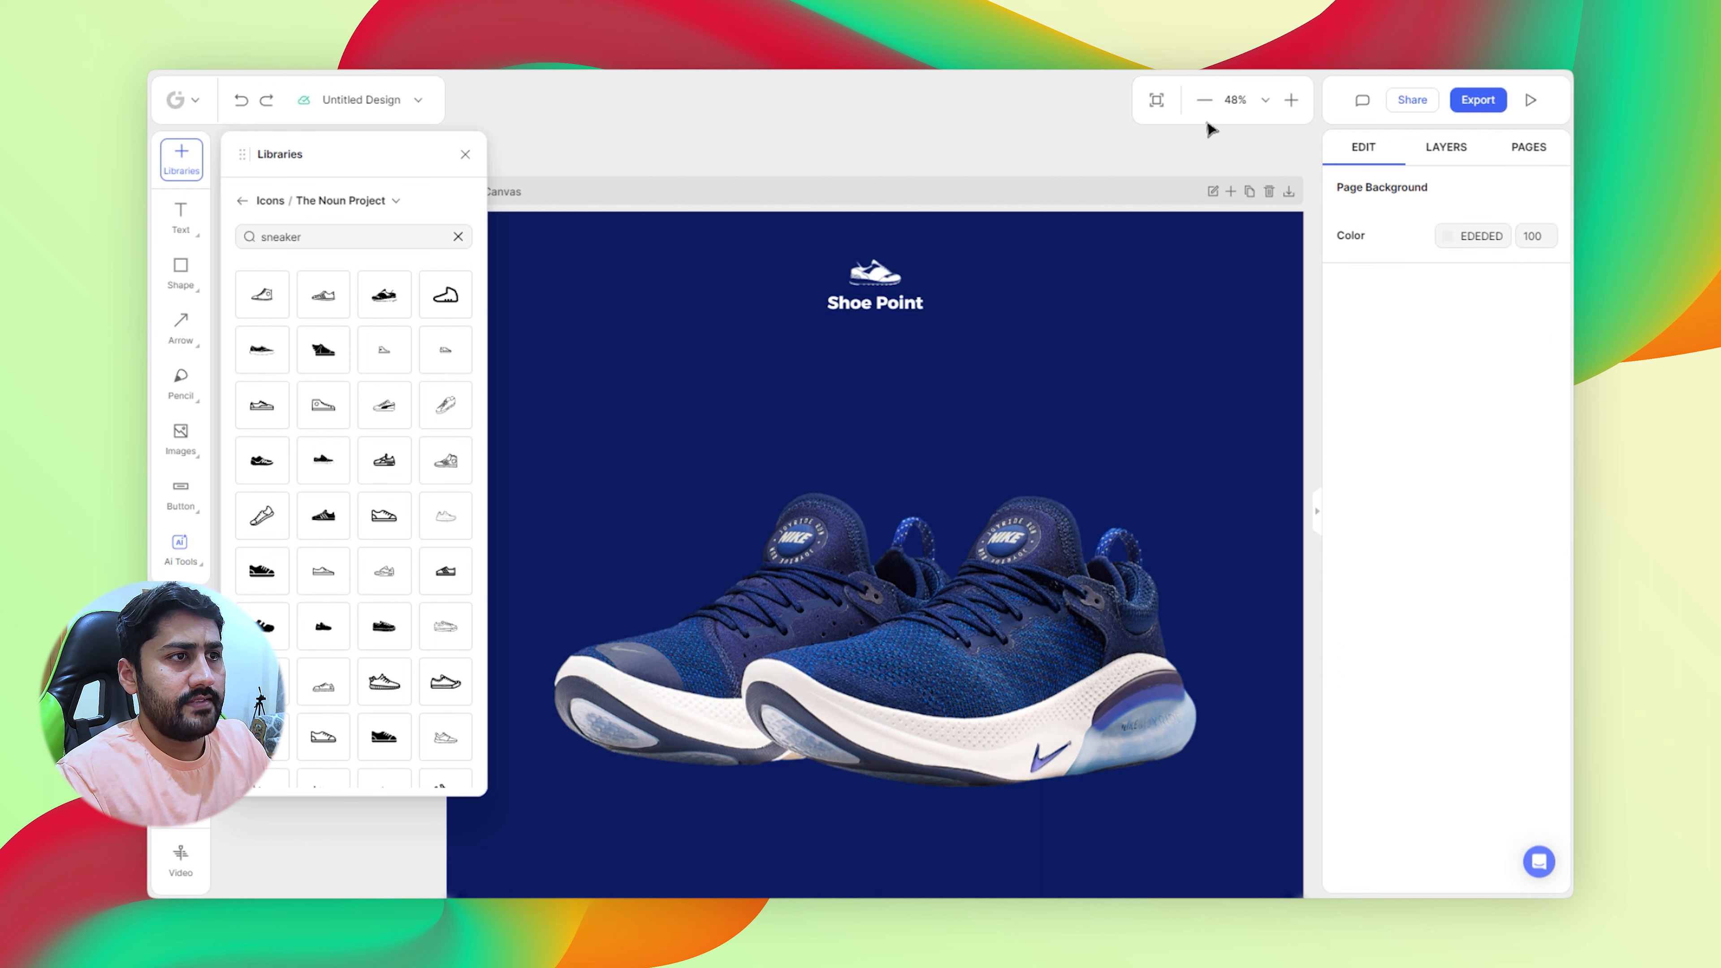
- Duplicate the Shoe Point text and place the copy straight below the original at about Y 324
click(1213, 103)
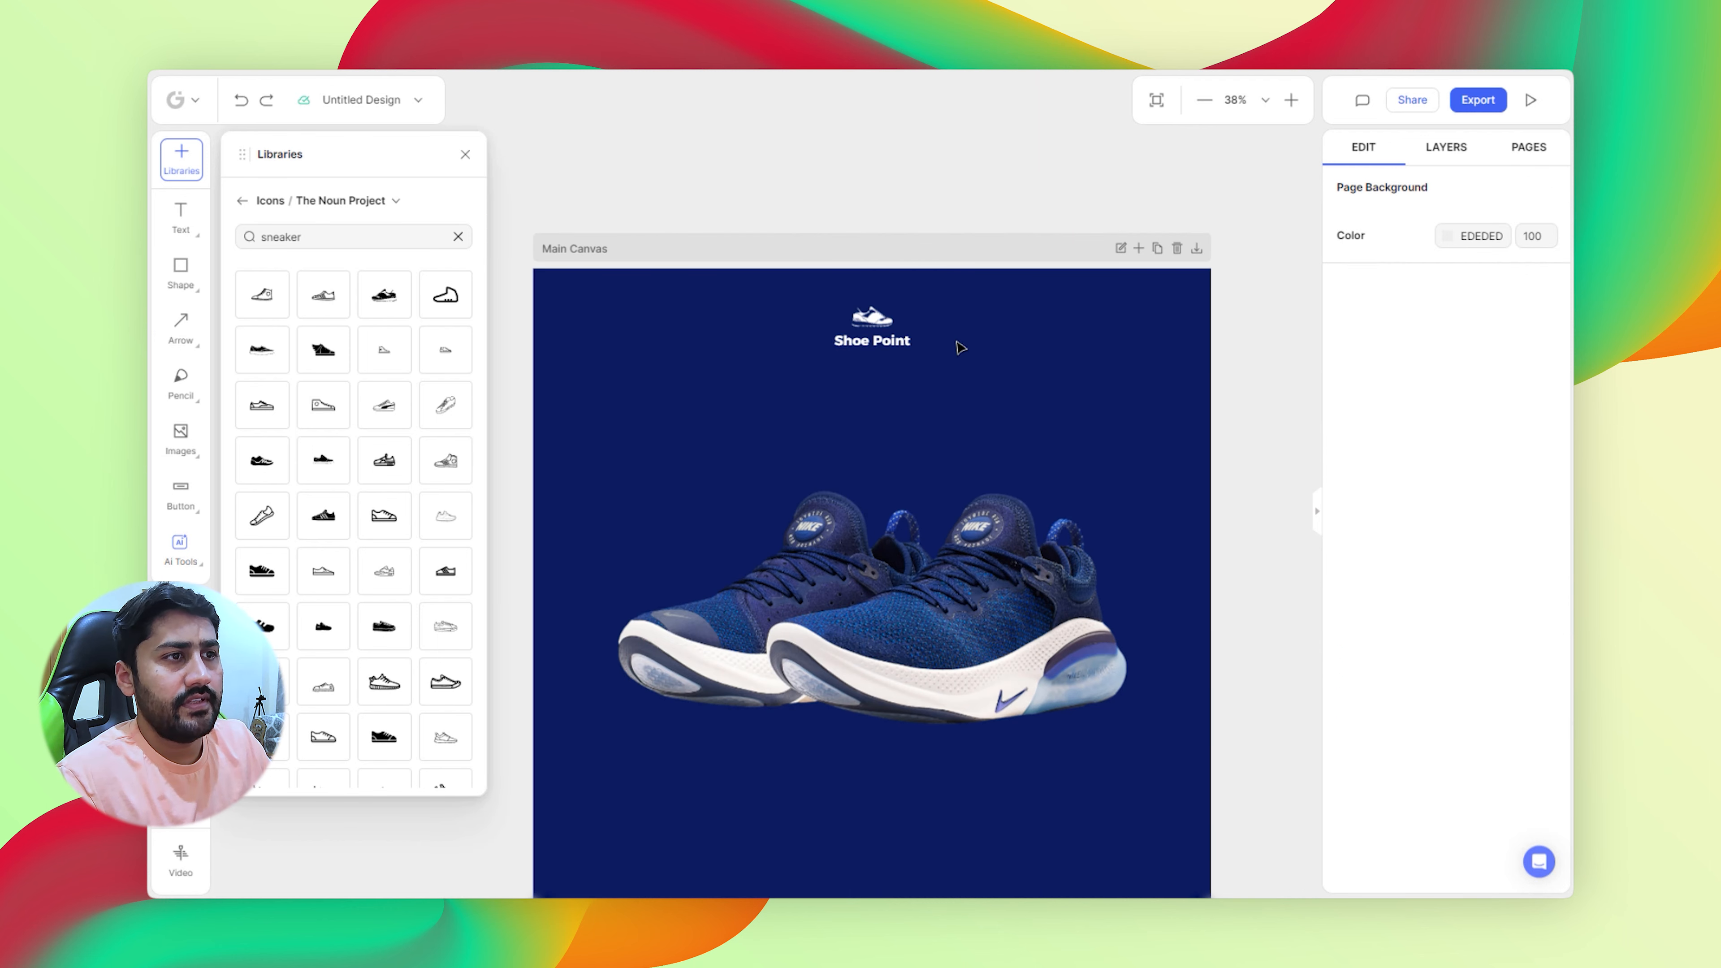
click(885, 343)
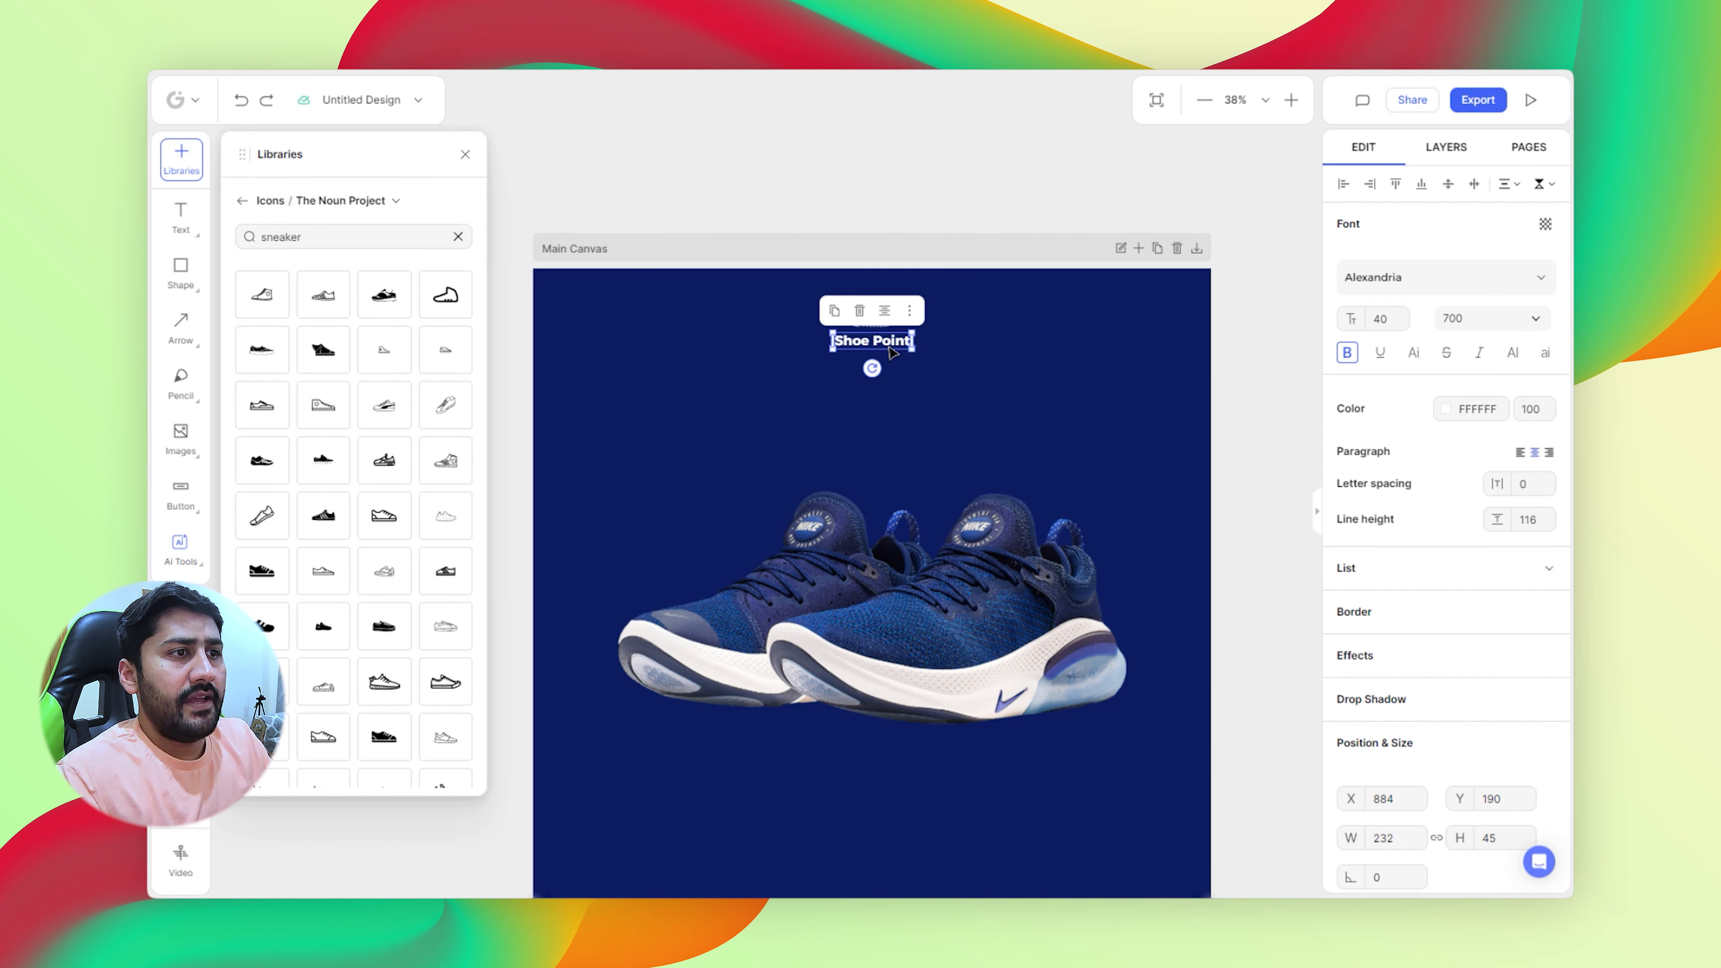
click(836, 312)
drag(878, 348, 878, 391)
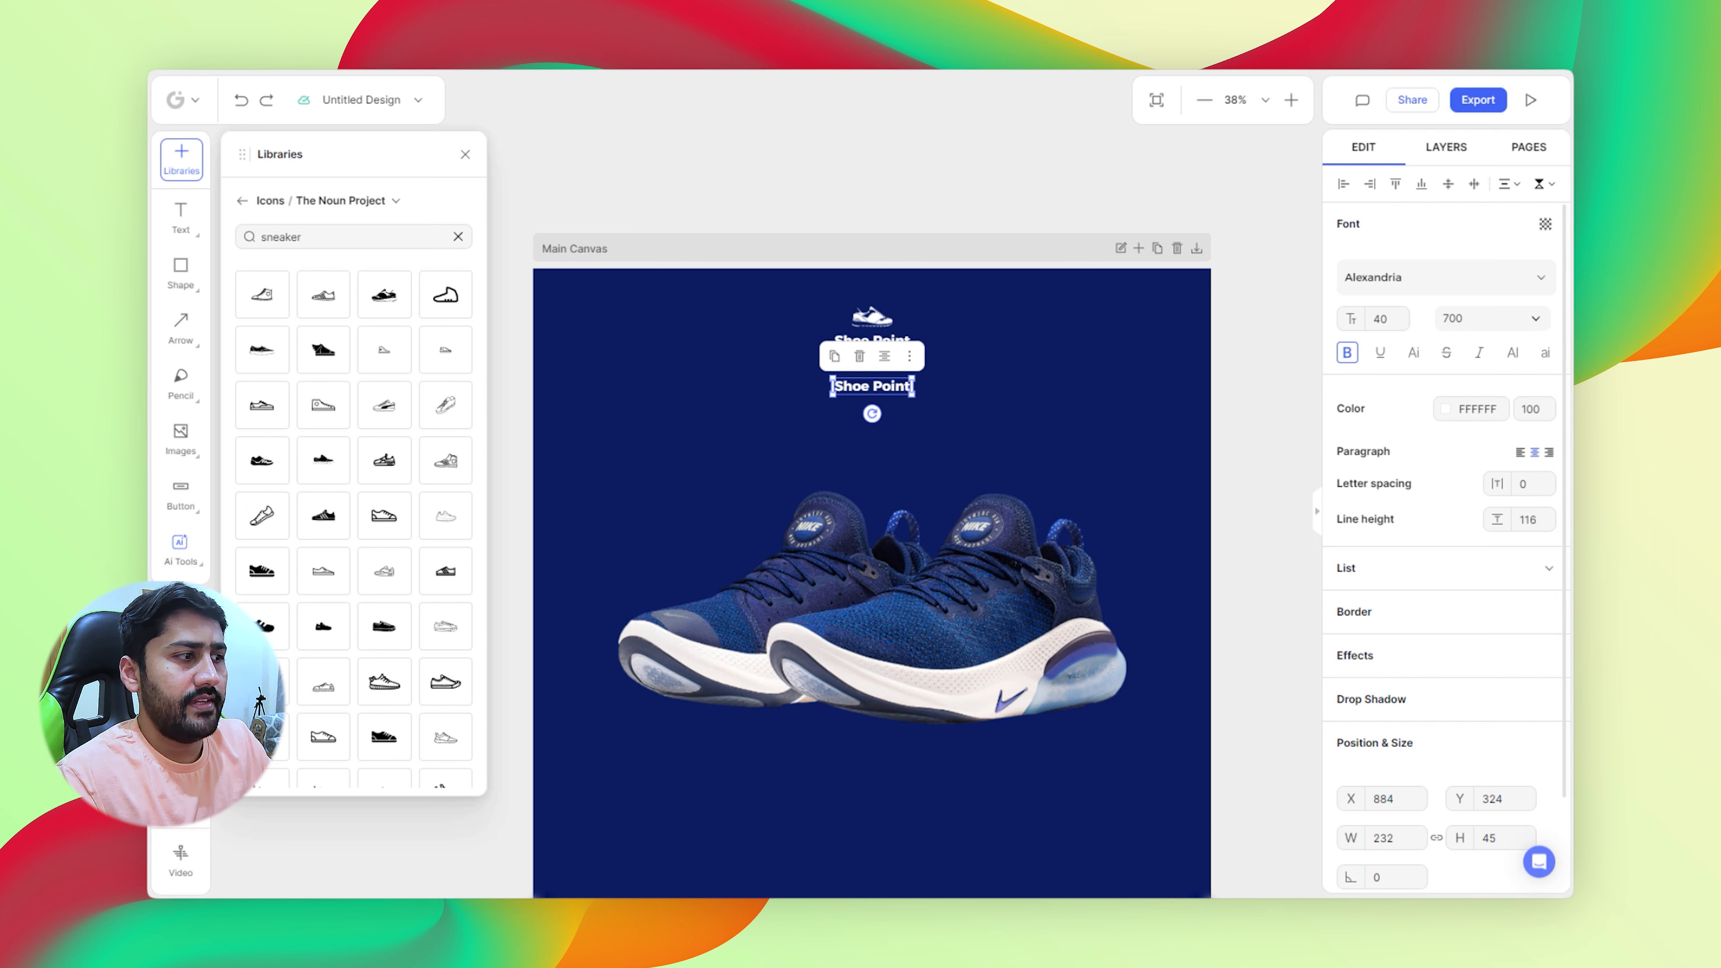
- Replace the wording of the lower Shoe Point copy with "UNLEASH SUPREME COMFORT WITH"
click(1150, 547)
click(898, 390)
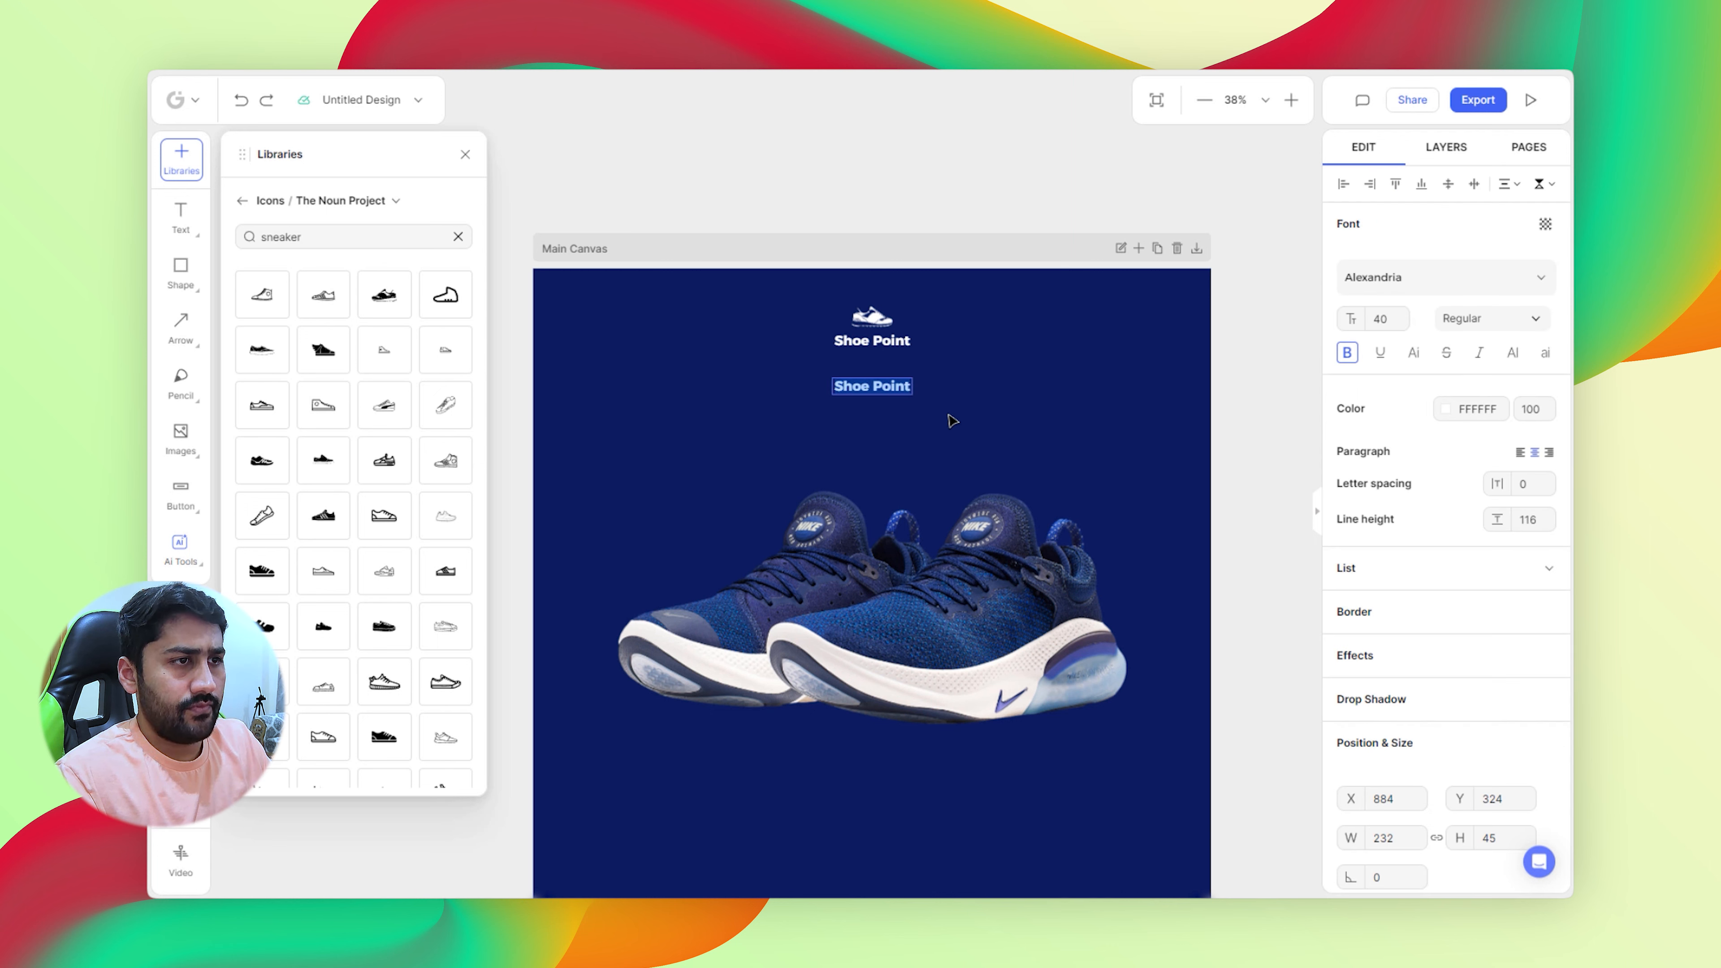
text(uNLEASH SU)
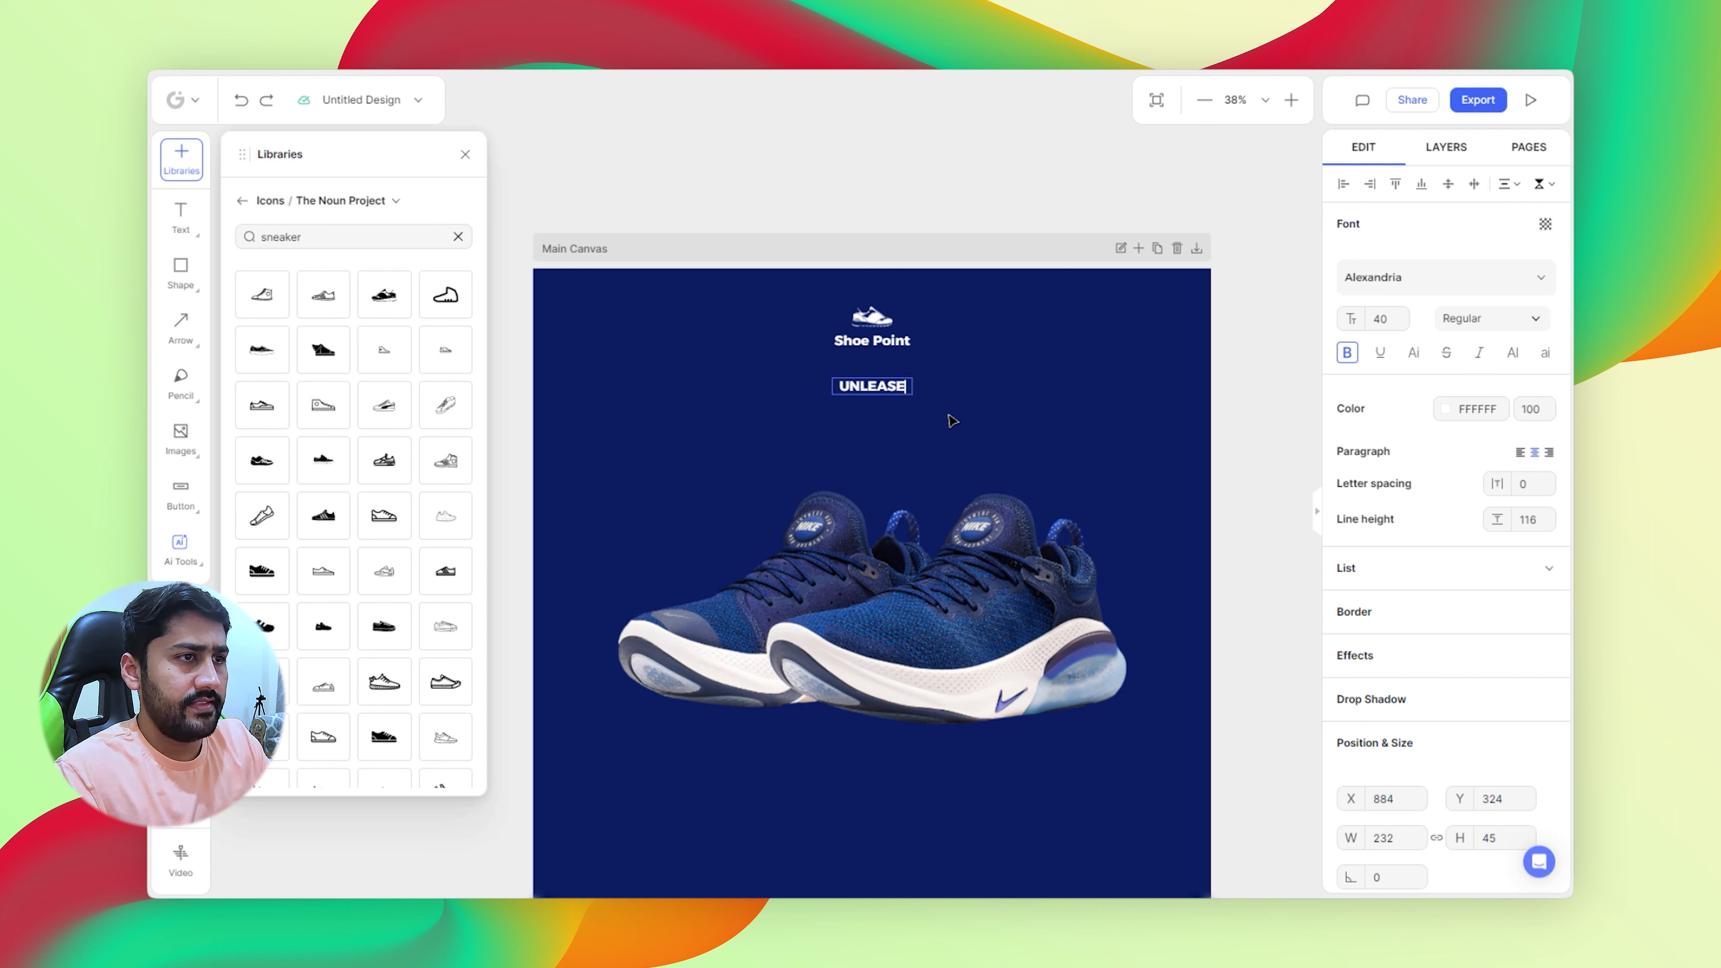
text(PREME COMFORT WITH)
click(991, 403)
- Widen the heading text box to about 833 so it fits one line, and move it down to about Y 513
click(908, 414)
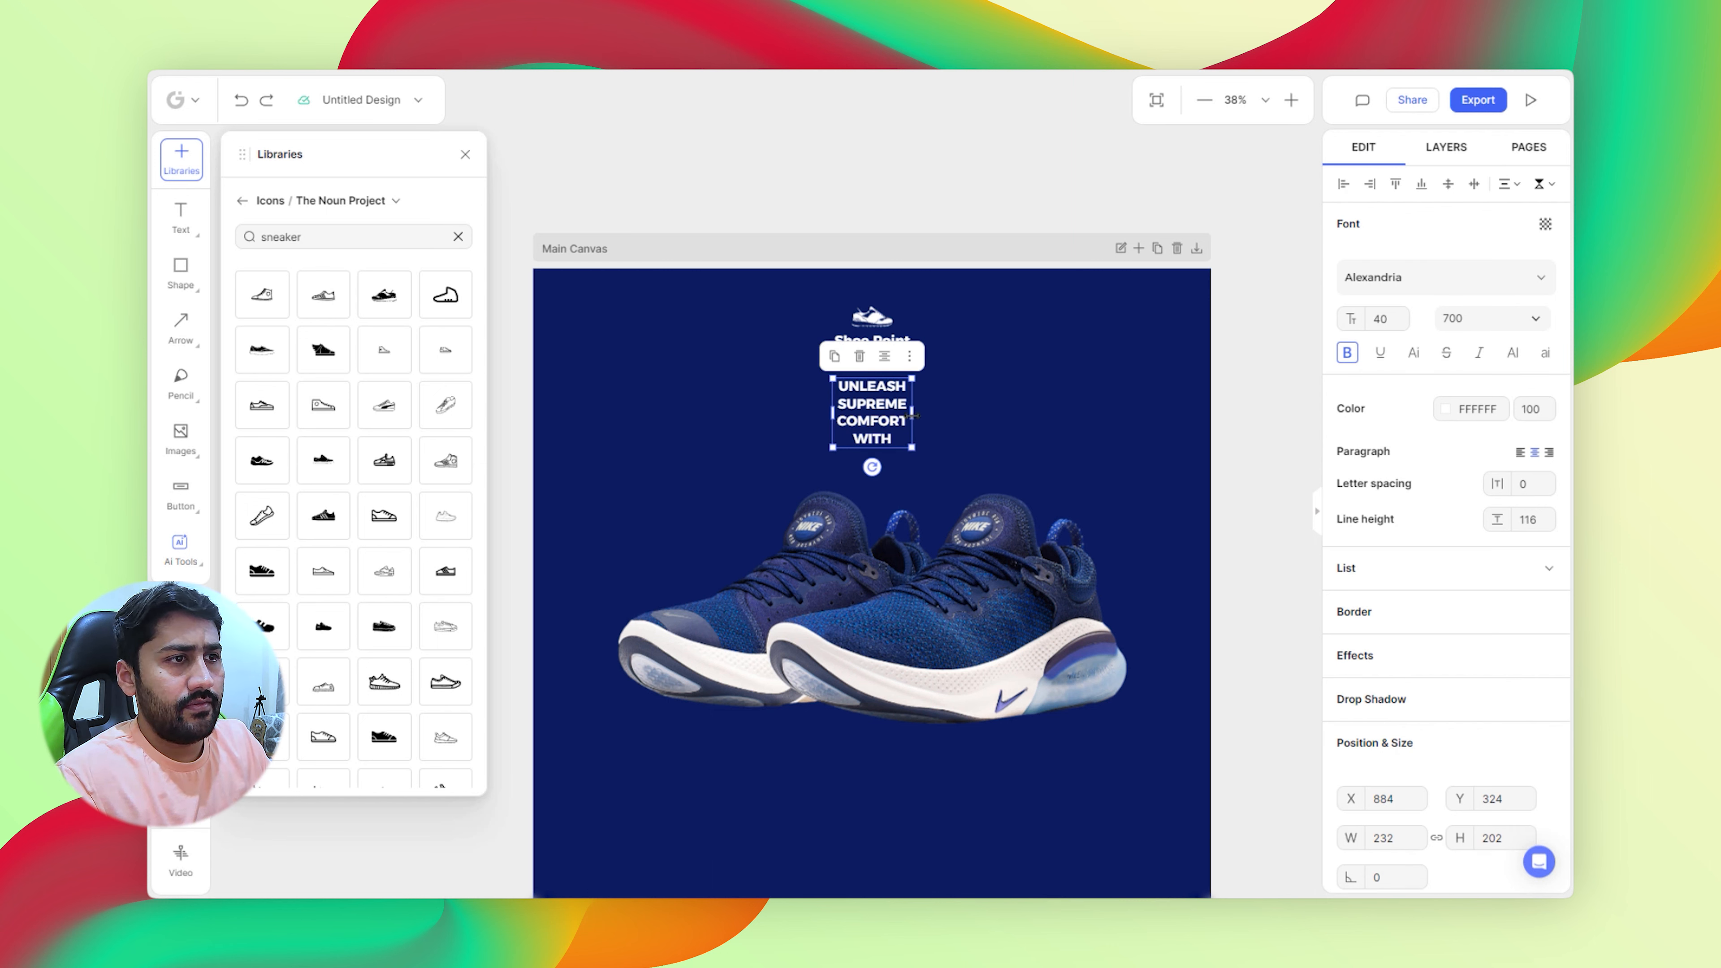
drag(911, 415, 971, 458)
click(1151, 375)
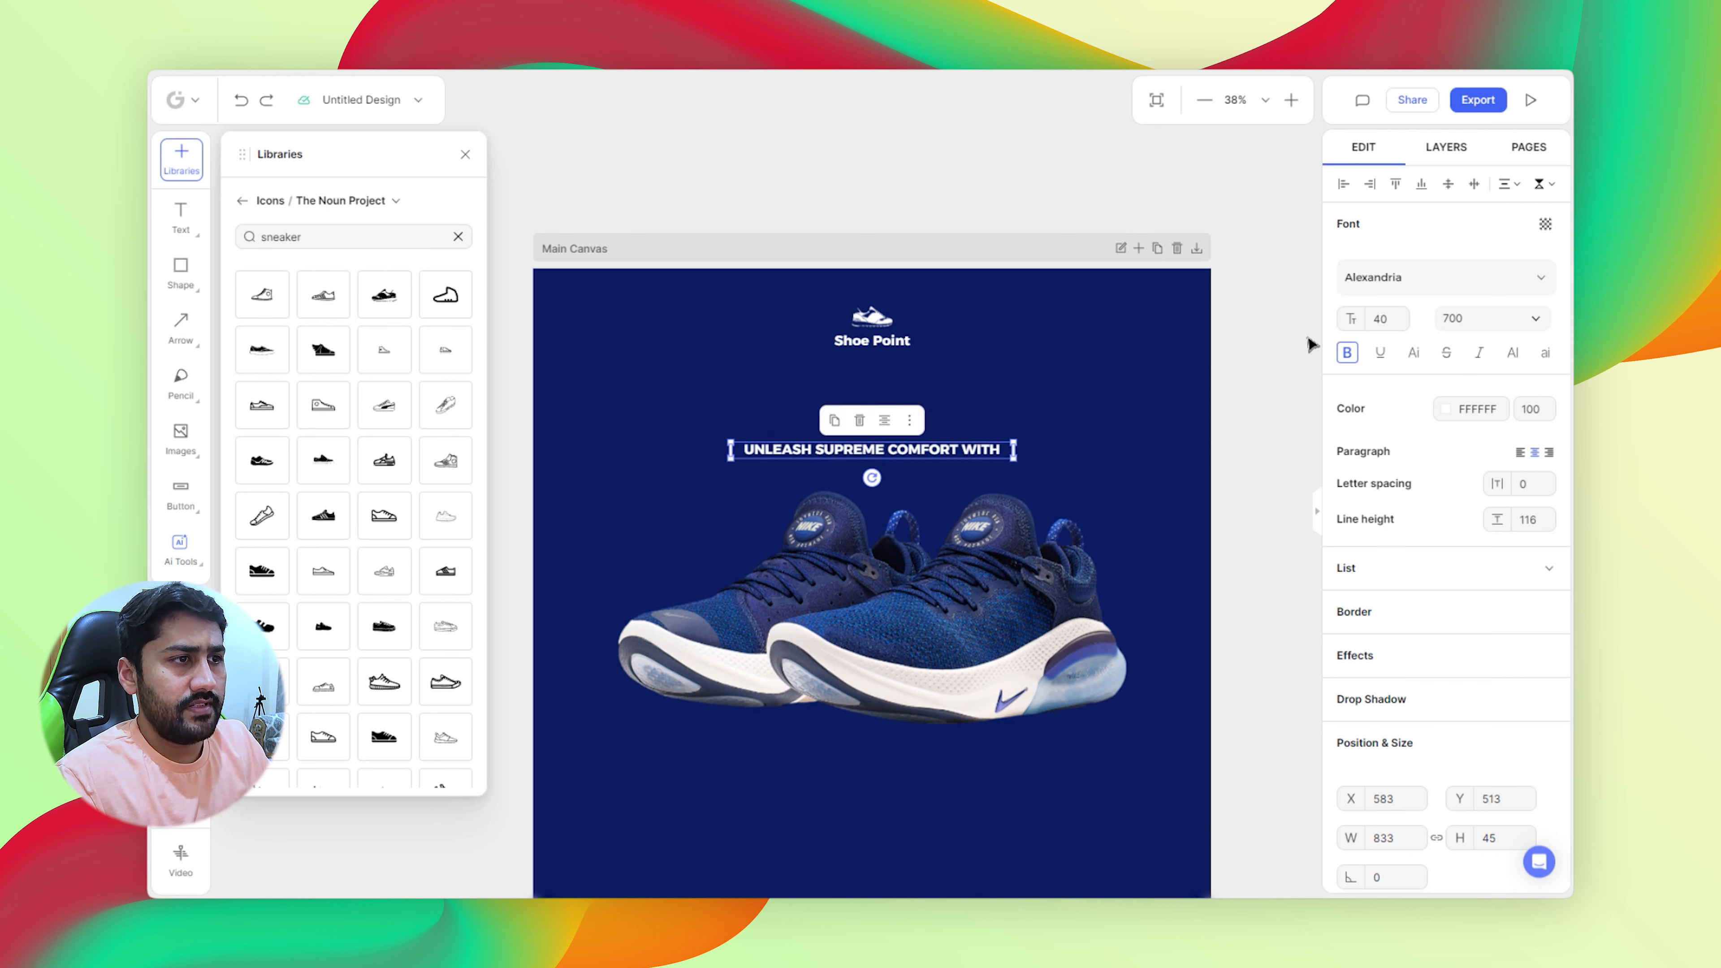
click(1107, 415)
- Set the heading's font size to 70, widen its box to about 1450, and place it at about X 335, Y 501
click(971, 453)
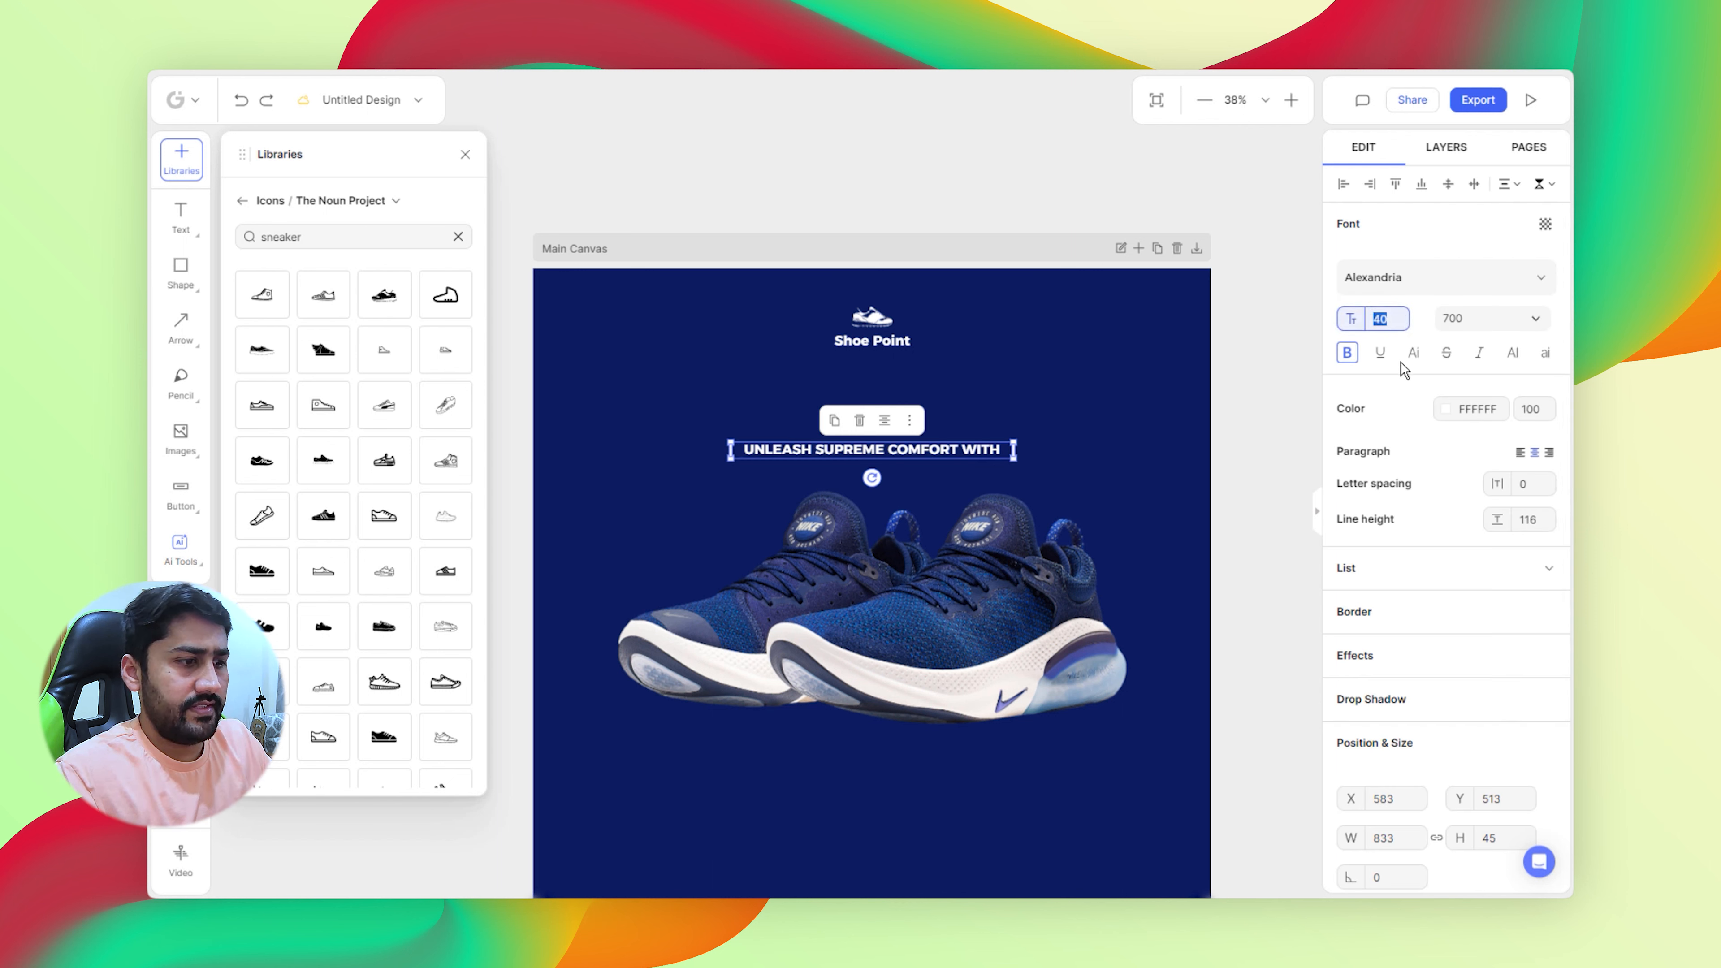
text(70)
key(Return)
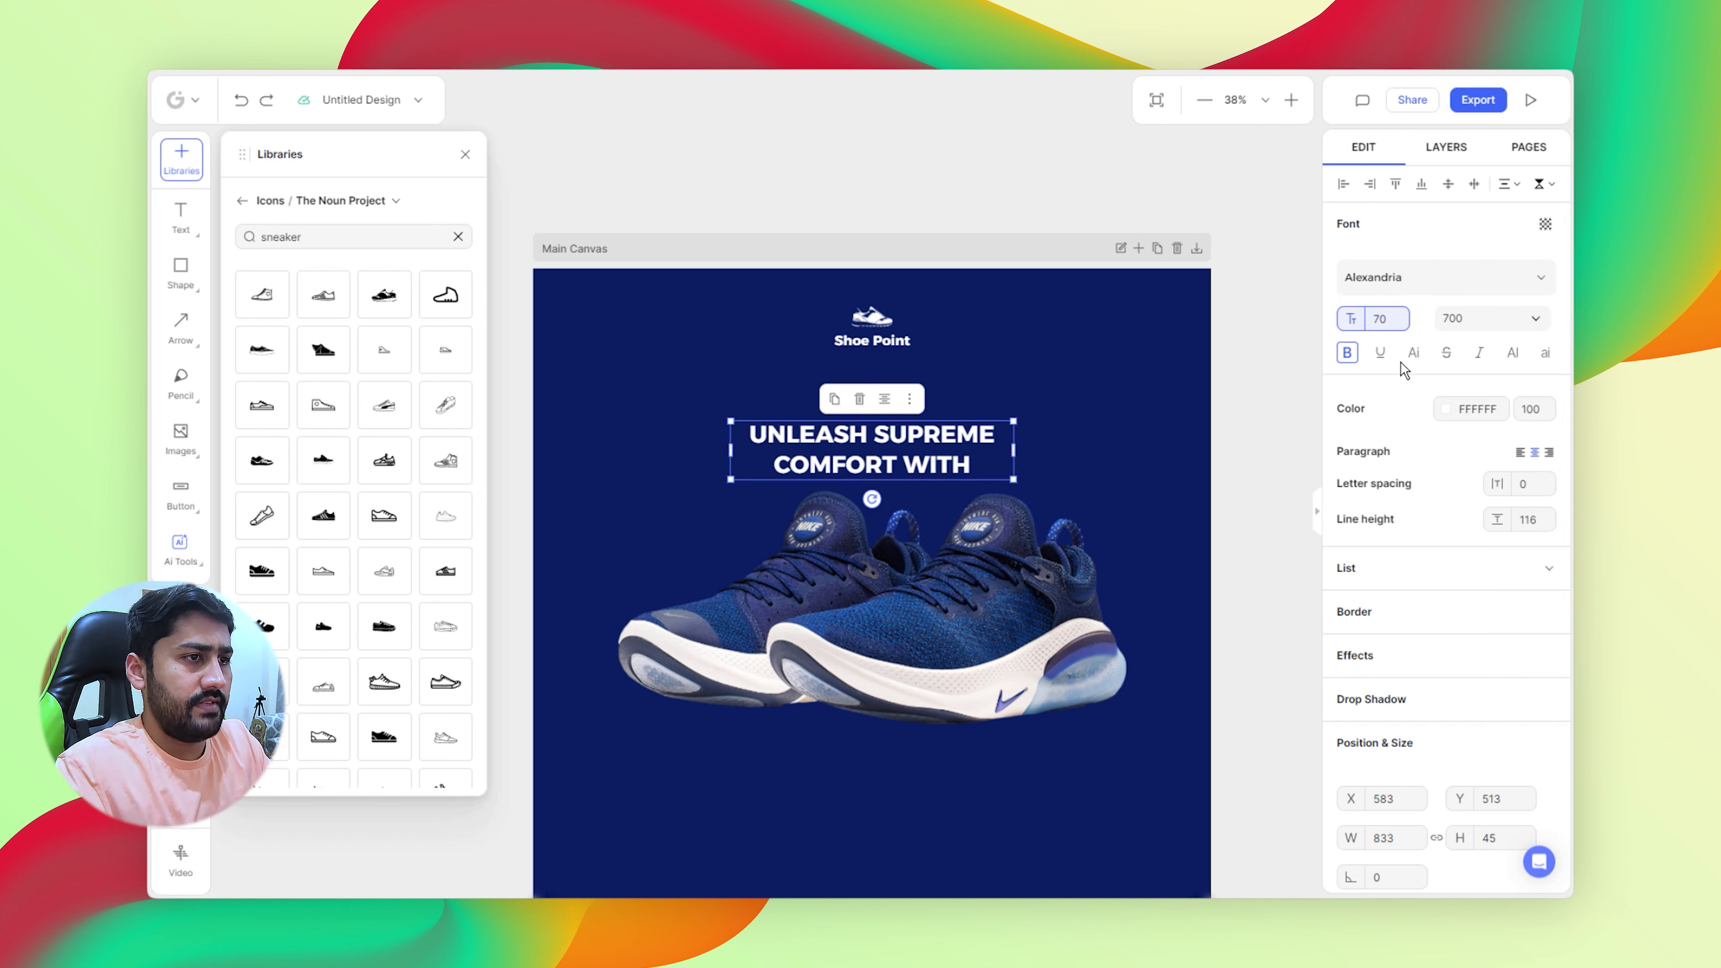
mouse_move(1014, 454)
mouse_down()
mouse_move(1219, 454)
mouse_move(1044, 455)
mouse_up()
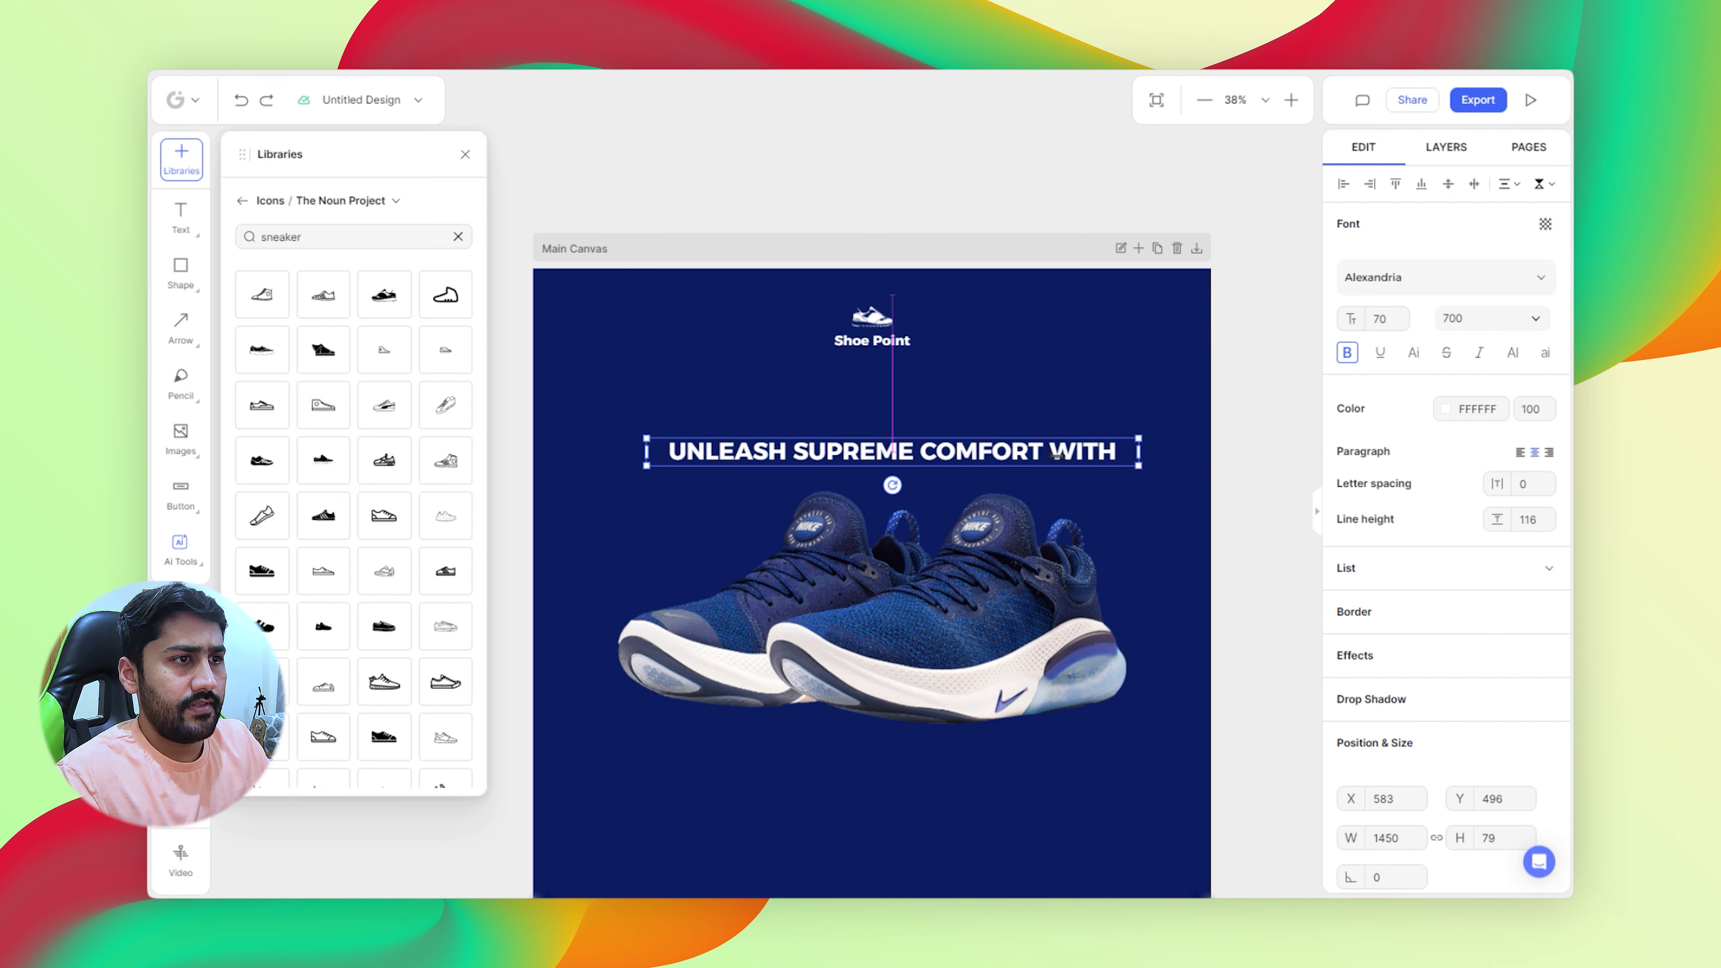
click(1118, 380)
- Duplicate the "UNLEASH SUPREME COMFORT WITH" heading and place the copy below it at about X 195, Y 685
scroll(963, 318, down, 3)
click(966, 264)
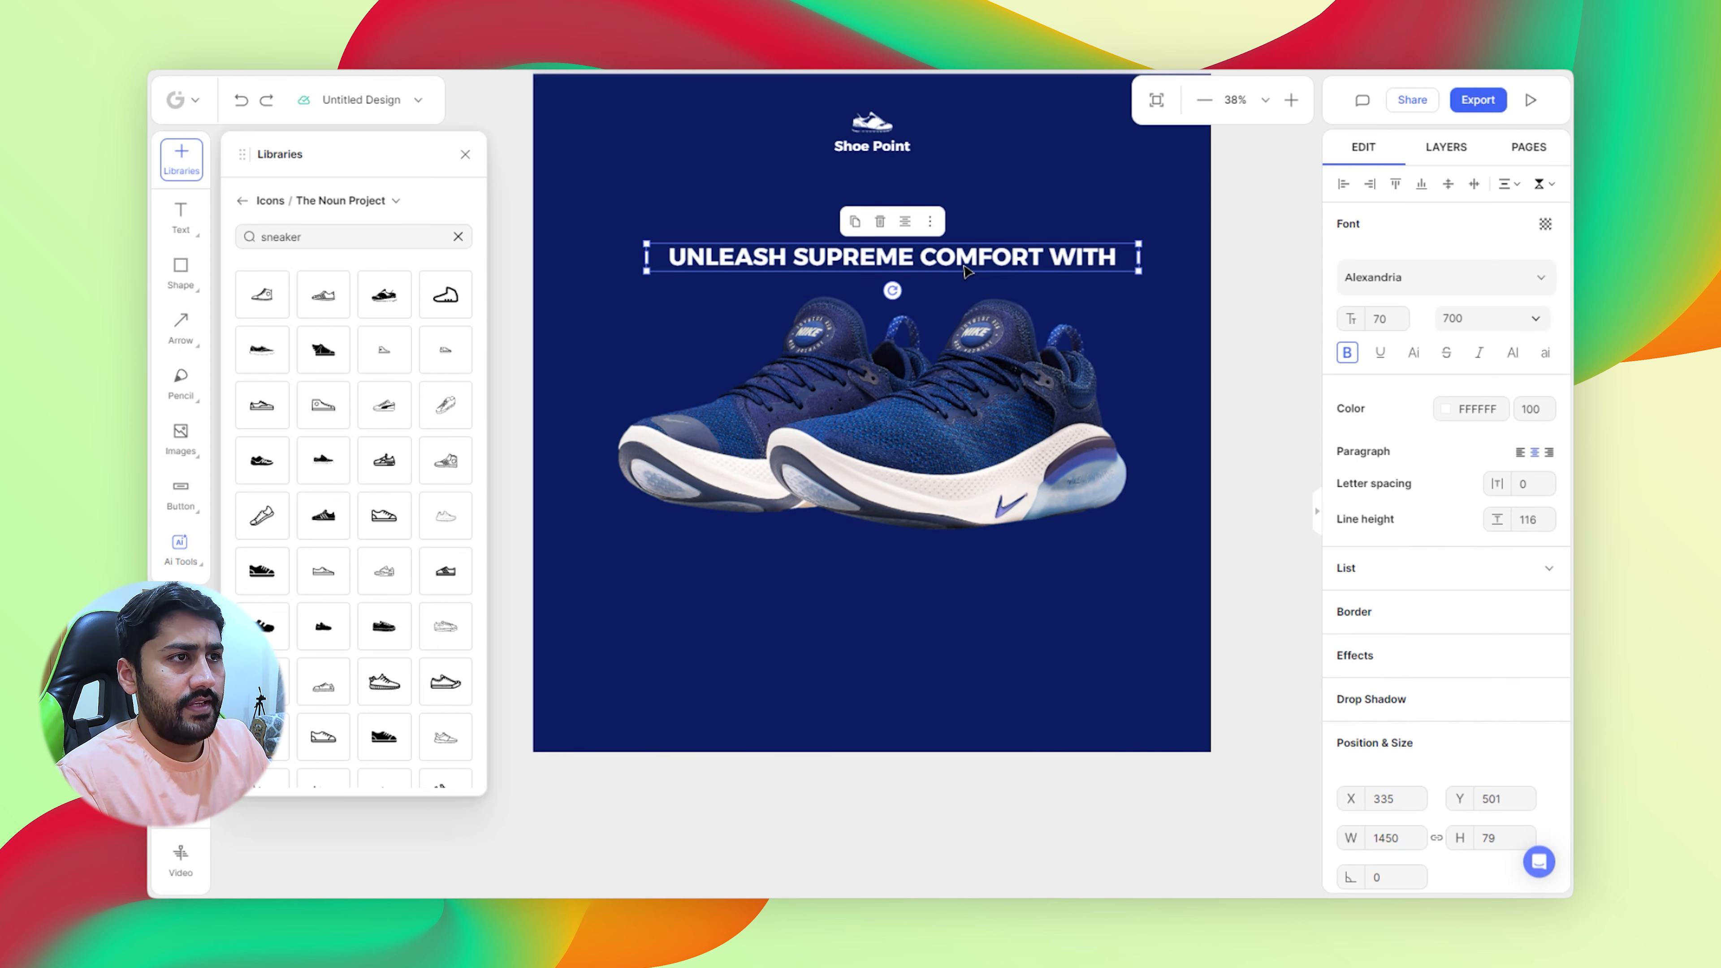
click(857, 224)
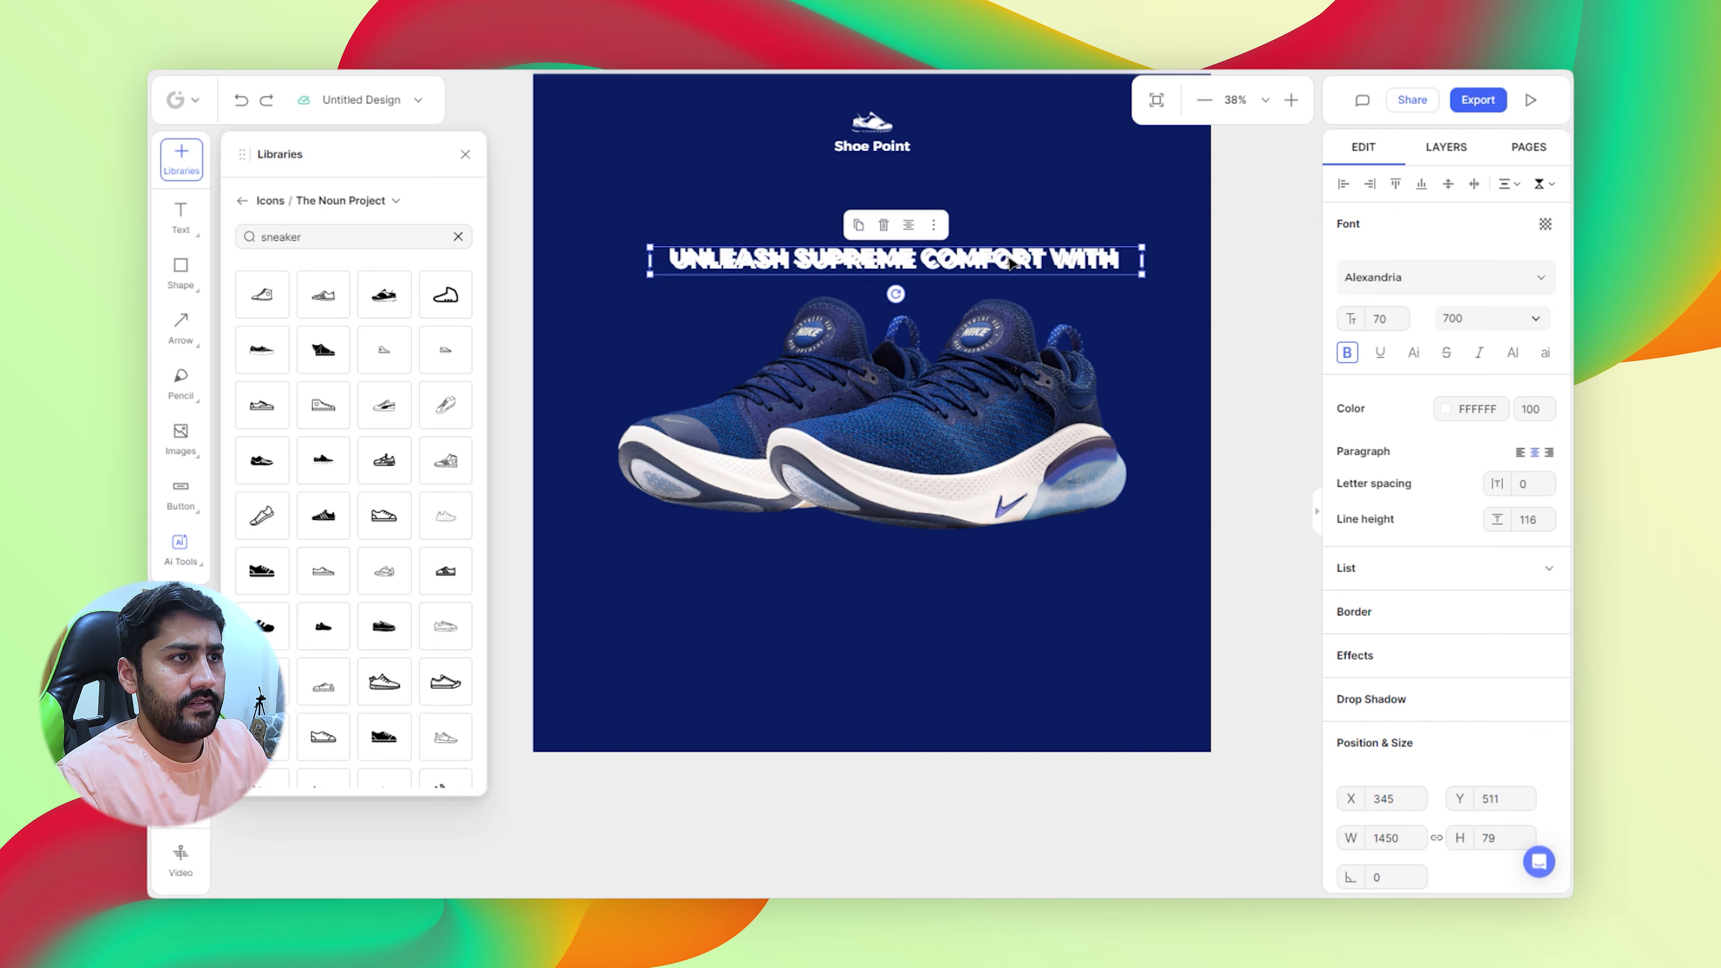
drag(1011, 263, 964, 324)
click(1133, 281)
click(1011, 326)
- Change the lower heading copy's font to Bebas Neue
click(1401, 278)
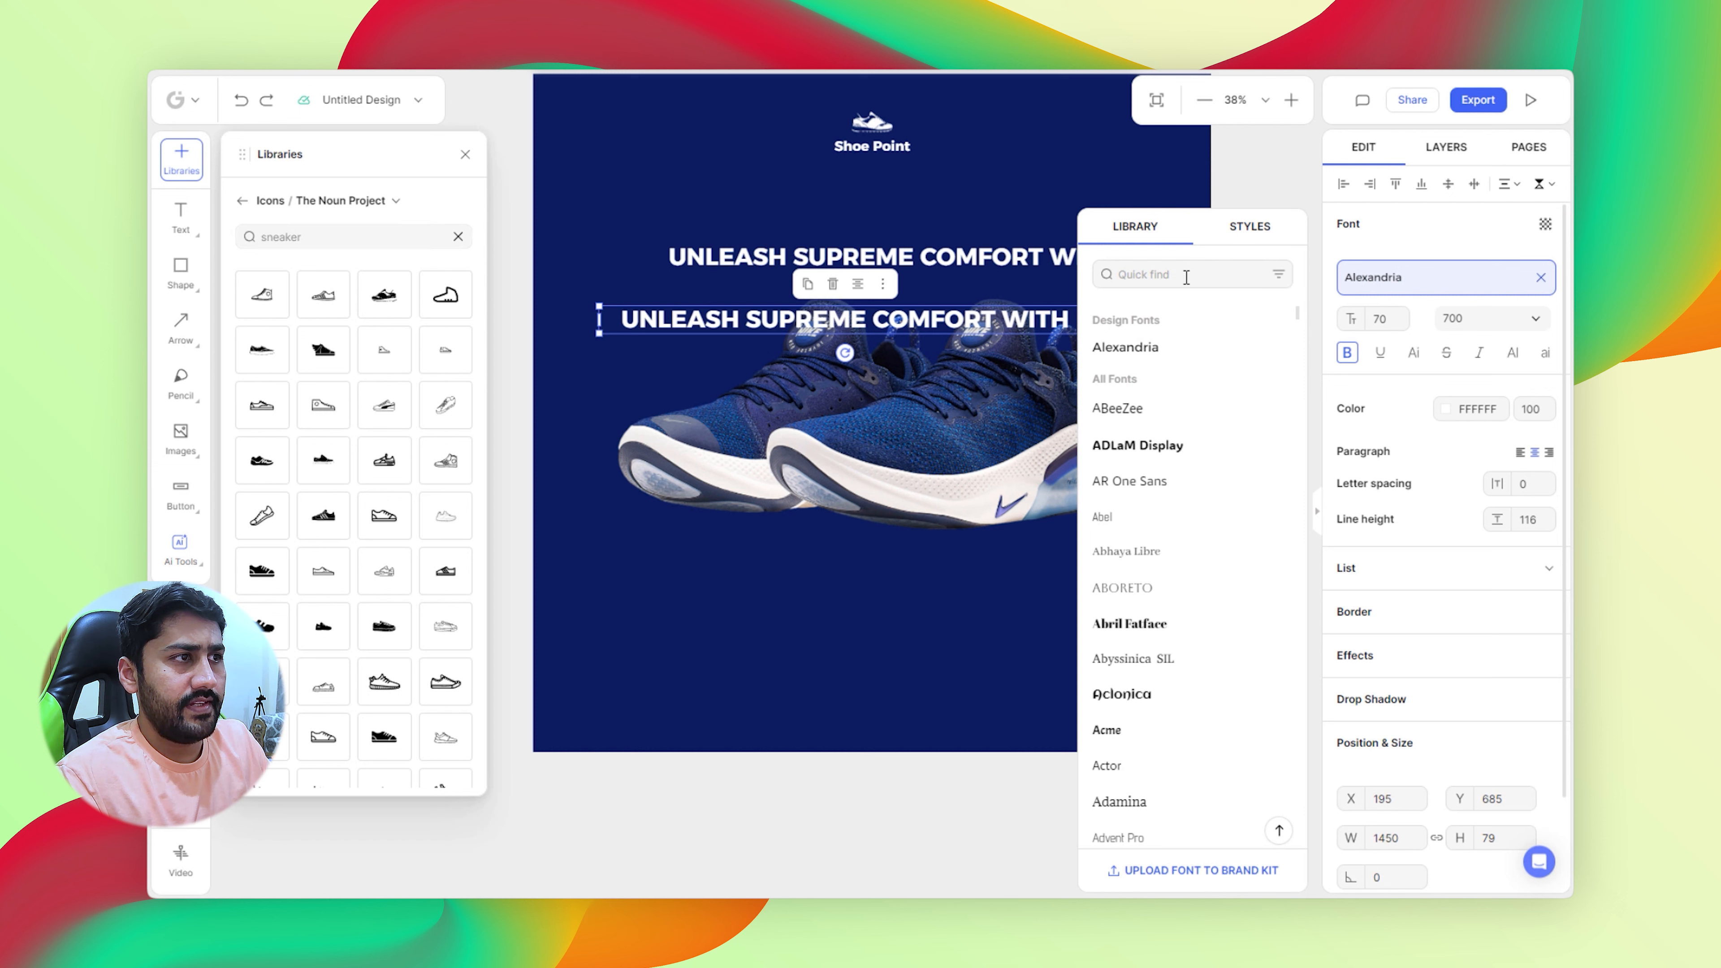
text(beb)
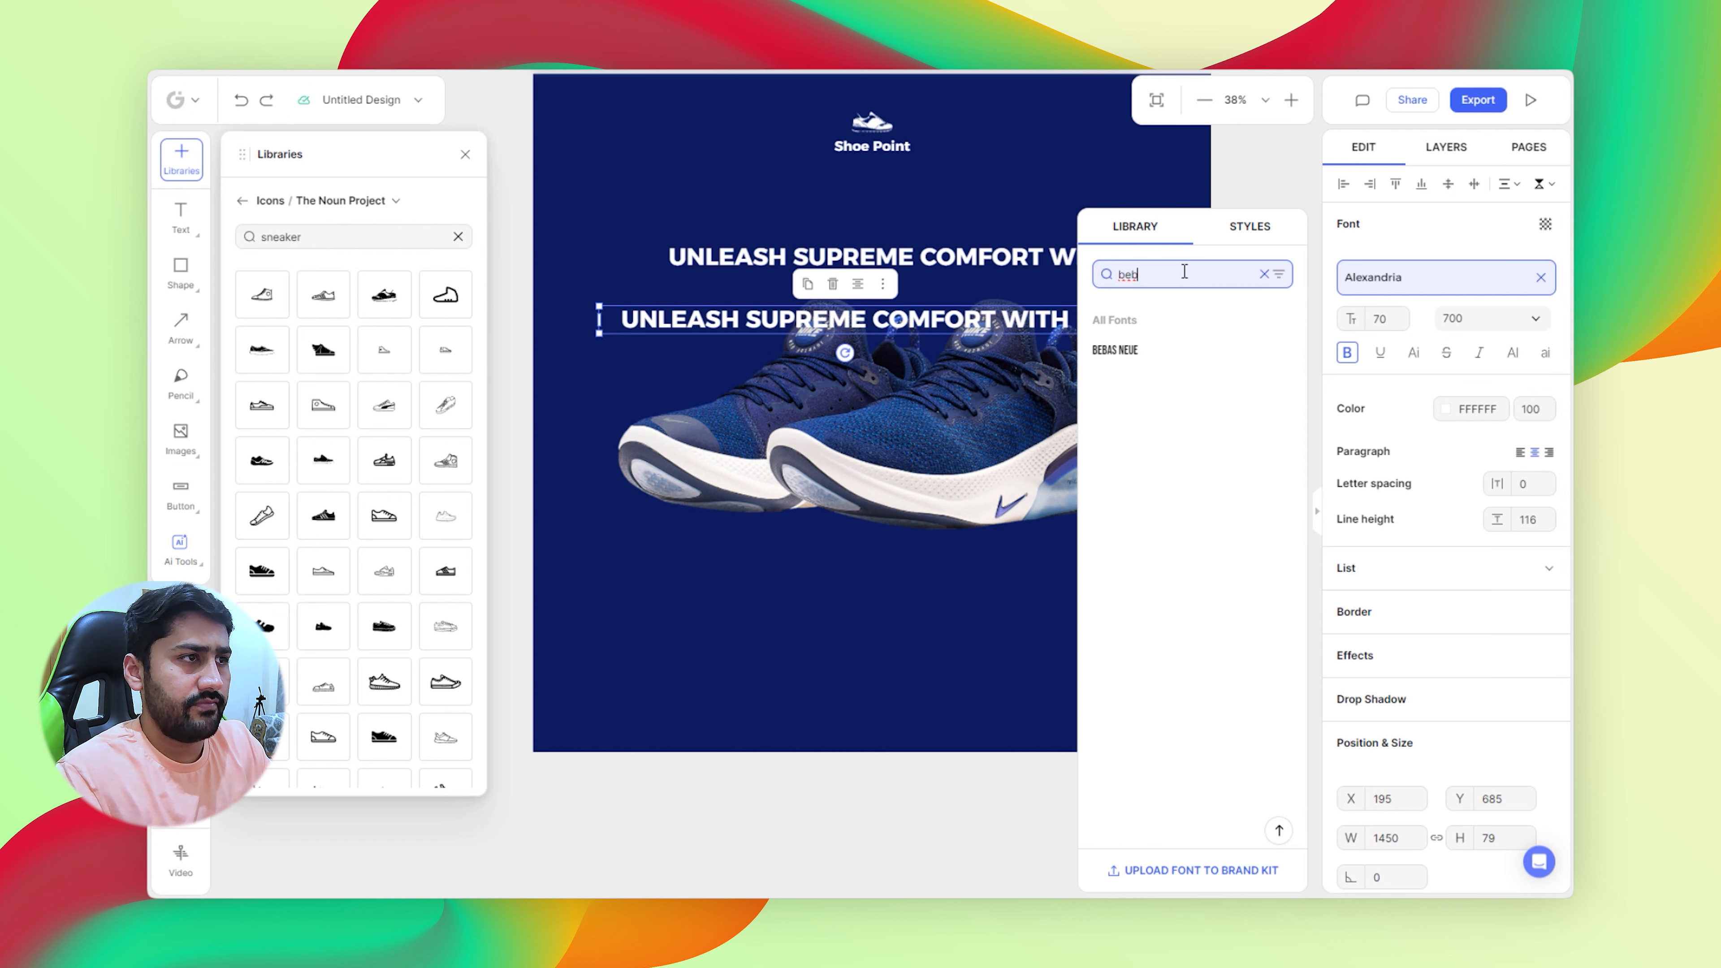
text(a)
click(1151, 350)
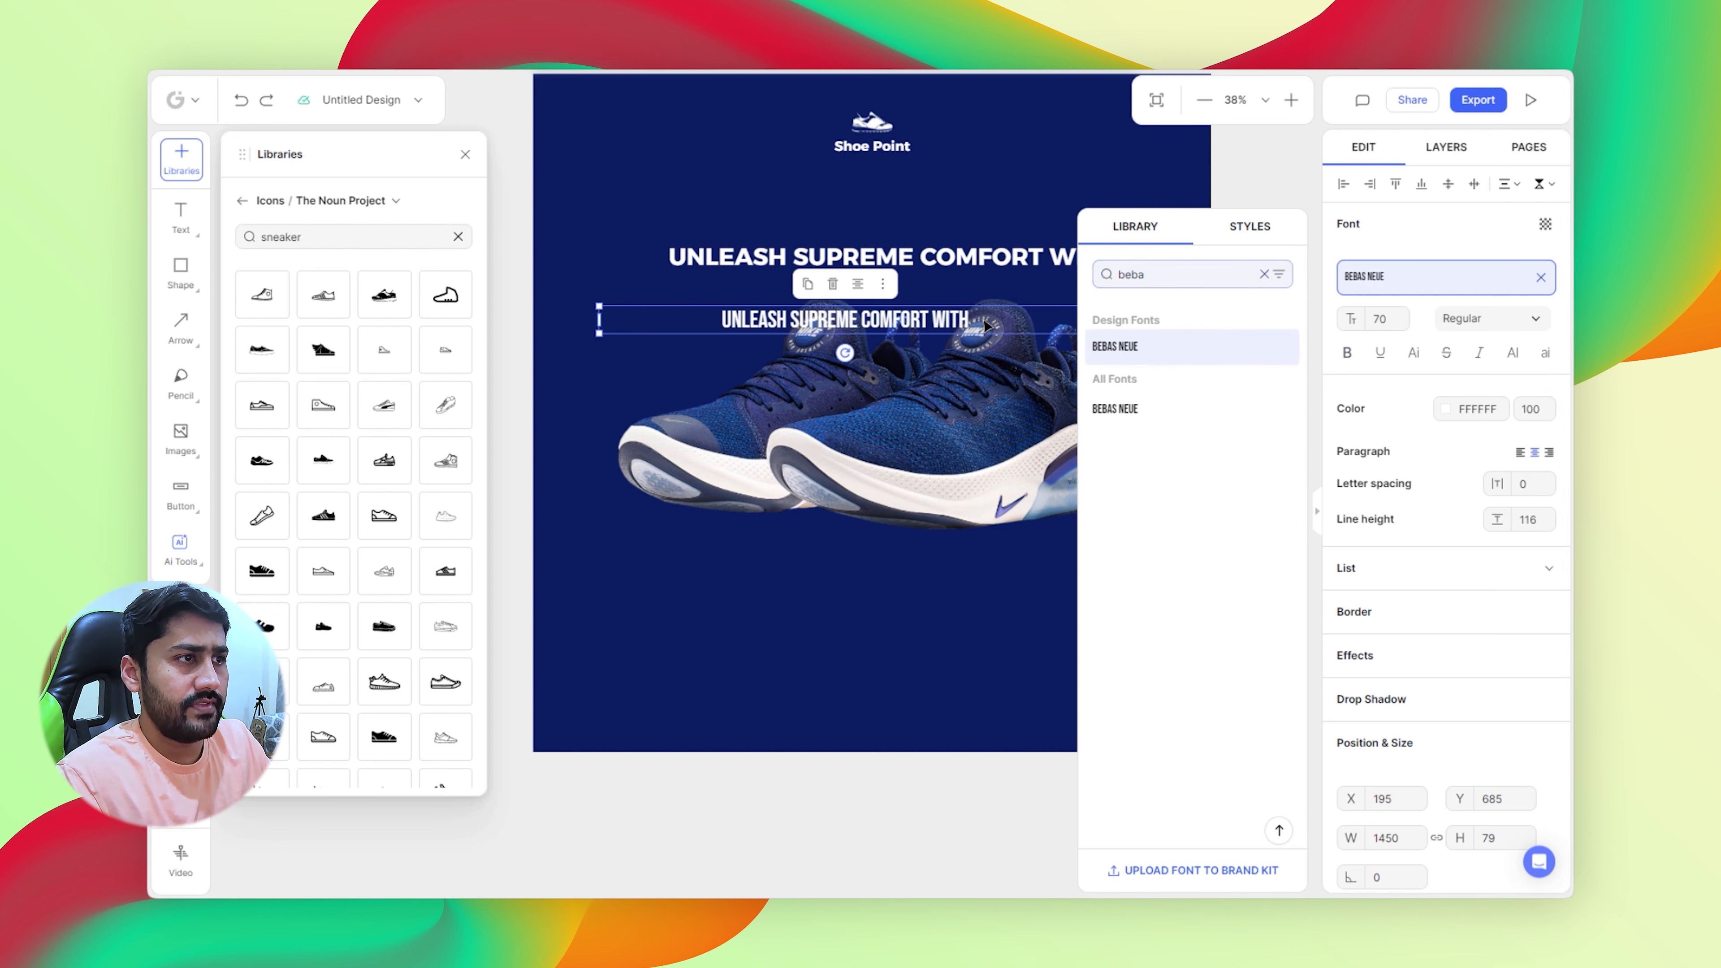
click(576, 271)
- Replace the text of the lower heading copy with "JOYRIDE"
click(773, 331)
double_click(772, 331)
key(ctrl+a)
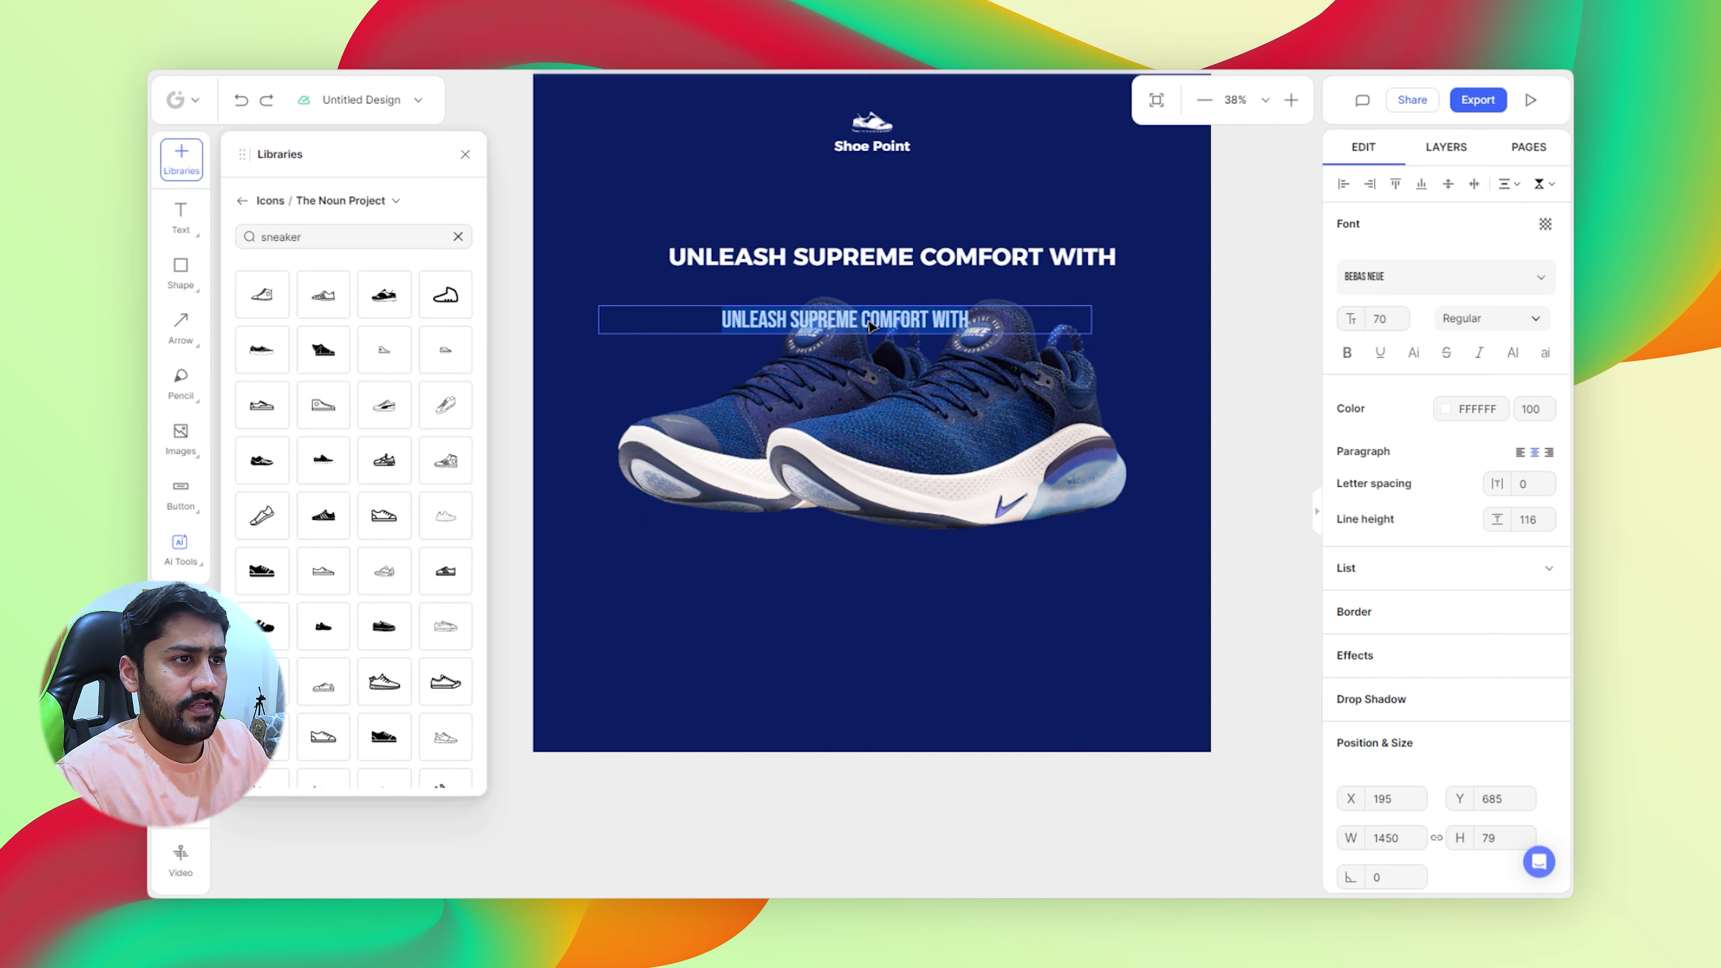
text(JOYRIDE)
click(1160, 292)
click(1054, 325)
- Enlarge the JOYRIDE text to font size 740 in a box about 1780 wide and position it over the shoes
drag(1091, 321, 656, 326)
drag(1345, 318, 1667, 327)
drag(666, 310, 867, 406)
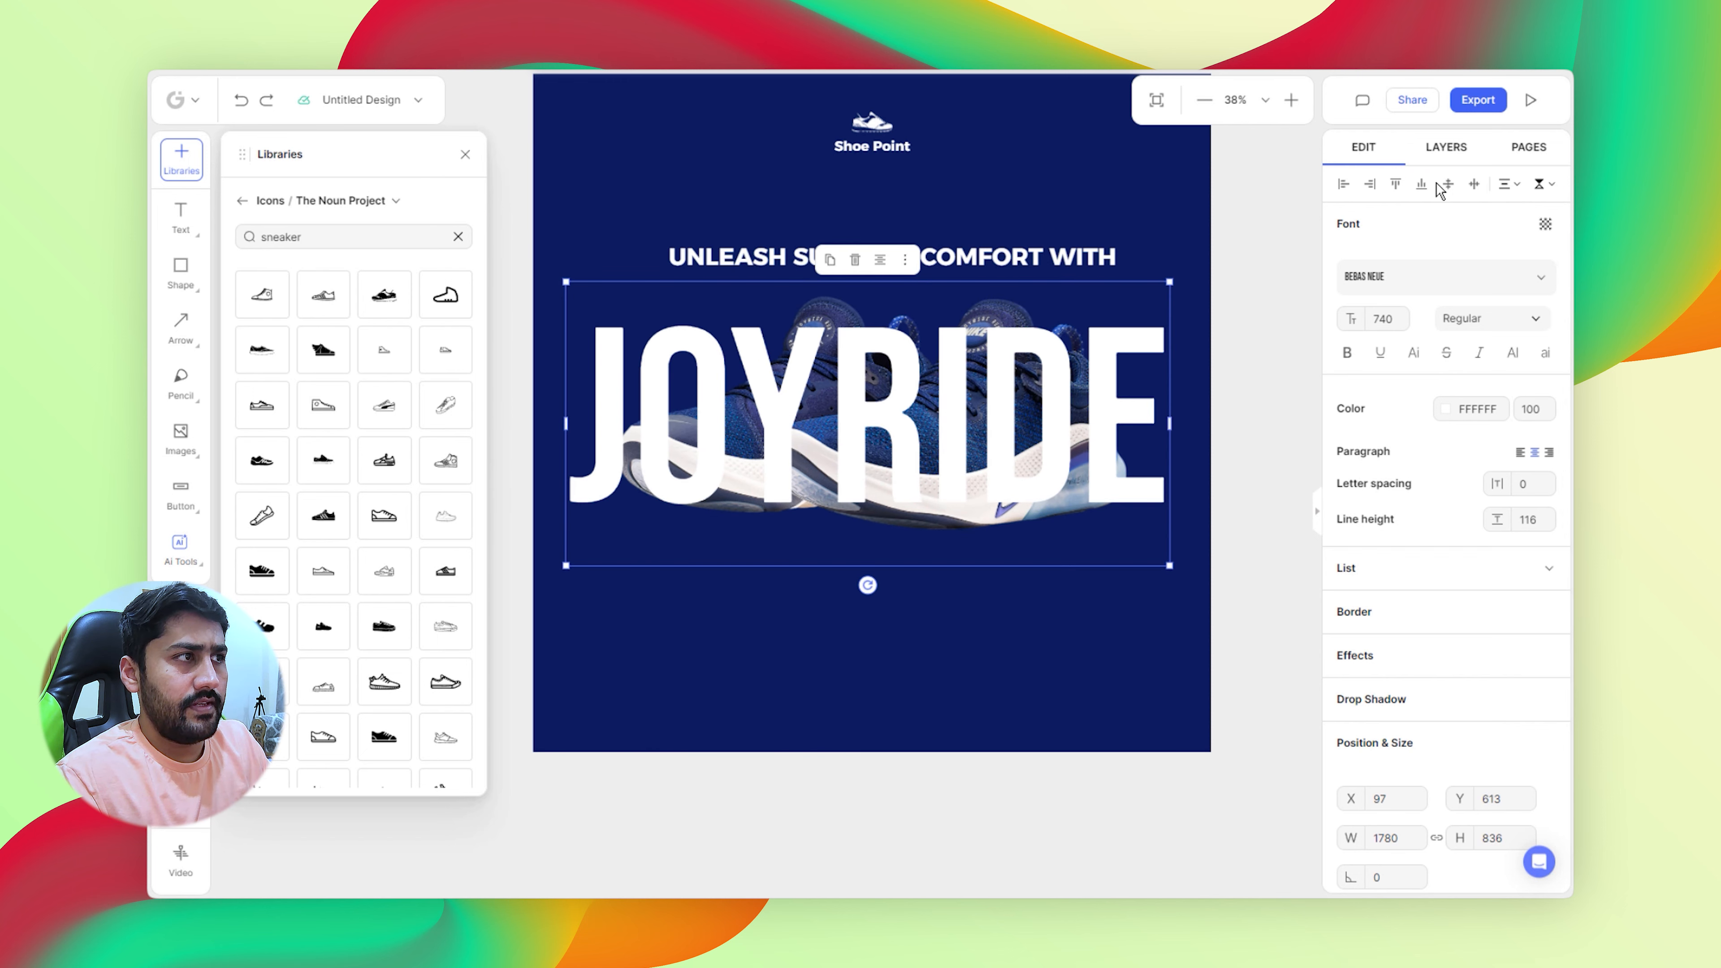
- Centre the JOYRIDE text horizontally and vertically on the canvas
click(1474, 184)
click(1448, 183)
click(1265, 312)
- Duplicate the large JOYRIDE text
click(1071, 383)
right_click(1071, 383)
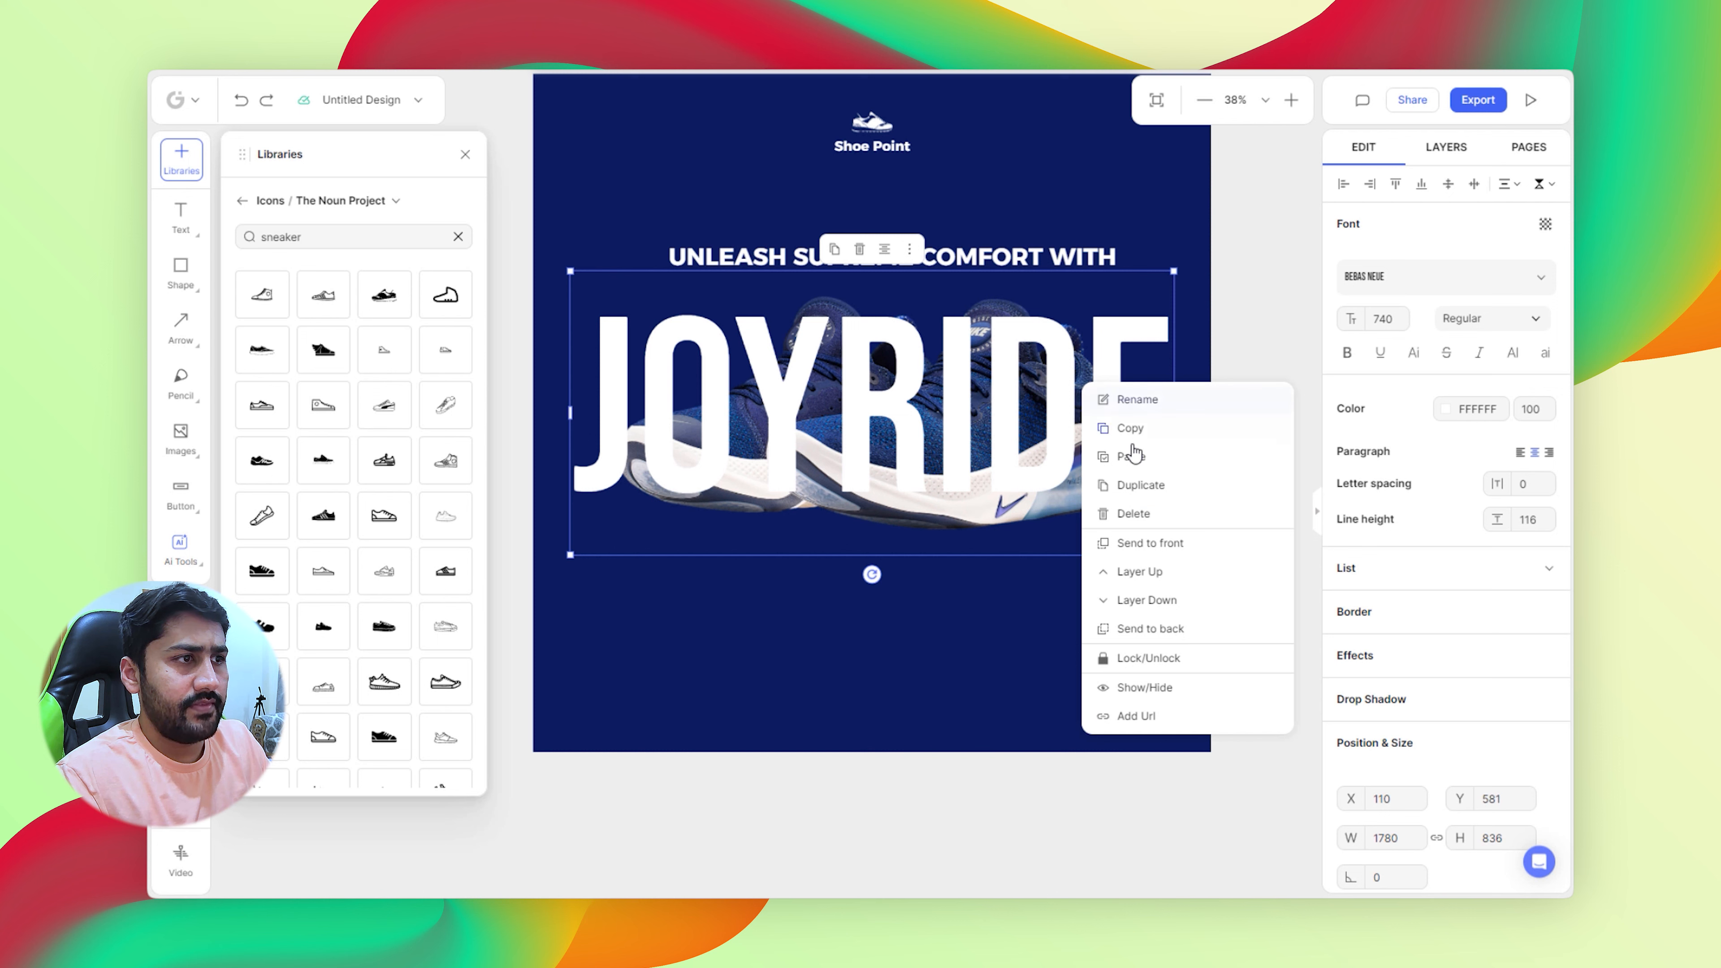
click(1153, 494)
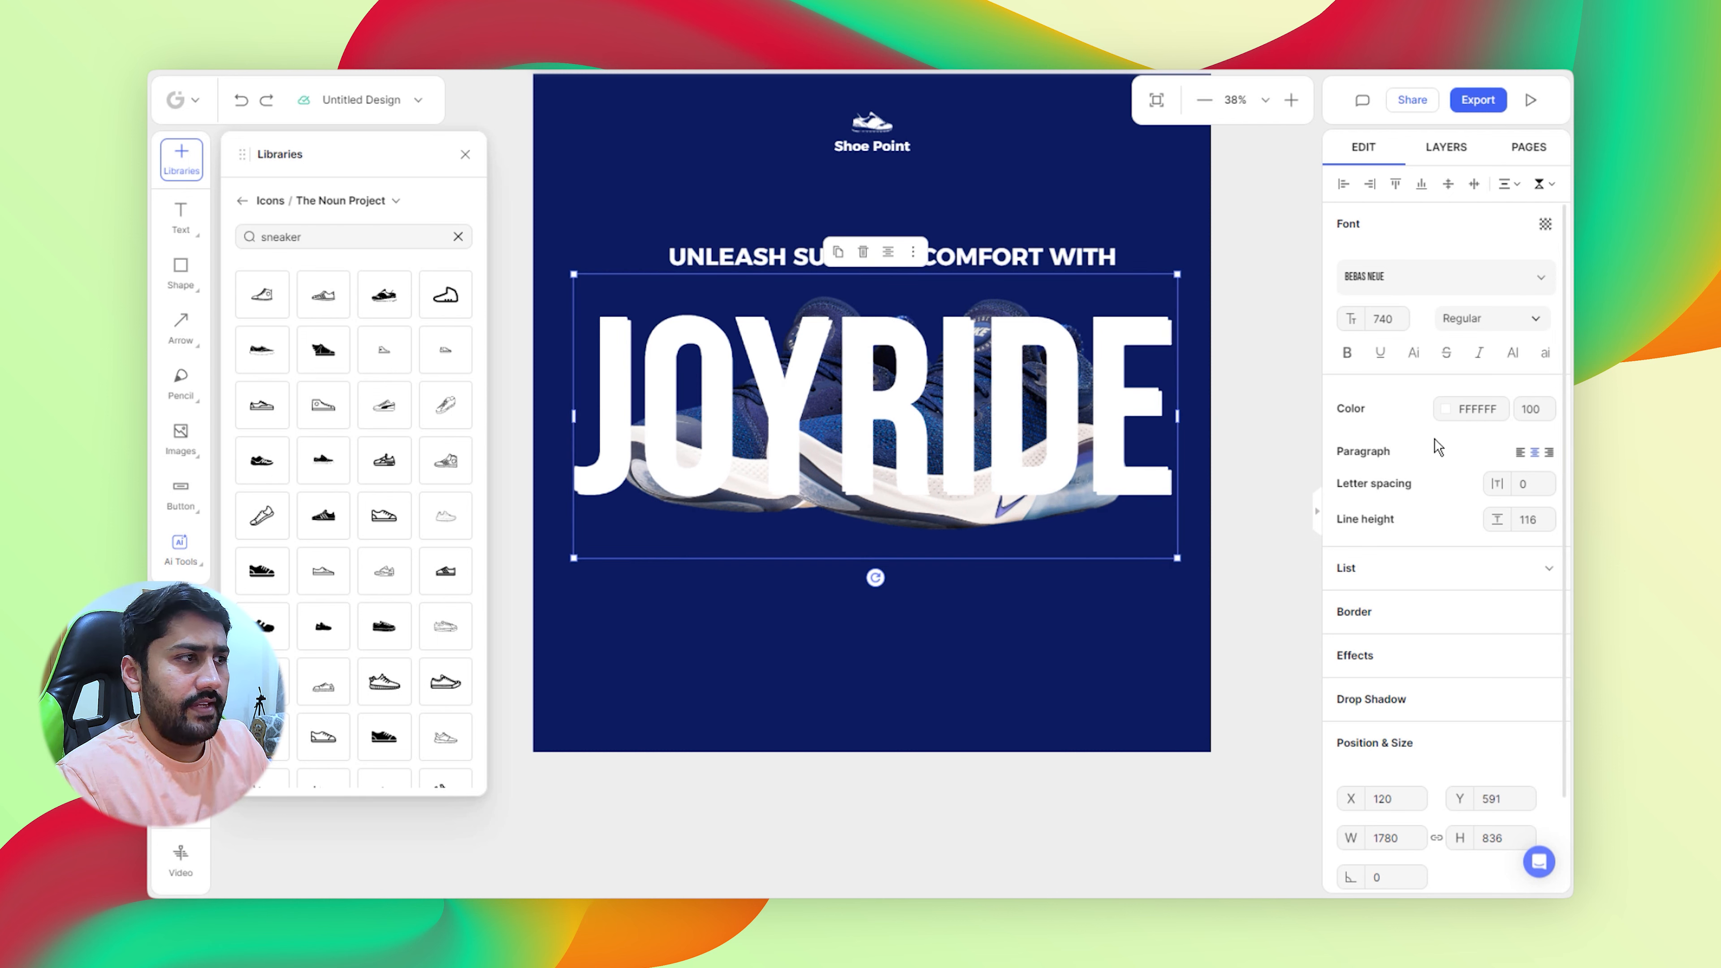
- Add a white FFFFFF border with thickness 5 to the duplicated JOYRIDE text
click(1379, 614)
click(1447, 667)
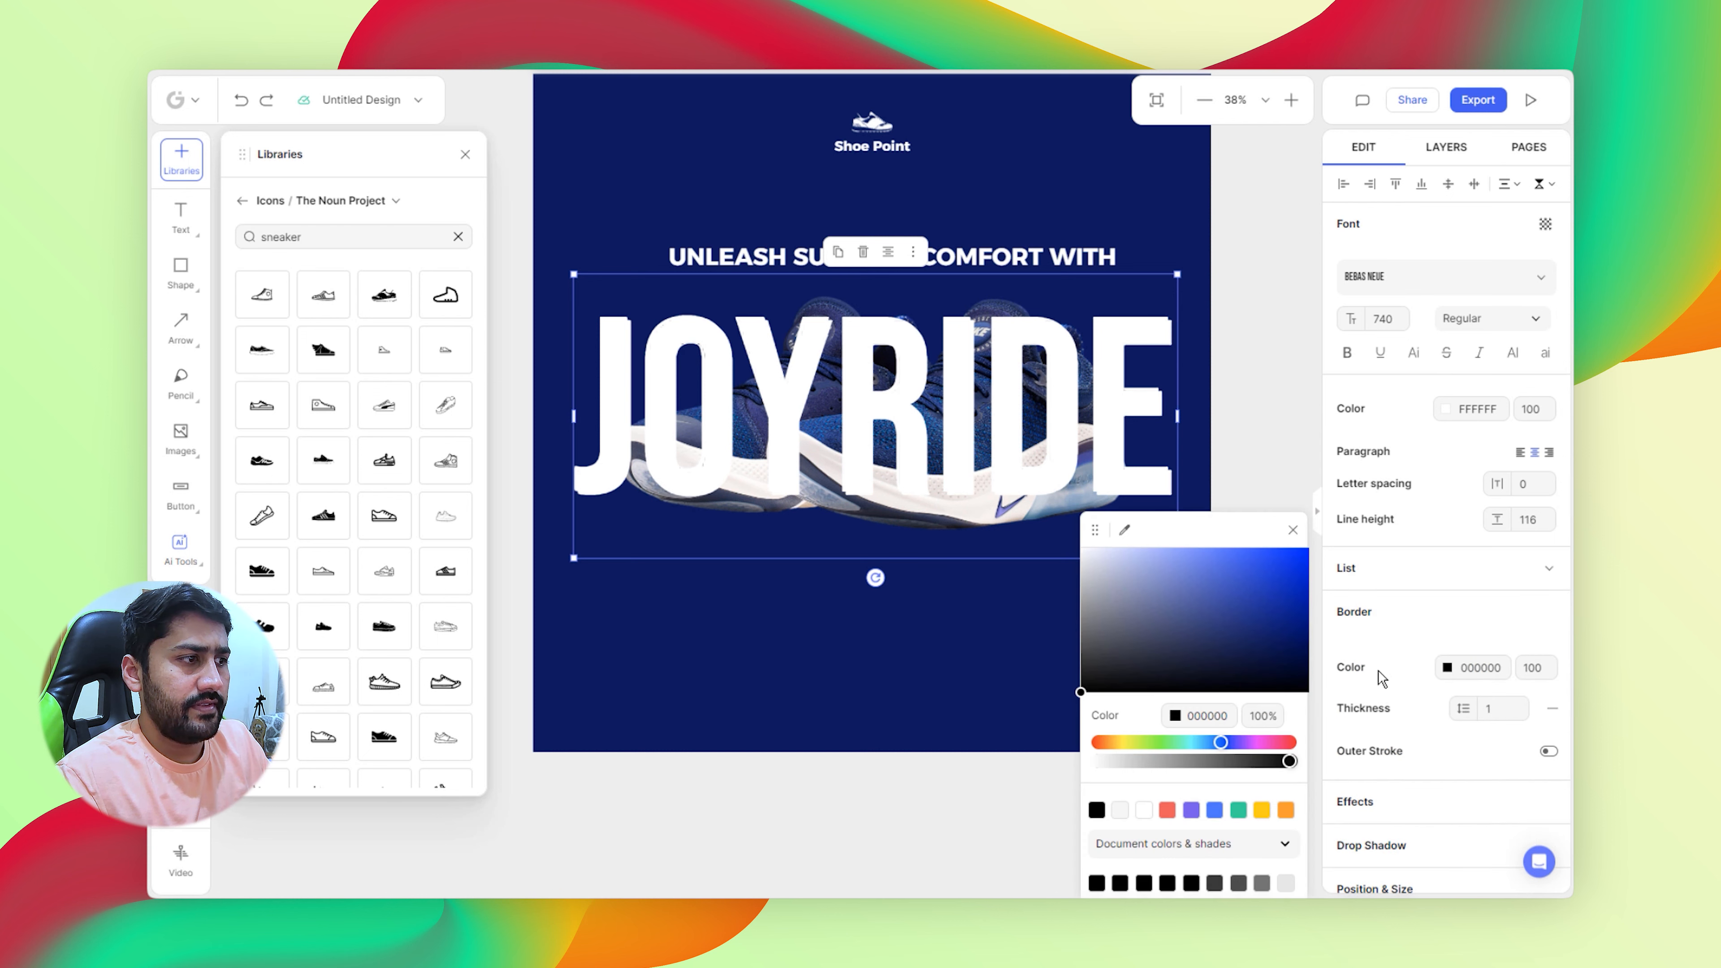
click(1145, 811)
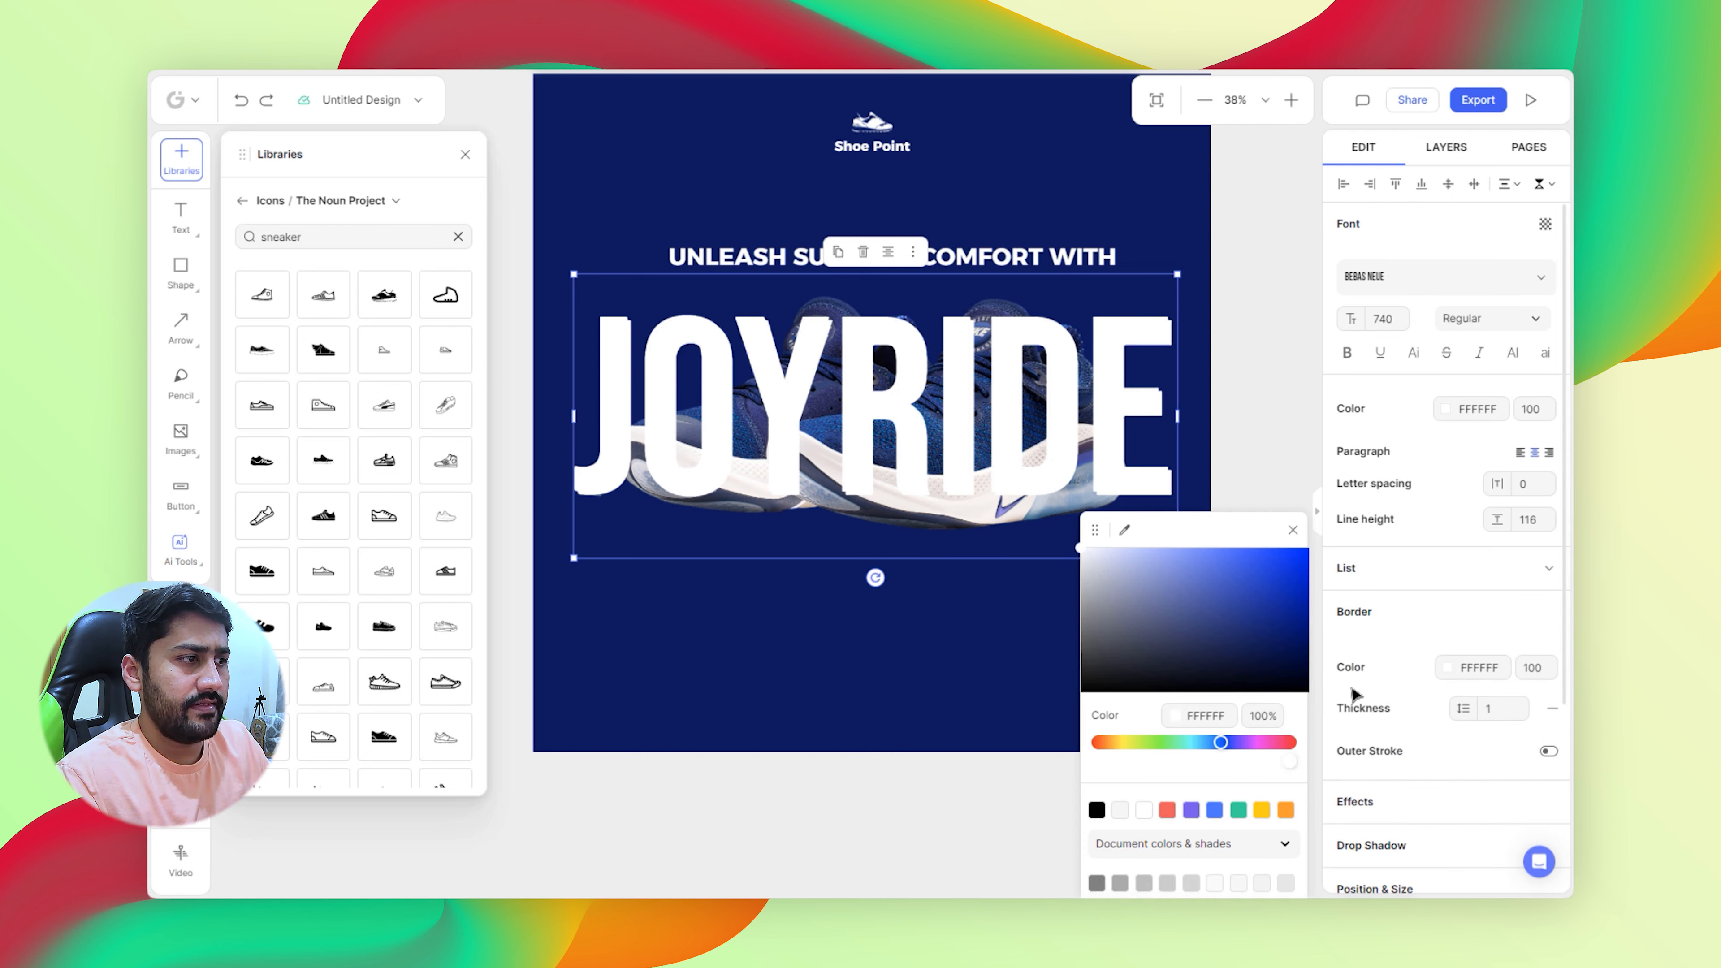
double_click(1508, 703)
text(5)
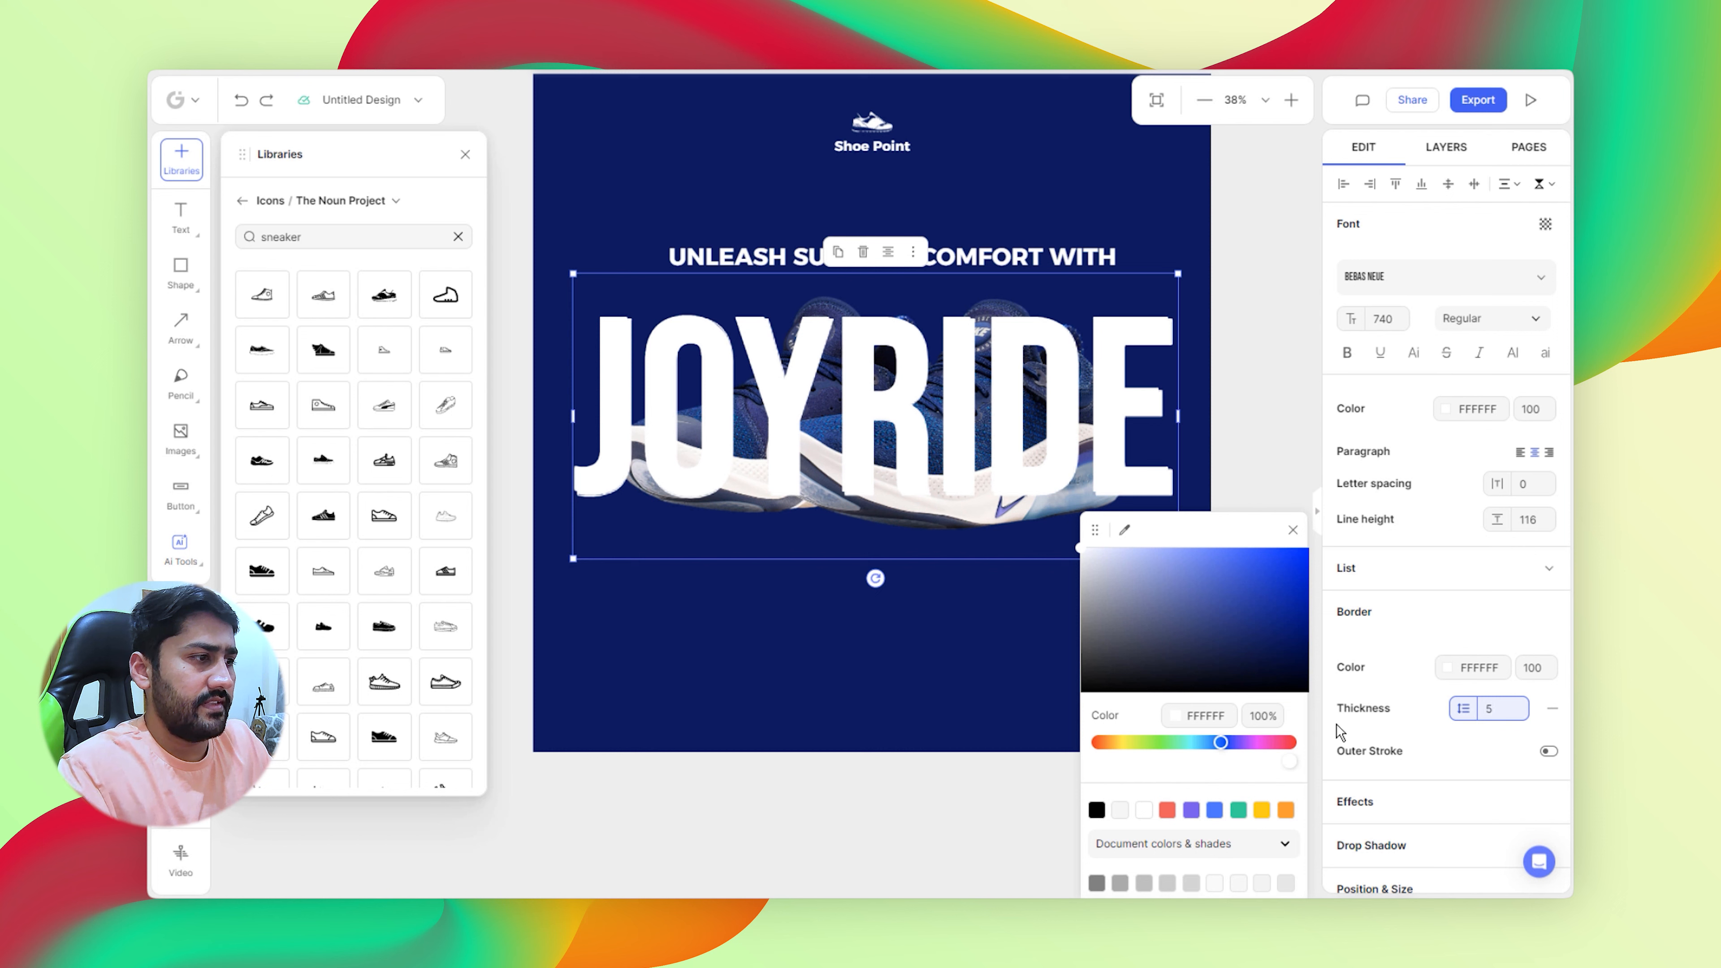
click(957, 638)
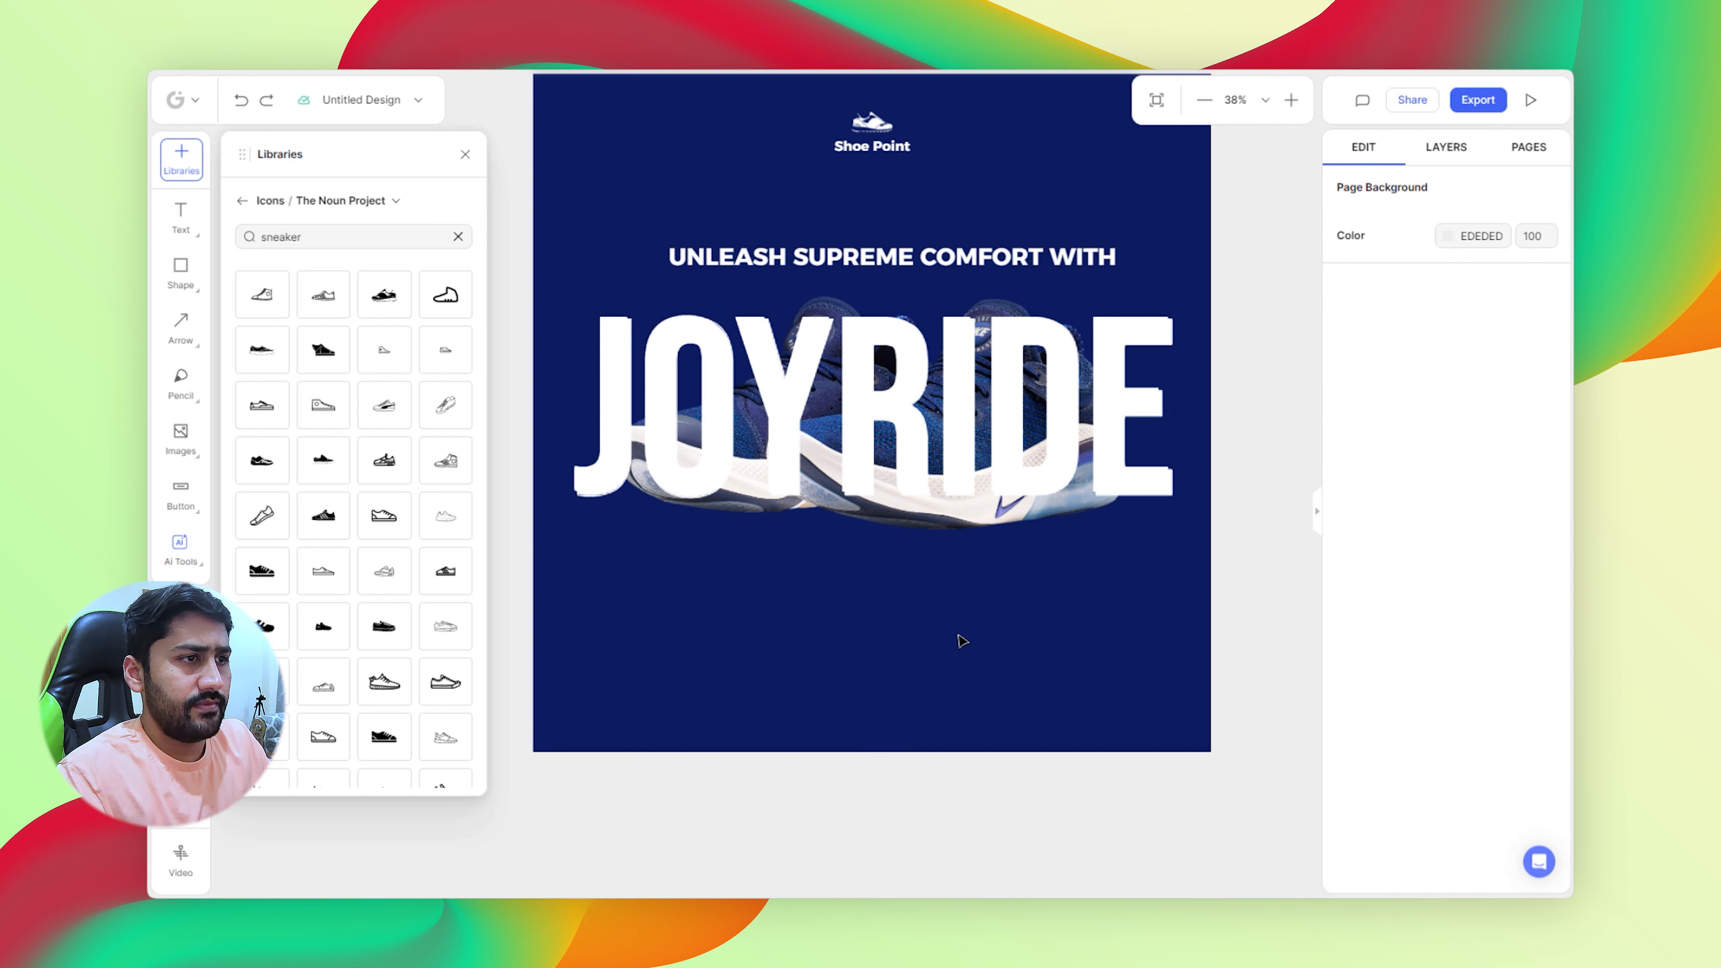
- Move the bordered JOYRIDE copy down off the original and set its fill opacity to 0%
drag(1057, 507, 1005, 606)
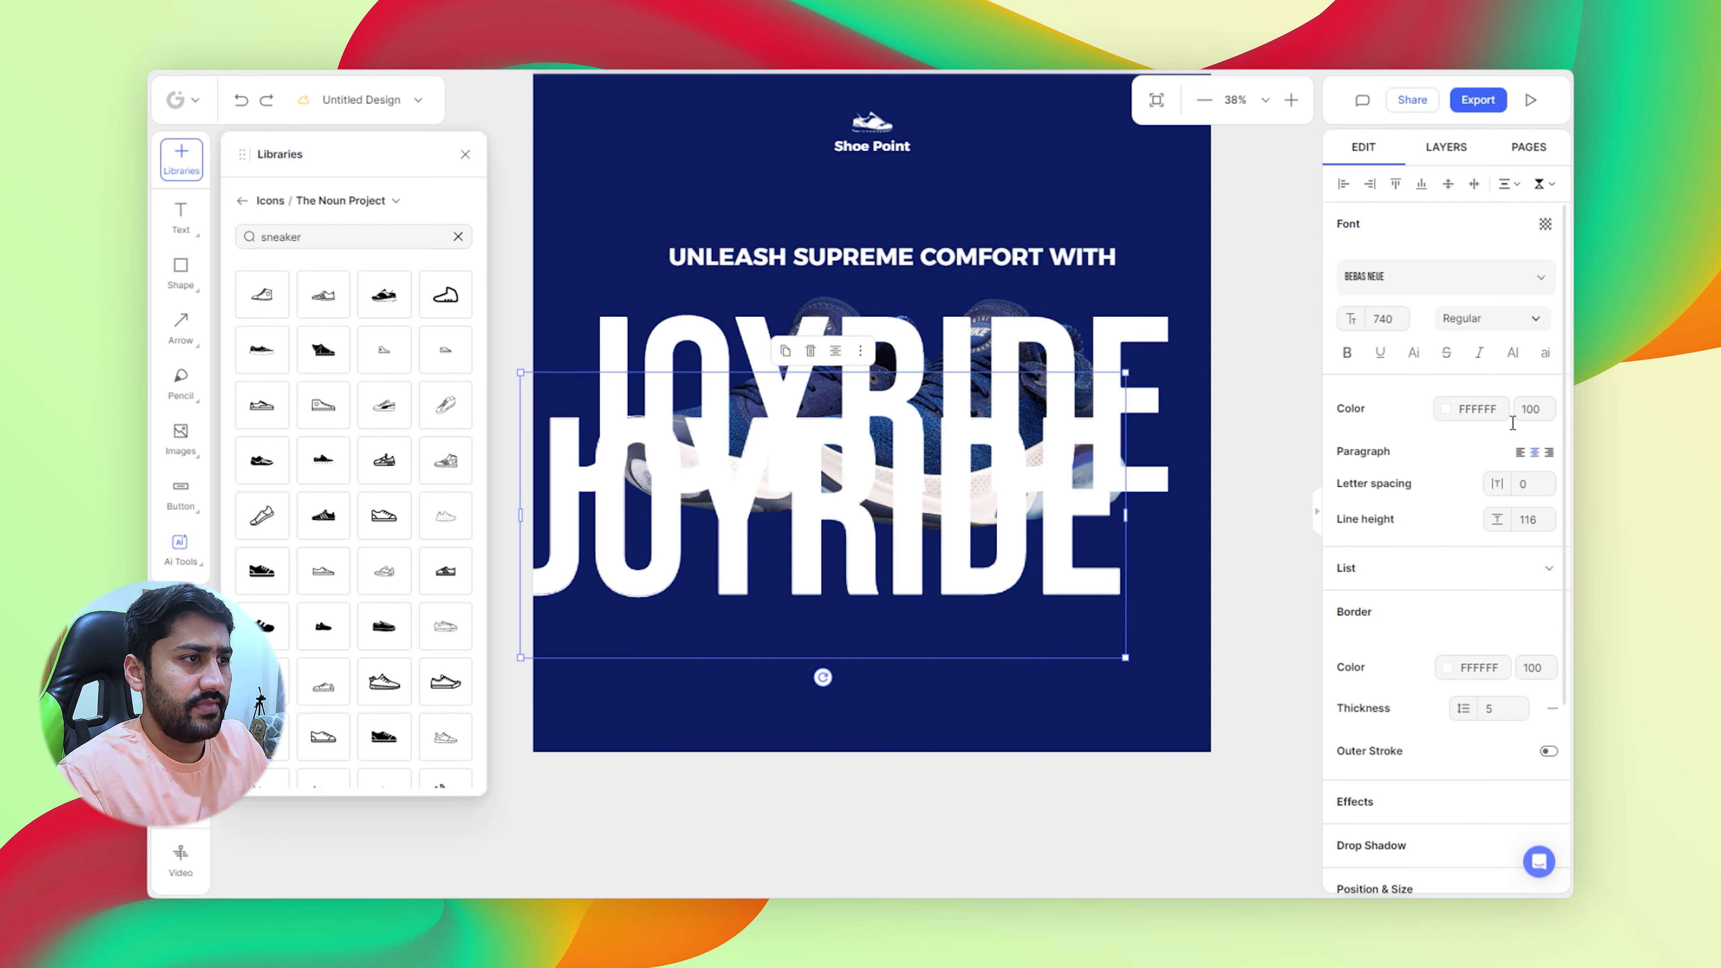
click(1454, 410)
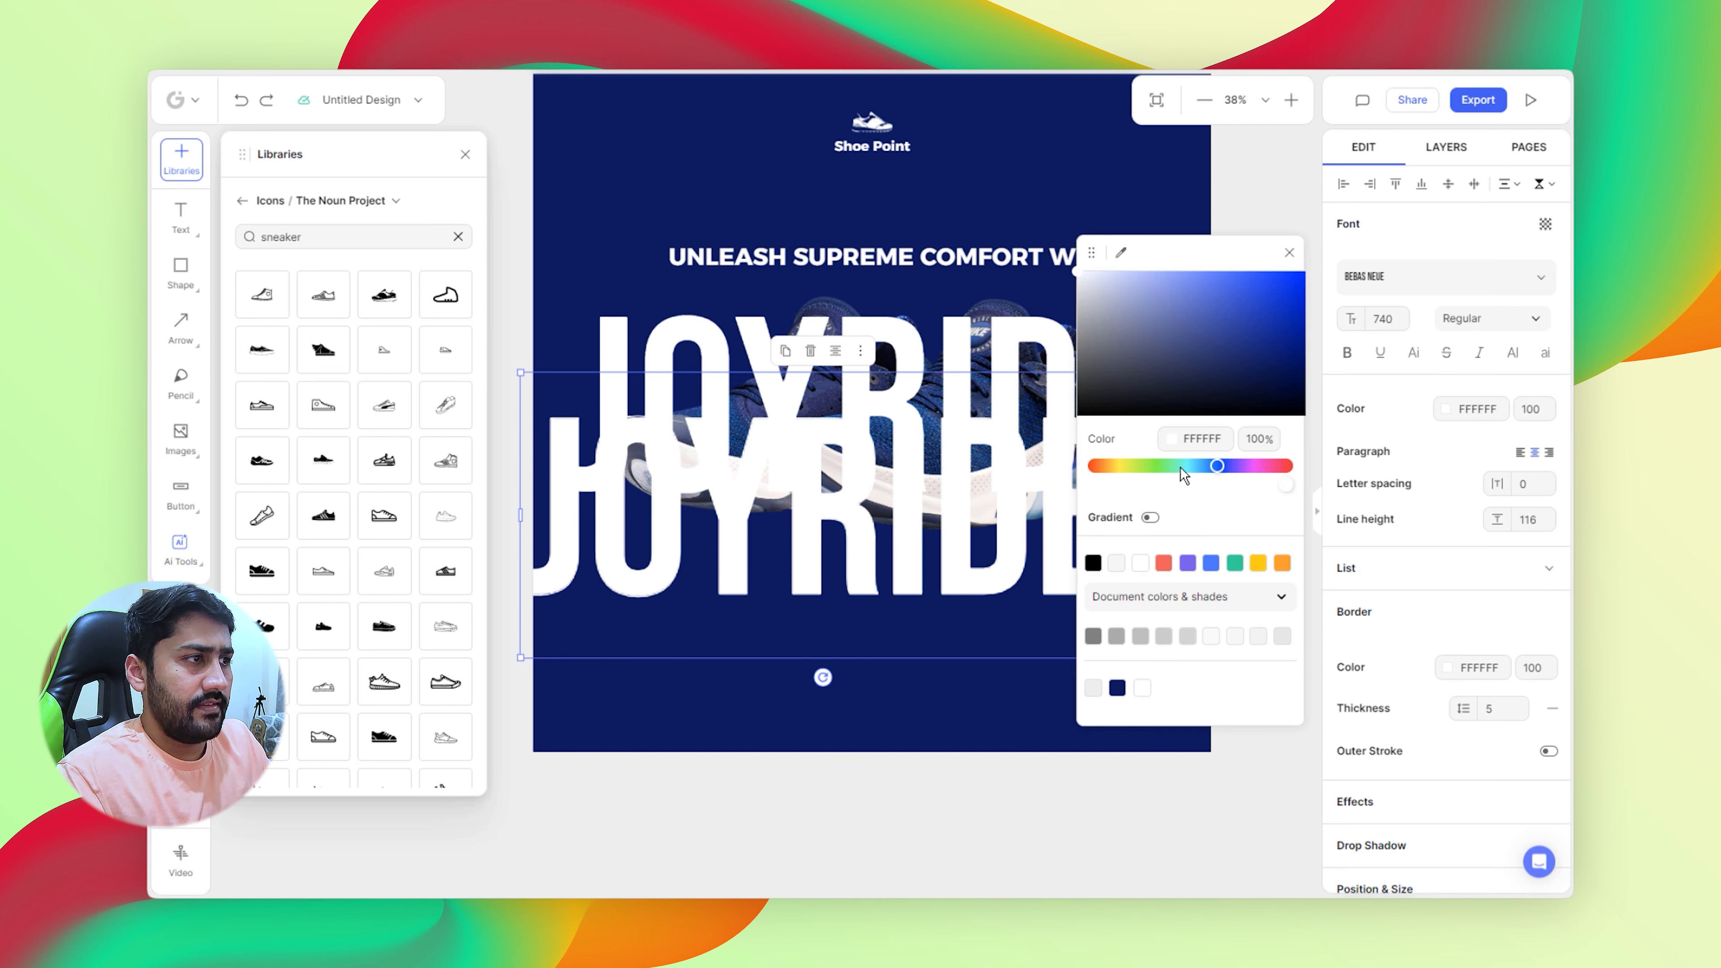
drag(1119, 487, 1092, 489)
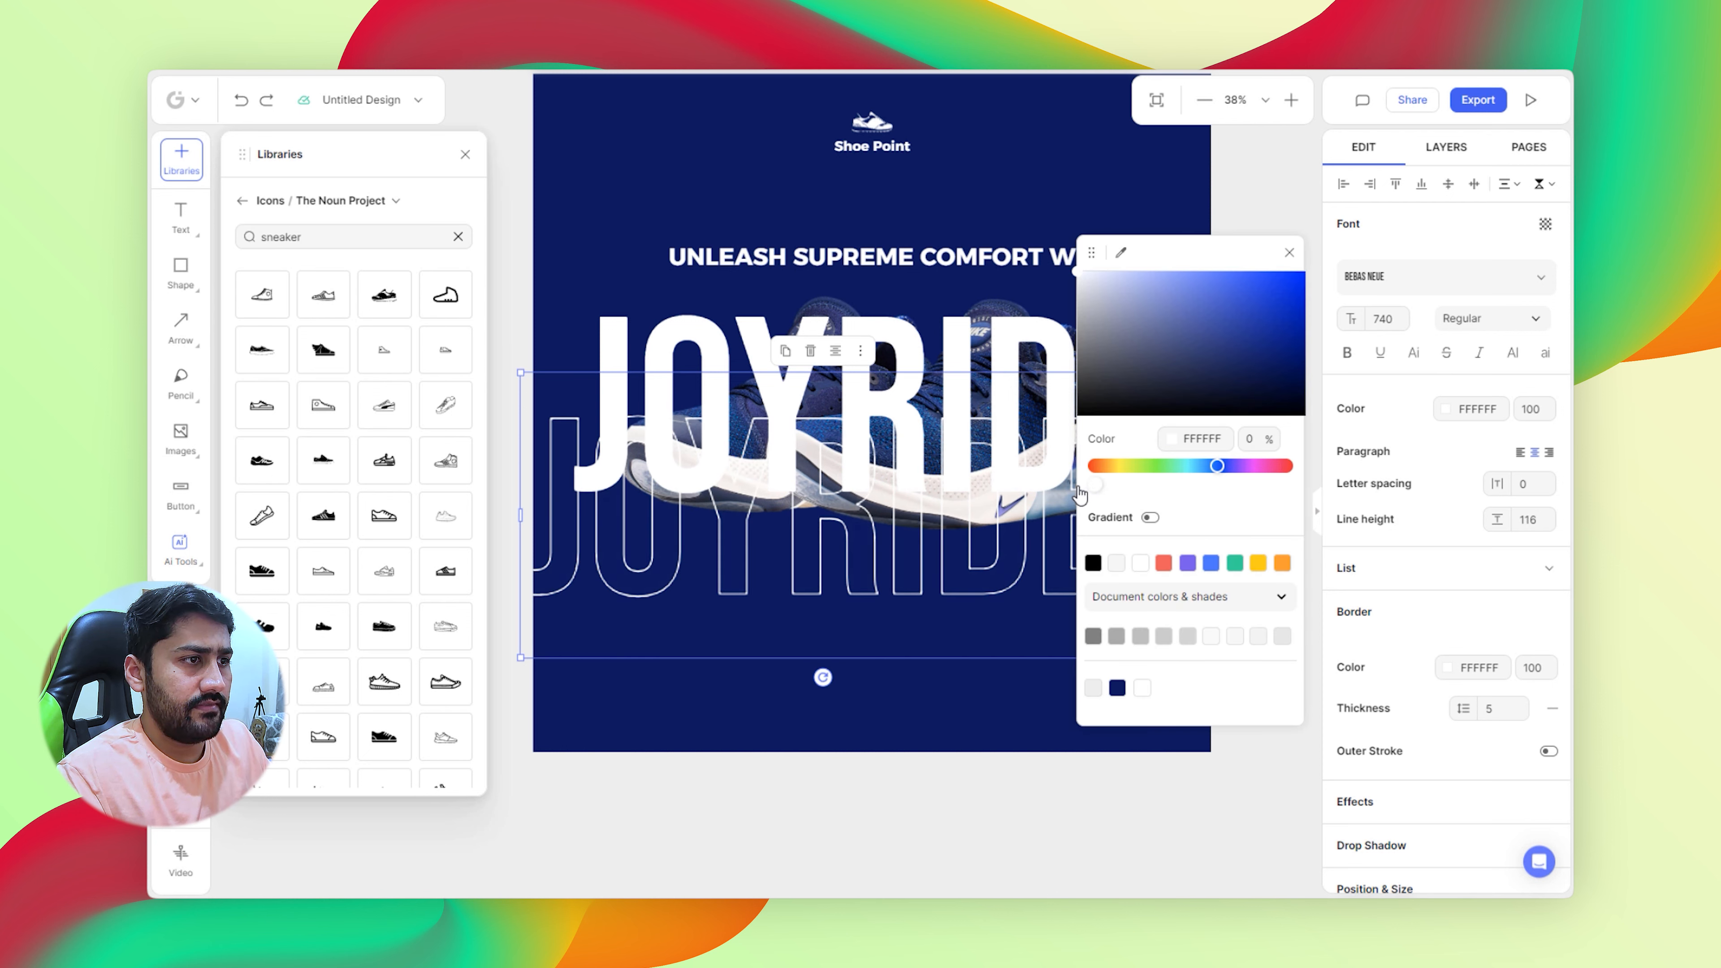
- Move the outlined JOYRIDE copy back so it lies exactly over the solid JOYRIDE text
click(1055, 678)
click(908, 597)
drag(908, 596, 959, 495)
- Hide the outlined joyride layer and move the solid joyride layer beneath the shoe image layer
click(1446, 147)
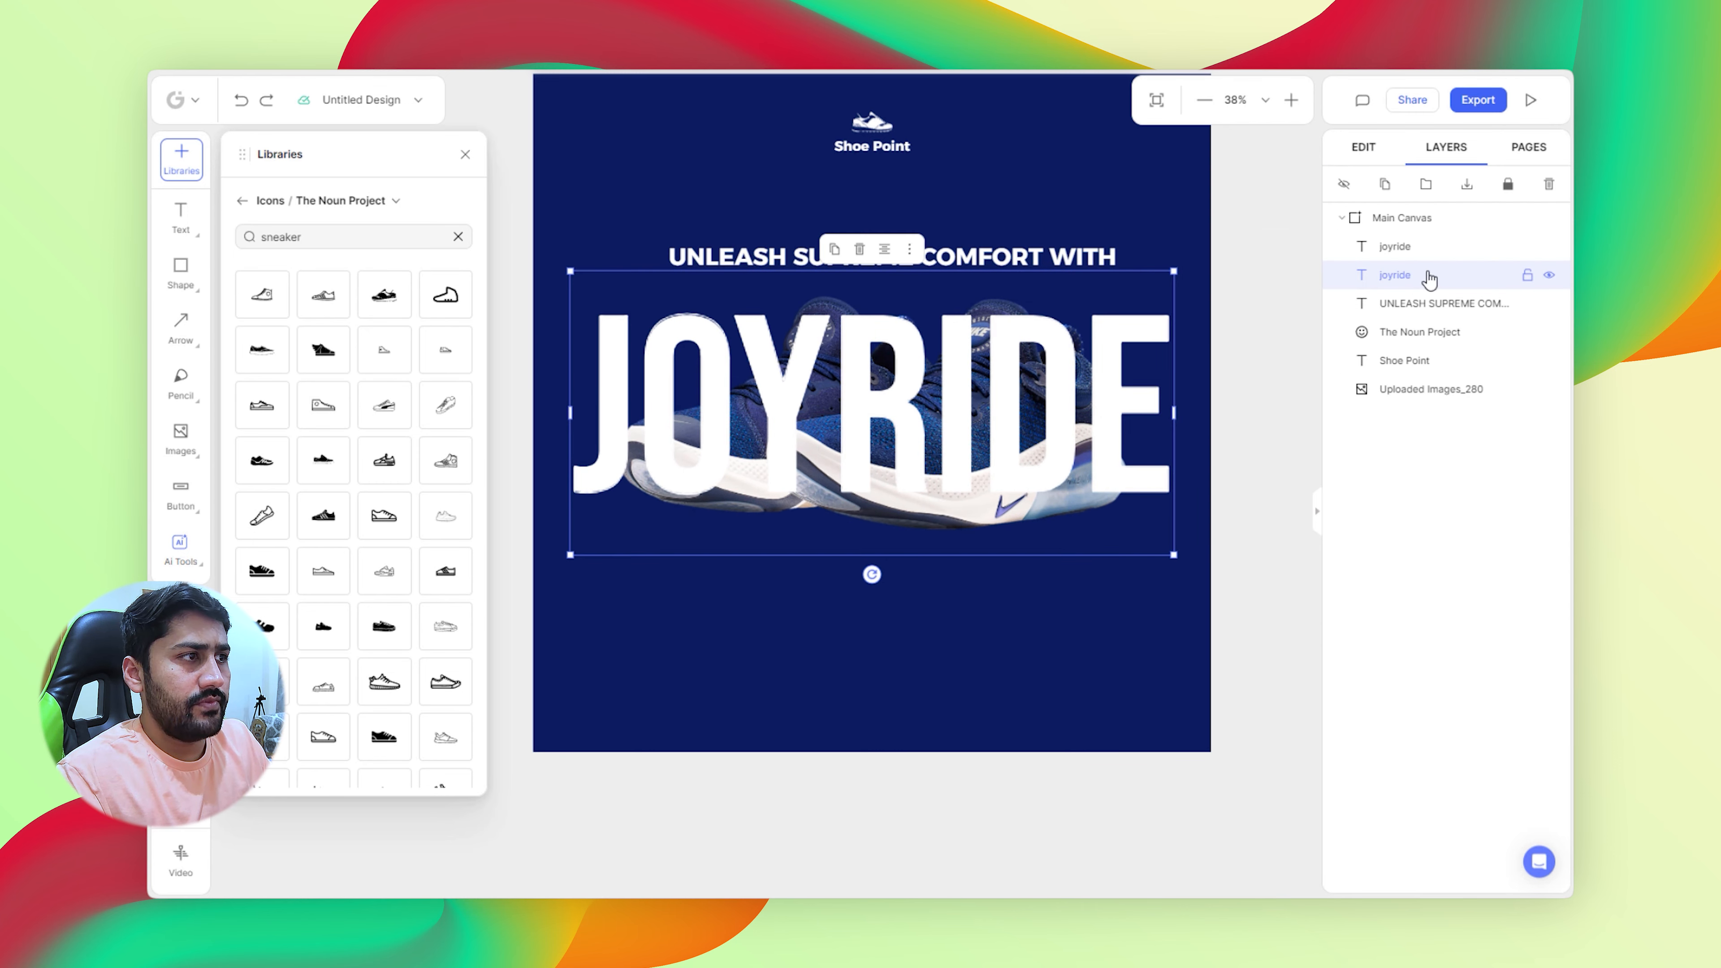
click(1536, 246)
drag(1491, 276, 1429, 400)
click(1069, 491)
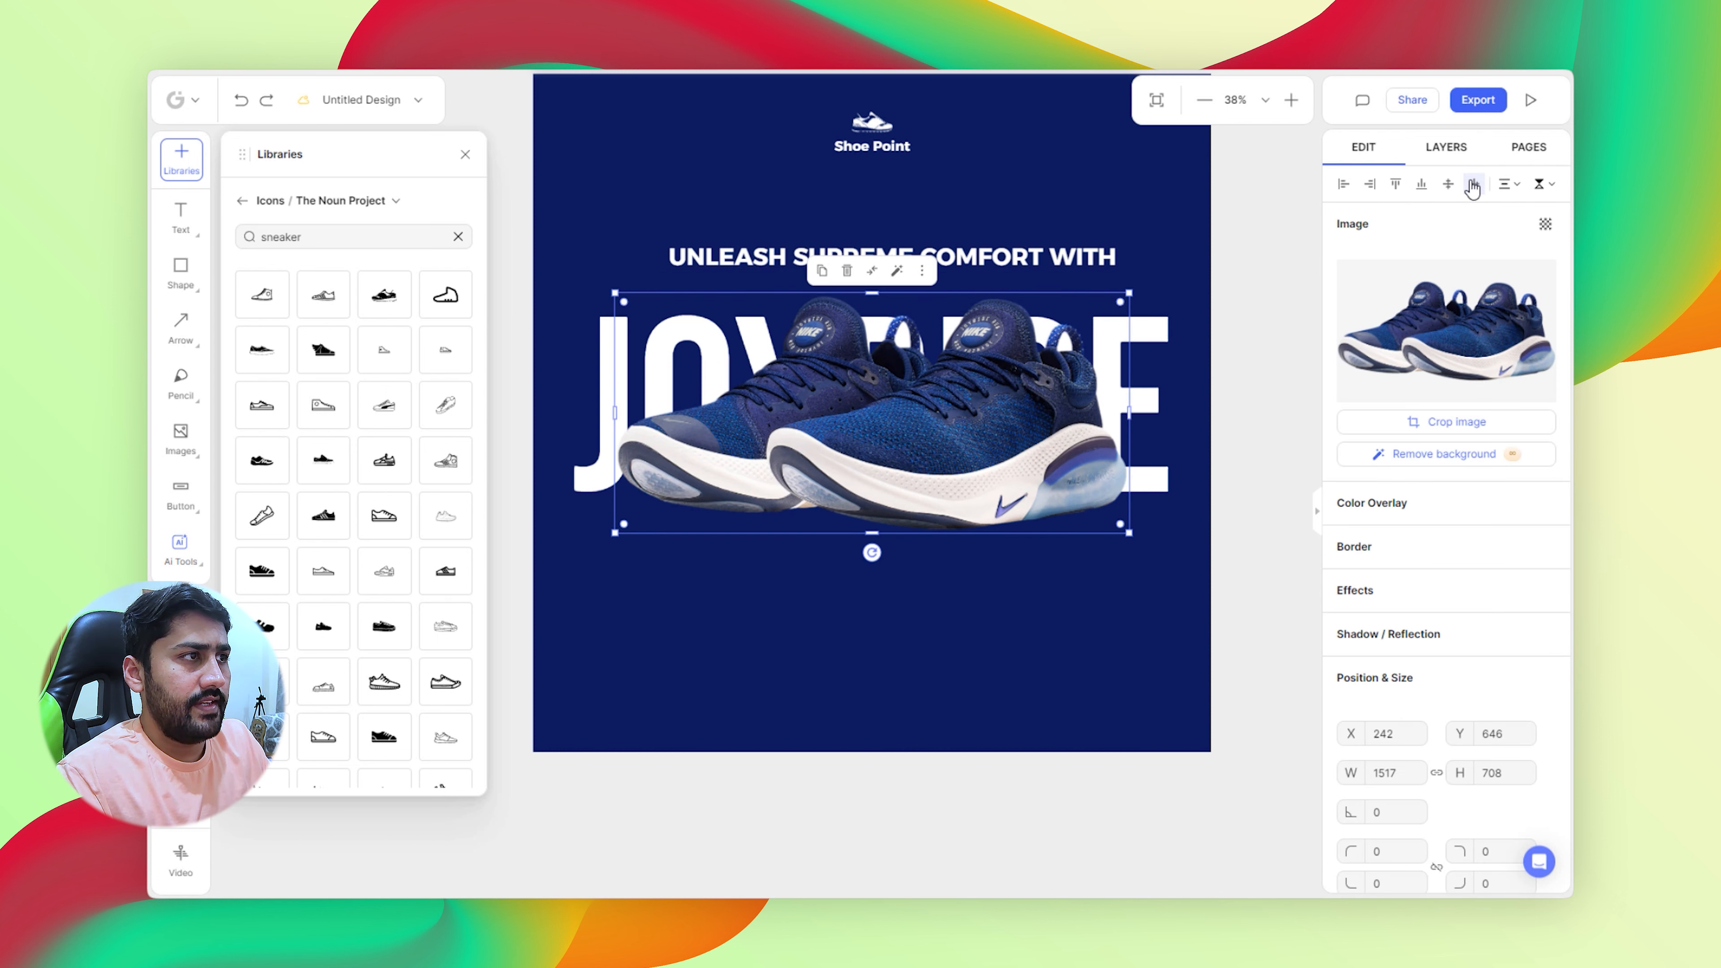
click(1210, 395)
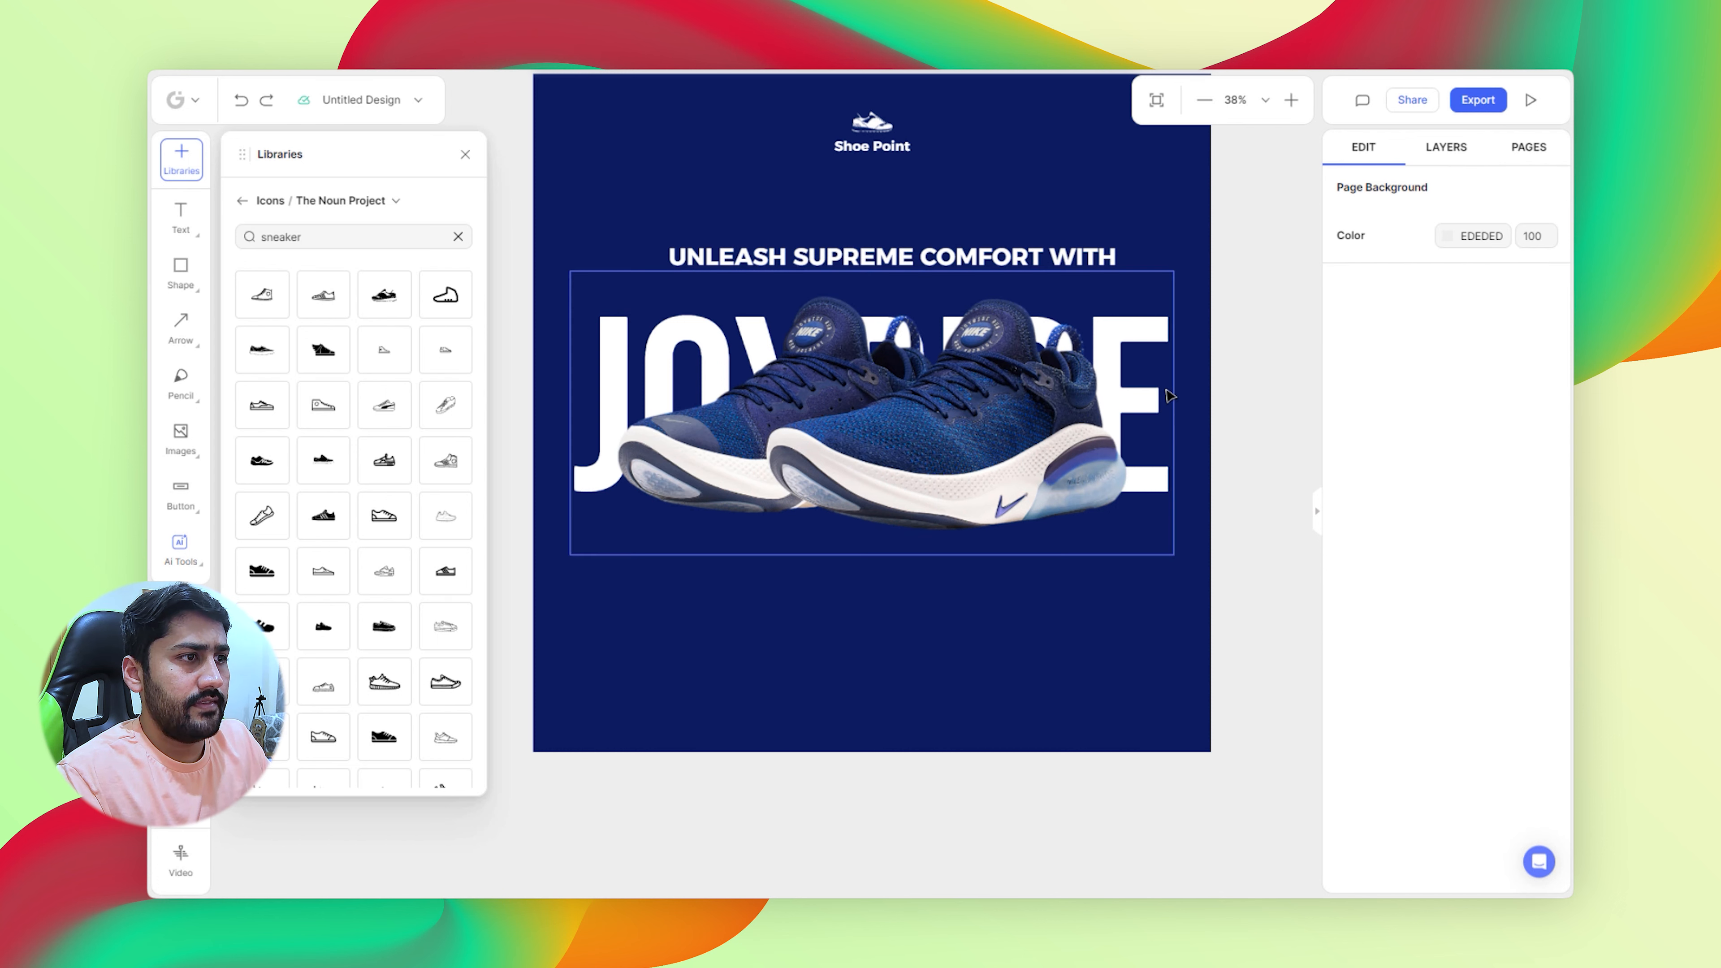
- Move the solid JOYRIDE text down until its box top aligns with the shoe image's top, keeping it horizontally centred
click(1165, 393)
drag(1165, 393, 1167, 416)
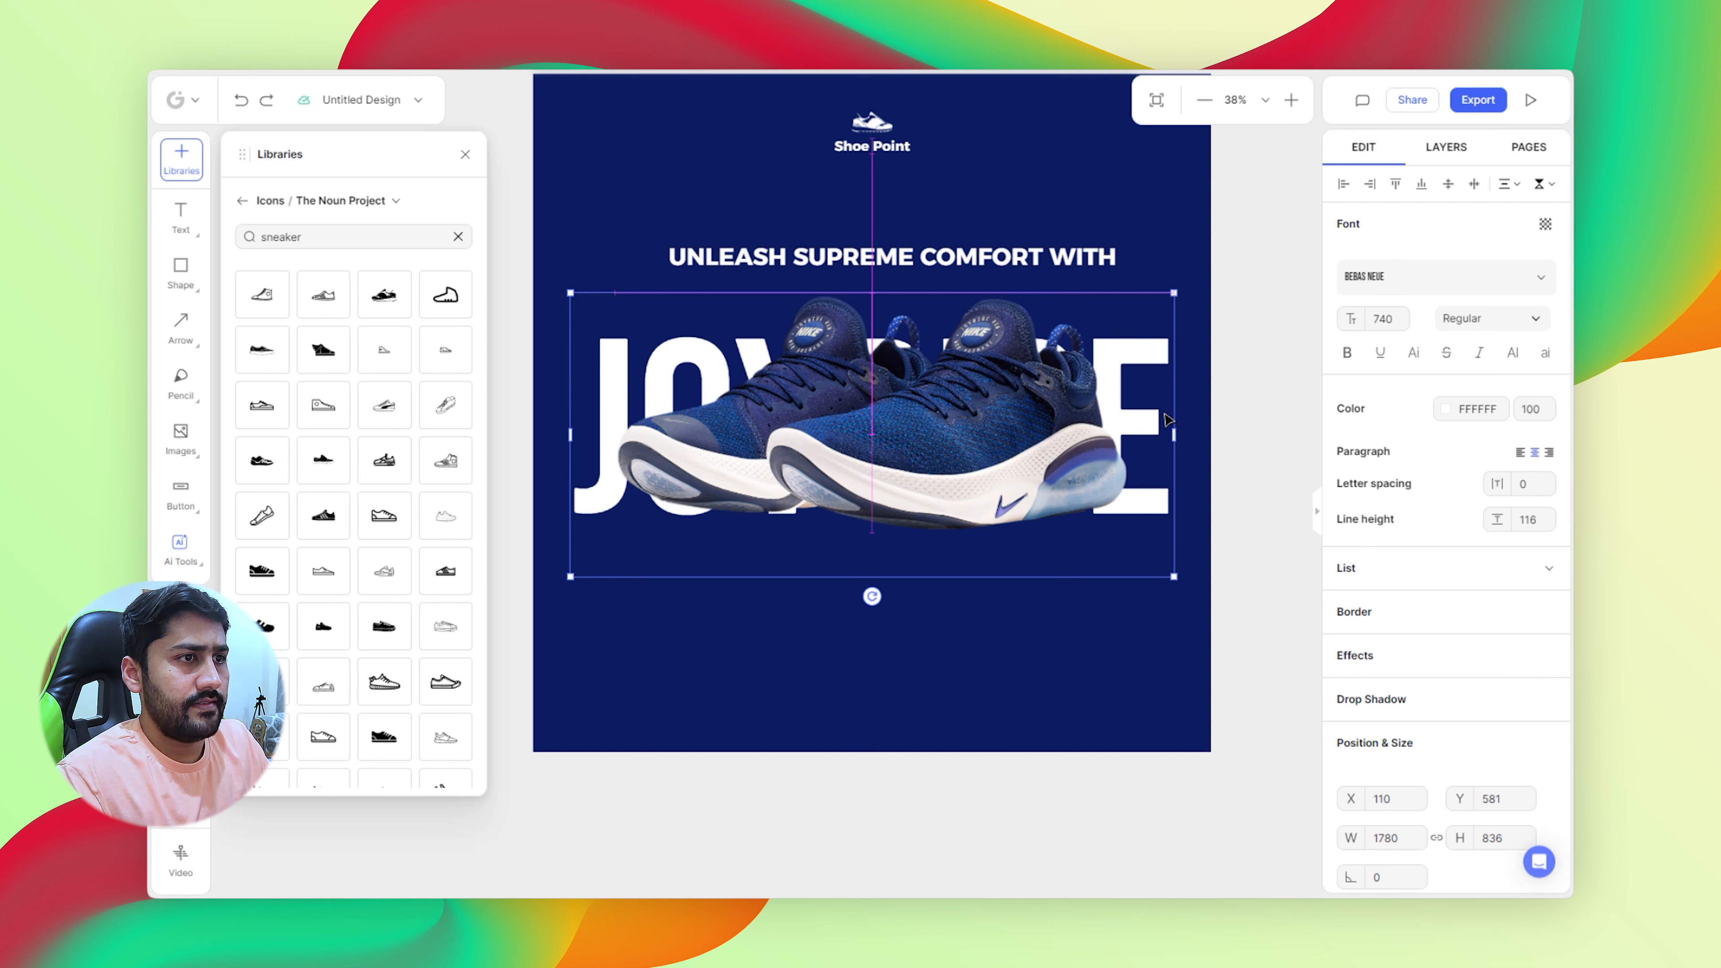
click(1254, 349)
- Show the outlined joyride layer again and move it down to line up with the solid JOYRIDE text
click(1446, 146)
click(1550, 247)
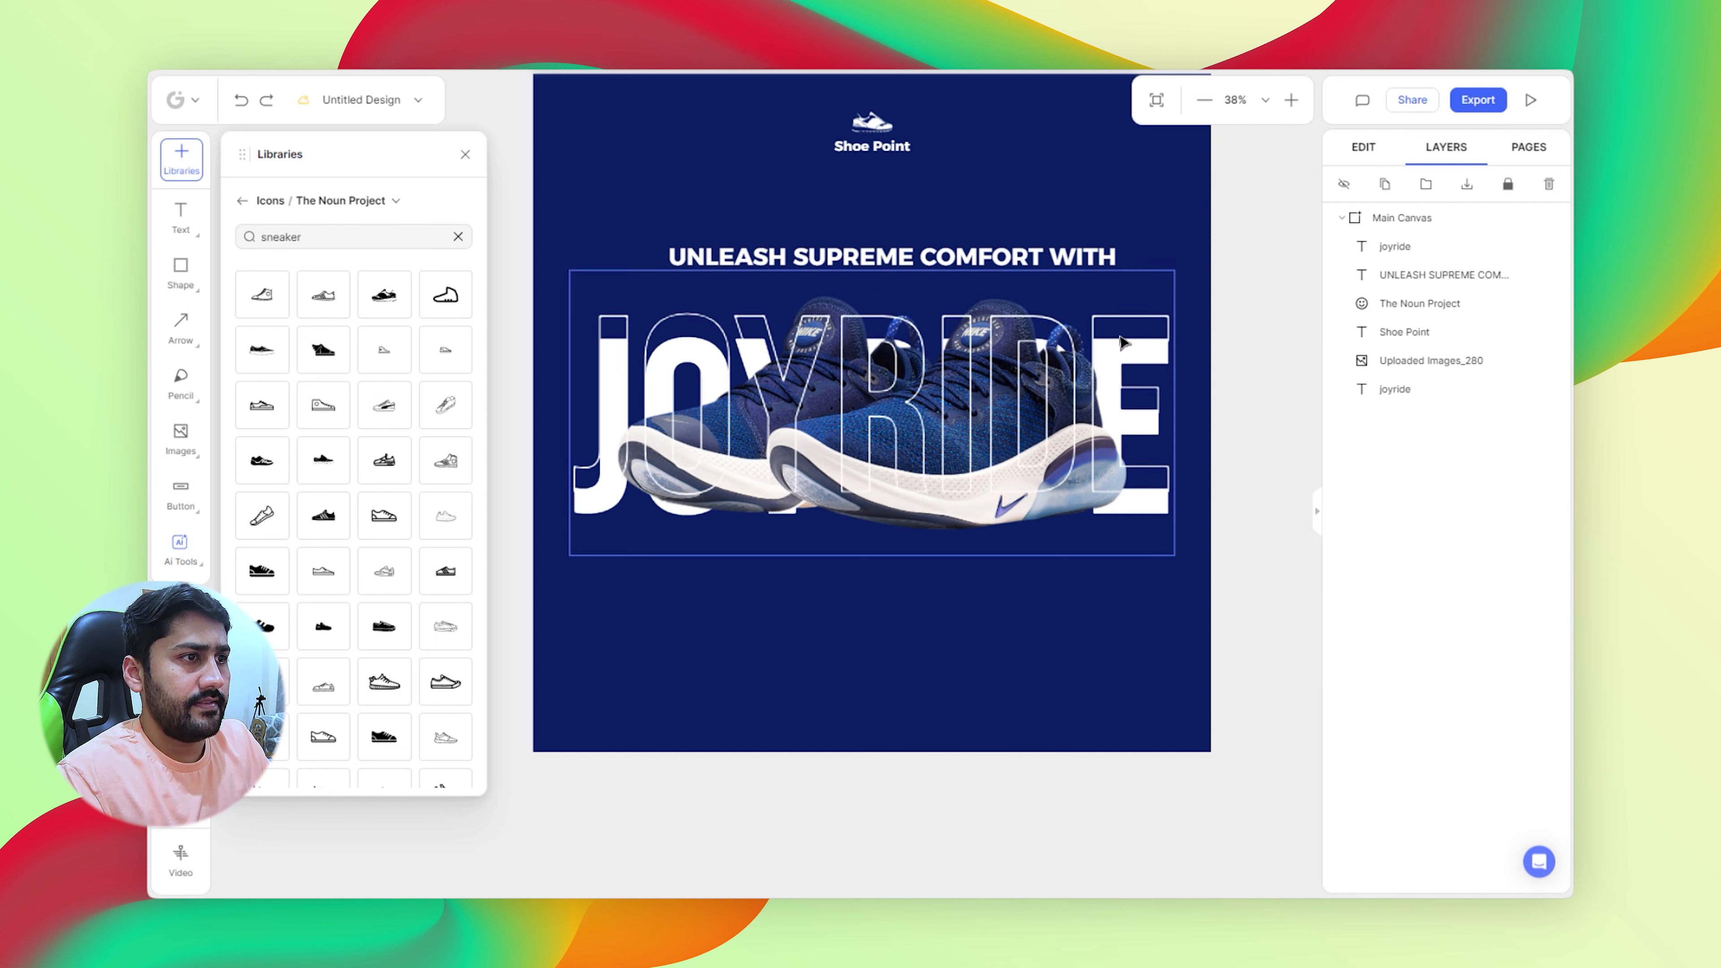
click(1105, 349)
drag(1105, 362, 1106, 368)
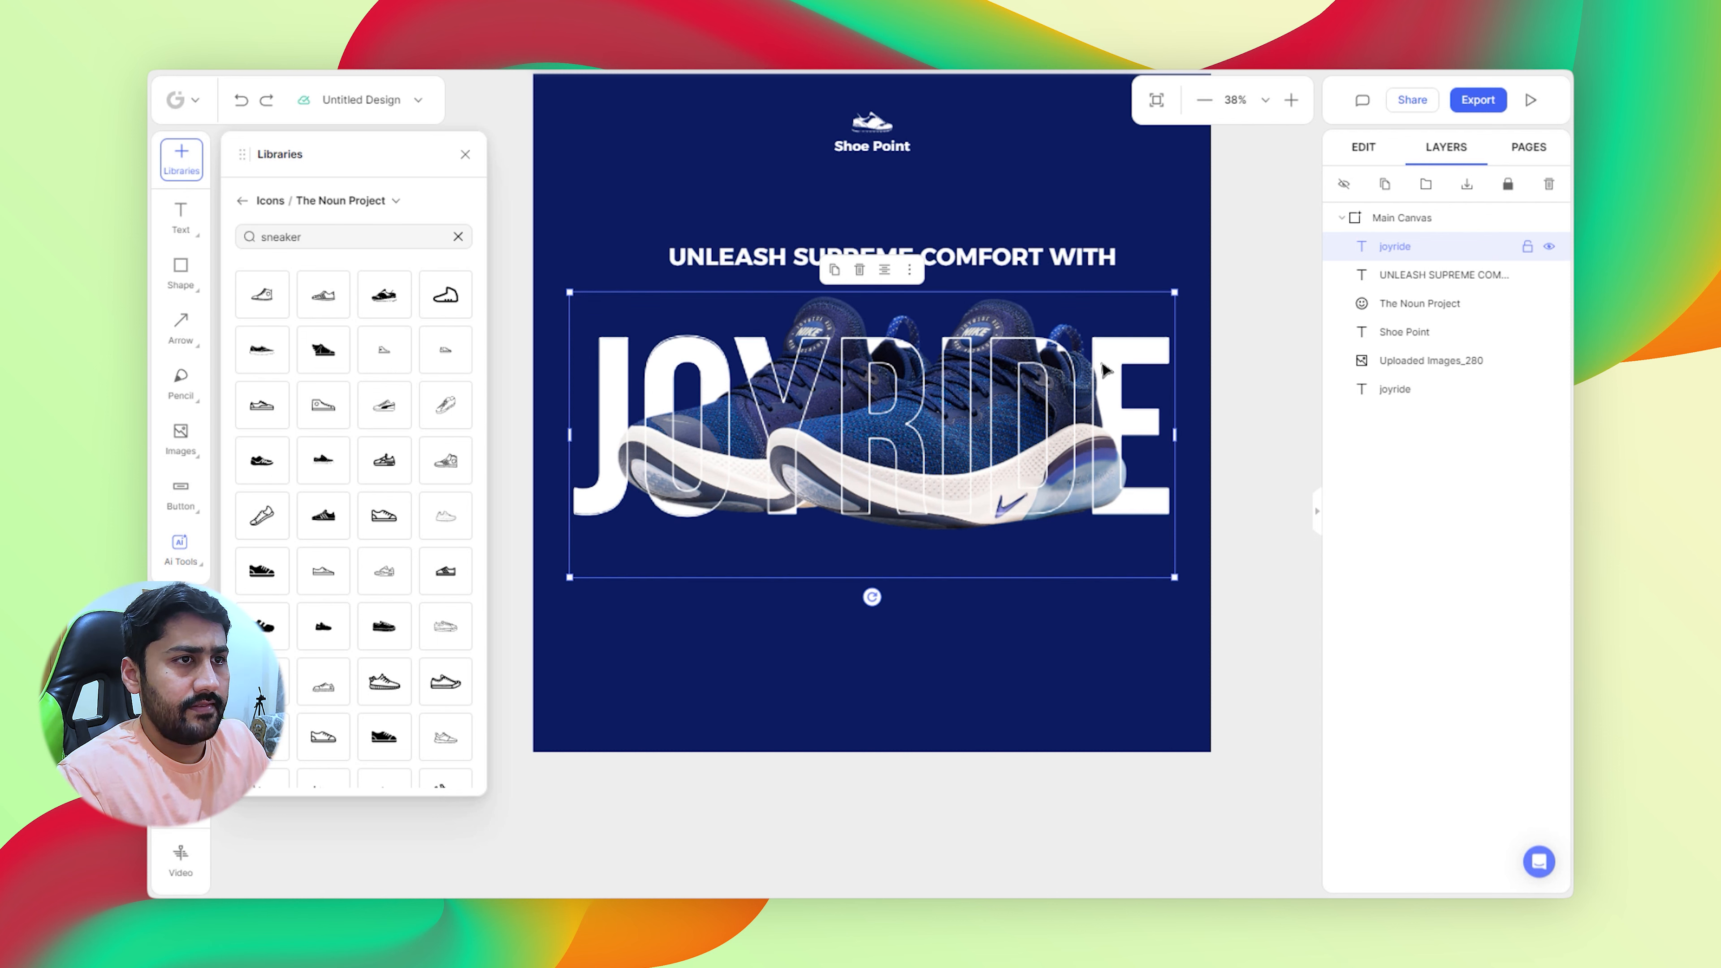
click(1142, 194)
- Draw a rectangle about 1636 × 353 below the shoes, near the canvas's lower edge
click(1206, 101)
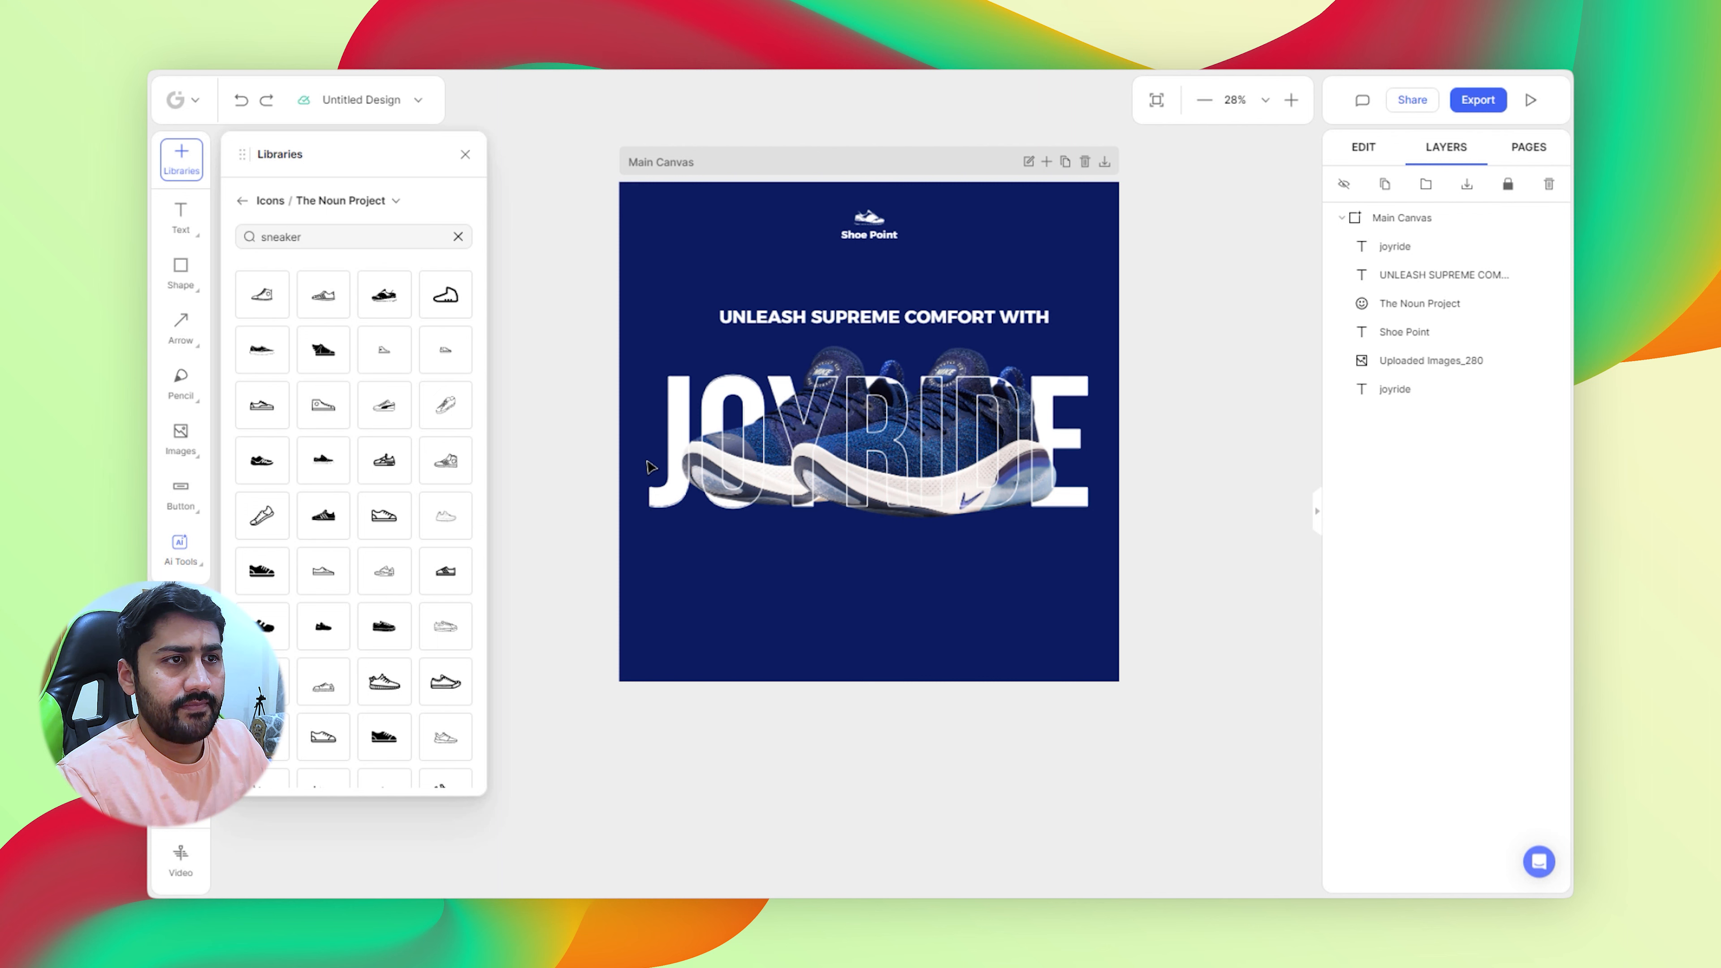
mouse_move(180, 271)
click(257, 276)
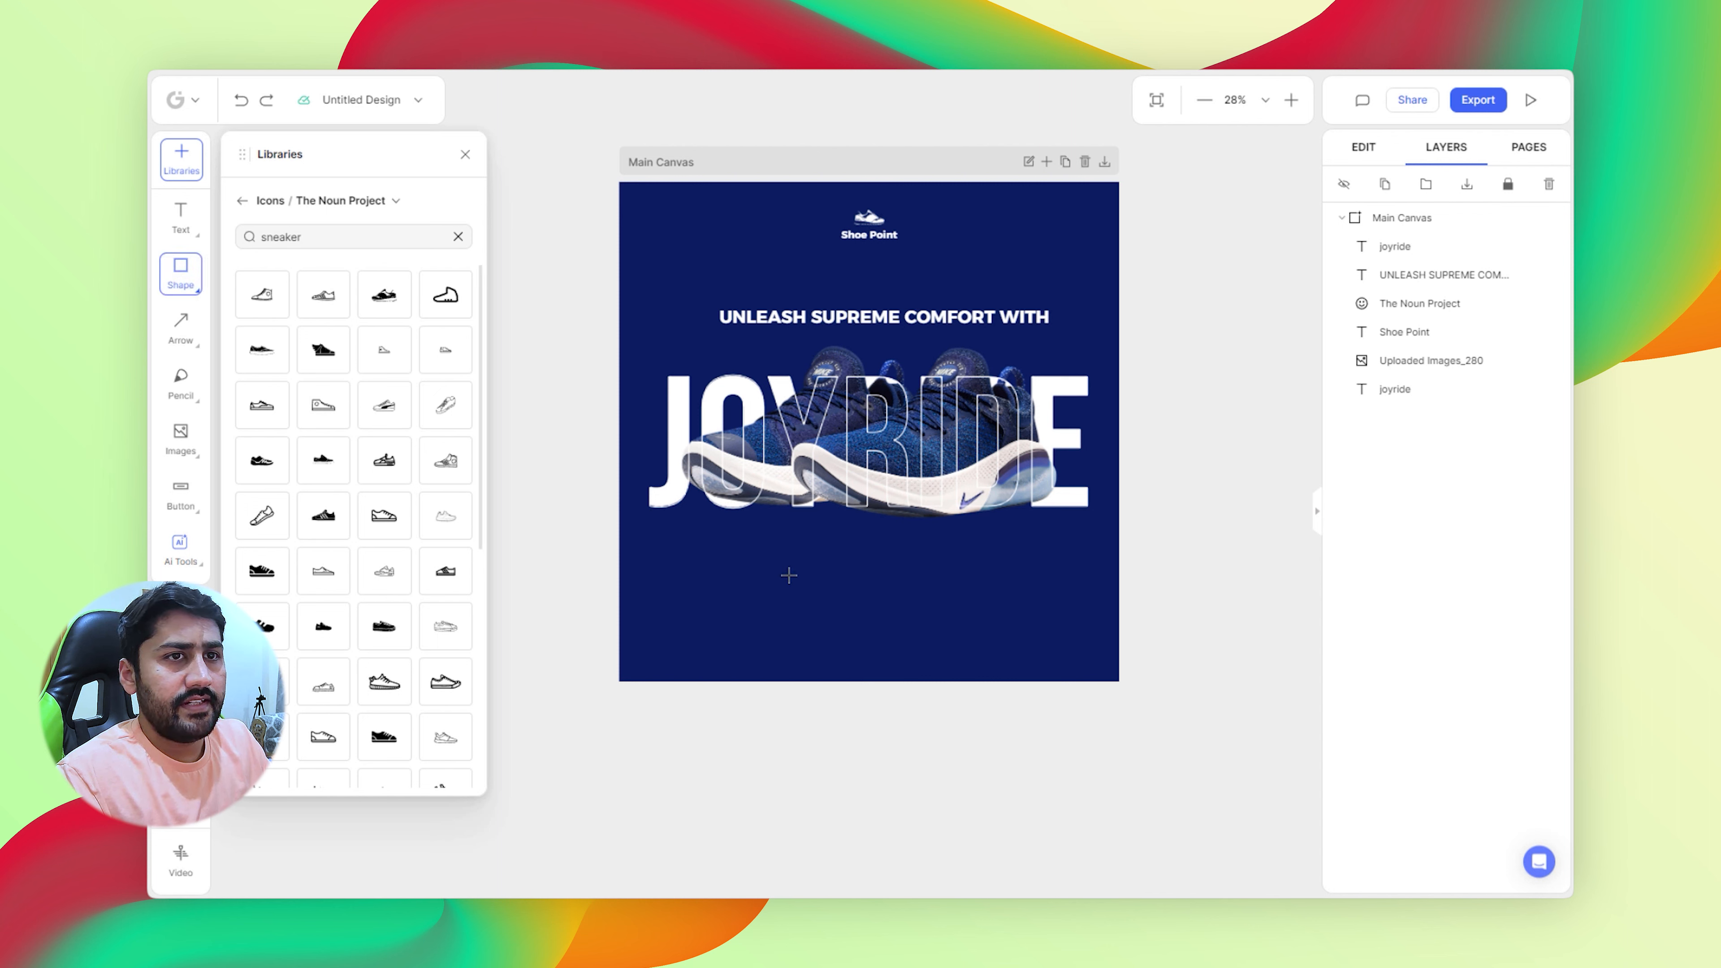
drag(670, 567, 1070, 644)
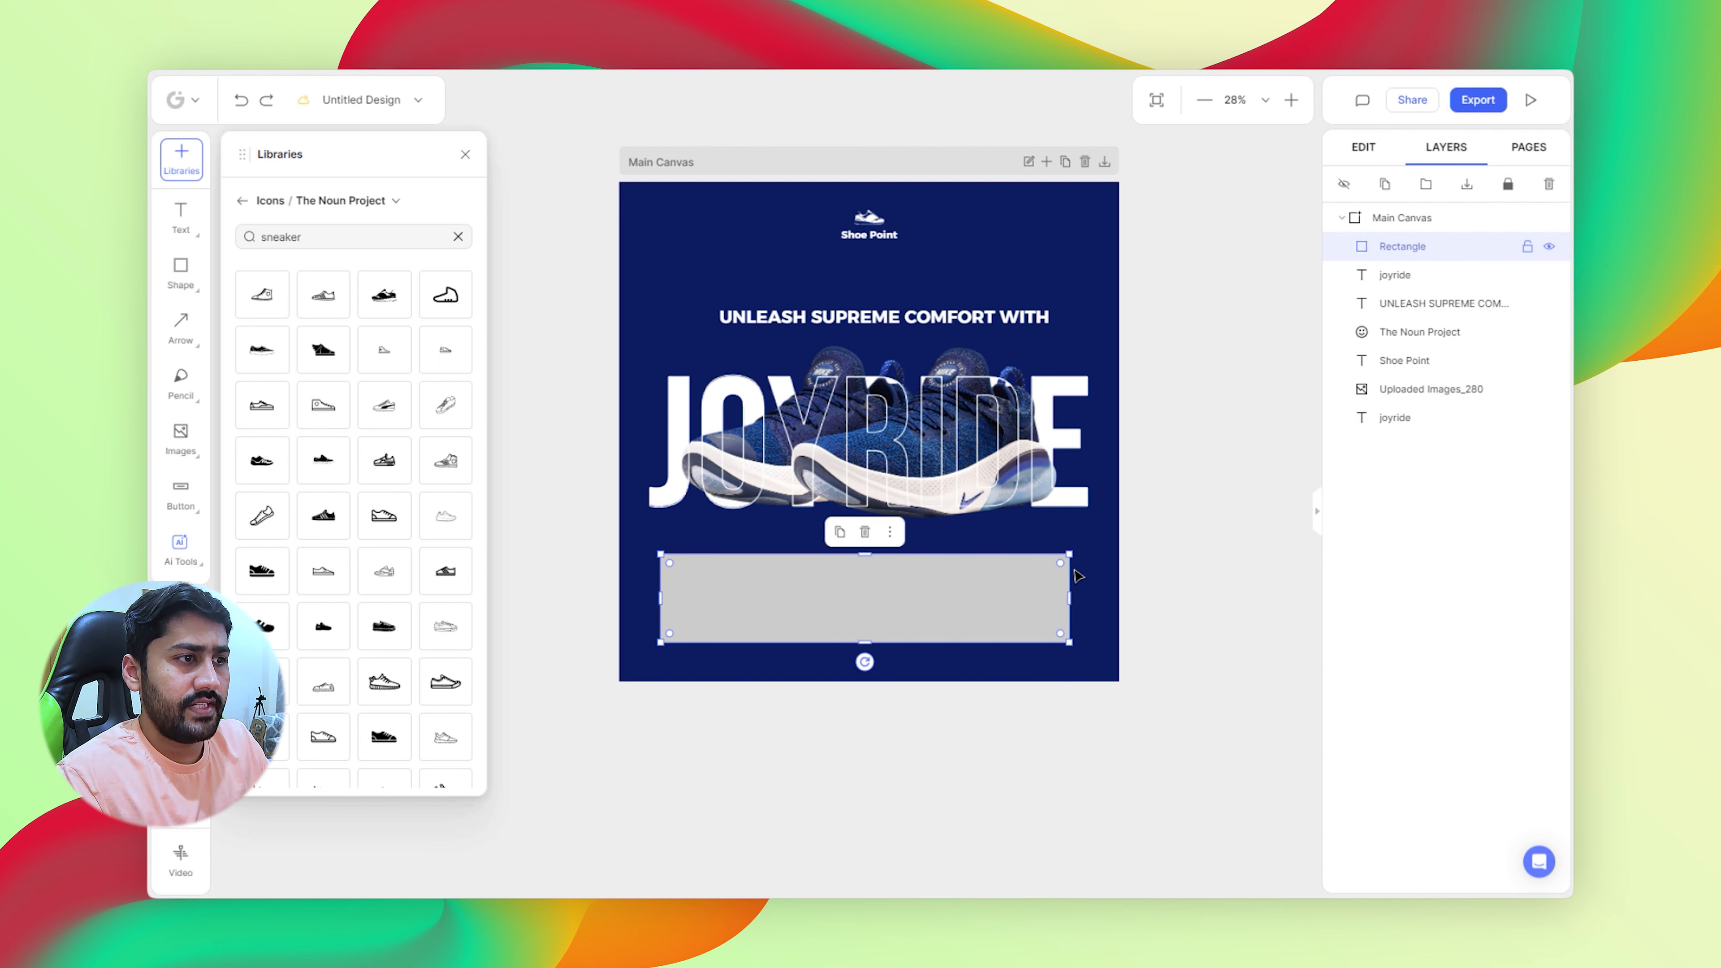
- Round all four corners of the rectangle into a pill shape with a corner radius of 238
drag(1061, 568, 974, 595)
click(1126, 585)
click(1001, 599)
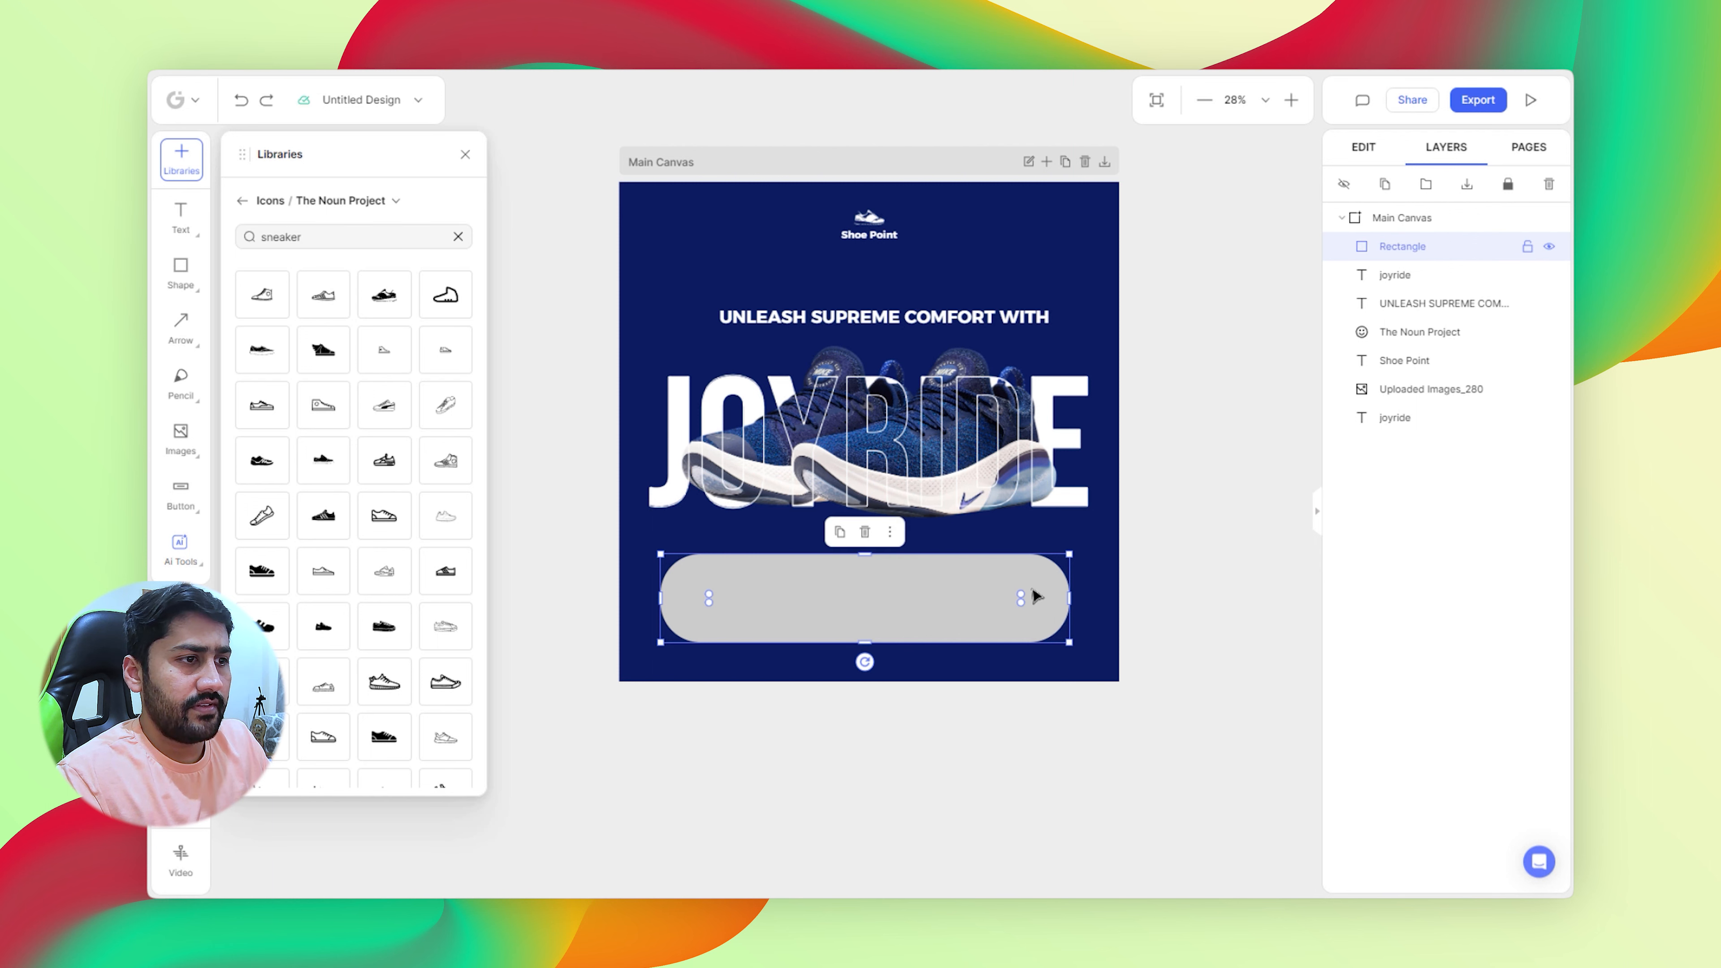
click(1368, 153)
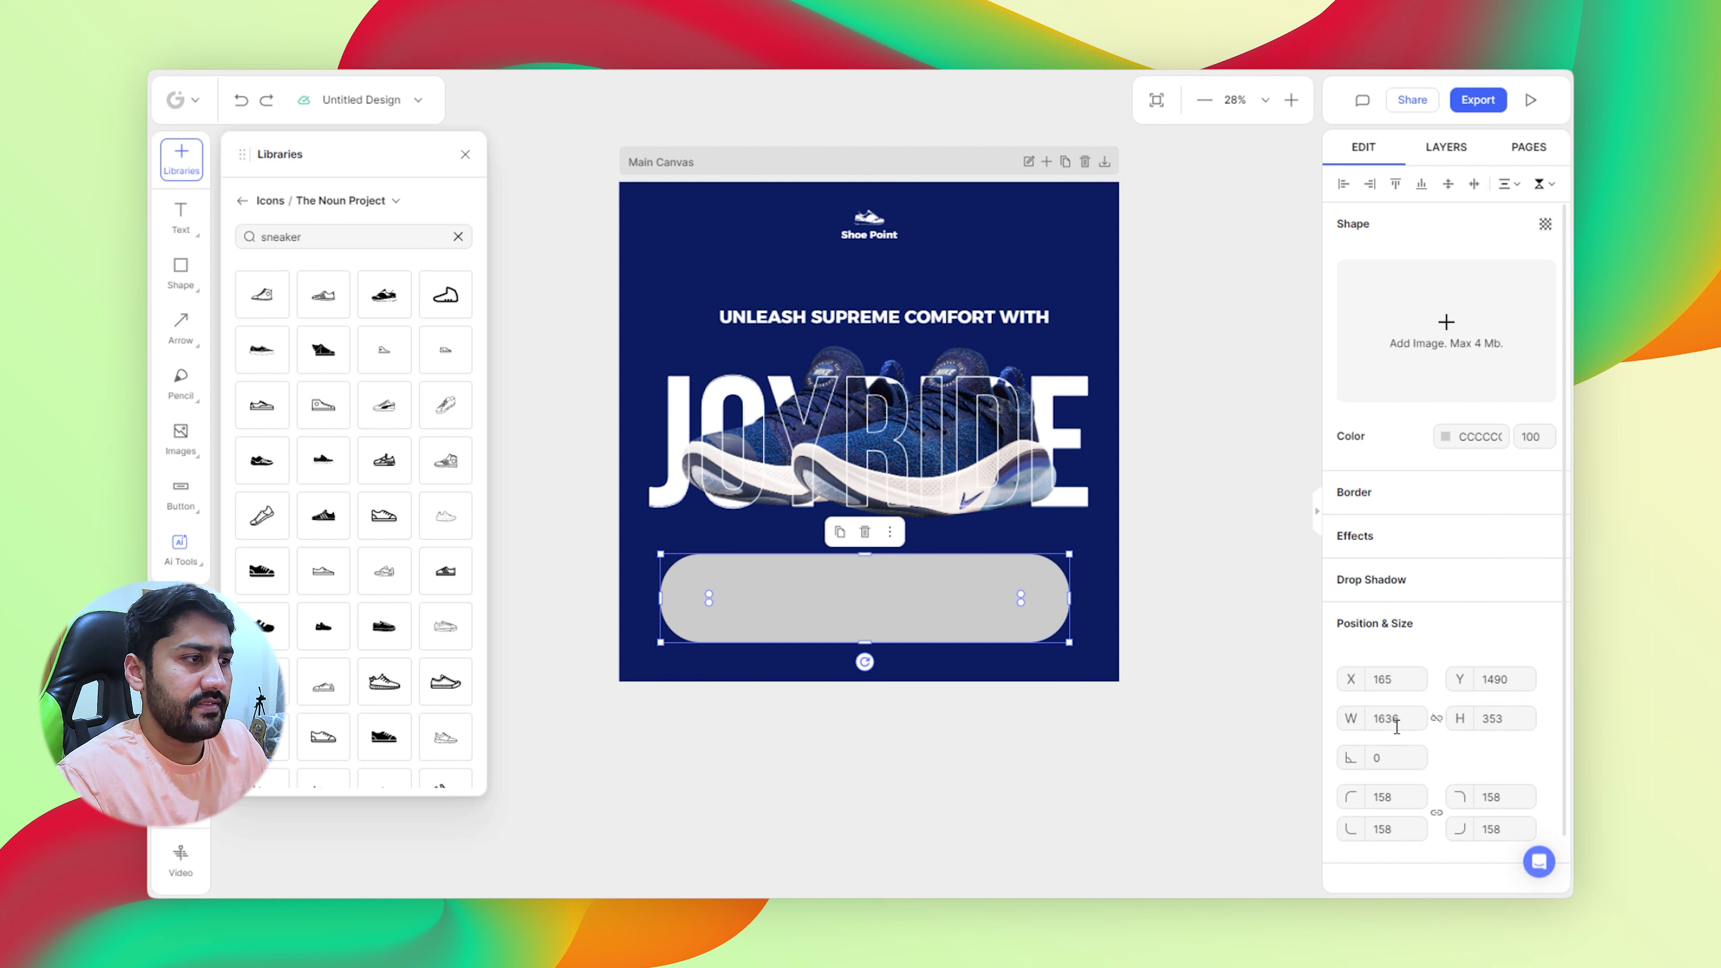
drag(1350, 836, 1393, 838)
click(1077, 599)
click(1064, 600)
- Fill the rounded panel below the shoes with white, FFFFFF
click(1446, 436)
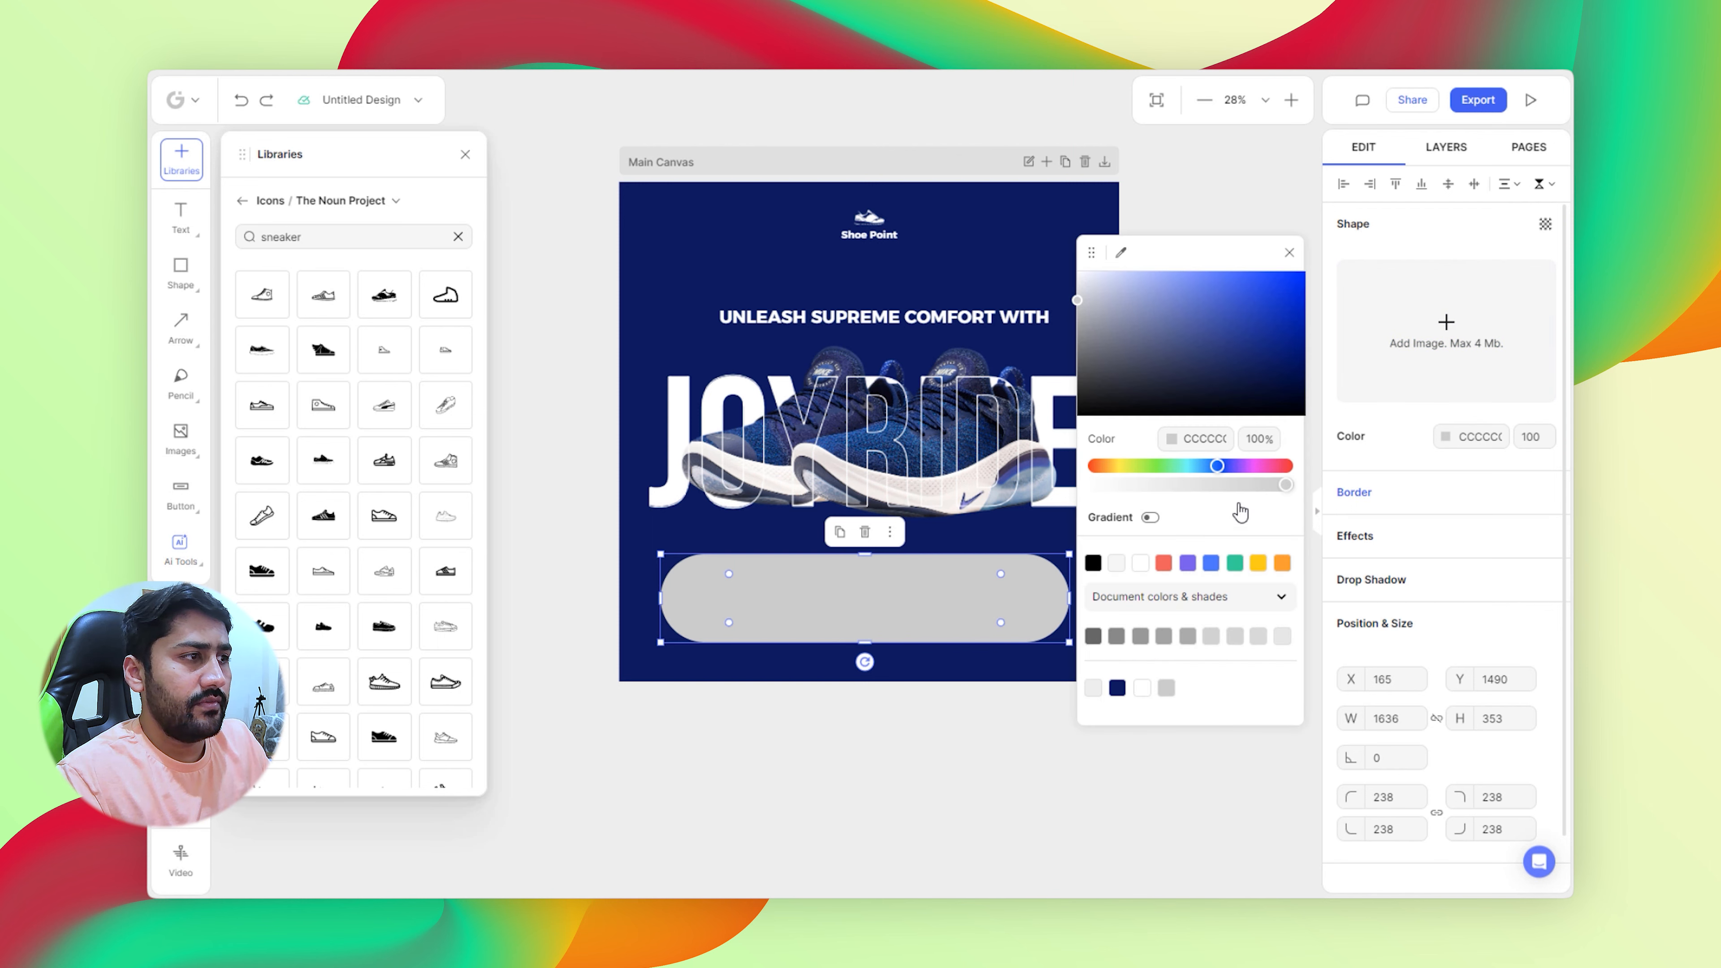
click(1145, 567)
click(1193, 210)
click(901, 587)
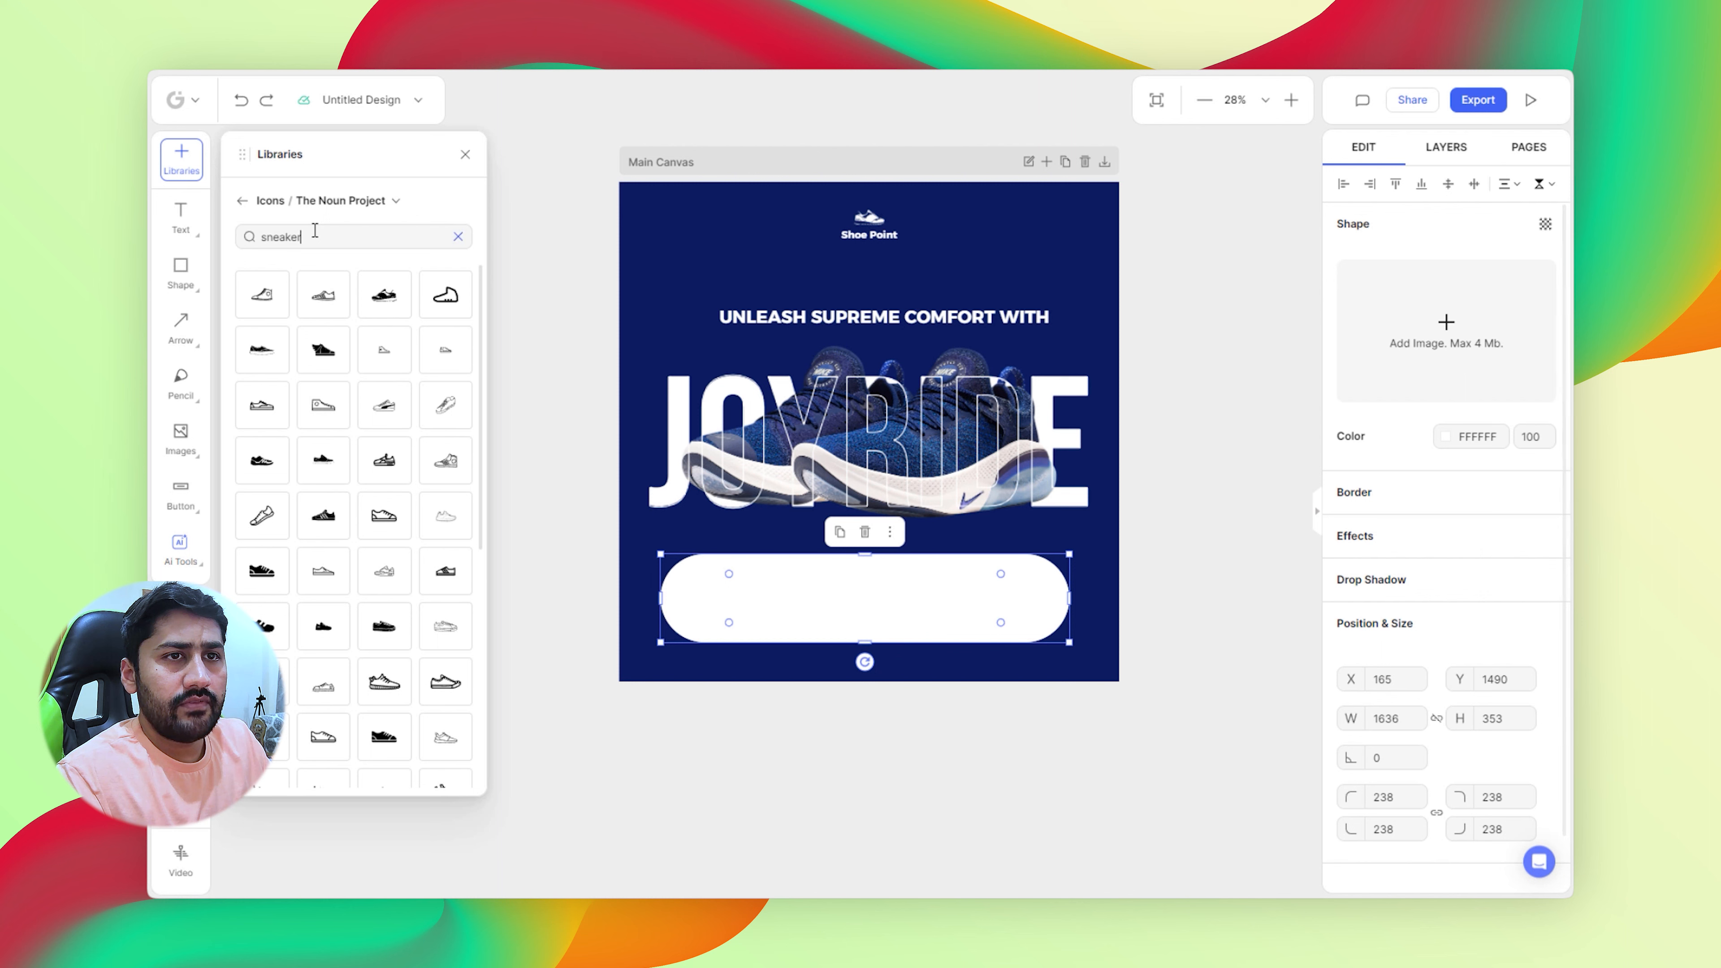
- Search The Noun Project icons for "support" and add the life-ring icon to the canvas
double_click(315, 230)
text(supp)
key(Return)
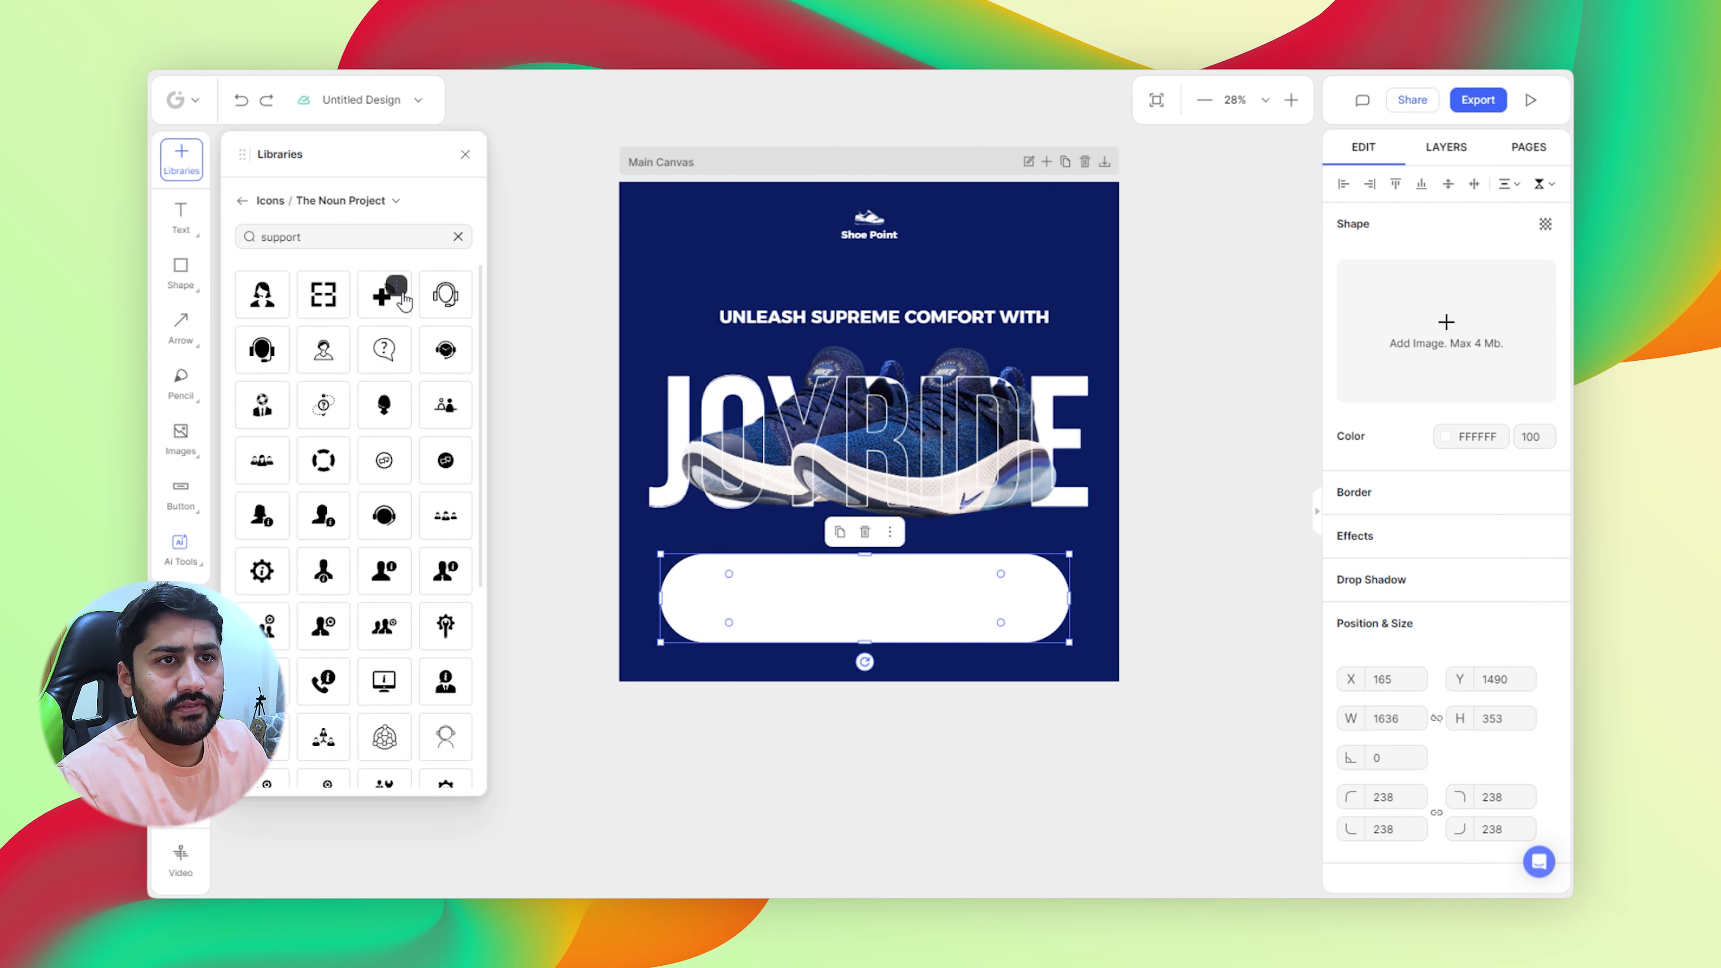
scroll(396, 295, down, 1)
click(323, 371)
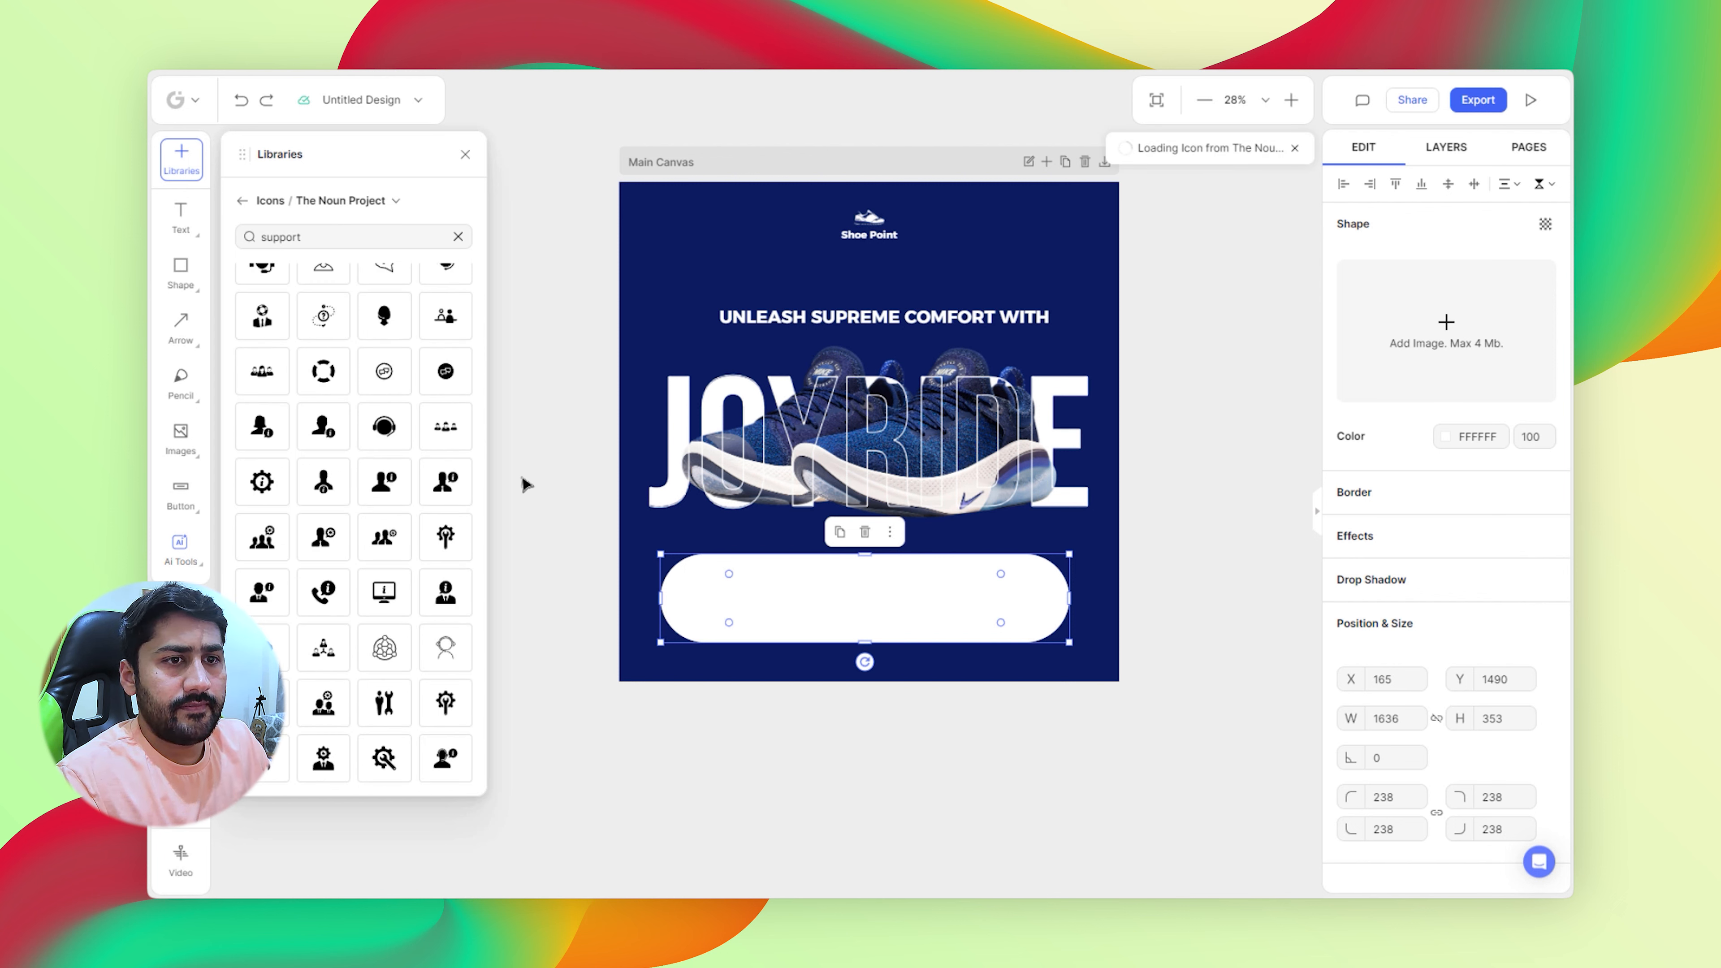
- Give the life-ring icon a circular shape container coloured 0C195B to match the canvas background
click(1402, 472)
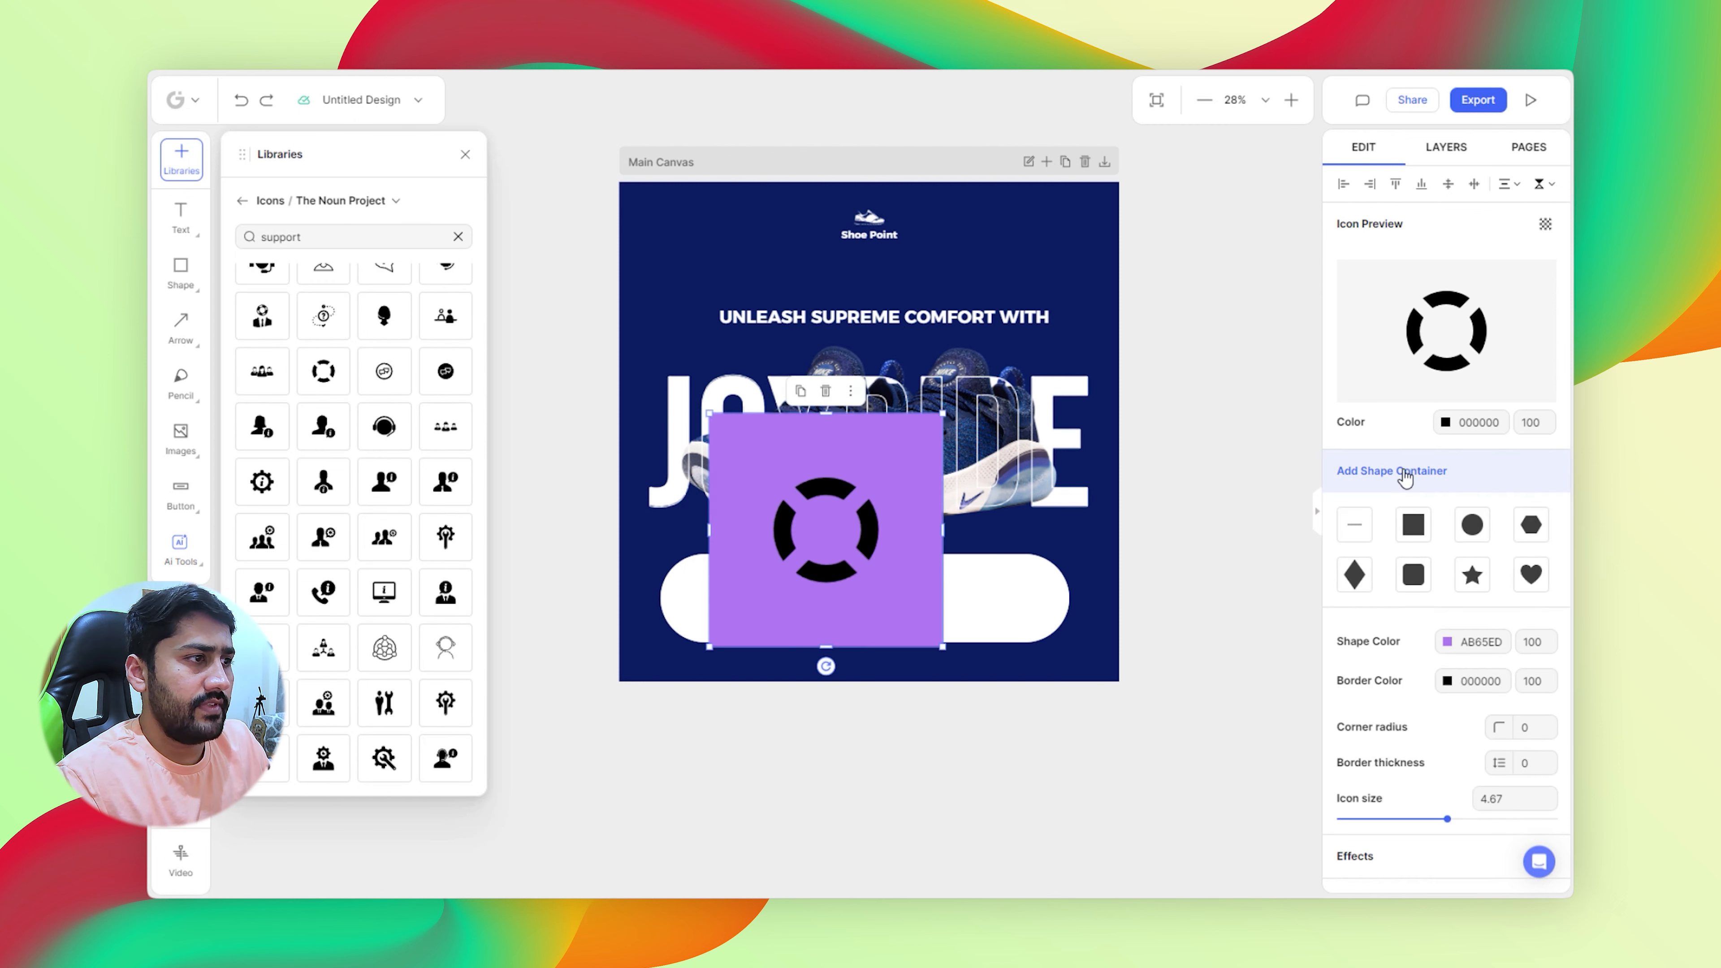
click(1472, 524)
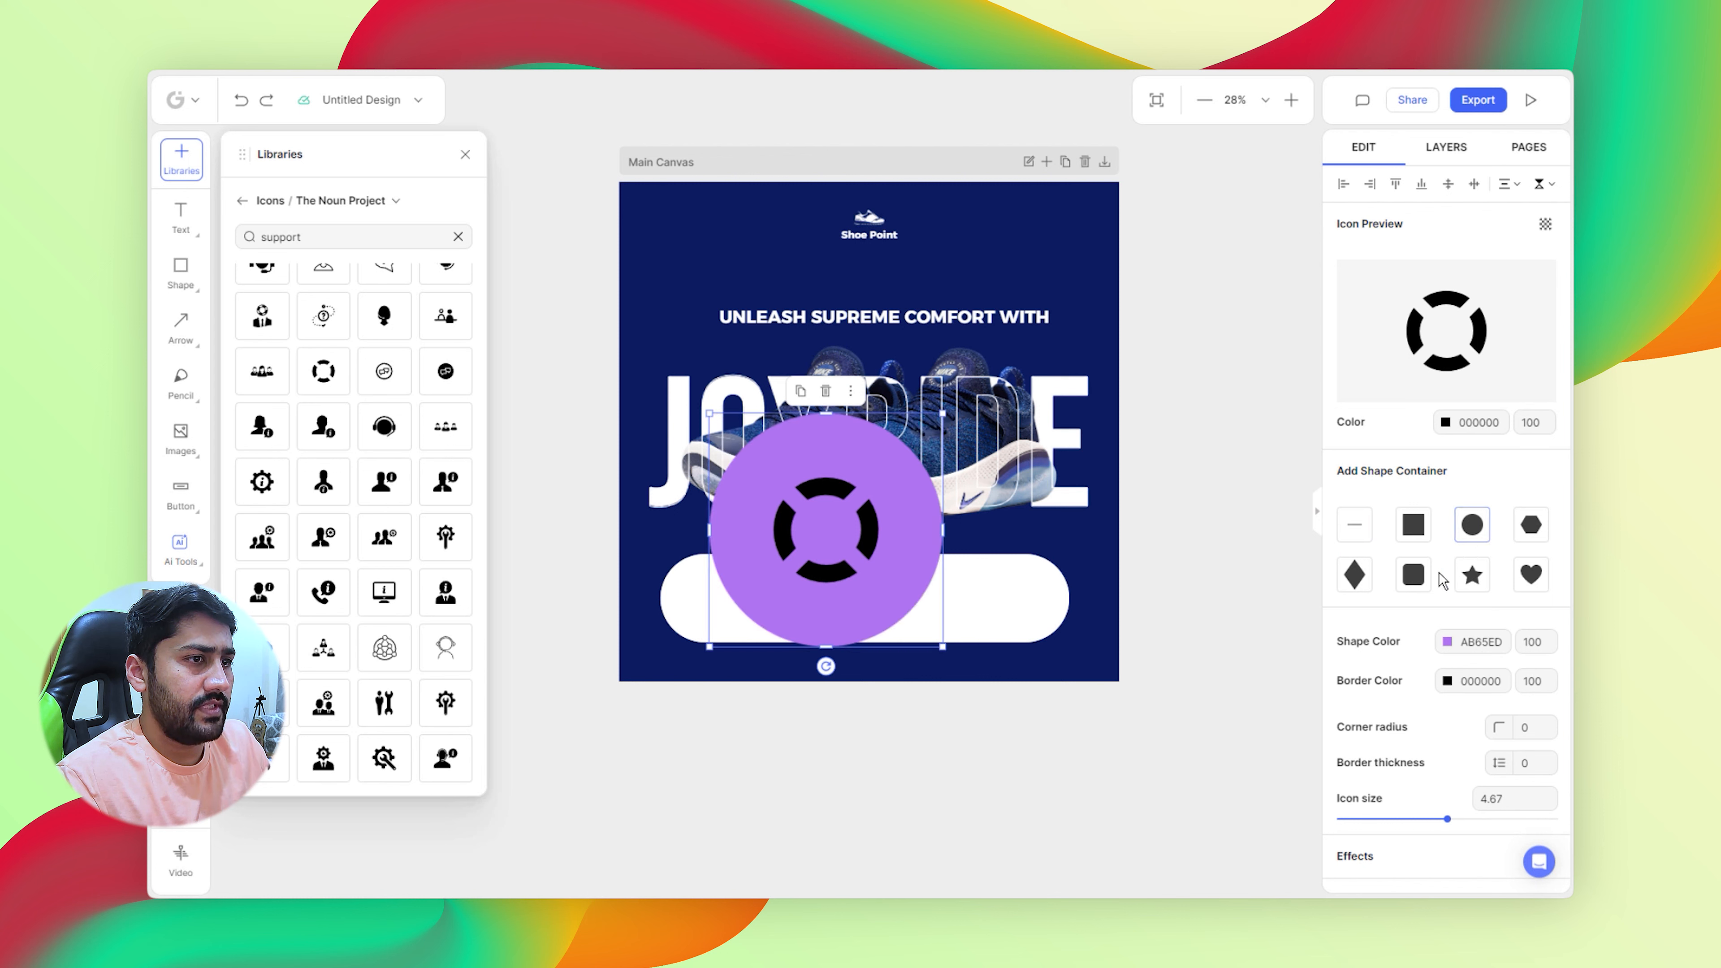
click(1447, 641)
click(1126, 530)
click(1042, 277)
click(908, 509)
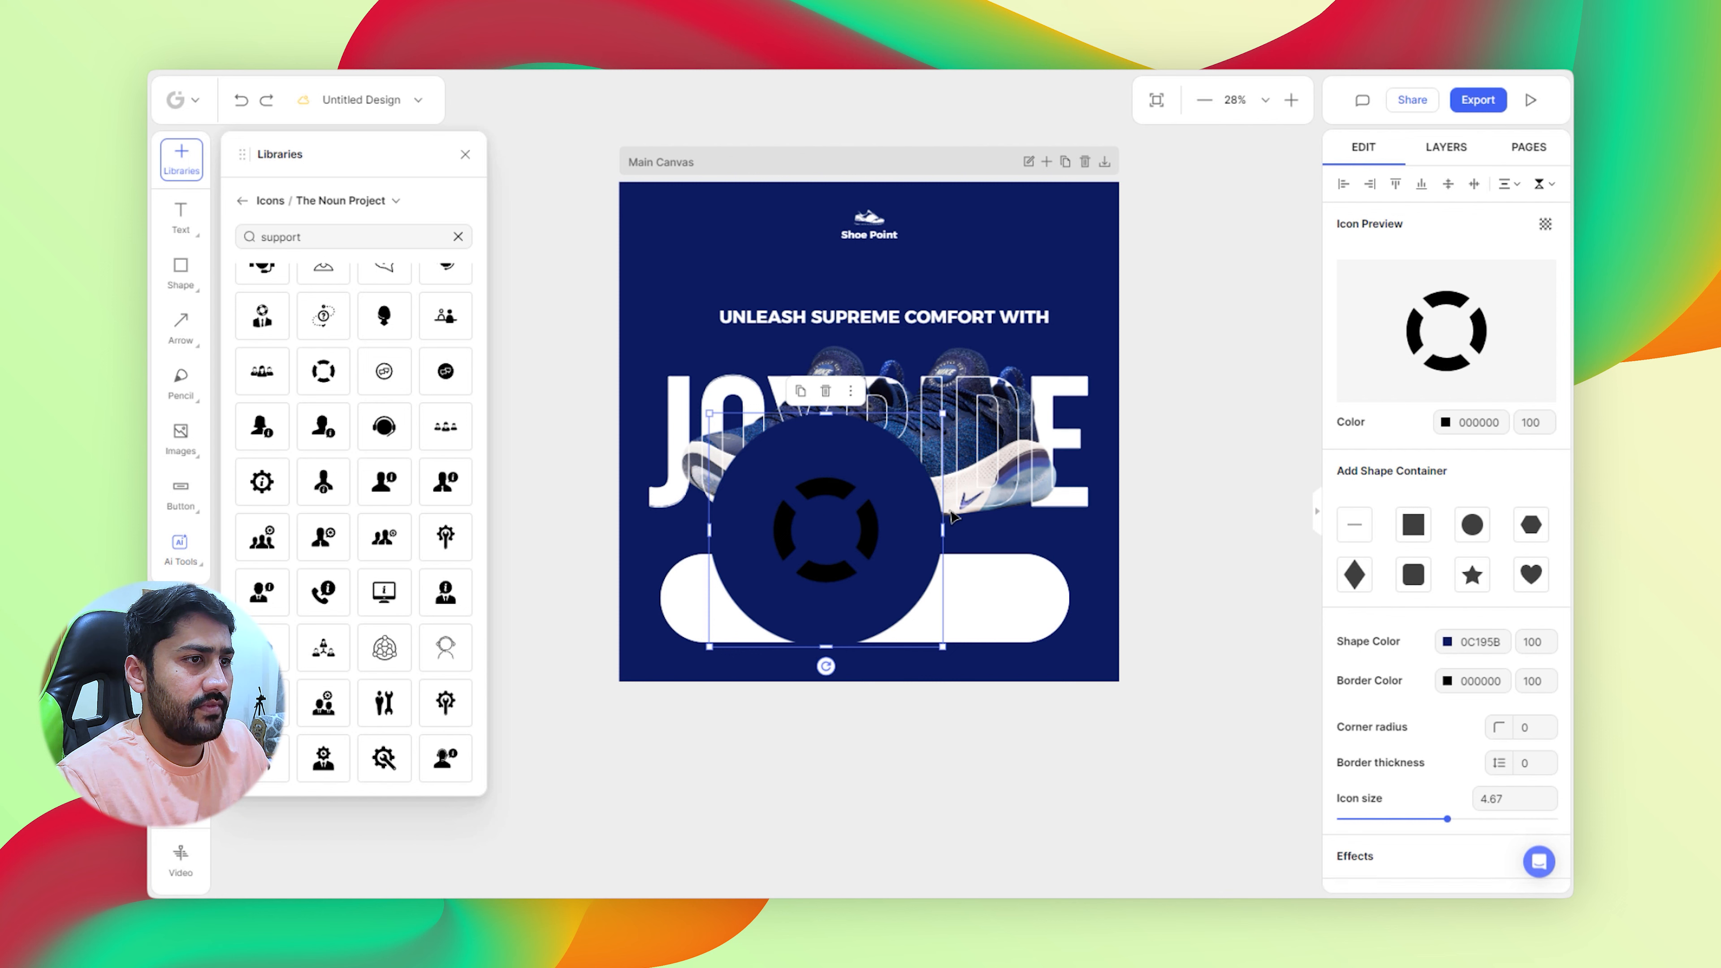
- Make the life-ring symbol white, shrink the icon to about 181 × 181 and place it at the white panel's left end
click(1445, 422)
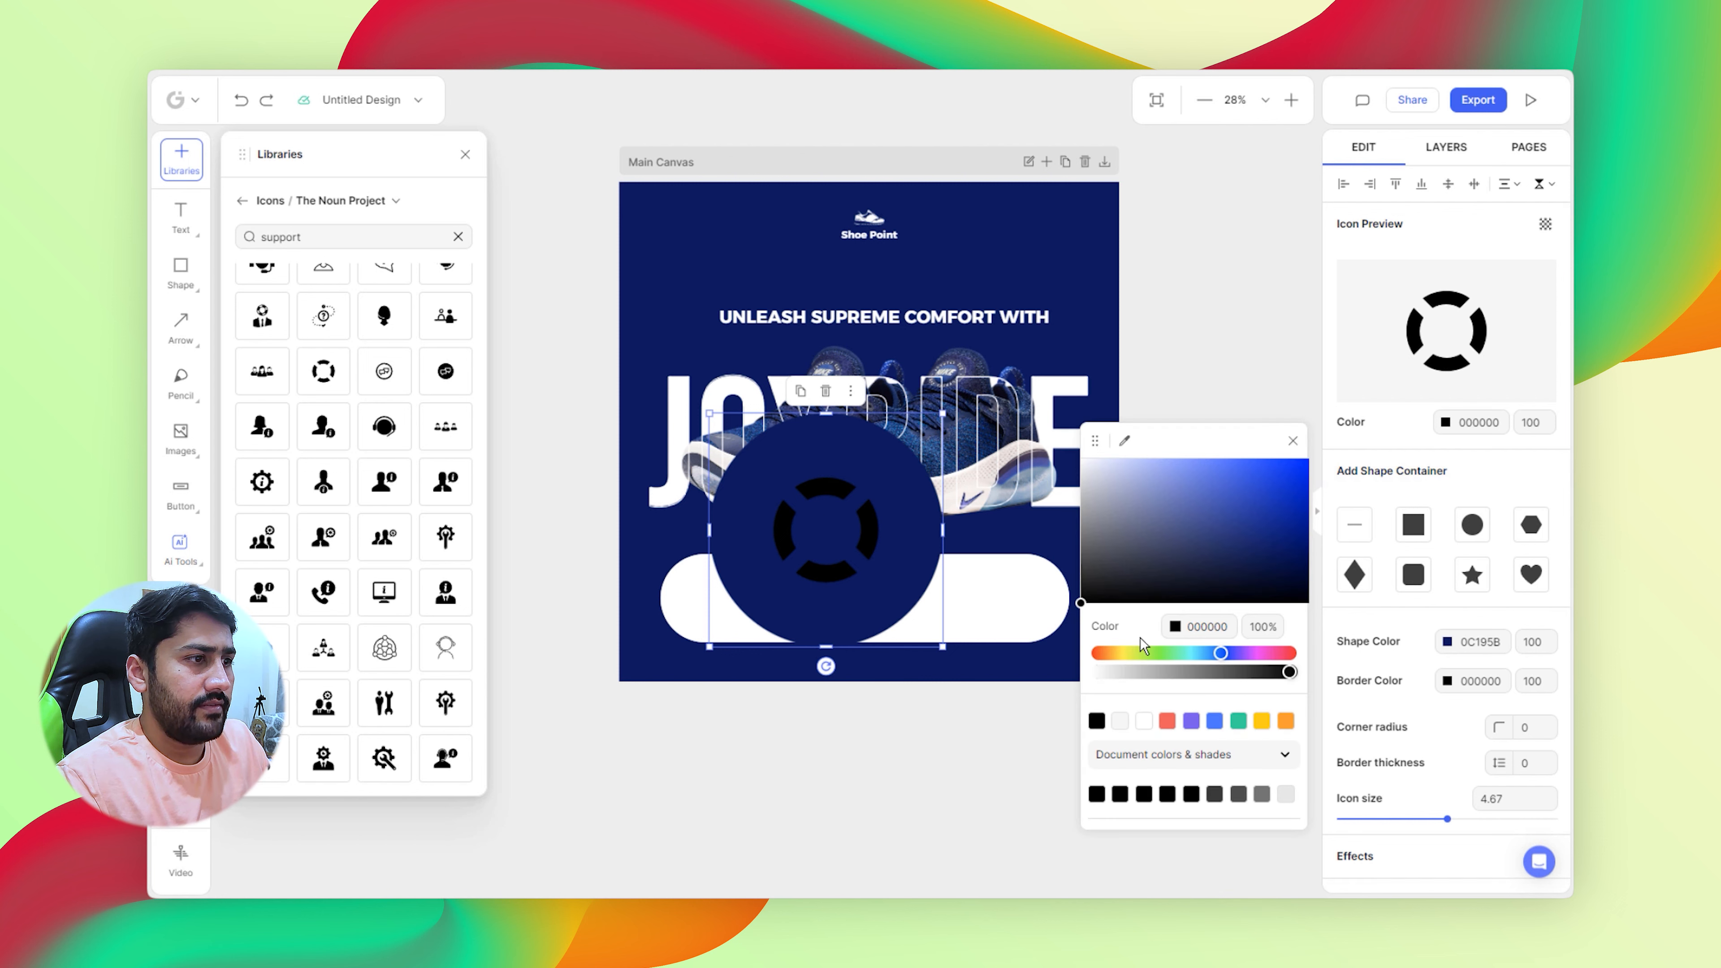
click(1144, 721)
drag(942, 412, 752, 738)
click(752, 738)
drag(732, 624, 705, 599)
- Duplicate the "UNLEASH SUPREME COMFORT WITH" heading, move the copy above it and change its text to "TARGETED SUPPORT"
click(789, 317)
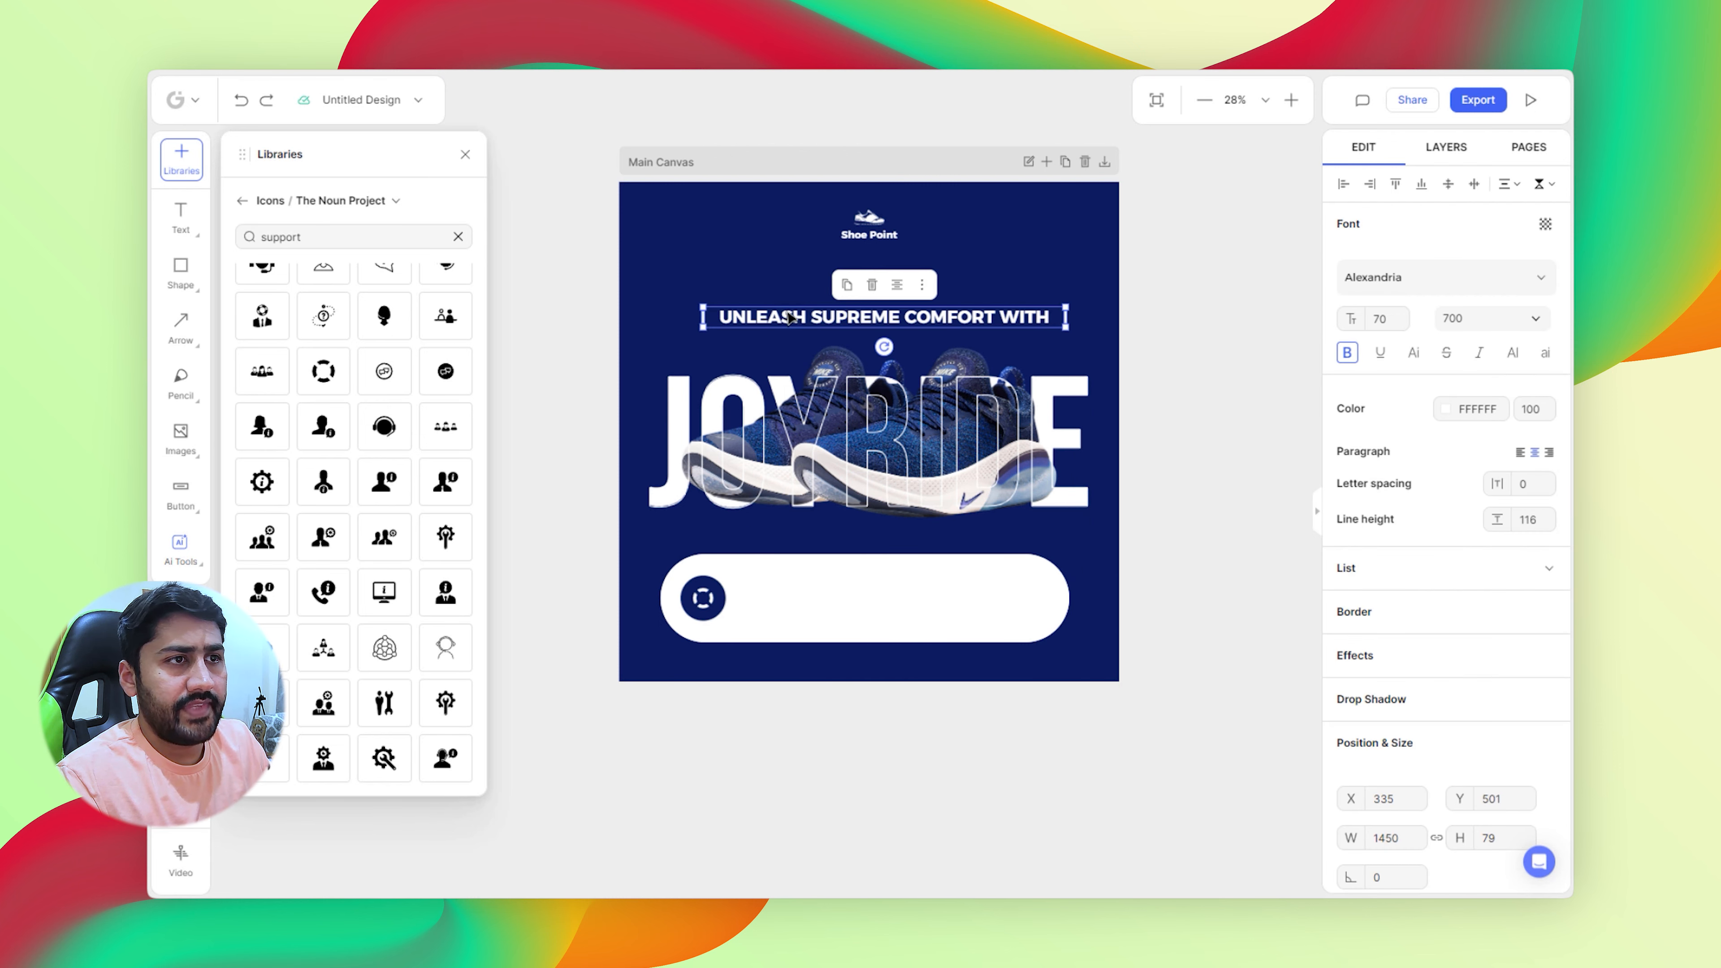
click(846, 285)
drag(848, 318, 805, 278)
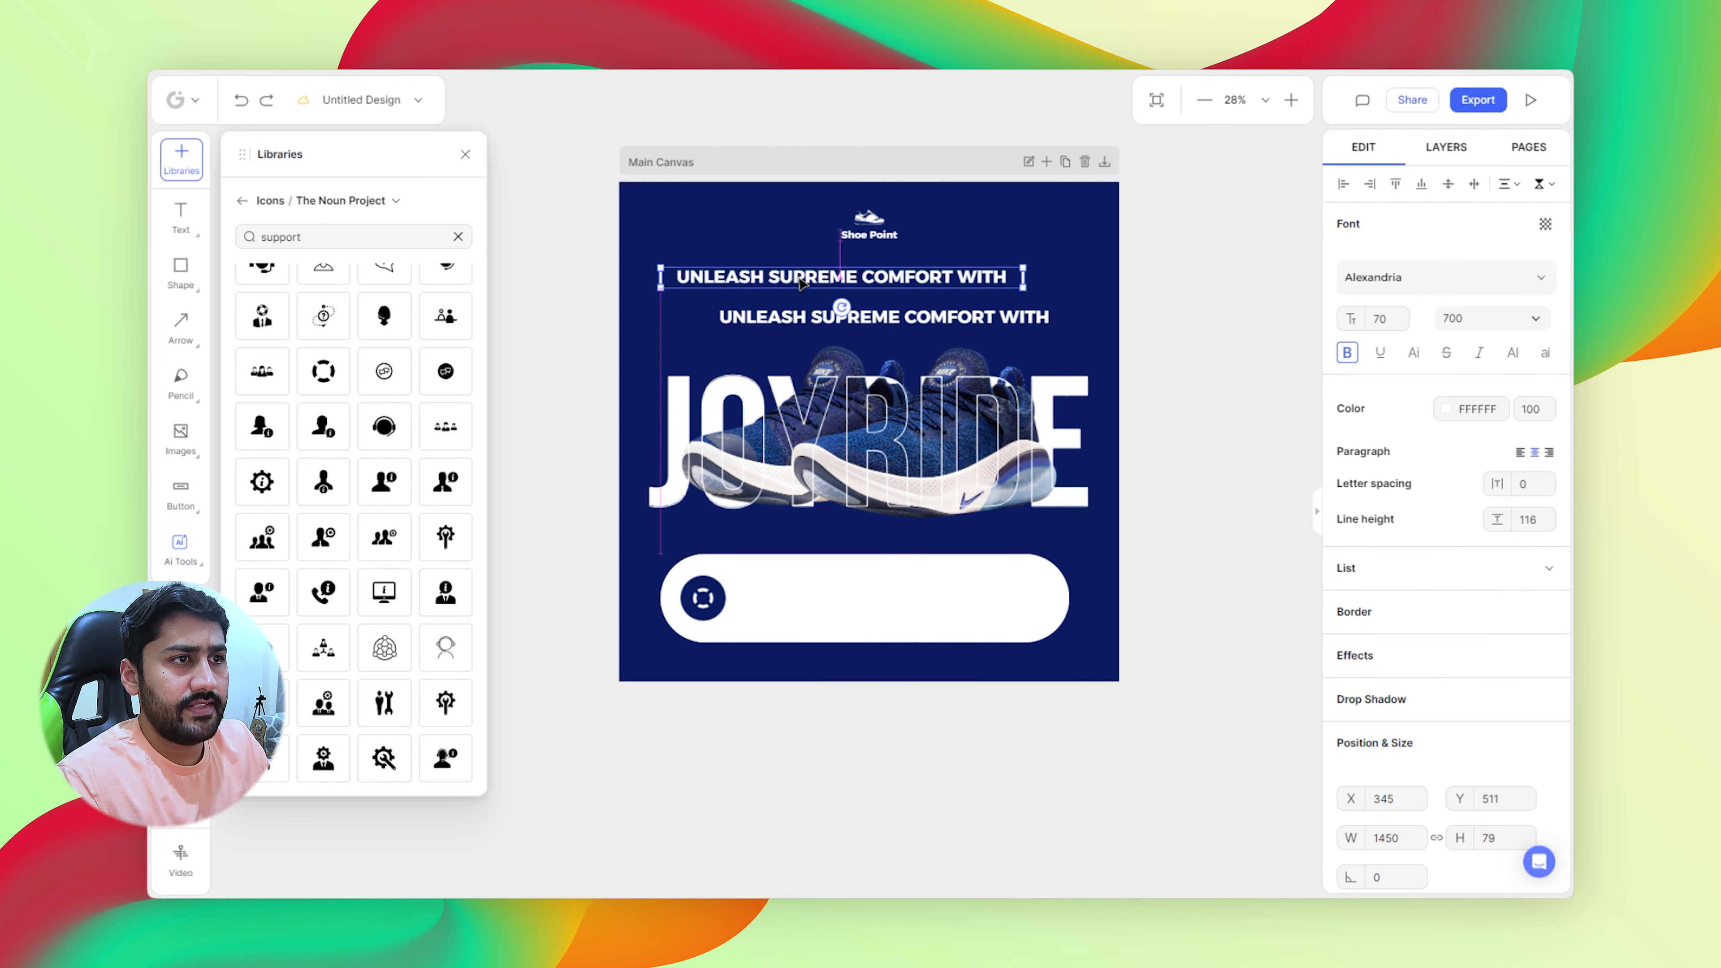
double_click(774, 278)
key(ctrl+a)
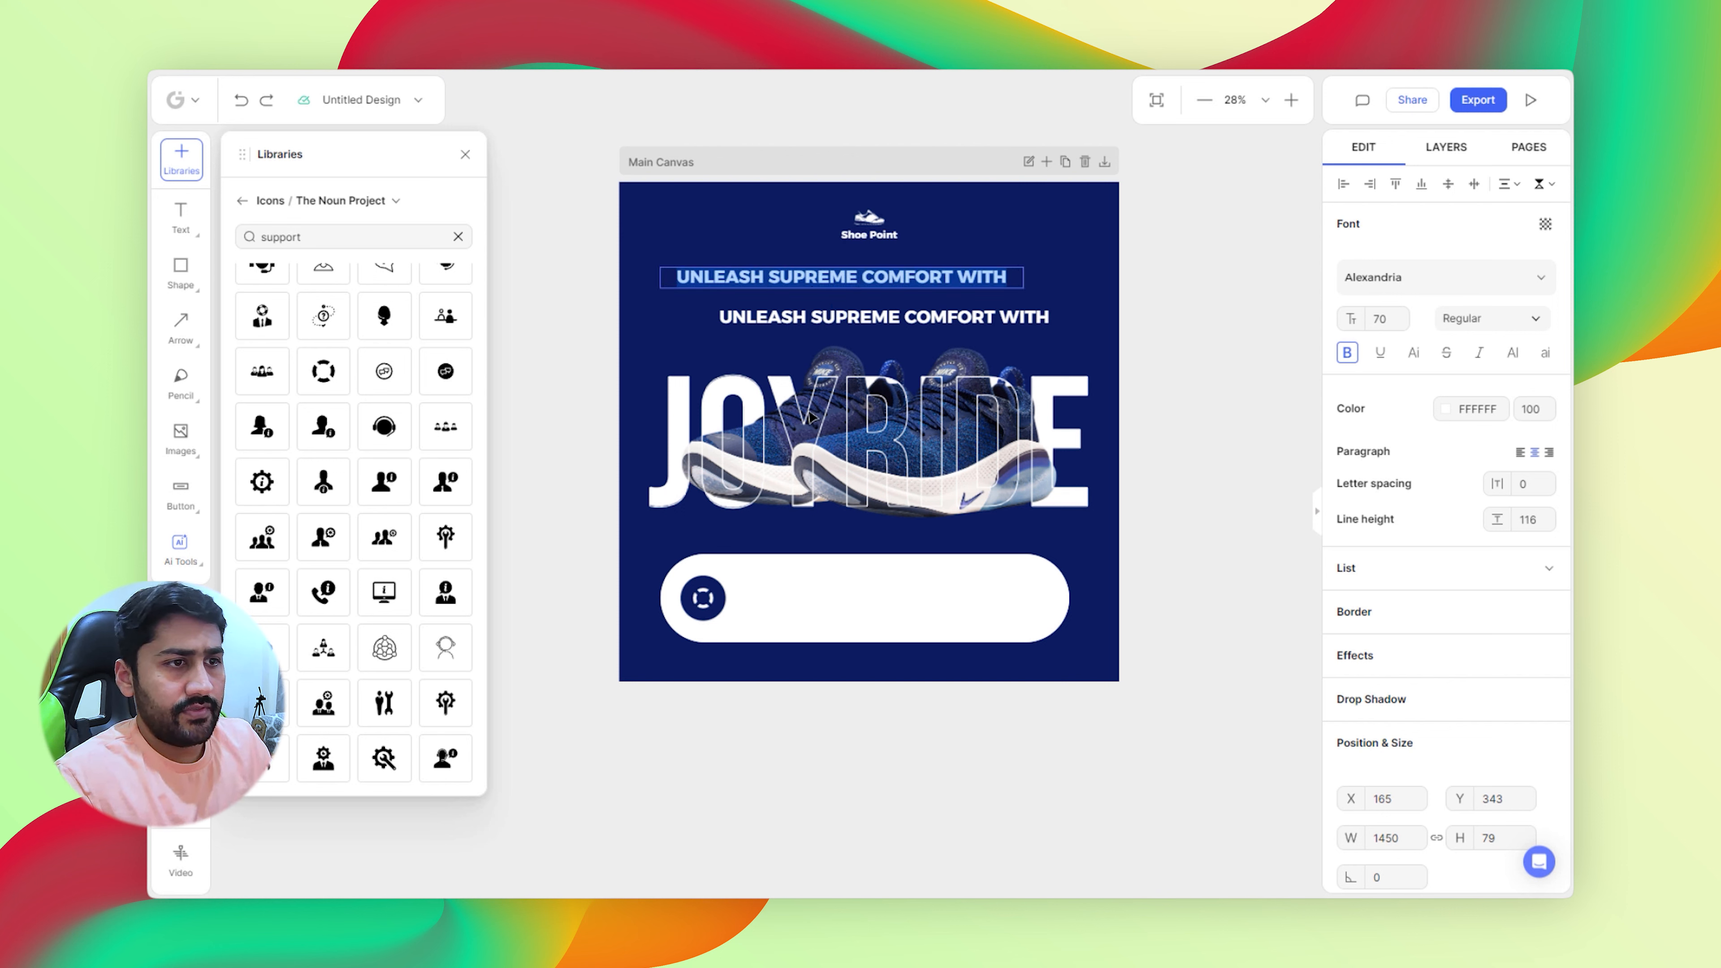
click(744, 280)
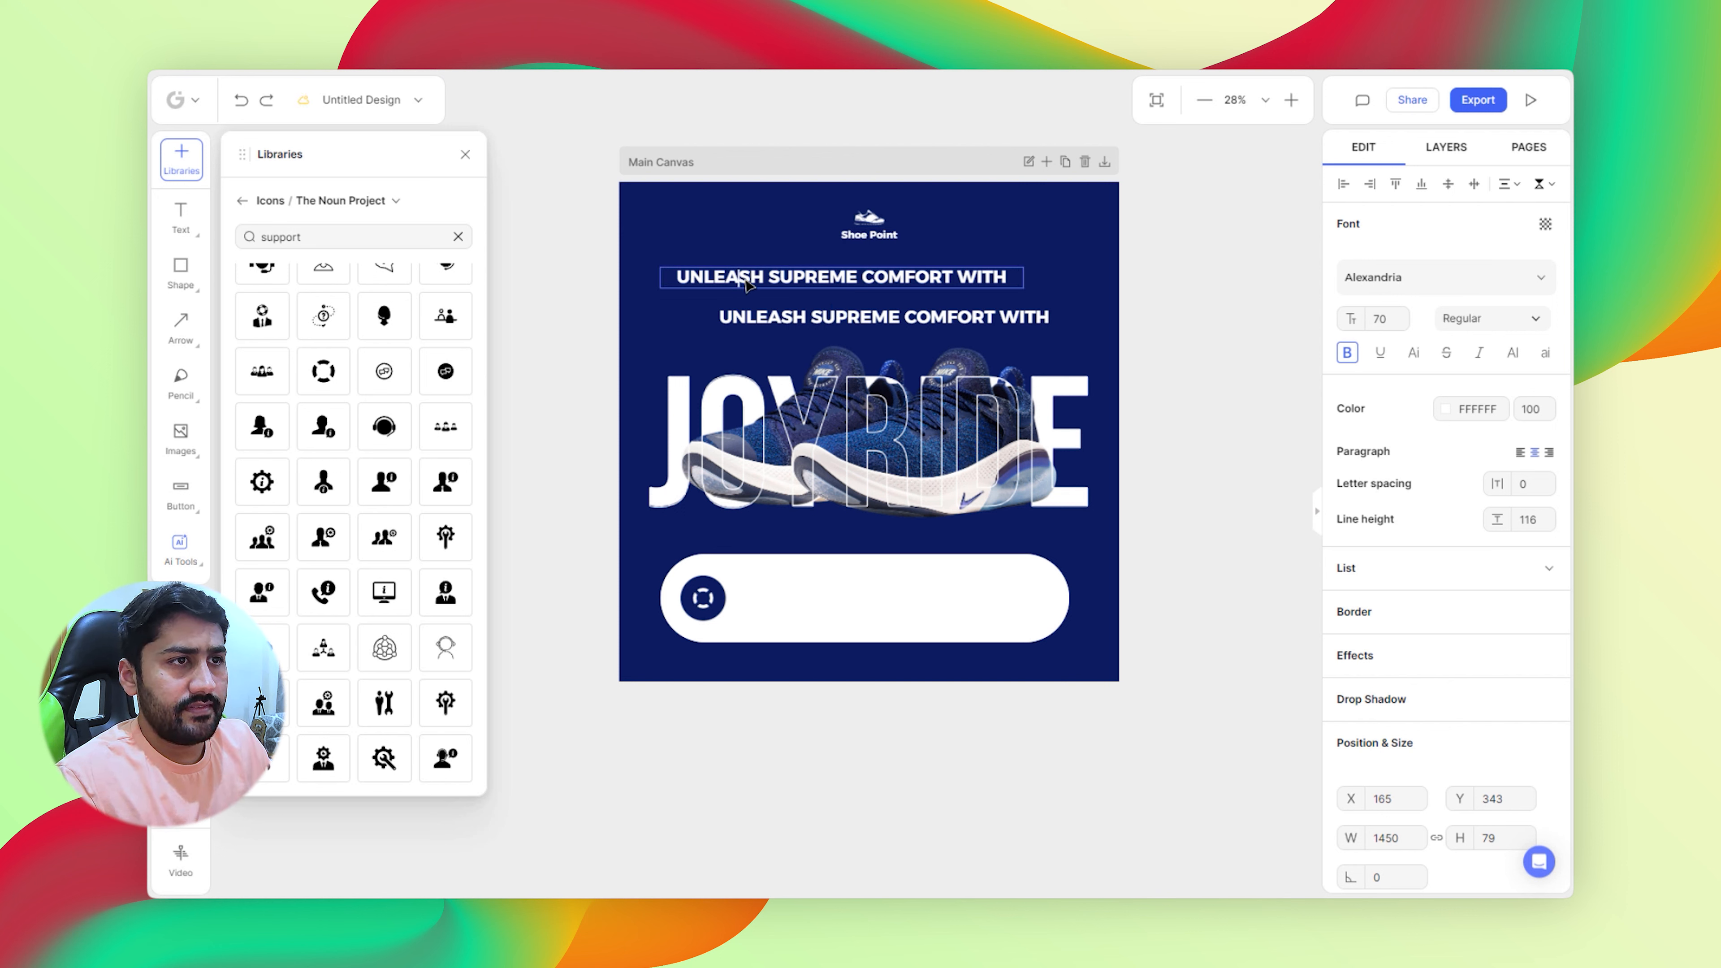
key(ctrl+a)
text(T)
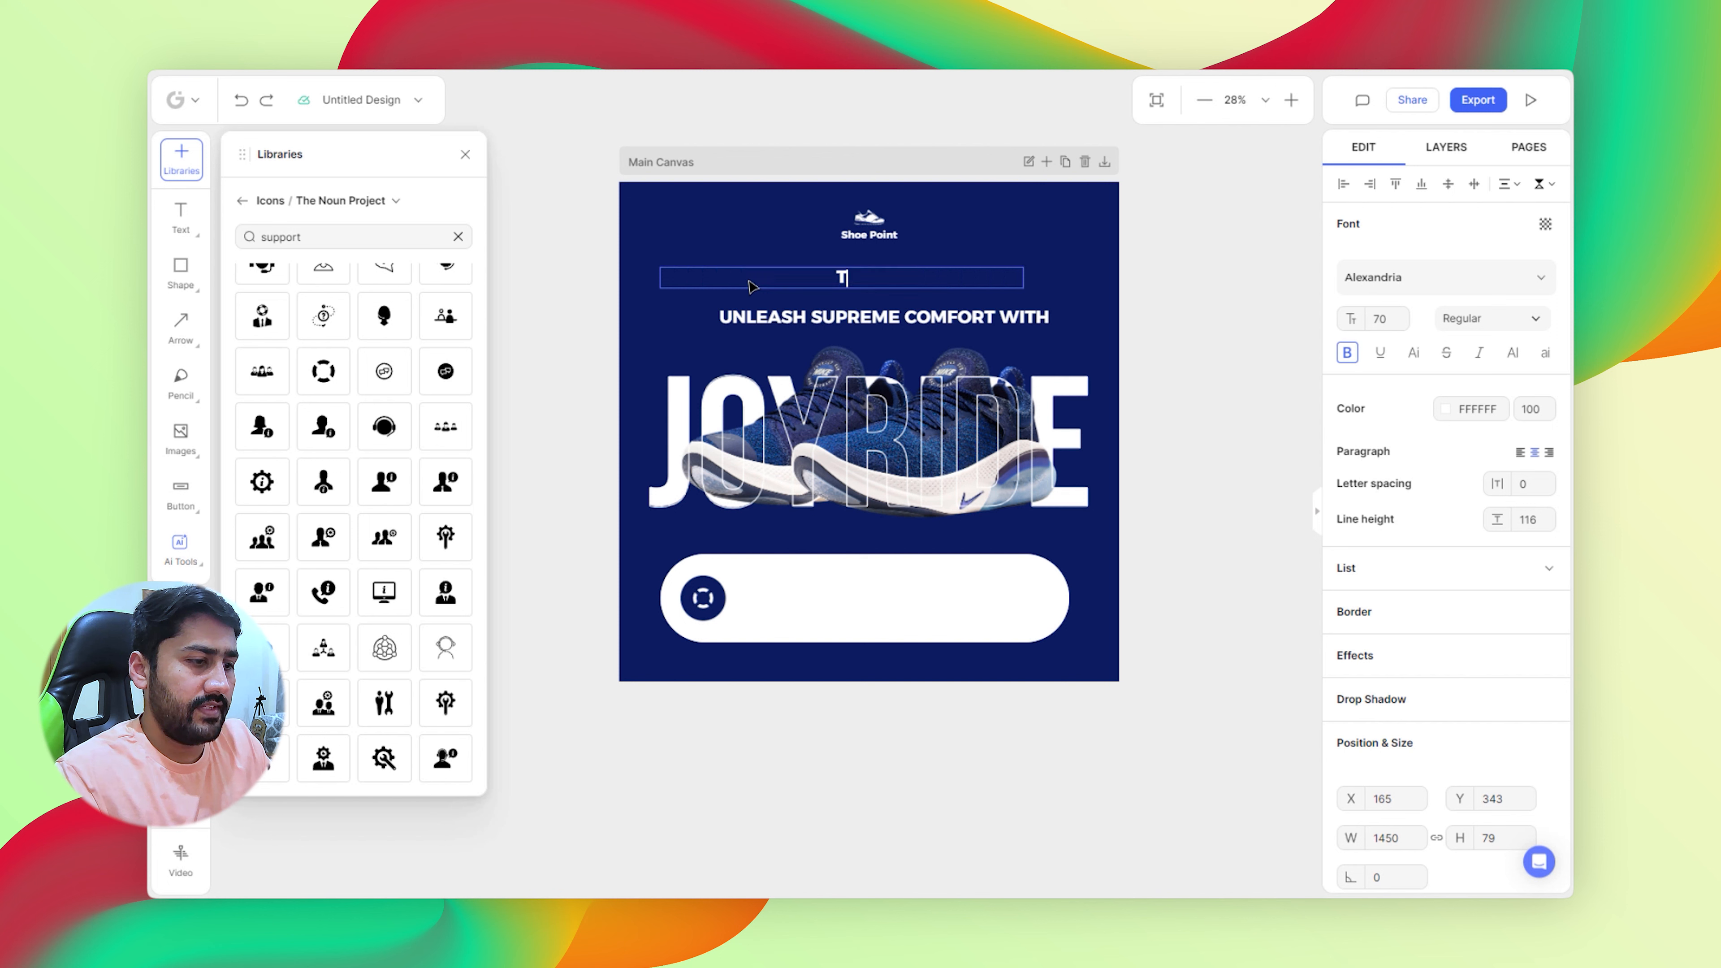
text(ARGE)
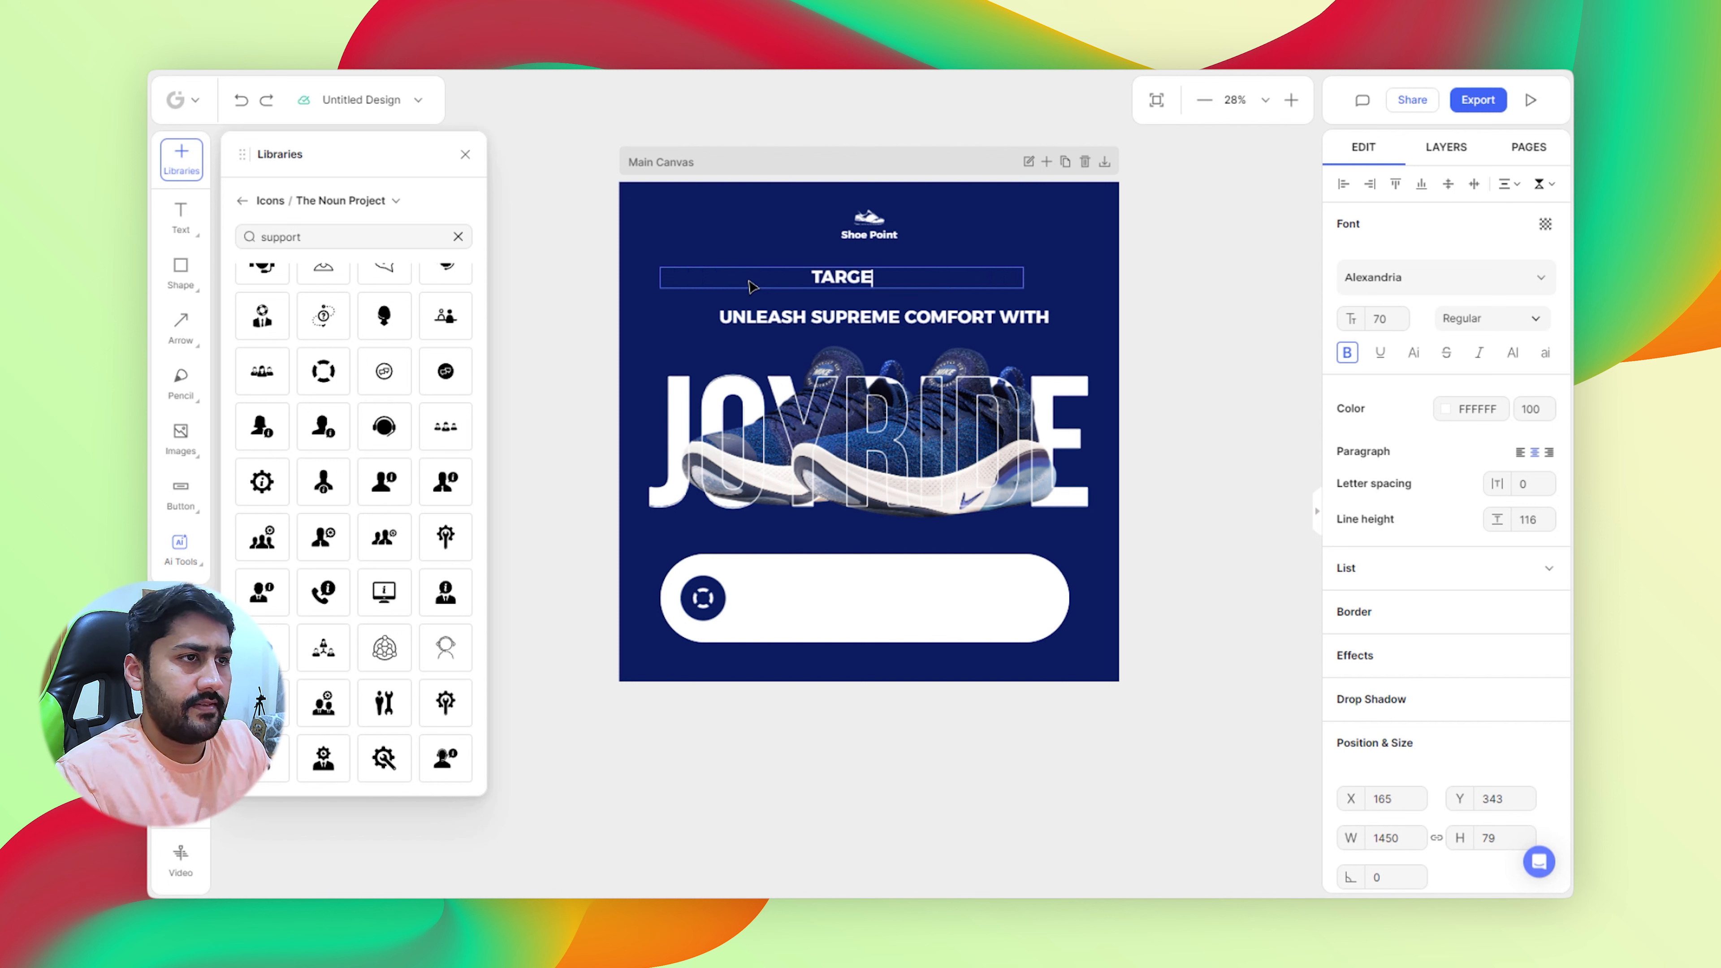
text(TED SUPPORT)
click(967, 226)
- Narrow the TARGETED SUPPORT text box to about 424 wide so it wraps onto two lines, and left-align it
click(908, 280)
drag(1025, 280, 766, 280)
click(1521, 453)
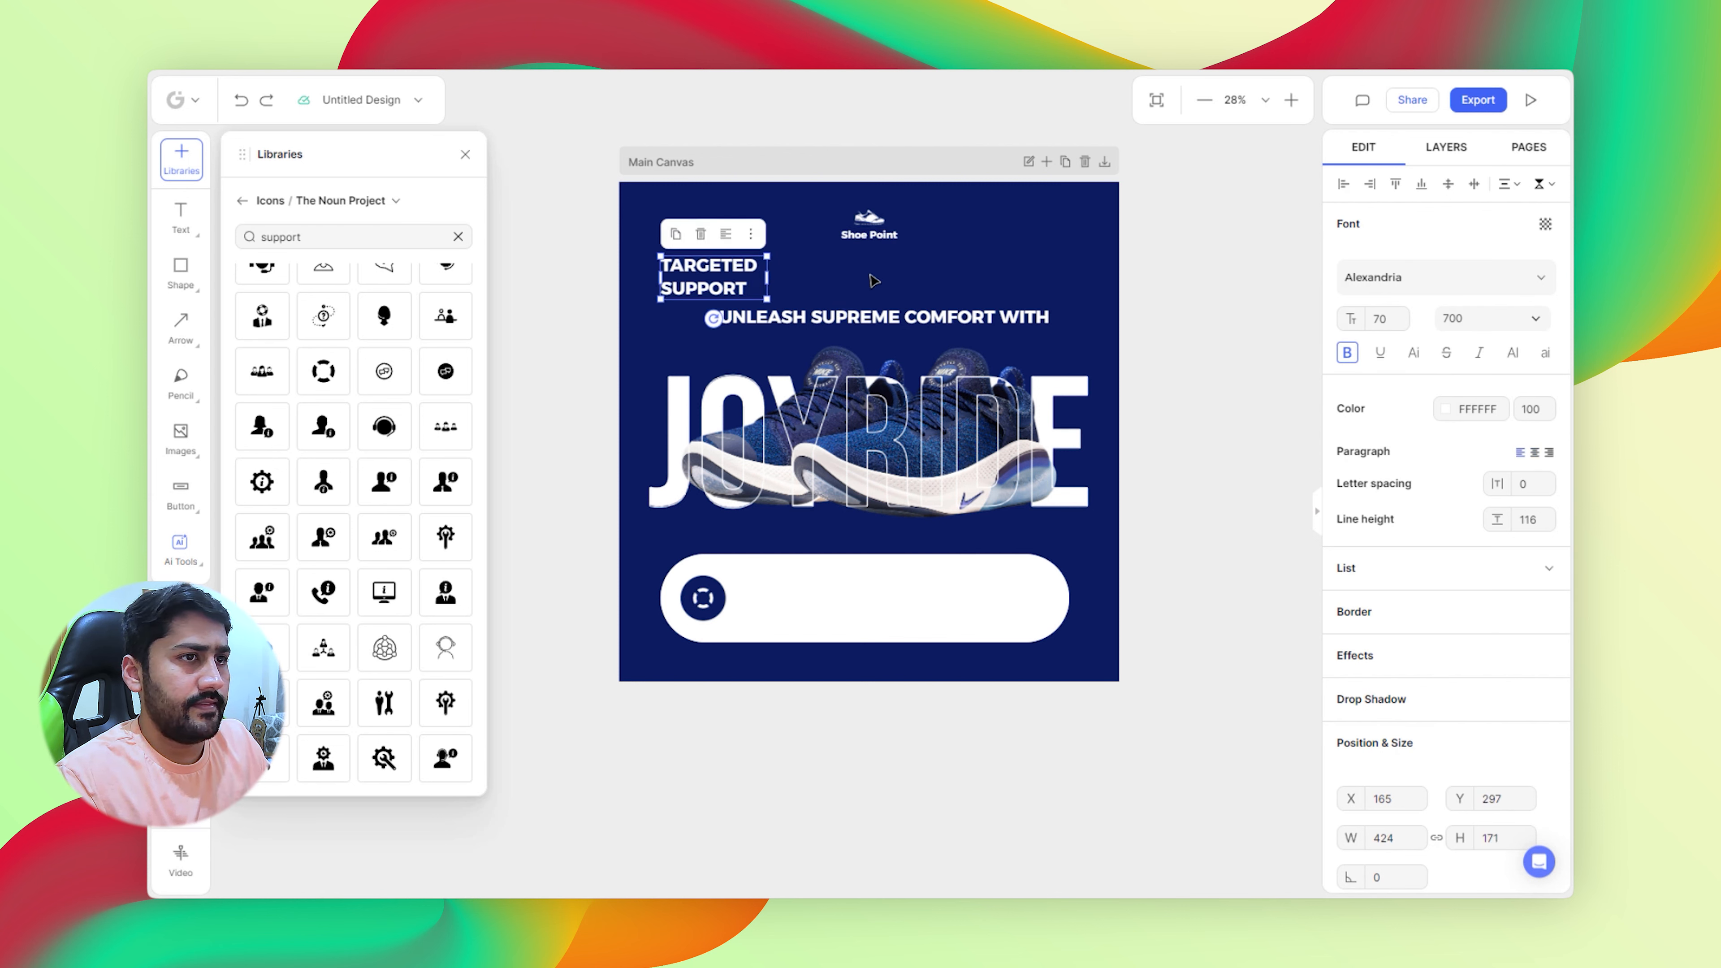
- Style the TARGETED SUPPORT text with Regular weight, line height 99 and font size 45
click(1472, 320)
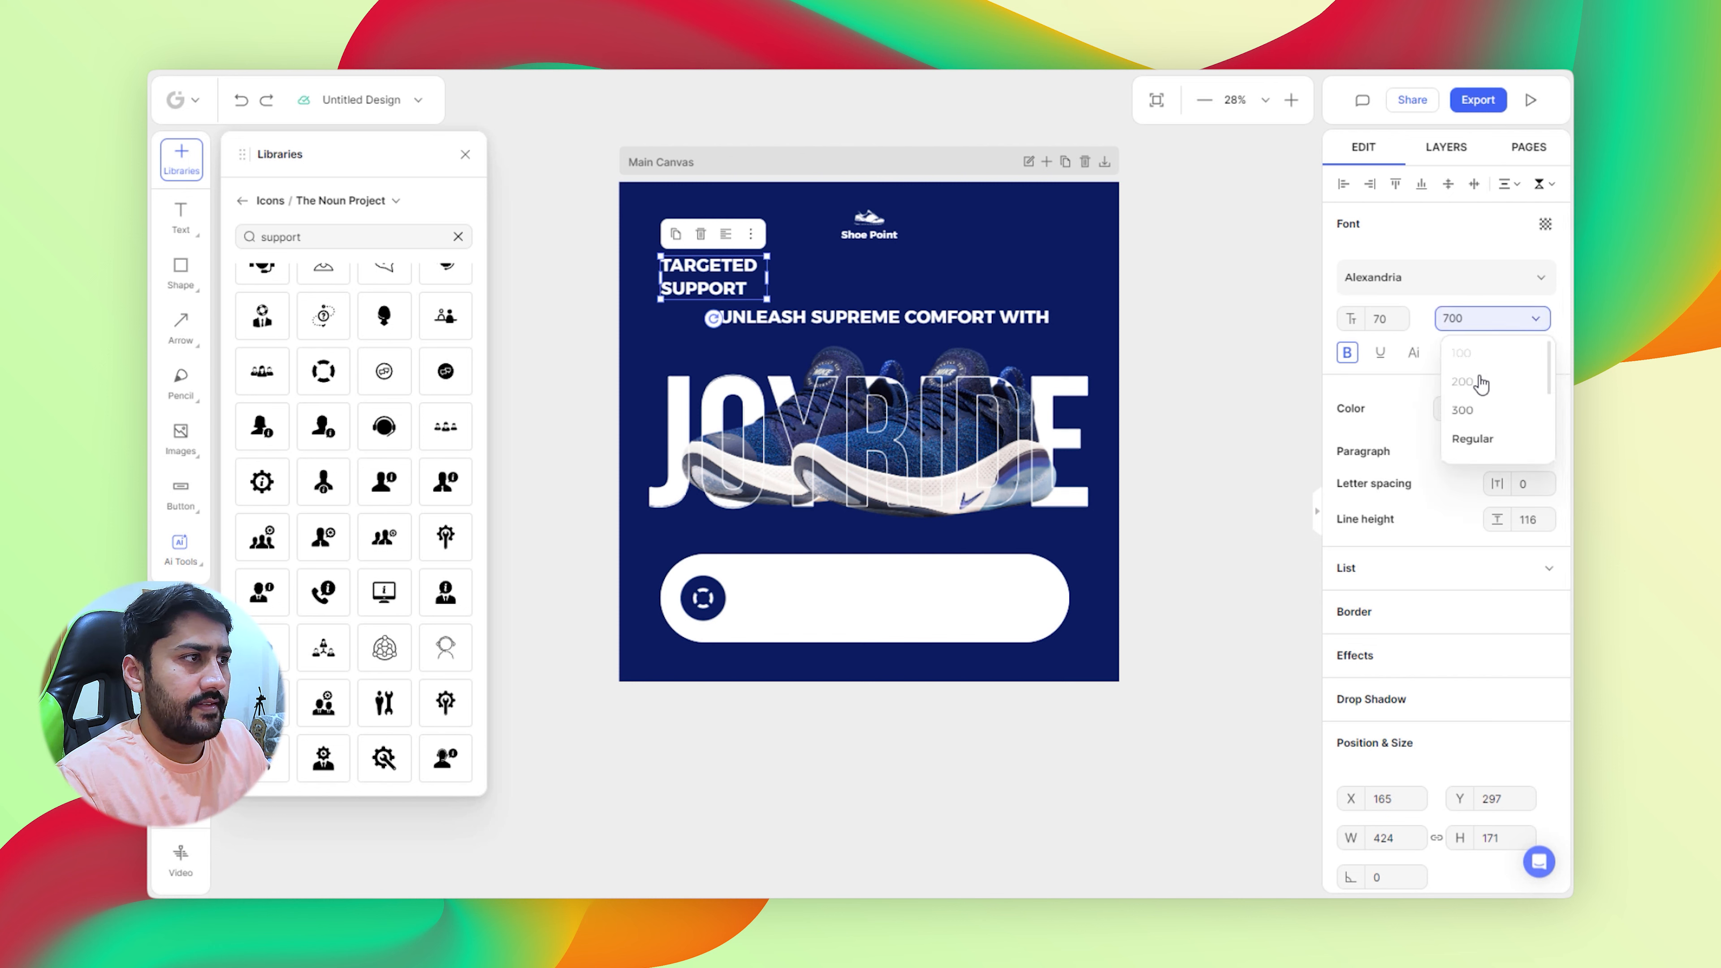
click(1482, 447)
click(1235, 283)
click(731, 268)
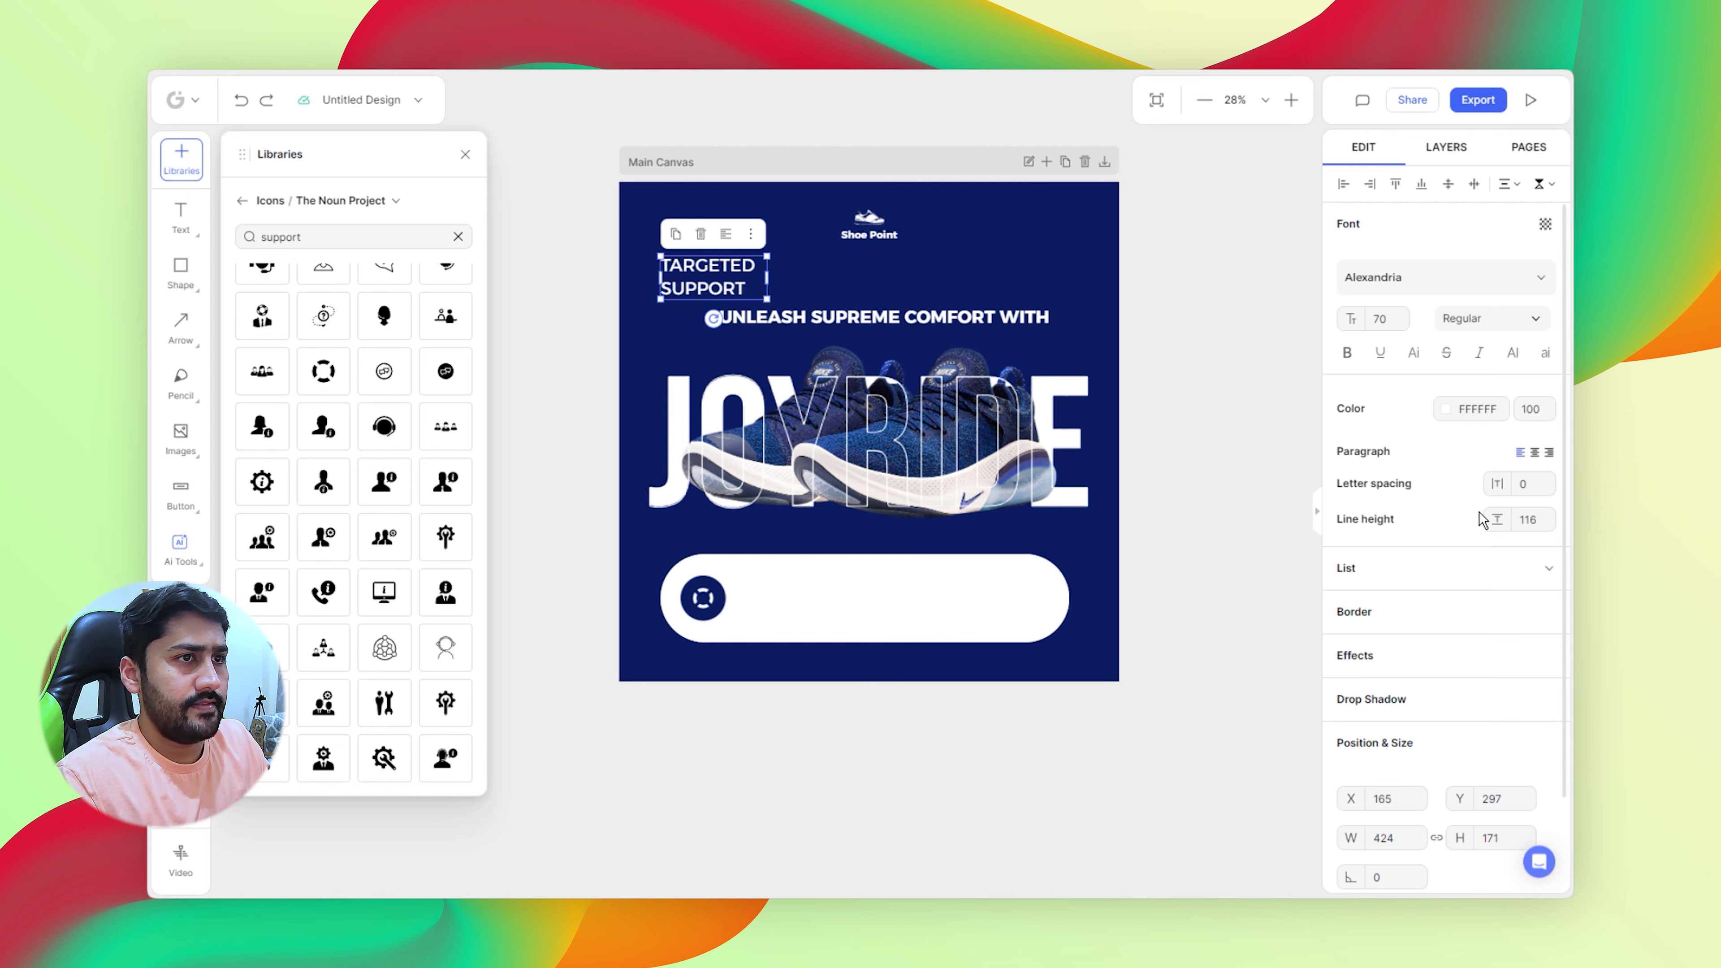
drag(1499, 519, 1484, 519)
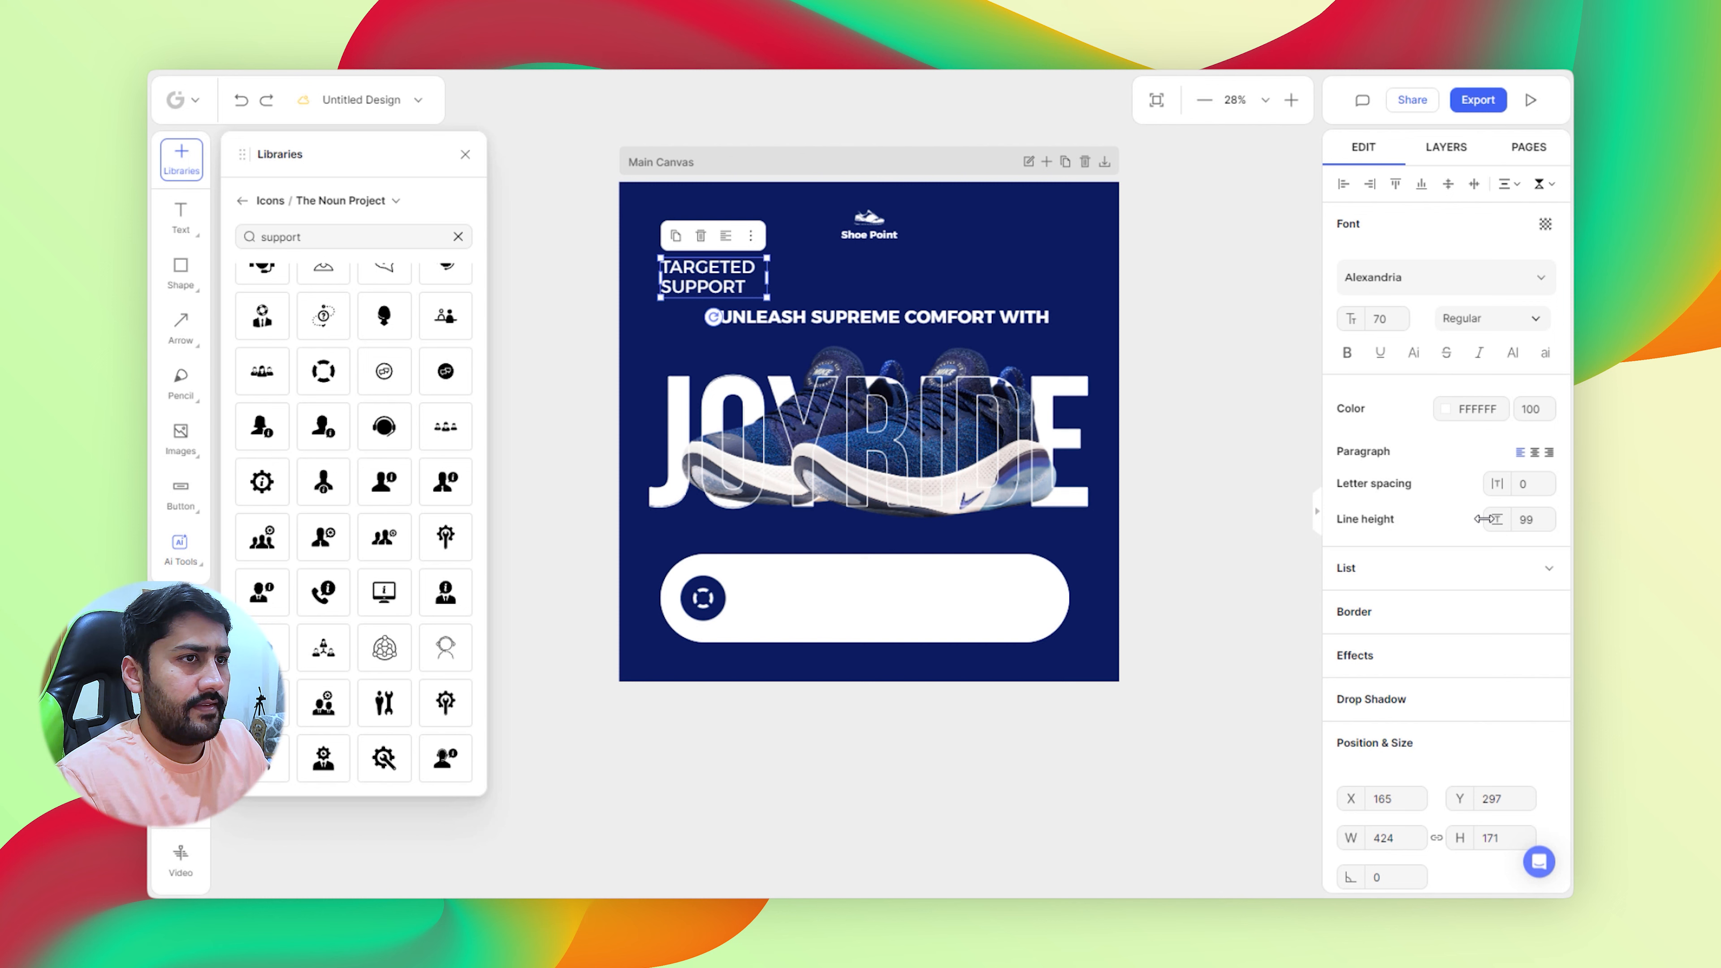
text(45)
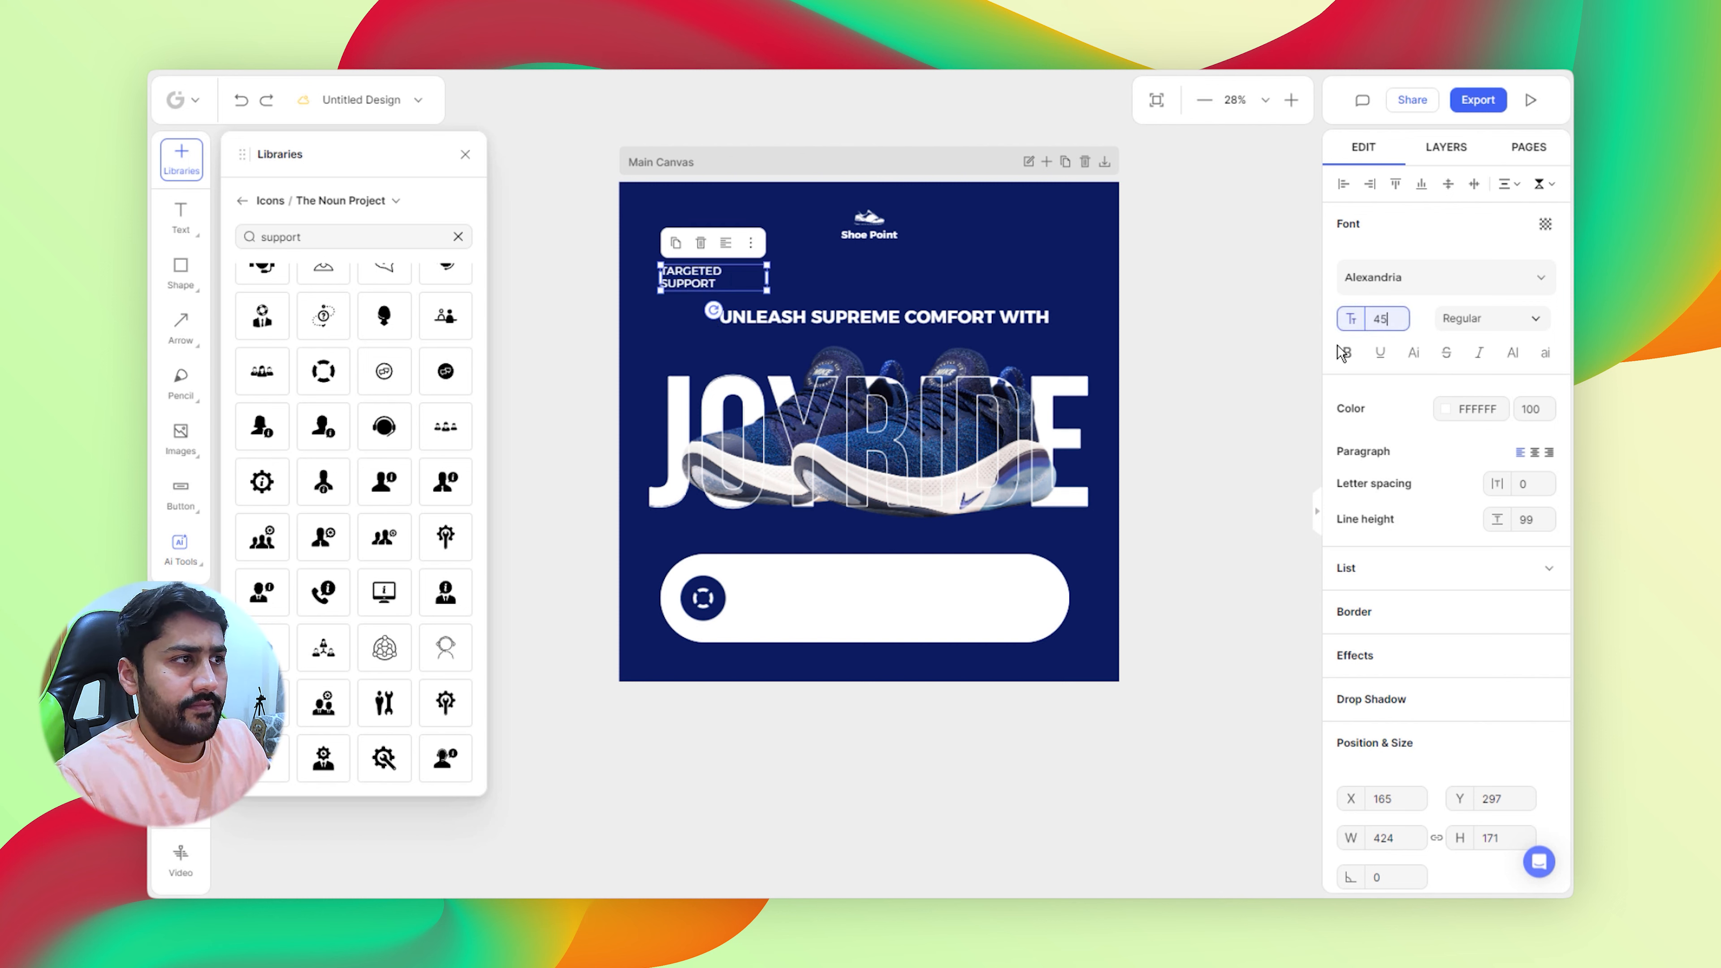
click(793, 234)
- Place the TARGETED SUPPORT text just right of the life-ring icon in the panel and colour it 0C195B
drag(689, 283, 763, 605)
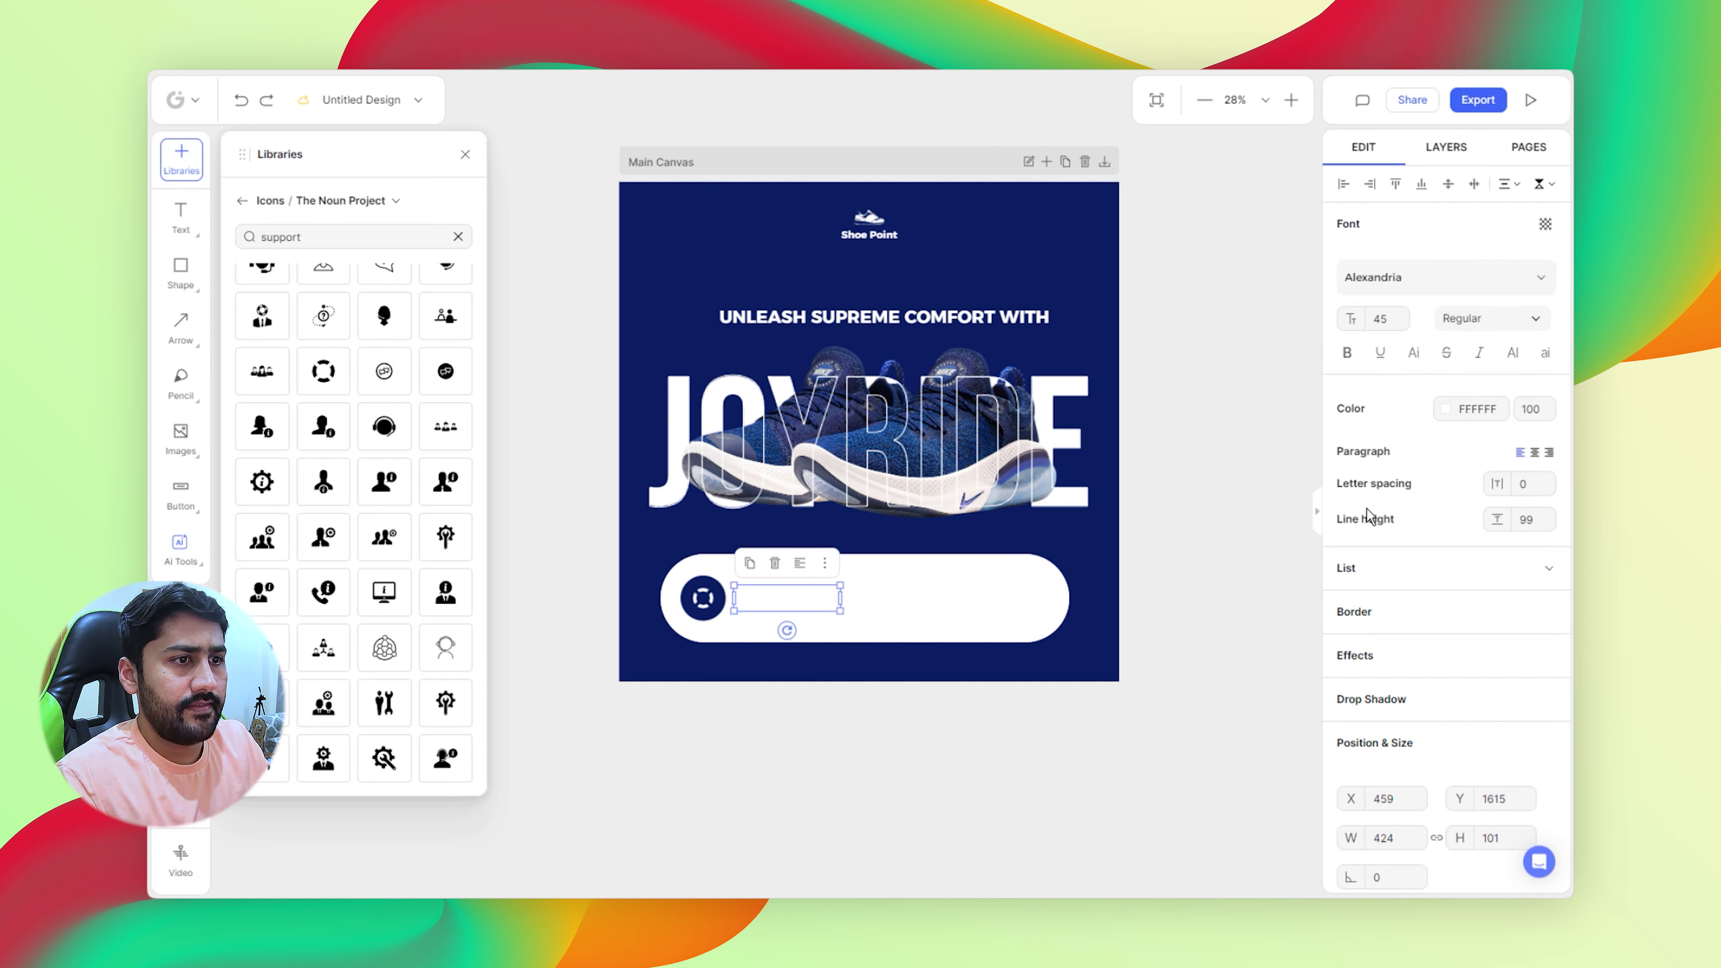
click(1446, 408)
click(1115, 252)
click(1005, 220)
click(1156, 172)
click(820, 602)
drag(787, 615, 795, 603)
- Duplicate the icon and TARGETED SUPPORT label twice, lining up the copies at the panel's middle and right end
shift+click(704, 606)
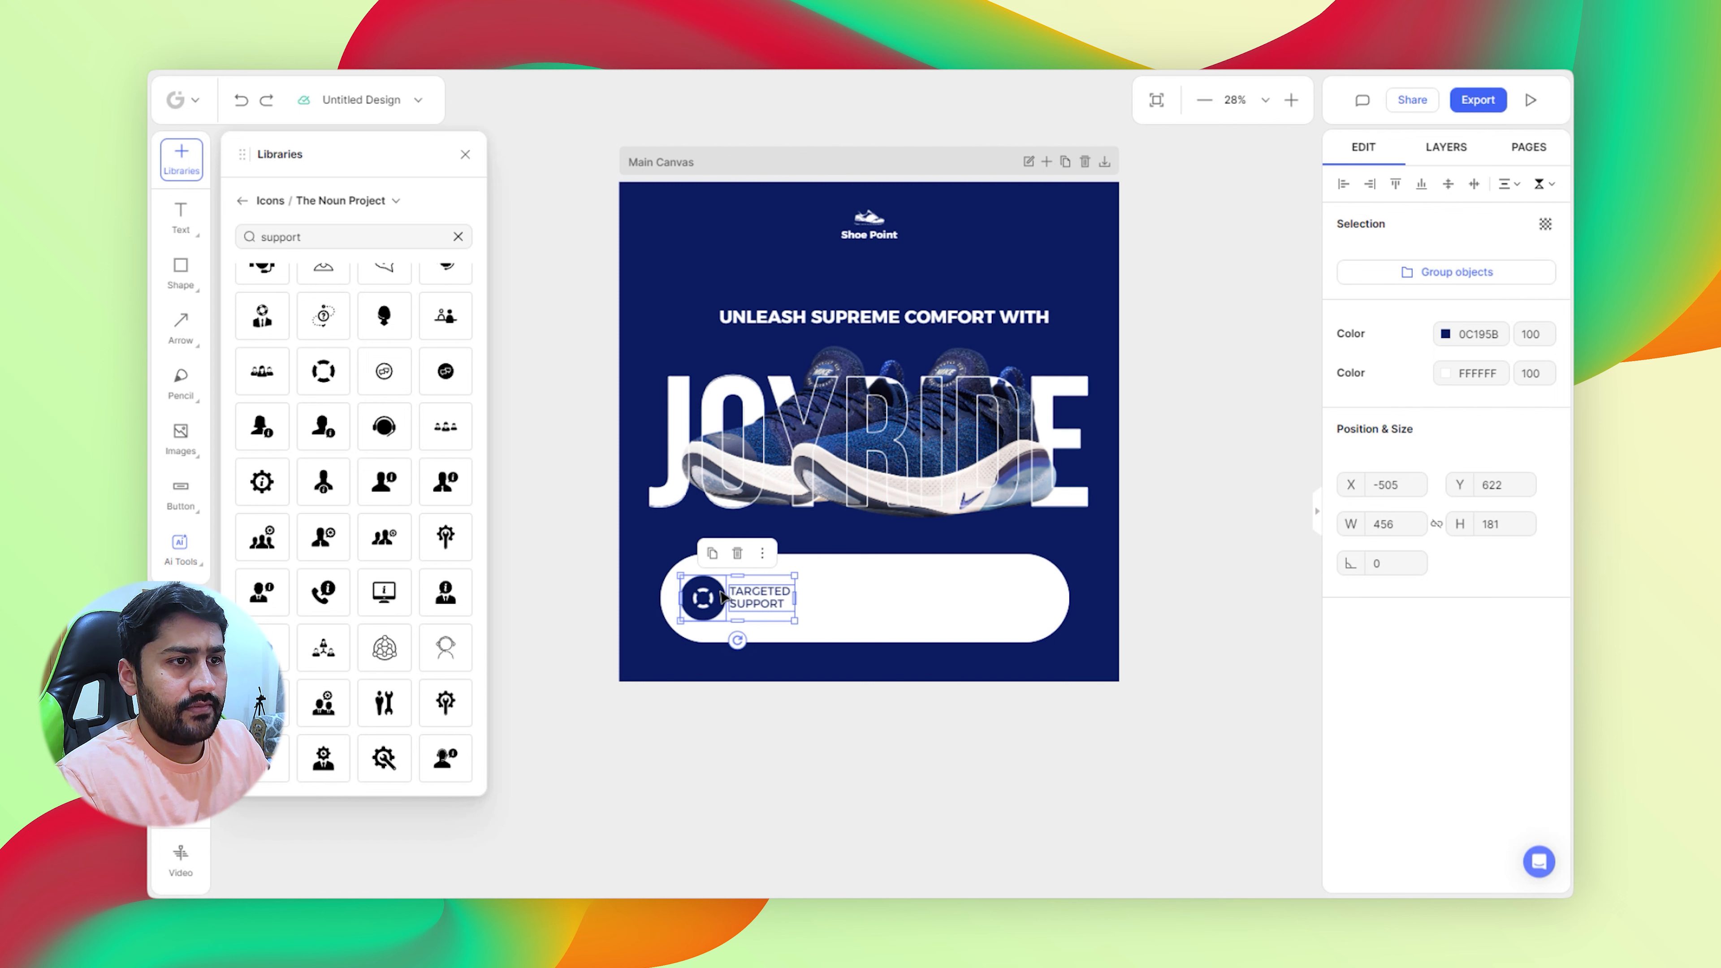
click(712, 553)
drag(713, 600, 840, 608)
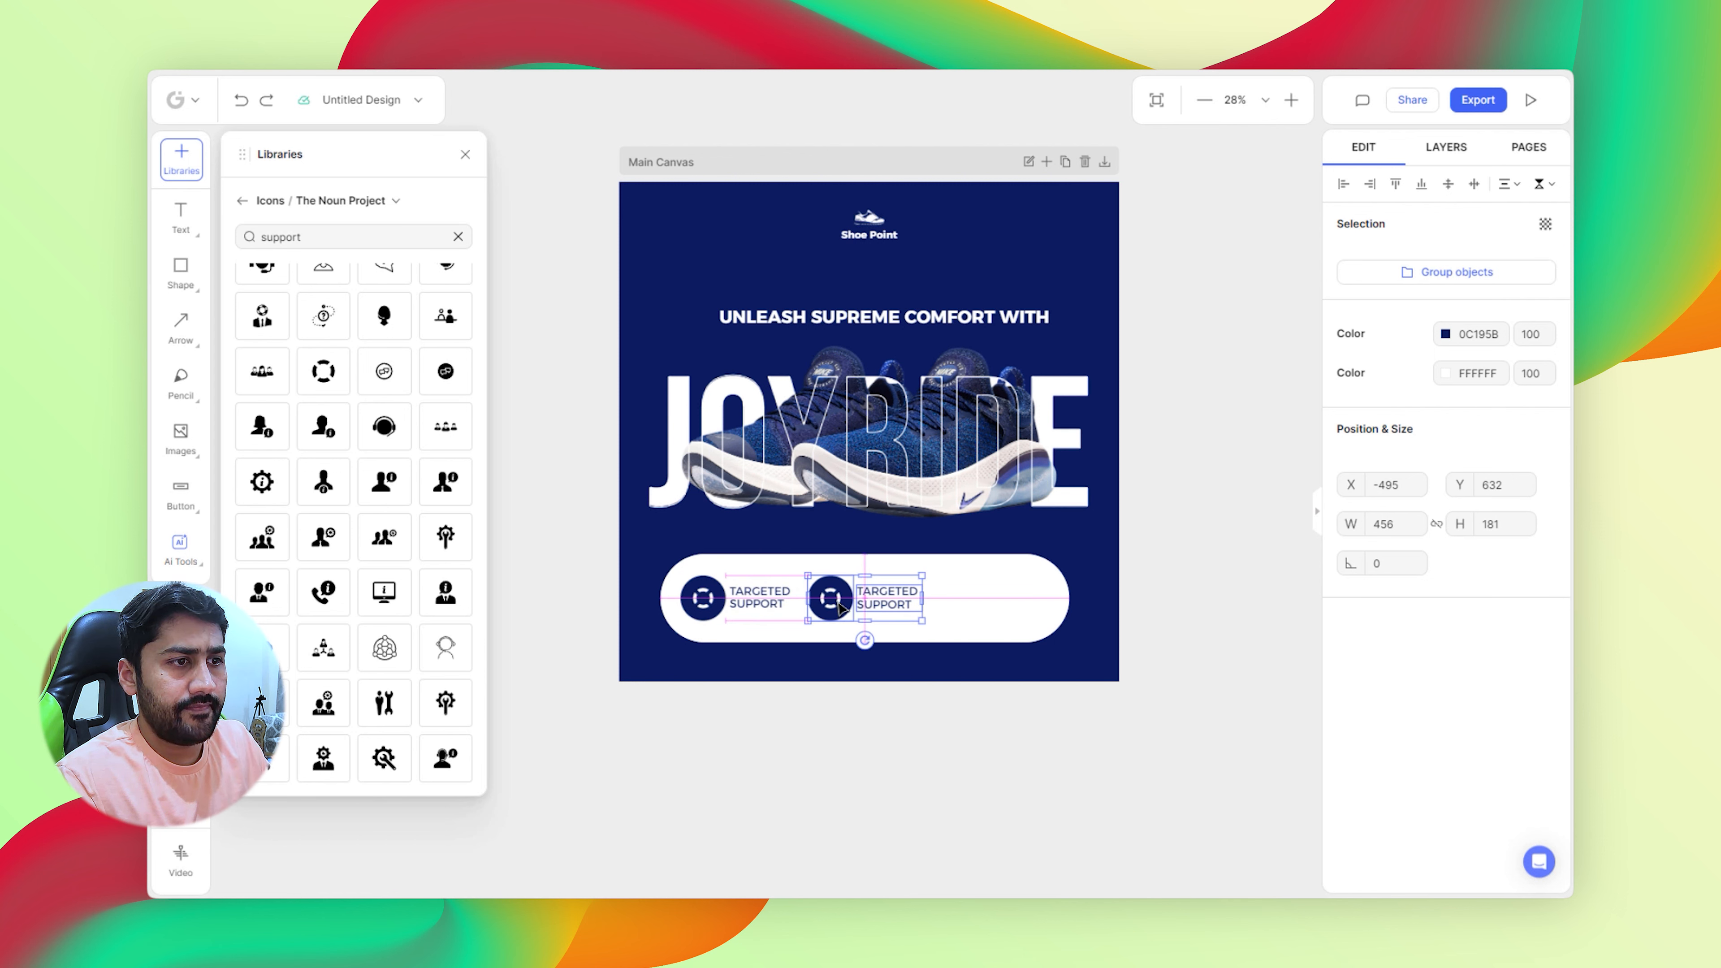
click(835, 555)
drag(837, 603, 958, 604)
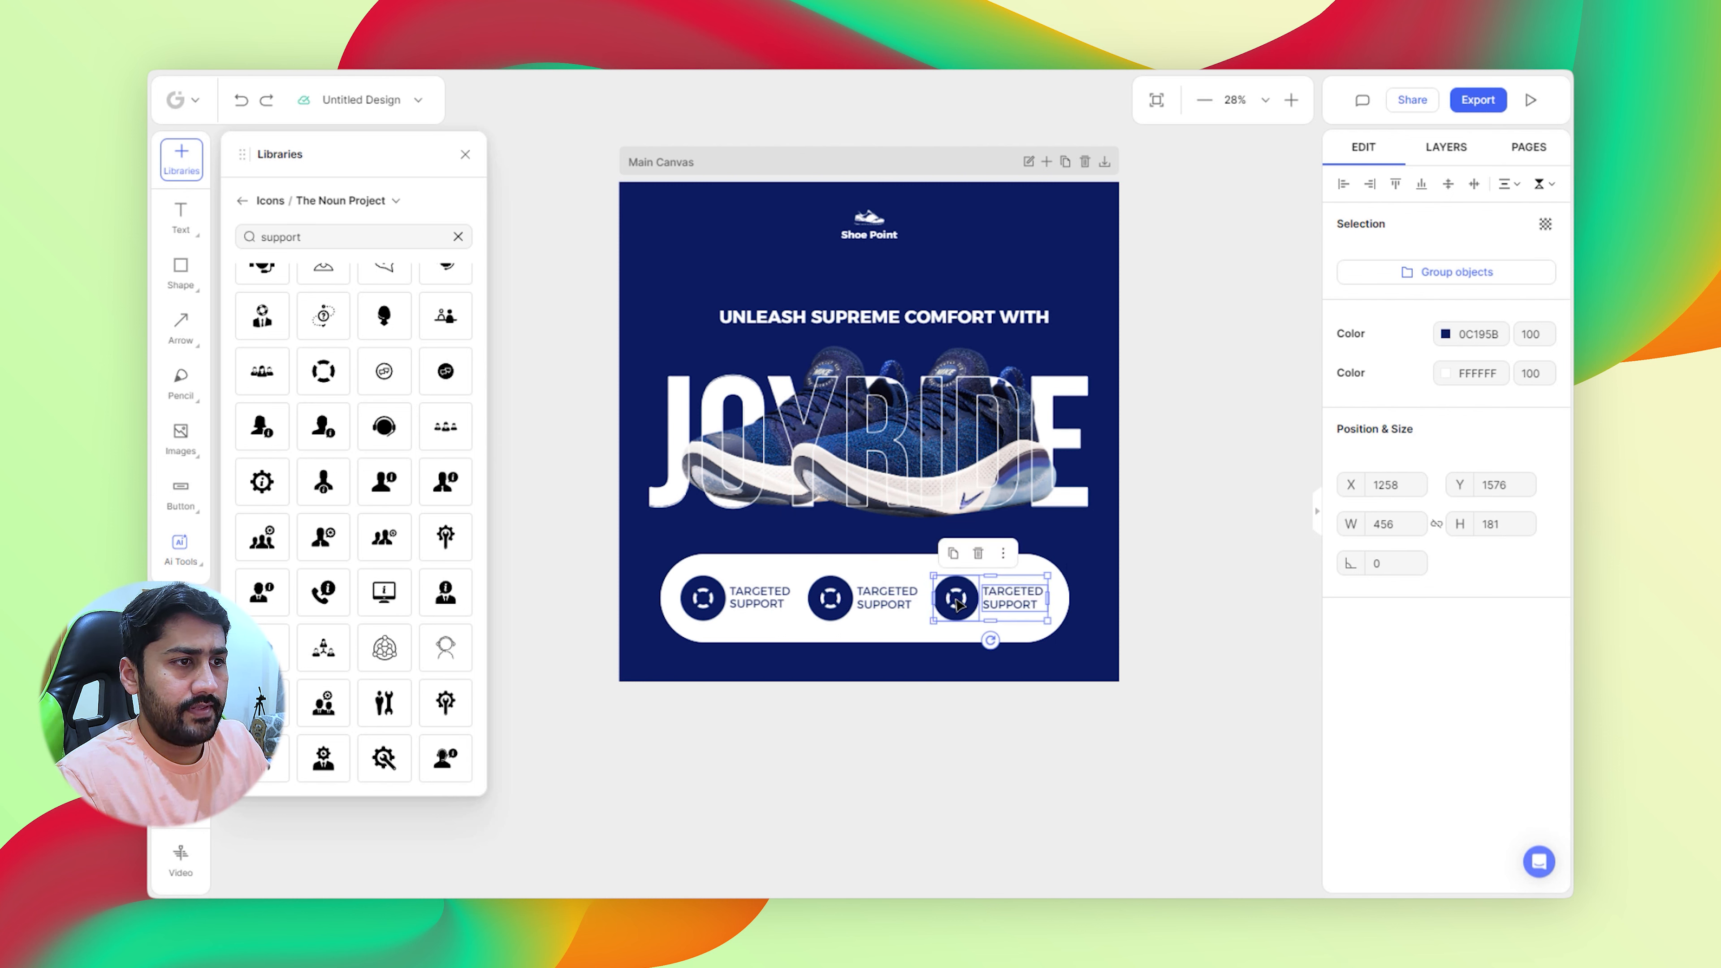
click(969, 755)
click(830, 596)
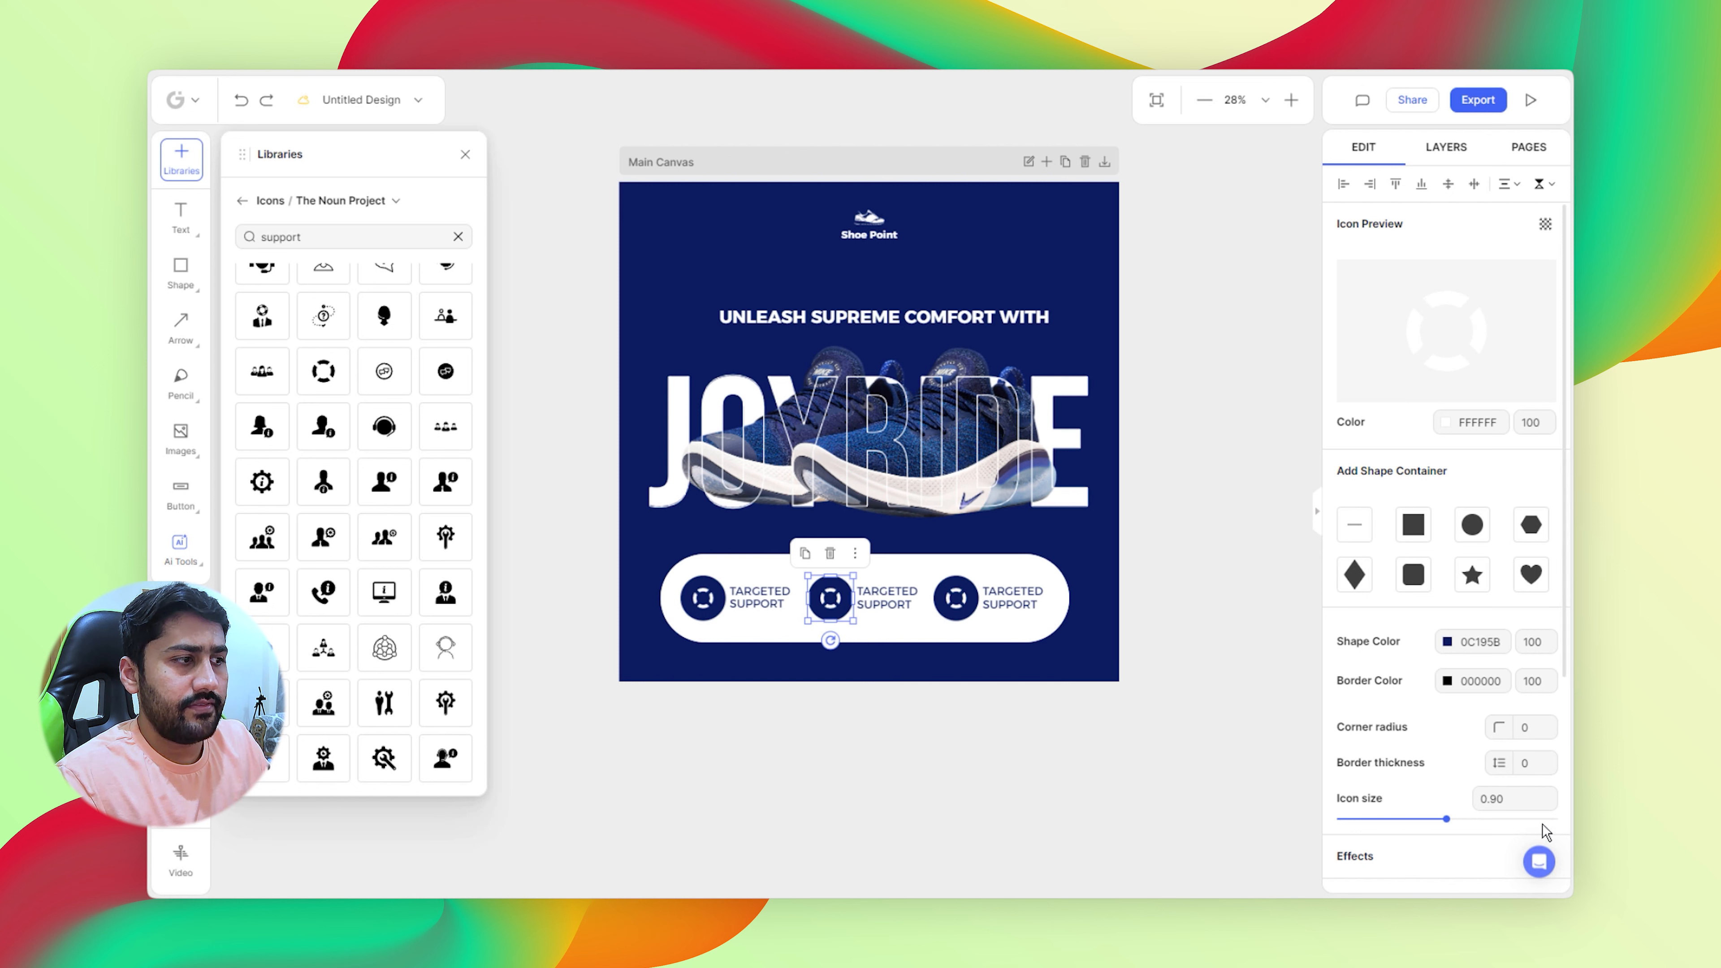
double_click(888, 602)
text(UNPA)
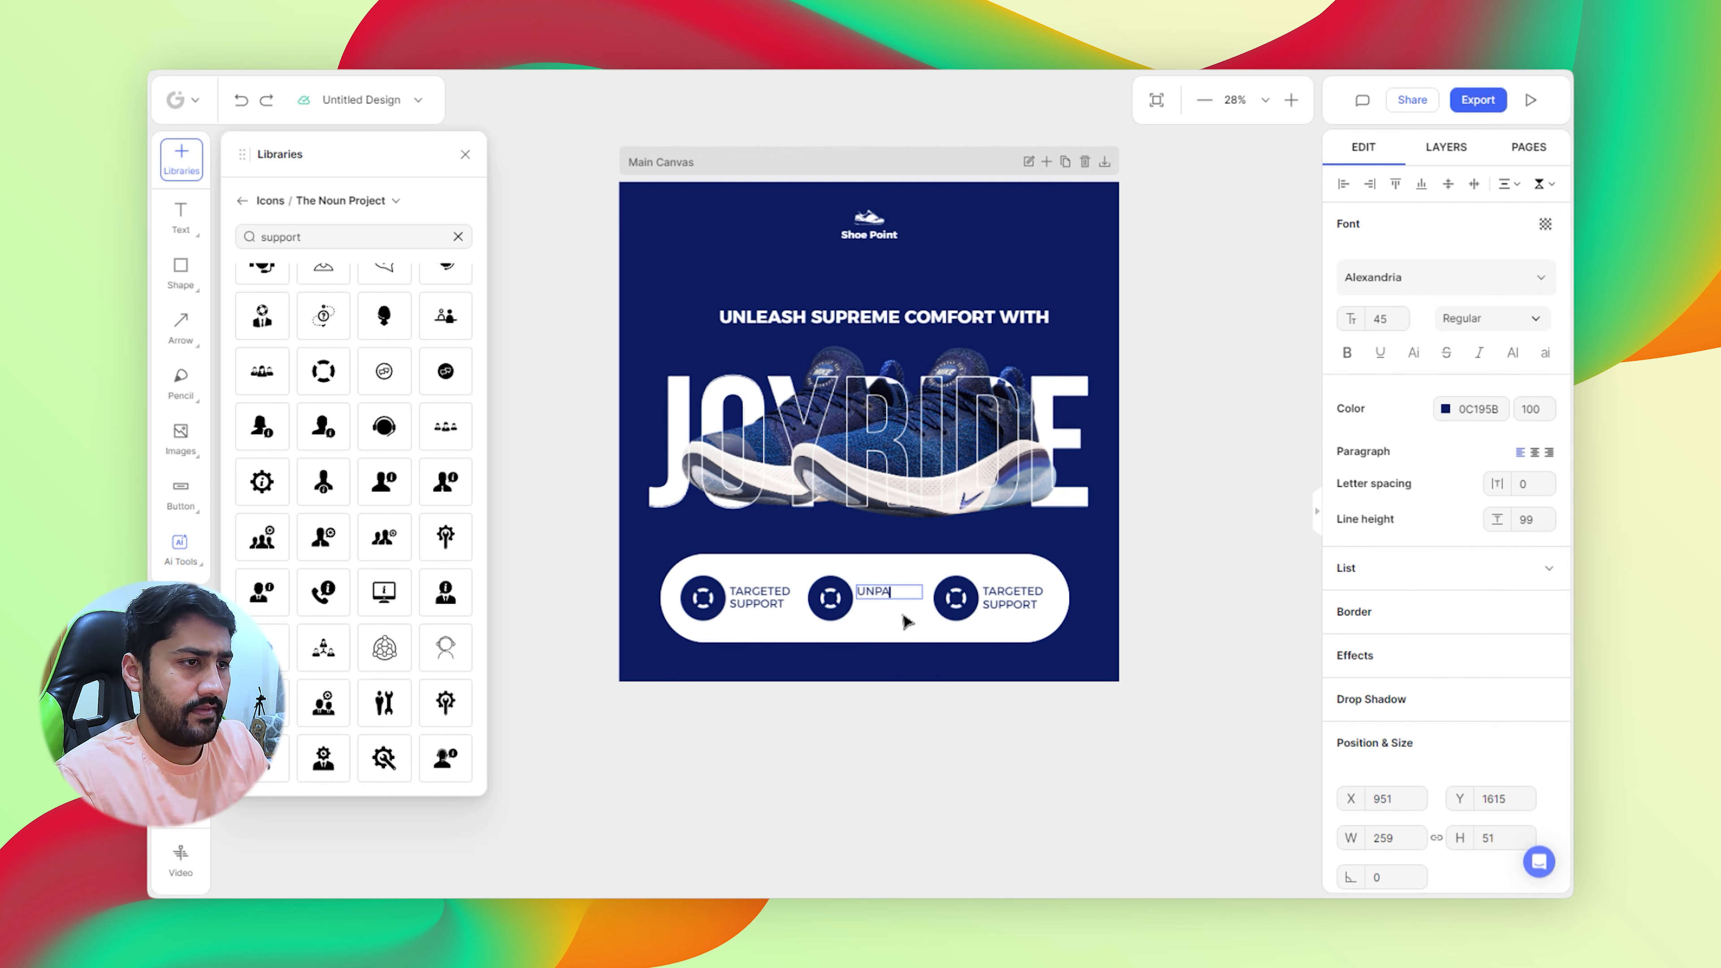
text(RALLELLEDCOMFOR)
key(ctrl+z)
key(ctrl+z)
key(ctrl+z)
key(ctrl+z)
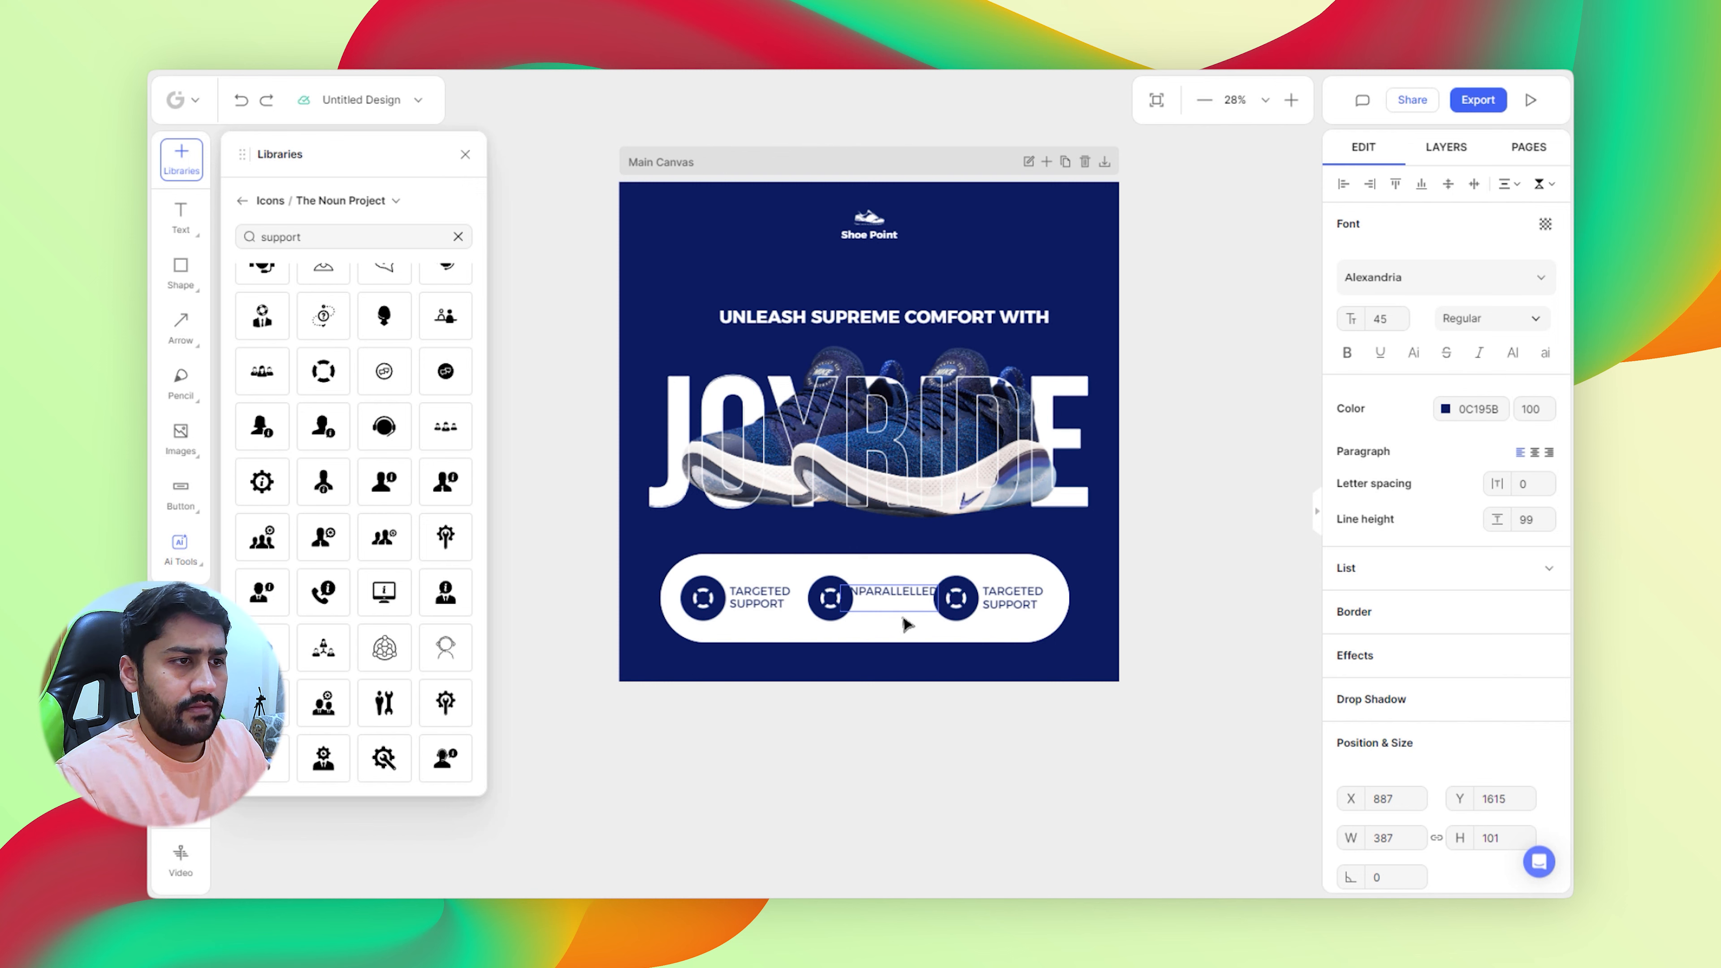
key(ctrl+shift+z)
click(907, 713)
- Change the middle label to "EXTREME COMFORT" and search for a replacement for its icon with "COMFORT"
double_click(888, 602)
text(EXTREME COMFORT)
click(834, 598)
click(1448, 332)
click(1156, 257)
text(COMFORT)
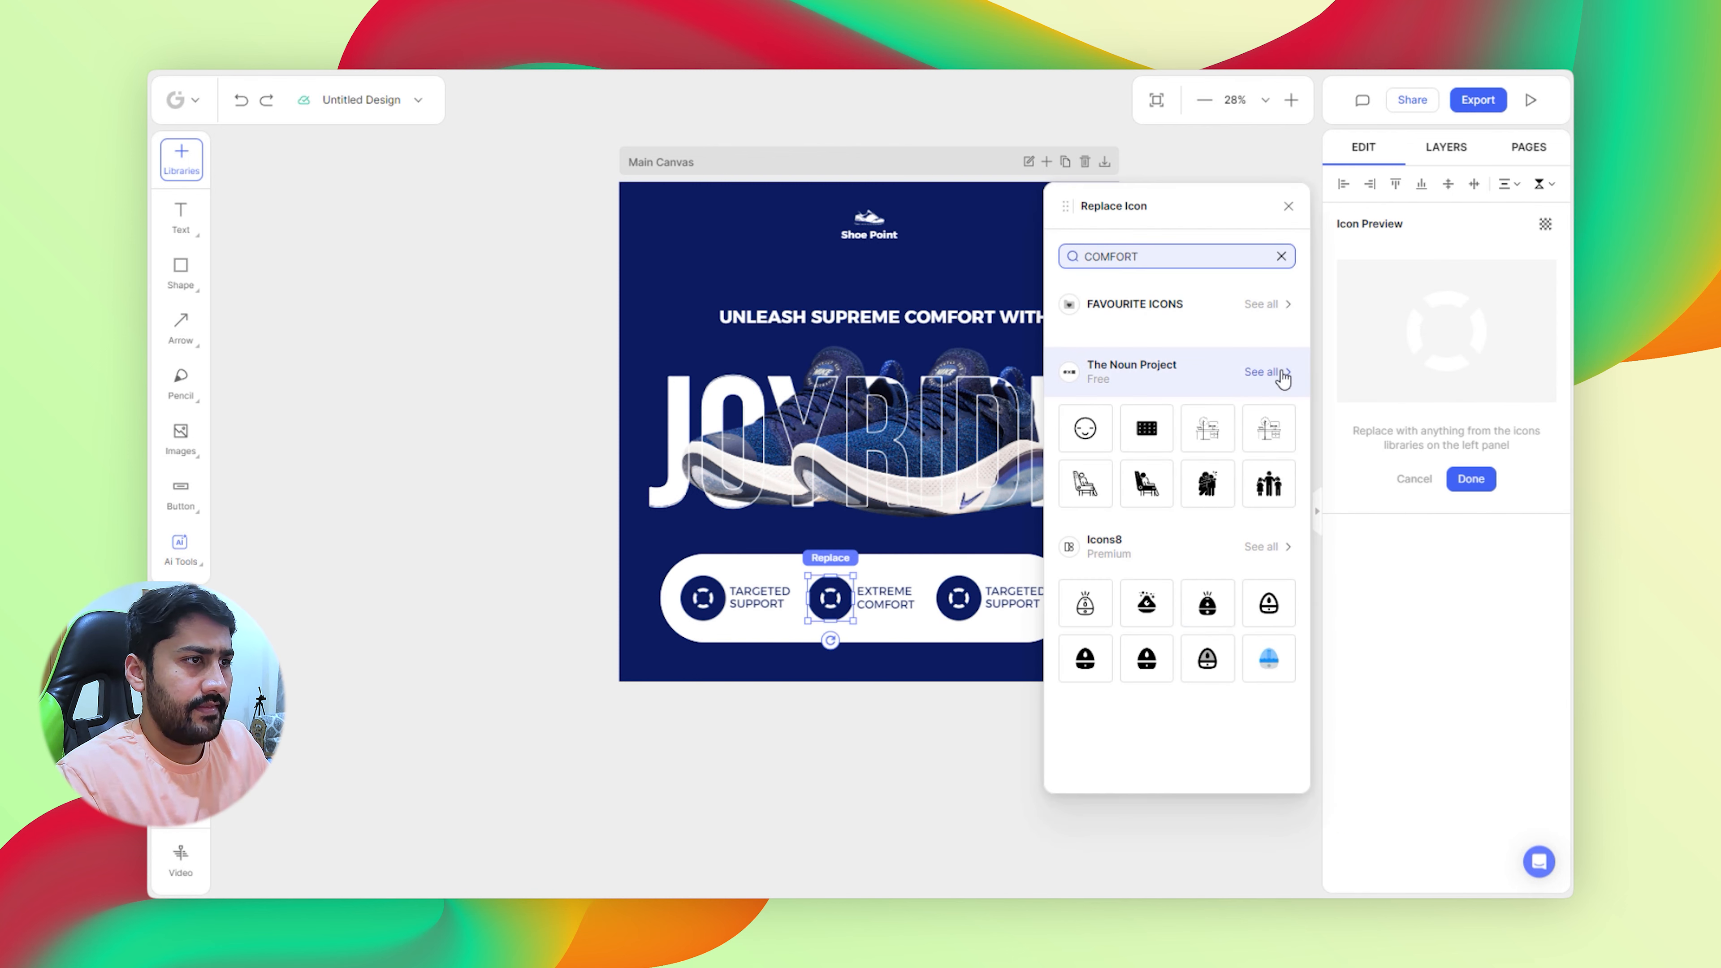
- Replace the middle icon with a cushion-like icon from The Noun Project and enlarge it slightly within its circle
click(1271, 381)
scroll(1158, 434, down, 6)
scroll(1137, 488, down, 10)
click(1155, 624)
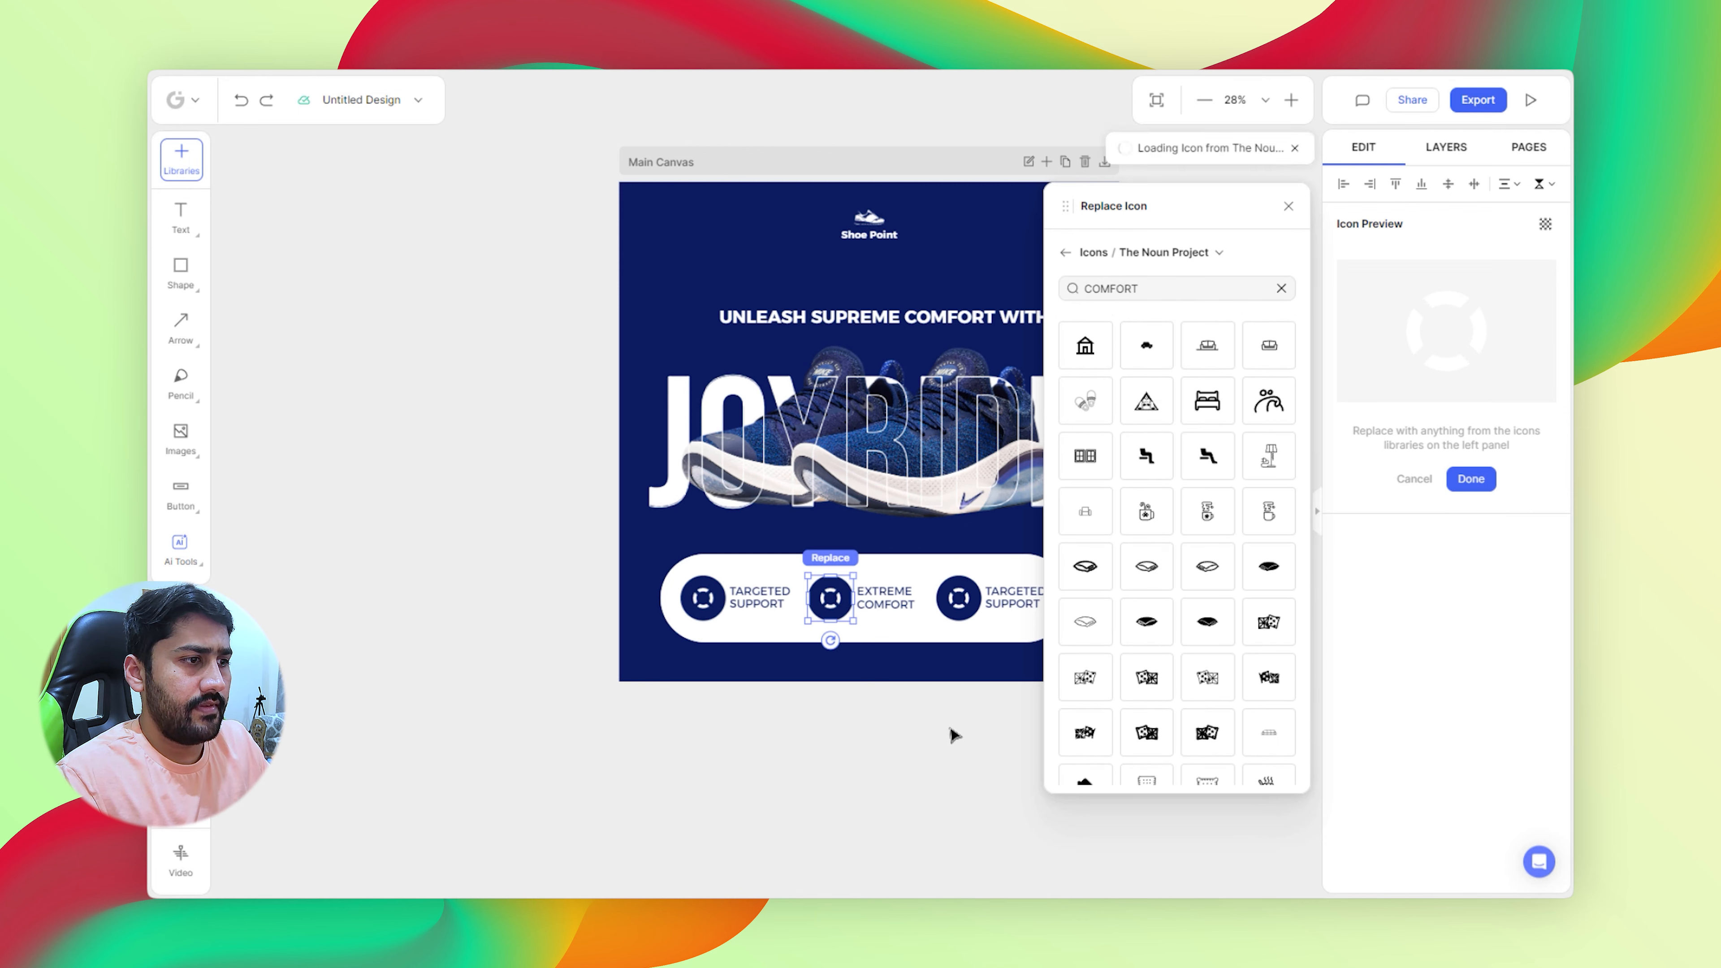
scroll(1509, 664, down, 3)
drag(1445, 643, 1457, 642)
- Change the third label to "RESPONSIVE RIDE" and nudge it right, away from its icon
click(959, 598)
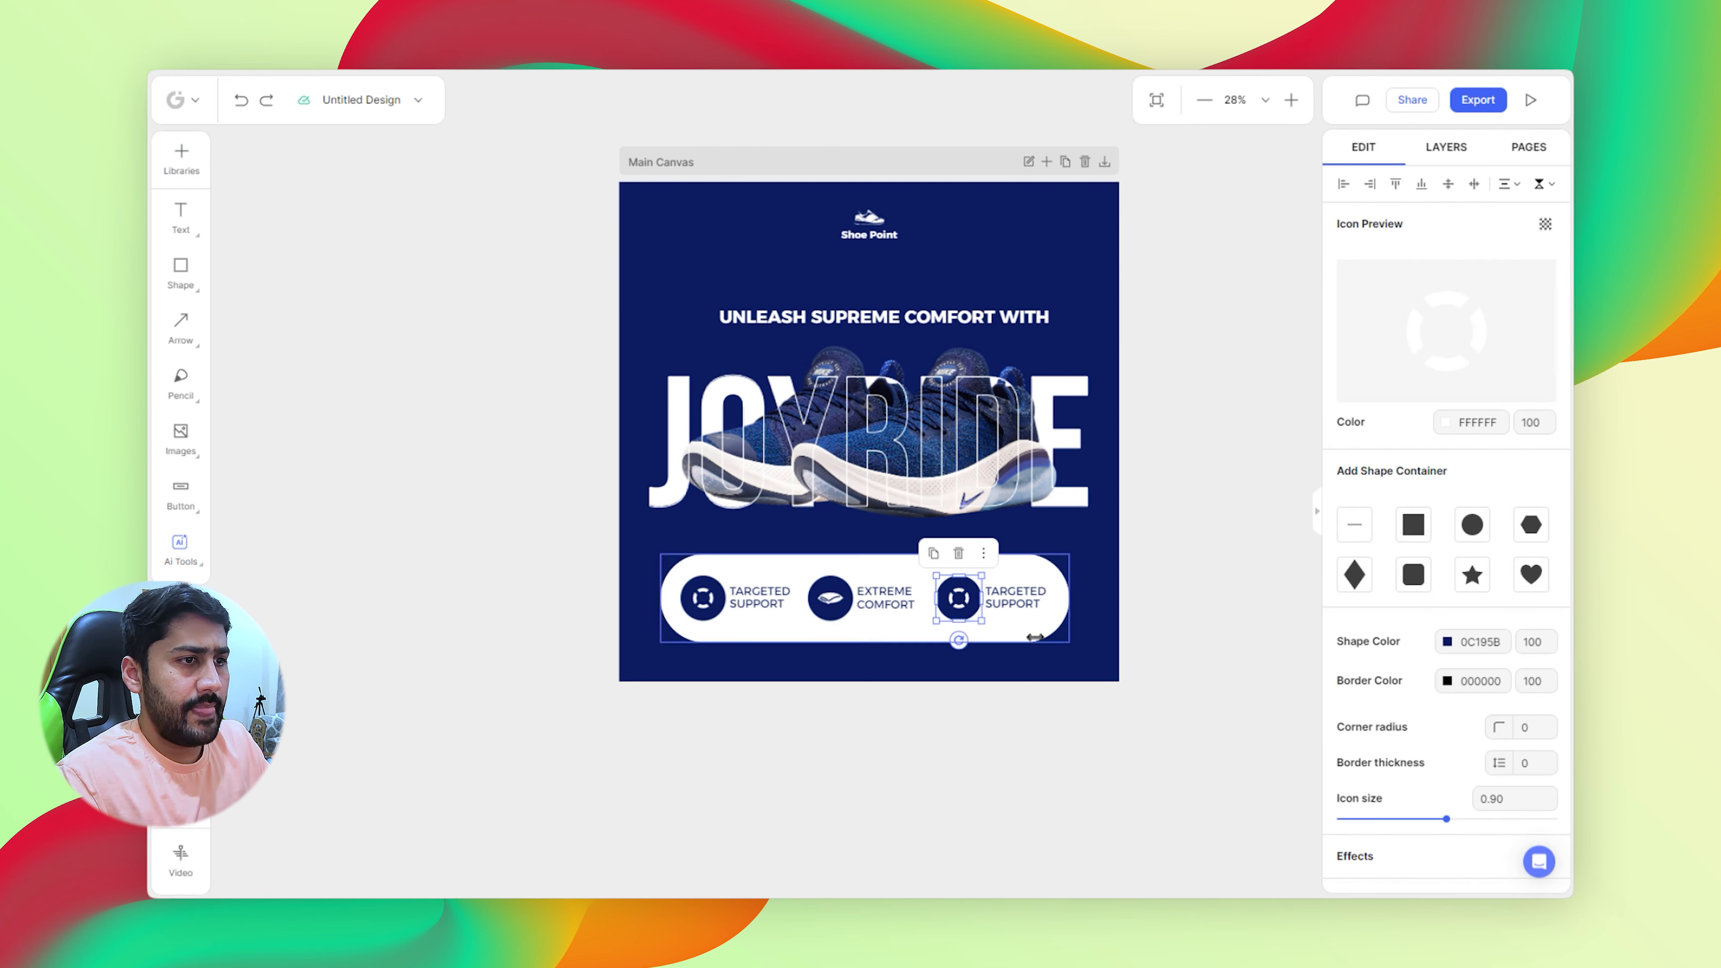
click(1052, 613)
double_click(1051, 611)
text(RESPONSIVE RID)
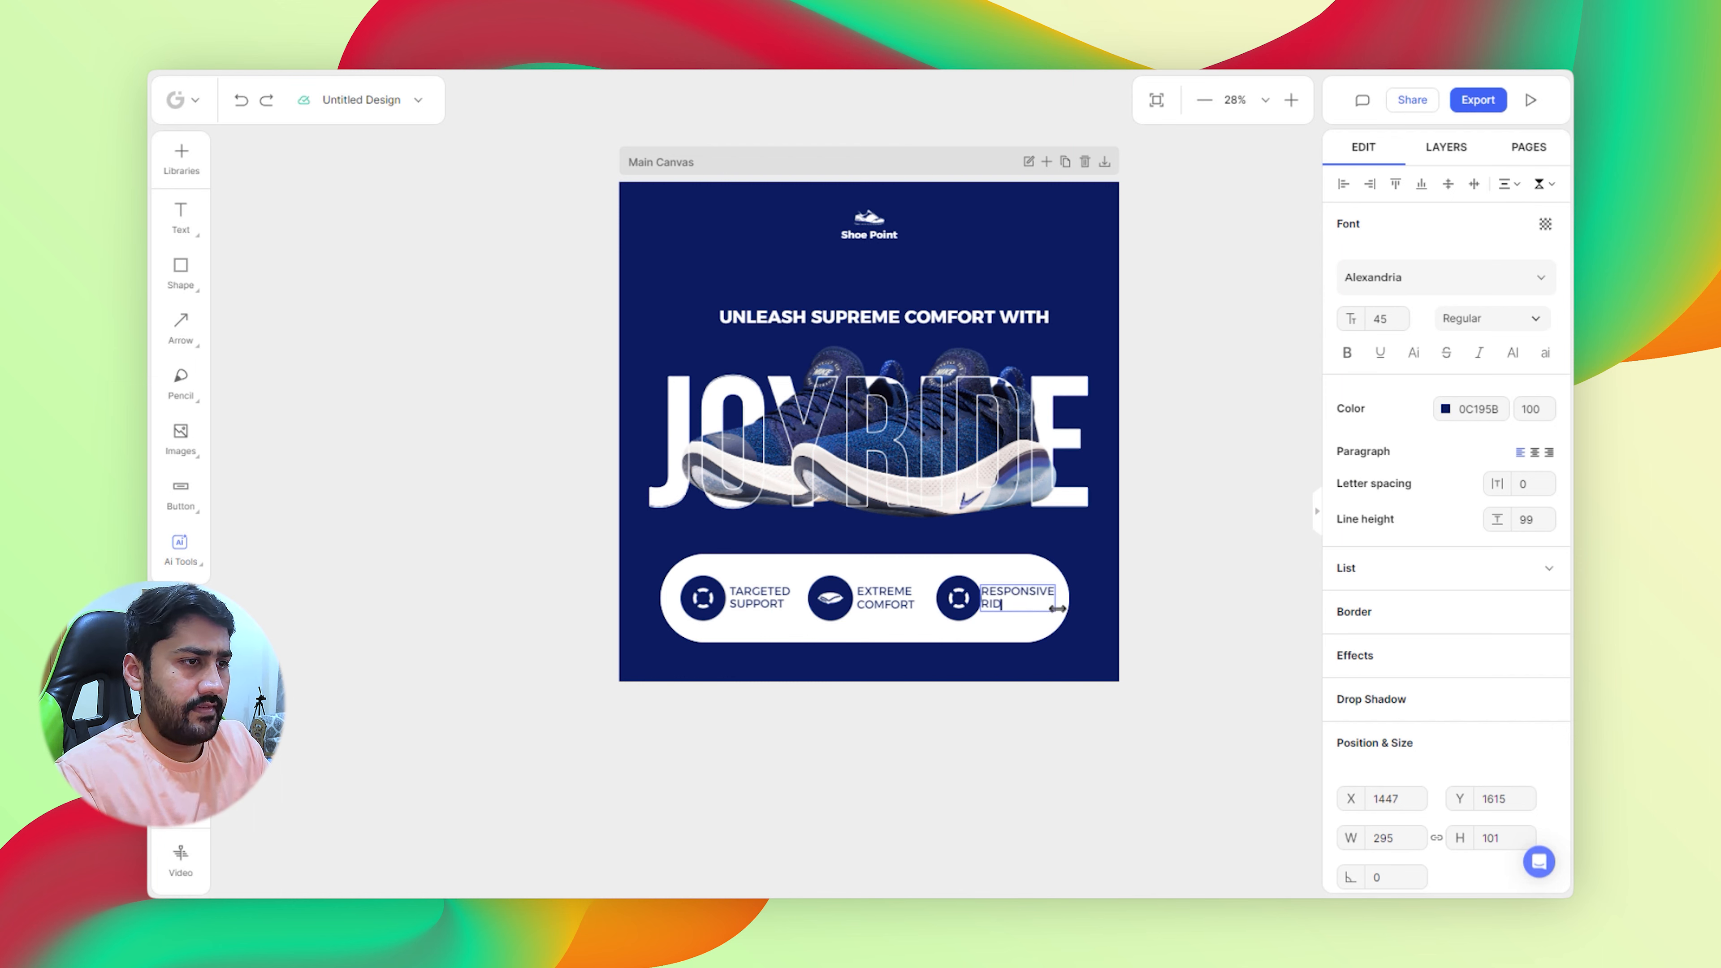
text(E)
click(1078, 609)
click(1037, 603)
key(shift+Right)
key(shift+Right)
- Replace the third label's icon with a running figure found in The Noun Project by searching "RUNNING"
double_click(962, 598)
click(1161, 258)
text(SHOE)
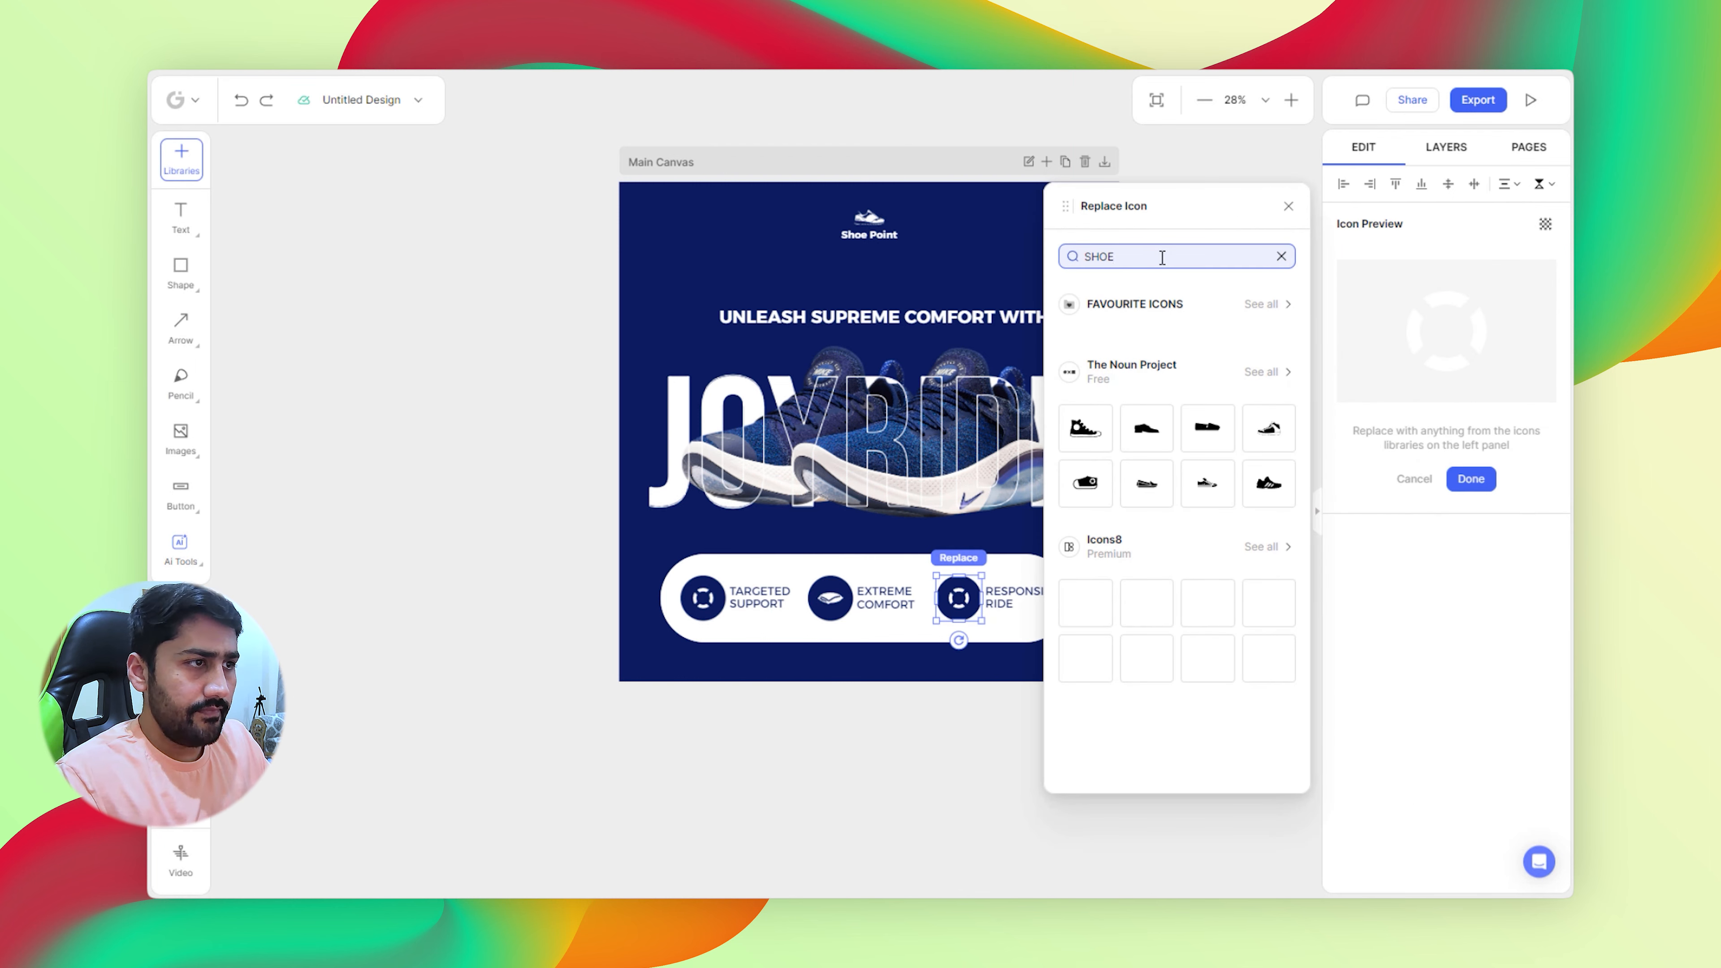
click(1167, 371)
triple_click(1165, 288)
text(RUNNING)
scroll(1138, 434, down, 3)
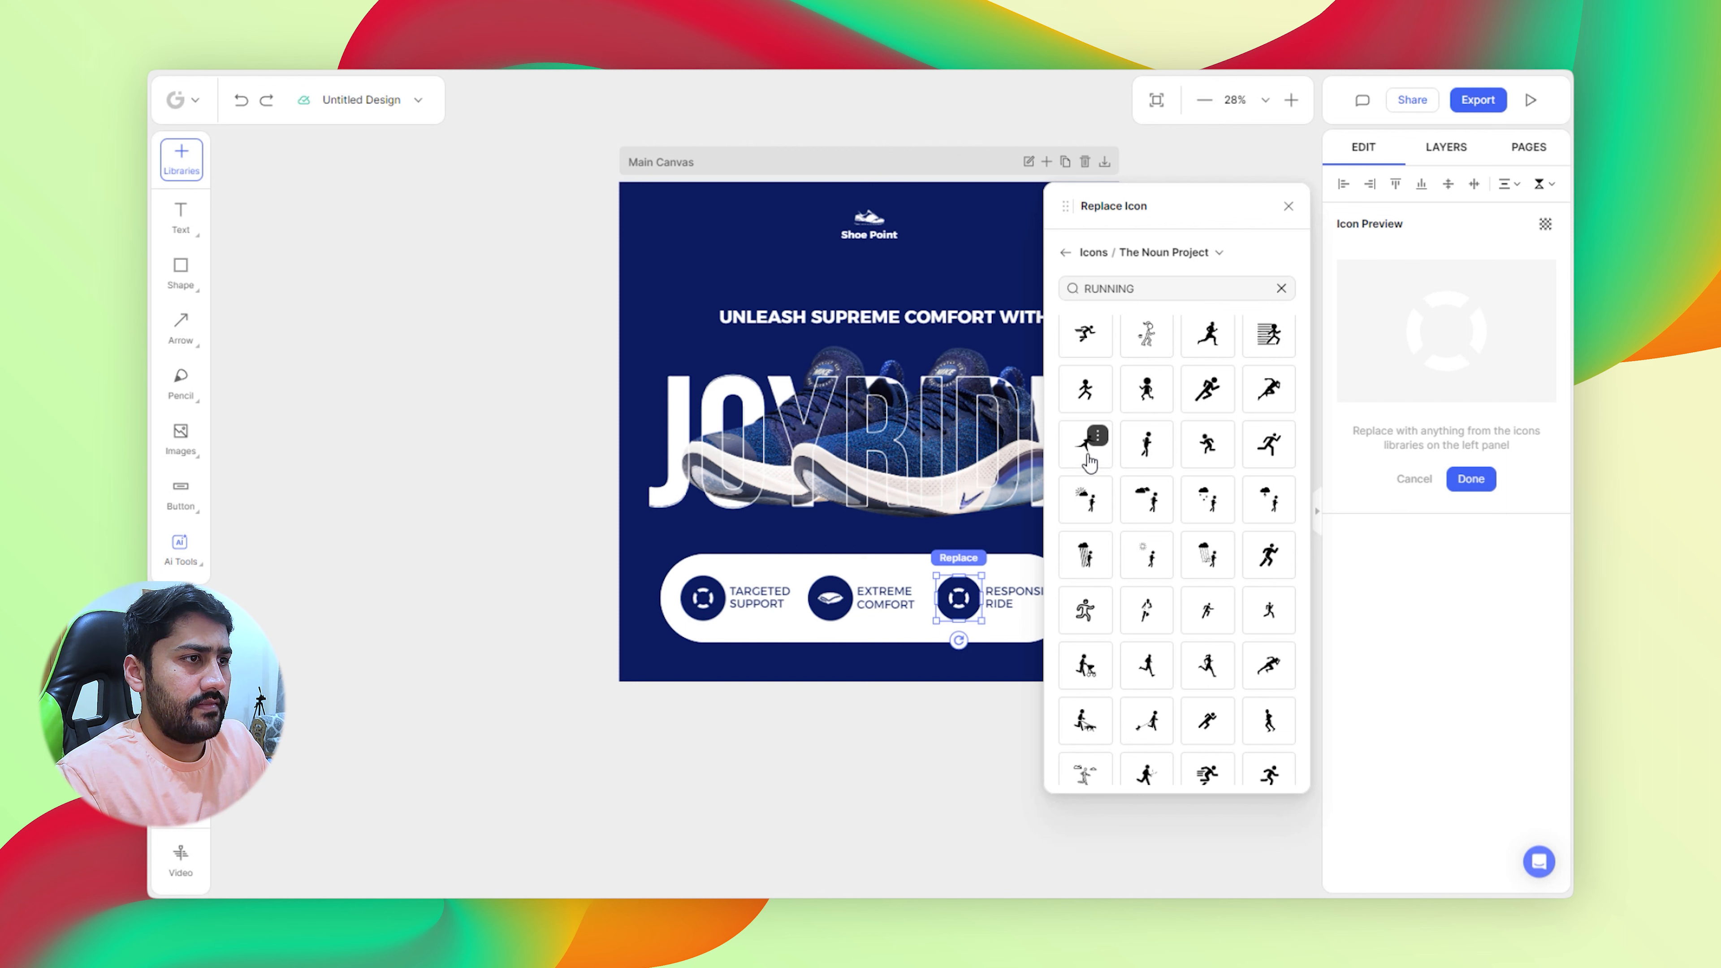
click(1266, 475)
- Enlarge the running figure inside its circle to an icon size of 0.99
scroll(1463, 548, down, 4)
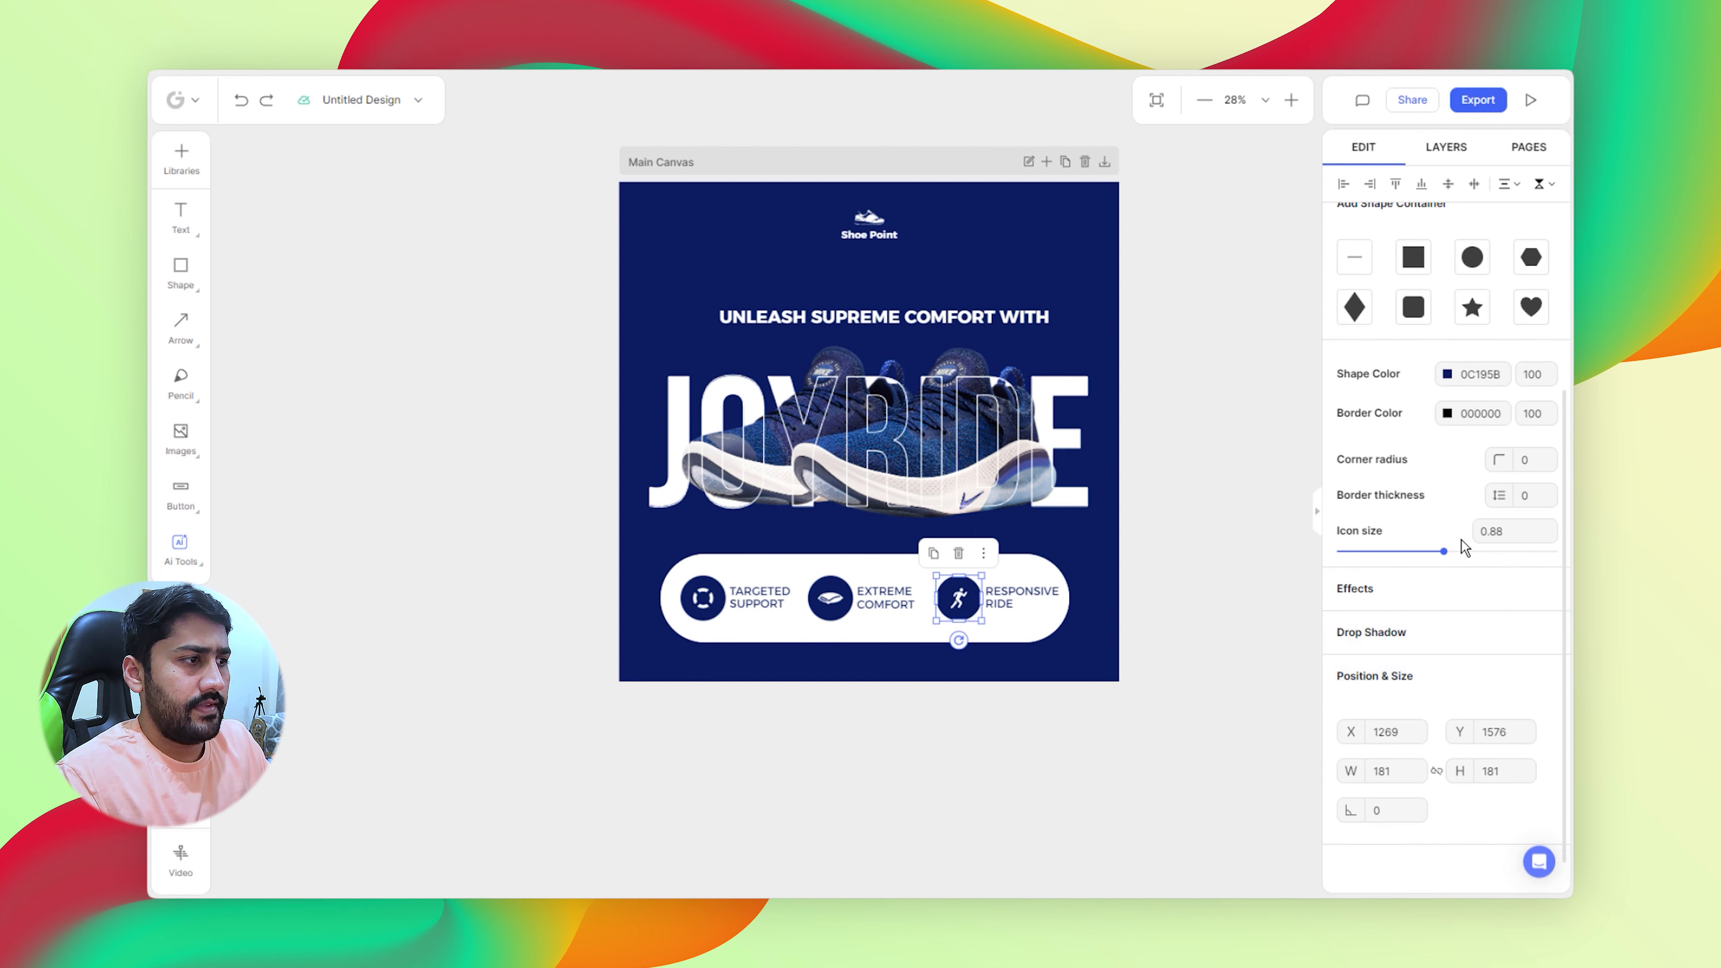
drag(1445, 551, 1454, 552)
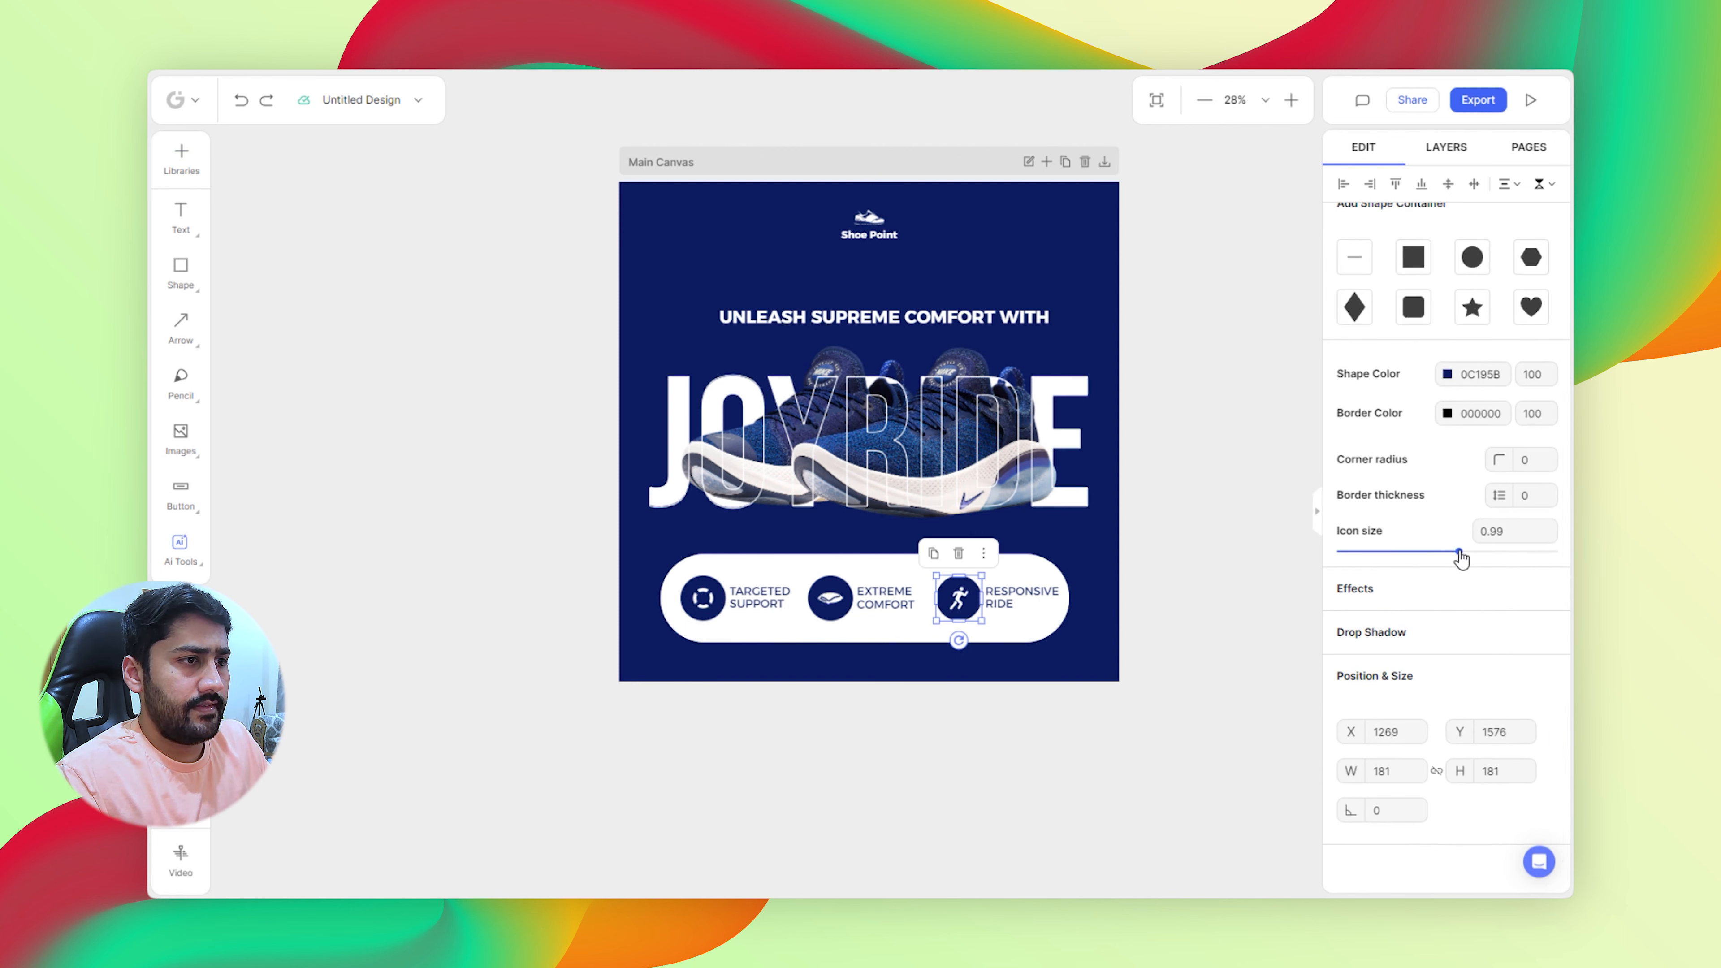
click(1229, 552)
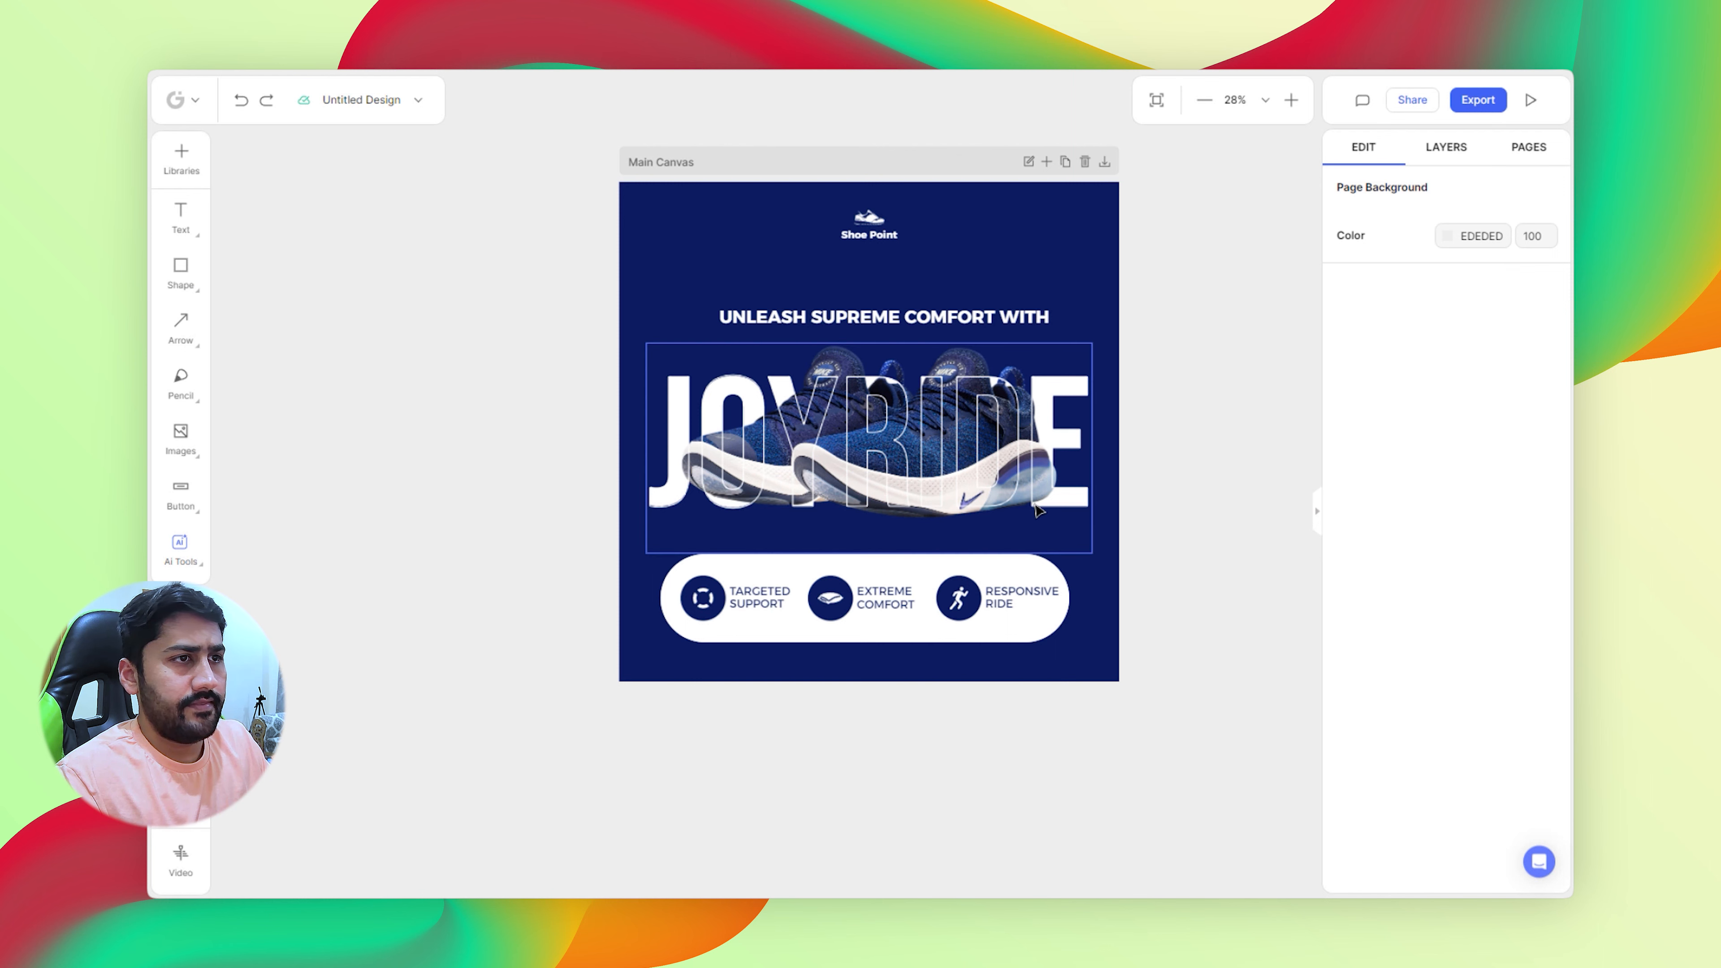
- Move the Shoe Point logo down toward the heading and enlarge it slightly
click(968, 319)
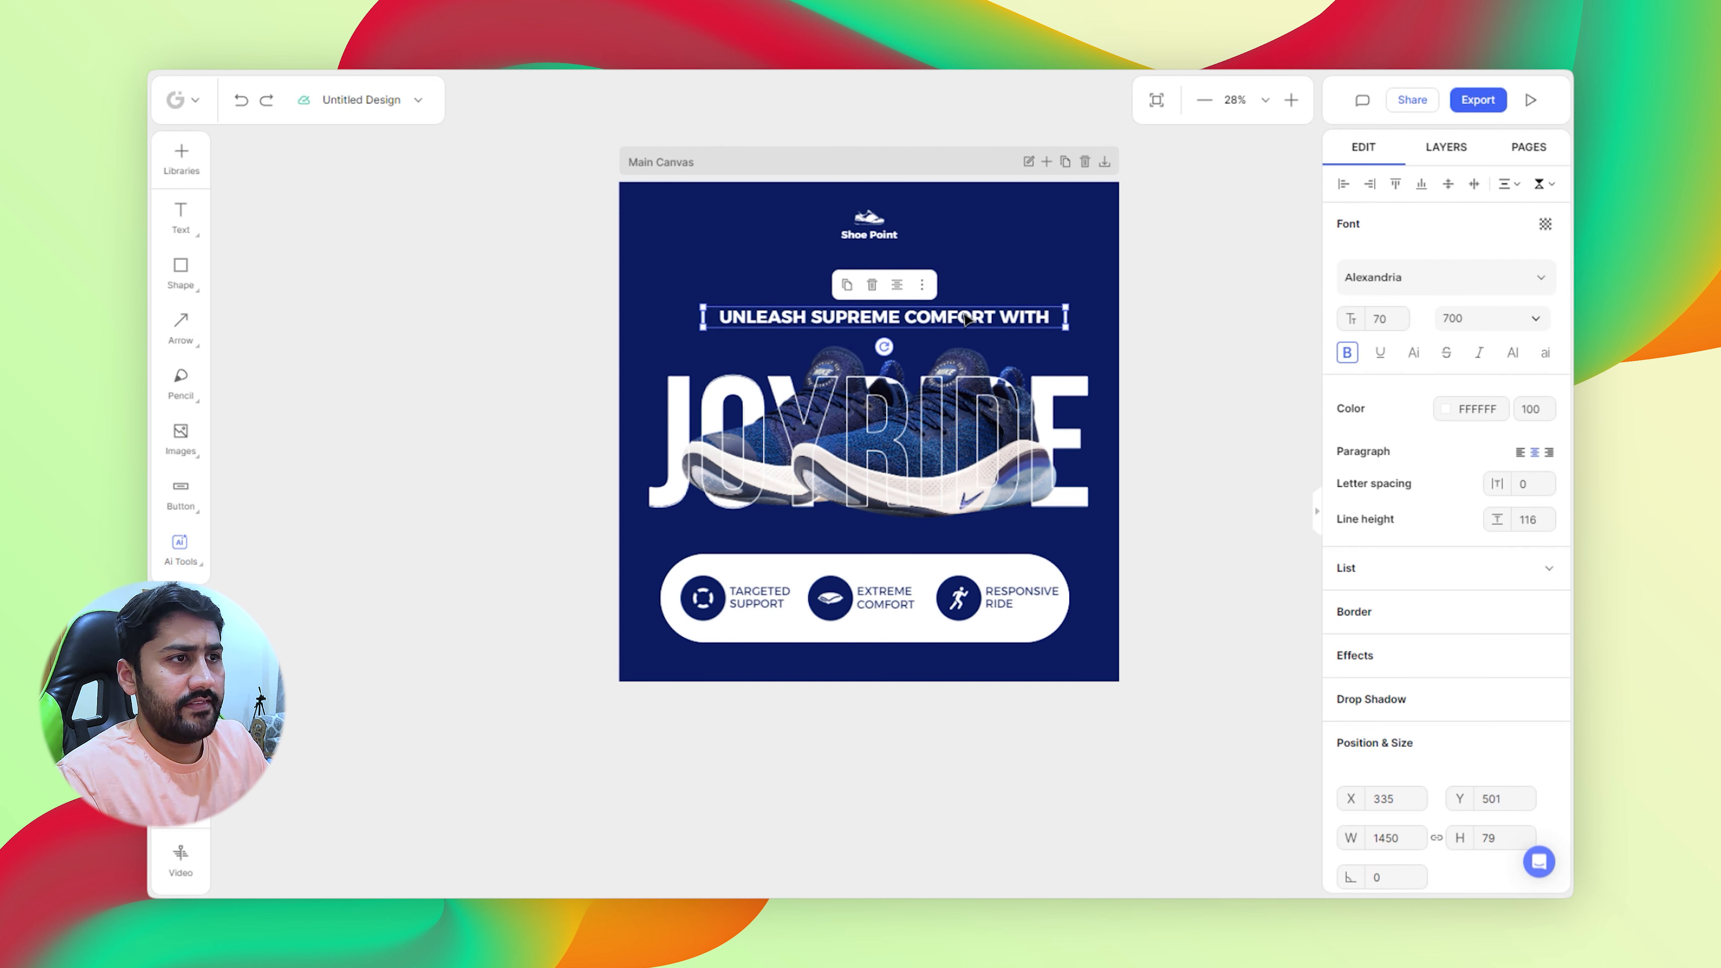
click(1252, 362)
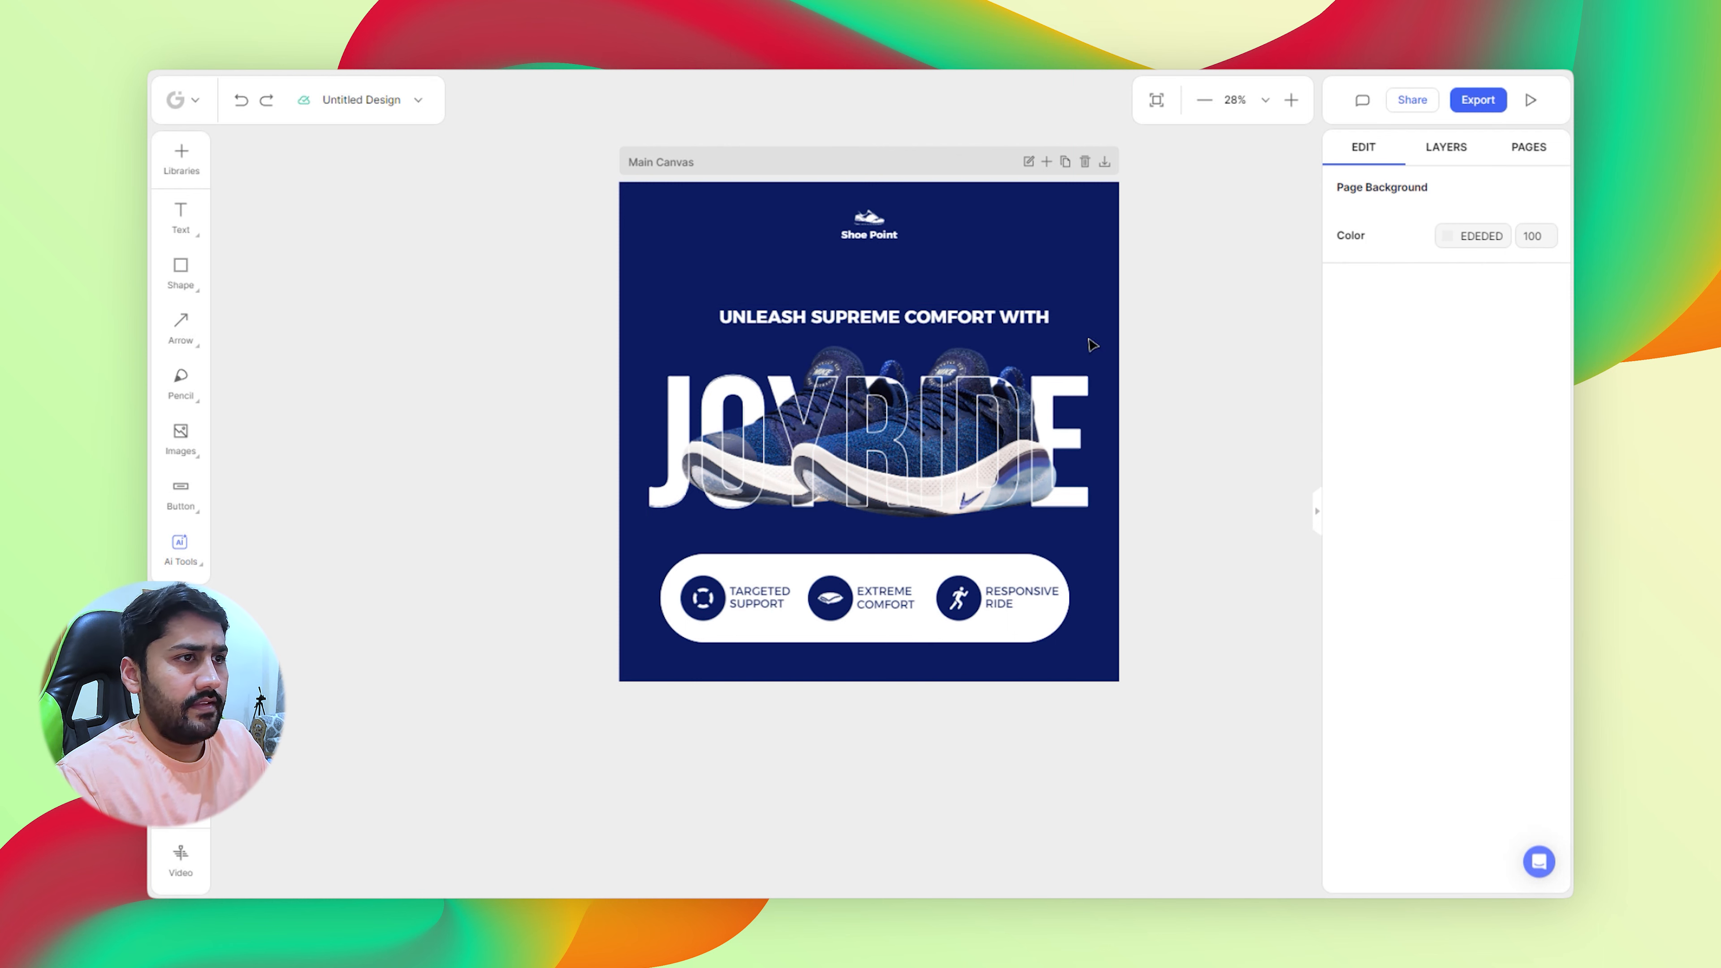
click(879, 233)
mouse_move(899, 260)
mouse_down()
mouse_move(868, 215)
mouse_move(916, 256)
mouse_move(841, 261)
mouse_move(881, 238)
mouse_up()
click(976, 263)
click(953, 246)
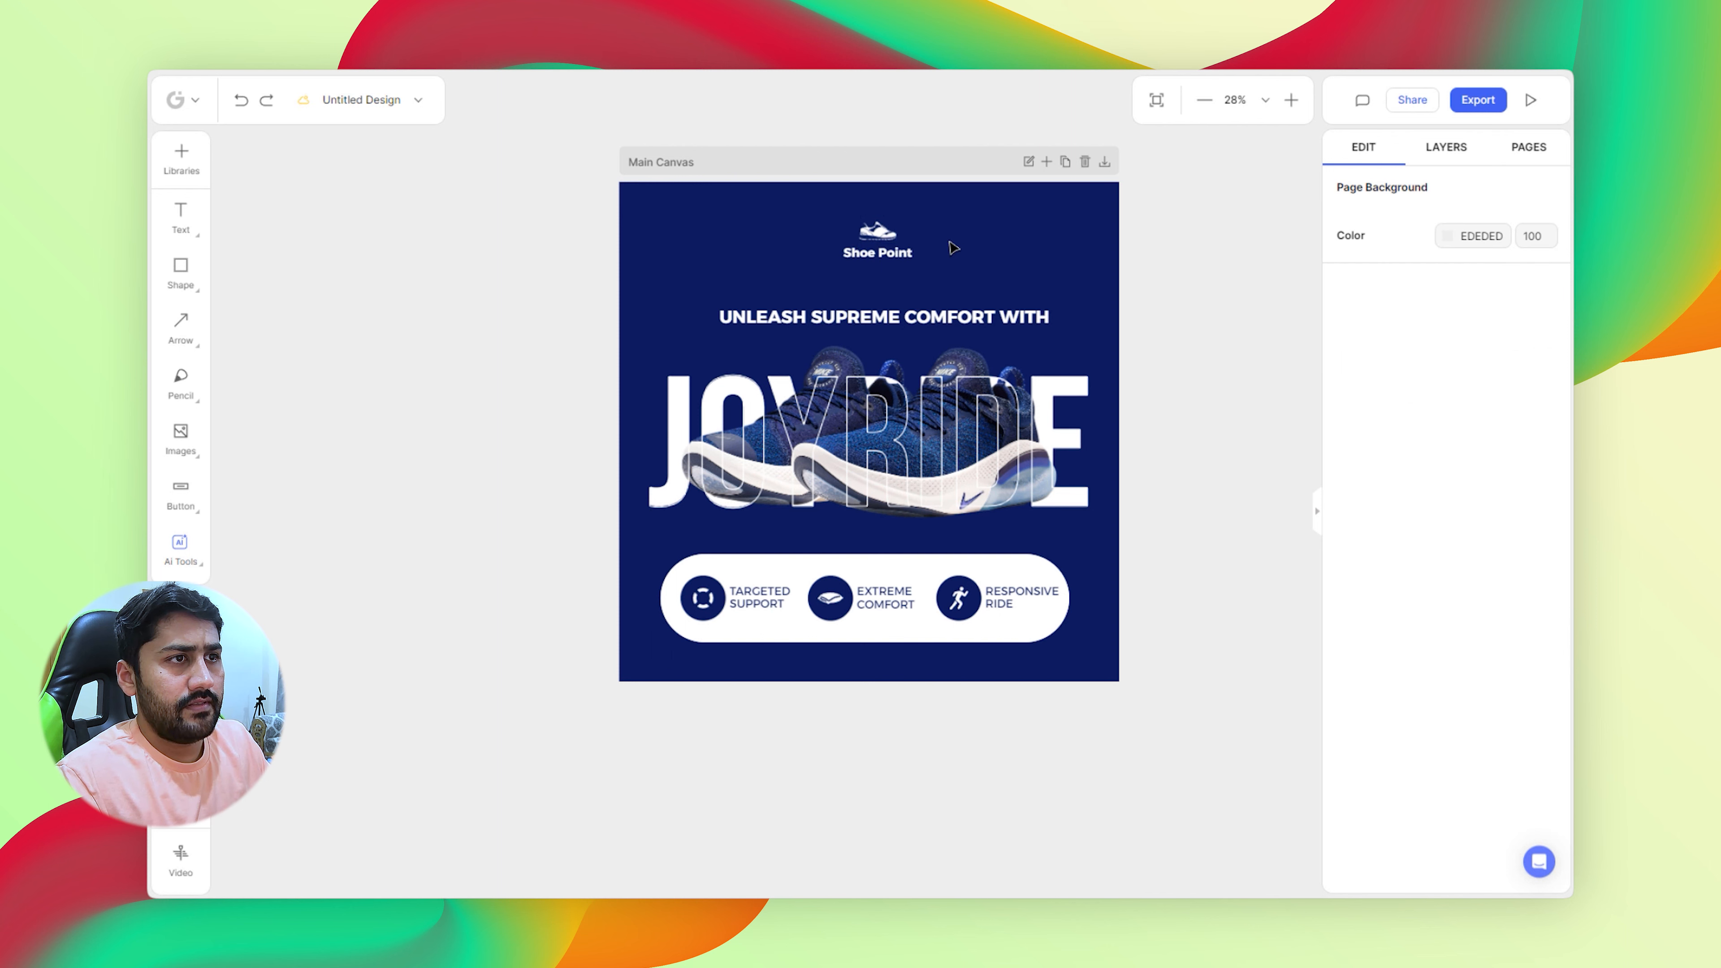
- Centre the logo icon, the Shoe Point text and the UNLEASH SUPREME COMFORT WITH heading horizontally on the canvas
click(879, 232)
click(1442, 187)
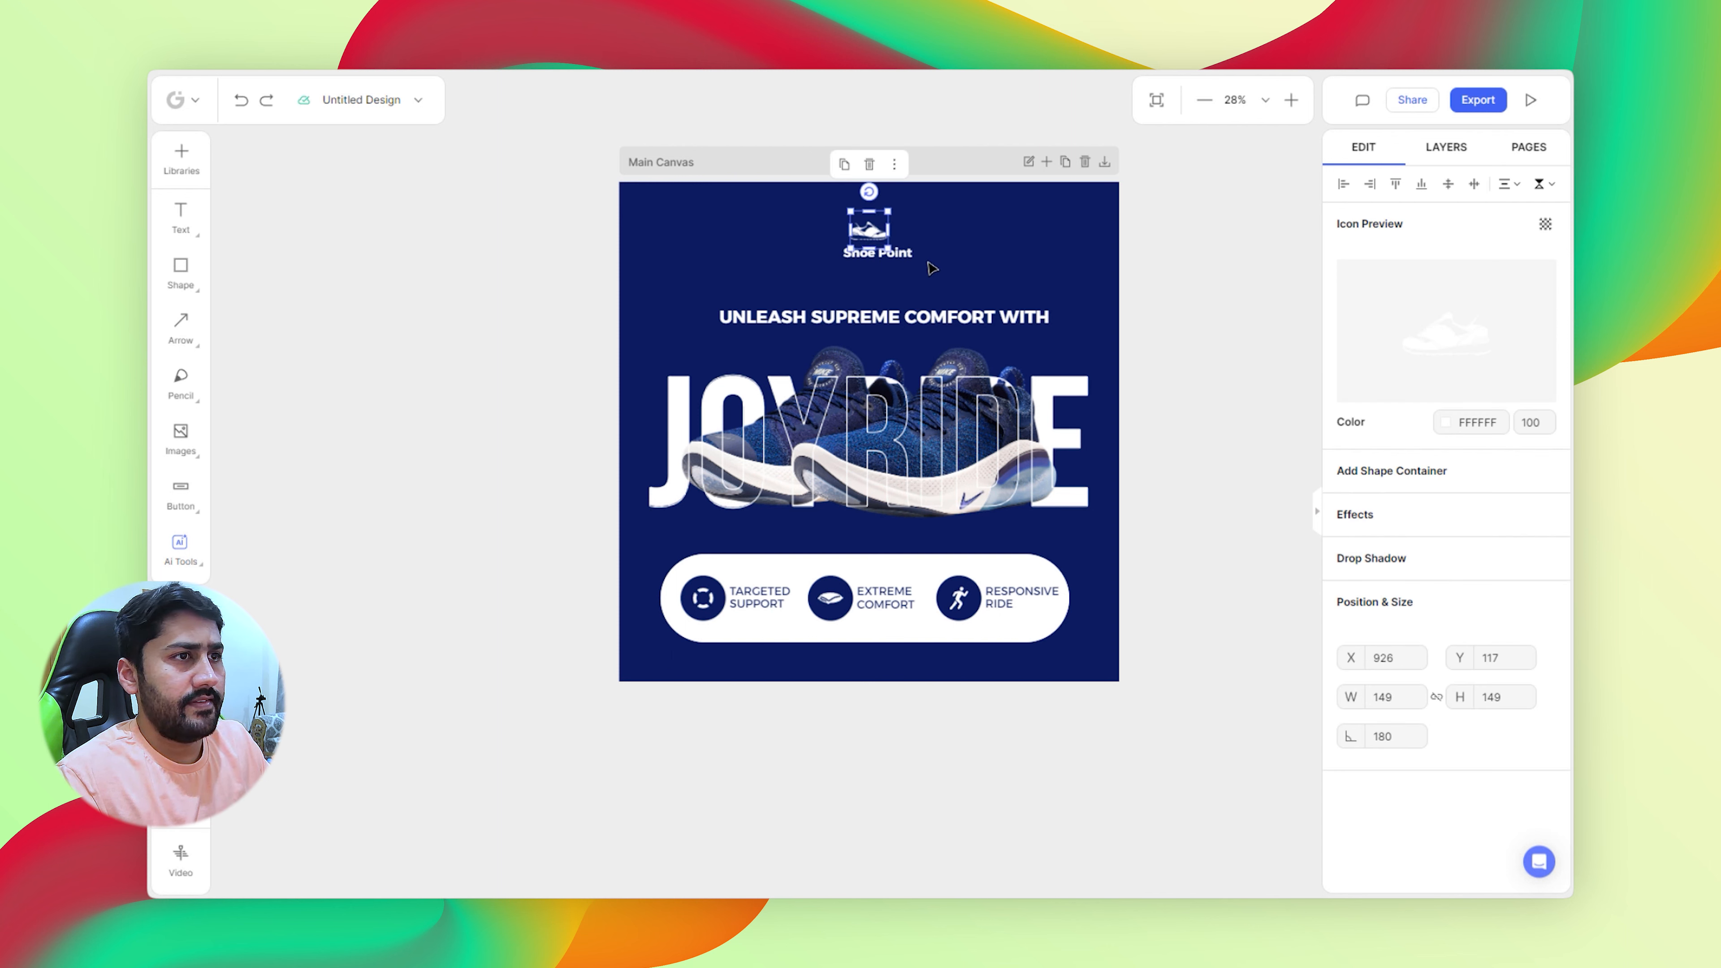
click(905, 257)
click(1449, 184)
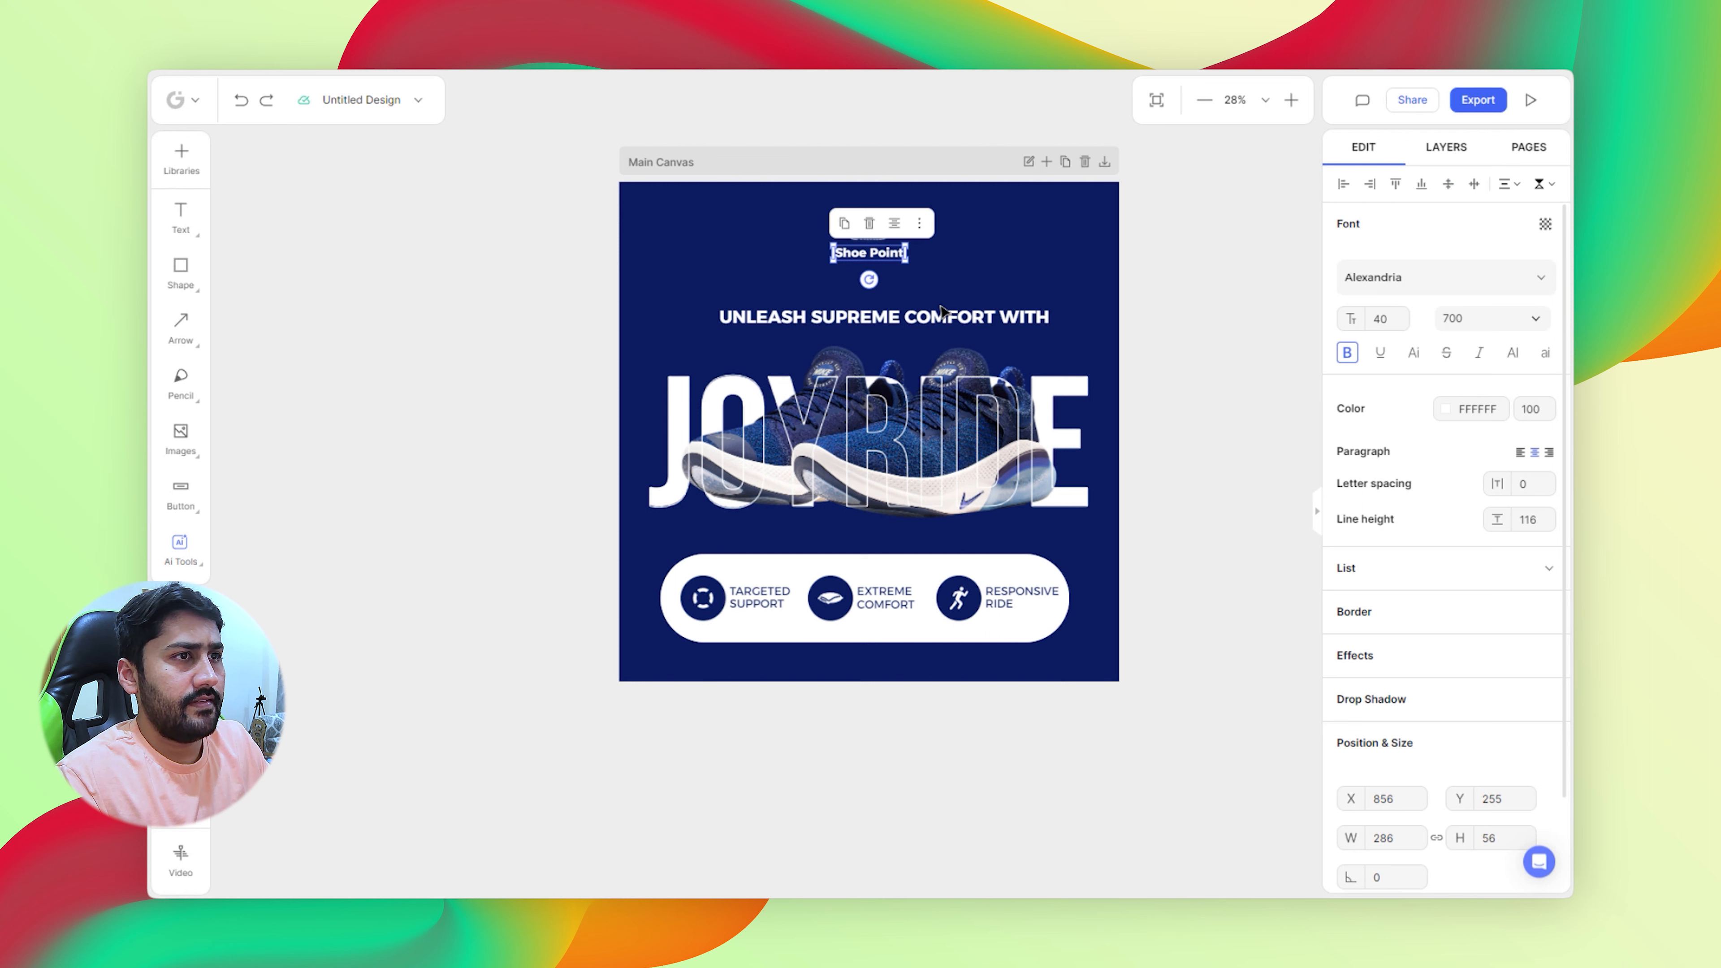
click(947, 316)
click(1448, 183)
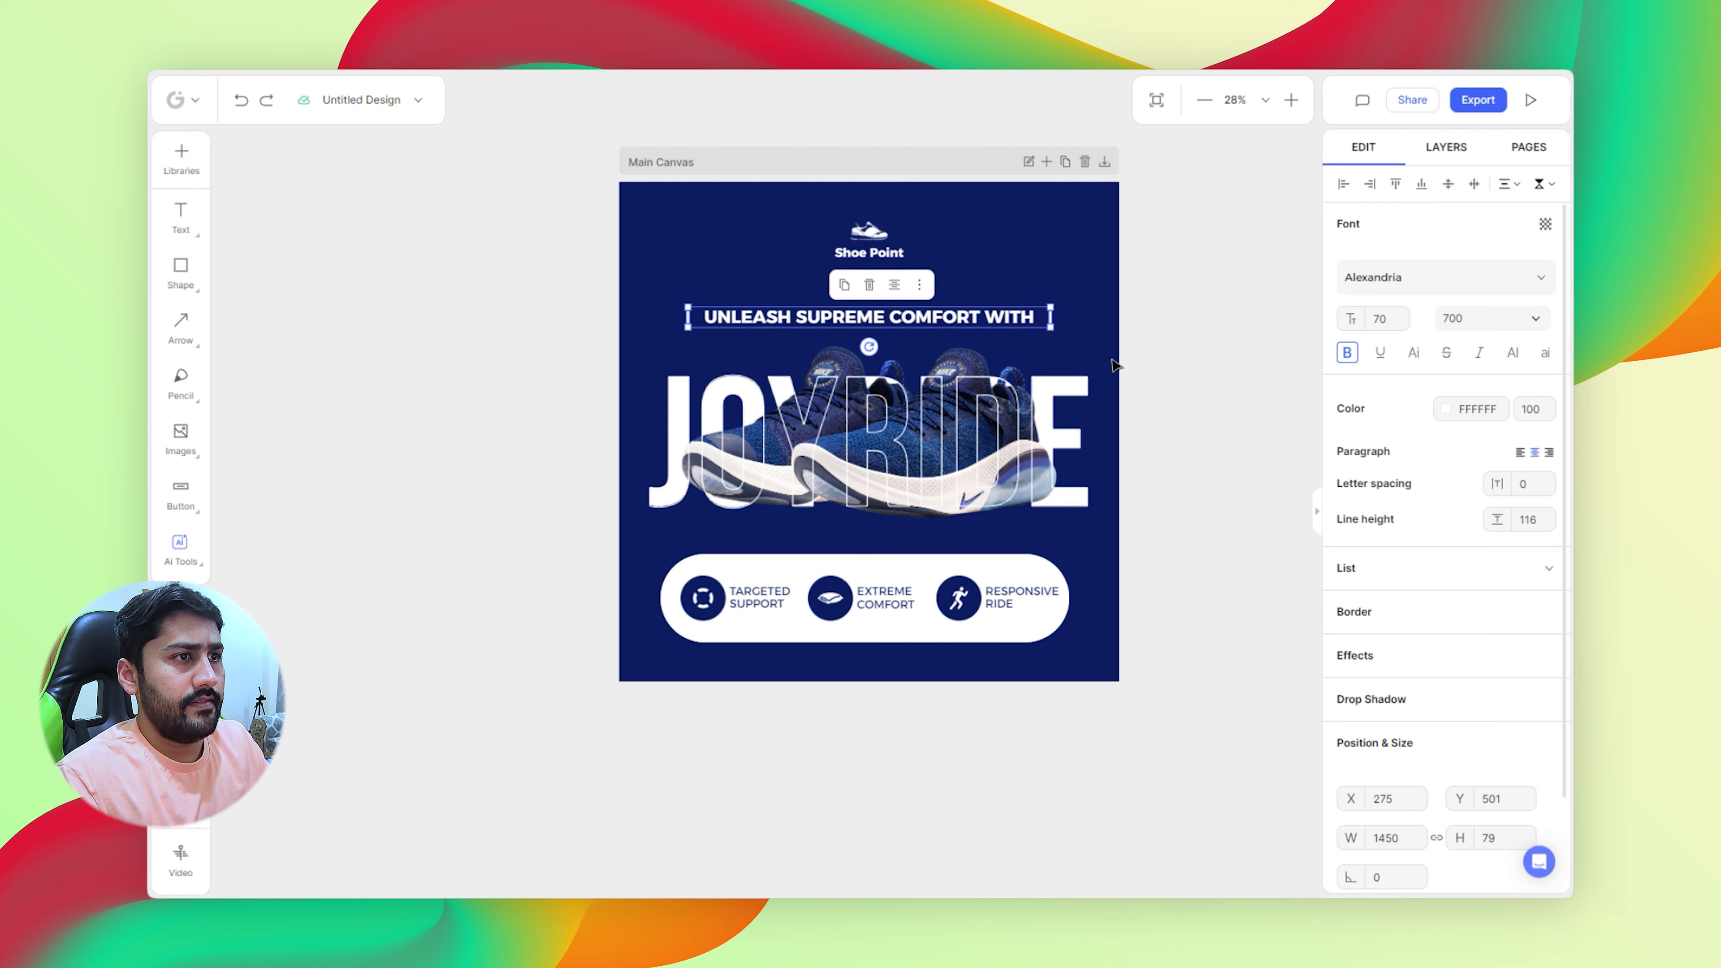
- Centre the white rounded feature panel horizontally on the canvas
click(956, 572)
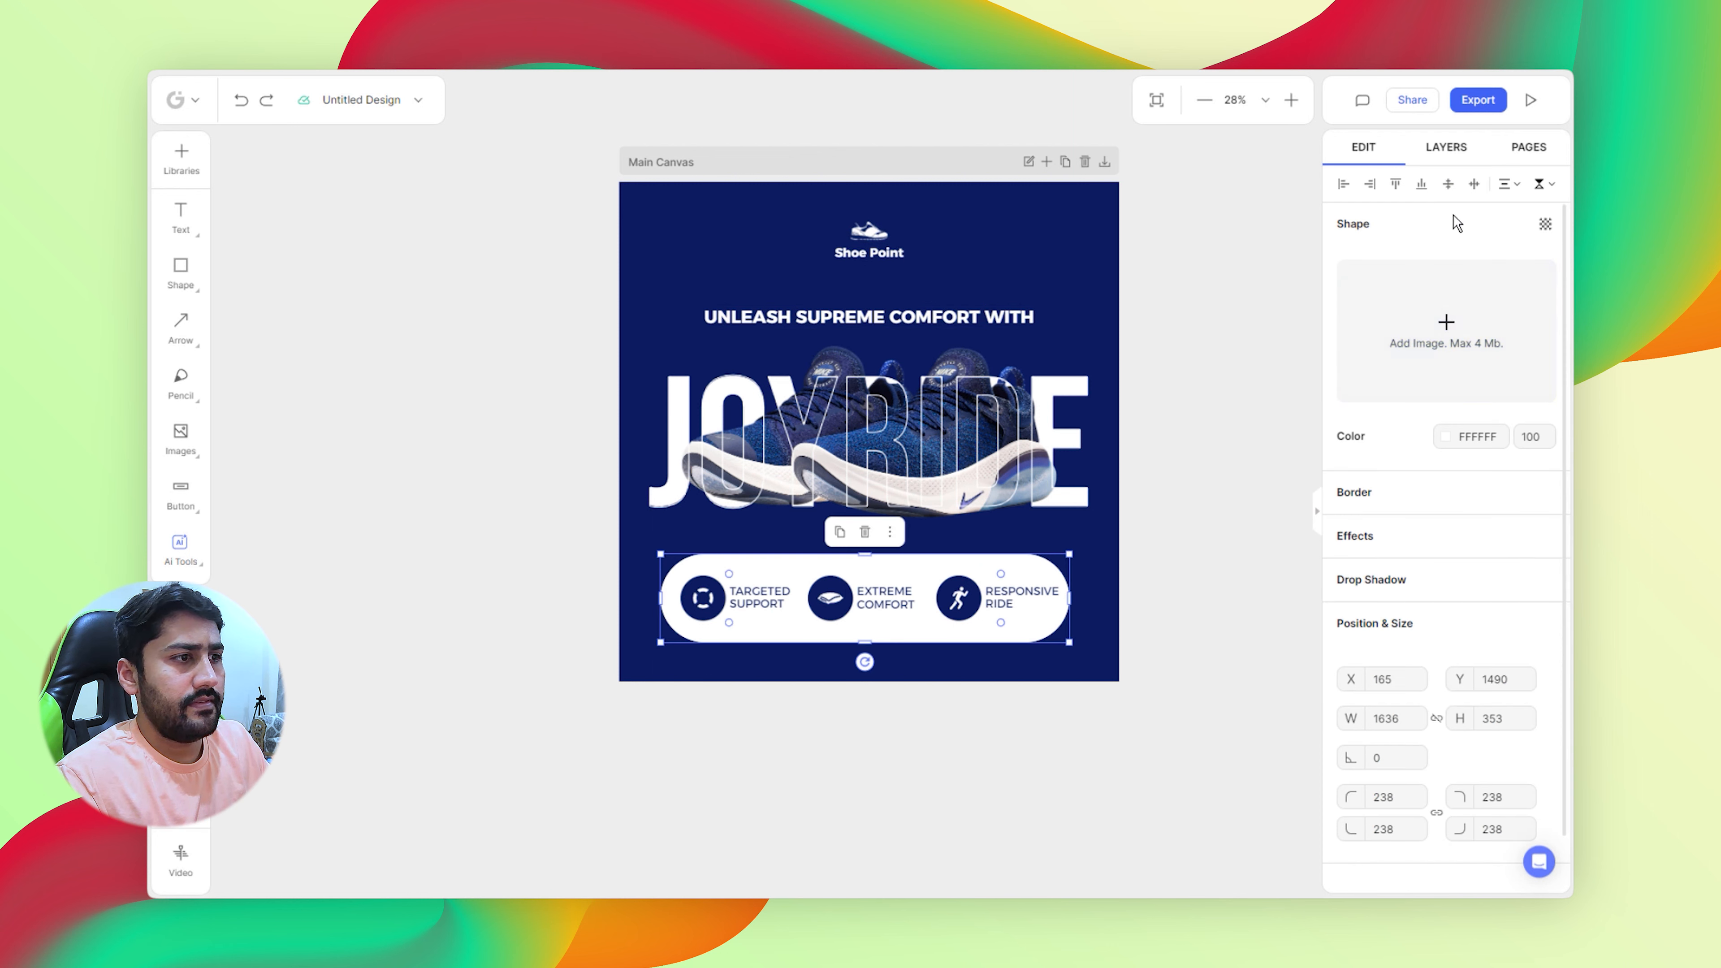
click(1448, 183)
click(1264, 386)
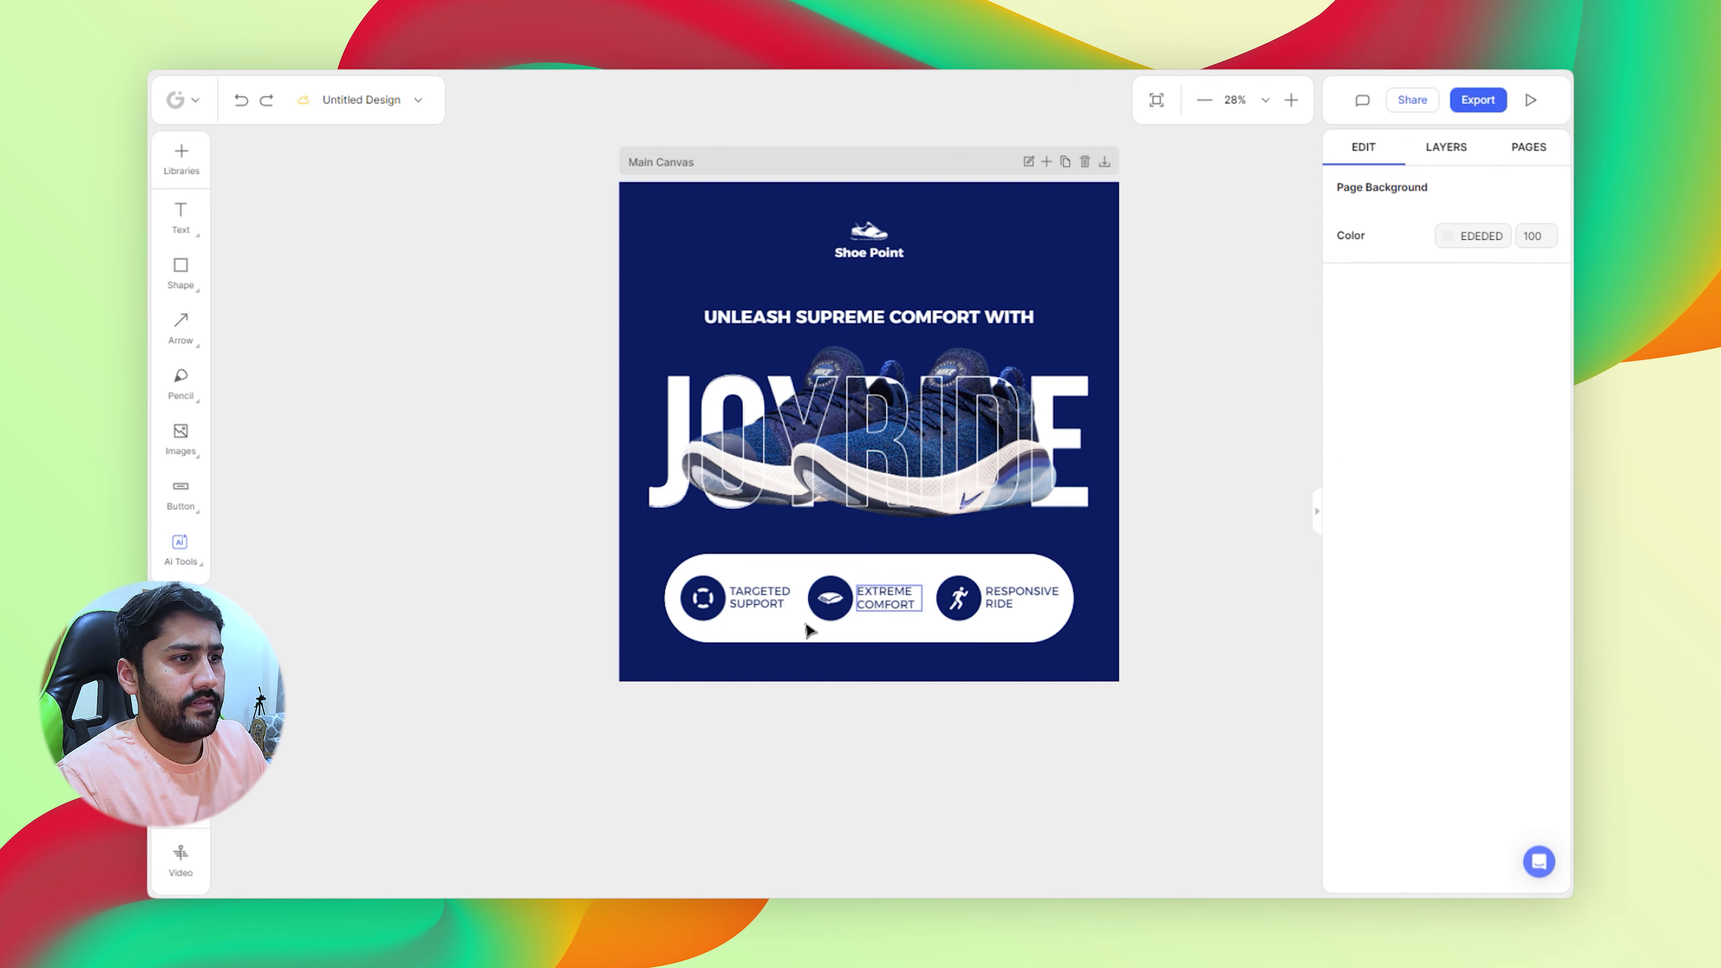
click(717, 607)
click(874, 710)
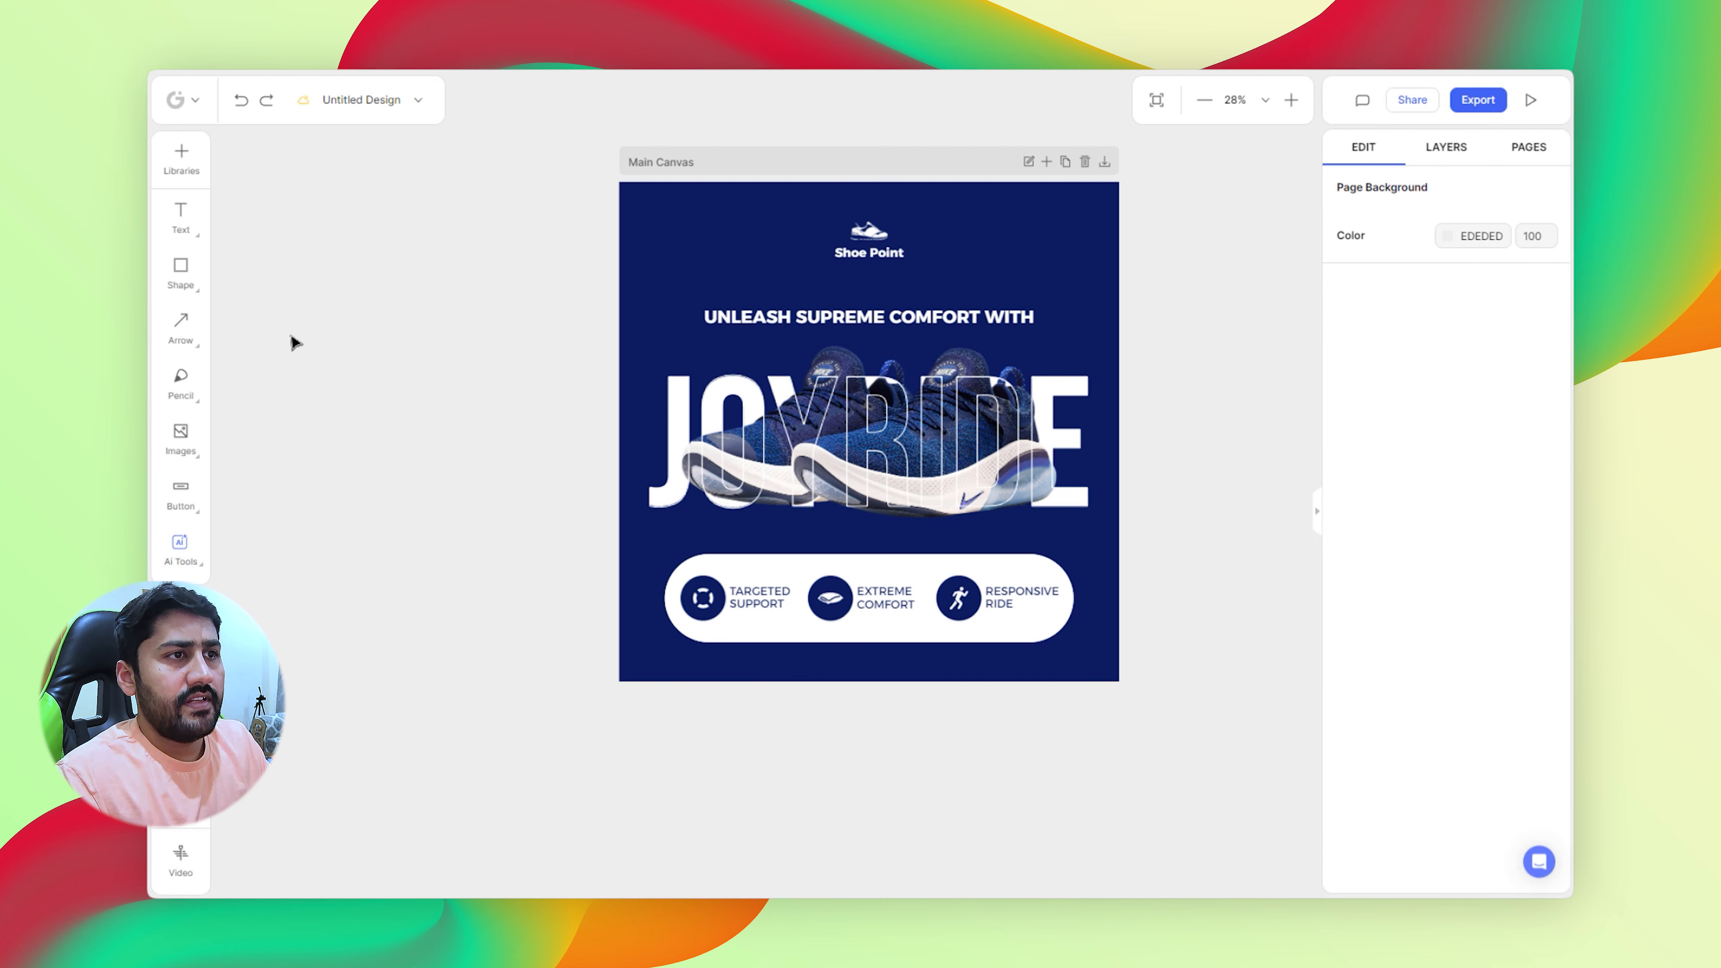
- Draw a circle about 375 × 375 px in the canvas's upper right corner
click(167, 286)
click(252, 300)
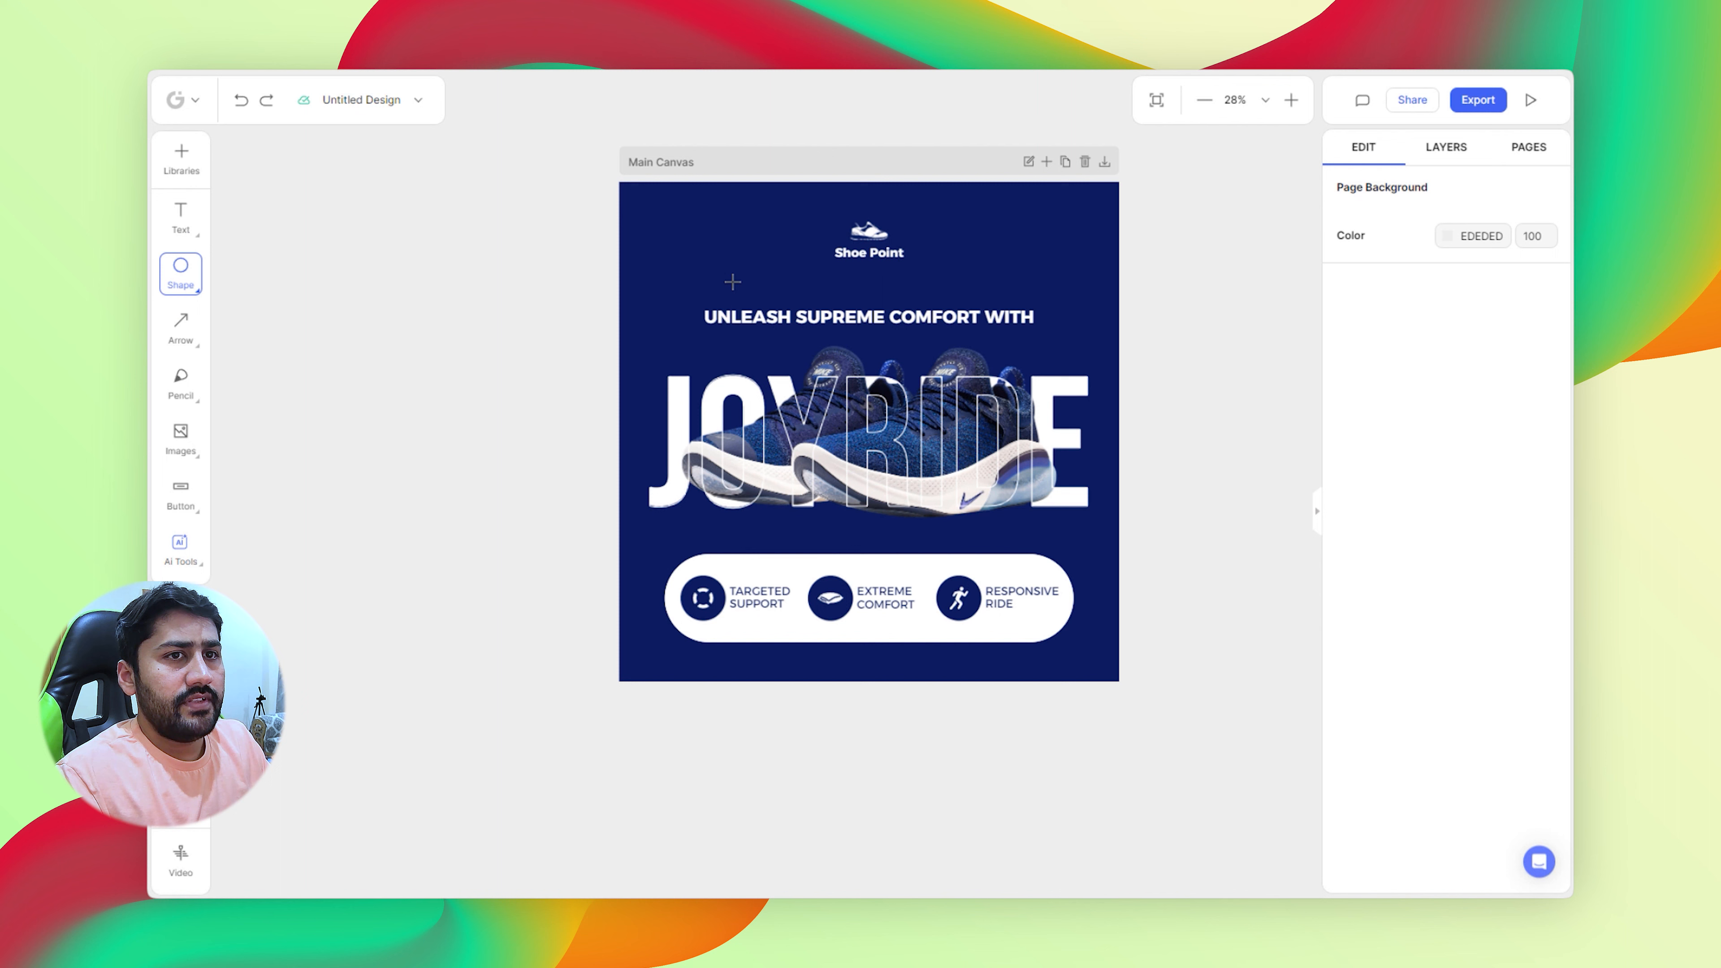
mouse_move(653, 232)
mouse_down()
mouse_move(746, 323)
mouse_move(1077, 270)
mouse_up()
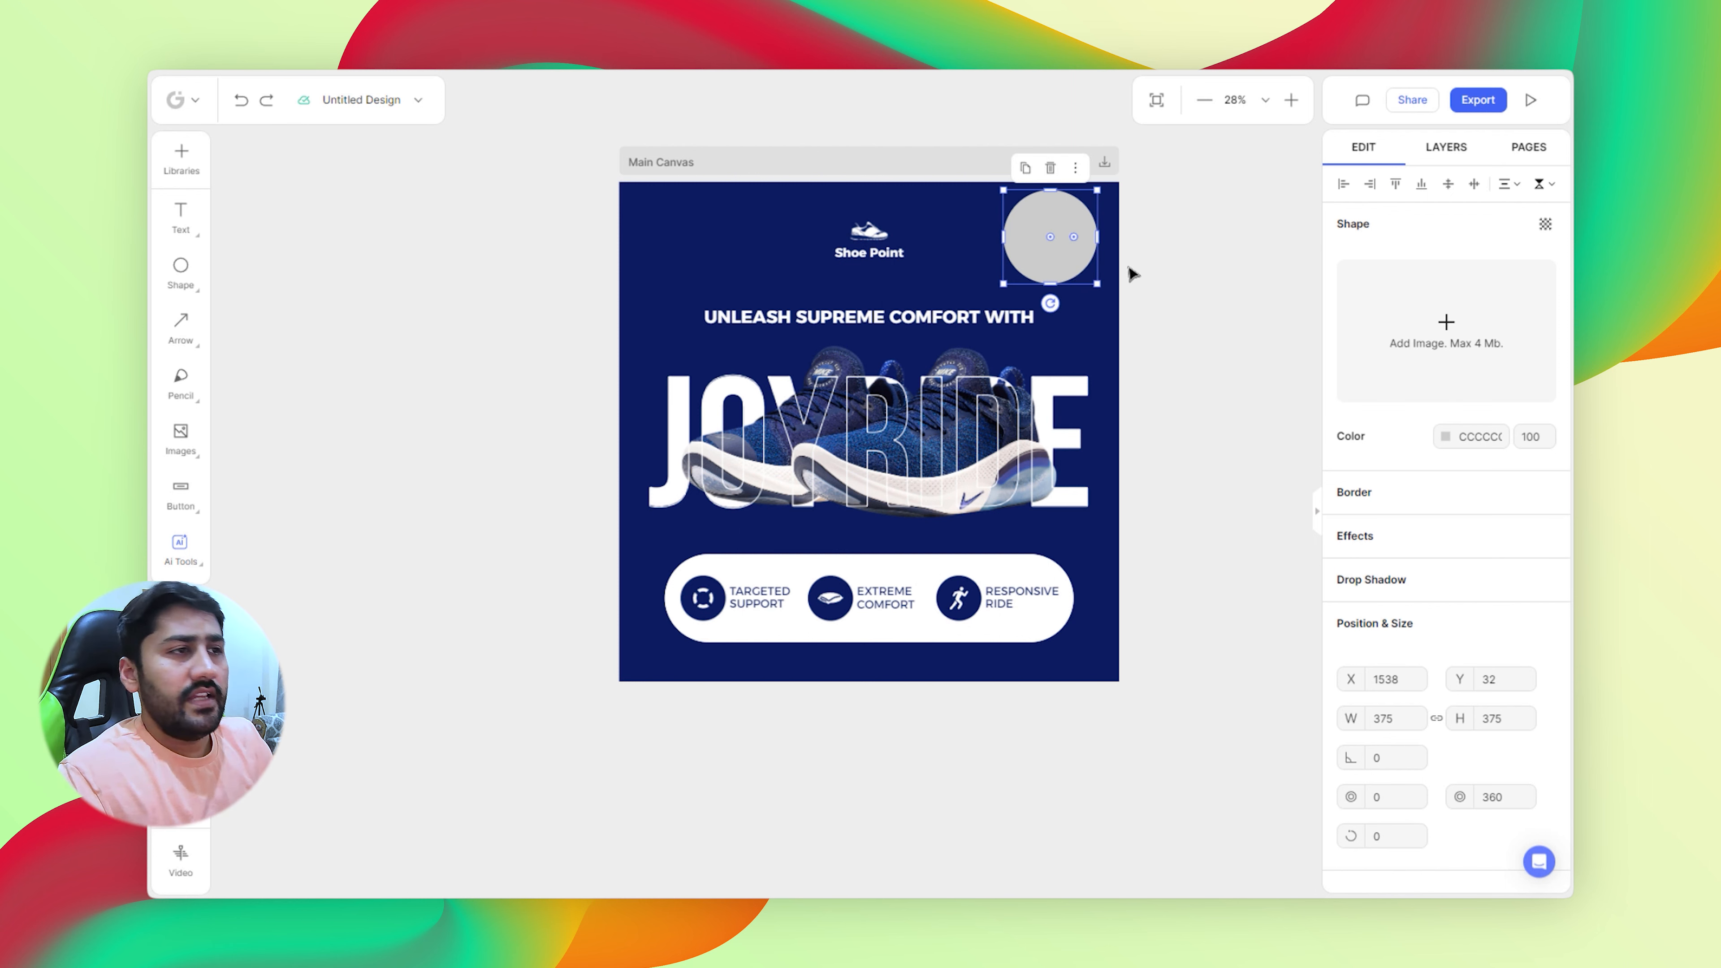
click(1211, 264)
click(1060, 243)
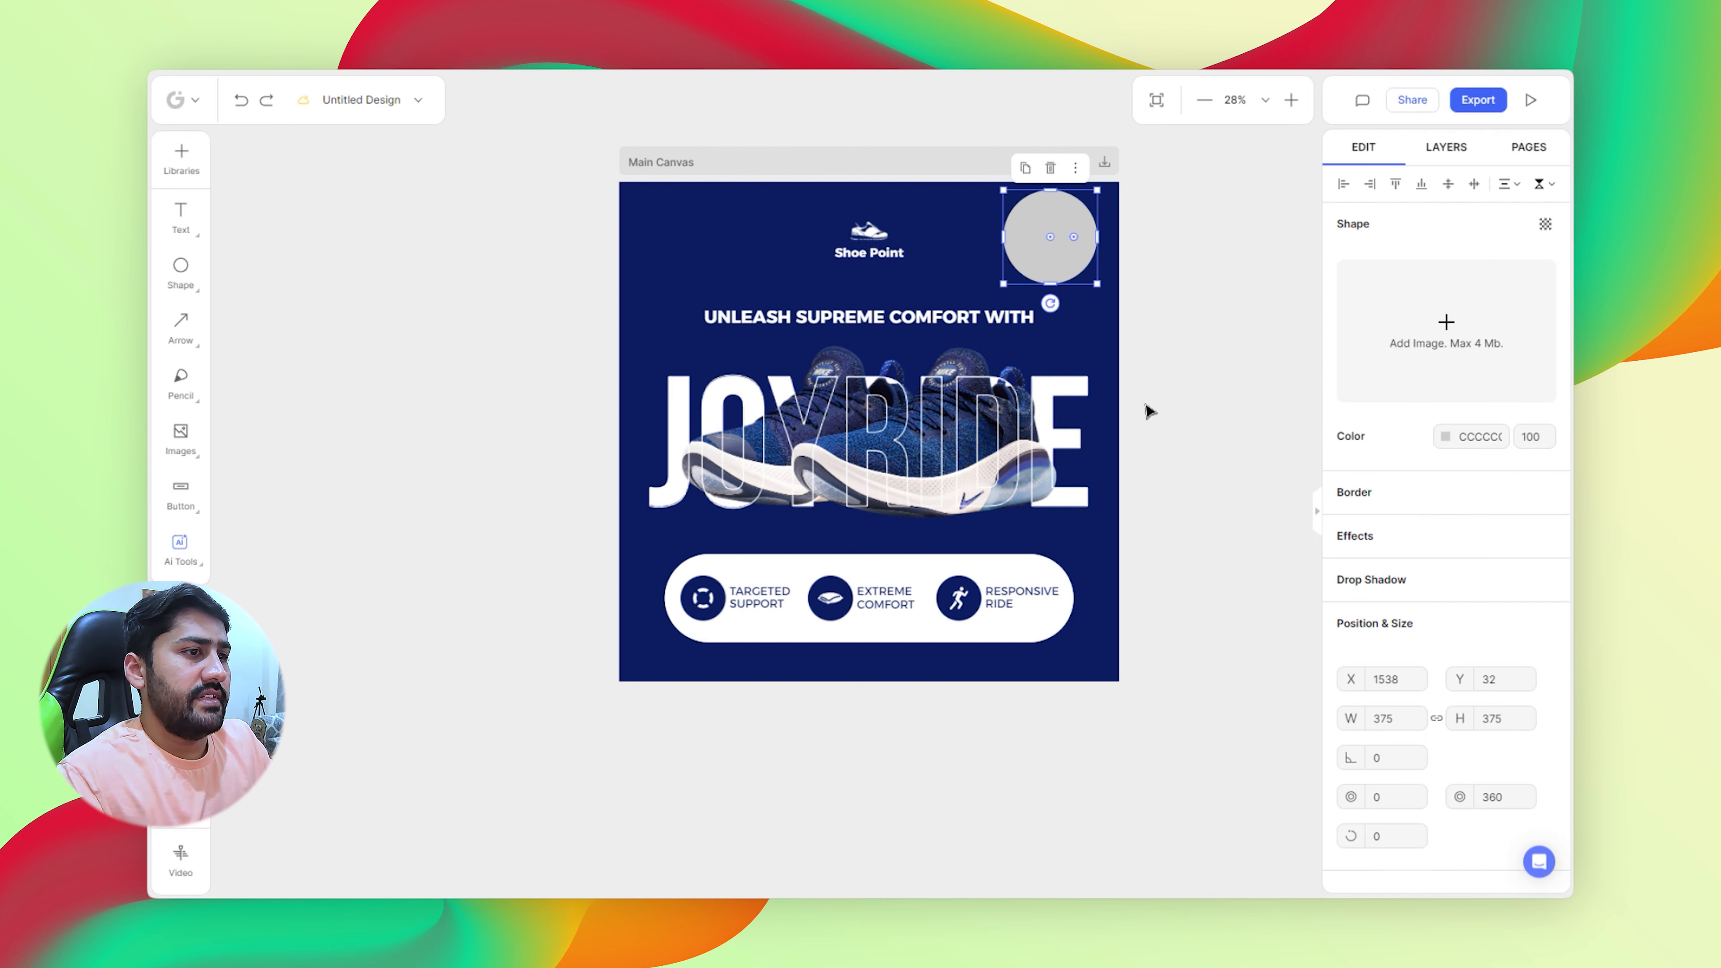
click(1203, 425)
- Give the circle a linear gradient fill and sample its start colour, 20689C, from the blue of the shoe
click(1050, 244)
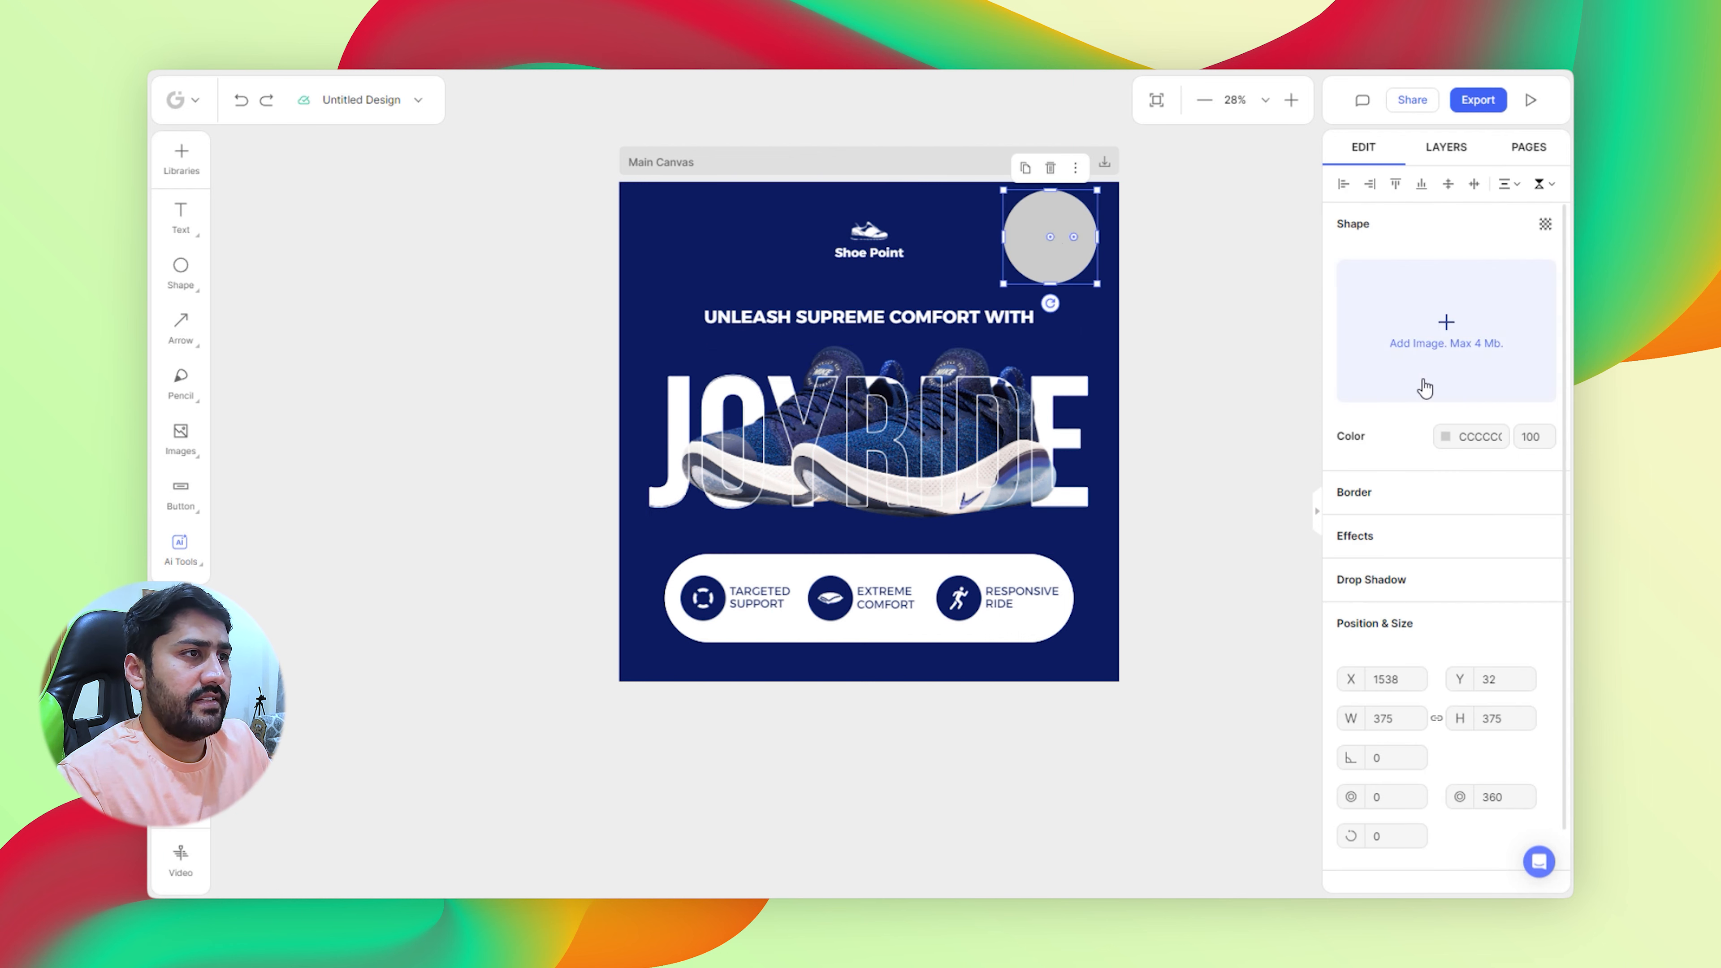
click(1447, 439)
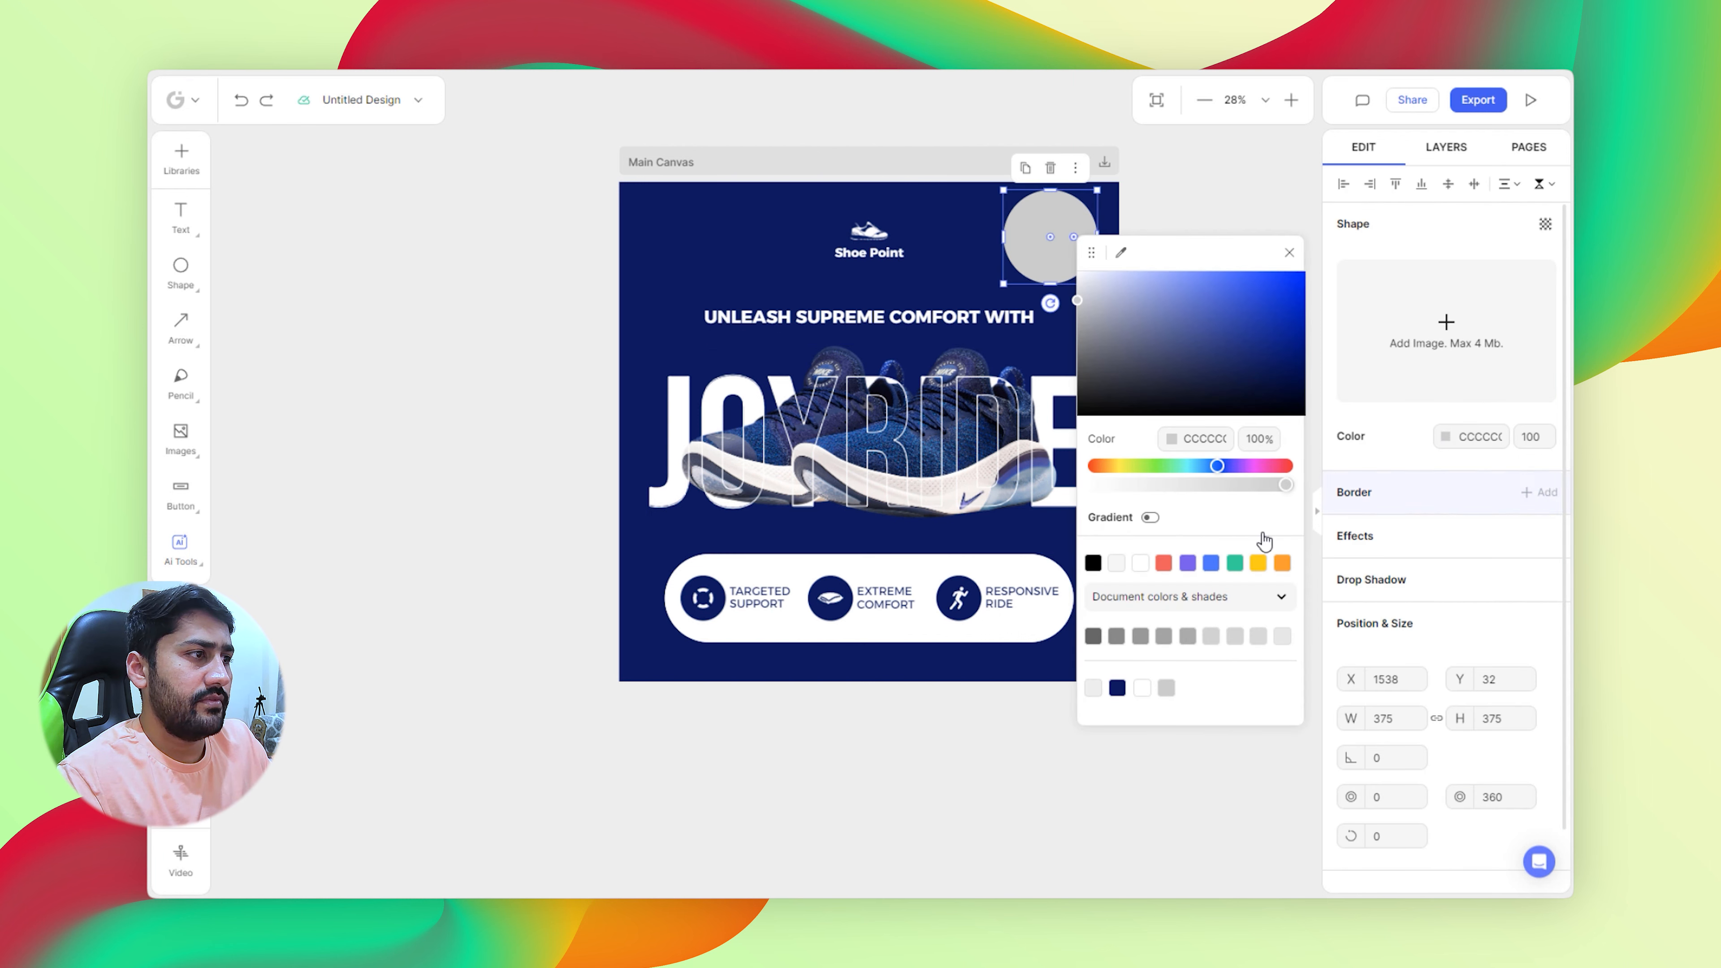
click(1150, 519)
click(1269, 525)
click(1248, 569)
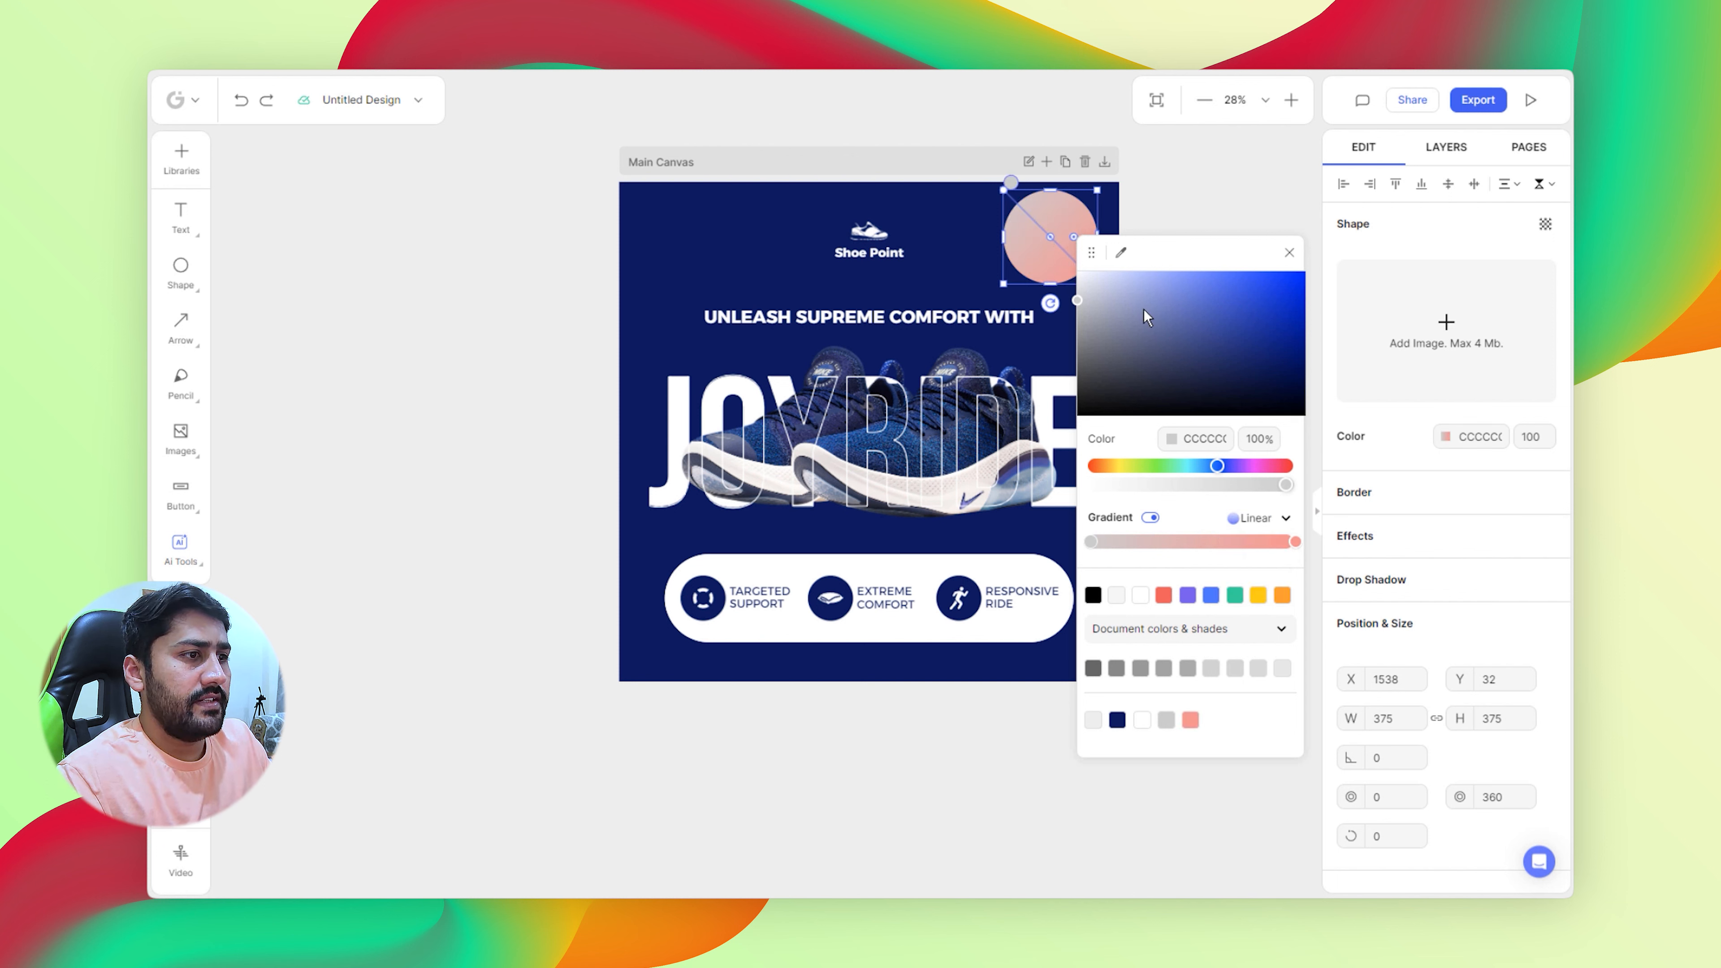
click(1118, 257)
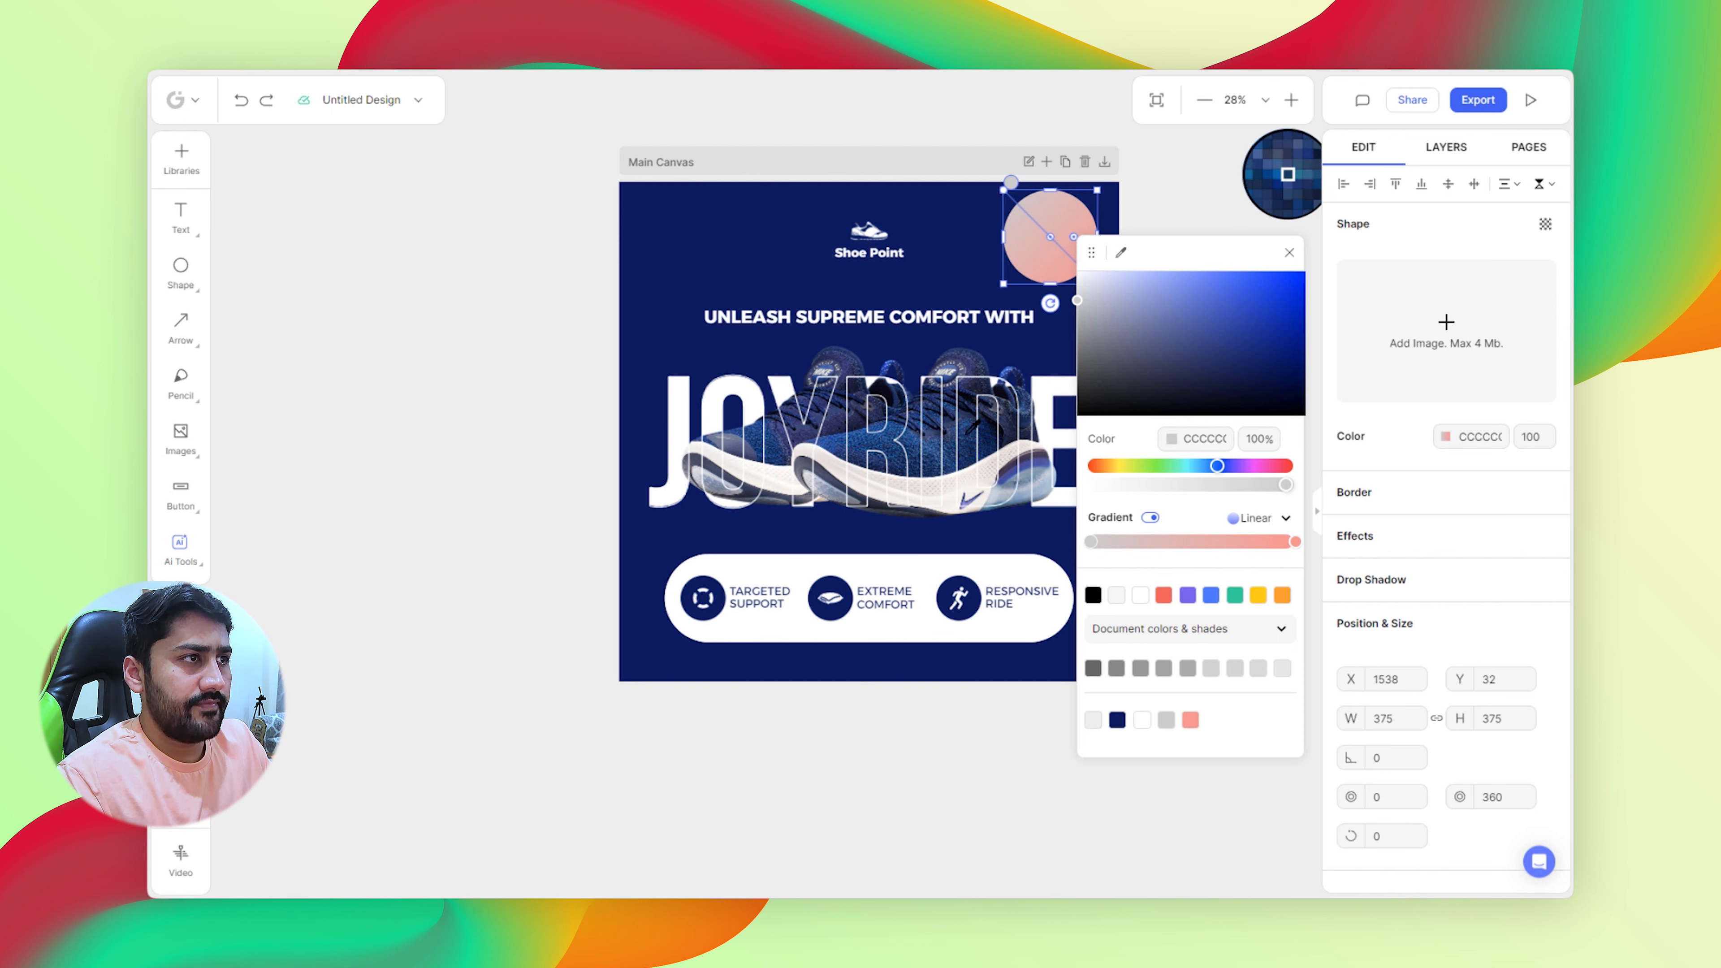
click(777, 428)
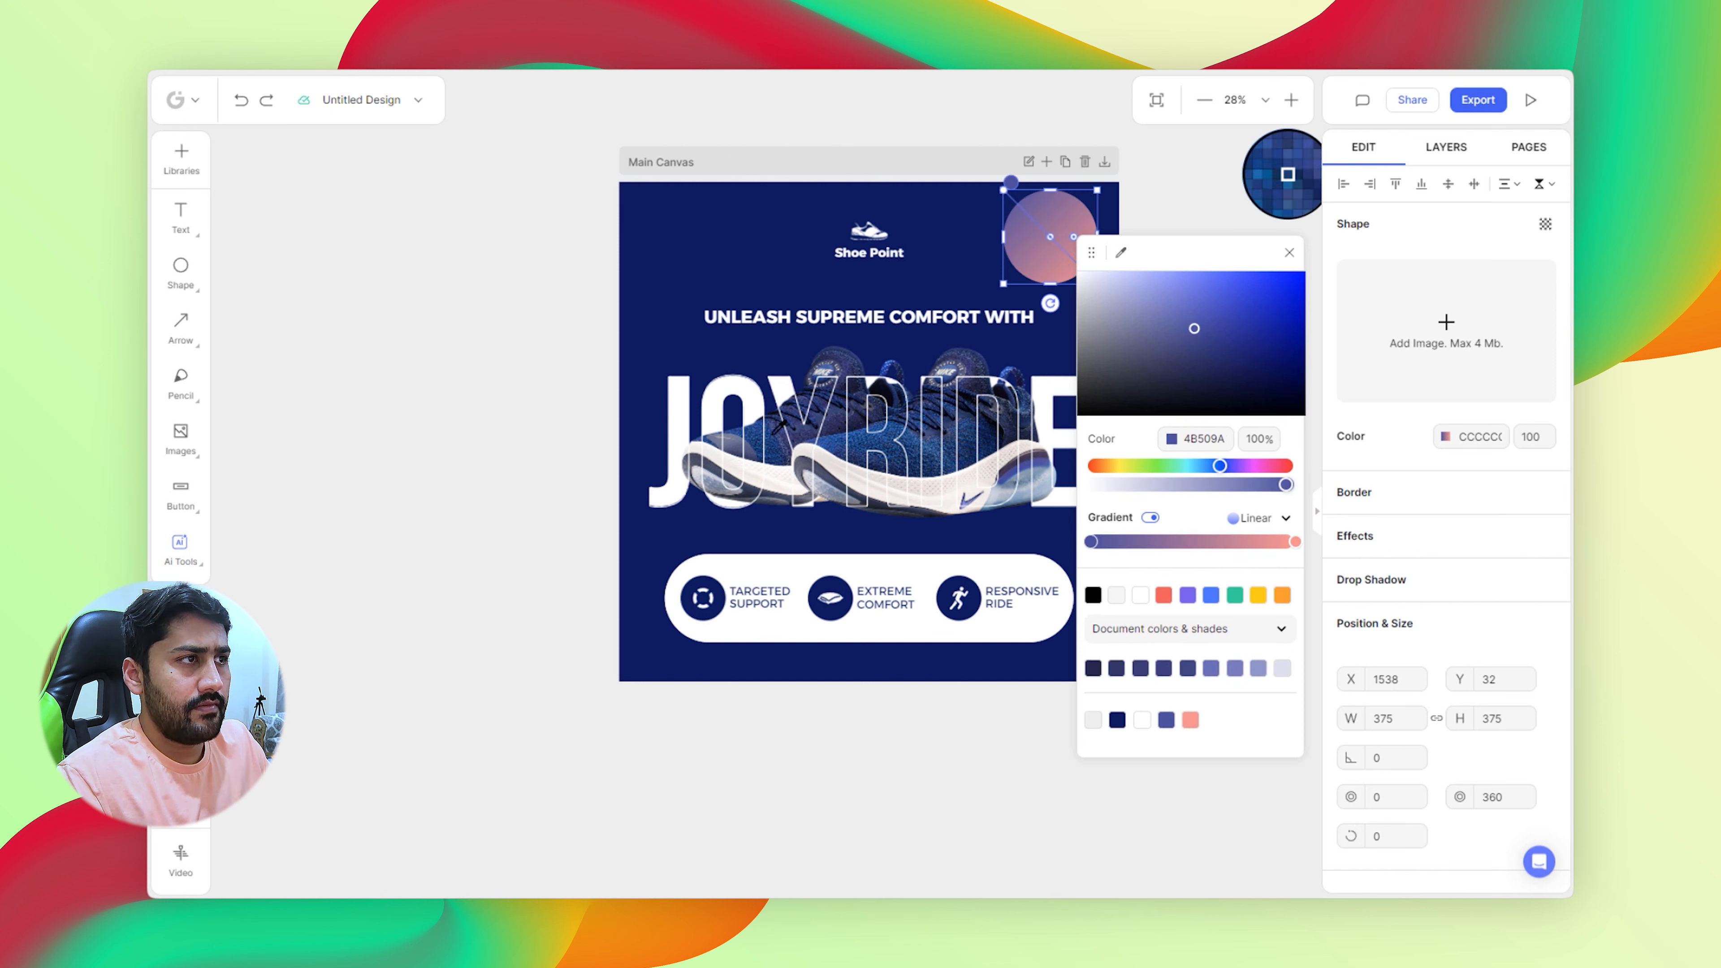
click(775, 442)
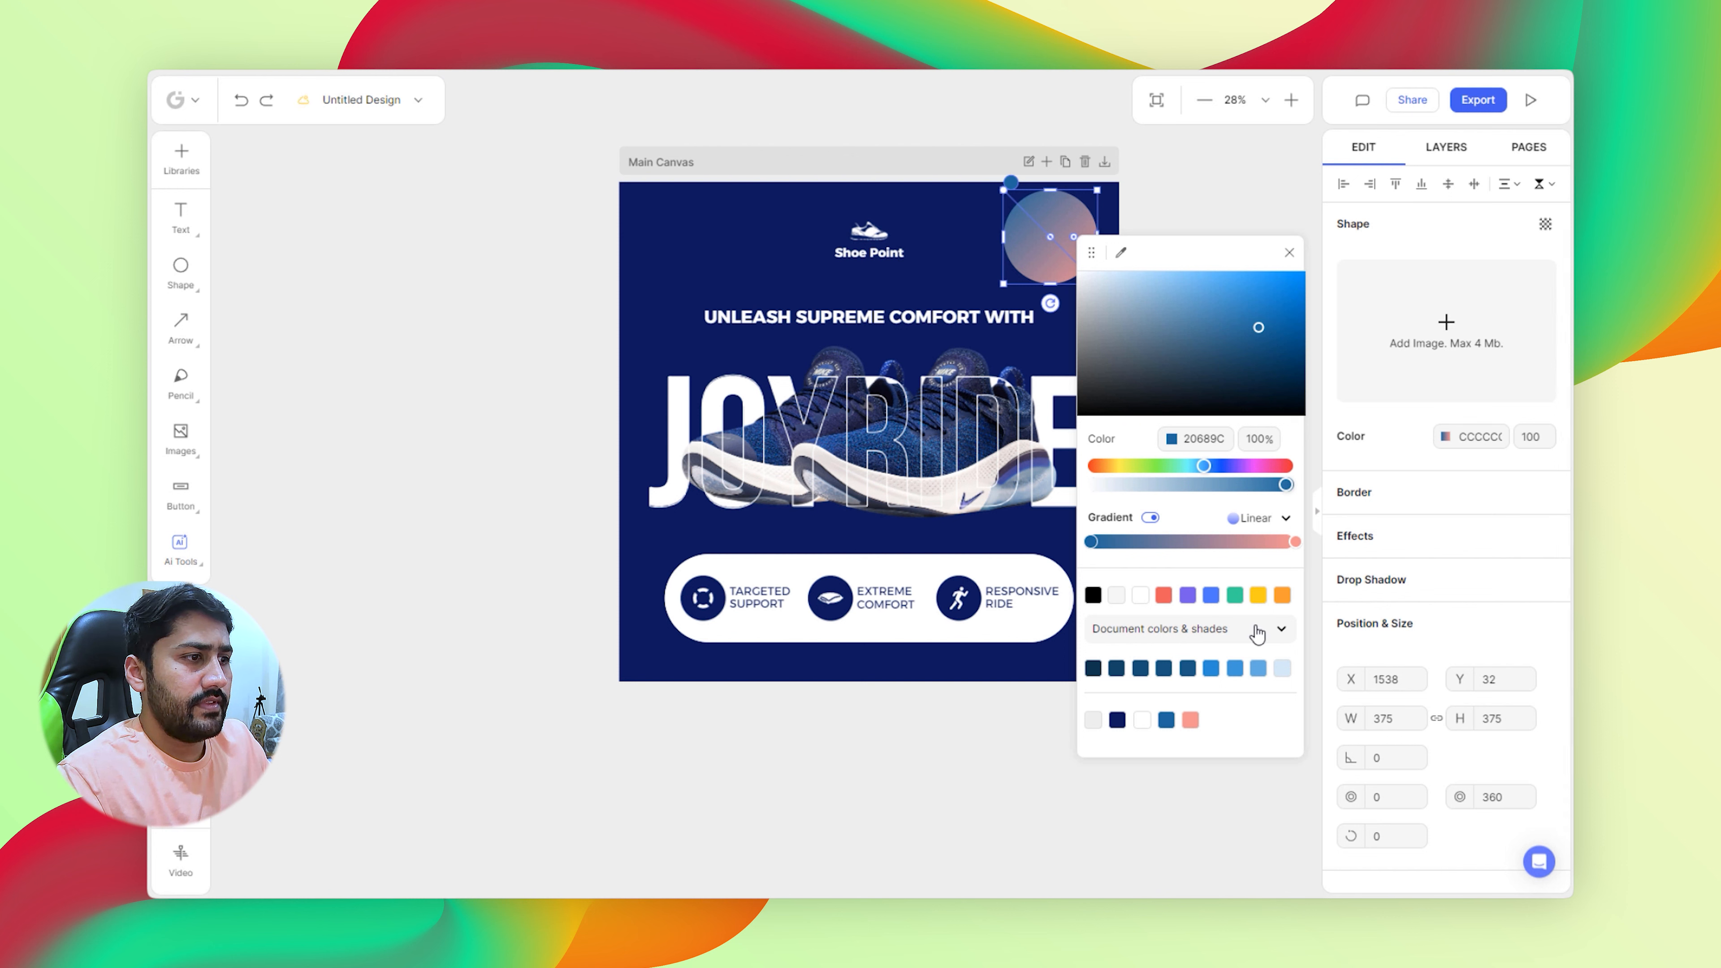
- Copy 20689C to the gradient's end stop and lighten that stop to the shade 3F97D8
click(1211, 437)
key(ctrl+c)
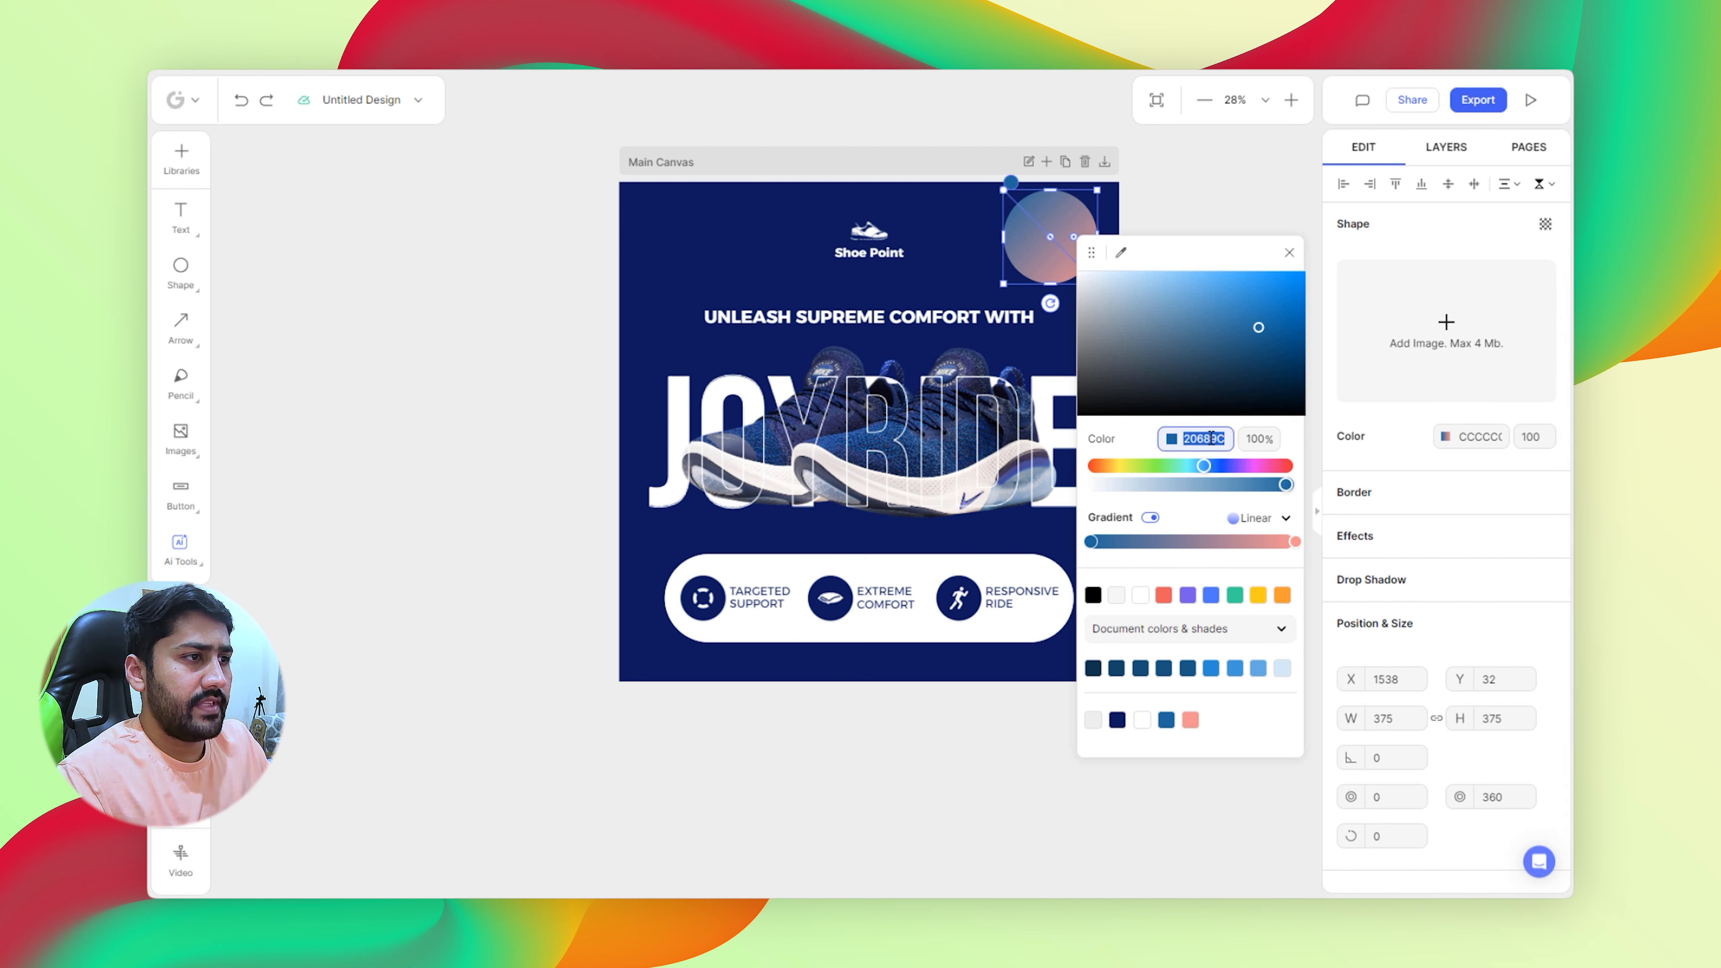
click(1295, 542)
click(1217, 442)
key(ctrl+v)
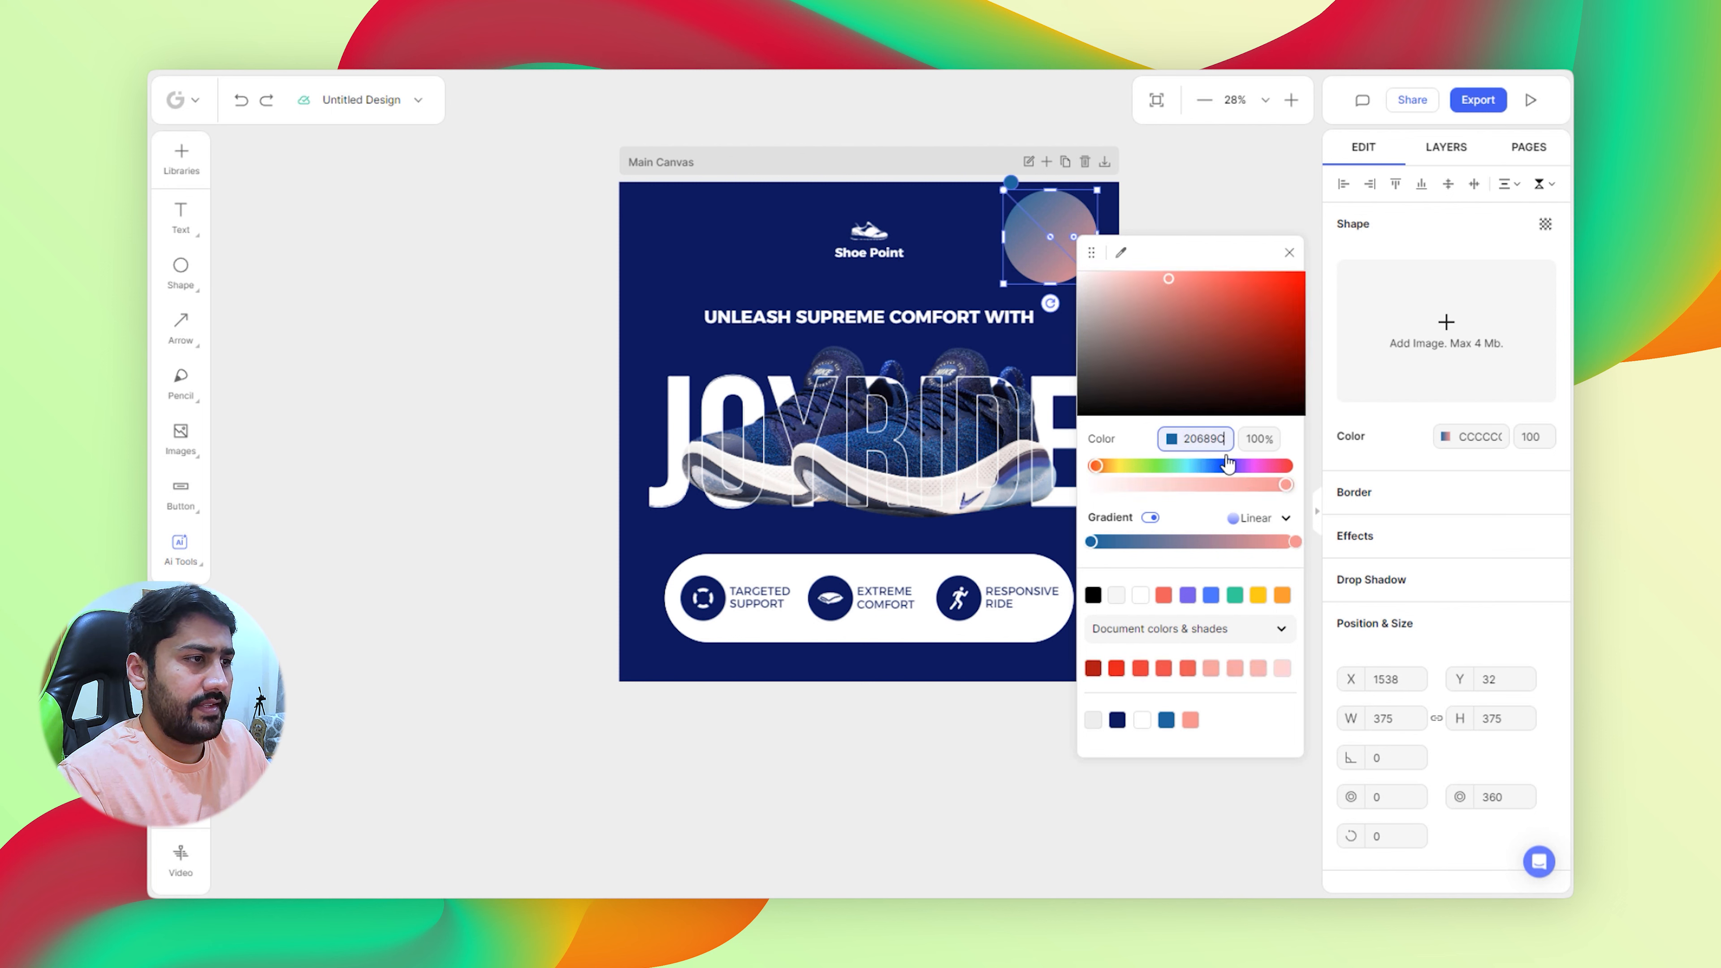
click(1234, 670)
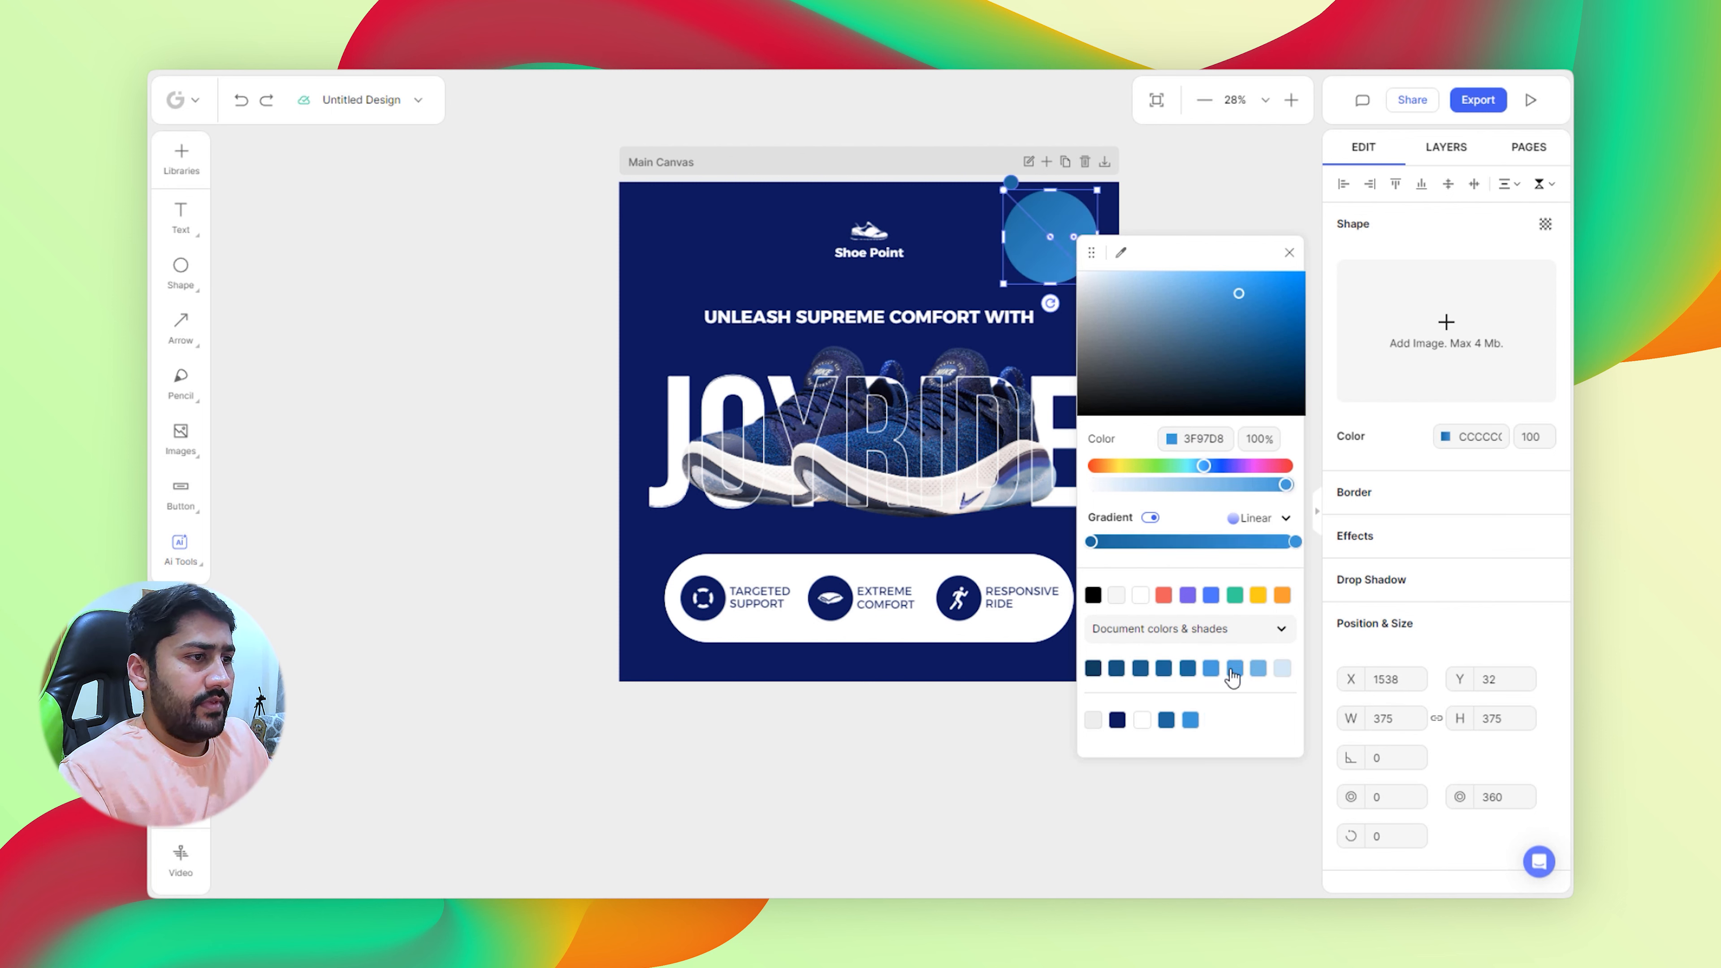
click(1155, 214)
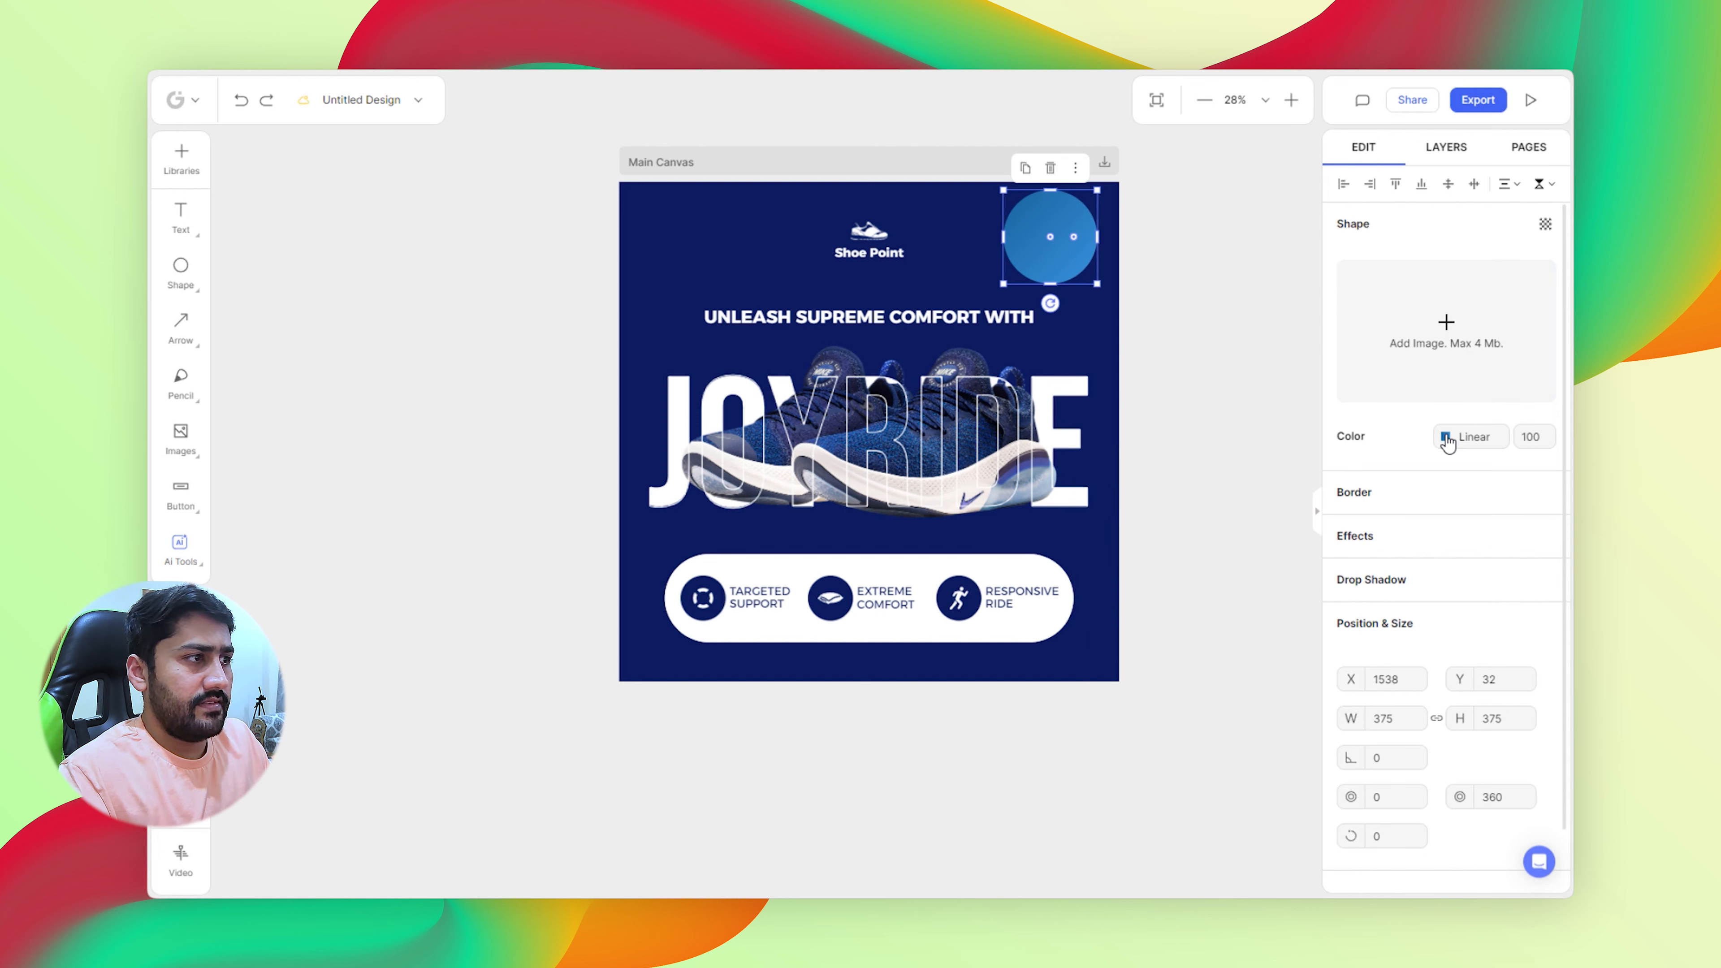
- Set the opacity of the circle's 3F97D8 gradient end stop to 0%
click(1446, 437)
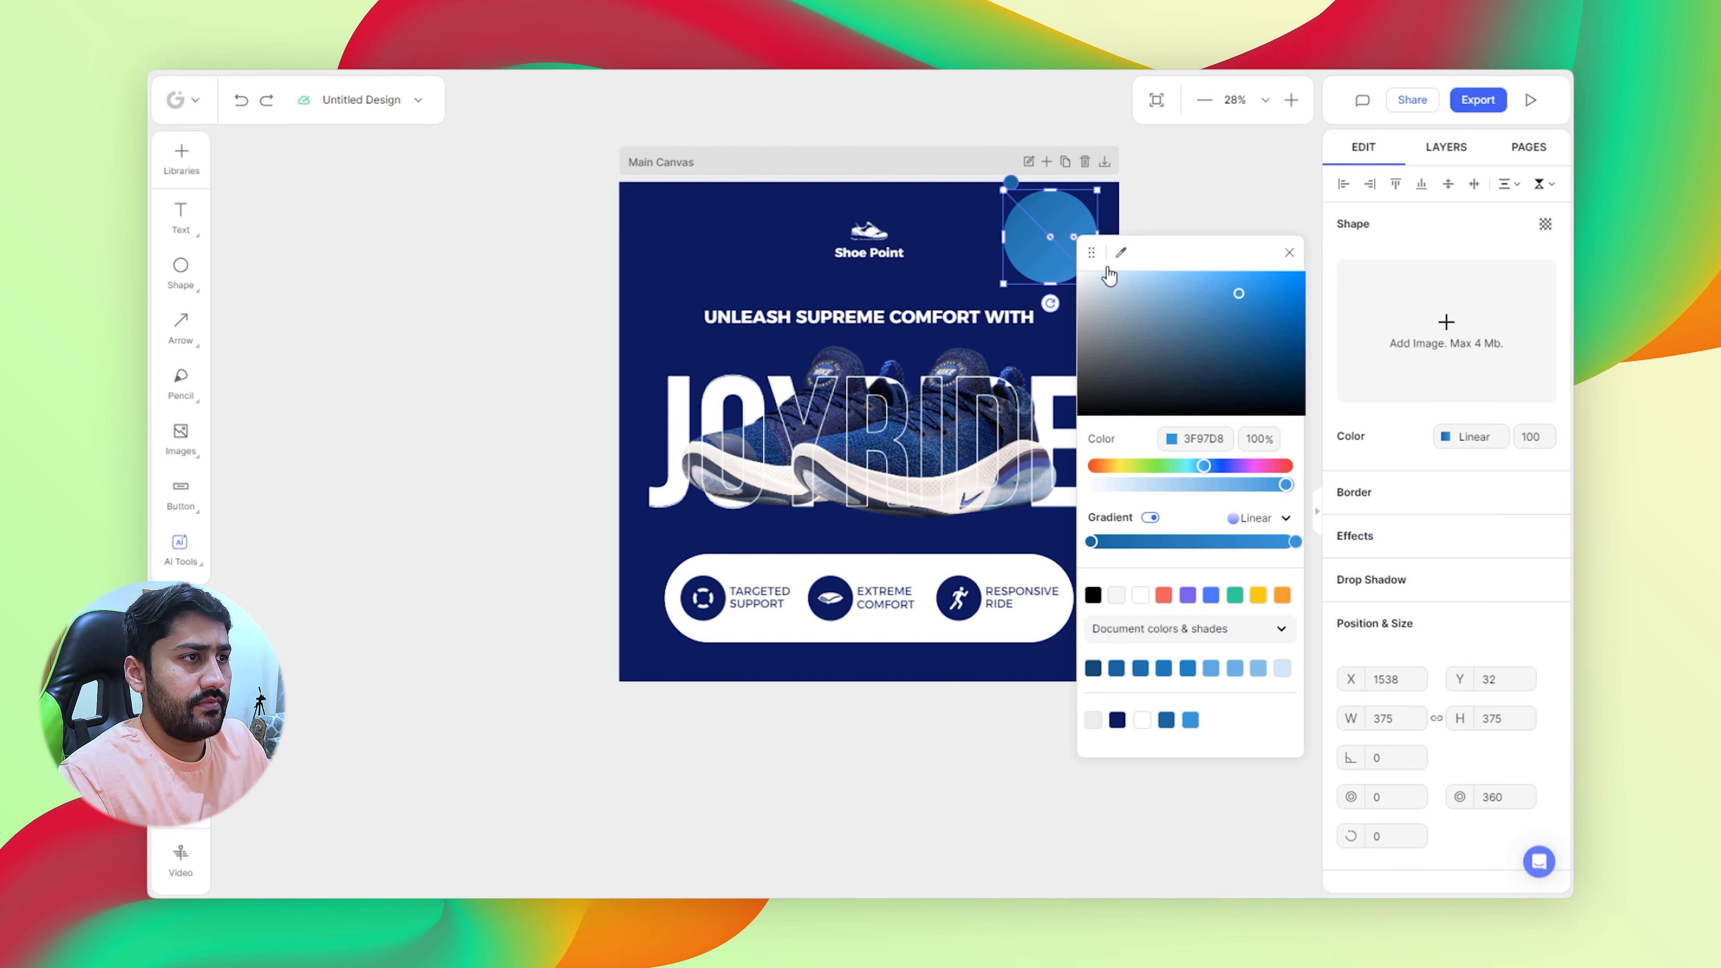
drag(1091, 264, 345, 243)
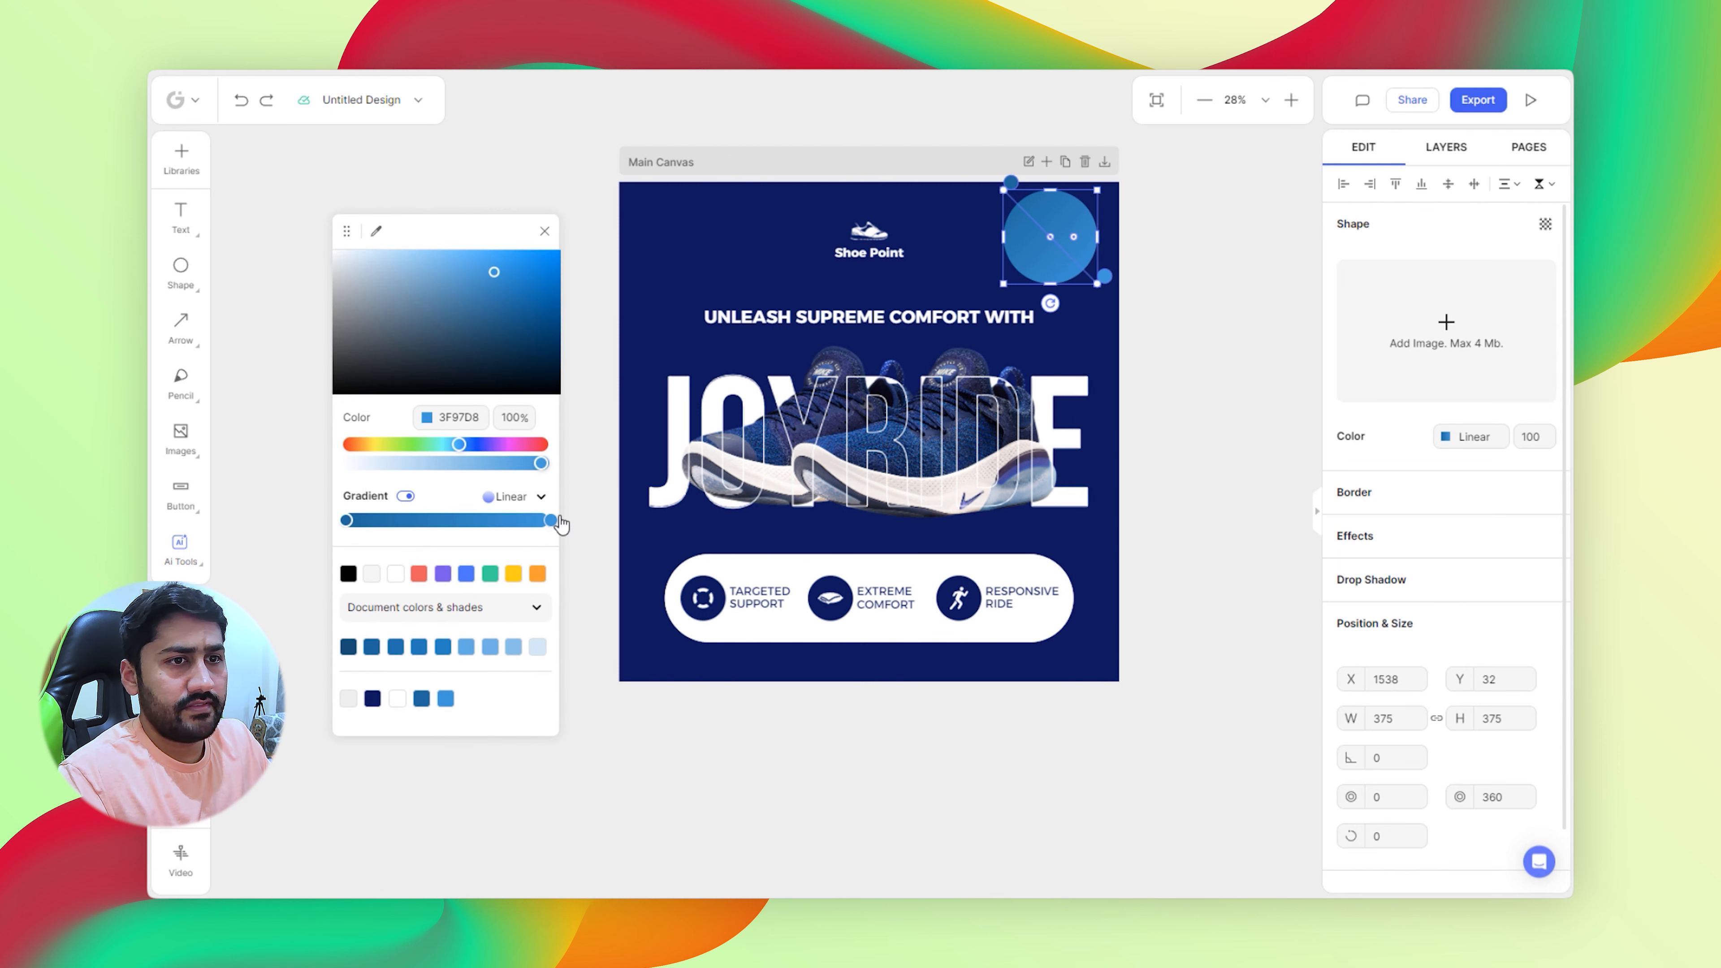
drag(532, 471, 325, 463)
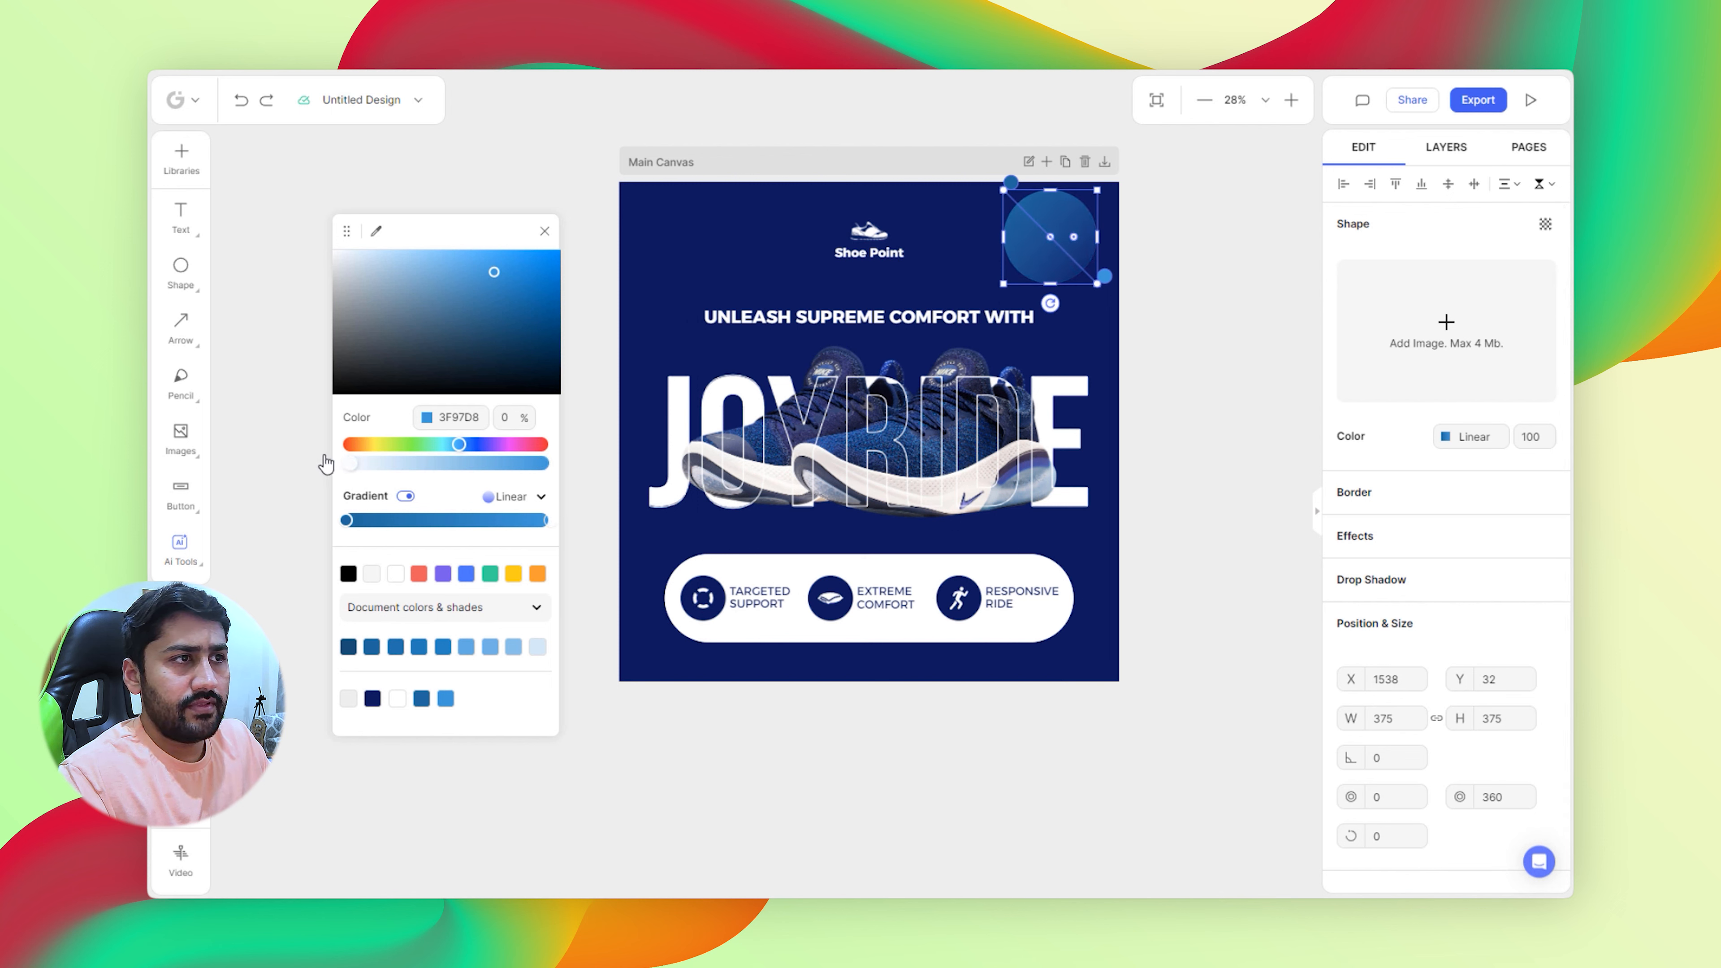
click(1210, 242)
- Resize the gradient circle to about 379 × 379 px and move it against the canvas's right edge
click(1044, 256)
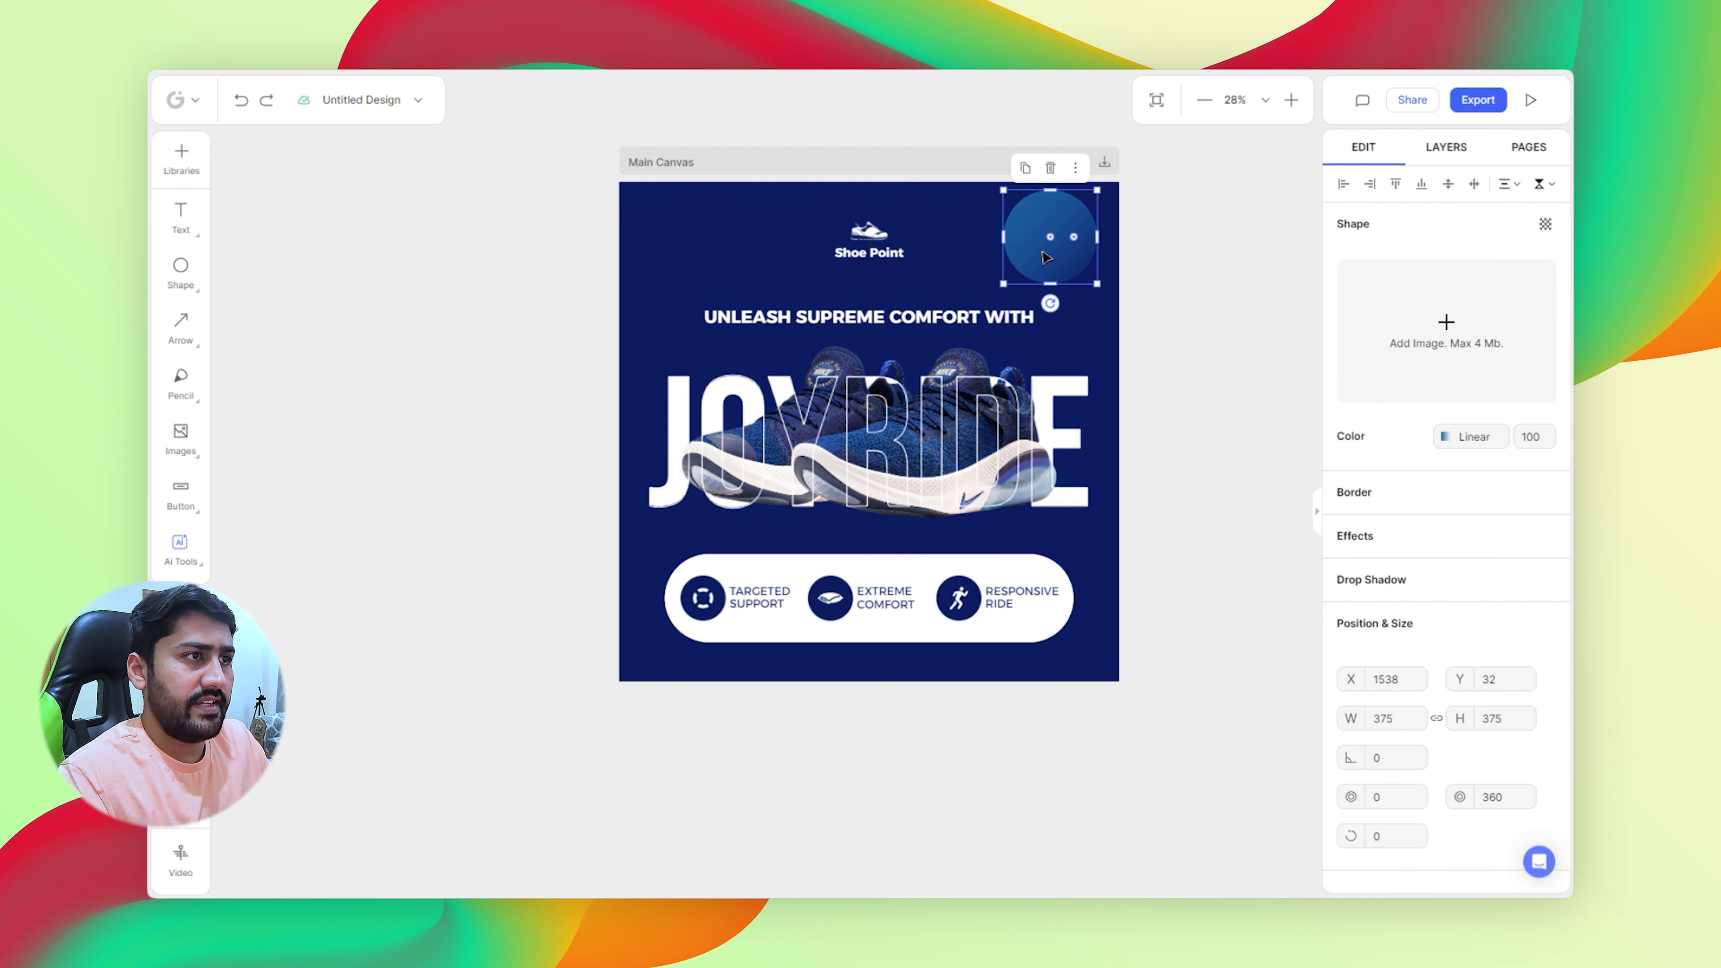
mouse_move(1098, 285)
mouse_down()
mouse_move(1125, 311)
mouse_move(1069, 282)
mouse_move(1112, 288)
mouse_move(1076, 287)
mouse_up()
click(1176, 293)
drag(1134, 225, 1064, 236)
key(ctrl+z)
click(1149, 210)
- Place circle copies at the upper left, lower left and lower right edges, the lower ones smaller, and shift the original partly off the right edge
click(1047, 175)
drag(678, 258, 659, 575)
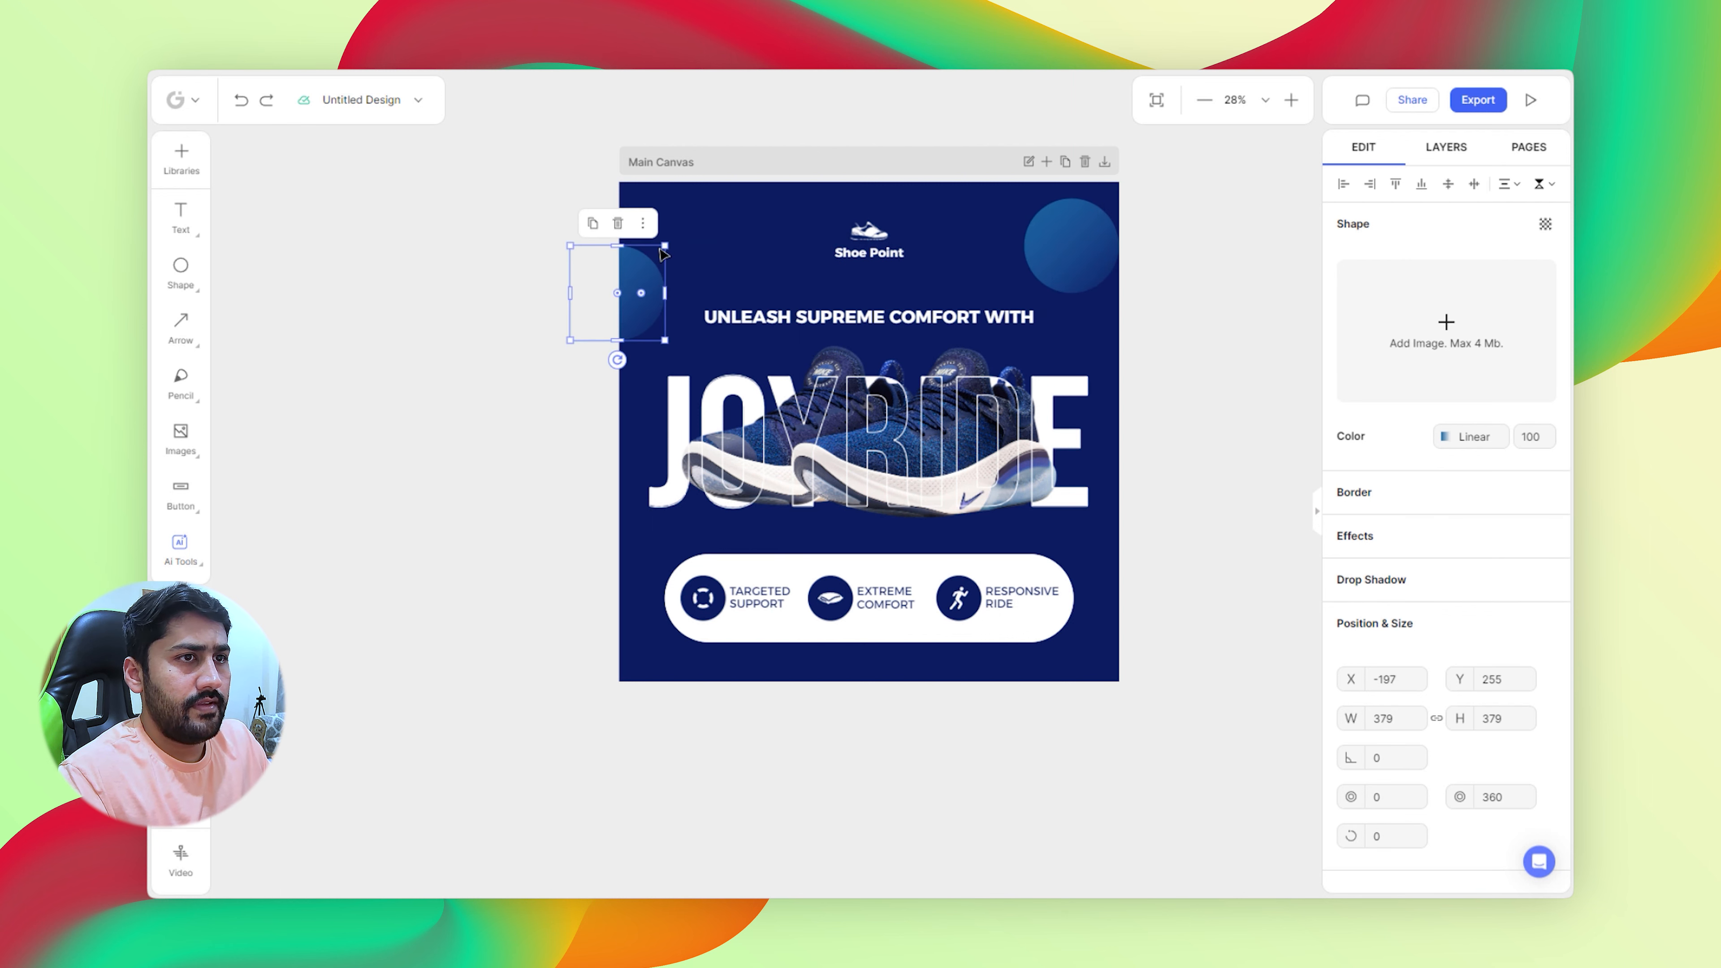
drag(630, 628, 1124, 576)
click(1147, 253)
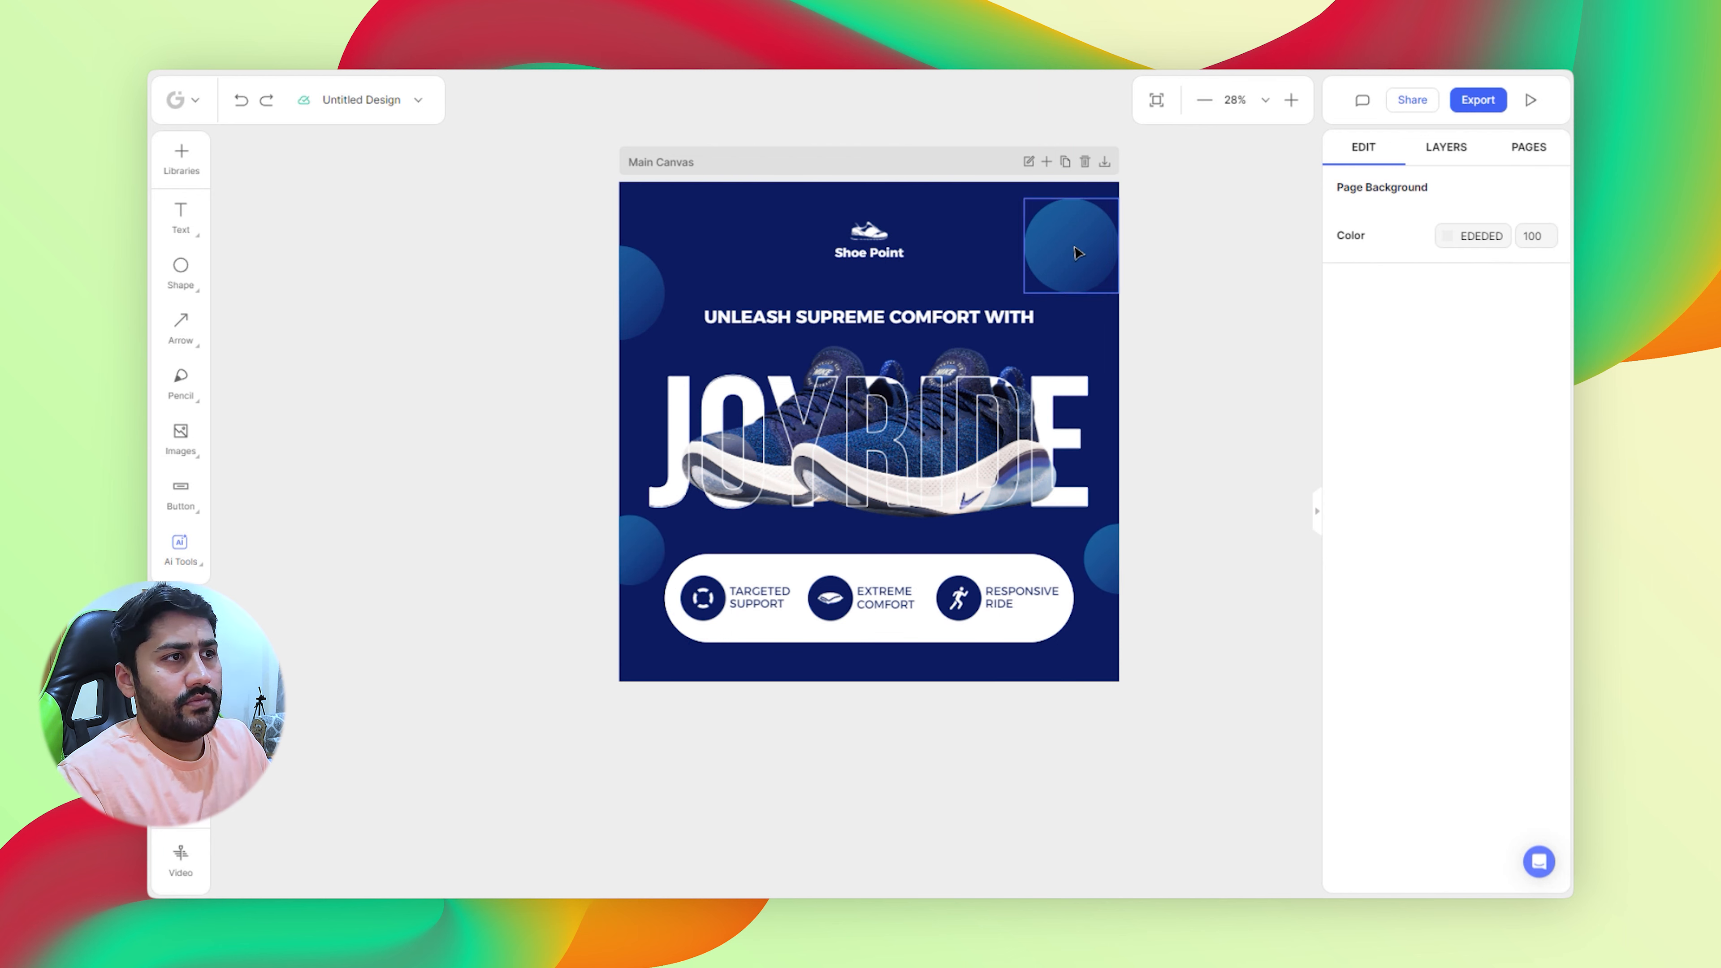
drag(1084, 281, 1119, 280)
click(1238, 280)
- Rename the canvas to "HERO IMAGE 1"
drag(1067, 612, 983, 612)
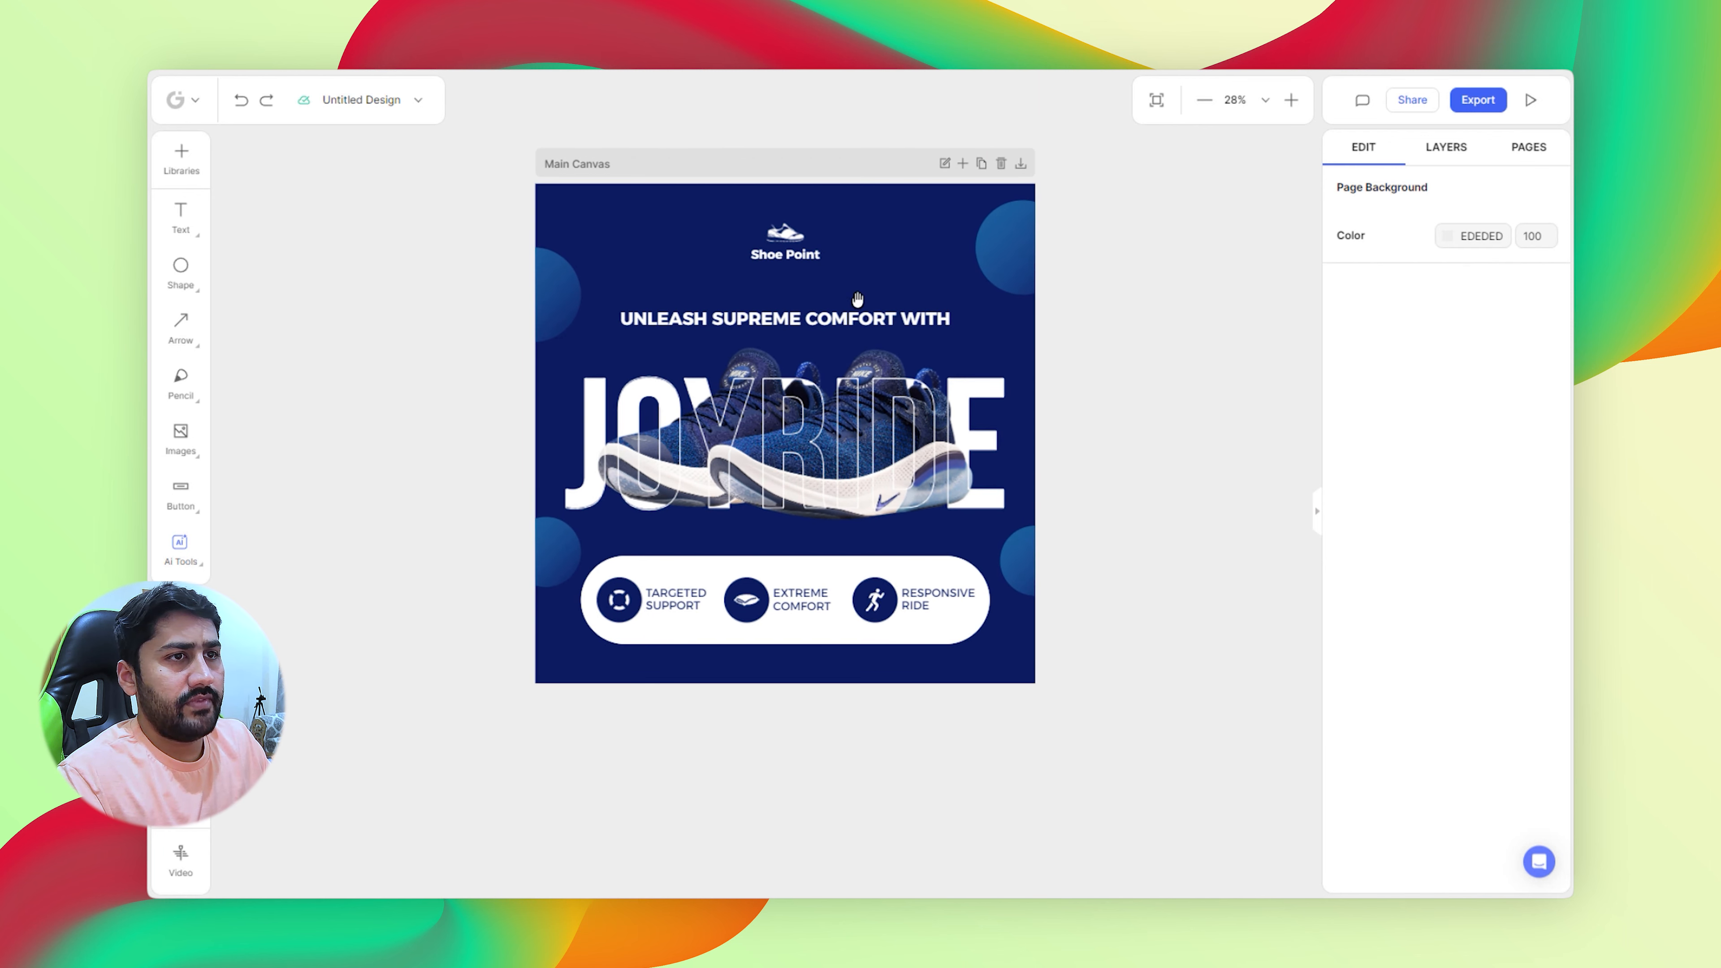
click(952, 169)
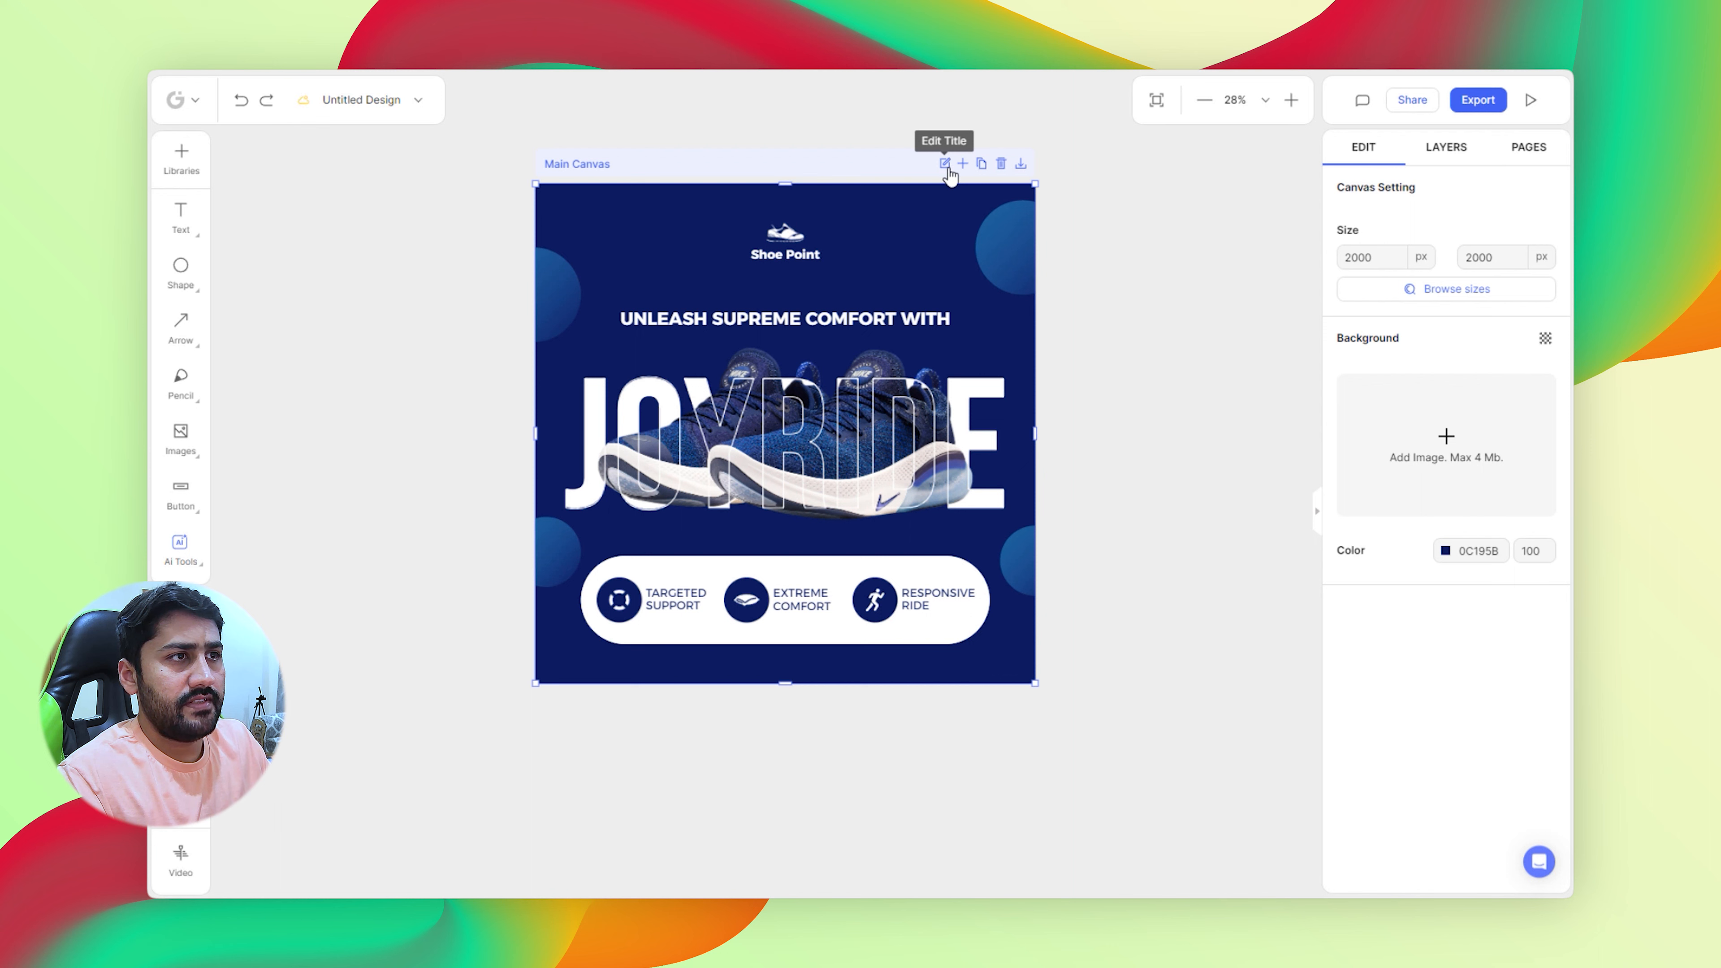
click(949, 169)
key(Return)
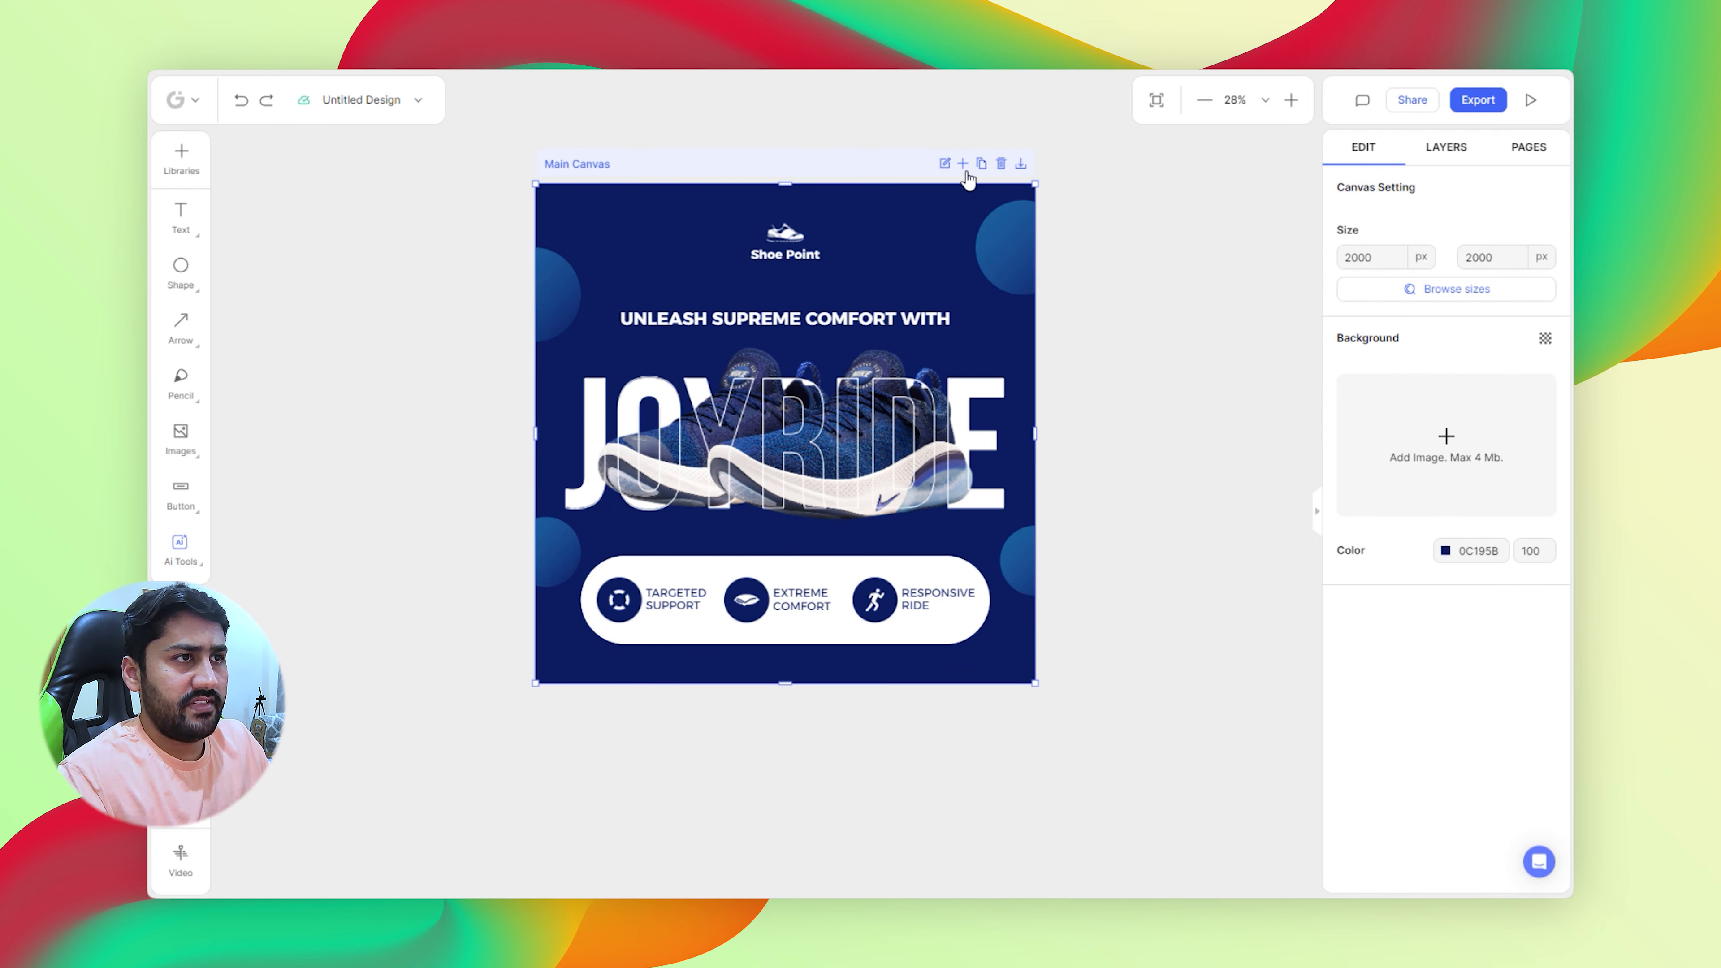
click(947, 169)
key(ctrl+a)
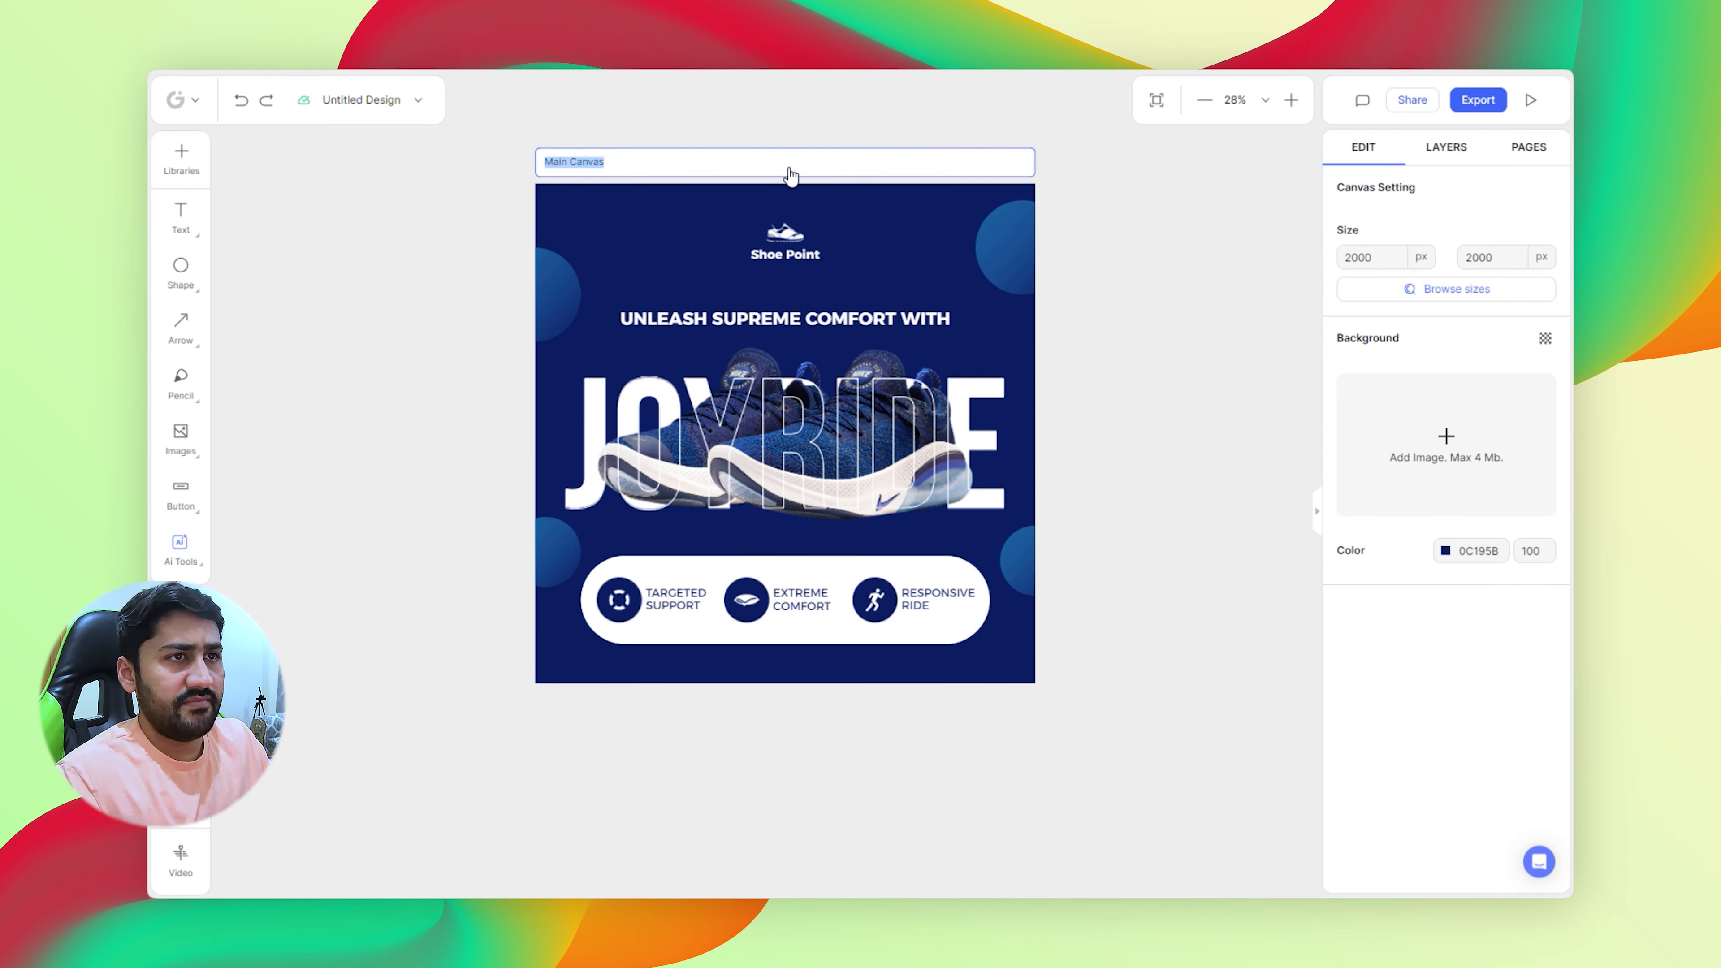
text(h)
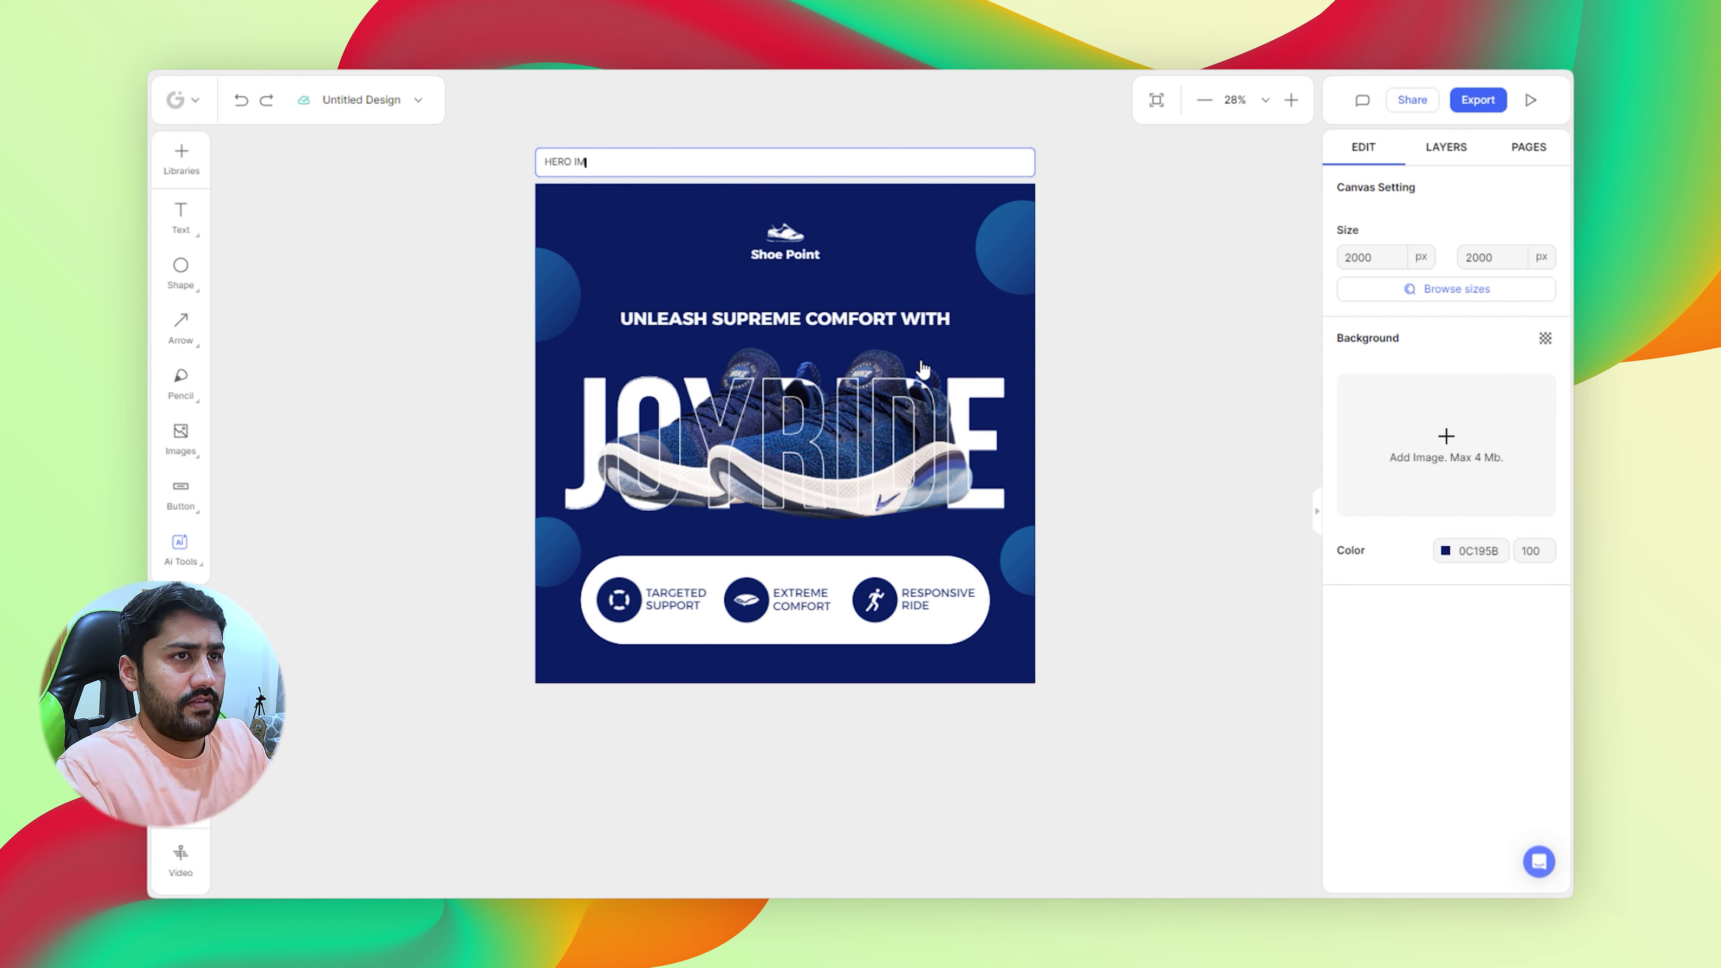
text(ERO IMAGE)
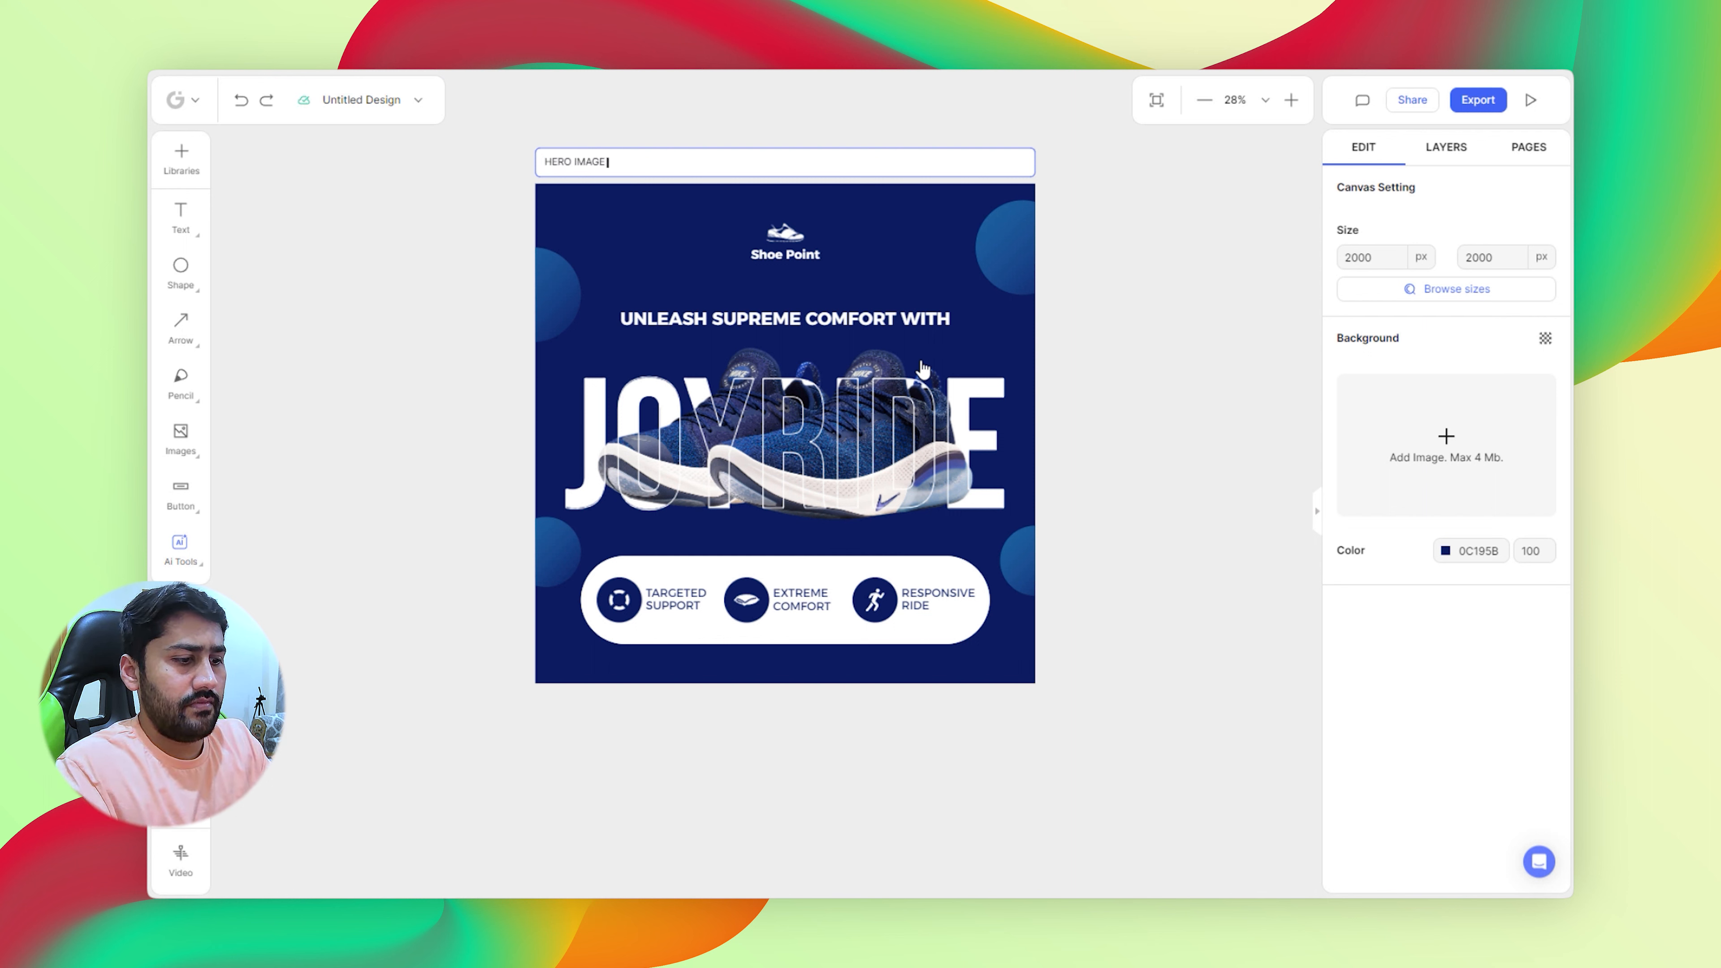
text( 1)
key(Return)
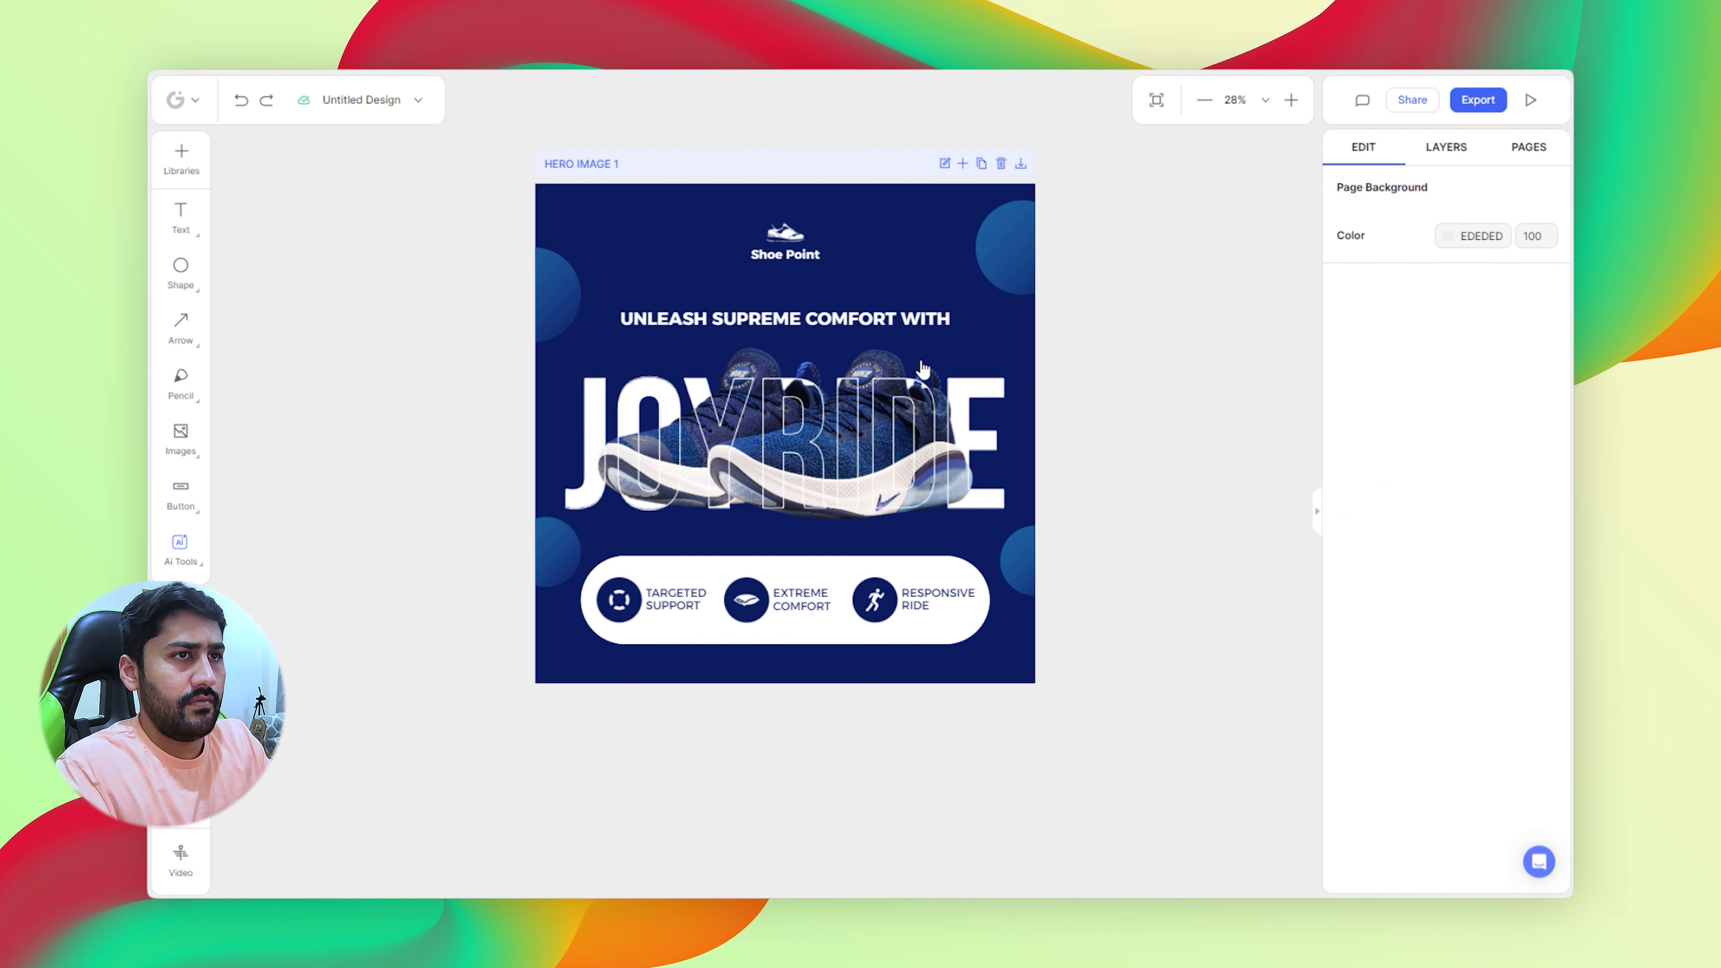
- Duplicate the HERO IMAGE 1 canvas and place the copy beside the original
click(982, 164)
drag(1137, 163, 811, 181)
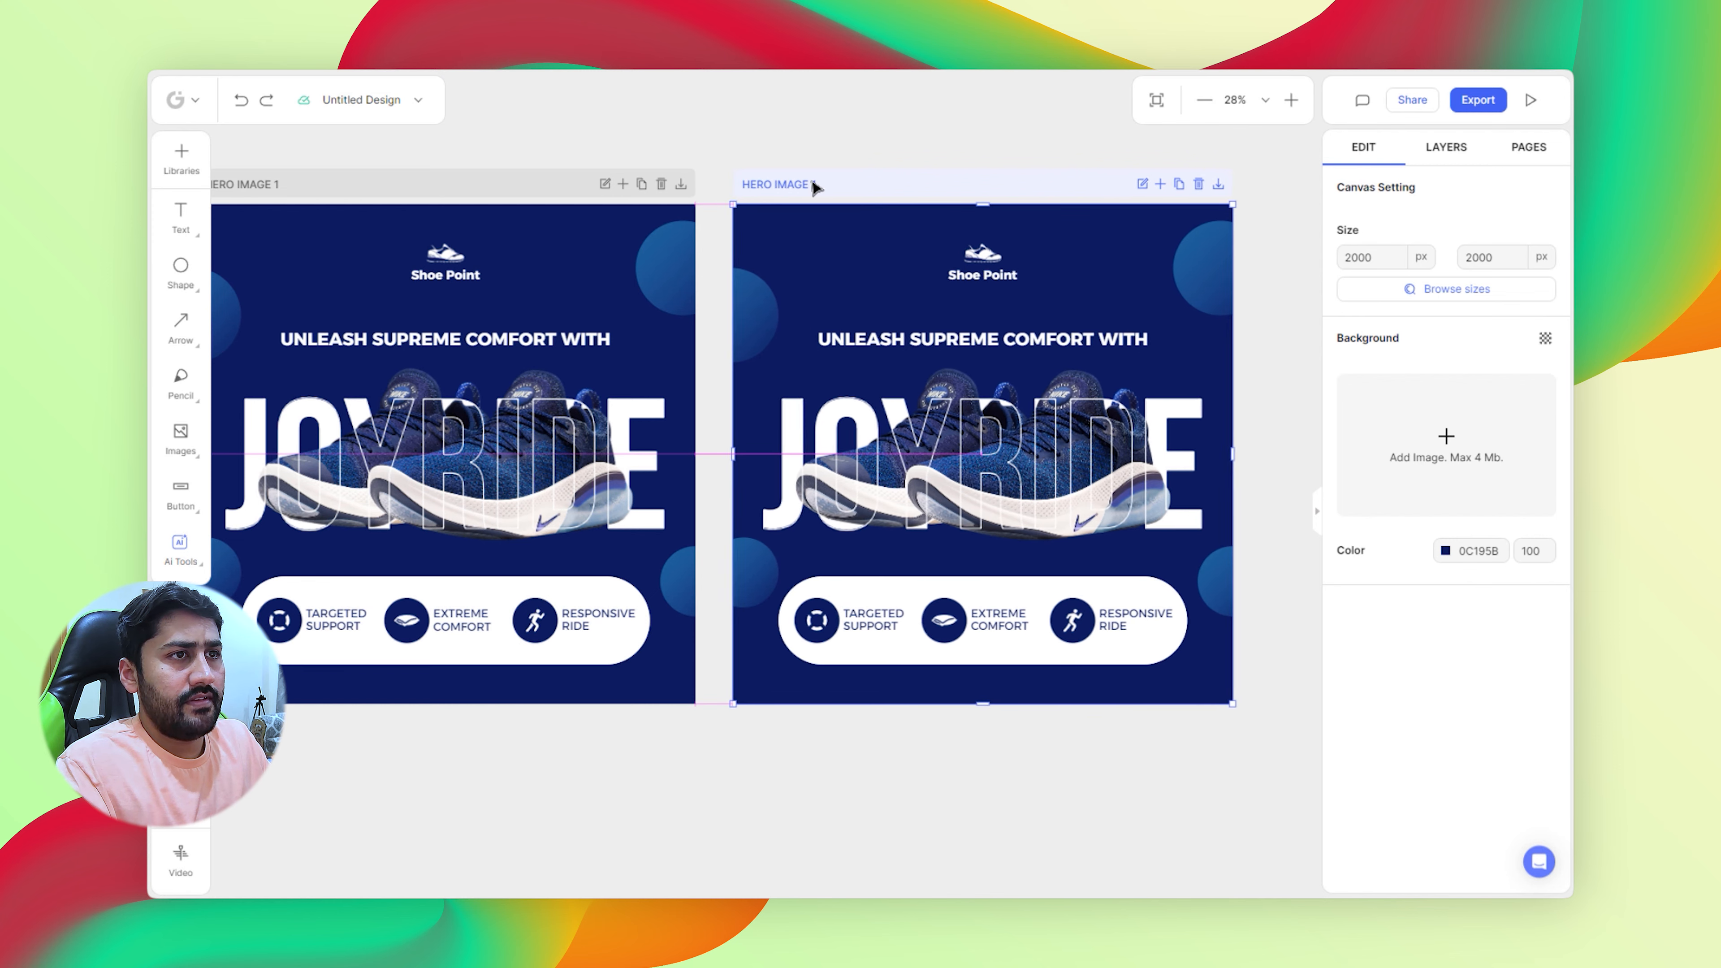
click(883, 144)
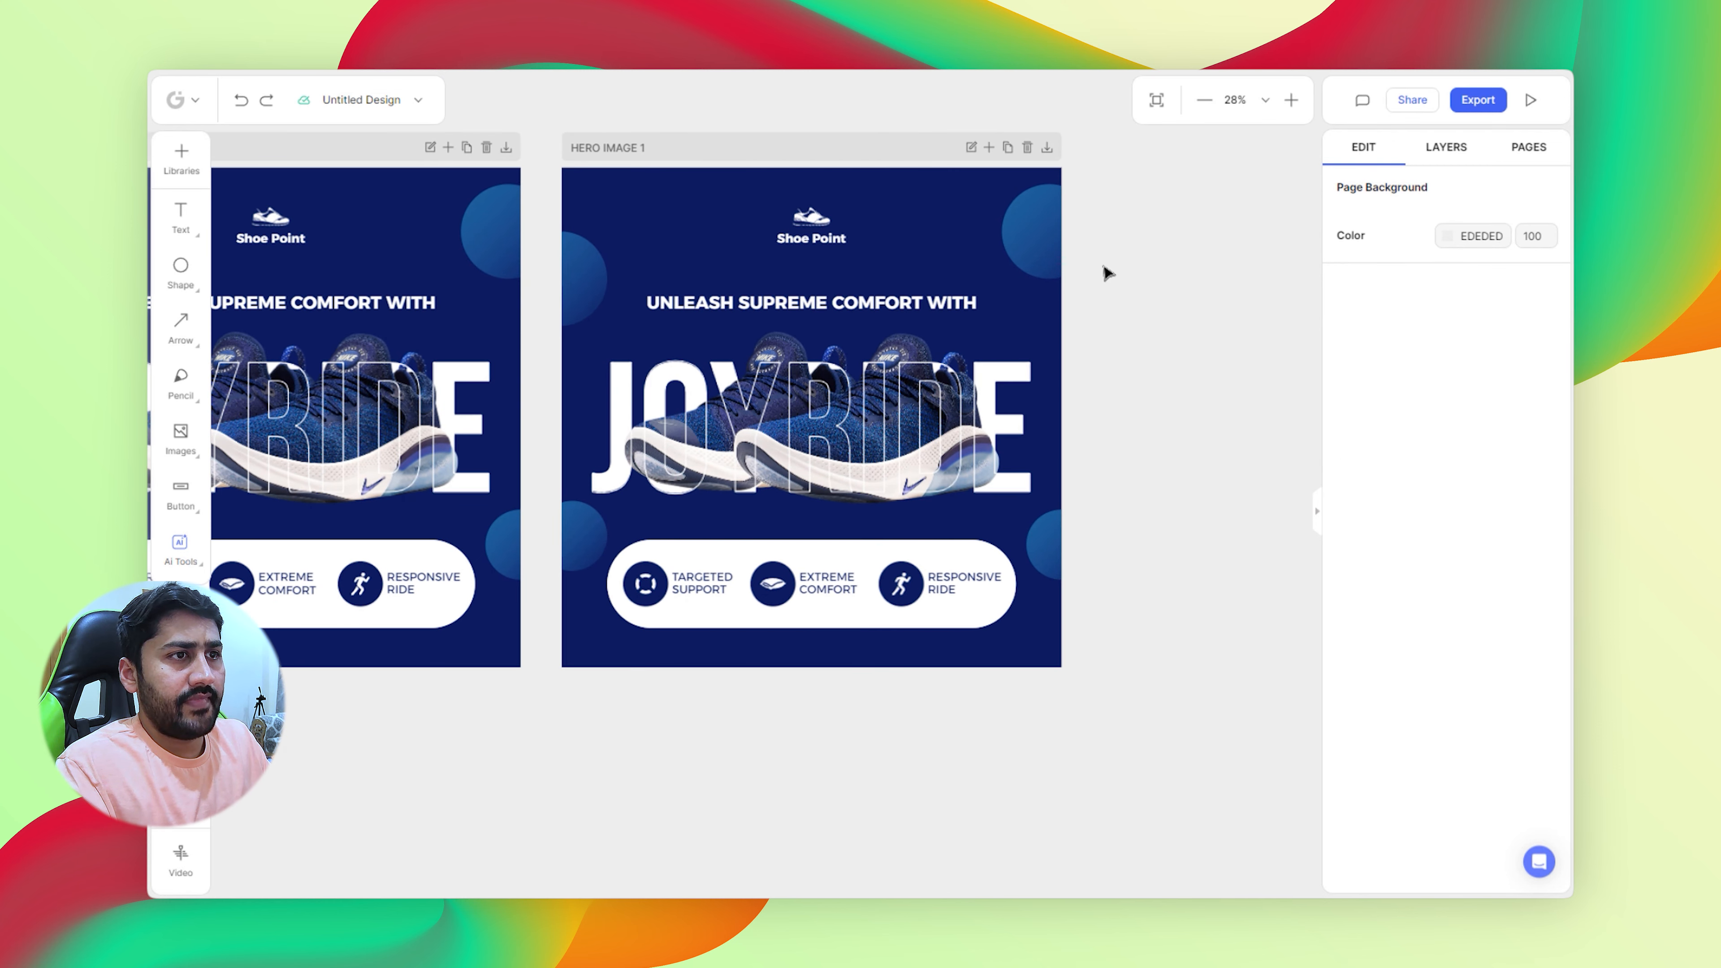
- Move the JOYRIDE text layers of the copied canvas off the shoes to the empty area below the canvas
click(914, 422)
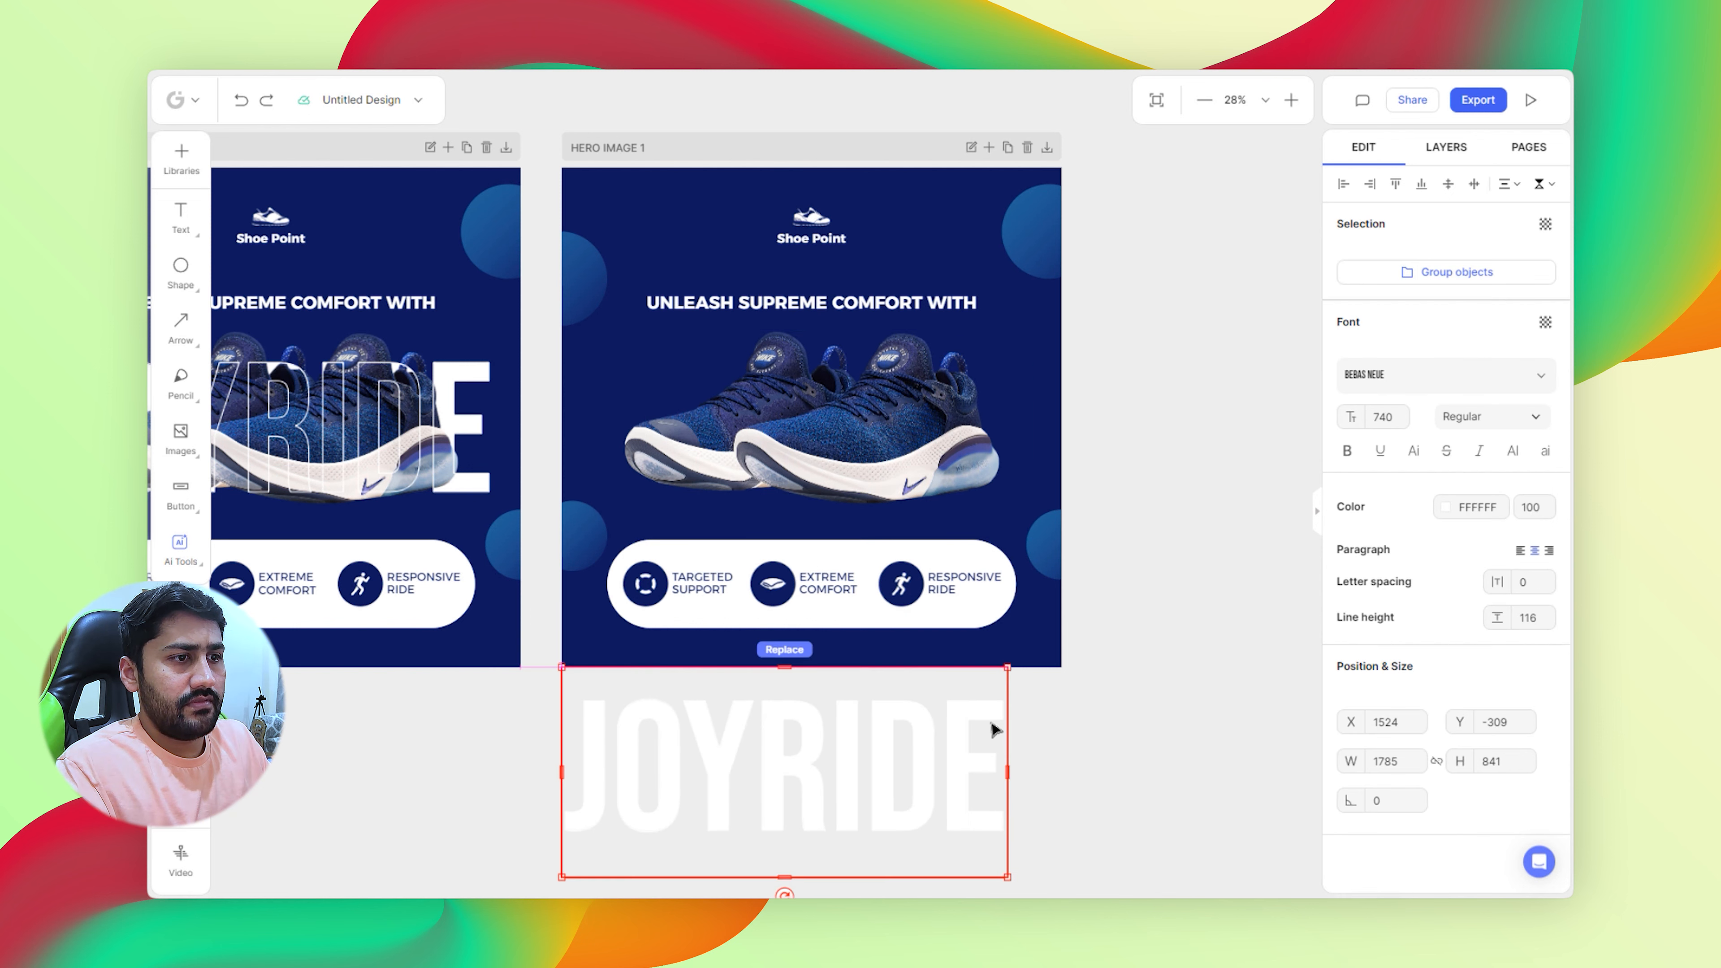
drag(991, 728, 986, 749)
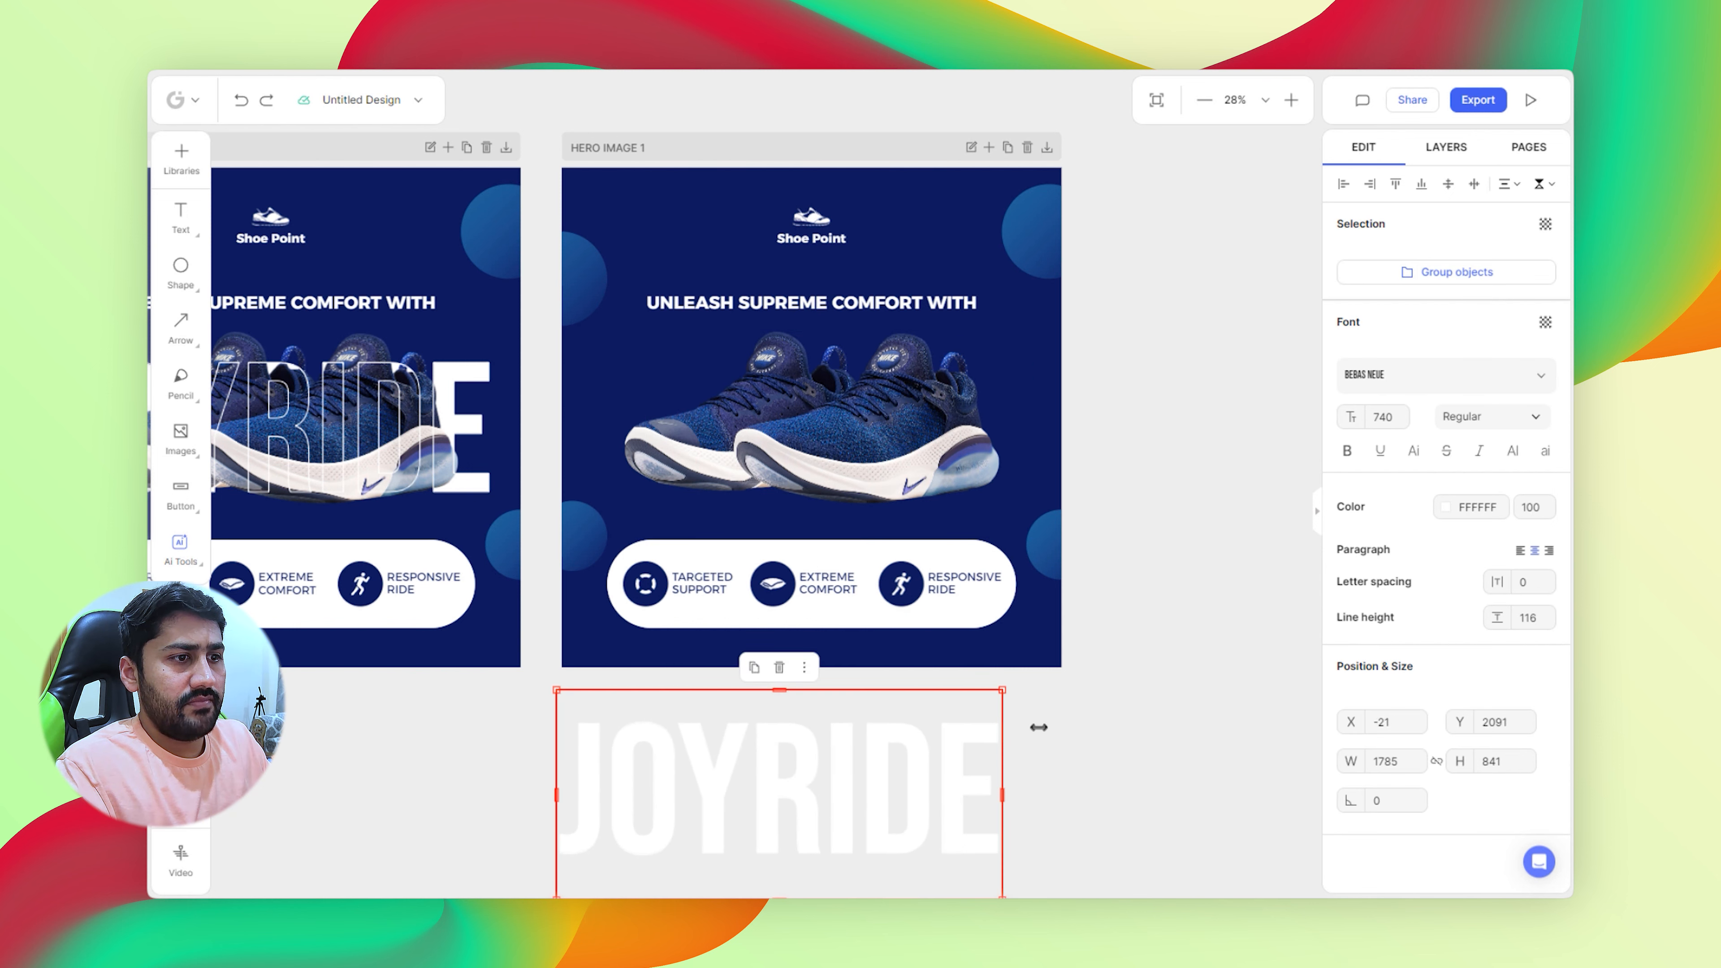
click(1014, 737)
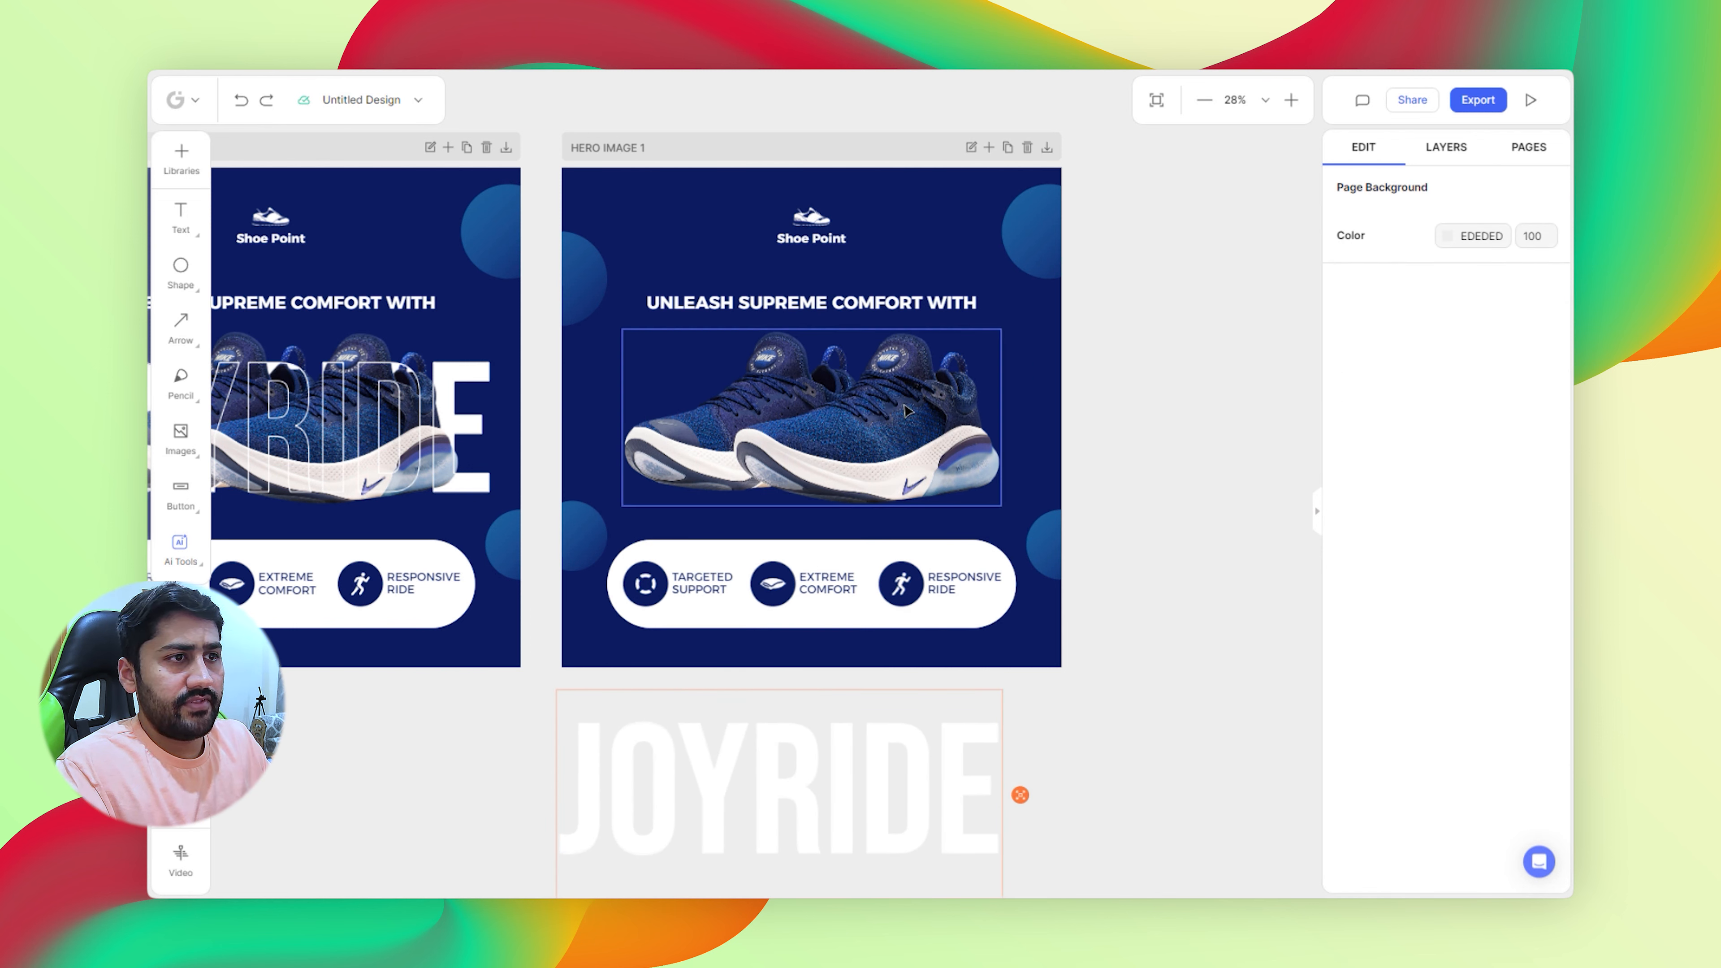
click(980, 333)
click(1047, 233)
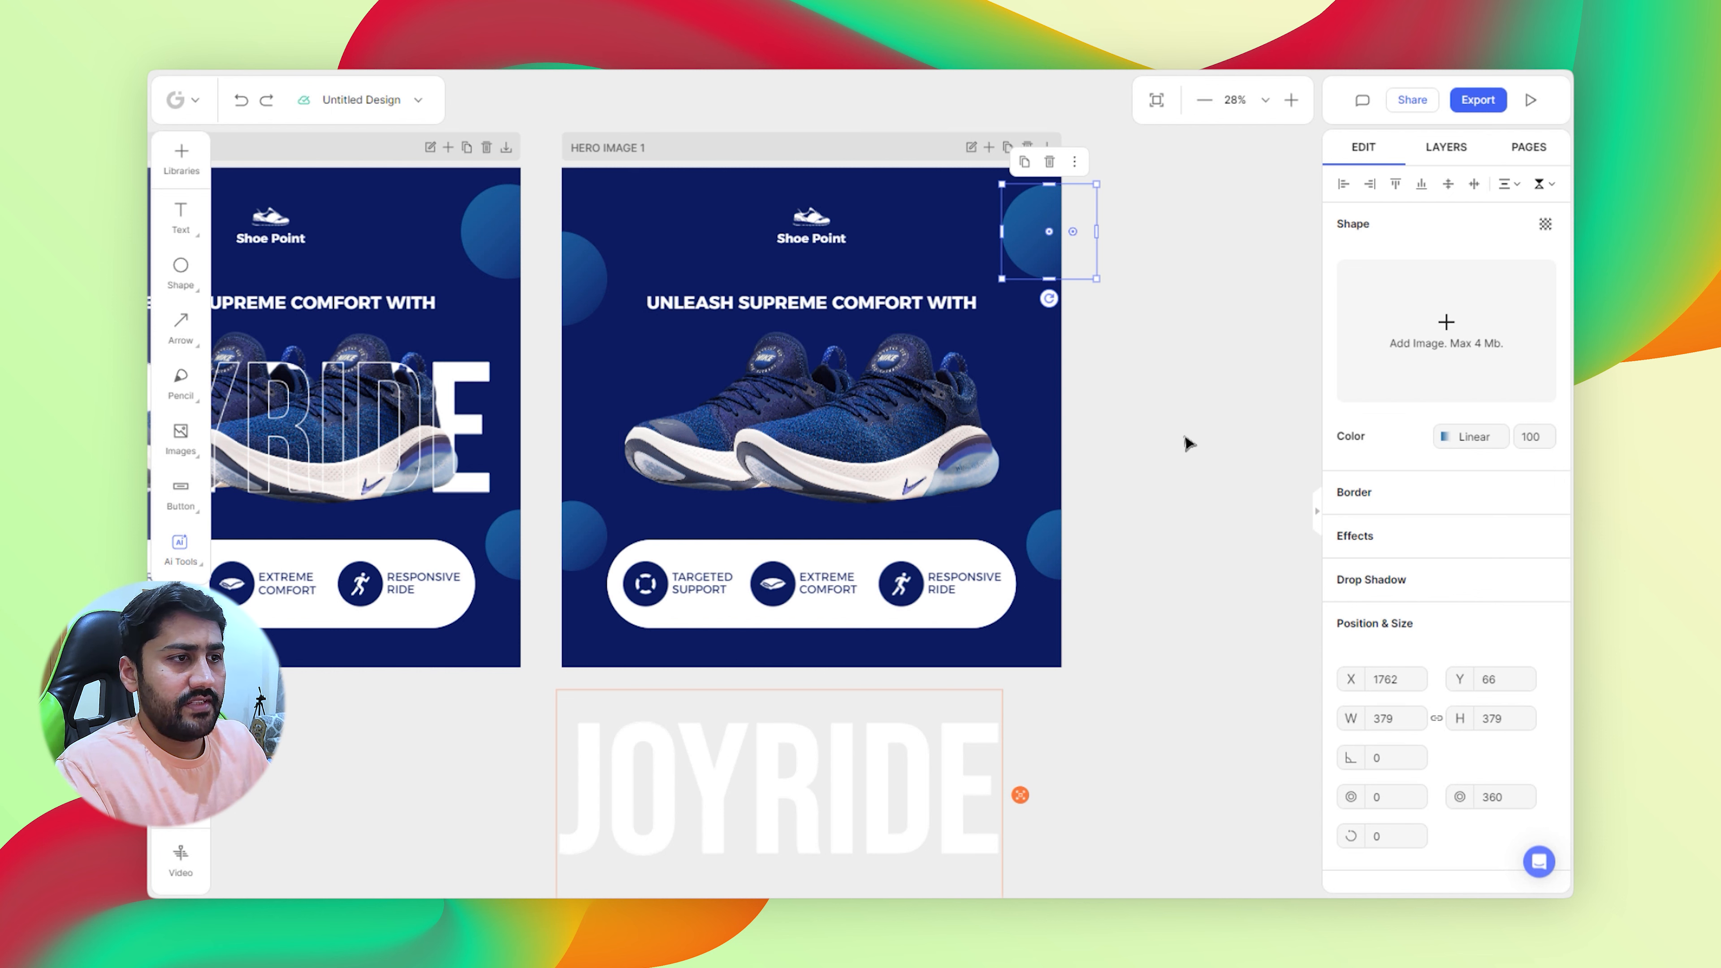
click(1160, 459)
click(915, 564)
click(1138, 451)
- Replace the shoe pair on the copied canvas with the single side-view Nike shoe image, with its background removed
click(942, 442)
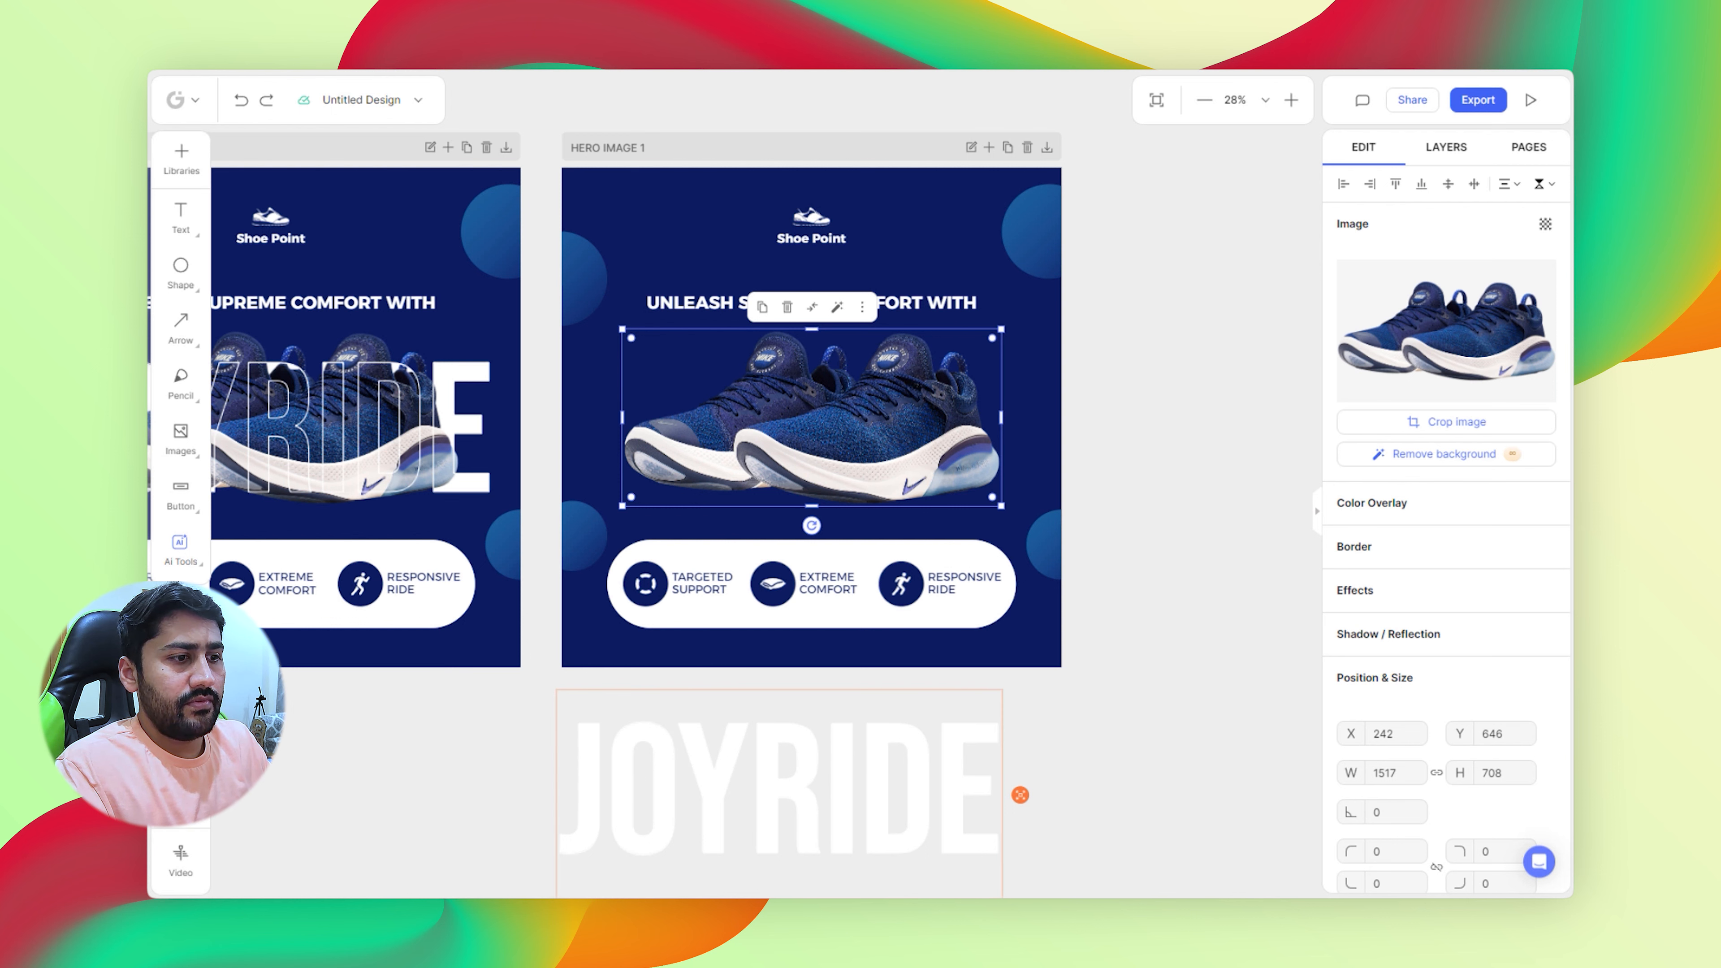
key(alt+Tab)
drag(779, 288, 959, 294)
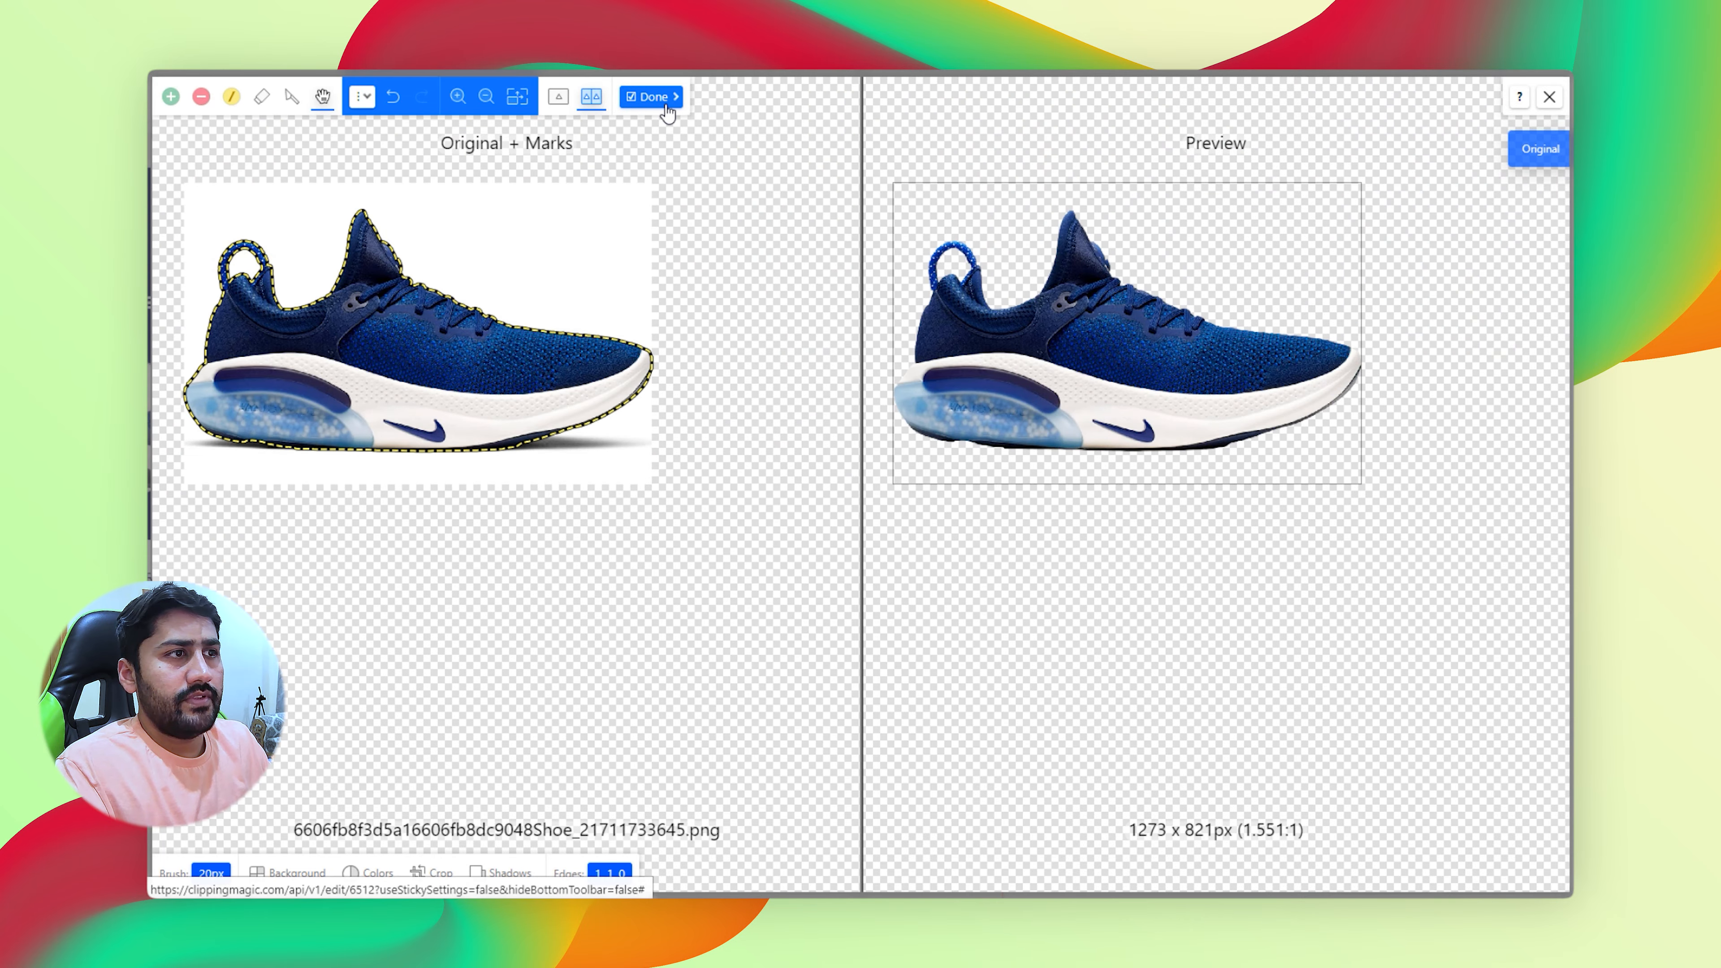
click(666, 113)
click(902, 459)
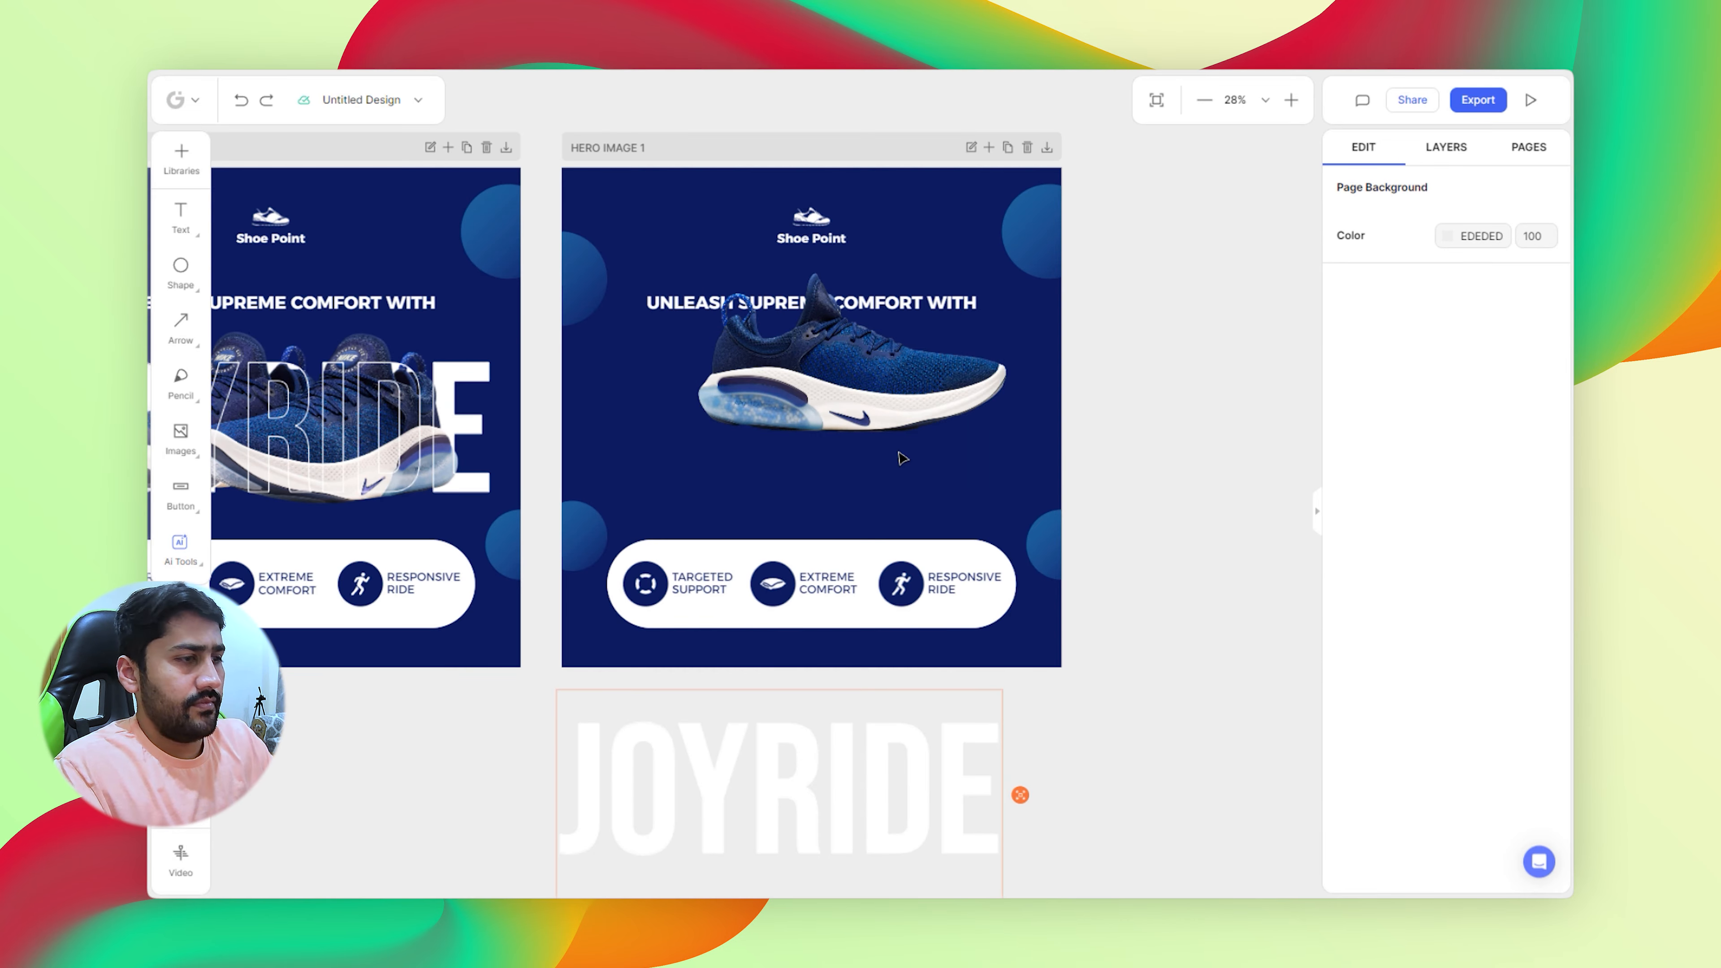
- Centre the side-view shoe above the feature panel and flip it horizontally
click(896, 396)
drag(980, 376, 940, 425)
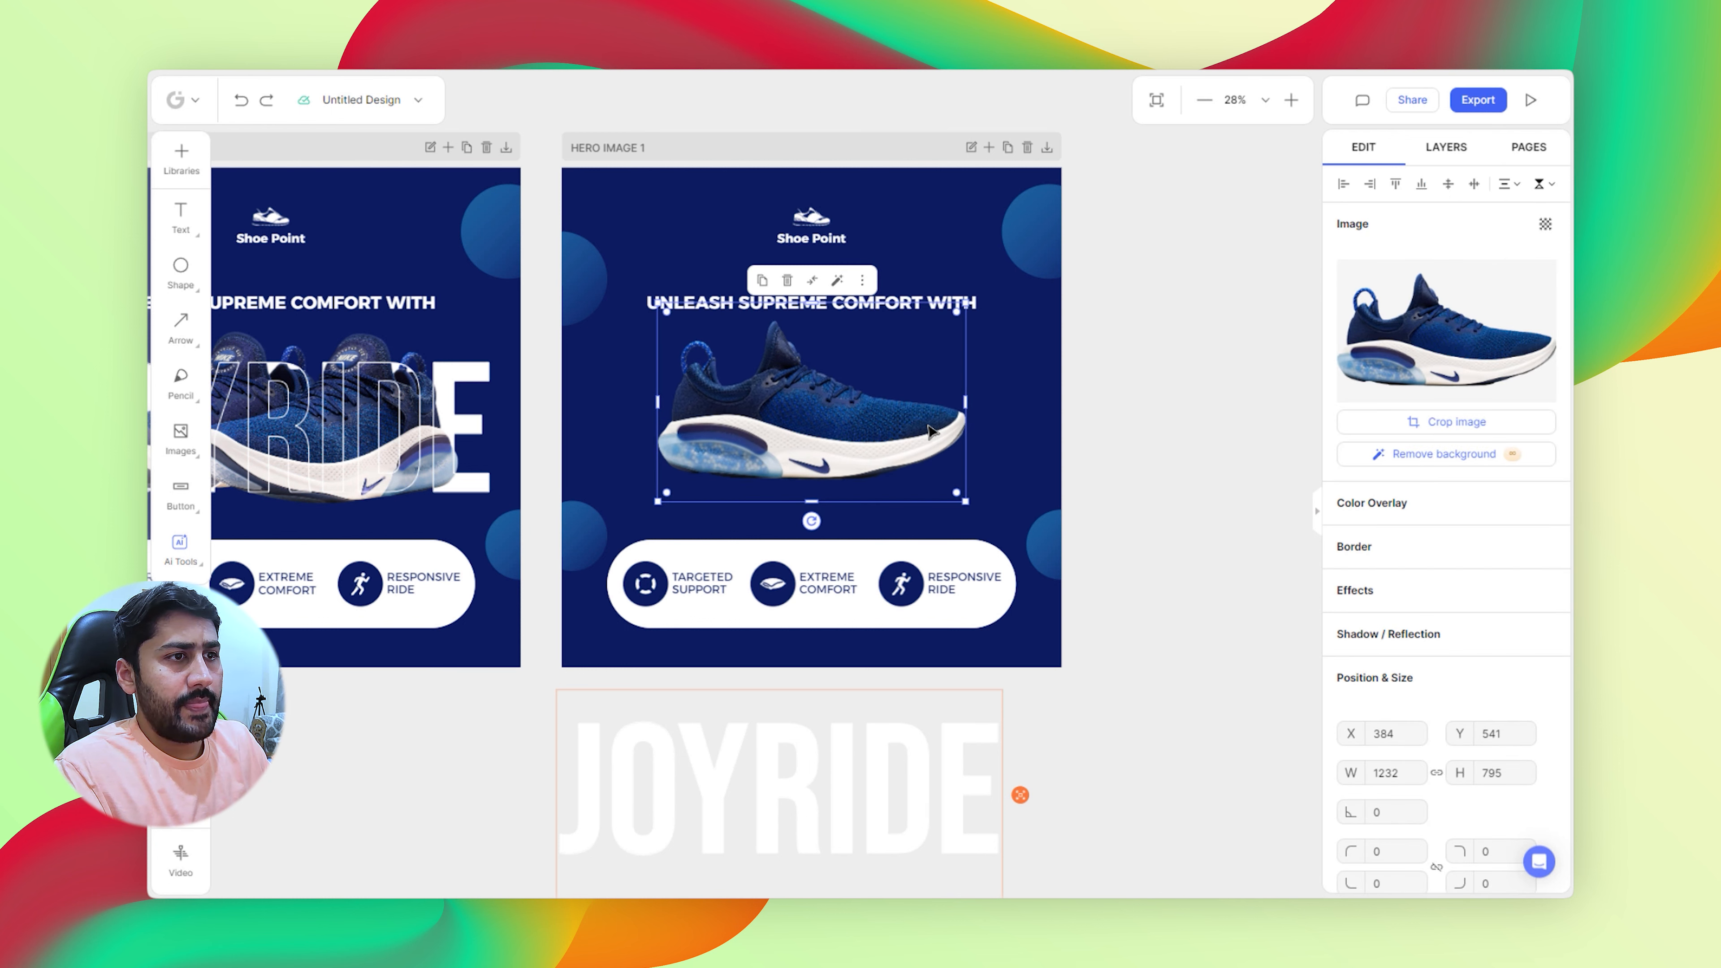
click(1543, 190)
click(1489, 265)
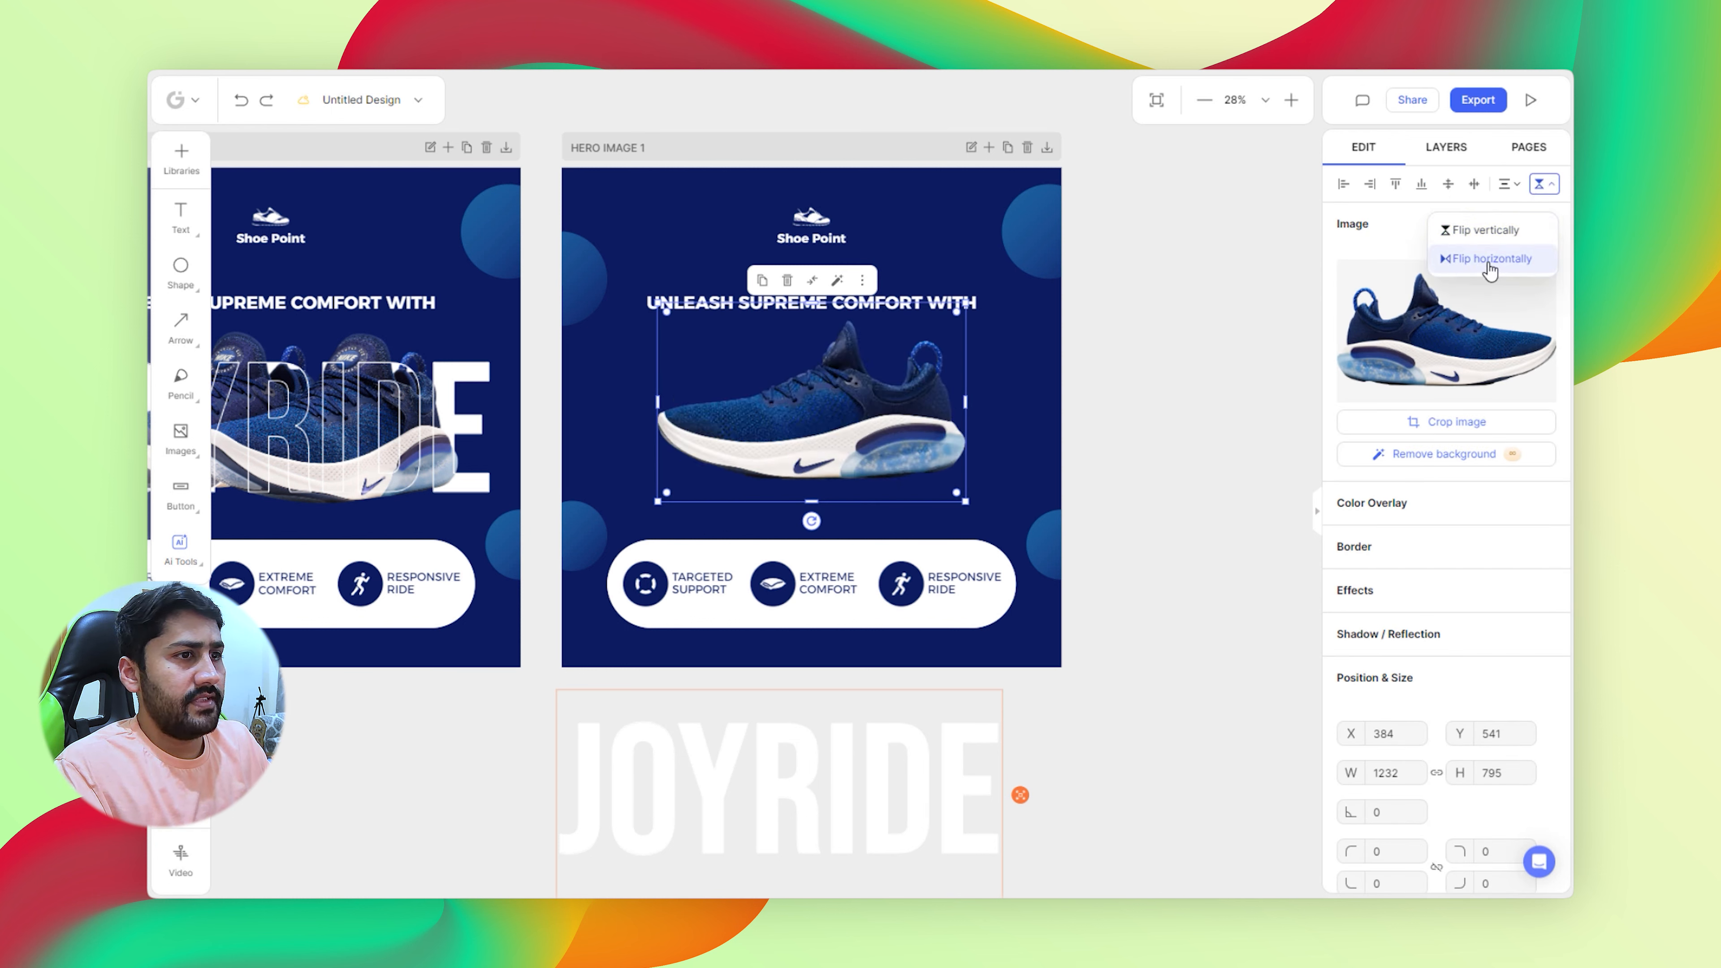
- Rotate the shoe to 310°, enlarge it to about 1424 × 919 px and shift it towards the canvas's right side
drag(810, 521, 878, 493)
click(1093, 401)
click(919, 356)
drag(871, 234, 891, 181)
drag(933, 345, 977, 357)
drag(946, 497, 968, 477)
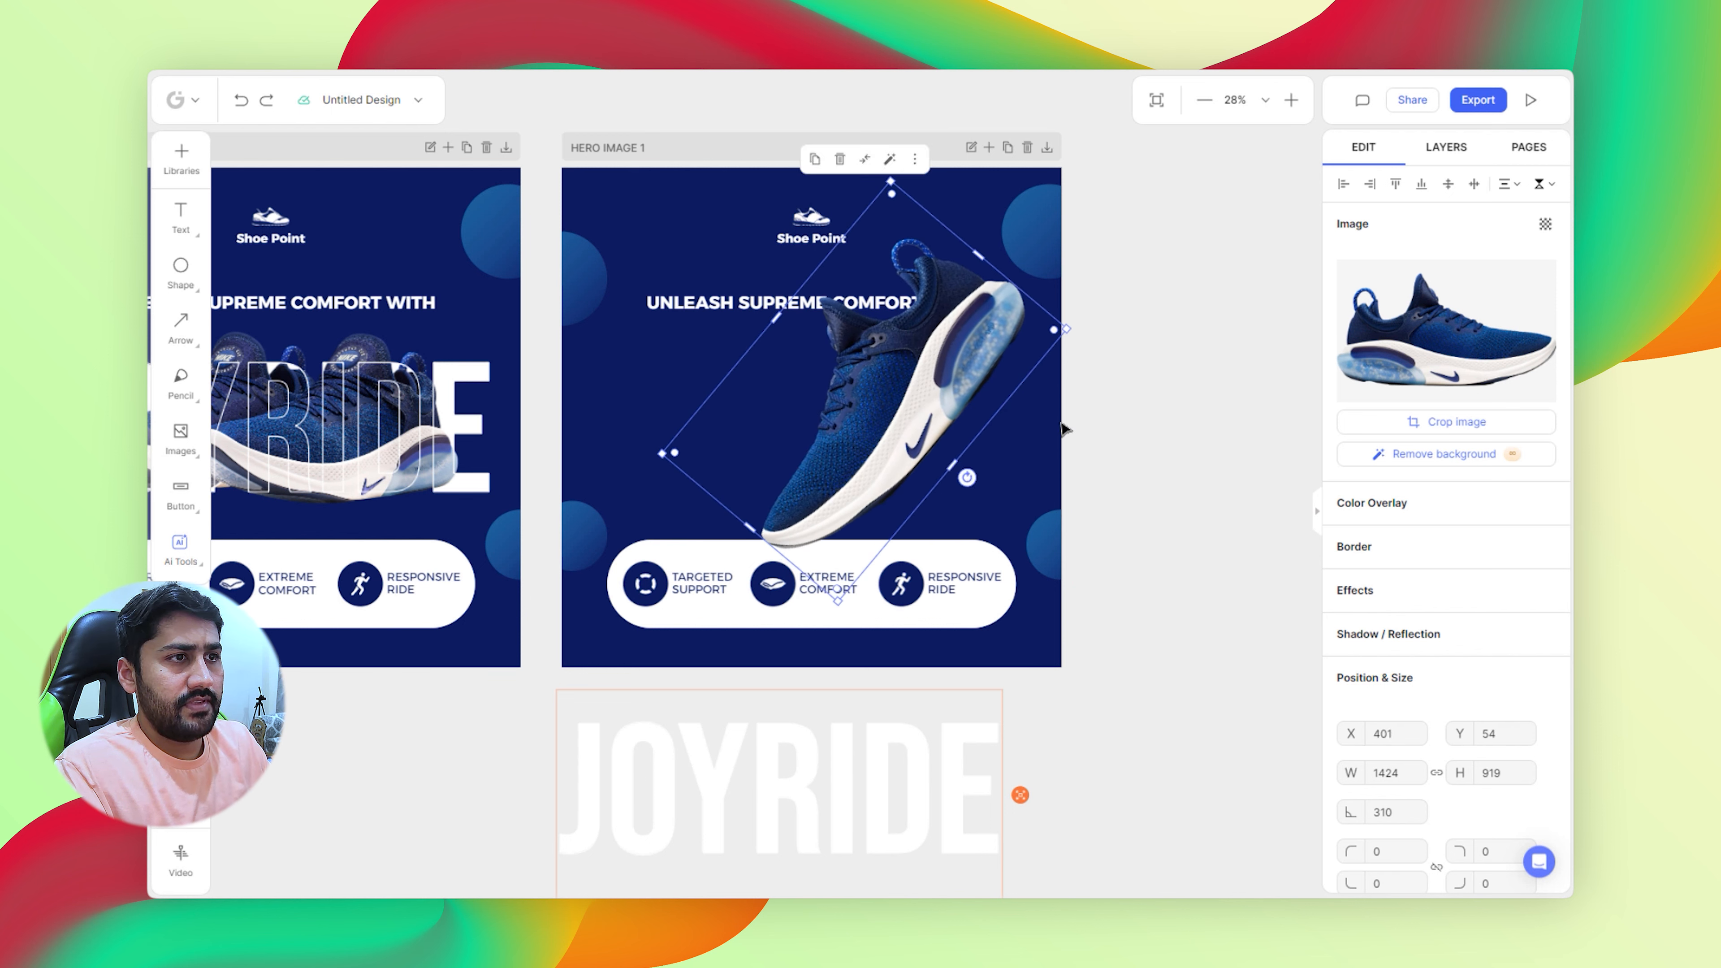
click(1118, 384)
drag(957, 405, 976, 407)
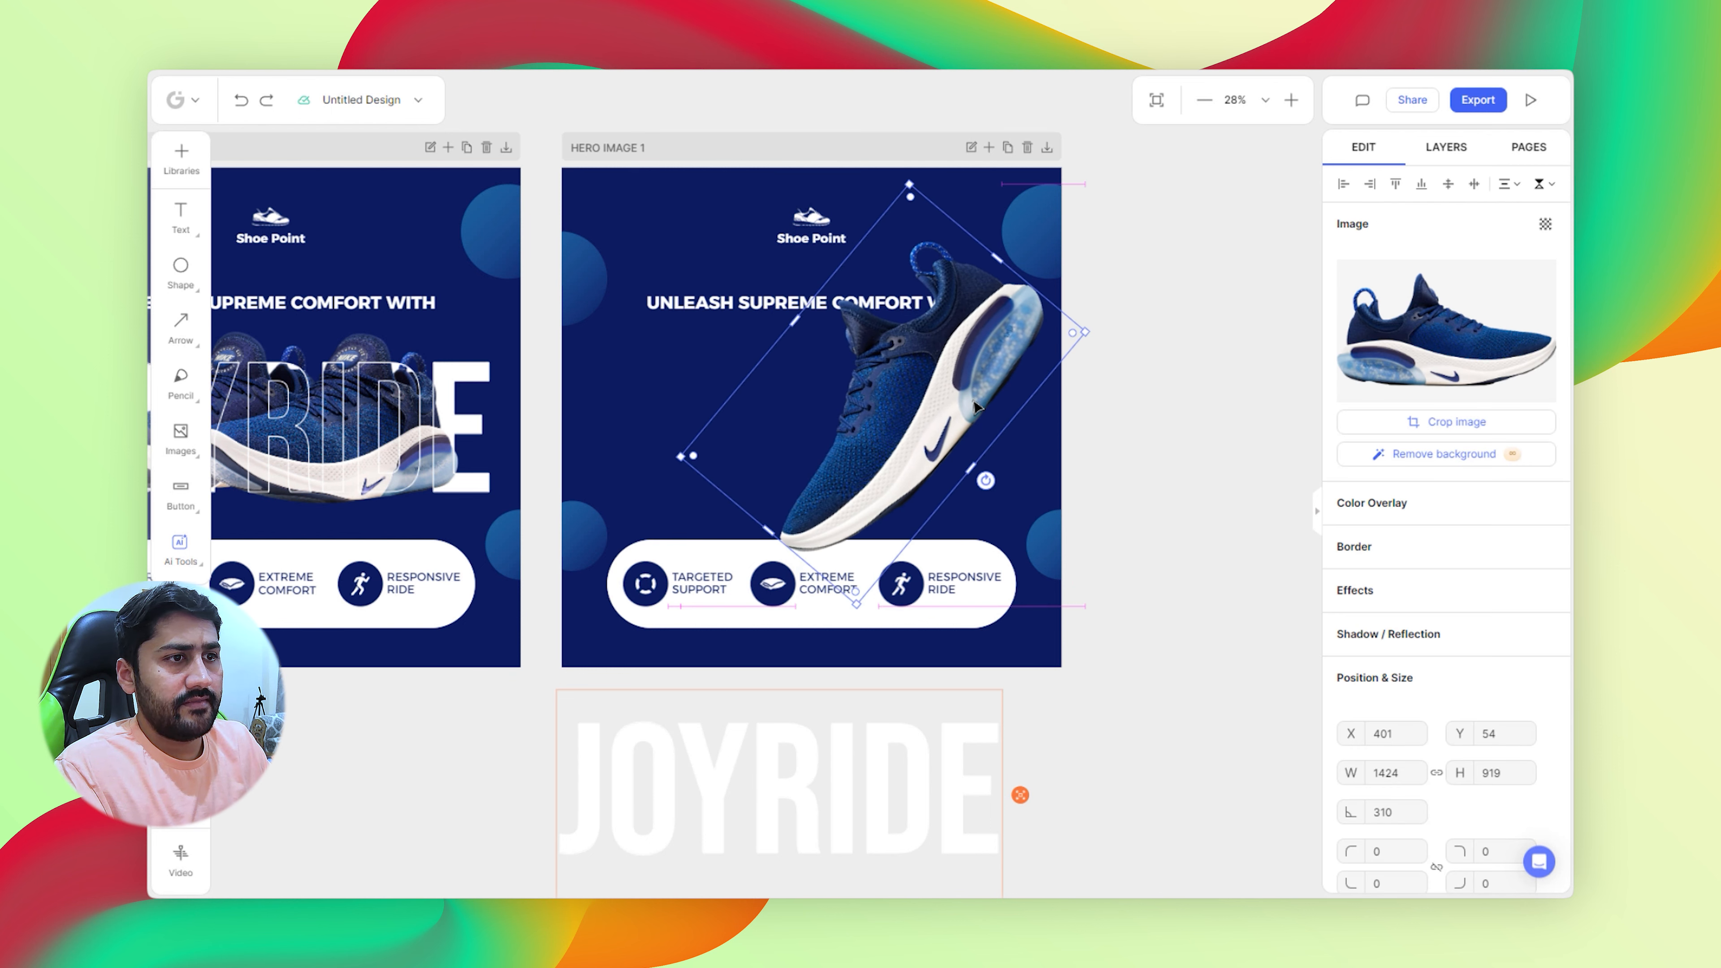
click(1193, 330)
- Move the shoe logo and its Shoe Point text together to the canvas's upper left corner
click(828, 228)
shift+click(818, 249)
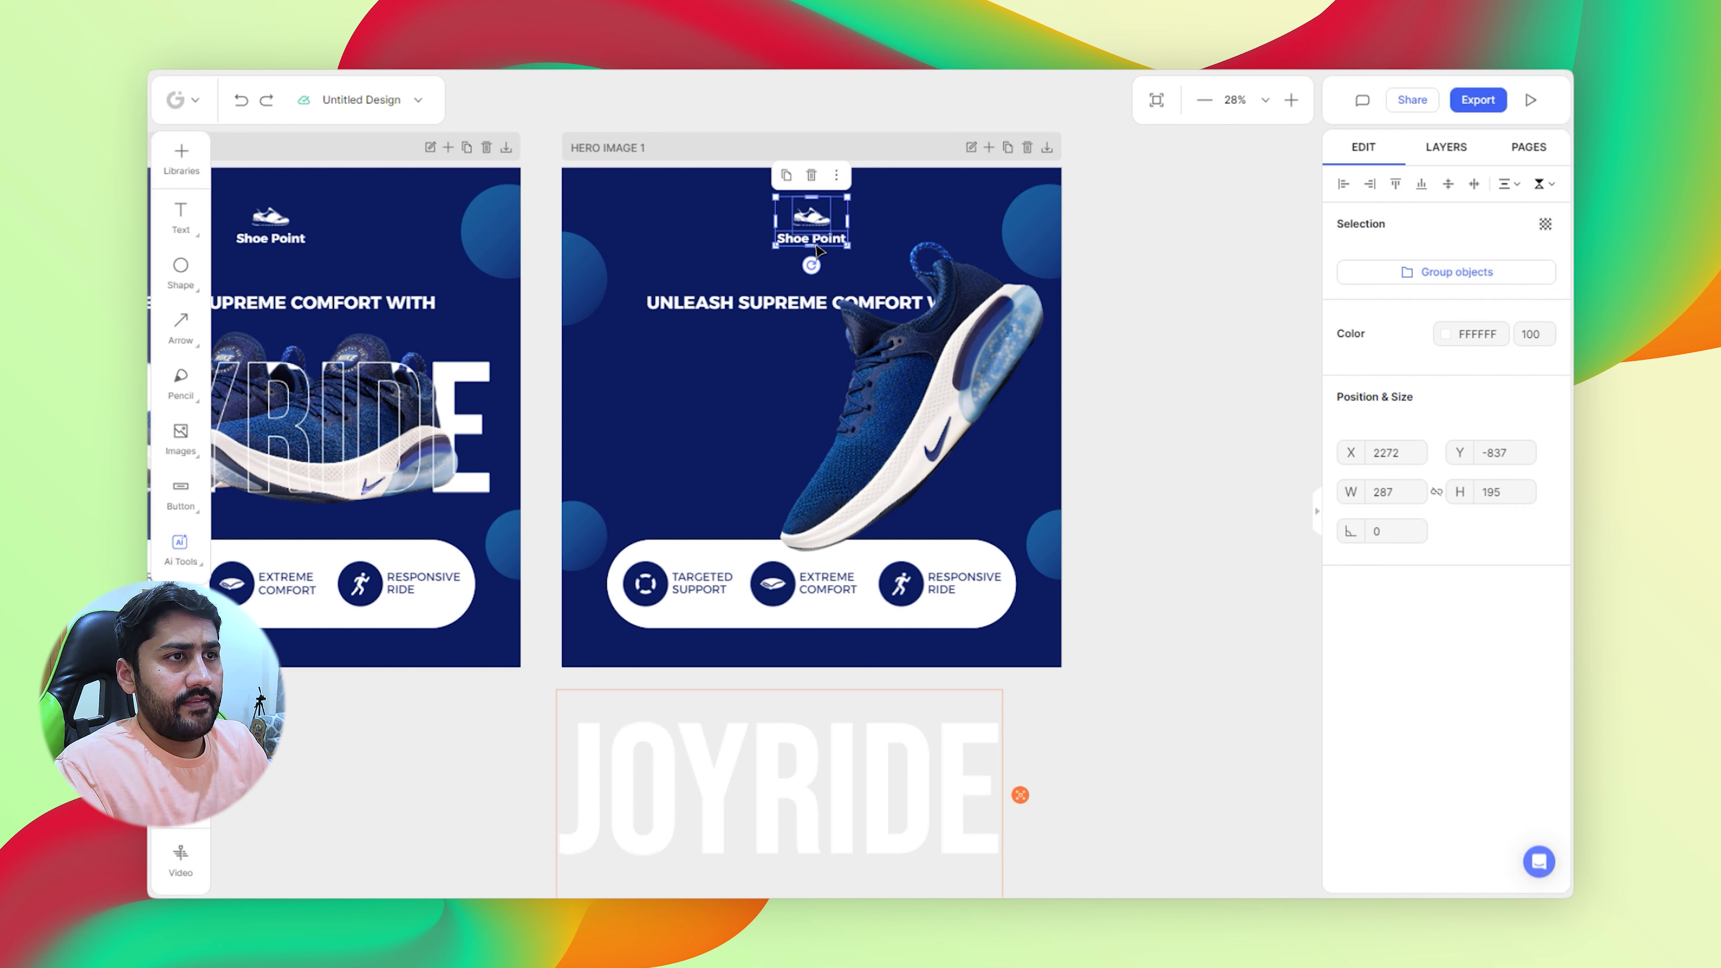
drag(824, 221, 627, 212)
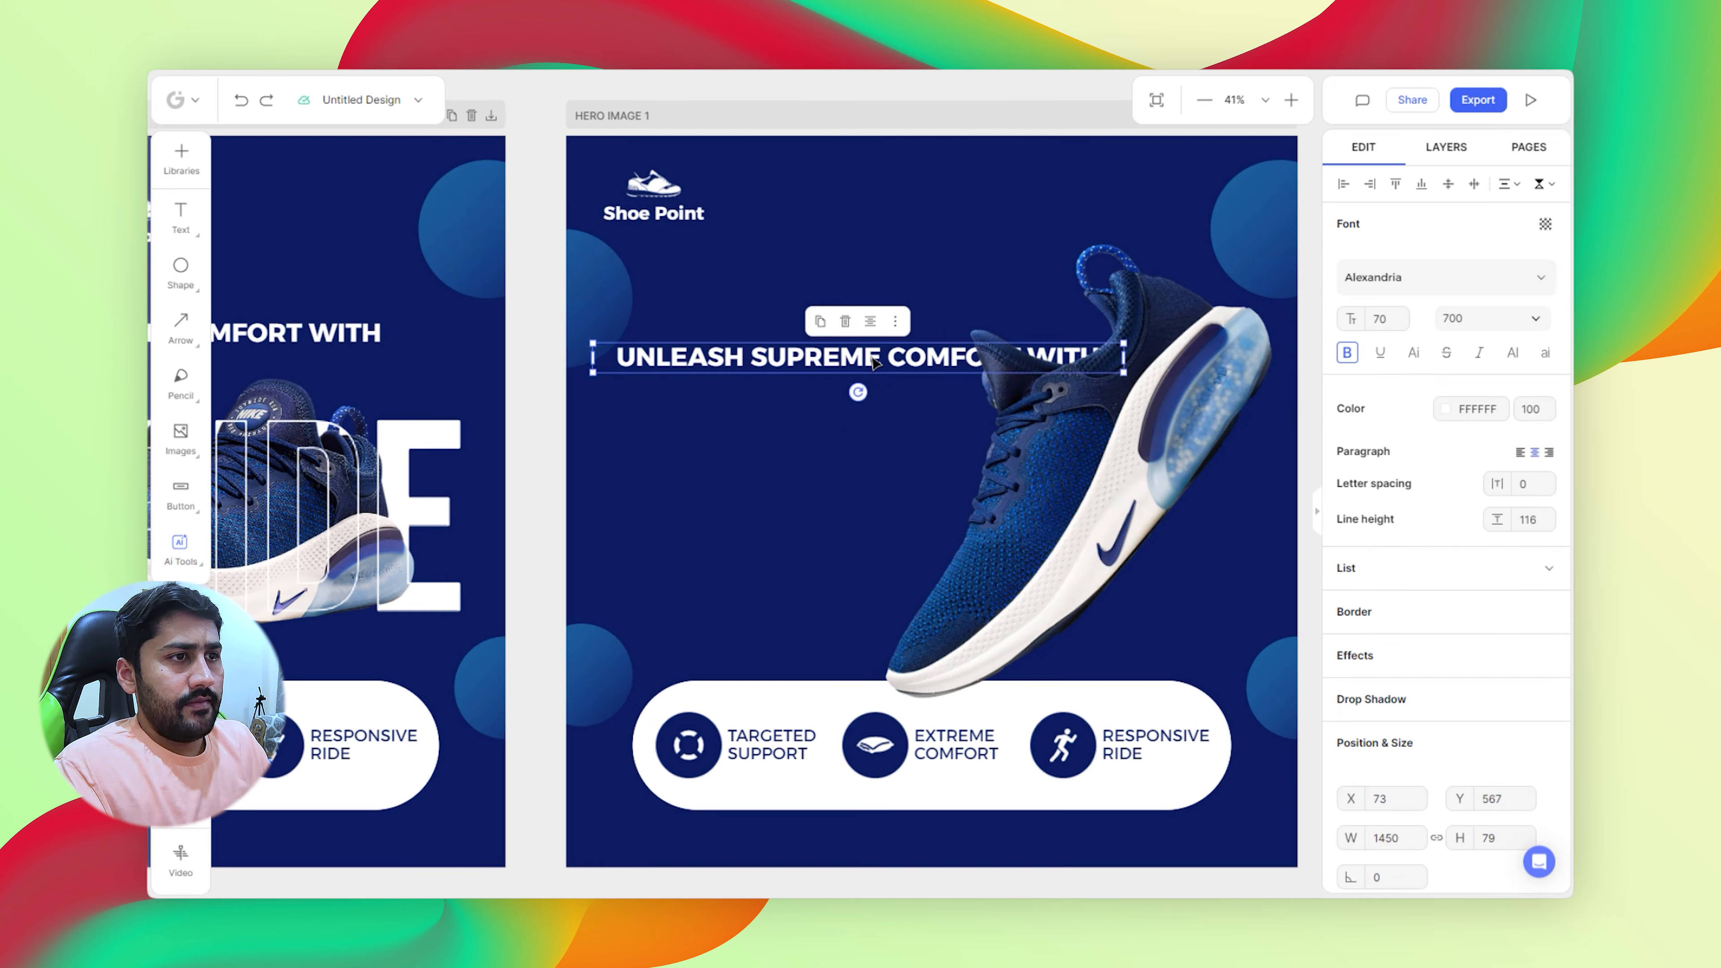
- Left-align the UNLEASH SUPREME COMFORT WITH heading and place it left of the shoe in a two-line box about 852 px wide
drag(1122, 359, 841, 372)
click(1518, 452)
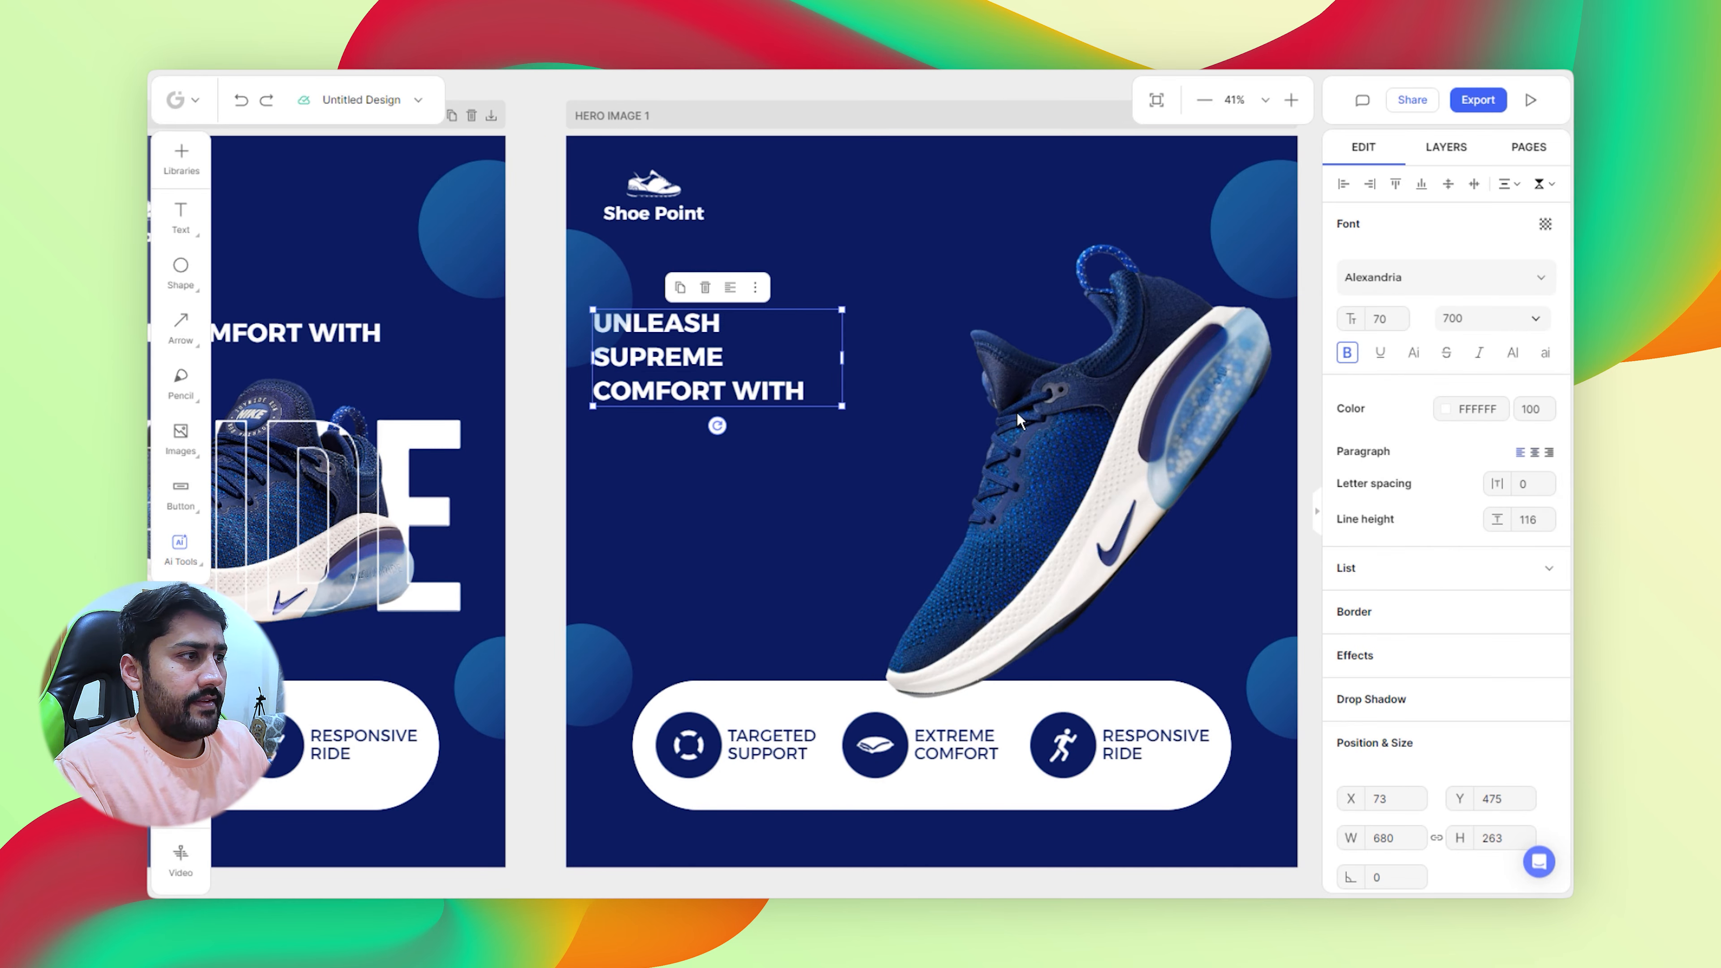
drag(718, 347, 750, 375)
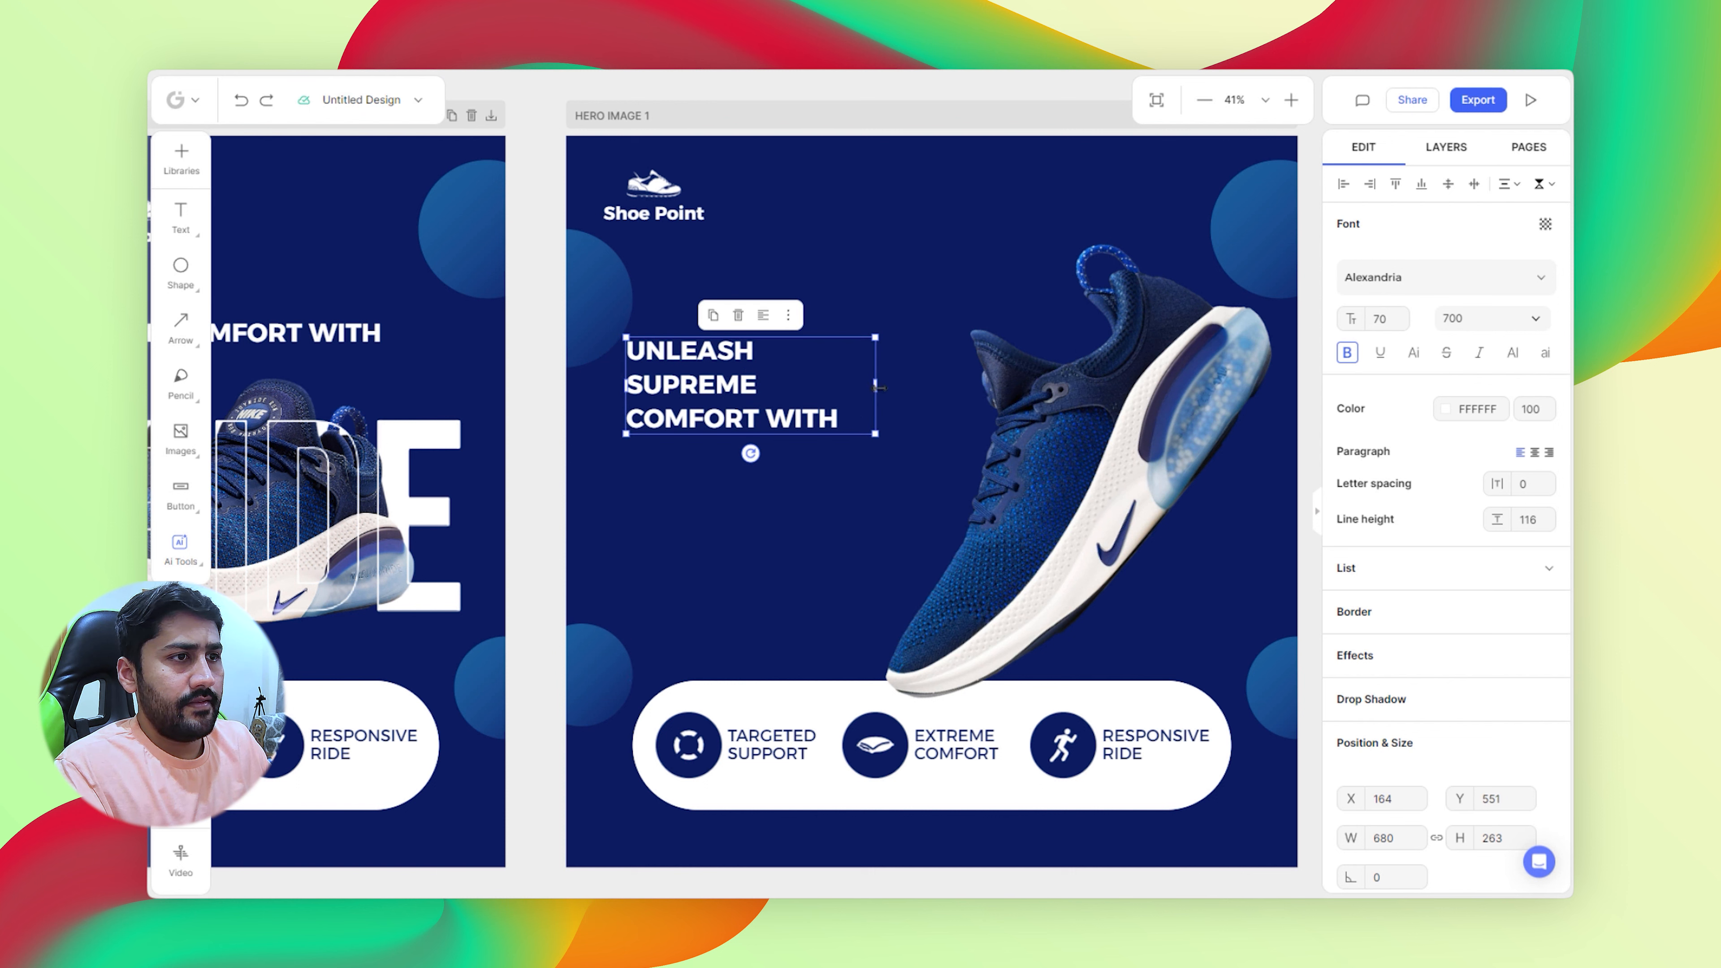
drag(875, 388, 938, 389)
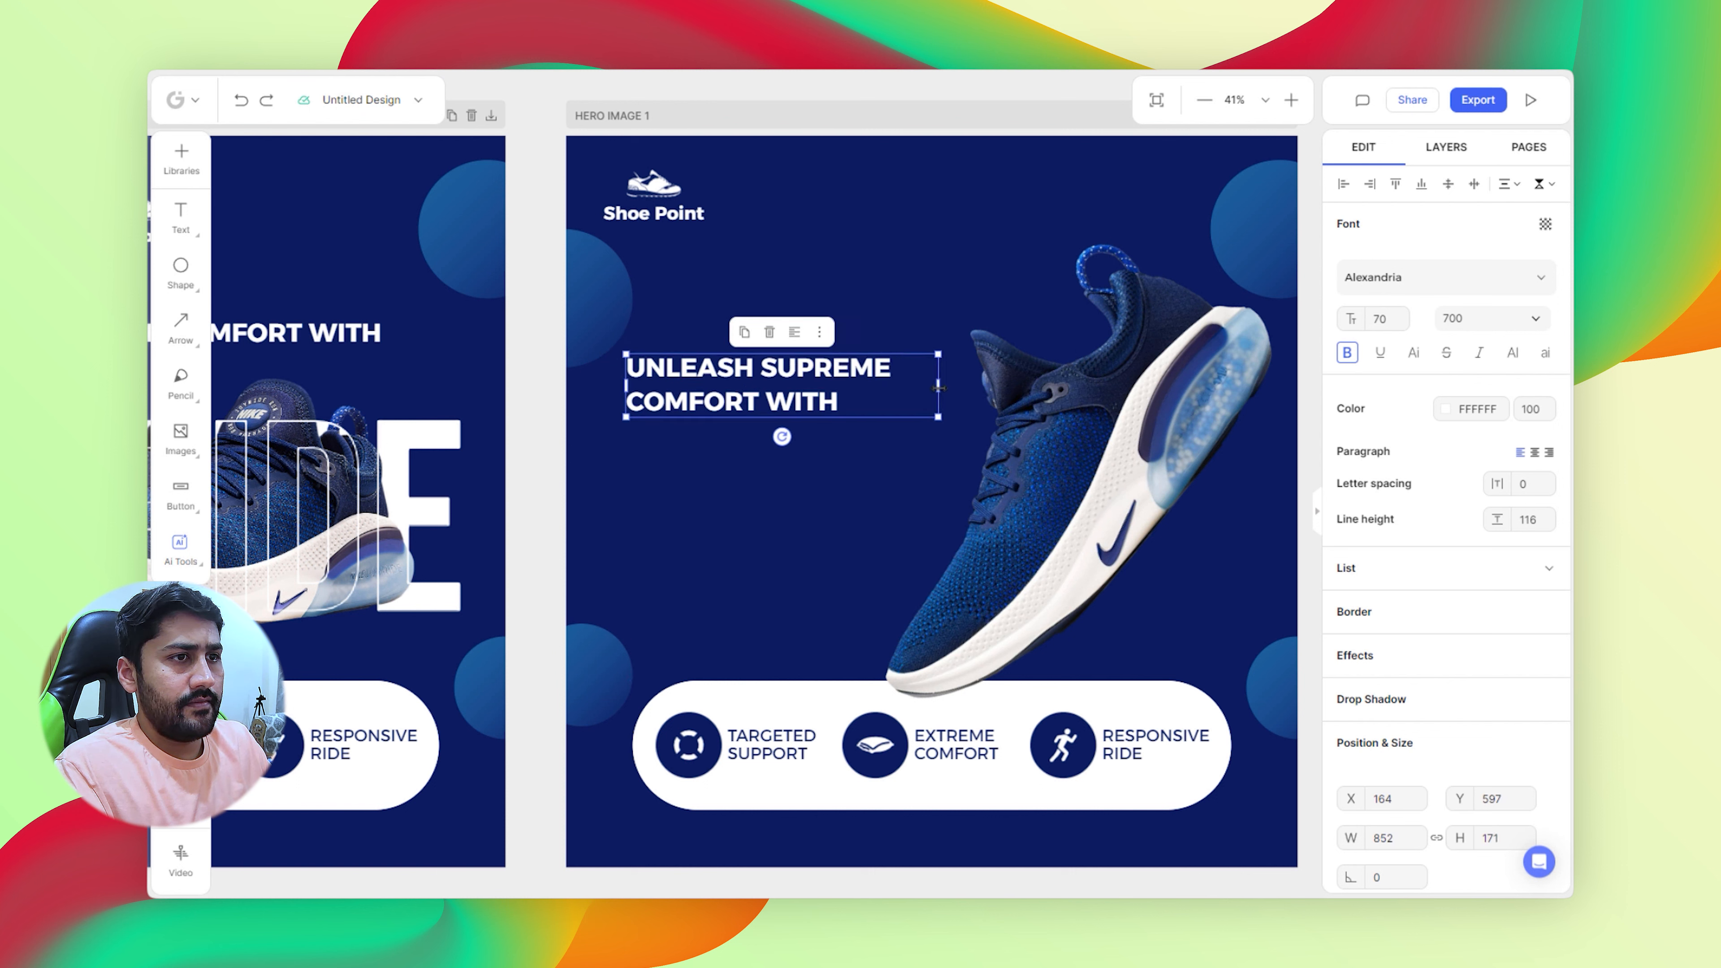
- Add JOYRIDE as a third line to the heading
double_click(851, 411)
key(Return)
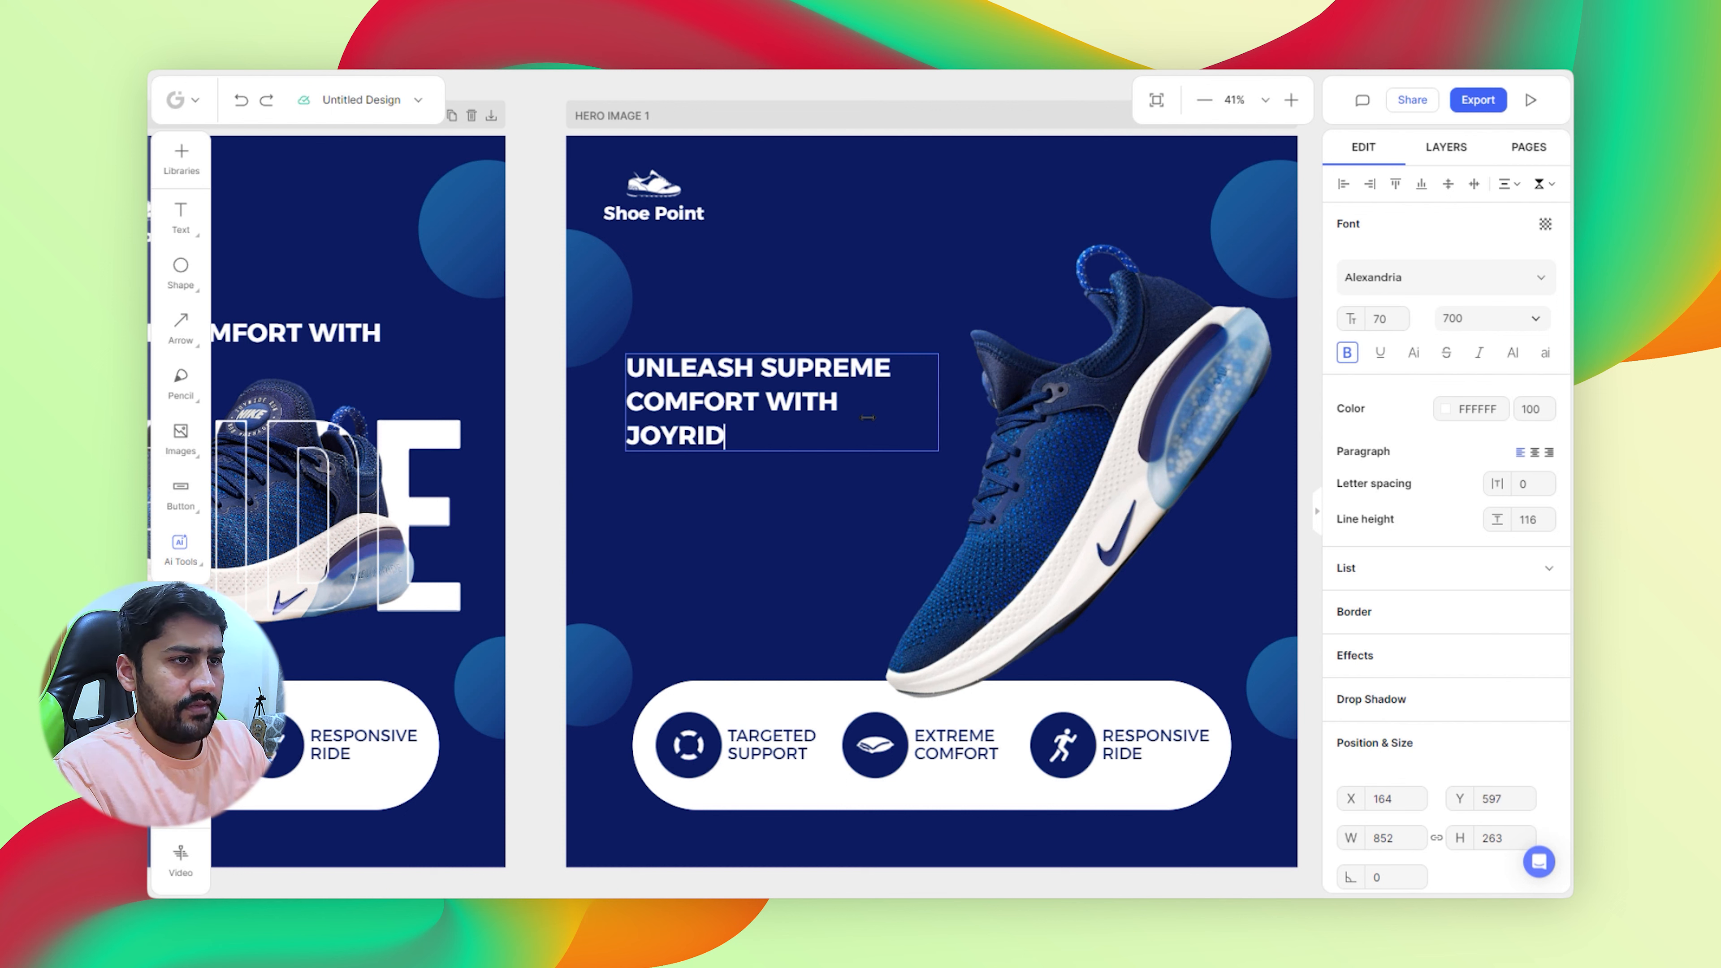
click(725, 492)
click(735, 421)
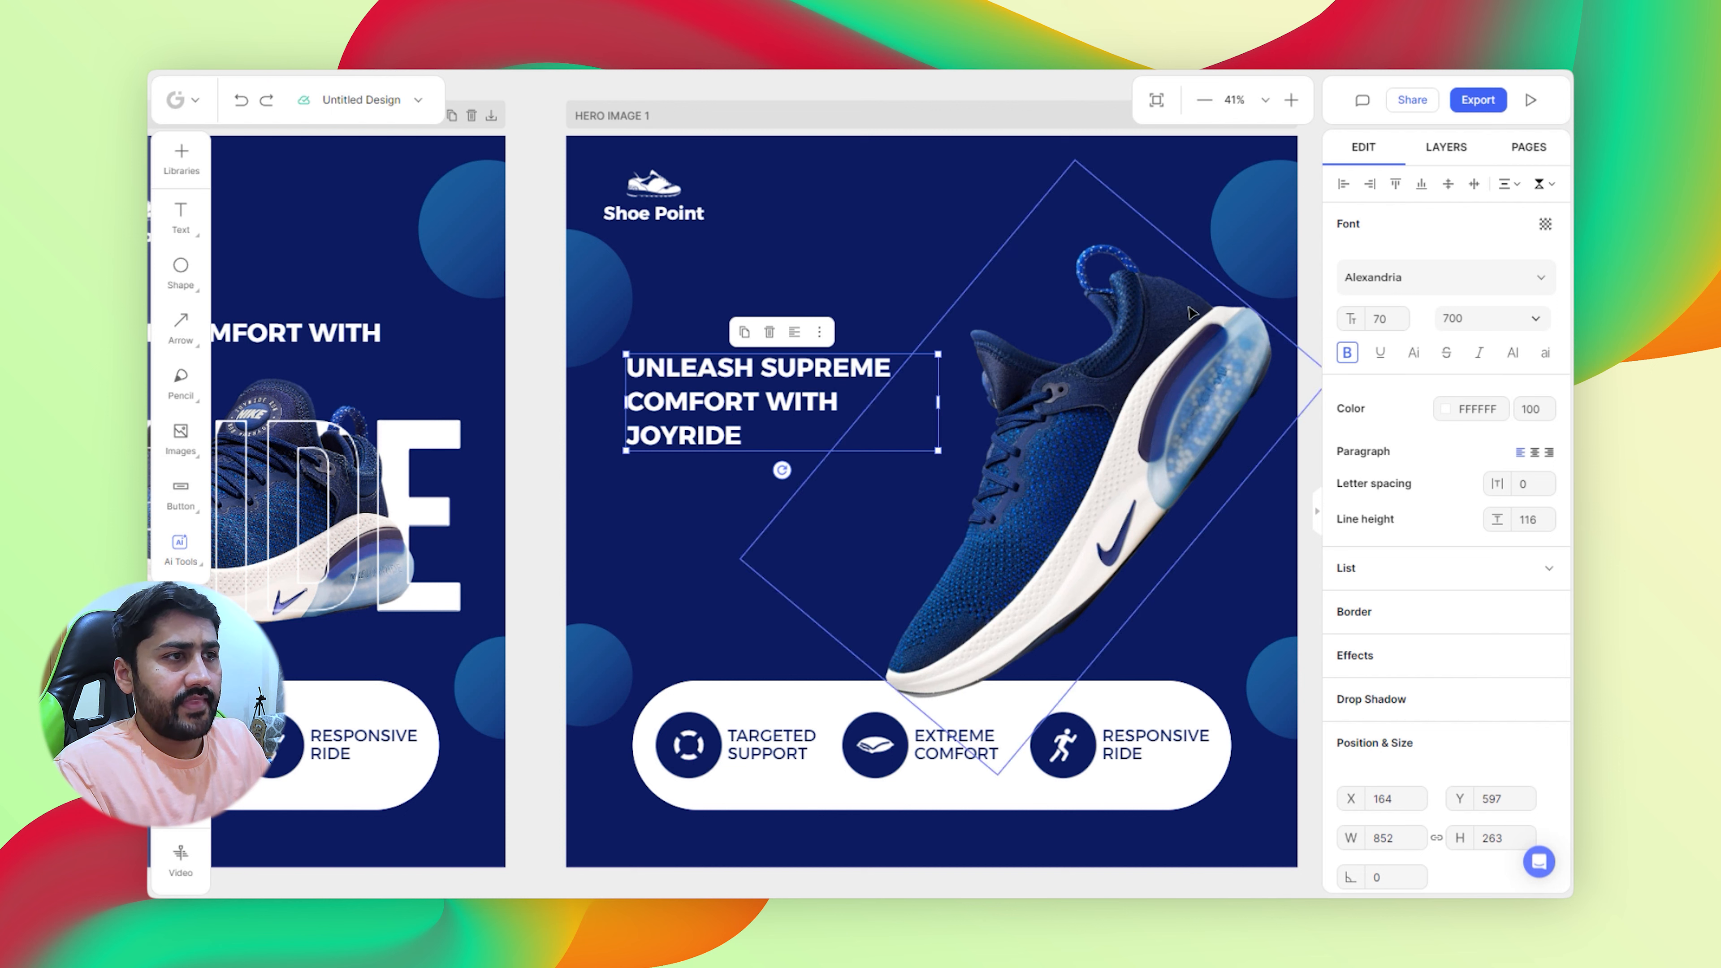
- Set the heading's font size to 102 and widen its text box to about 1059 px
mouse_move(1358, 318)
mouse_down()
mouse_move(1400, 323)
mouse_move(1383, 327)
mouse_up()
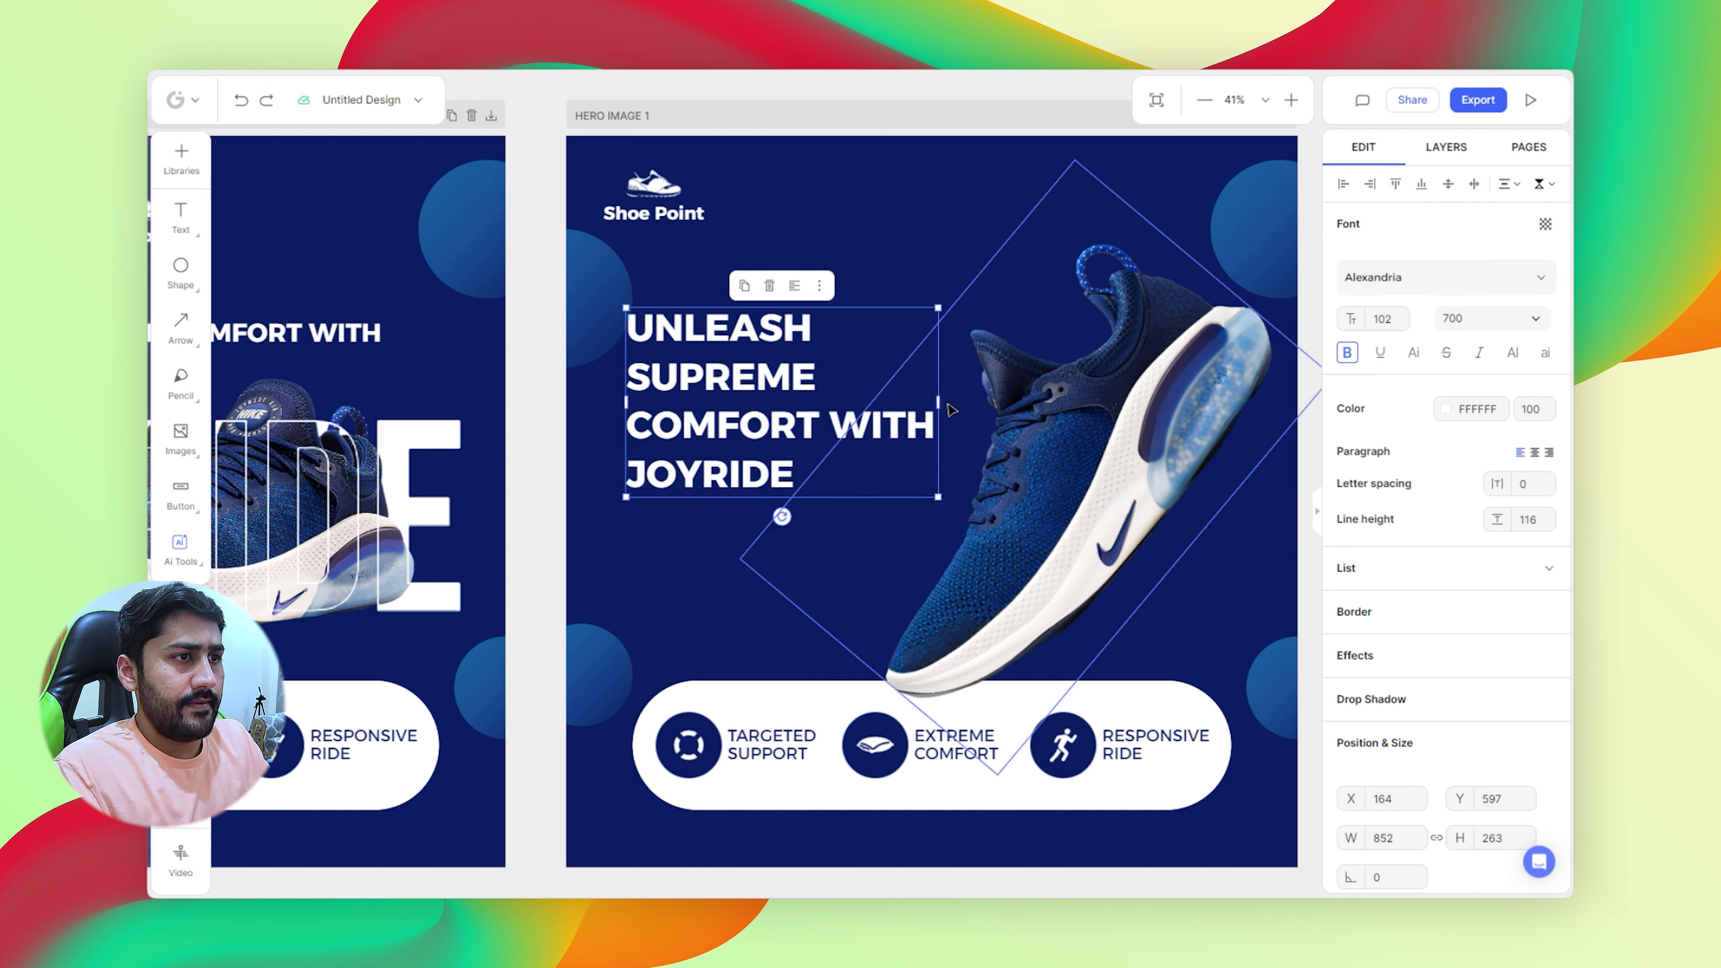
drag(941, 405, 1038, 403)
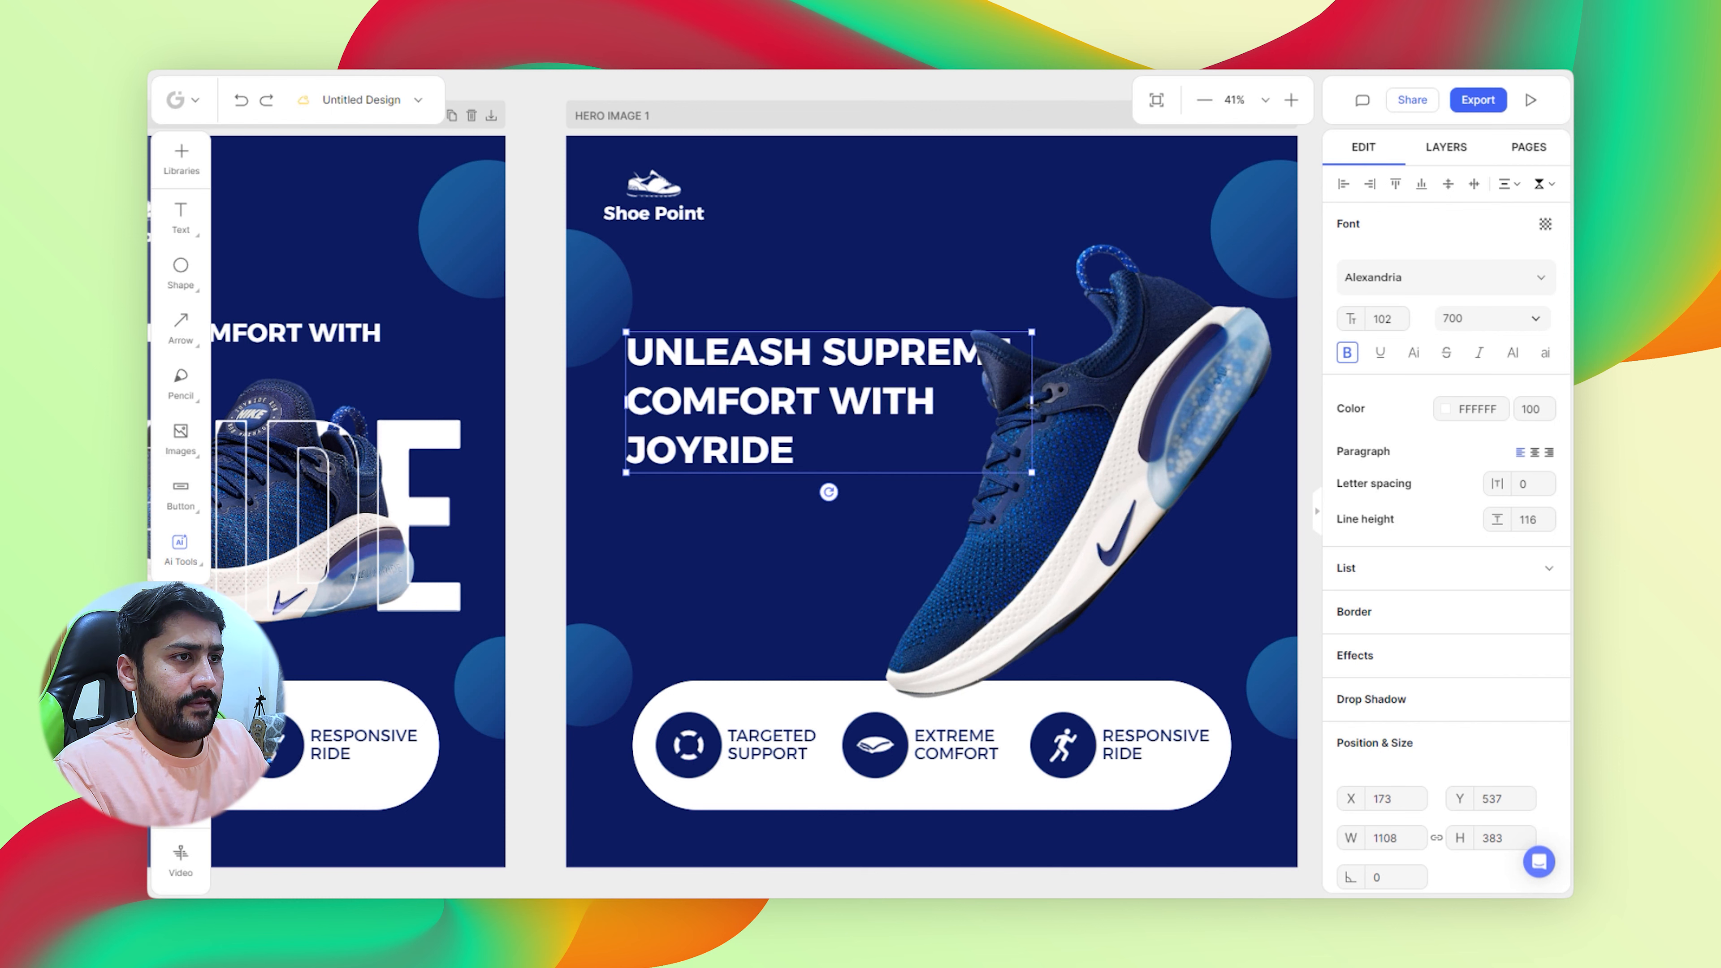
drag(1033, 405, 1013, 402)
- Duplicate the heading below itself and delete the JOYRIDE line from the original
click(782, 311)
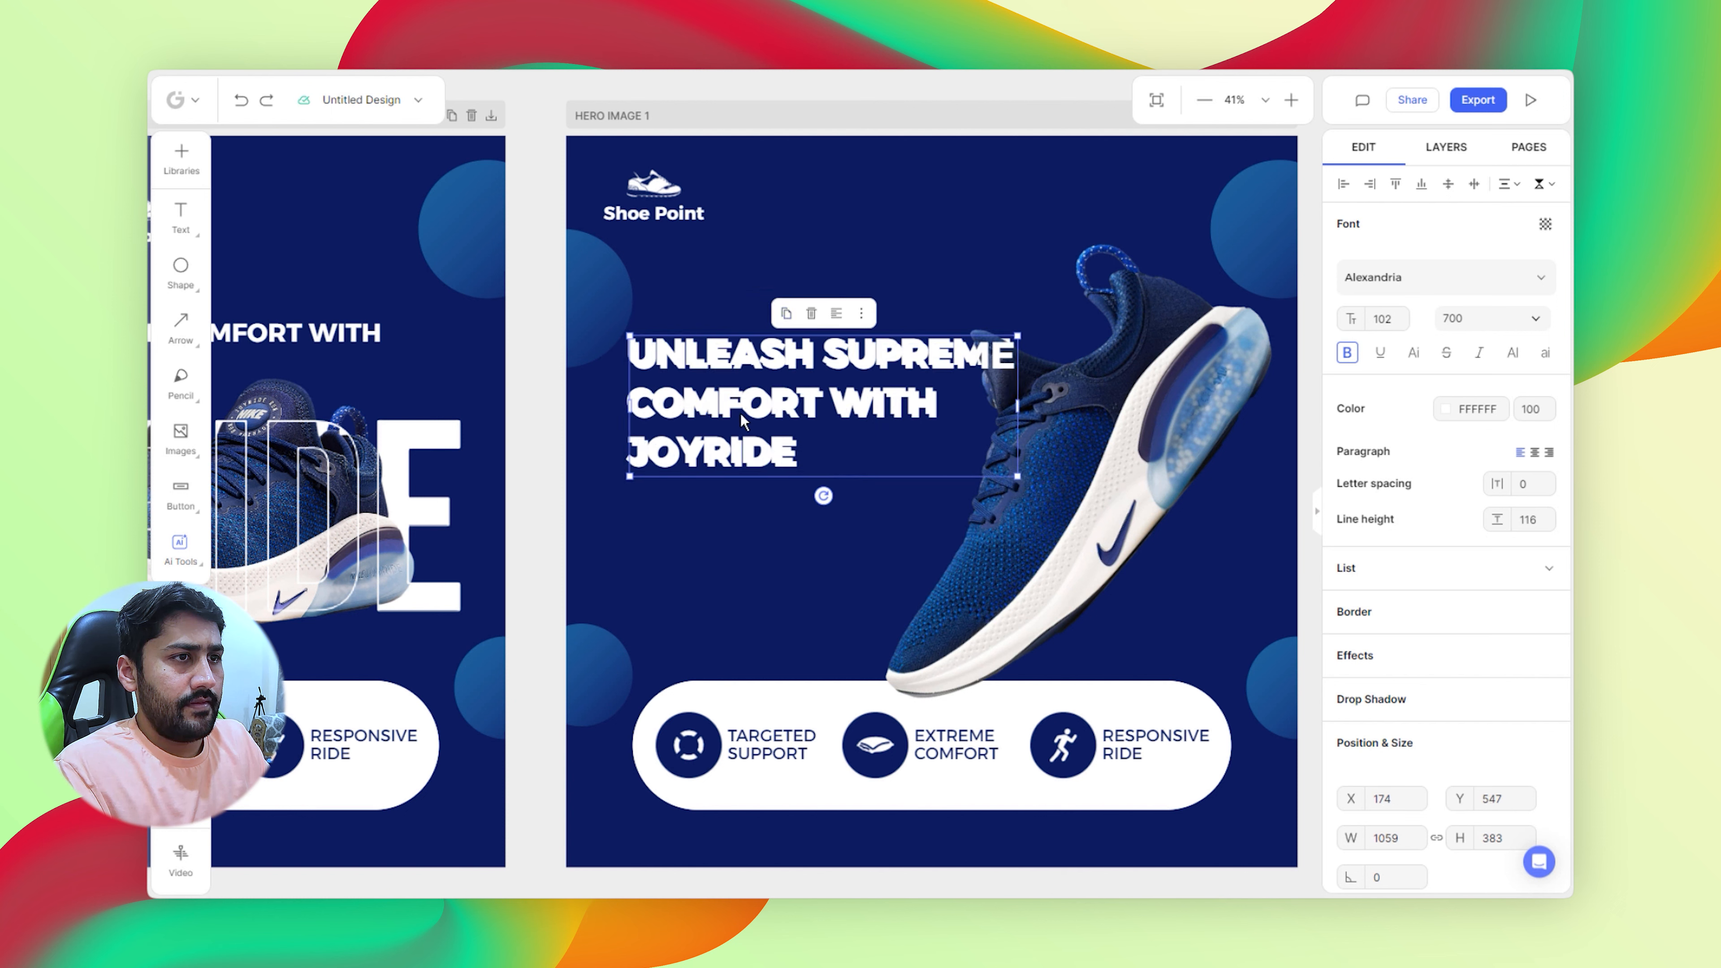
double_click(773, 427)
drag(920, 406, 975, 475)
double_click(923, 406)
key(BackSpace)
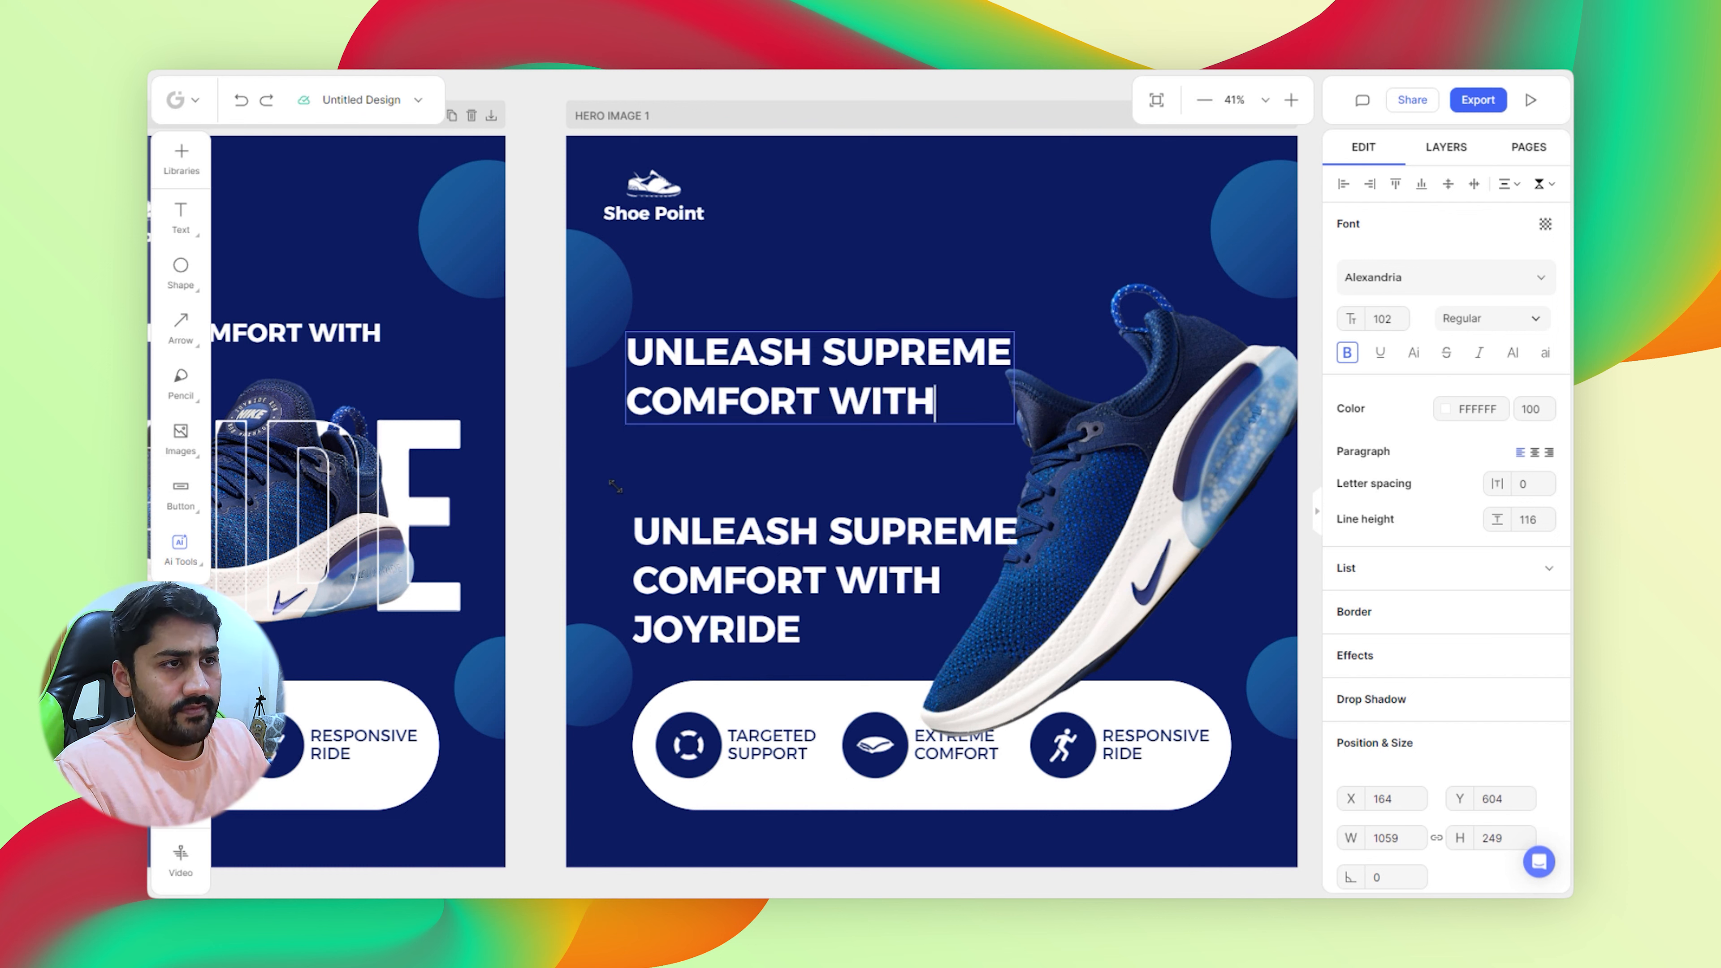
- Delete UNLEASH SUPREME COMFORT WITH from the lower heading copy, keeping only JOYRIDE
double_click(714, 567)
drag(640, 641, 631, 501)
key(BackSpace)
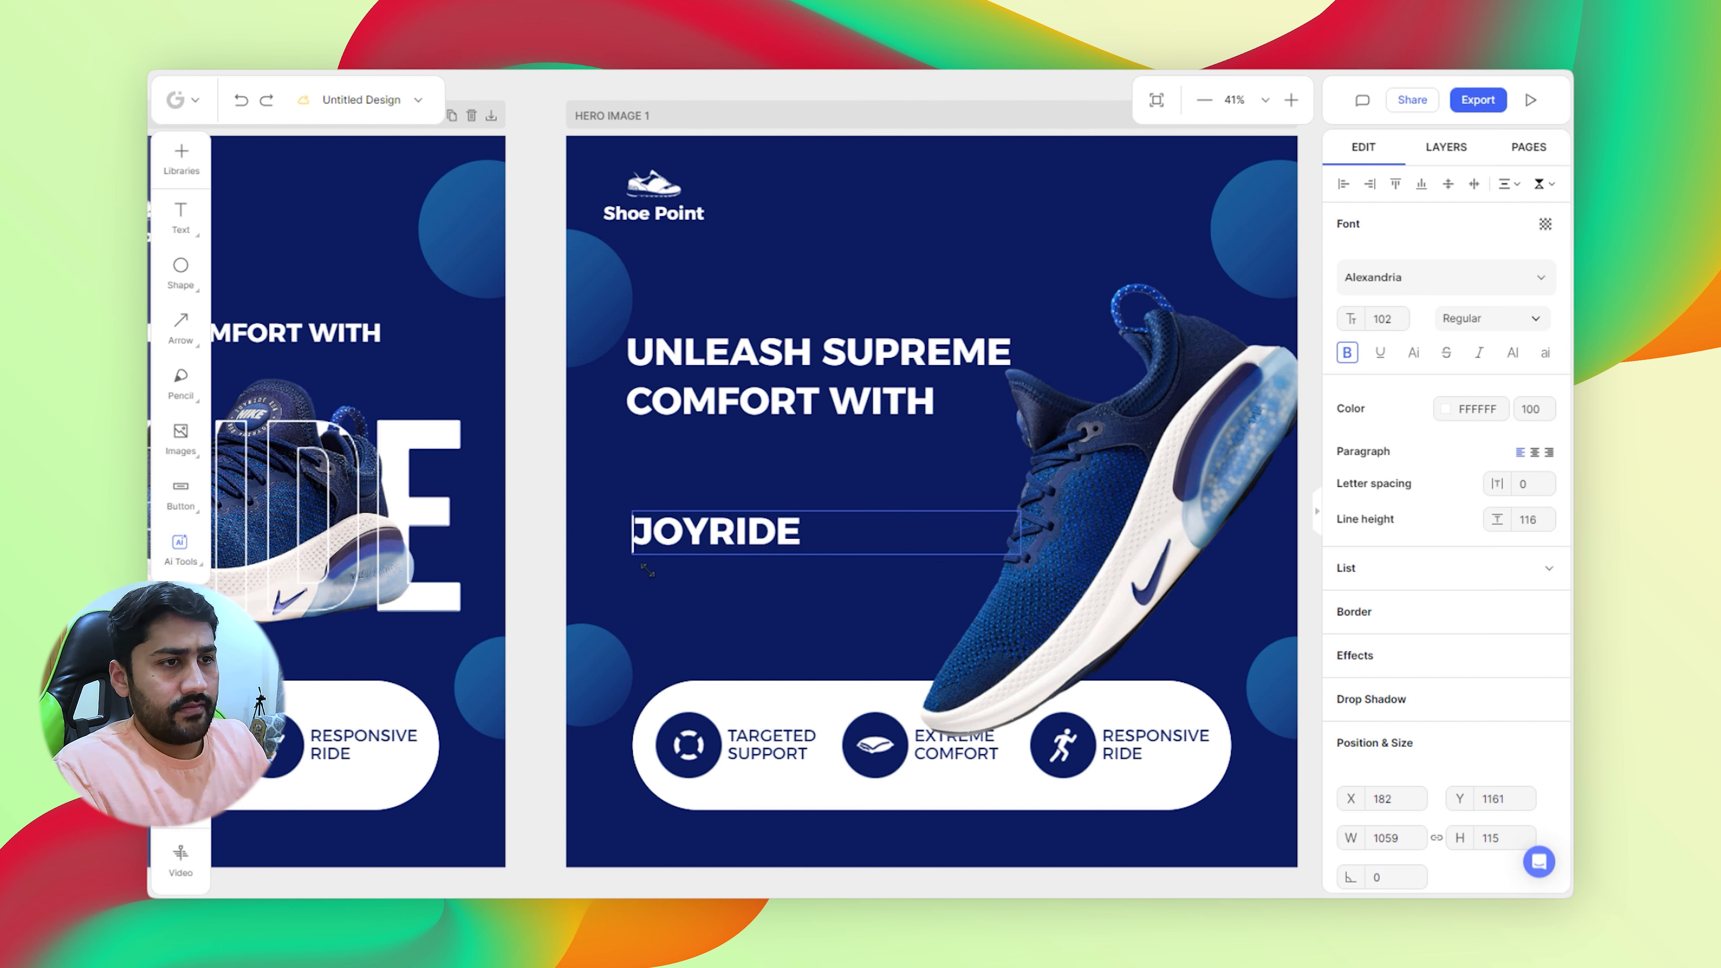
- Set the JOYRIDE text's font size to 225 and move it up under the heading
click(648, 571)
click(698, 529)
drag(1347, 318, 1457, 325)
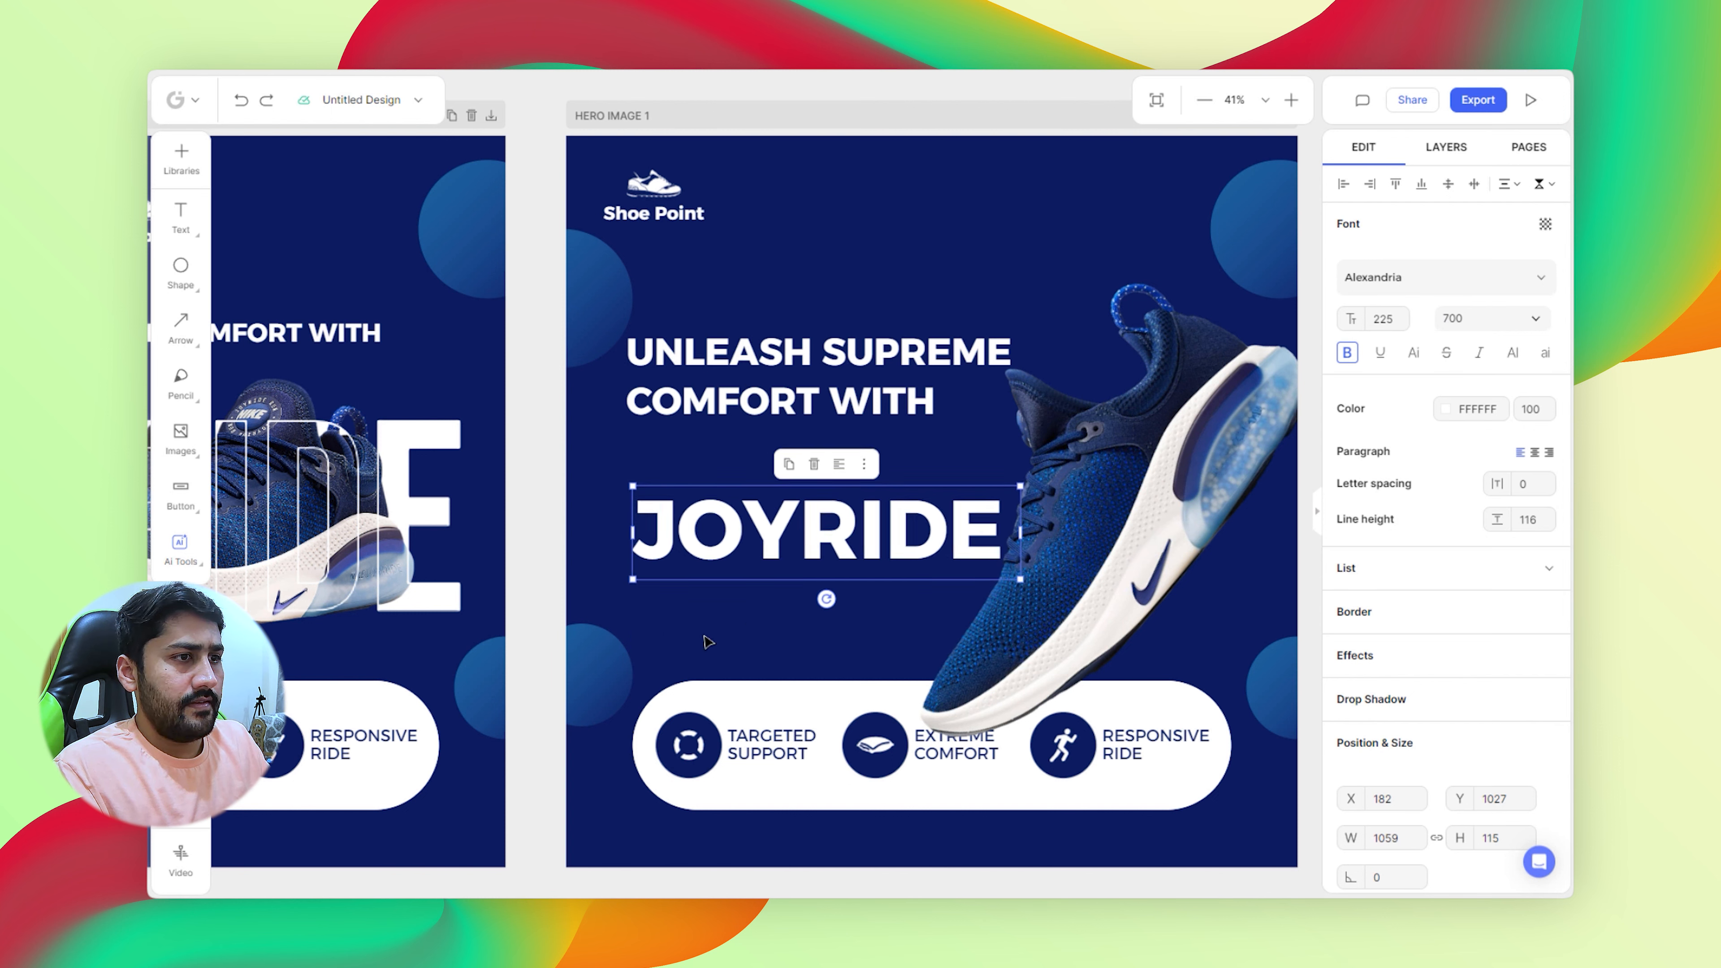
drag(728, 560, 717, 529)
- Reduce the heading's font size to 49 and move JOYRIDE up directly beneath it
click(813, 393)
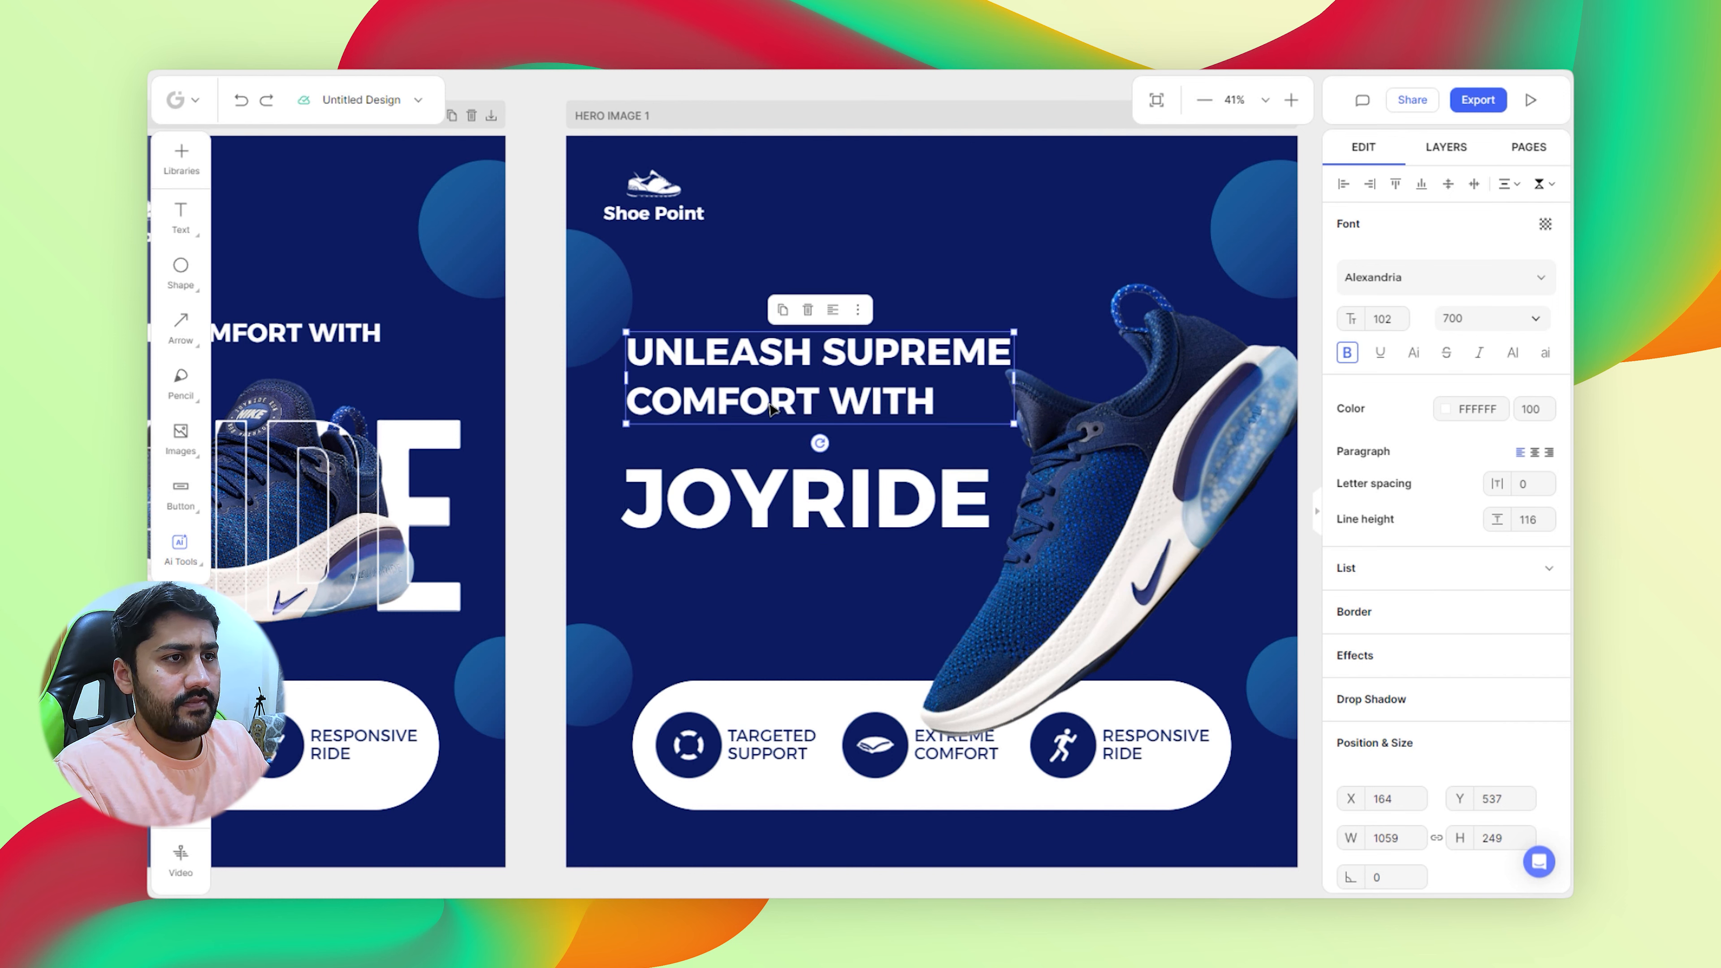
drag(1354, 313, 1309, 313)
drag(793, 500, 786, 442)
- Hyphenate JOYRIDE into JOY-RIDE across two lines, with font size 318 and line height 91
double_click(786, 447)
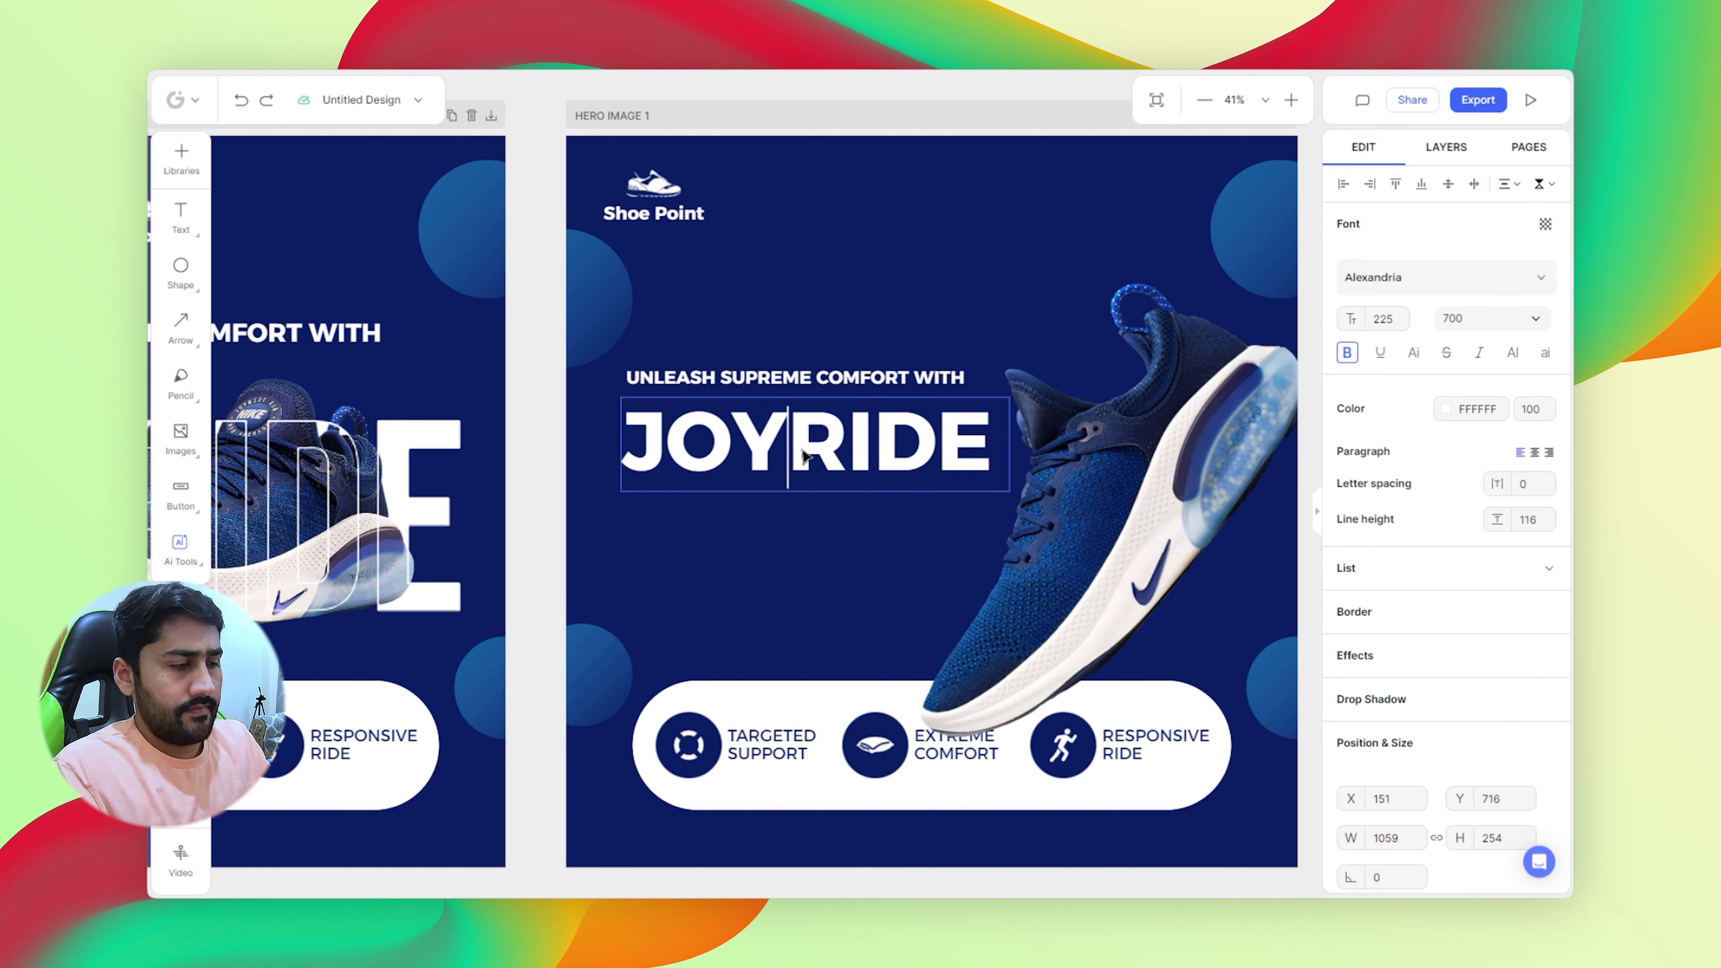
text(-)
drag(1014, 498, 854, 498)
drag(1352, 319, 1412, 318)
drag(1497, 520, 1481, 520)
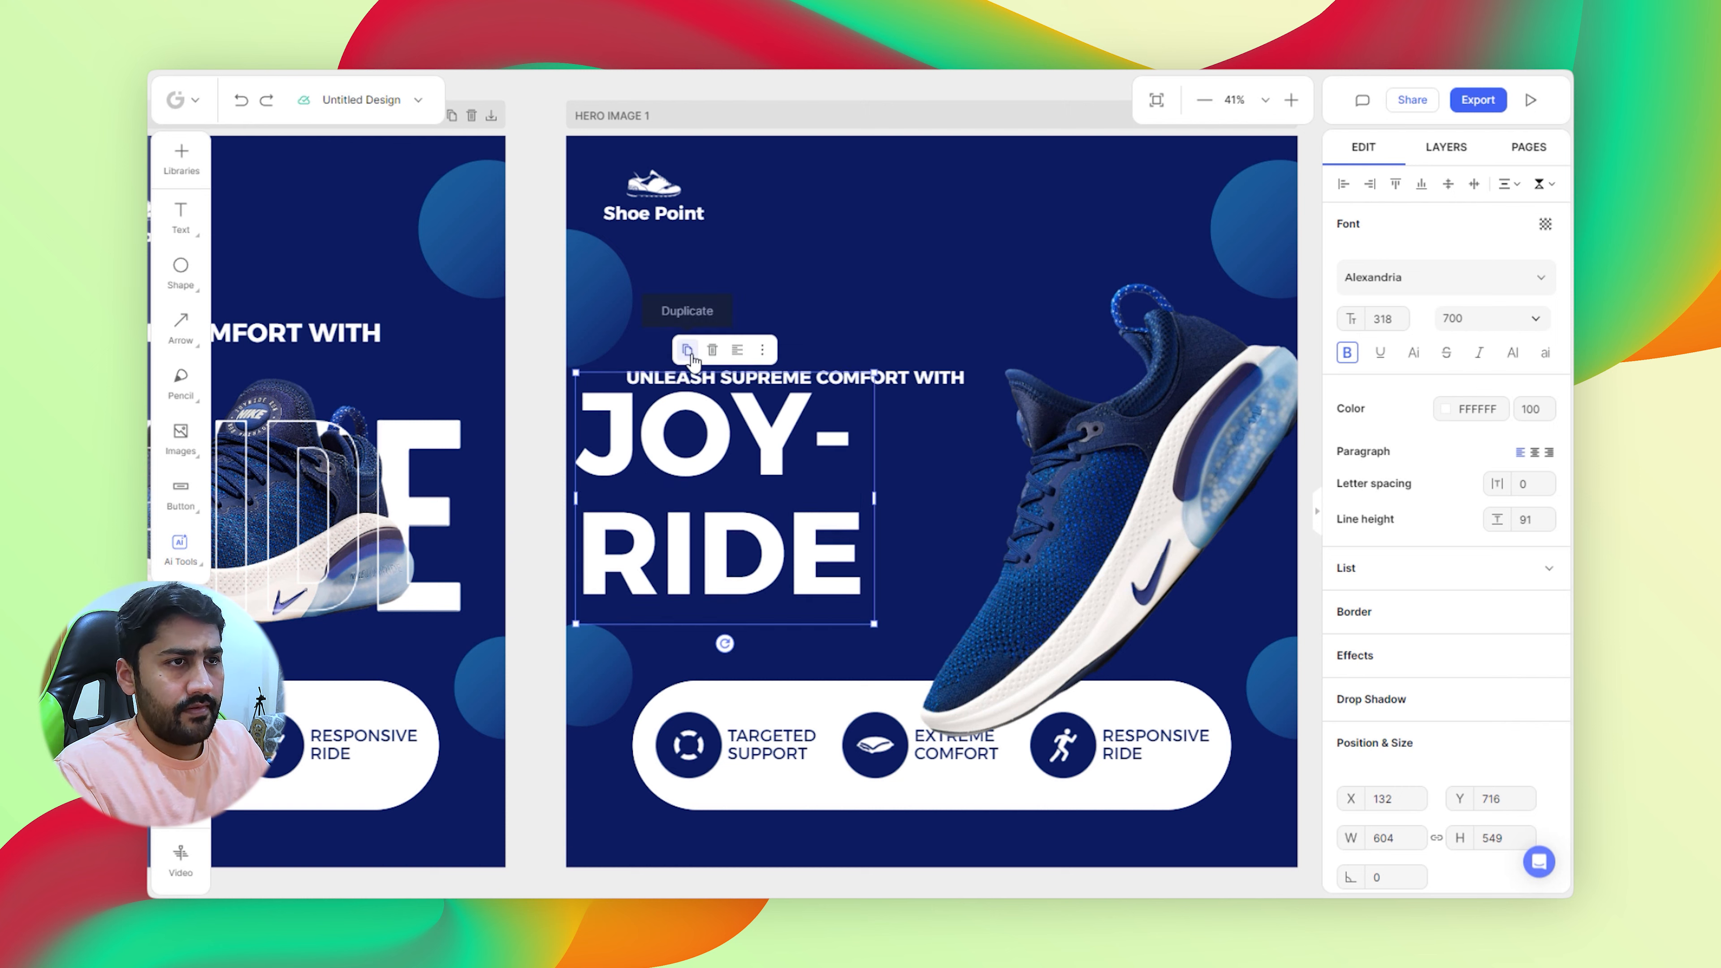
- Duplicate the JOY-RIDE text beside the original and shorten the original to JOY
alt+drag(830, 550, 1115, 583)
double_click(834, 570)
key(BackSpace)
key(BackSpace)
key(BackSpace)
key(BackSpace)
key(BackSpace)
- Shorten the duplicated JOY-RIDE text to RIDE and move it close to the end of JOY
drag(850, 599, 850, 593)
double_click(866, 590)
key(BackSpace)
key(BackSpace)
key(BackSpace)
key(BackSpace)
drag(962, 474, 889, 495)
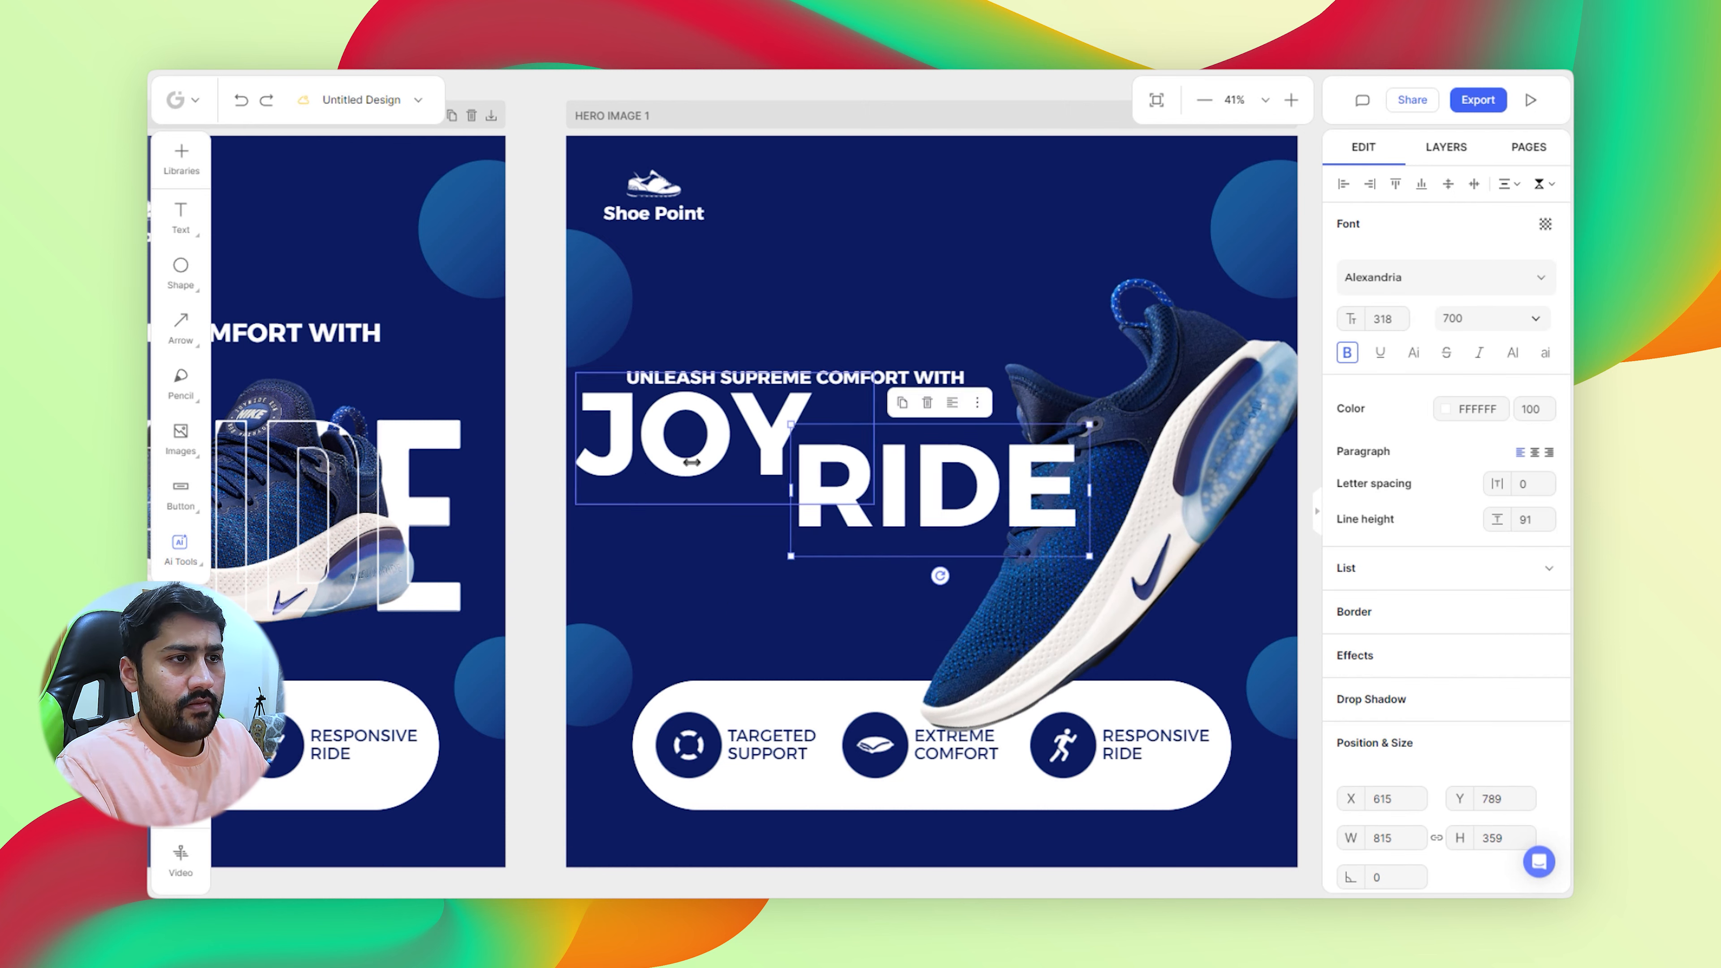
- Align JOY beneath the heading's left edge and narrow the heading to a two-line box about 684 px wide
shift+click(691, 434)
drag(691, 434, 742, 464)
click(813, 377)
drag(1017, 378, 882, 383)
drag(765, 379, 765, 372)
- Move RIDE just above the feature panel's right end and shift the shoe up and left between JOY and RIDE
drag(963, 518, 1035, 656)
scroll(1035, 656, down, 2)
scroll(880, 474, up, 1)
drag(1048, 332, 943, 345)
drag(943, 345, 925, 307)
drag(1056, 494, 1083, 476)
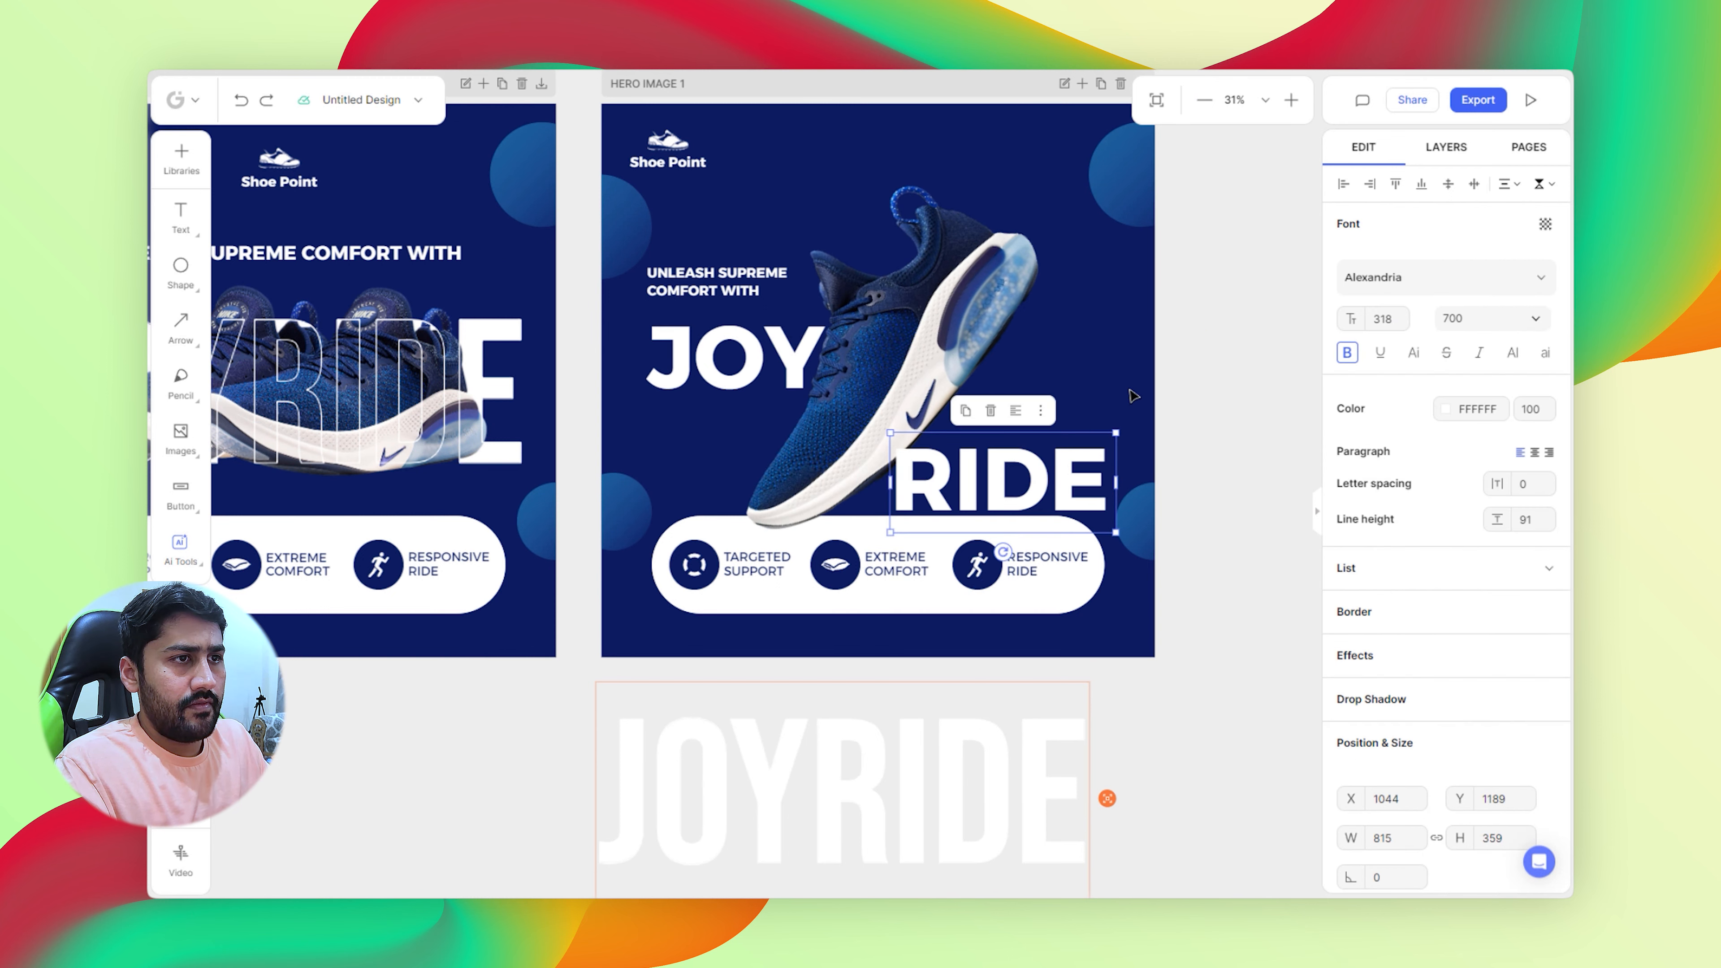
- Nudge the two-line UNLEASH SUPREME COMFORT WITH heading slightly down towards JOY
click(1252, 339)
drag(697, 288, 699, 293)
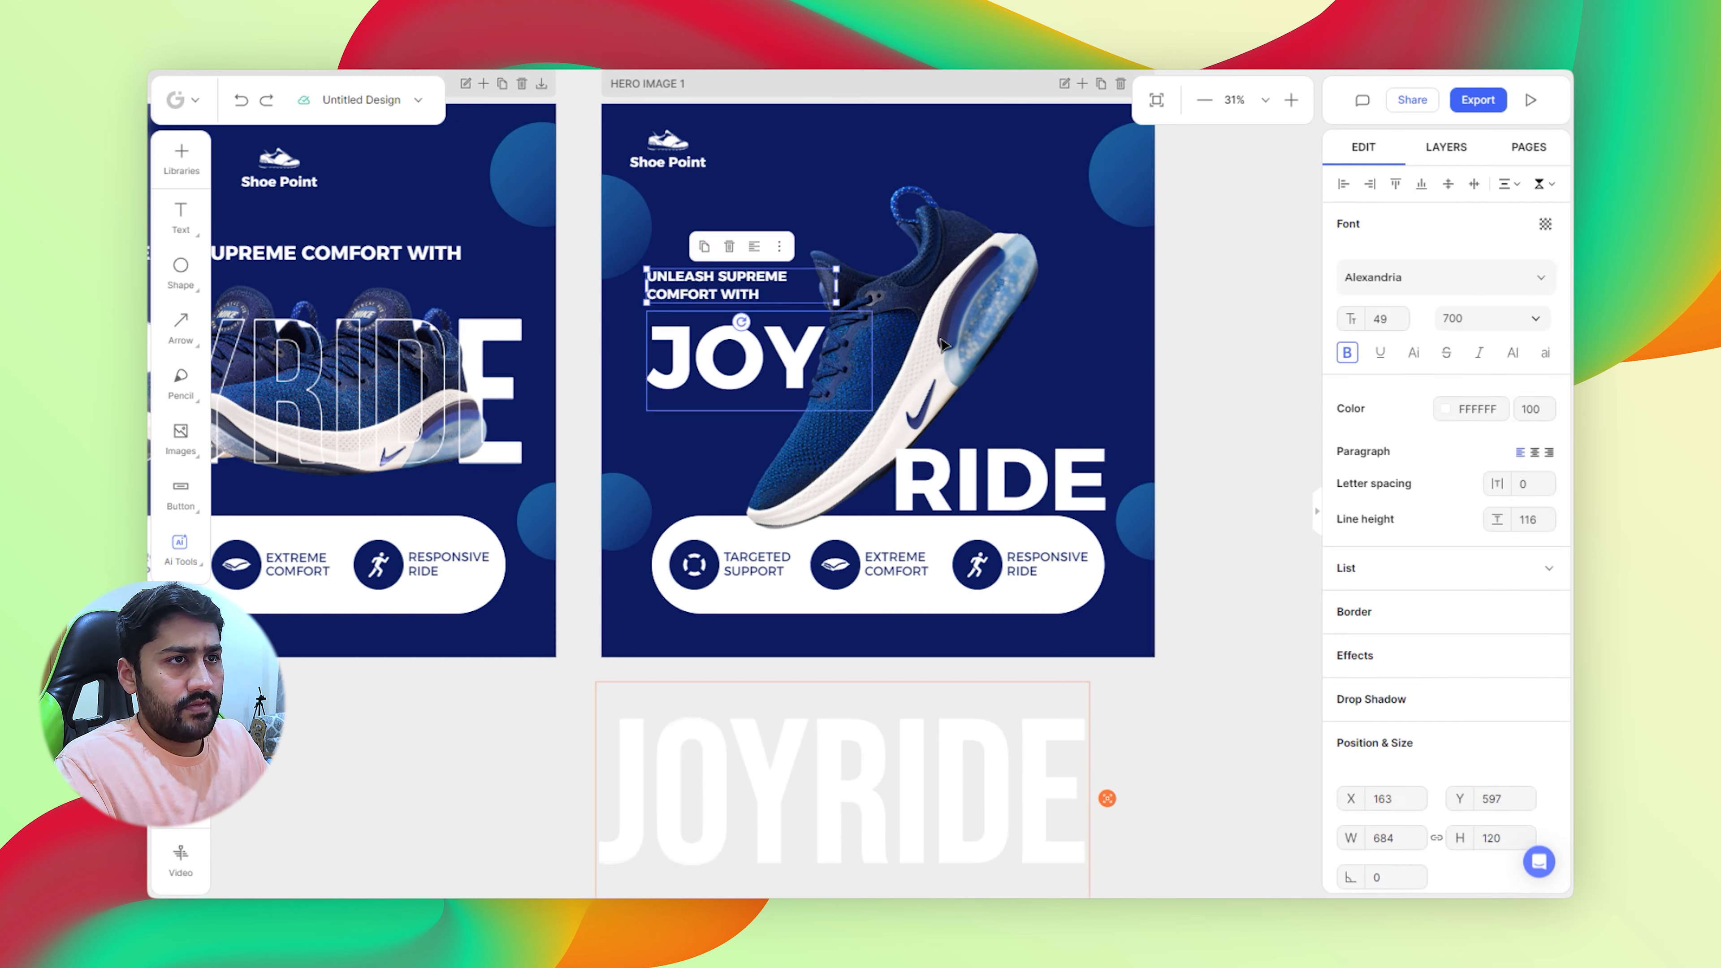
click(1162, 366)
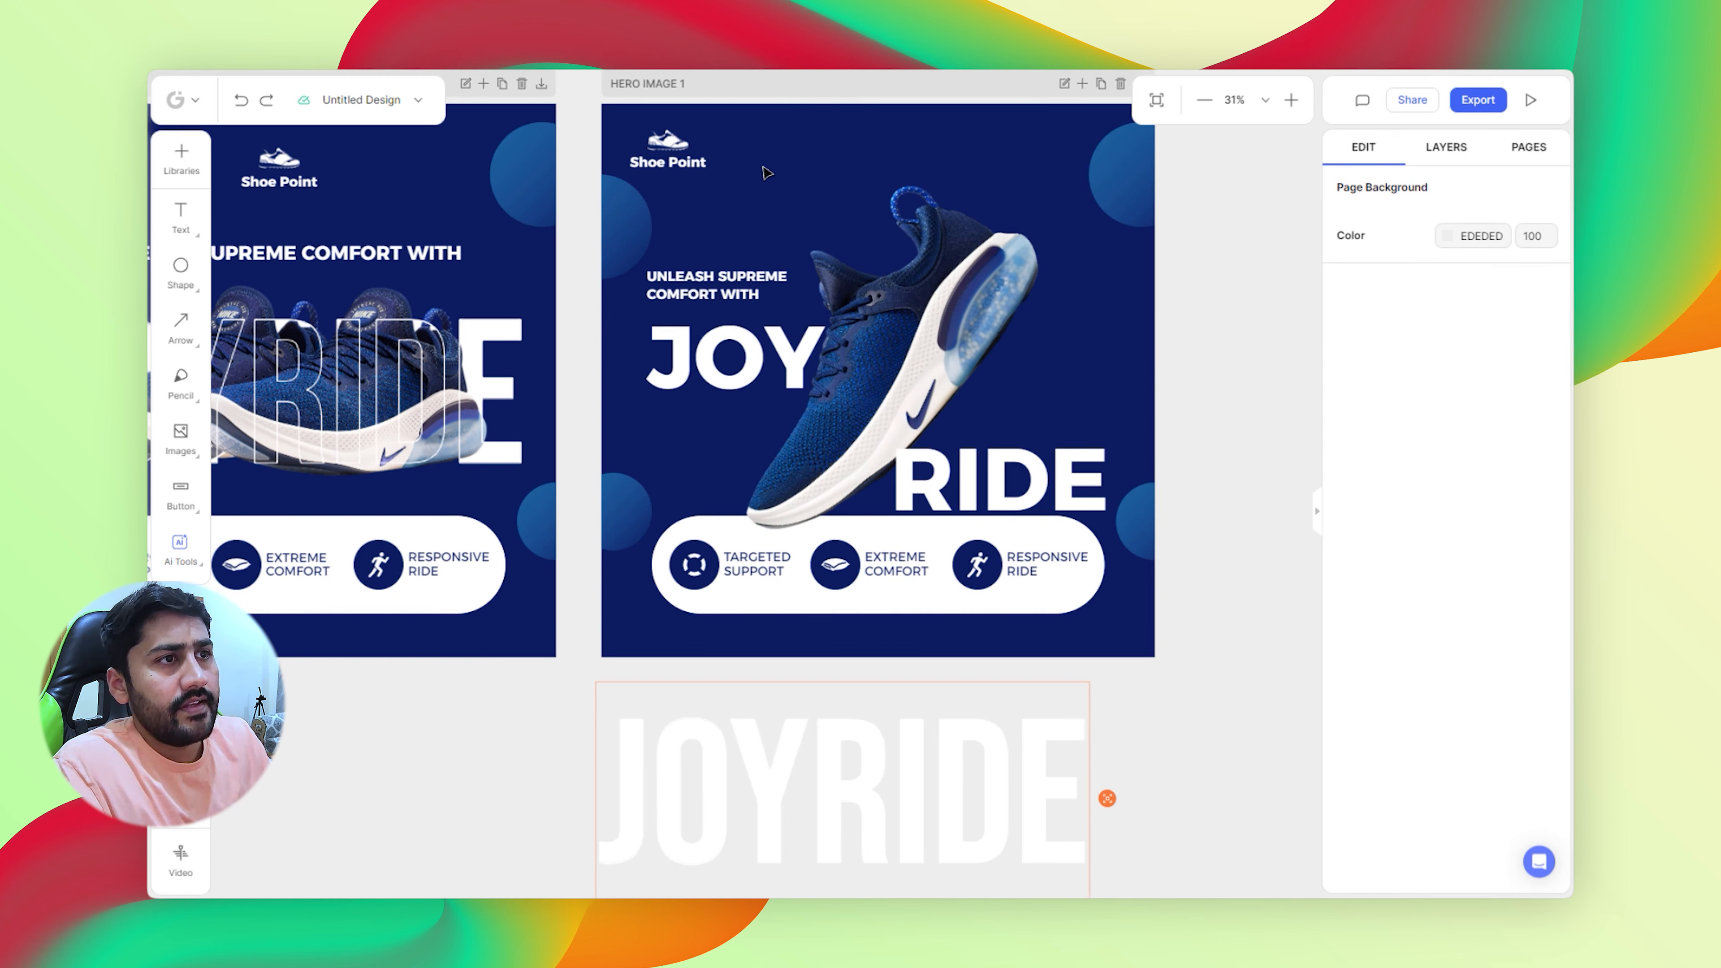
- Move the white feature panel with its three icons and labels off the canvas, into the empty area below it
click(716, 544)
shift+click(707, 550)
shift+click(836, 570)
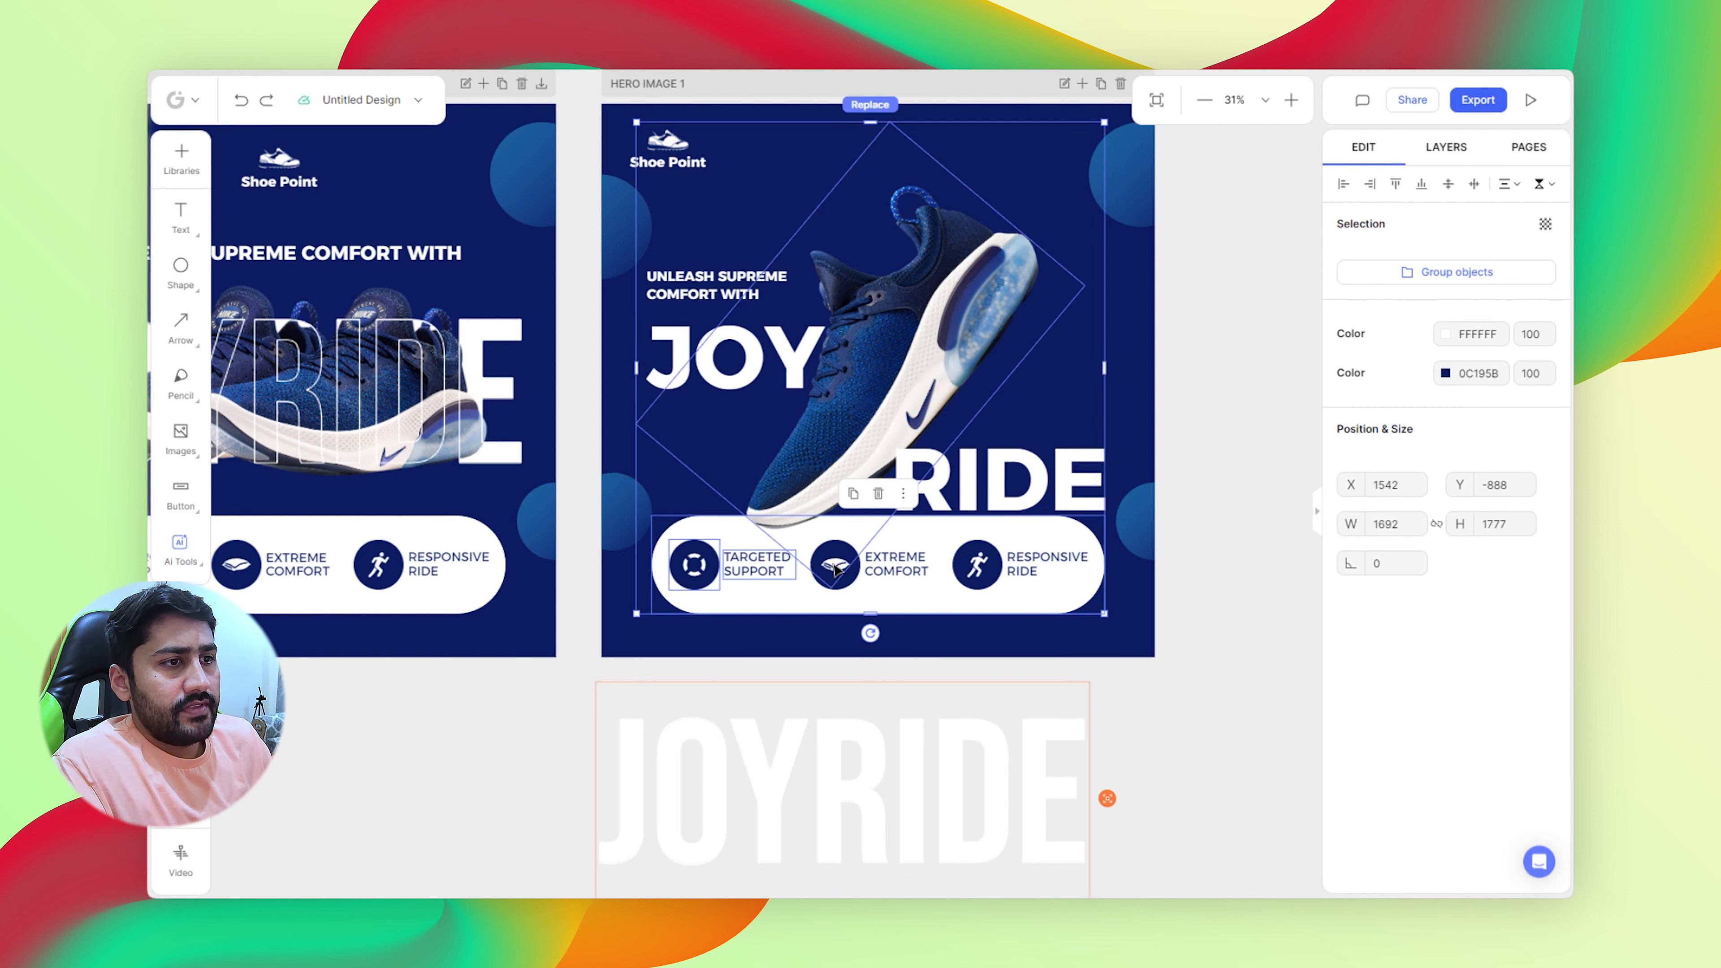
shift+click(820, 533)
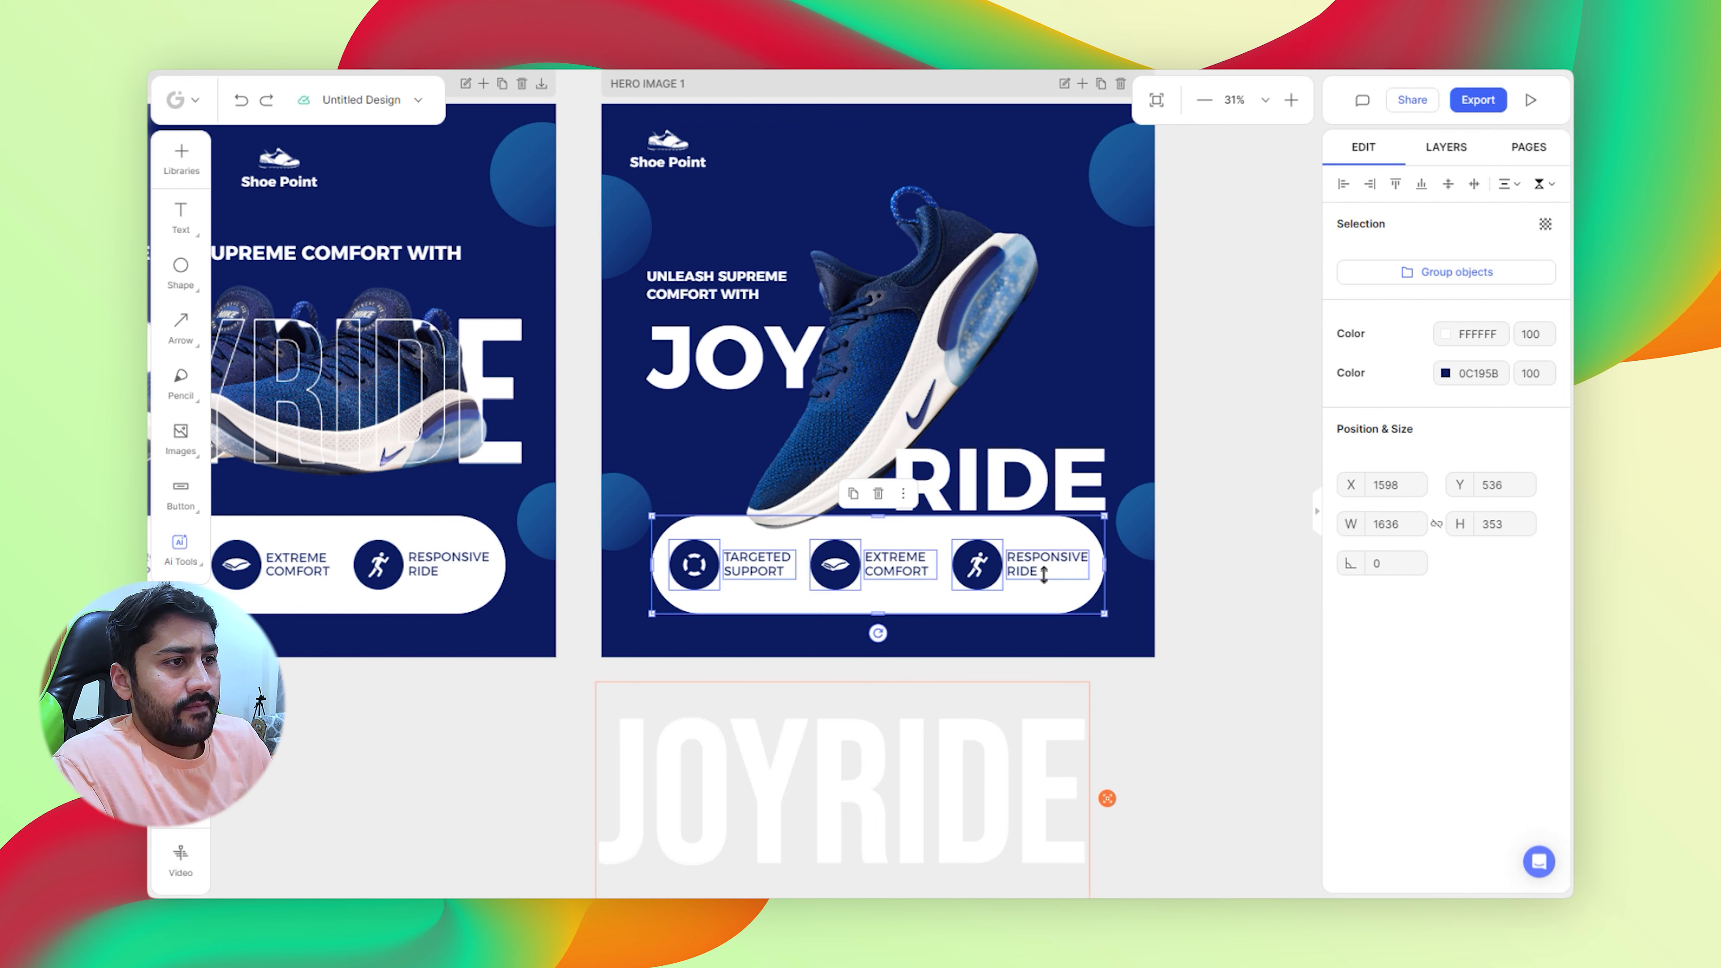
drag(874, 562, 1094, 797)
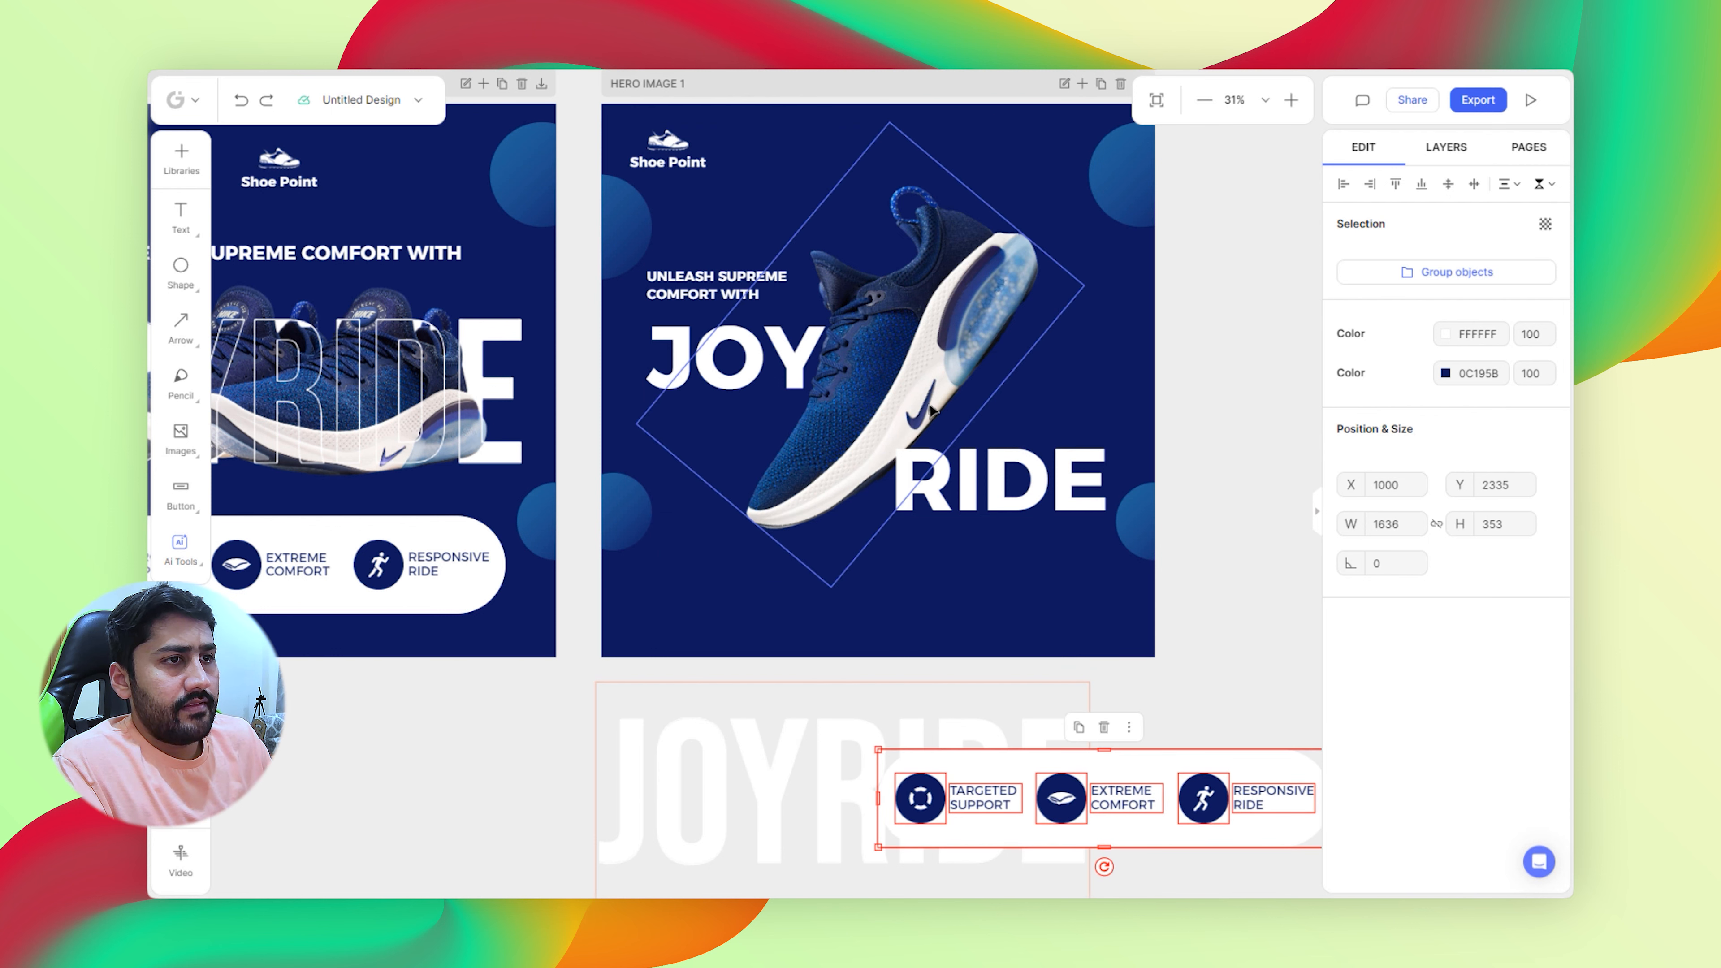
- Widen the heading to a single centre-aligned line in a box about 1262 px wide and place it above the shoe
click(961, 483)
click(766, 288)
drag(766, 289, 1099, 619)
click(1535, 453)
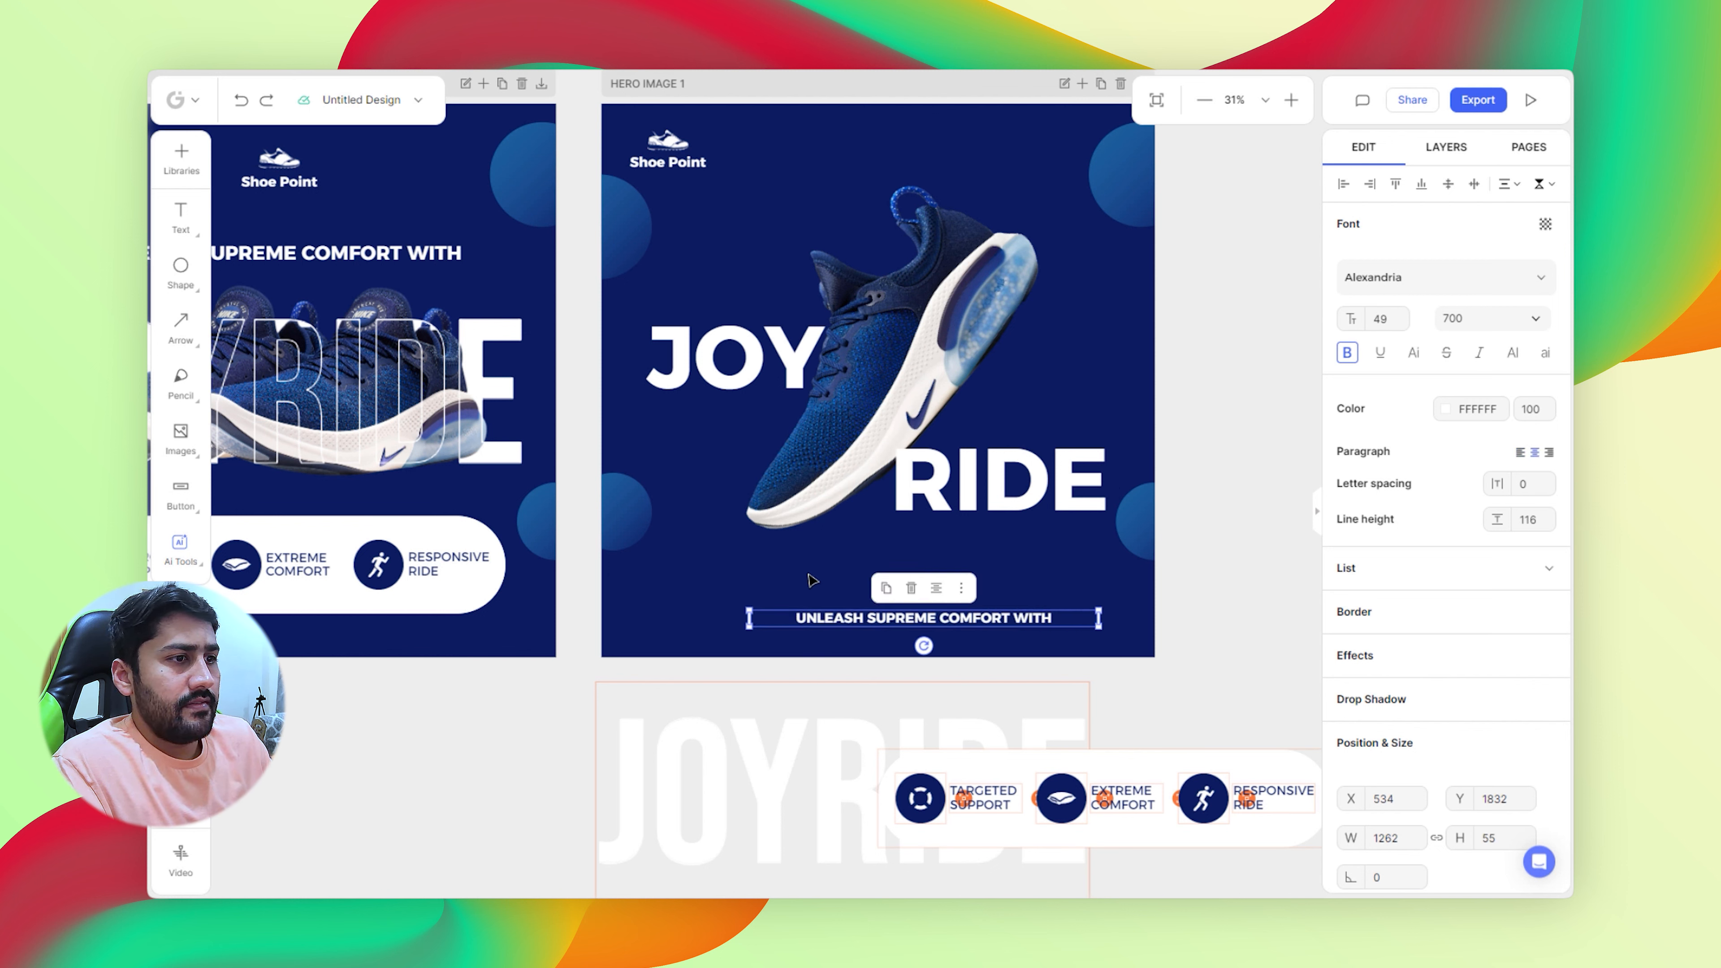
drag(990, 618, 928, 157)
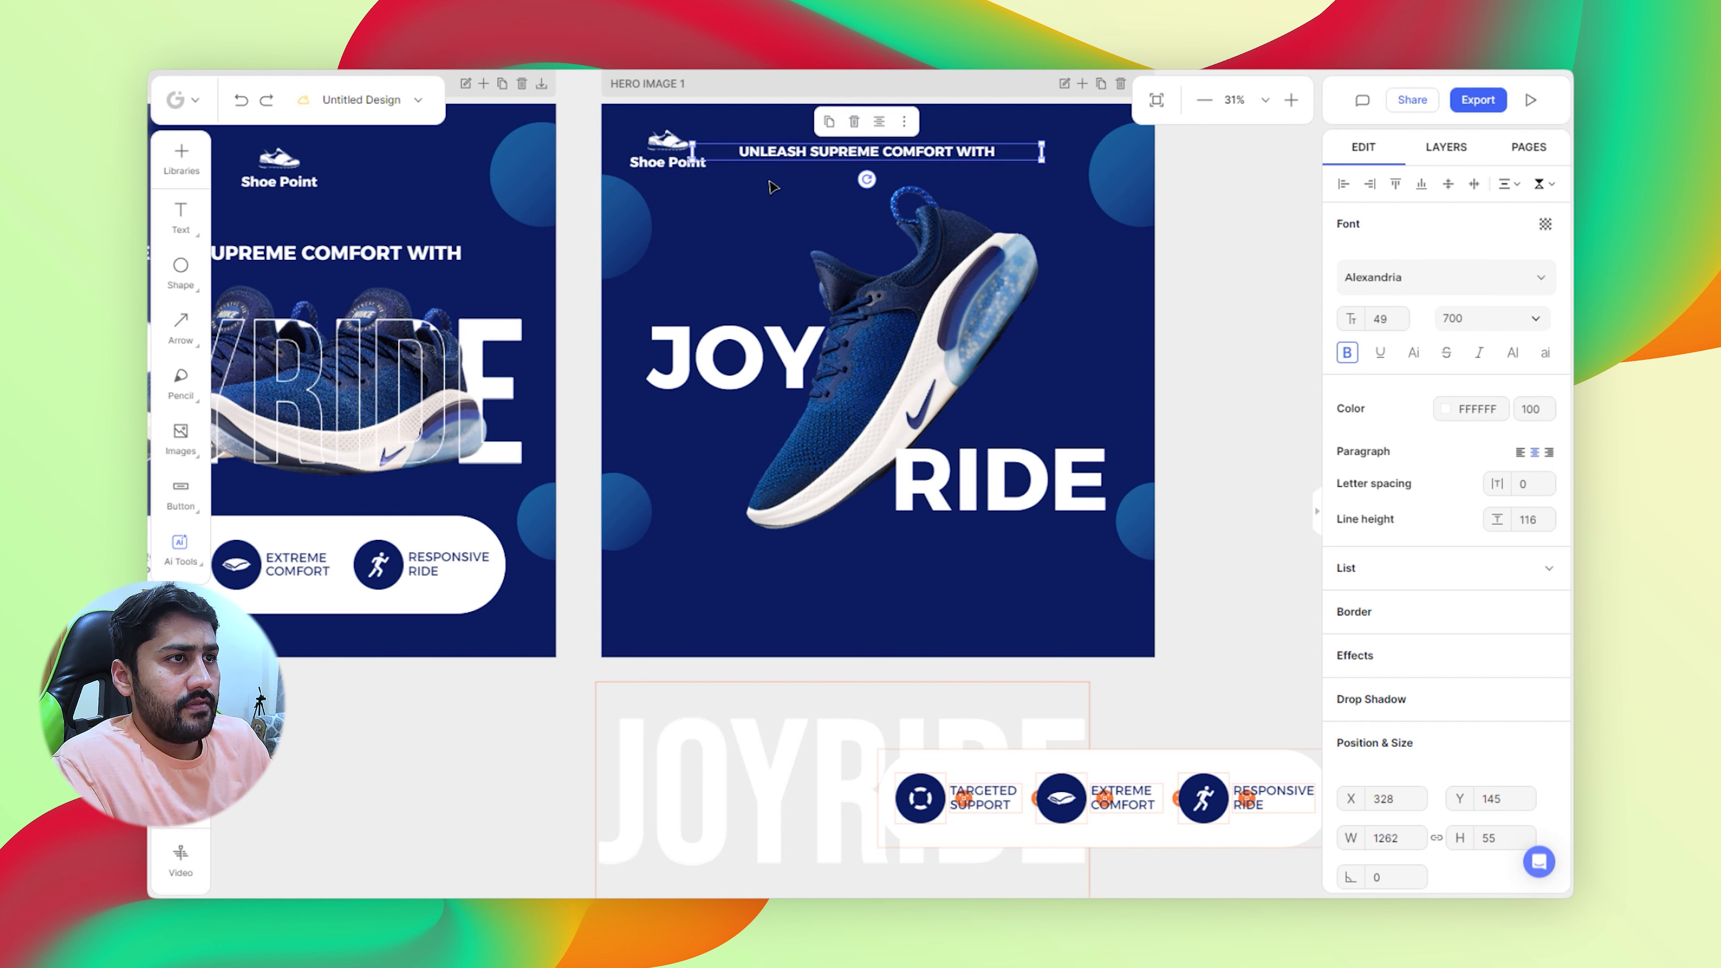
- Move the Shoe Point logo and name to the canvas's lower centre and nudge the heading slightly up
click(658, 167)
shift+click(668, 153)
drag(668, 154, 876, 610)
click(993, 617)
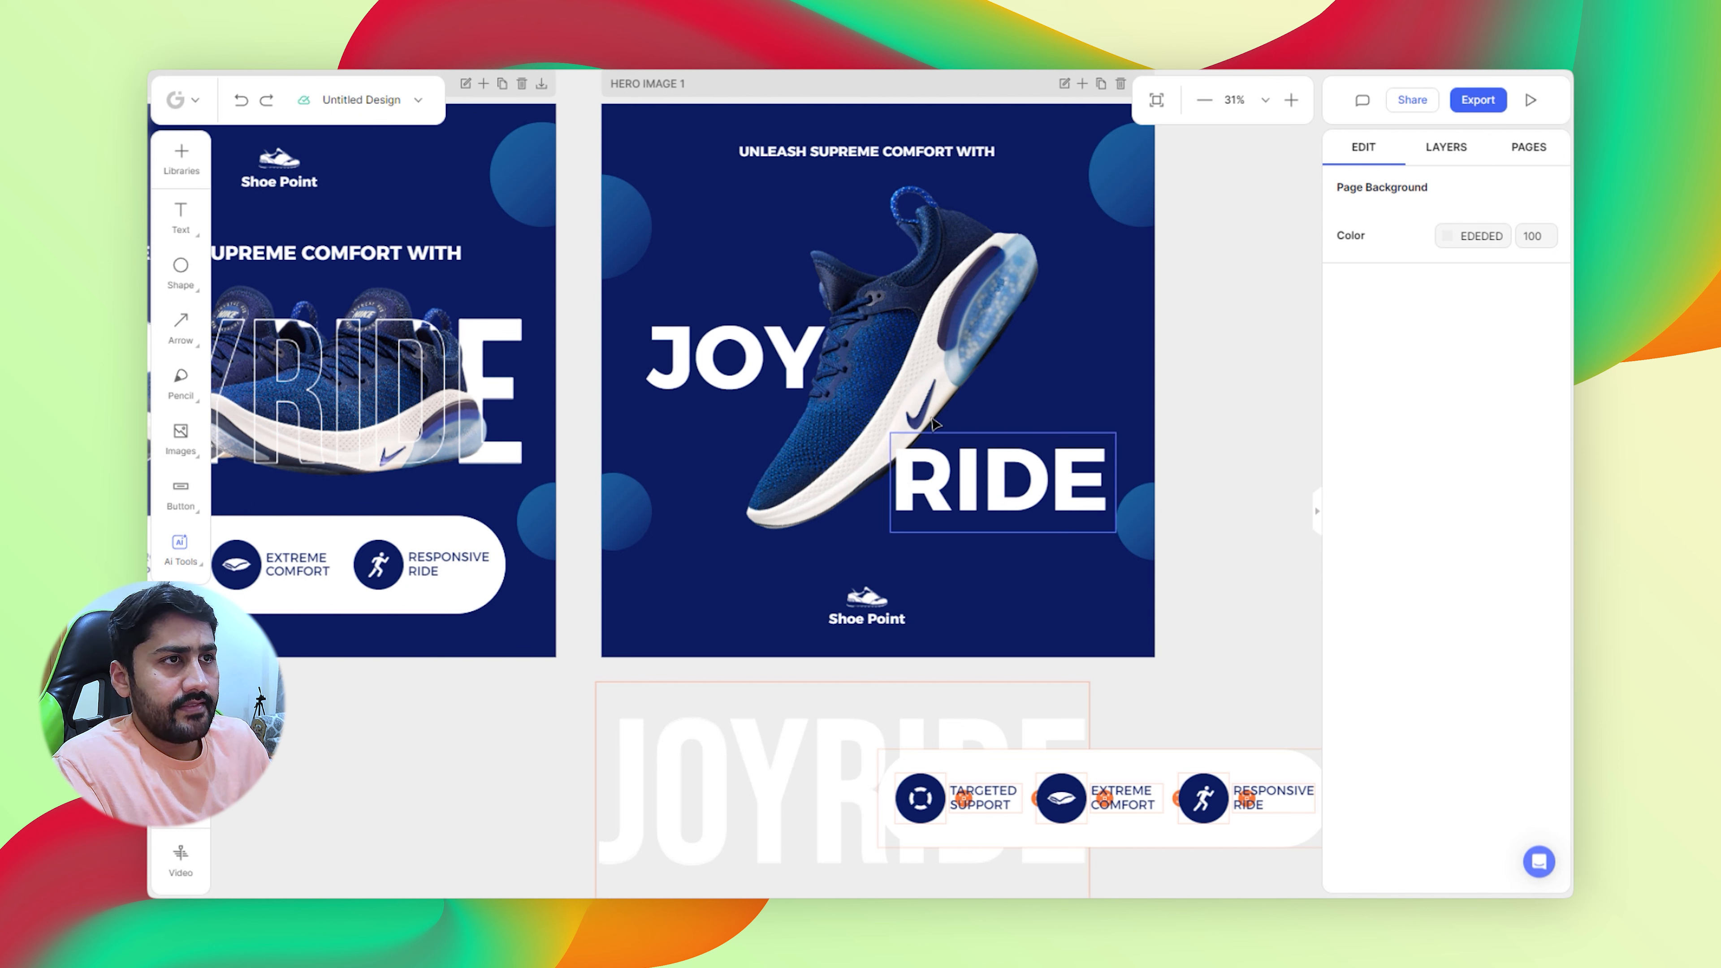
drag(797, 151, 797, 148)
- Enlarge the tilted shoe to about 1506 × 972 px and shift it slightly up and left
click(1078, 305)
click(982, 475)
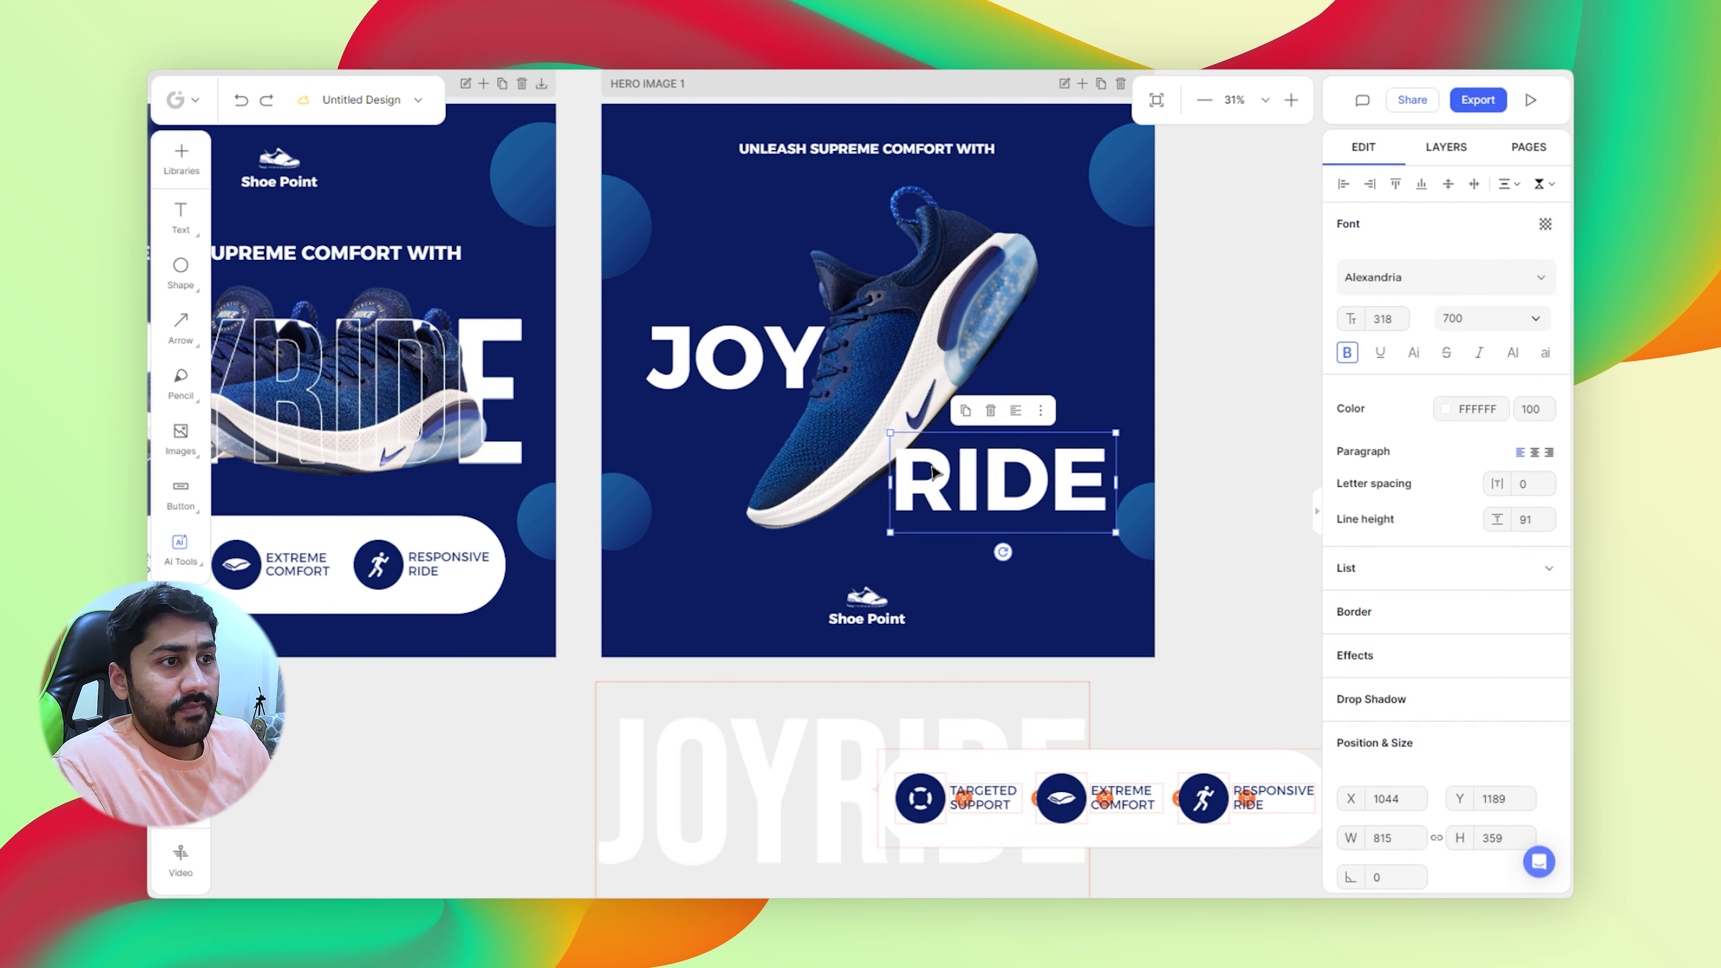
click(892, 398)
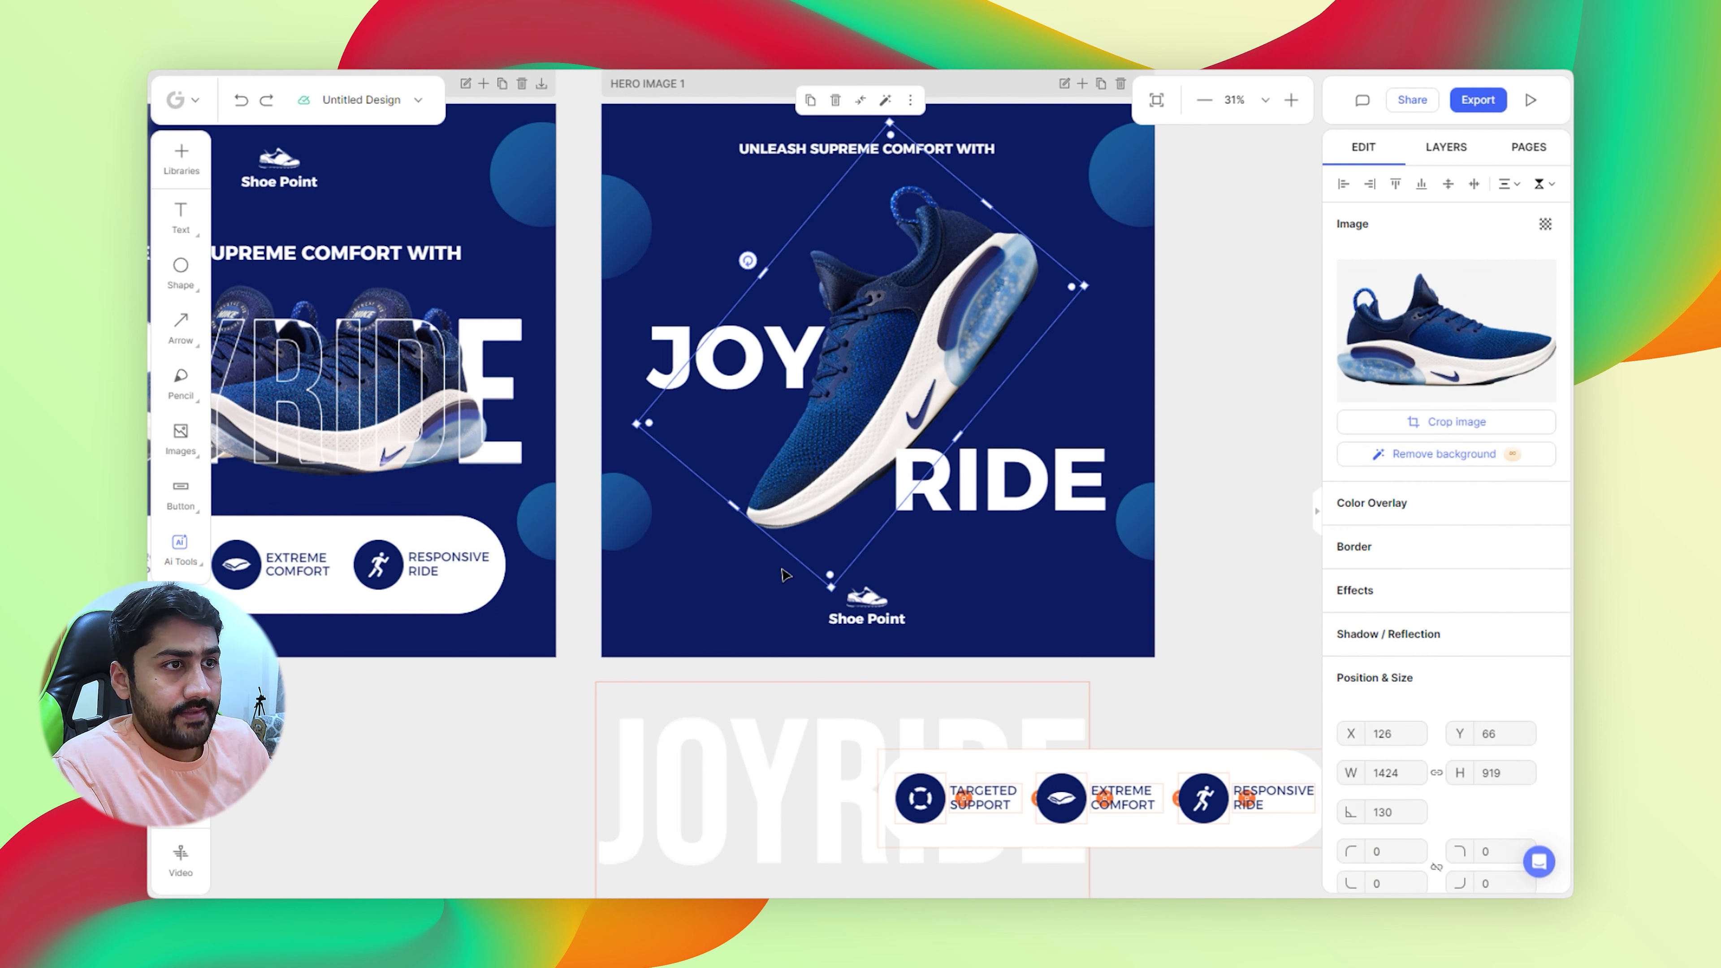
drag(831, 589, 827, 614)
drag(853, 489, 843, 475)
- Layer the shoe in front by sending it to the front and RIDE and JOY to the back, and nudge it right
right_click(853, 457)
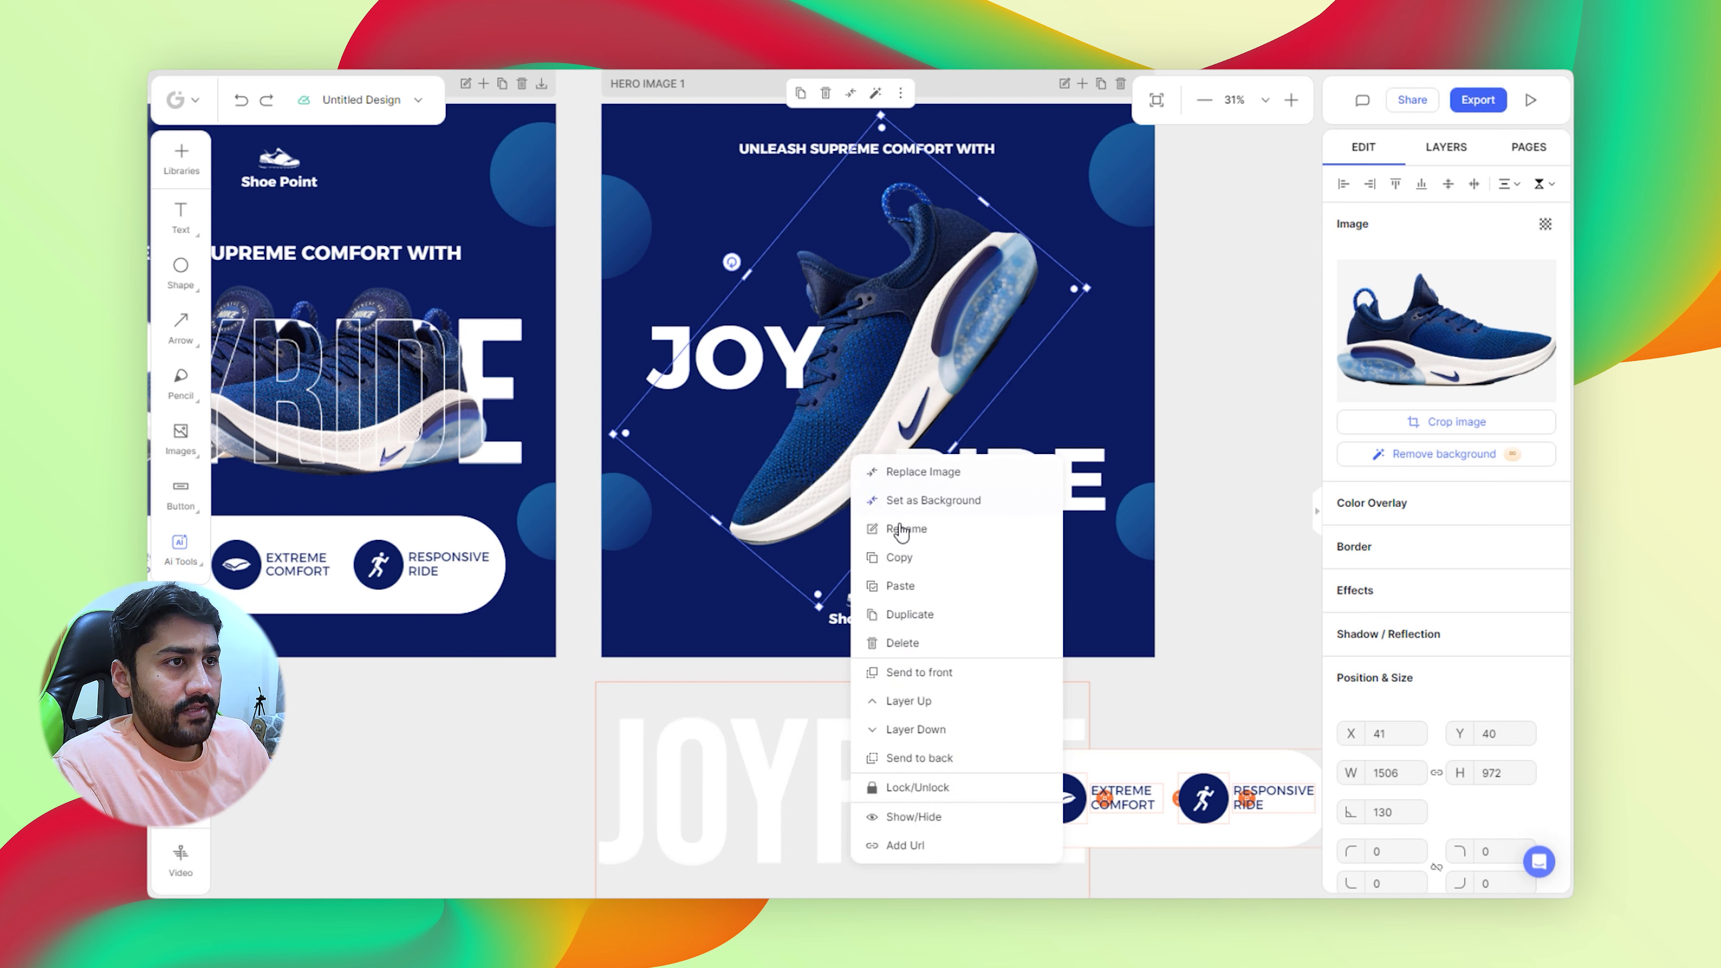
click(937, 680)
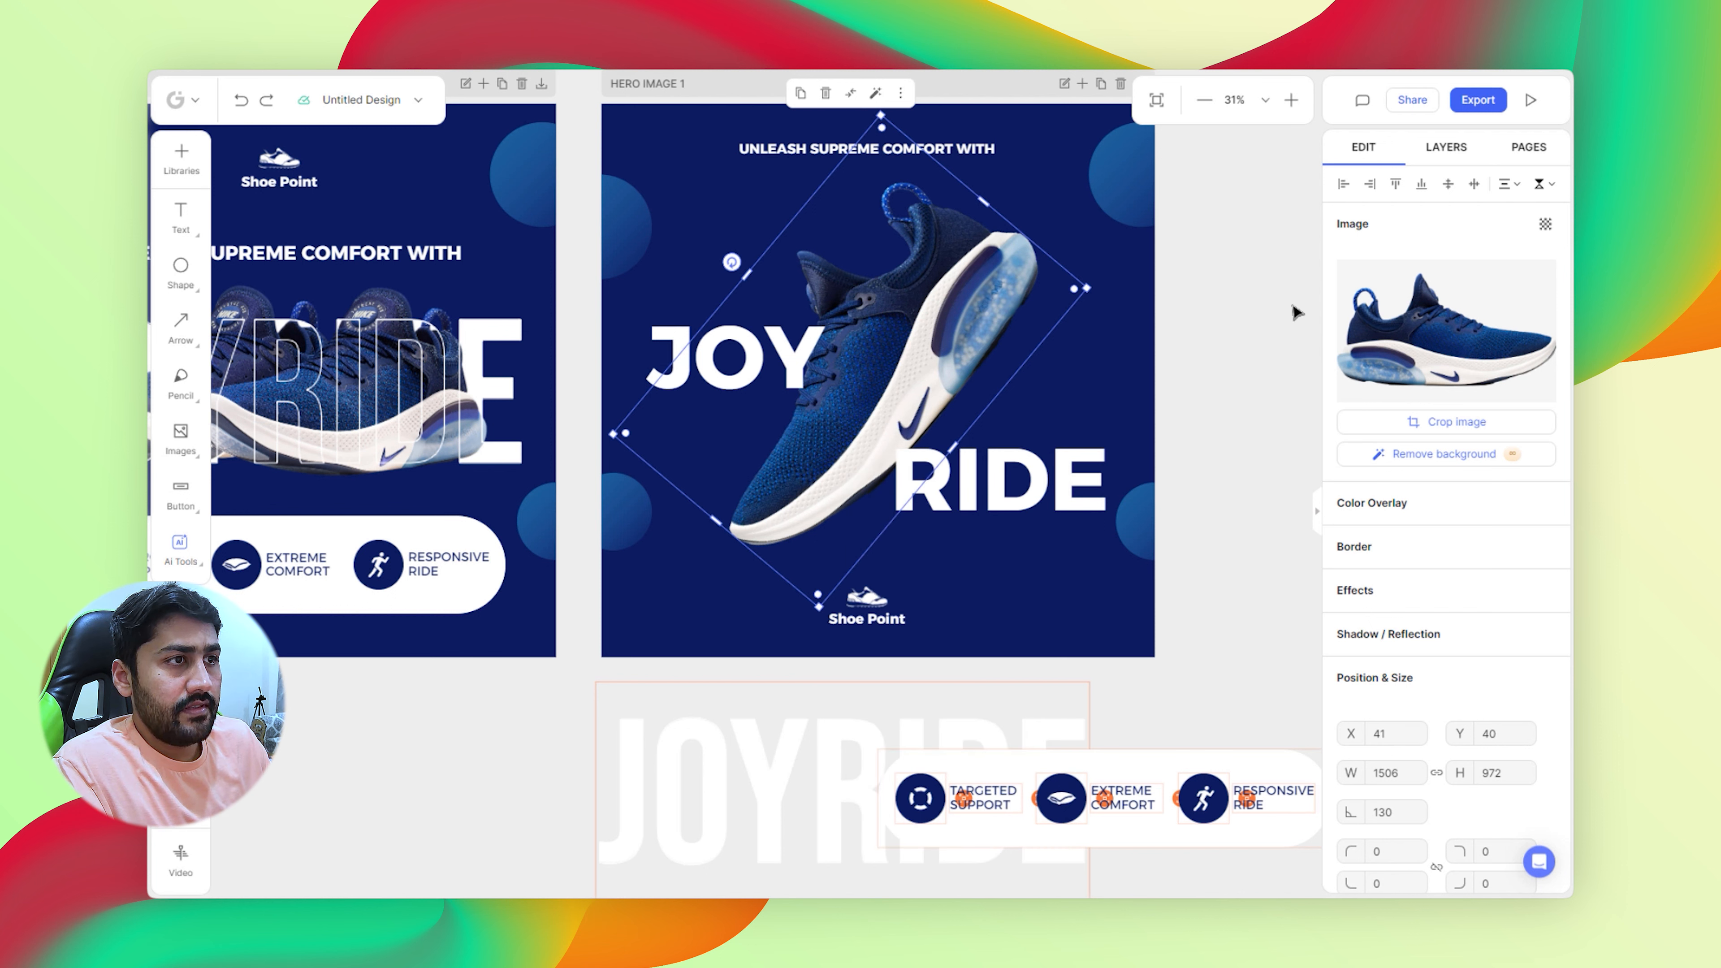
click(1033, 468)
right_click(1033, 457)
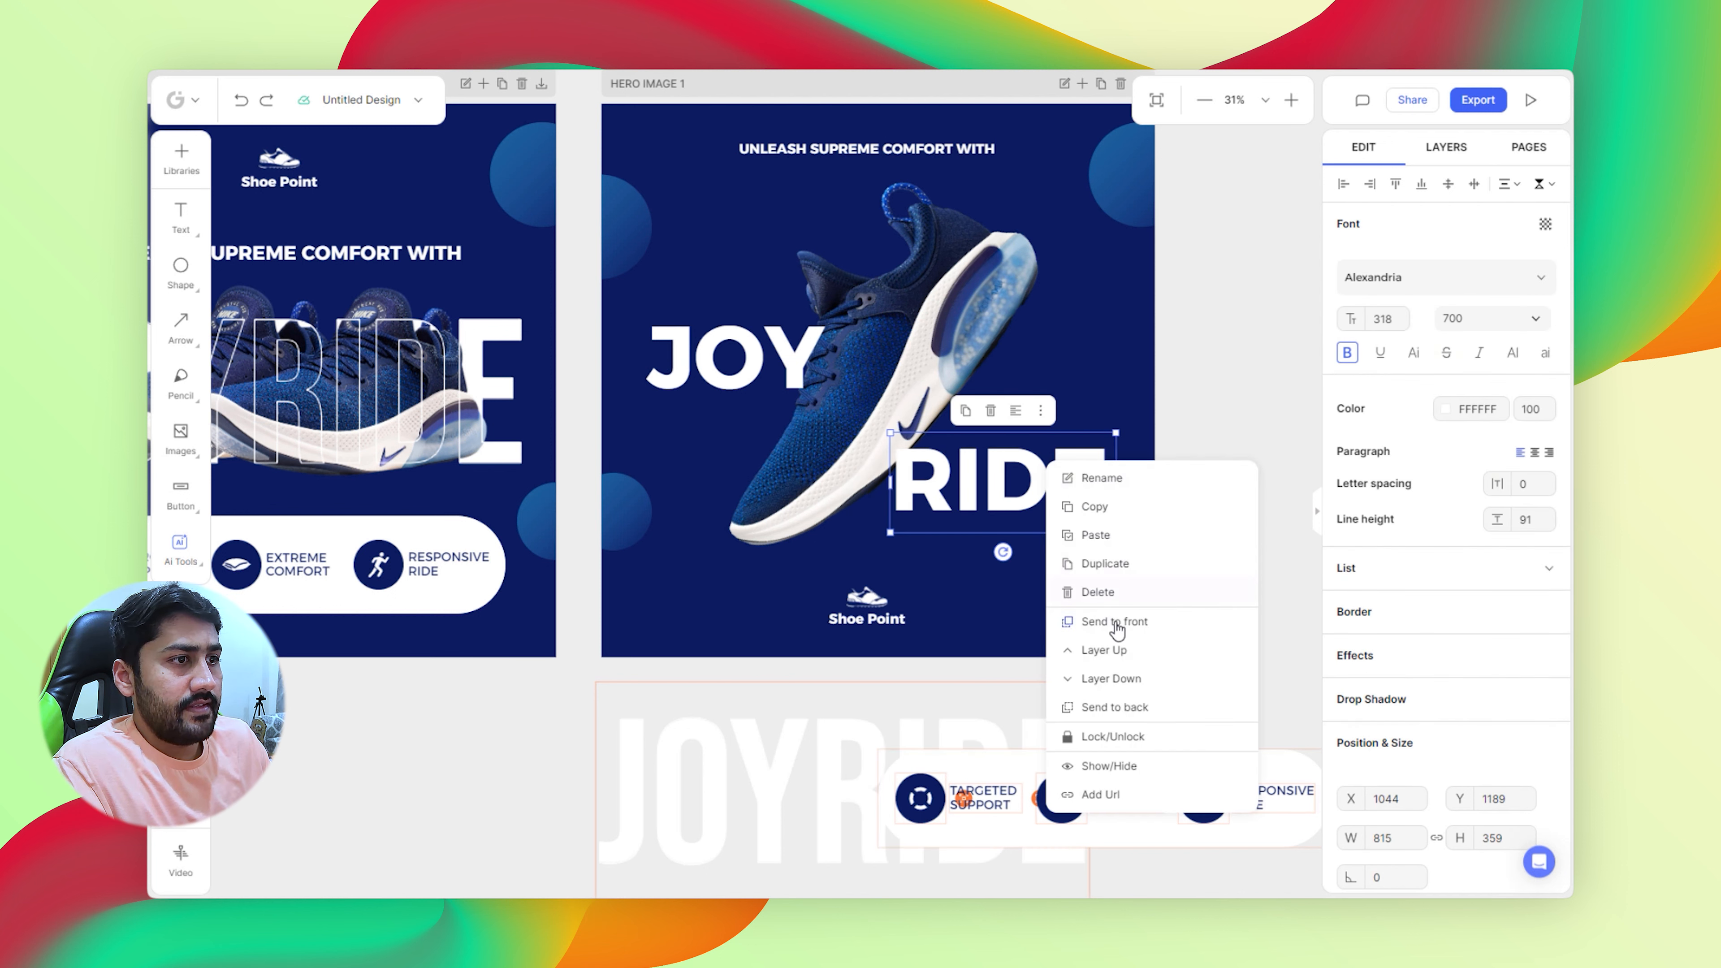
click(1107, 707)
click(698, 345)
right_click(698, 345)
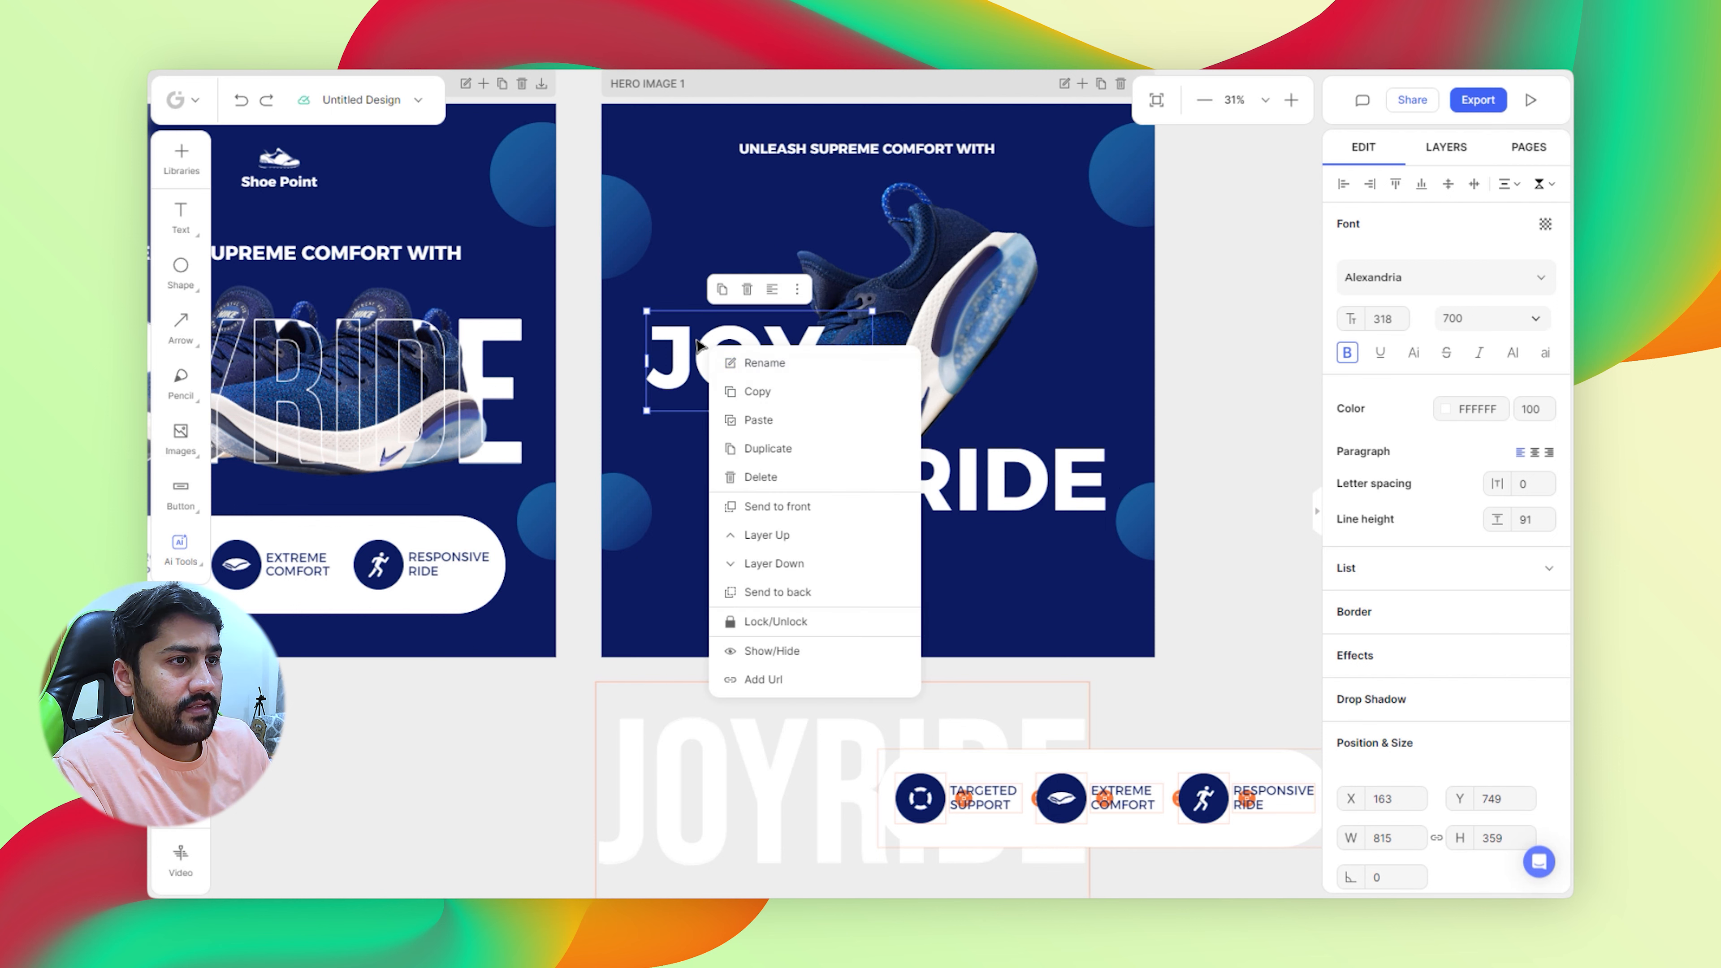
click(834, 594)
click(968, 314)
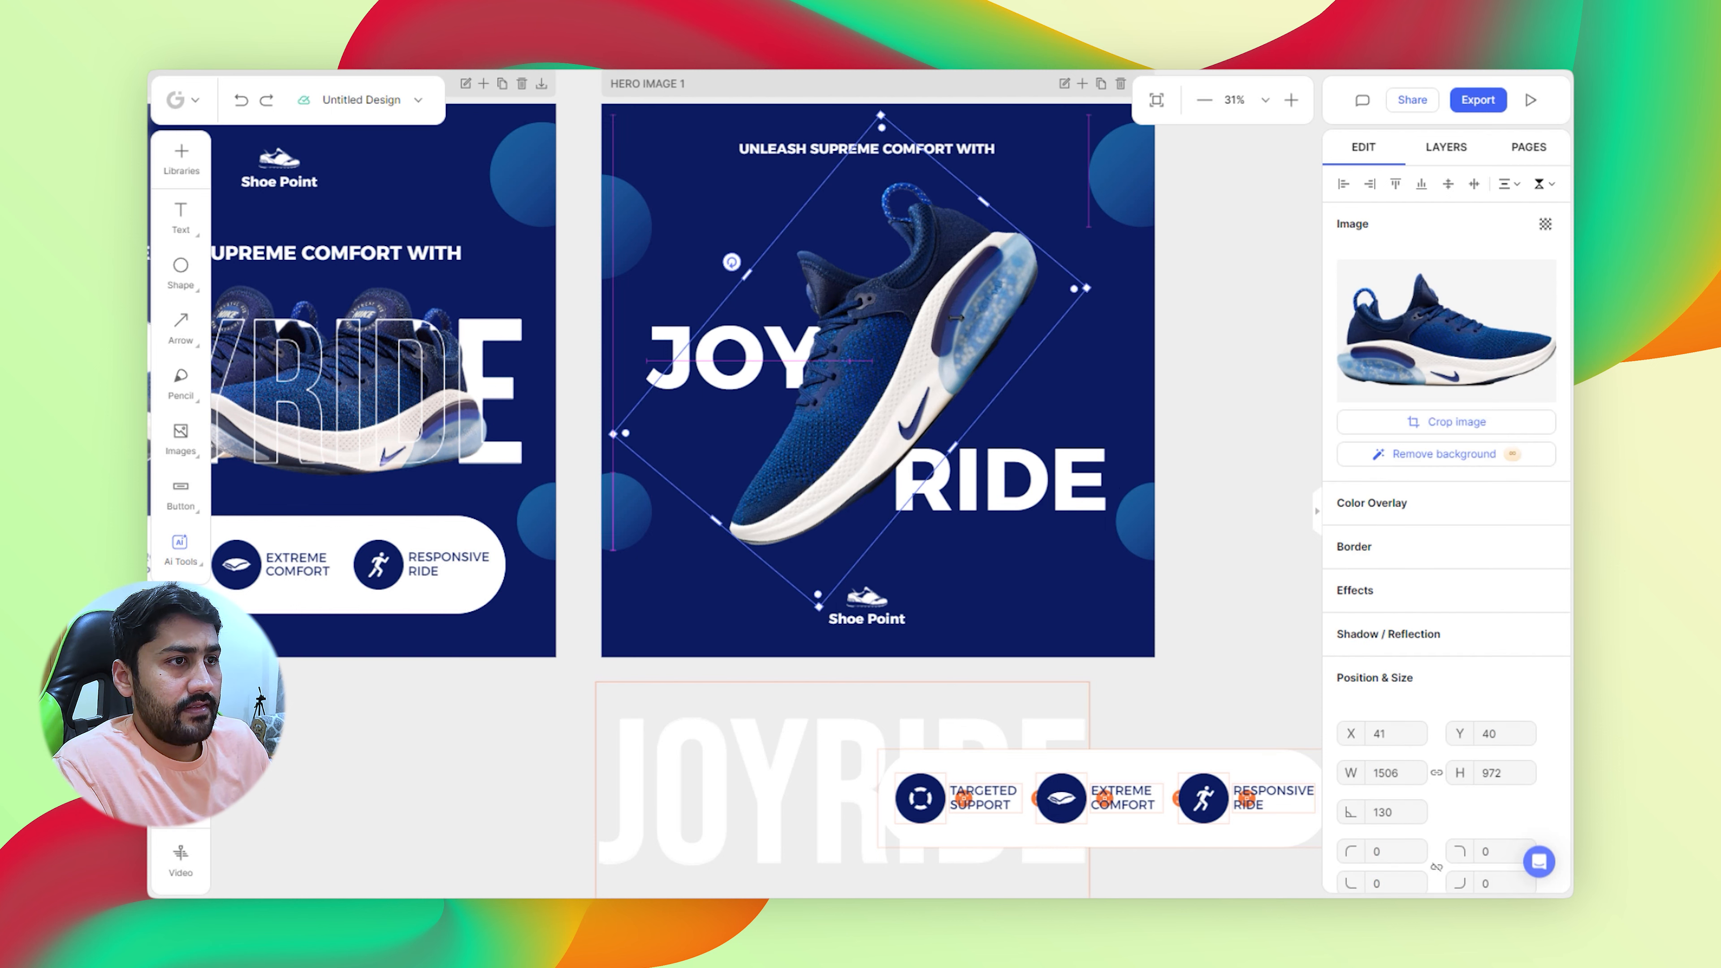
drag(956, 317, 958, 318)
click(1203, 314)
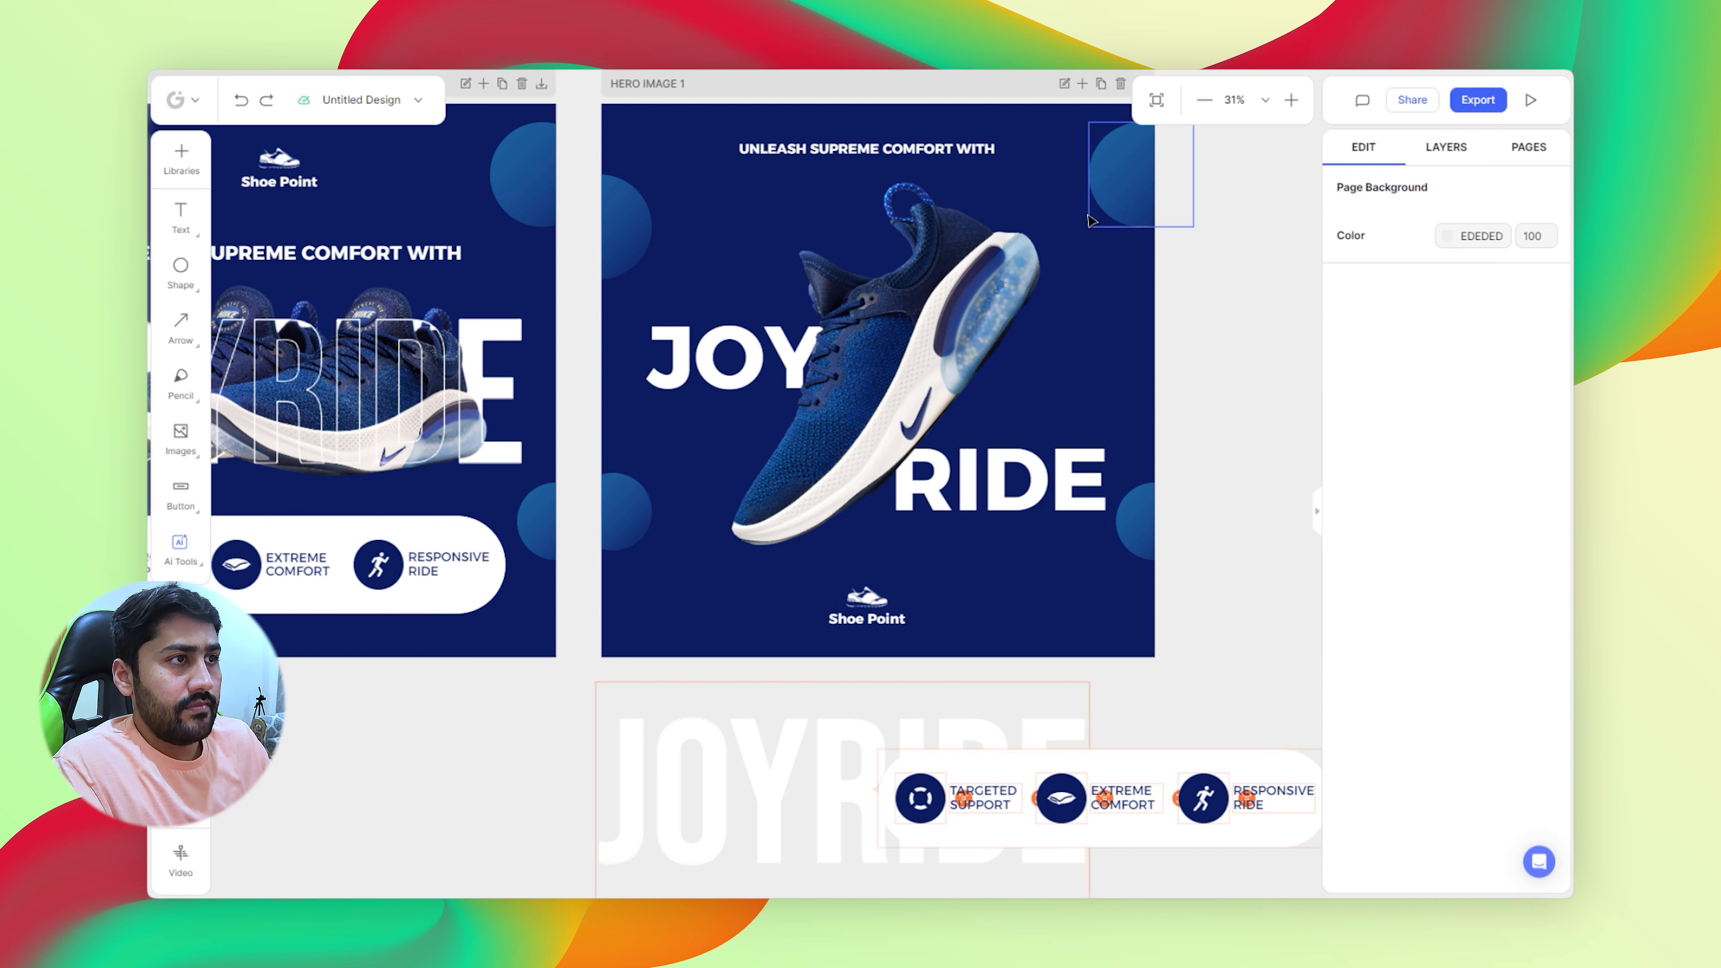
- Enlarge the upper-right circle to about 592 px, send it backward and place it behind the shoe's heel
scroll(1096, 219, up, 3)
click(1099, 308)
drag(1076, 328, 1039, 328)
right_click(1037, 312)
click(1136, 564)
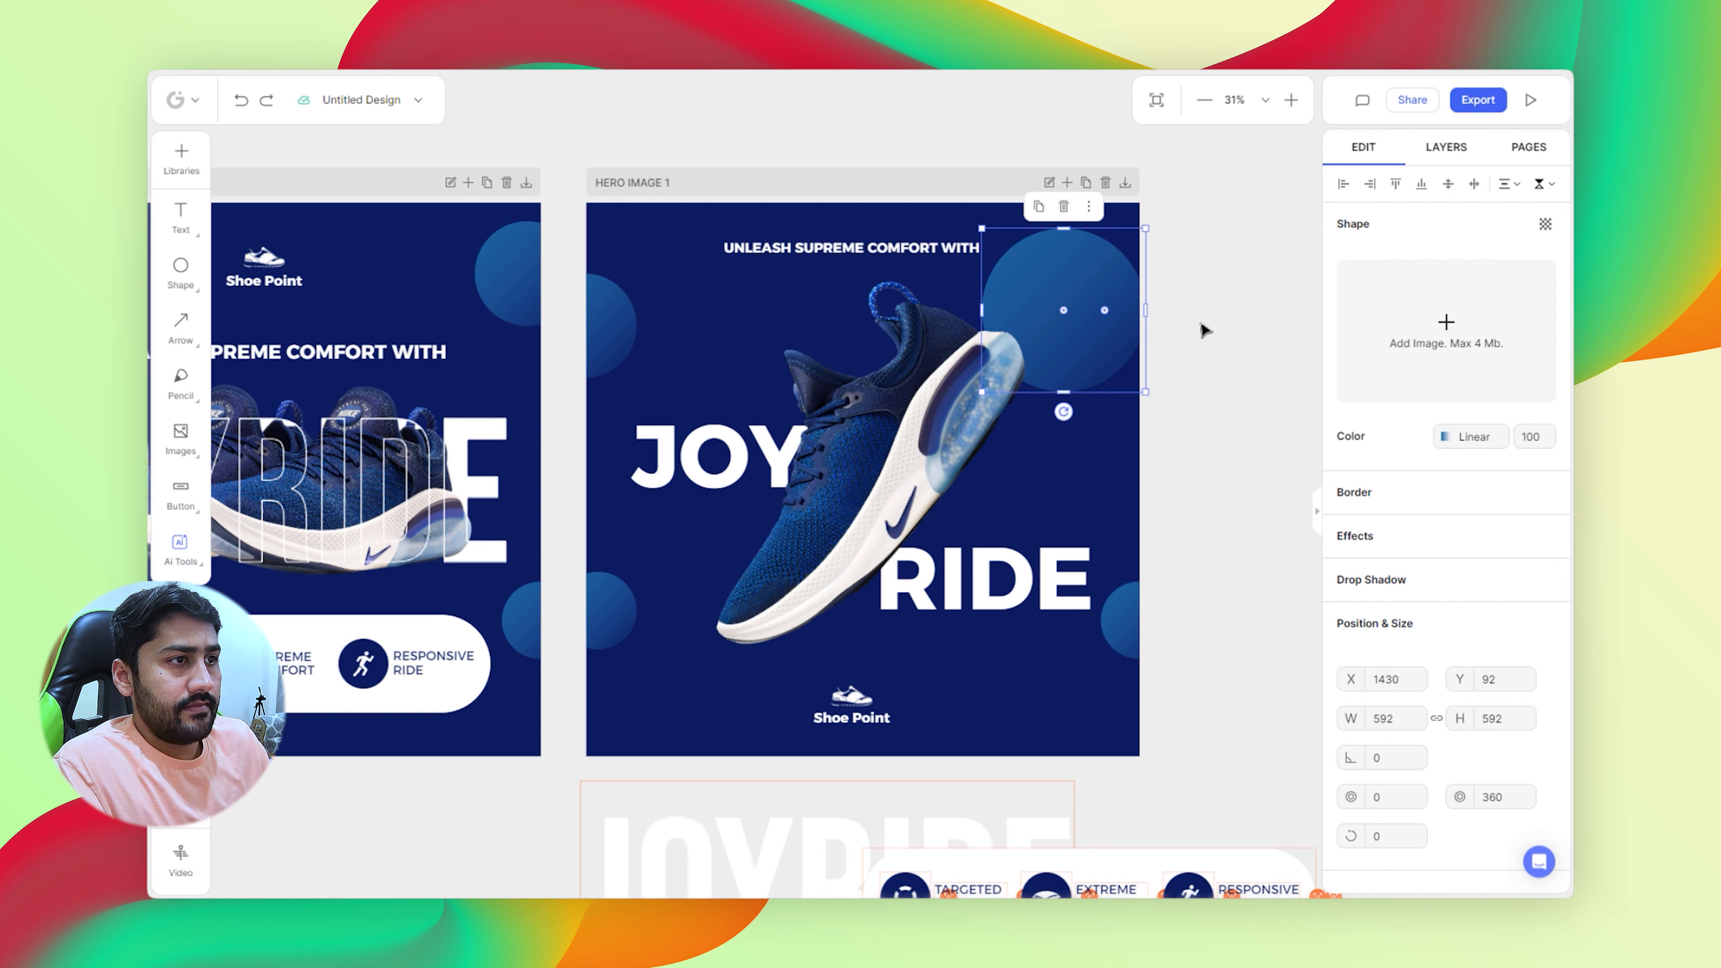
click(1101, 325)
drag(1101, 326, 1045, 358)
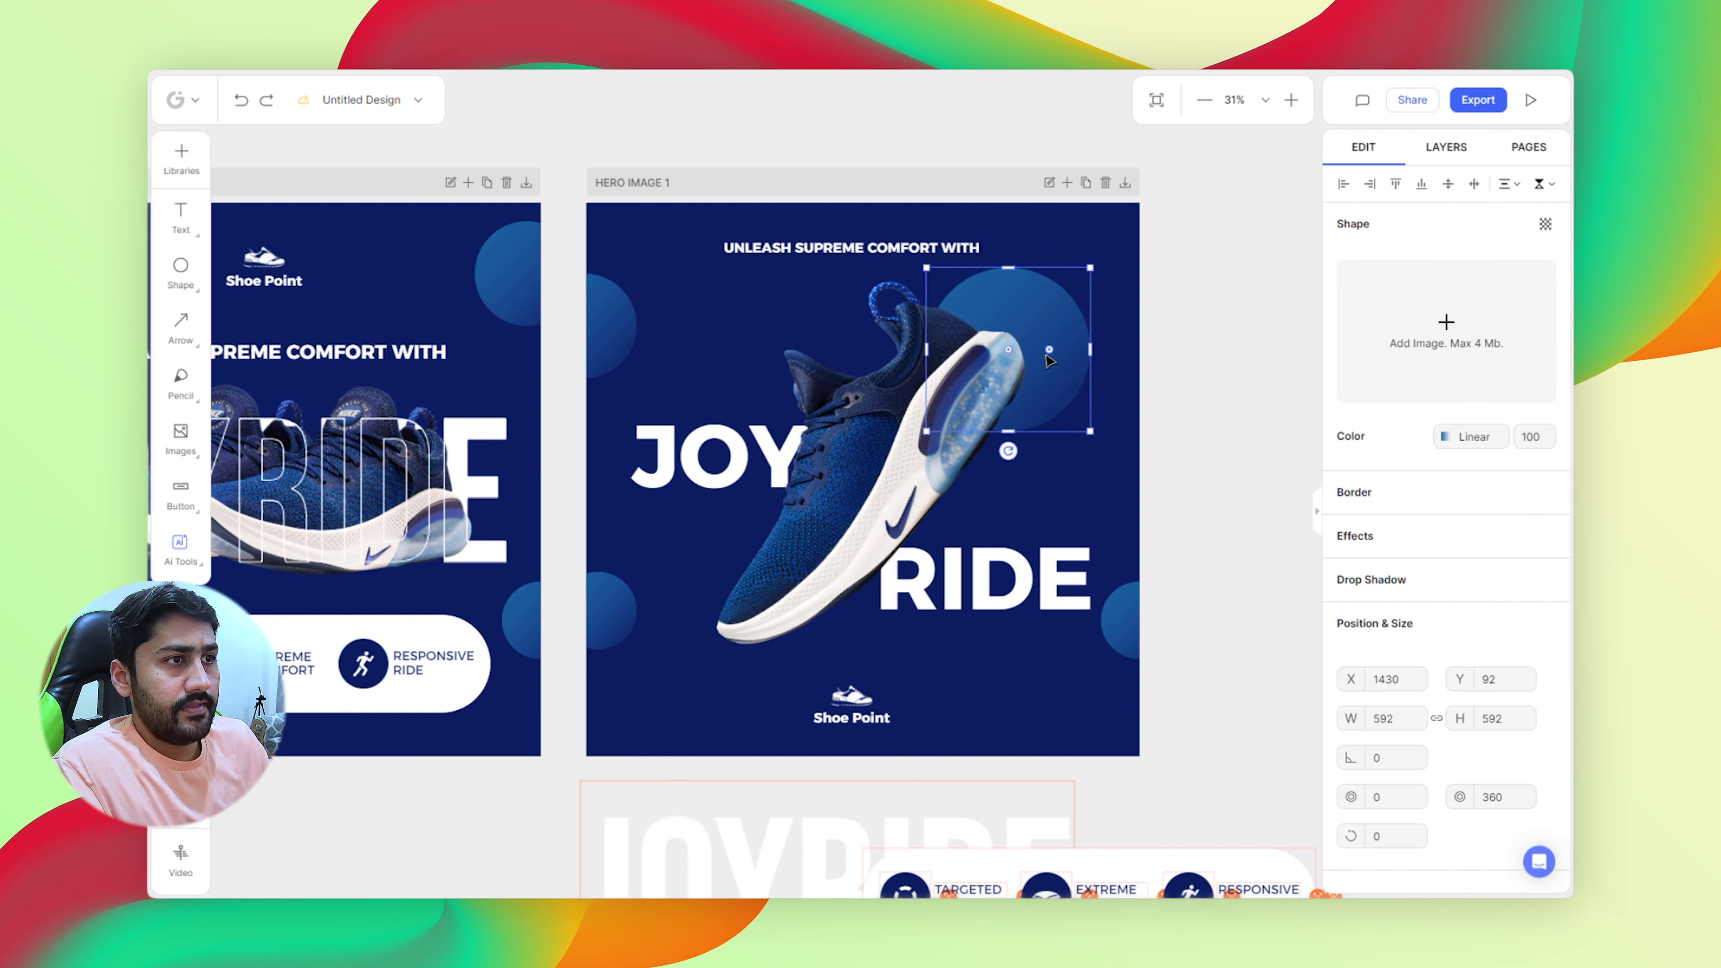
click(1150, 310)
- Reposition the other circles: one at the canvas's upper-left edge, one near the lower-right corner and one on the lower-left edge
click(630, 317)
drag(630, 317, 678, 205)
click(690, 320)
click(1133, 624)
drag(1136, 629, 1132, 686)
click(1183, 550)
click(614, 593)
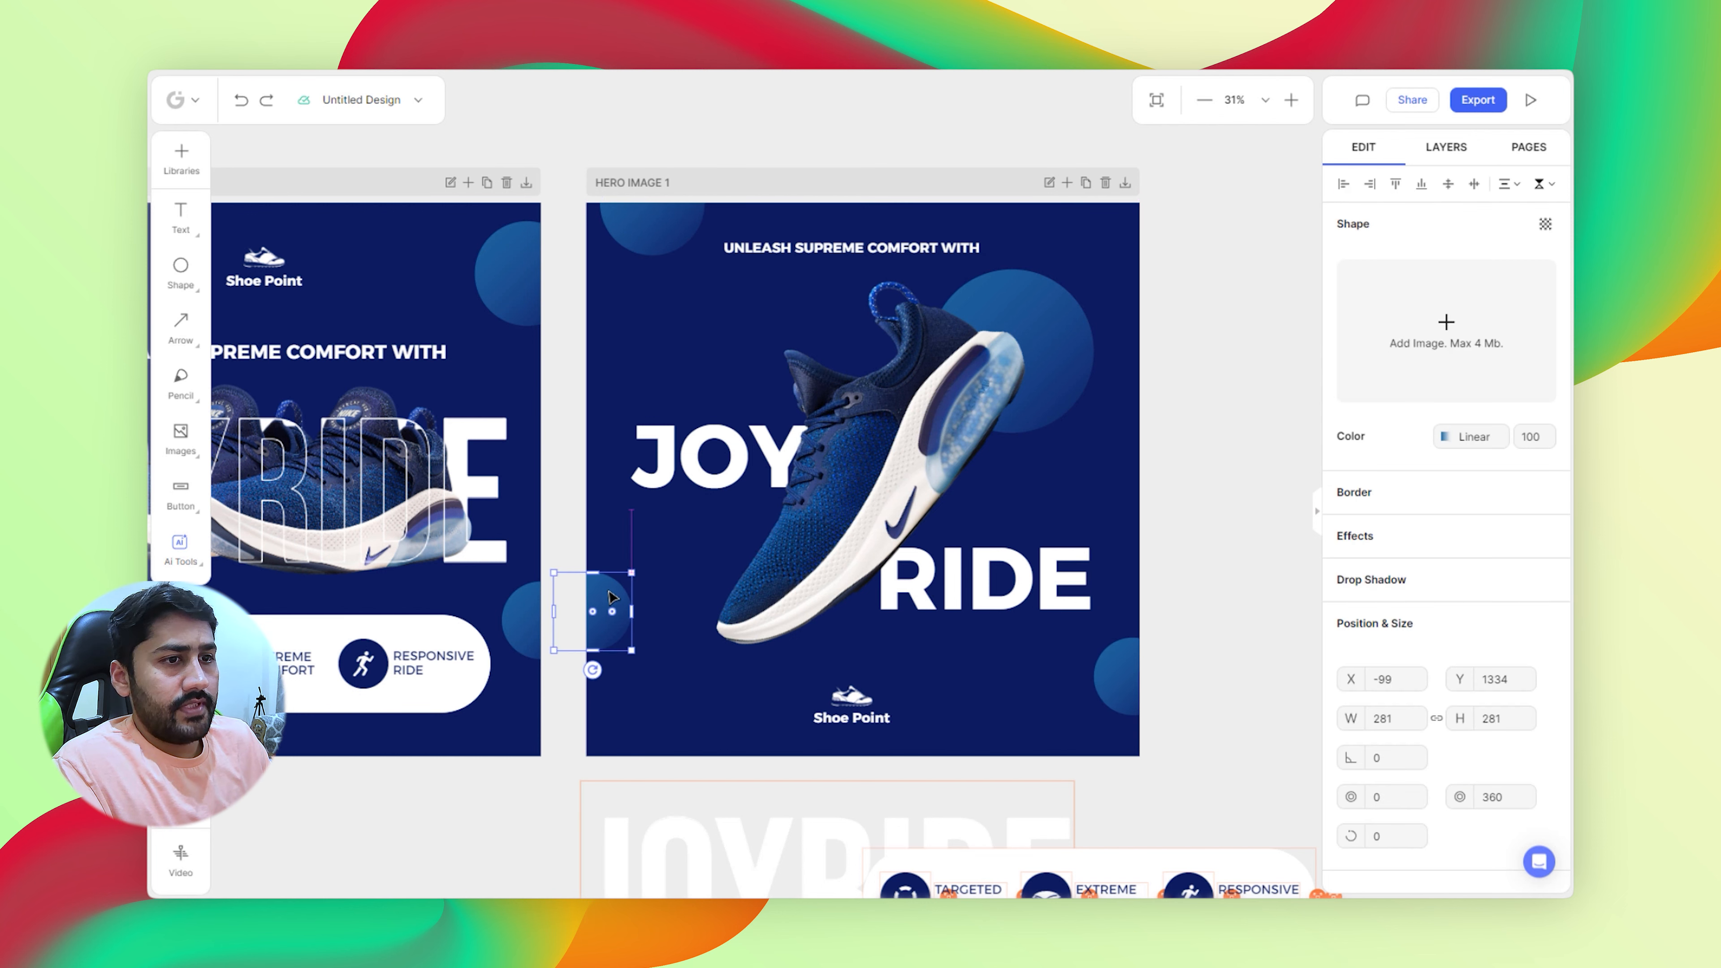
drag(603, 590, 601, 590)
click(714, 630)
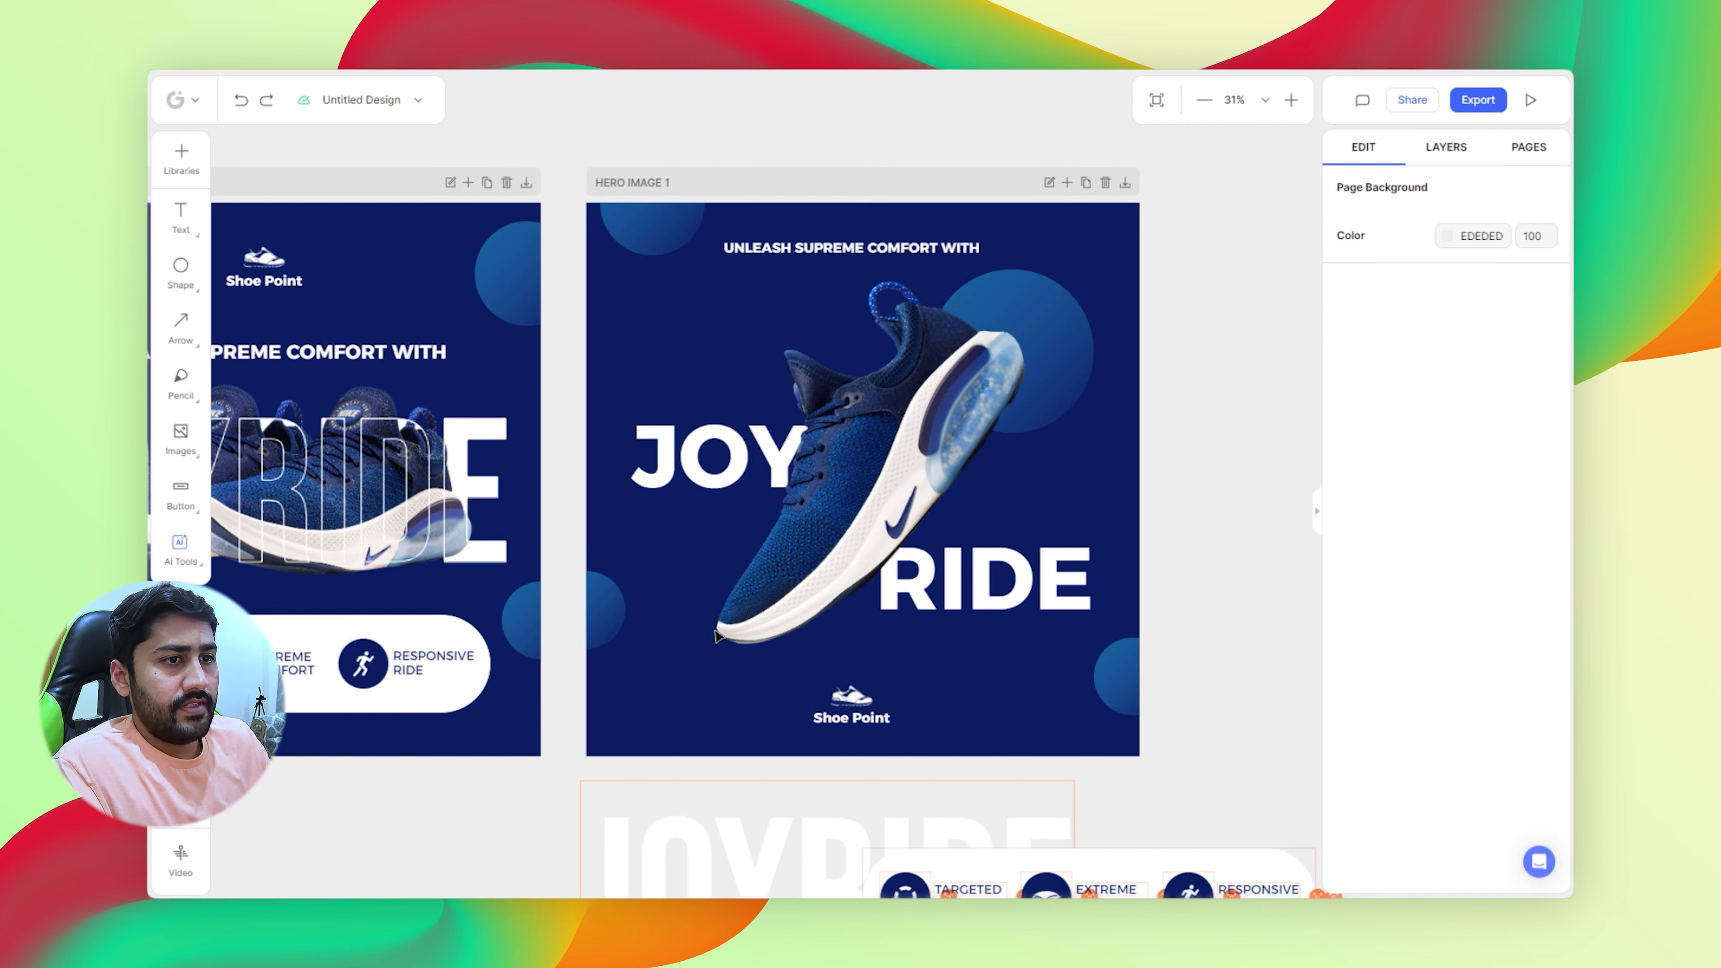
- Rename the tilted-shoe canvas HERO IMAGE 2
click(1207, 108)
drag(1137, 408, 1015, 326)
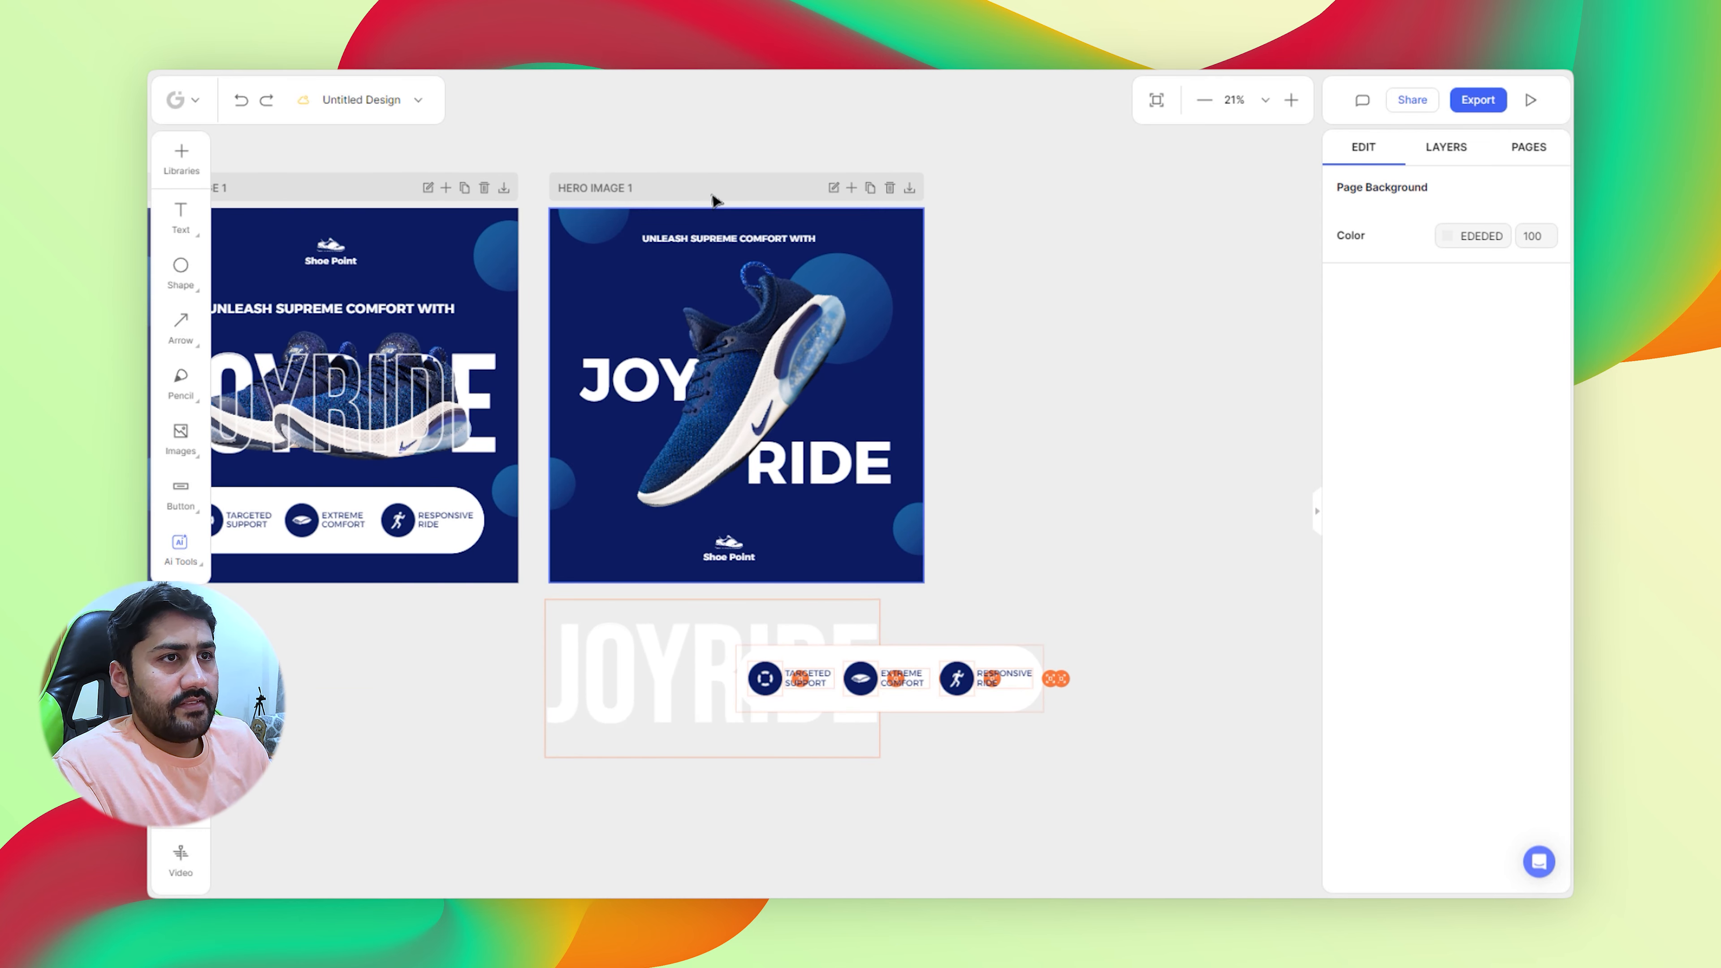
click(714, 196)
click(834, 190)
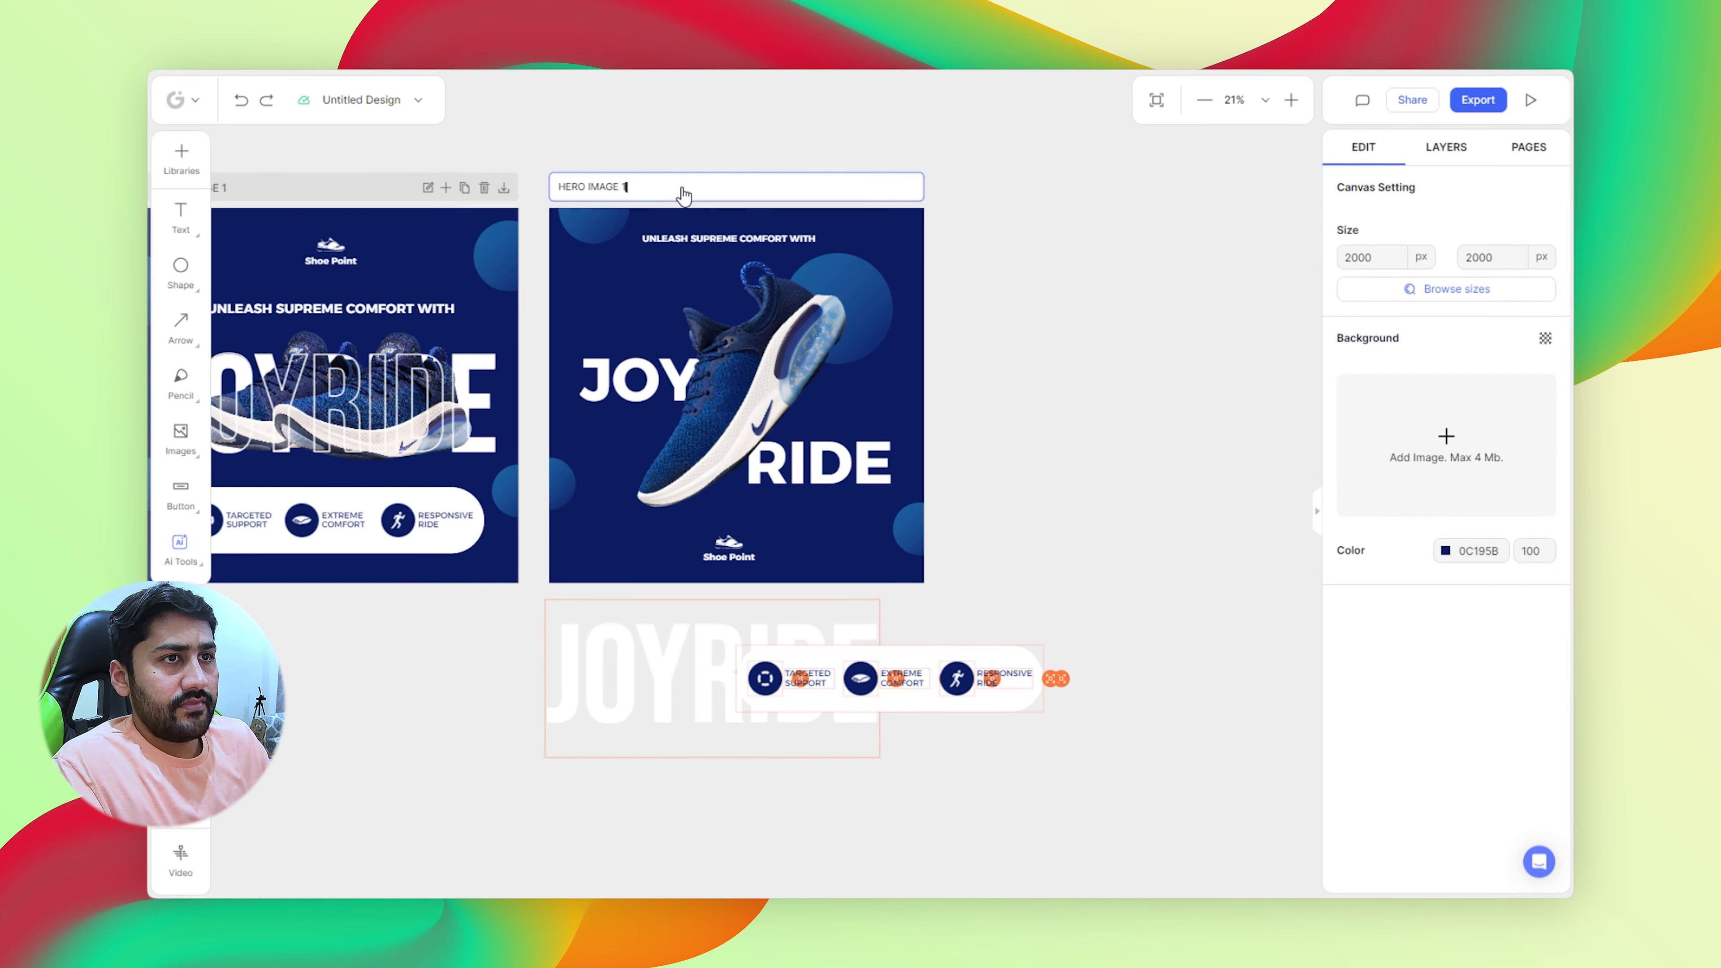
click(719, 117)
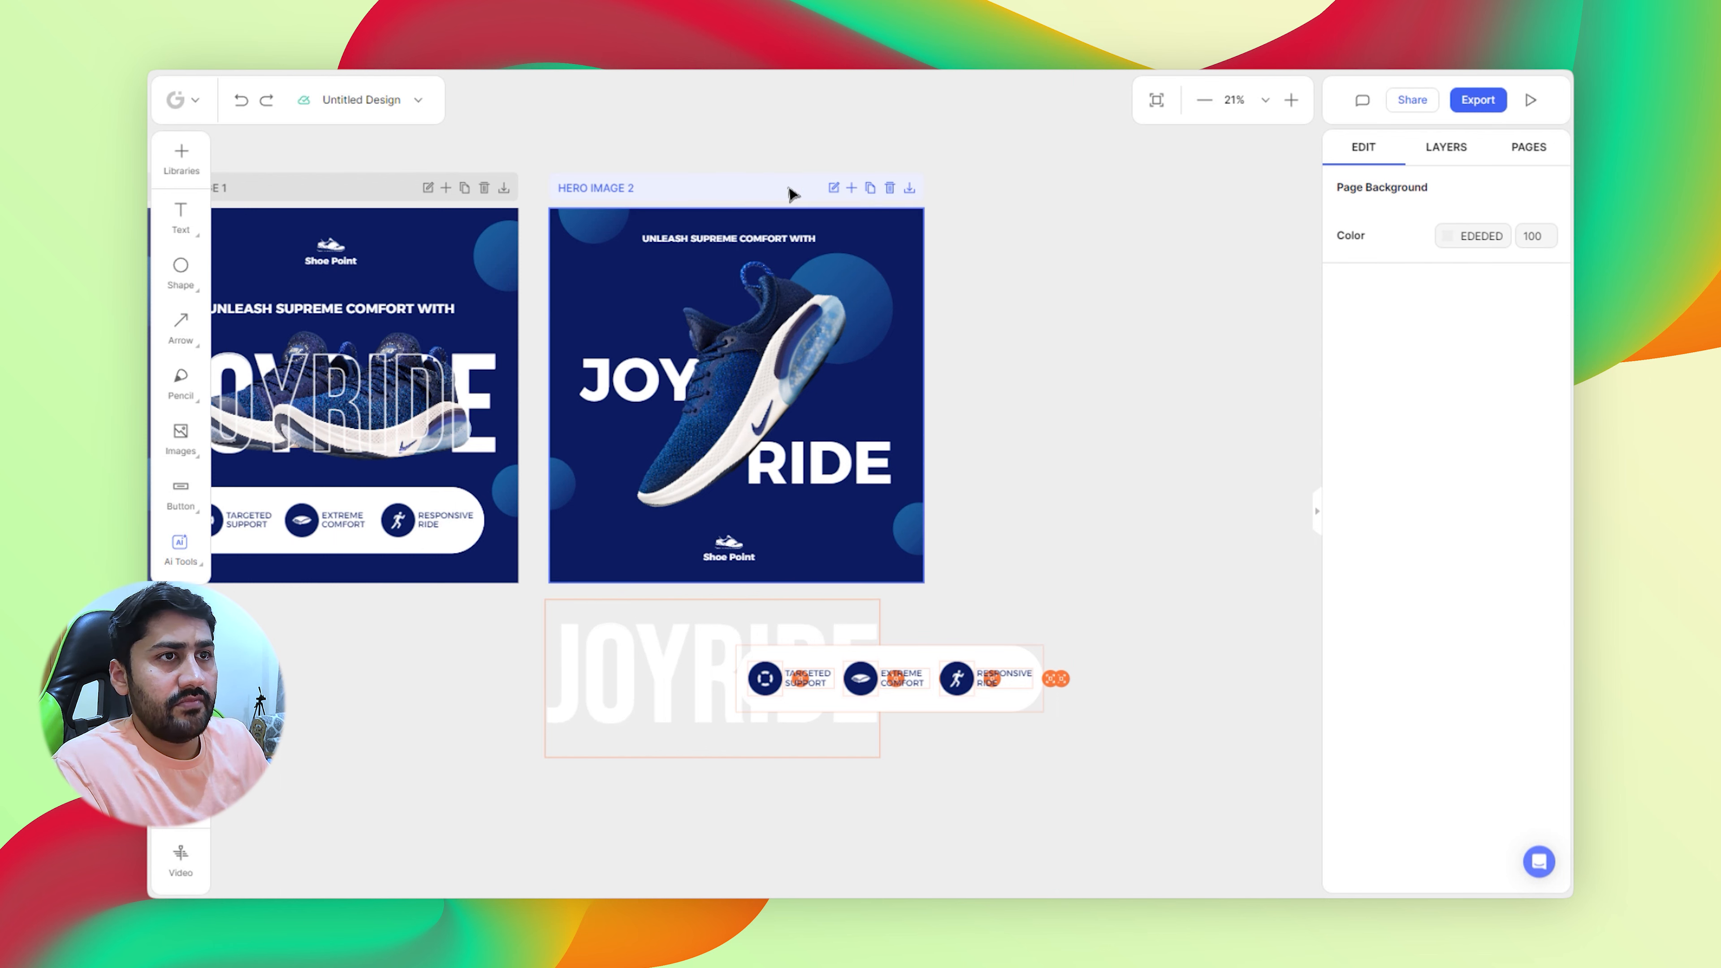
- Duplicate HERO IMAGE 2, space the copy away from the original and rename it HERO IMAGE 3
click(869, 190)
click(1059, 150)
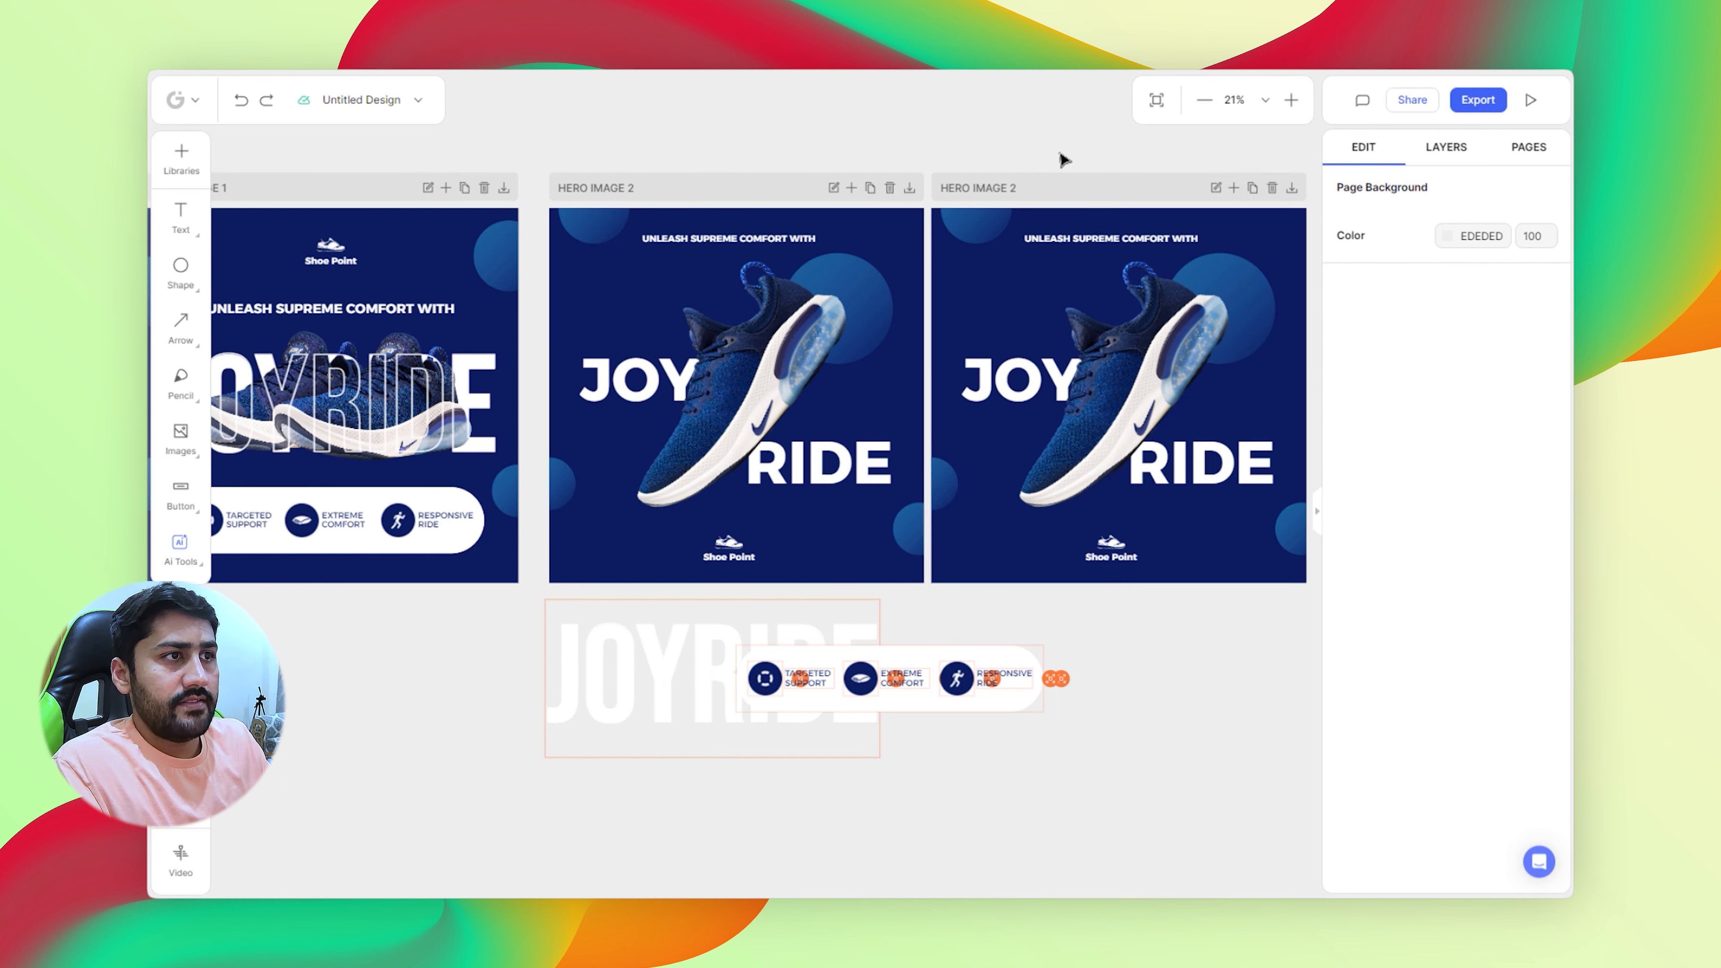
drag(1096, 243, 806, 290)
drag(787, 243, 791, 242)
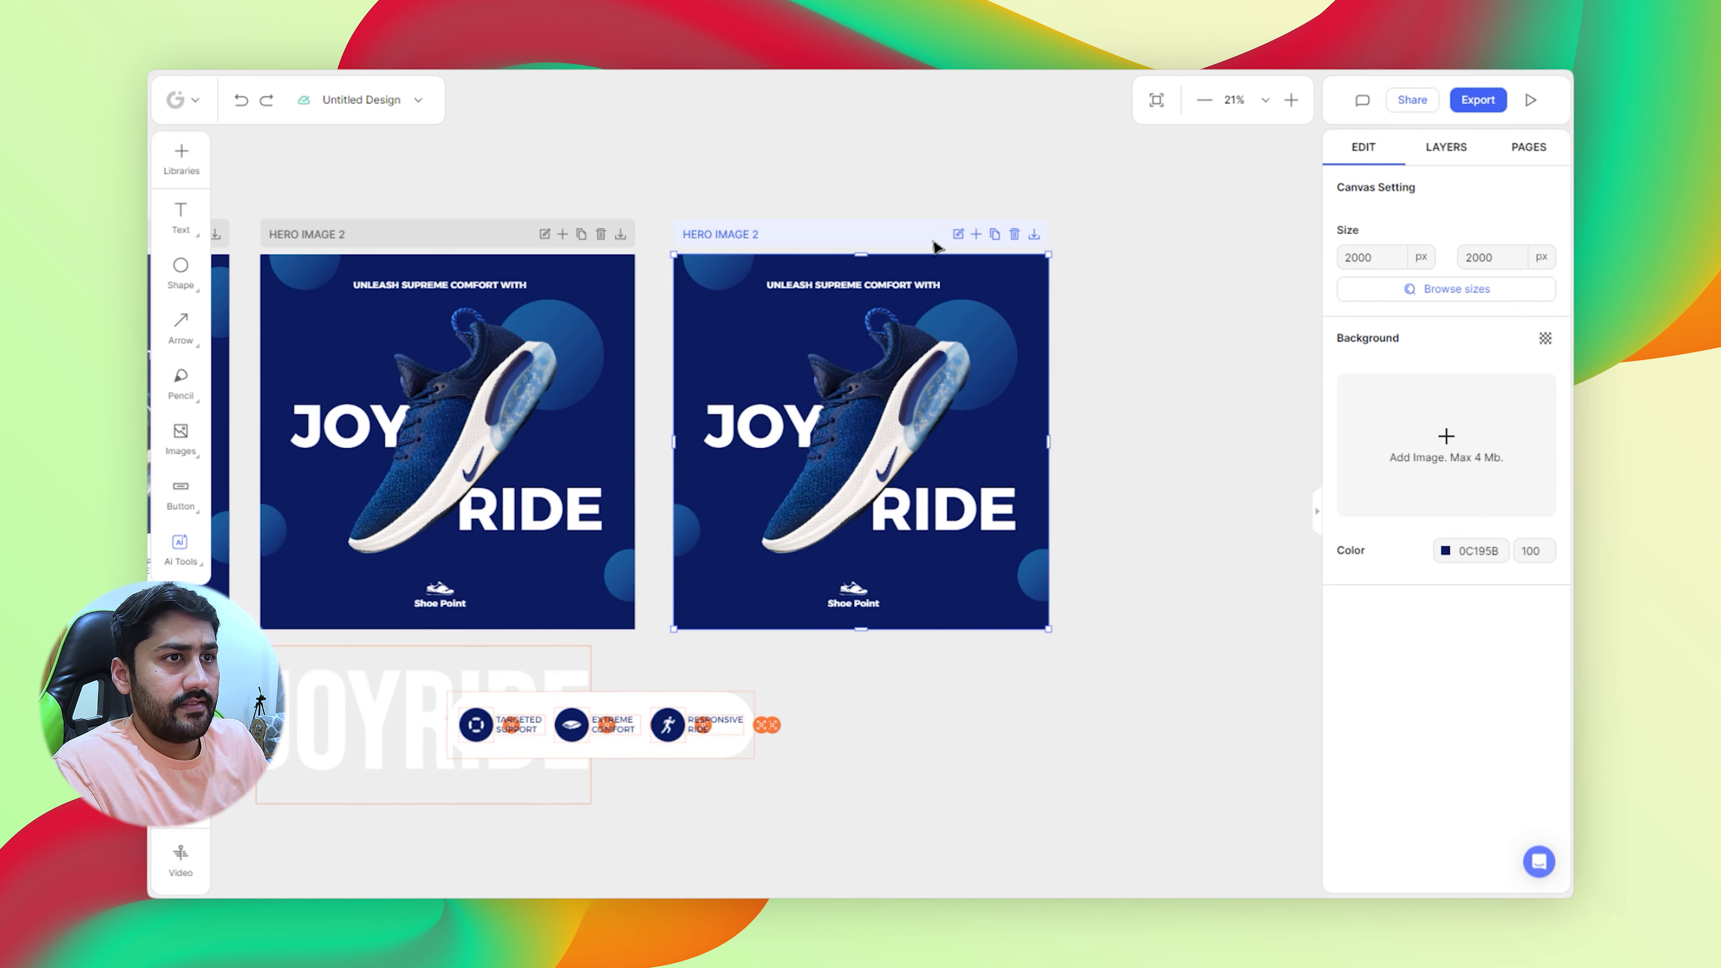
click(959, 235)
key(BackSpace)
text(3)
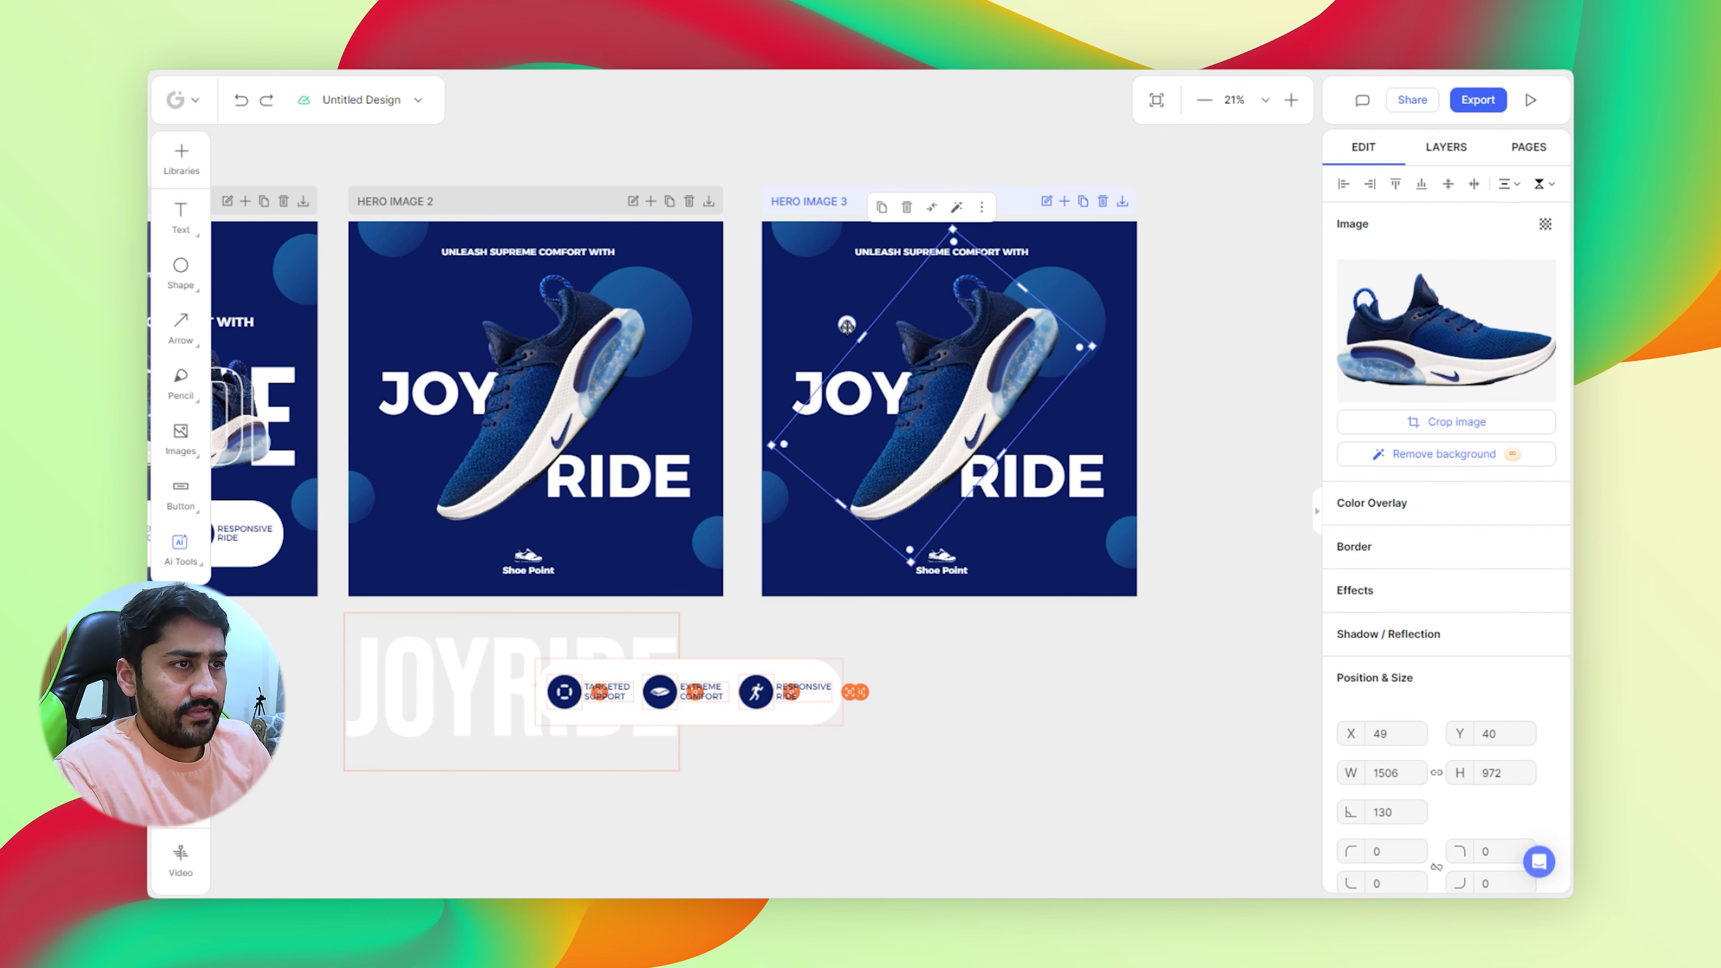
- Rotate the HERO IMAGE 3 shoe to 180° lower on the canvas and place RIDE above JOY
drag(847, 327, 928, 309)
click(1172, 488)
scroll(1171, 488, right, 3)
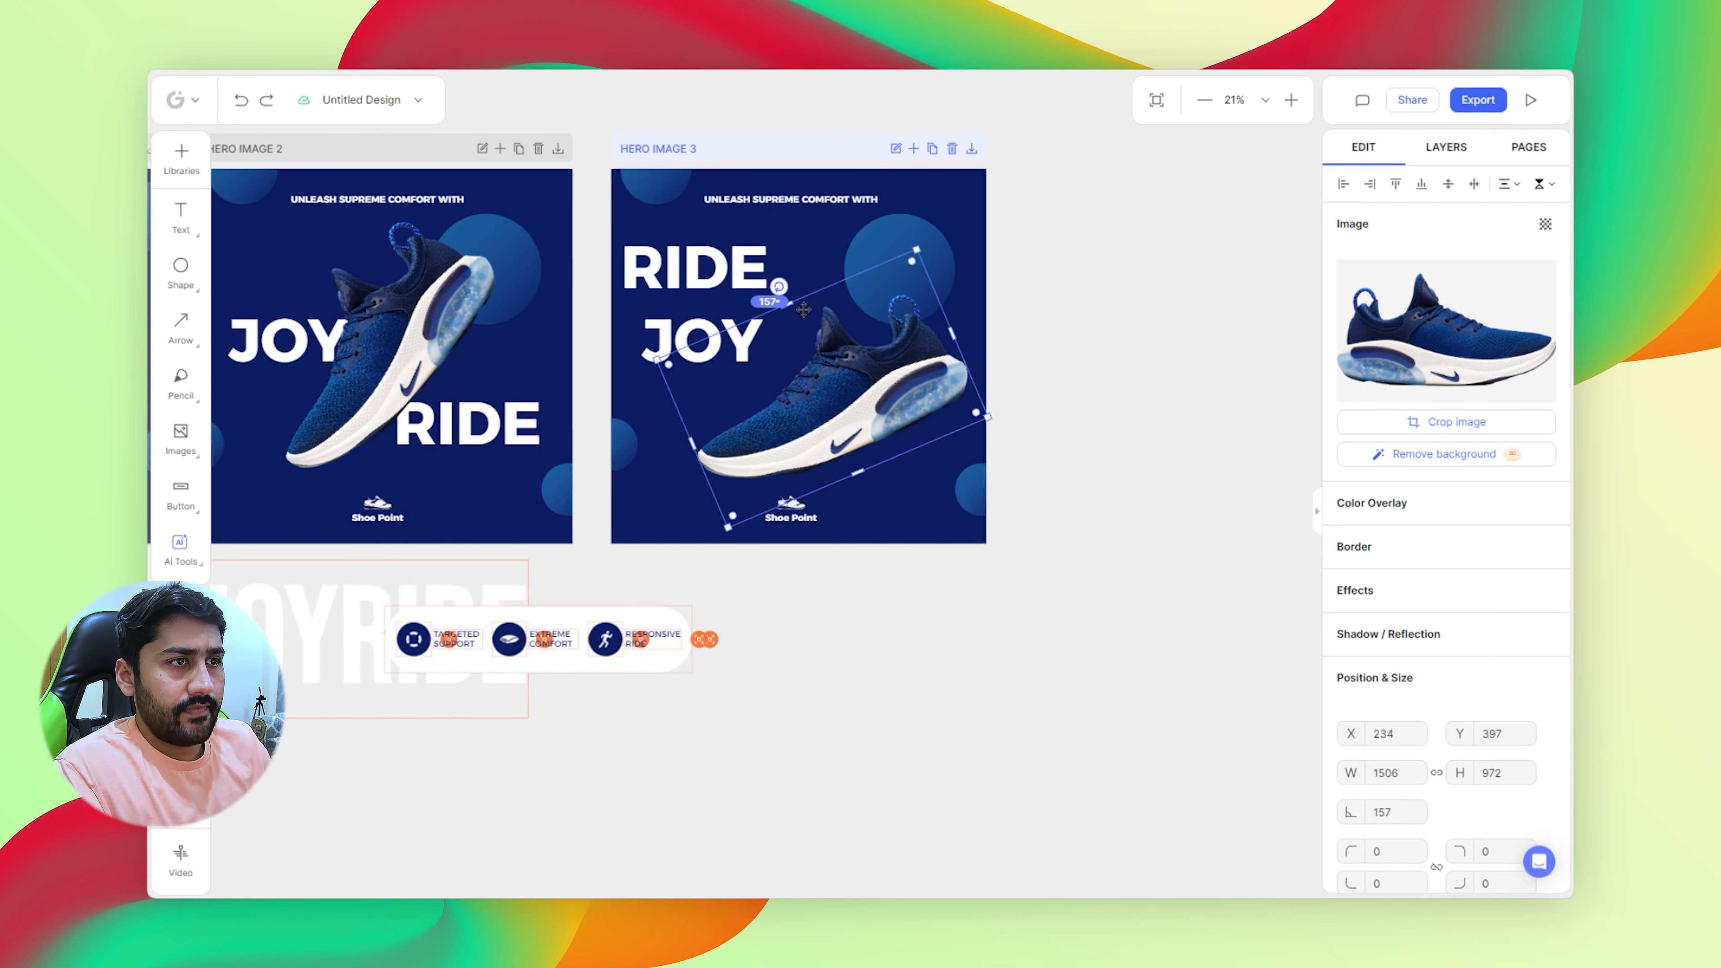
drag(804, 310, 820, 300)
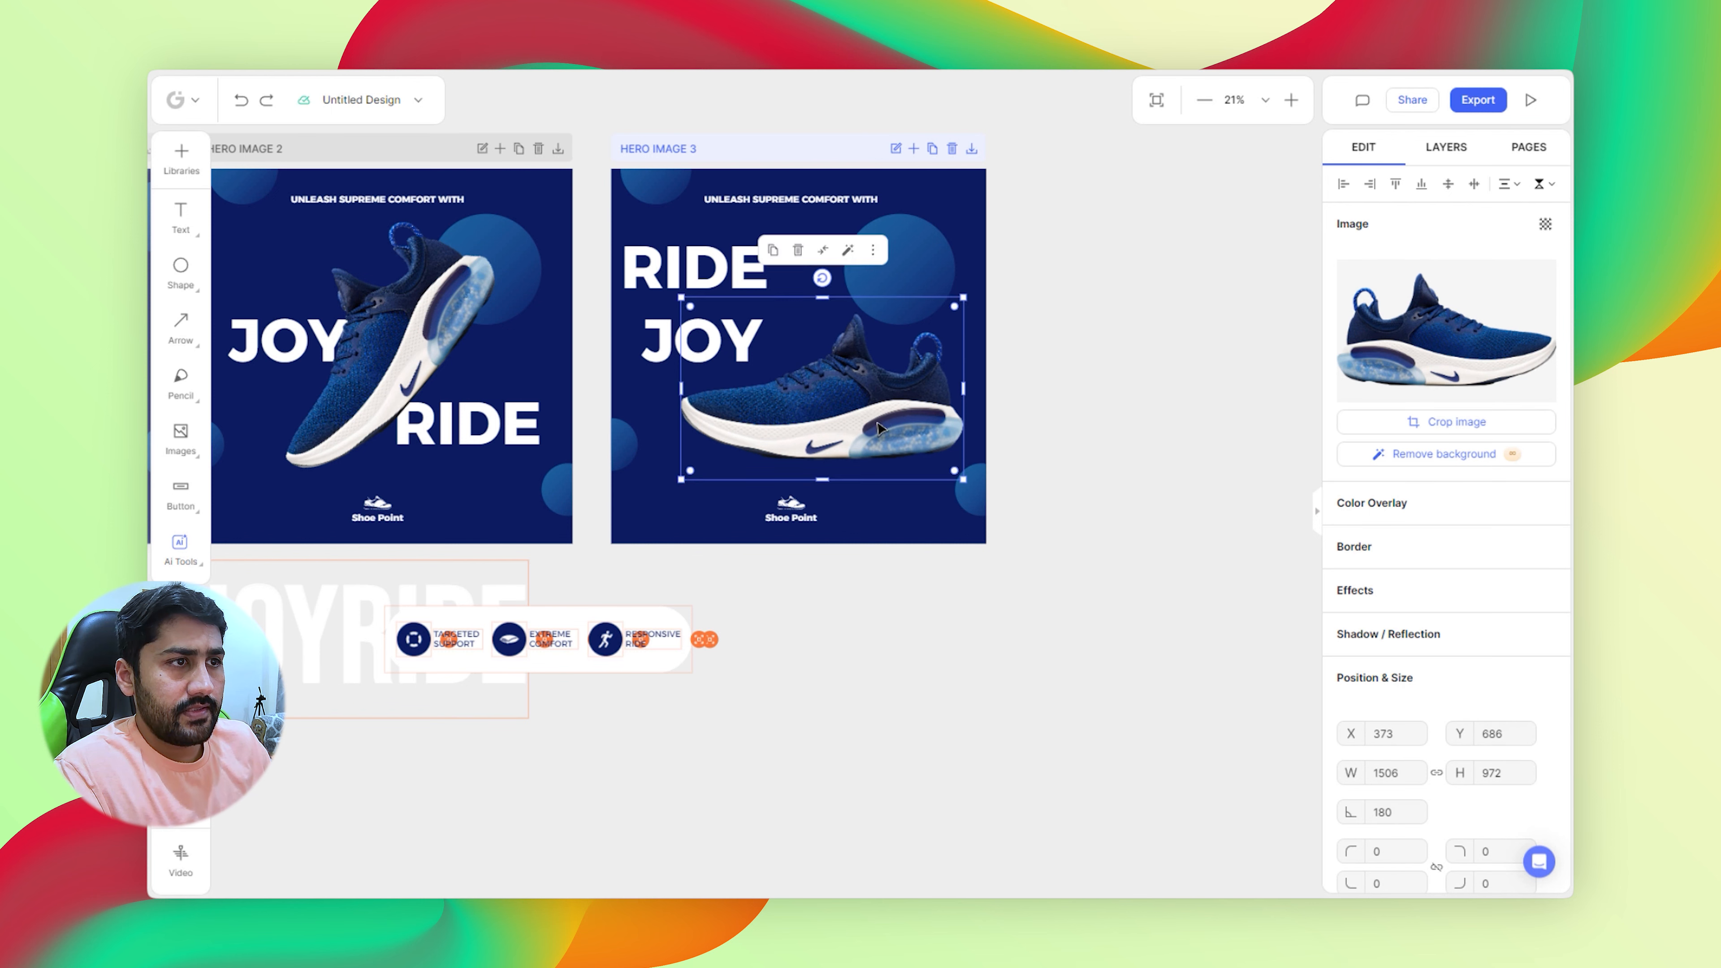
click(1110, 457)
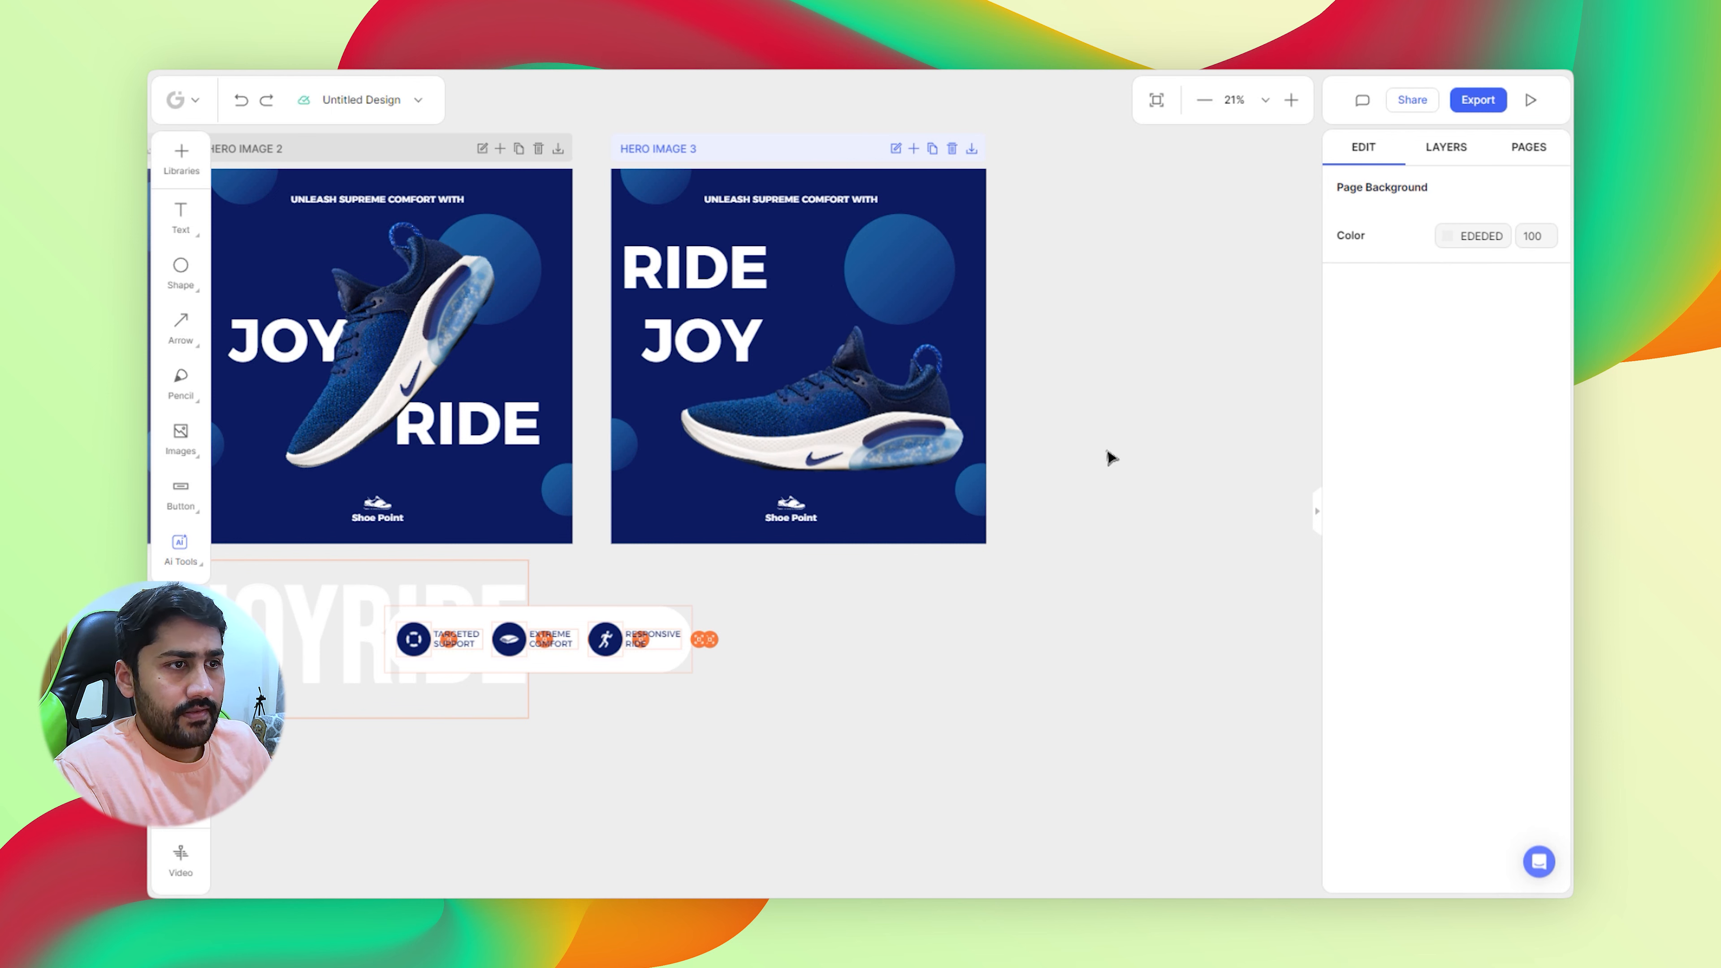
- Move the Shoe Point logo and name out of HERO IMAGE 3 into the empty area beside it
click(799, 506)
shift+click(812, 520)
drag(812, 520, 1087, 226)
click(1010, 326)
- Enlarge the big circle and centre it behind the shoe, tilting the shoe so its heel points up
click(909, 295)
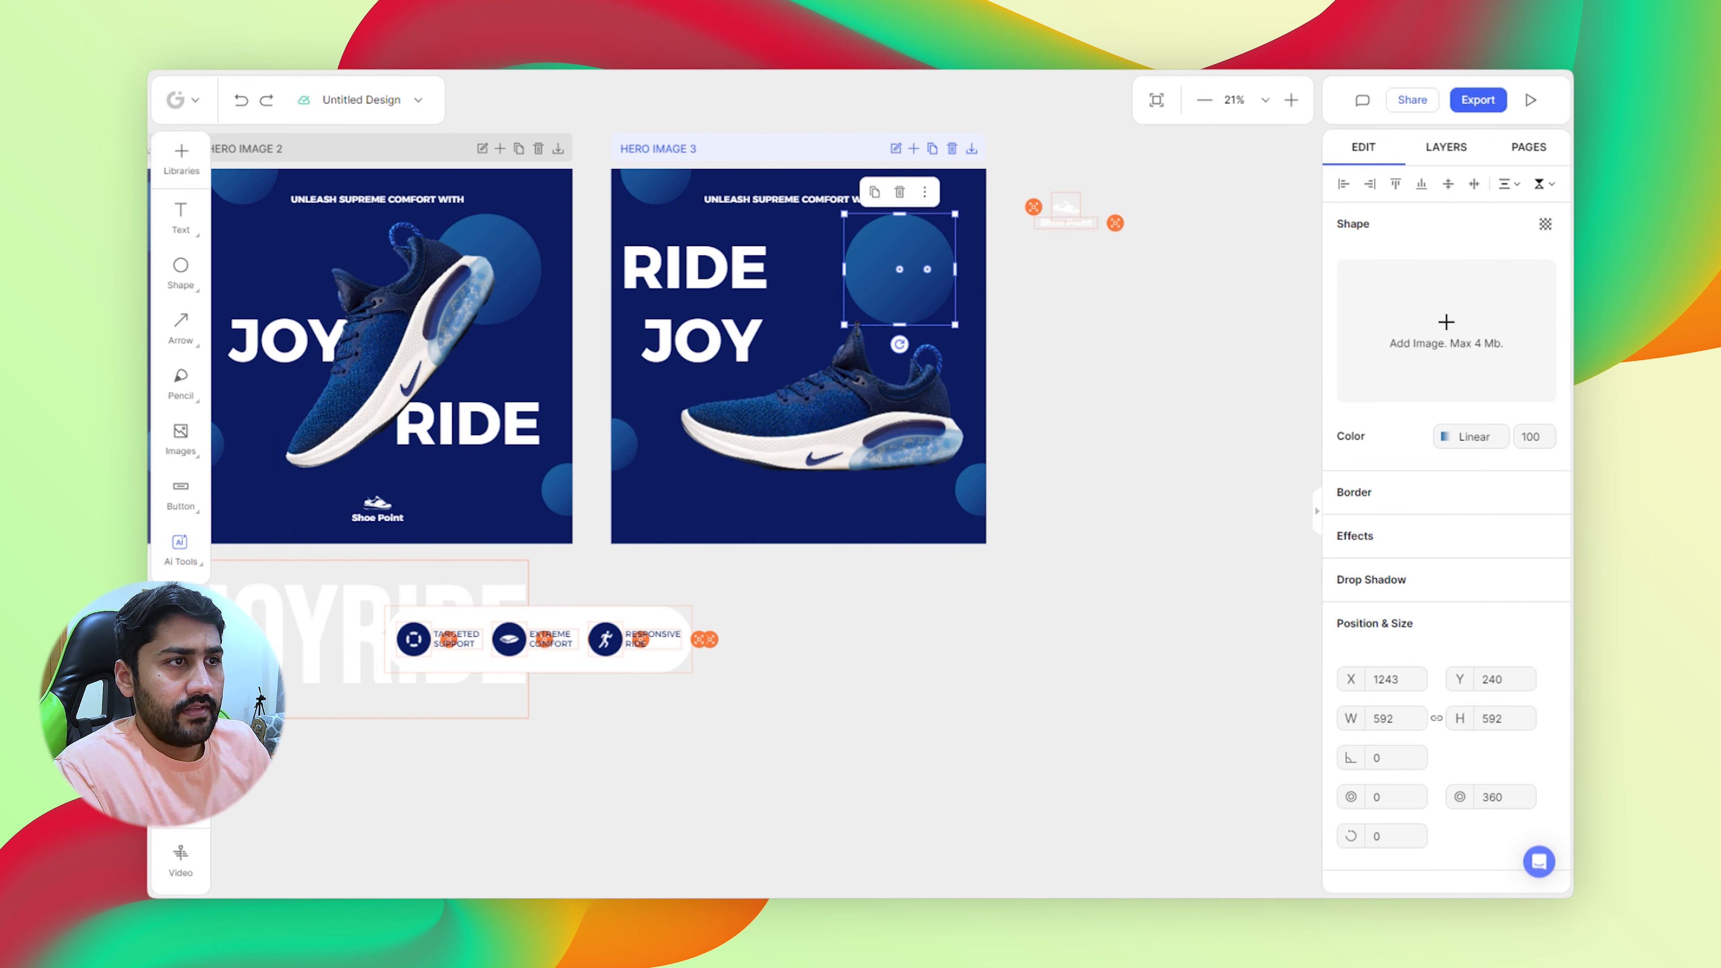
drag(842, 327, 729, 440)
drag(813, 367, 838, 437)
click(813, 427)
drag(822, 555, 903, 529)
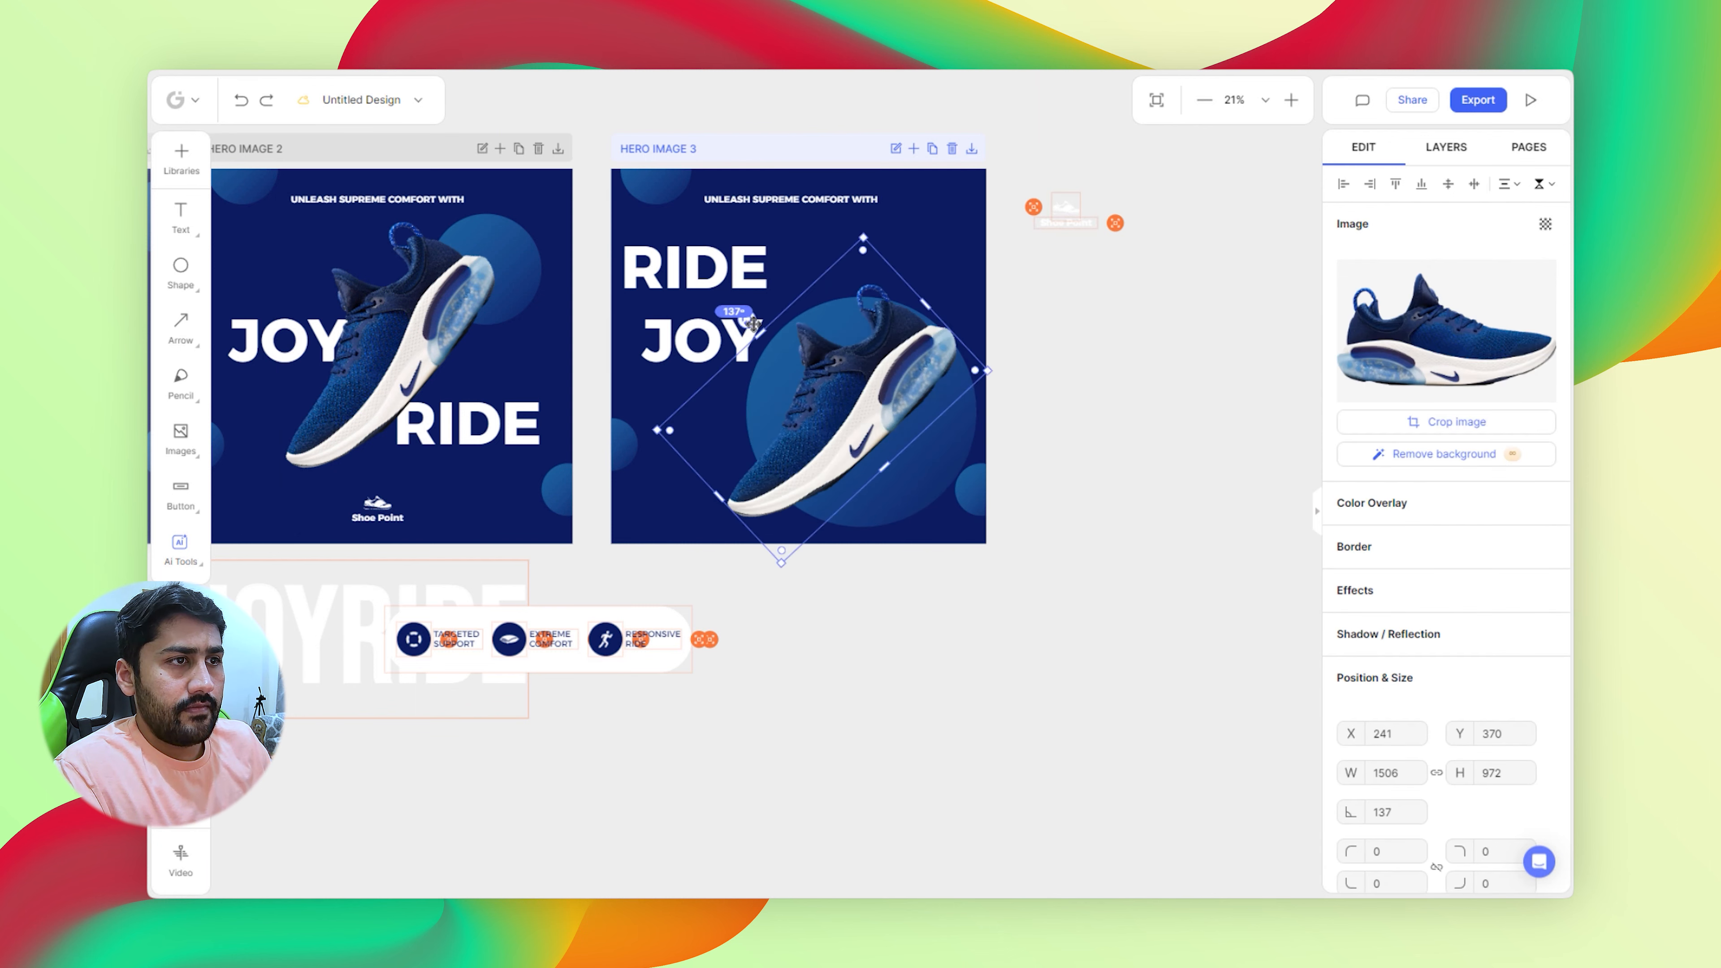
shift+click(935, 474)
- Move RIDE and JOY aside and set the heading as a larger two-line block in HERO IMAGE 3's upper-left area
click(705, 271)
shift+click(713, 332)
drag(712, 332, 928, 332)
drag(791, 200, 756, 240)
drag(881, 243, 659, 309)
- Change the RIDE text to JOYRIDE and place it at a smaller size beneath the two-line heading
double_click(627, 310)
text(JOY)
click(1103, 300)
click(746, 309)
drag(902, 343, 698, 306)
click(1185, 239)
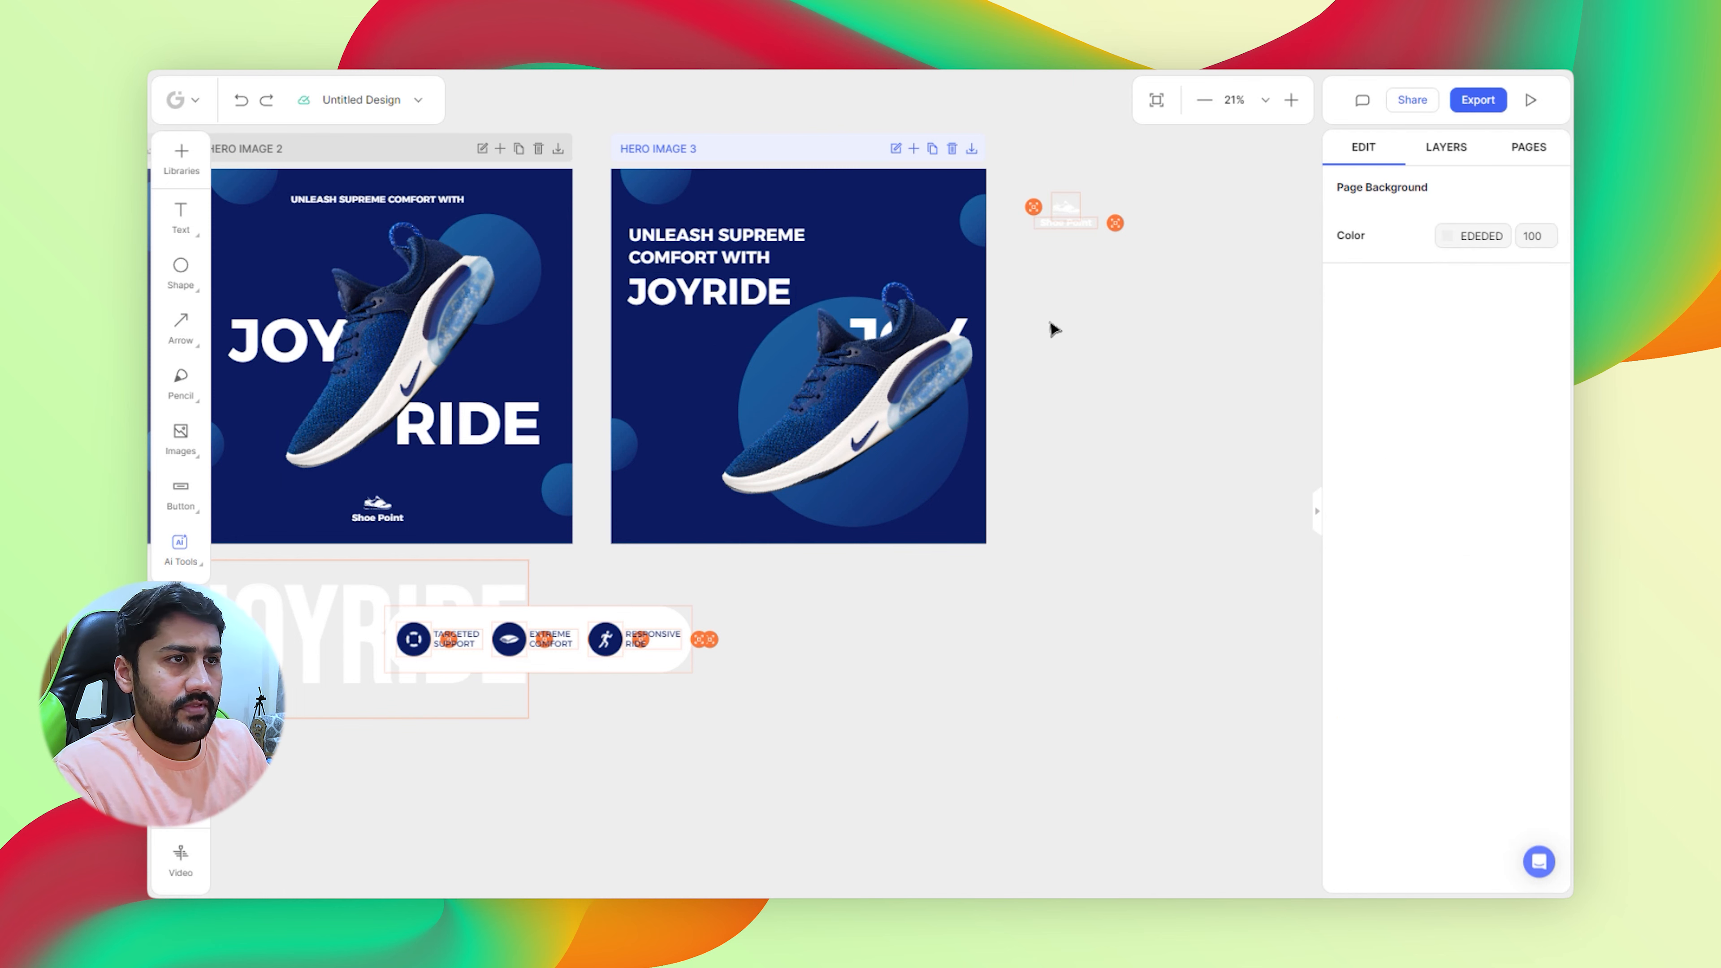
- Nudge the two-line heading and JOYRIDE text slightly up
click(739, 262)
shift+click(688, 303)
drag(678, 272, 677, 266)
click(1042, 375)
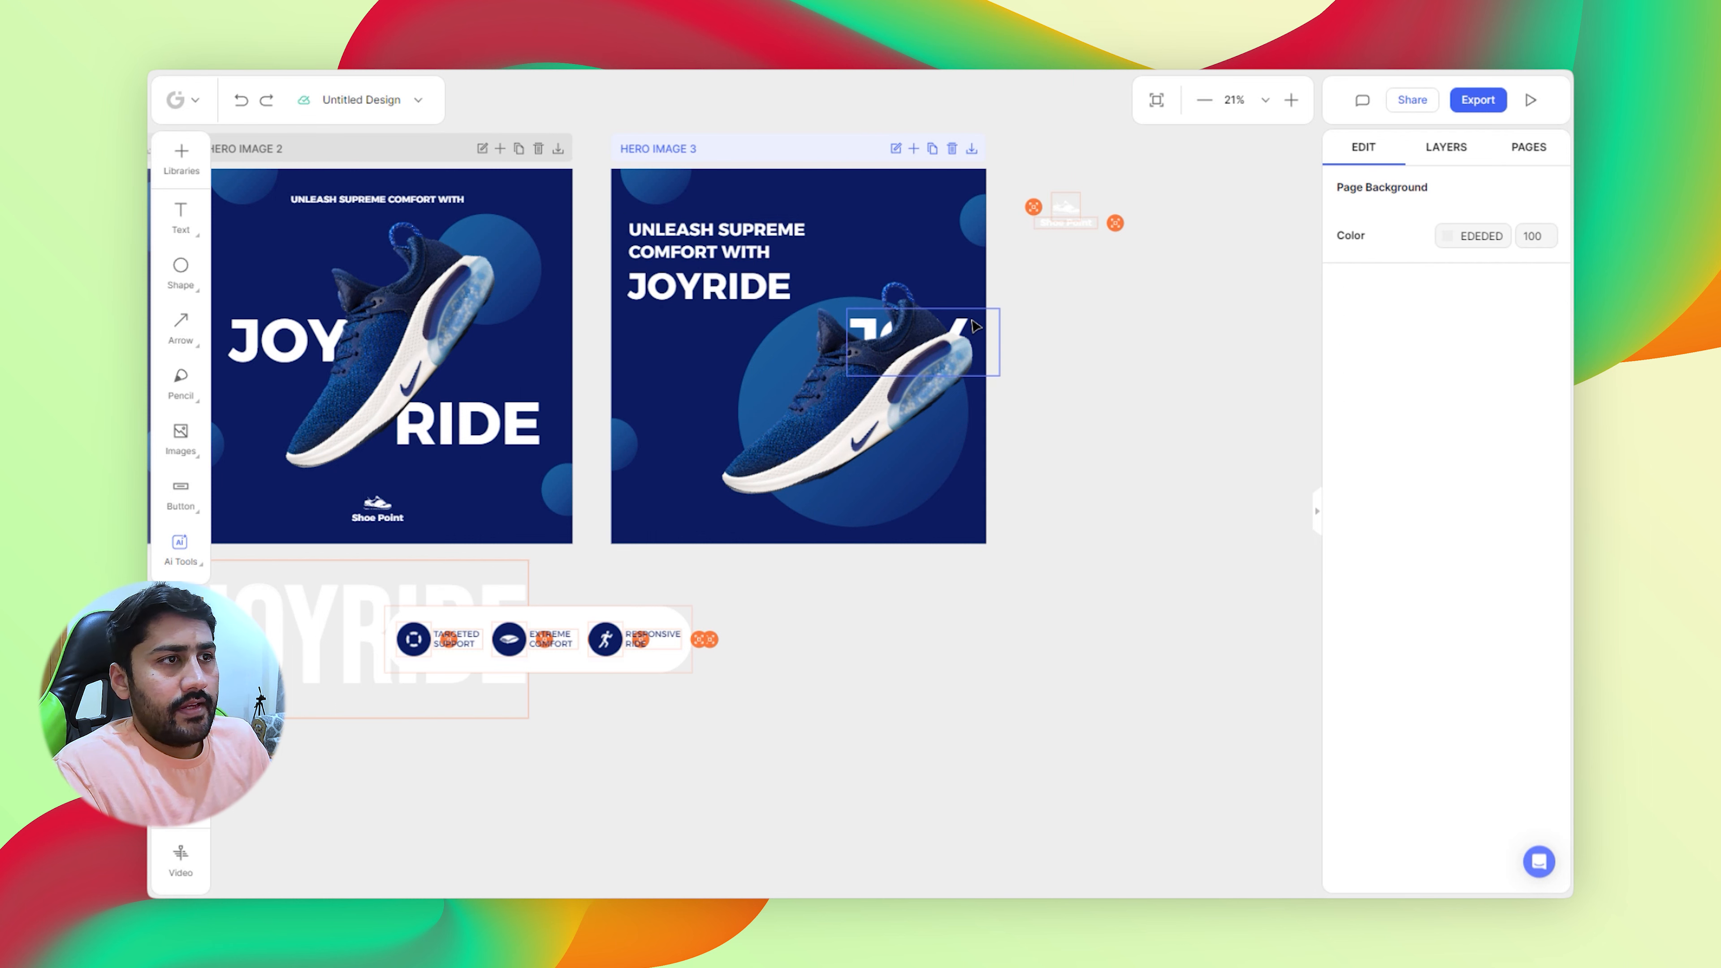
- Delete the leftover JOY text behind the shoe
click(997, 318)
drag(997, 319, 1118, 393)
key(Delete)
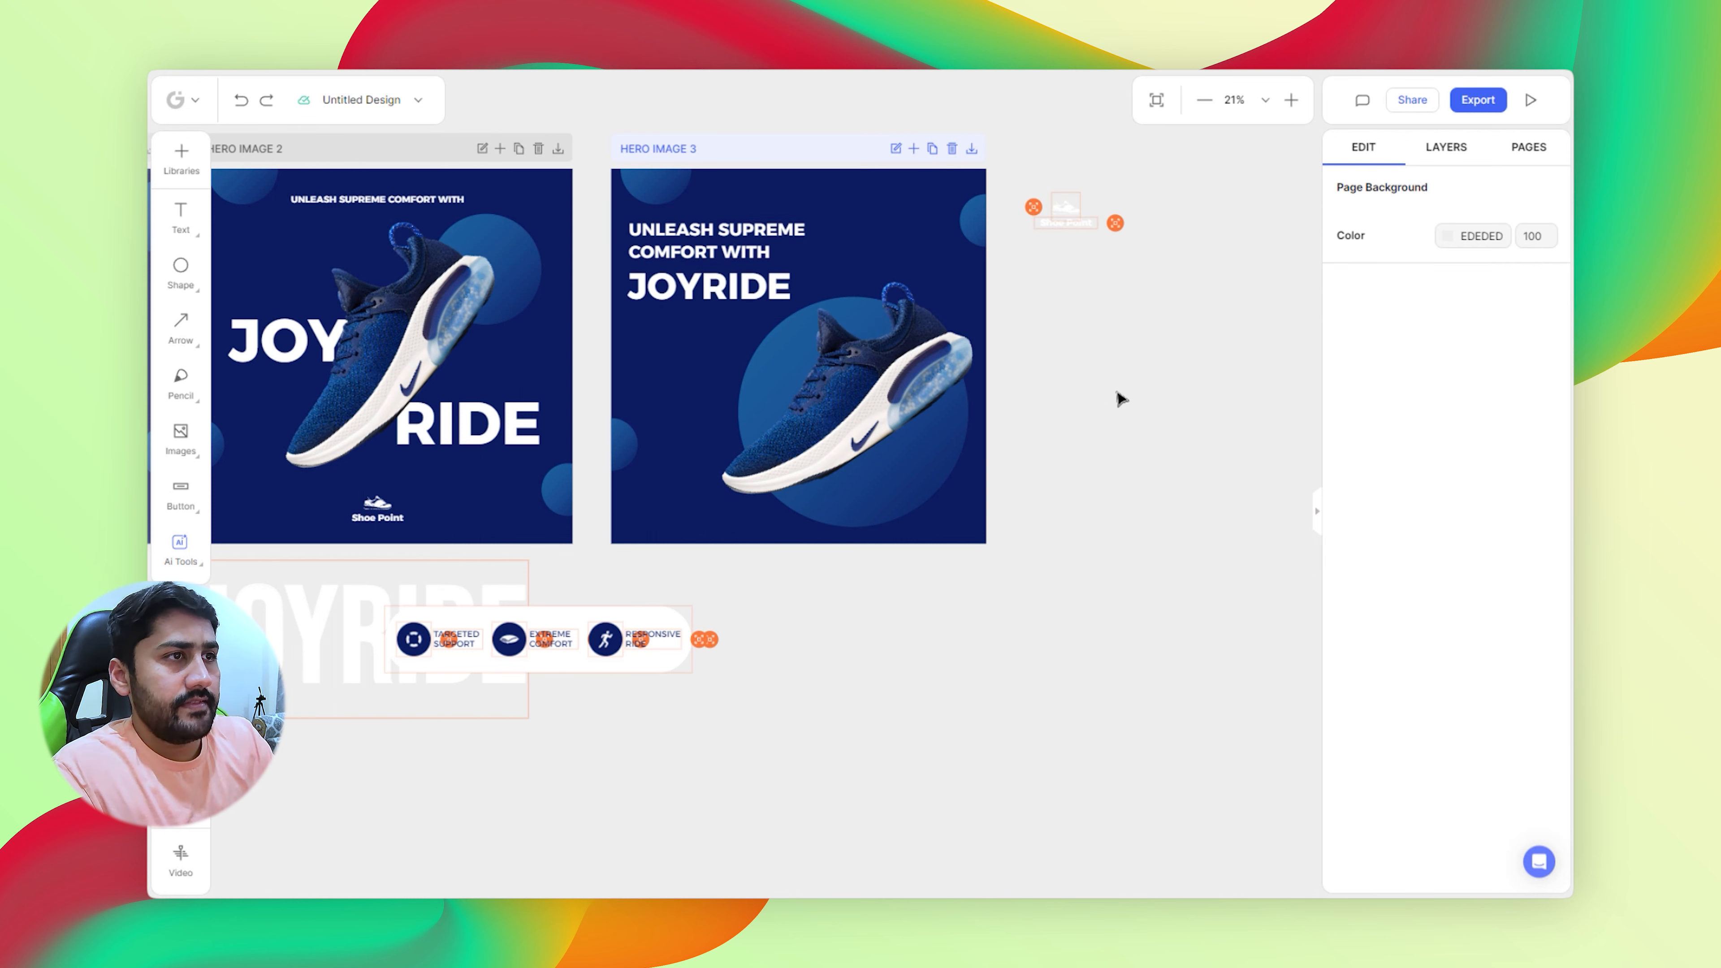
- Place the Shoe Point logo in HERO IMAGE 3's upper-right corner and move the small edge circle down beneath it
drag(1080, 173, 957, 193)
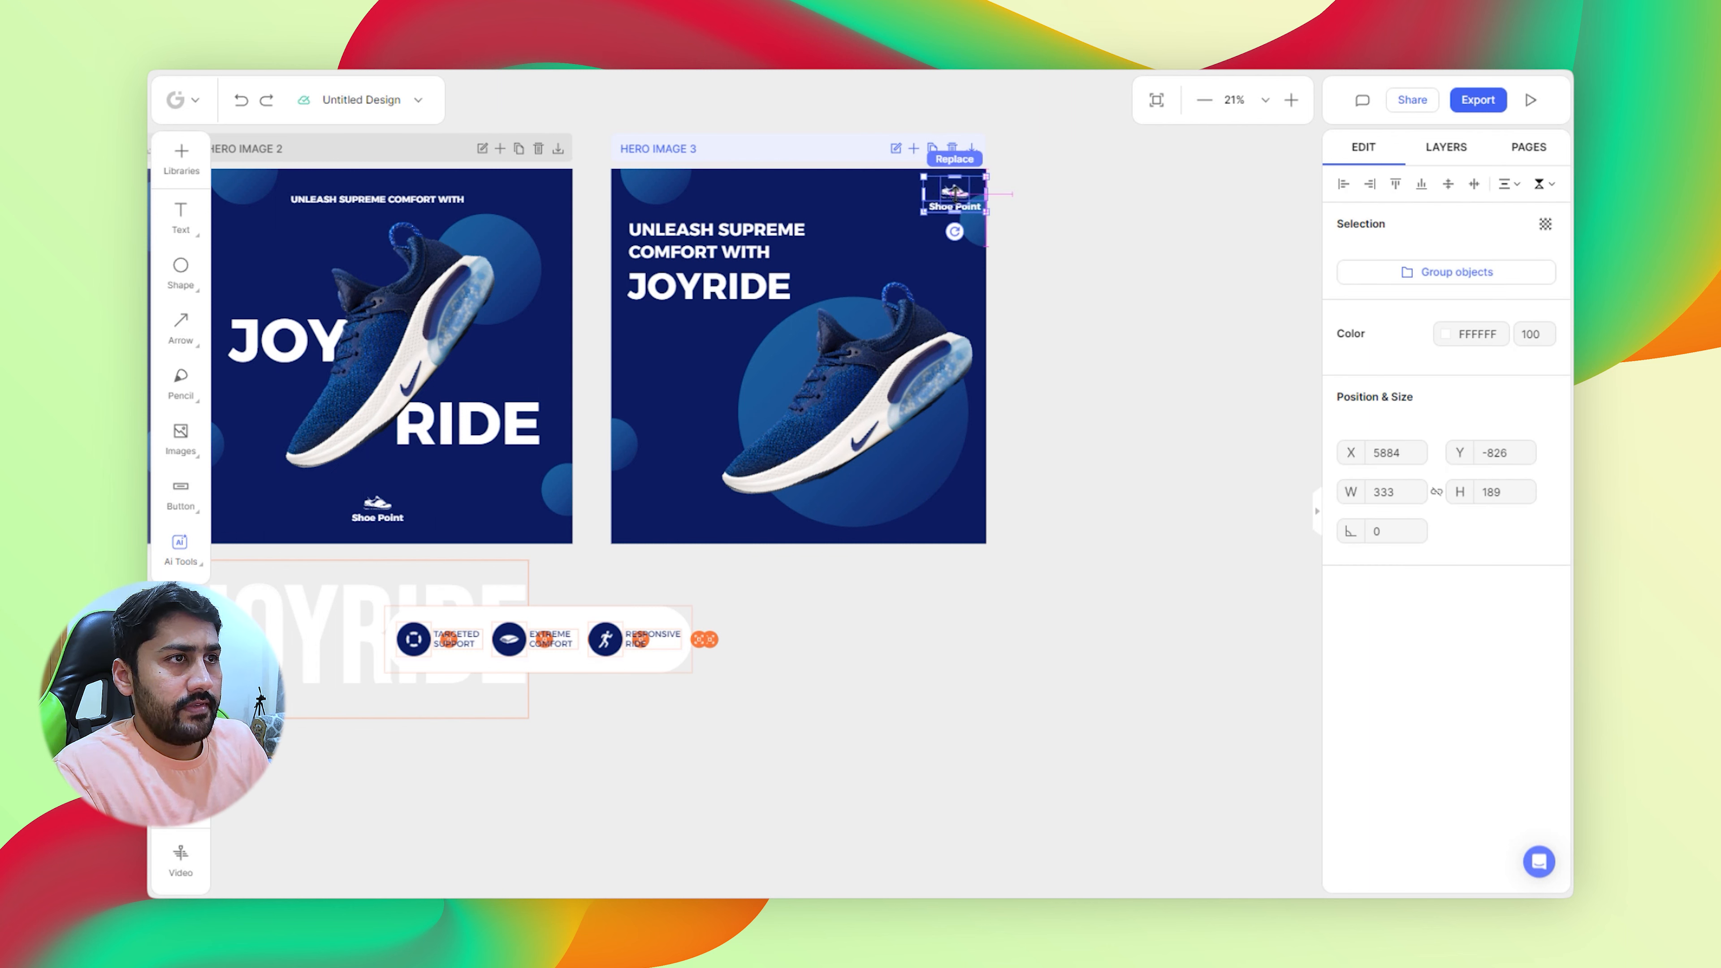
click(1059, 222)
click(979, 261)
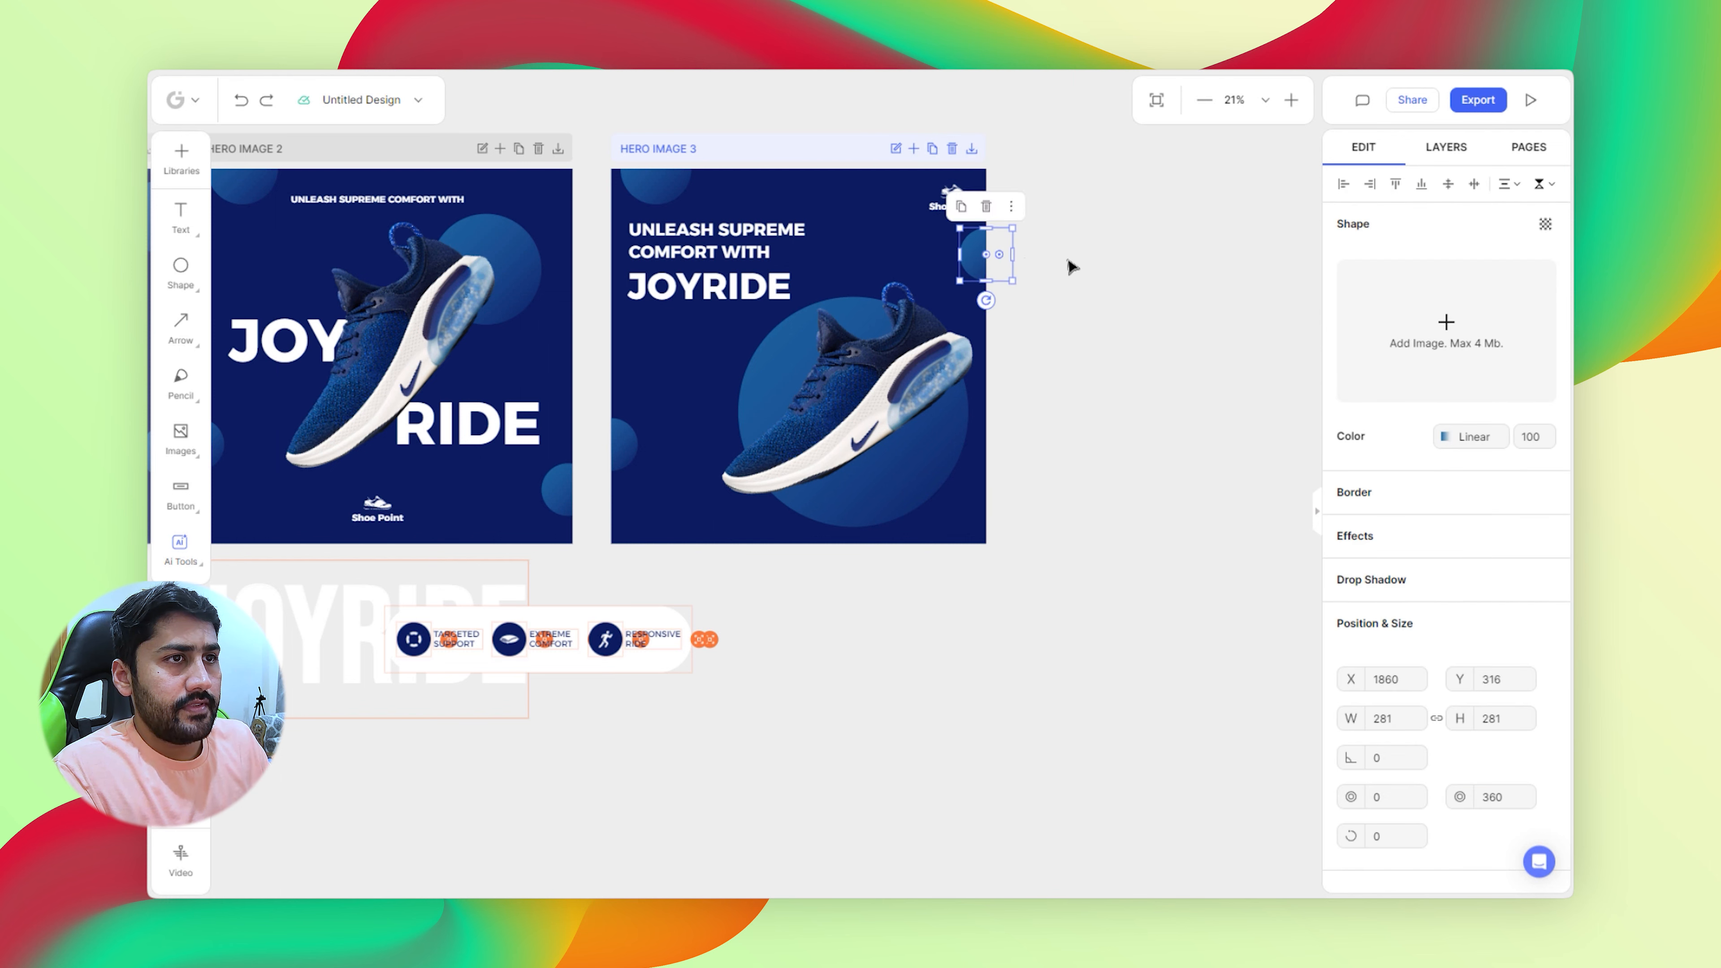
click(1069, 278)
- Place the TARGETED SUPPORT icon and label below JOYRIDE in HERO IMAGE 3 and move the lower-left circle up beside the heading
click(413, 639)
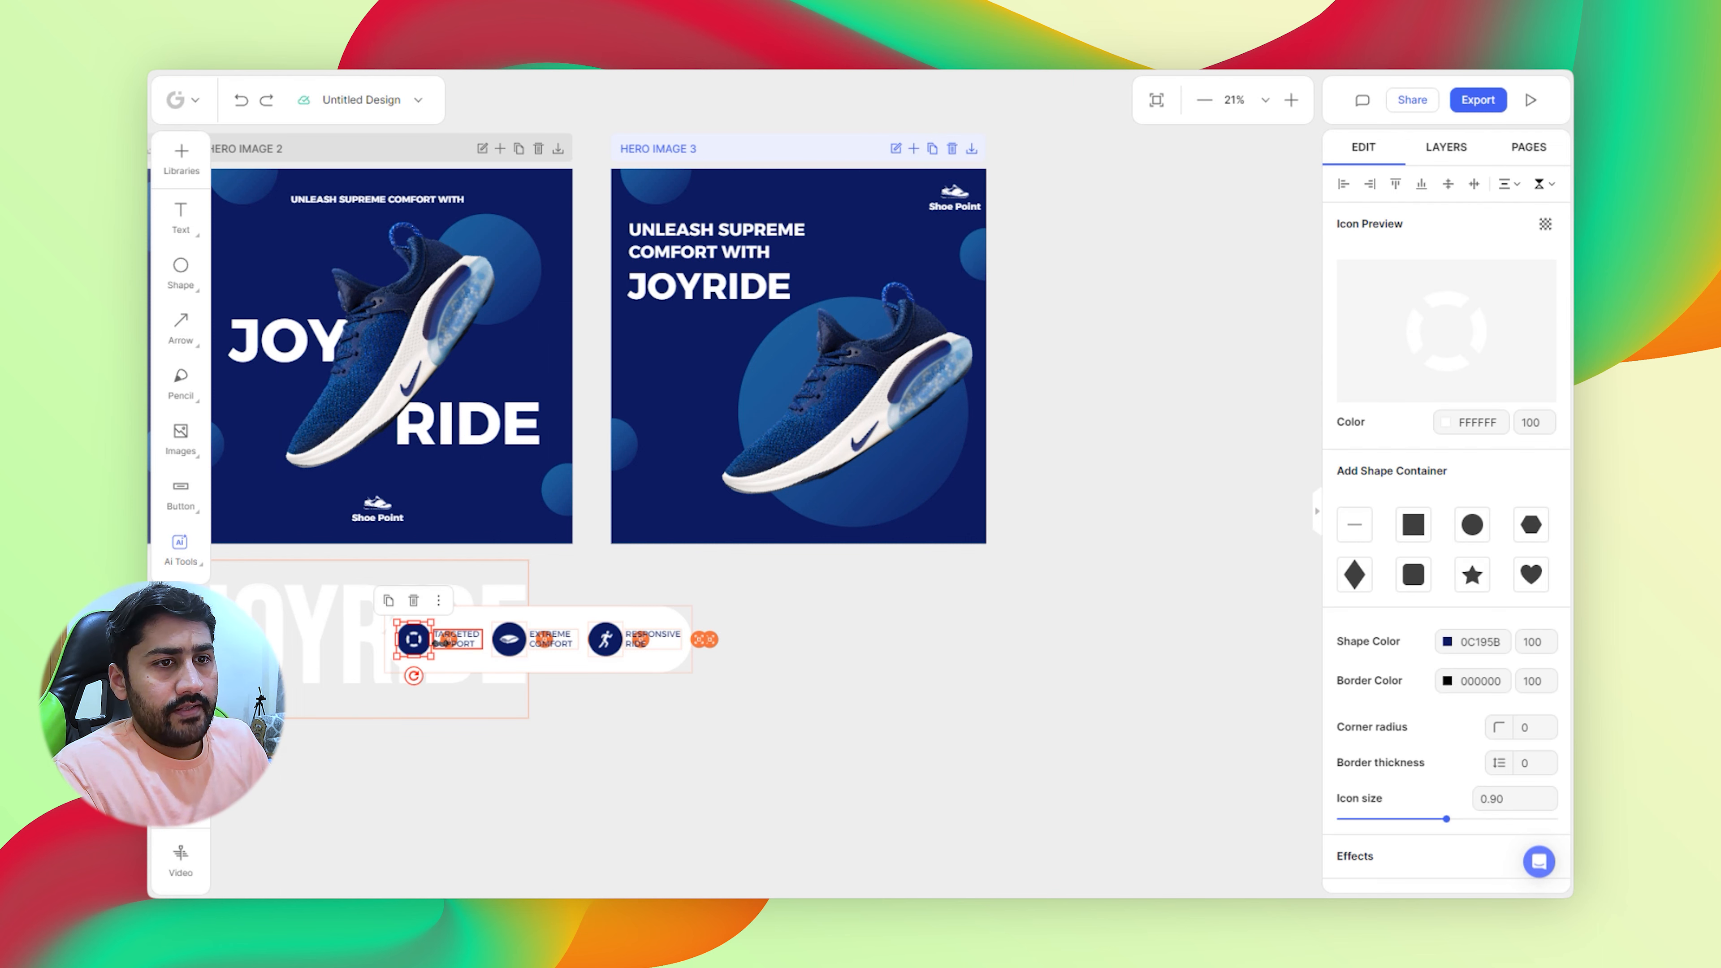
shift+click(468, 644)
drag(468, 644, 652, 397)
click(628, 455)
drag(629, 455, 874, 237)
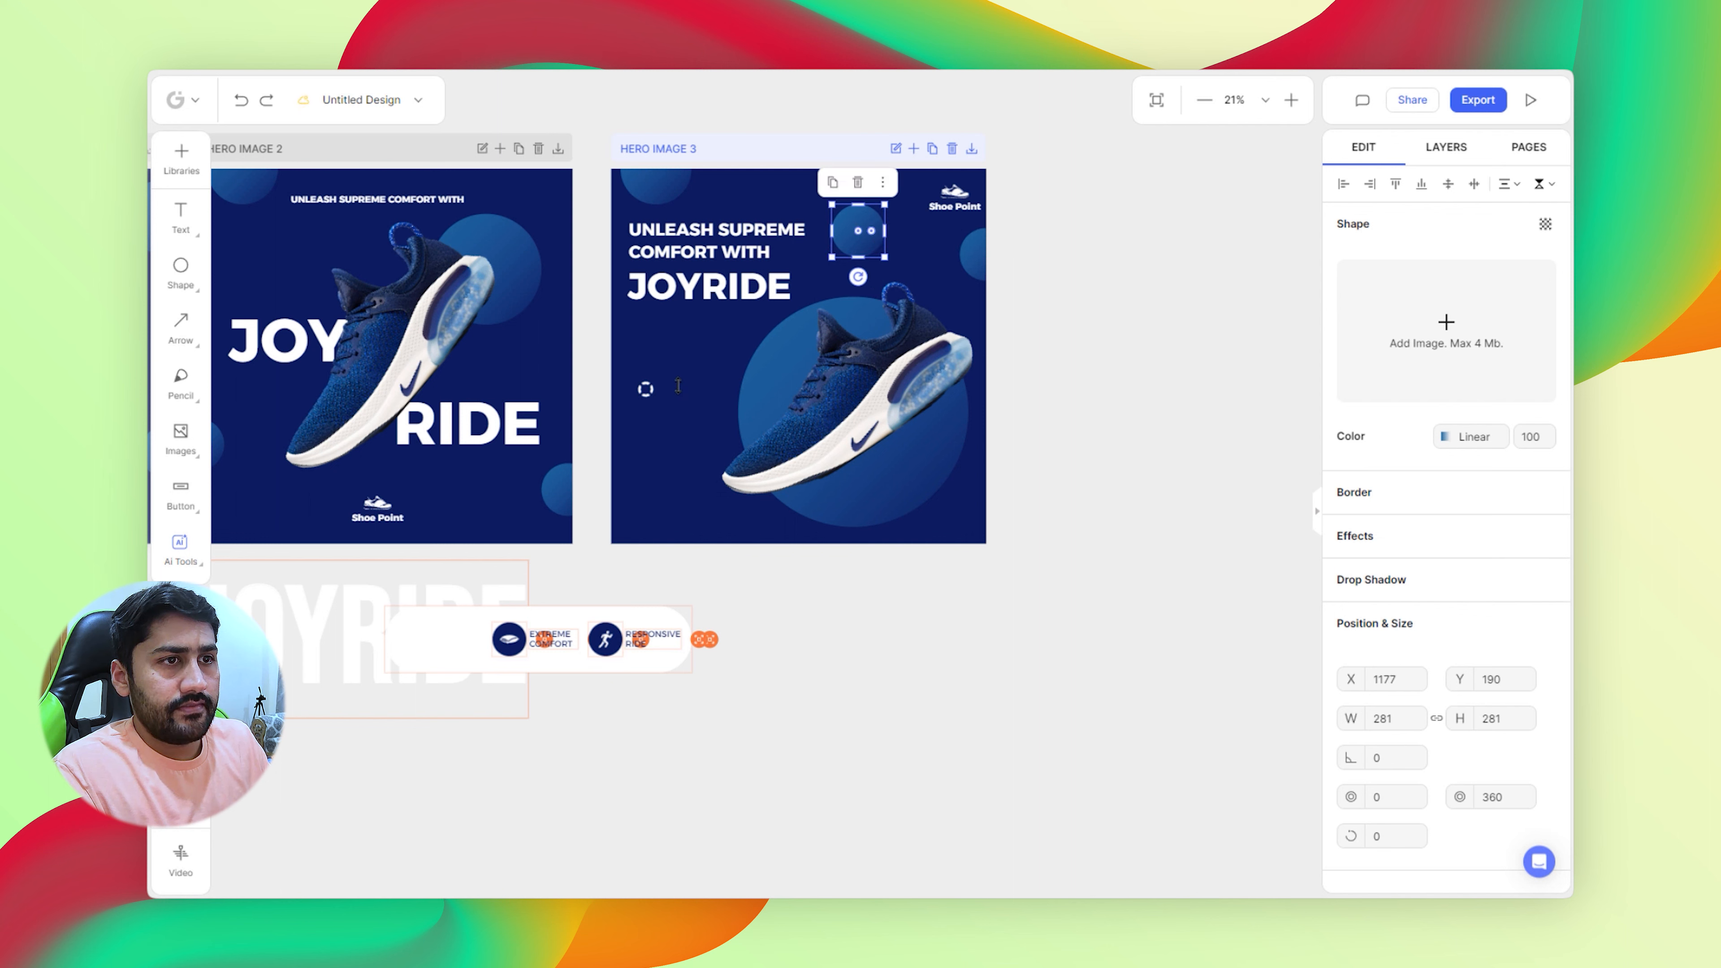
- Recolour the TARGETED SUPPORT icon with a white FFFFFF container shape and a dark blue 0C195B symbol
click(657, 383)
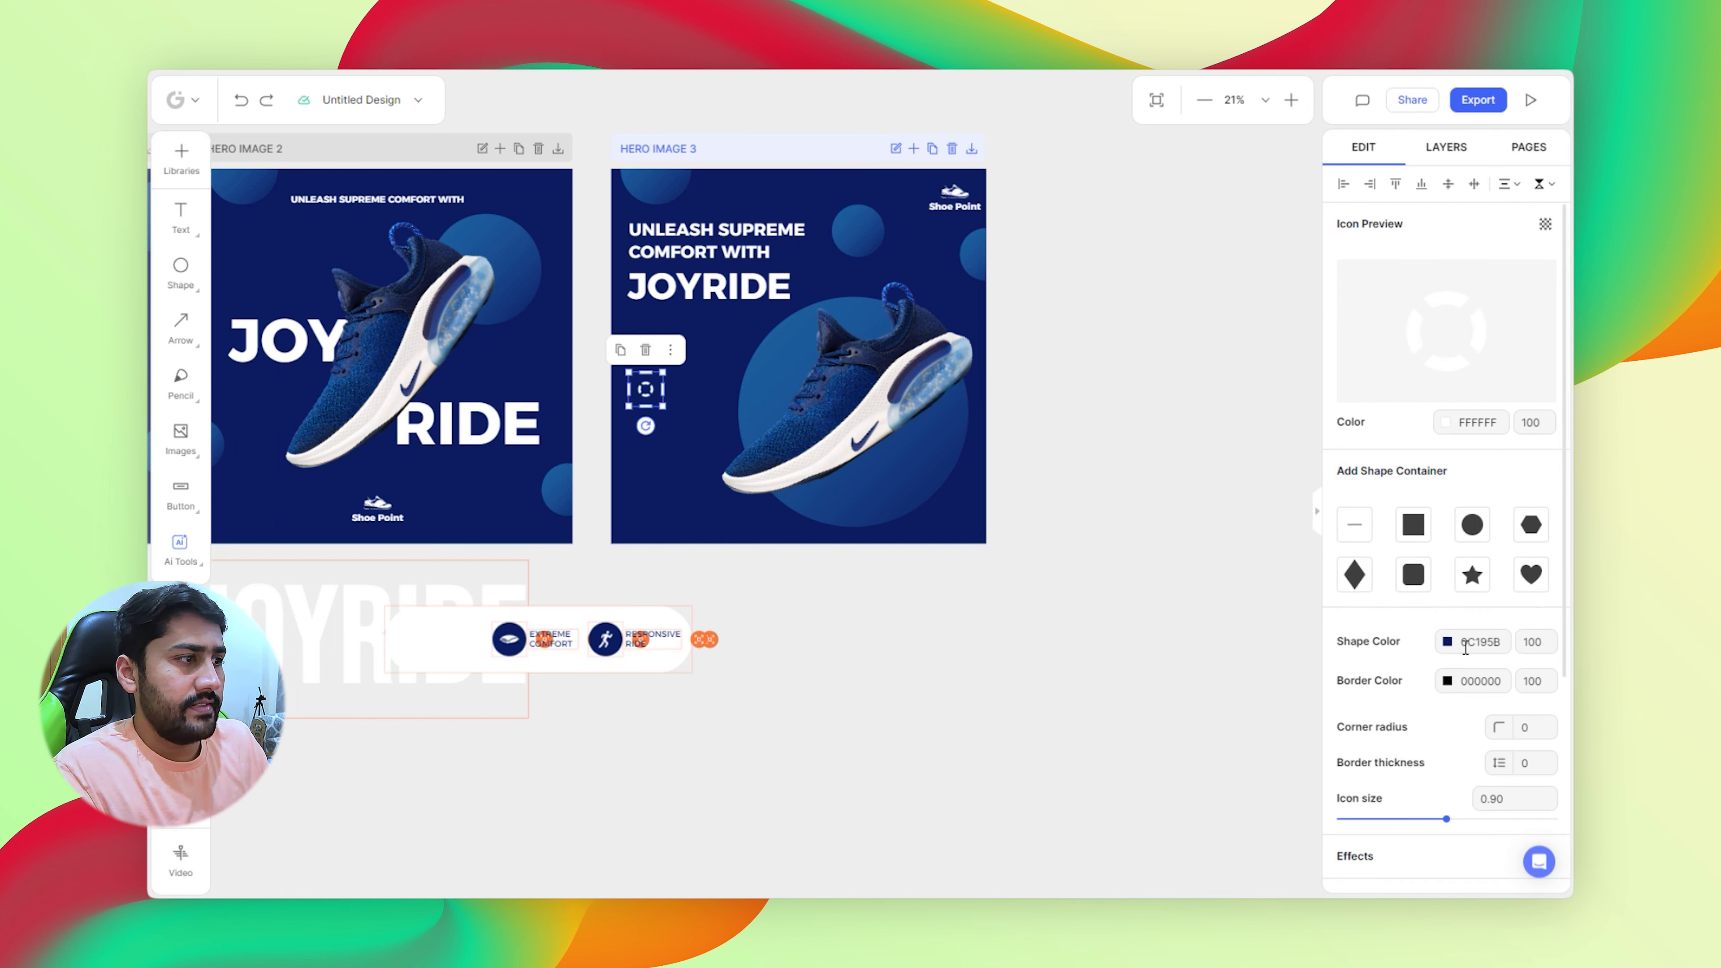
click(1447, 645)
click(1126, 531)
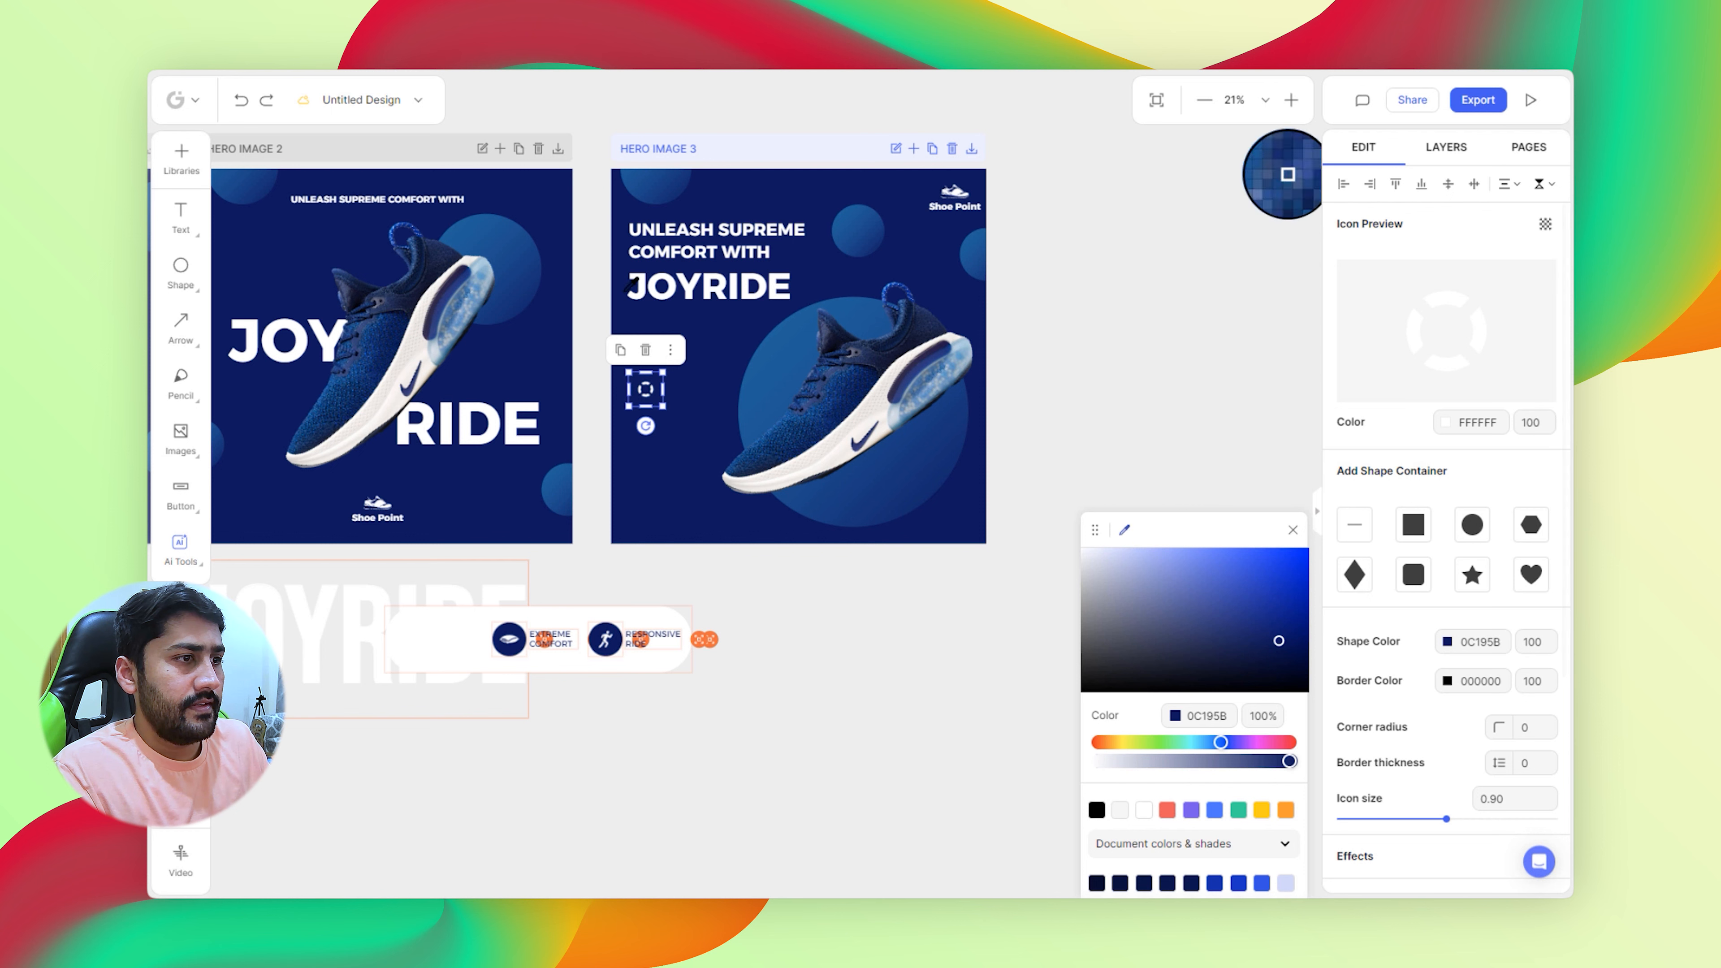
click(515, 415)
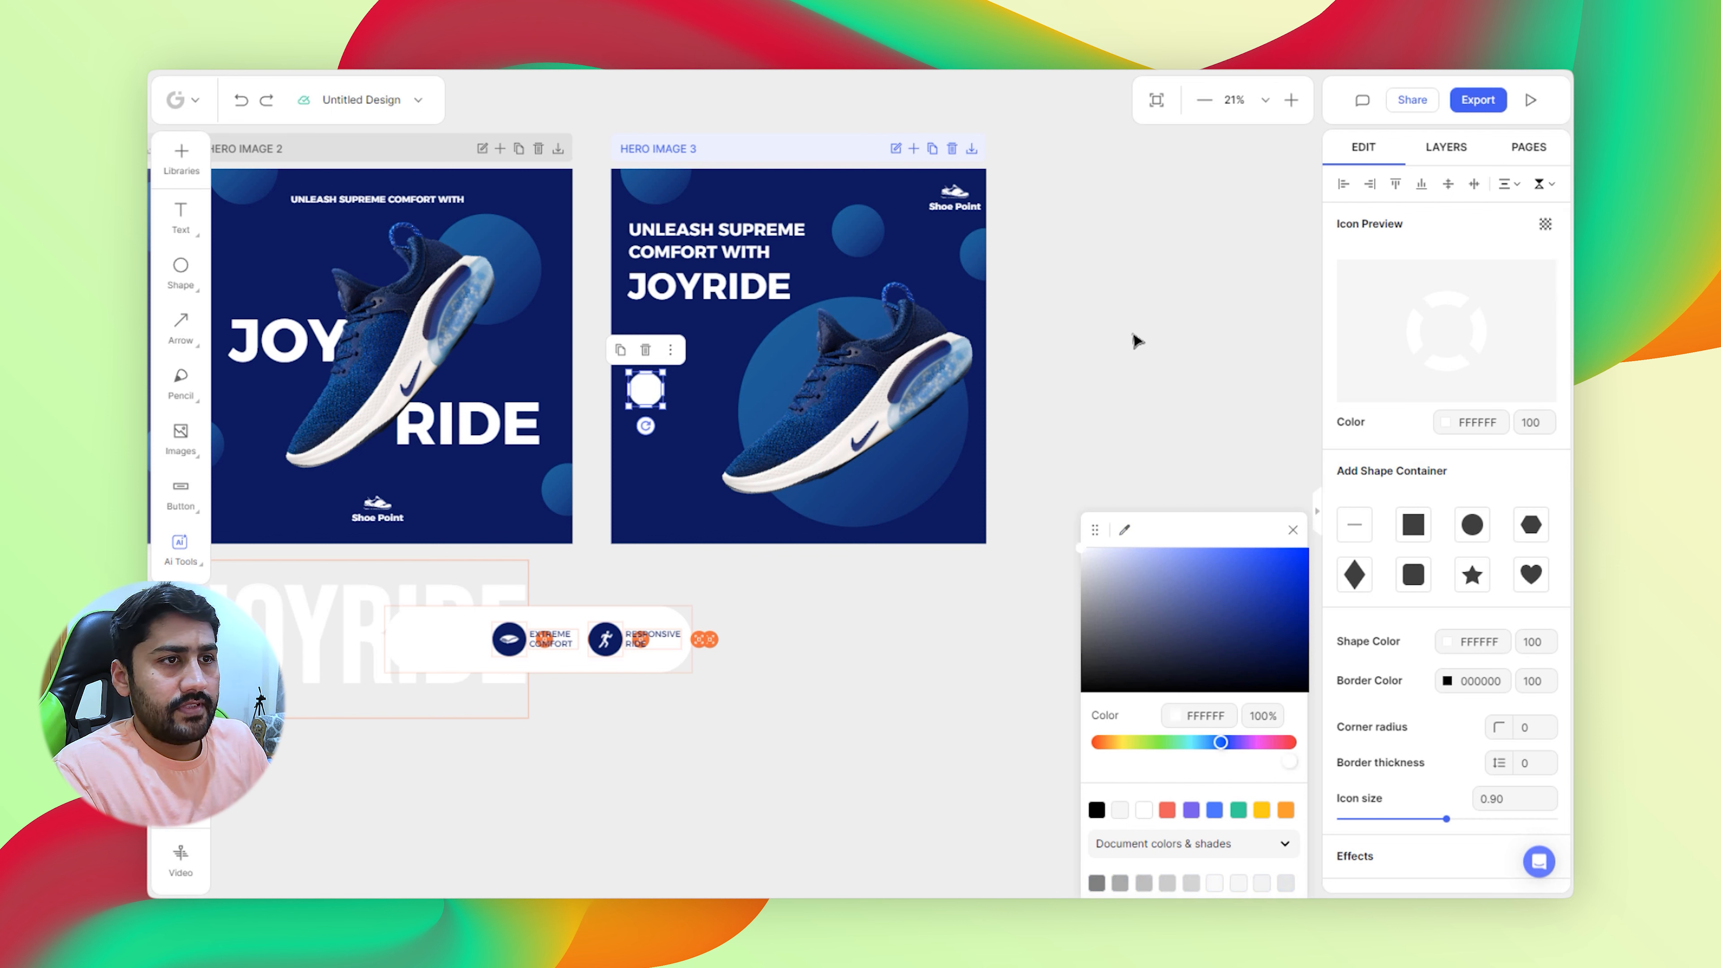
click(1155, 343)
click(645, 386)
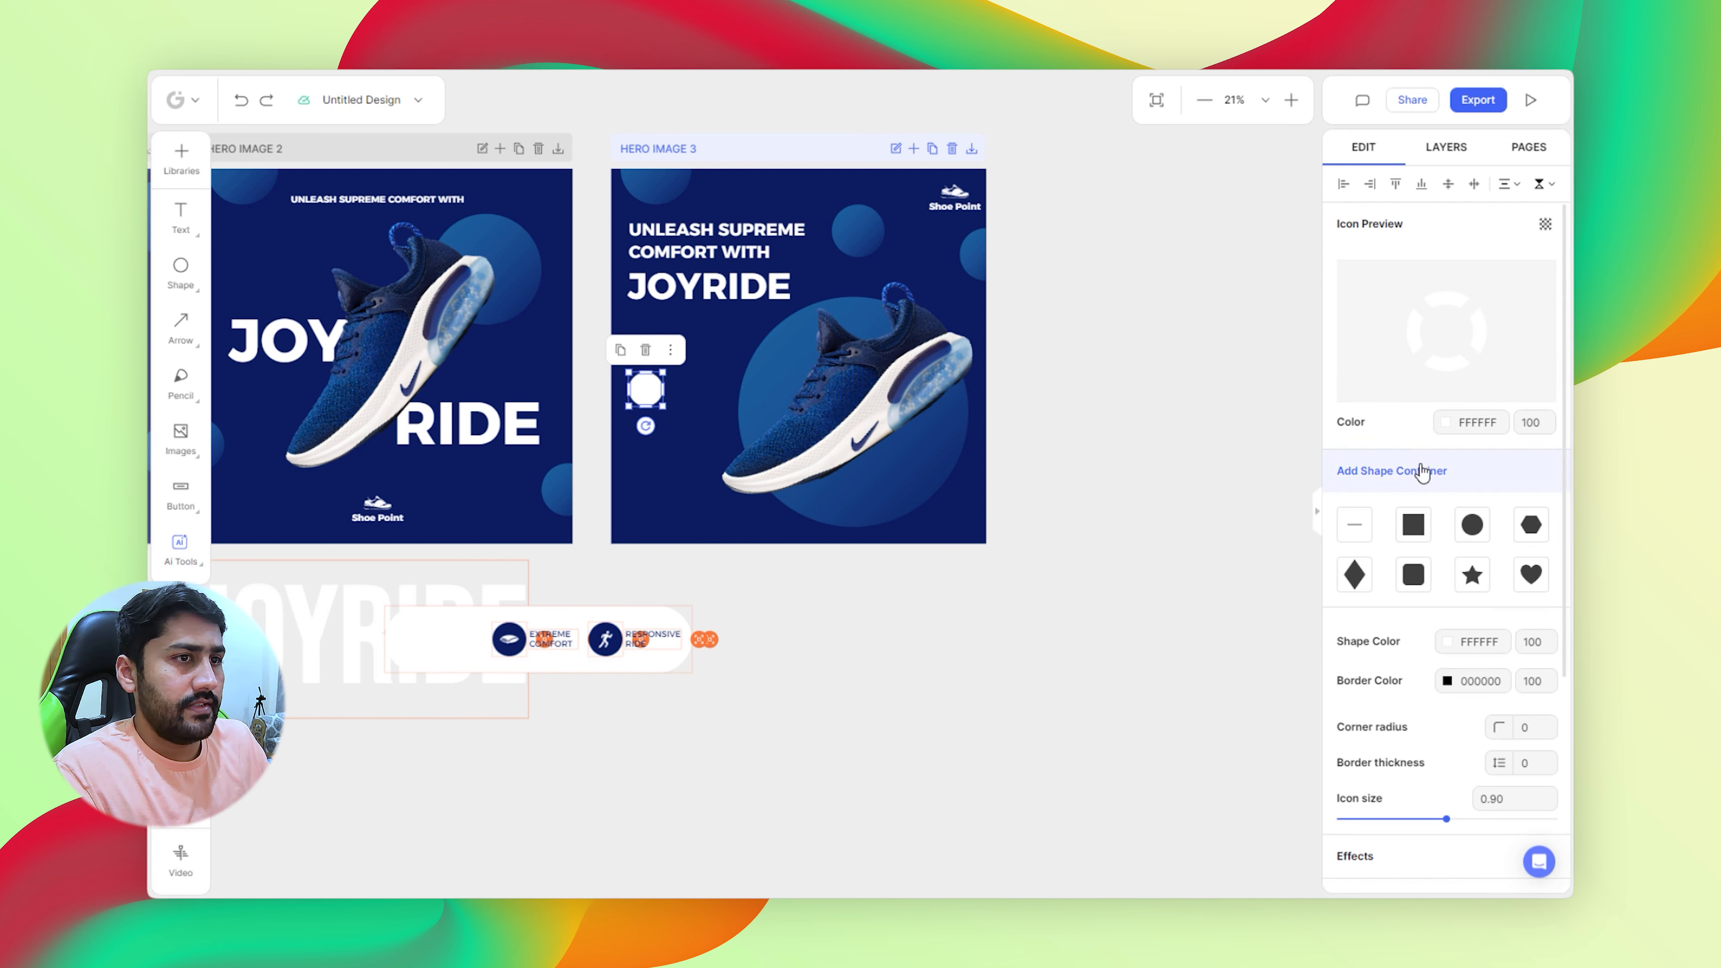
click(1447, 425)
click(1126, 444)
click(721, 467)
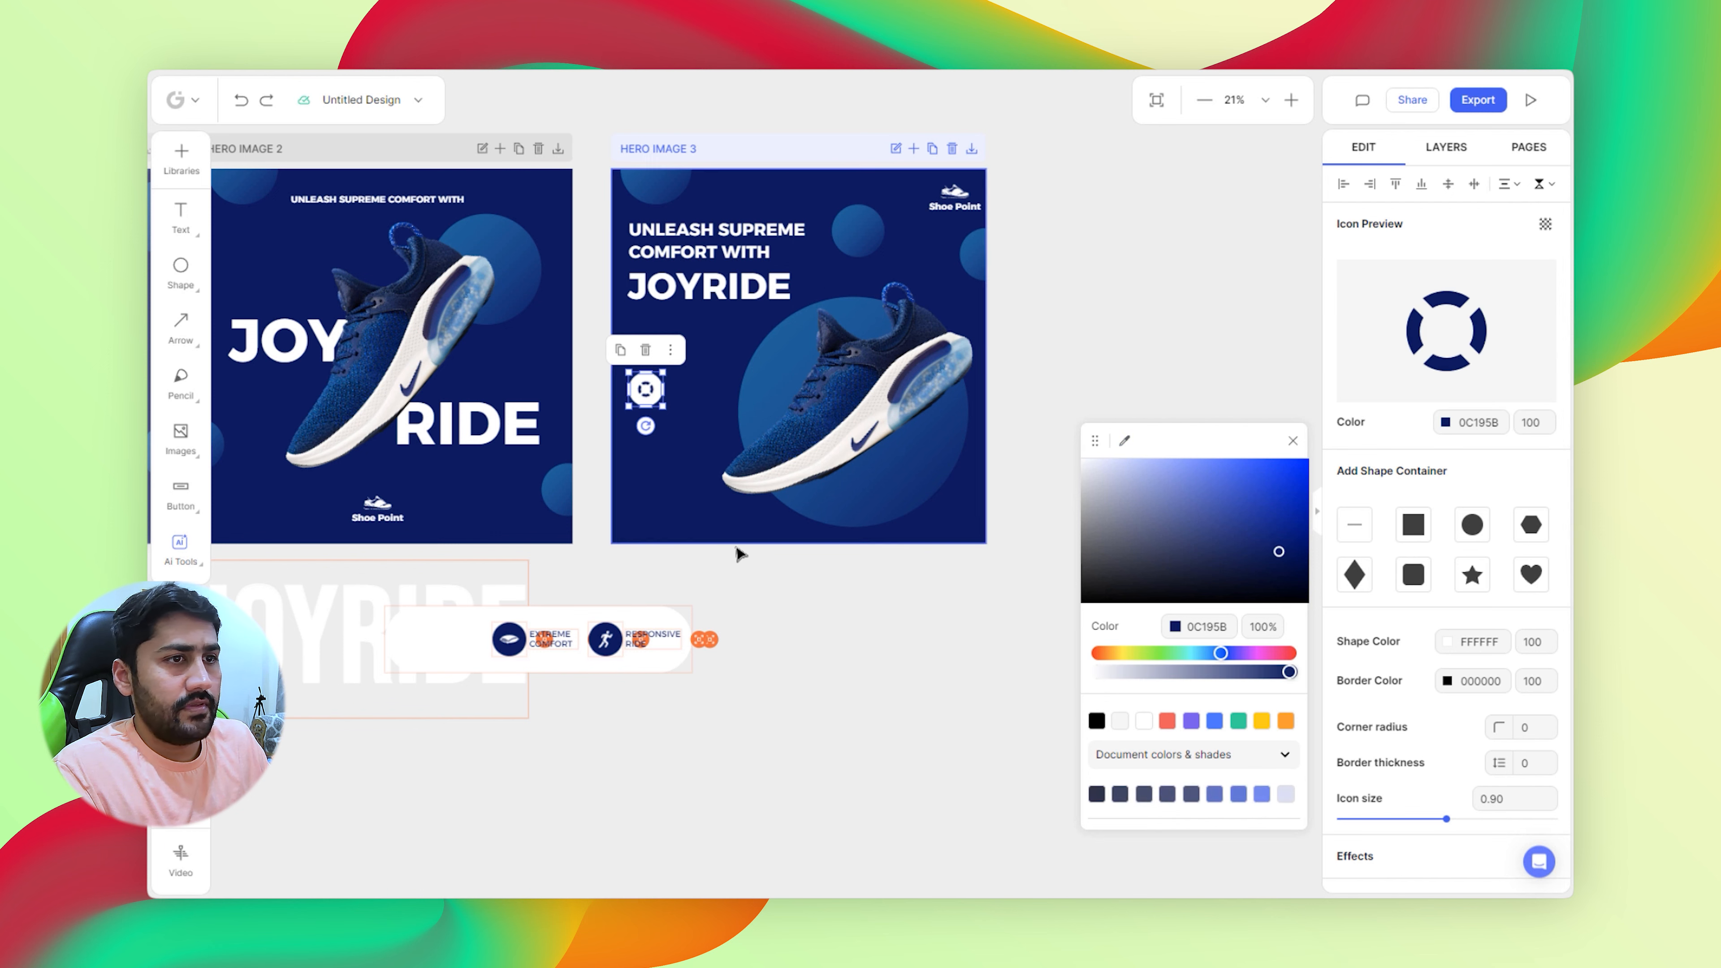
click(741, 550)
- Set the TARGETED SUPPORT label's text colour to white
click(701, 391)
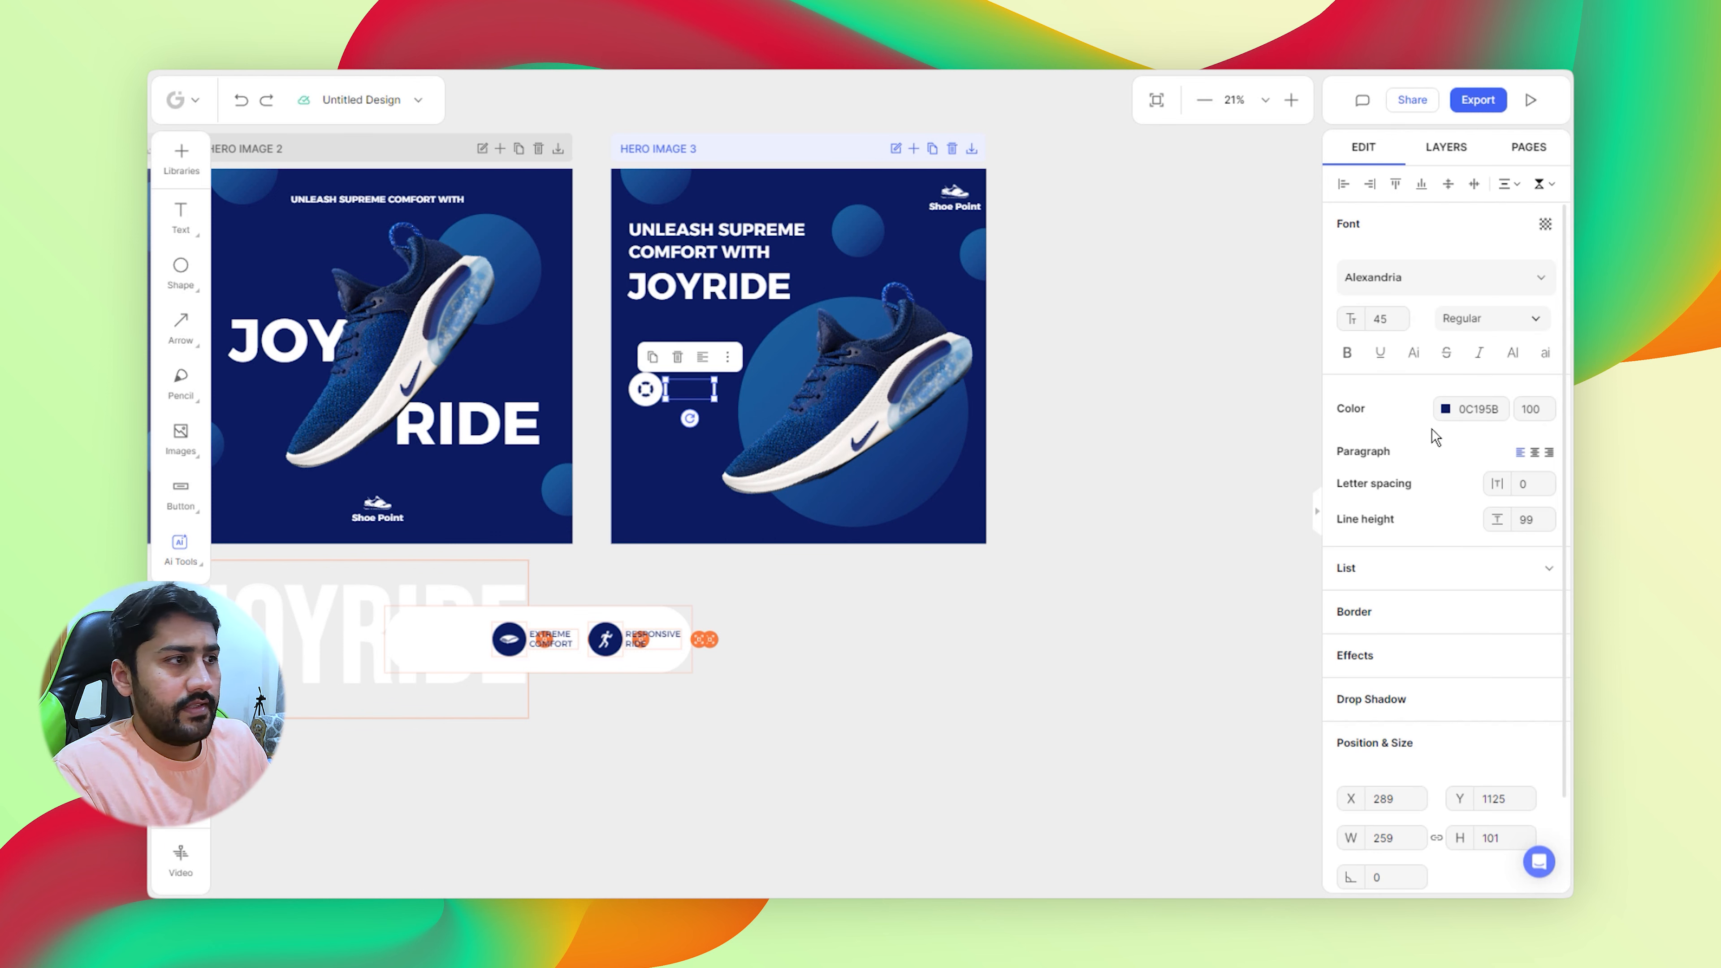
click(1445, 409)
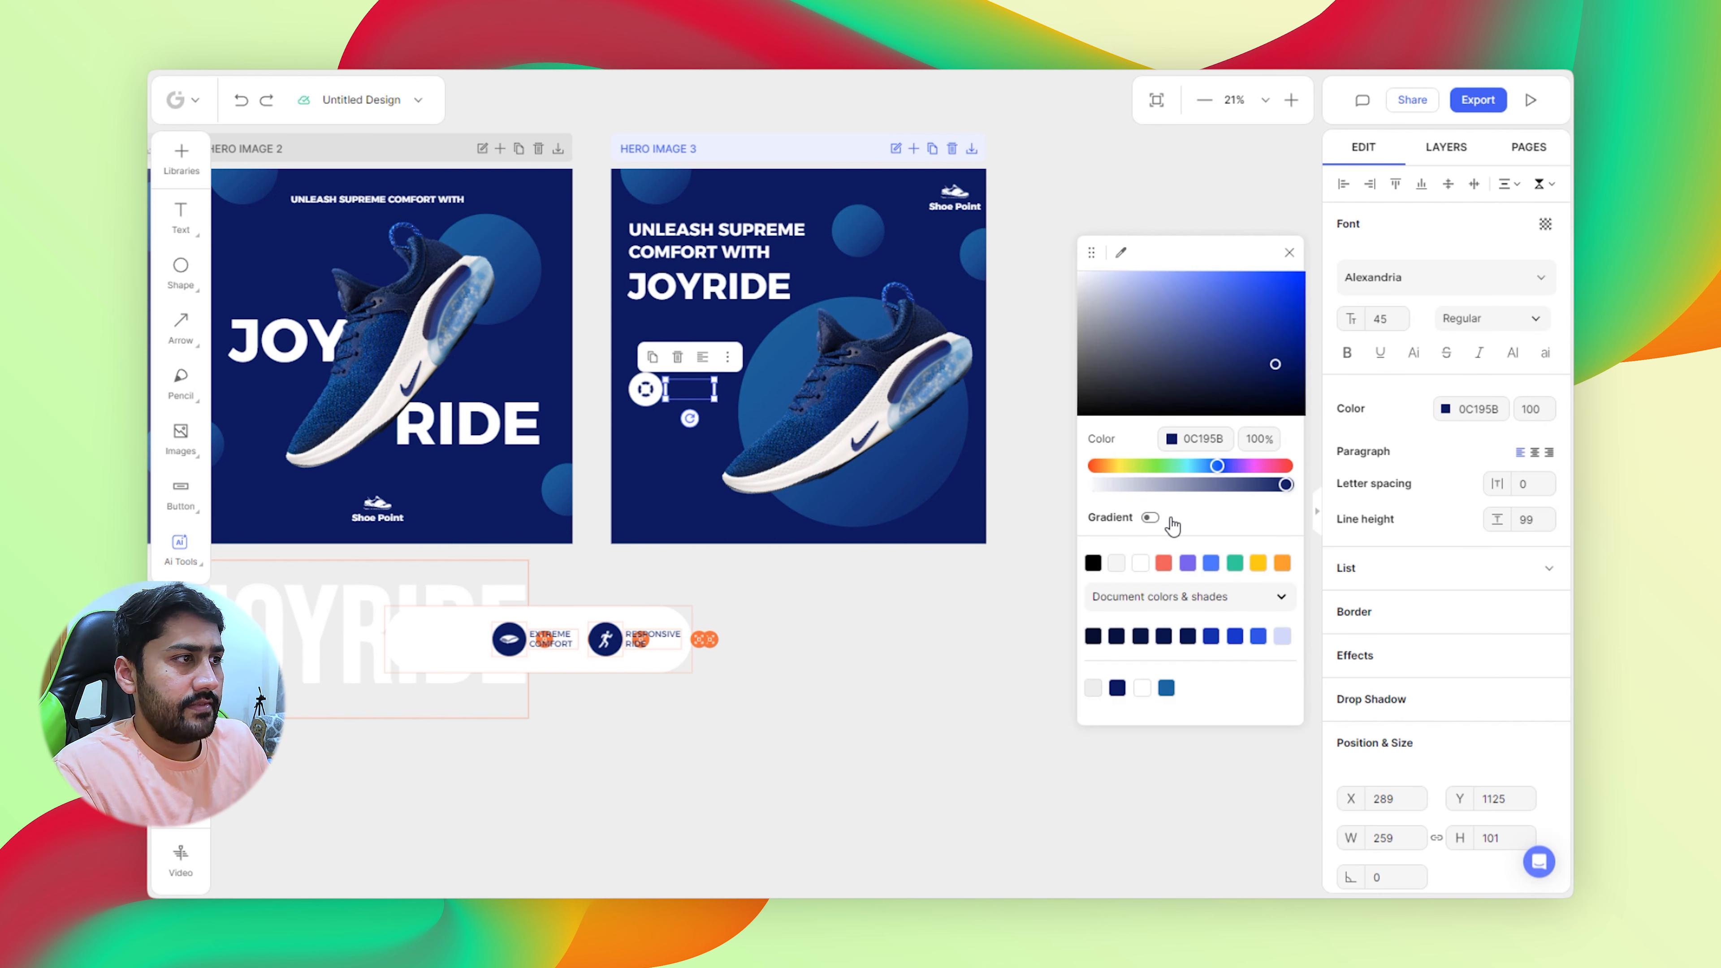
click(1140, 563)
- Move the EXTREME COMFORT and RESPONSIVE RIDE icons with their labels to the empty area beside HERO IMAGE 3
click(509, 637)
shift+click(552, 638)
shift+click(605, 639)
shift+click(648, 638)
drag(605, 639, 1192, 414)
- Recolour the EXTREME COMFORT and RESPONSIVE RIDE icons with white container shapes and dark blue symbols
click(1445, 333)
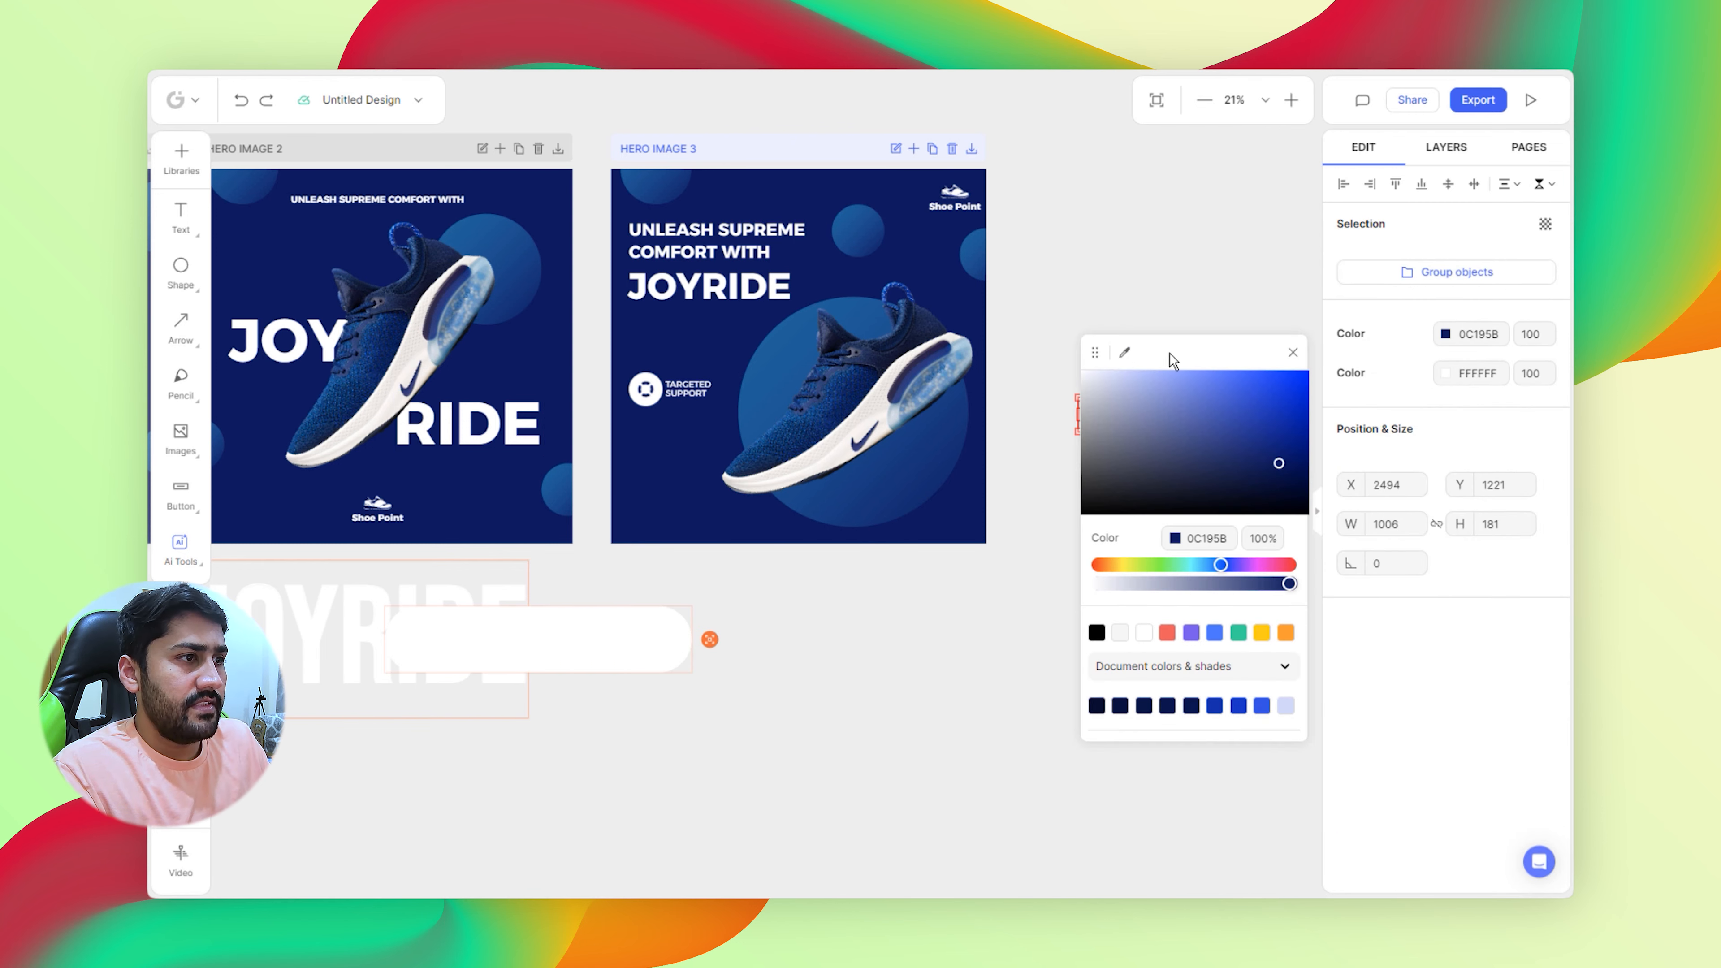
click(1124, 353)
click(1338, 183)
click(1095, 415)
click(1446, 424)
click(1191, 790)
click(1117, 269)
click(1191, 415)
click(1446, 420)
click(1191, 789)
- Set the text colour of the EXTREME COMFORT and RESPONSIVE RIDE labels to white
click(1140, 414)
shift+click(1240, 414)
click(1446, 516)
click(1191, 878)
- Stack the EXTREME COMFORT and RESPONSIVE RIDE icons with their labels beneath TARGETED SUPPORT in HERO IMAGE 3
drag(1114, 411, 645, 438)
click(1446, 513)
click(1140, 878)
drag(1164, 390, 645, 493)
click(804, 602)
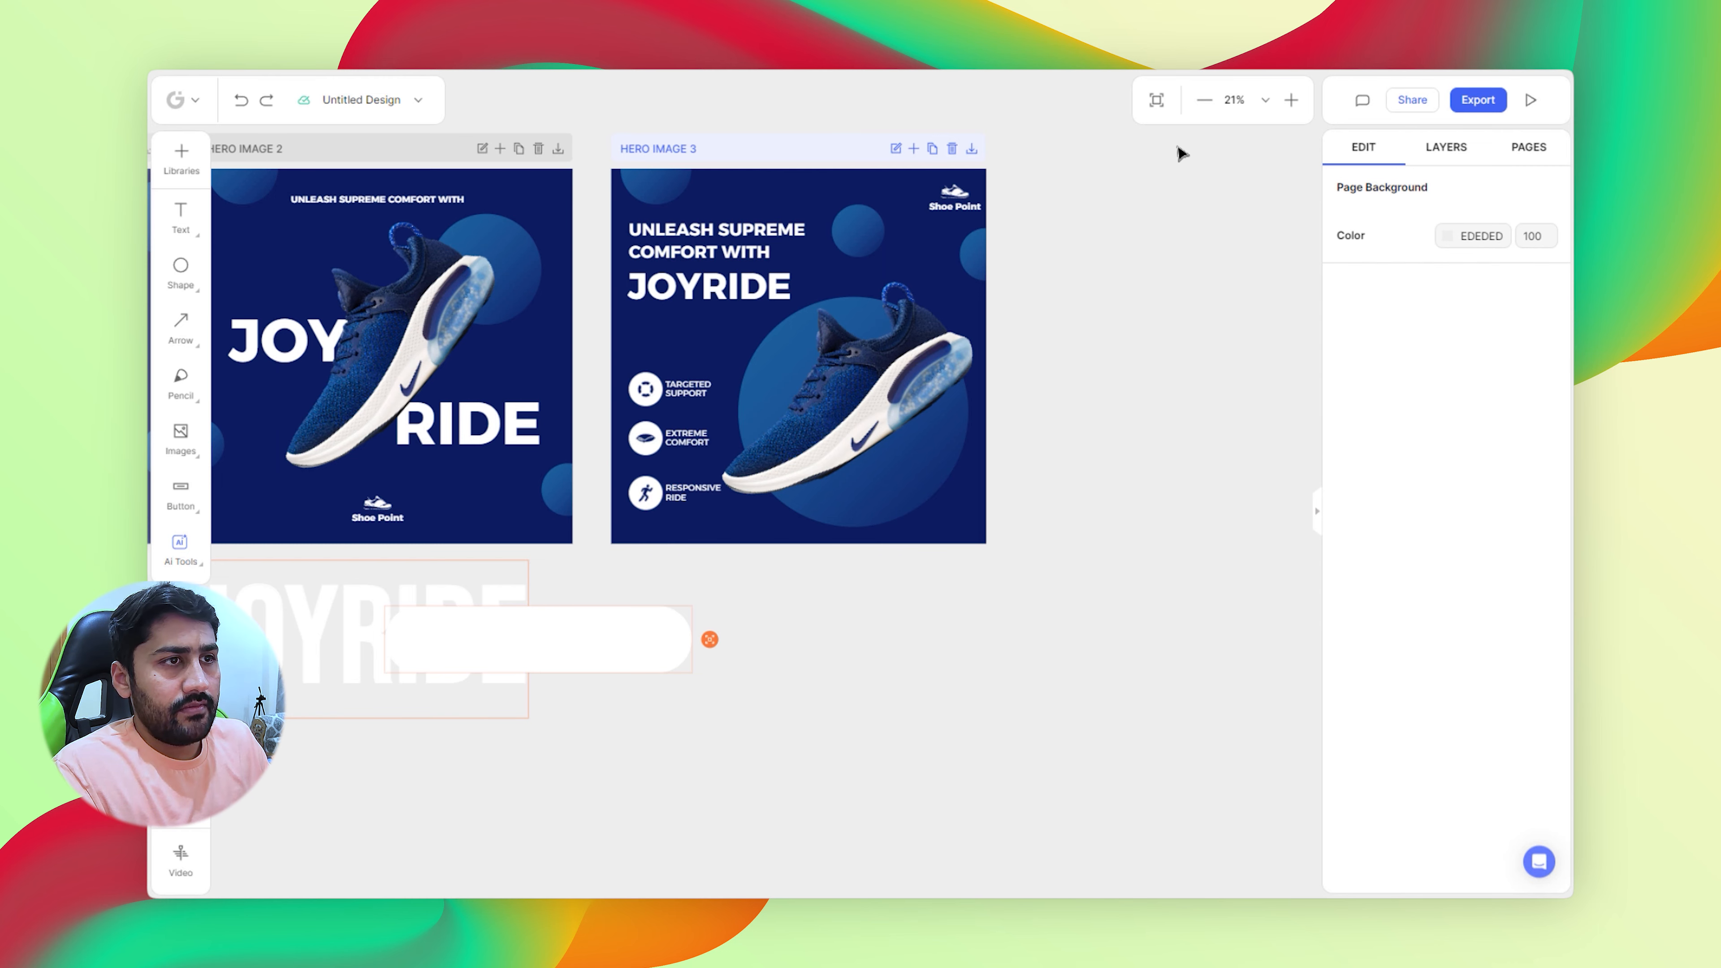
- Set the two-line heading's font size to 85 and nudge JOYRIDE slightly up beneath it
click(1292, 103)
scroll(1014, 388, up, 3)
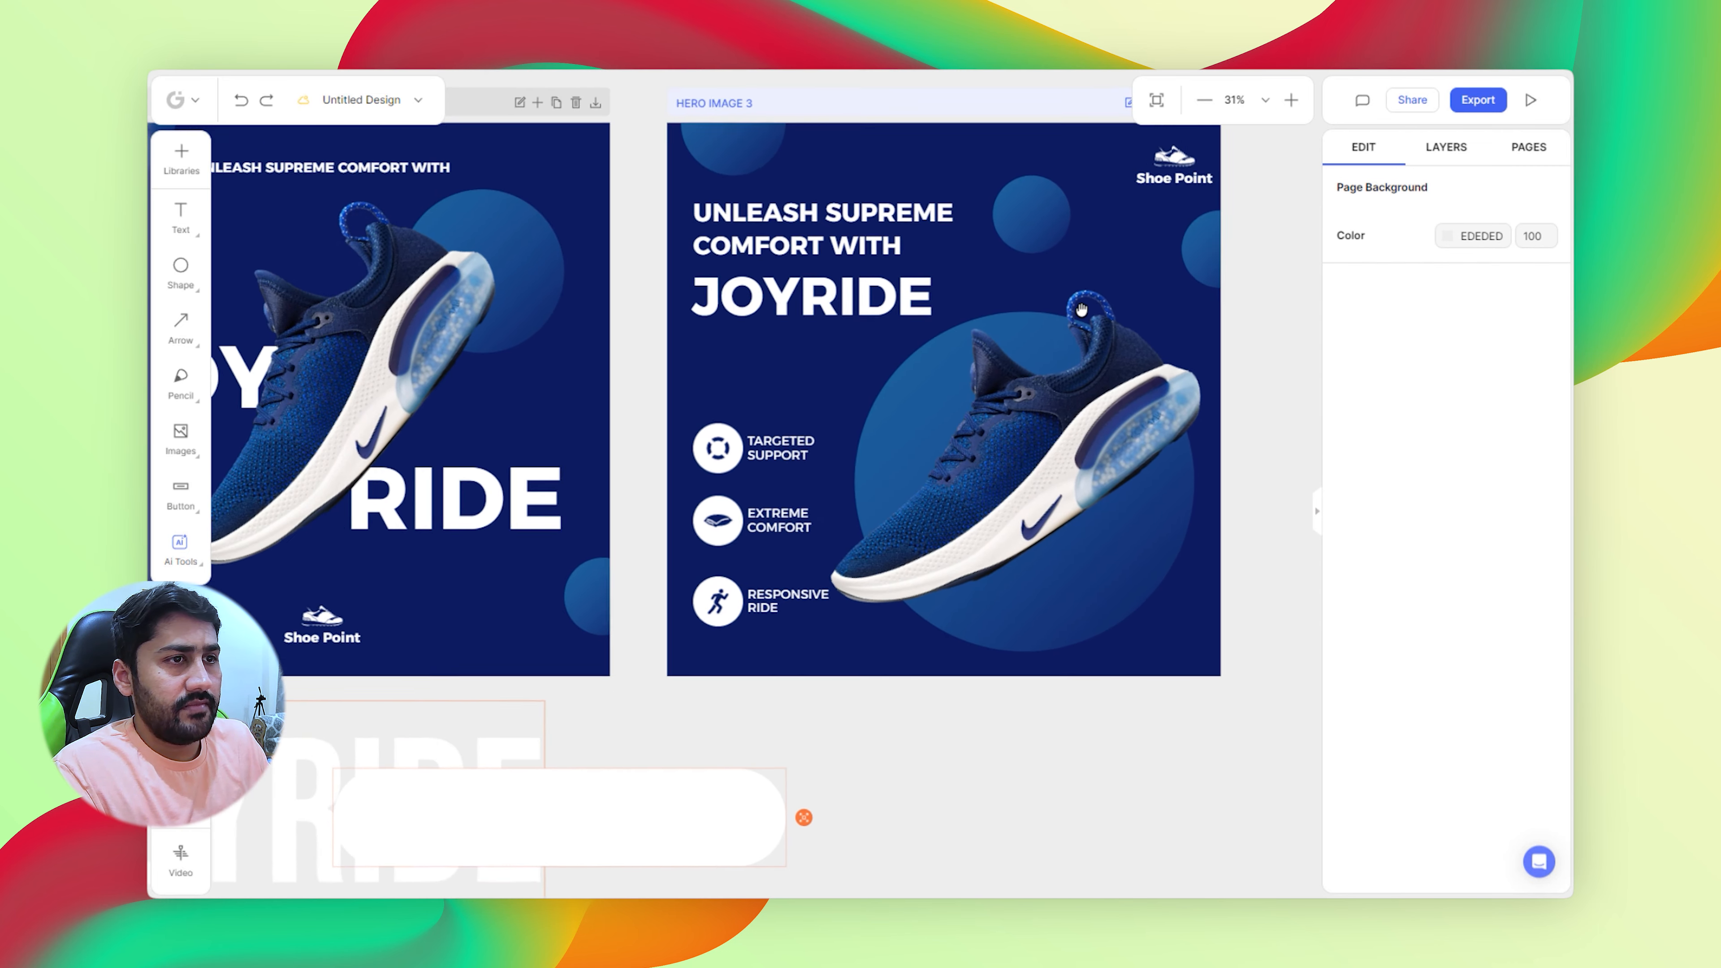
click(846, 251)
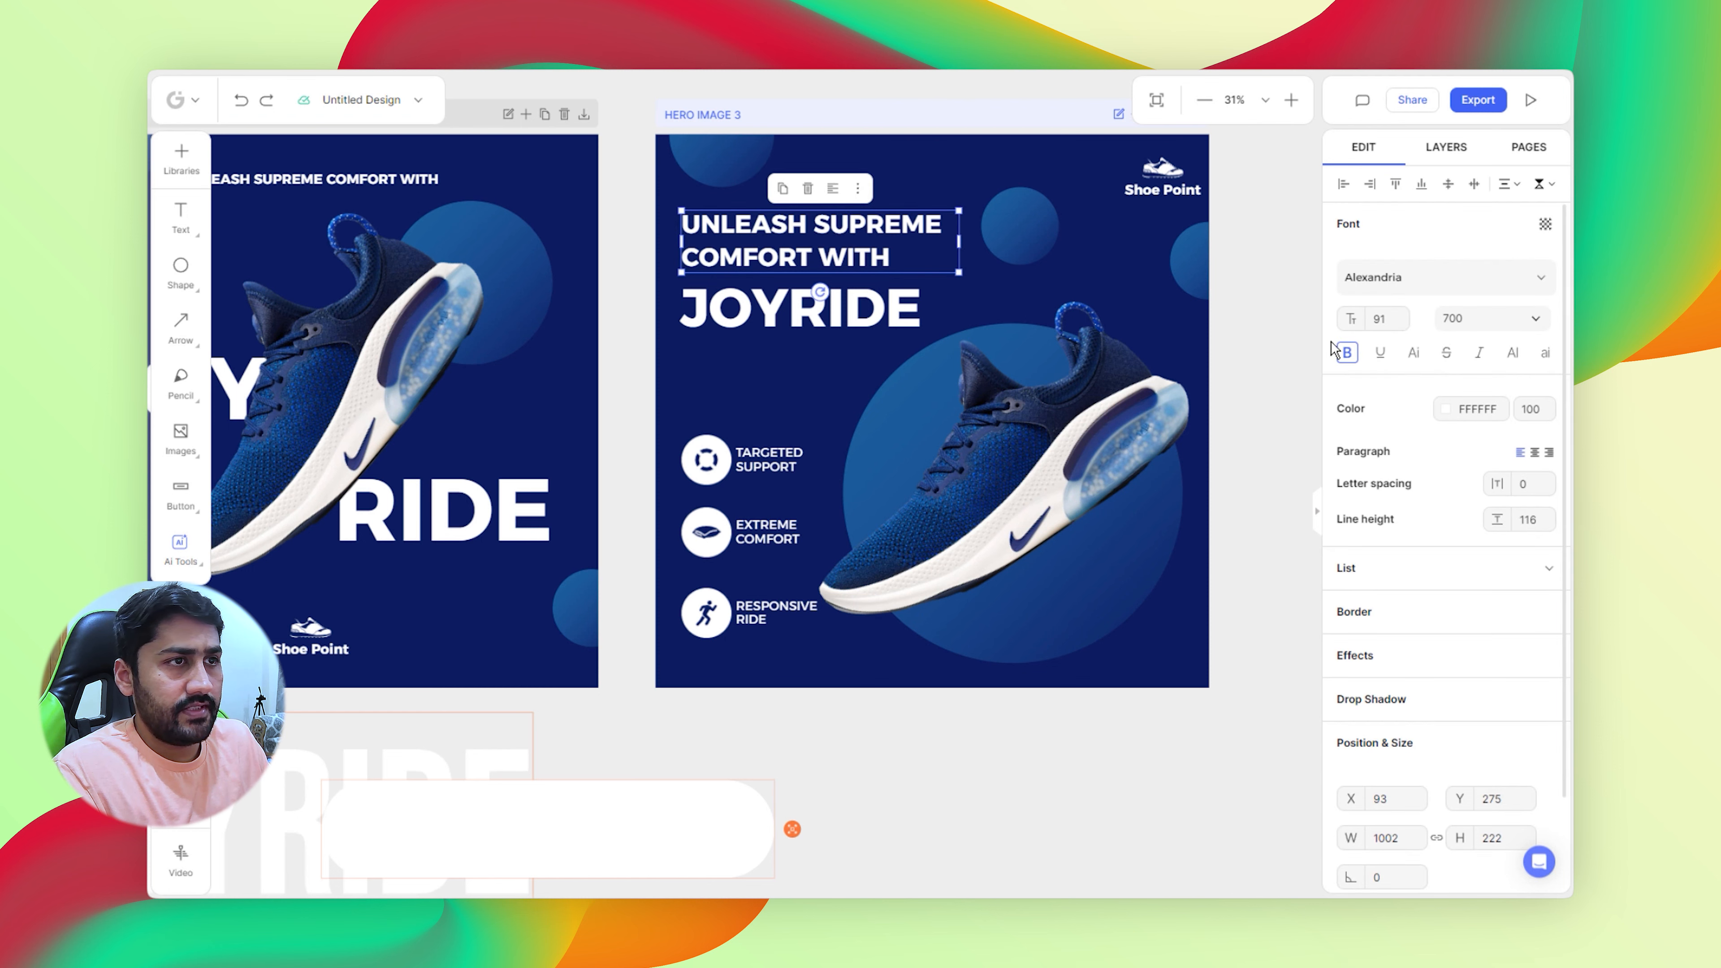
text(8)
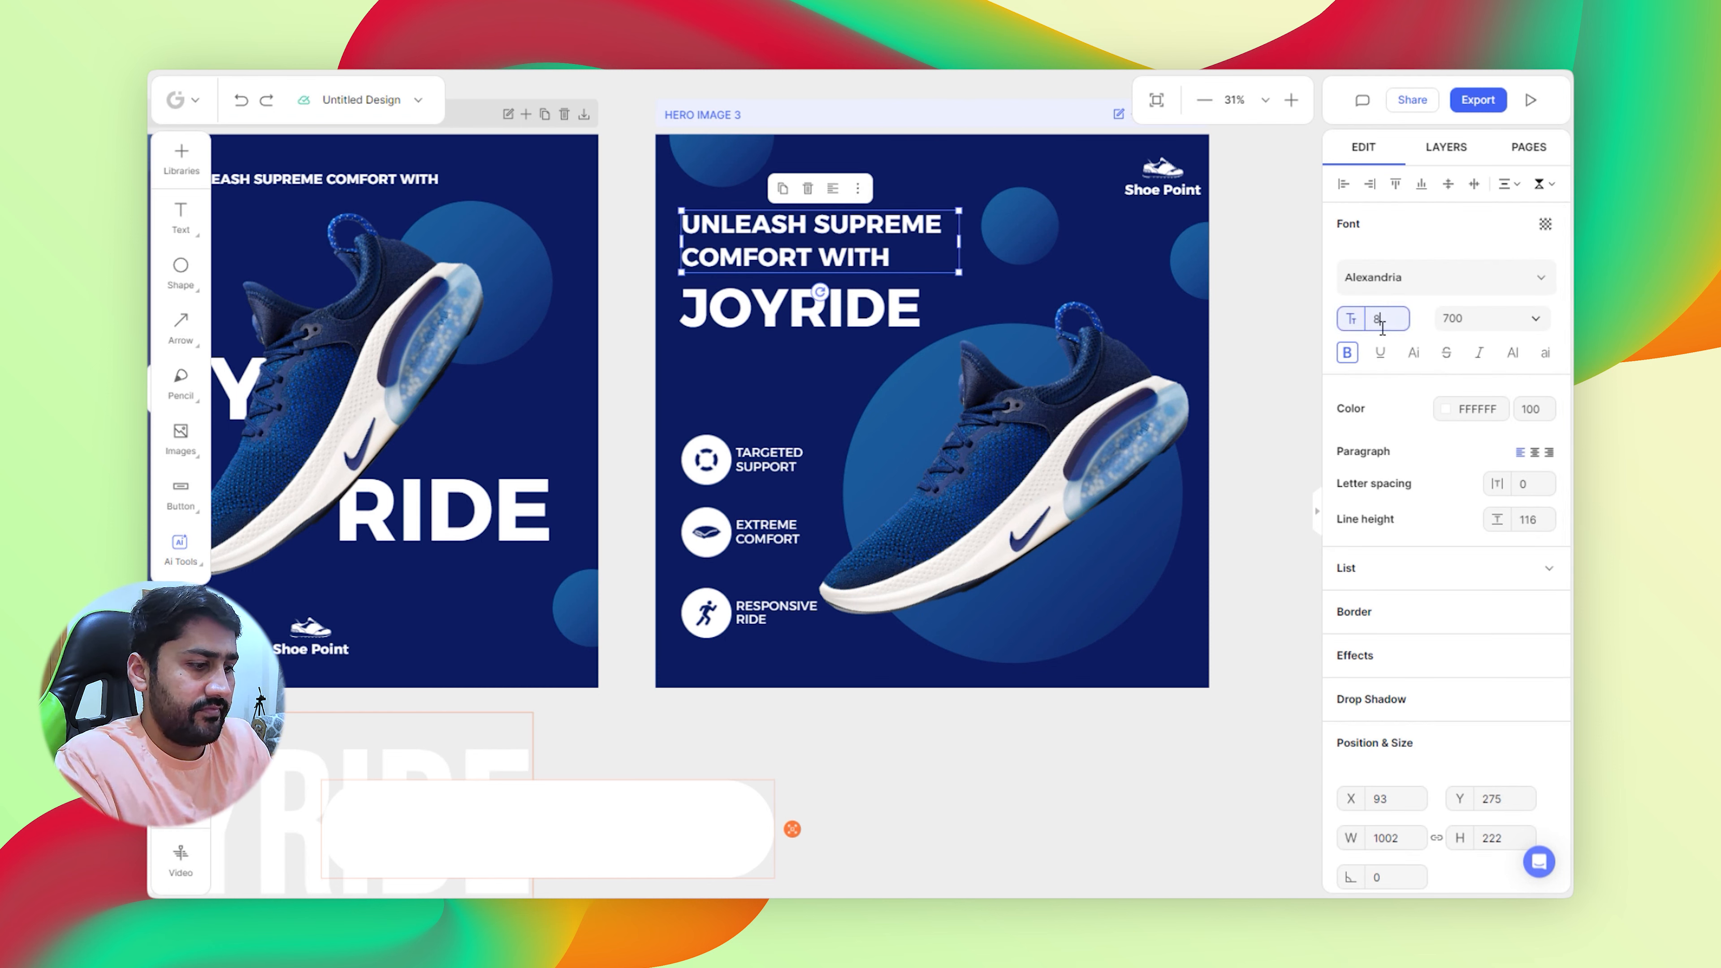
text(5)
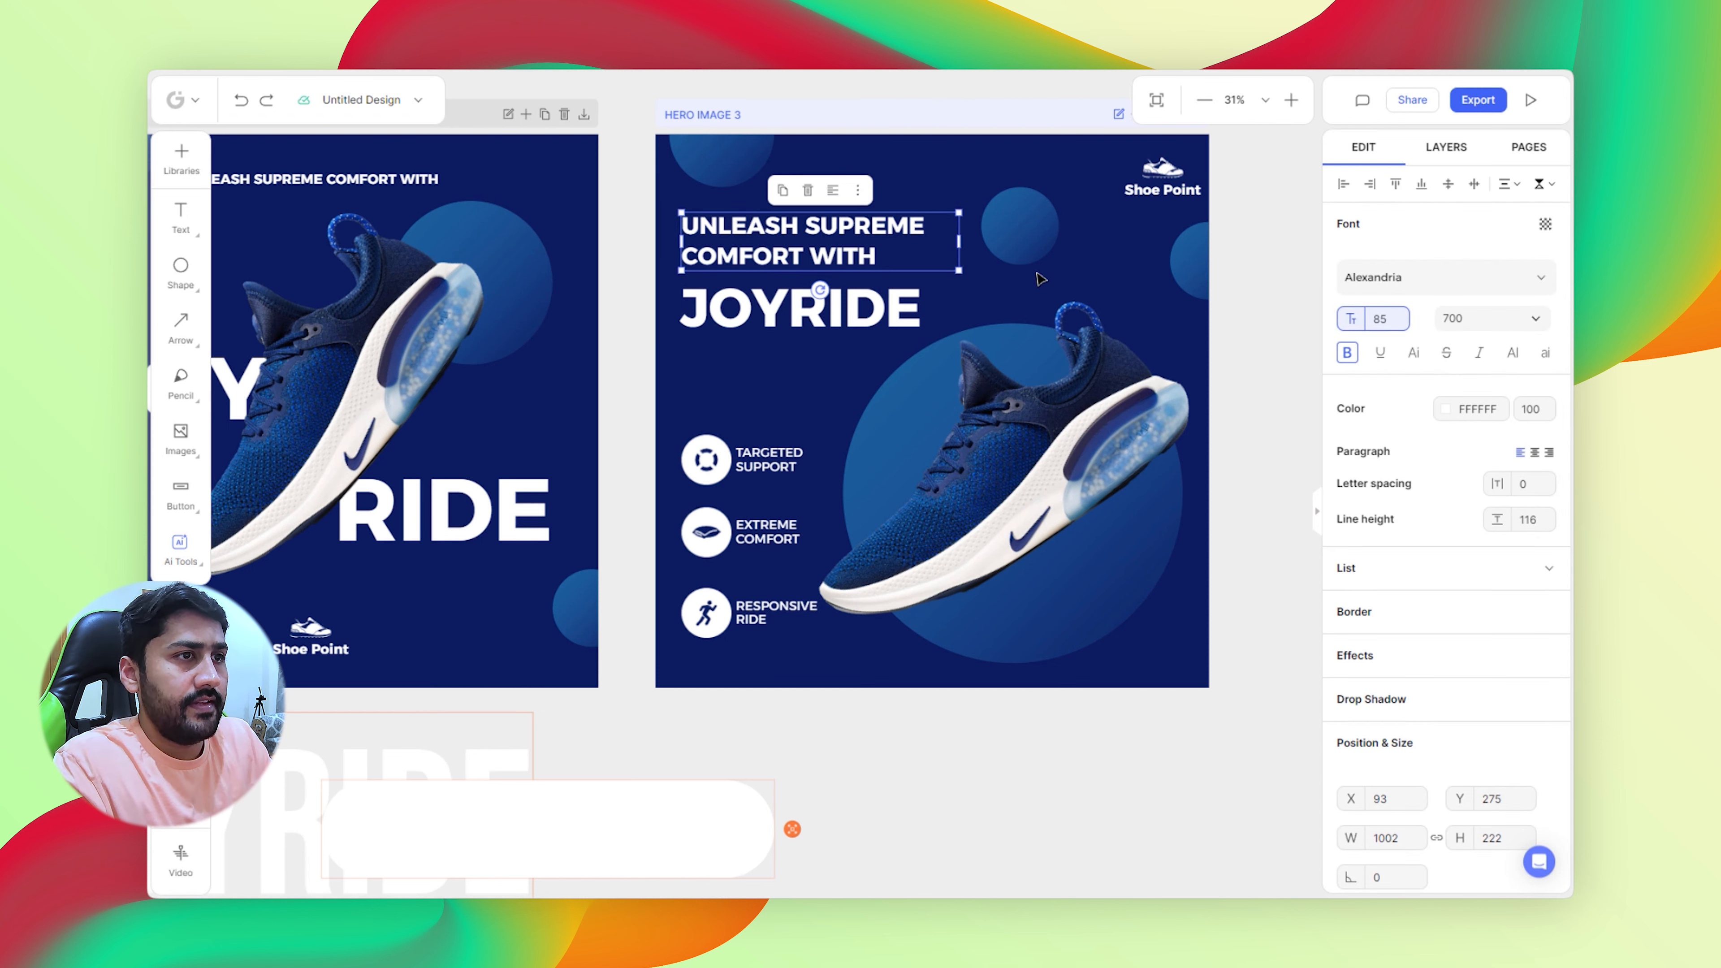
click(772, 304)
click(907, 184)
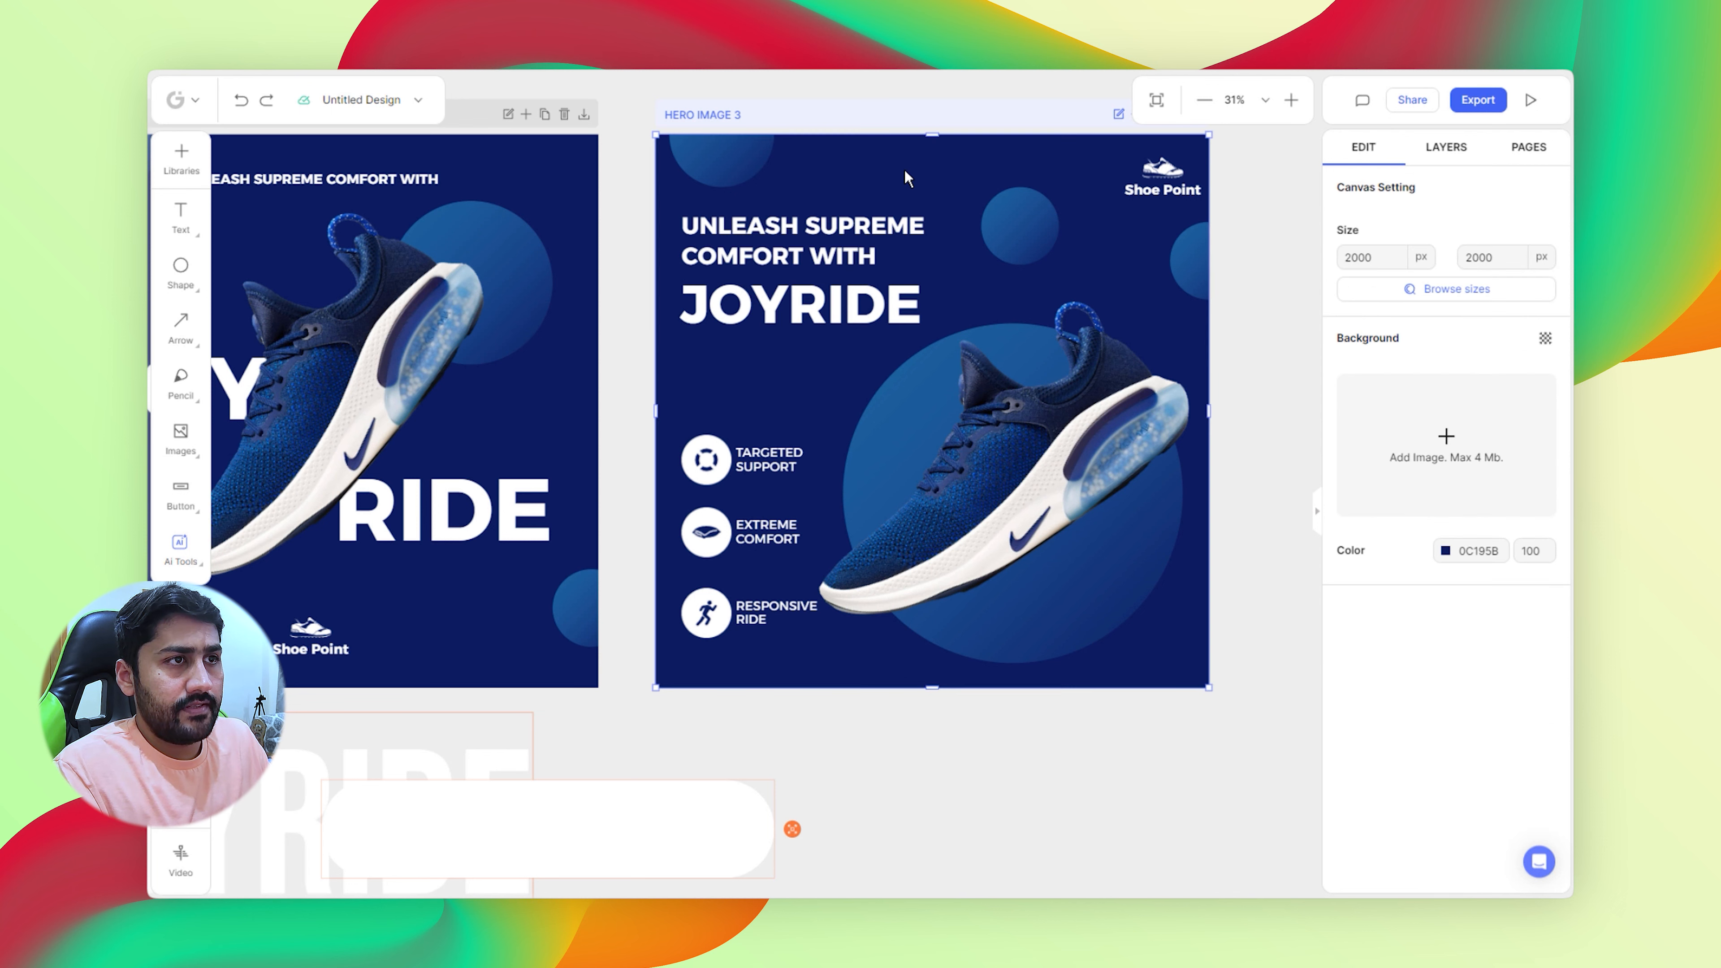
click(637, 344)
- Select the feature icons with their labels and move them slightly up in HERO IMAGE 3
click(720, 467)
shift+click(769, 460)
shift+click(716, 536)
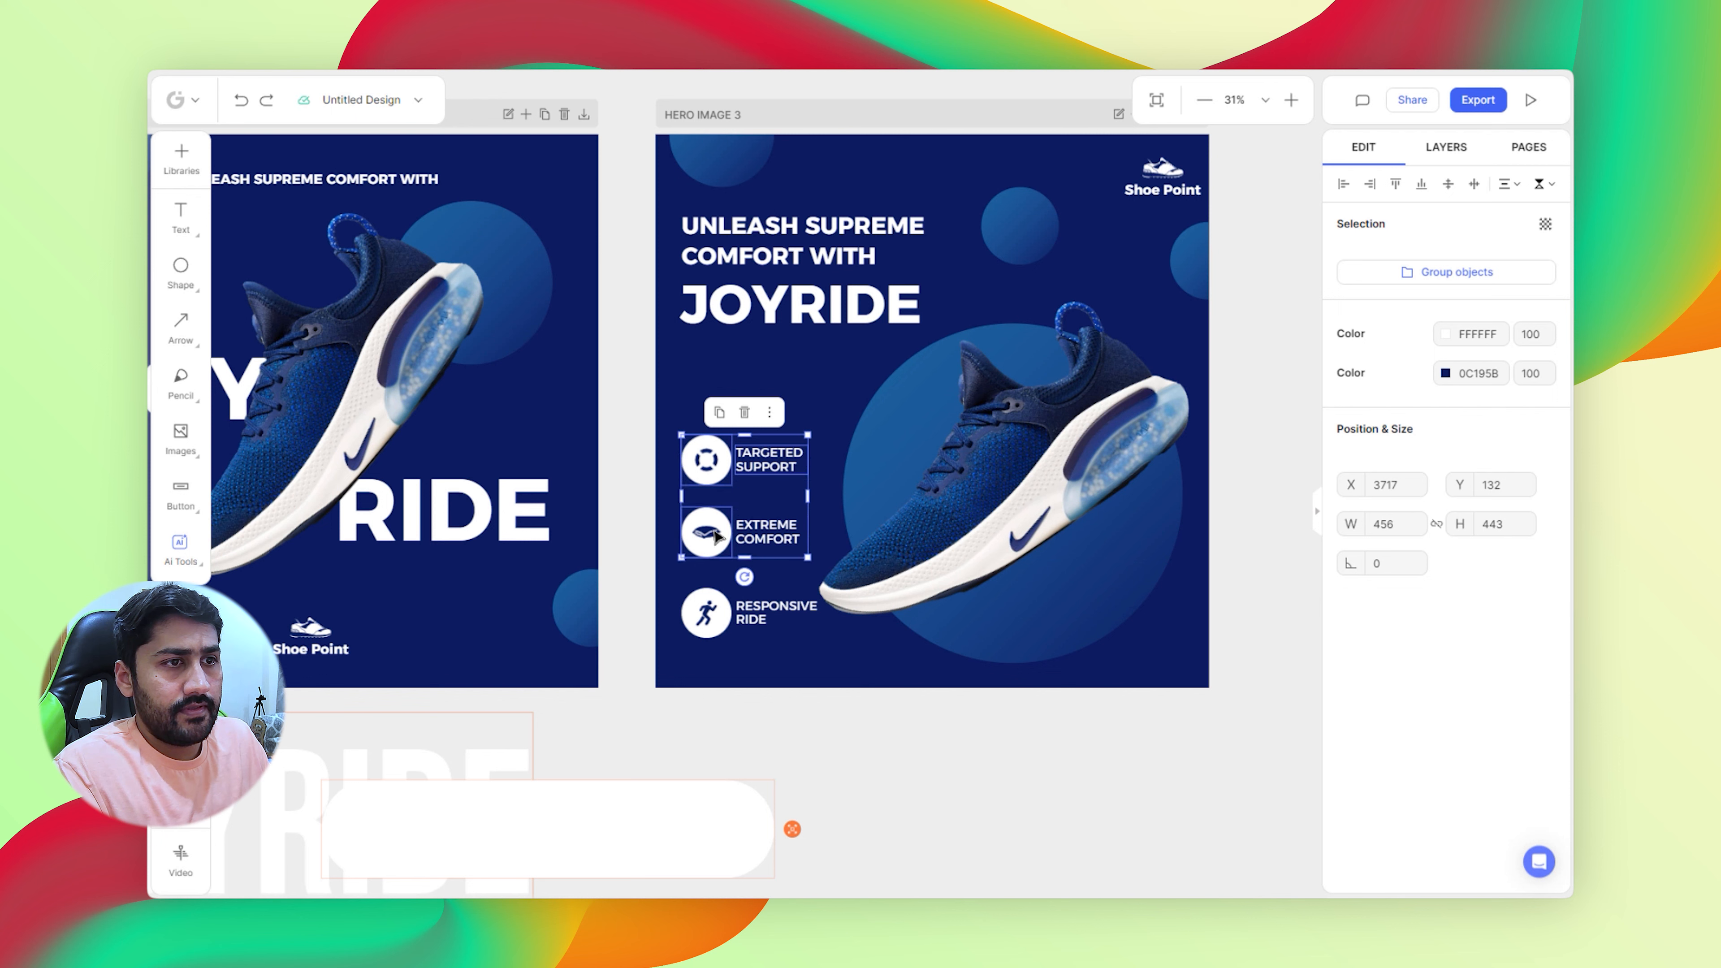
shift+click(715, 625)
shift+click(764, 616)
drag(710, 503, 712, 484)
click(630, 523)
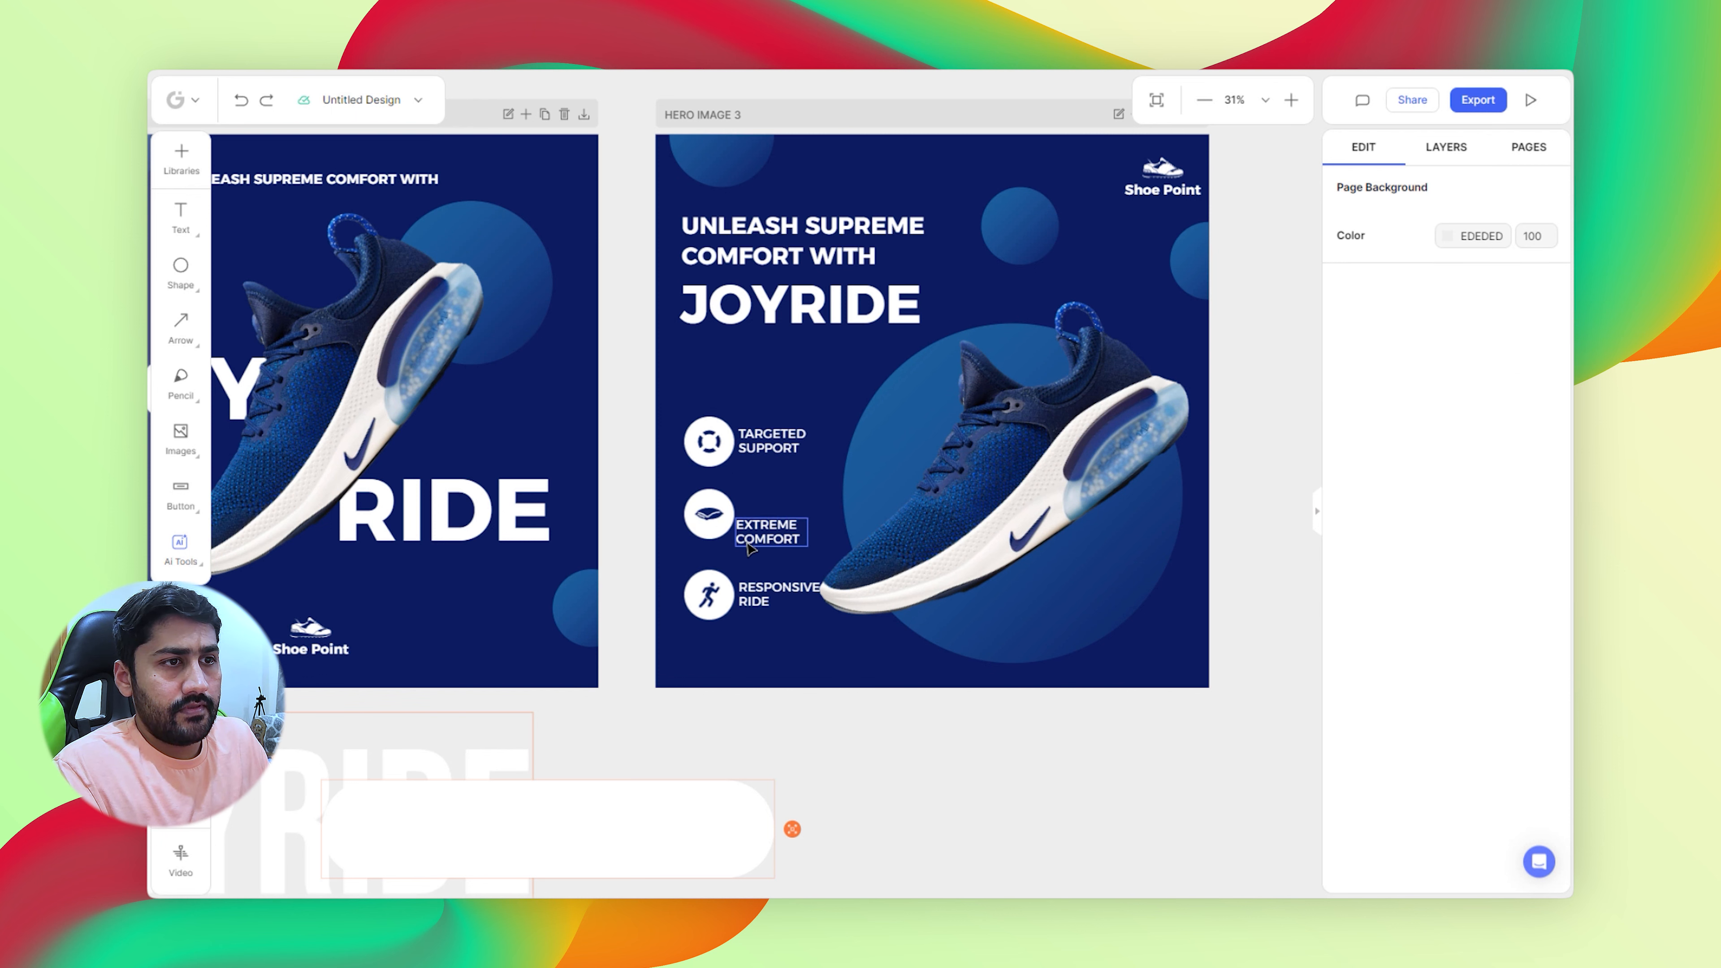
- Move the EXTREME COMFORT label up beside its icon and left-align the three feature labels
drag(749, 547, 761, 528)
shift+click(779, 446)
shift+click(772, 598)
click(1344, 184)
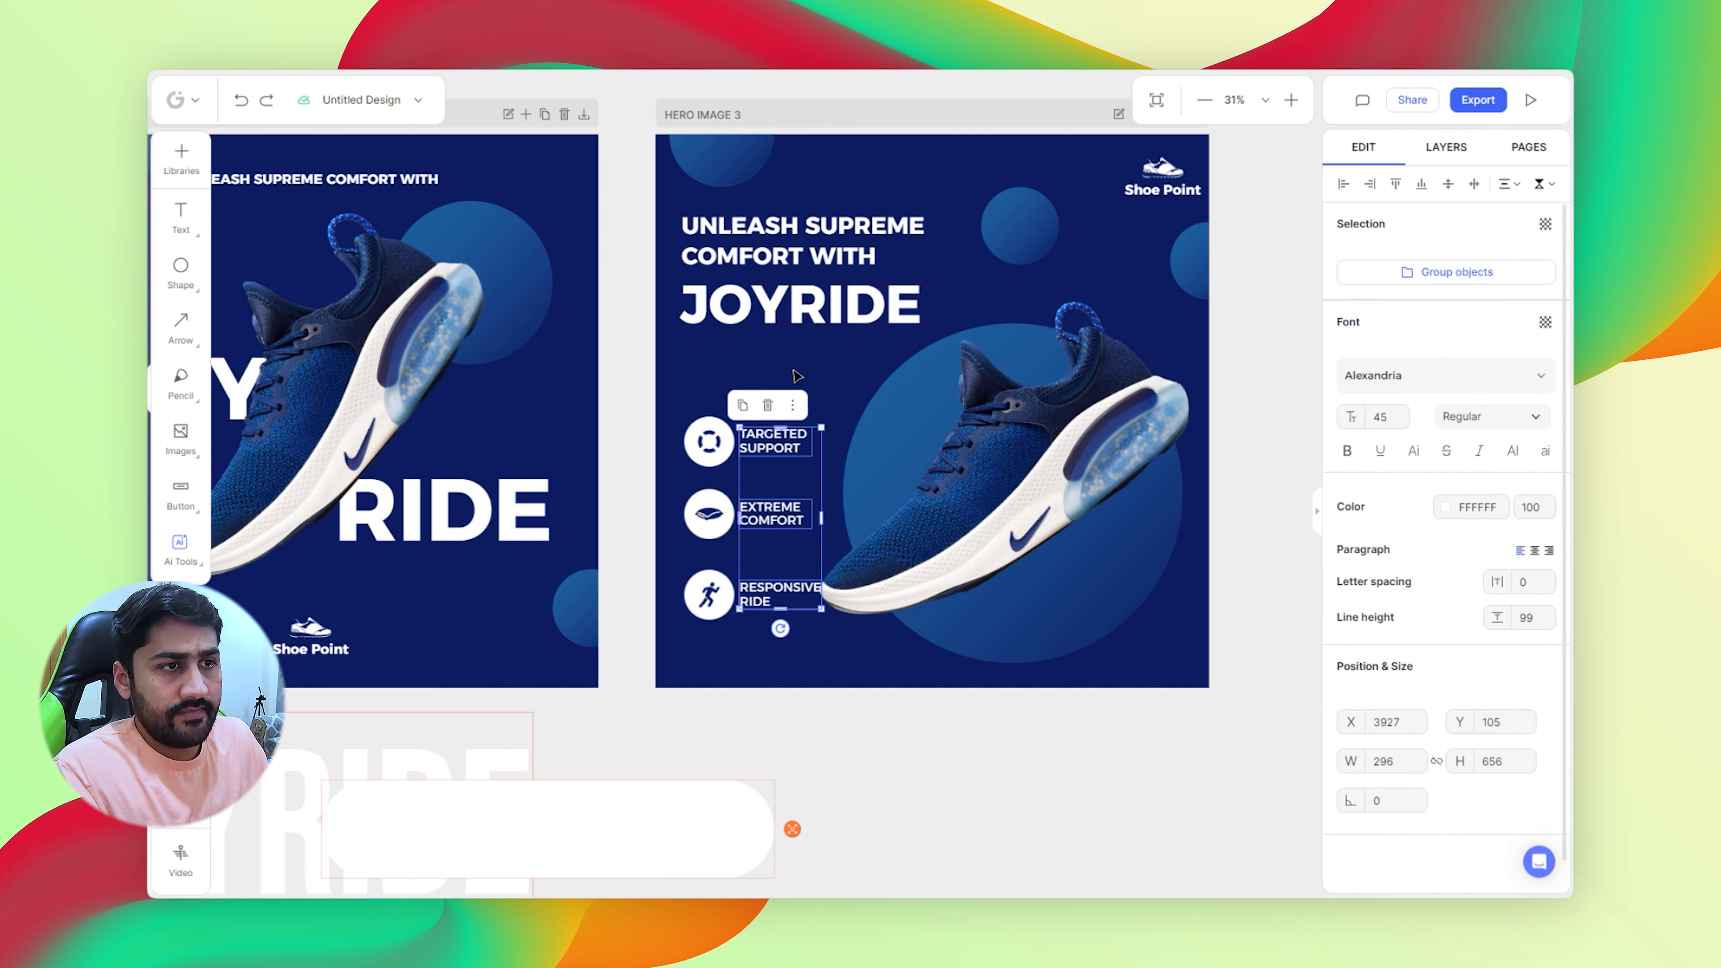
- Left-align the three feature icons with the two-line heading and the JOYRIDE text
click(723, 444)
shift+click(722, 523)
shift+click(725, 591)
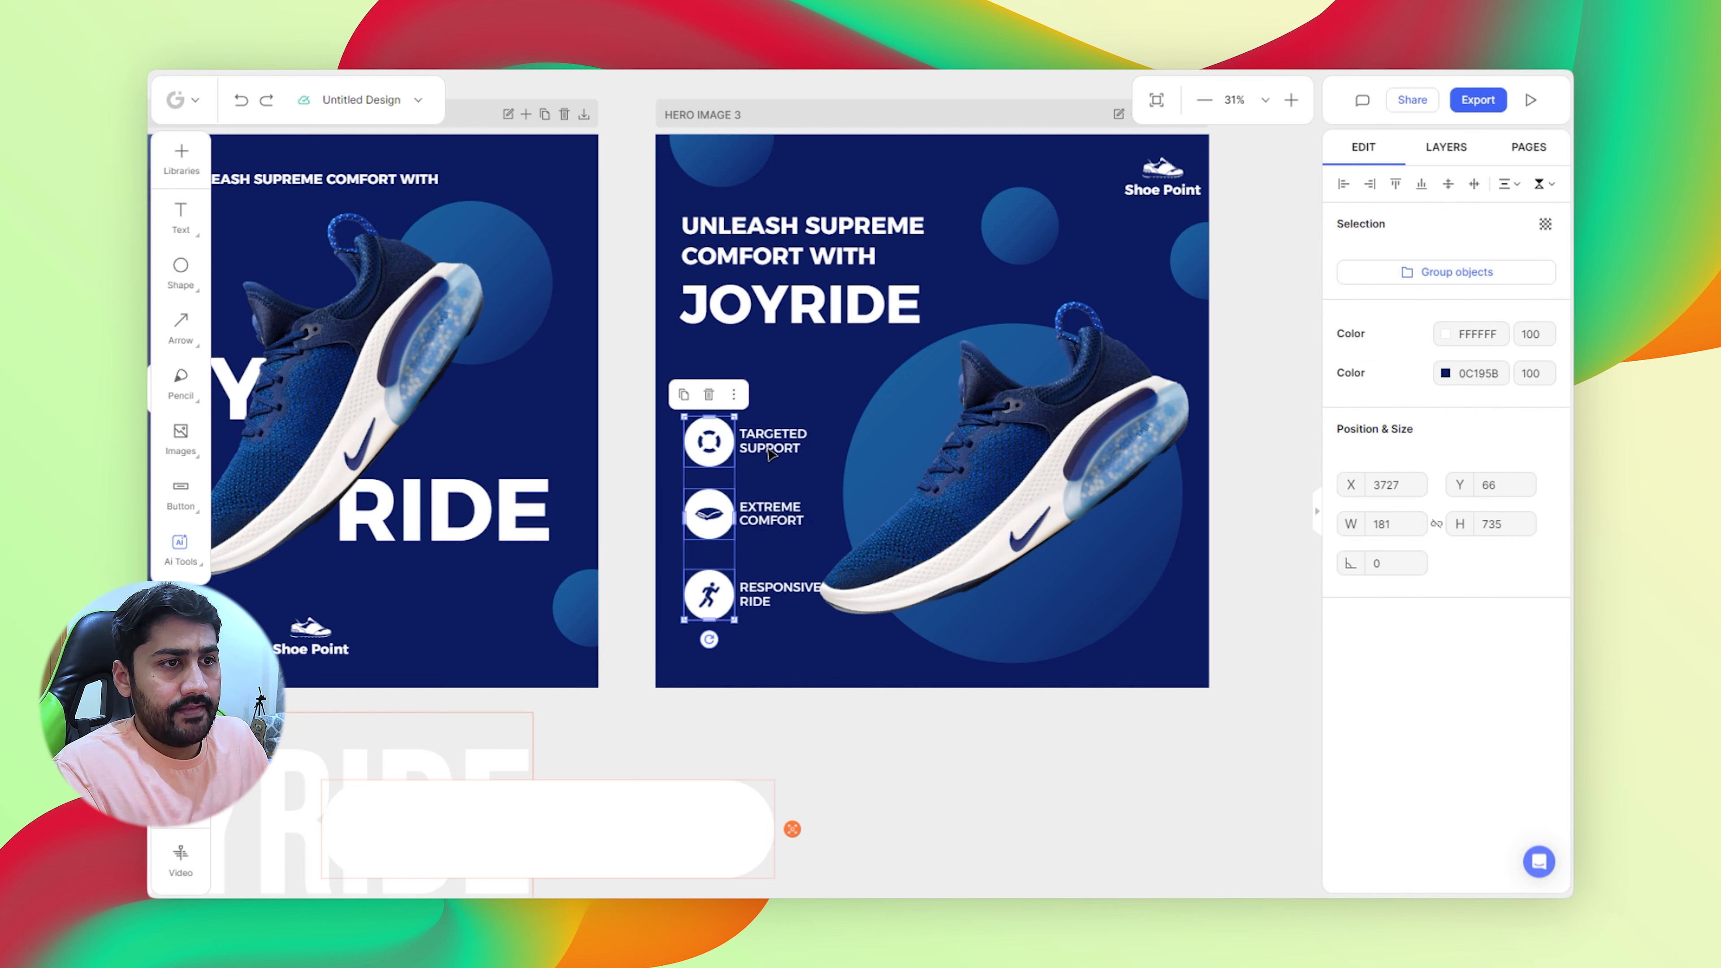
shift+click(759, 279)
shift+click(779, 257)
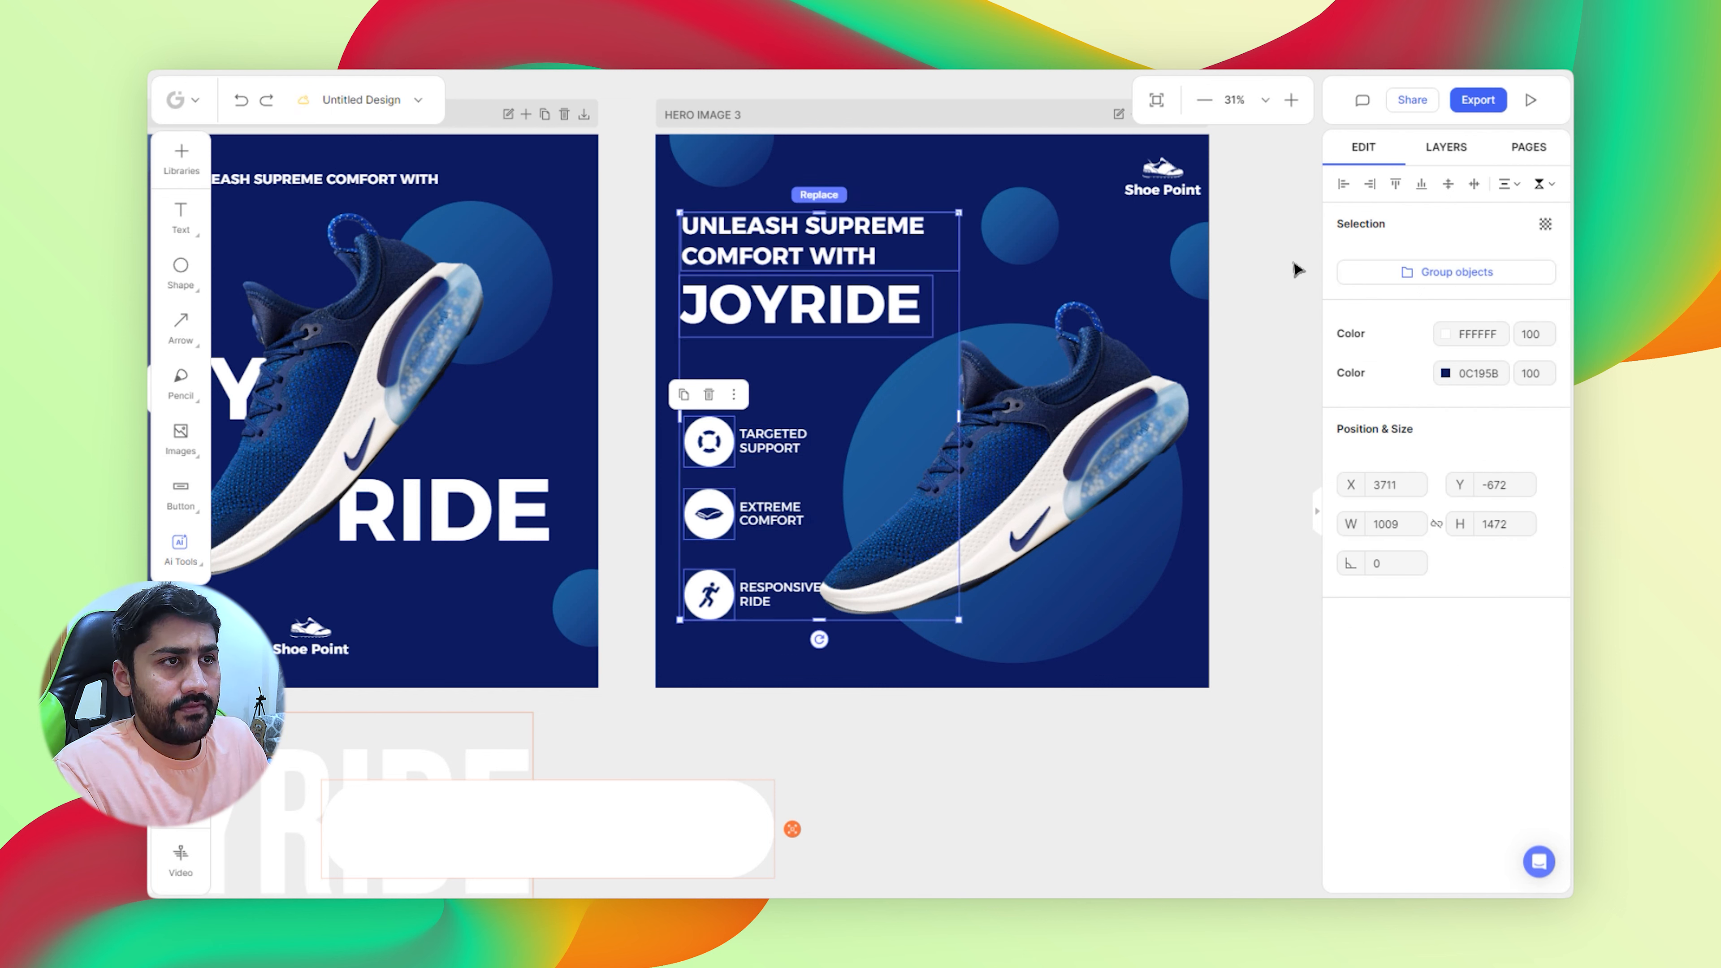
click(1344, 187)
click(1257, 226)
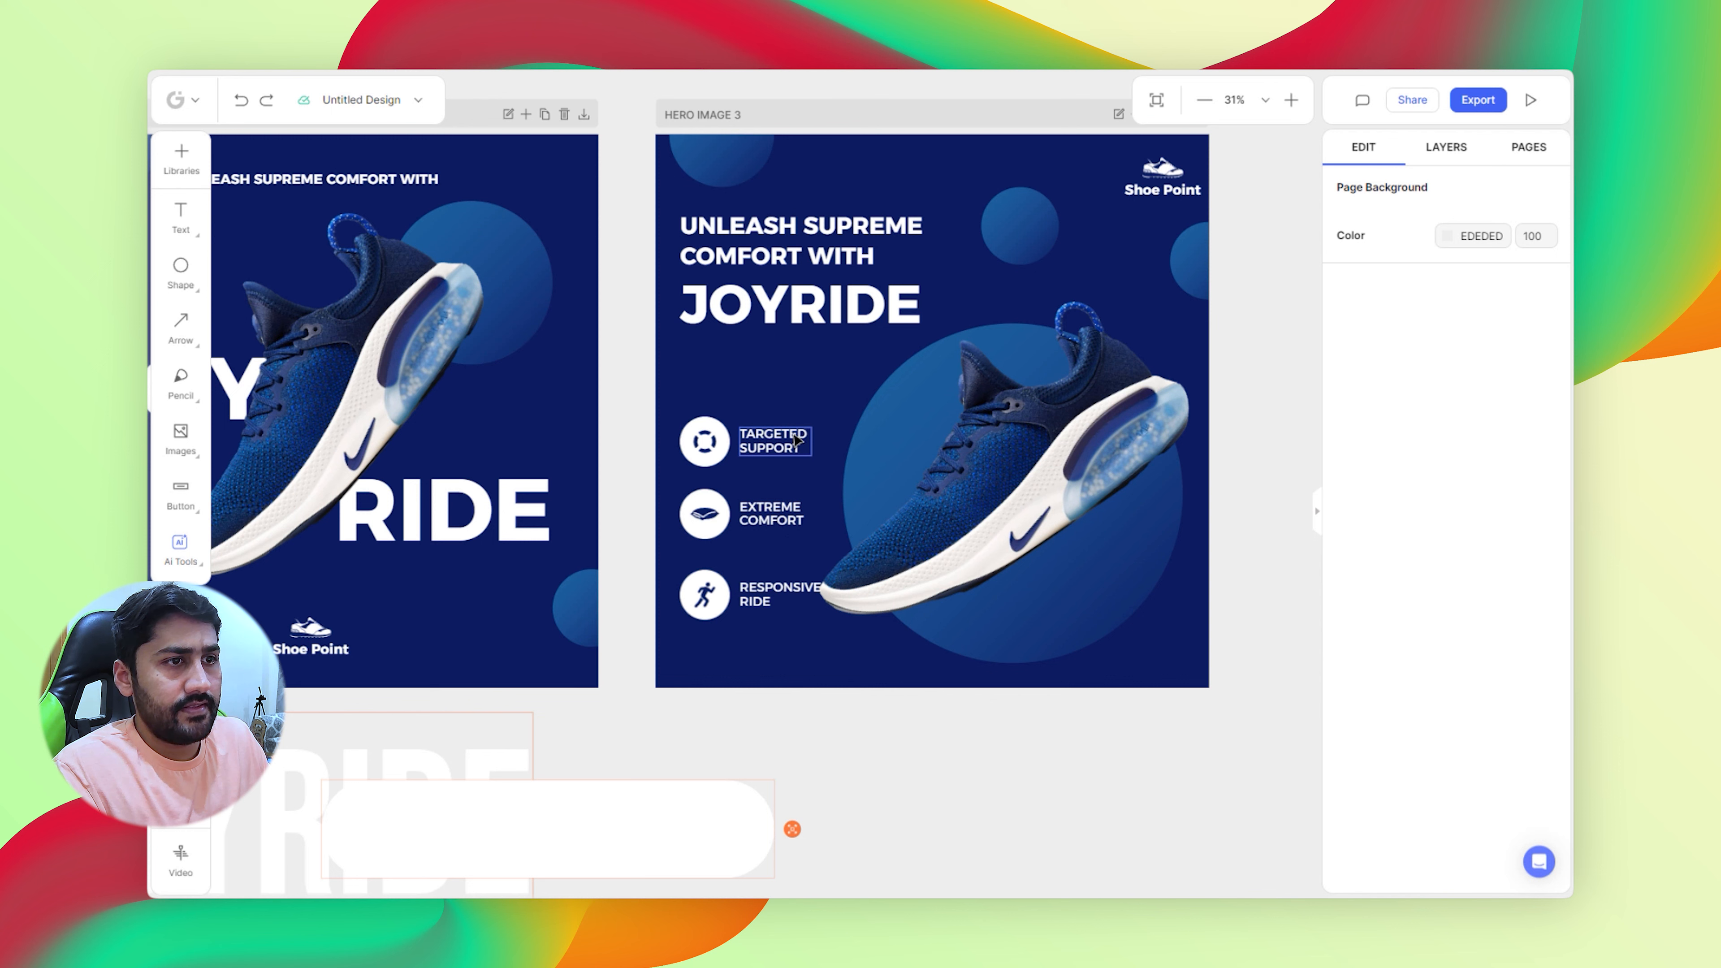
- Scale down the shoe together with its large background circle and shift both slightly down, clear of the RESPONSIVE RIDE label
click(940, 459)
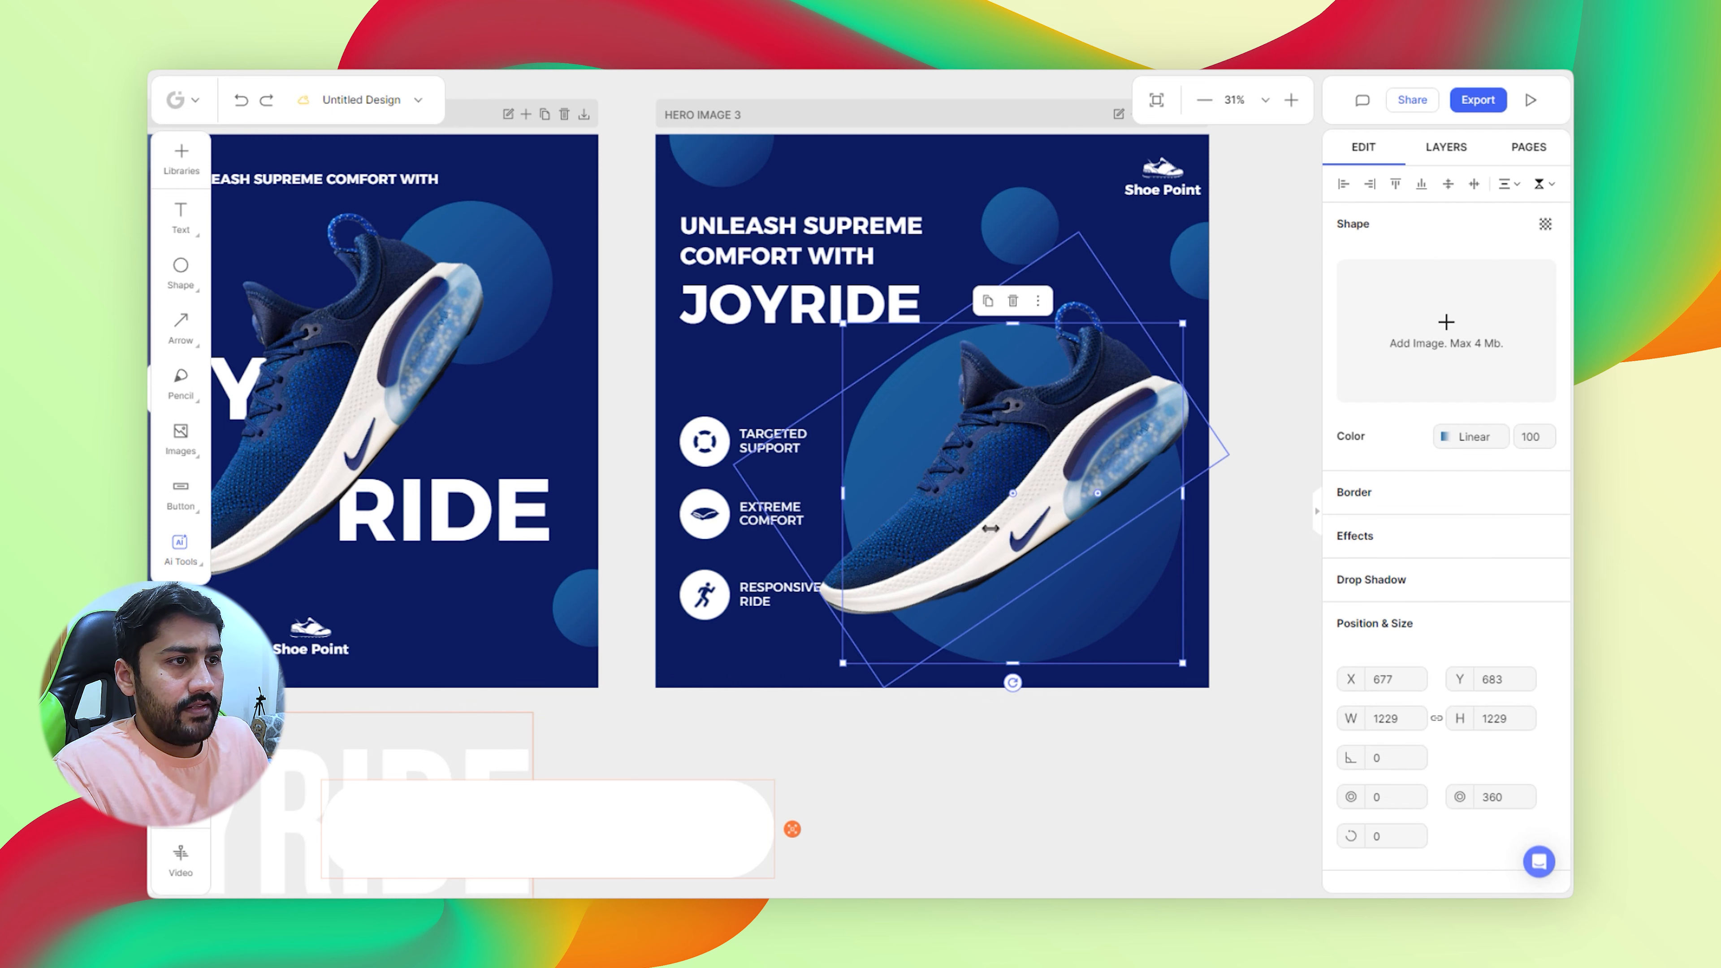
shift+click(927, 508)
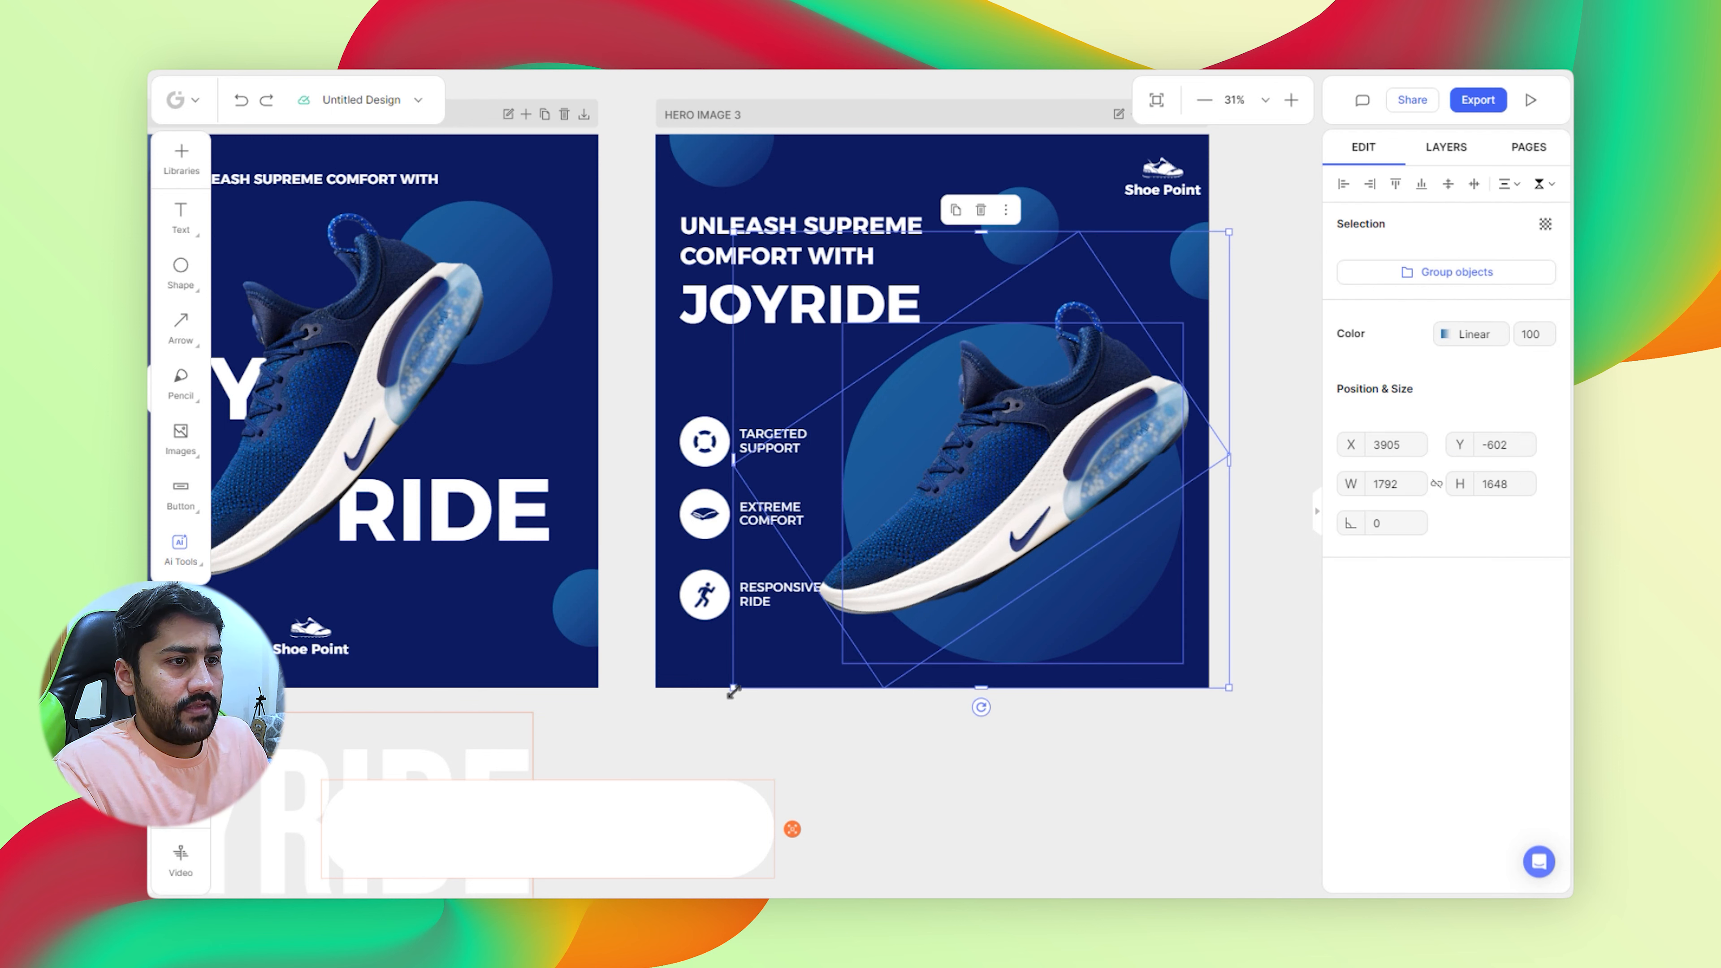
drag(733, 692, 768, 656)
drag(1050, 517, 1051, 536)
click(1253, 534)
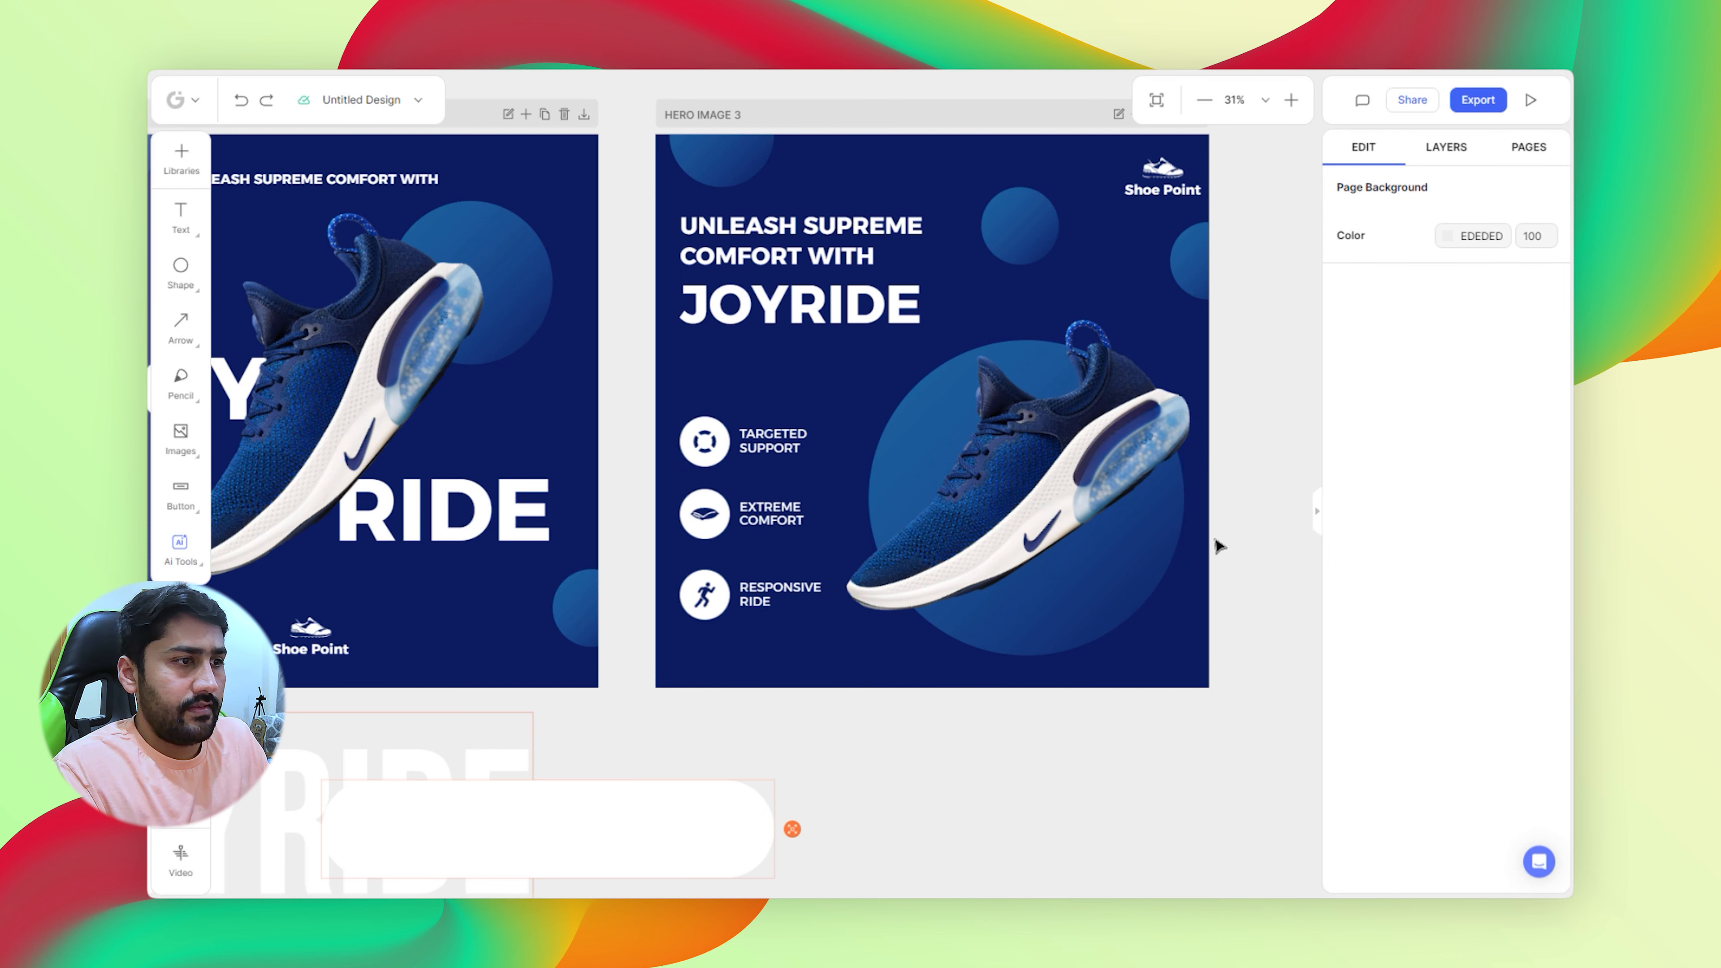
- Nudge the large circle behind the shoe slightly left
click(1143, 567)
drag(1141, 560, 1134, 562)
click(1258, 503)
click(1136, 462)
click(1264, 336)
- Move the small circle beside the heading to HERO IMAGE 3's bottom-right edge and shift the Shoe Point logo slightly left
drag(1058, 205, 1185, 665)
click(1019, 225)
drag(1237, 154, 1115, 203)
drag(1162, 175, 1216, 274)
click(1238, 181)
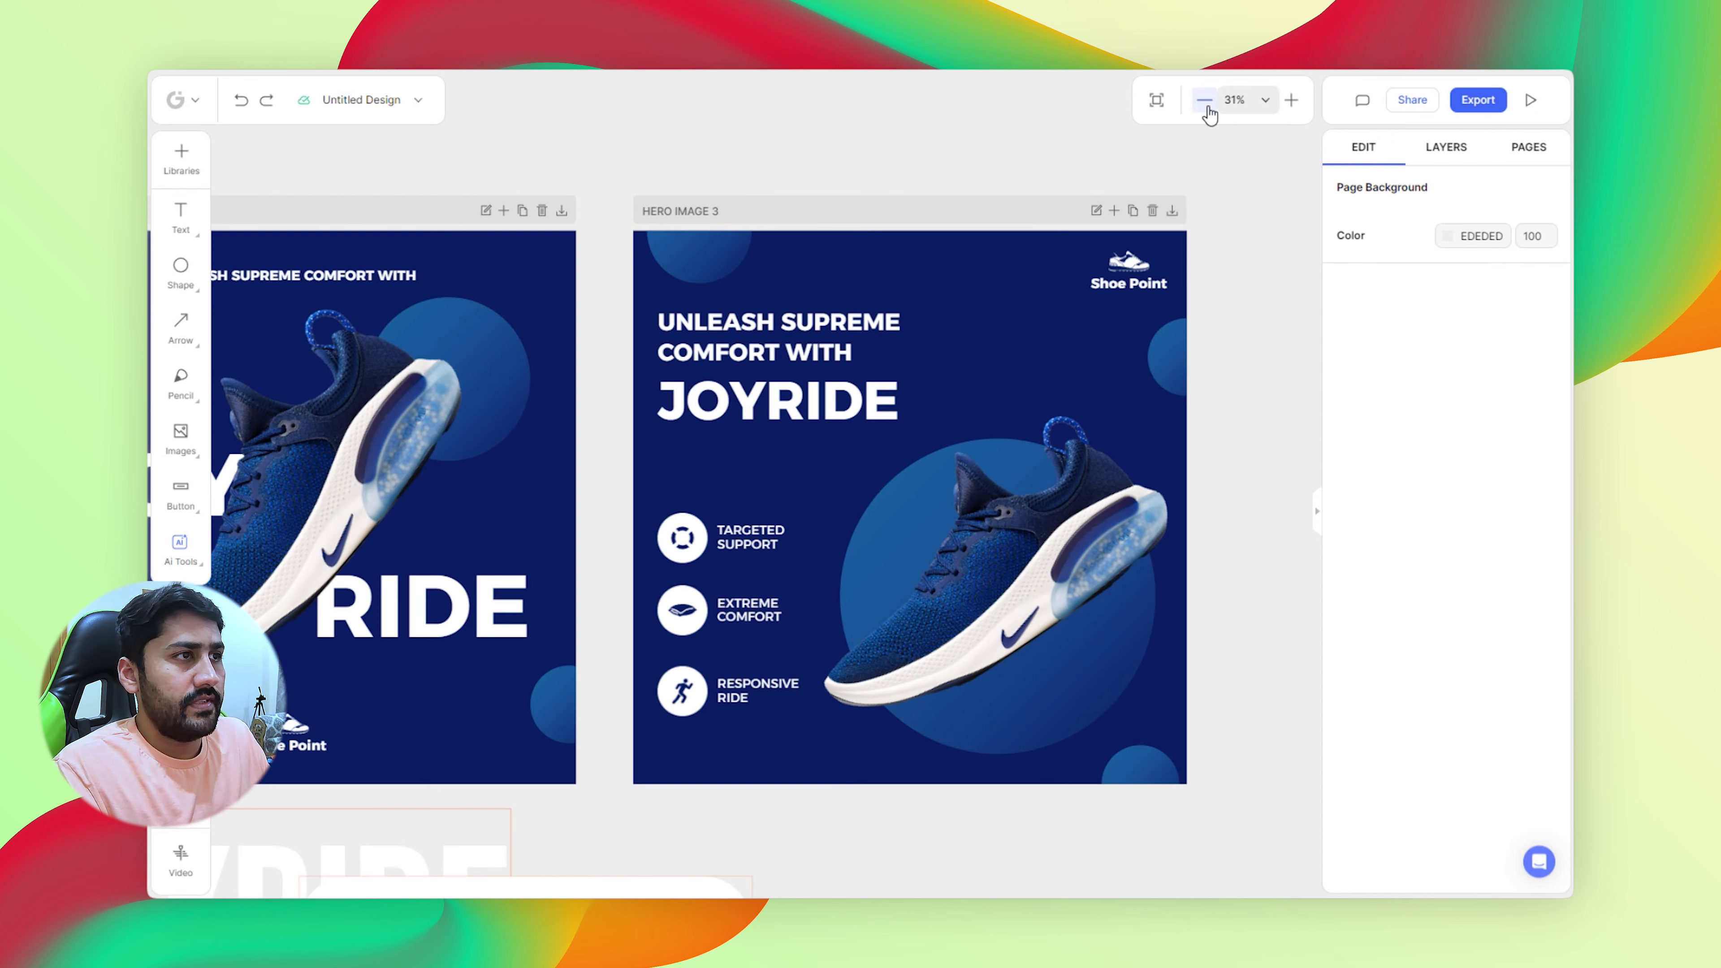
- Delete the leftover JOYRIDE text and white rounded bar below the canvases
click(1205, 99)
drag(950, 618, 587, 696)
key(Delete)
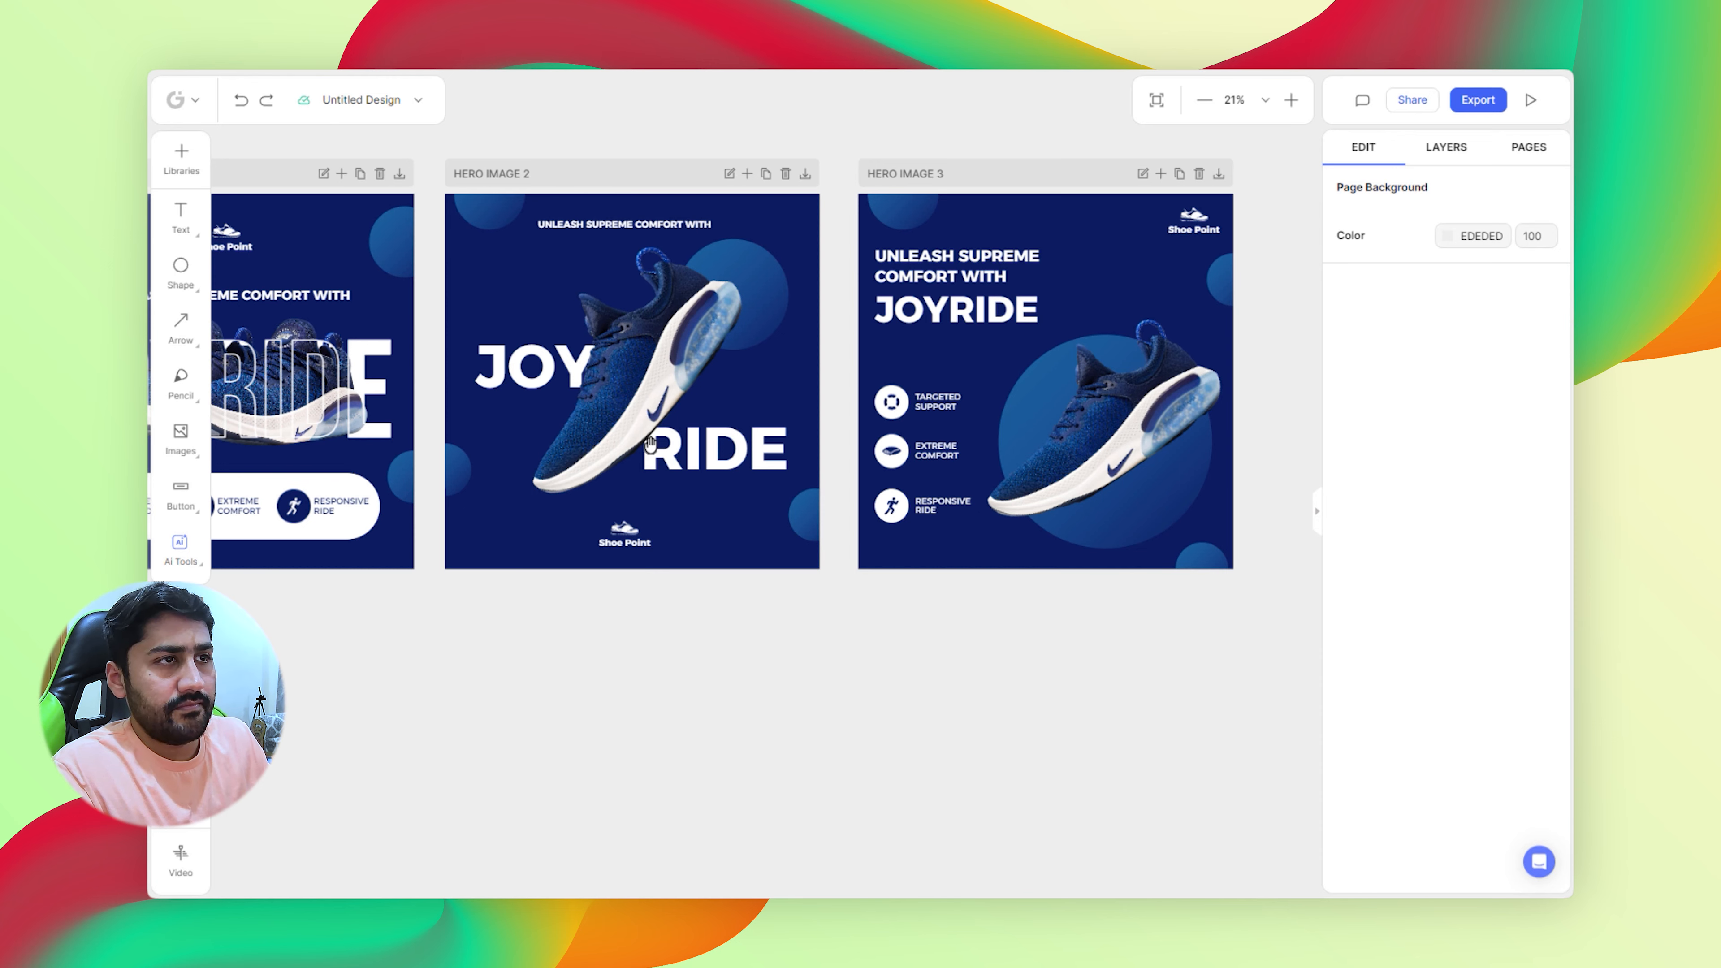
- Examine the layouts of HERO IMAGE 1, HERO IMAGE 2 and HERO IMAGE 3 side by side
drag(650, 444, 799, 433)
click(1204, 101)
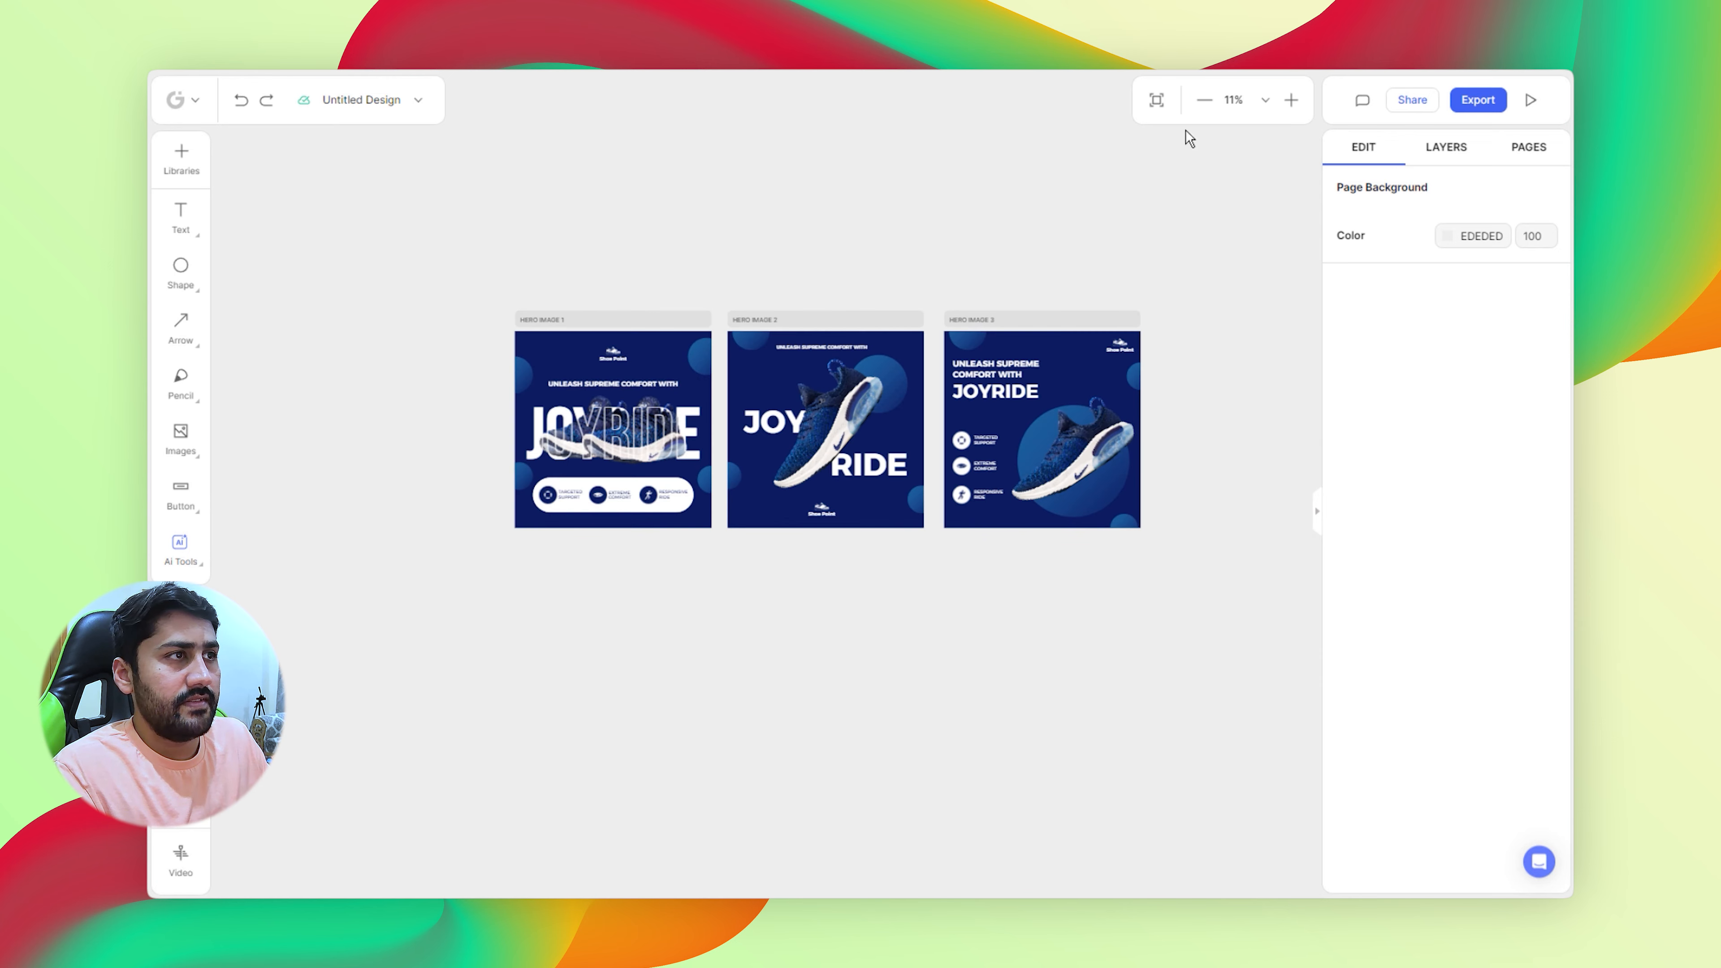
click(1300, 102)
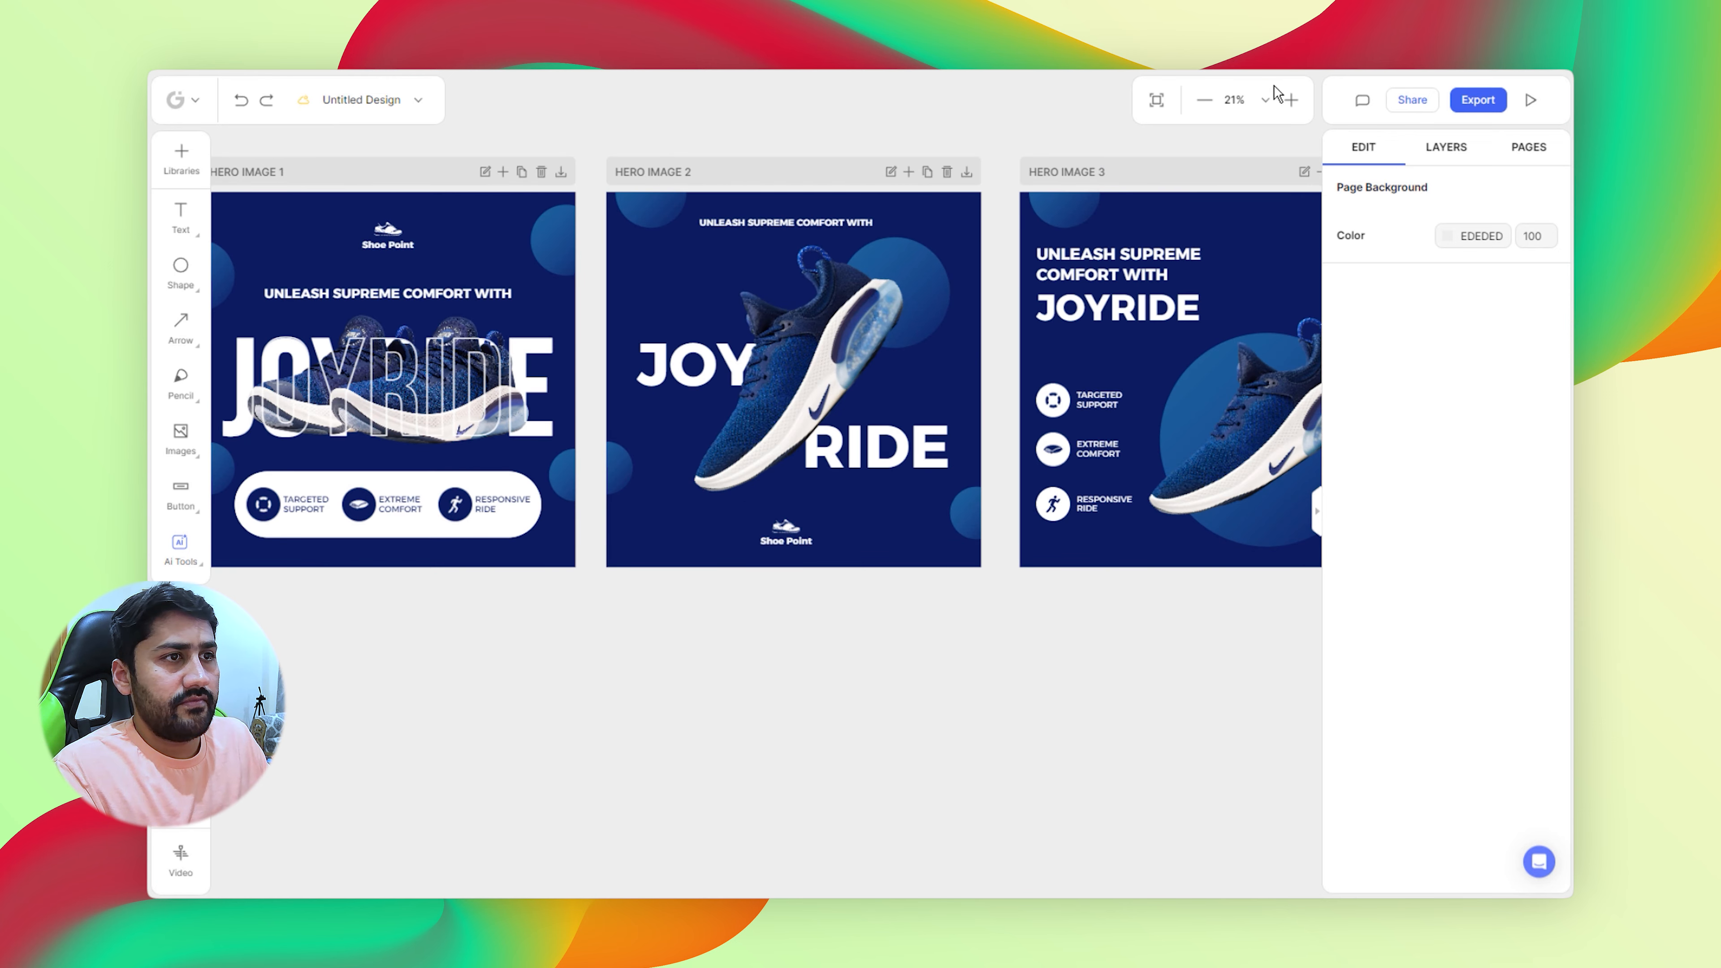
click(1204, 101)
click(1291, 101)
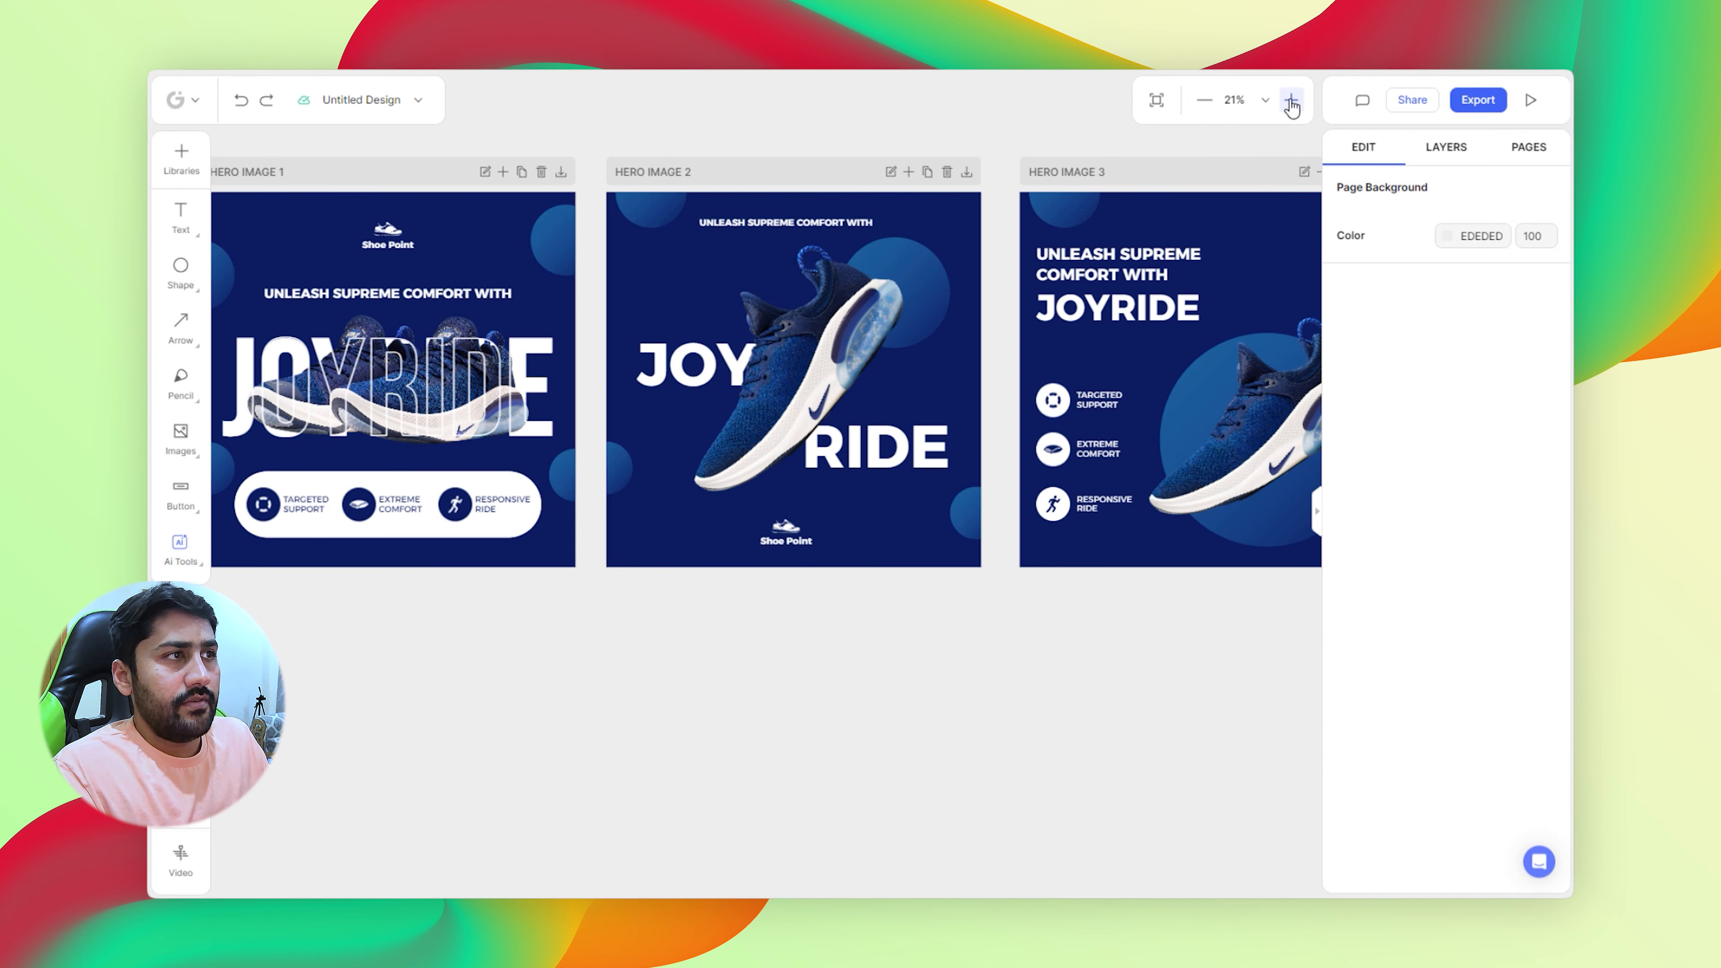
drag(1135, 157, 874, 197)
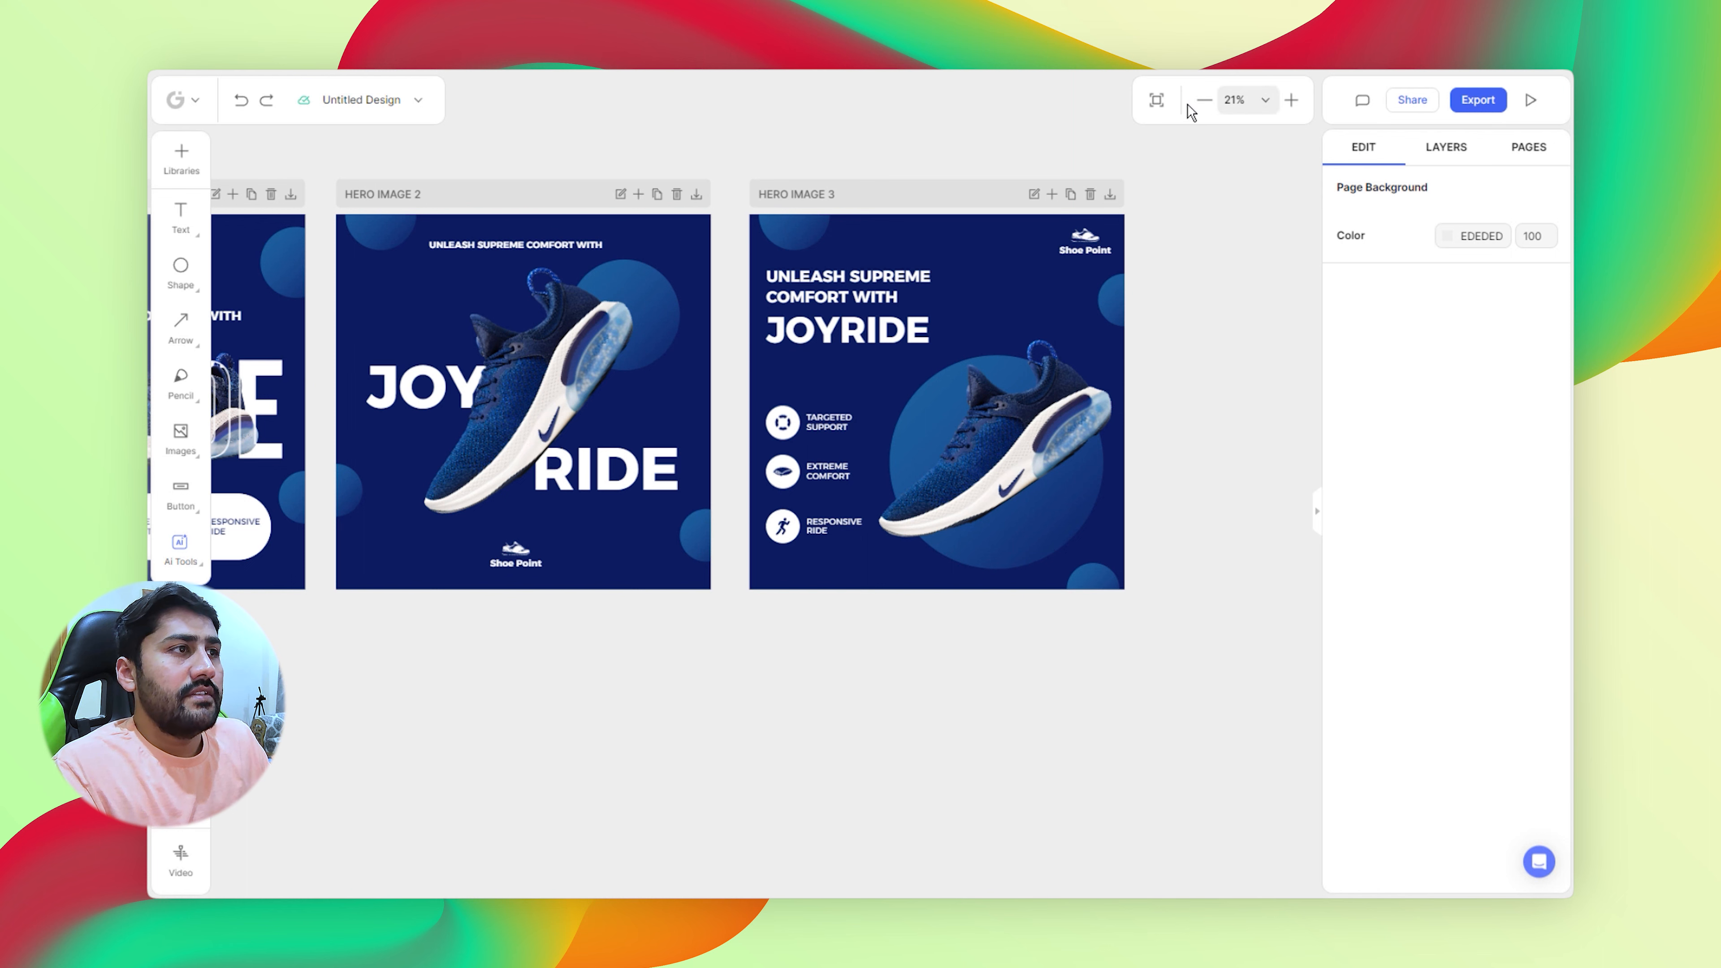
scroll(653, 196, left, 8)
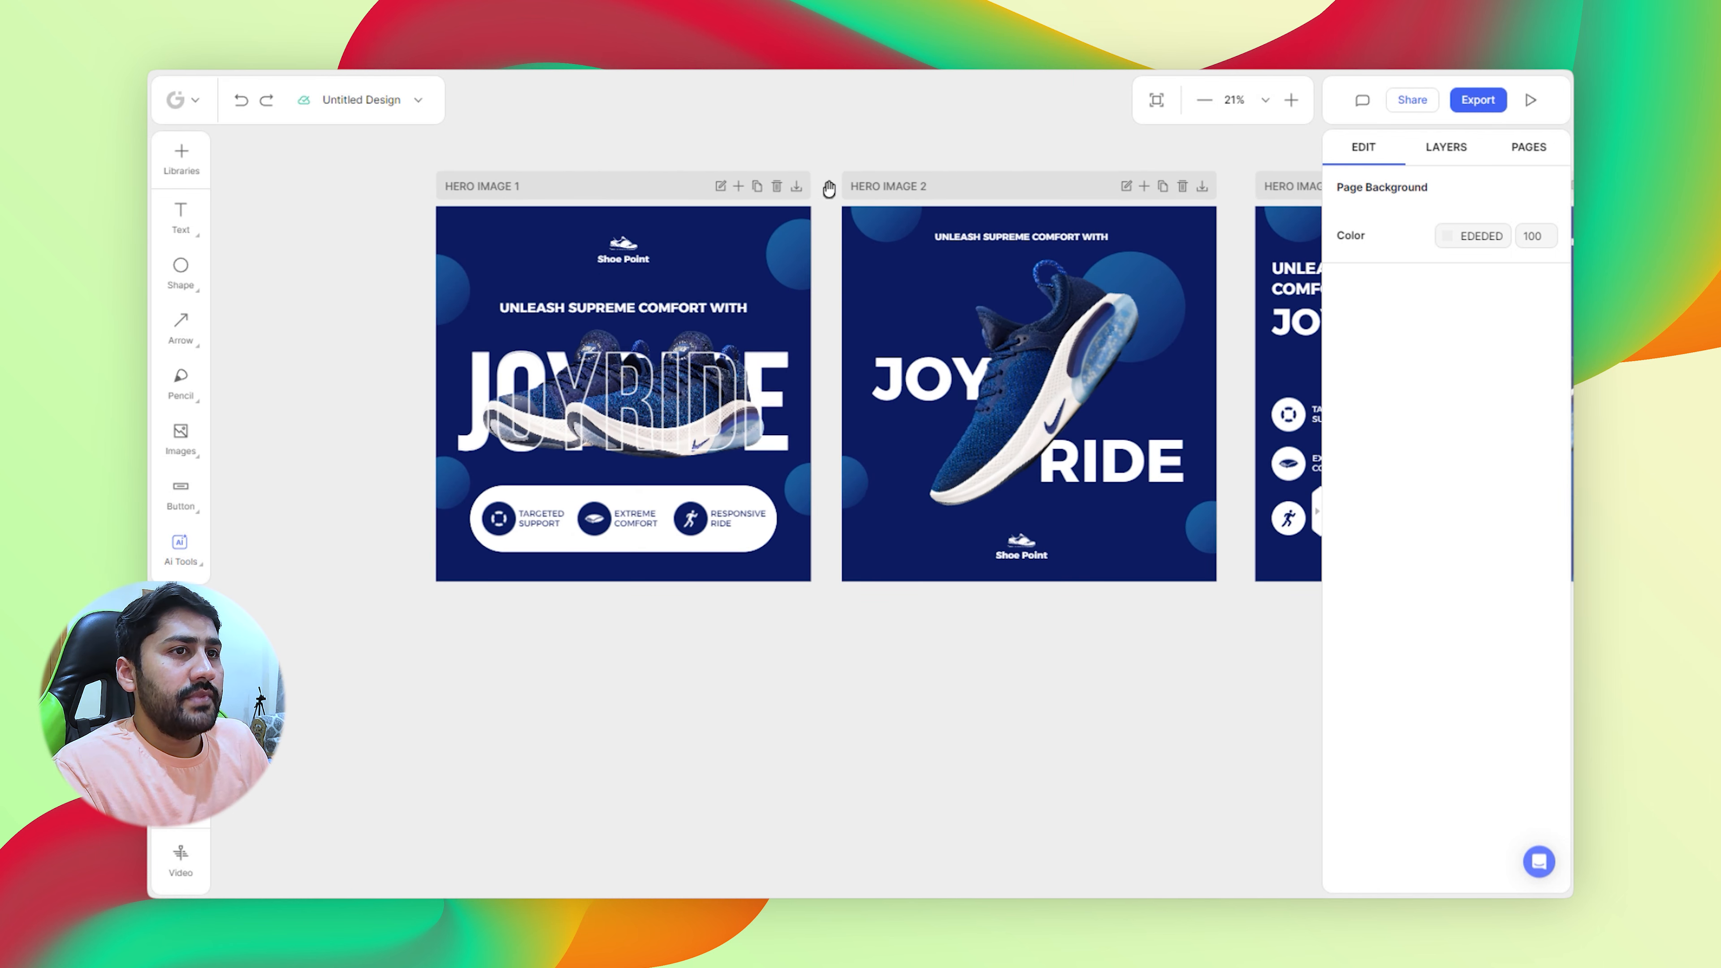
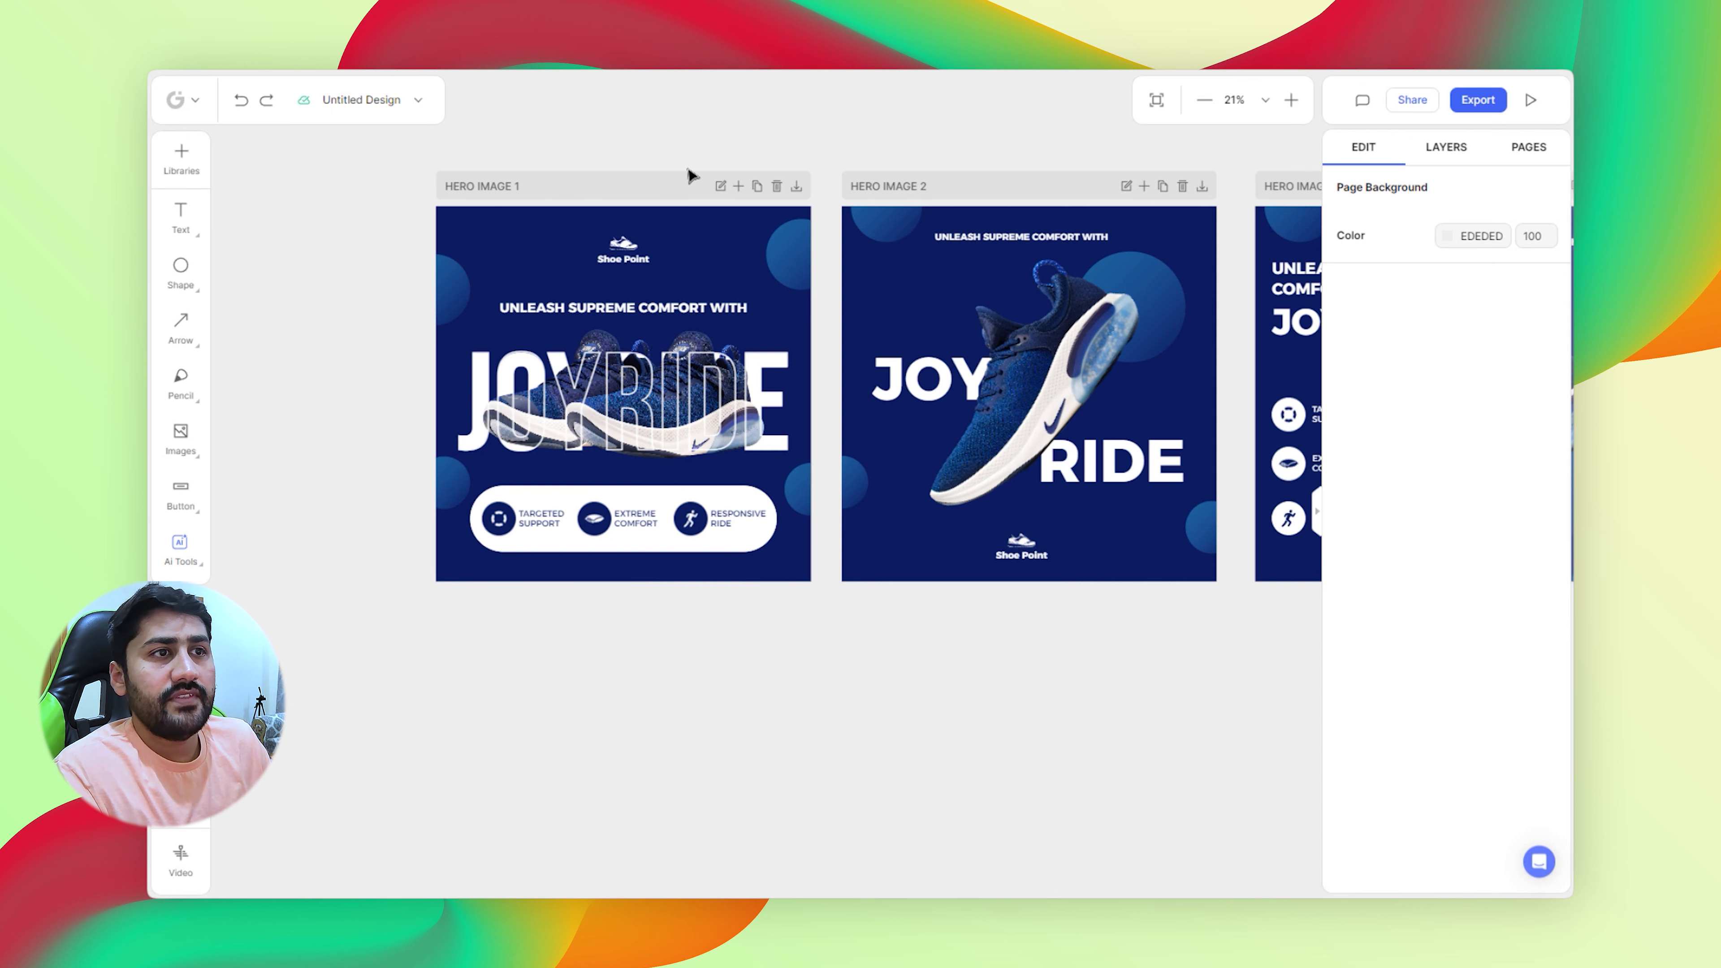
- Duplicate the HERO IMAGE 1 canvas and place the copy in a new row beneath the originals
click(625, 186)
click(757, 186)
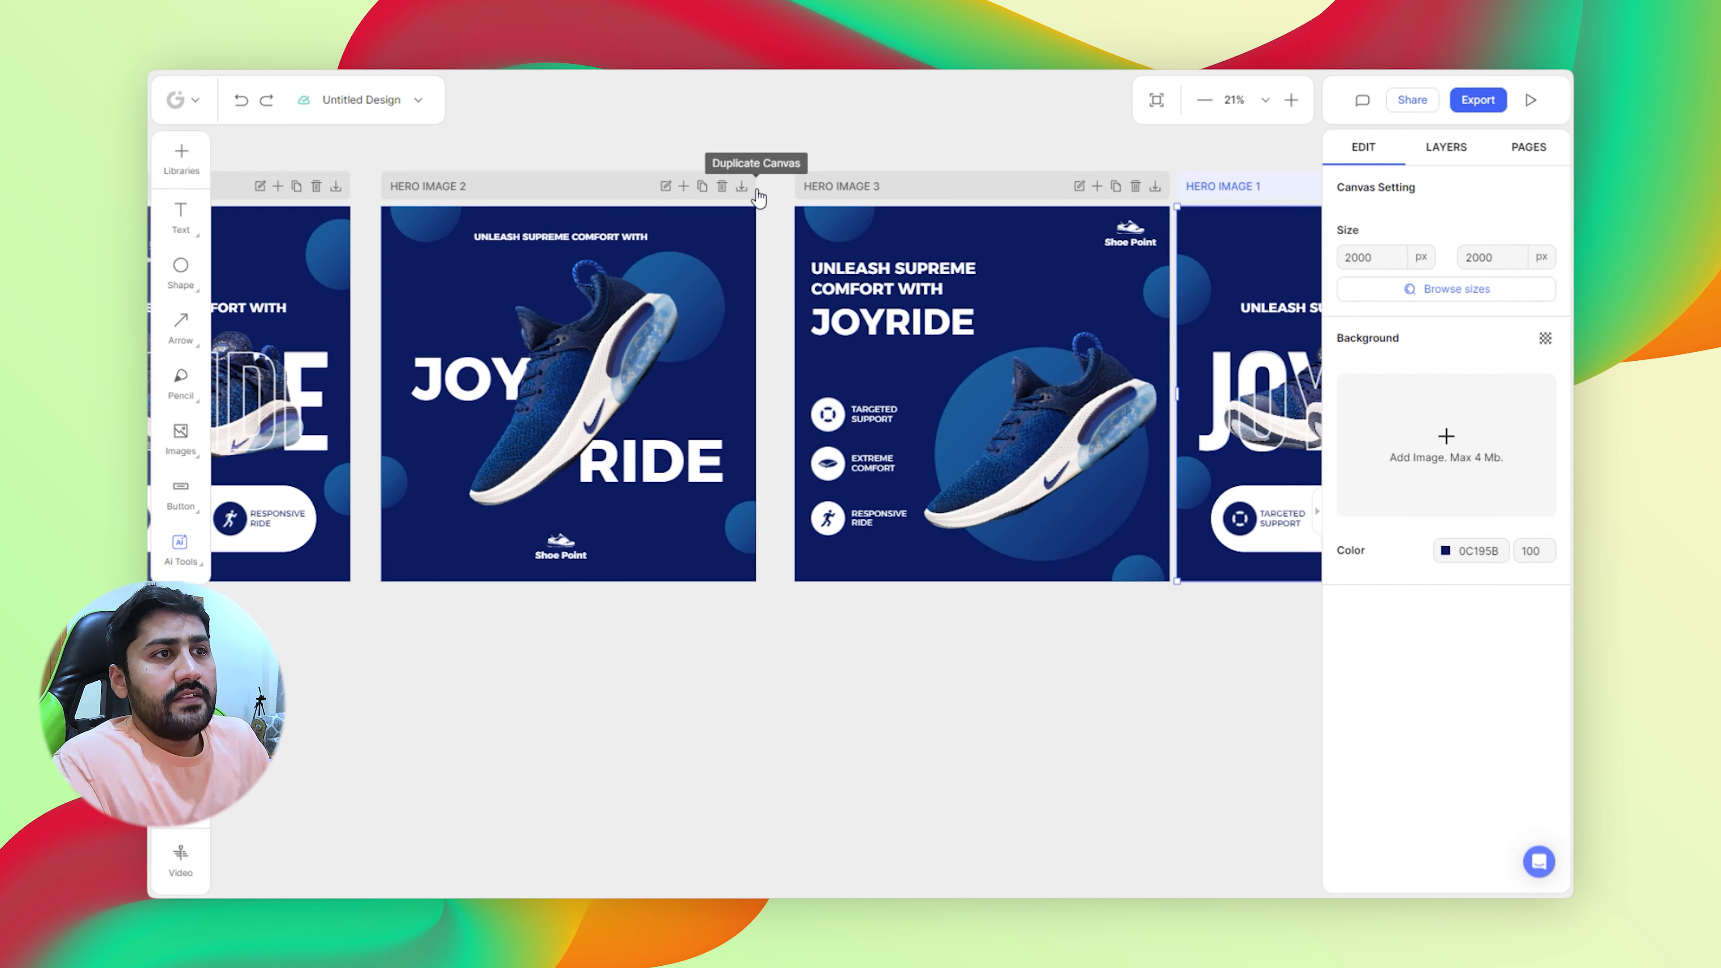
drag(1230, 188, 242, 592)
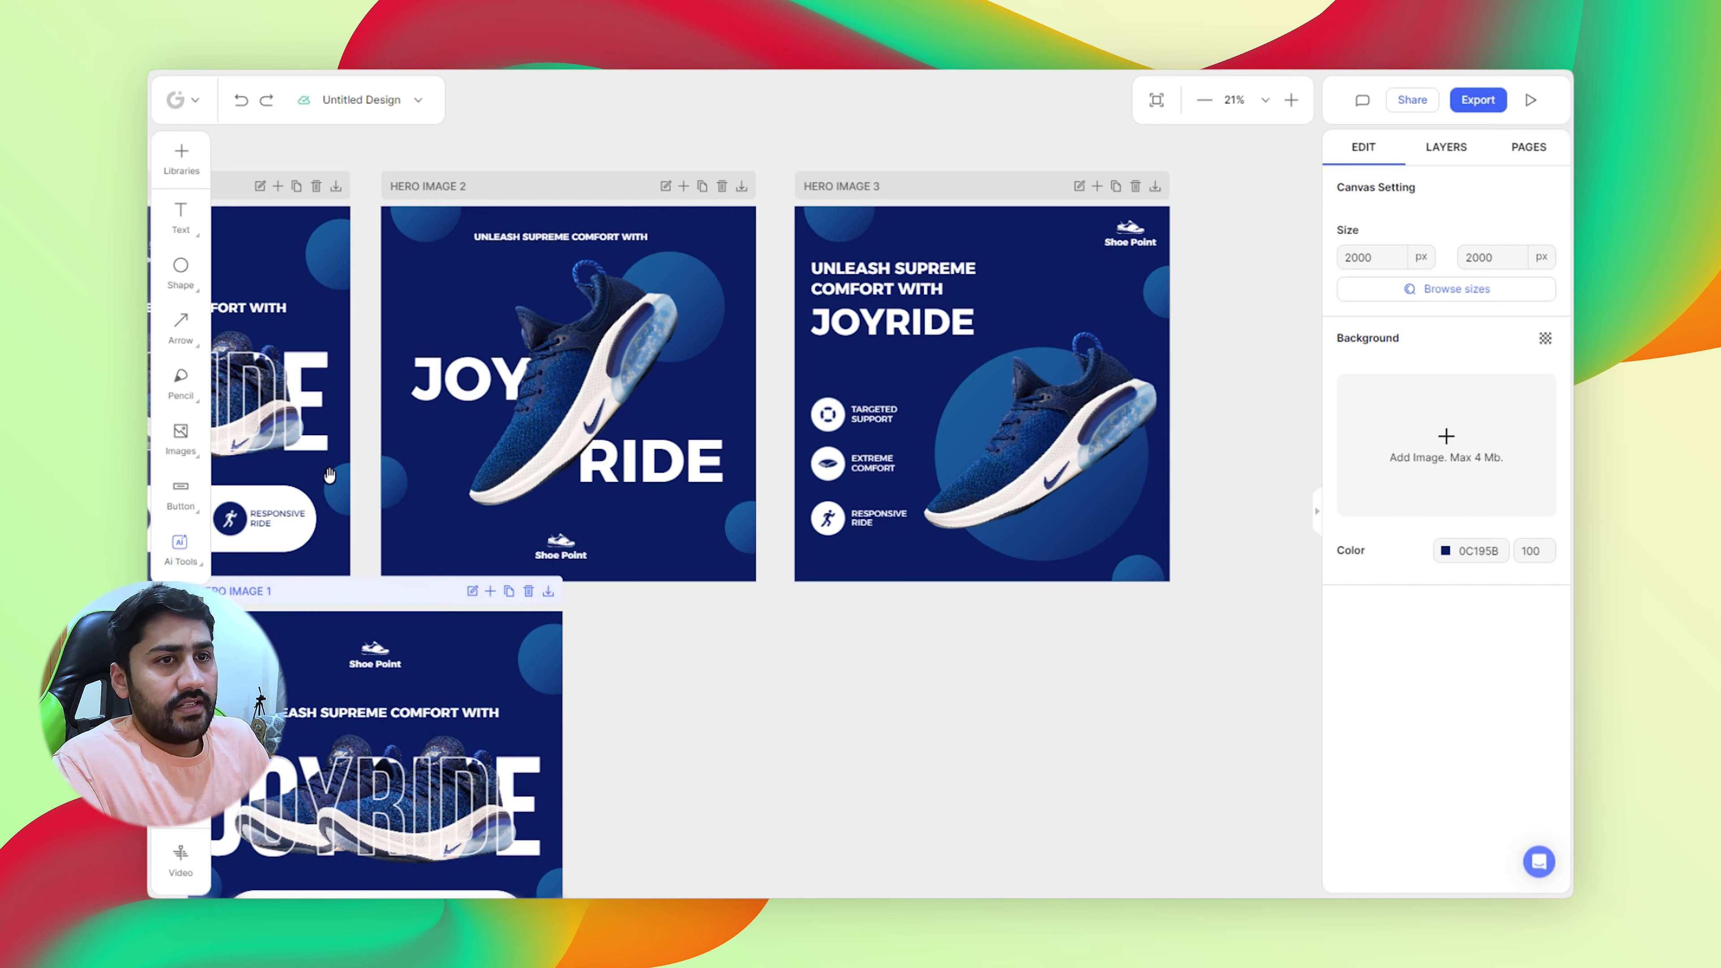
- Delete the JOYRIDE lettering and the pair of shoes from the duplicated HERO IMAGE 1 canvas
drag(345, 554, 611, 452)
click(857, 493)
drag(782, 571, 878, 482)
click(896, 495)
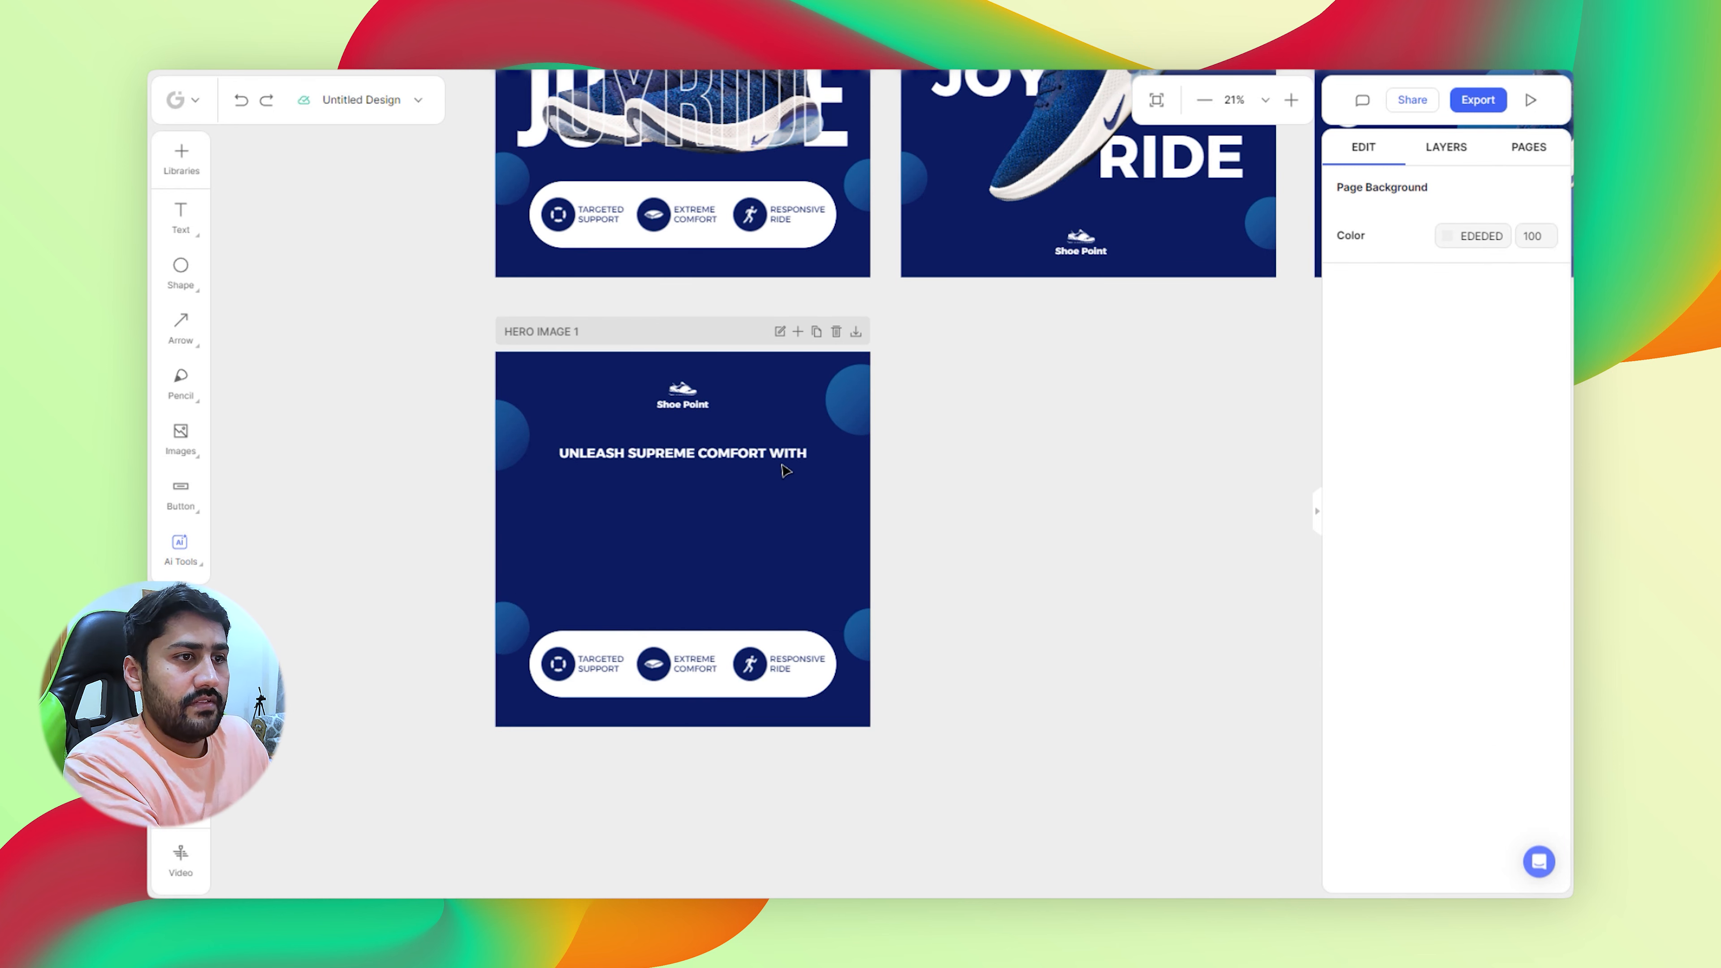
- Delete the tagline, the feature bar with its icons and labels, and the upper-right circle from the duplicated canvas
click(781, 464)
key(Delete)
click(718, 641)
key(Delete)
click(855, 400)
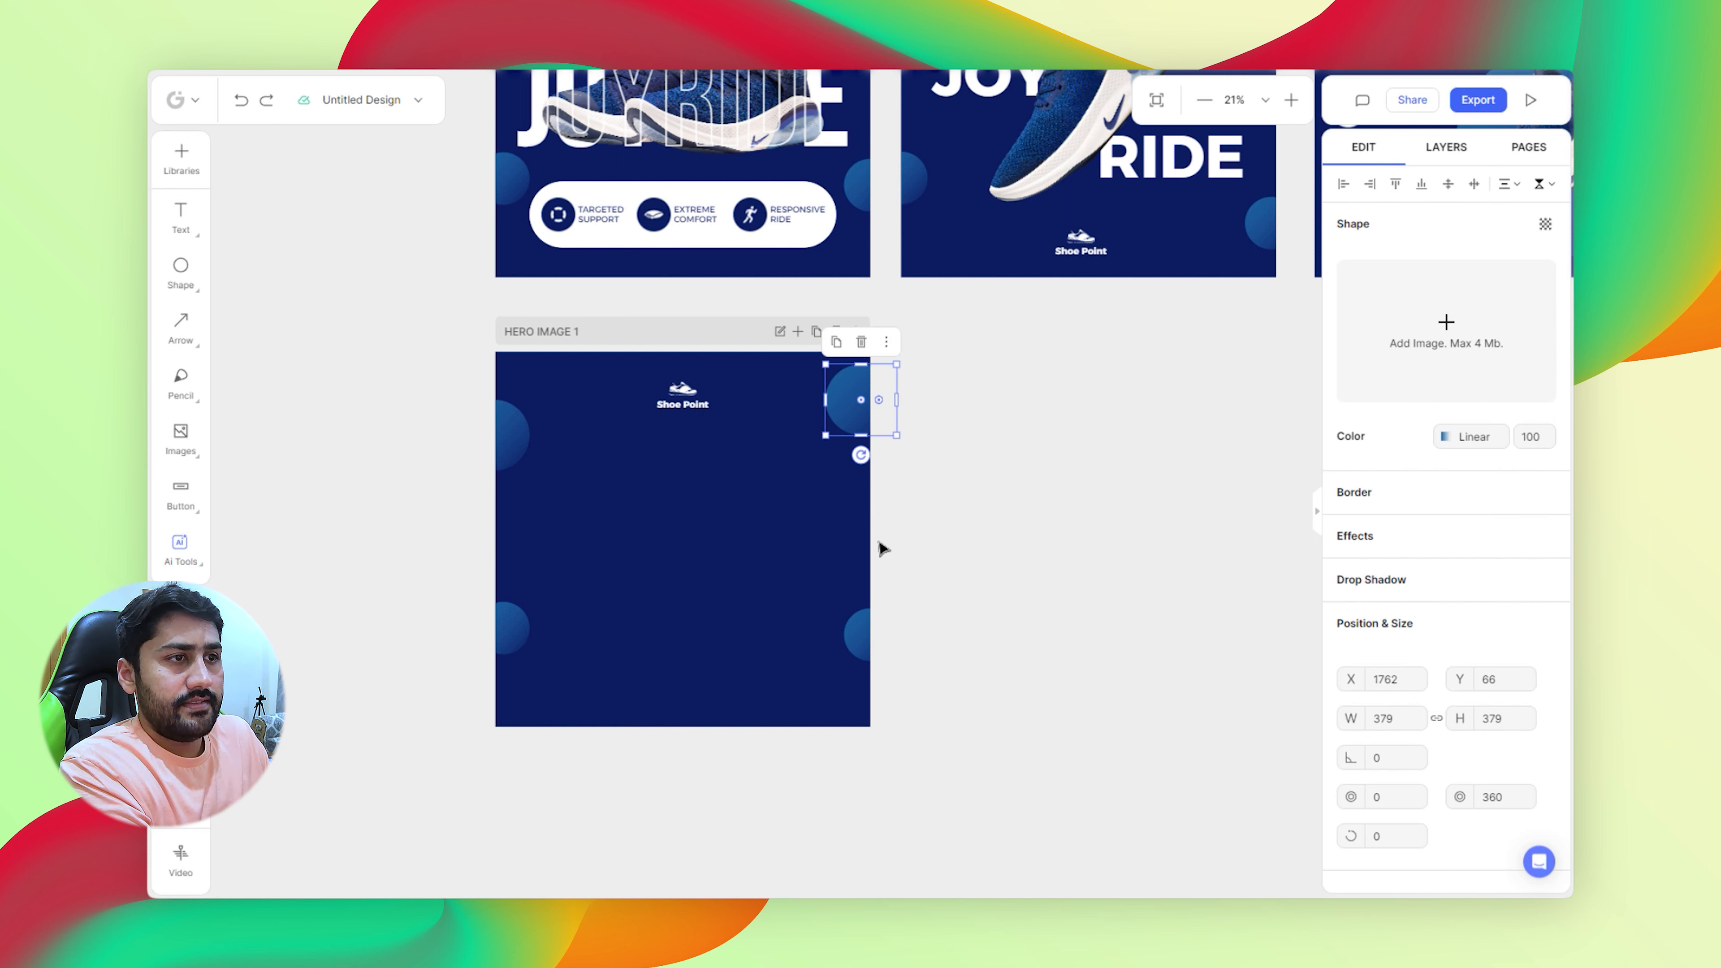
key(Delete)
- Enlarge the remaining right-edge circle to about 1192 px and position it in the canvas's lower-right area
drag(851, 640, 579, 425)
click(906, 465)
drag(729, 493, 782, 554)
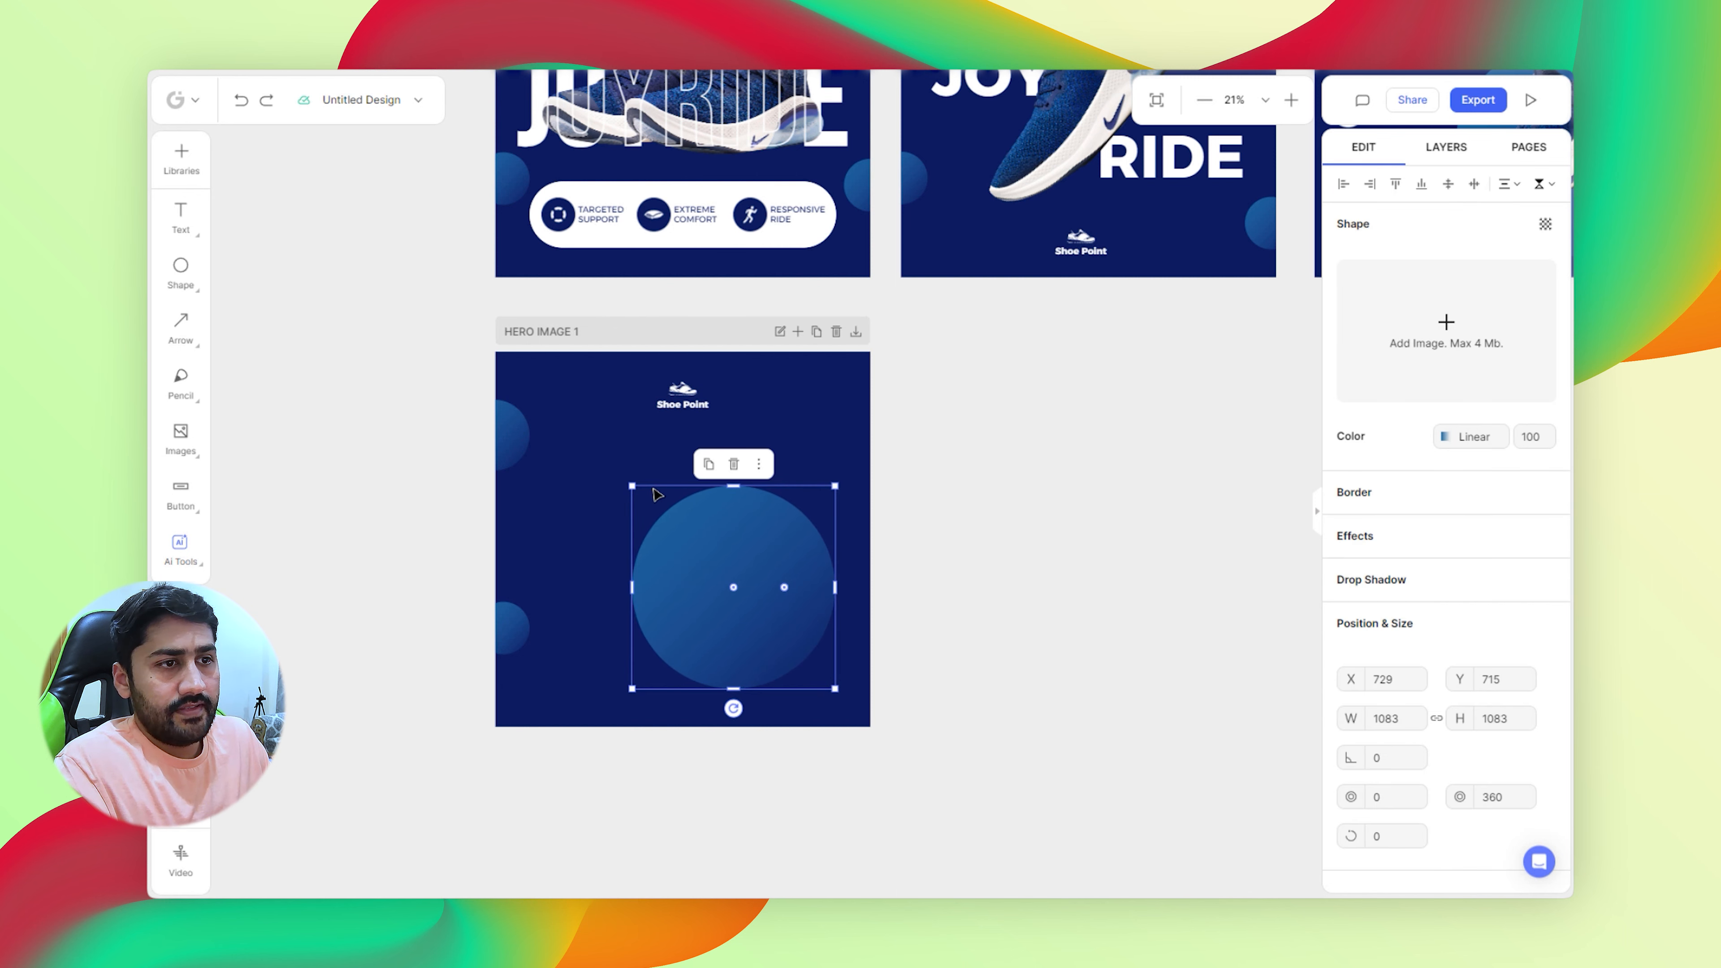
drag(634, 487, 616, 466)
click(908, 512)
- Duplicate the large gradient circle and scale the copy down to about 1042 px
click(793, 546)
drag(793, 545, 720, 518)
click(715, 466)
drag(809, 464, 779, 490)
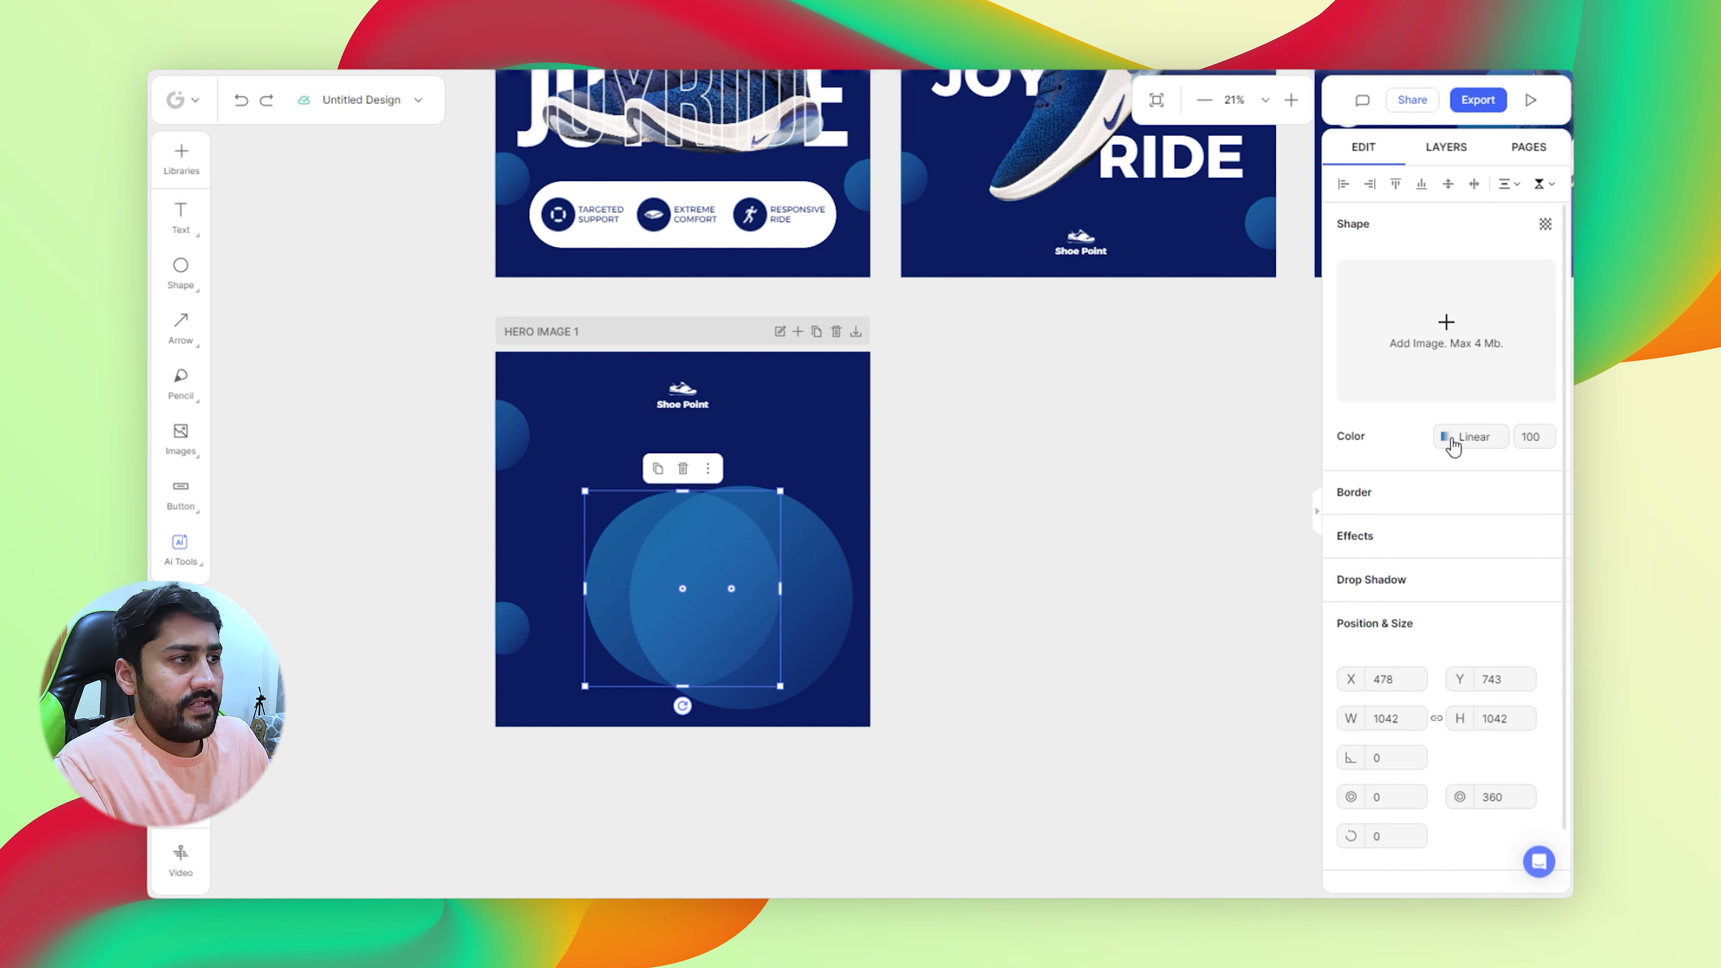
- Replace the smaller circle's gradient with a solid white FFFFFF fill
click(1452, 442)
click(1150, 518)
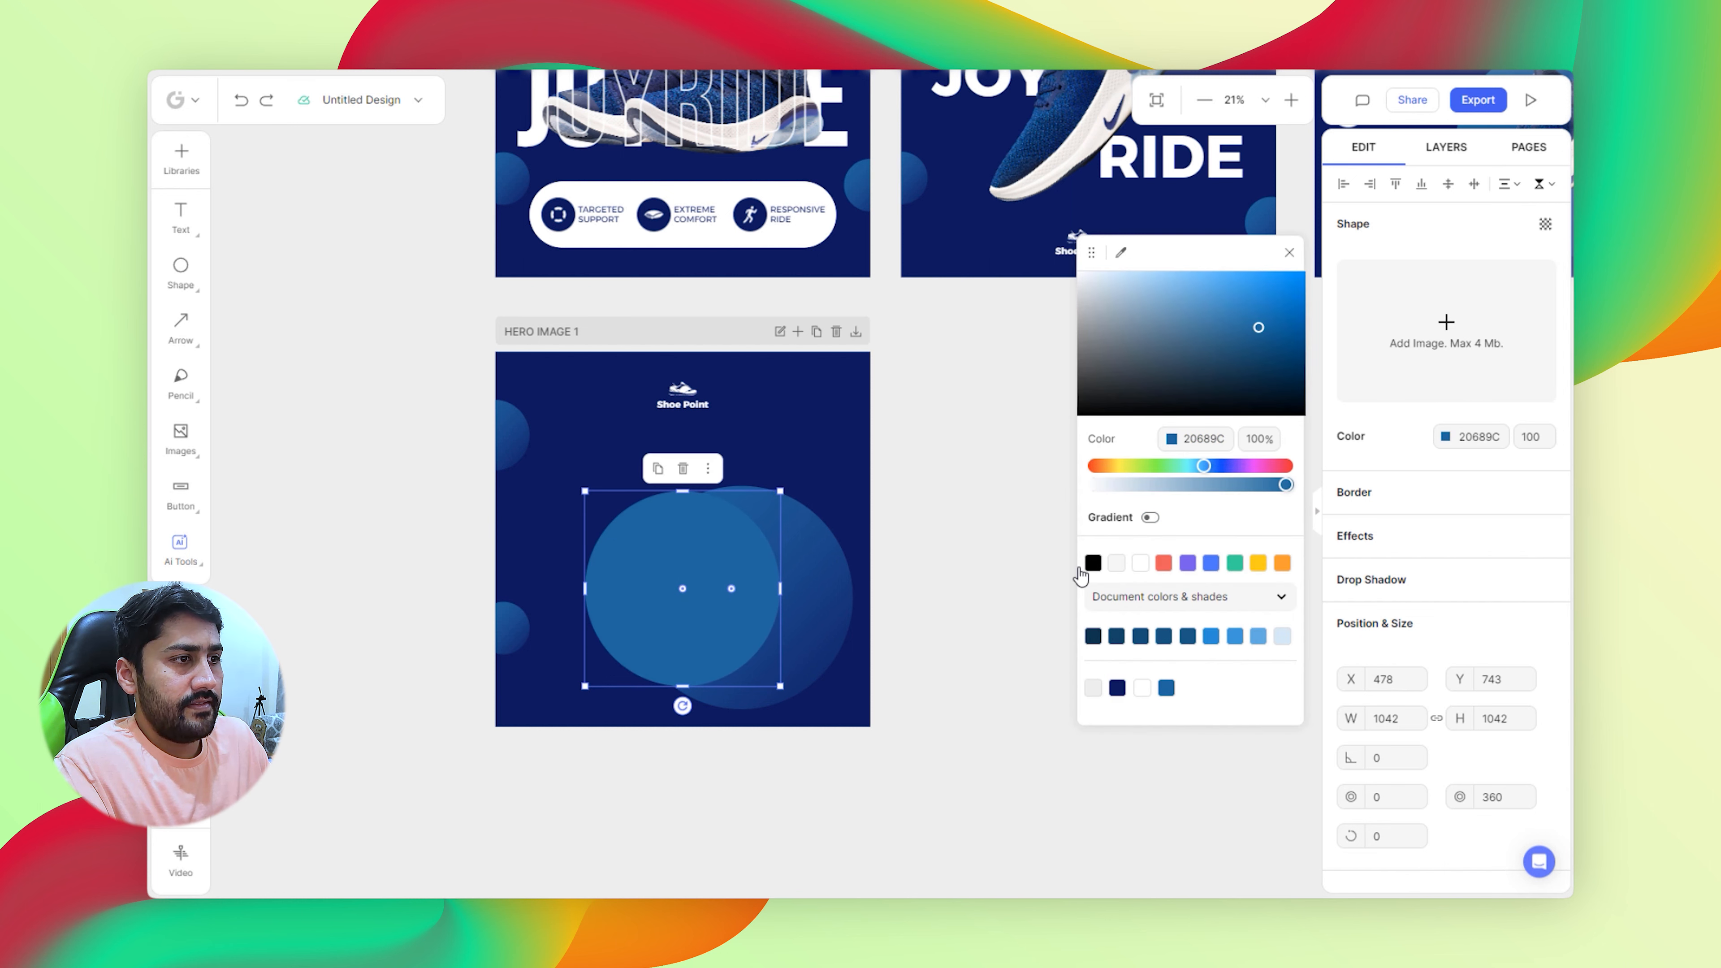
click(1140, 562)
click(949, 583)
- Place the white circle over the gradient circle, resize it to about 1082 px and center the two on each other
drag(707, 584, 757, 582)
click(887, 576)
click(775, 526)
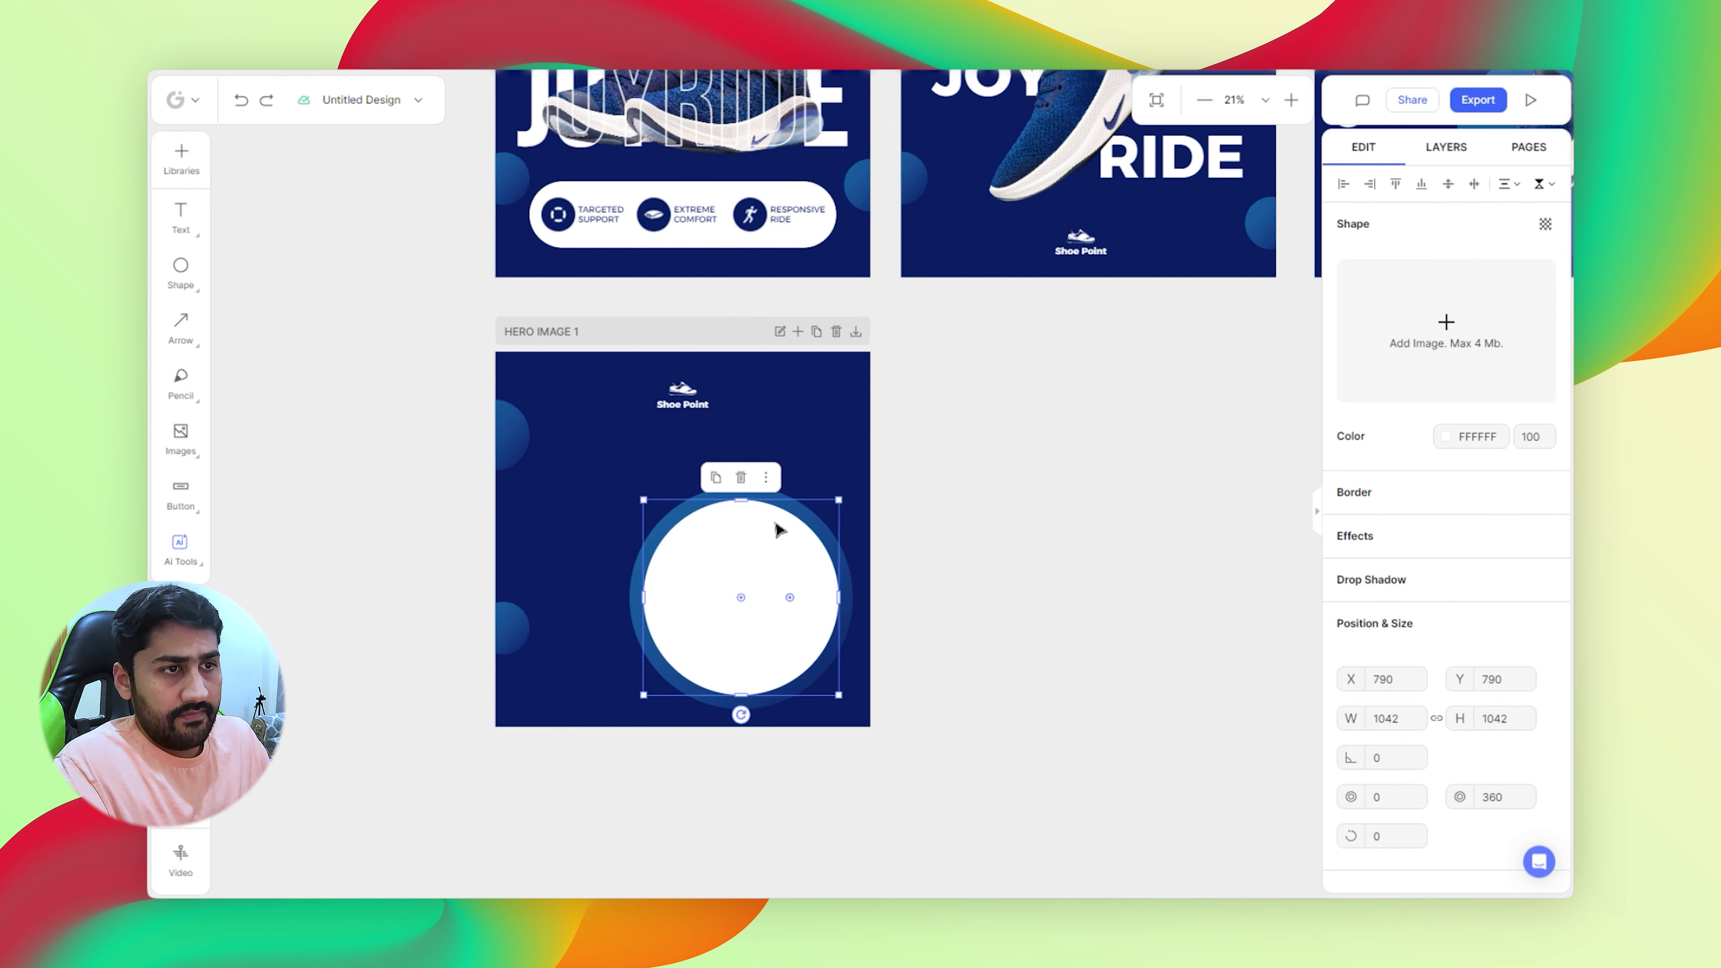
drag(841, 501, 780, 548)
click(1449, 184)
click(1474, 184)
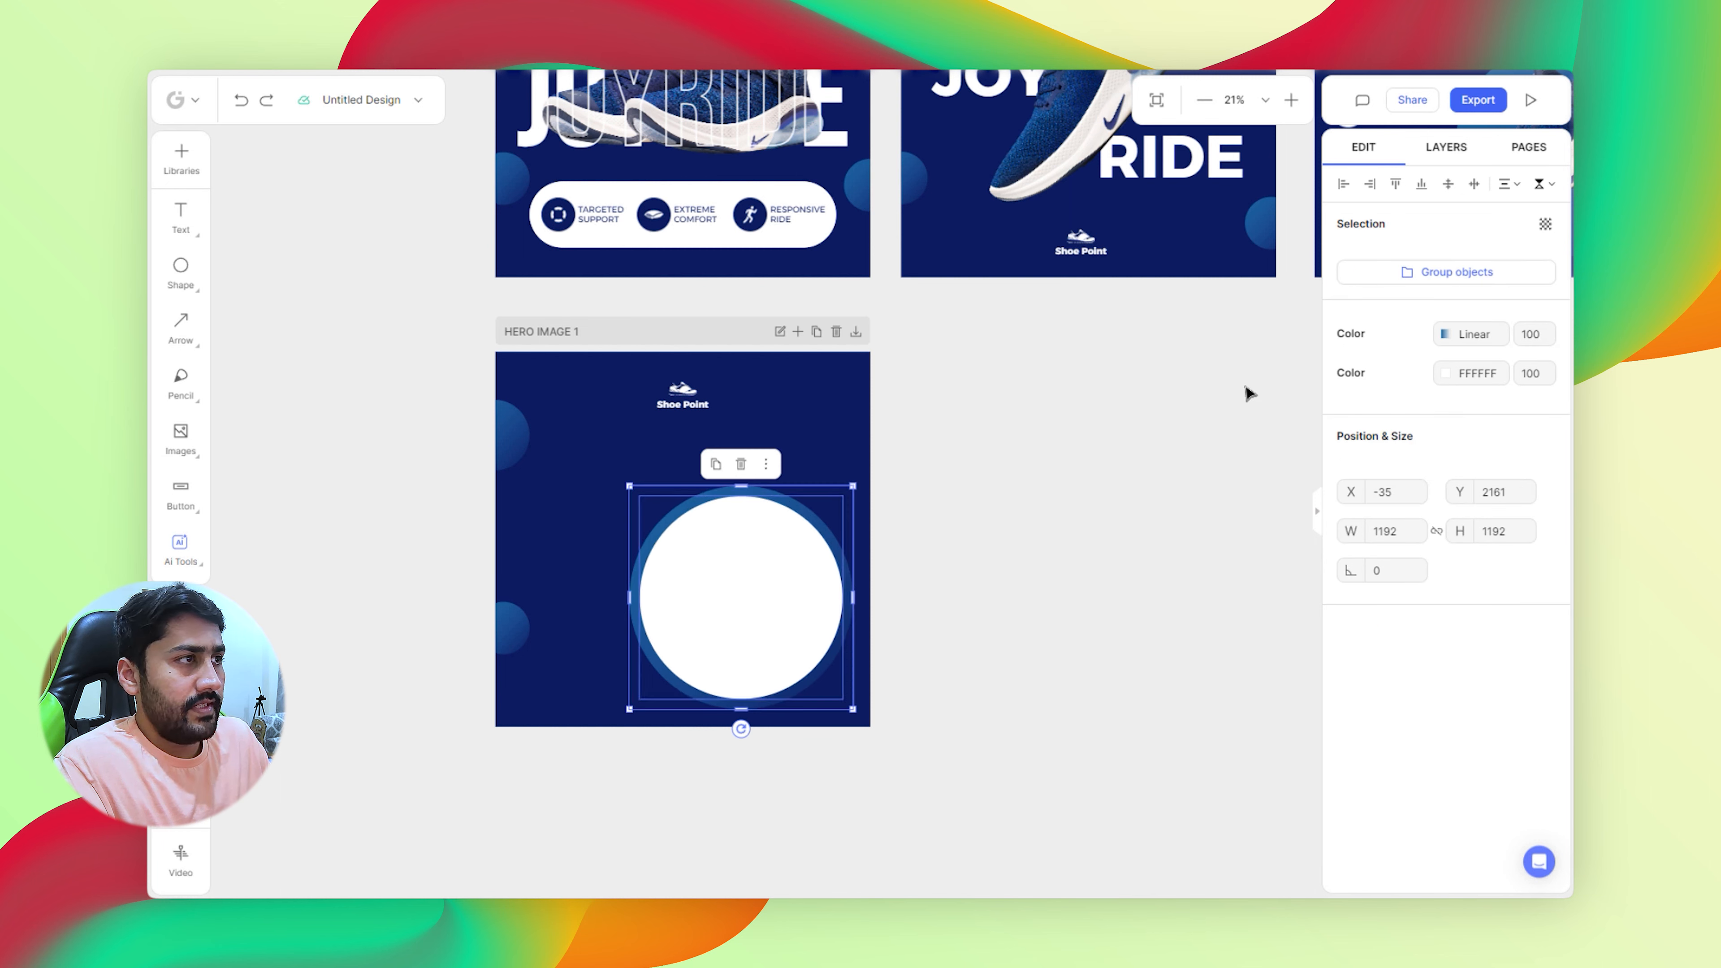
click(1098, 451)
drag(820, 456, 746, 570)
click(949, 569)
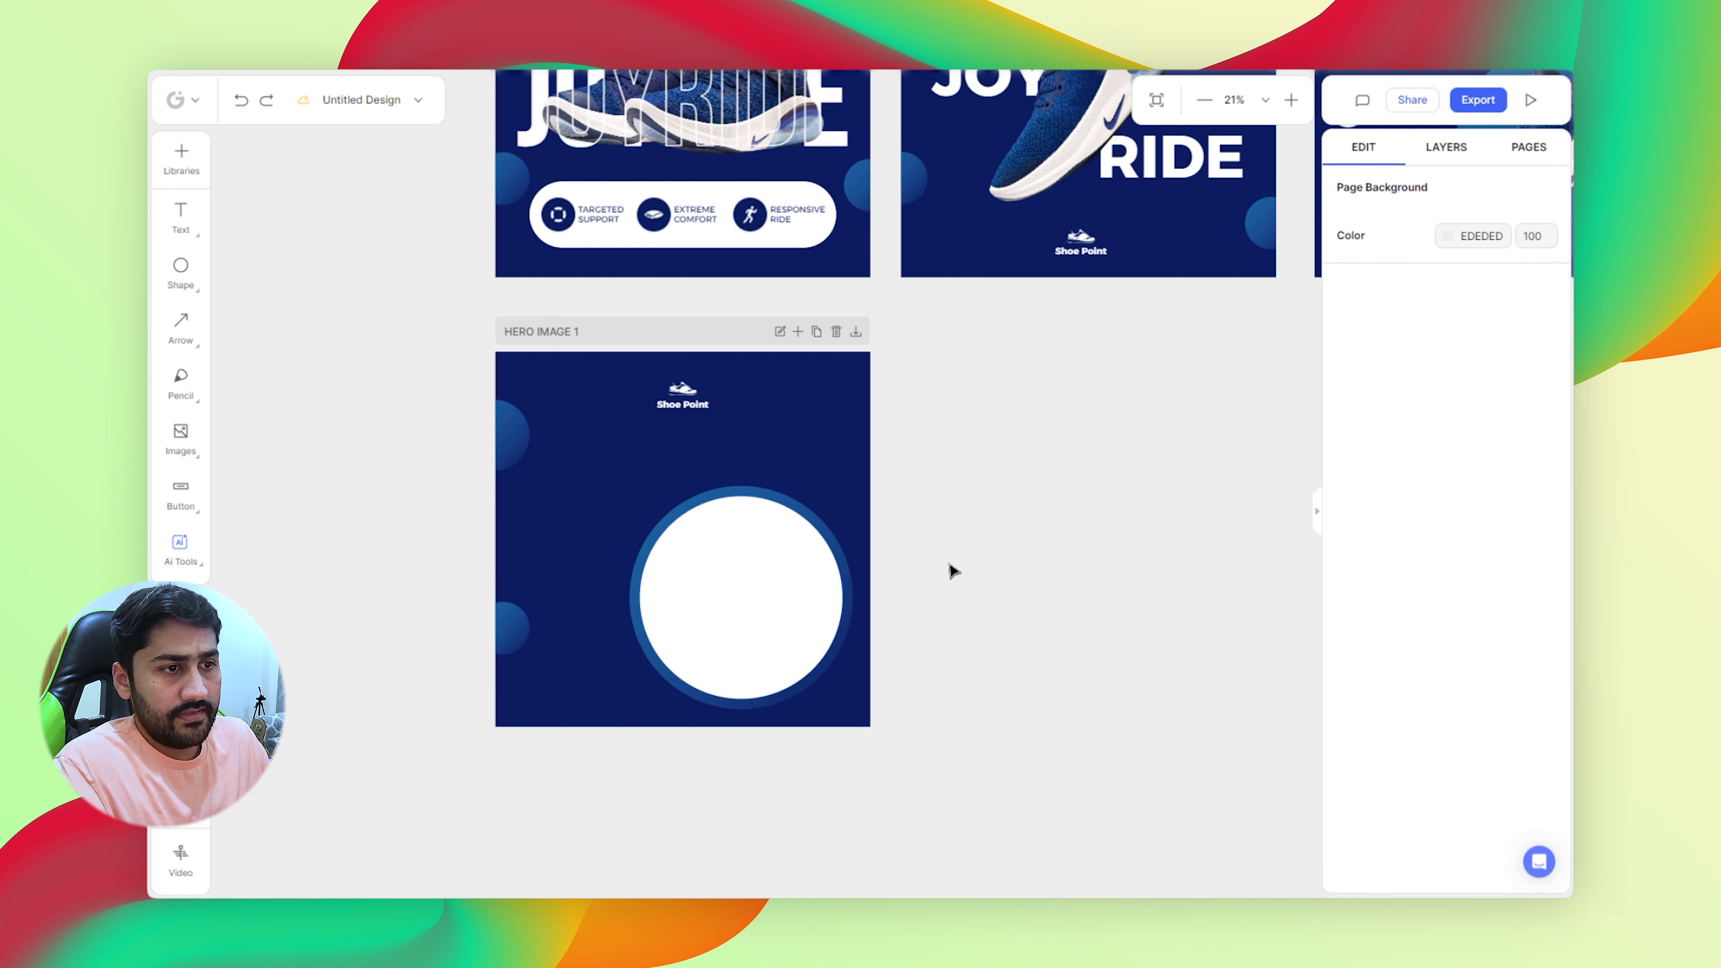
- Upload the photo of the hand-held shoe from the Shoes folder onto the duplicated canvas
click(800, 627)
mouse_move(968, 897)
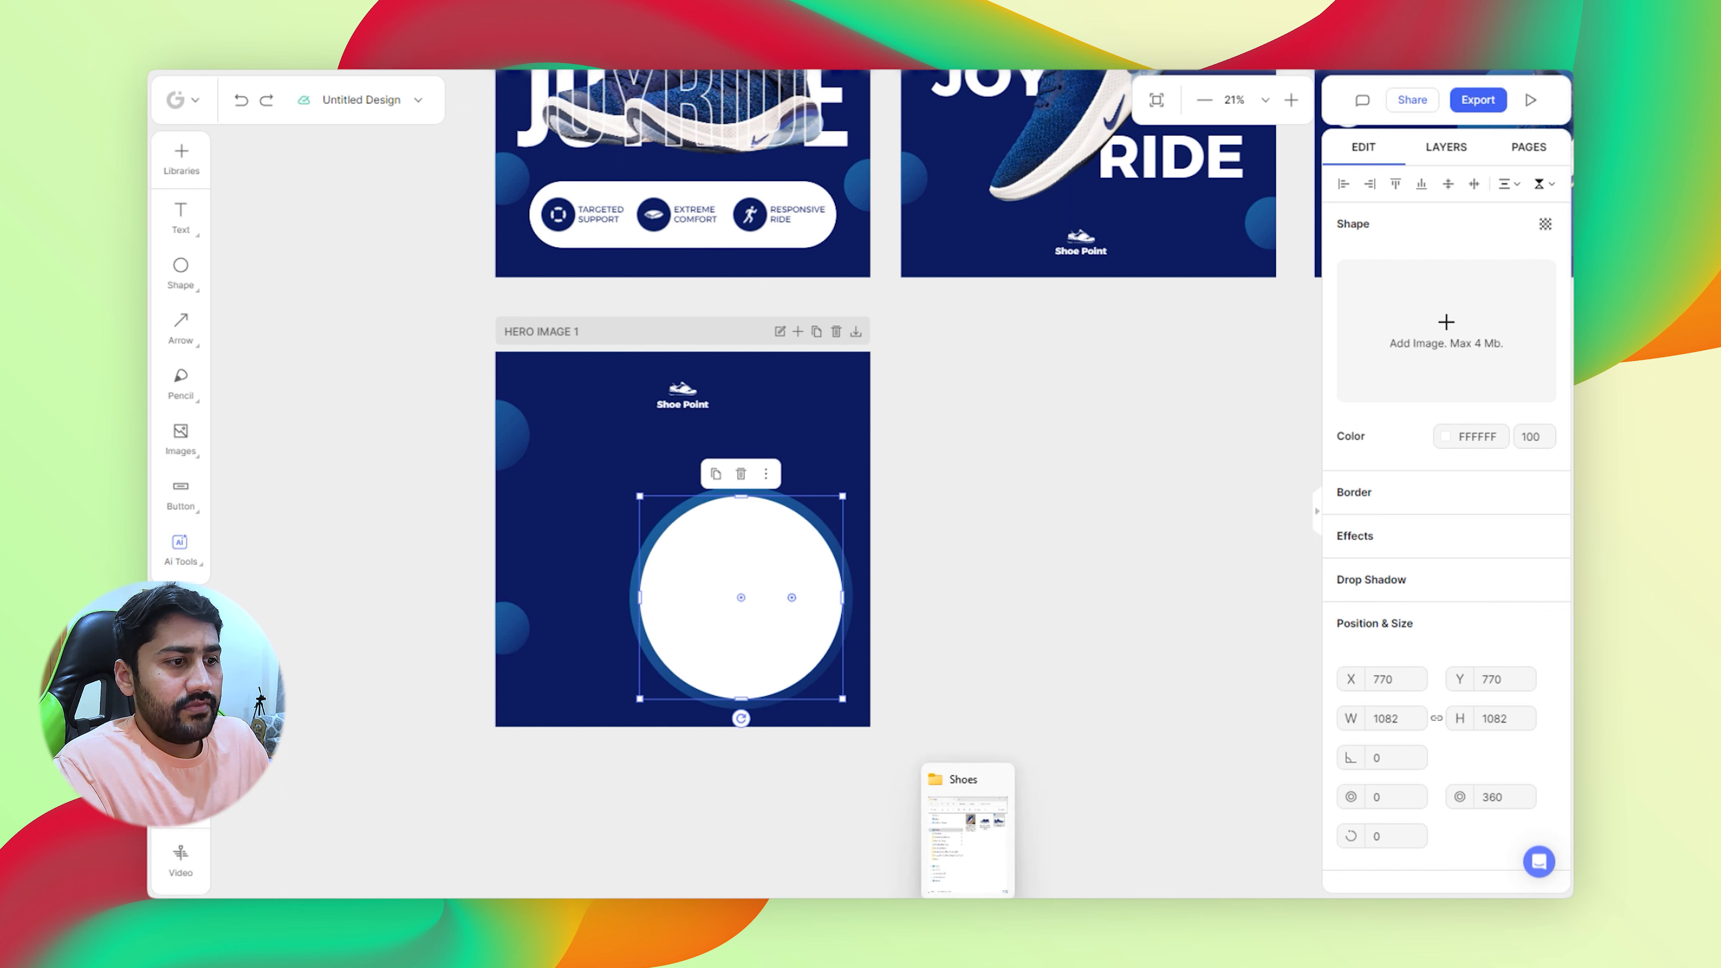
click(967, 834)
drag(574, 302, 866, 490)
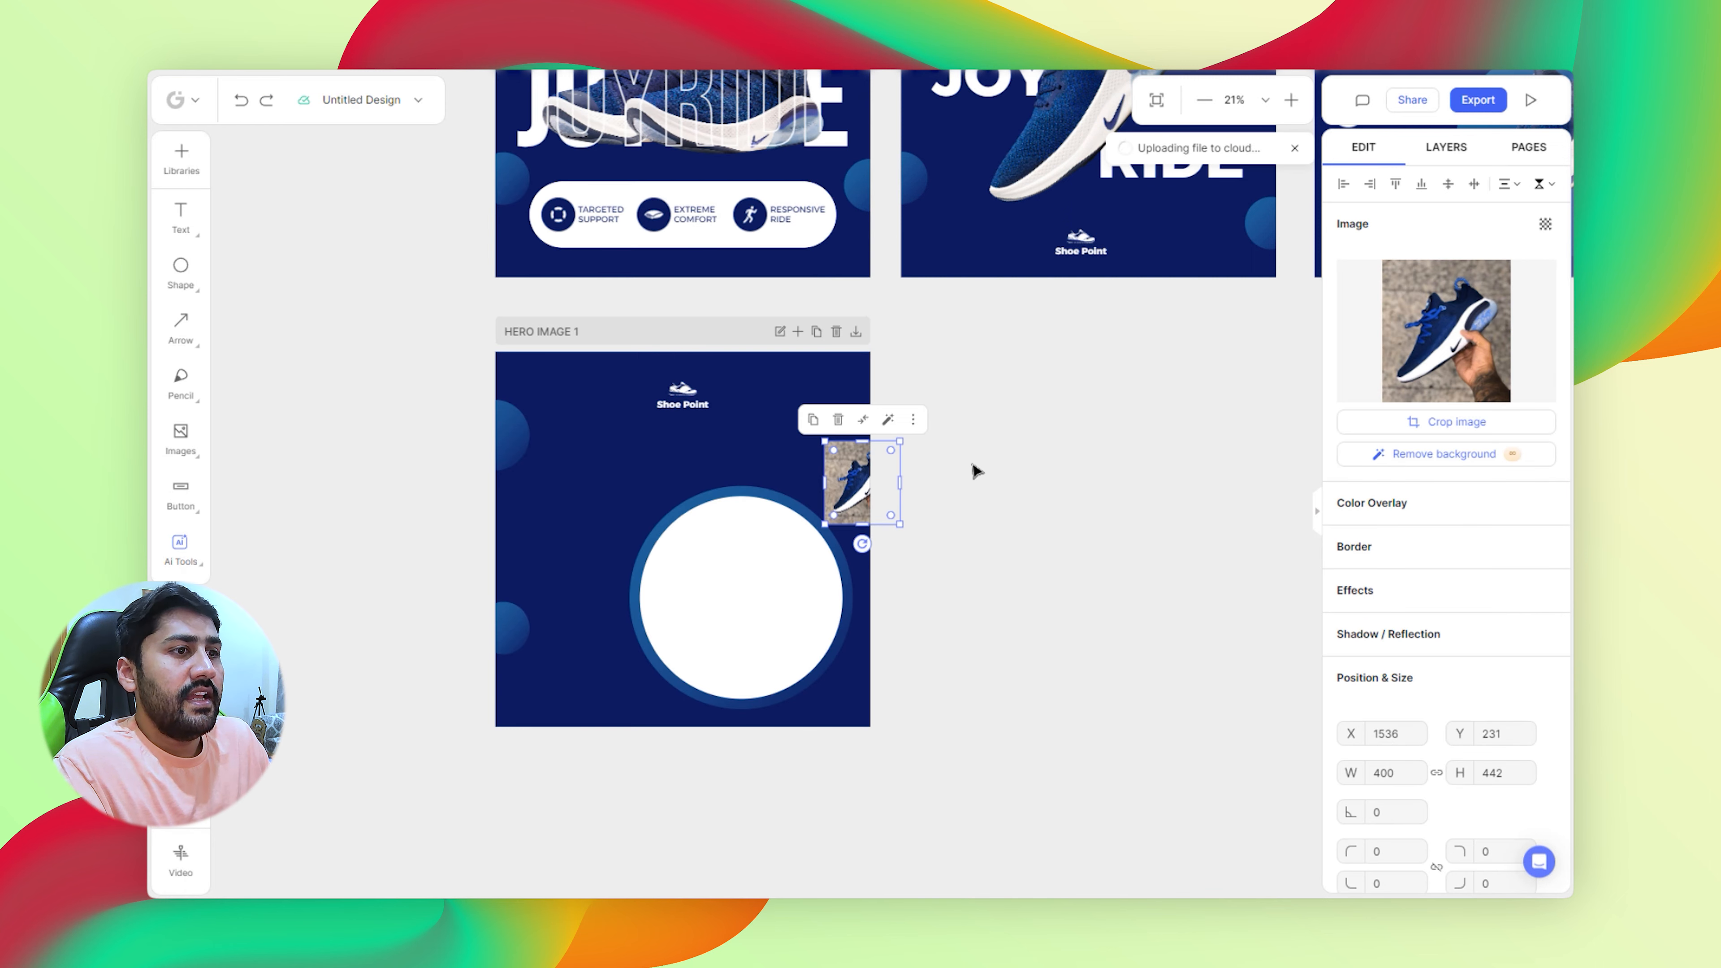
click(971, 467)
click(770, 568)
click(914, 539)
click(865, 493)
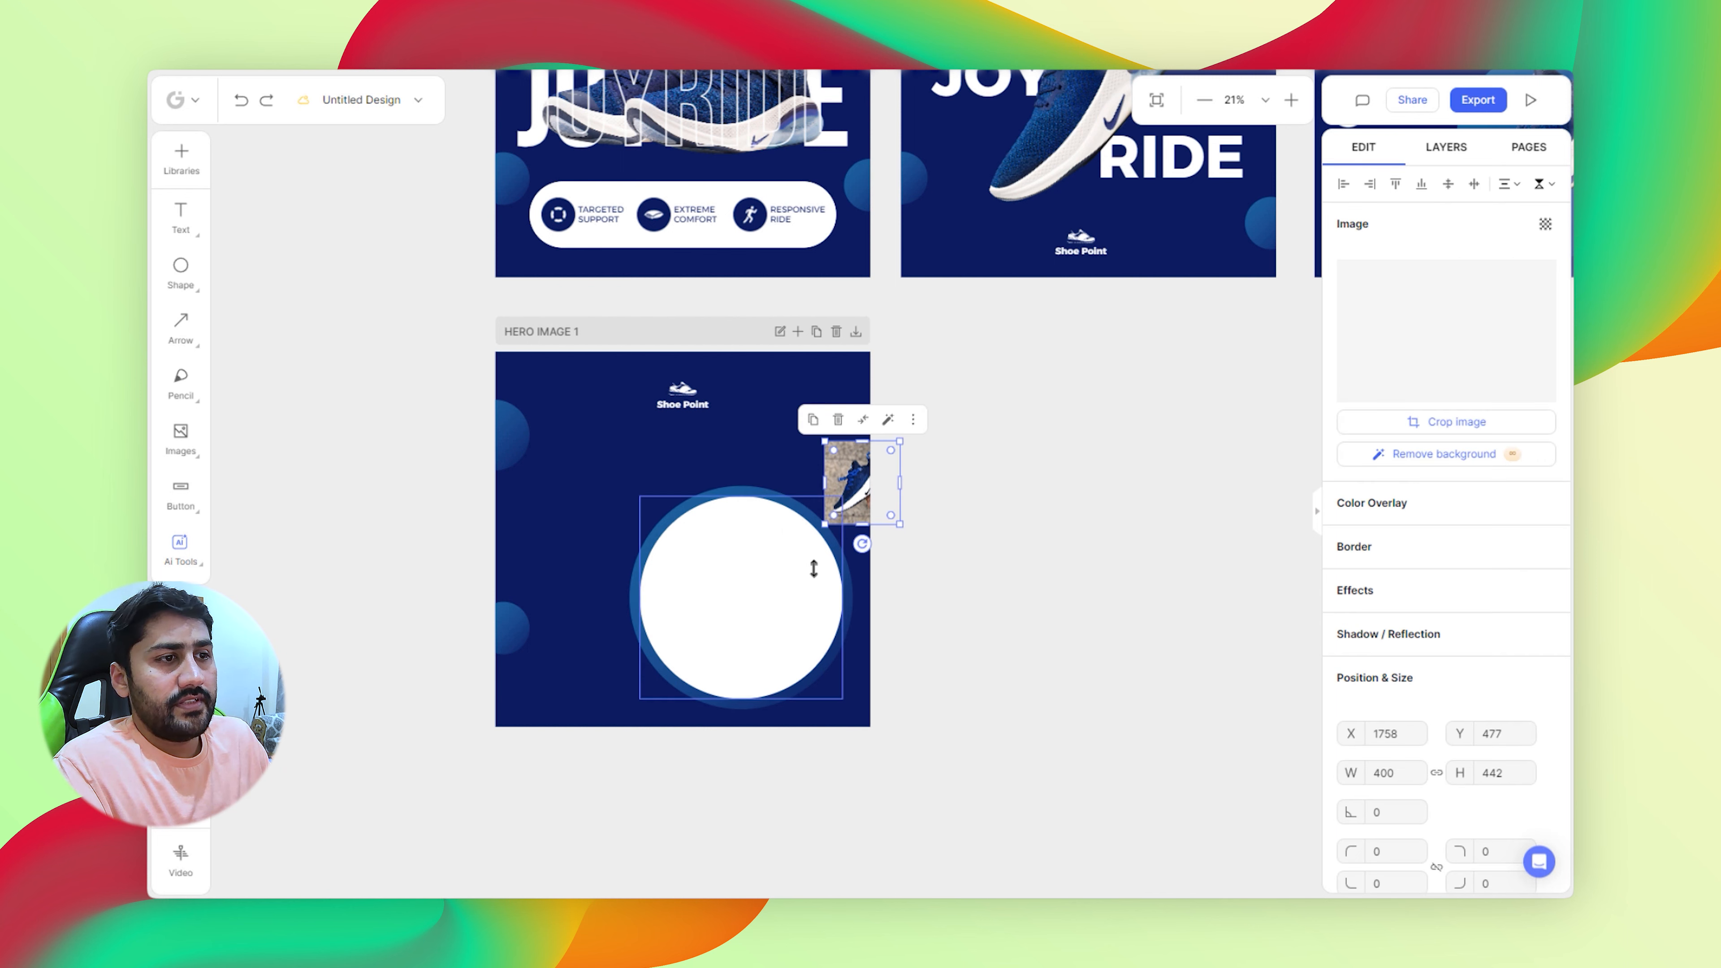
- Fill the white circle with the uploaded photo of the hand-held shoe
click(771, 580)
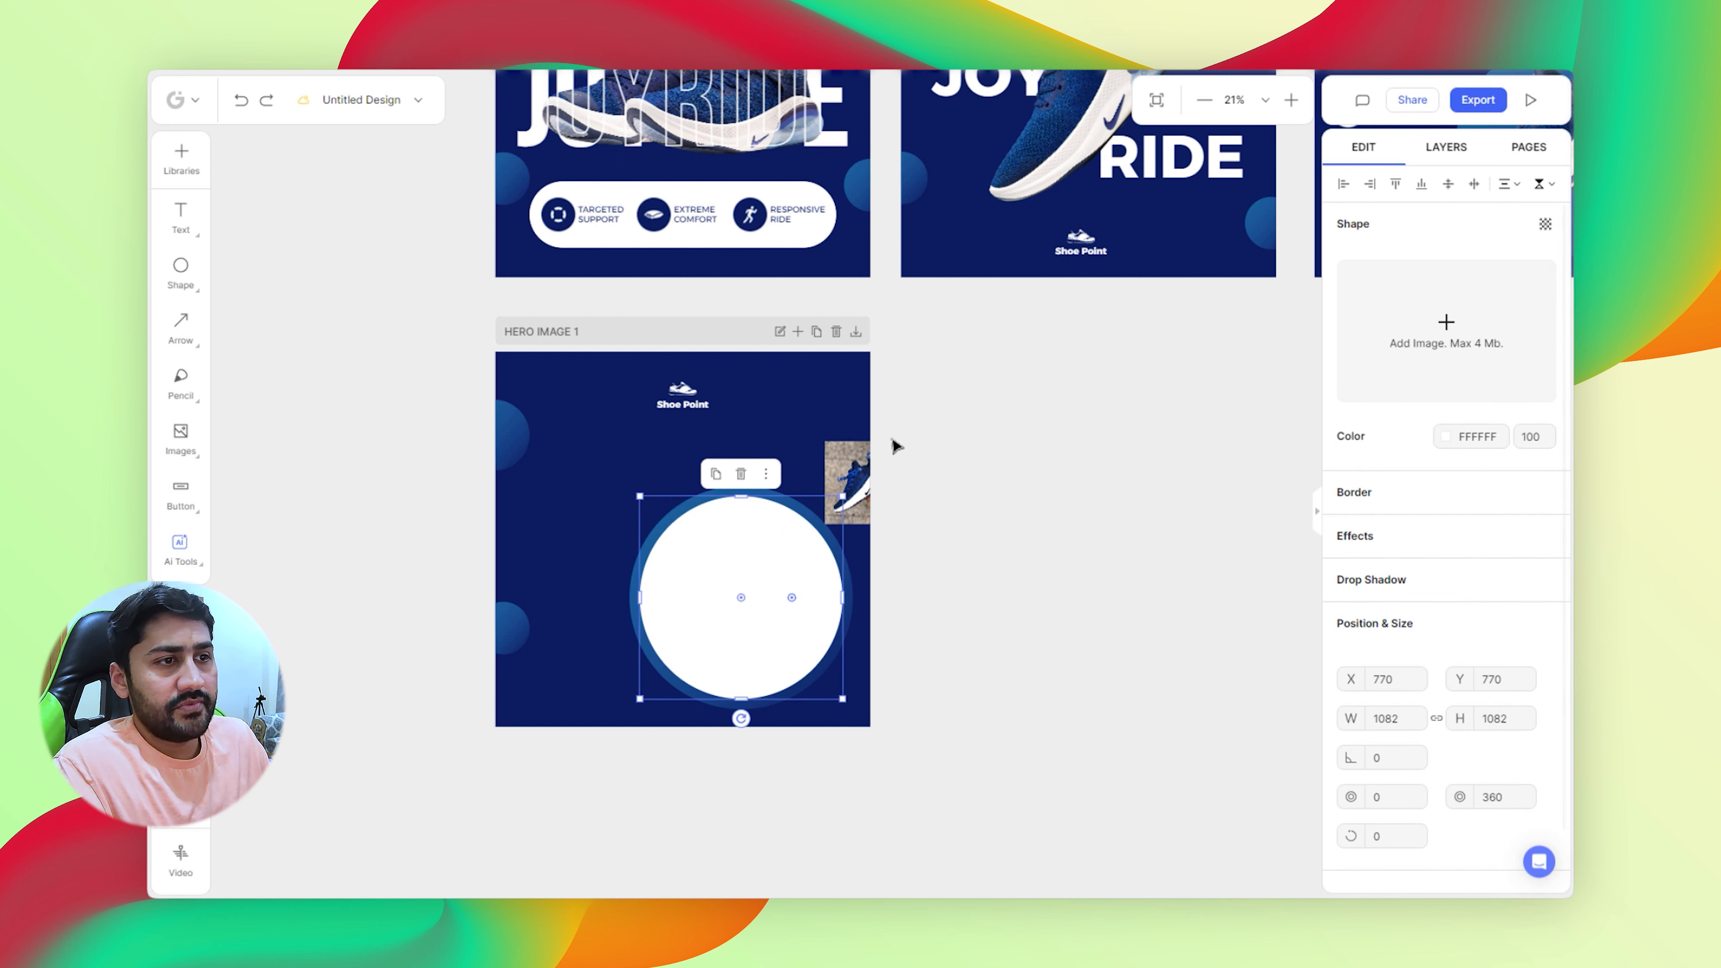
click(1426, 332)
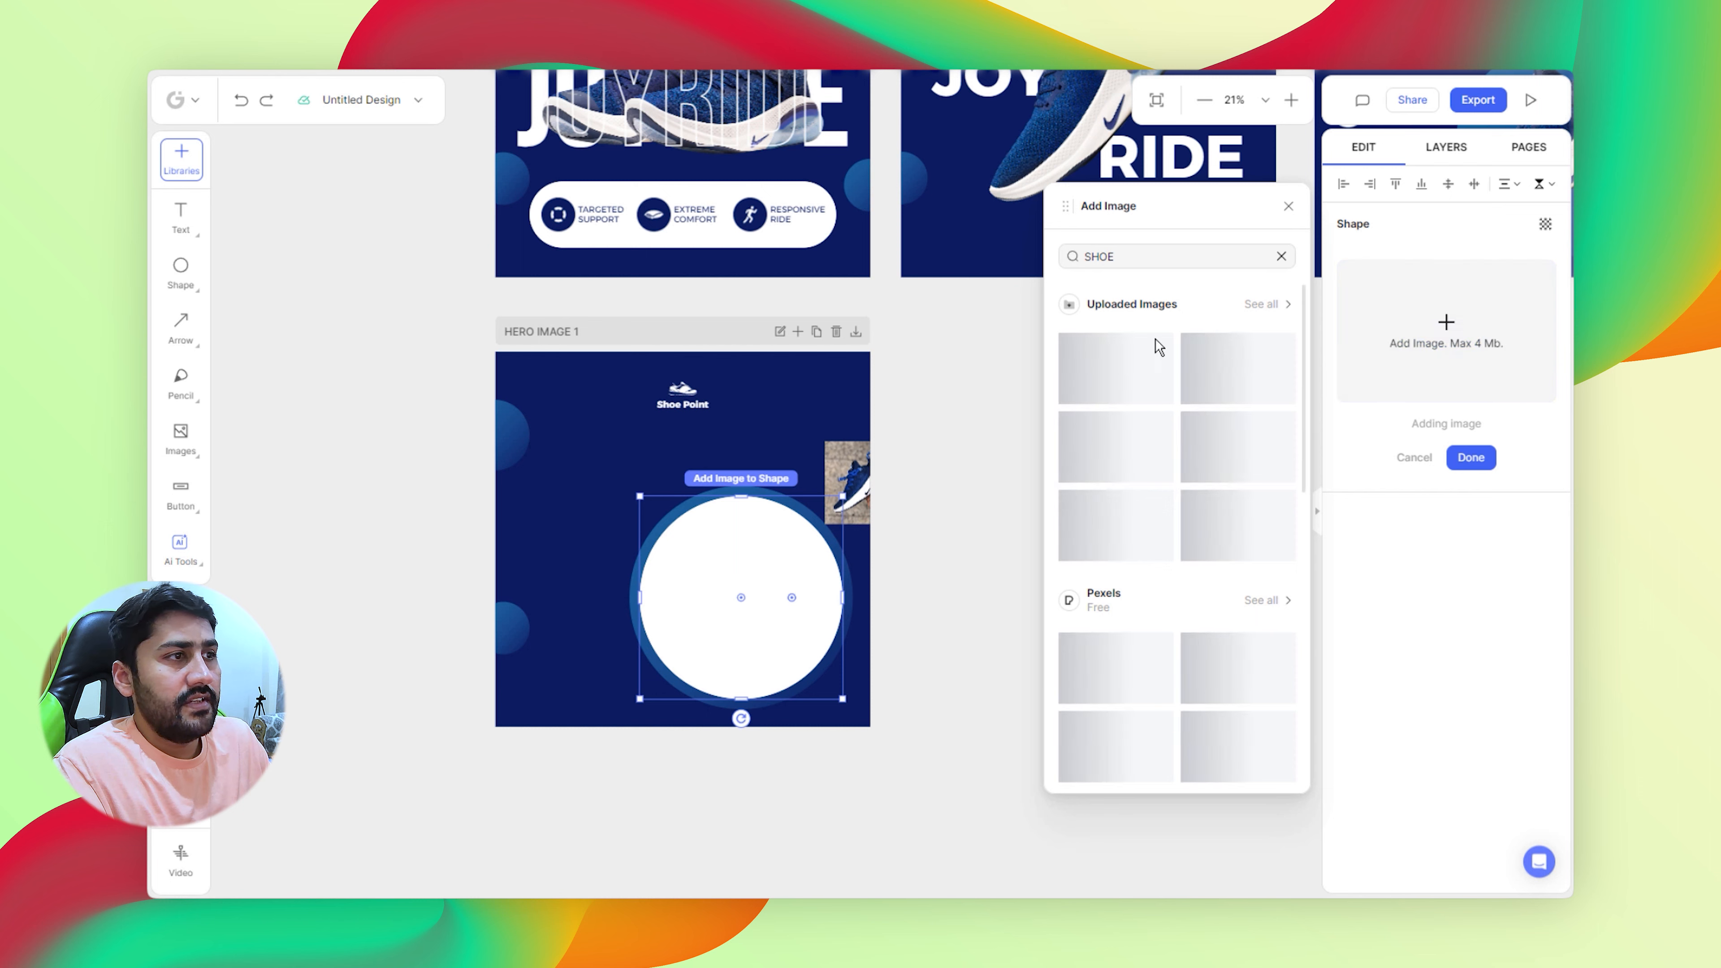
click(1281, 255)
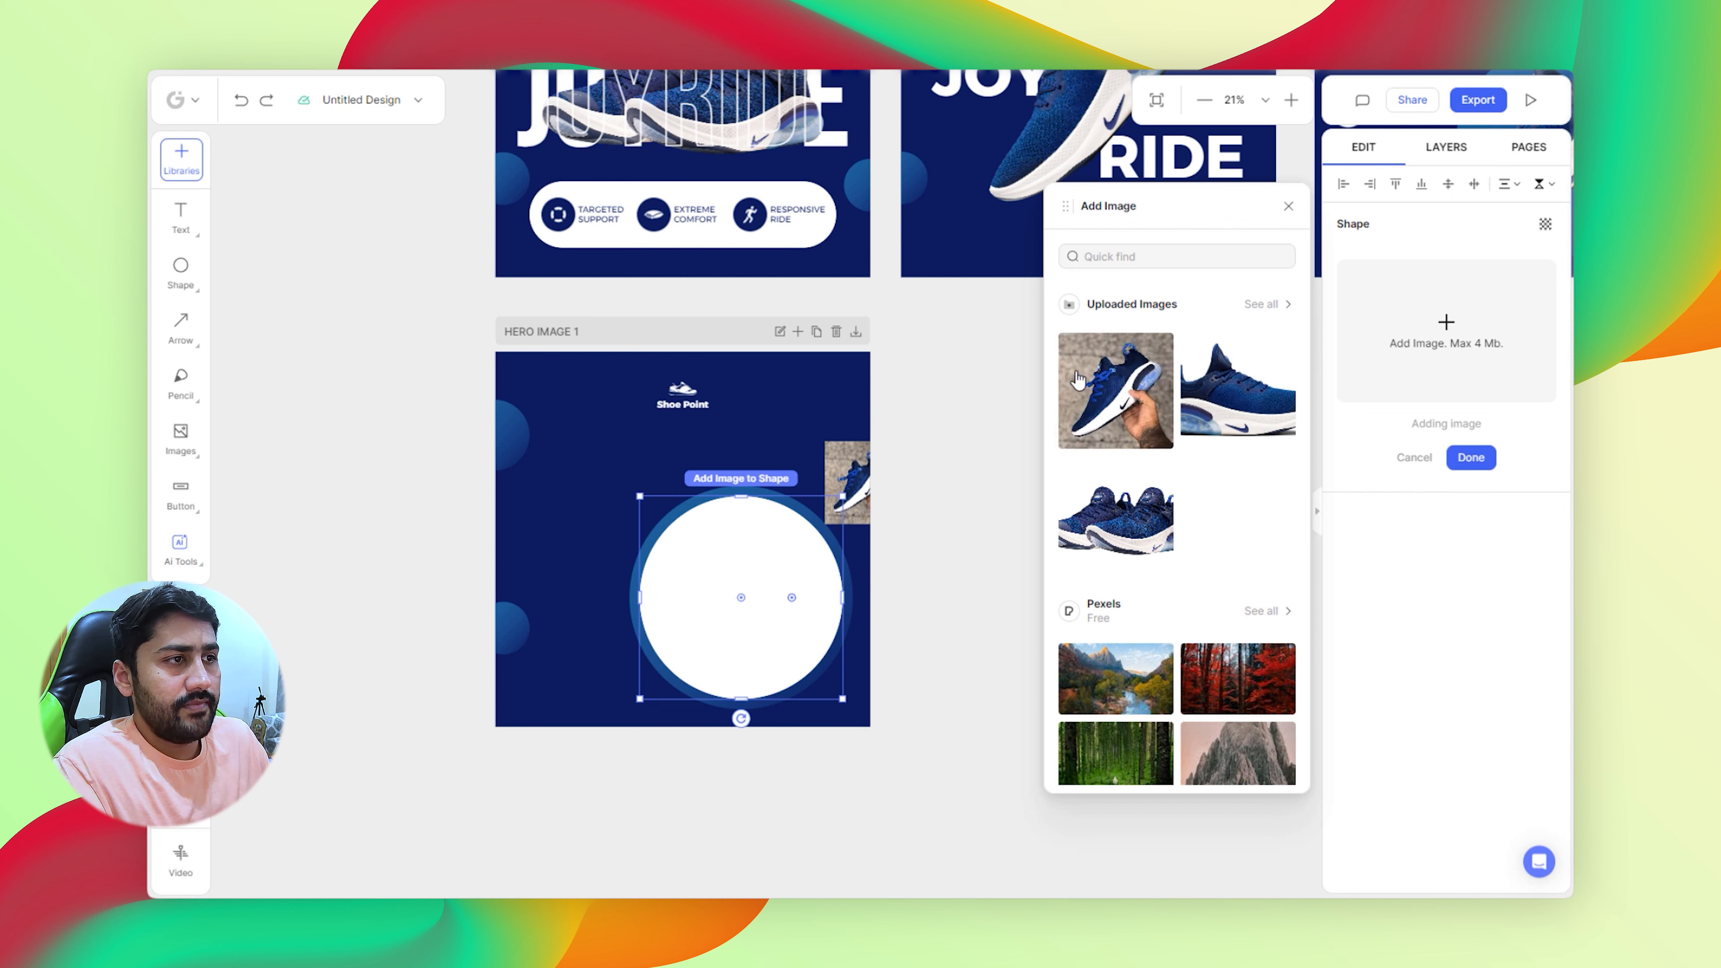
click(1140, 396)
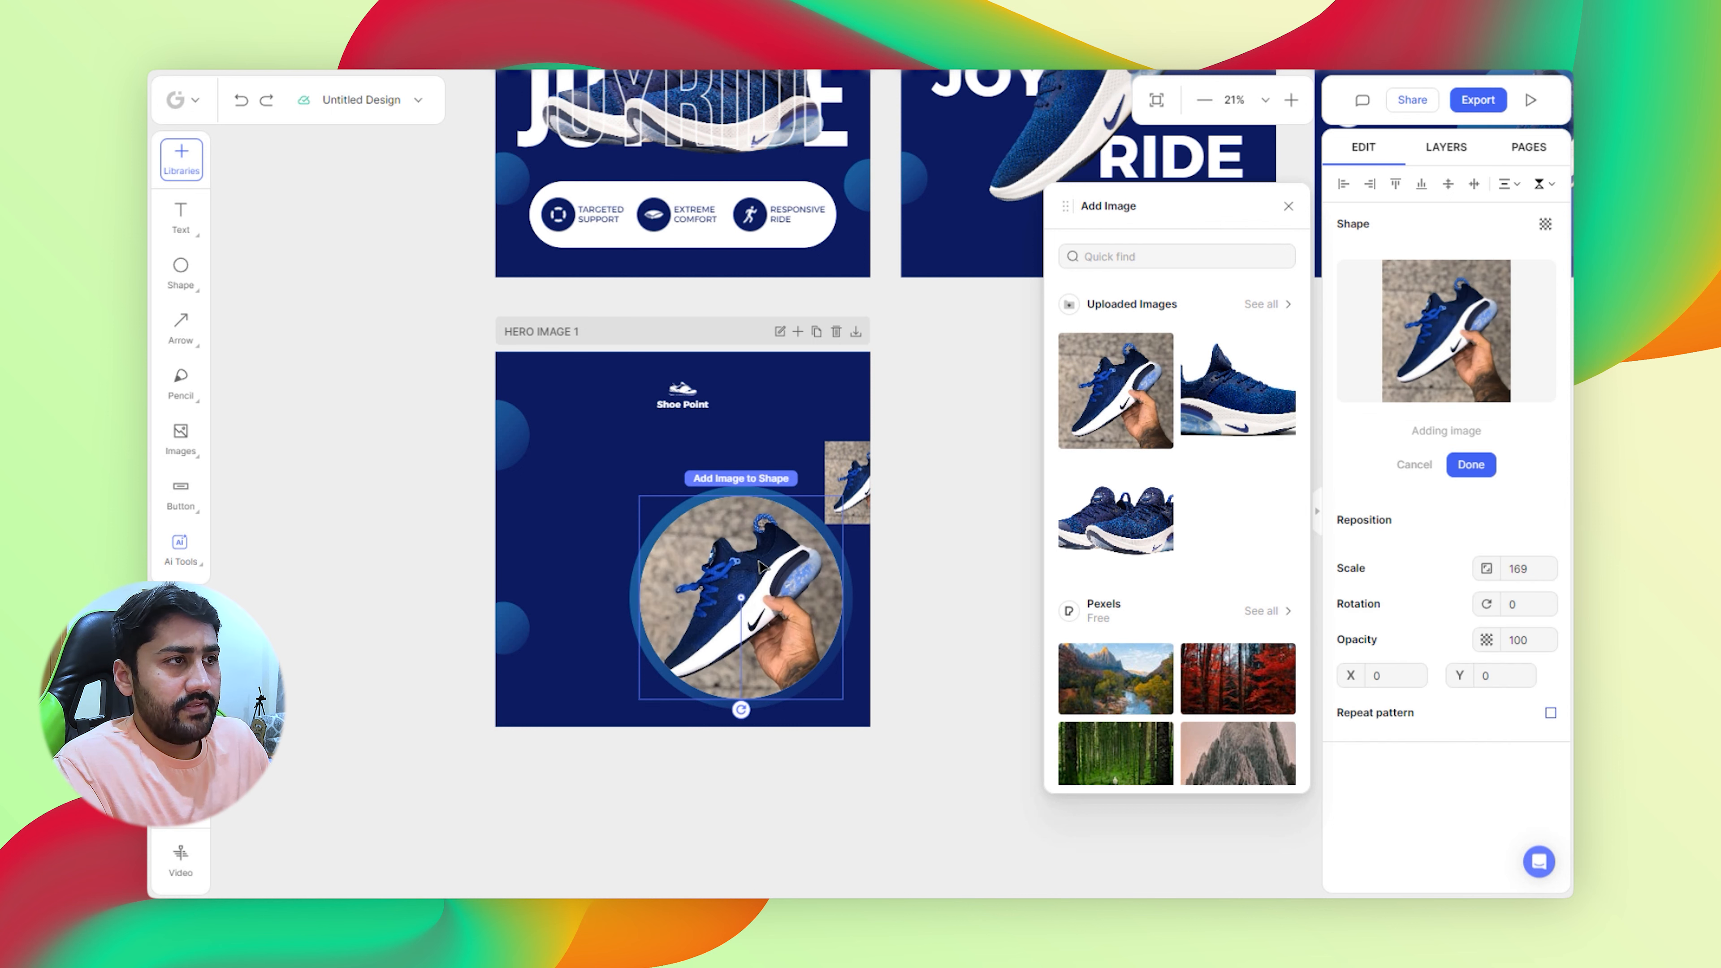
click(949, 473)
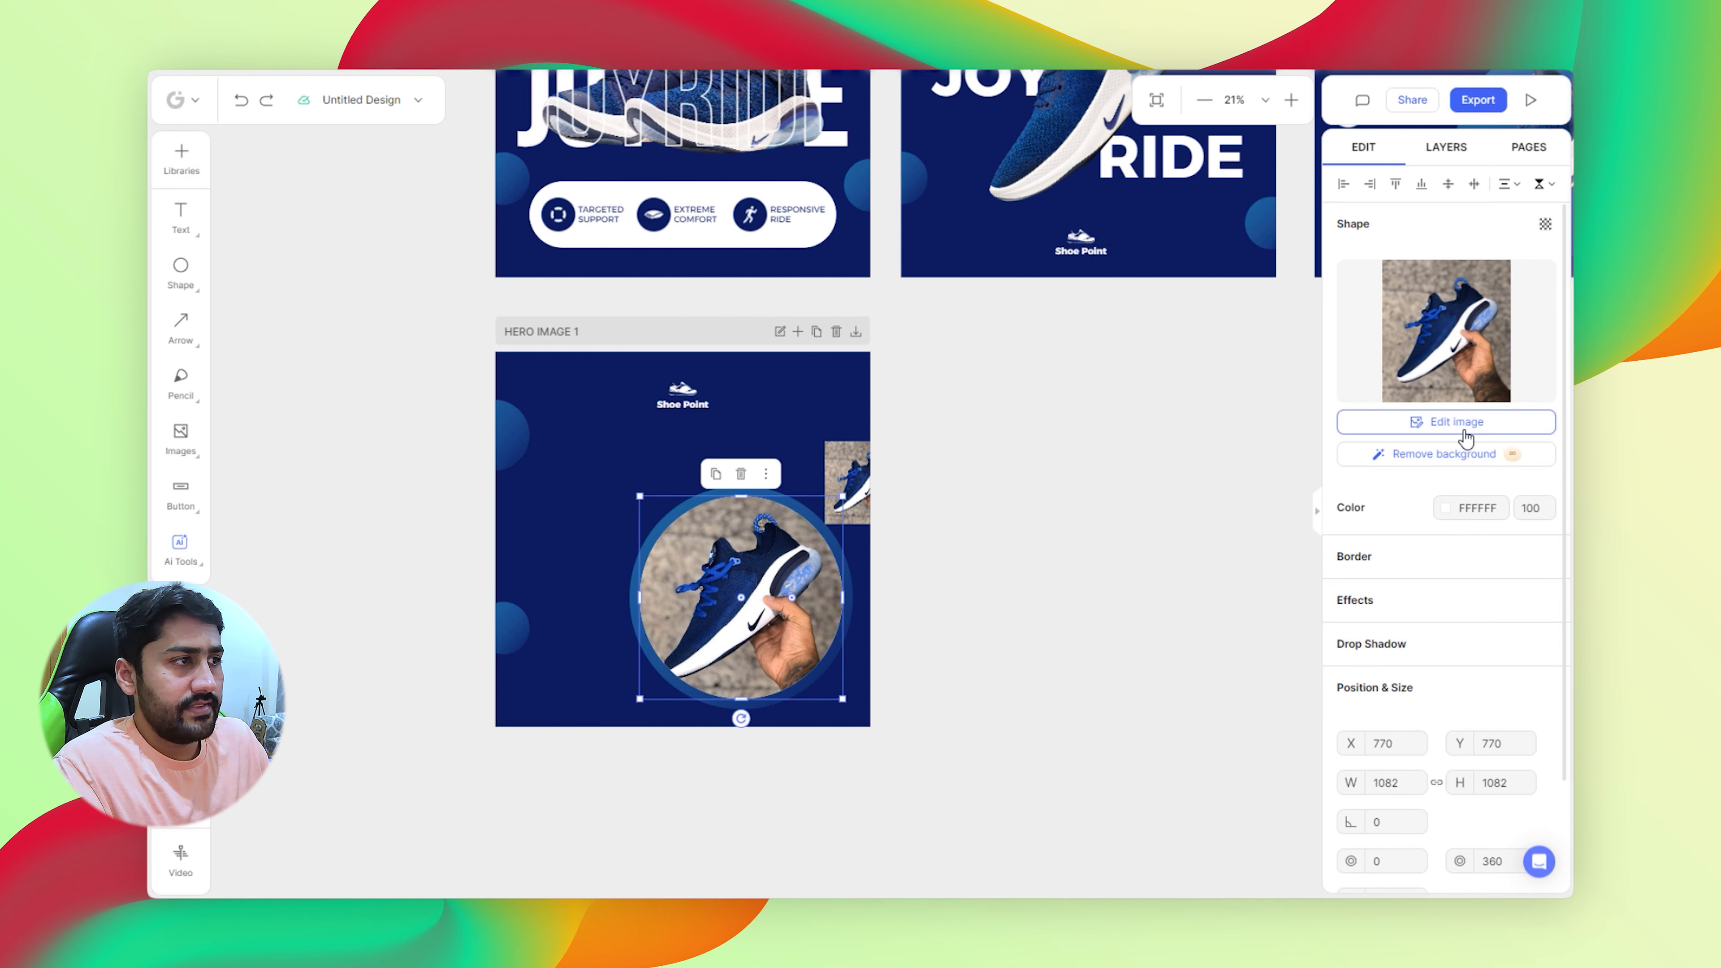
- Reposition the photo inside the circle with a scale of 171 and a Y offset of -59
click(1462, 422)
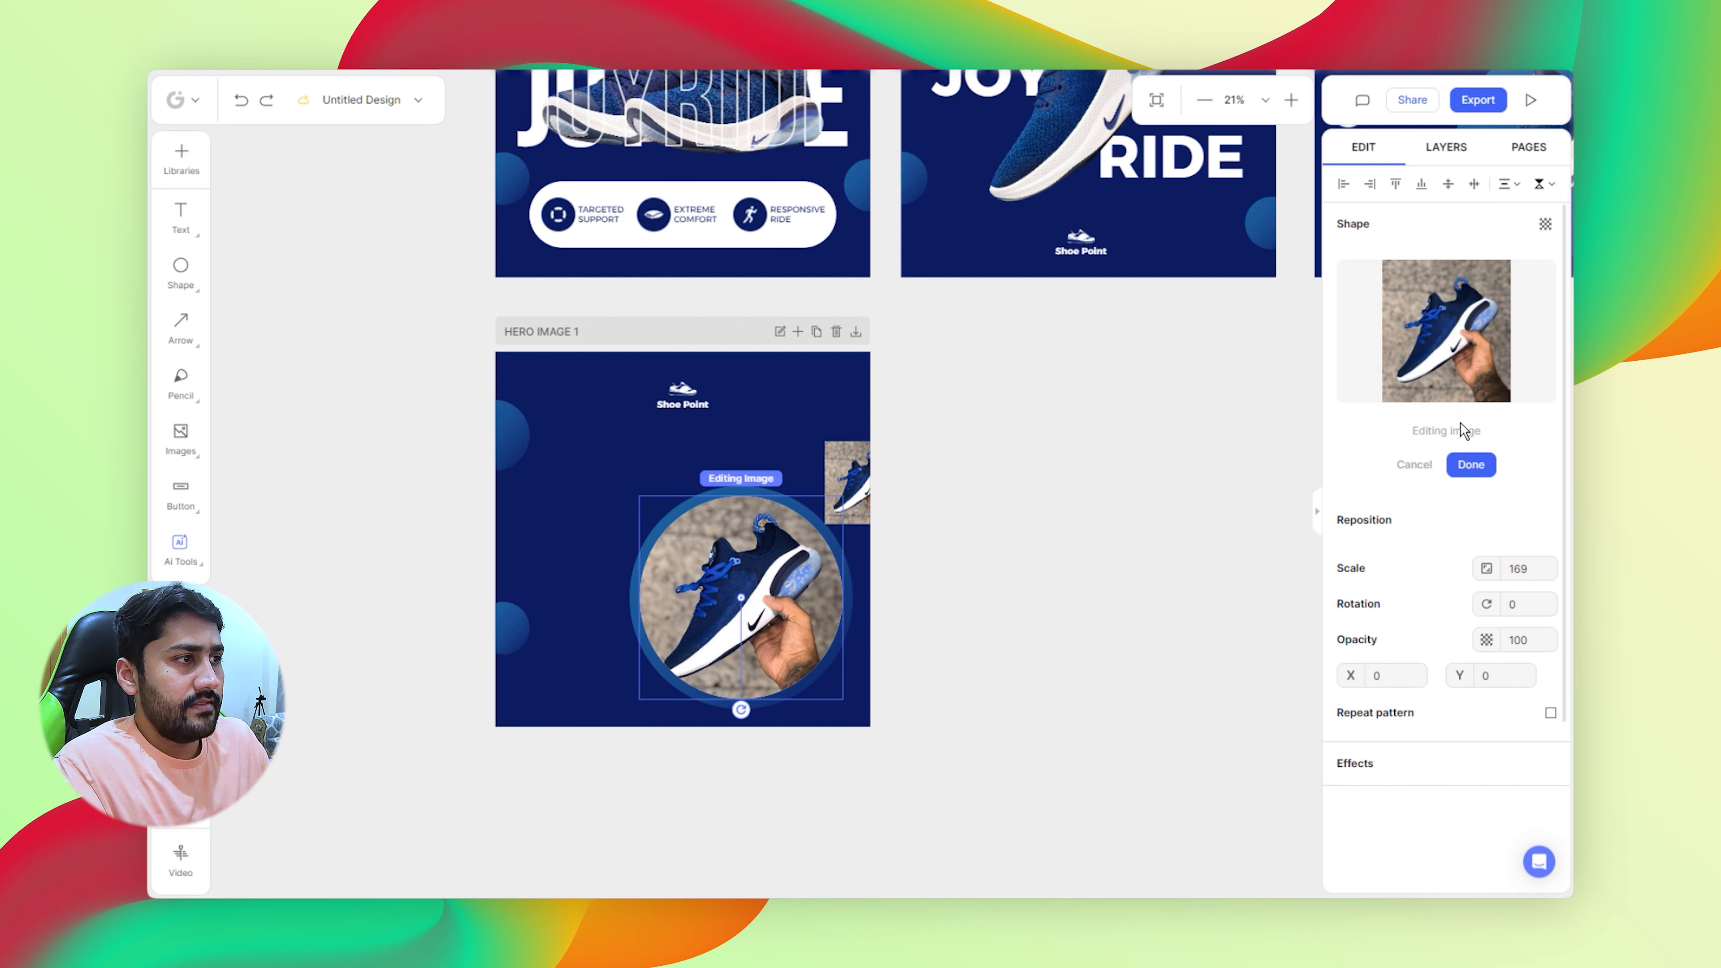
drag(1488, 566, 1490, 557)
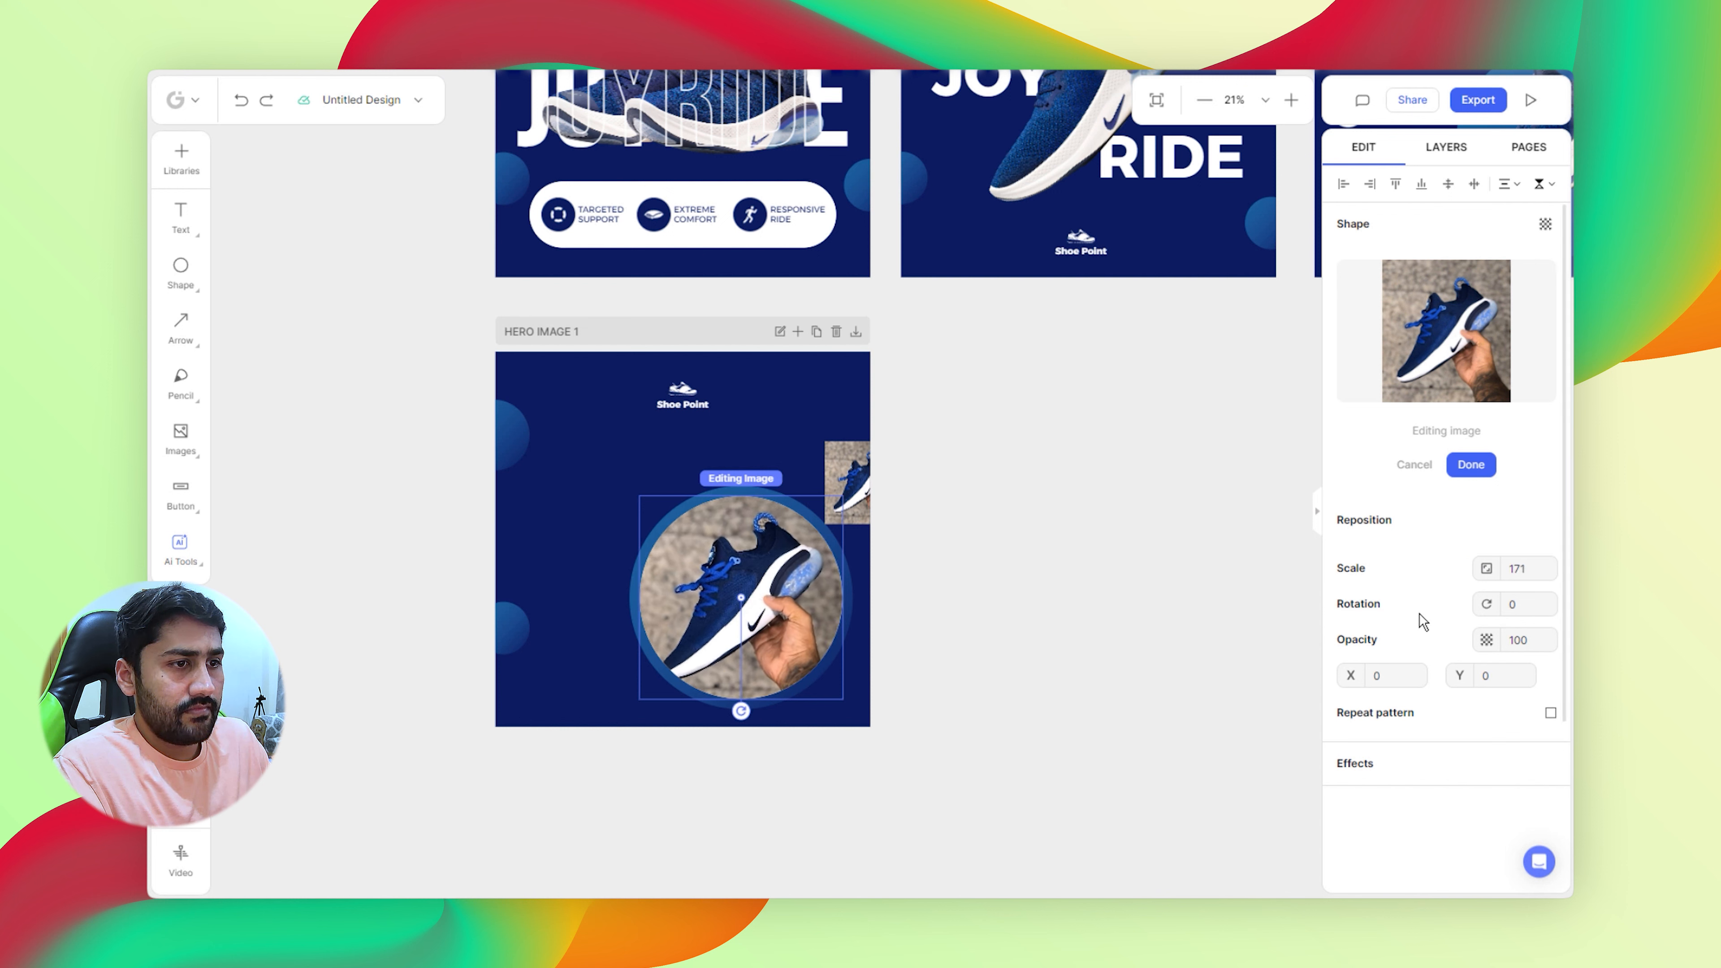
drag(1468, 673, 1410, 669)
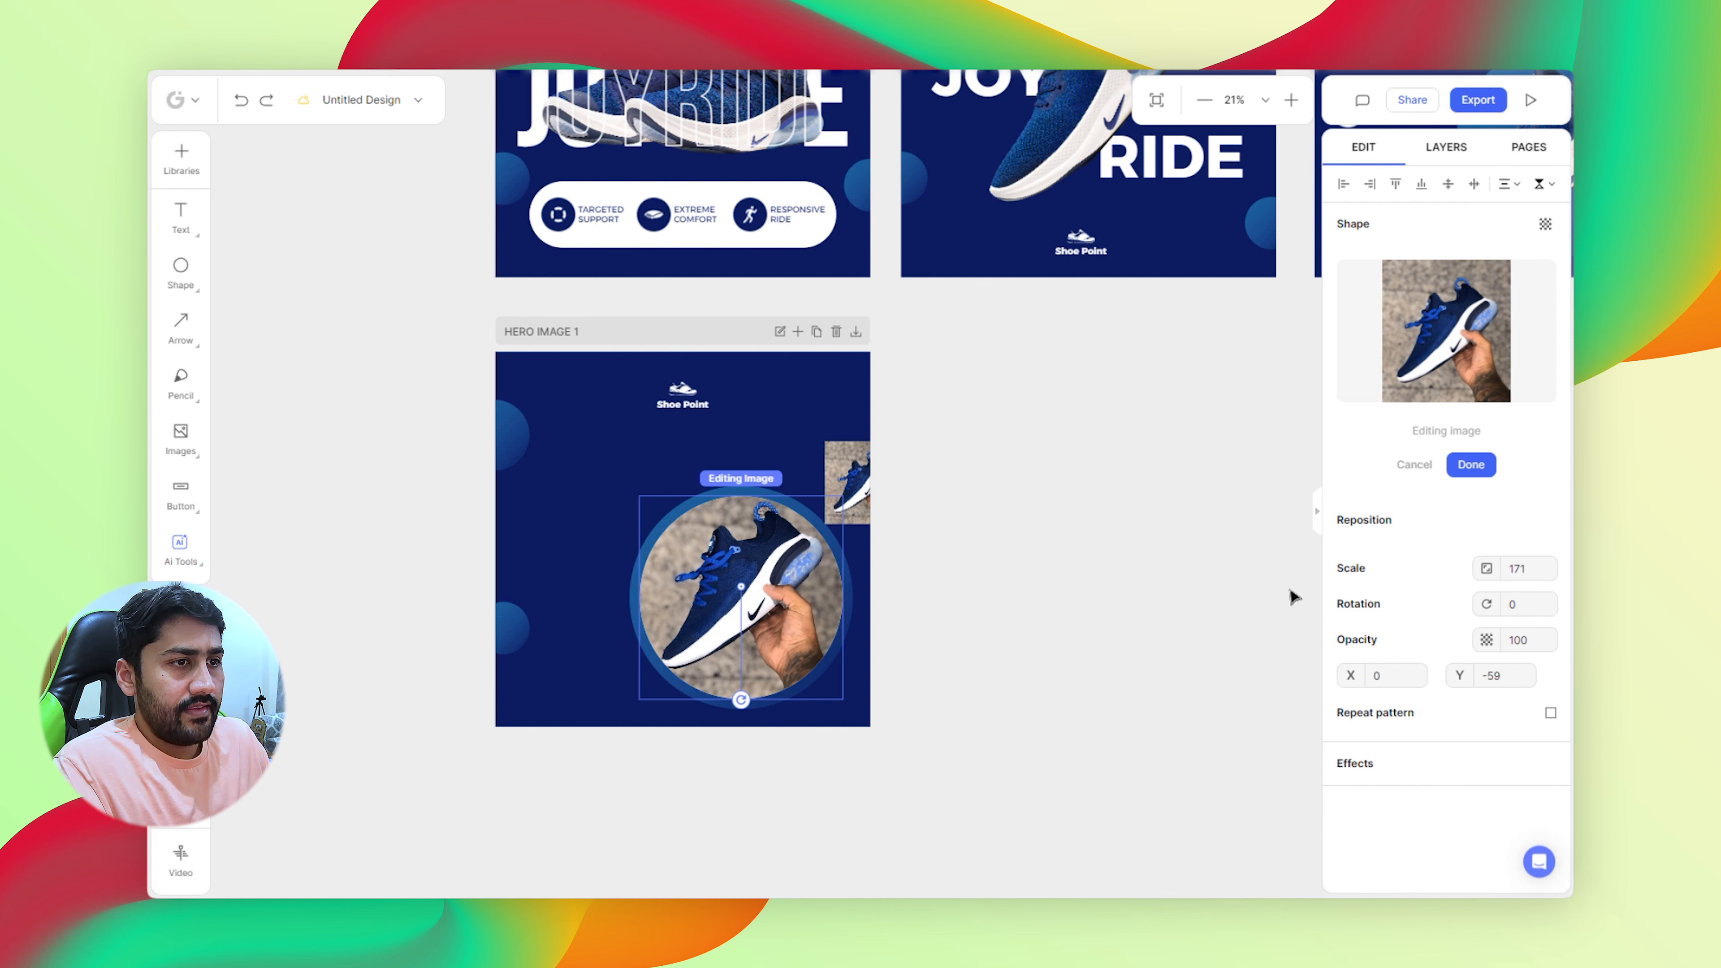
- Delete the loose shoe photo at the duplicated canvas's right edge
click(884, 461)
click(859, 488)
key(Delete)
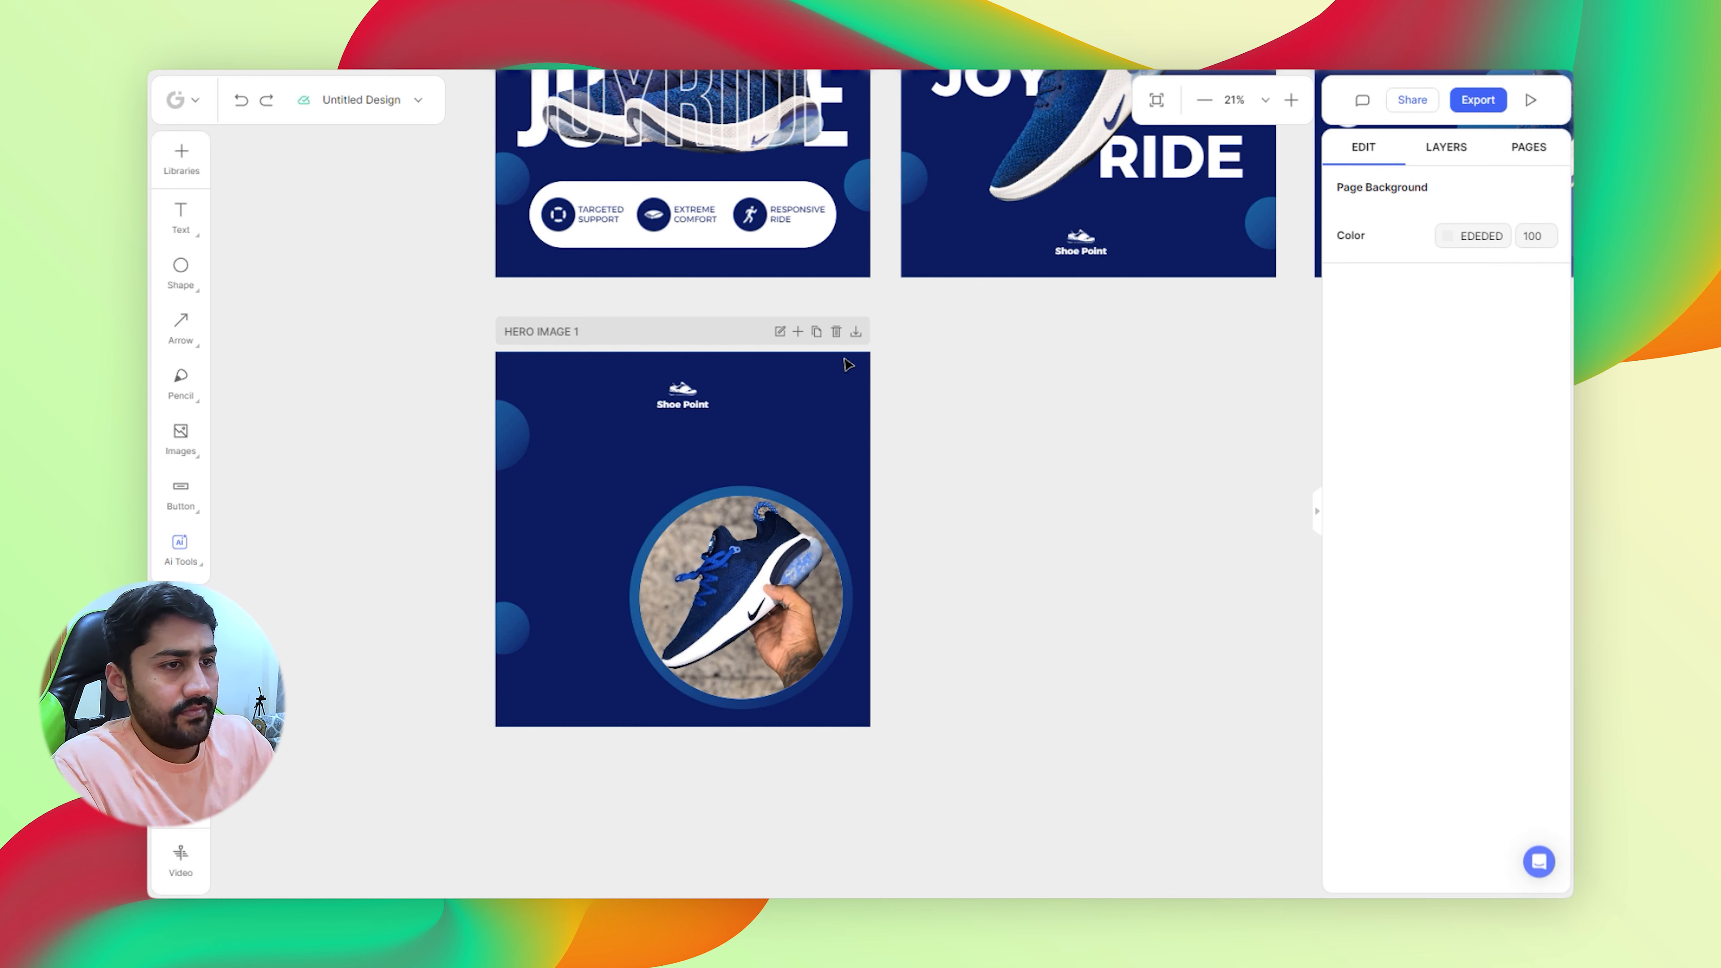
- Copy the pair-of-shoes image from the original HERO IMAGE 1 into the new canvas and shrink it into the lower-left area
drag(860, 483, 923, 470)
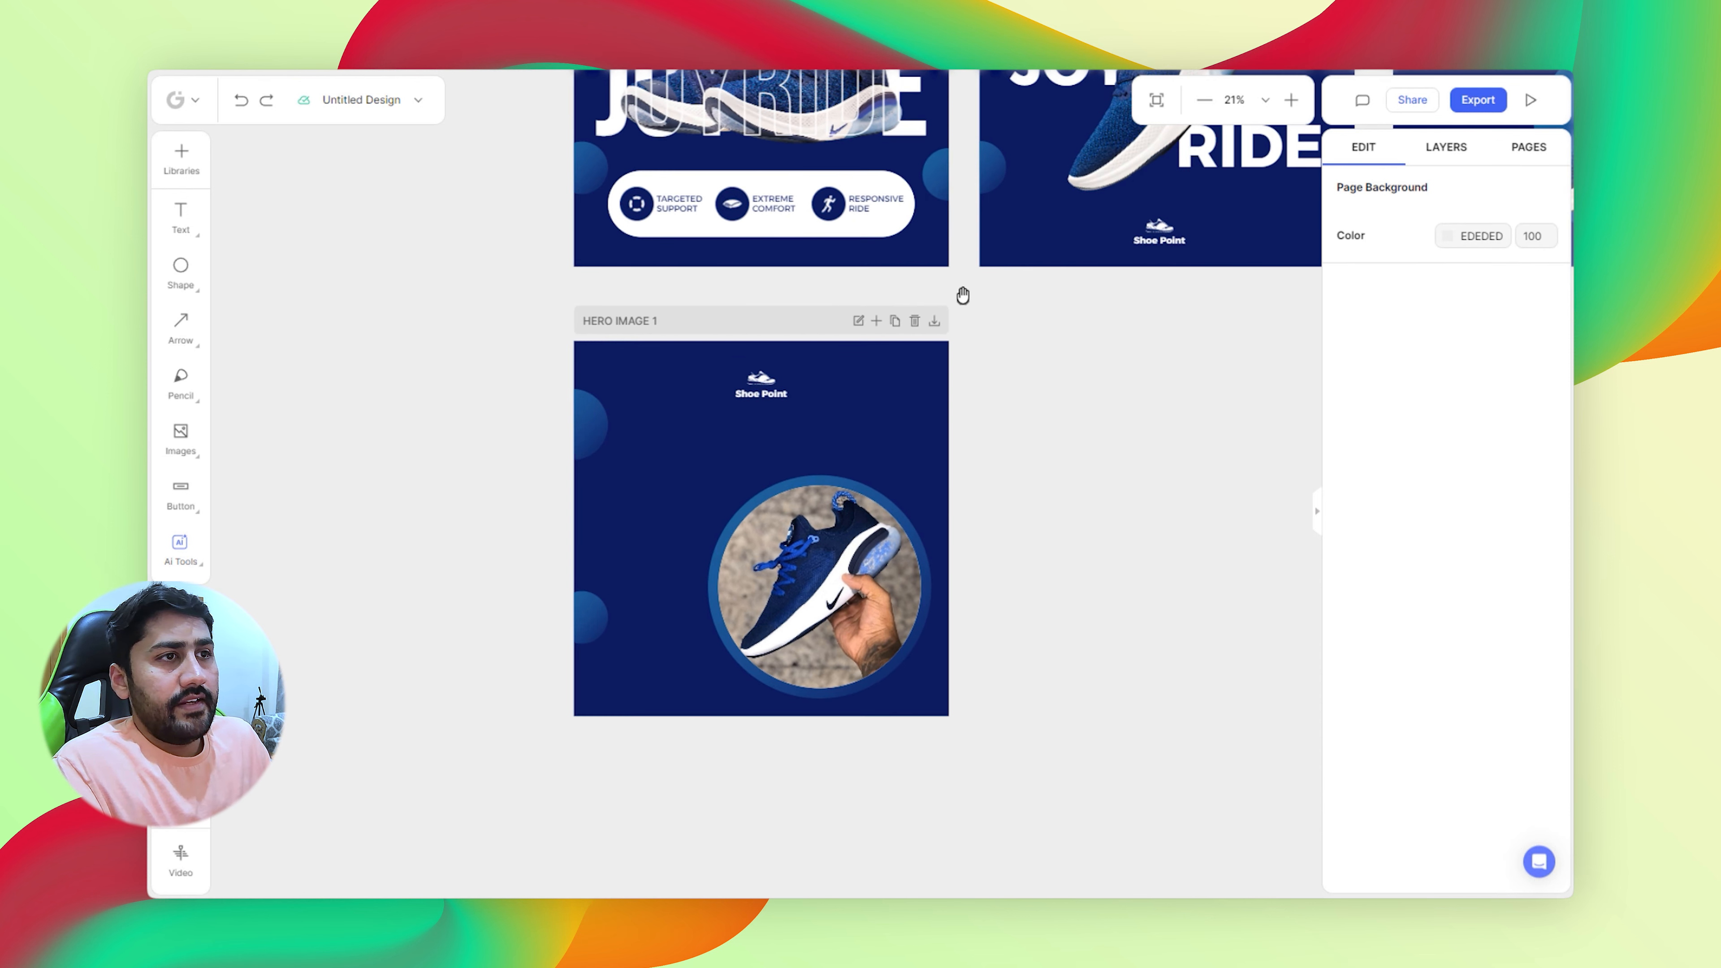
drag(962, 295, 930, 423)
click(779, 180)
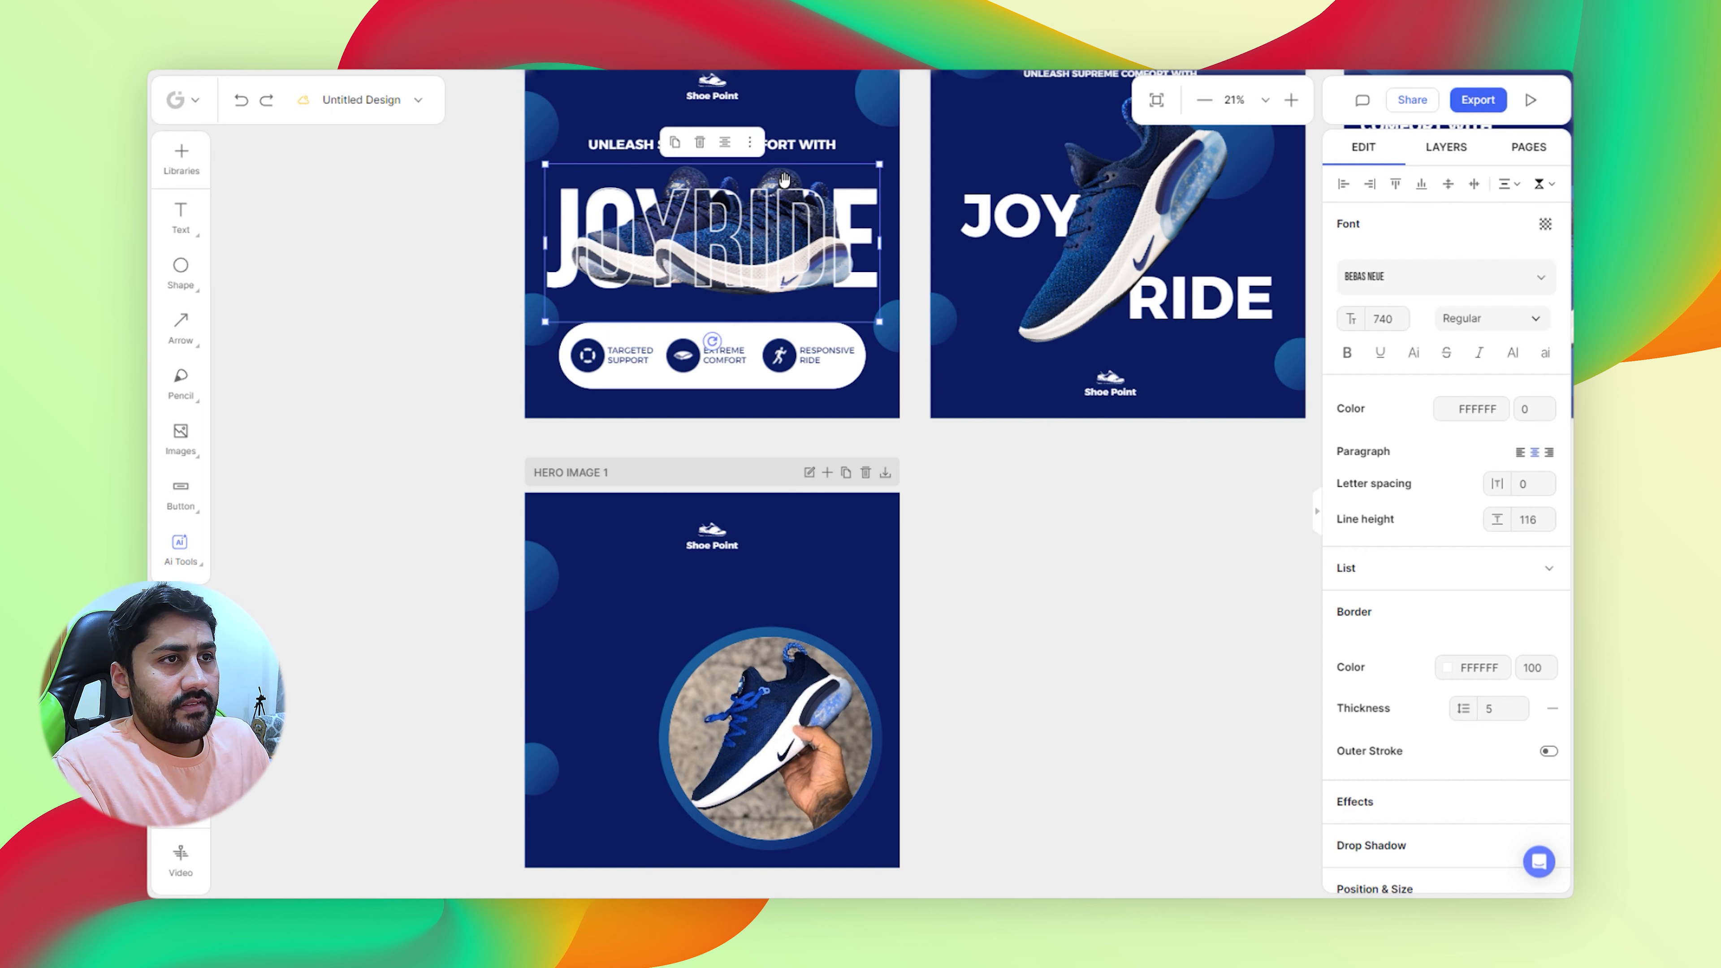
click(1446, 148)
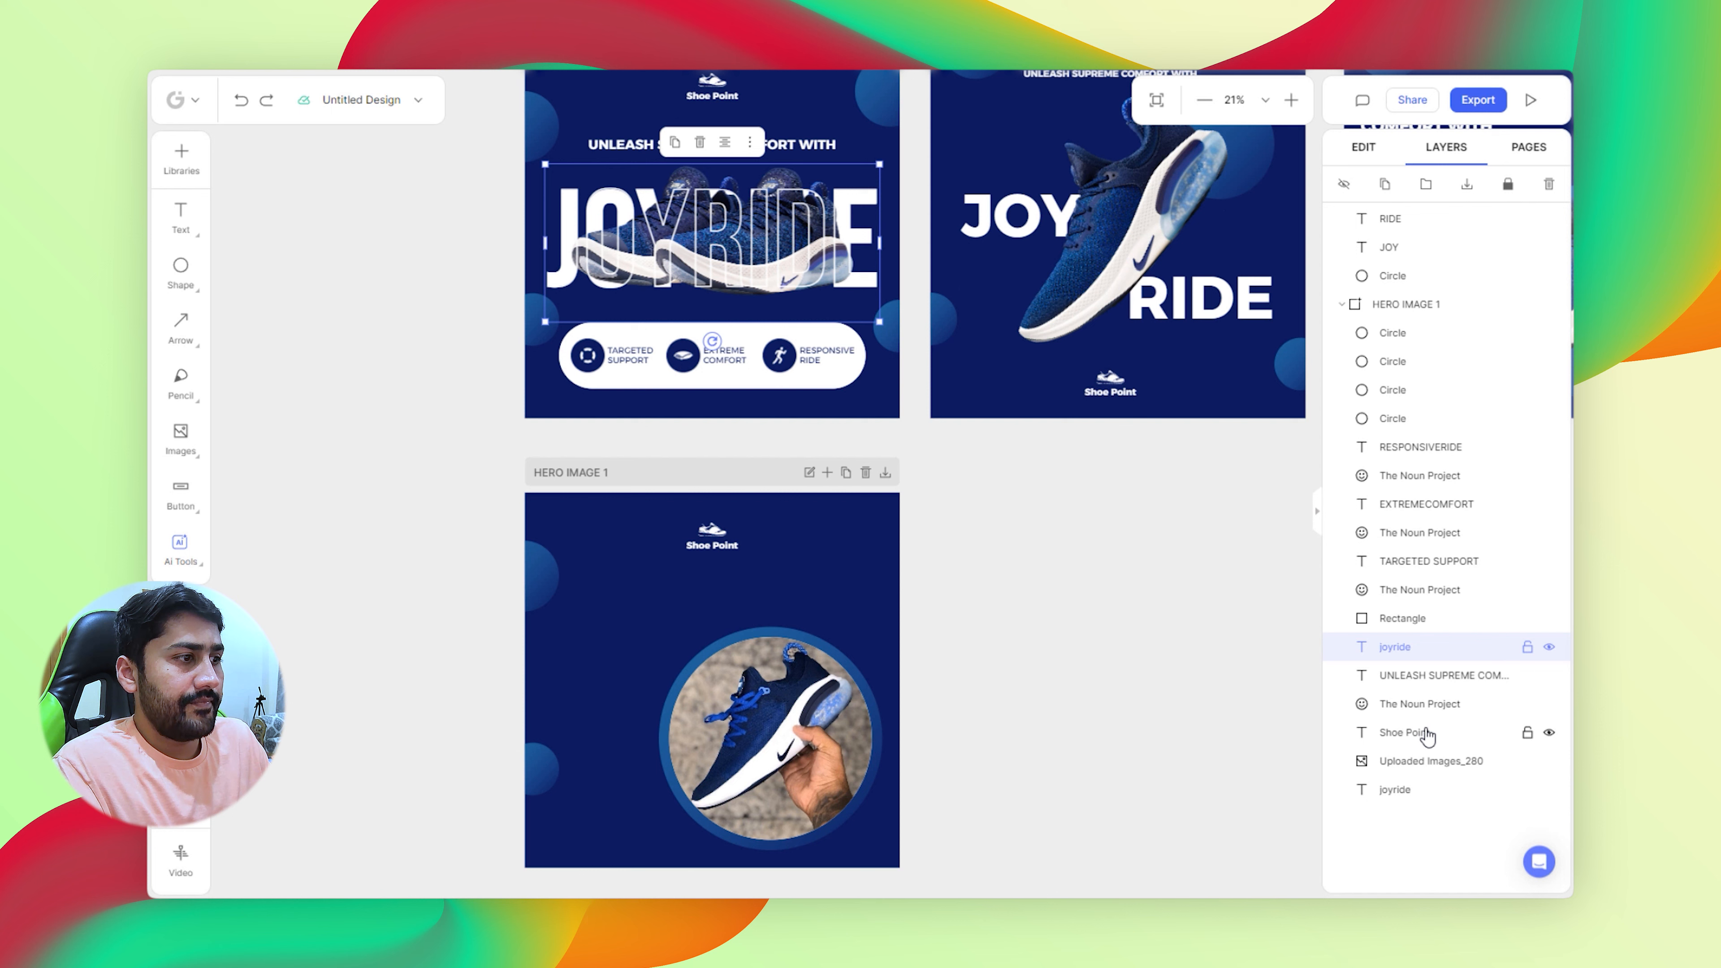
click(1422, 759)
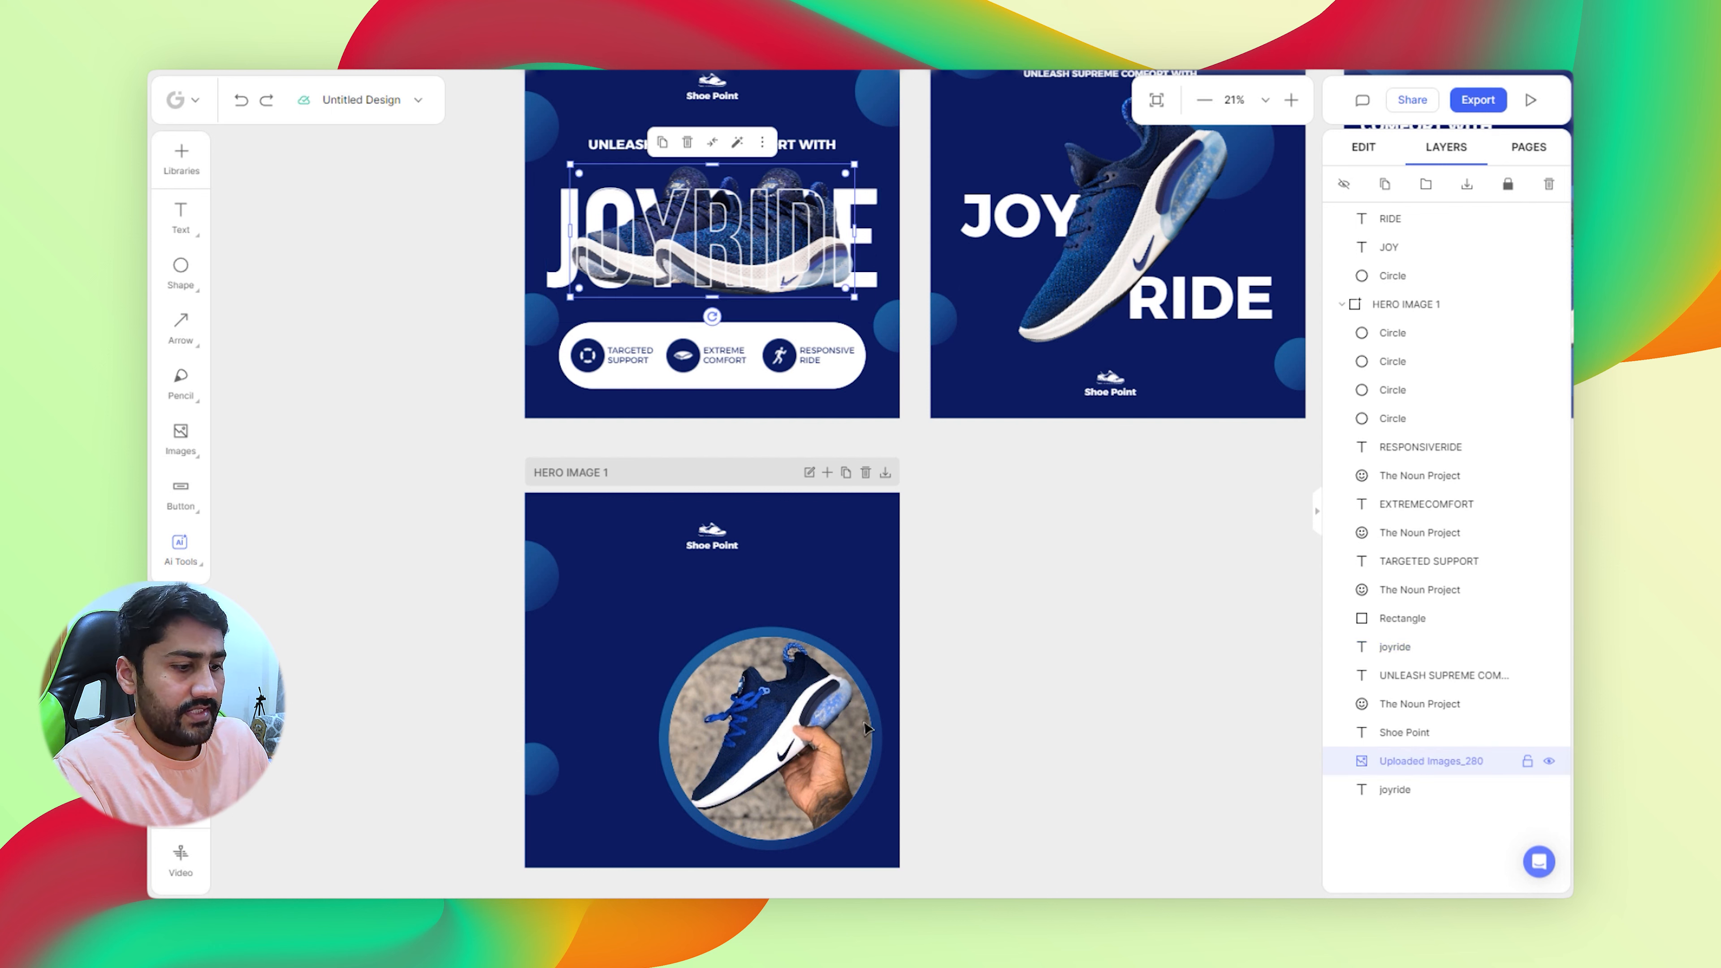
click(649, 484)
key(ctrl+v)
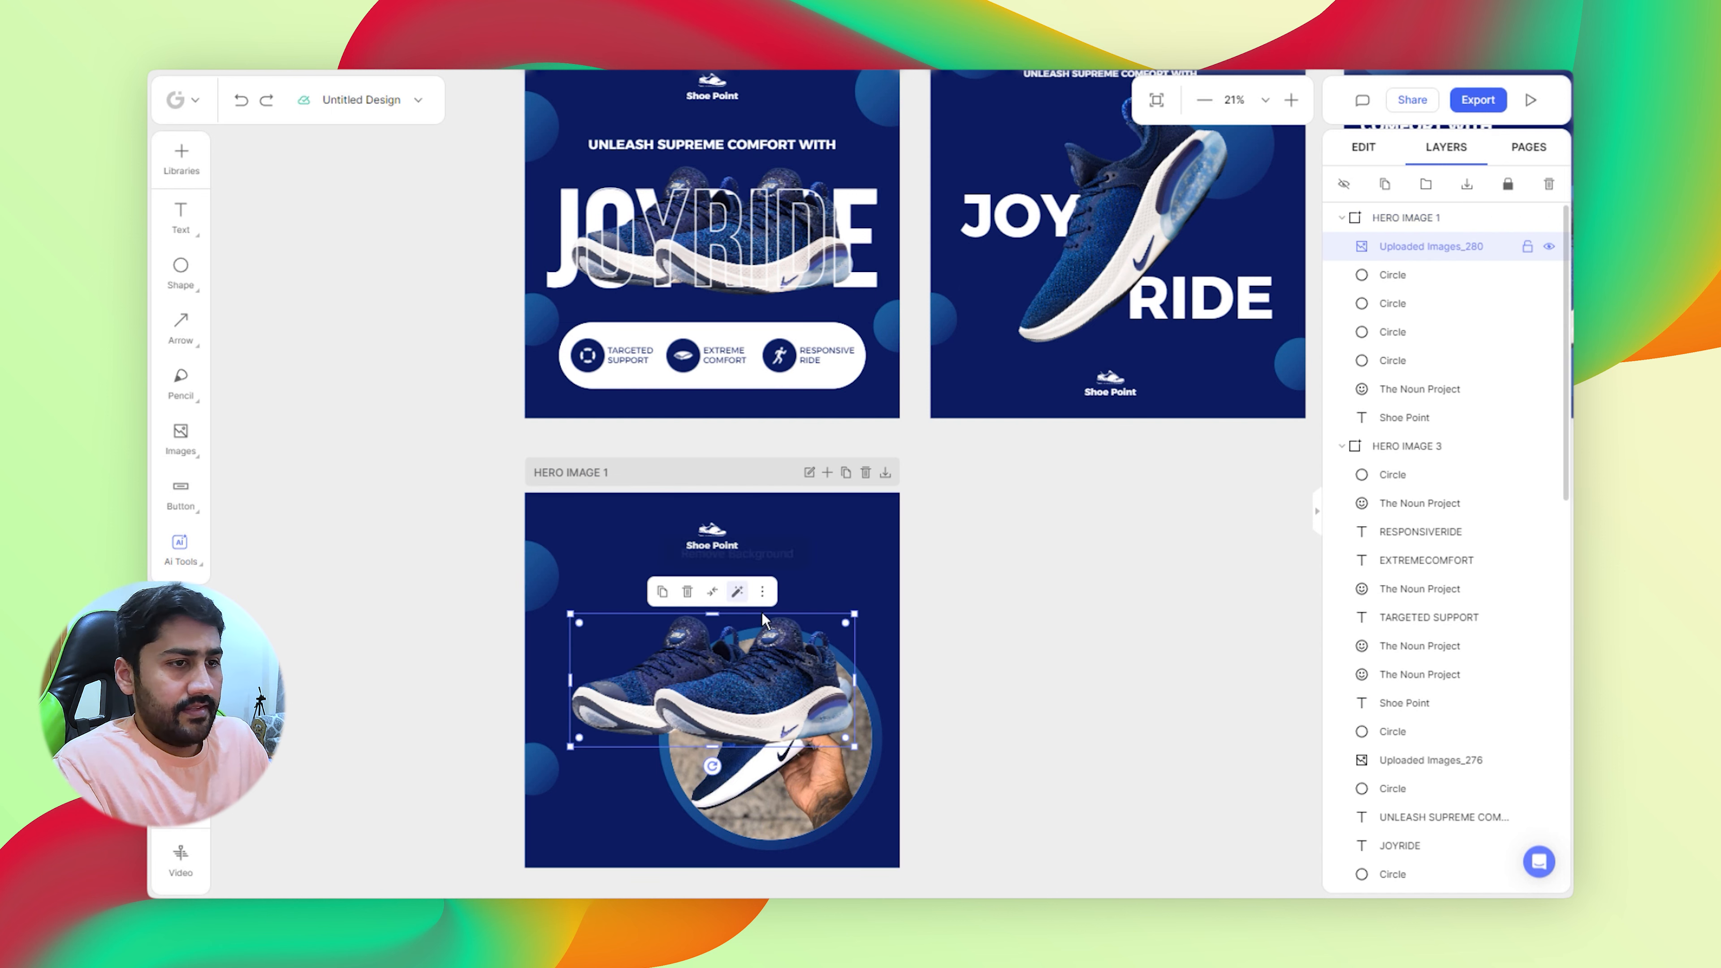
drag(857, 614, 617, 801)
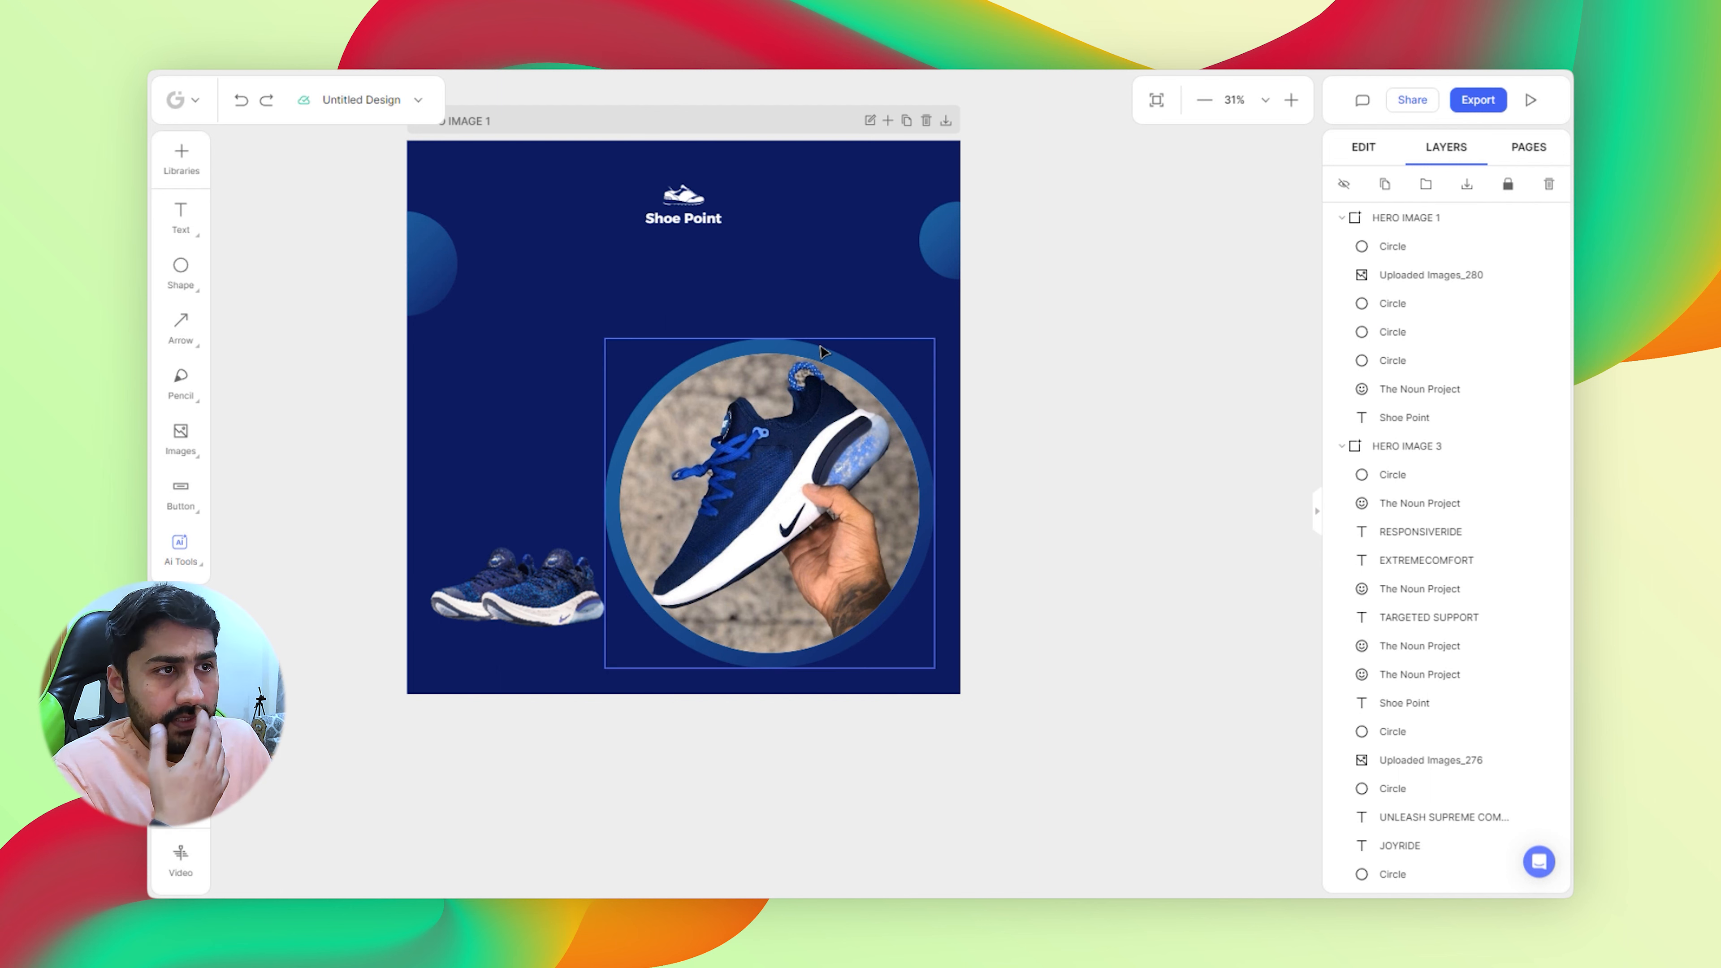
click(515, 586)
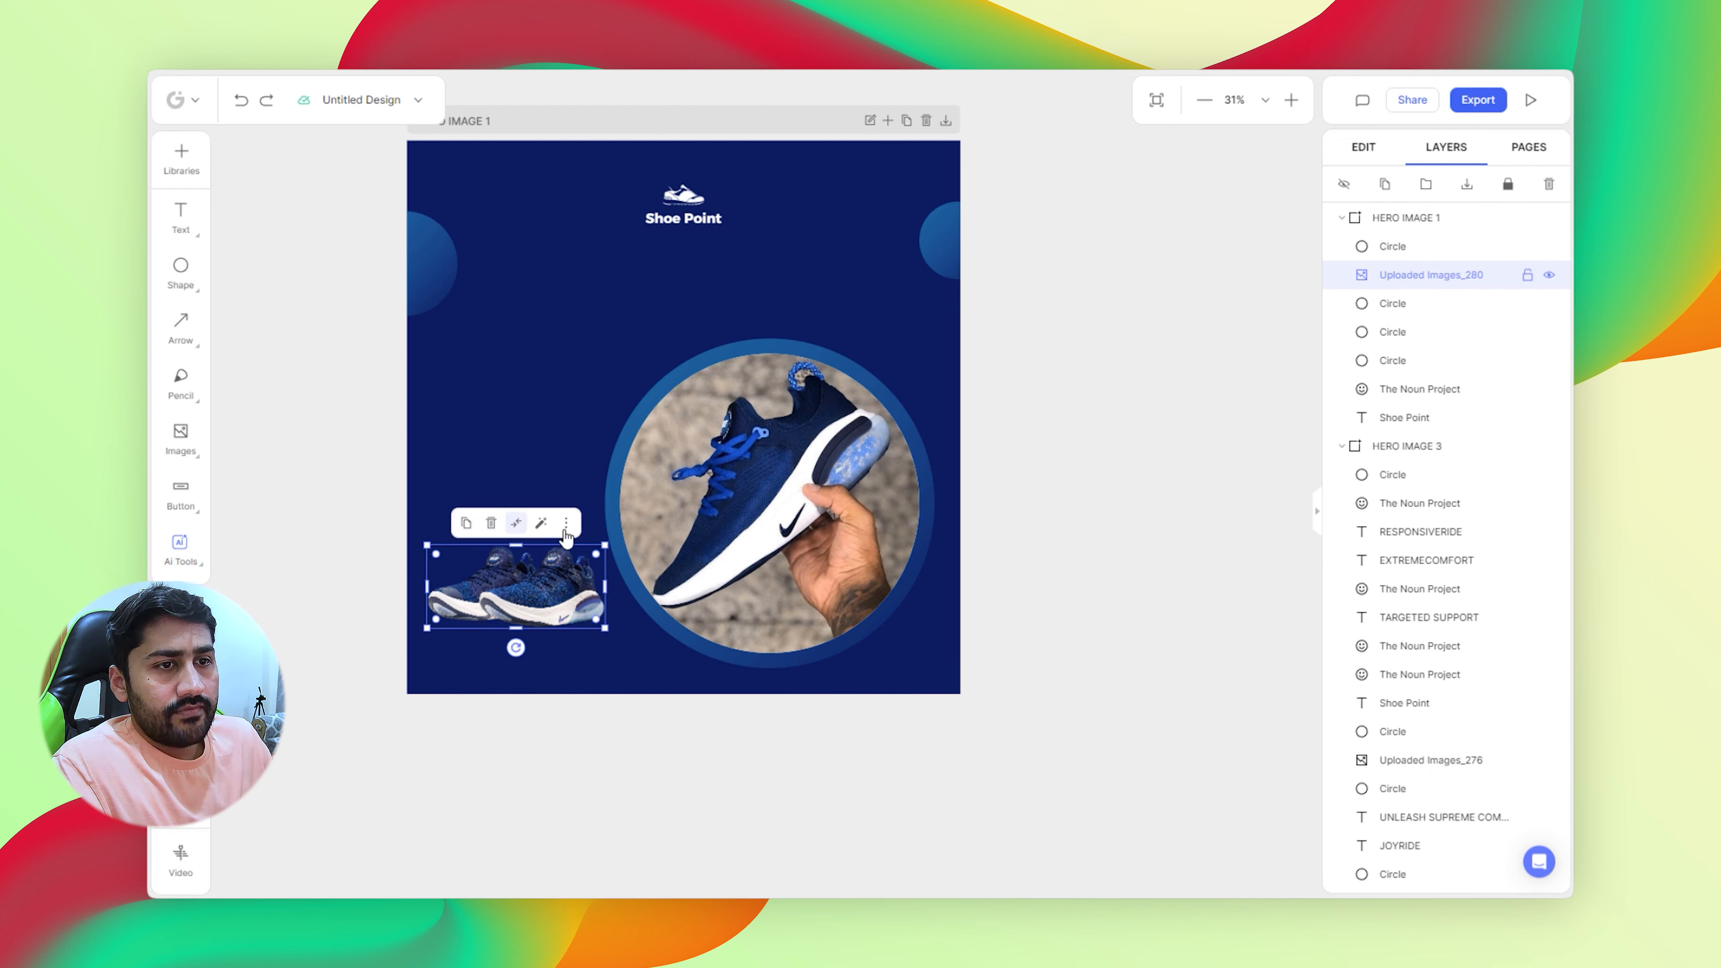
- Scale down the circular photo and its gradient ring together, keeping them in the lower-right corner
click(752, 420)
drag(605, 338, 649, 384)
click(1002, 386)
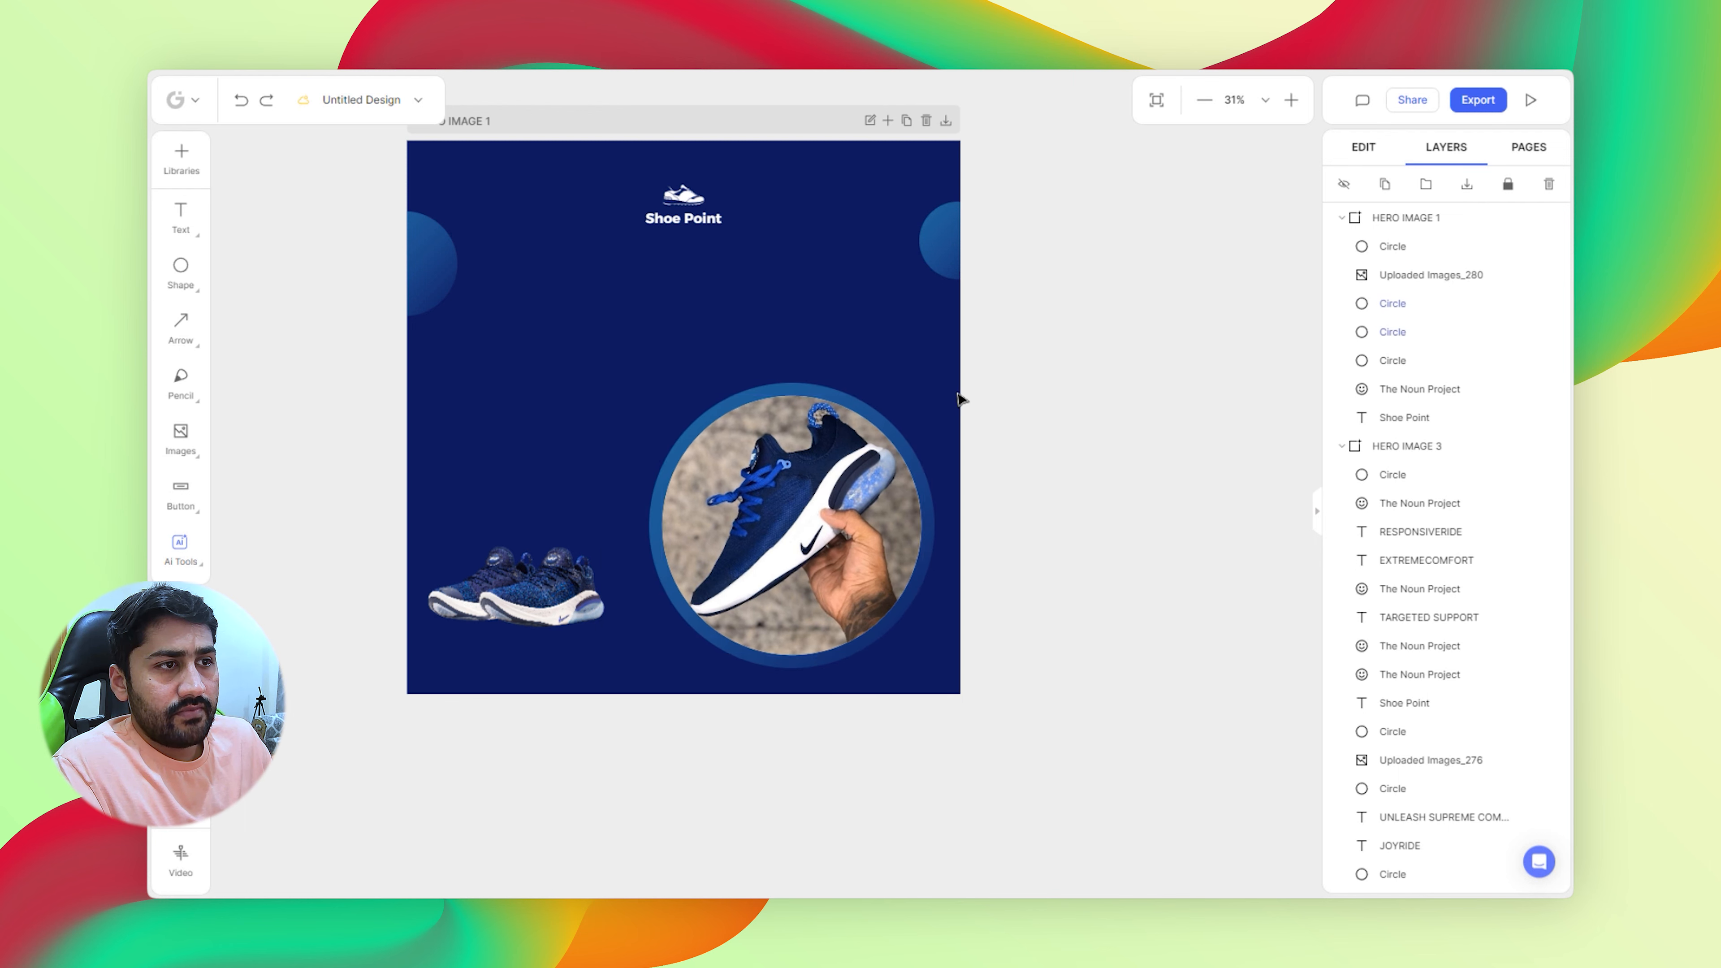
- Resize the pair-of-shoes image so it fills the space to the left of the circular photo
click(543, 580)
drag(605, 545, 585, 580)
click(592, 431)
click(582, 579)
click(588, 470)
click(587, 578)
click(601, 457)
click(585, 563)
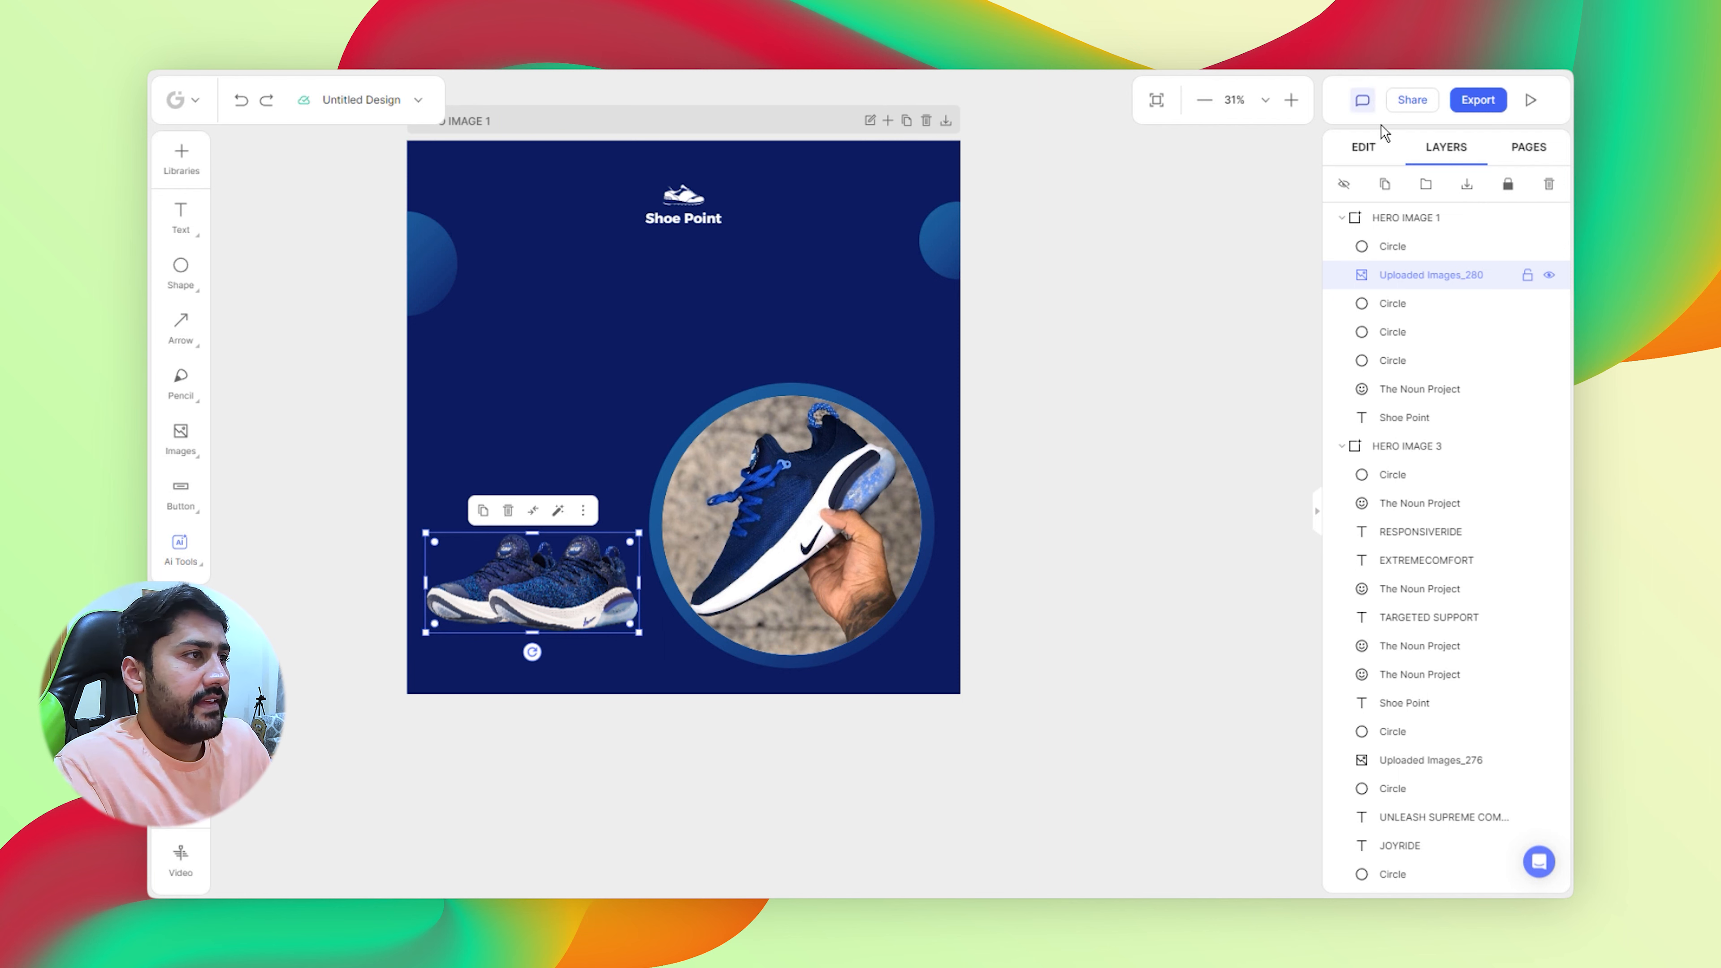
- Add a ground shadow to the image of the pair of shoes
click(1367, 147)
scroll(1487, 438, down, 3)
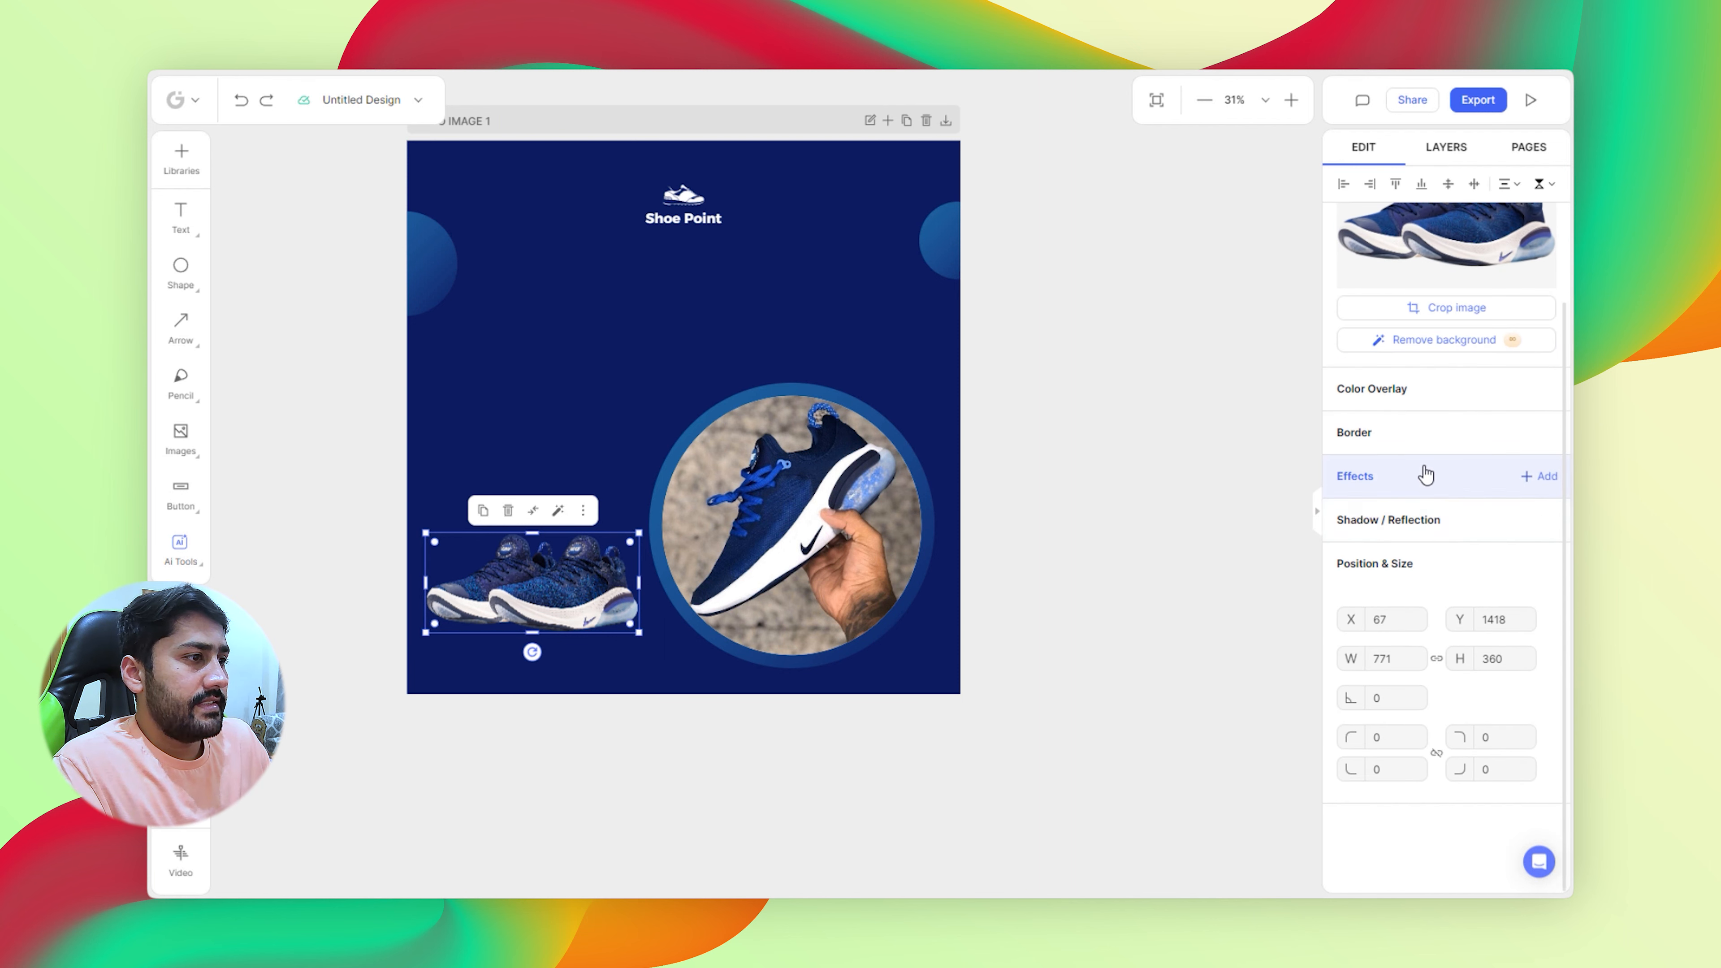
click(1423, 521)
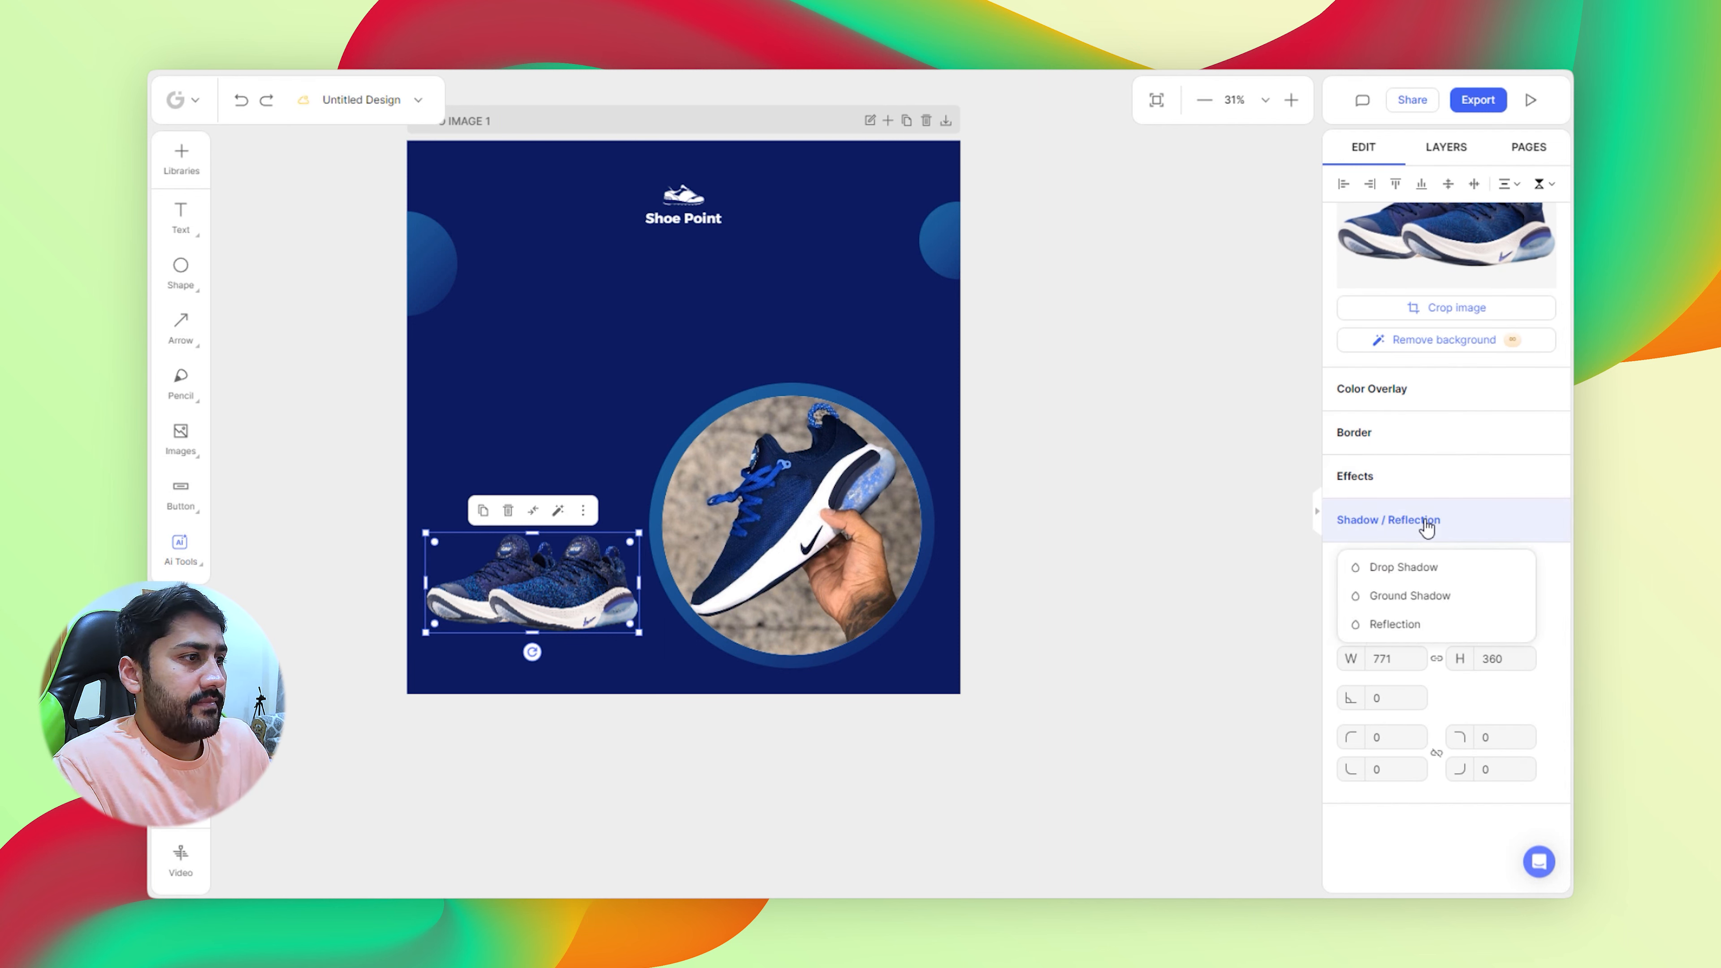
click(1421, 599)
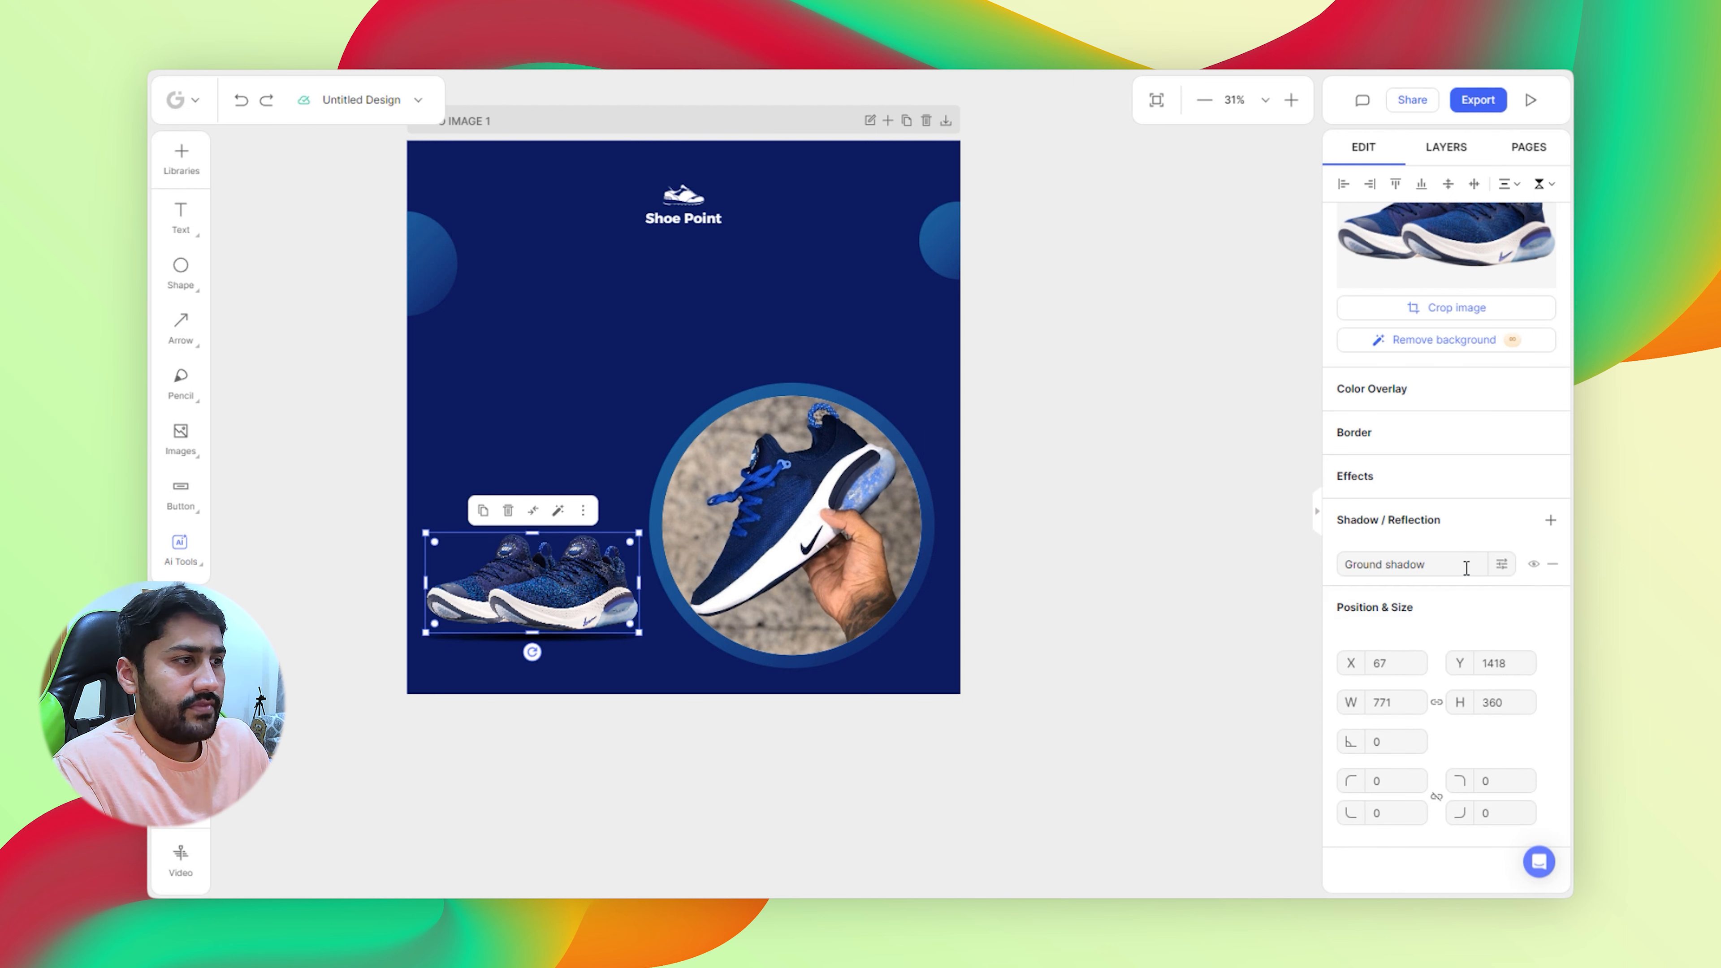
click(1501, 564)
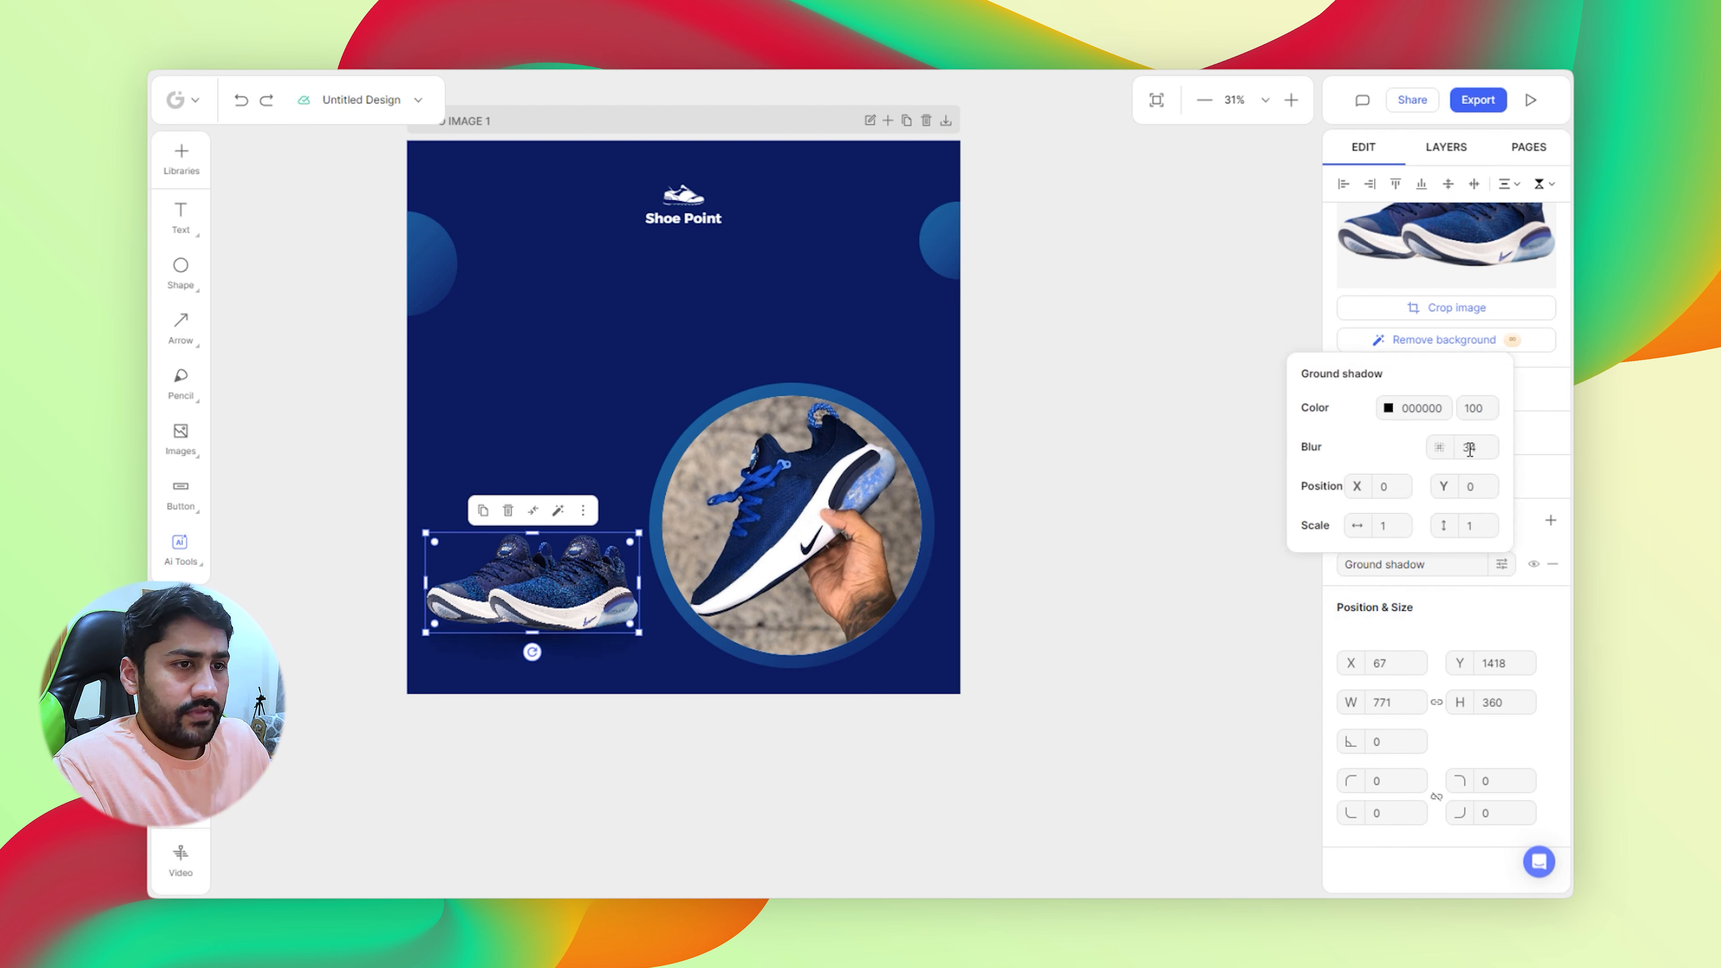
click(1203, 322)
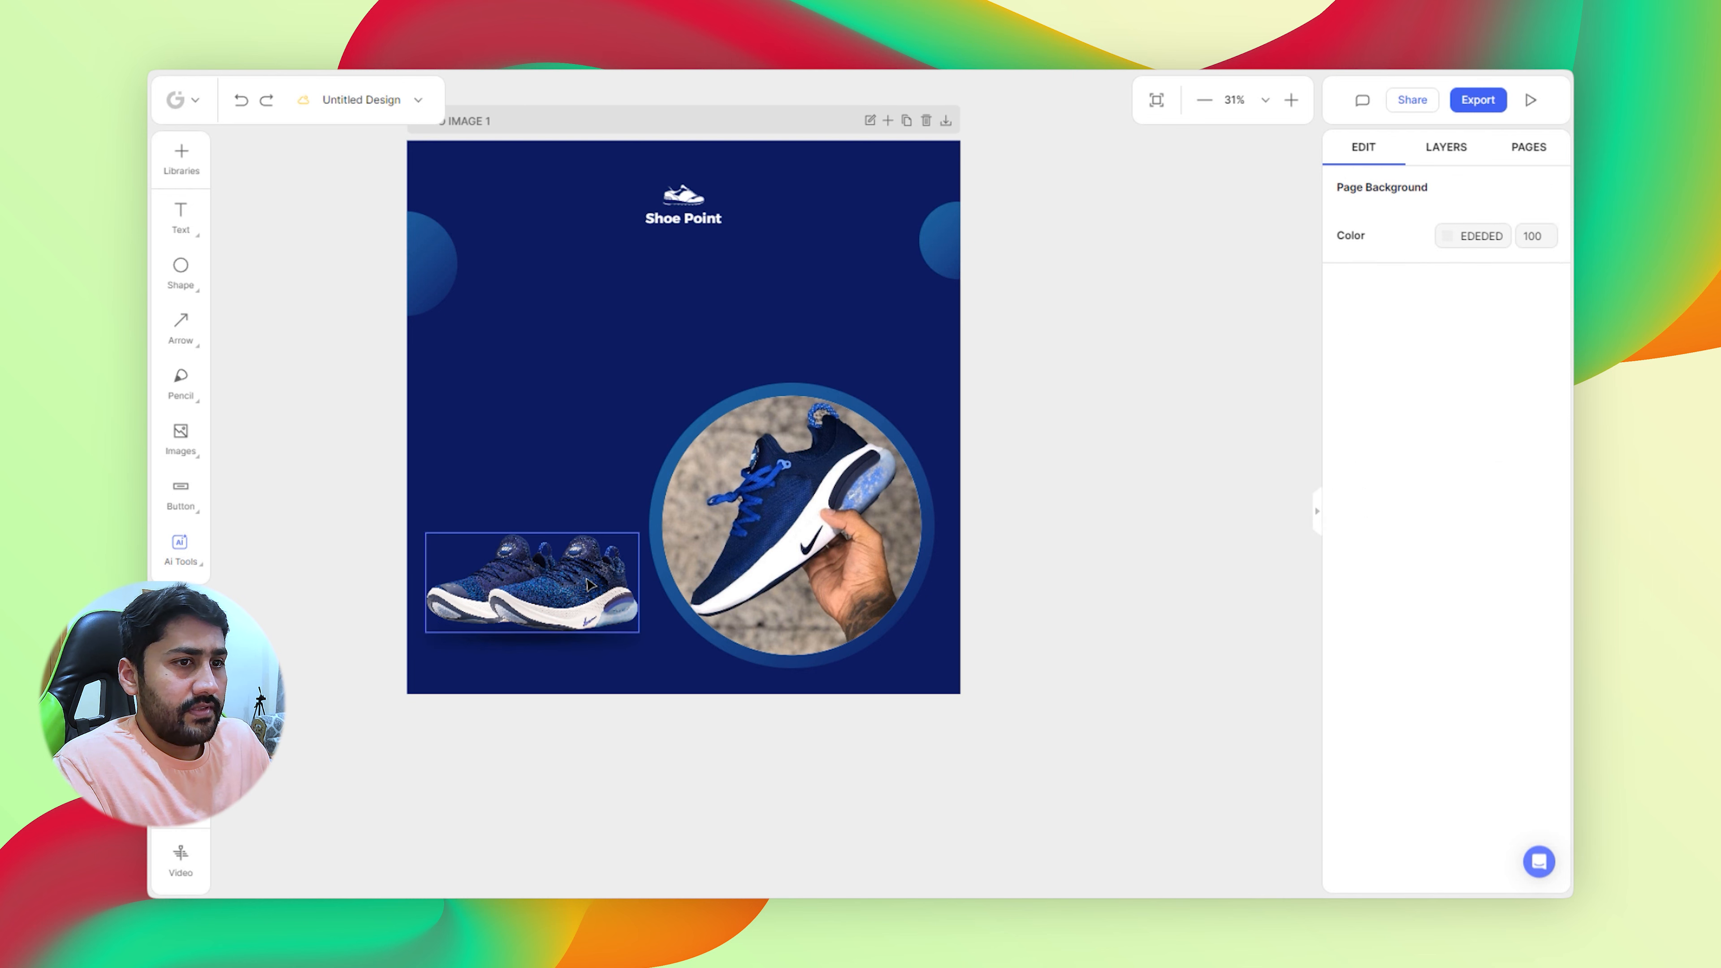
- Set the blur of the shoe pair's ground shadow to 14
click(590, 585)
click(1292, 102)
click(1292, 102)
click(1292, 102)
click(1292, 101)
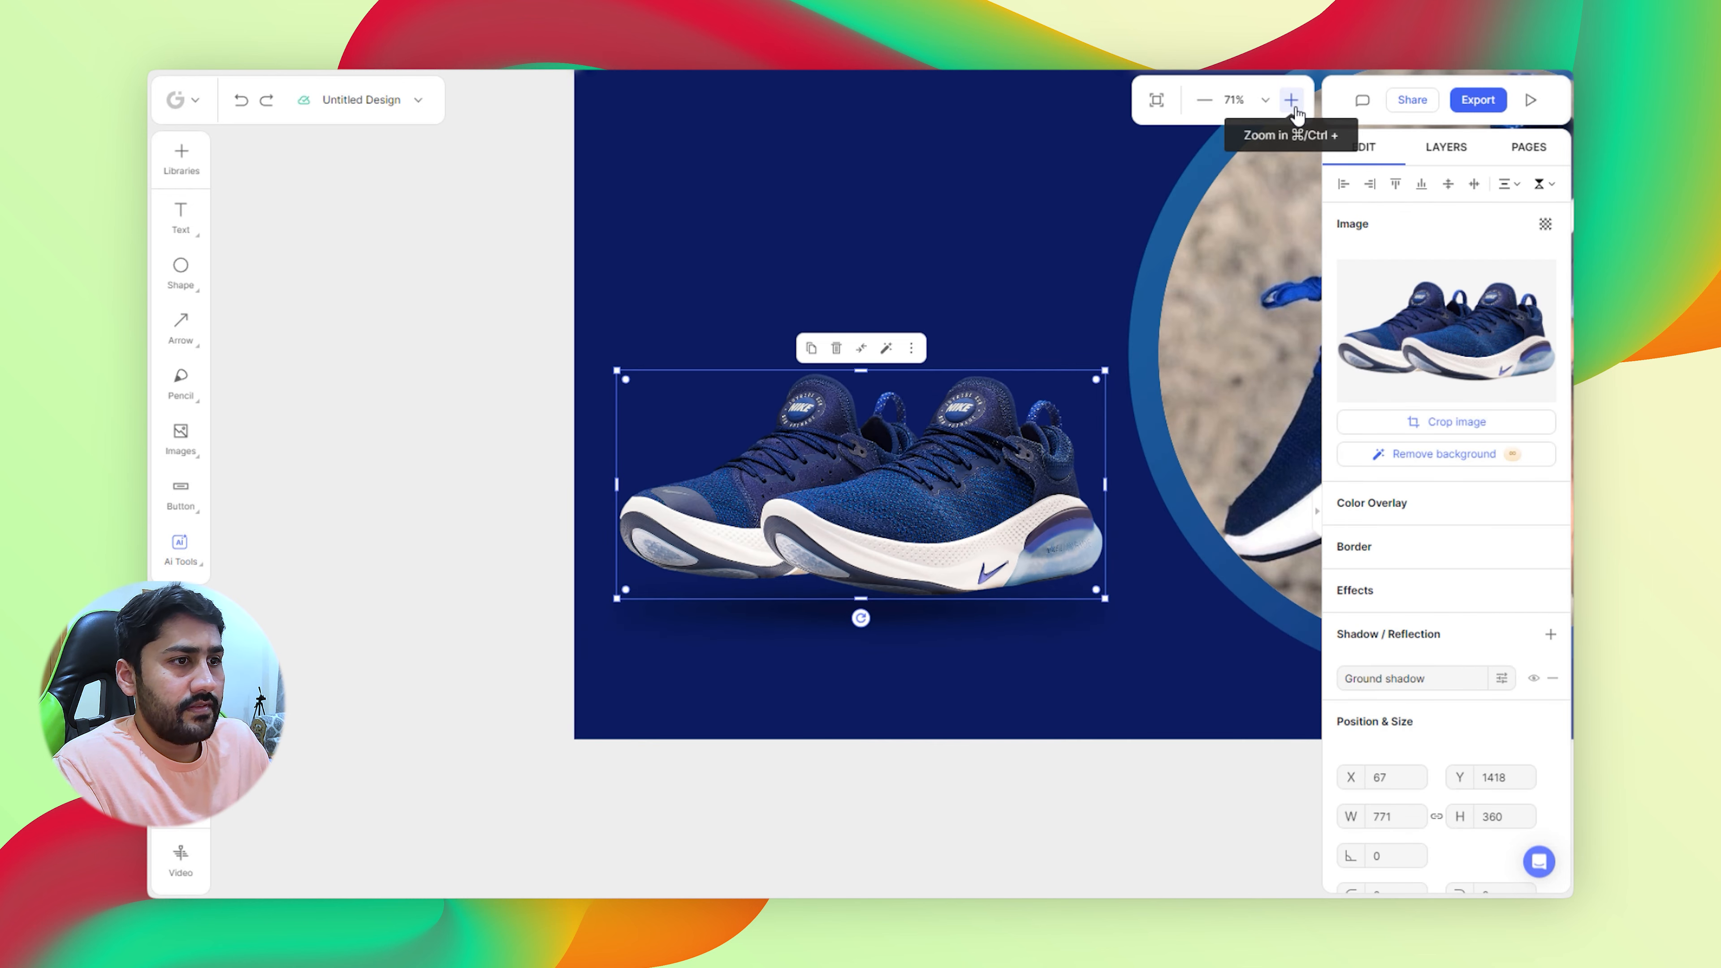
click(1292, 102)
click(1292, 102)
click(1045, 648)
click(1010, 587)
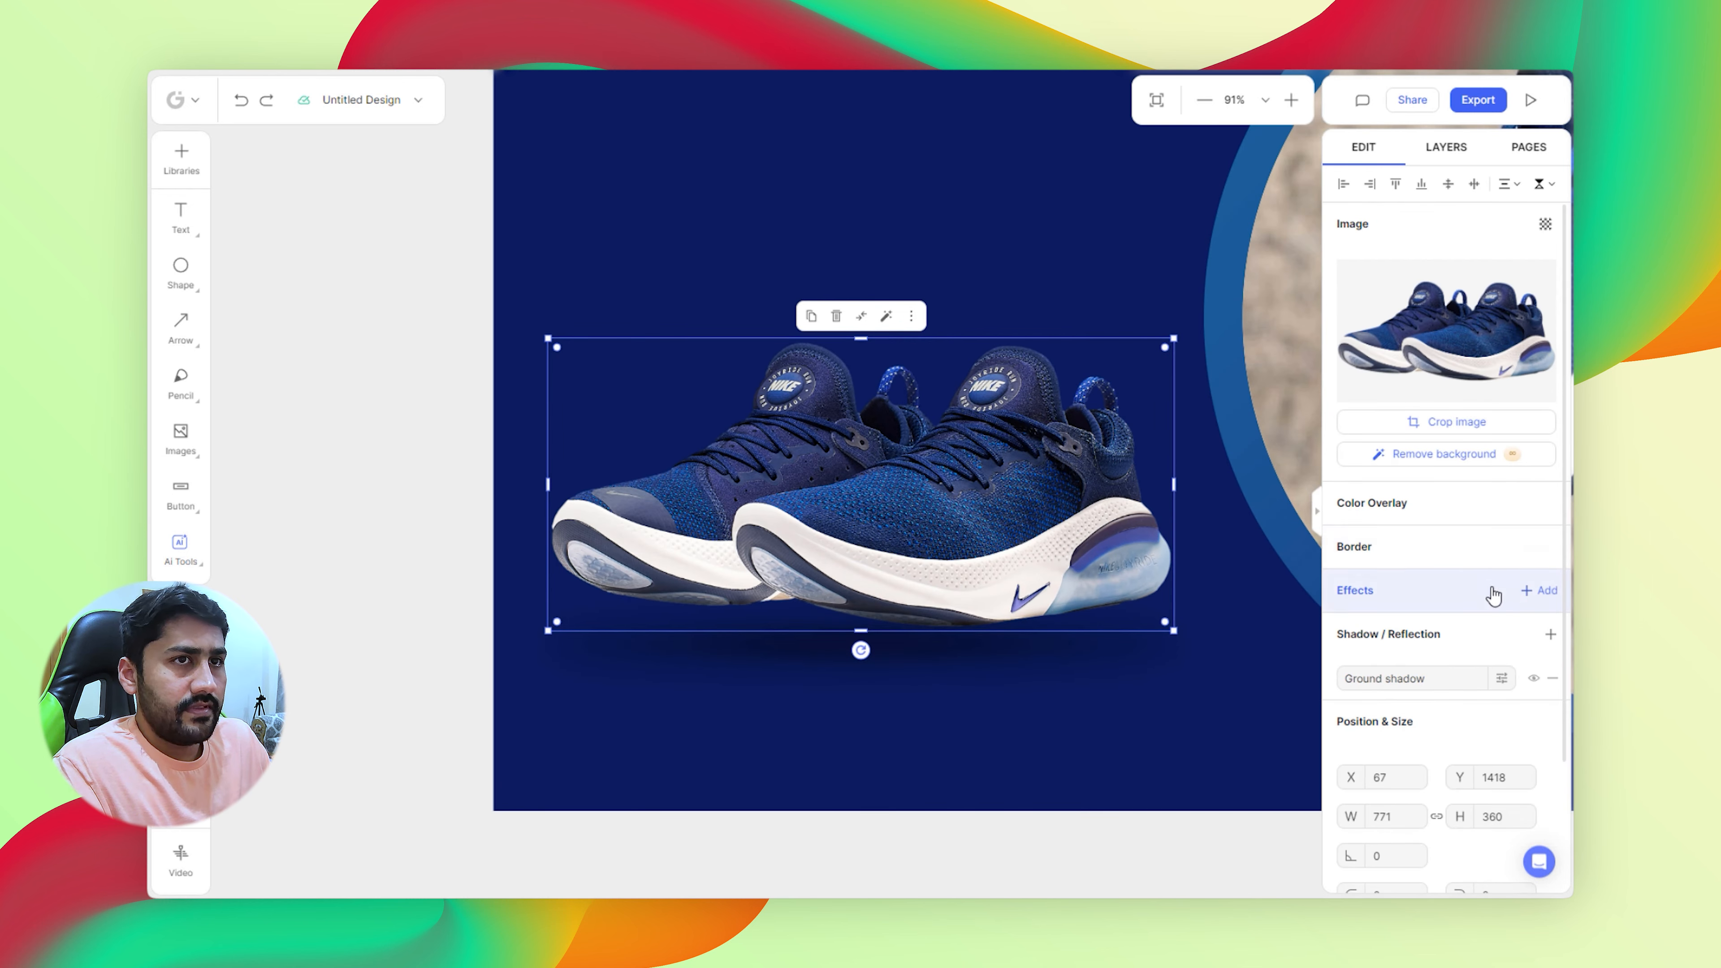
click(1503, 679)
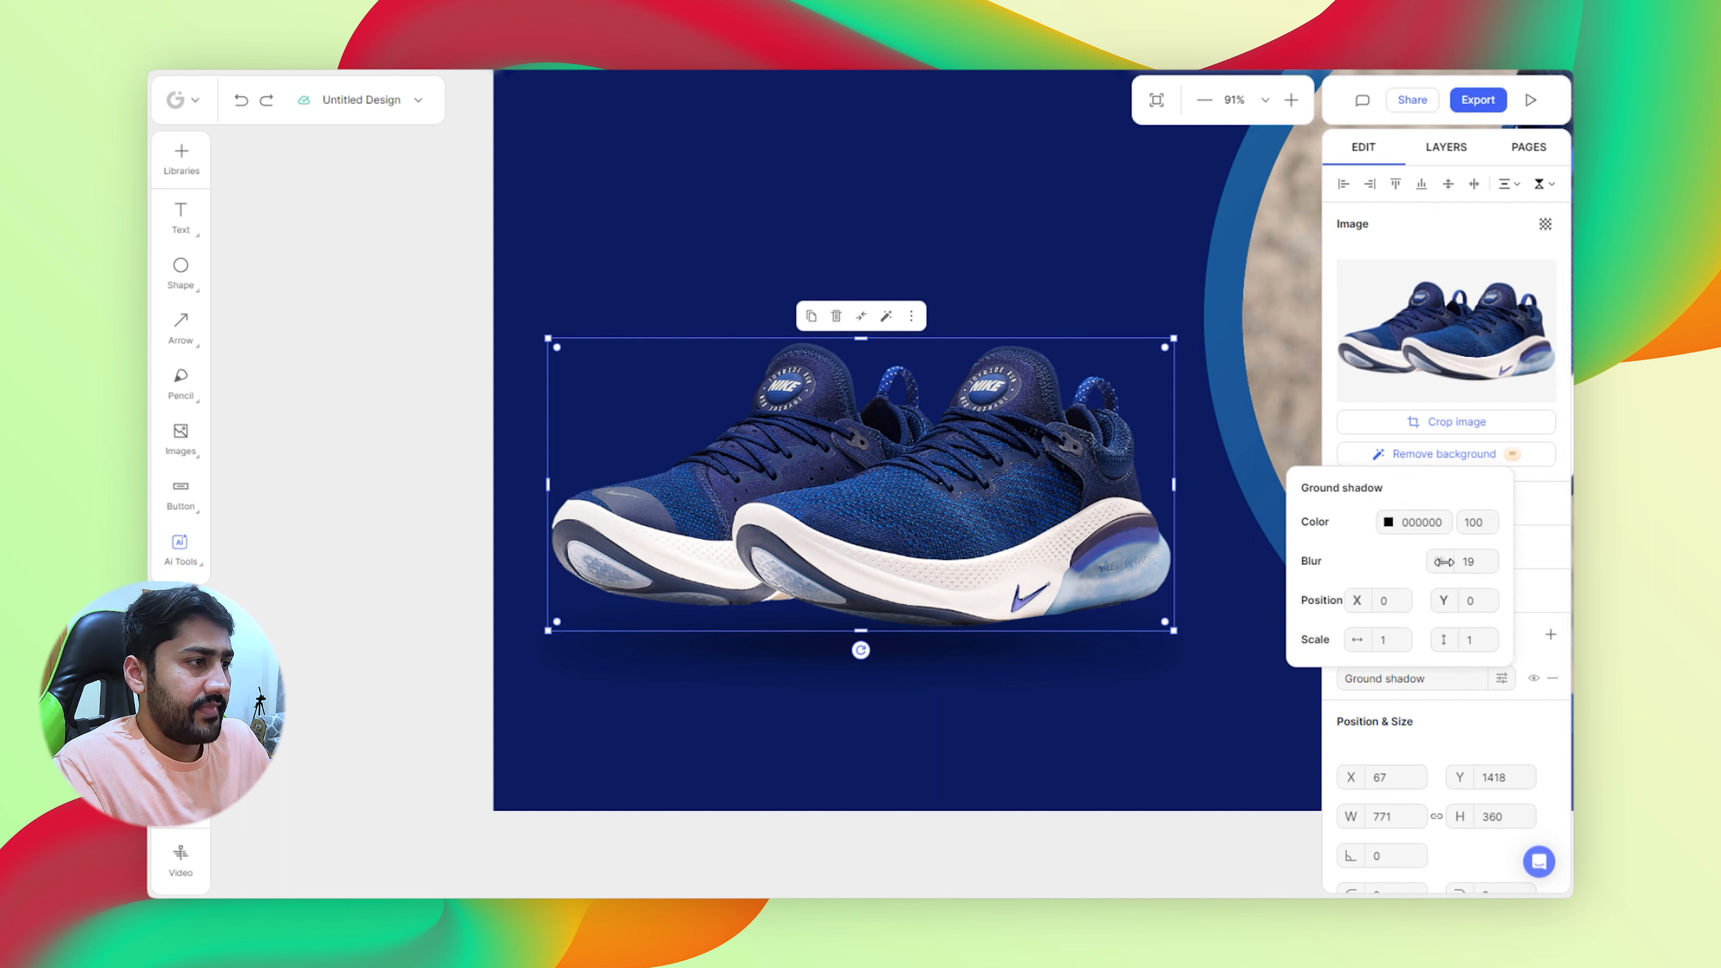
drag(1449, 564, 1434, 568)
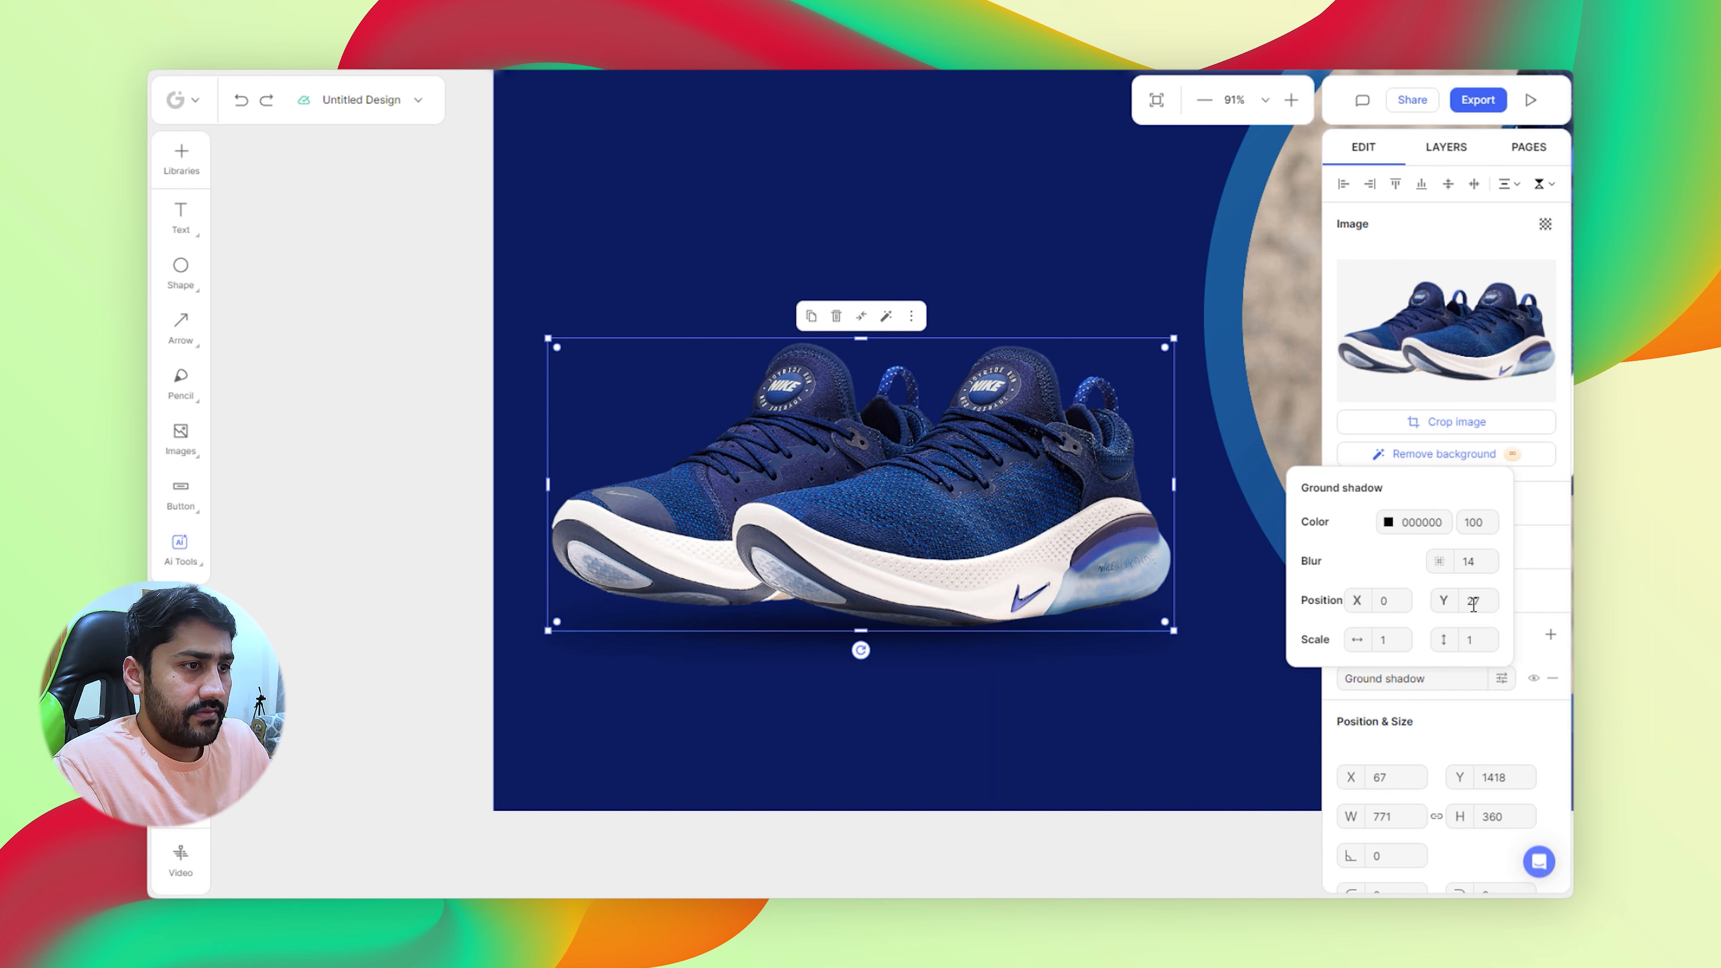
click(1256, 682)
click(1023, 570)
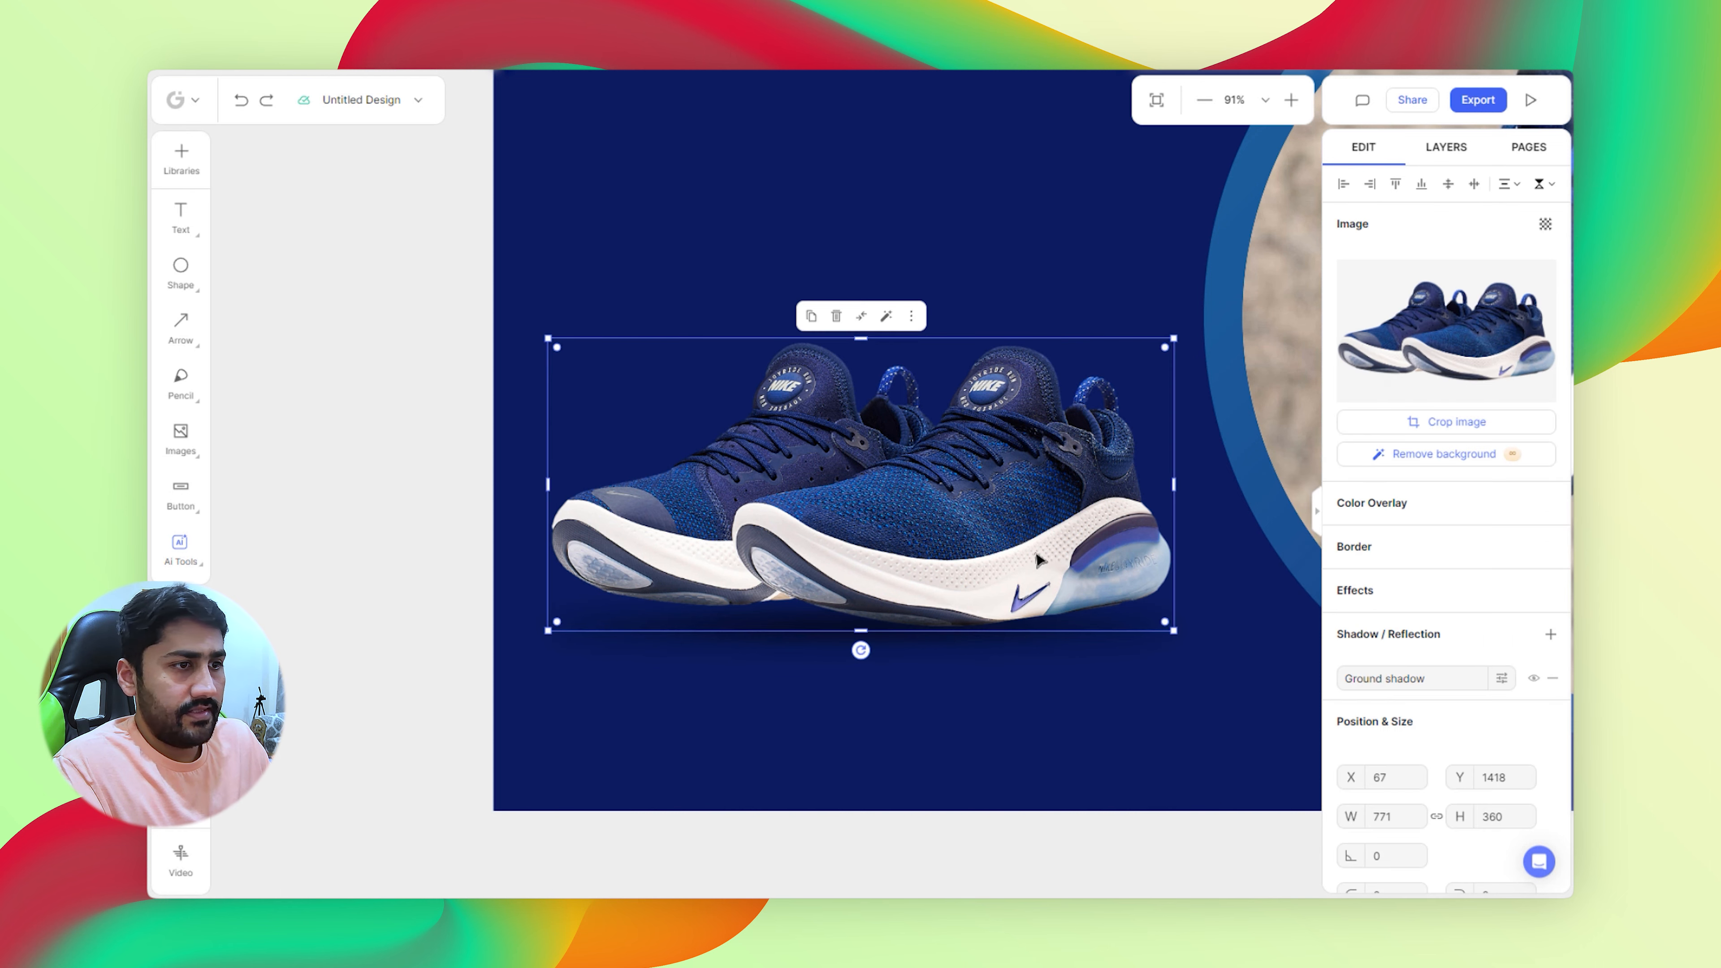
- Enlarge the decorative circle on the canvas's right edge to about 516 px and move the left-edge circle upward
click(1205, 102)
click(1206, 102)
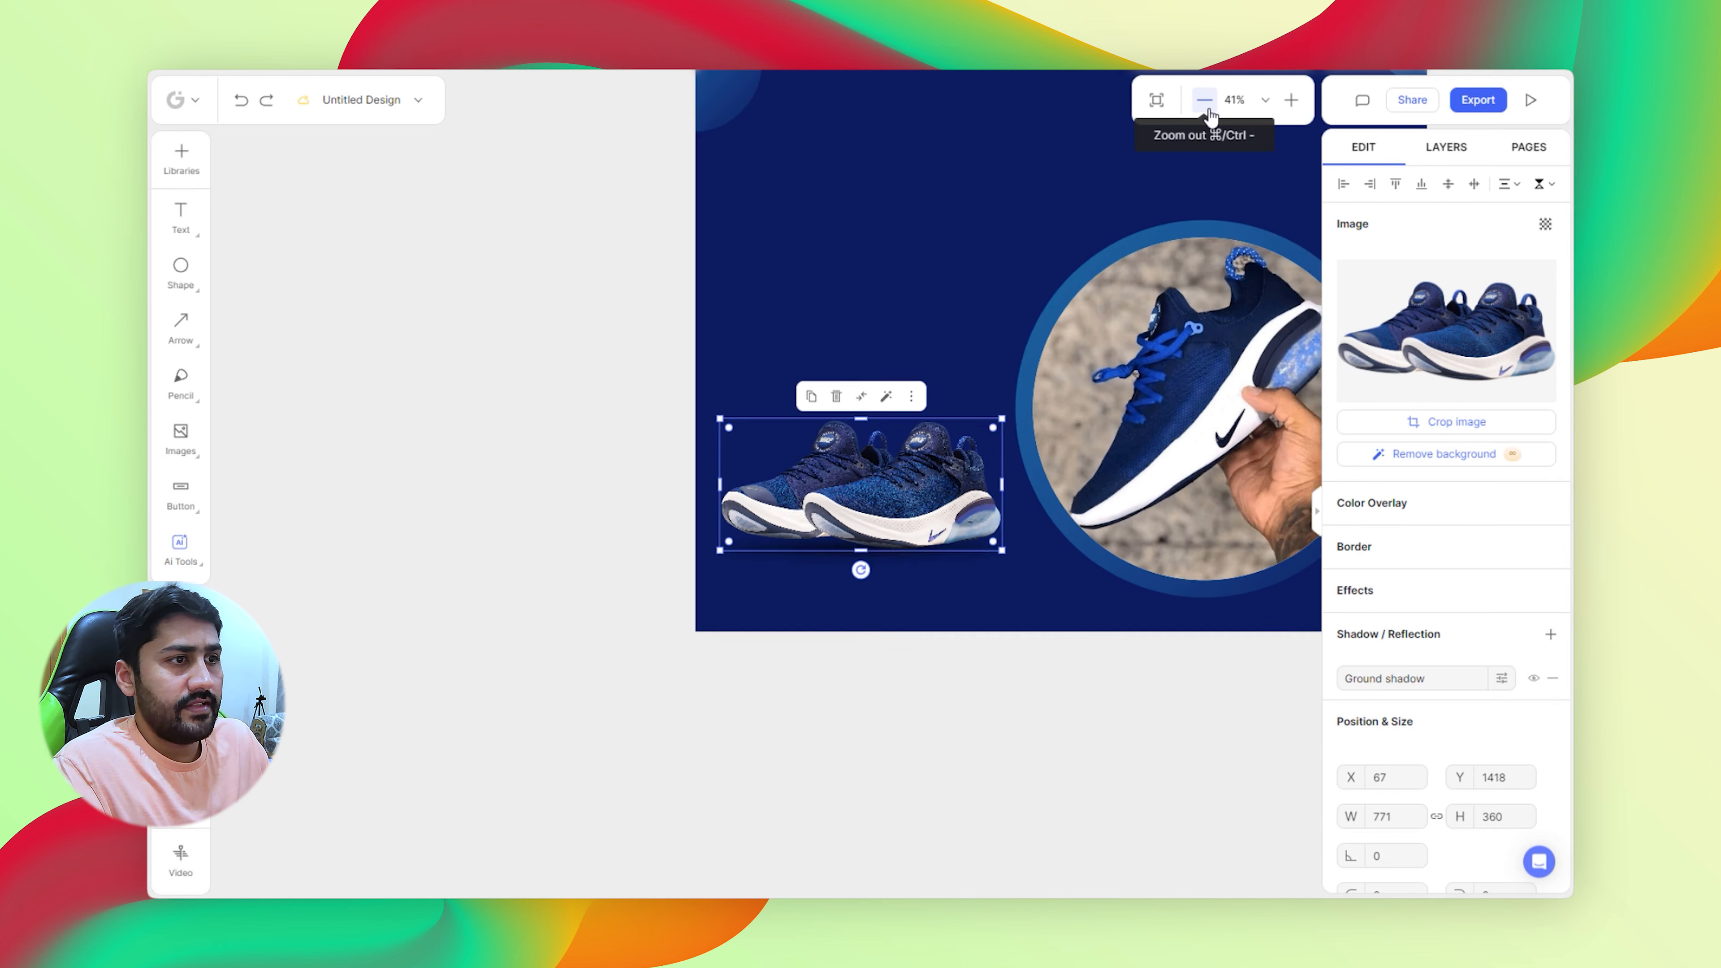
click(1206, 102)
drag(1128, 313, 1040, 305)
click(1018, 290)
click(1095, 293)
click(1117, 337)
drag(693, 292, 691, 252)
drag(1021, 302, 1020, 311)
click(1085, 349)
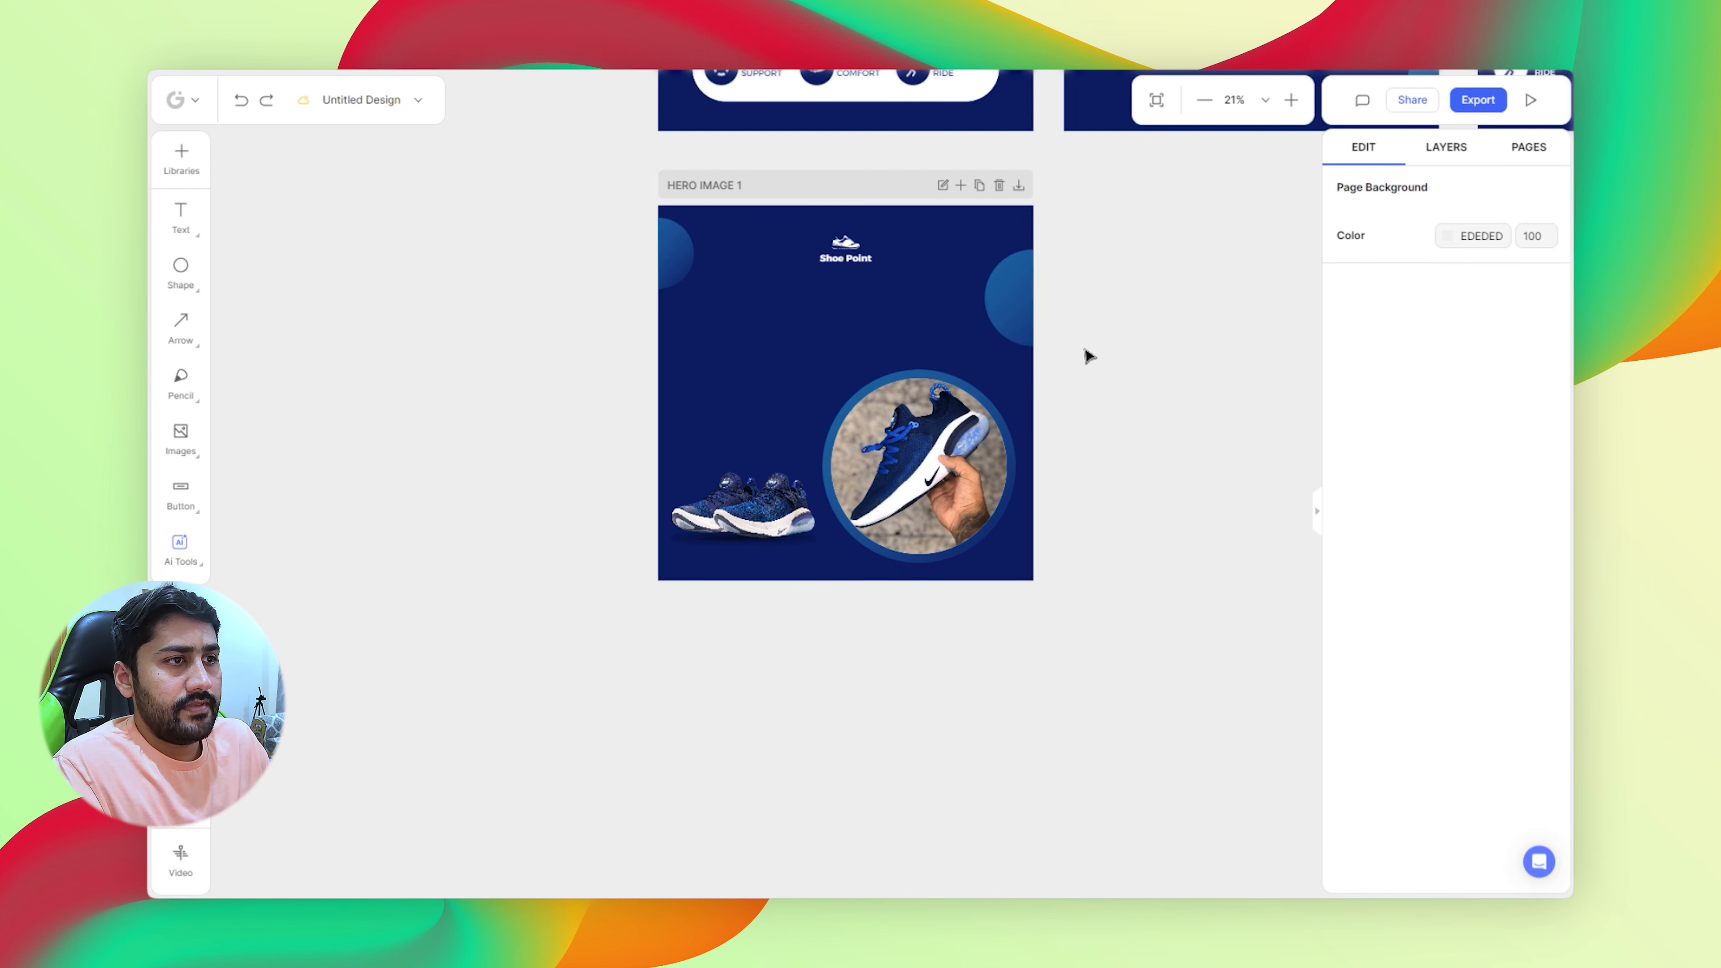
- Duplicate the left-edge circle and place the copy below the pair of shoes, partly off the canvas's bottom edge
click(693, 251)
right_click(693, 250)
click(772, 354)
drag(680, 253, 714, 585)
click(807, 353)
click(783, 595)
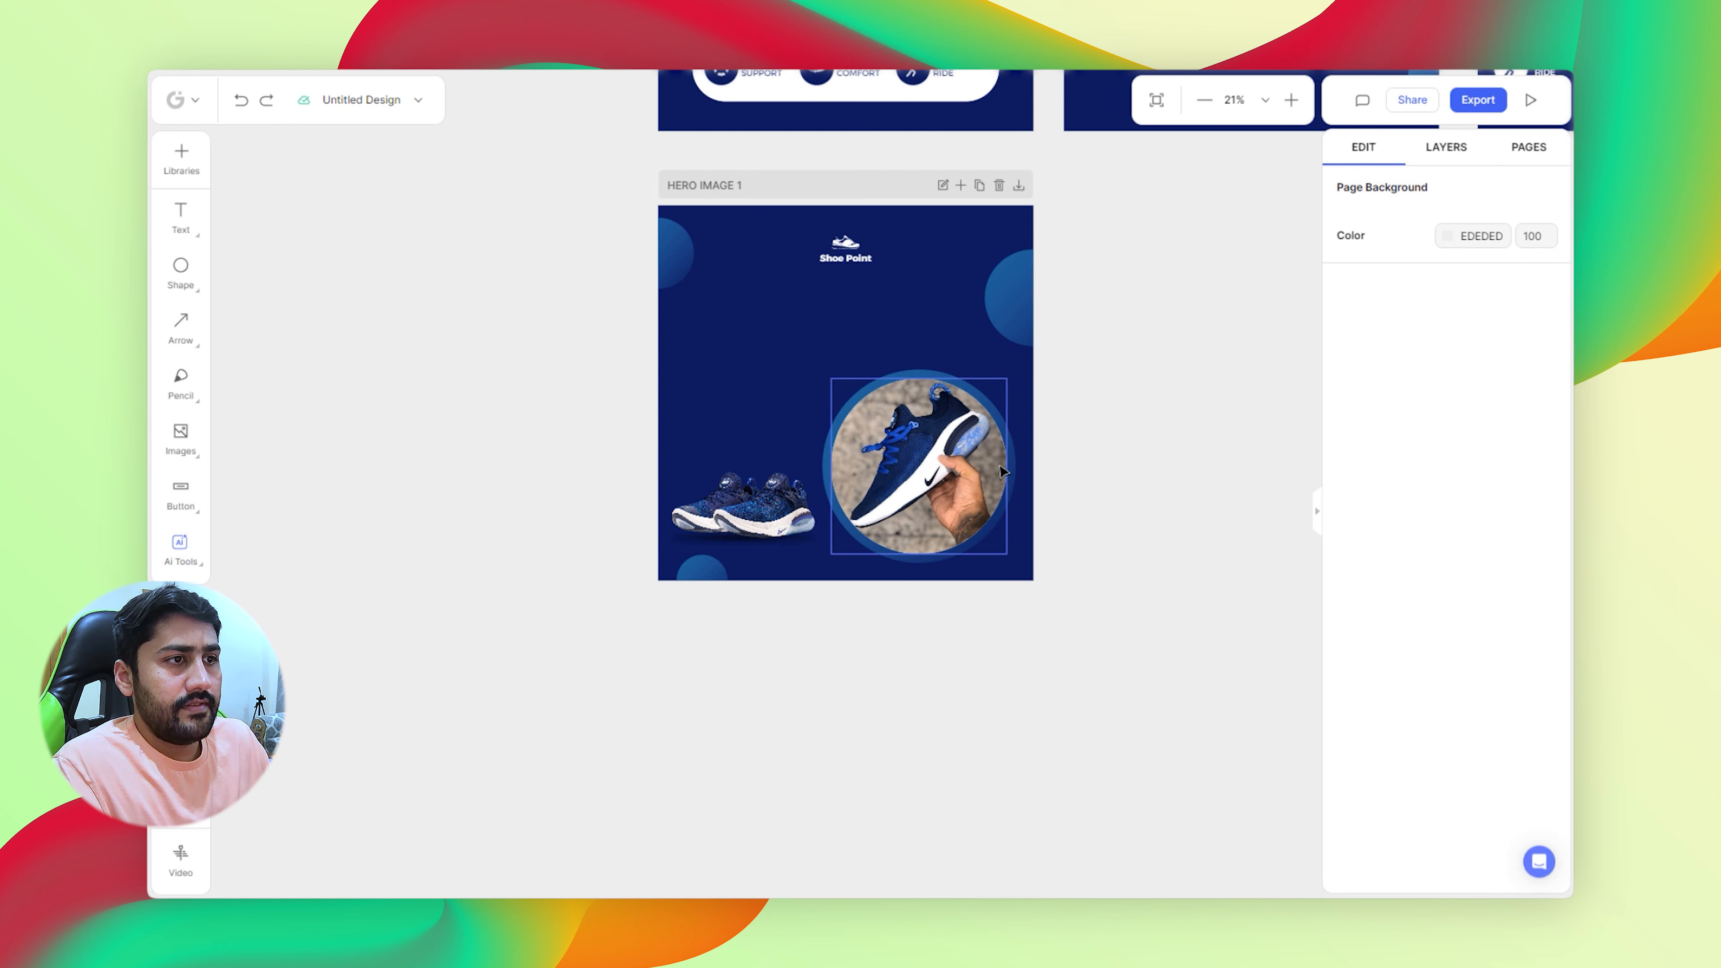
- Nudge the Shoe Point logo and its text upward, closer to the canvas's top edge
drag(943, 274, 908, 339)
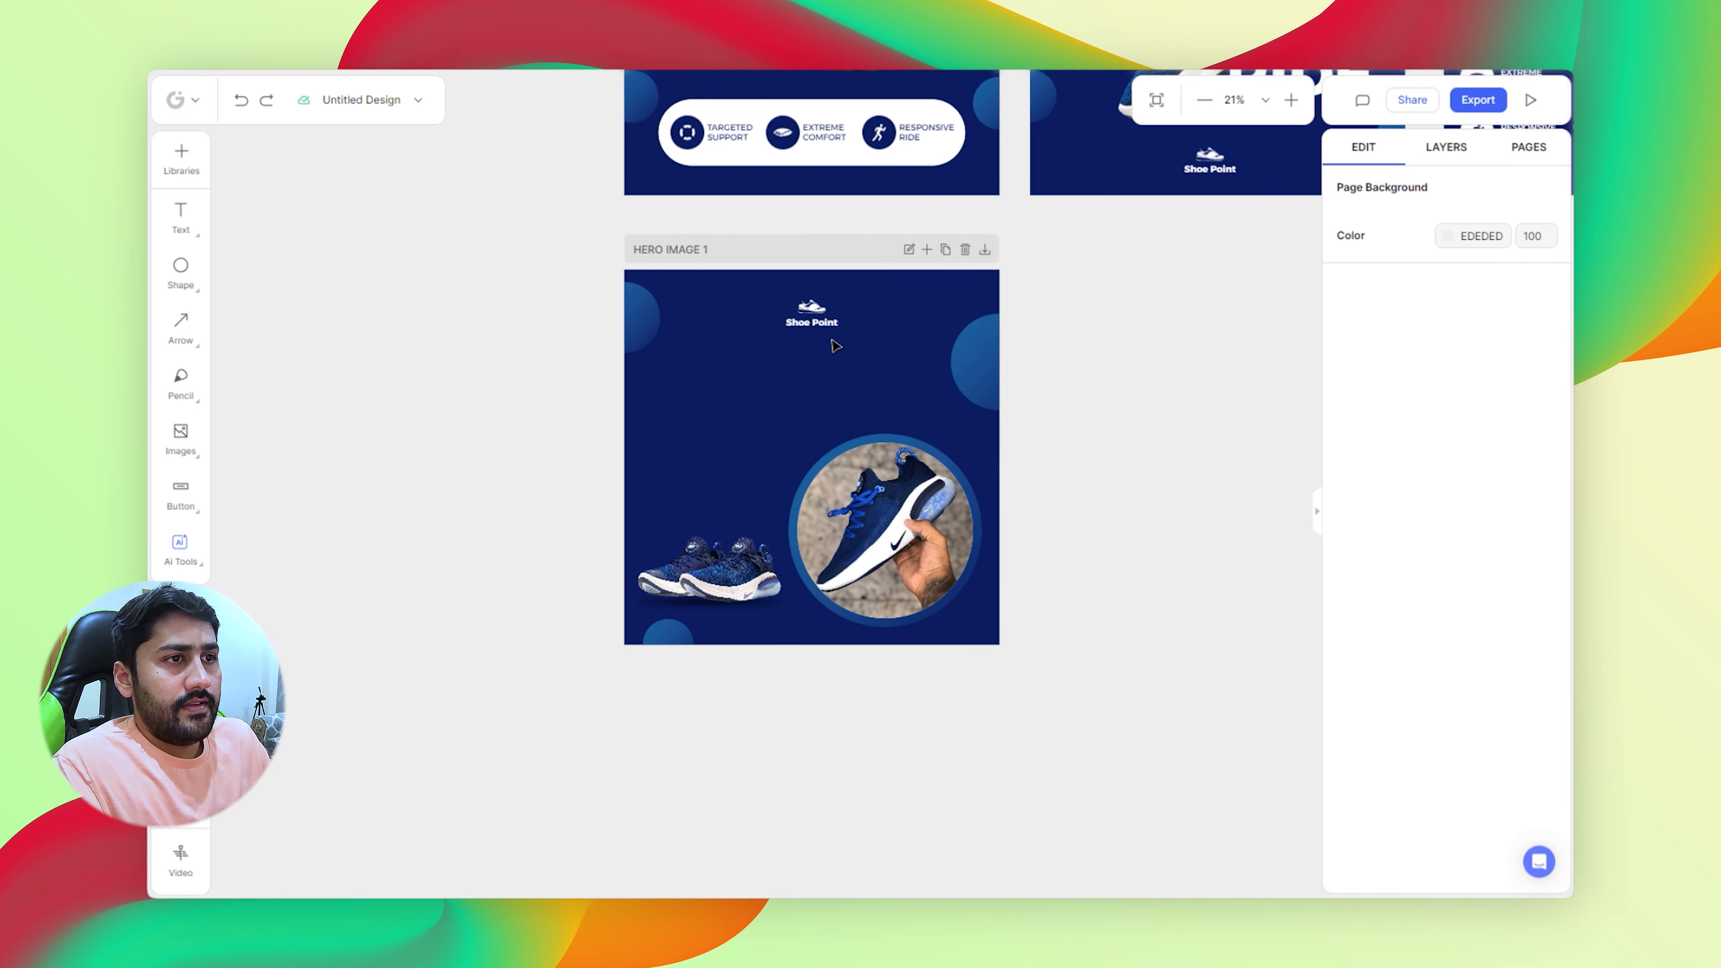
click(822, 301)
key(shift+Up)
key(shift+Up)
key(shift+Up)
key(shift+Up)
key(shift+Up)
key(shift+Up)
key(shift+Up)
key(shift+Up)
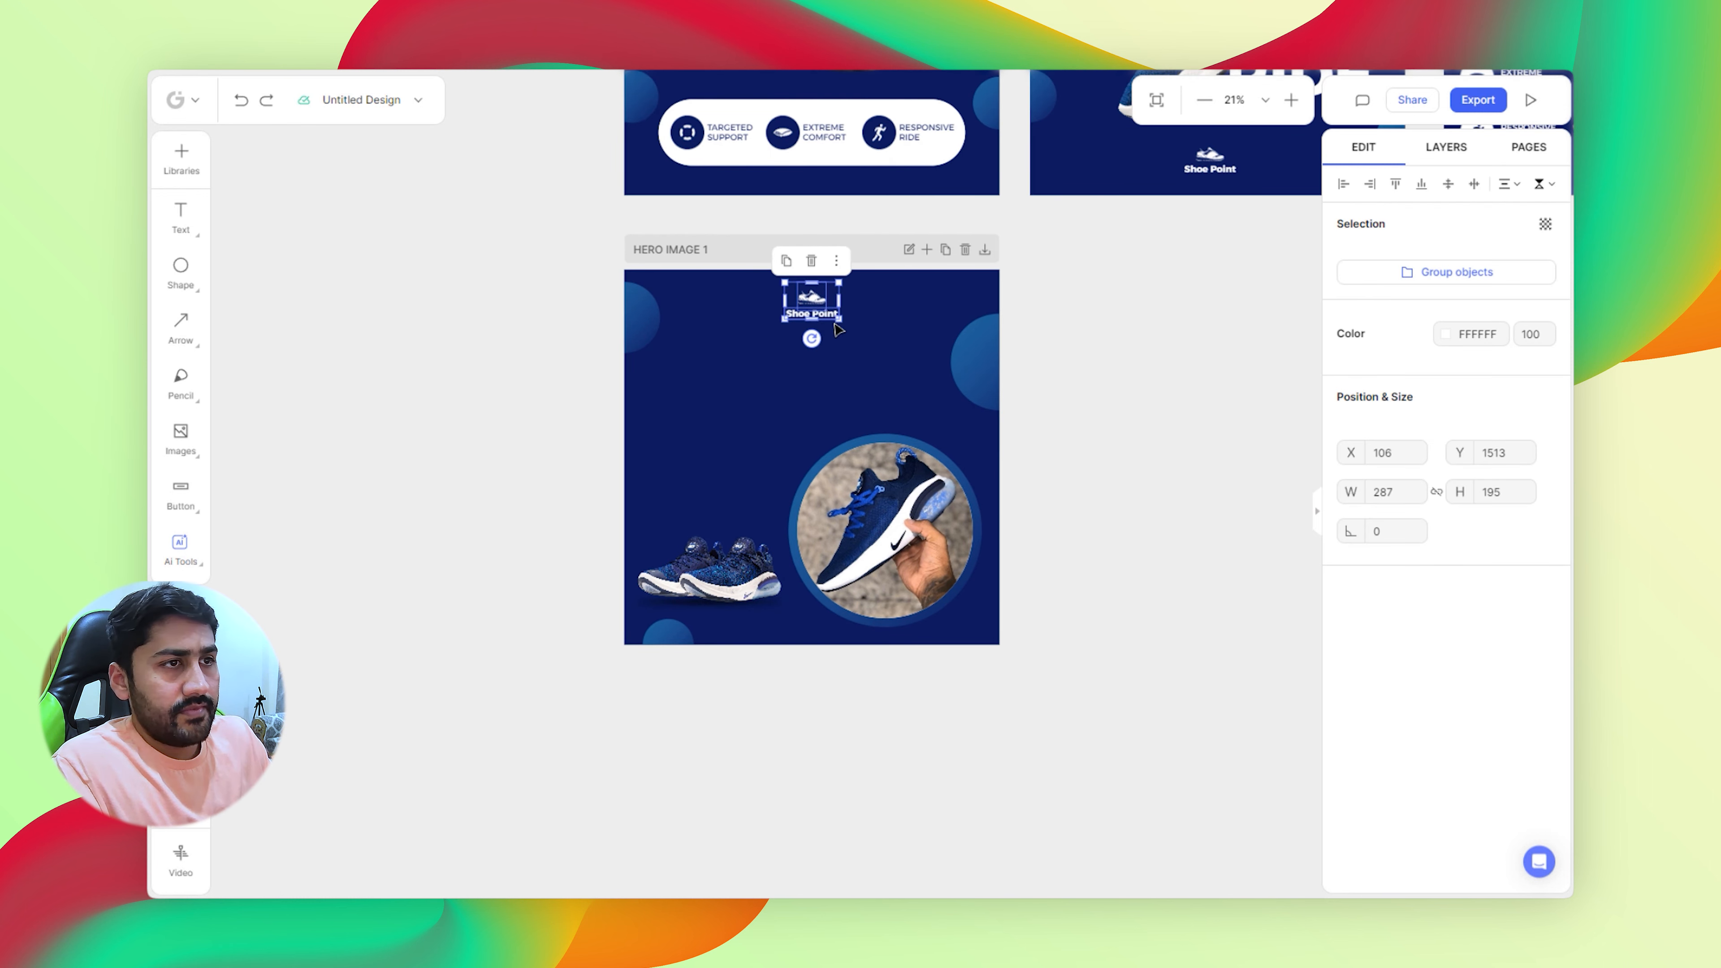
click(1057, 277)
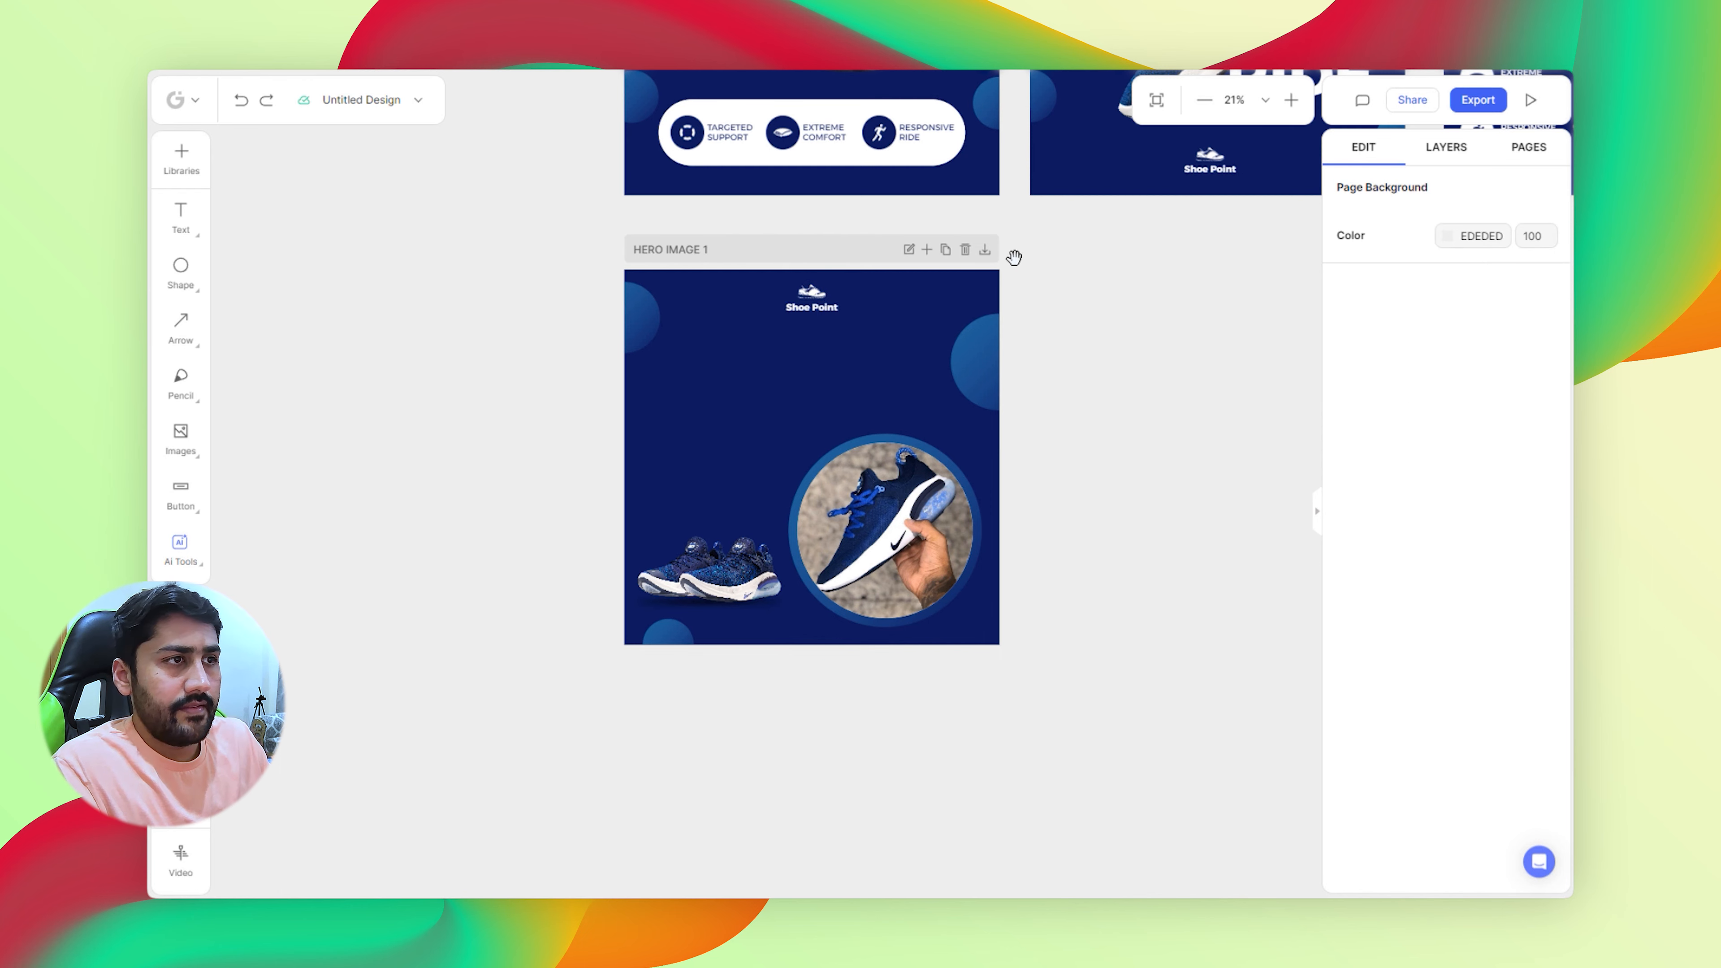
- Copy the "UNLEASH SUPREME COMFORT WITH" heading from the first hero image and place it beneath the logo on the new canvas
scroll(771, 230, up, 5)
click(766, 225)
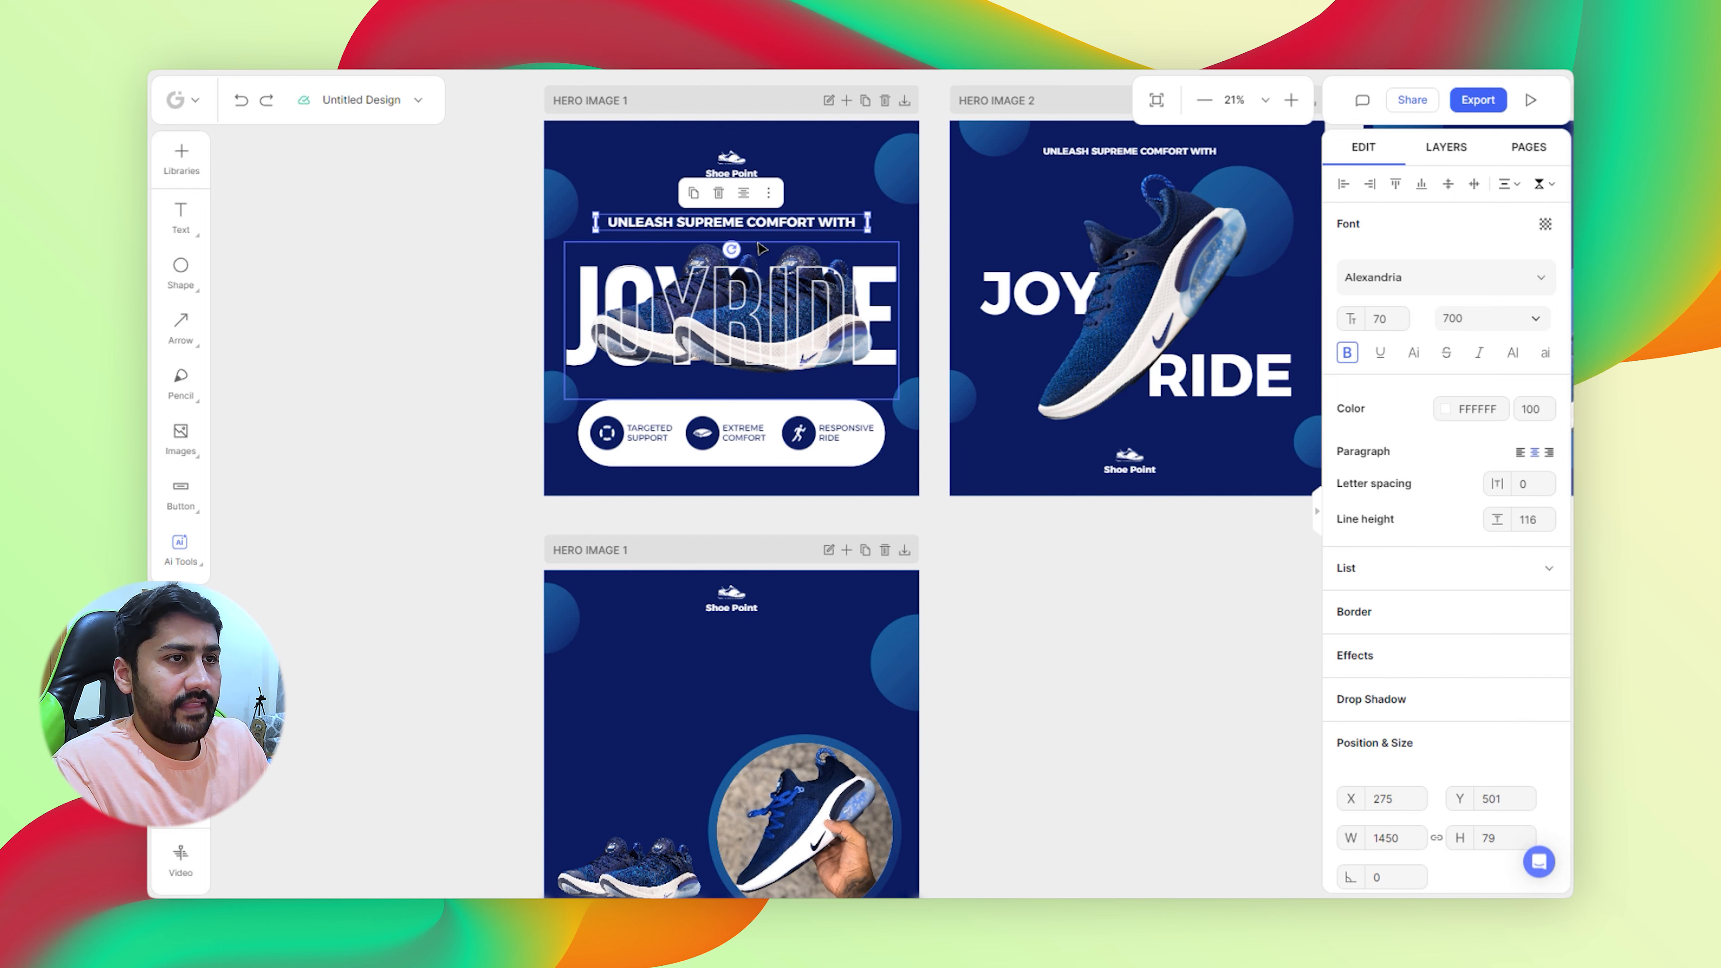
scroll(717, 441, down, 3)
click(717, 378)
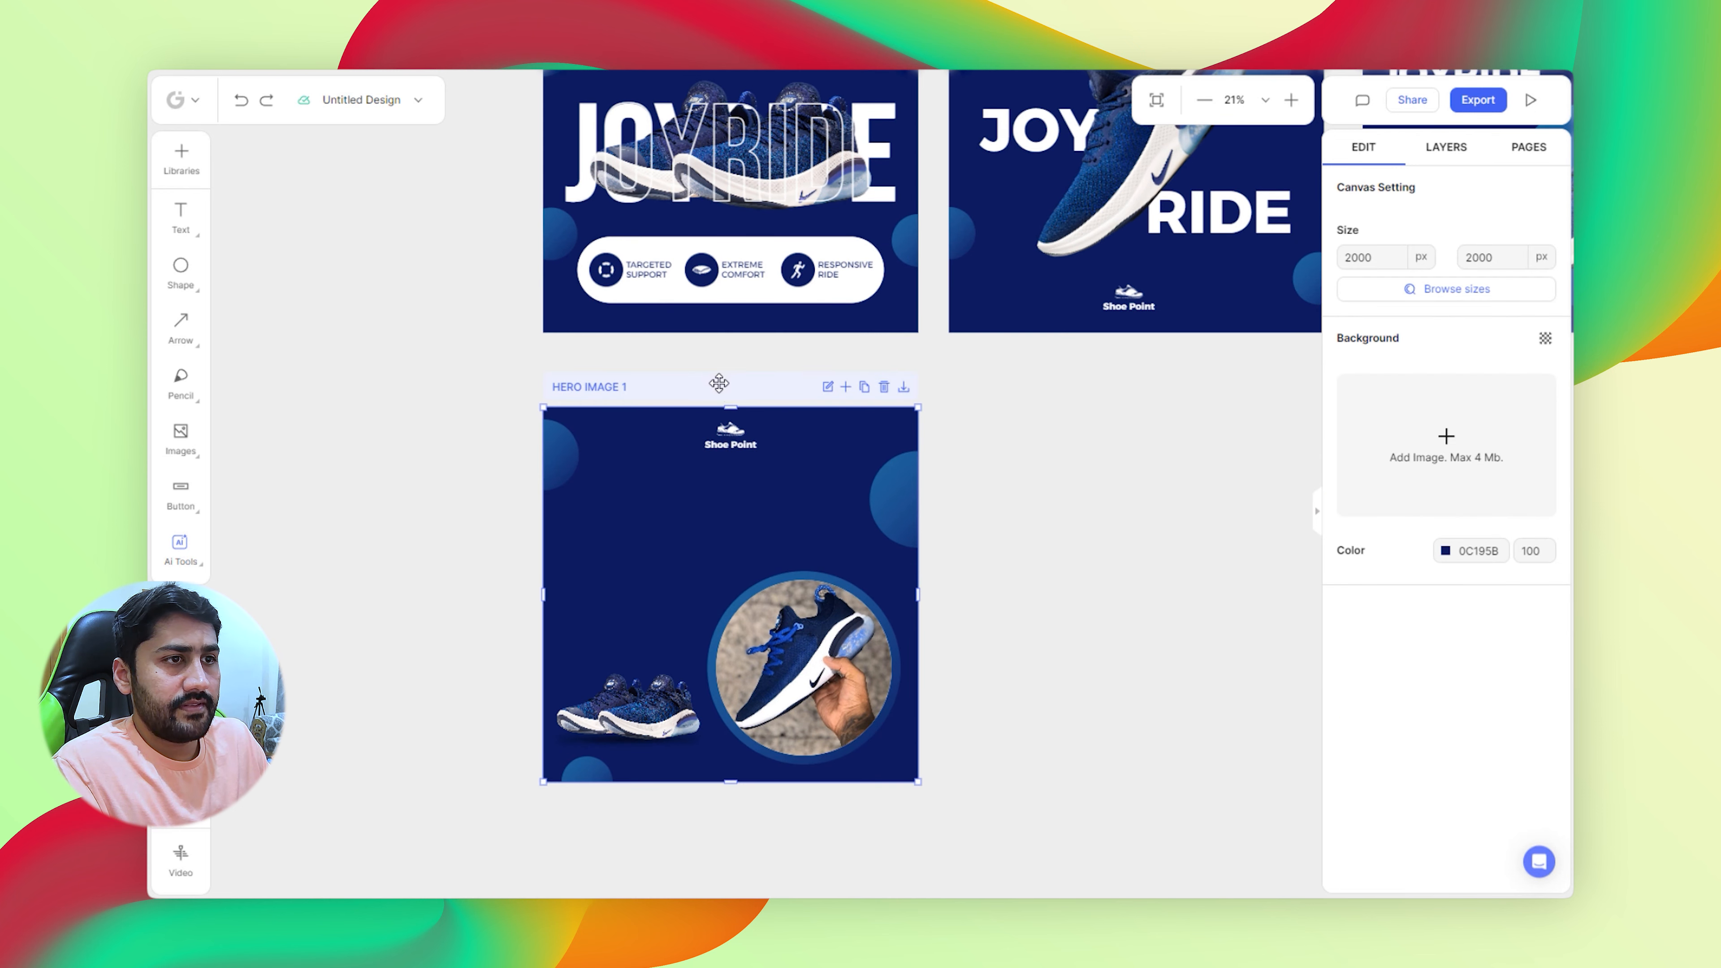
key(ctrl+v)
click(1007, 460)
drag(769, 504, 771, 480)
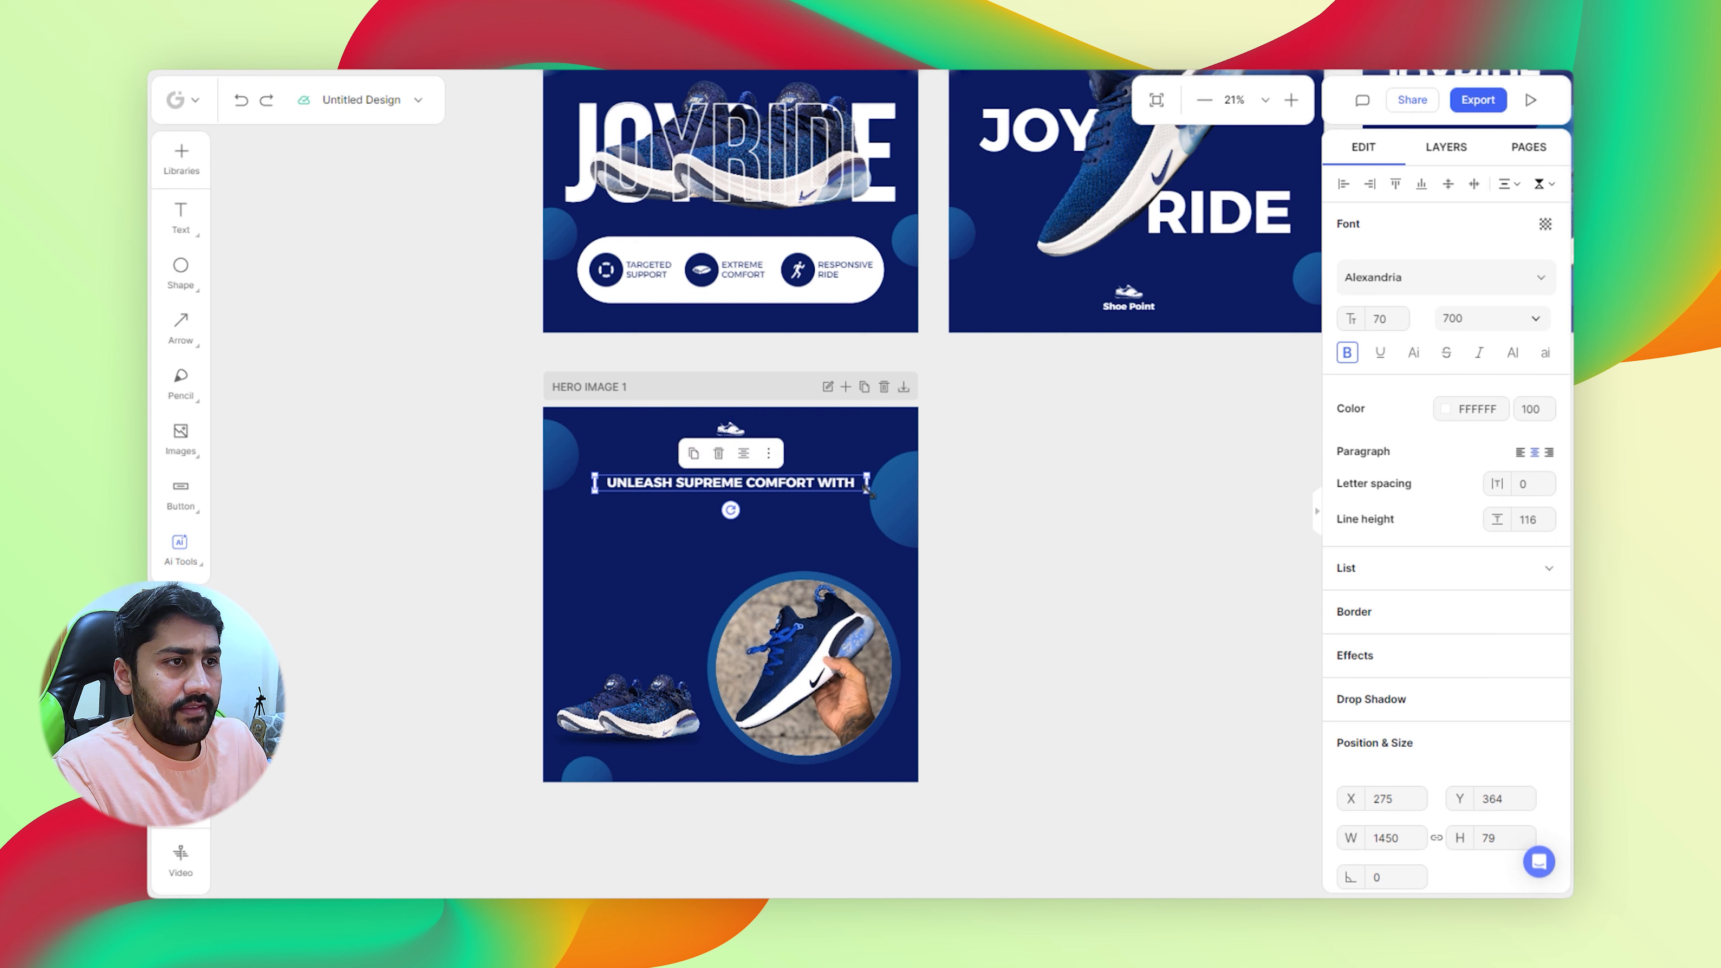
- Narrow the heading's text box to about 1355 px and reword it on two lines as "UNLEASH SUPREME / COMFORT WITH JOYRIDE"
drag(866, 486, 851, 487)
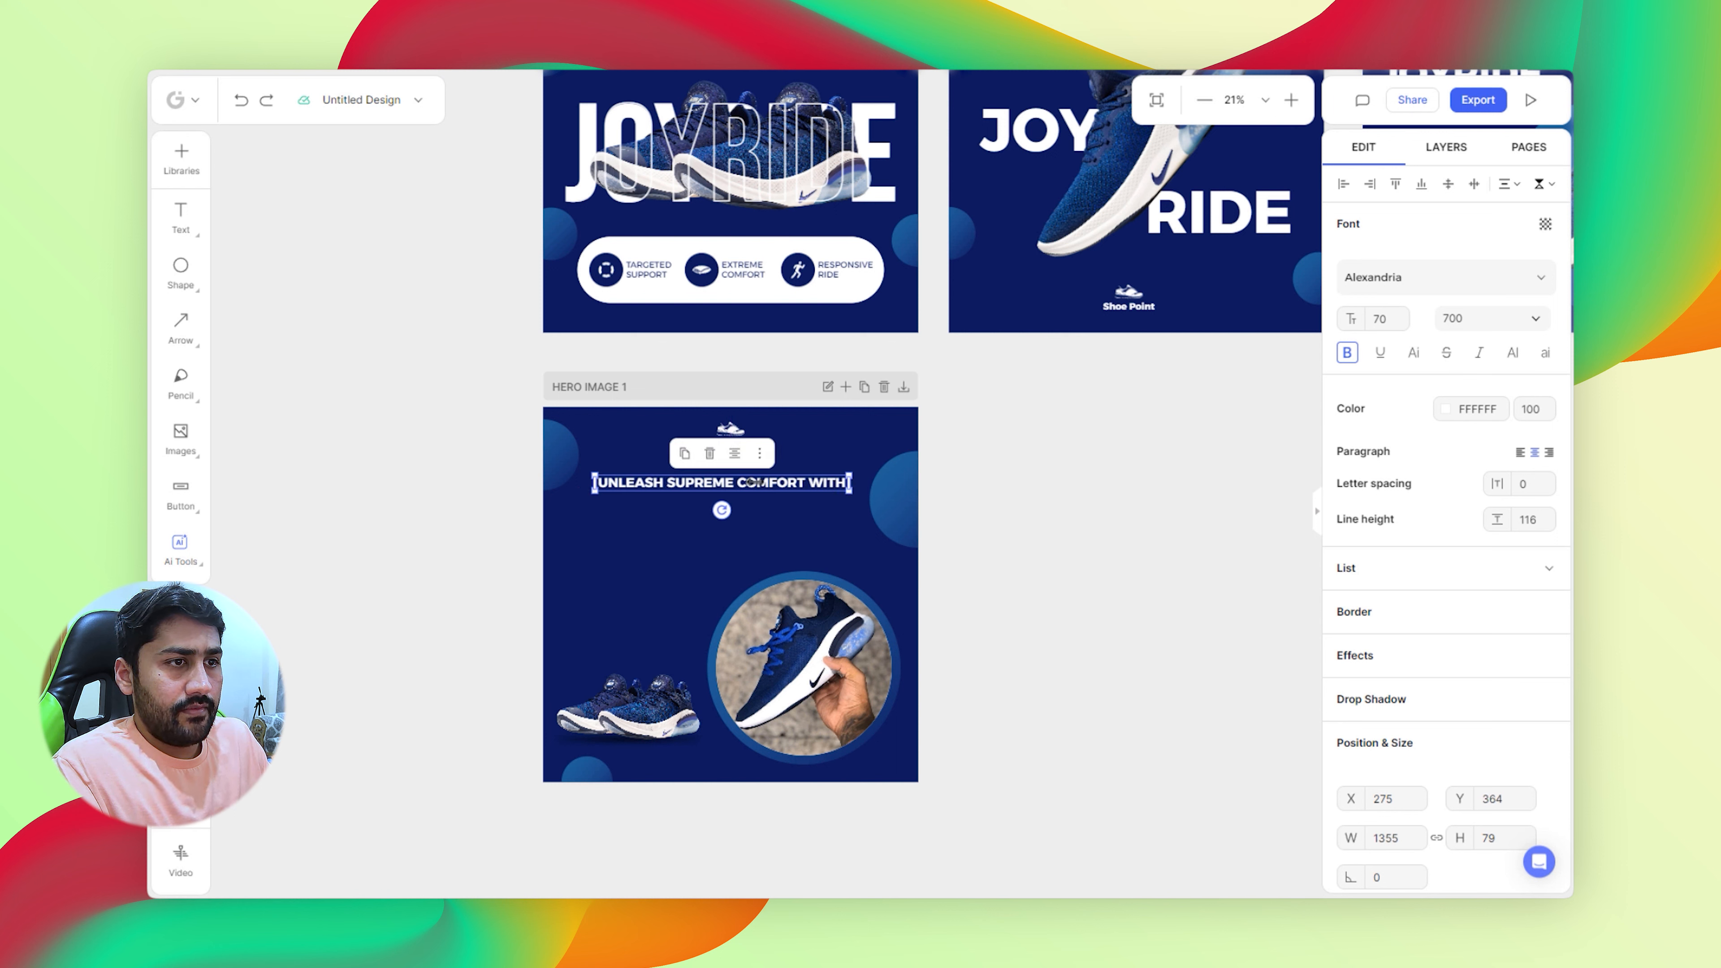
double_click(742, 486)
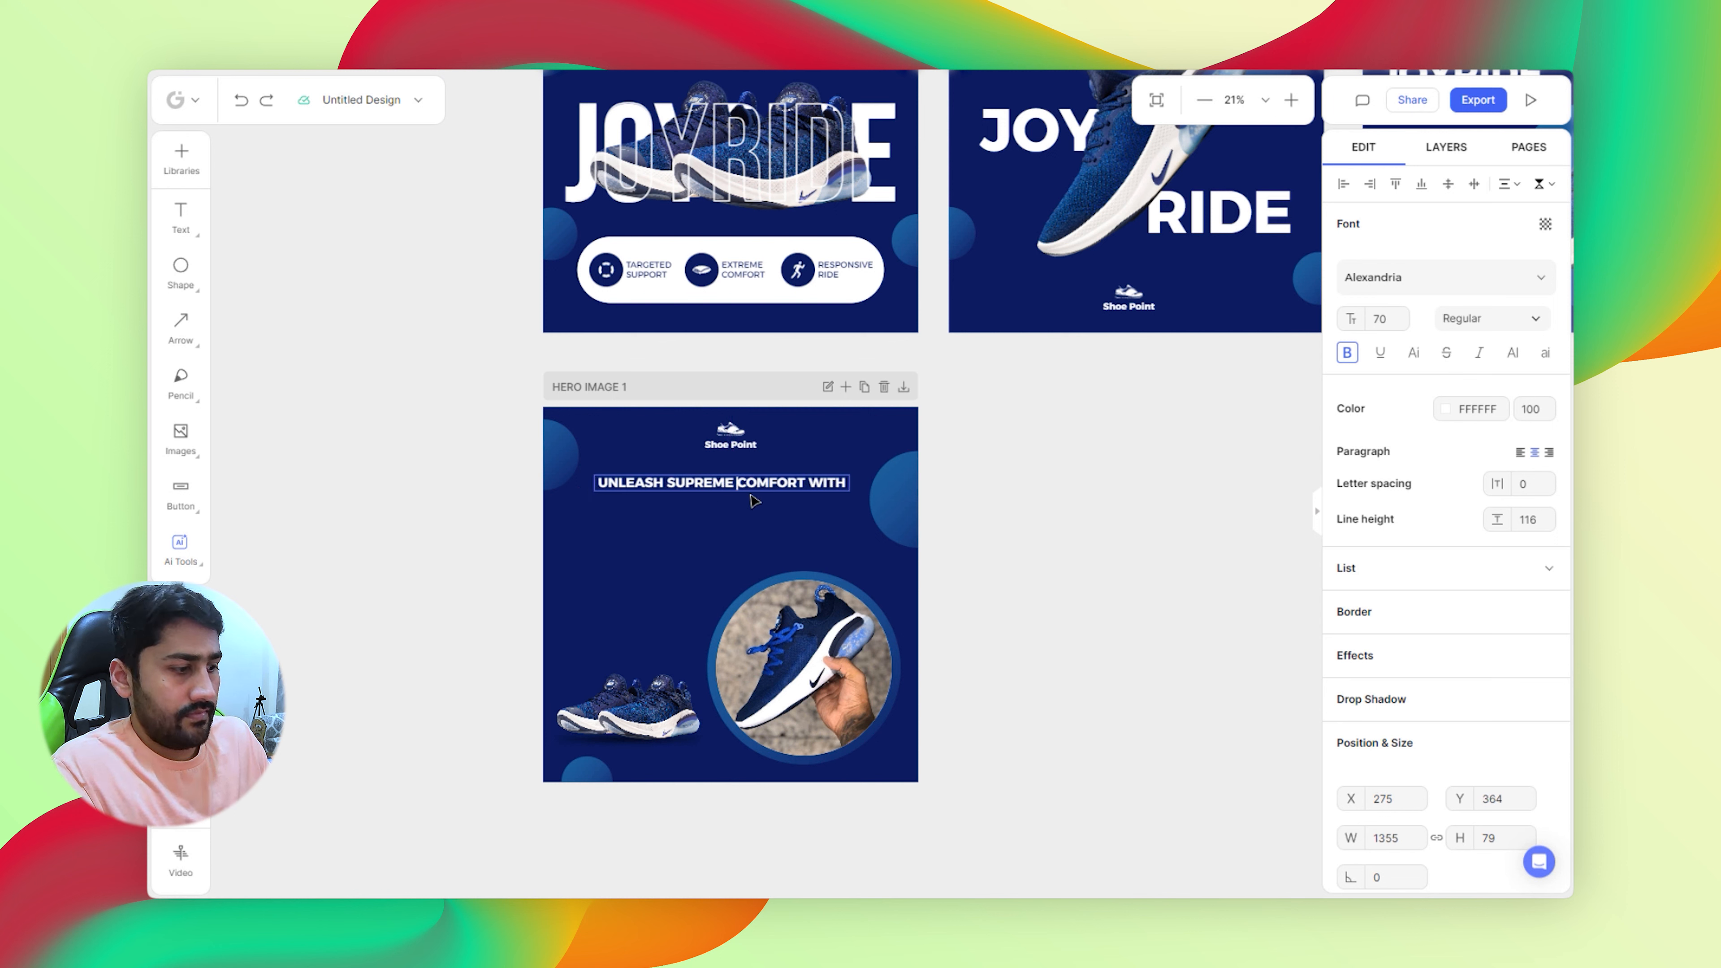
key(Return)
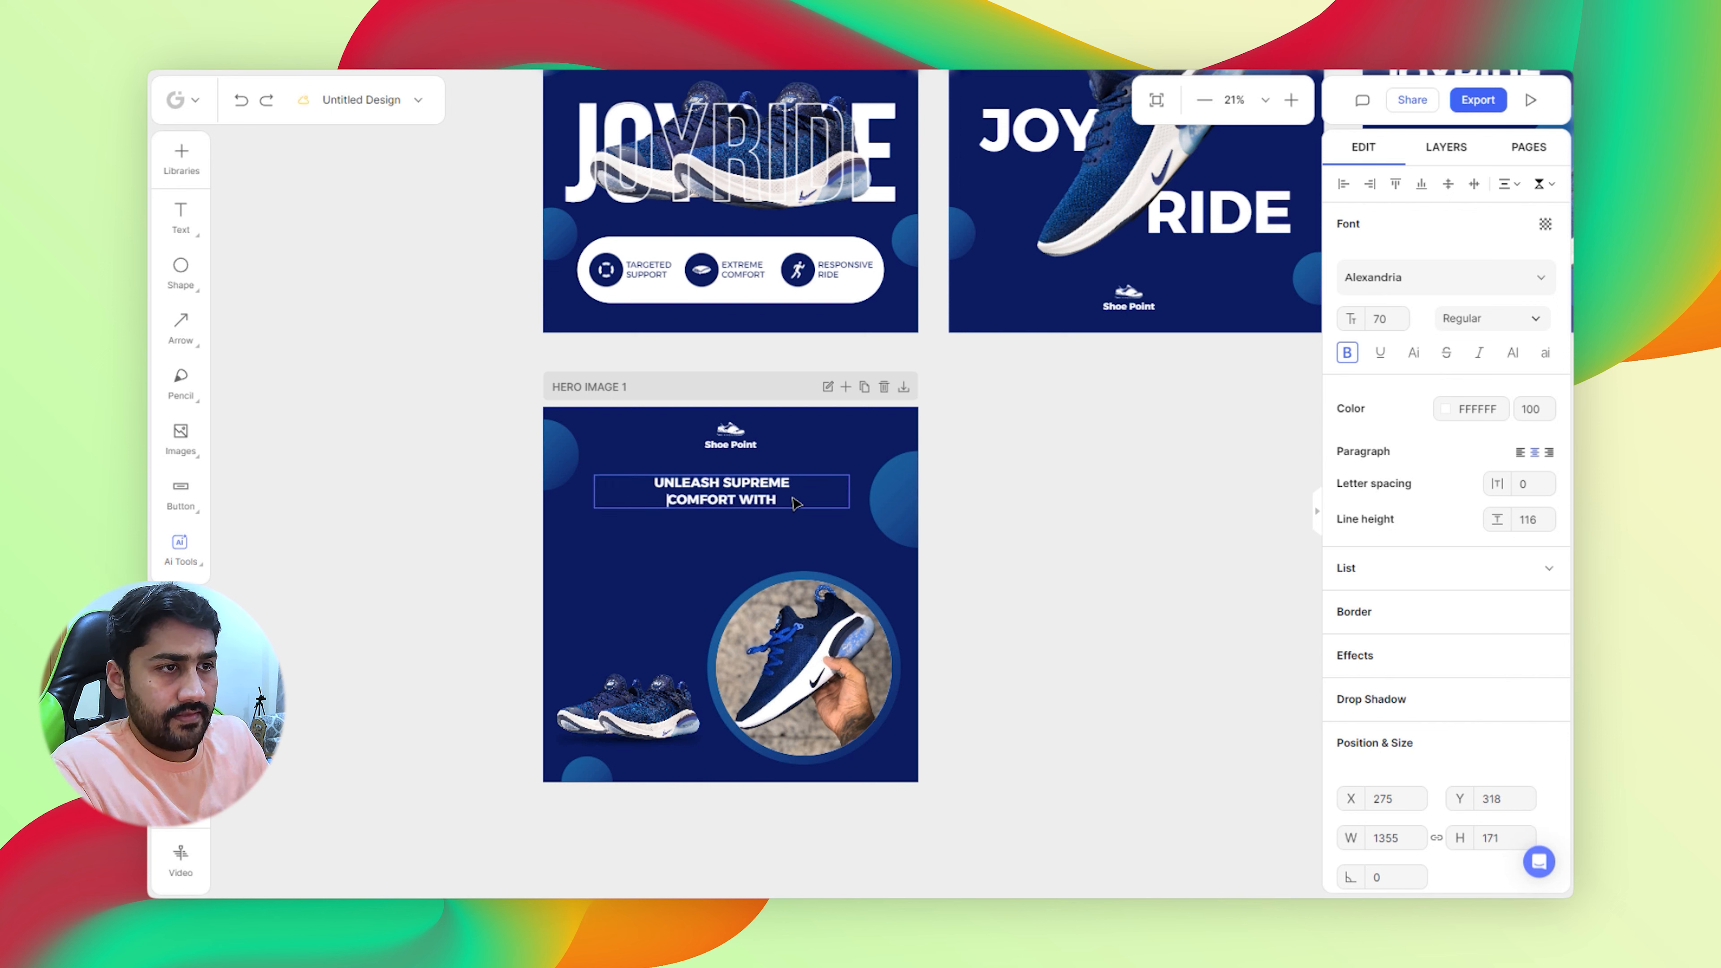
text(OYRIDE)
click(944, 468)
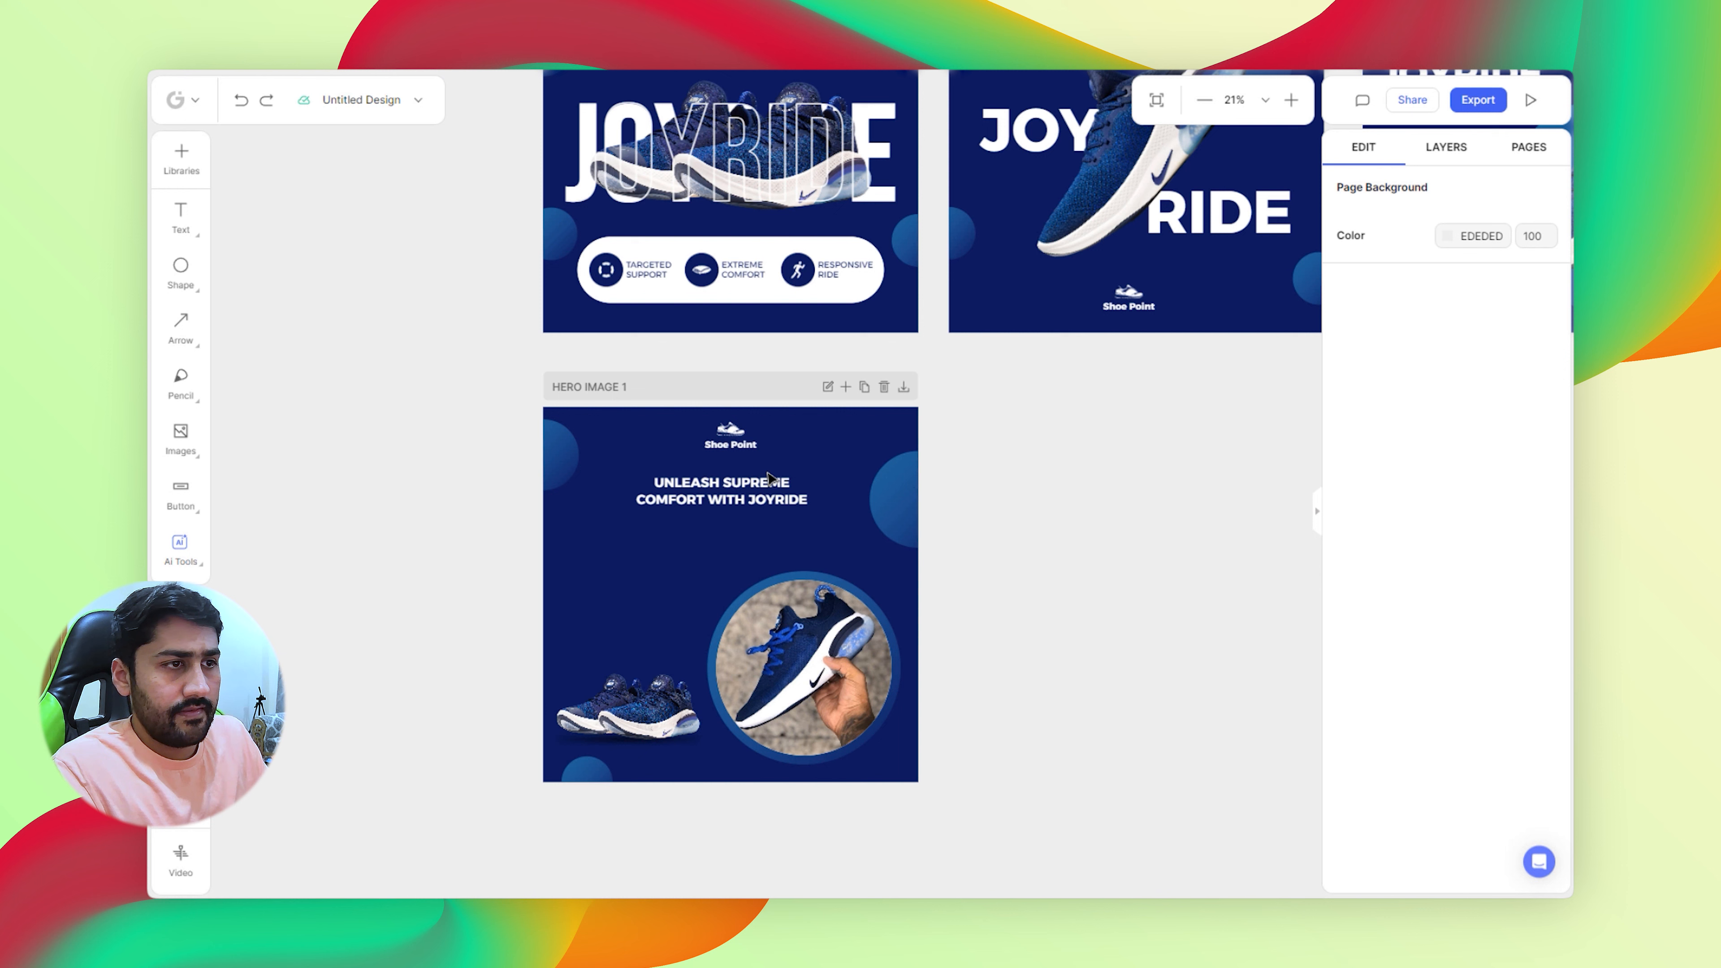
- Set the heading's font size to 100 and center it horizontally on the canvas
click(773, 481)
drag(1349, 325, 1375, 328)
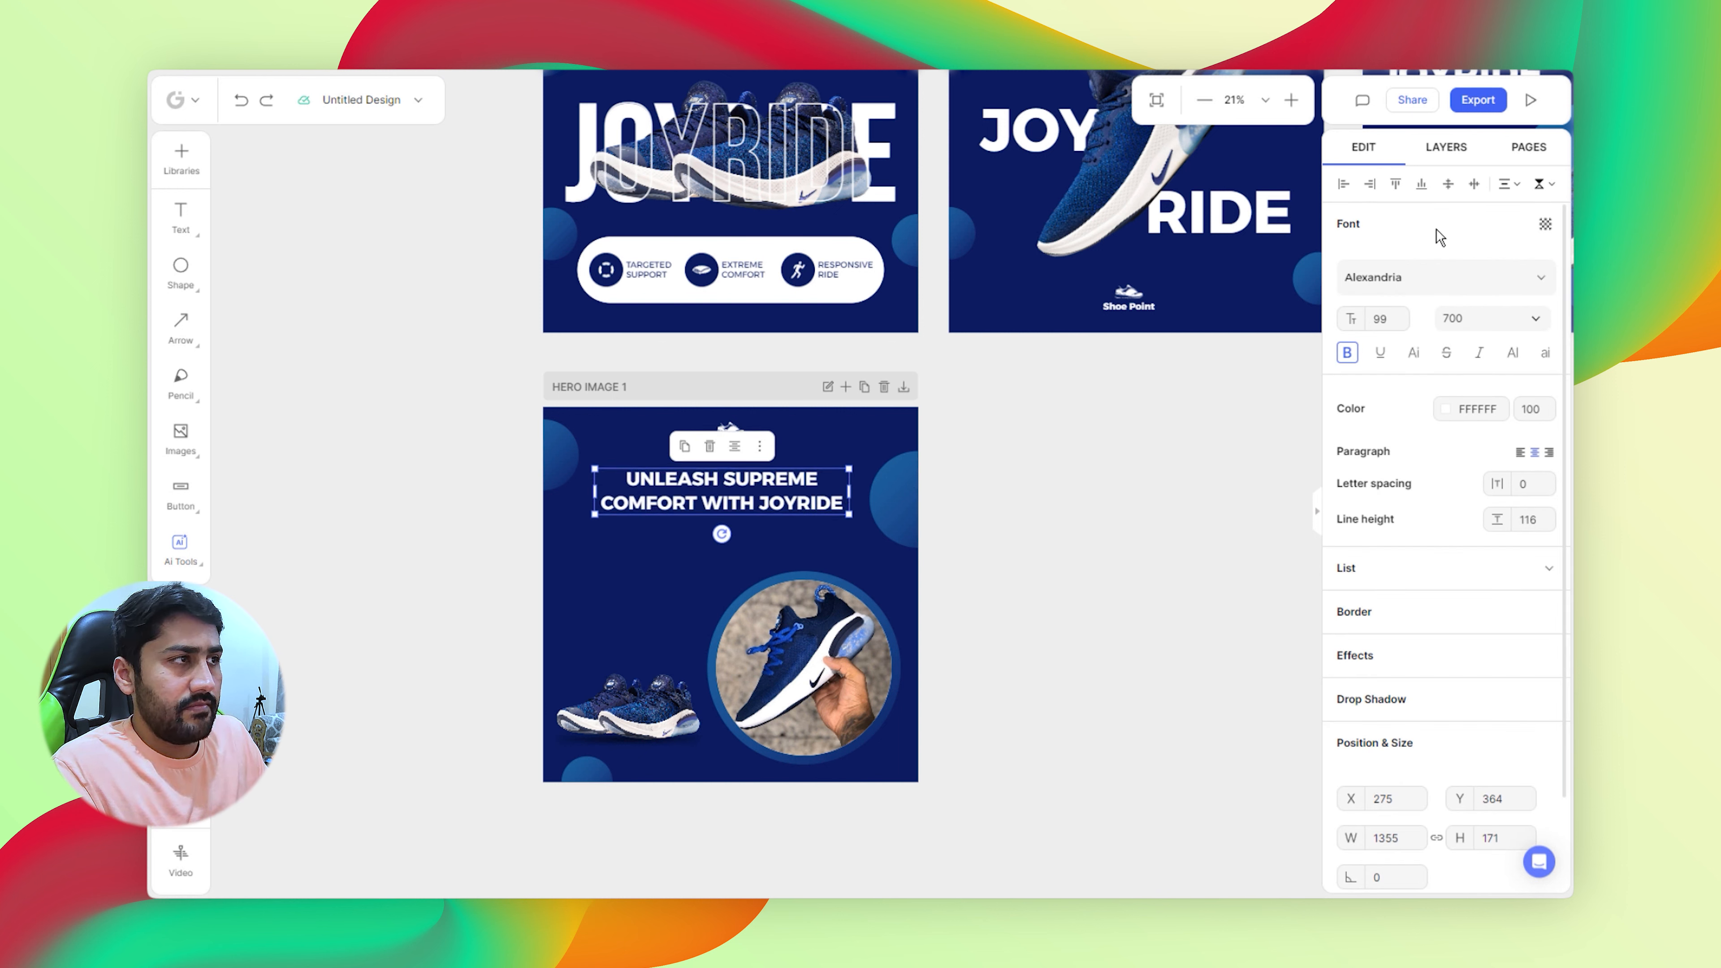
text(100)
key(Return)
click(1450, 184)
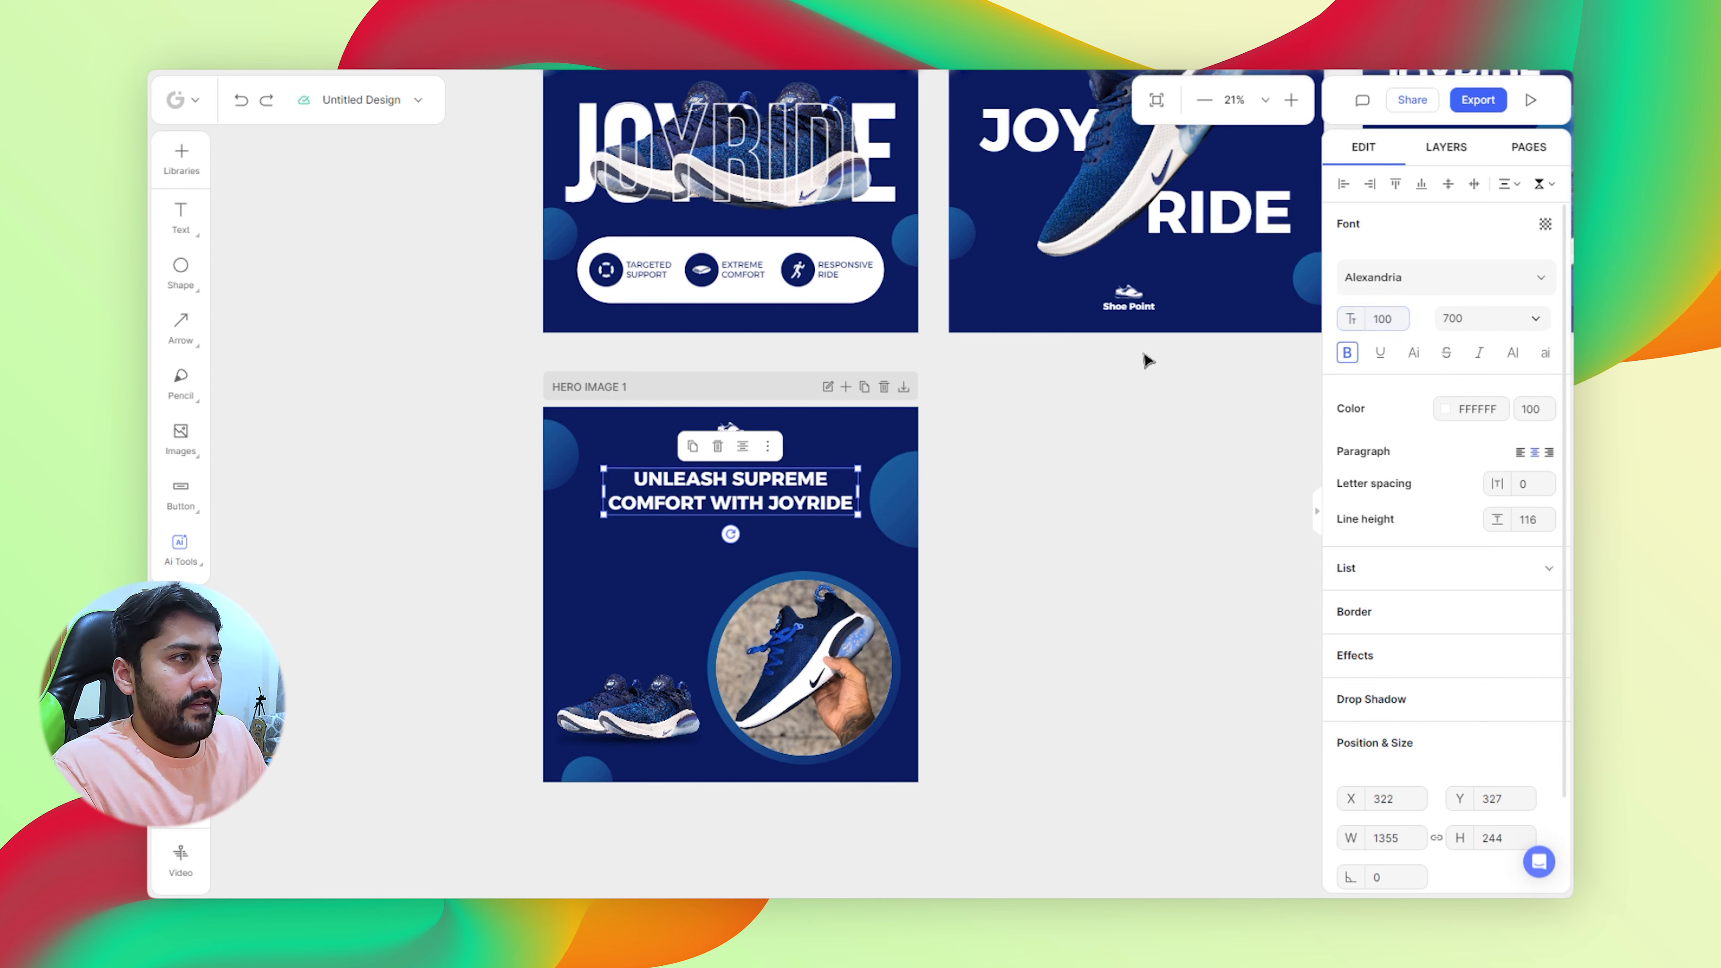
- Duplicate the two-line heading and position the copy directly below the original
click(1133, 371)
click(778, 503)
click(693, 446)
drag(796, 500, 803, 556)
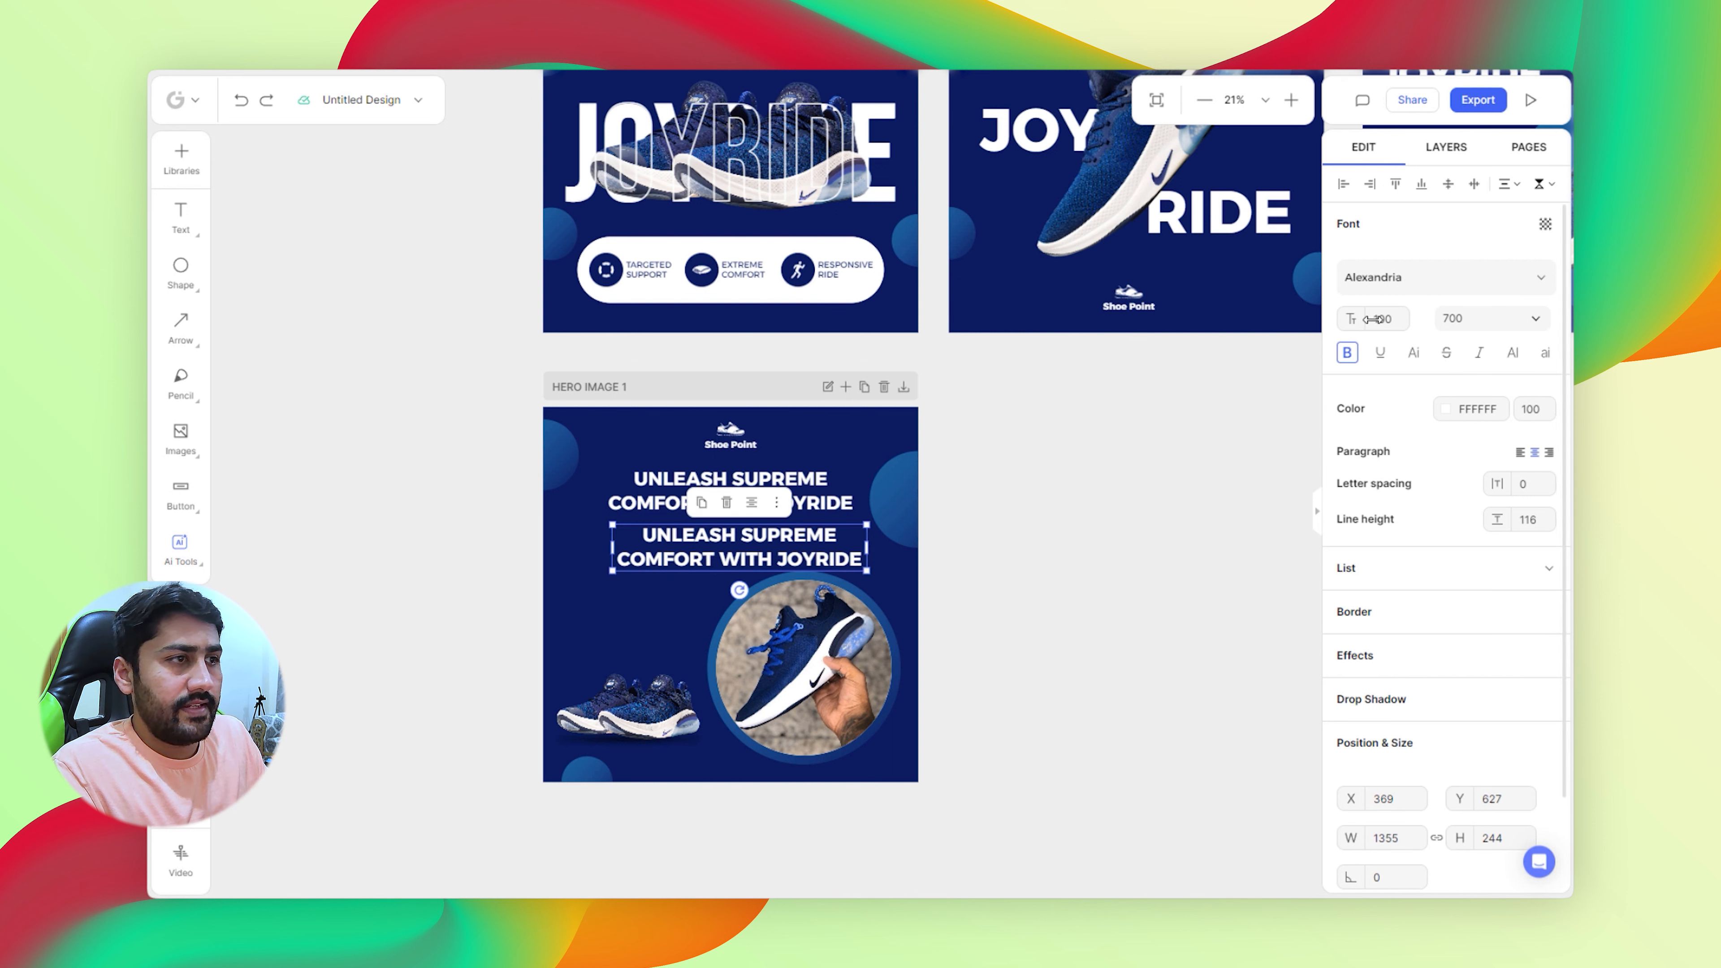
- Set the duplicated heading to Regular weight and font size 40
click(1487, 324)
click(1493, 444)
click(1159, 477)
click(789, 561)
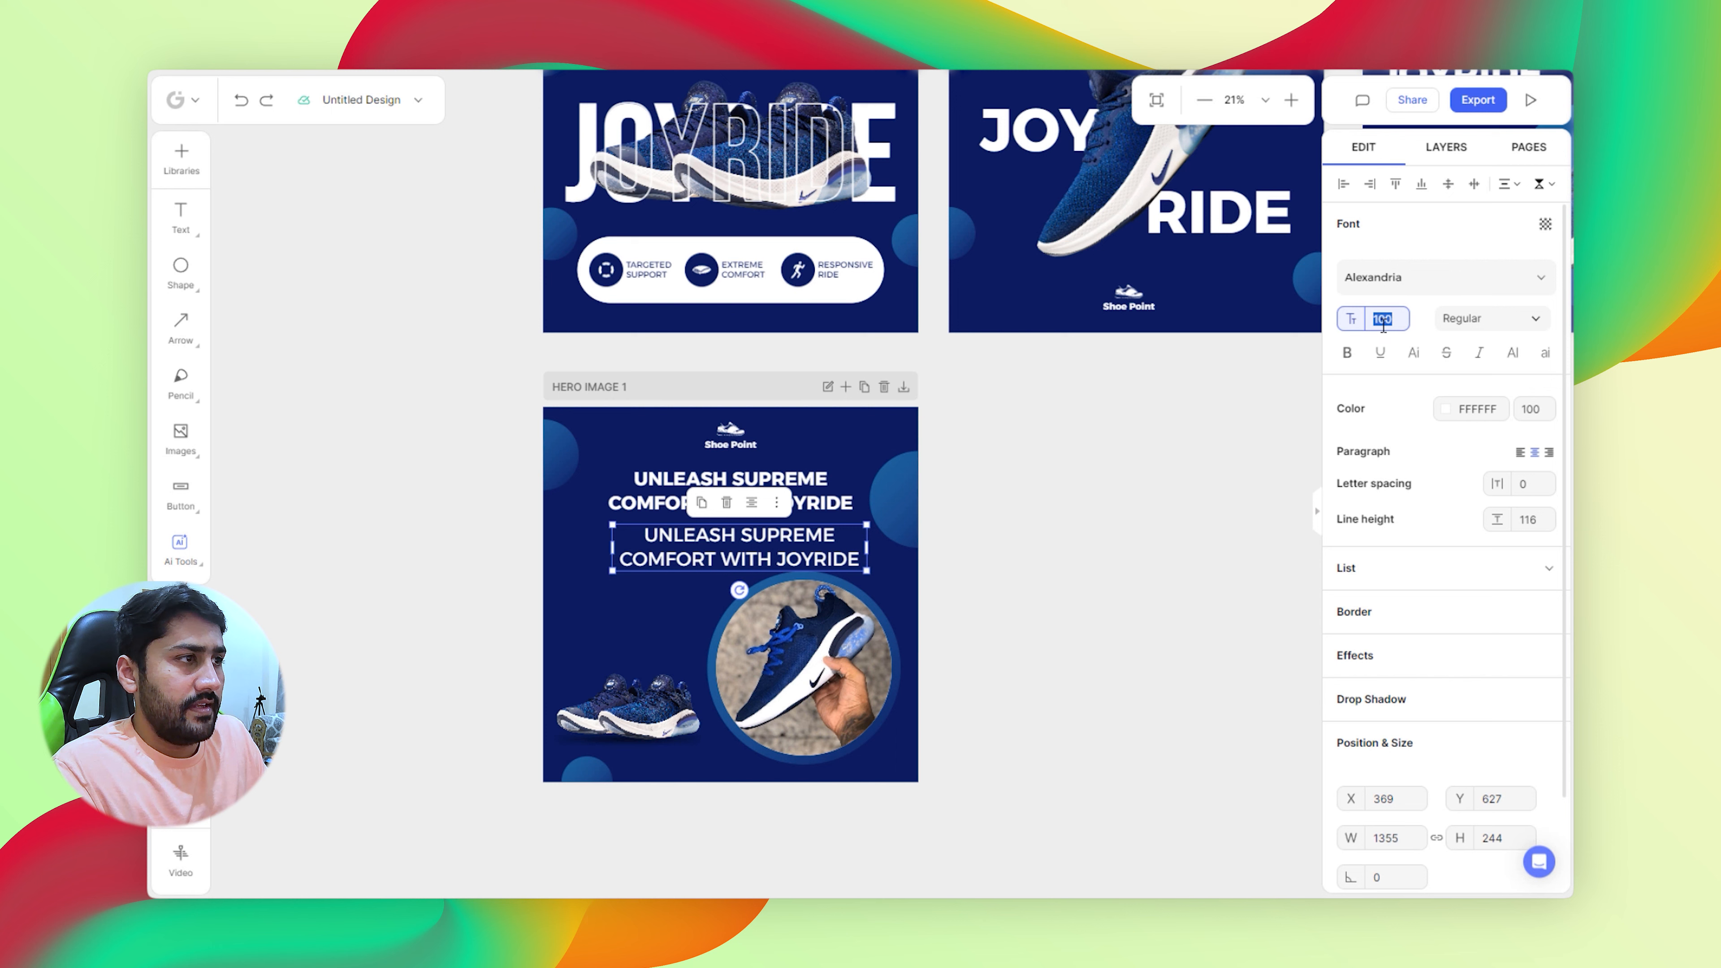
text(40)
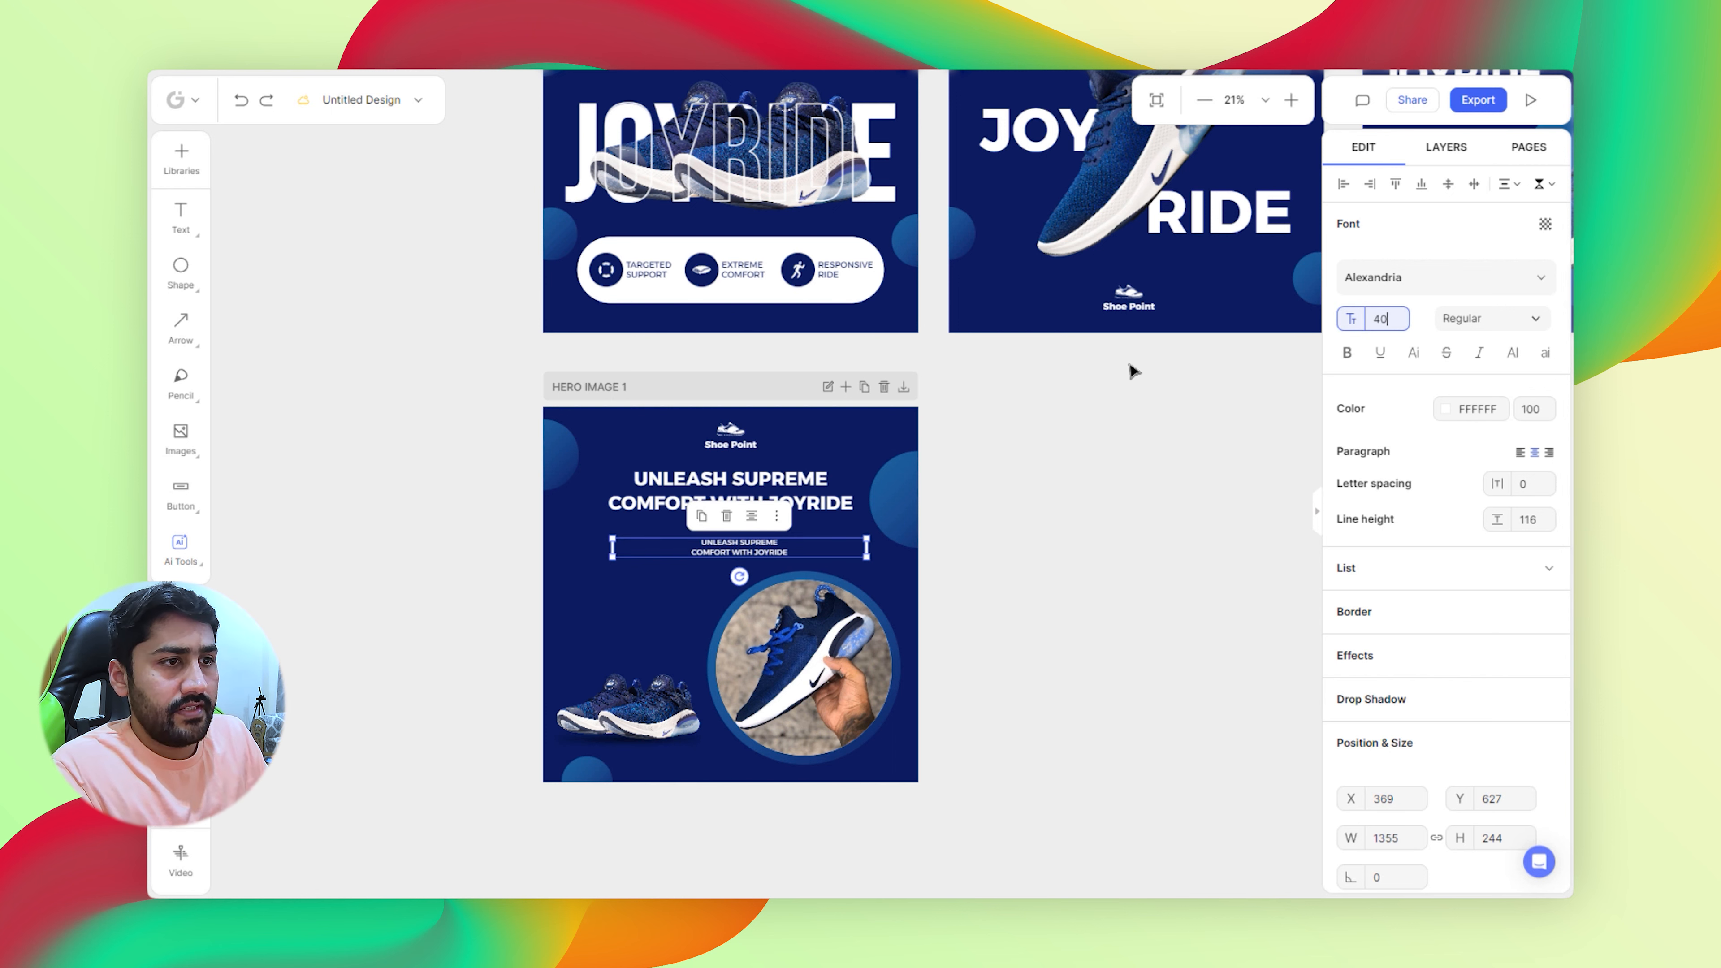
click(1143, 364)
- Move the small text up, reword it as "Extreme extra cushioning technology specially designed for long runups." and narrow its box to about 1018 px
drag(748, 544, 743, 535)
double_click(744, 540)
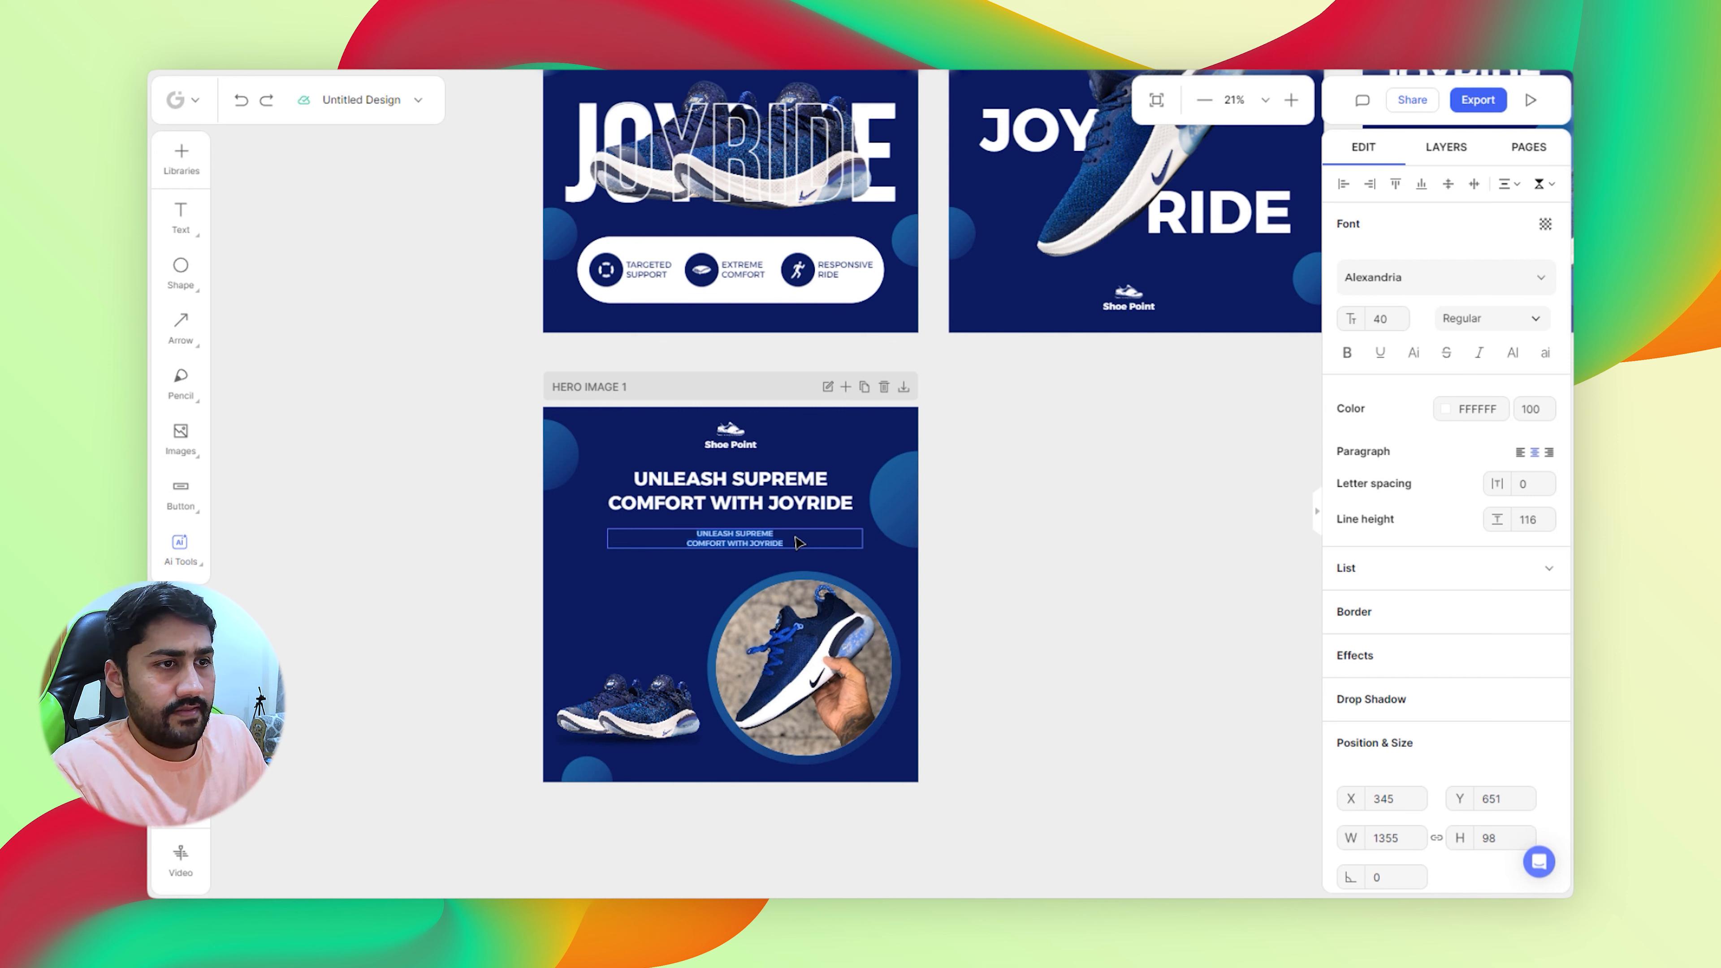
text(Extreme extra cushioning te)
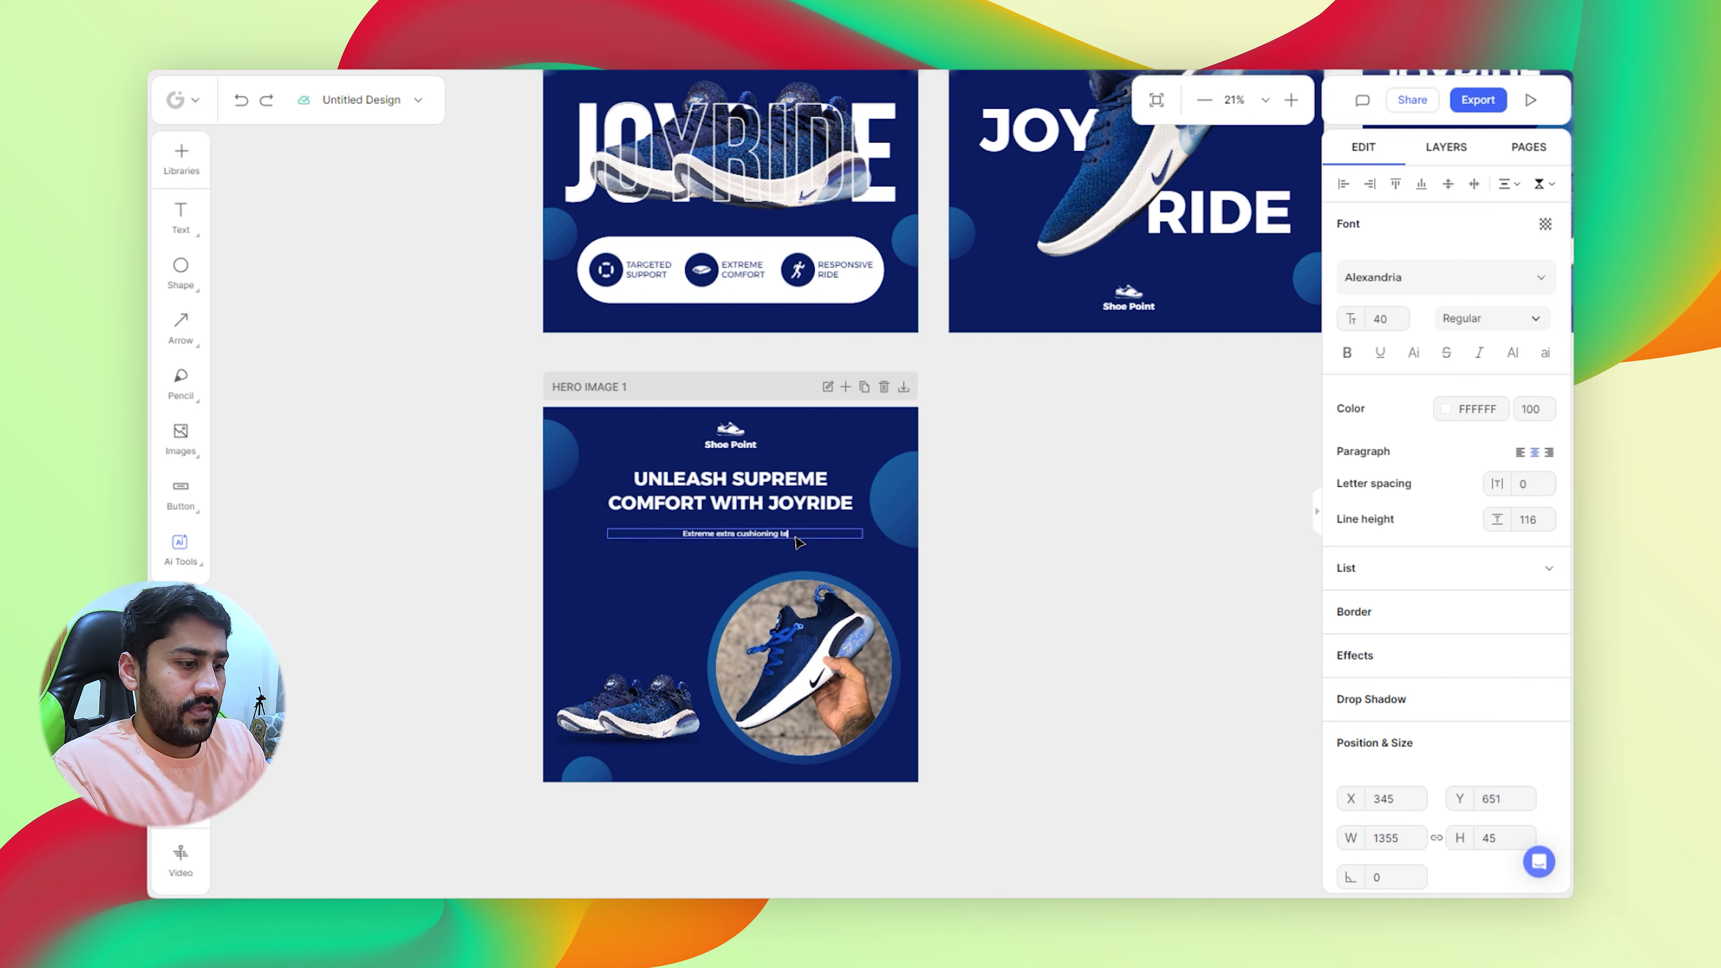
text(y designed for long runups.)
key(Escape)
drag(801, 541, 798, 540)
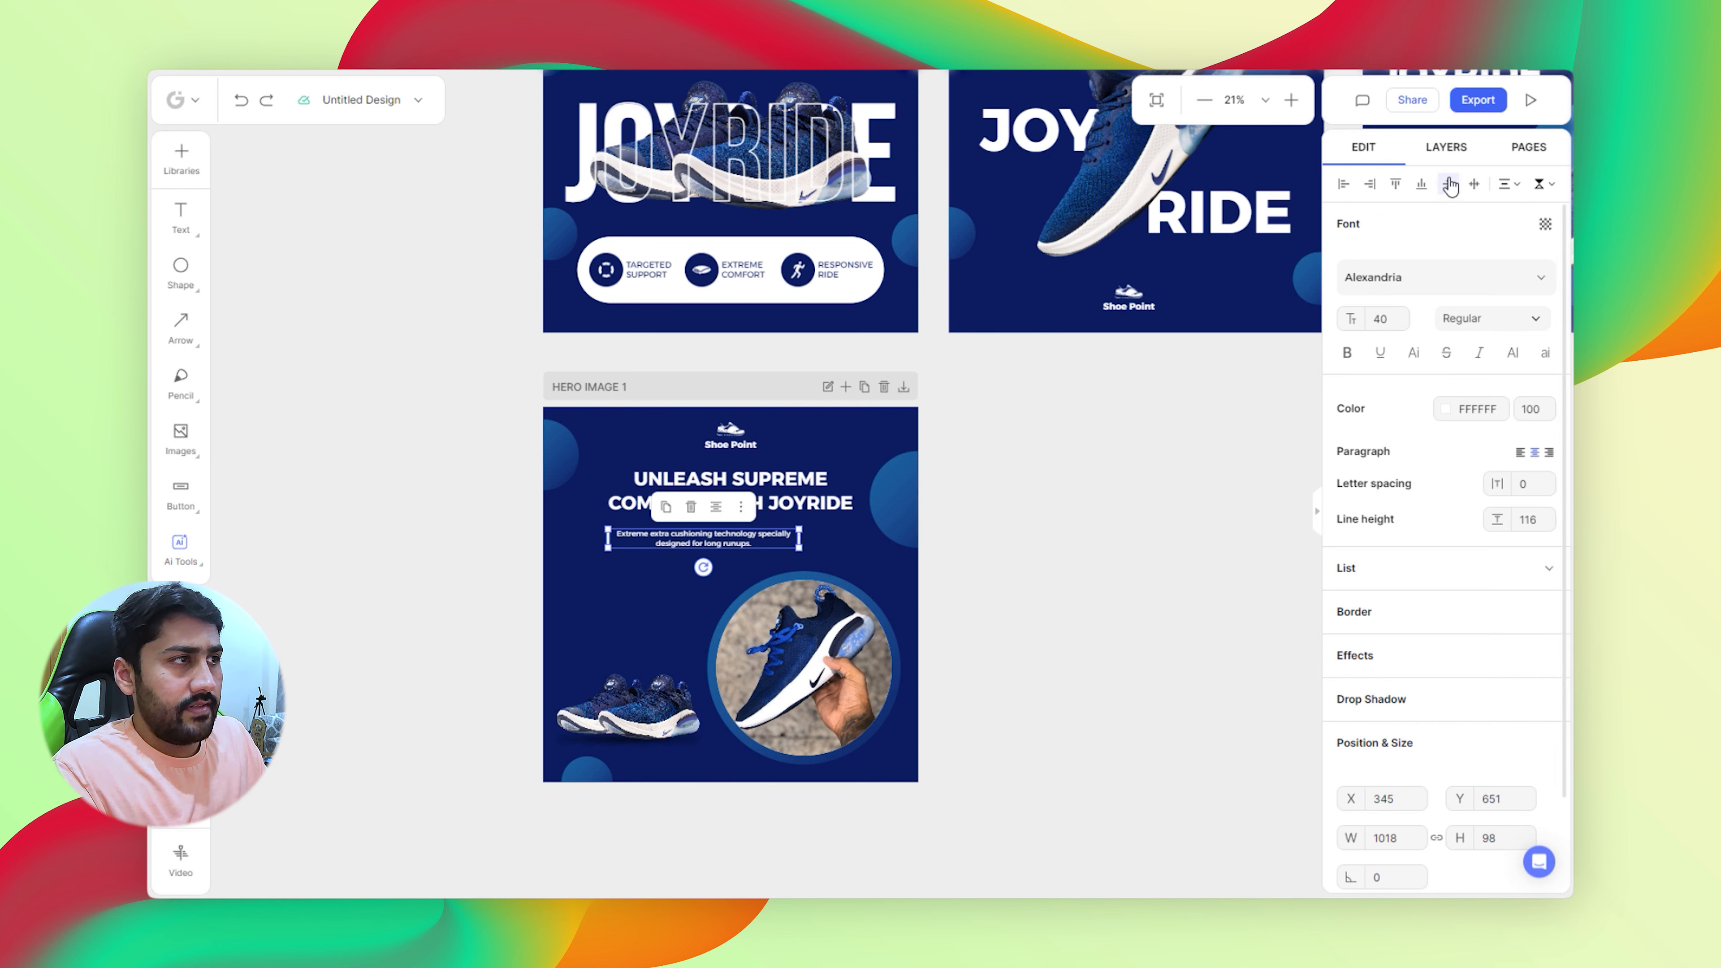
- Center the subheading horizontally, set its font size to 50 and widen its box to keep the text on two lines
click(1449, 192)
click(1102, 480)
click(756, 536)
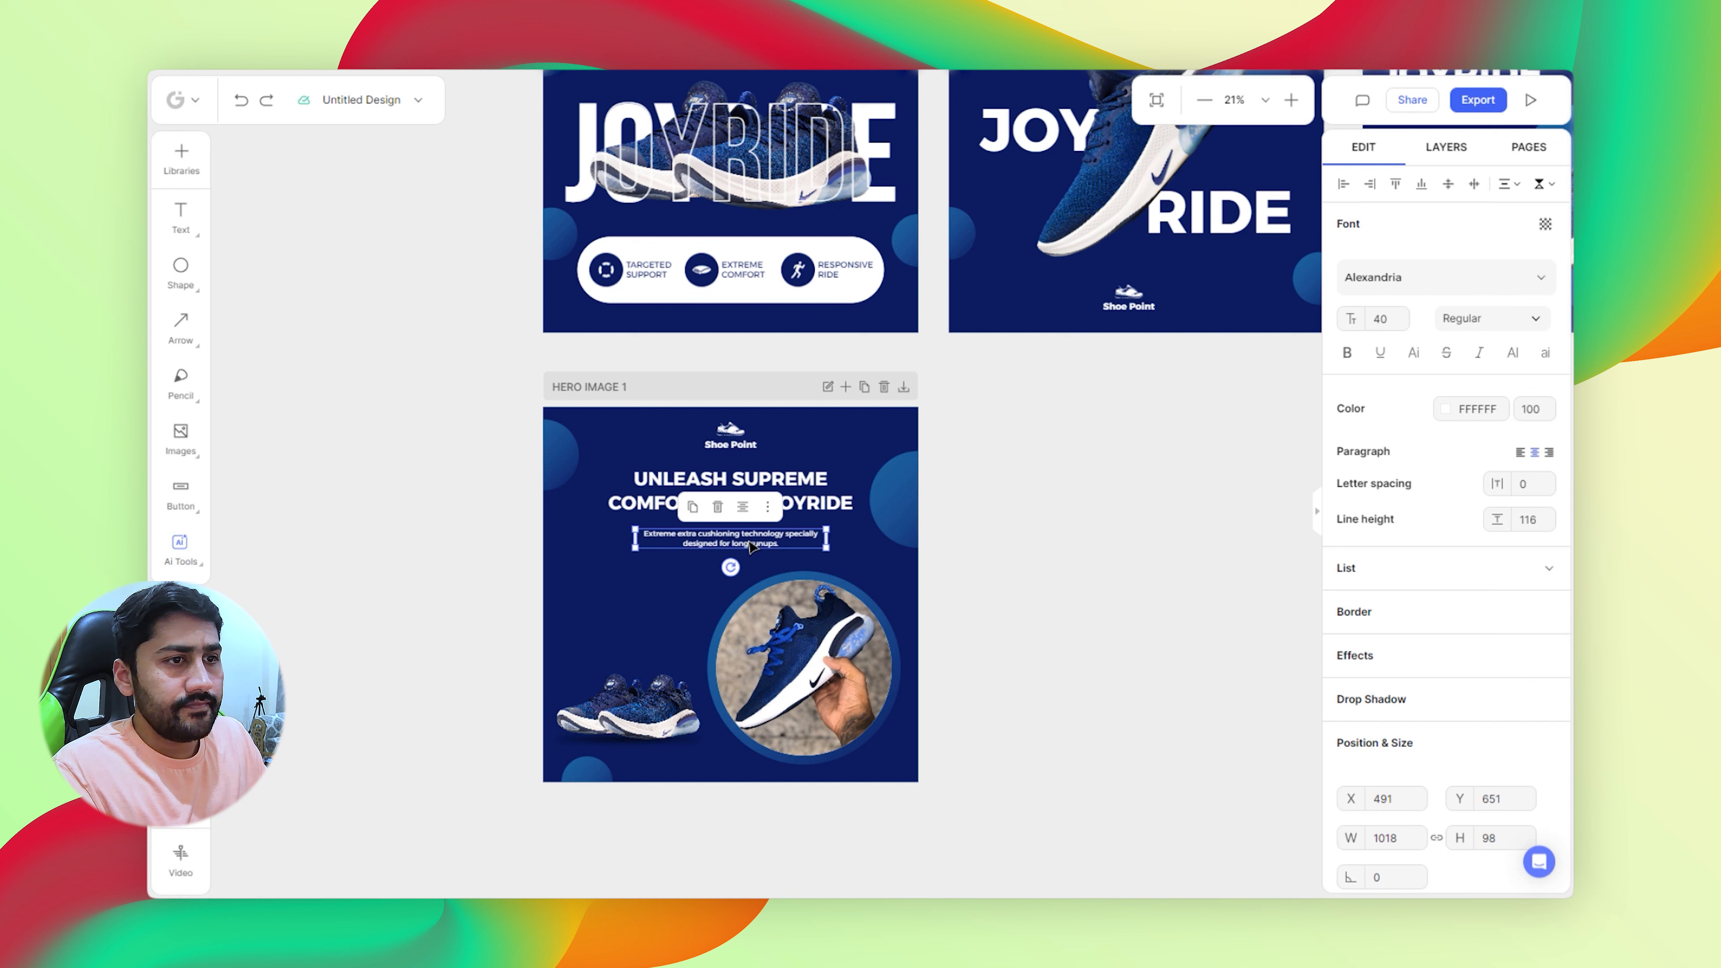
text(50)
mouse_move(826, 538)
mouse_down()
mouse_move(879, 539)
mouse_move(797, 534)
mouse_up()
click(960, 557)
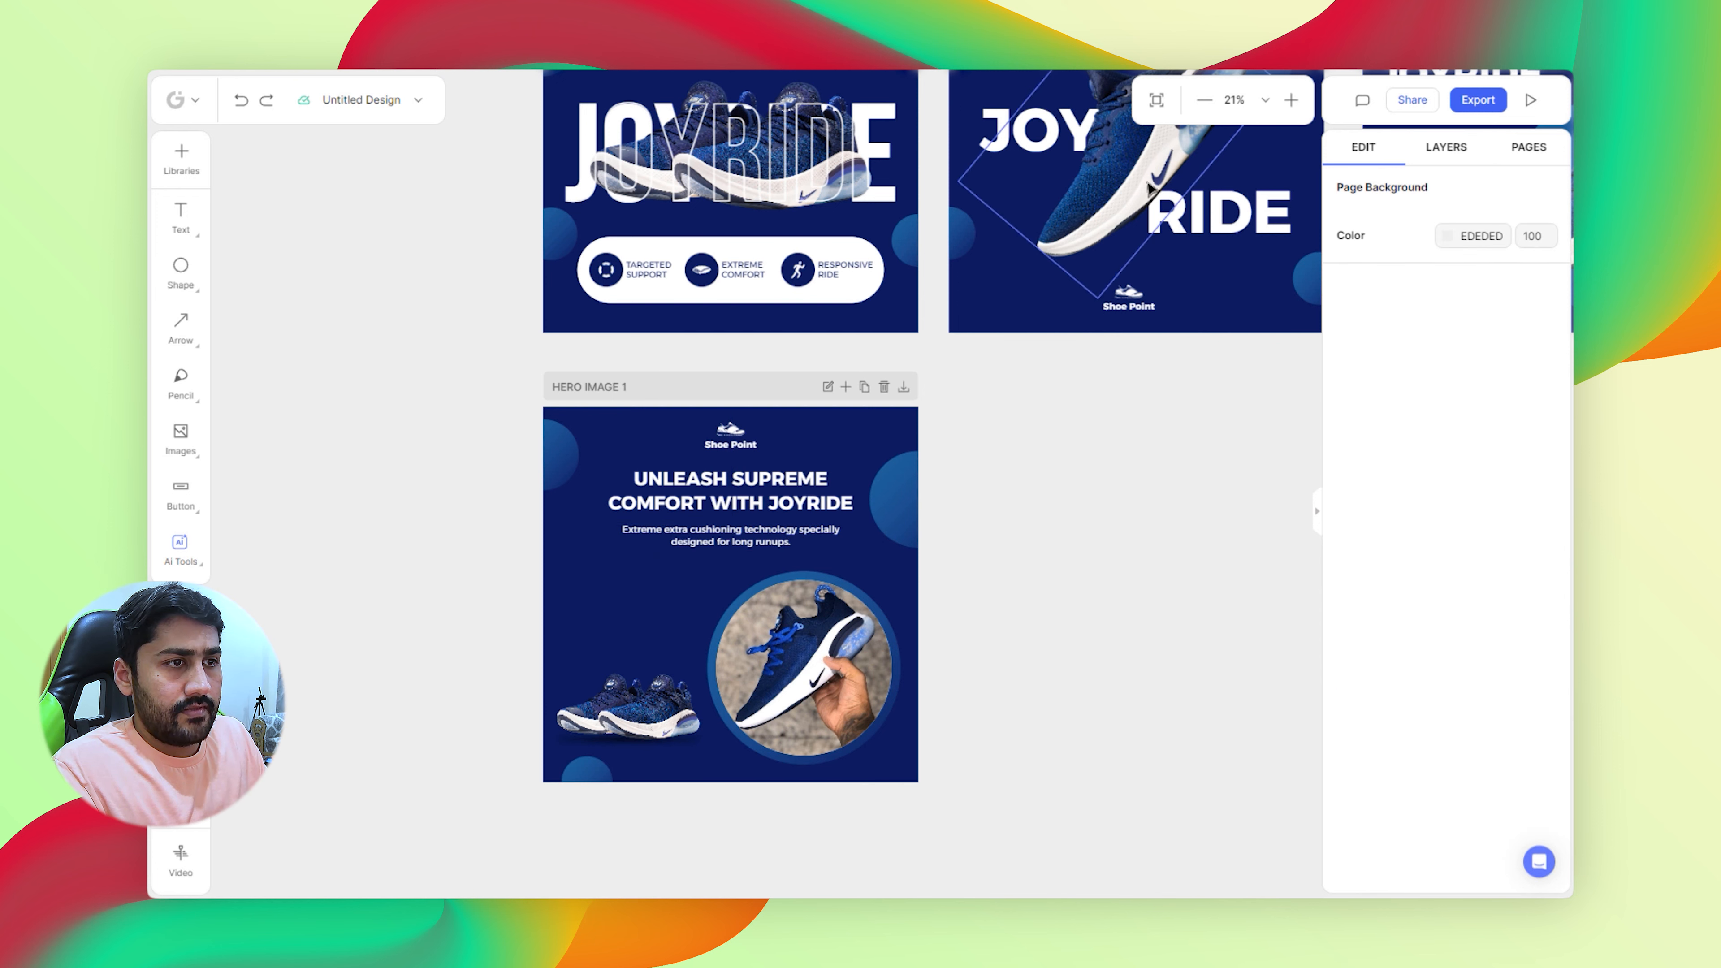
- Duplicate the large right-edge circle, move the copy to the canvas's left side above the pair of shoes and shrink it
click(1291, 100)
click(1291, 99)
drag(846, 524, 990, 261)
click(1088, 229)
right_click(1090, 230)
click(1126, 338)
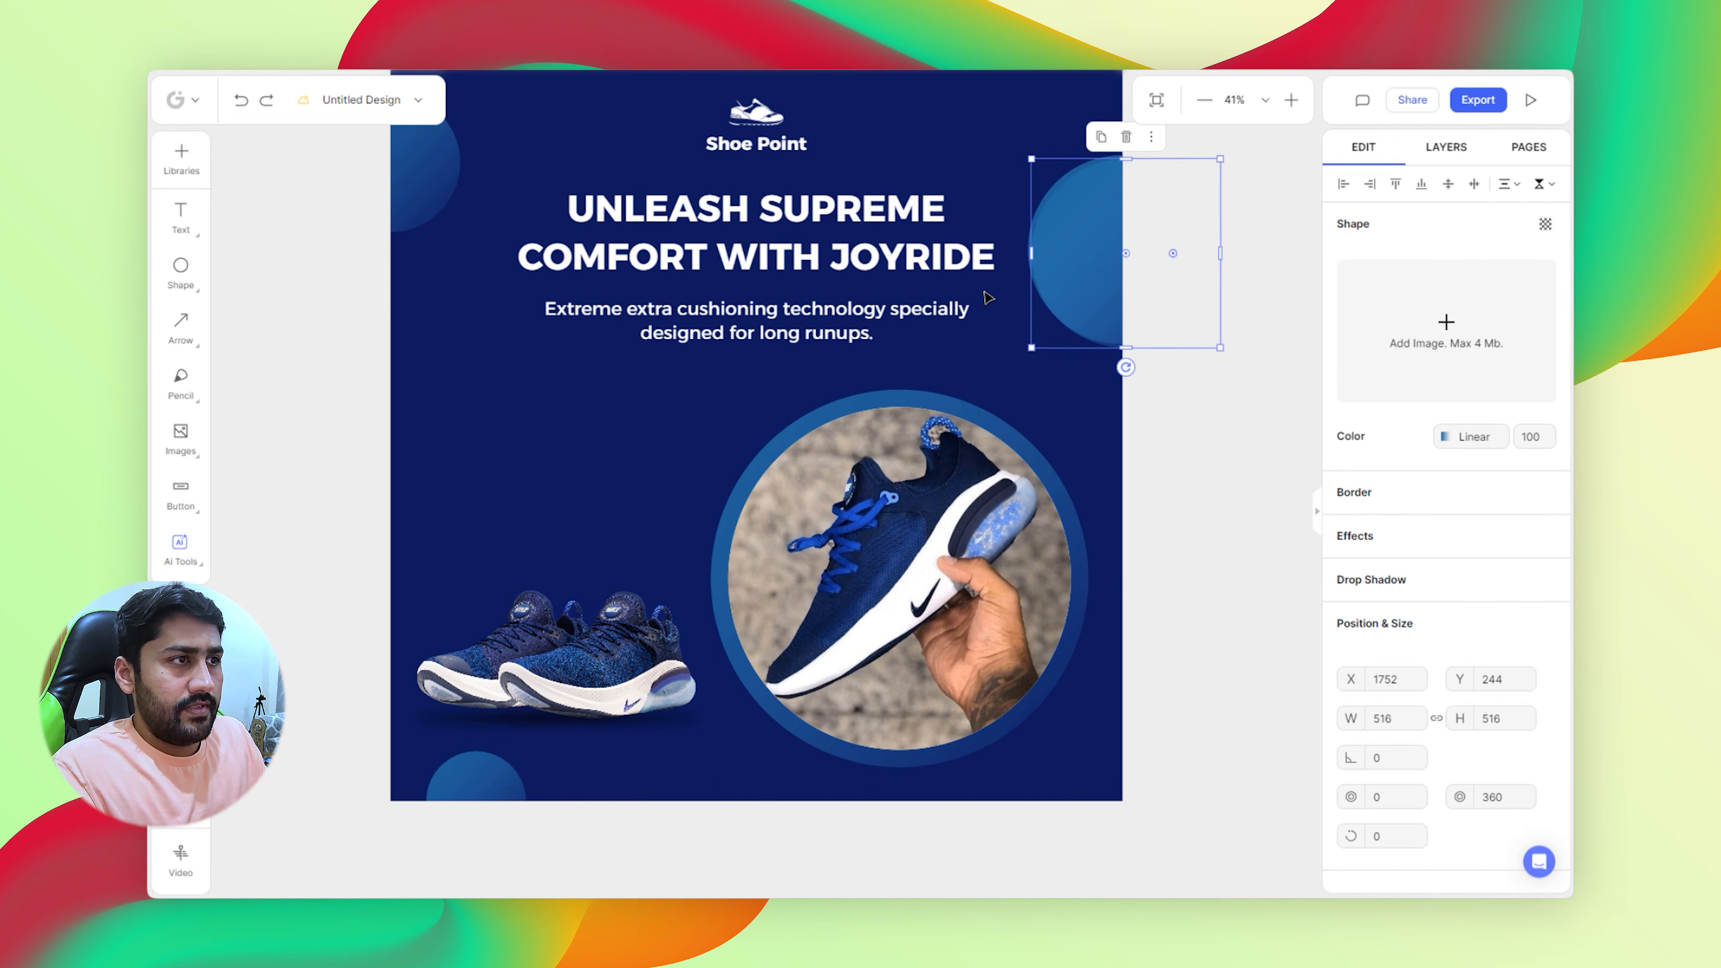
drag(1060, 267, 443, 456)
drag(594, 359, 544, 440)
- Move the pair of shoes upward and place the small circle above them, beside the round shoe photo
drag(570, 621, 566, 546)
drag(547, 448, 711, 437)
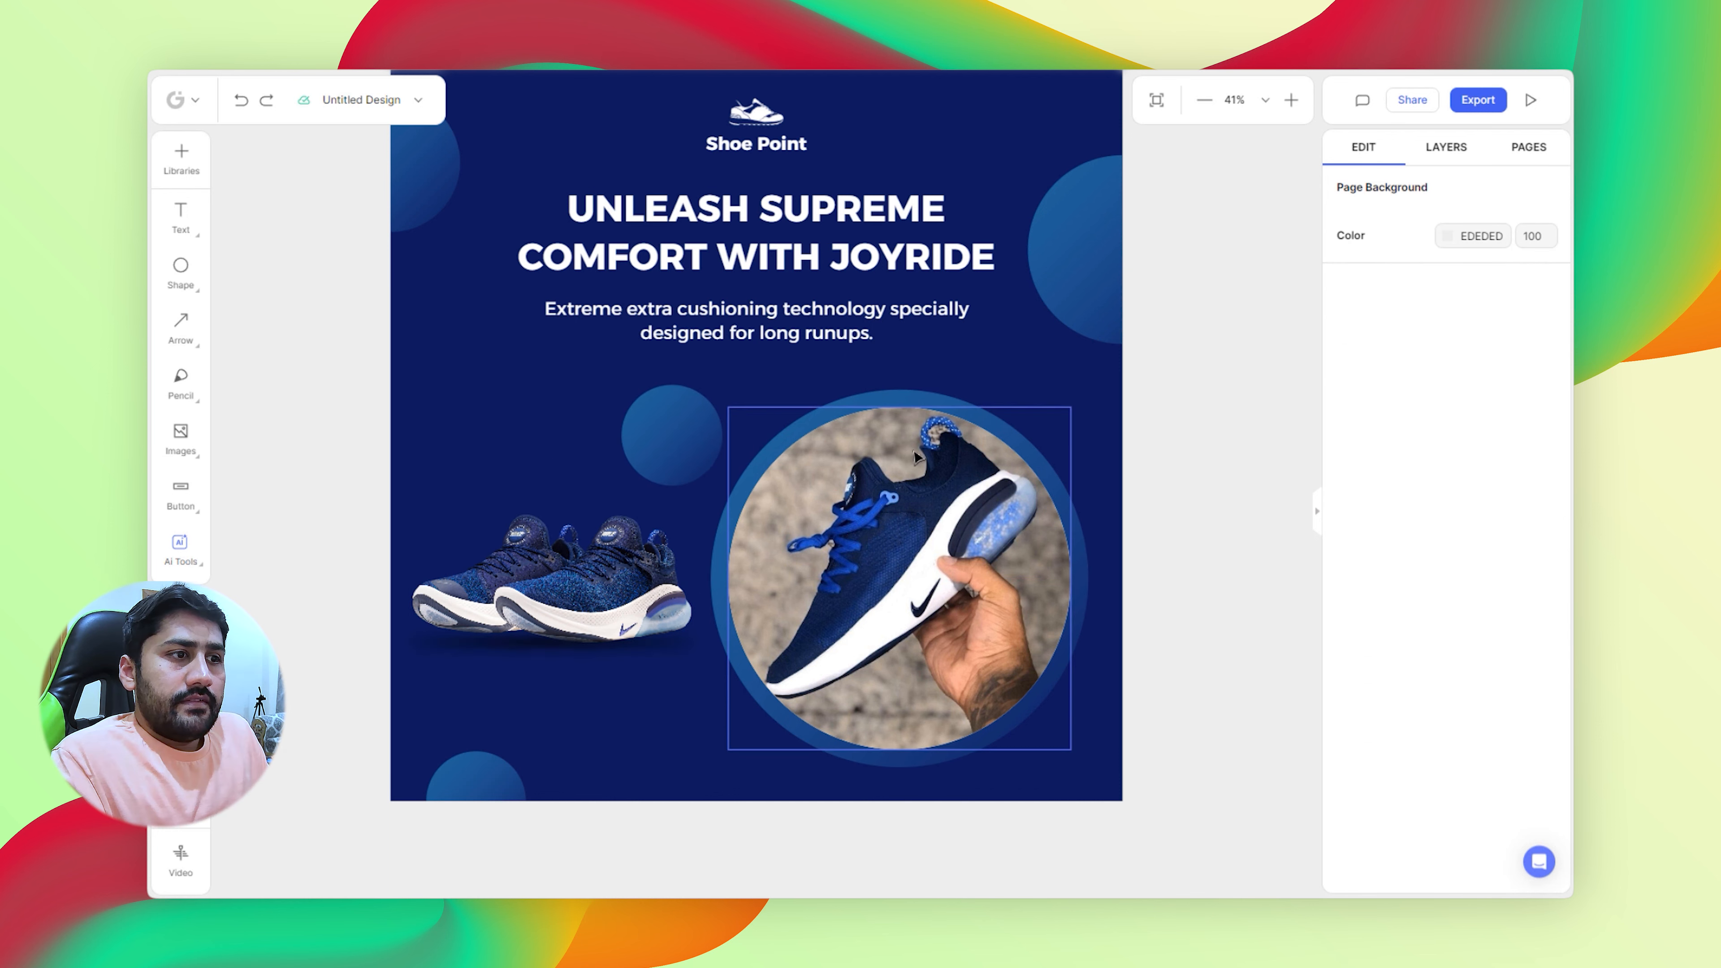
- Enlarge the small circle to about 860 px and send it behind the pair of shoes
drag(679, 416, 674, 416)
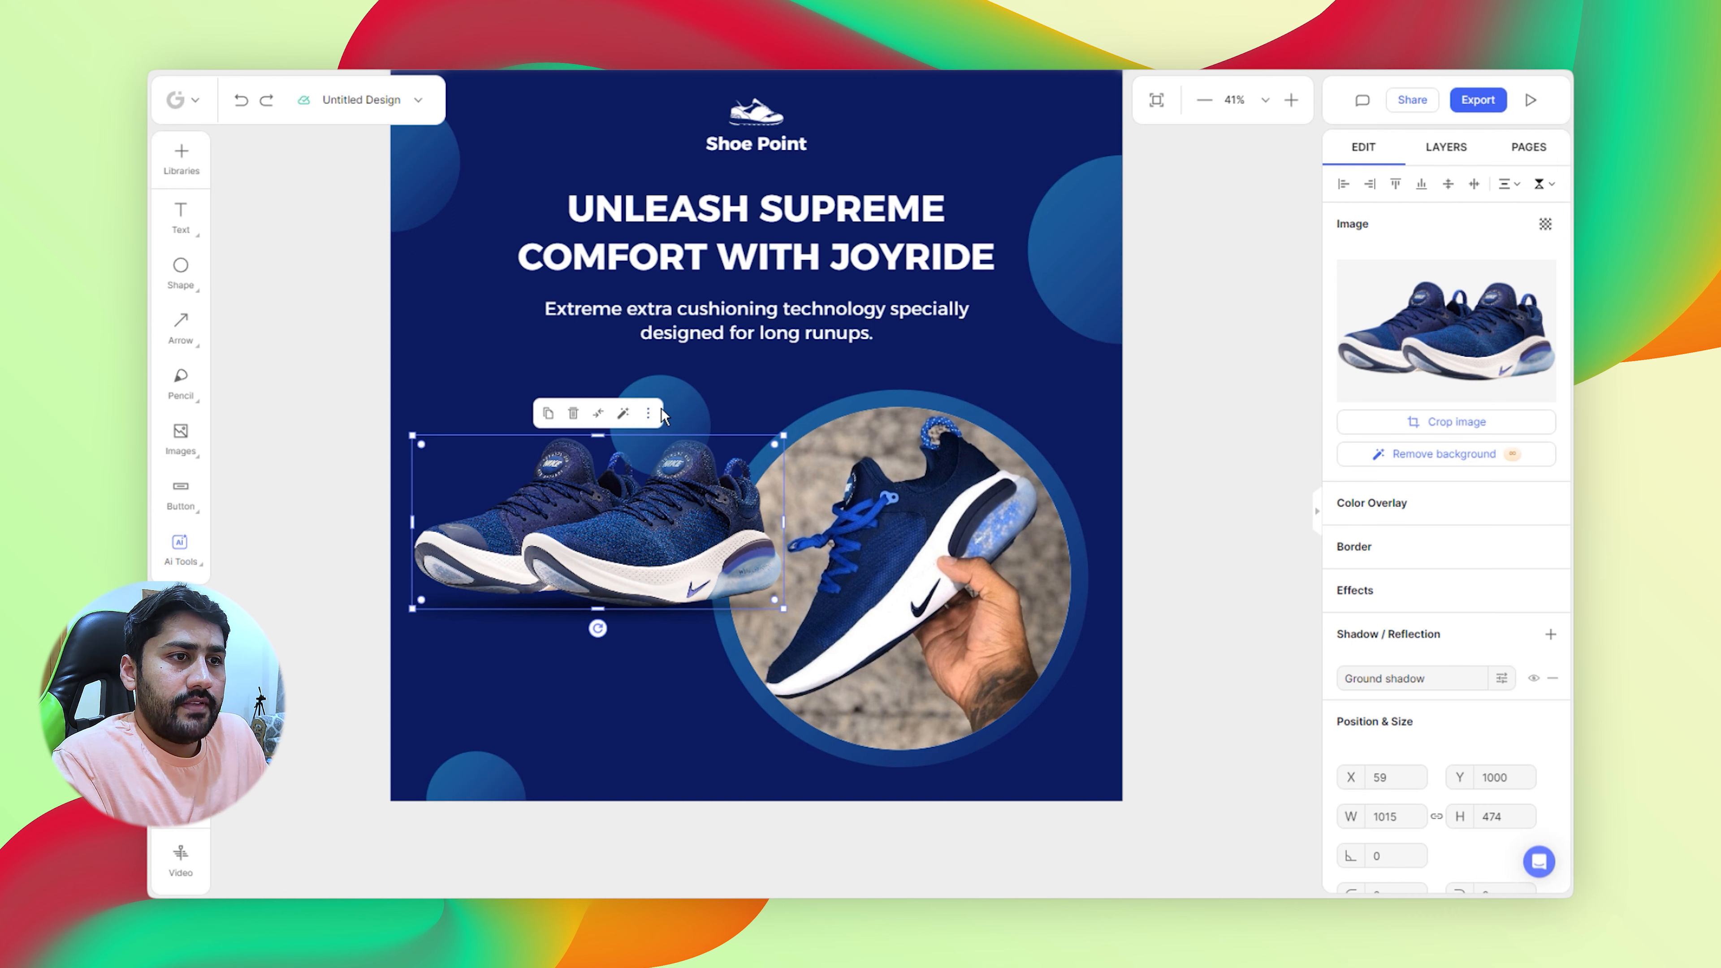
drag(671, 411, 506, 391)
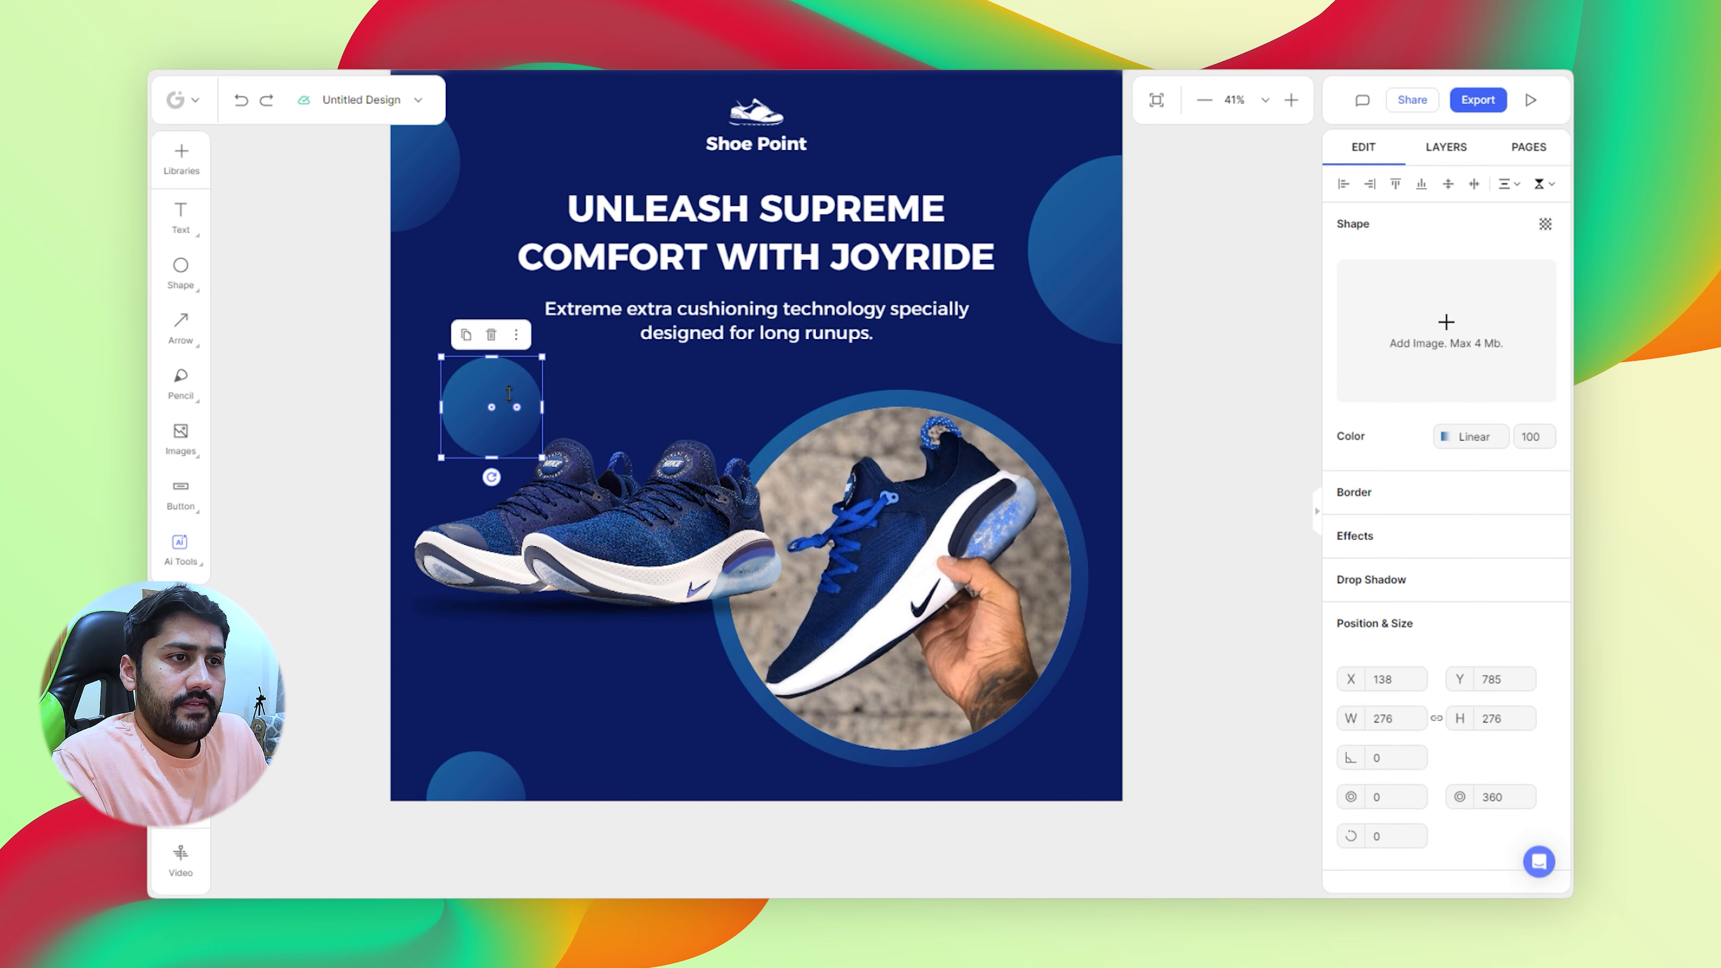
drag(546, 455, 826, 746)
drag(610, 433, 576, 431)
right_click(576, 431)
click(641, 677)
click(711, 542)
- Shrink the round shoe photo together with its ring and shift it toward the canvas's lower-right corner
click(879, 445)
shift+click(888, 400)
drag(901, 576, 941, 578)
drag(753, 393, 804, 446)
drag(992, 636, 956, 578)
drag(956, 577, 957, 636)
drag(770, 446, 734, 408)
- Adjust the size of the large circle behind the pair of shoes and reposition it beside the round photo
click(714, 668)
drag(792, 741, 718, 668)
drag(486, 412, 533, 424)
- Shrink the pair of shoes to fit inside its circle and center both circle compositions horizontally on the canvas
click(644, 529)
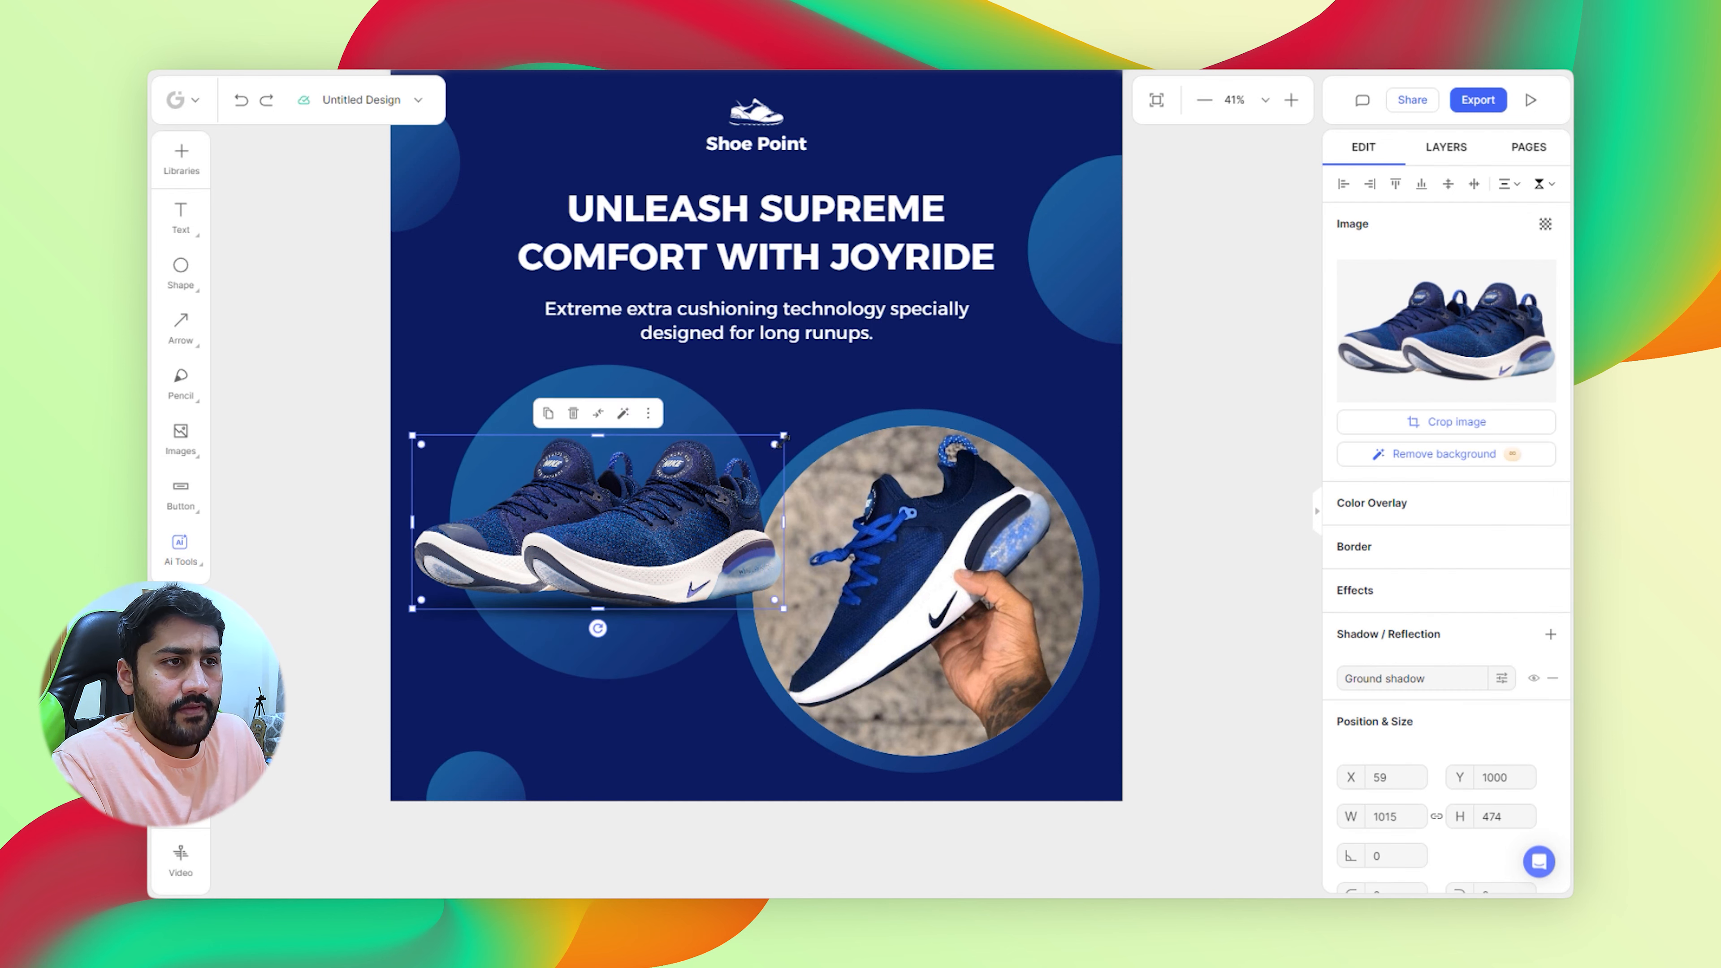
drag(786, 607, 680, 558)
drag(610, 508, 658, 528)
drag(433, 366, 985, 624)
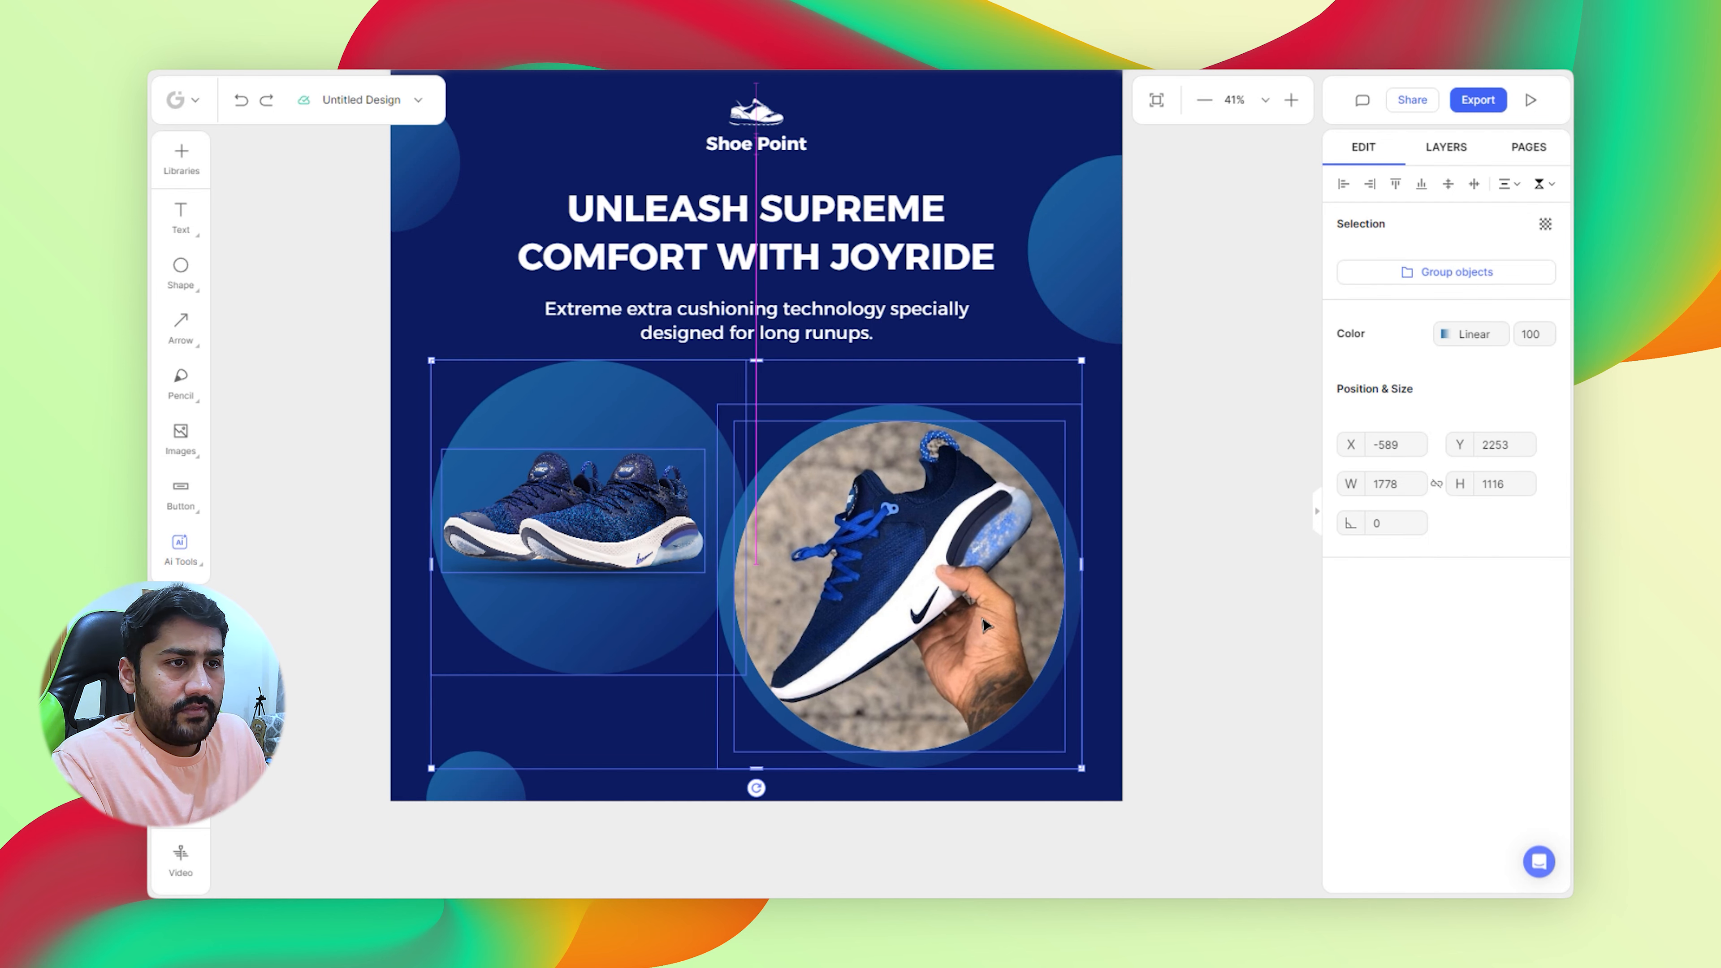
click(1171, 587)
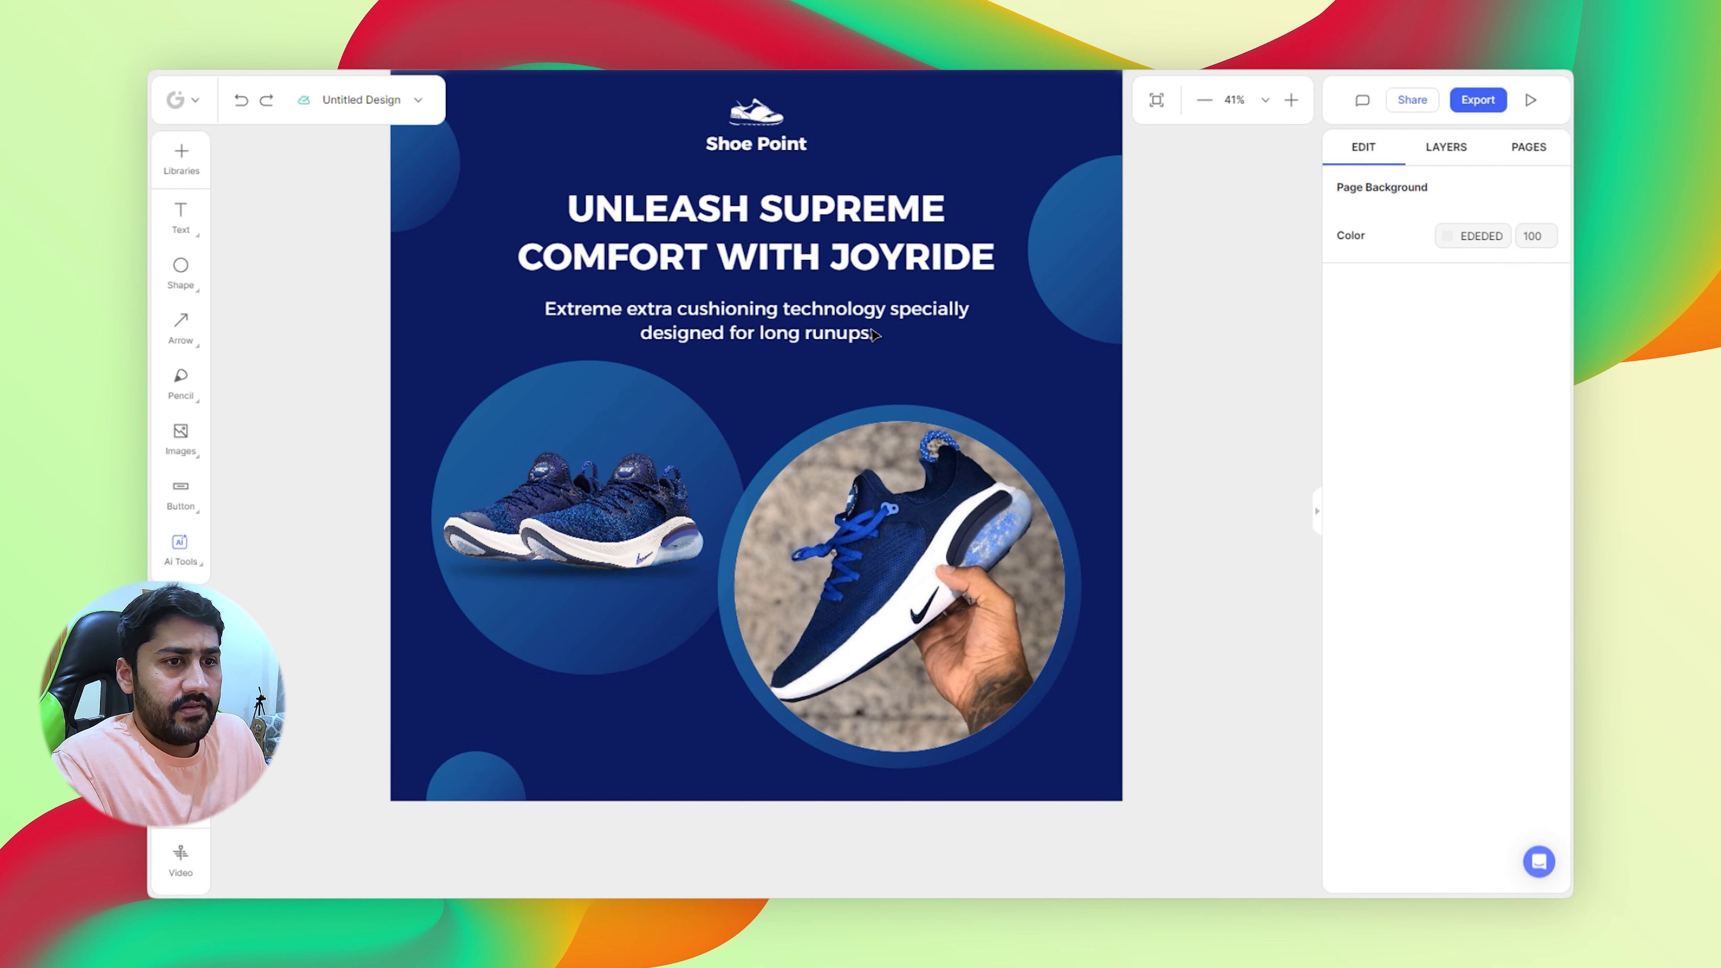
- Rename the finished canvas with the Joyride heading as "Lifestyle Image"
scroll(963, 349, up, 2)
click(1199, 102)
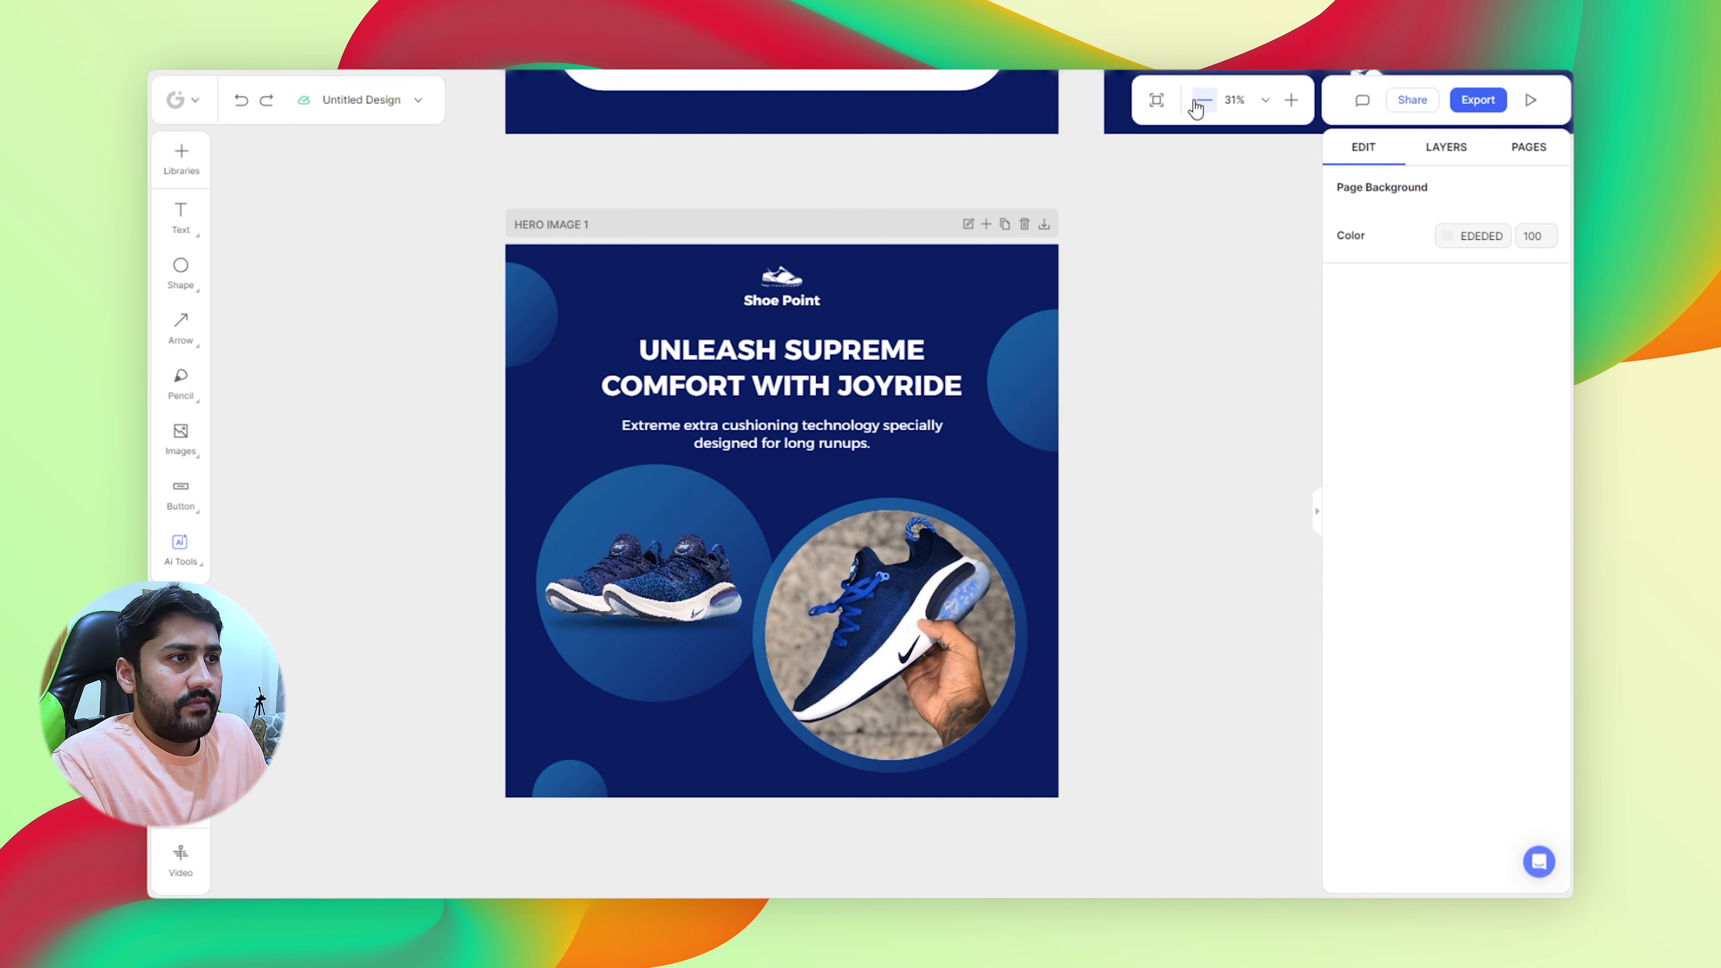
click(1199, 102)
click(1292, 99)
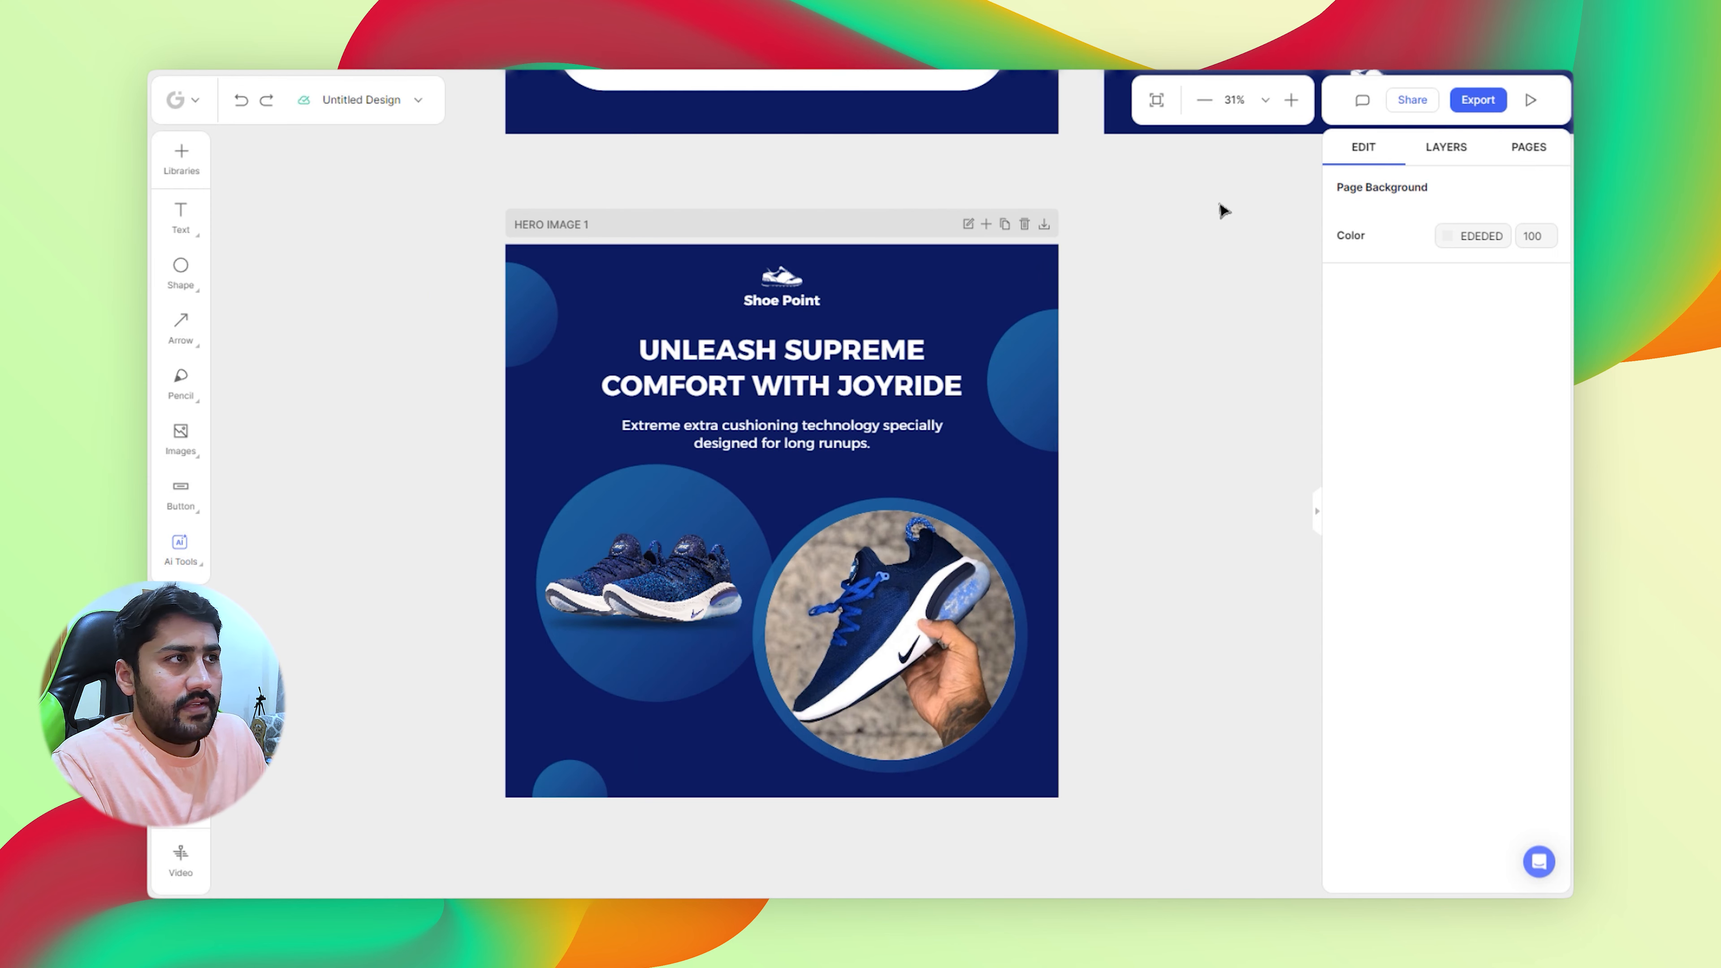
click(1204, 100)
click(912, 310)
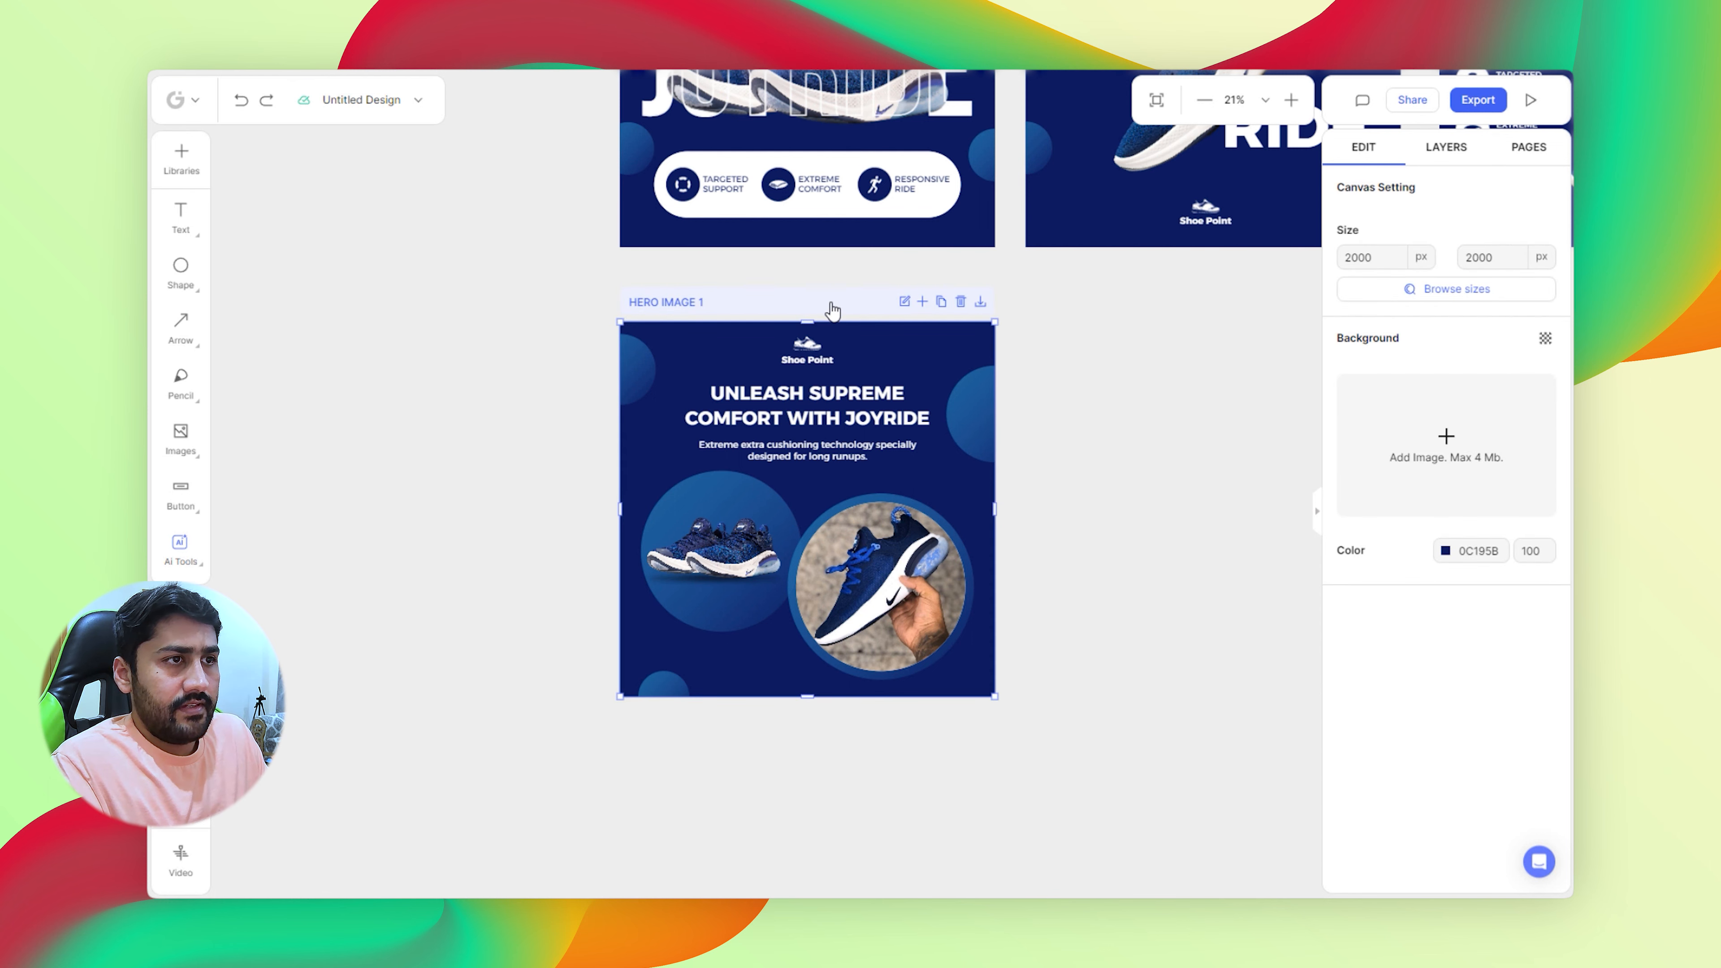
click(905, 304)
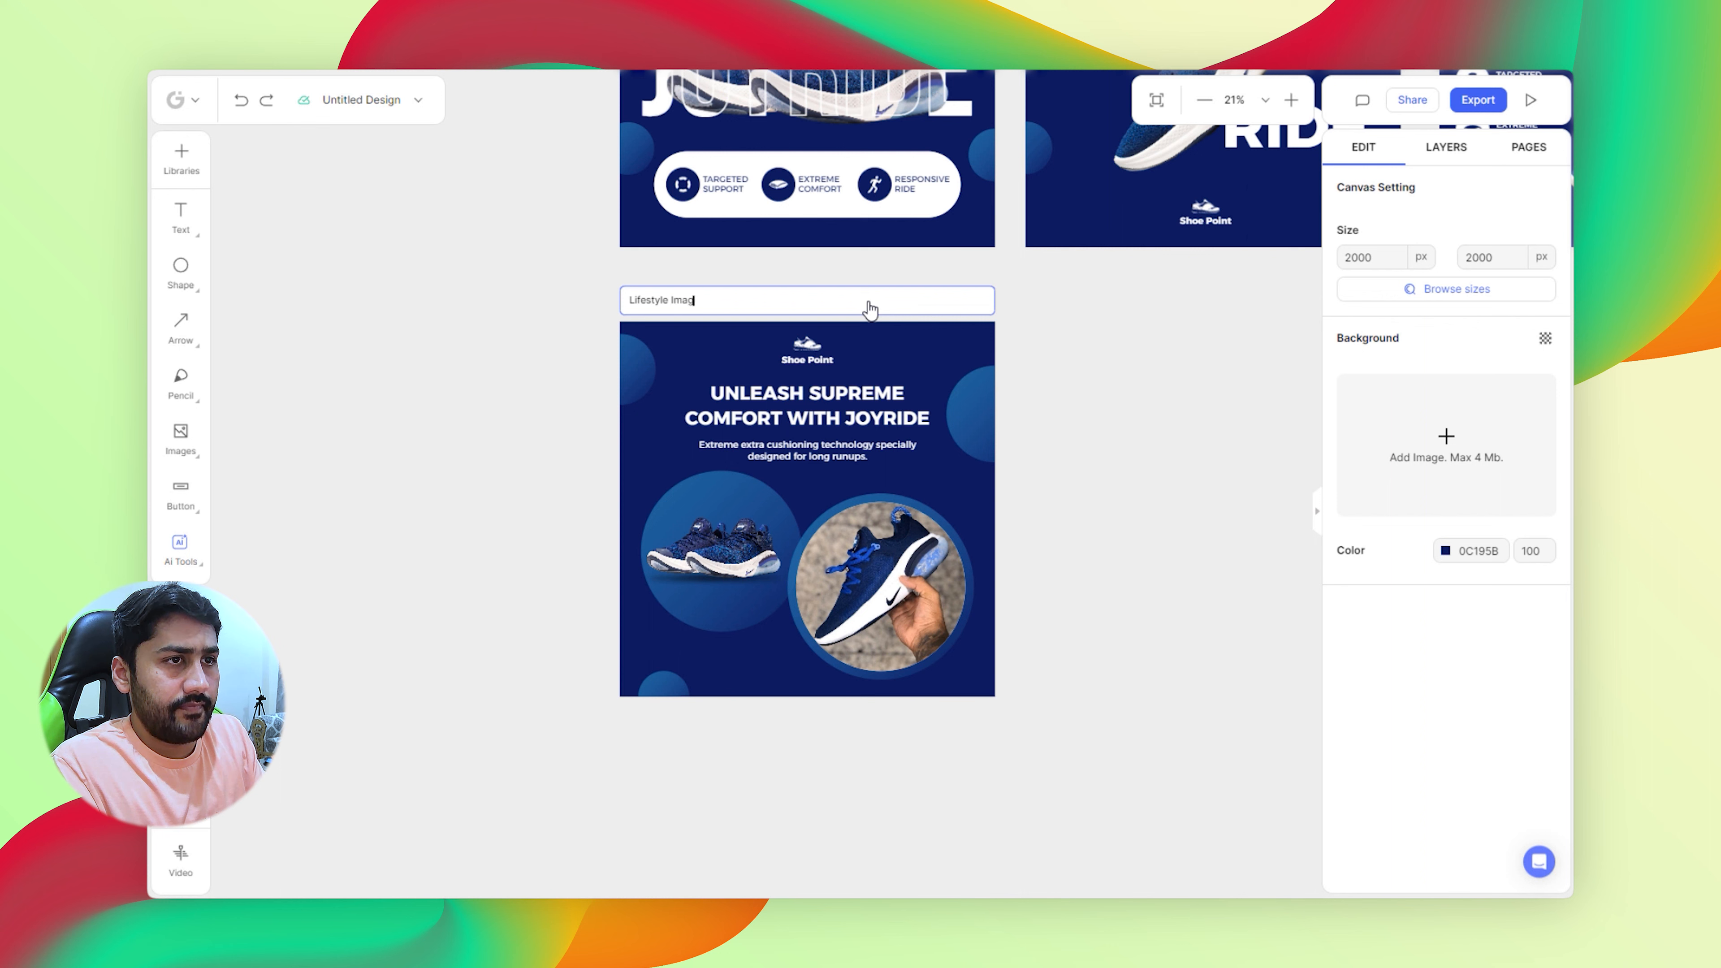
click(797, 309)
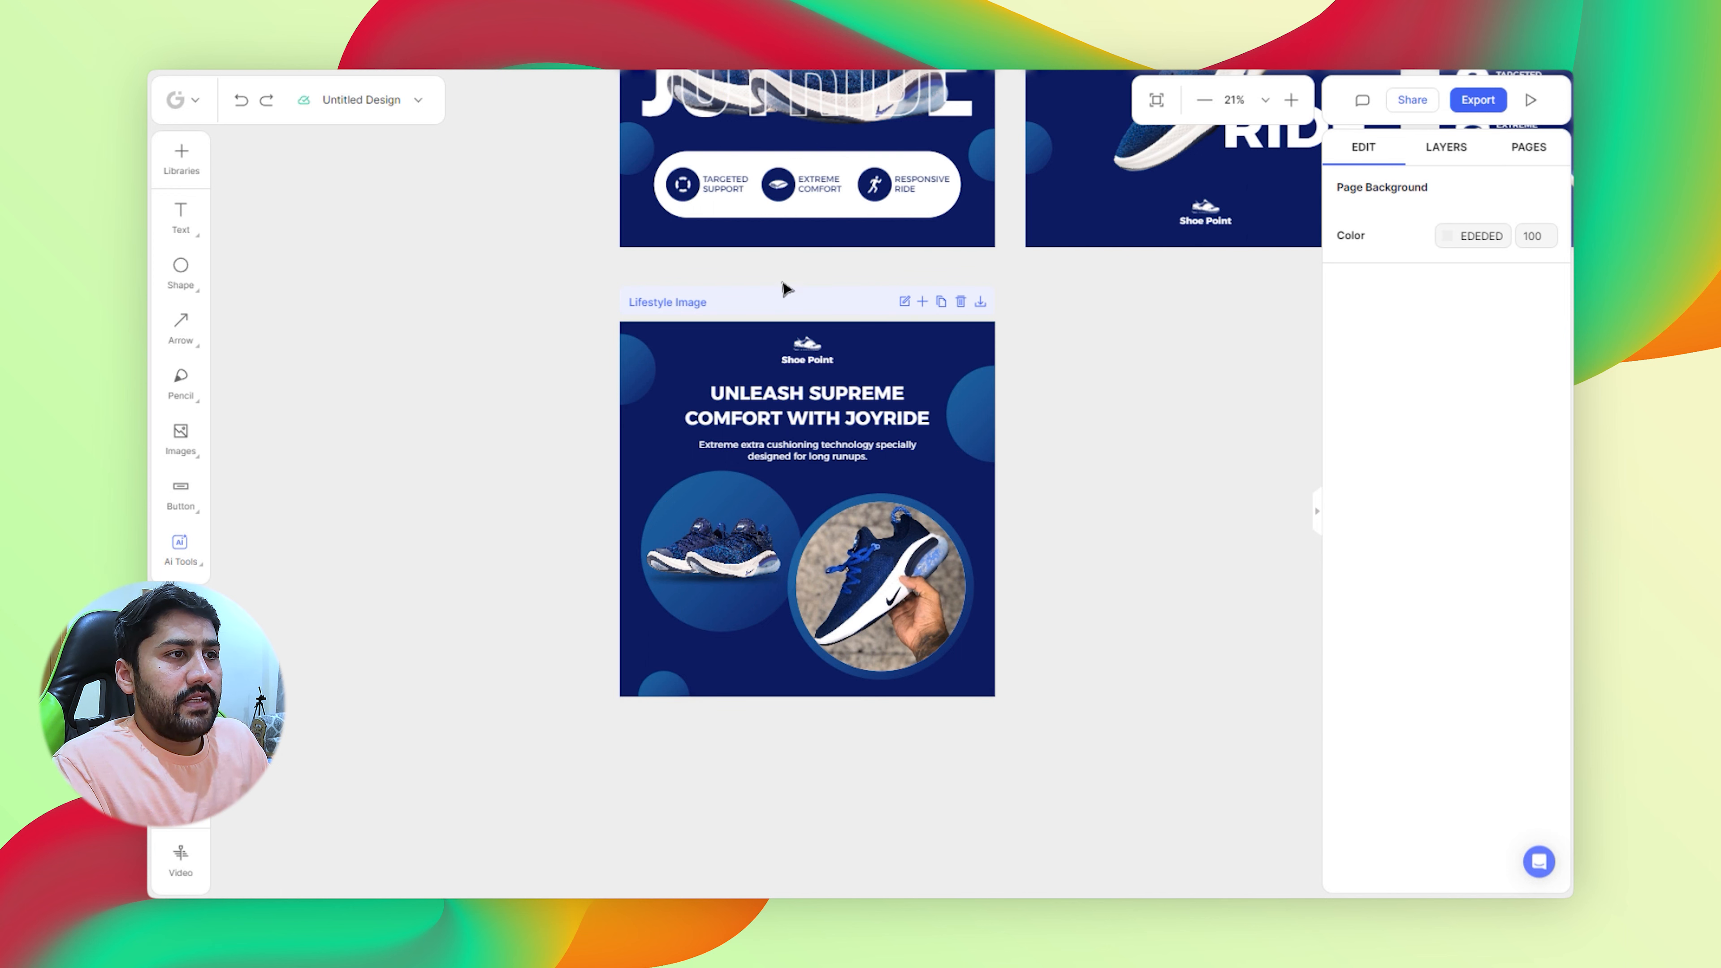
- Duplicate the Lifestyle Image canvas, place the copy beside it and rename it "Callout Image"
click(948, 307)
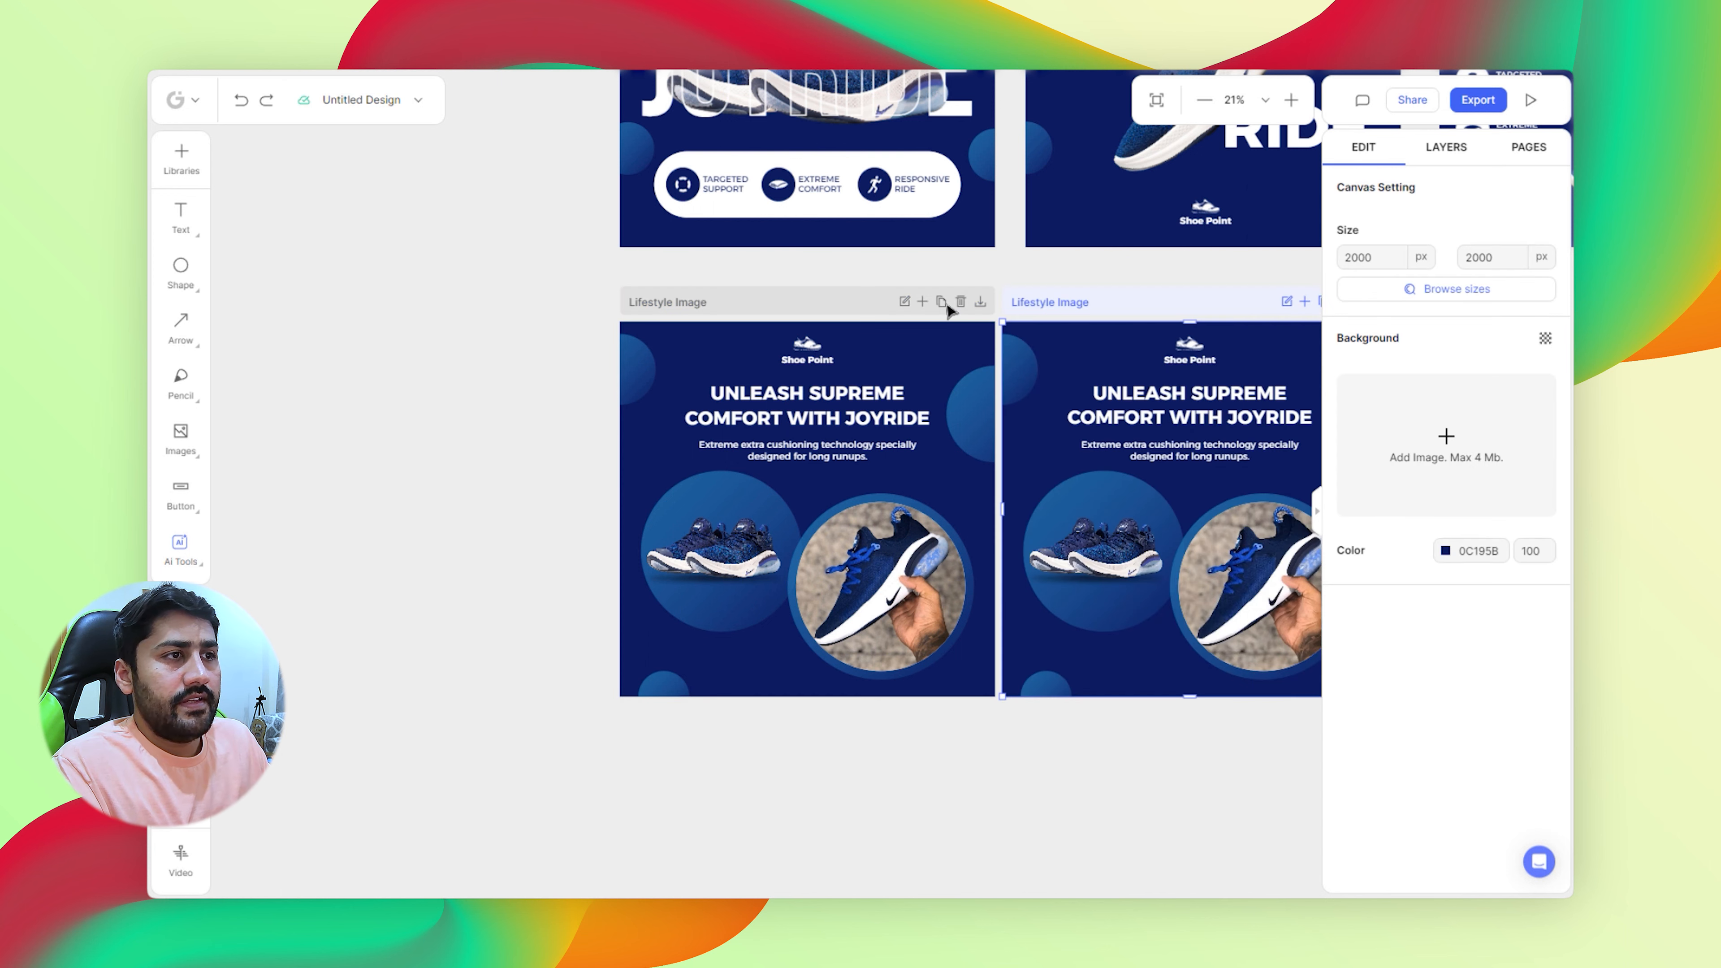
drag(1154, 282, 753, 316)
click(1077, 332)
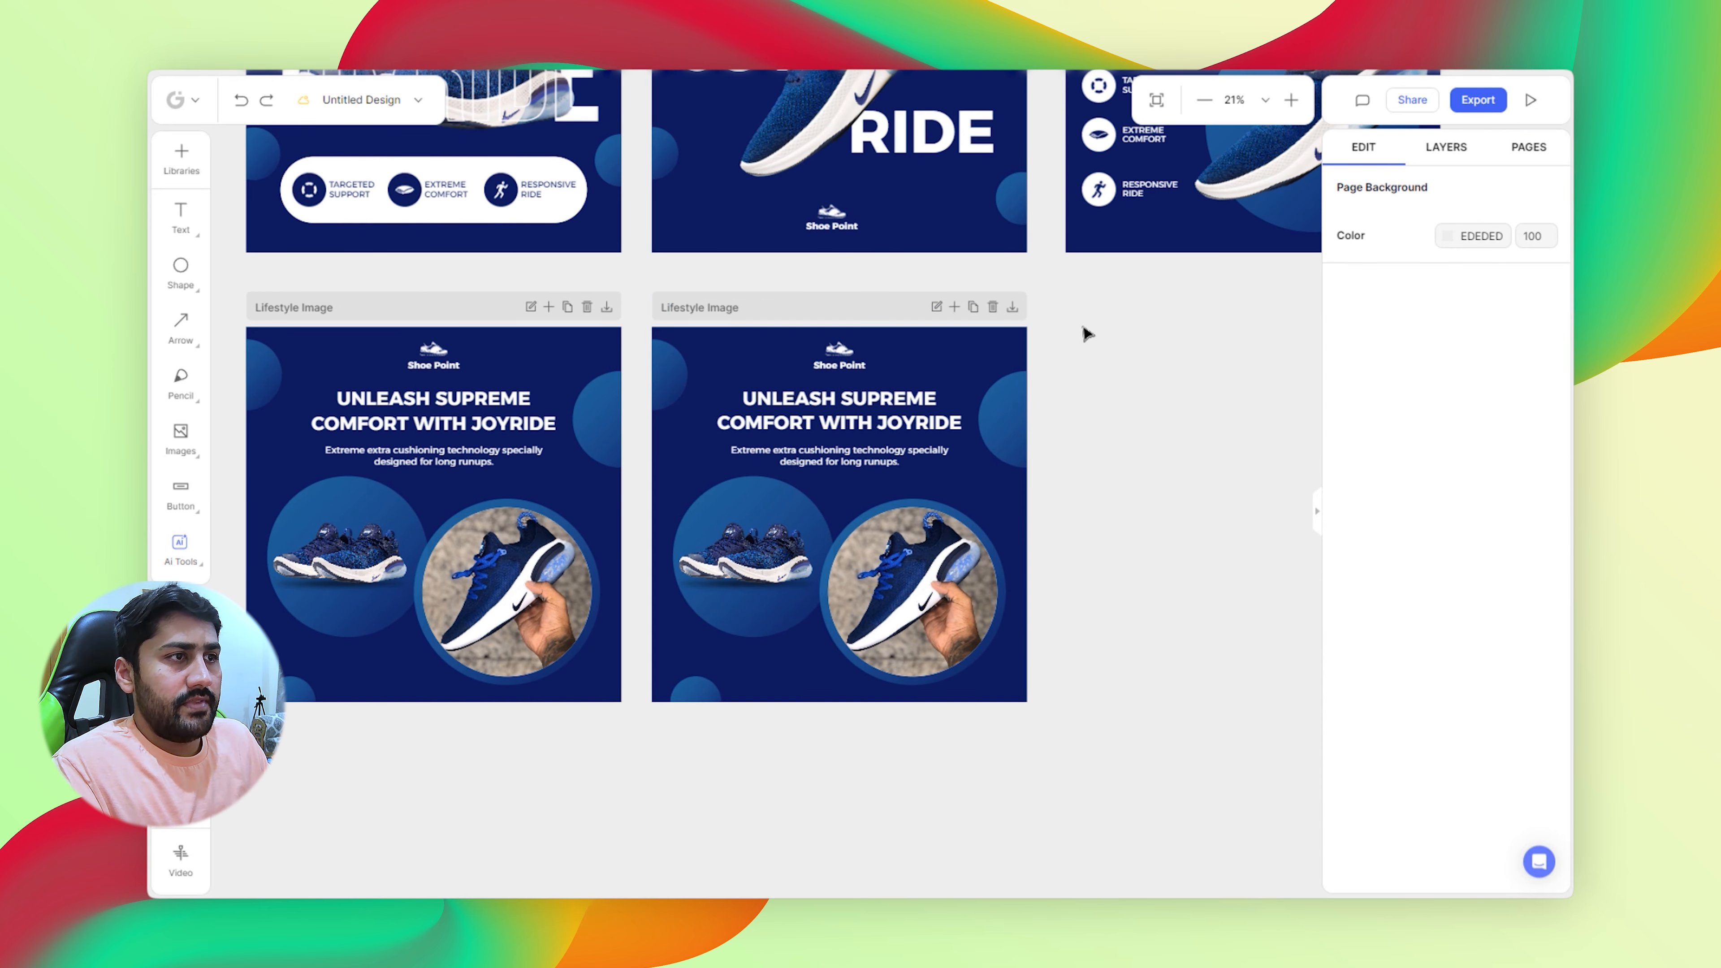
click(852, 315)
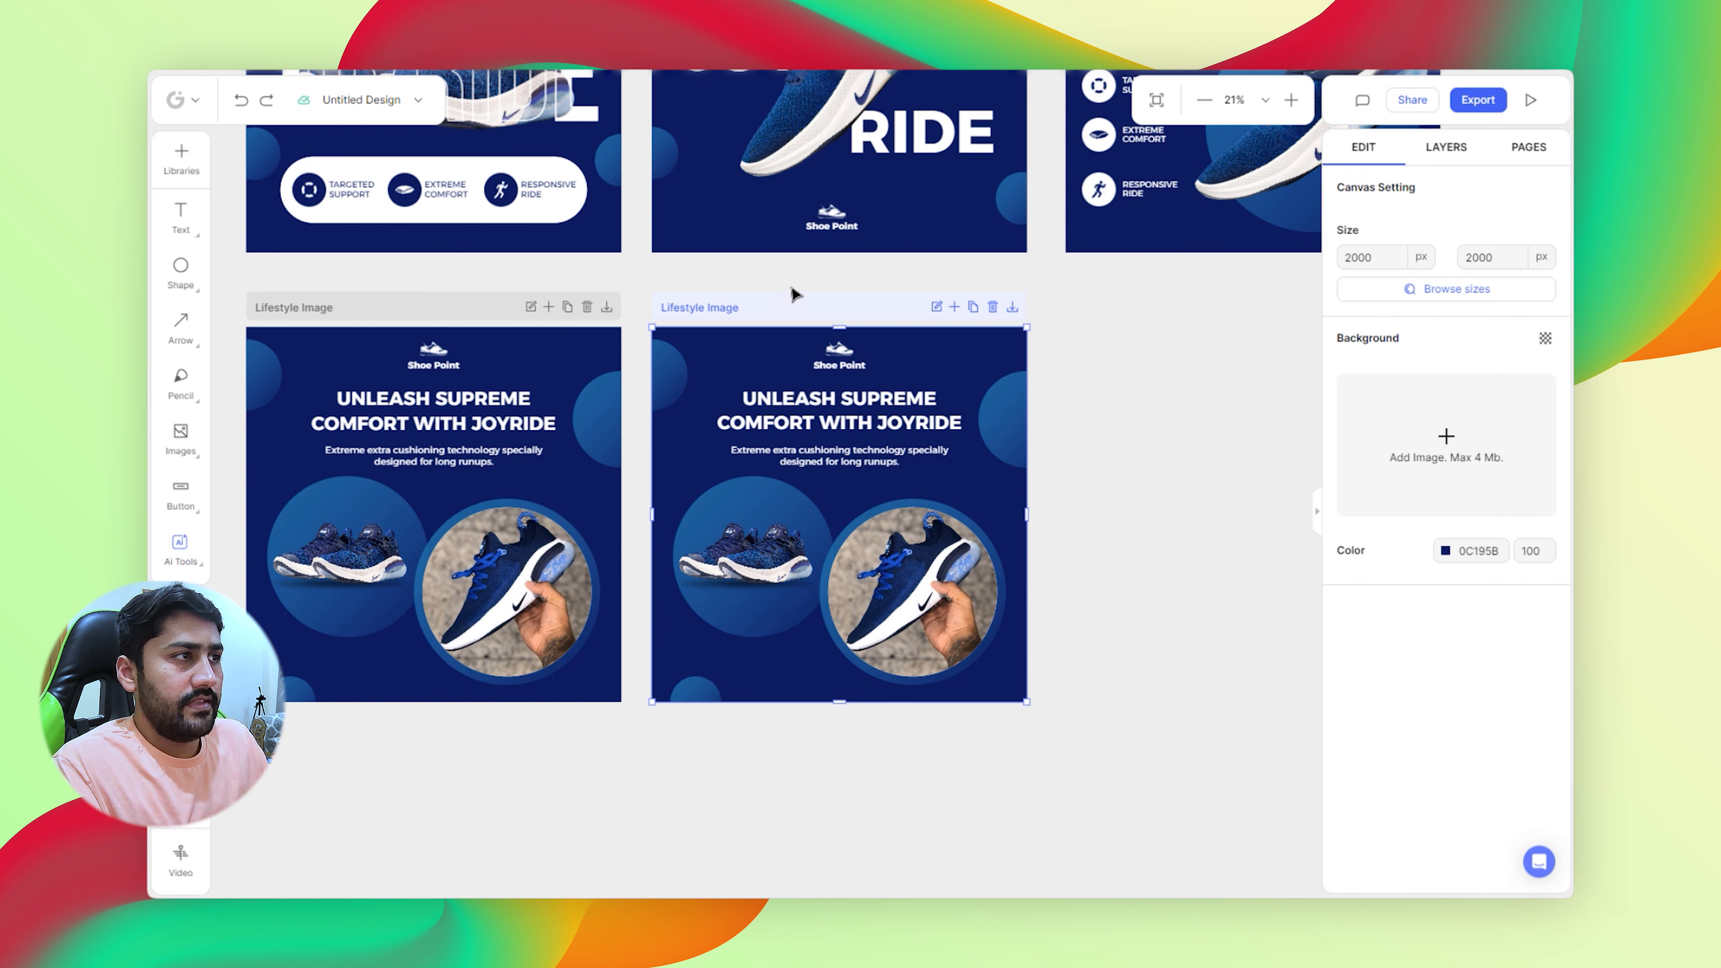
click(937, 309)
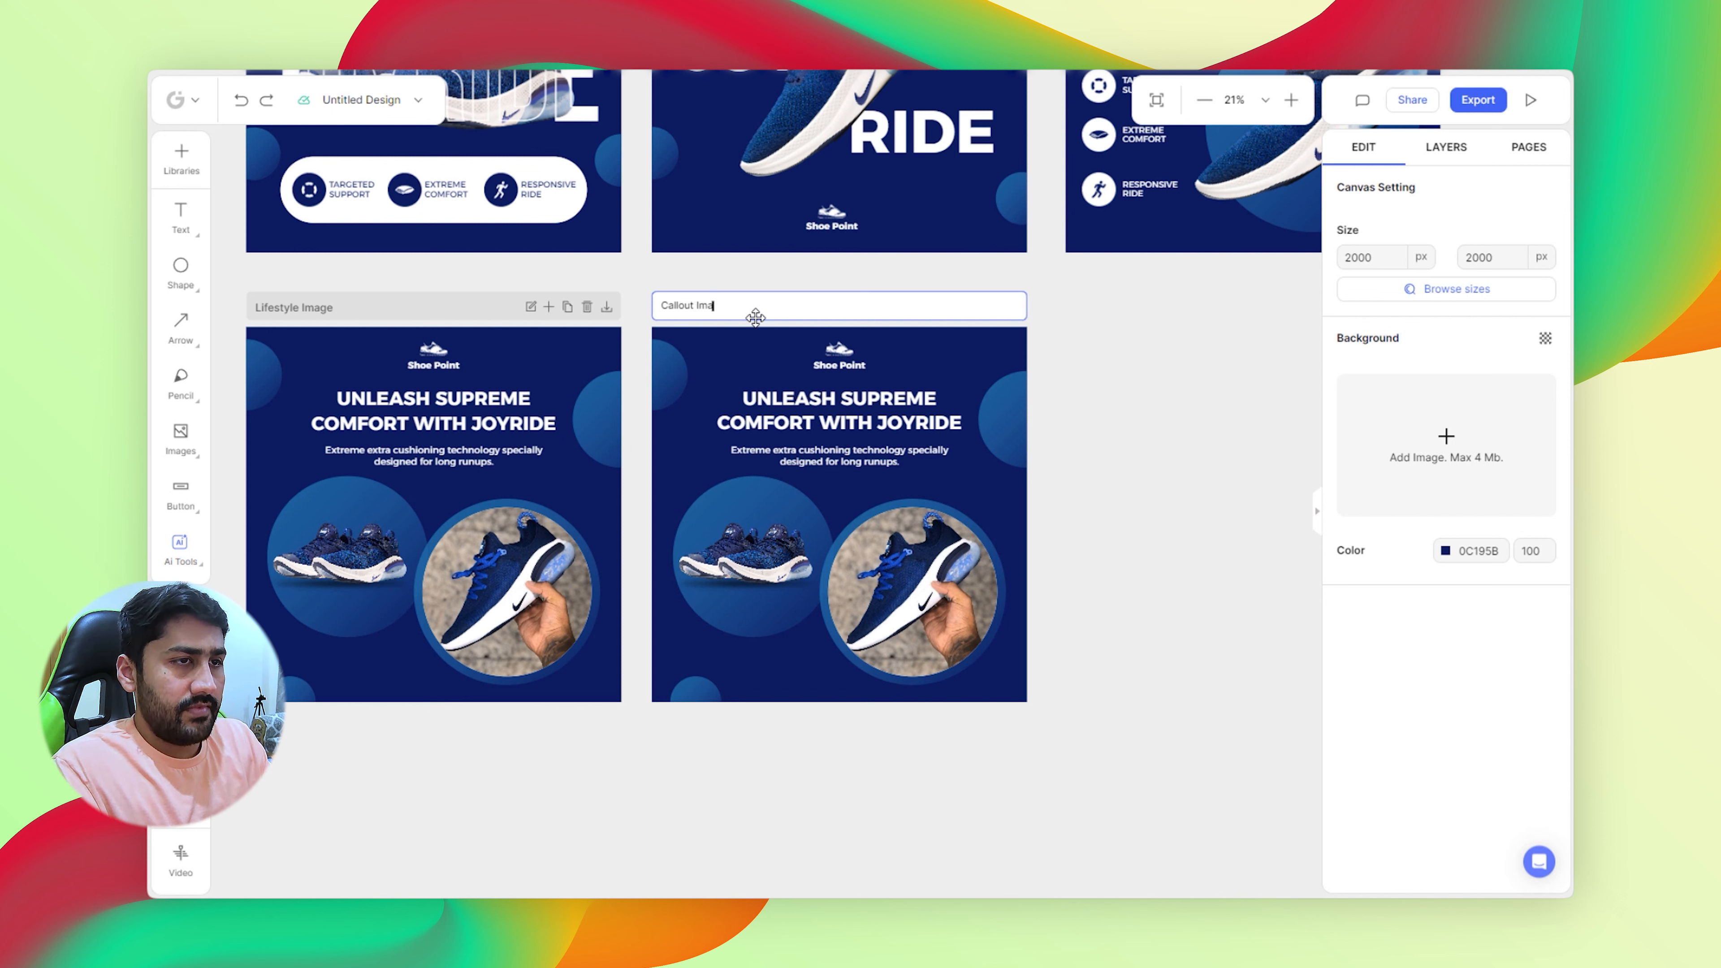
click(1076, 361)
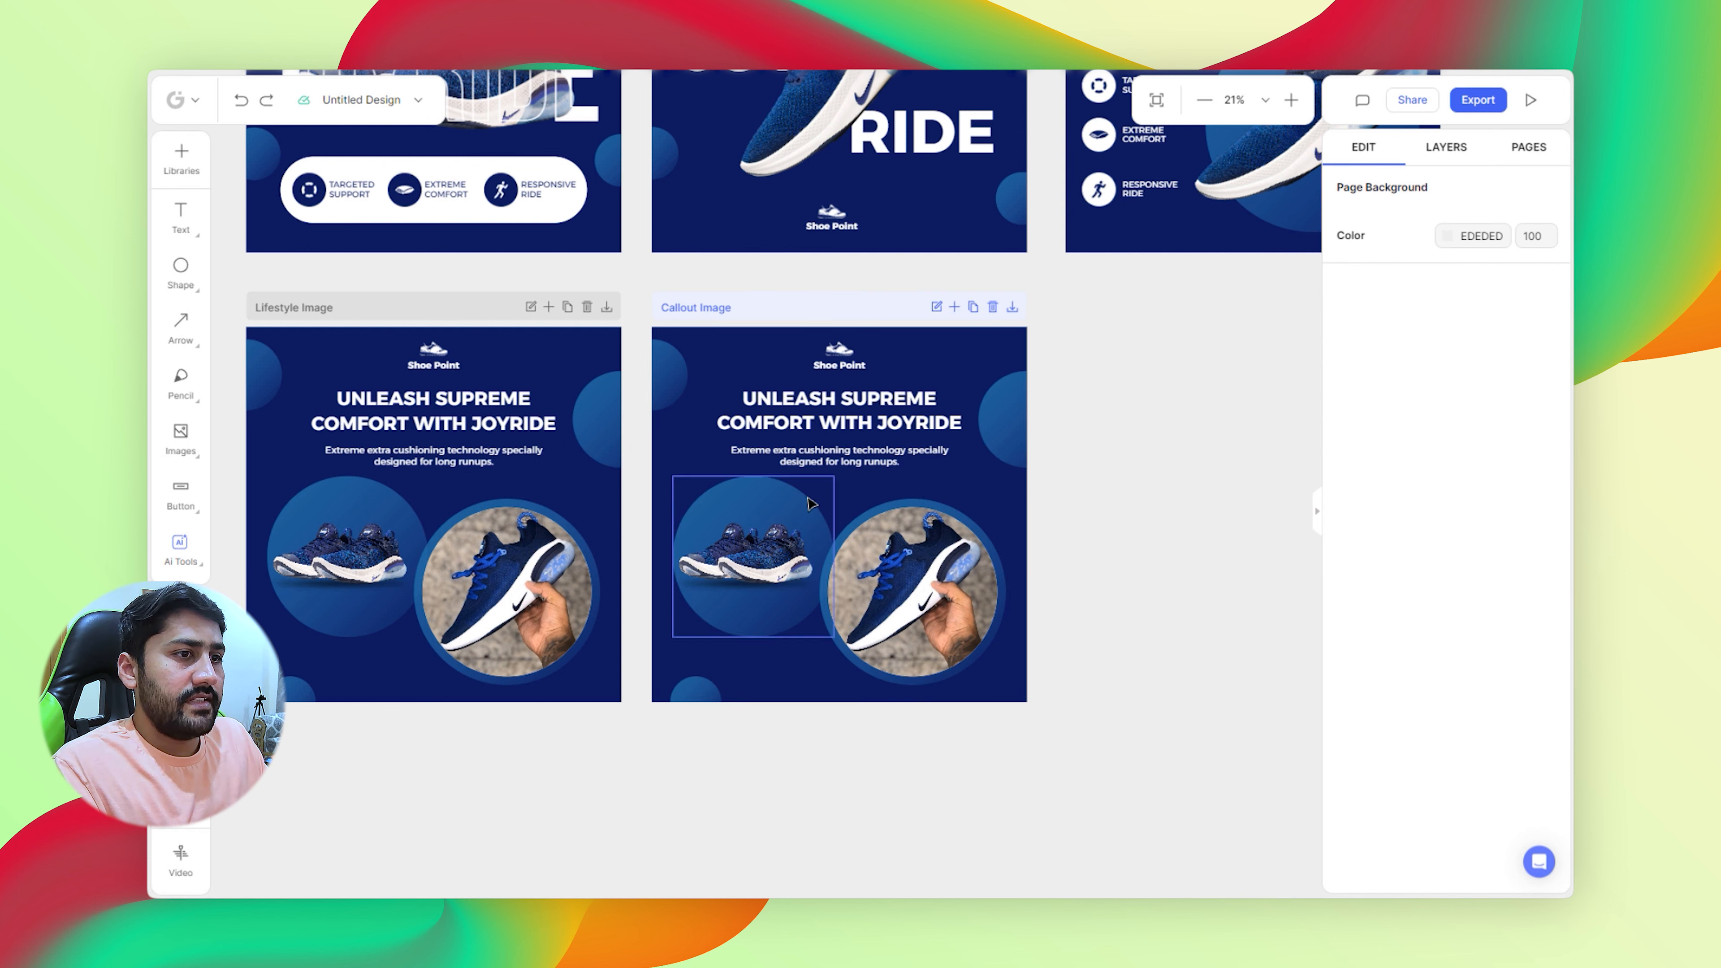
- Delete both circle compositions with their shoe photos and the subheading from the Callout Image canvas
click(770, 494)
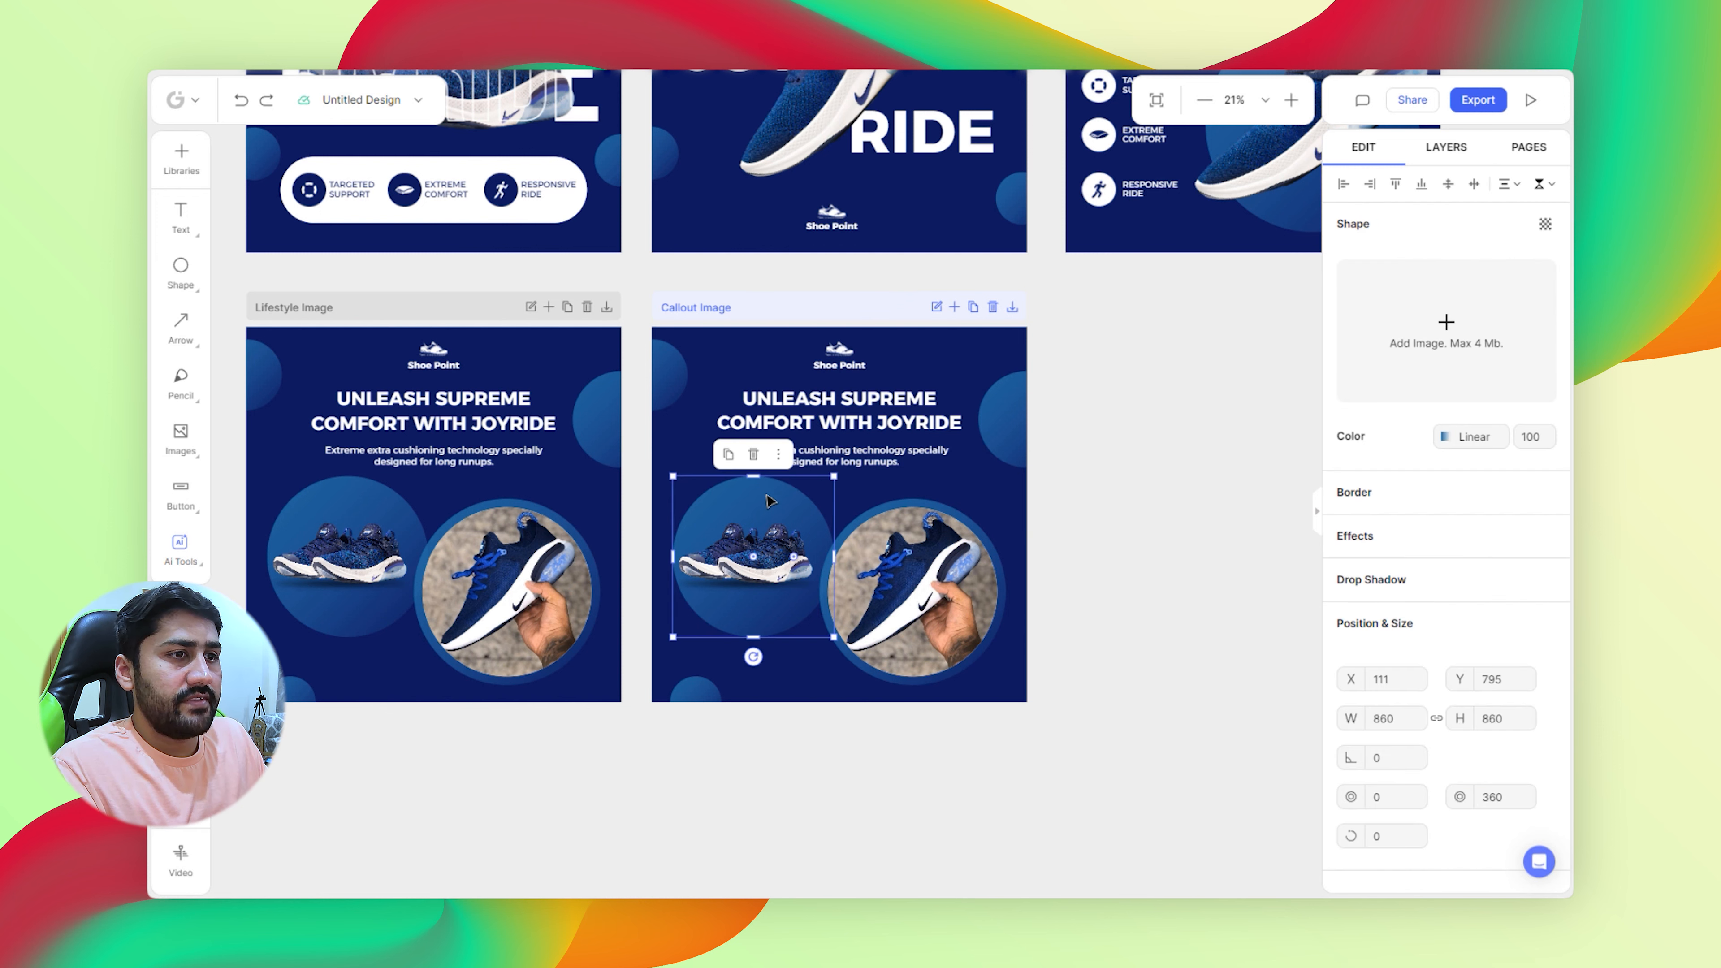
shift+click(888, 548)
key(Delete)
click(911, 573)
key(Delete)
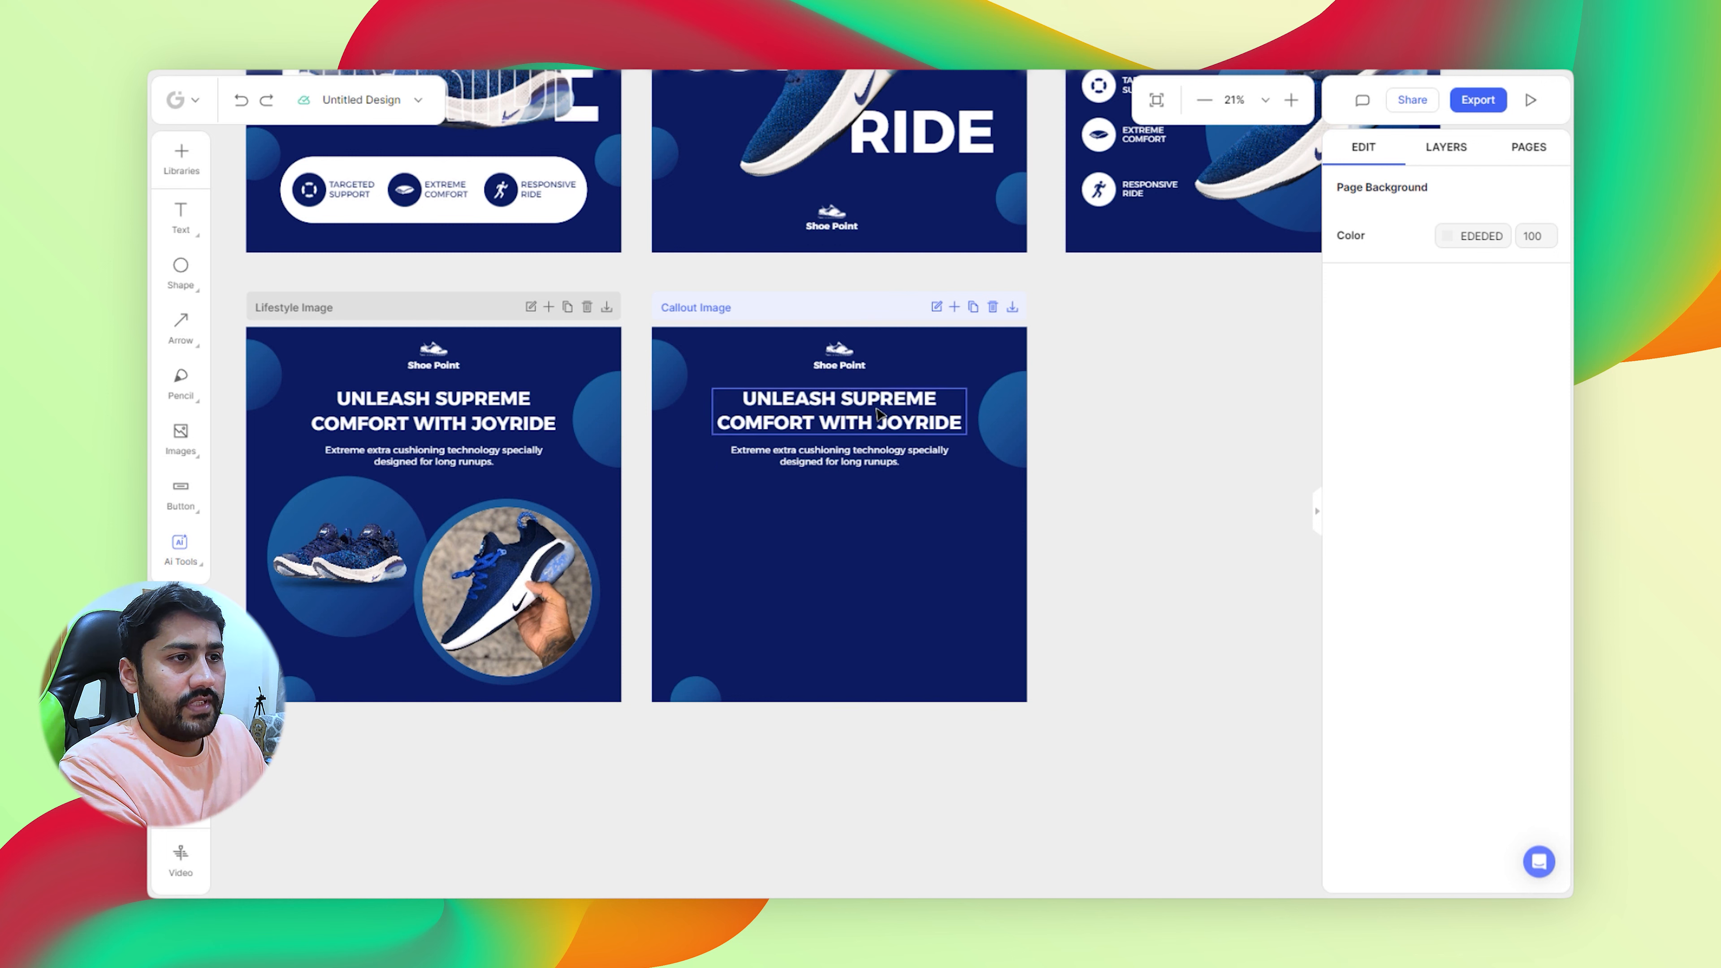
click(874, 461)
key(Delete)
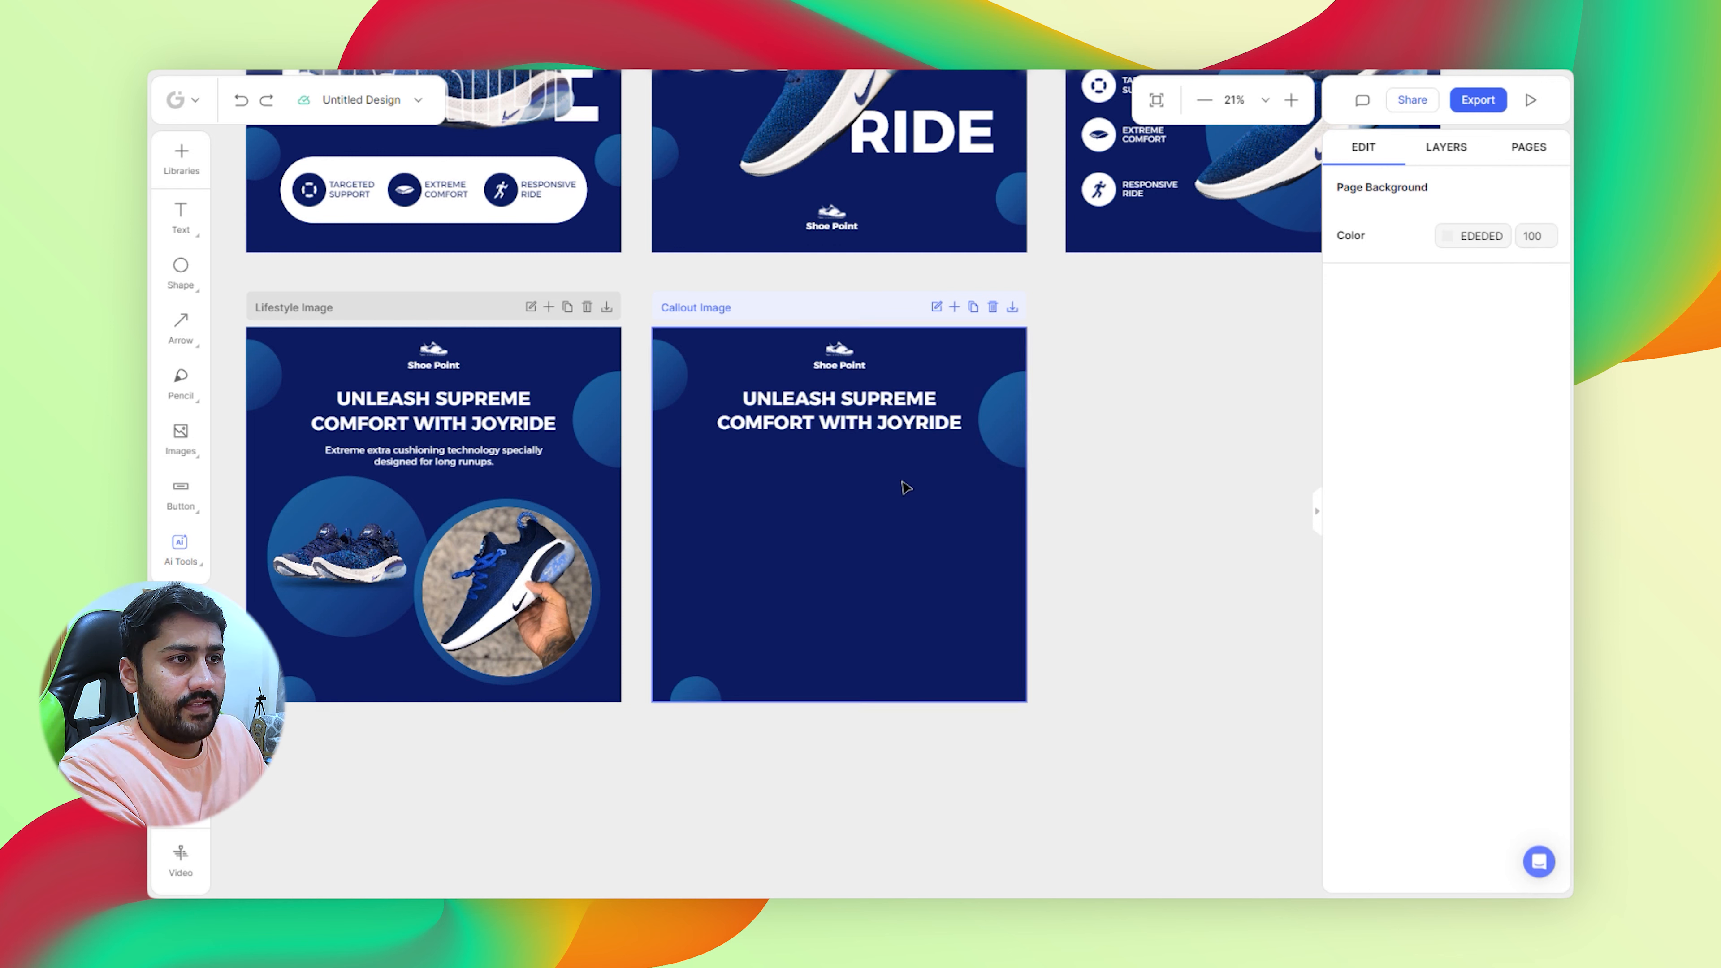
- Copy the tilted shoe from the JOY RIDE canvas above and paste it onto the Callout Image canvas
scroll(943, 464, up, 4)
click(920, 375)
scroll(897, 568, down, 3)
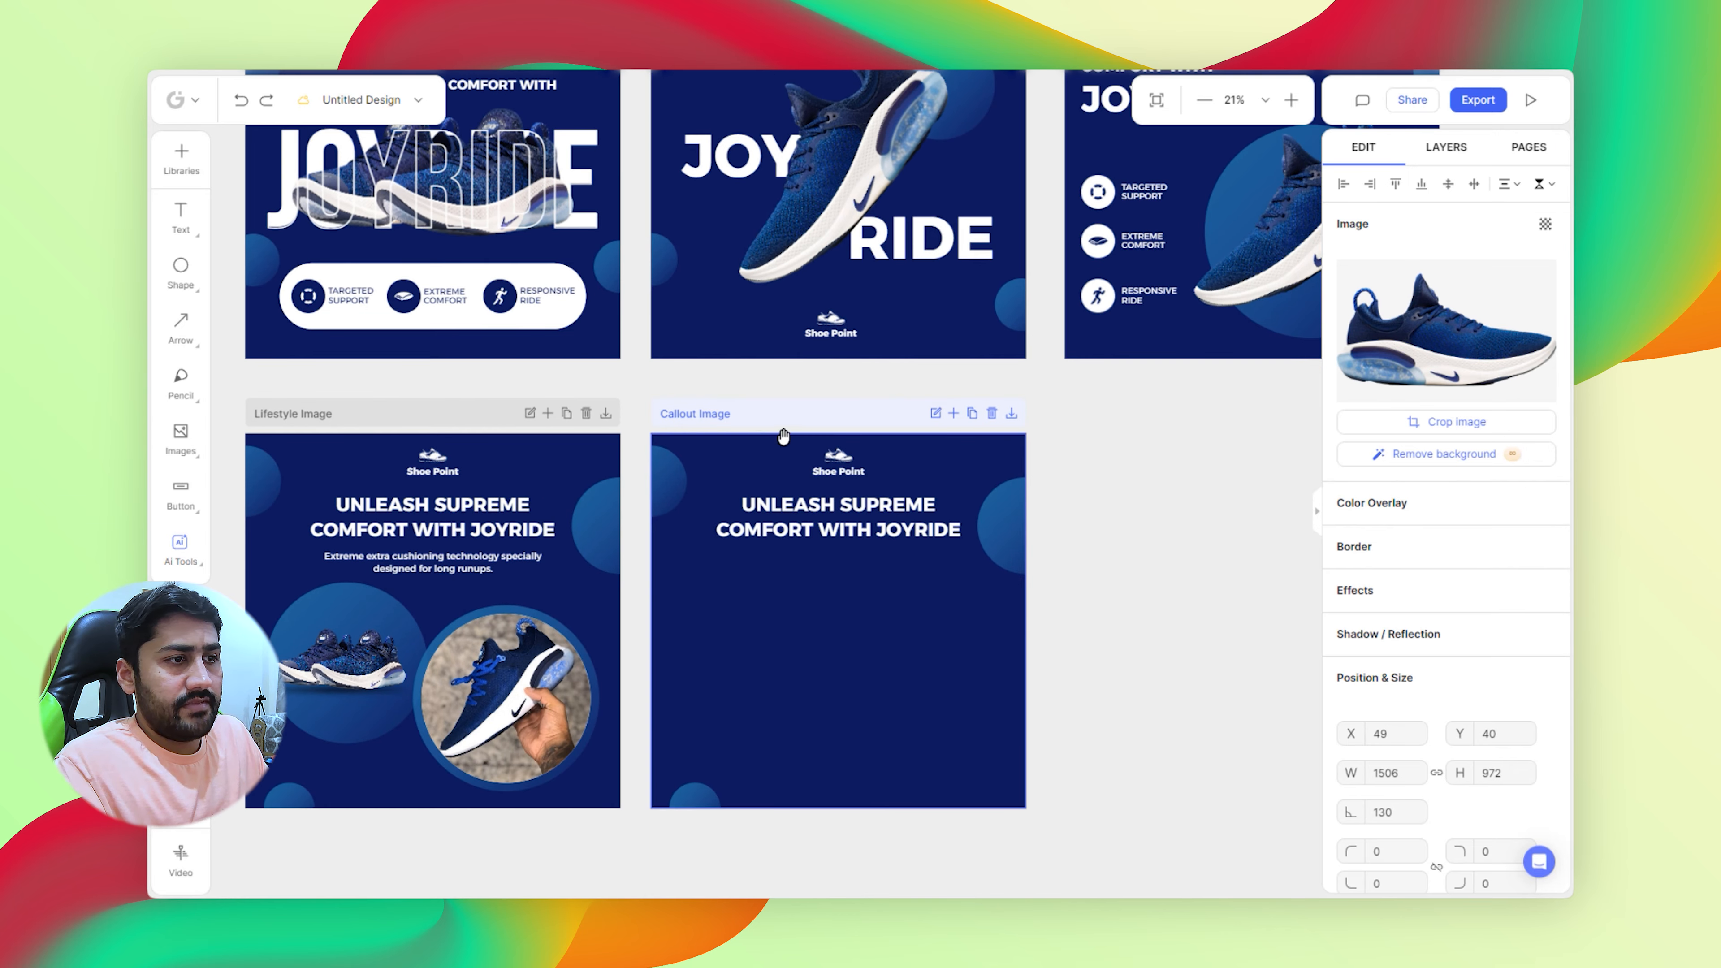
click(758, 420)
key(ctrl+v)
drag(576, 472, 894, 599)
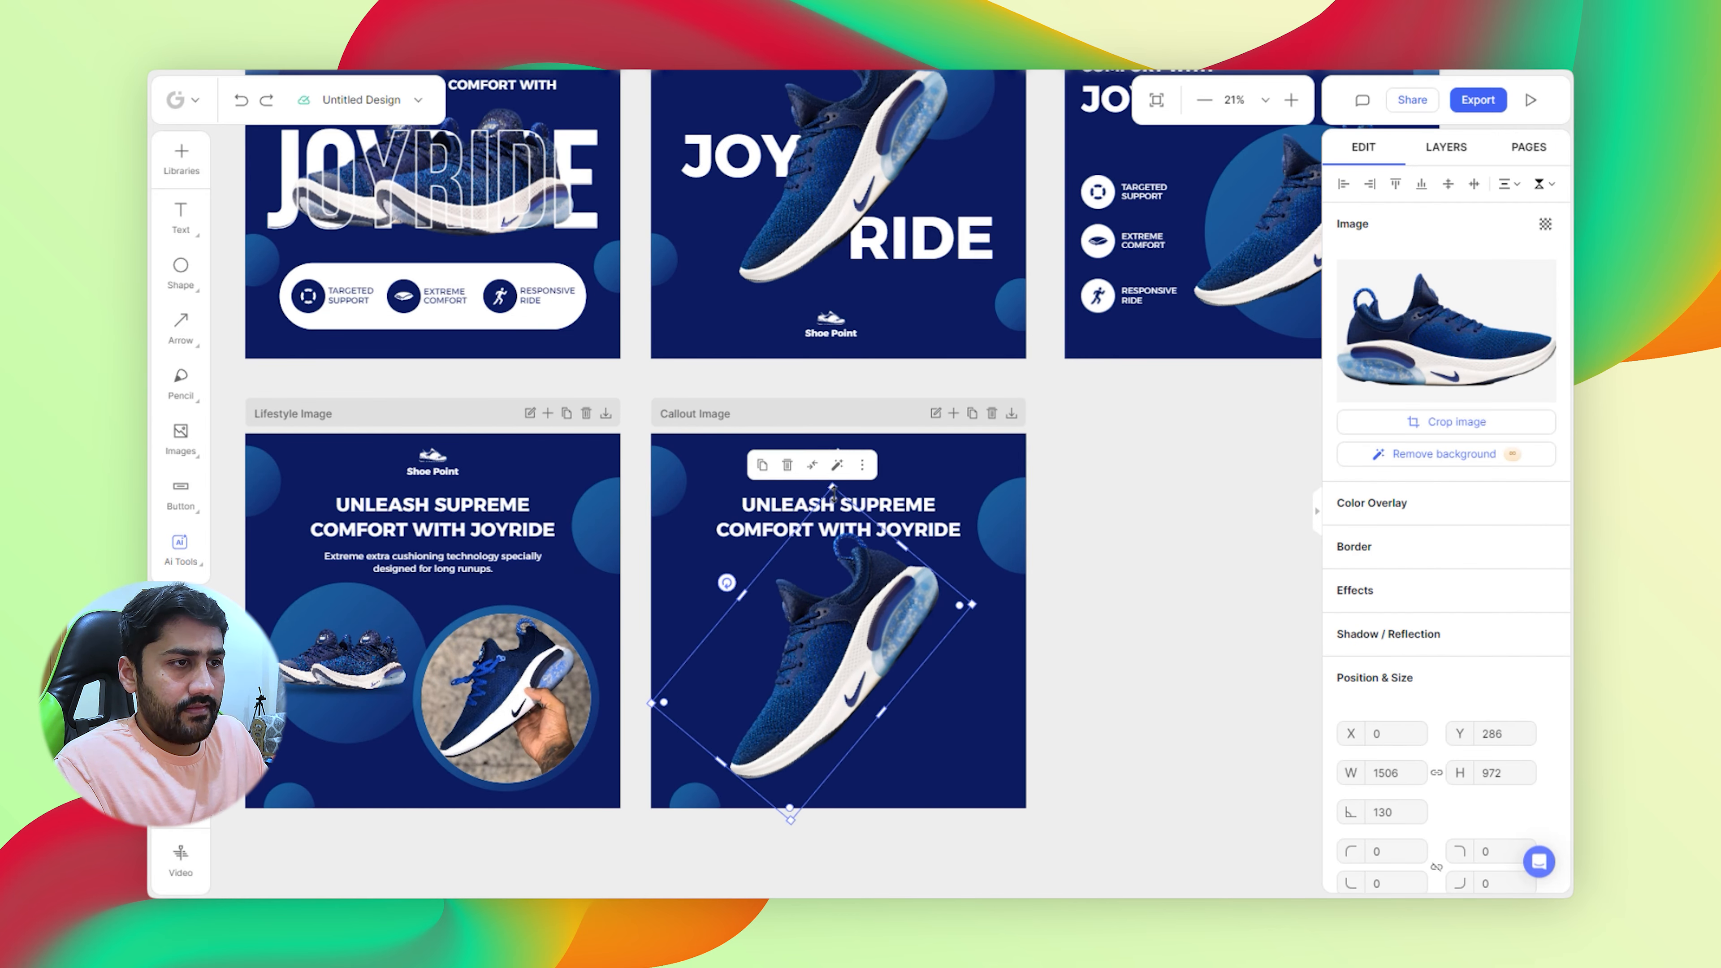
- Rotate the pasted shoe to 180 degrees, resize it to about 1448 px wide and center it below the heading
drag(833, 487, 807, 564)
drag(826, 692, 847, 660)
drag(949, 574, 973, 567)
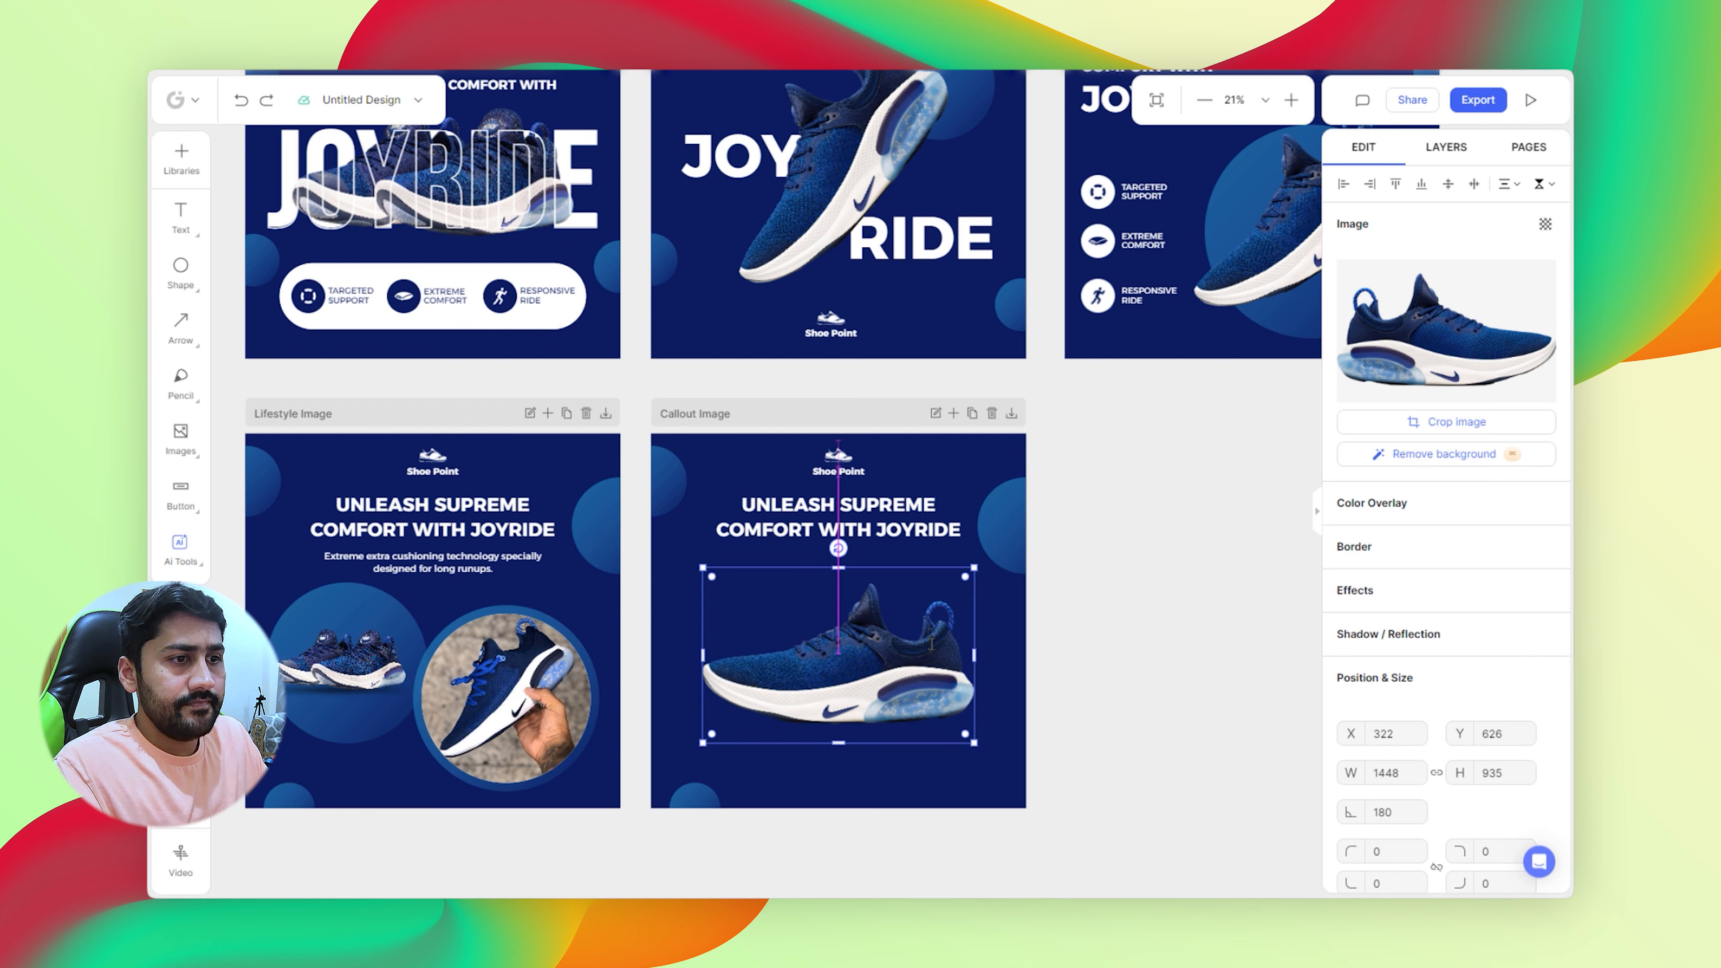
click(1130, 607)
scroll(1025, 490, down, 2)
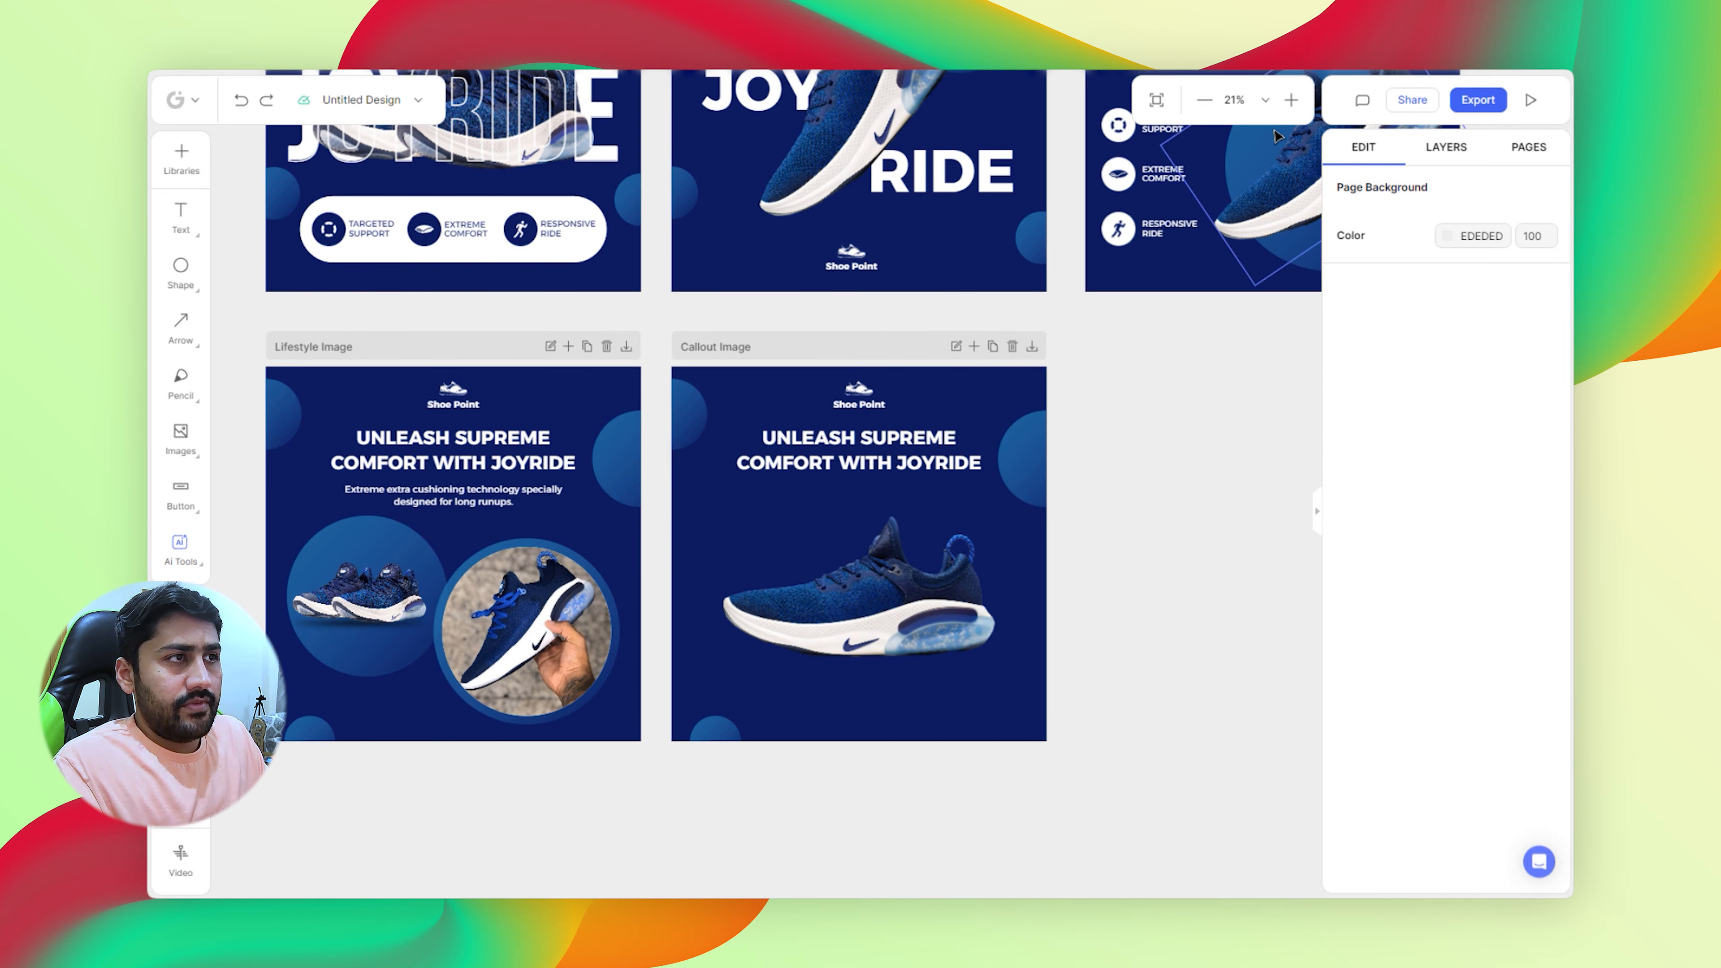
- Copy the three feature icons and their labels from the upper-right canvas and paste them onto the Callout Image canvas
scroll(1176, 380, up, 2)
click(1063, 192)
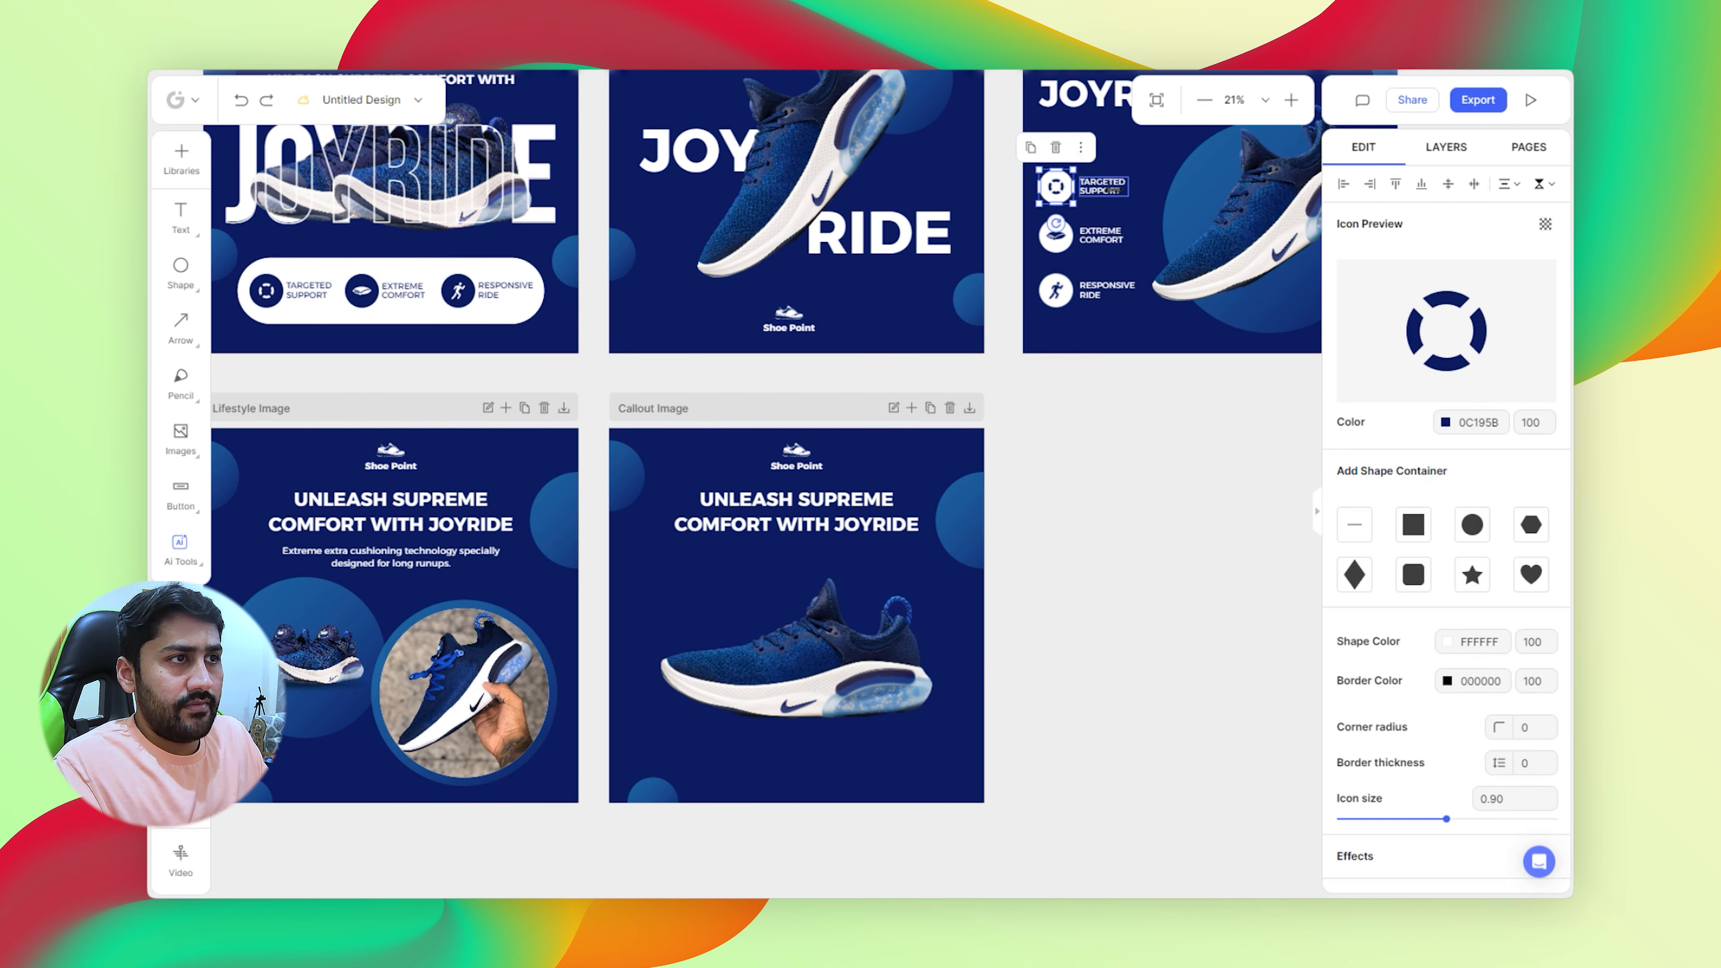
shift+click(1101, 187)
shift+click(1047, 243)
shift+click(1053, 297)
shift+click(1104, 292)
key(ctrl+c)
click(679, 415)
key(ctrl+v)
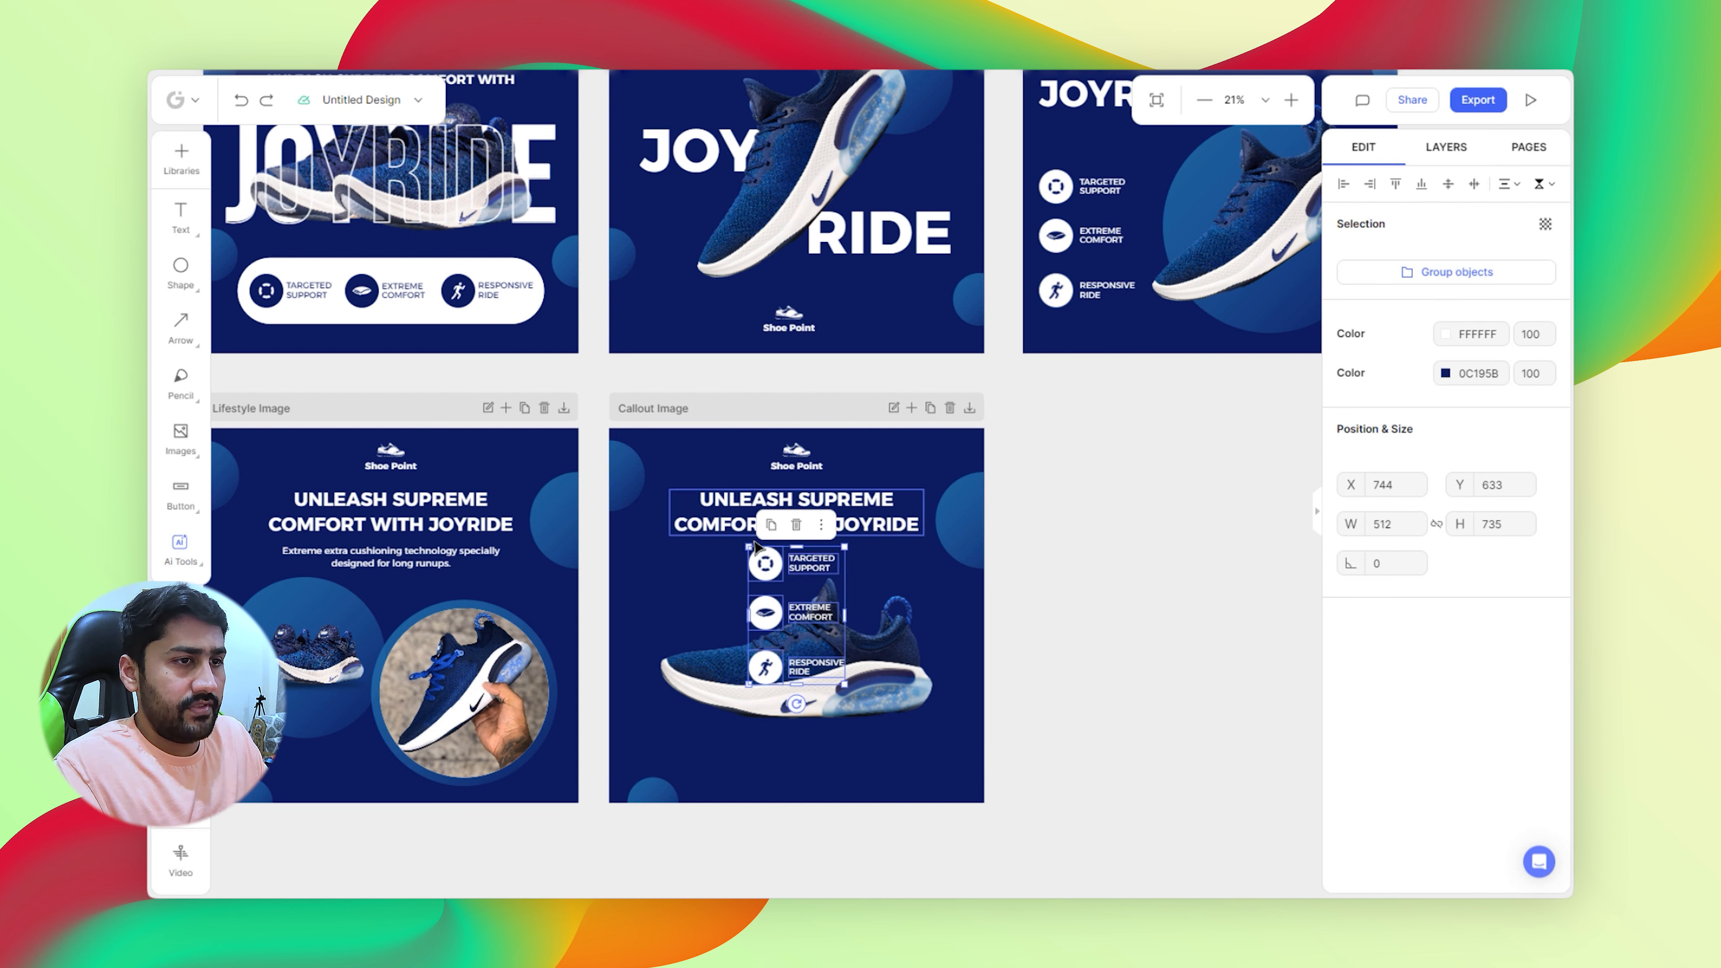
- Move the RESPONSIVE RIDE icon and label below the toe of the shoe
click(1291, 101)
click(1291, 100)
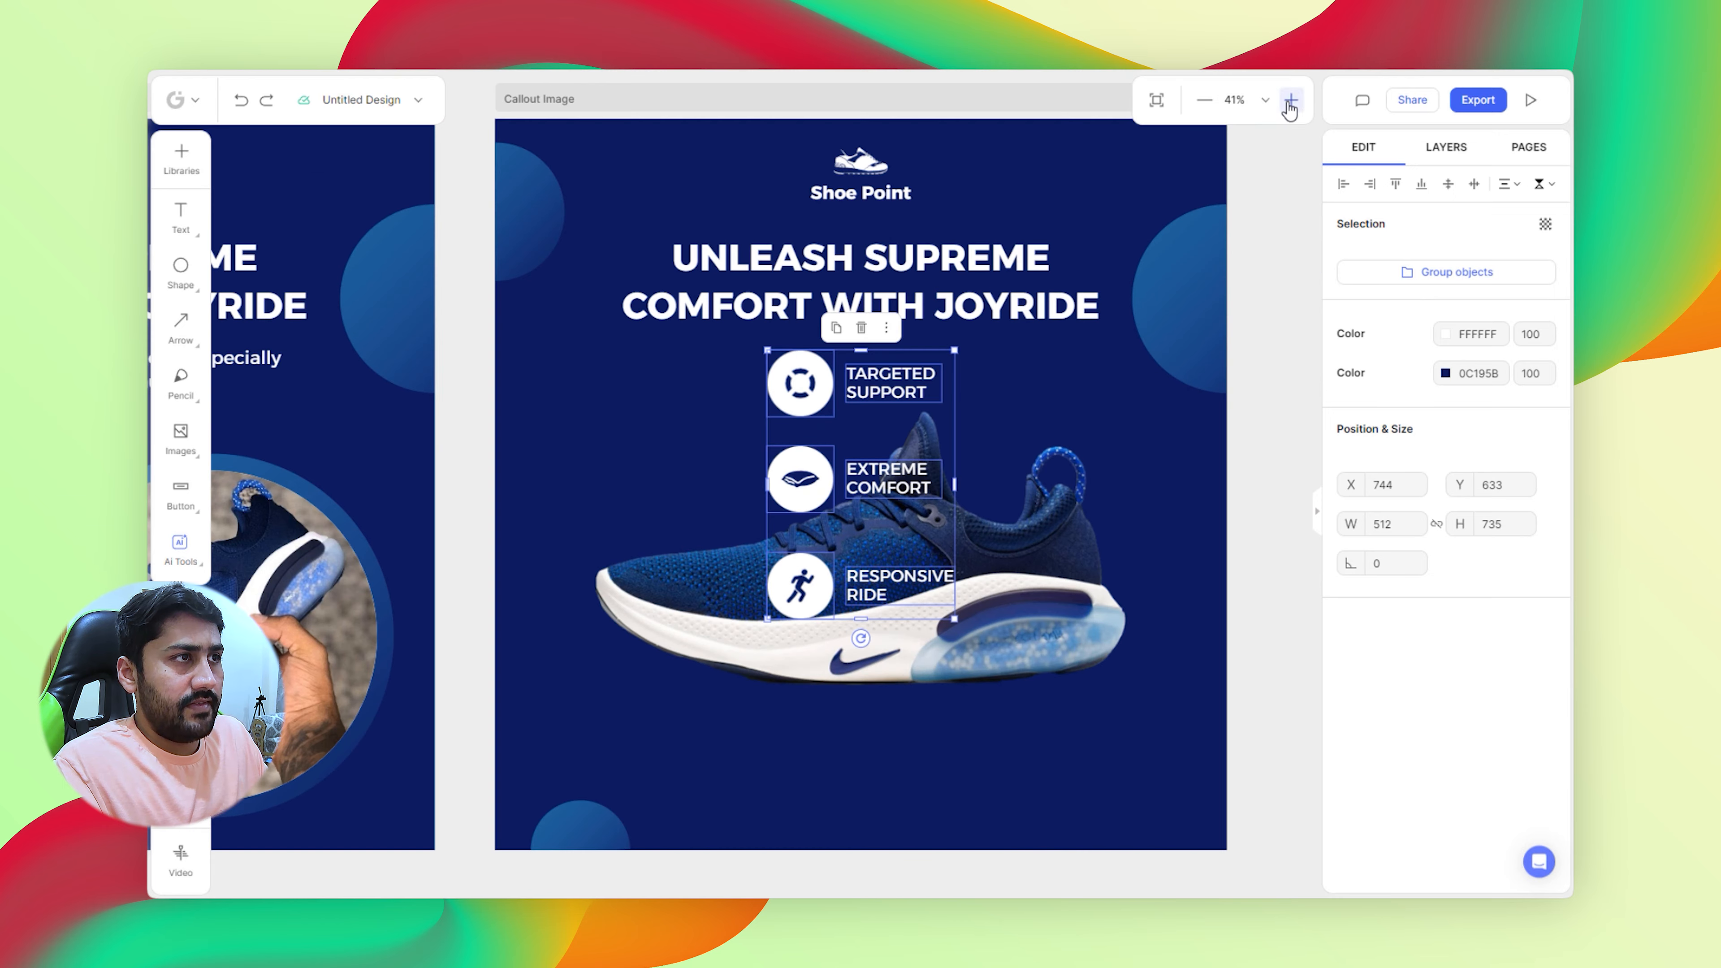
scroll(948, 610, down, 3)
click(786, 431)
shift+click(853, 426)
drag(794, 429, 607, 580)
click(779, 693)
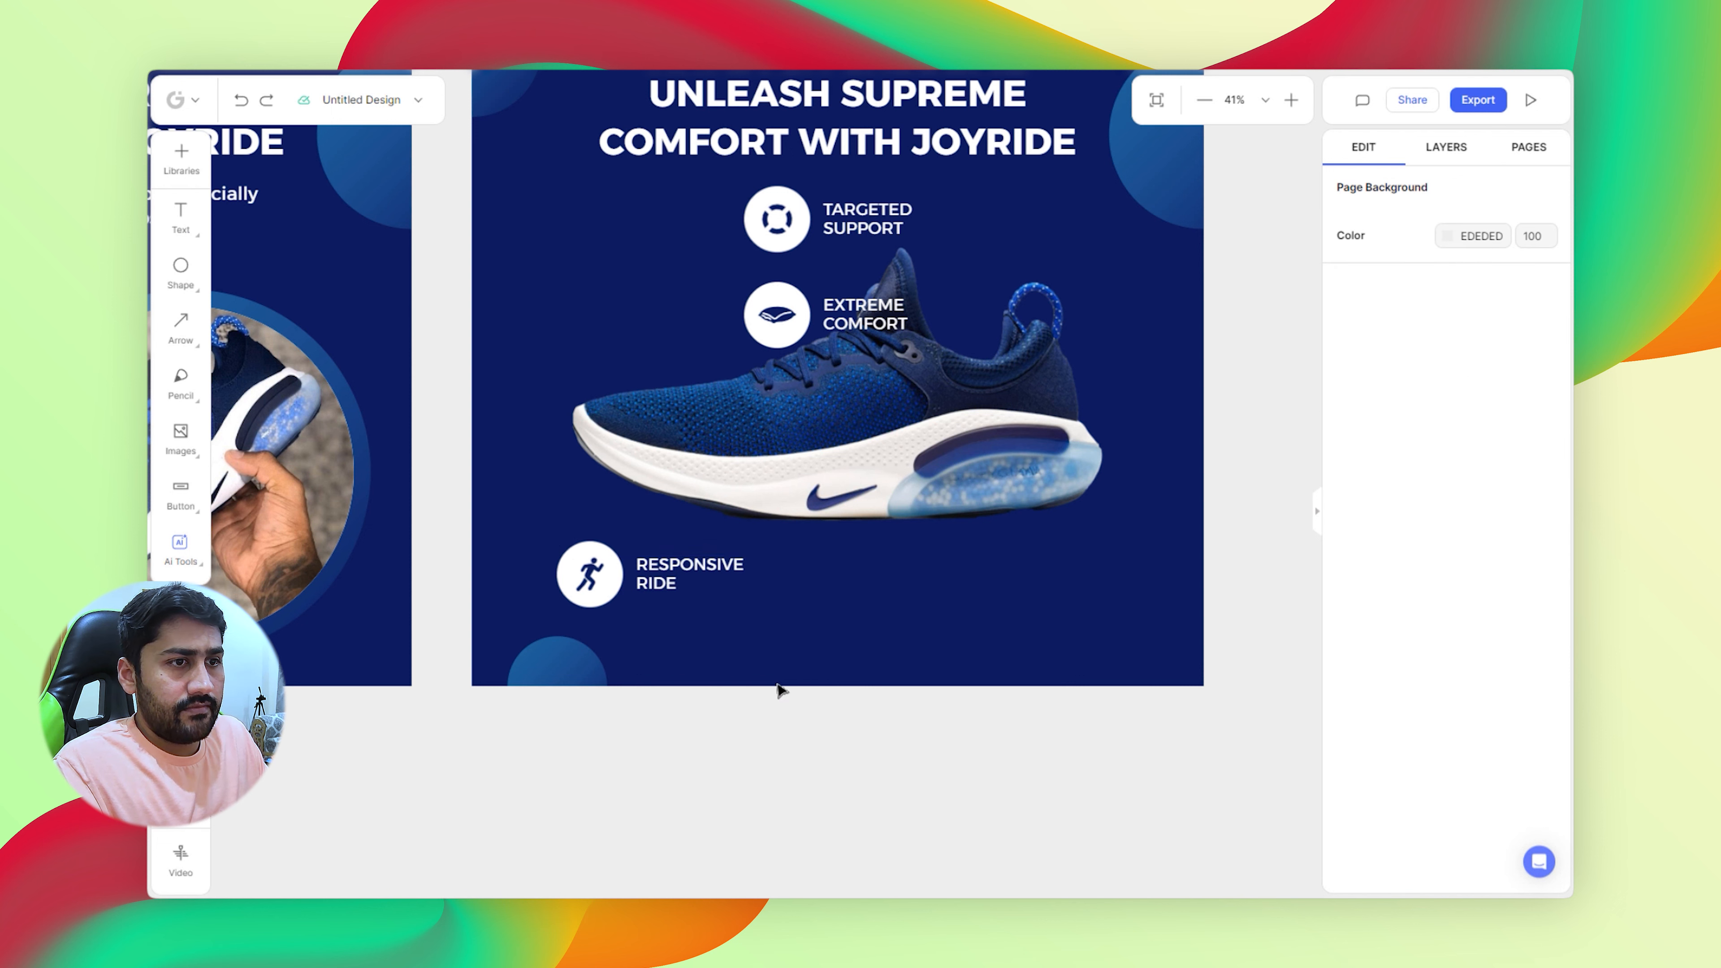
- Move the EXTREME COMFORT icon and label below the shoe's heel and the TARGETED SUPPORT pair below its middle
click(777, 315)
shift+click(866, 314)
drag(866, 314, 1108, 590)
click(777, 218)
shift+click(867, 219)
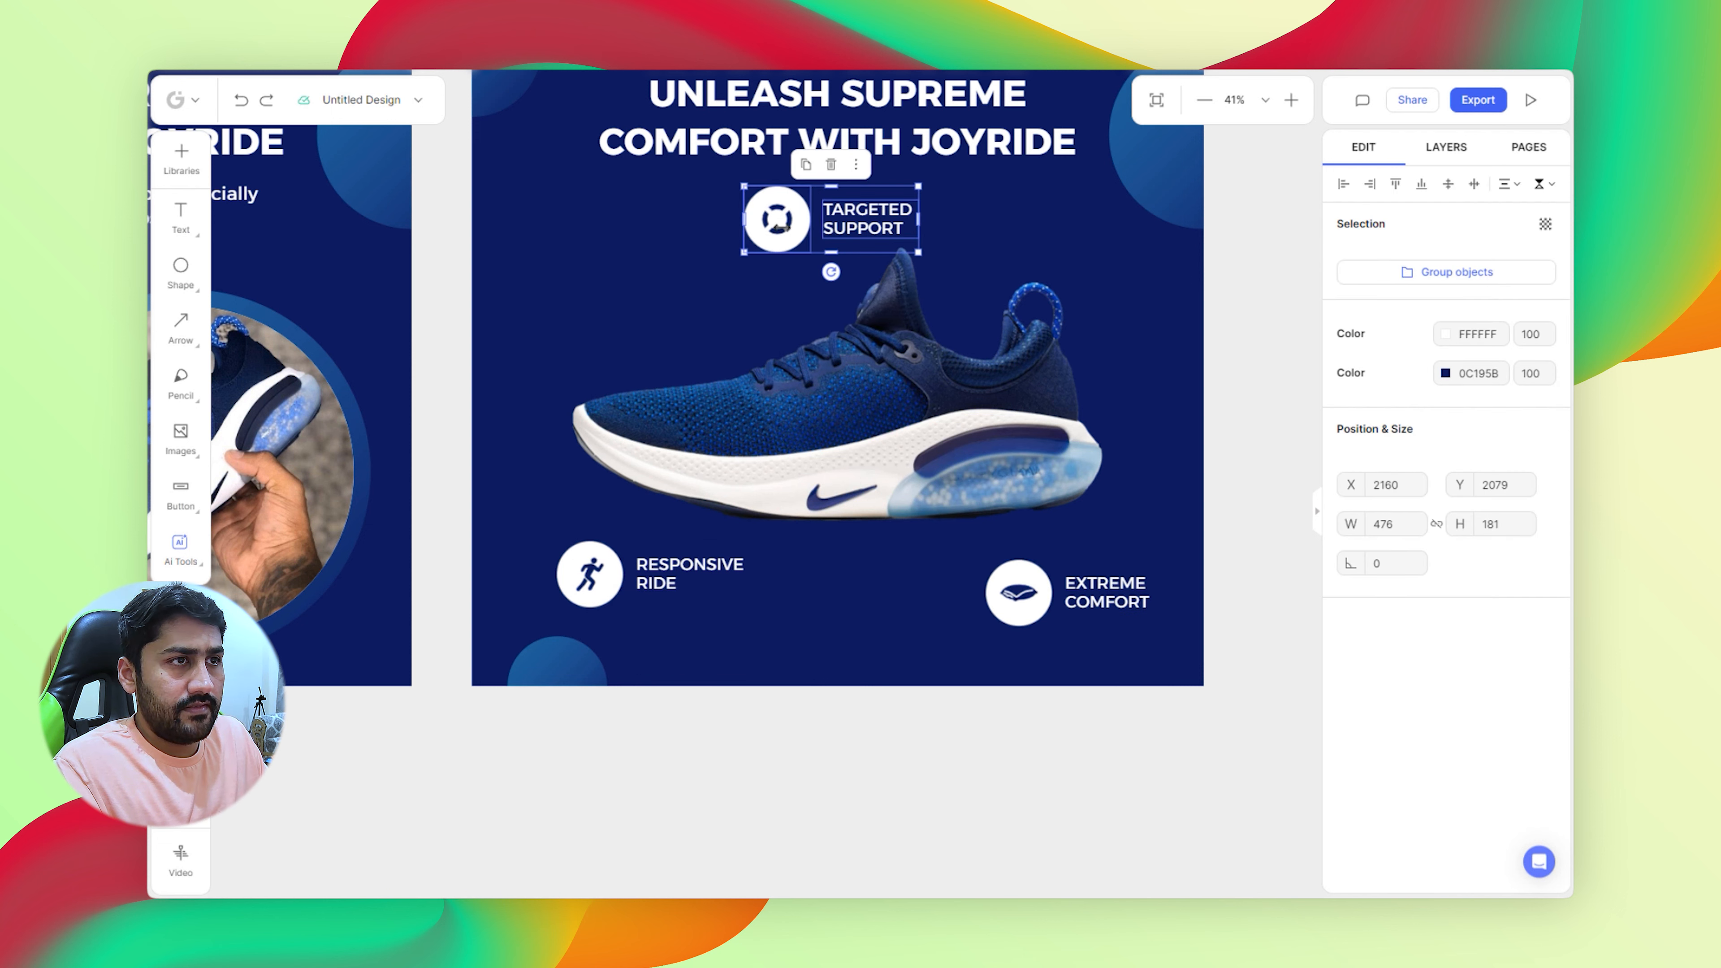
drag(867, 218, 886, 384)
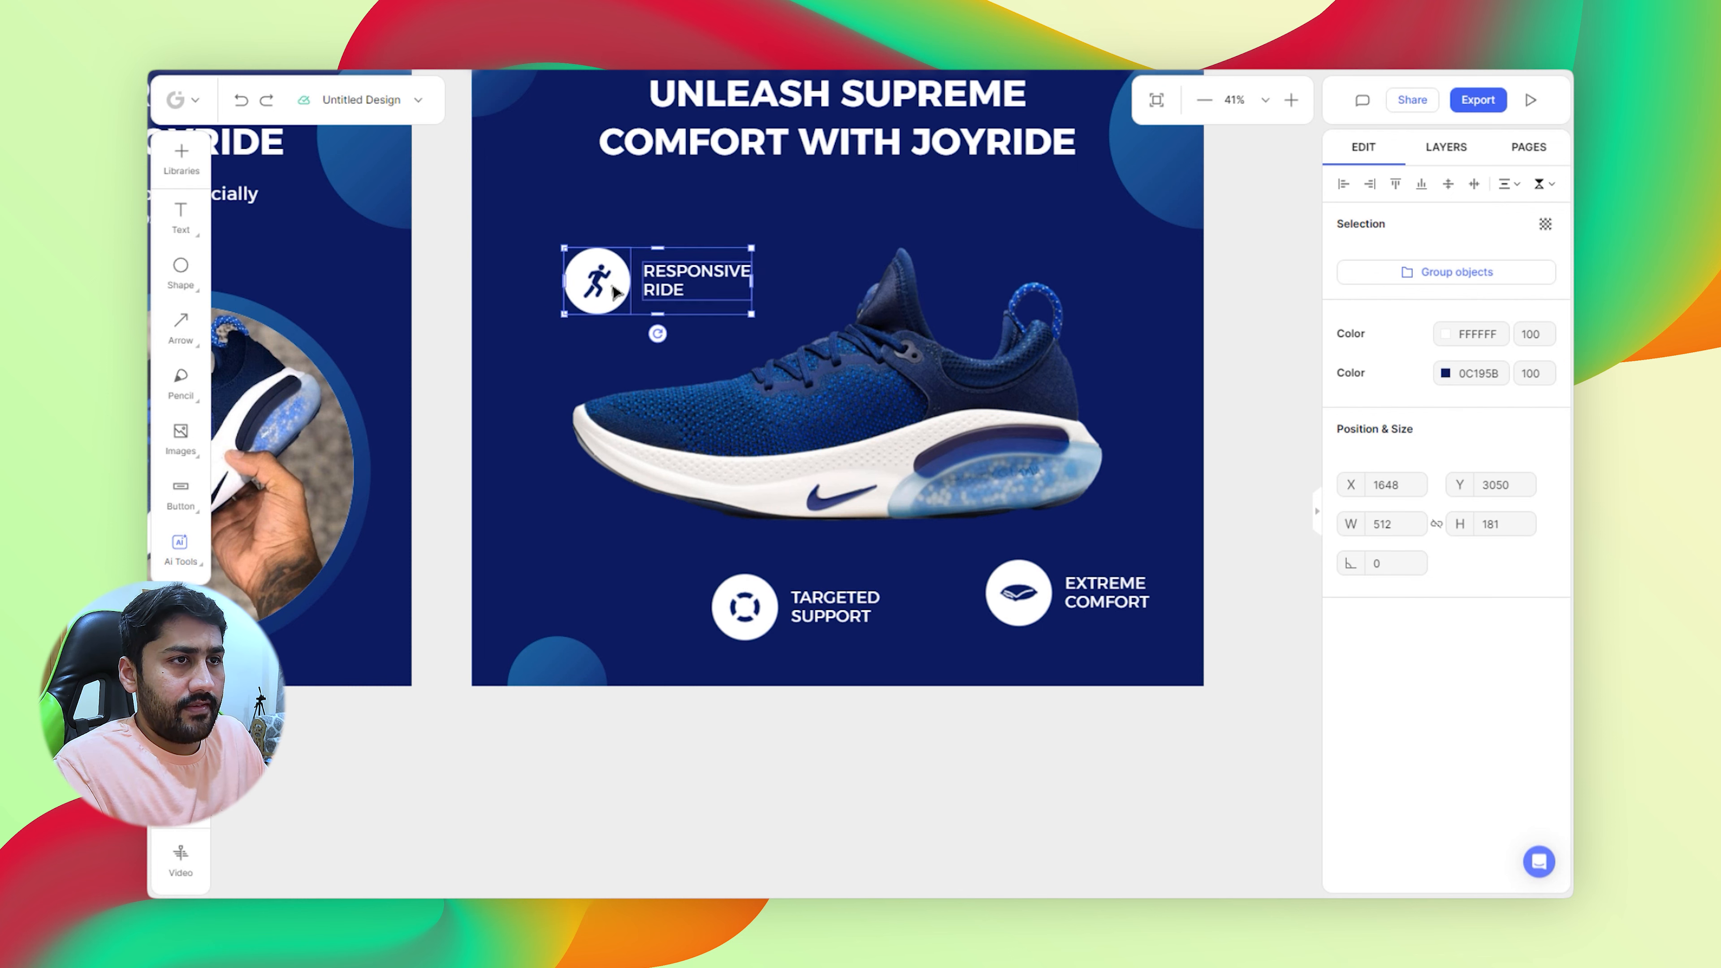
- Rearrange the icon-label pairs with RESPONSIVE RIDE above the toe, EXTREME COMFORT below the toe and TARGETED SUPPORT below the heel
click(746, 564)
shift+click(661, 576)
click(1018, 594)
mouse_move(657, 578)
mouse_down()
mouse_move(1062, 546)
mouse_move(654, 561)
mouse_up()
click(1061, 538)
drag(1149, 546, 1096, 588)
- Center-align the RESPONSIVE RIDE and EXTREME COMFORT labels and place each one beneath its icon
click(681, 275)
click(1534, 451)
drag(696, 278, 599, 340)
click(583, 284)
click(654, 562)
click(1534, 451)
drag(655, 562, 568, 625)
- Center-align the TARGETED SUPPORT label beneath its icon and position the pair below the shoe's heel
click(1090, 584)
click(1534, 451)
drag(1090, 595, 1044, 644)
drag(1007, 581, 1055, 562)
shift+click(1055, 624)
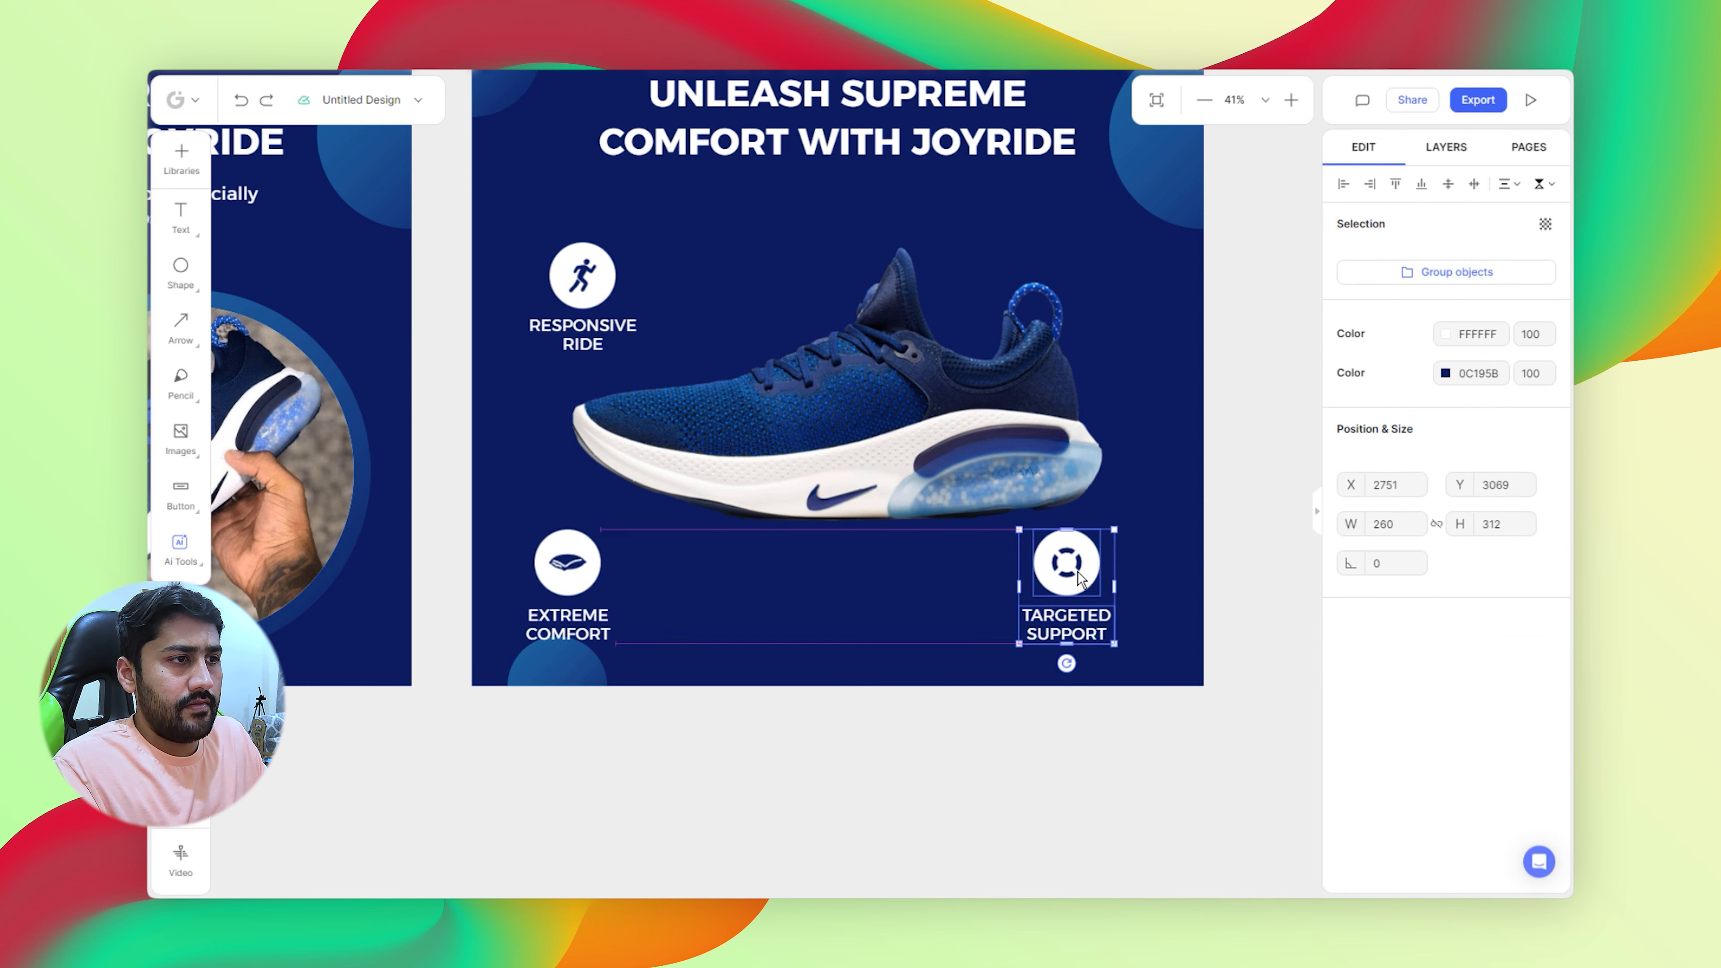
drag(1068, 624, 1055, 624)
- Move the EXTREME COMFORT icon and label slightly up, closer to the shoe's toe
click(568, 562)
shift+click(568, 624)
drag(568, 624, 576, 596)
click(441, 461)
- Draw a line arrow from the RESPONSIVE RIDE icon to the upper of the shoe
mouse_move(188, 339)
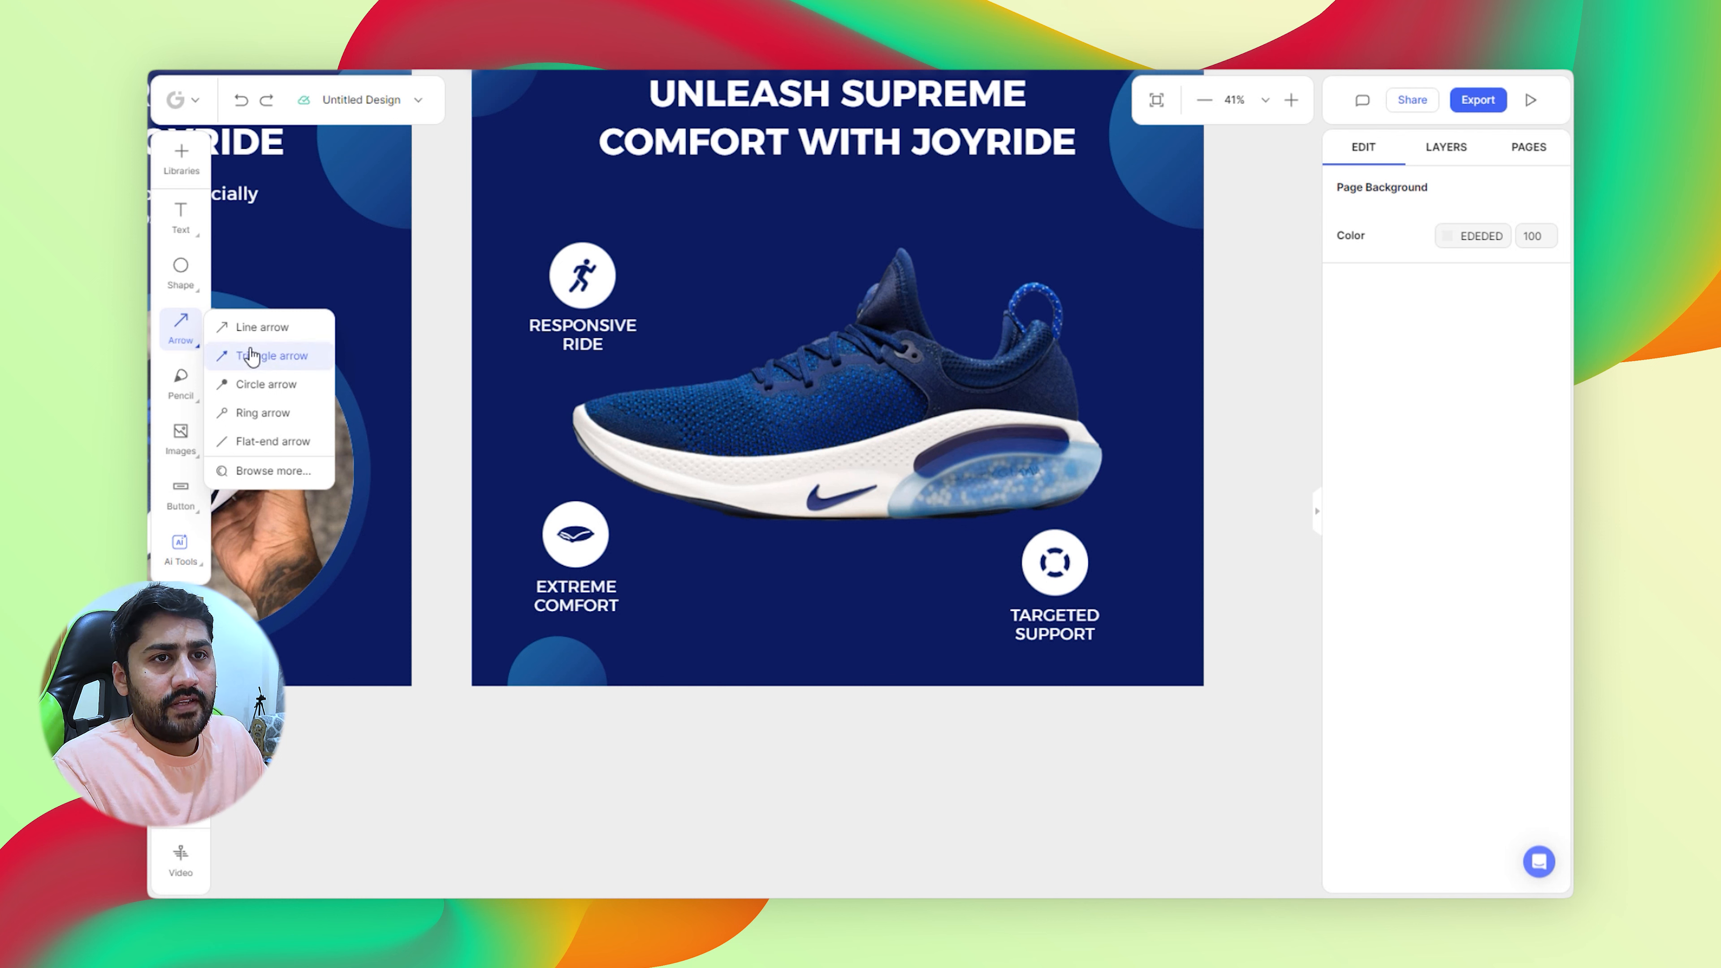
click(255, 329)
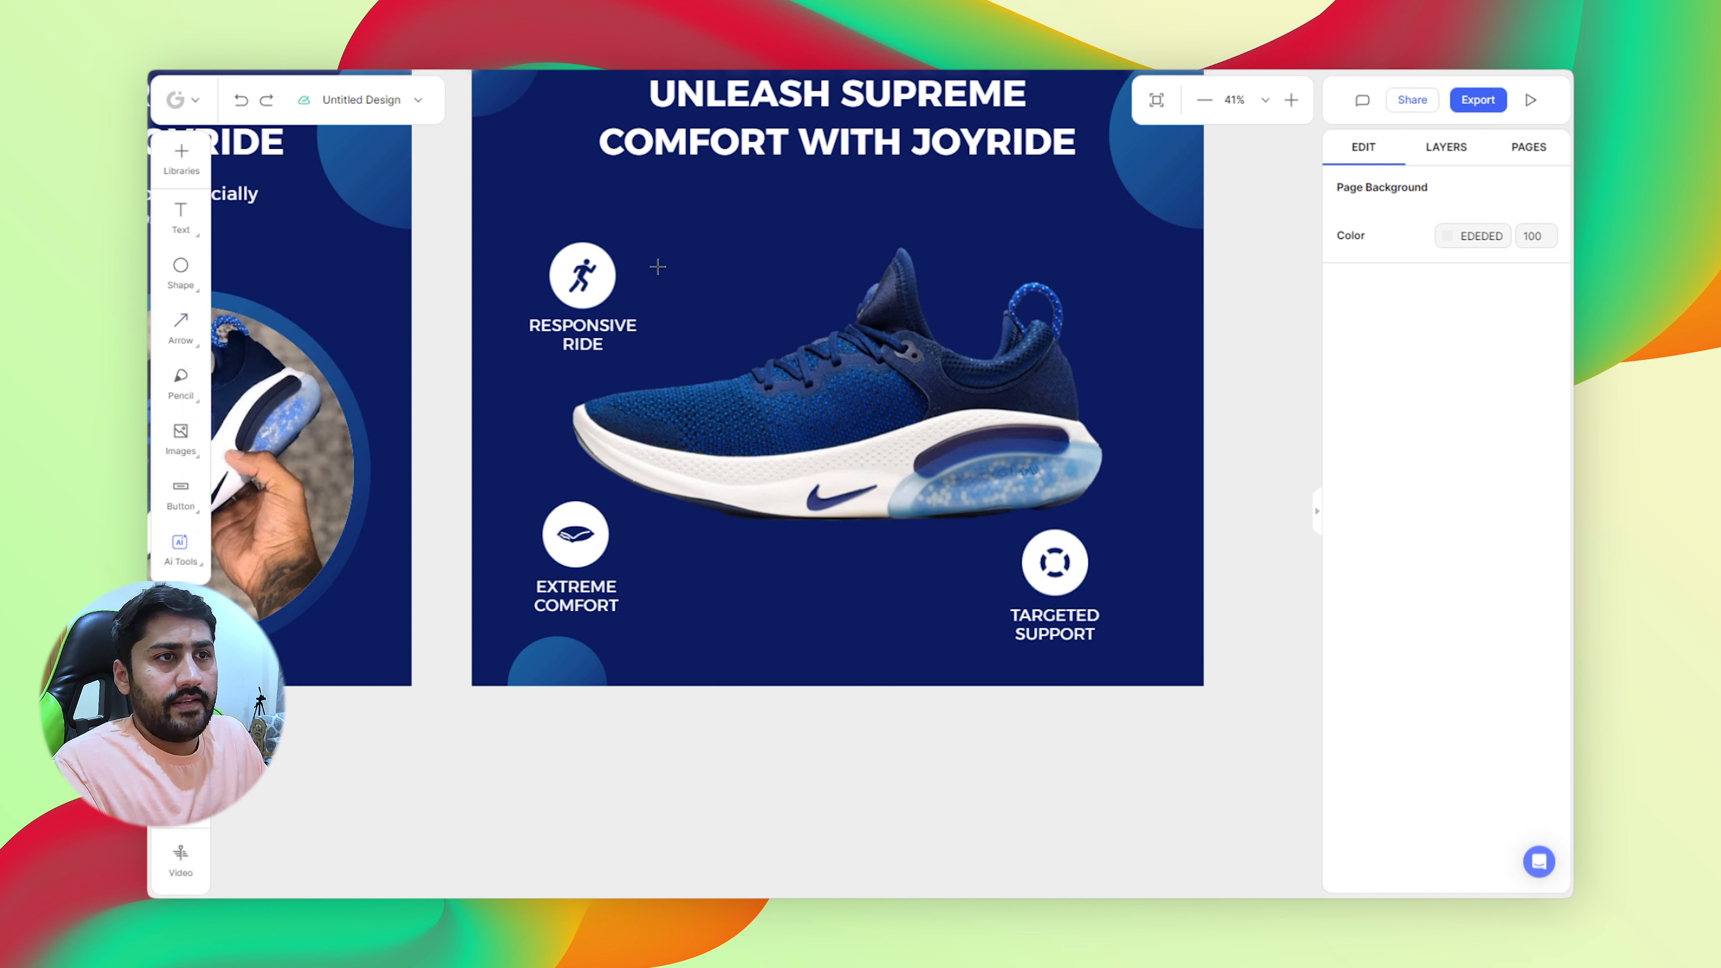
drag(705, 266, 739, 343)
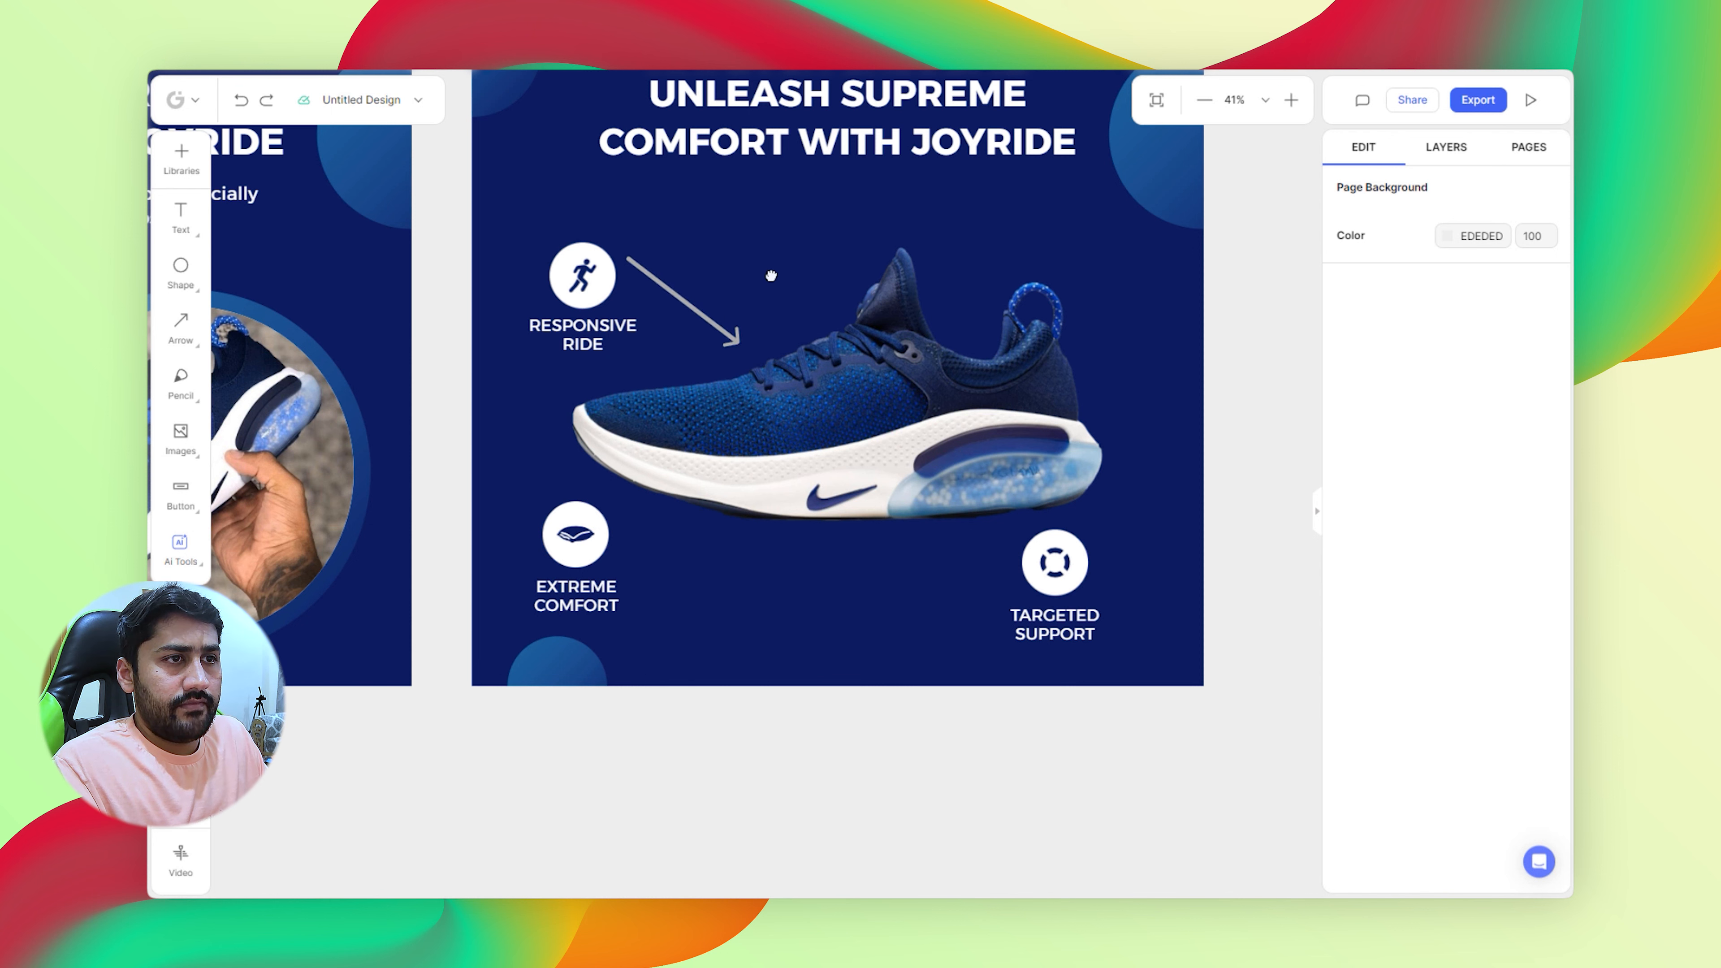
click(769, 280)
- Set both the line colour and the start pointer colour of the RESPONSIVE RIDE arrow to white, FFFFFF
click(701, 312)
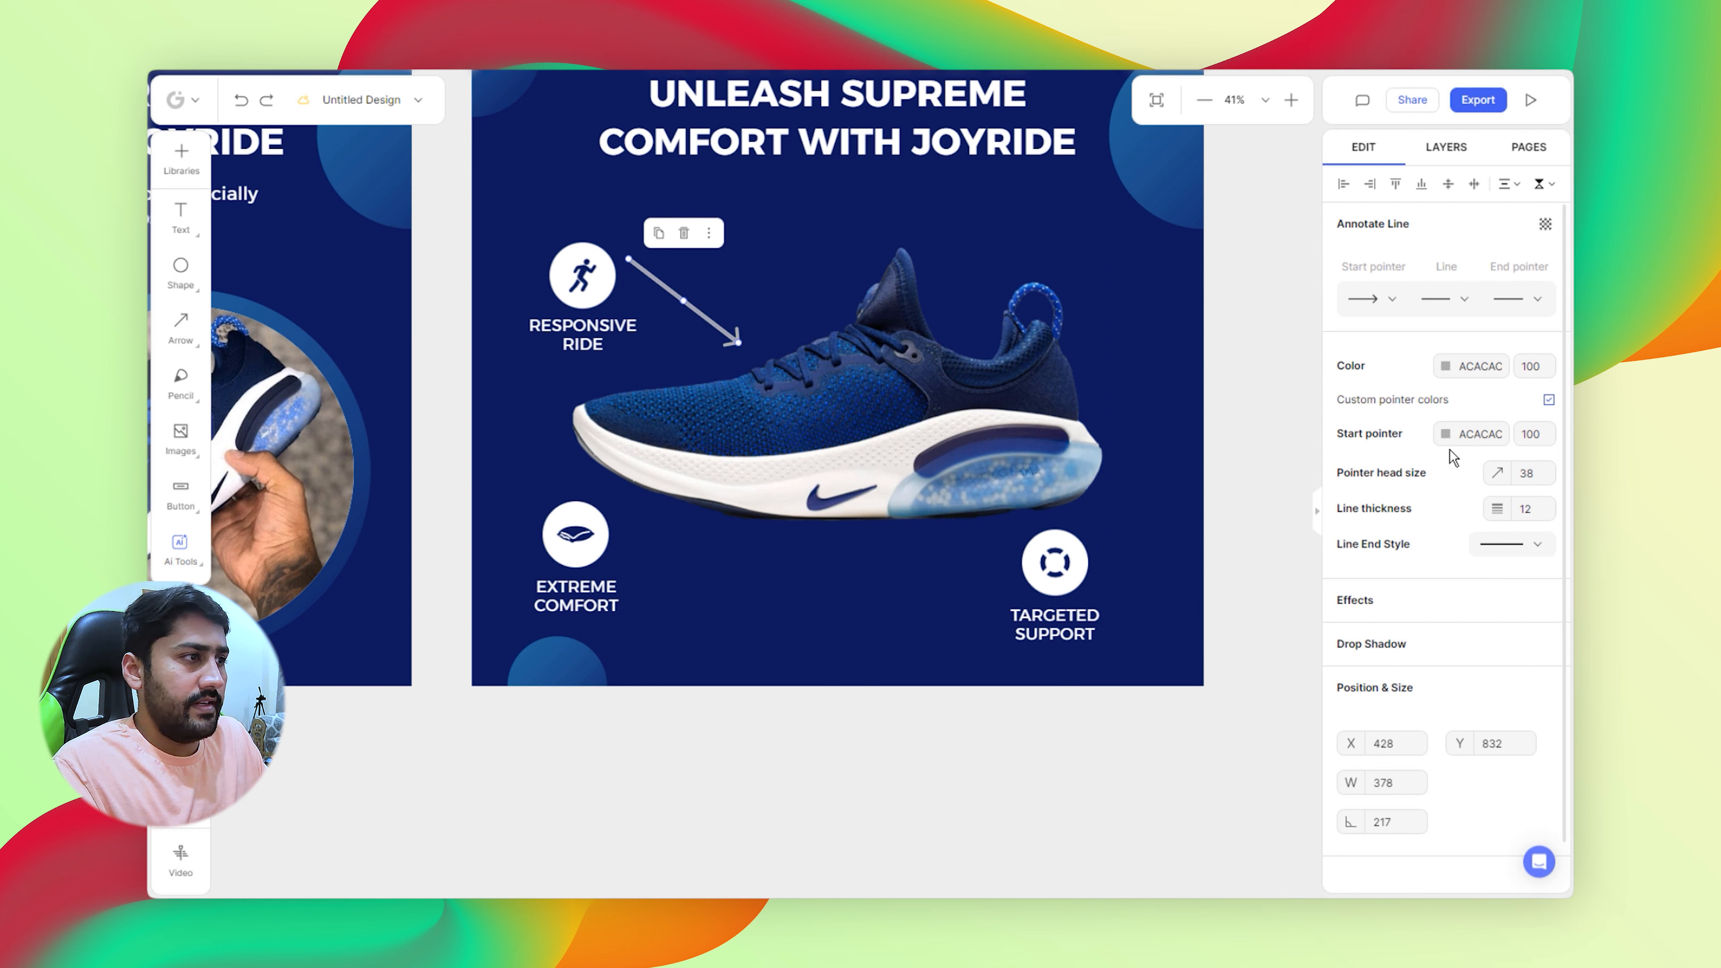
click(1445, 435)
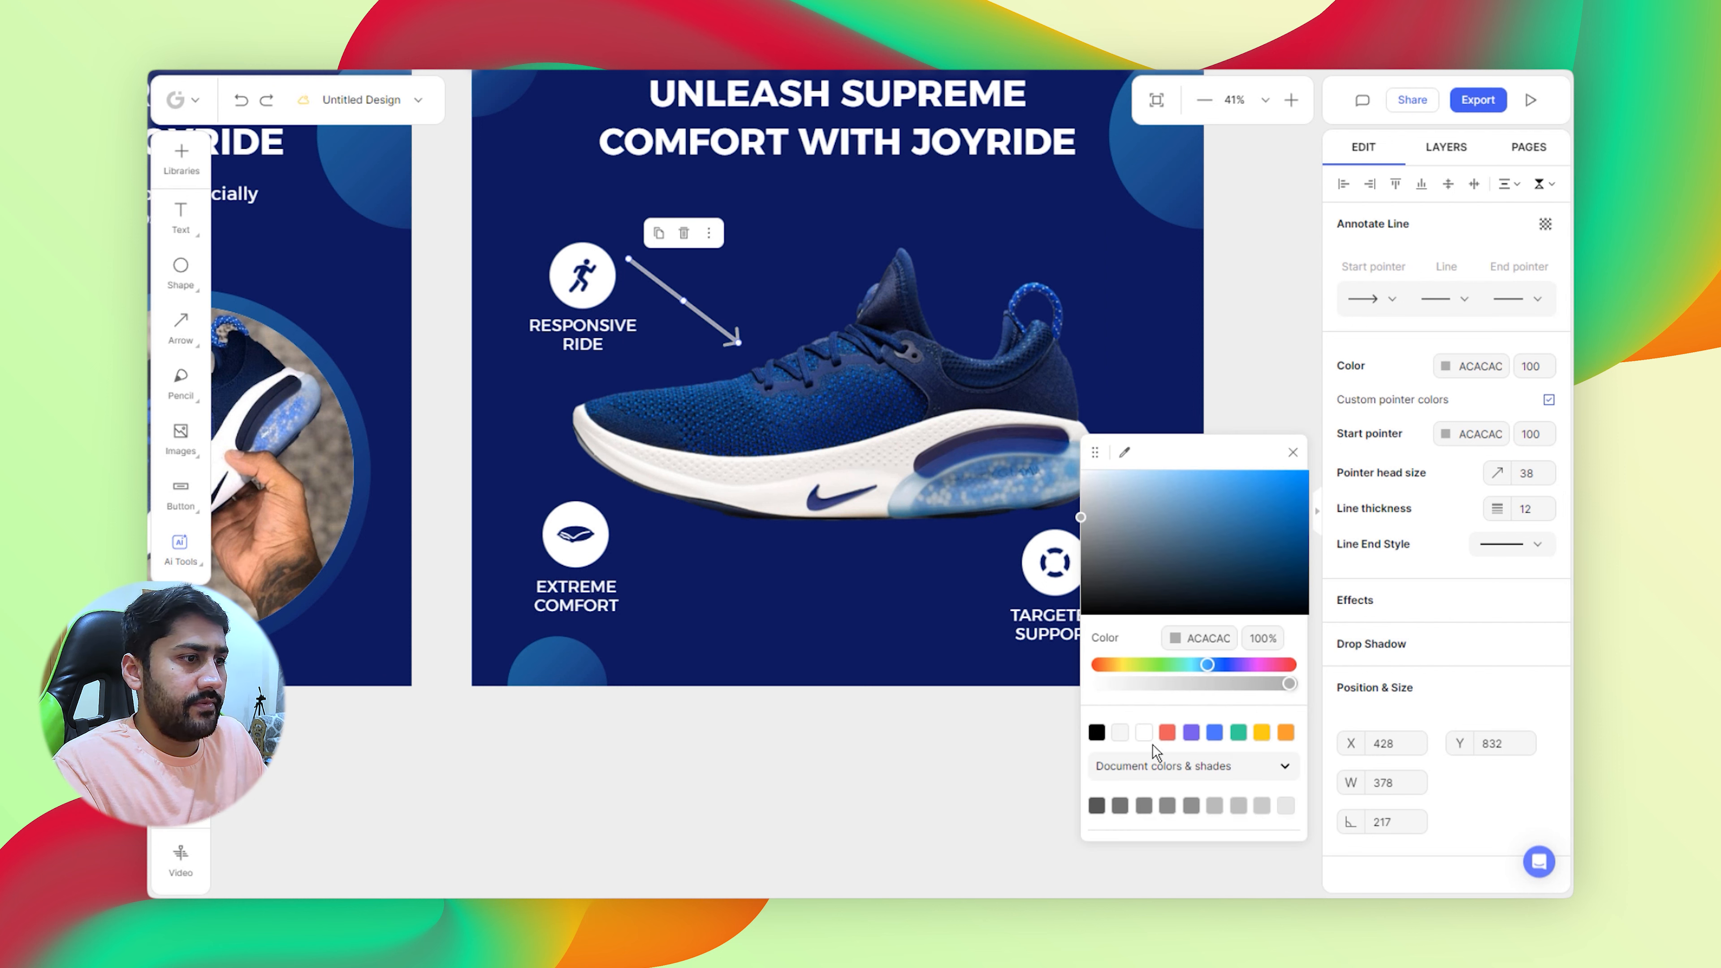
click(1144, 733)
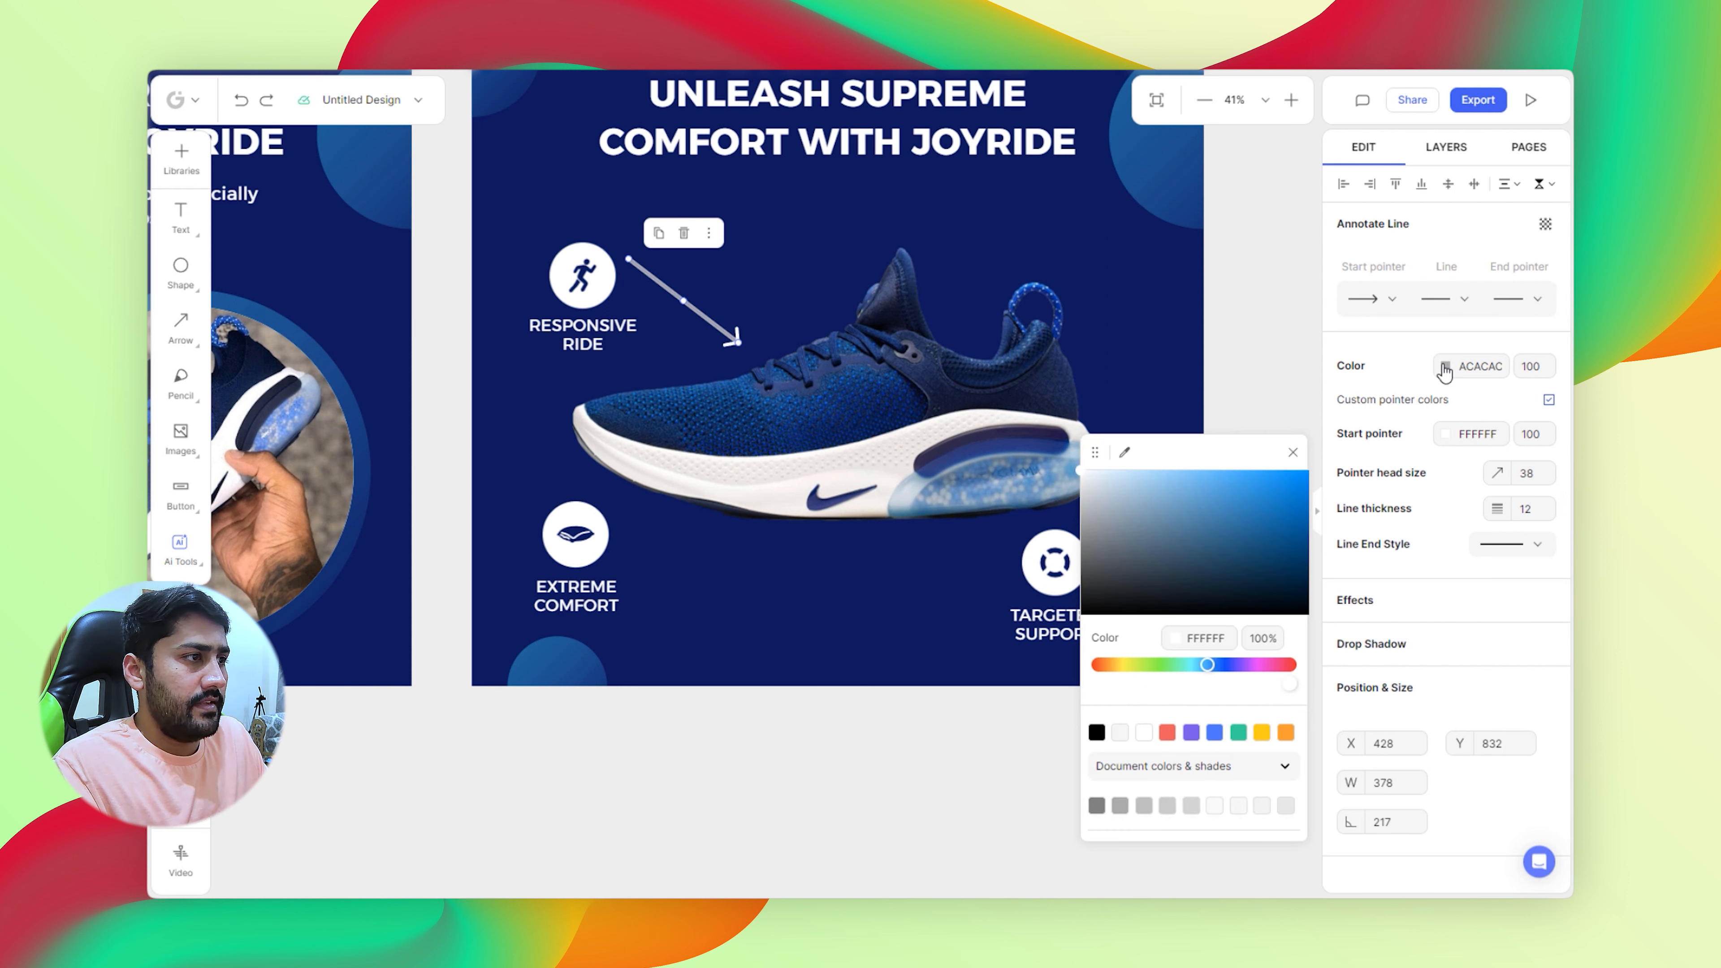
click(1447, 367)
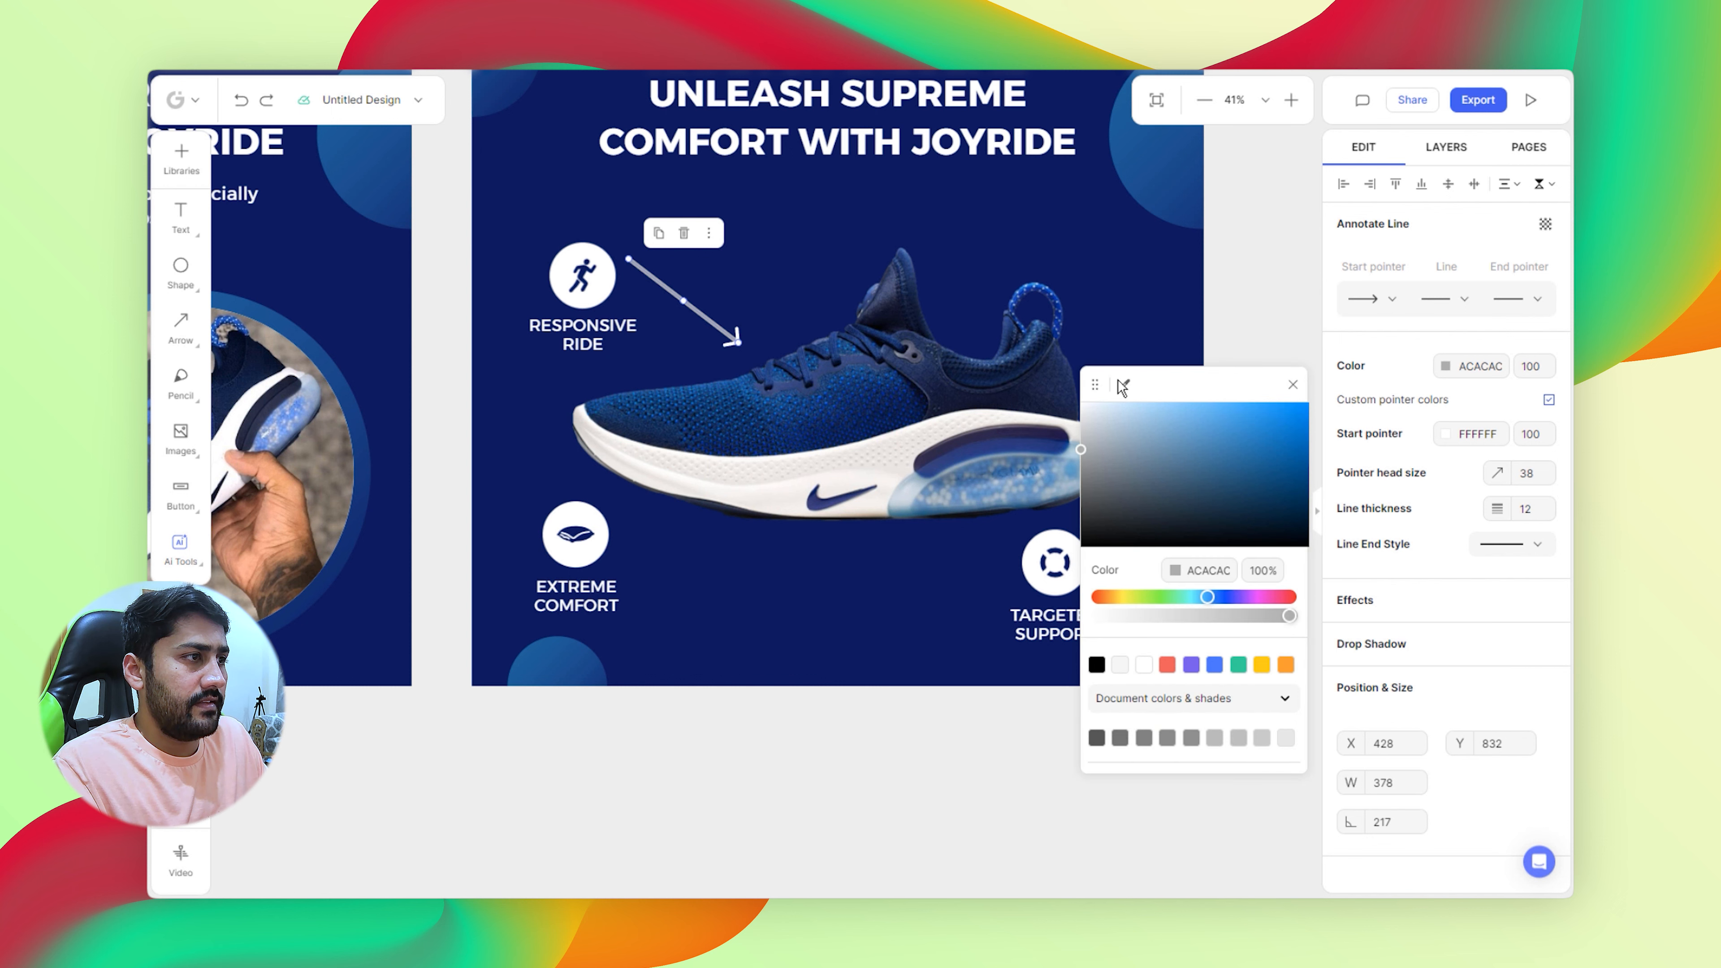
click(1144, 665)
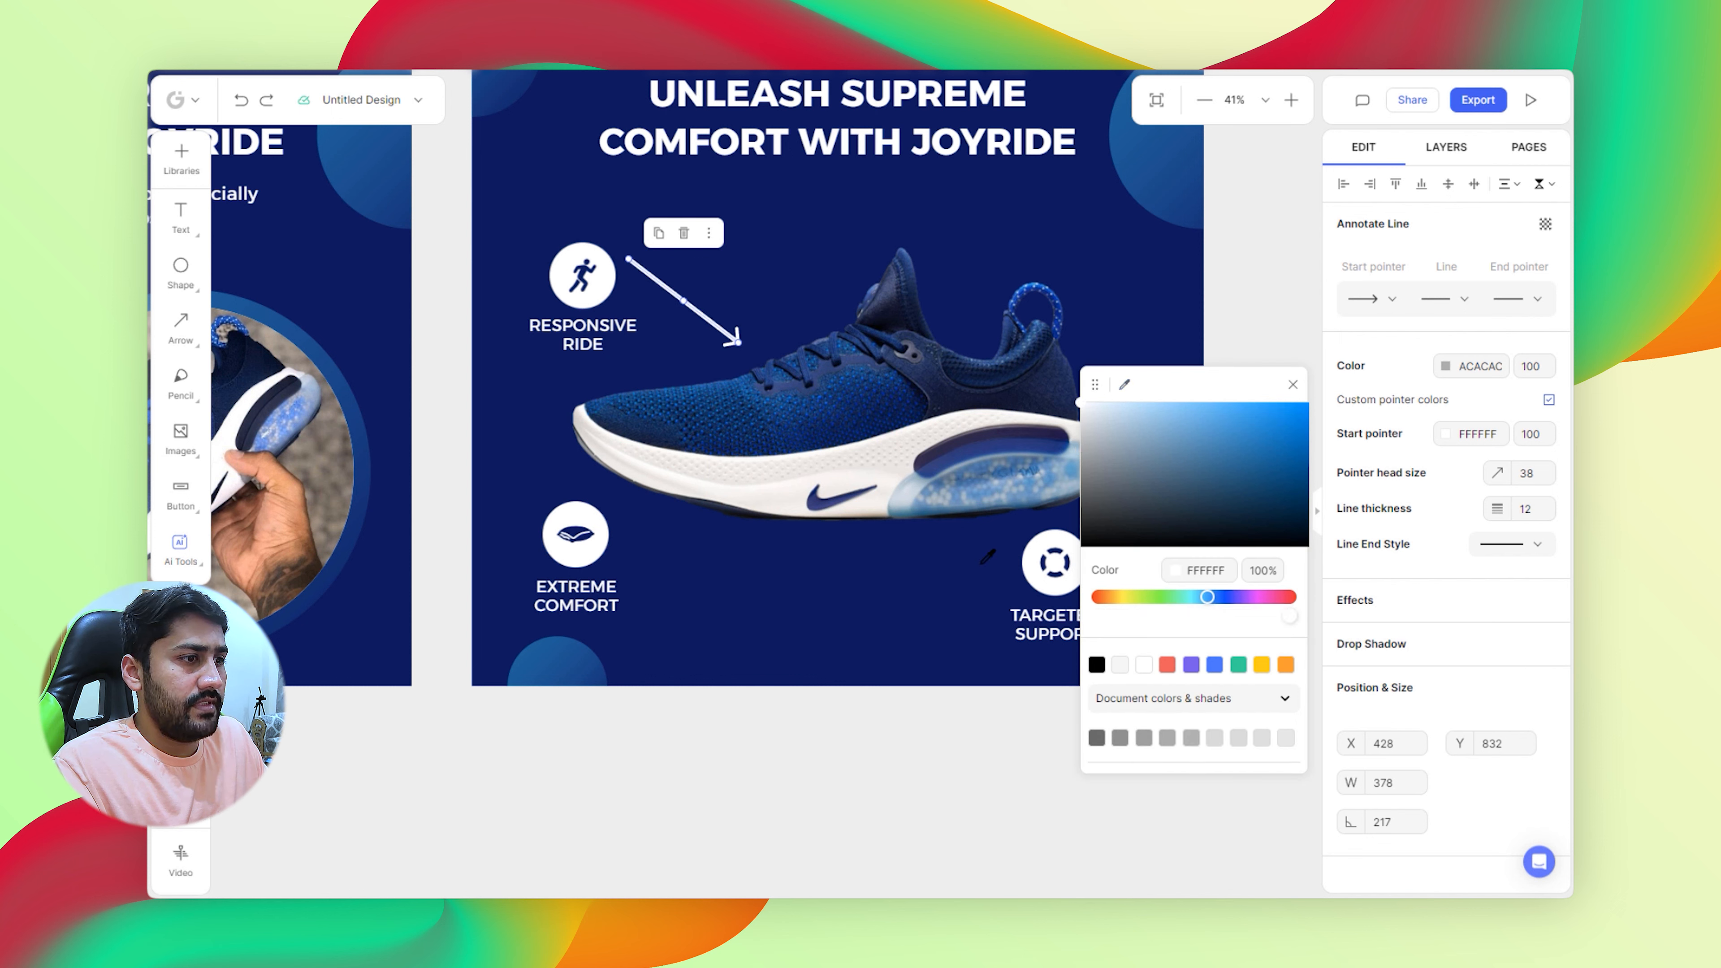
click(1293, 384)
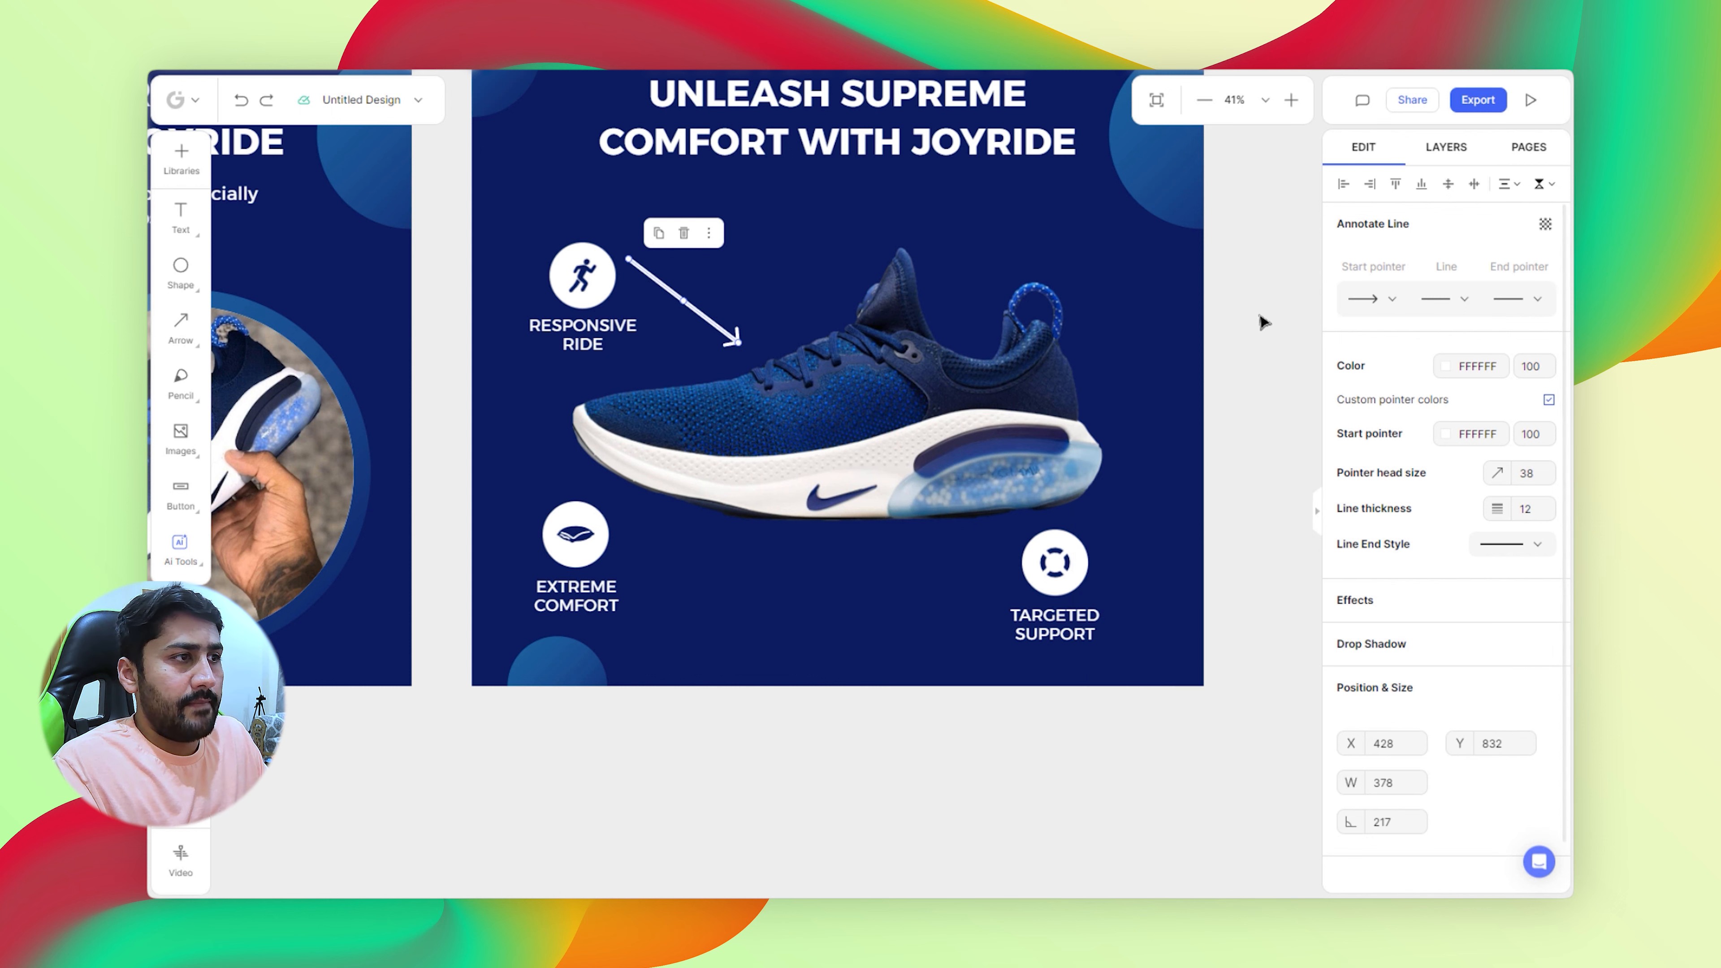
click(1261, 318)
- Bend the RESPONSIVE RIDE arrow into a downward curve running from the icon's edge to the shoe's upper near the toe
click(707, 323)
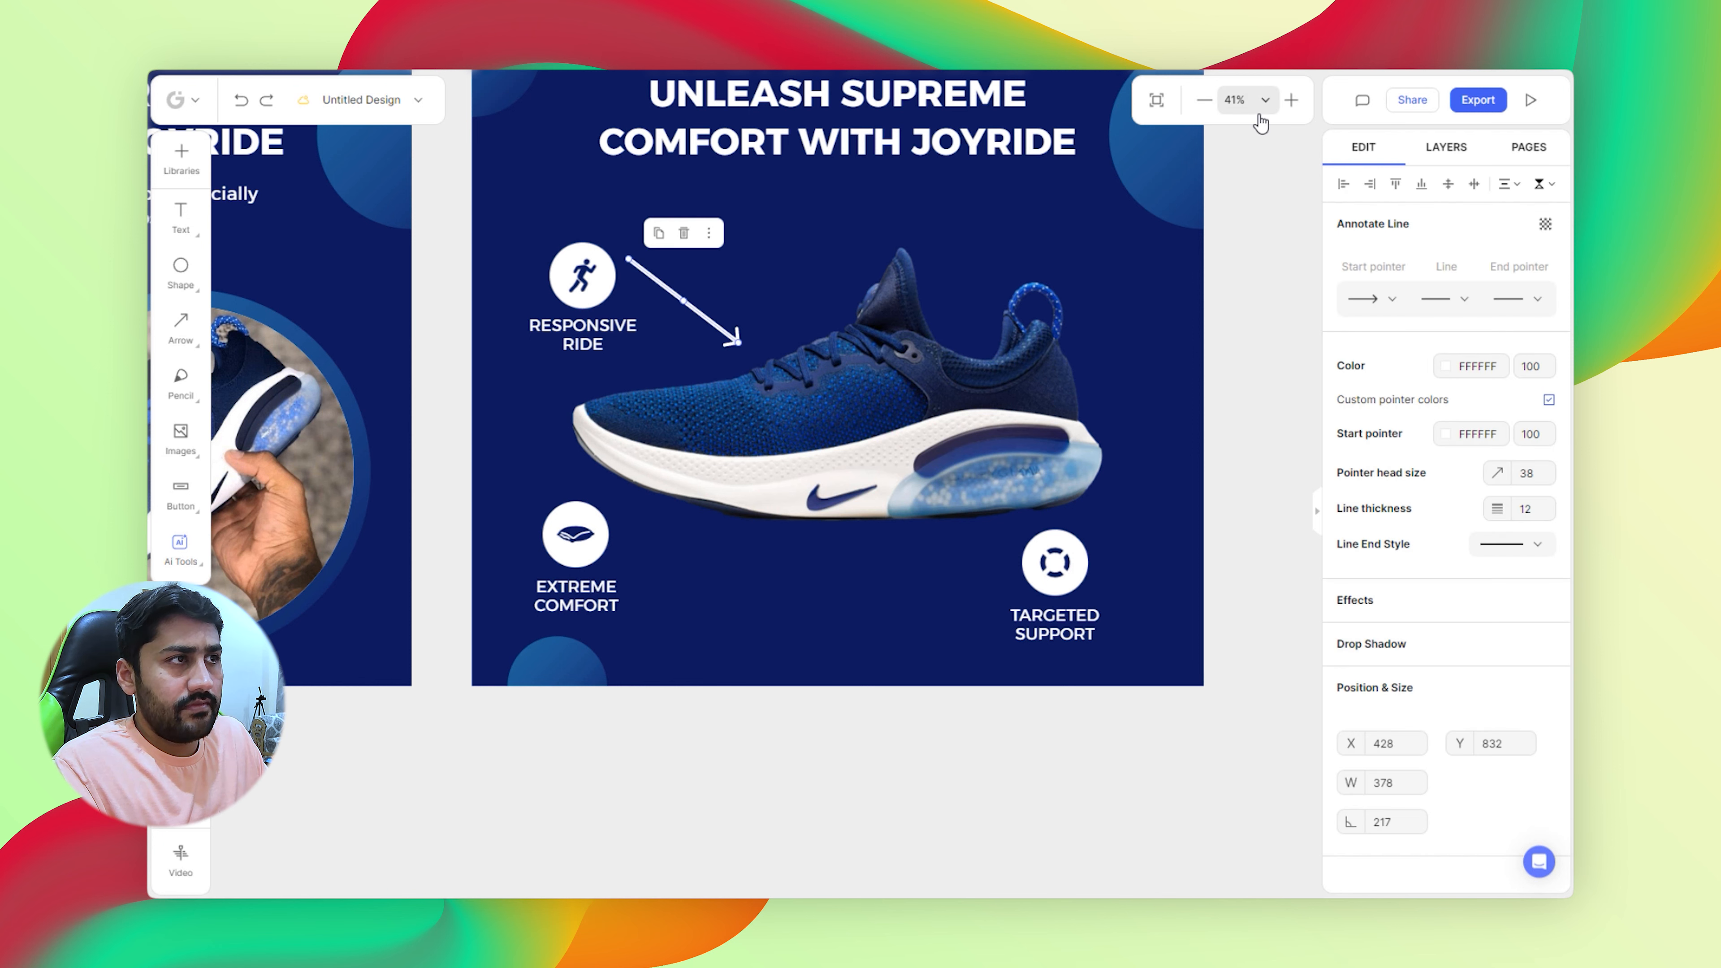
click(1290, 101)
click(1290, 101)
click(1290, 100)
click(1290, 100)
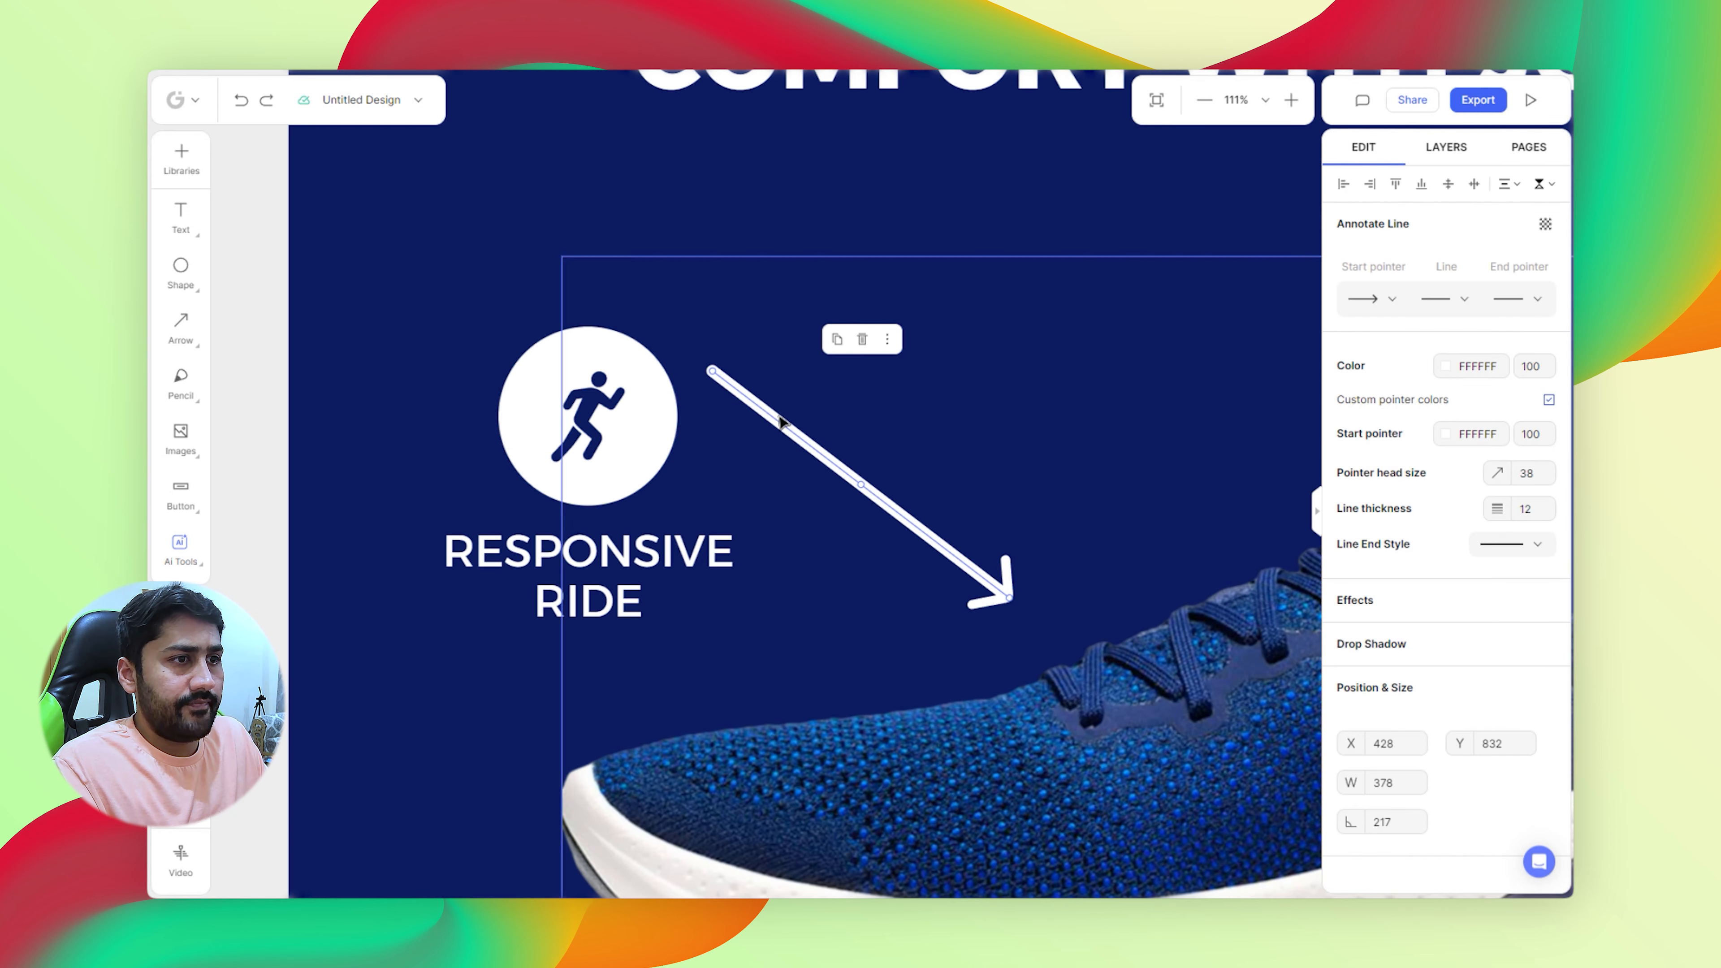
drag(859, 486, 929, 390)
drag(1013, 601, 973, 680)
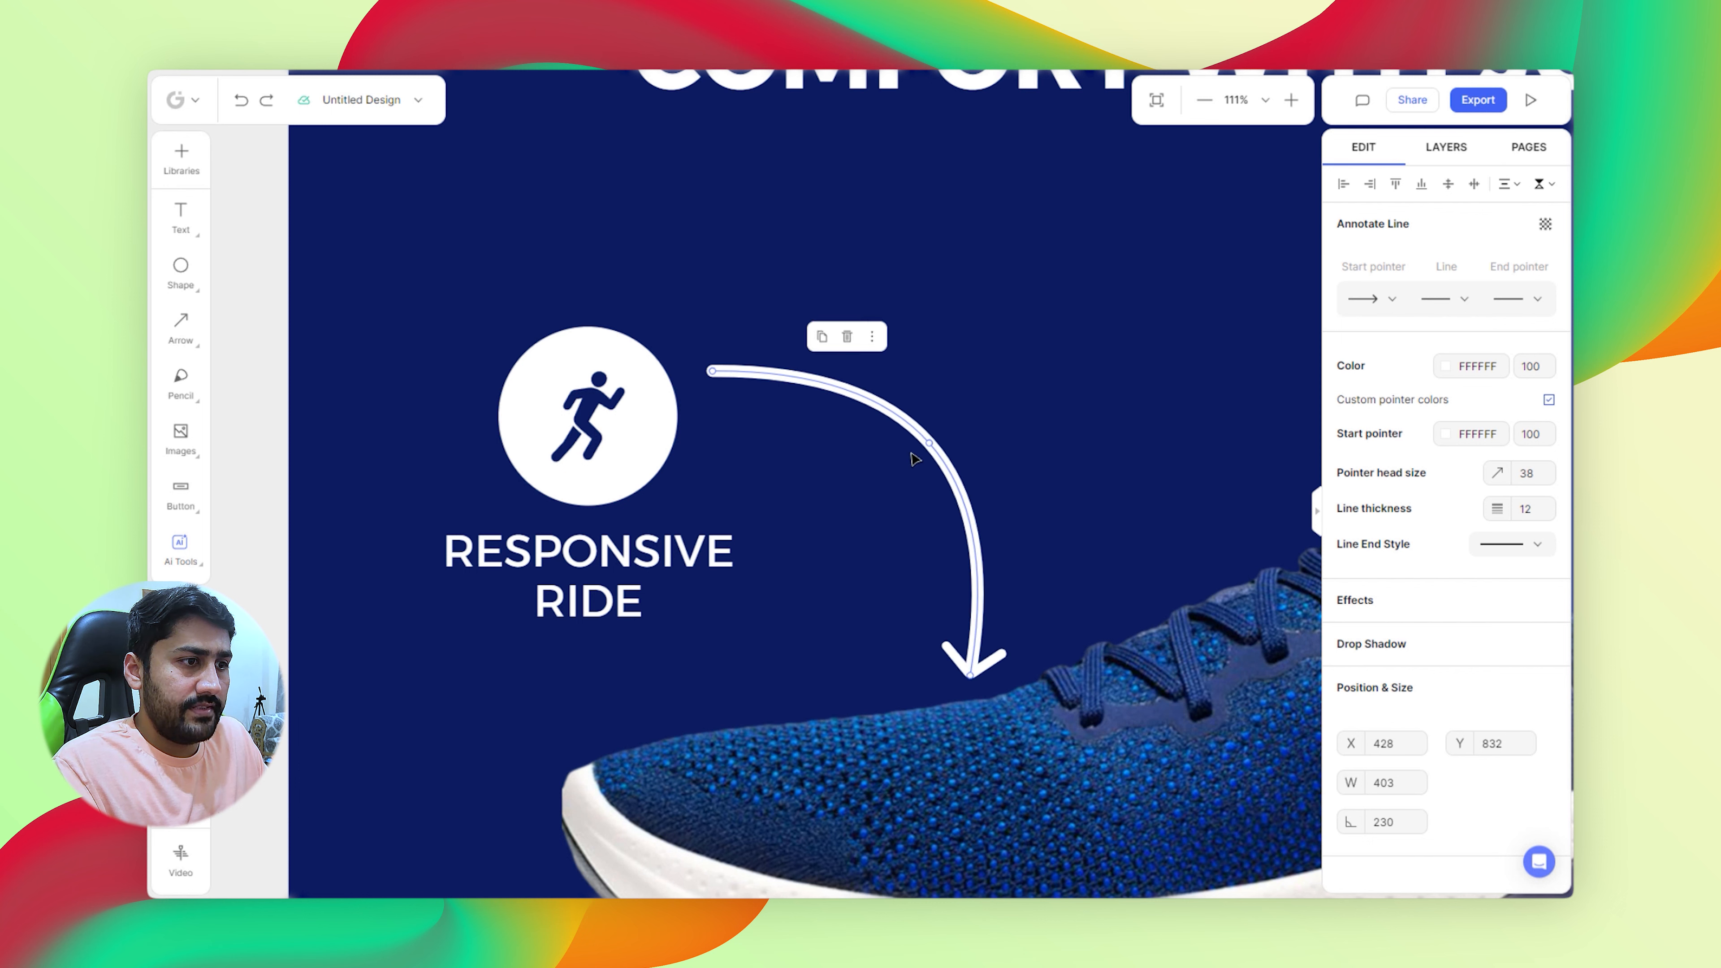
drag(932, 445, 922, 434)
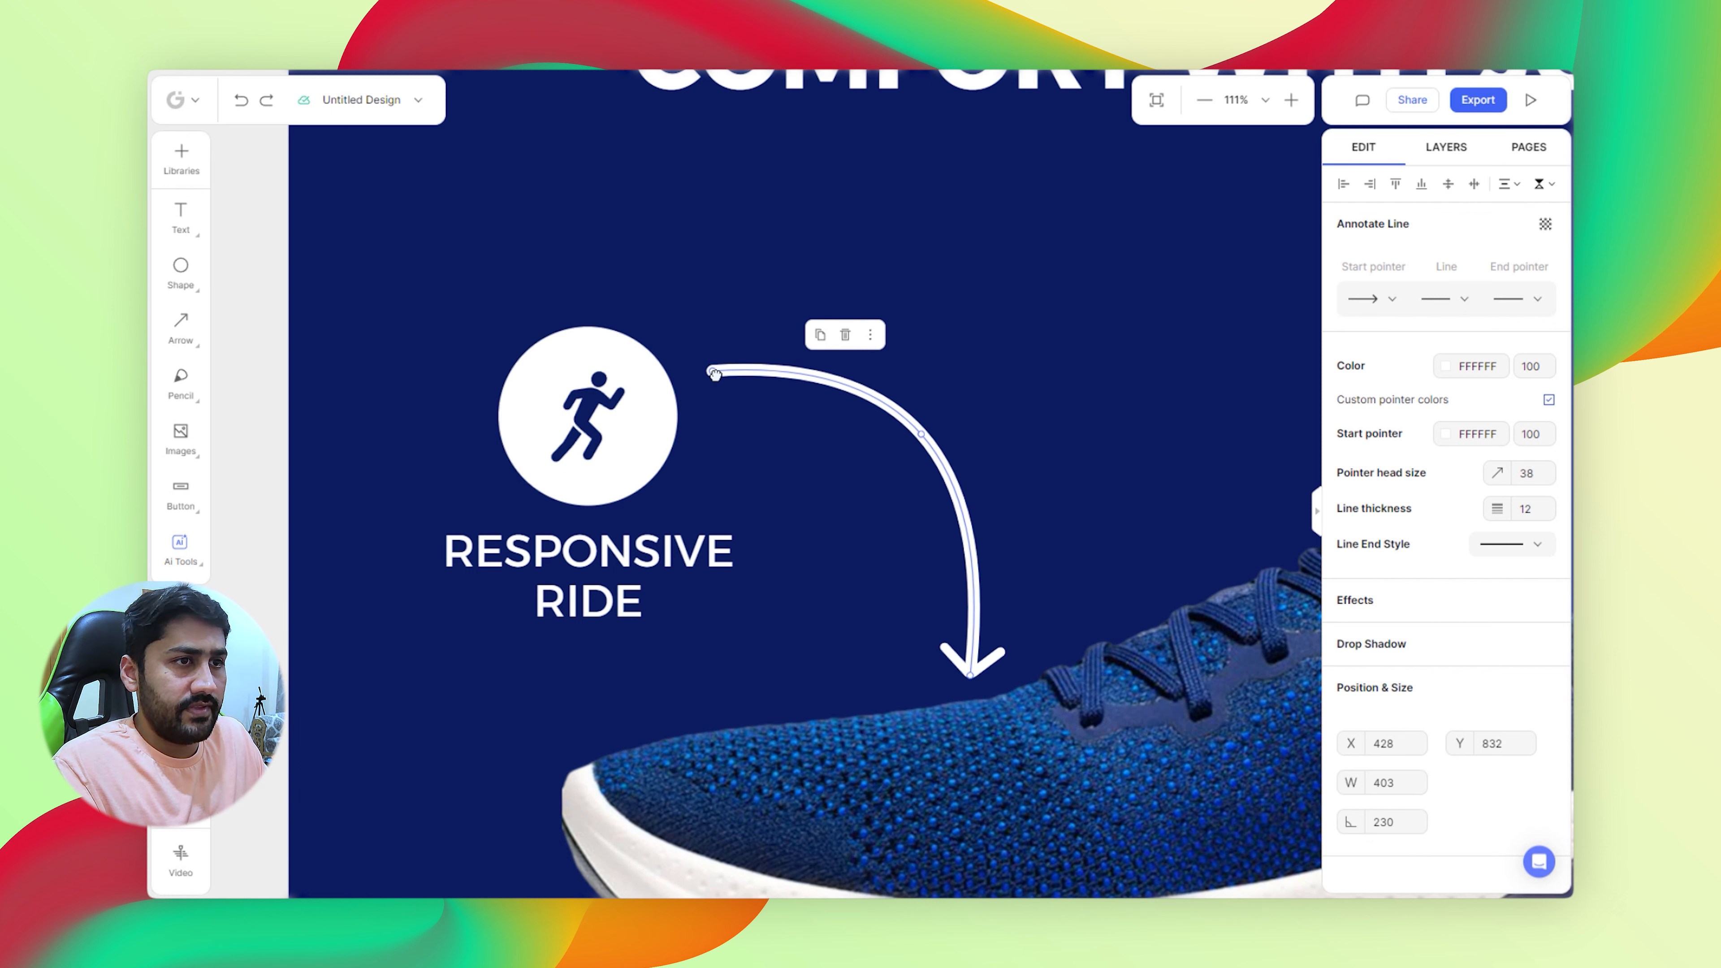
drag(715, 374, 674, 377)
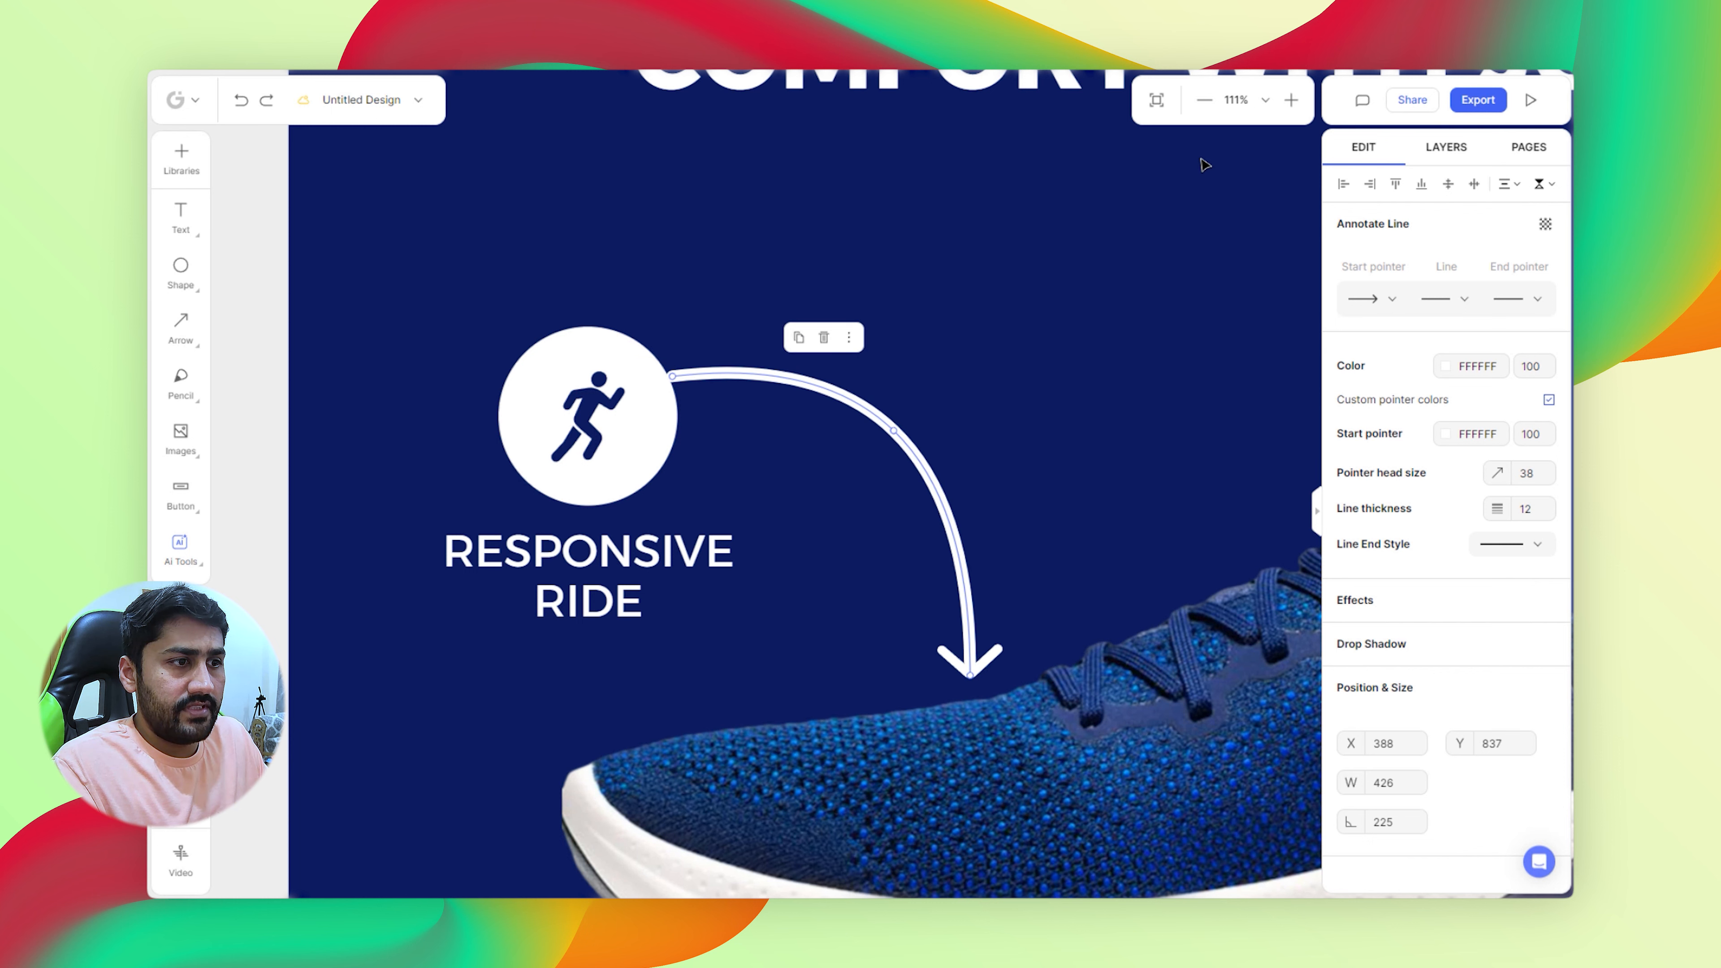
- Nudge the start of the curved arrow so it meets the edge of the RESPONSIVE RIDE icon
click(1204, 101)
click(1204, 102)
scroll(937, 461, down, 3)
scroll(937, 461, right, 3)
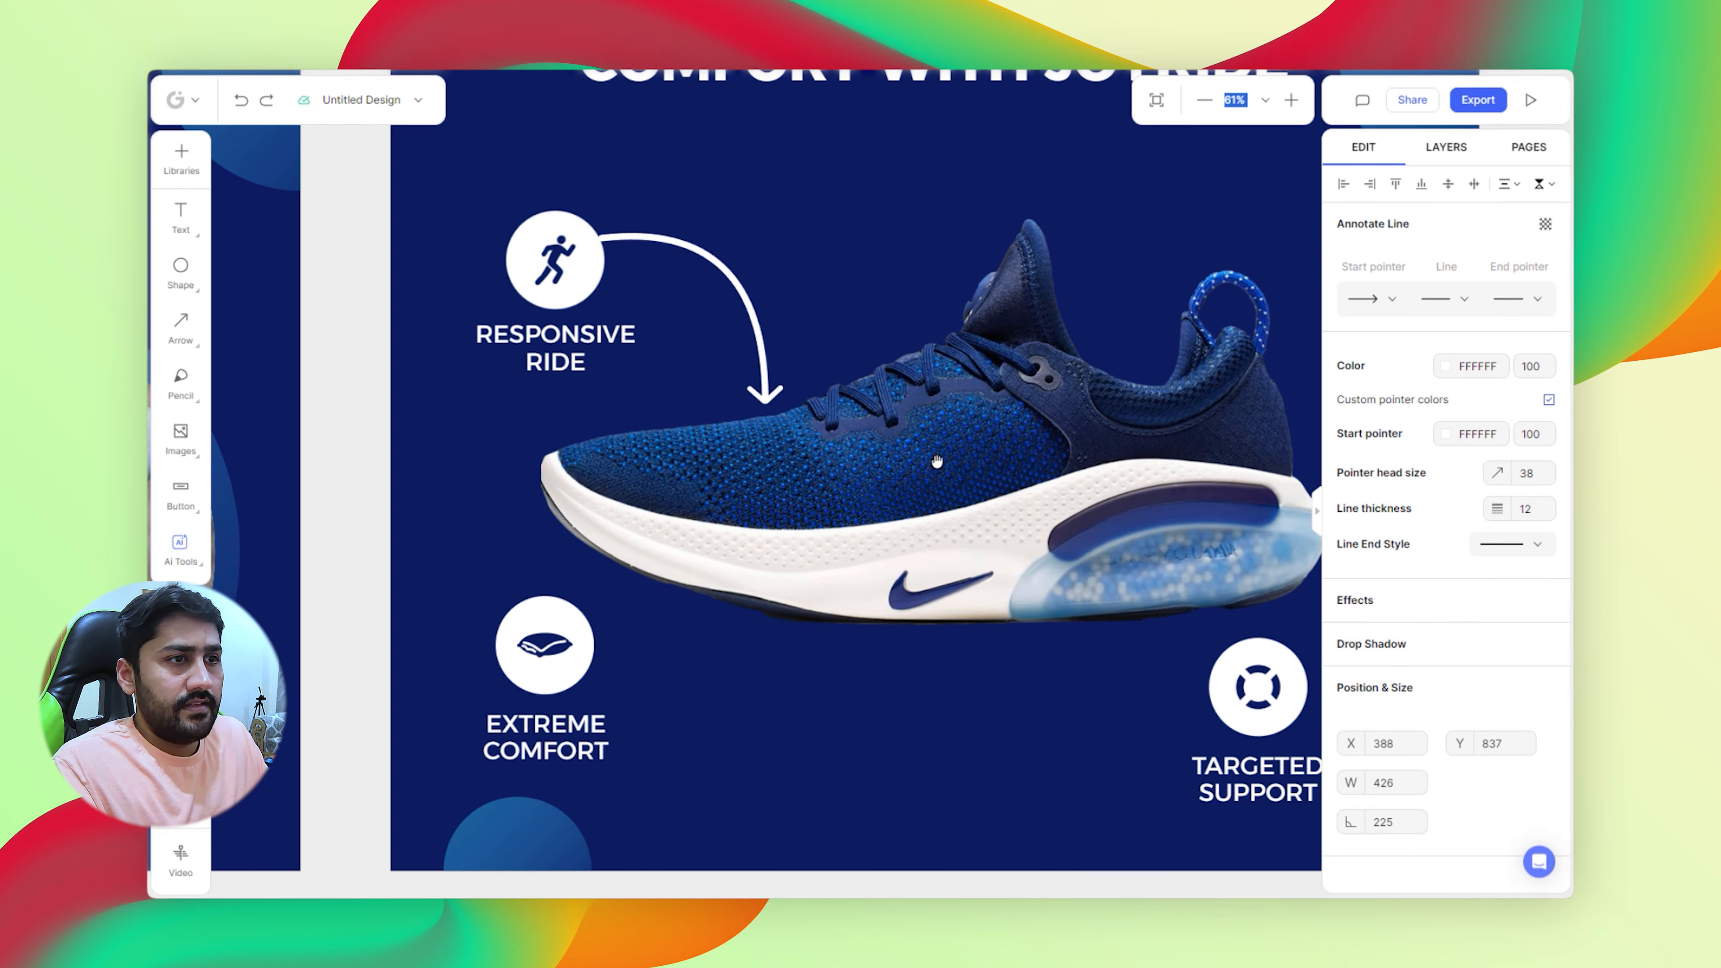
drag(606, 242, 599, 240)
click(757, 215)
- Duplicate the curved white arrow and reshape the copy to run from the EXTREME COMFORT icon up to the shoe's sole
drag(925, 442, 859, 343)
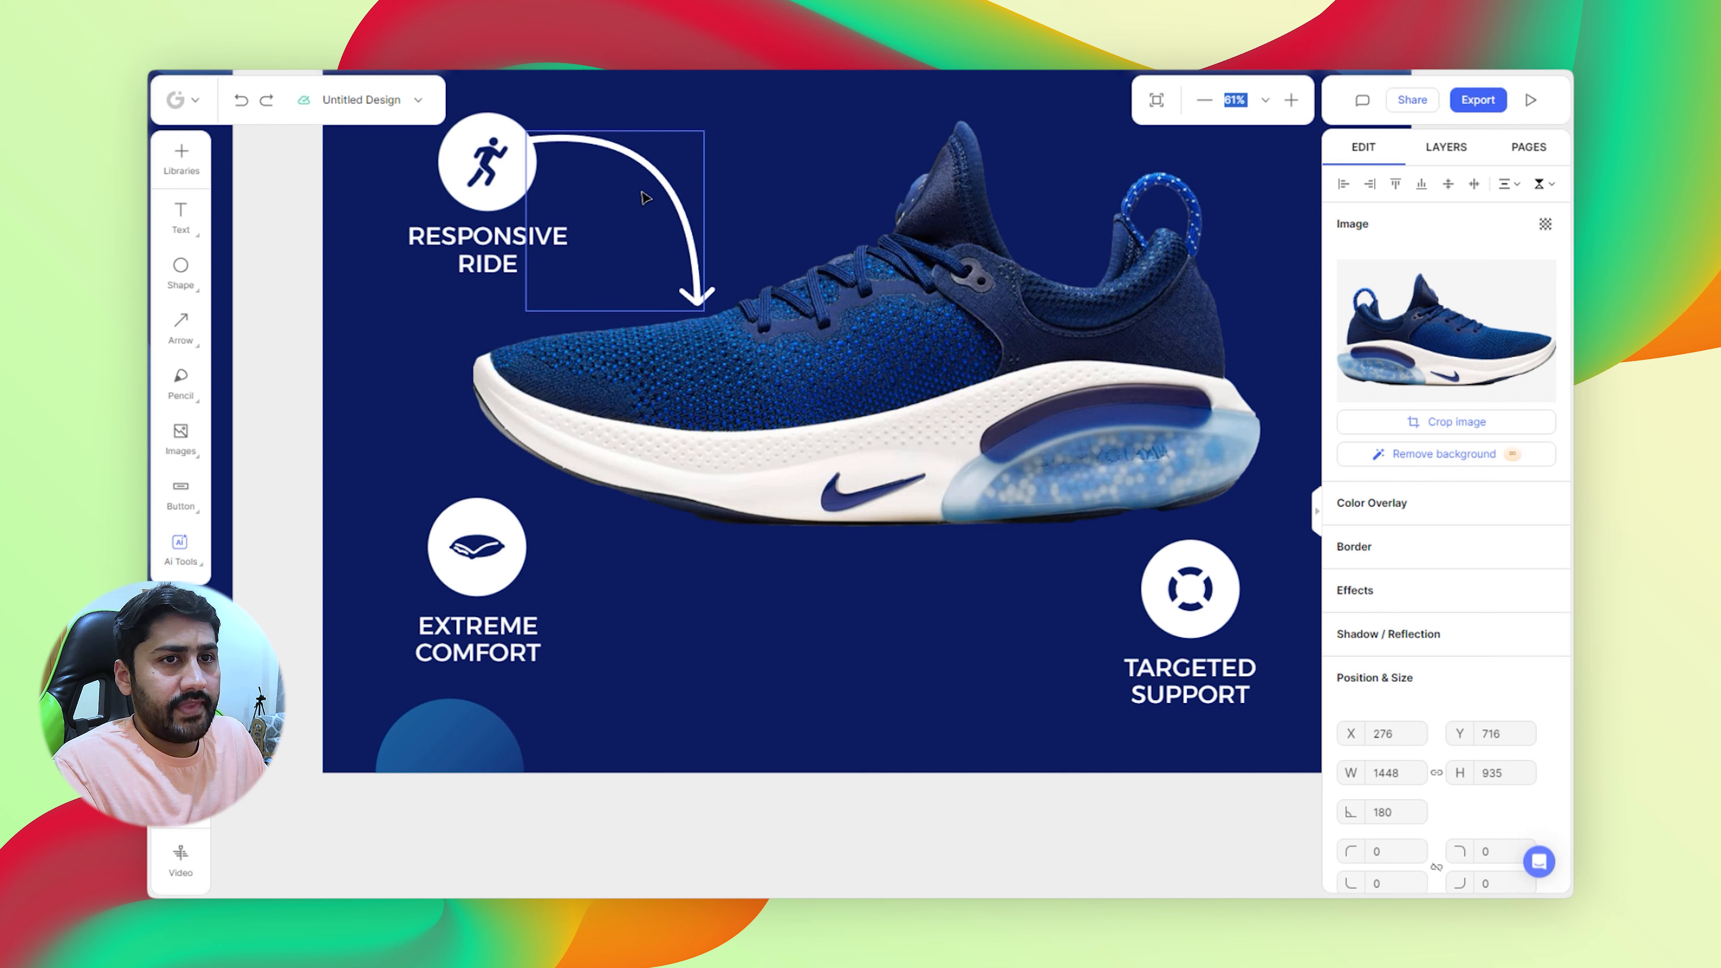
click(643, 175)
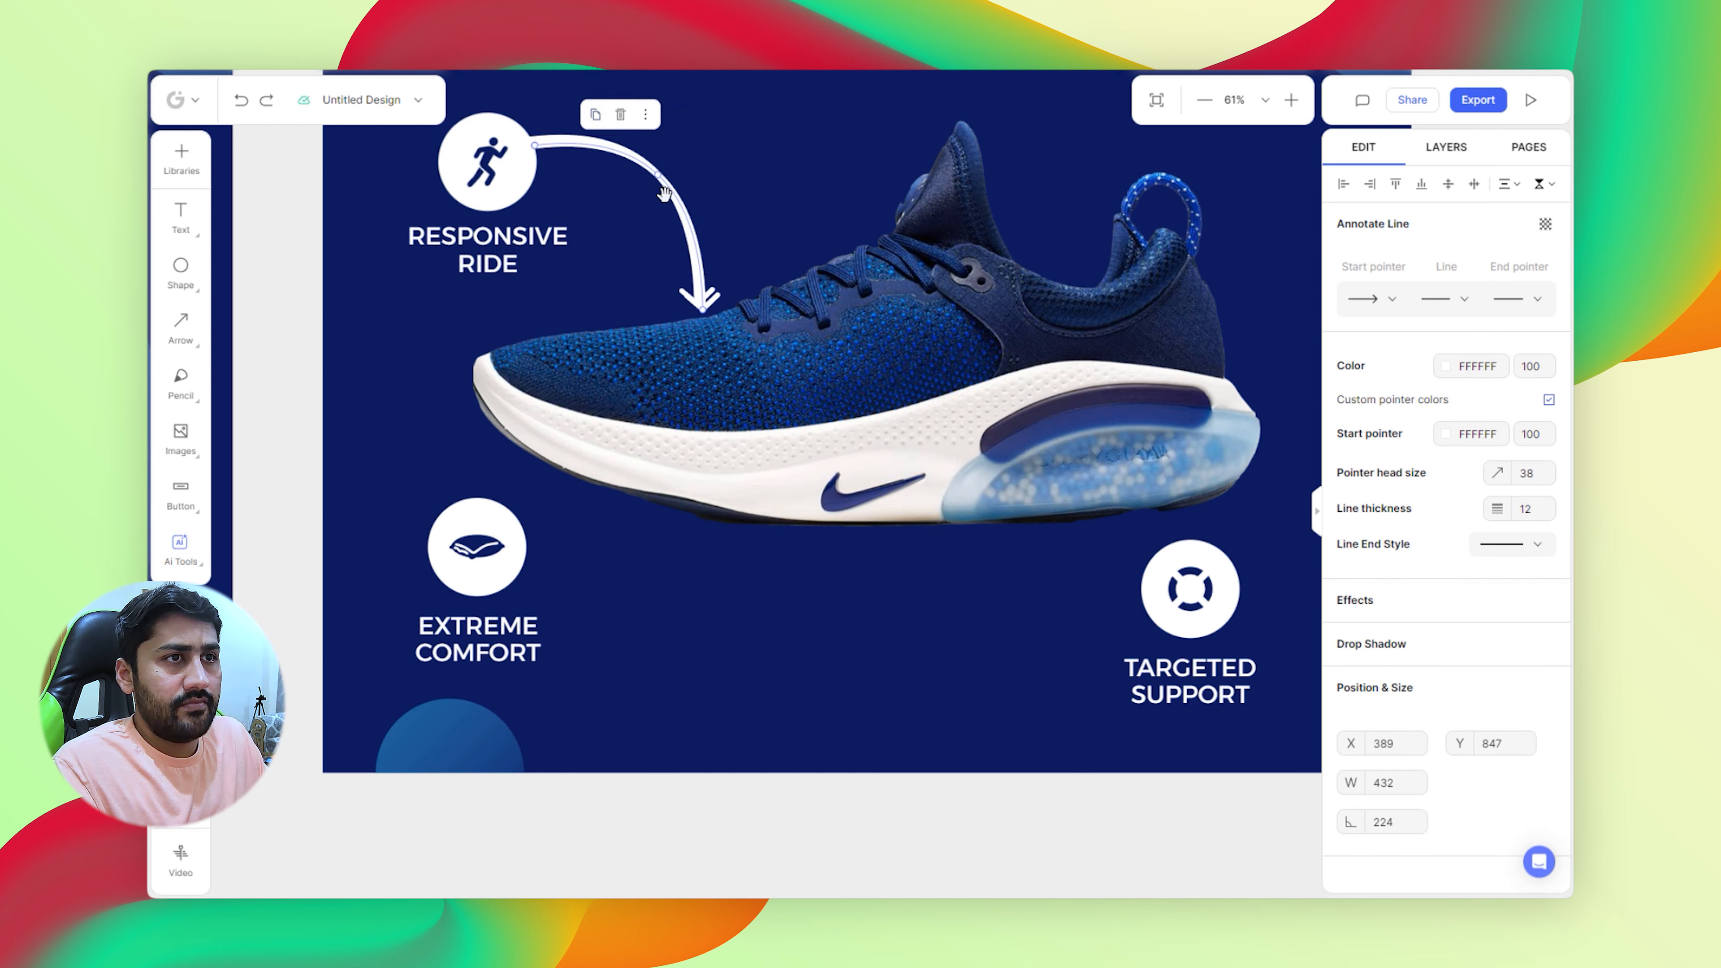
drag(674, 189, 585, 657)
drag(721, 700, 649, 499)
drag(554, 539, 602, 572)
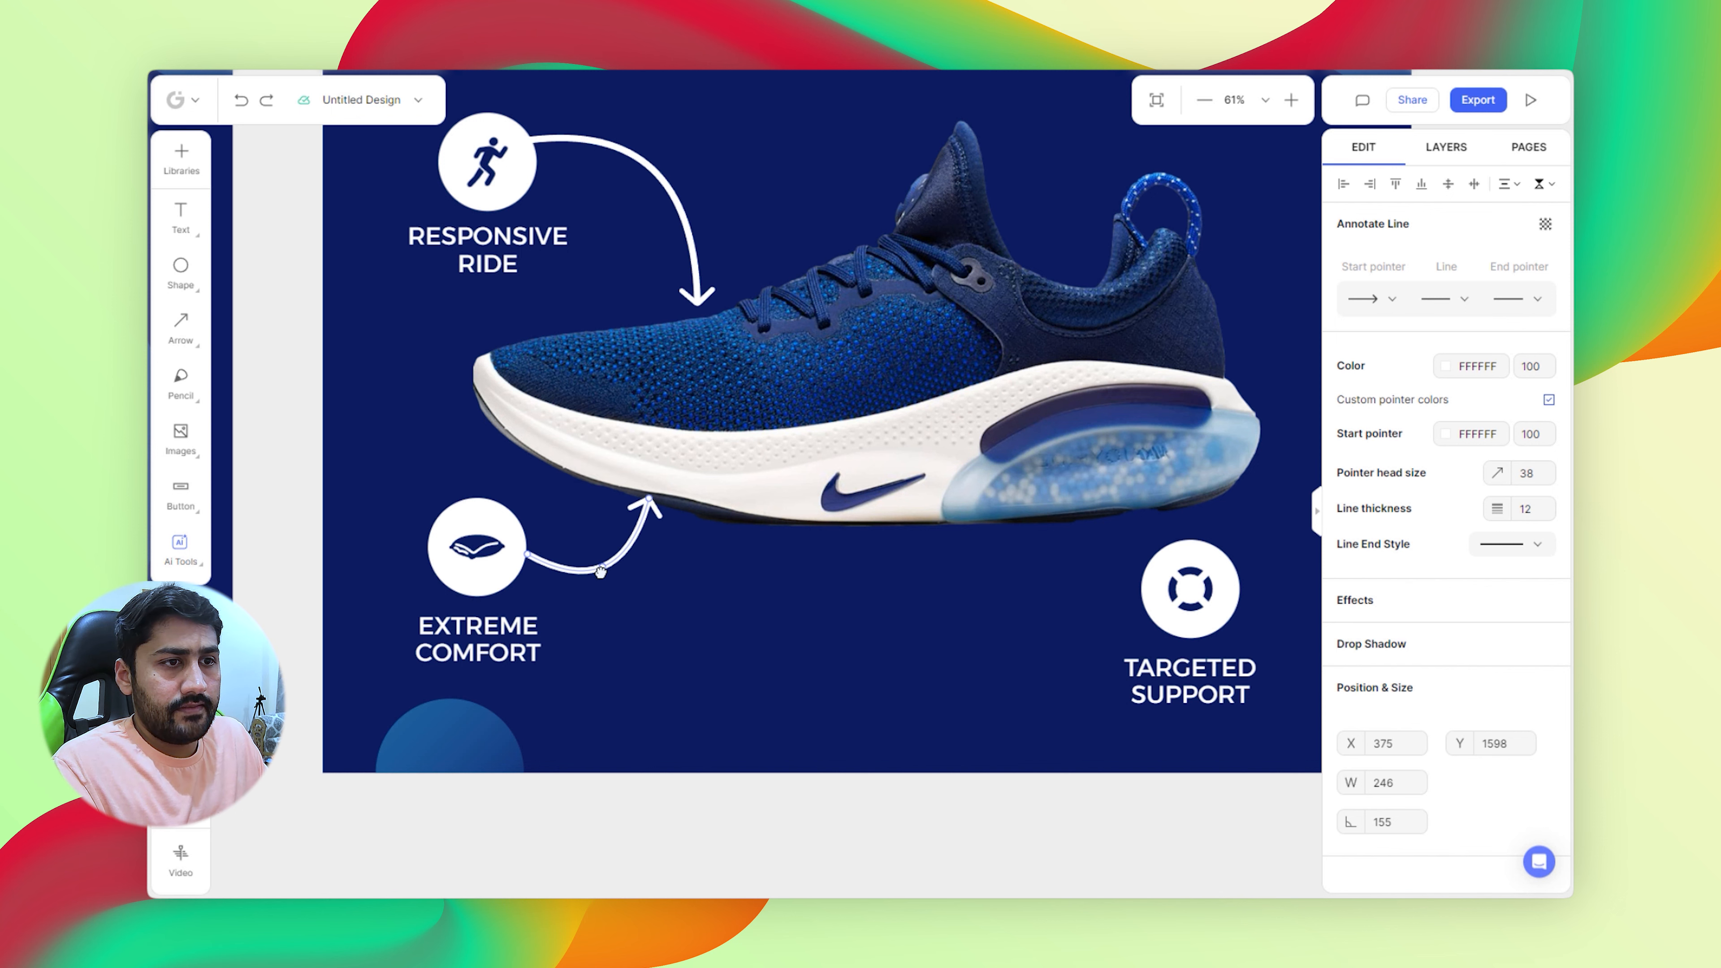
click(695, 599)
- Duplicate the EXTREME COMFORT arrow and place the copy so it starts at the TARGETED SUPPORT icon
scroll(932, 562, right, 5)
scroll(932, 562, down, 2)
scroll(931, 562, left, 2)
scroll(932, 563, up, 1)
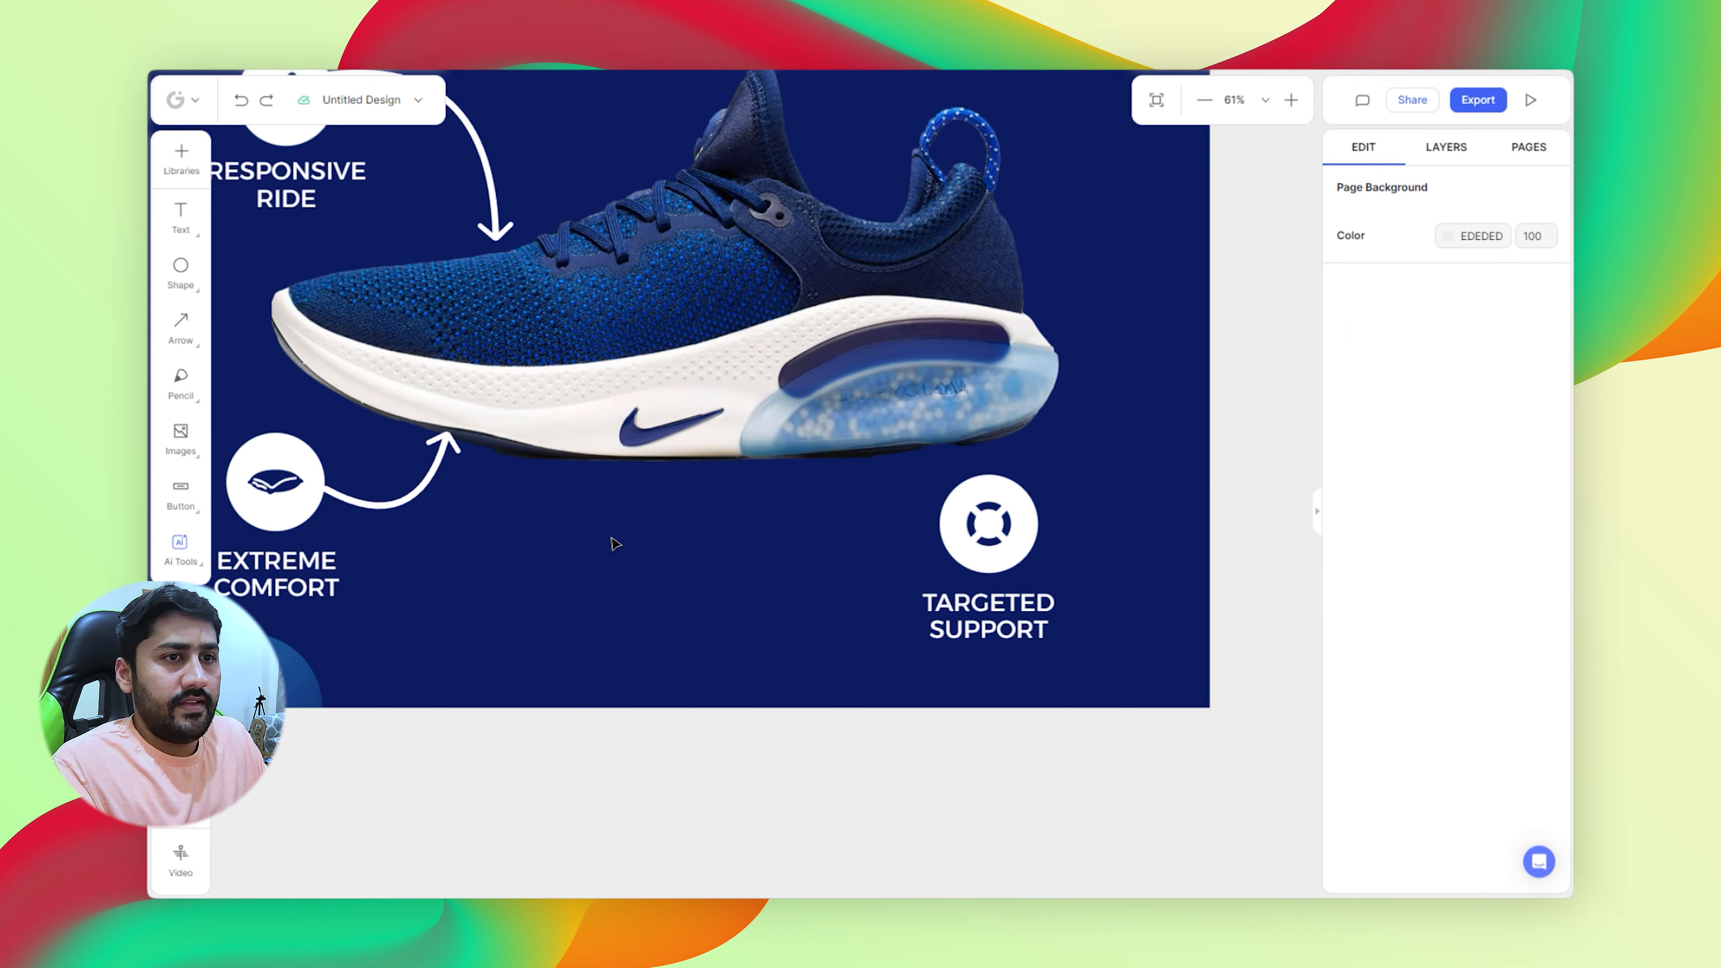
click(405, 490)
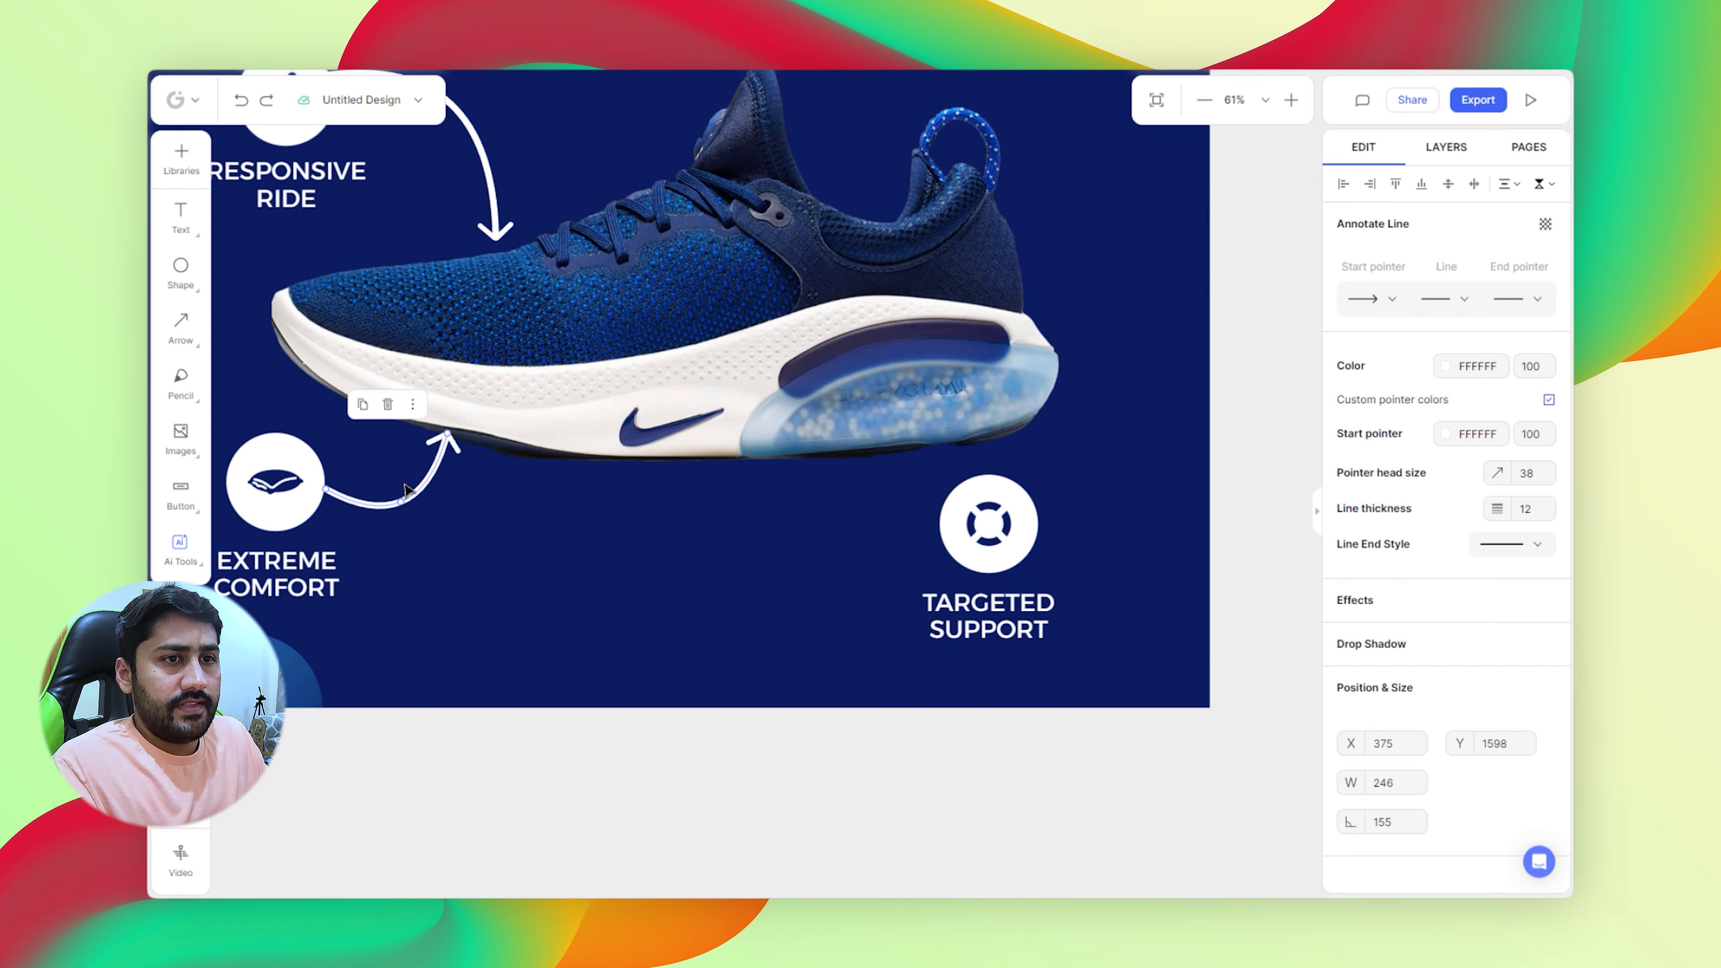
click(363, 405)
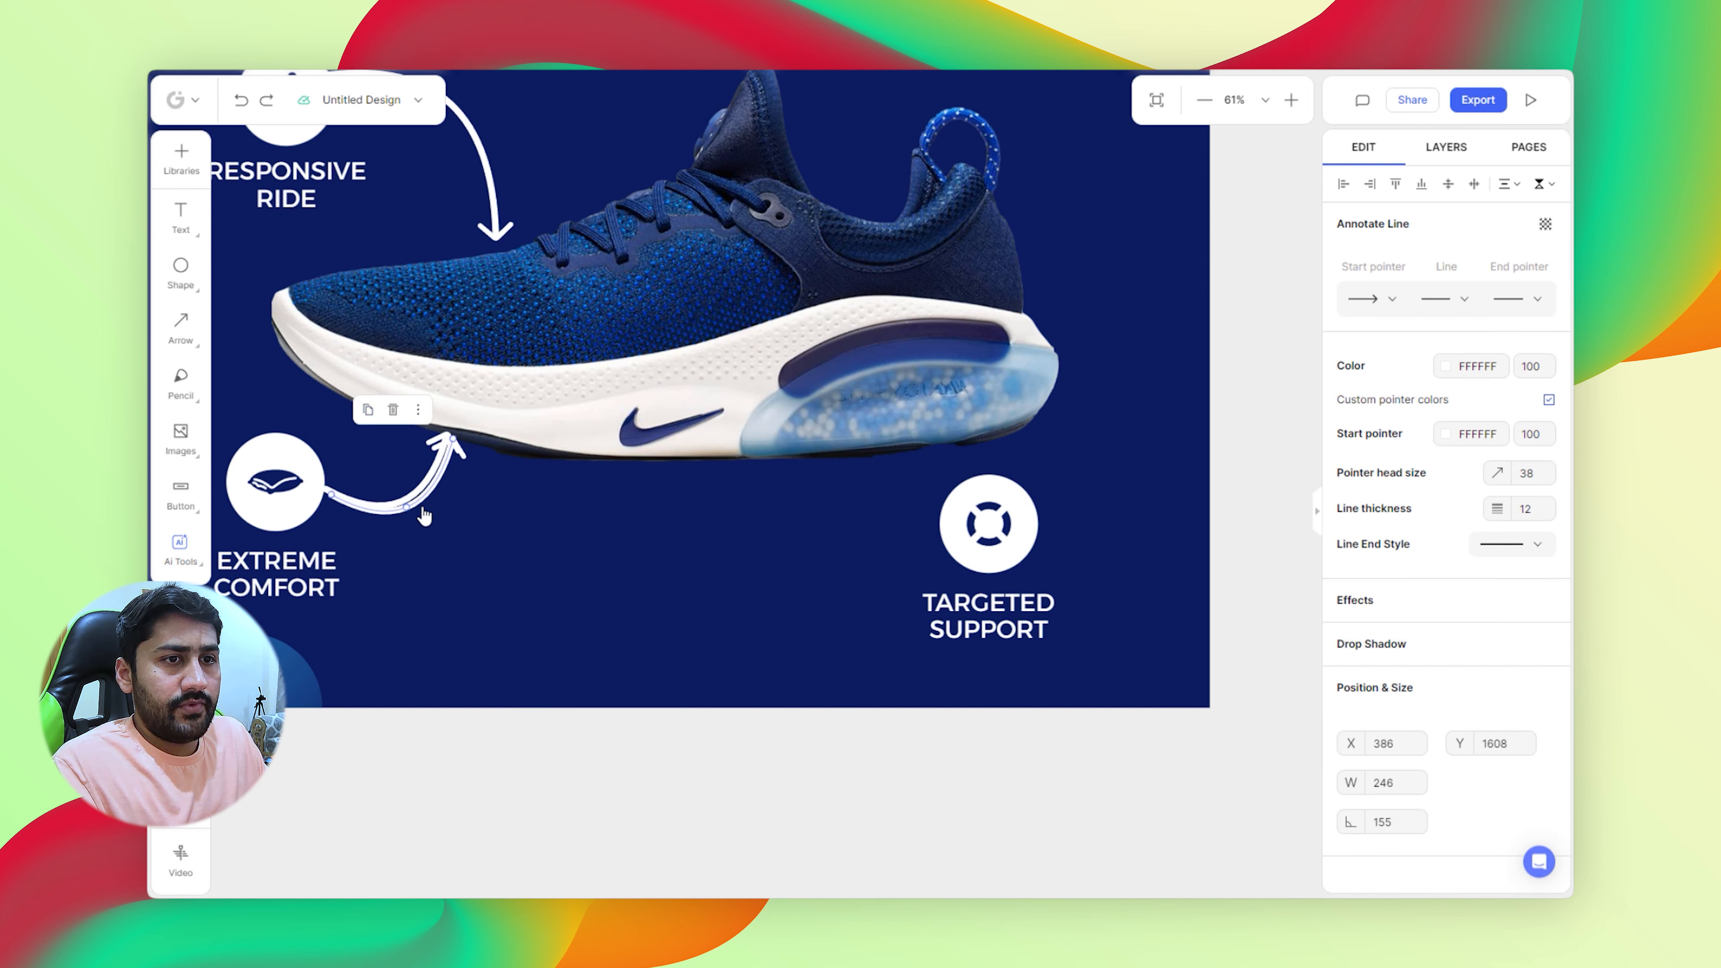
drag(436, 482, 1130, 461)
drag(1027, 475, 1043, 529)
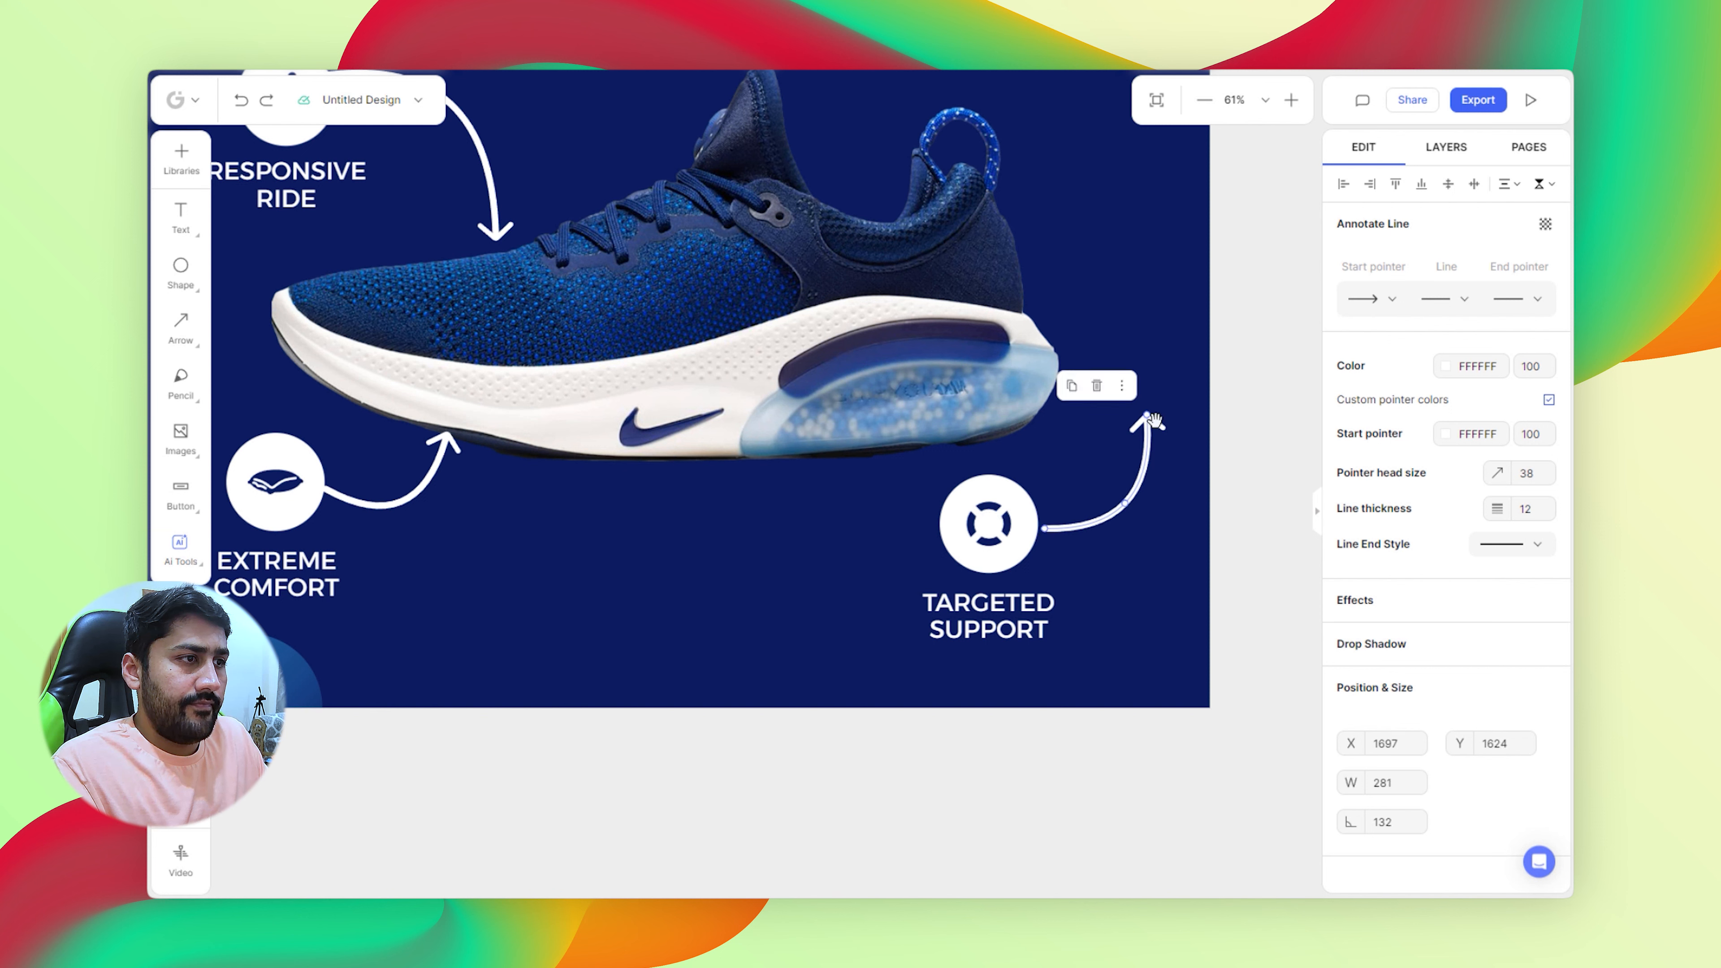
- Point the TARGETED SUPPORT arrow at the cushioned heel of the shoe and refine its curve and starting point
drag(1150, 418, 1015, 413)
drag(1074, 468, 1081, 470)
drag(1047, 530, 1038, 529)
click(1102, 539)
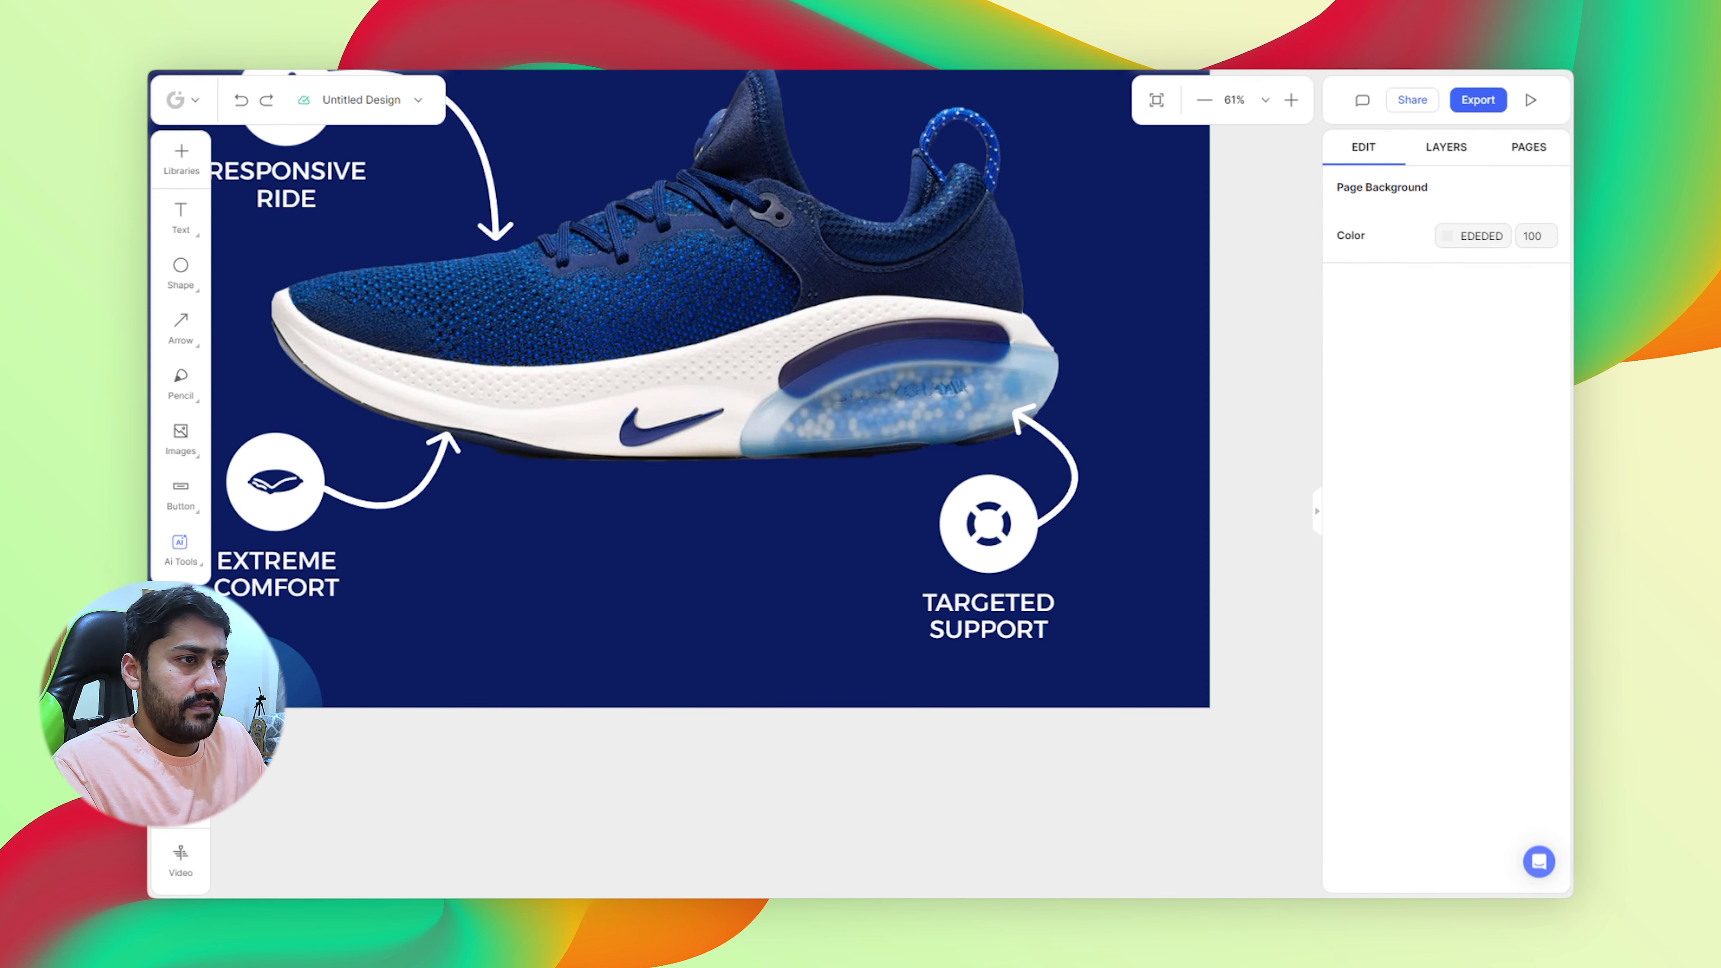
- Move the UNLEASH SUPREME COMFORT WITH JOYRIDE heading slightly down in the Callout Image
click(1203, 101)
click(1203, 108)
drag(1067, 299, 1091, 365)
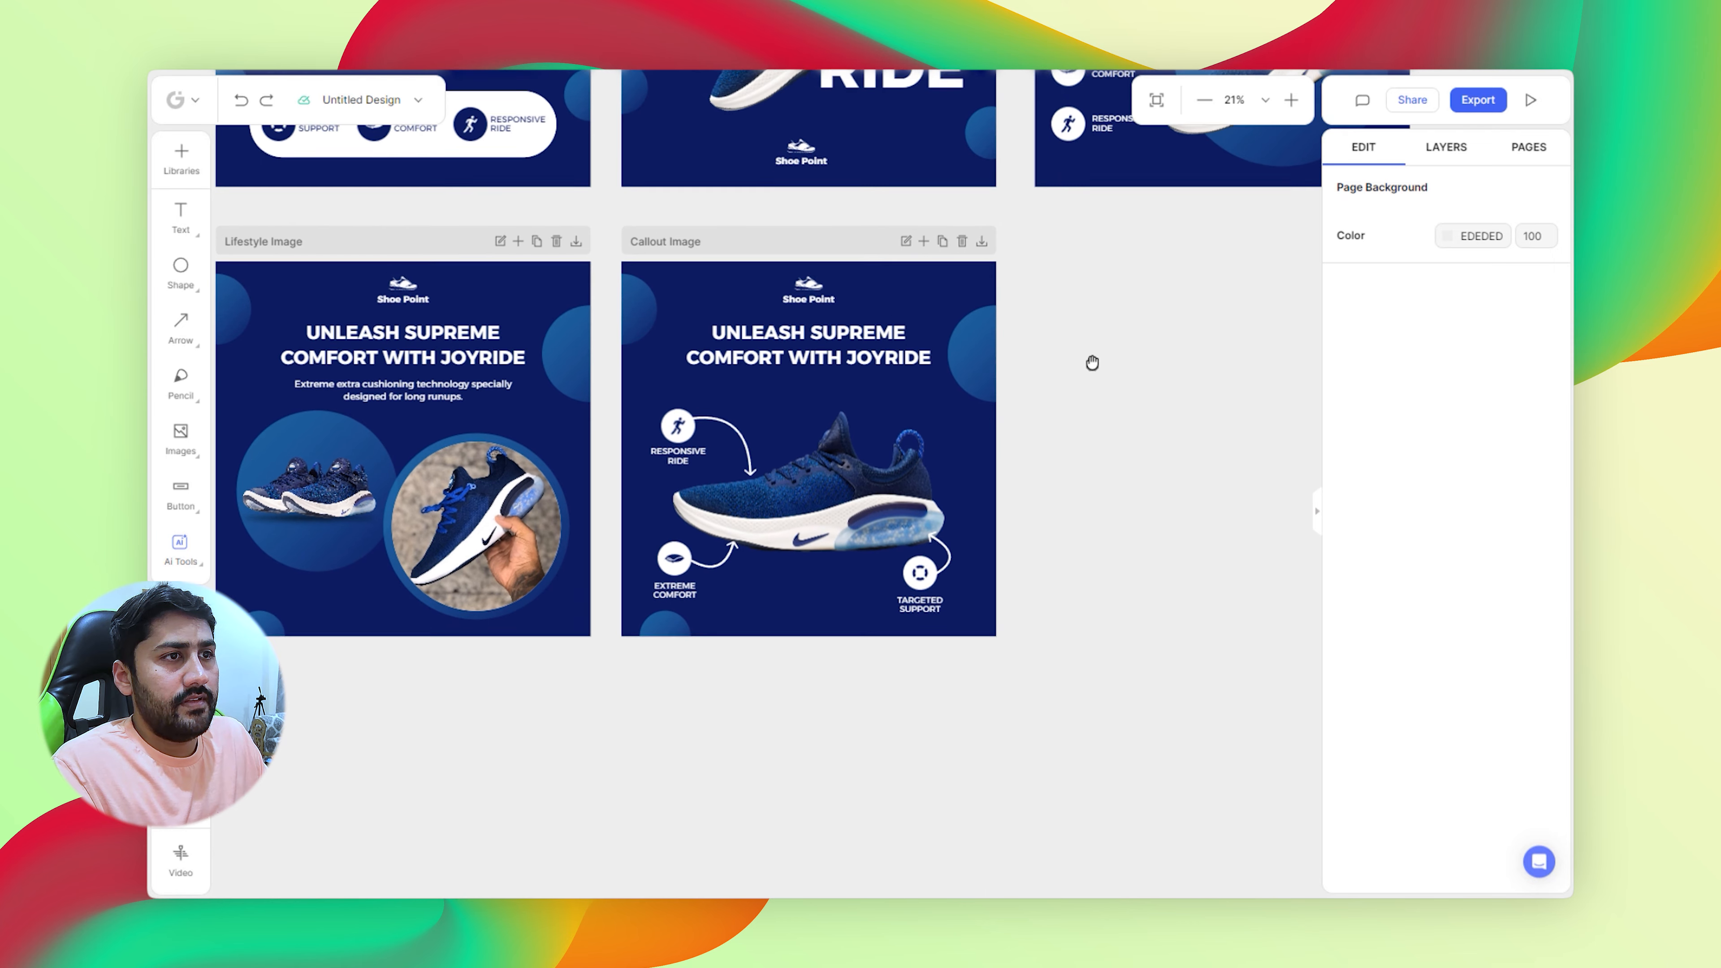
click(884, 357)
drag(884, 357, 888, 367)
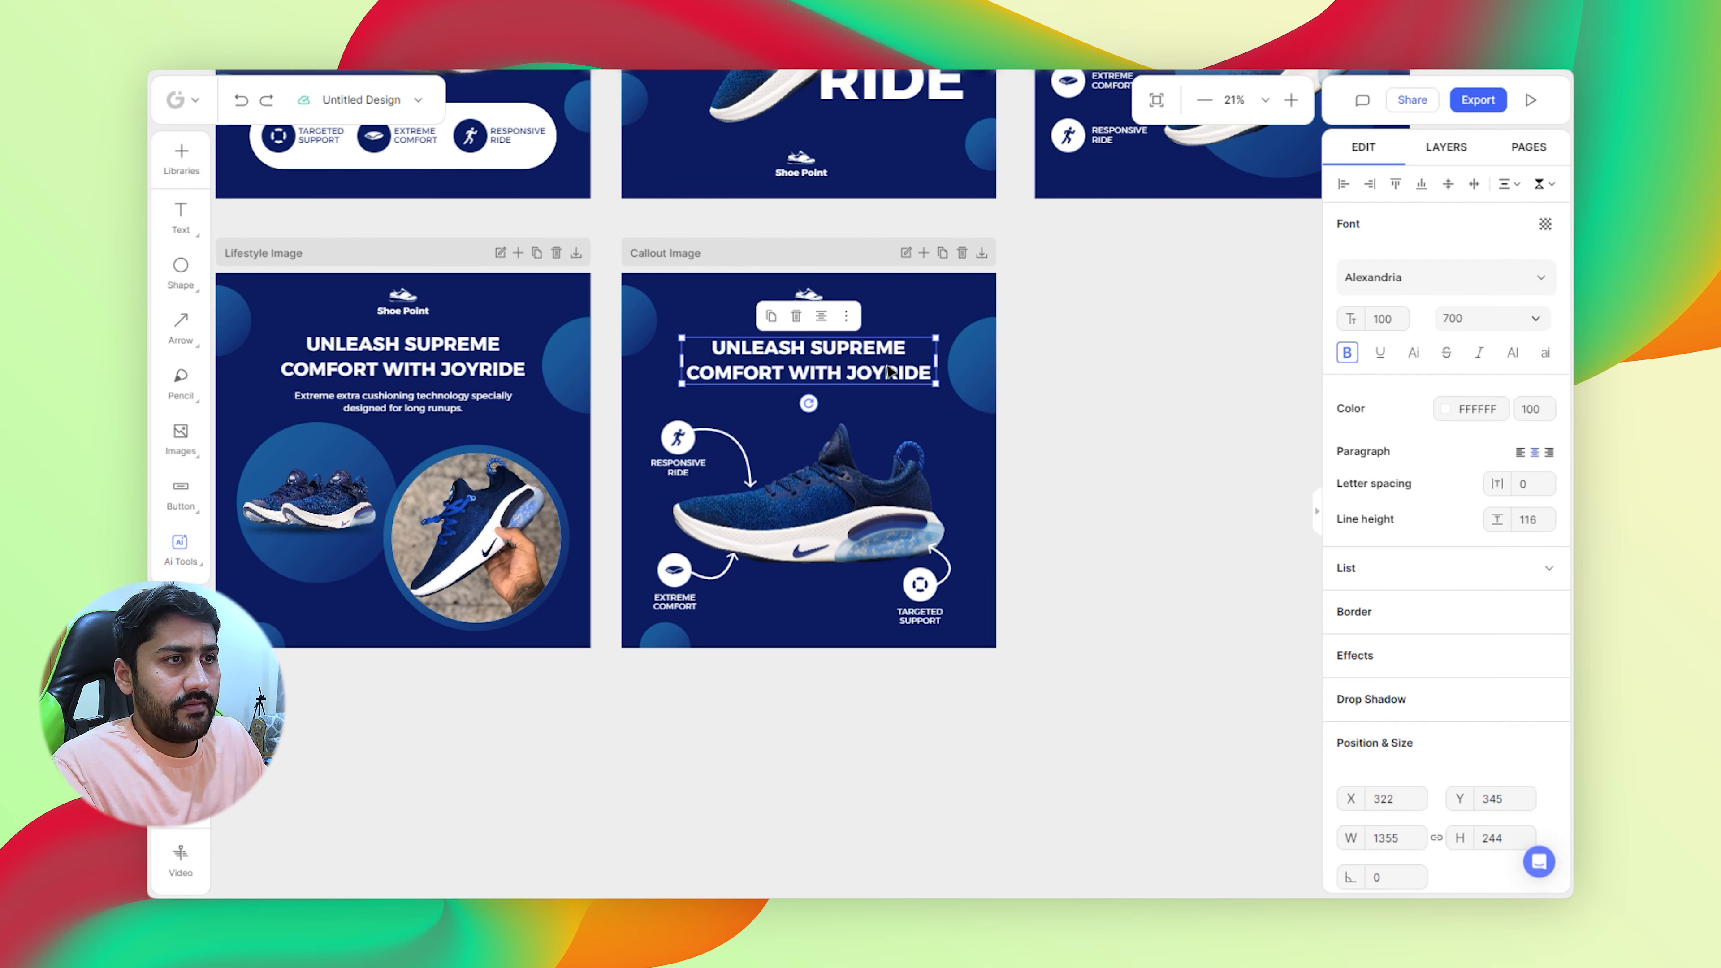
click(1028, 328)
- Duplicate the gradient circle at the Callout Image's right edge and resize the copy to 423 × 423 over the shoe's heel
click(982, 360)
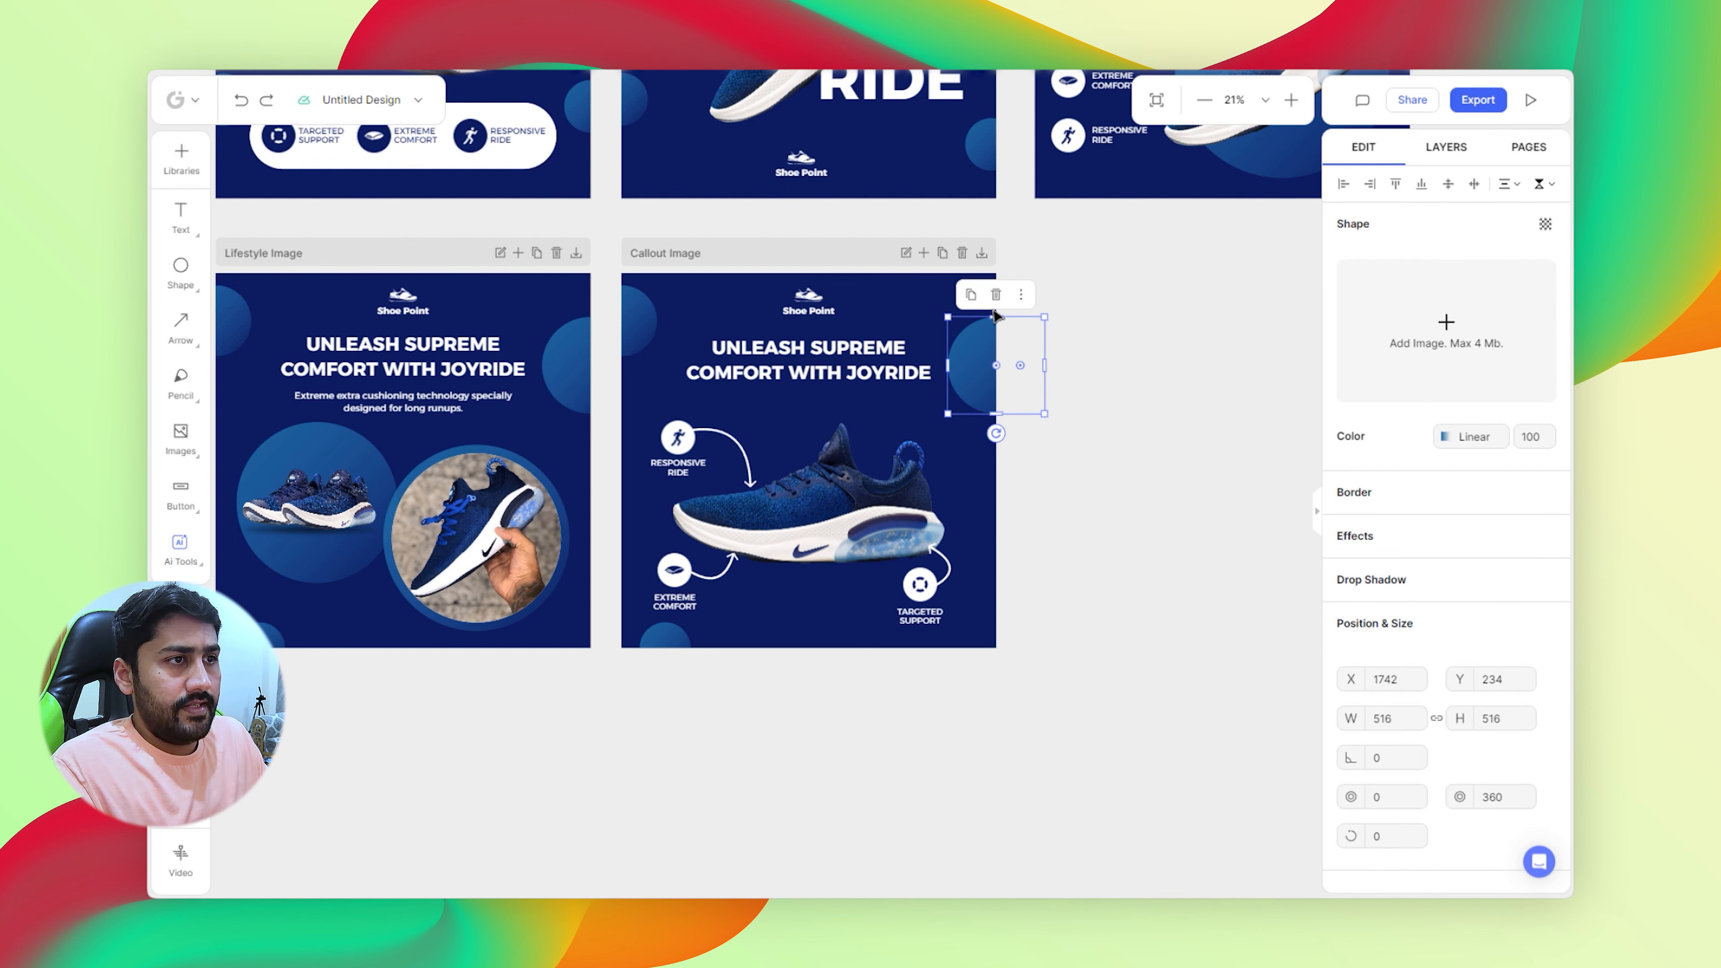
click(971, 294)
drag(995, 361, 959, 430)
drag(932, 480, 929, 473)
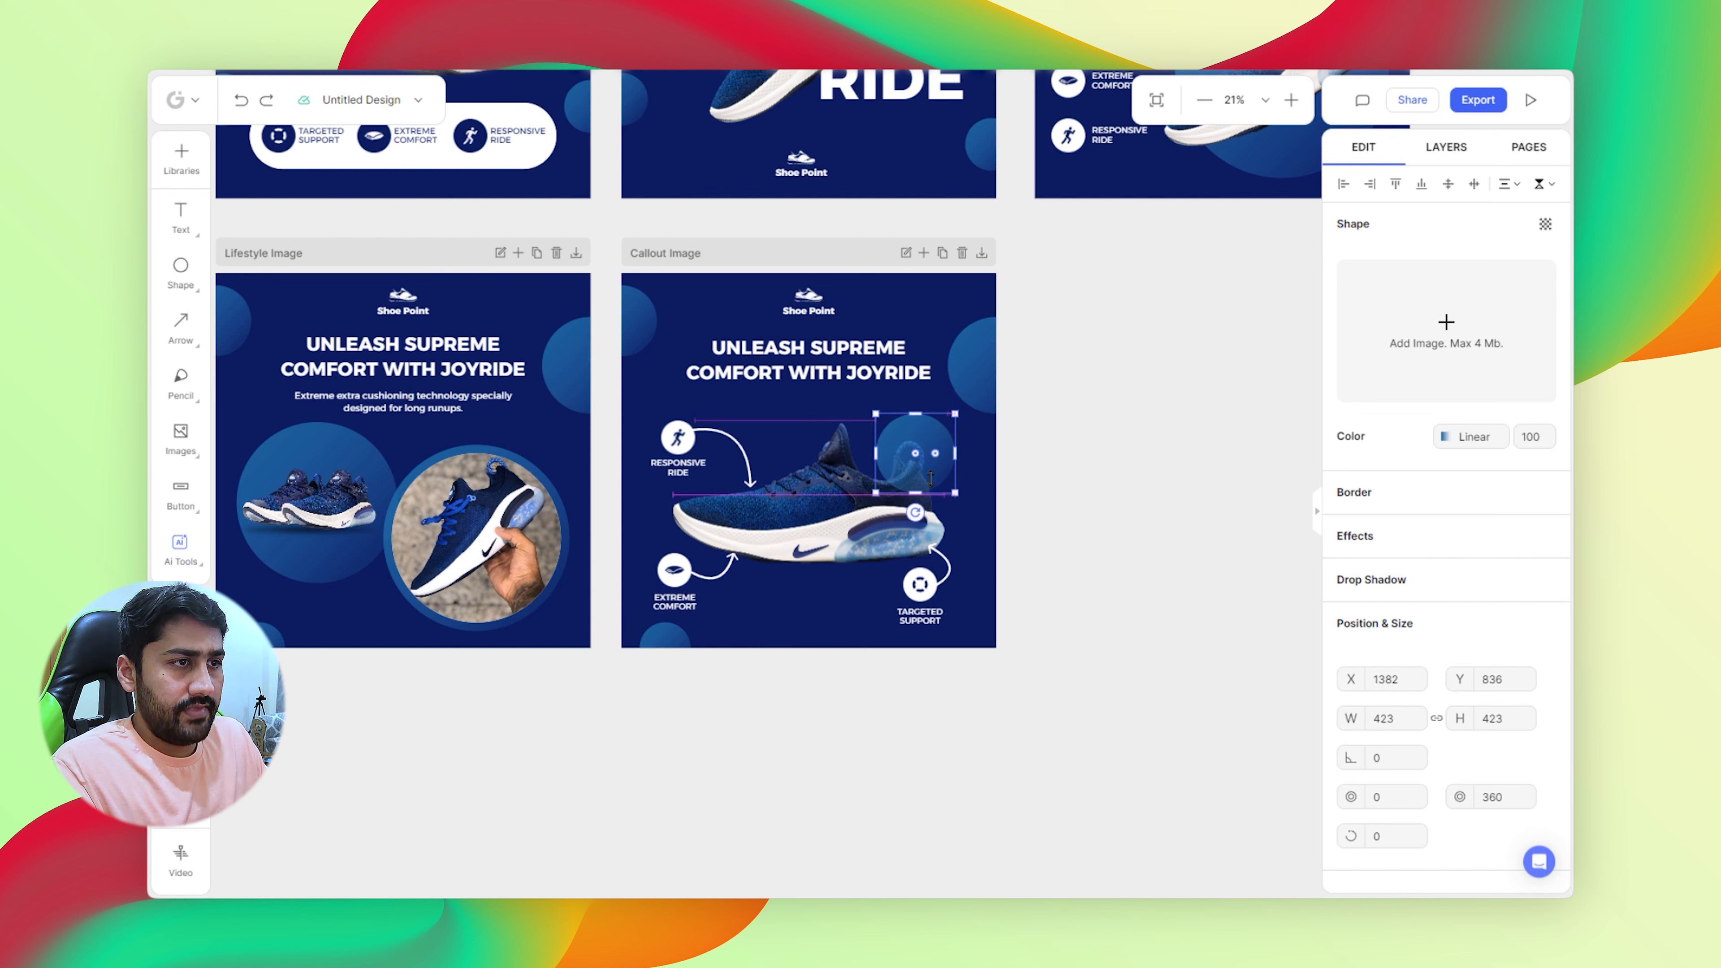
- Send the copied gradient circle back in the stacking order so it sits behind the shoe
right_click(941, 478)
click(1009, 729)
click(1104, 505)
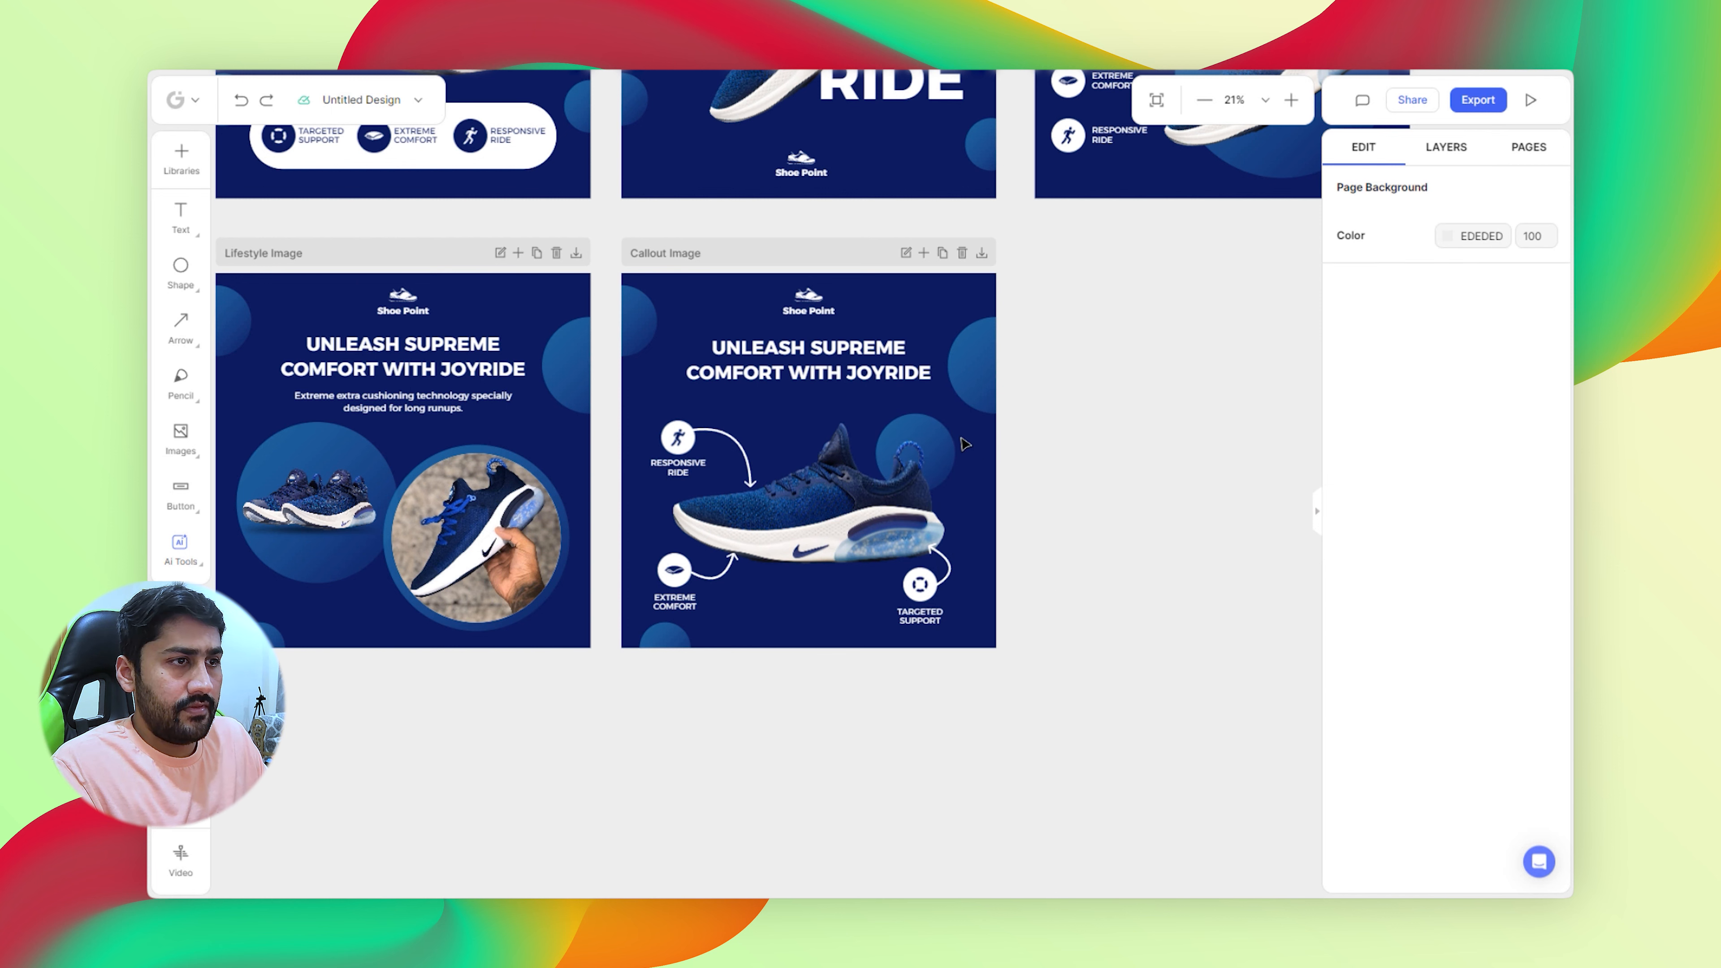
- Enlarge the copied gradient circle and reposition it behind the shoe's heel in the Callout Image
drag(950, 436, 912, 389)
click(880, 438)
click(1445, 147)
click(1418, 703)
drag(870, 433, 920, 469)
click(1087, 446)
right_click(997, 372)
click(1056, 475)
drag(809, 460, 808, 634)
drag(857, 585, 930, 248)
click(1029, 353)
click(1079, 420)
click(756, 259)
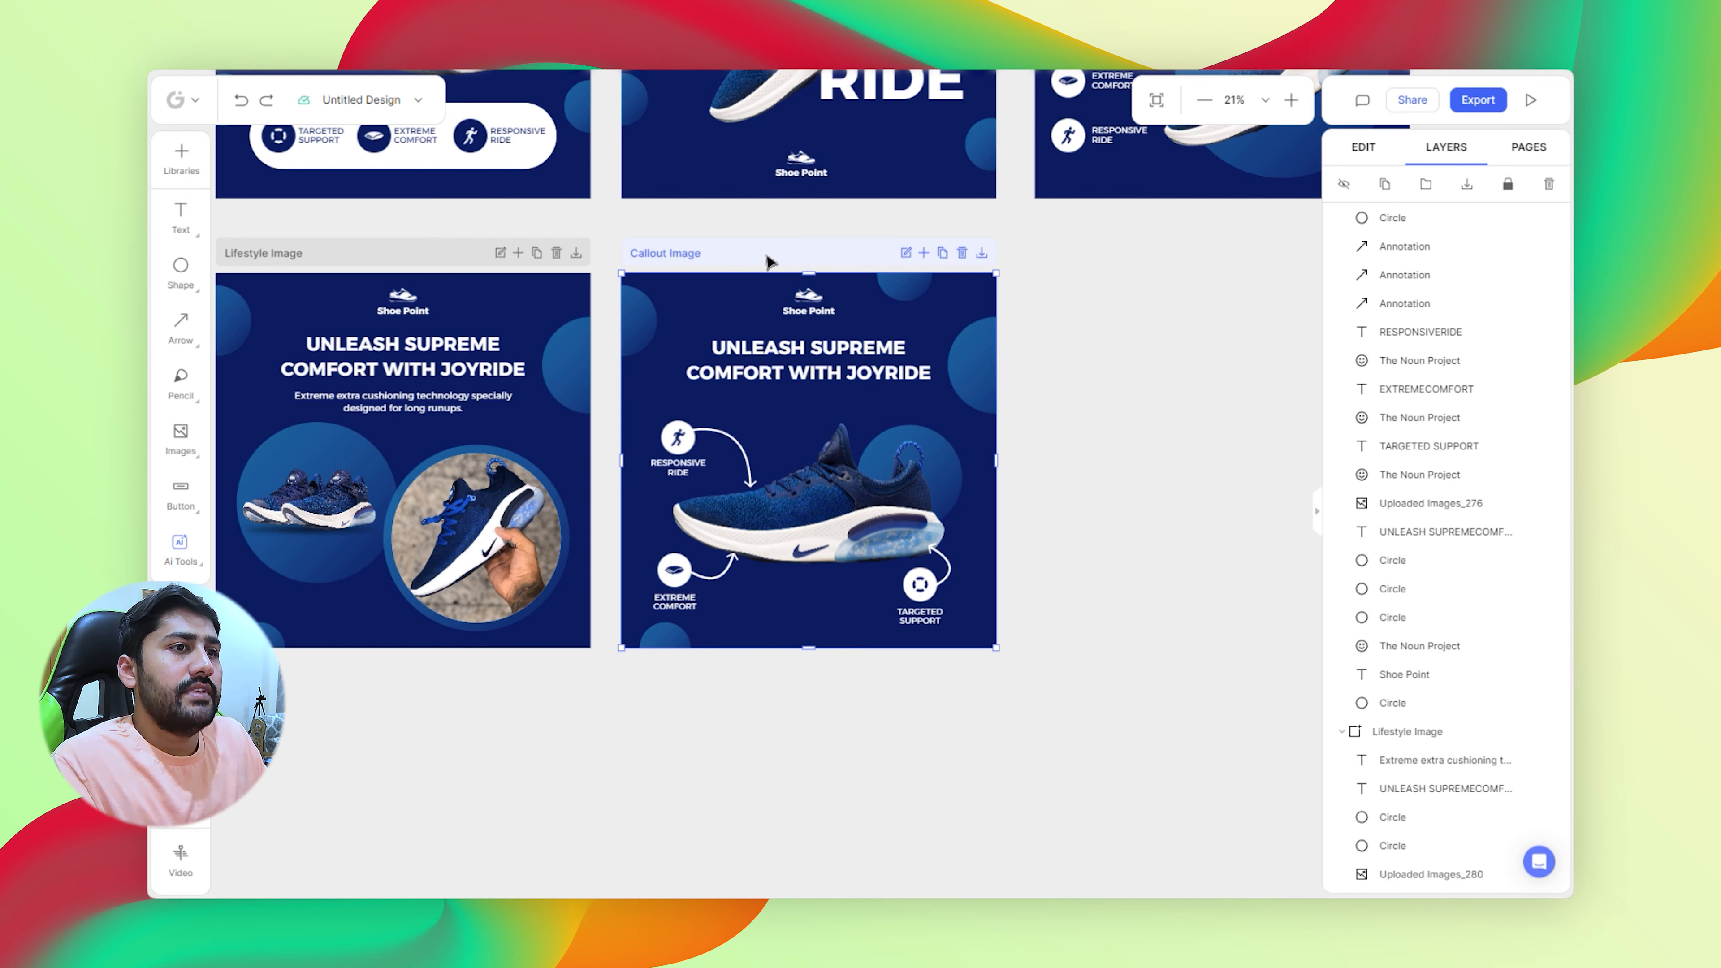
click(1055, 269)
- Create a new canvas using the Amazon Storefront Banner size, 3000 × 600 px, from the Product Gallery presets
drag(1101, 260, 941, 351)
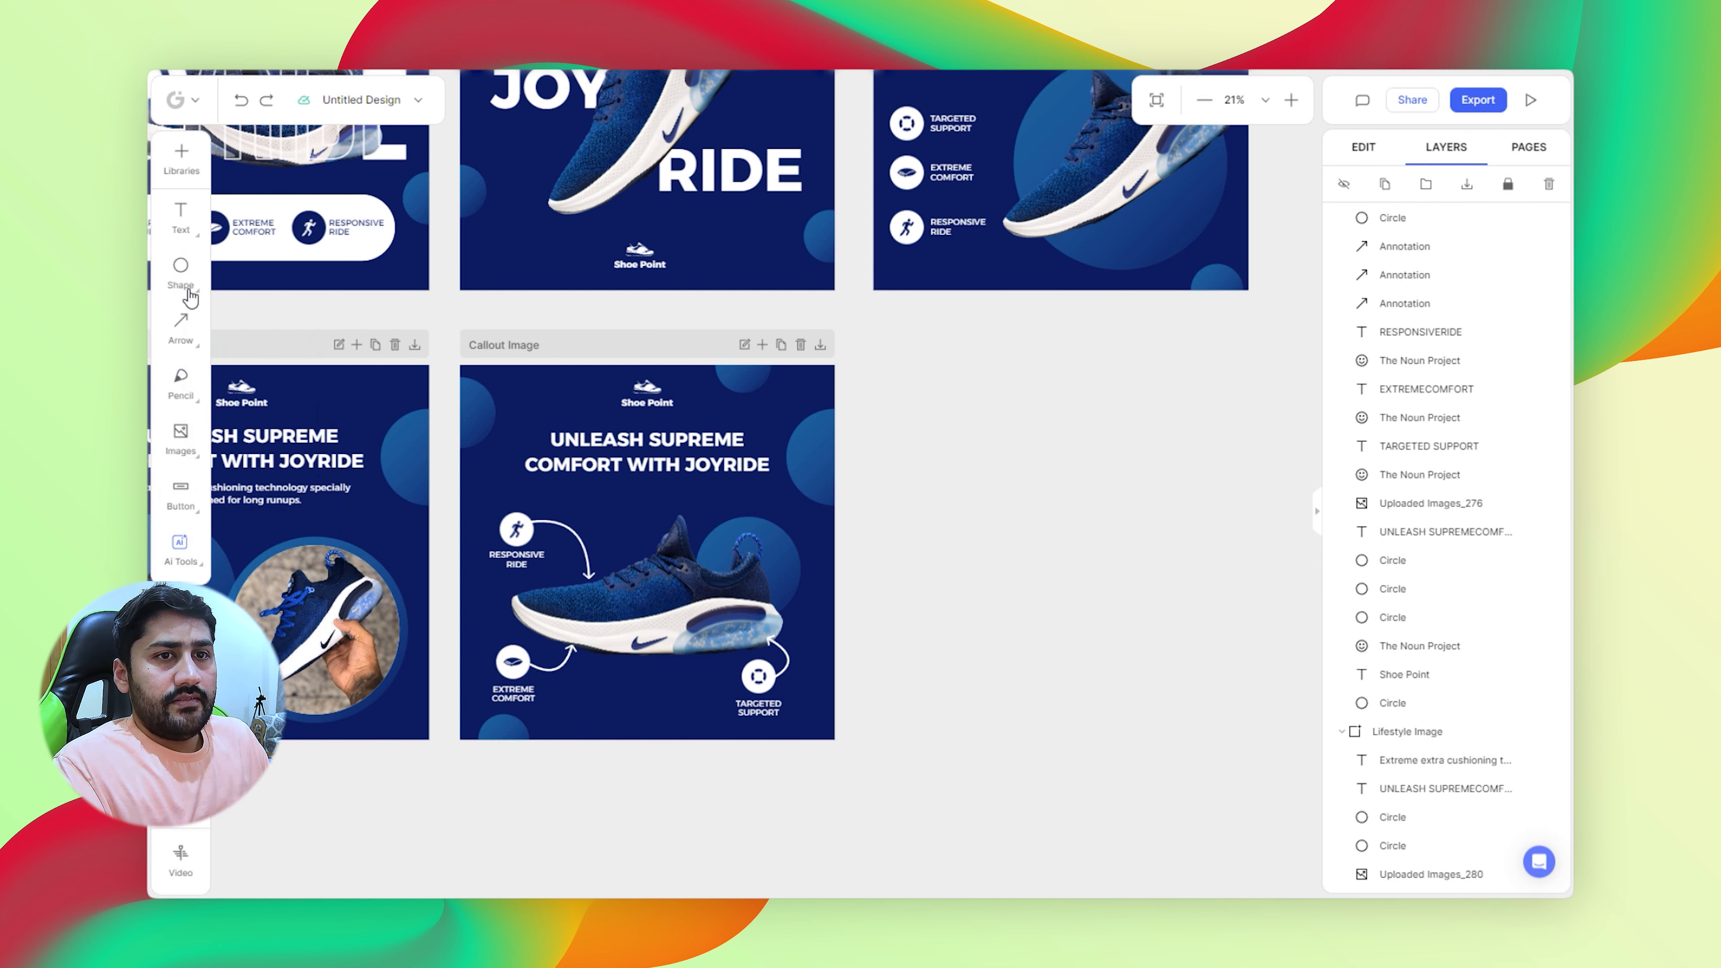
mouse_move(186, 494)
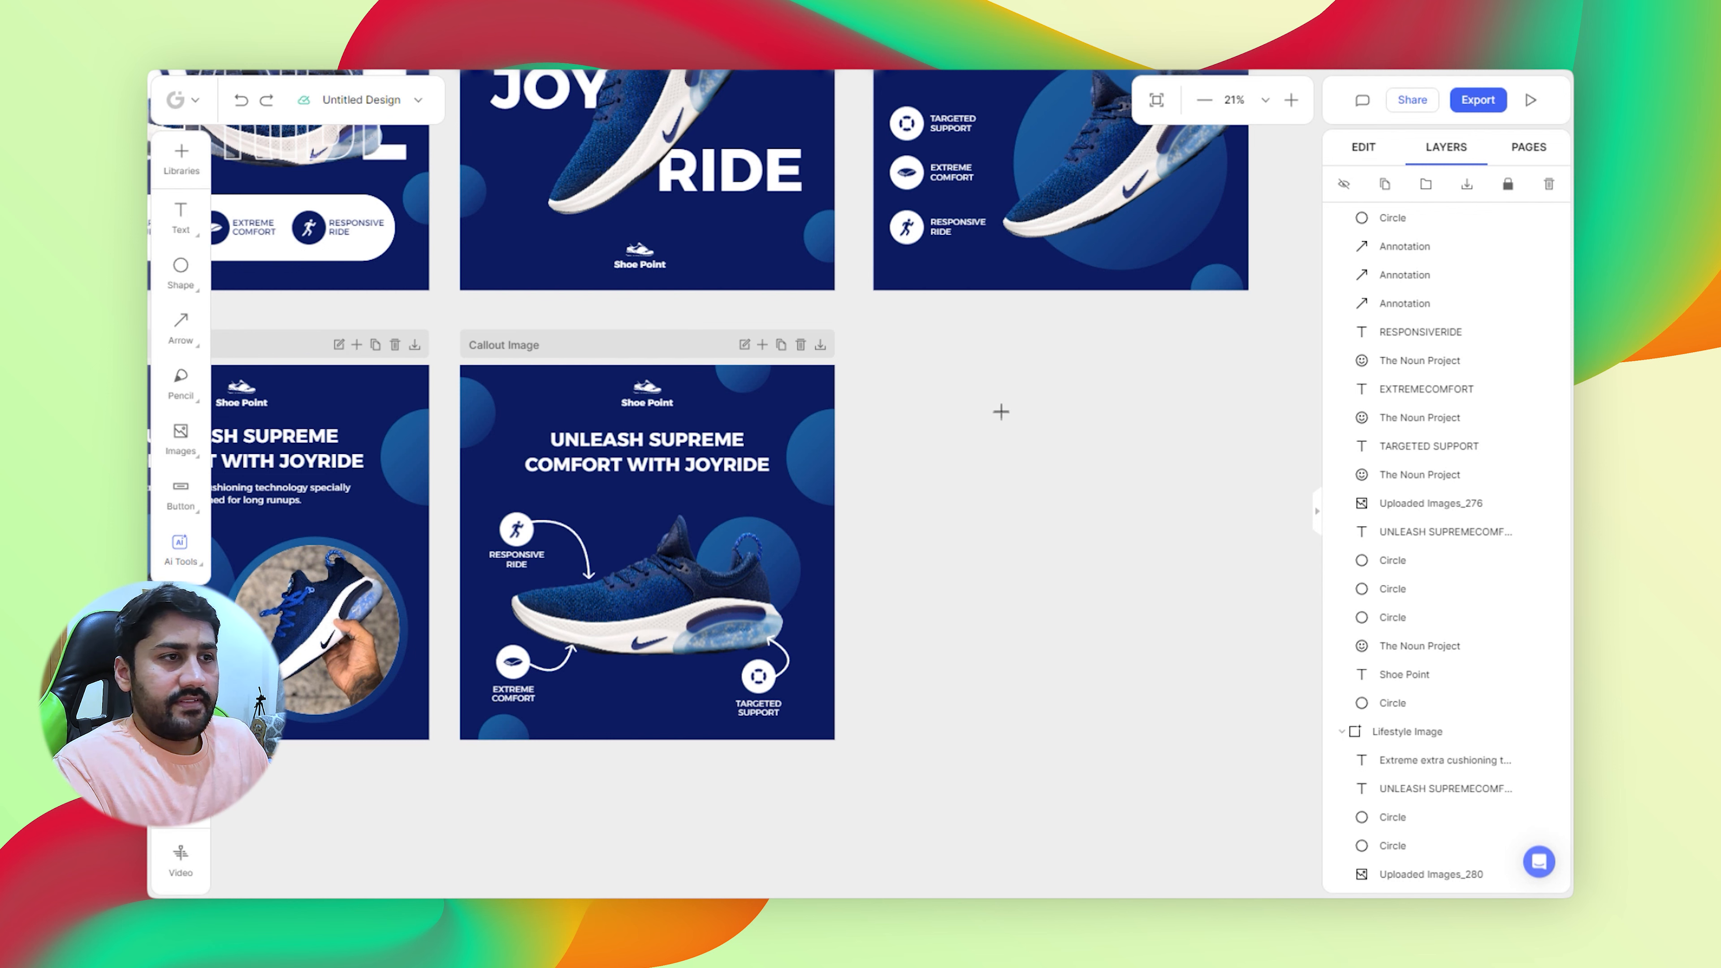
click(991, 383)
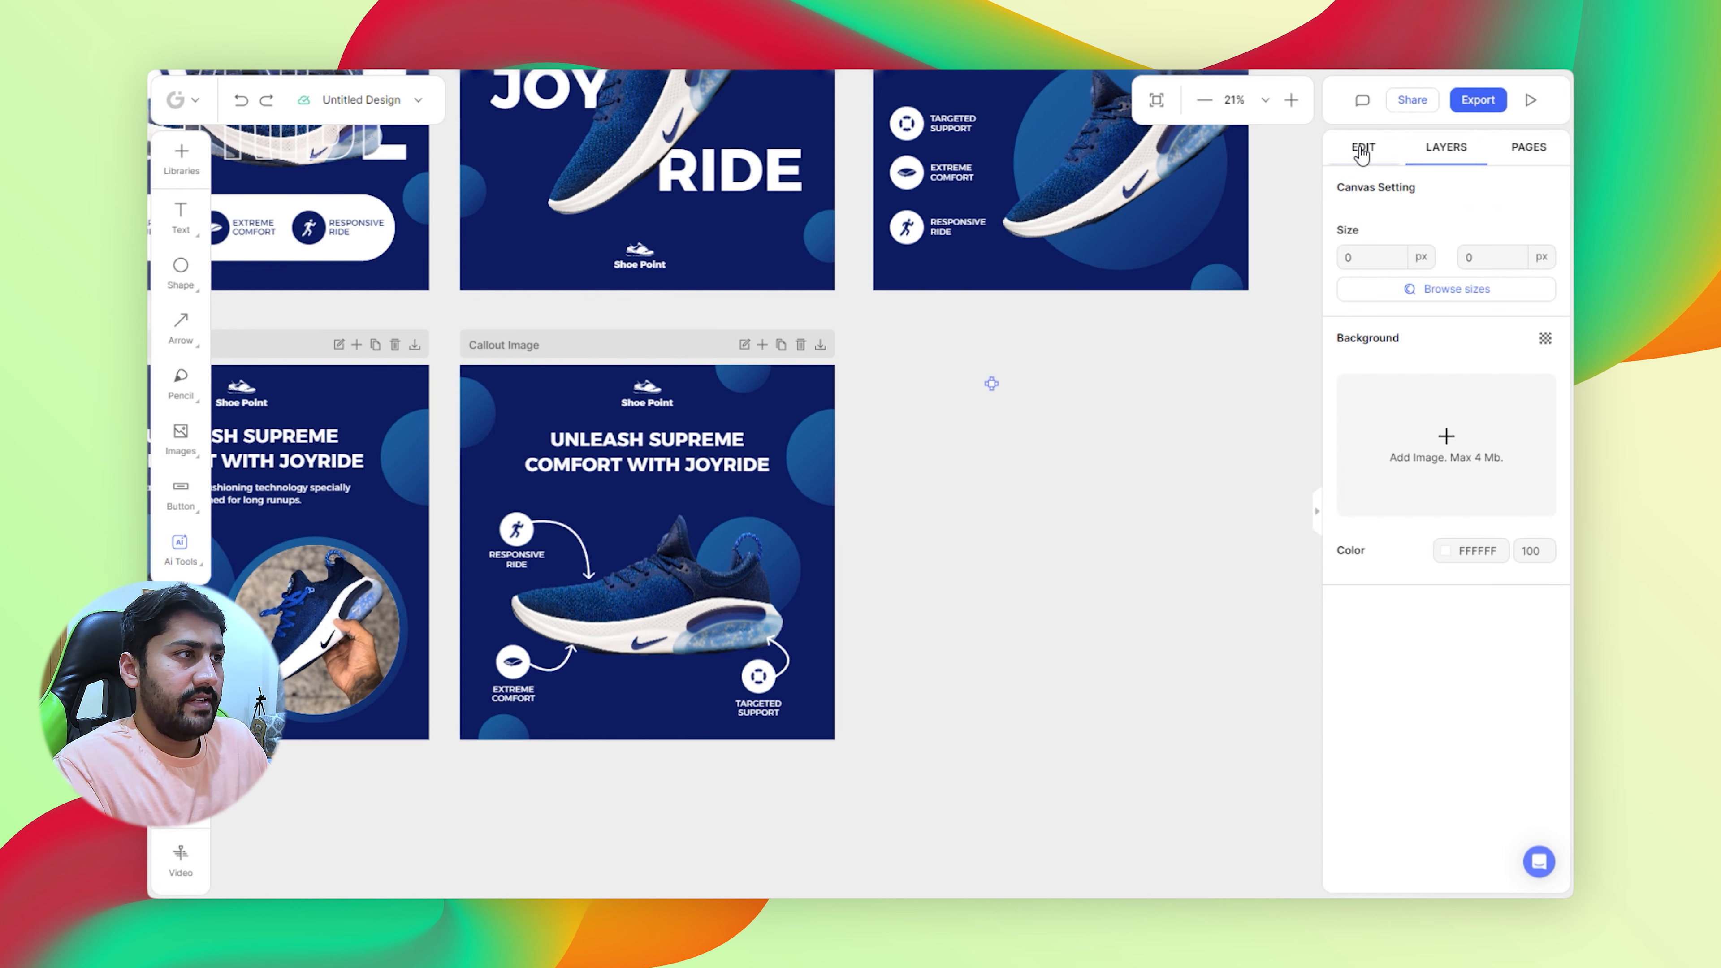
click(1448, 291)
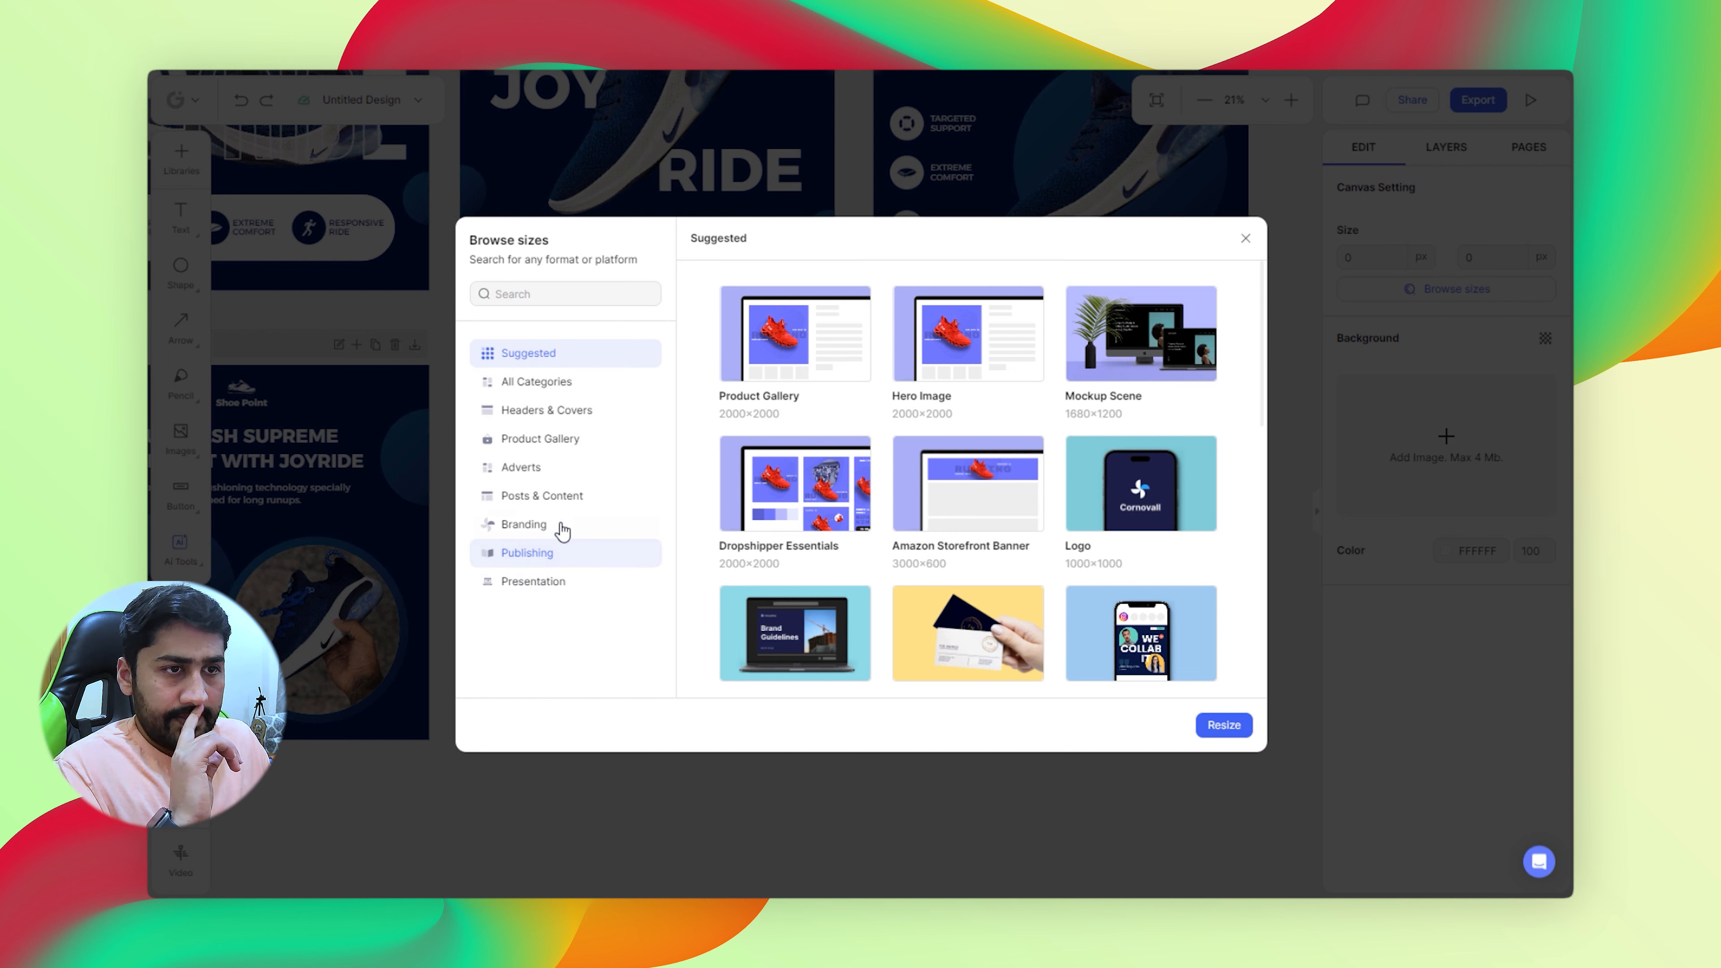
click(549, 440)
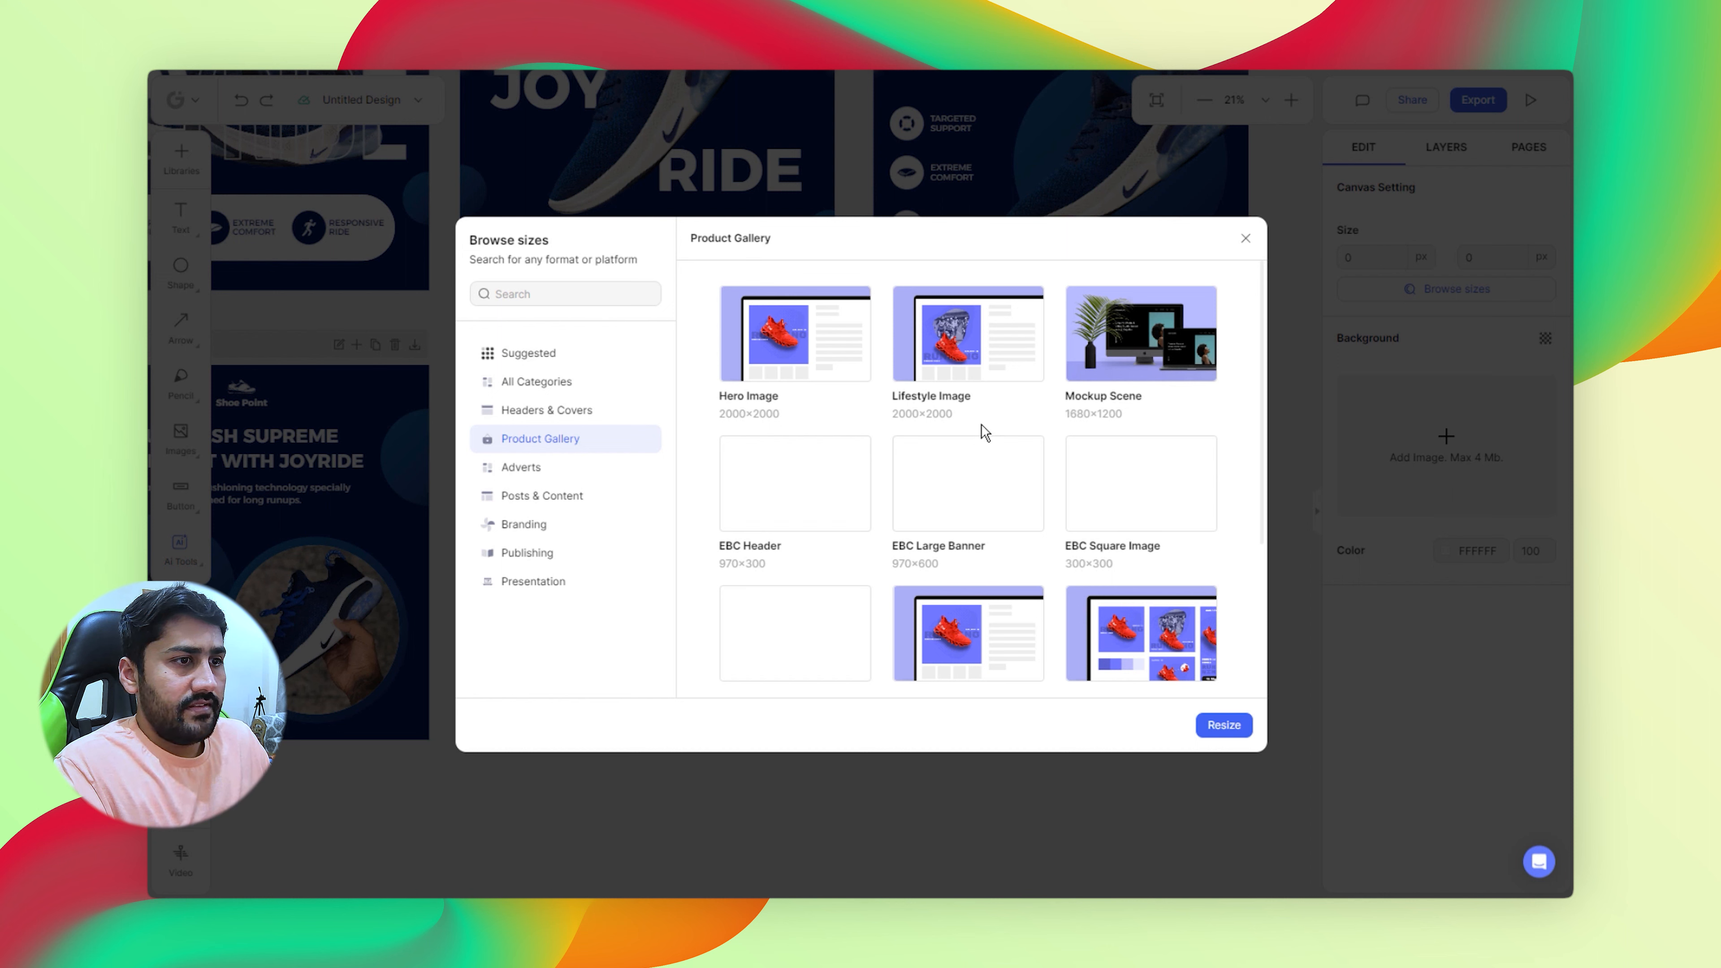
scroll(978, 434, down, 3)
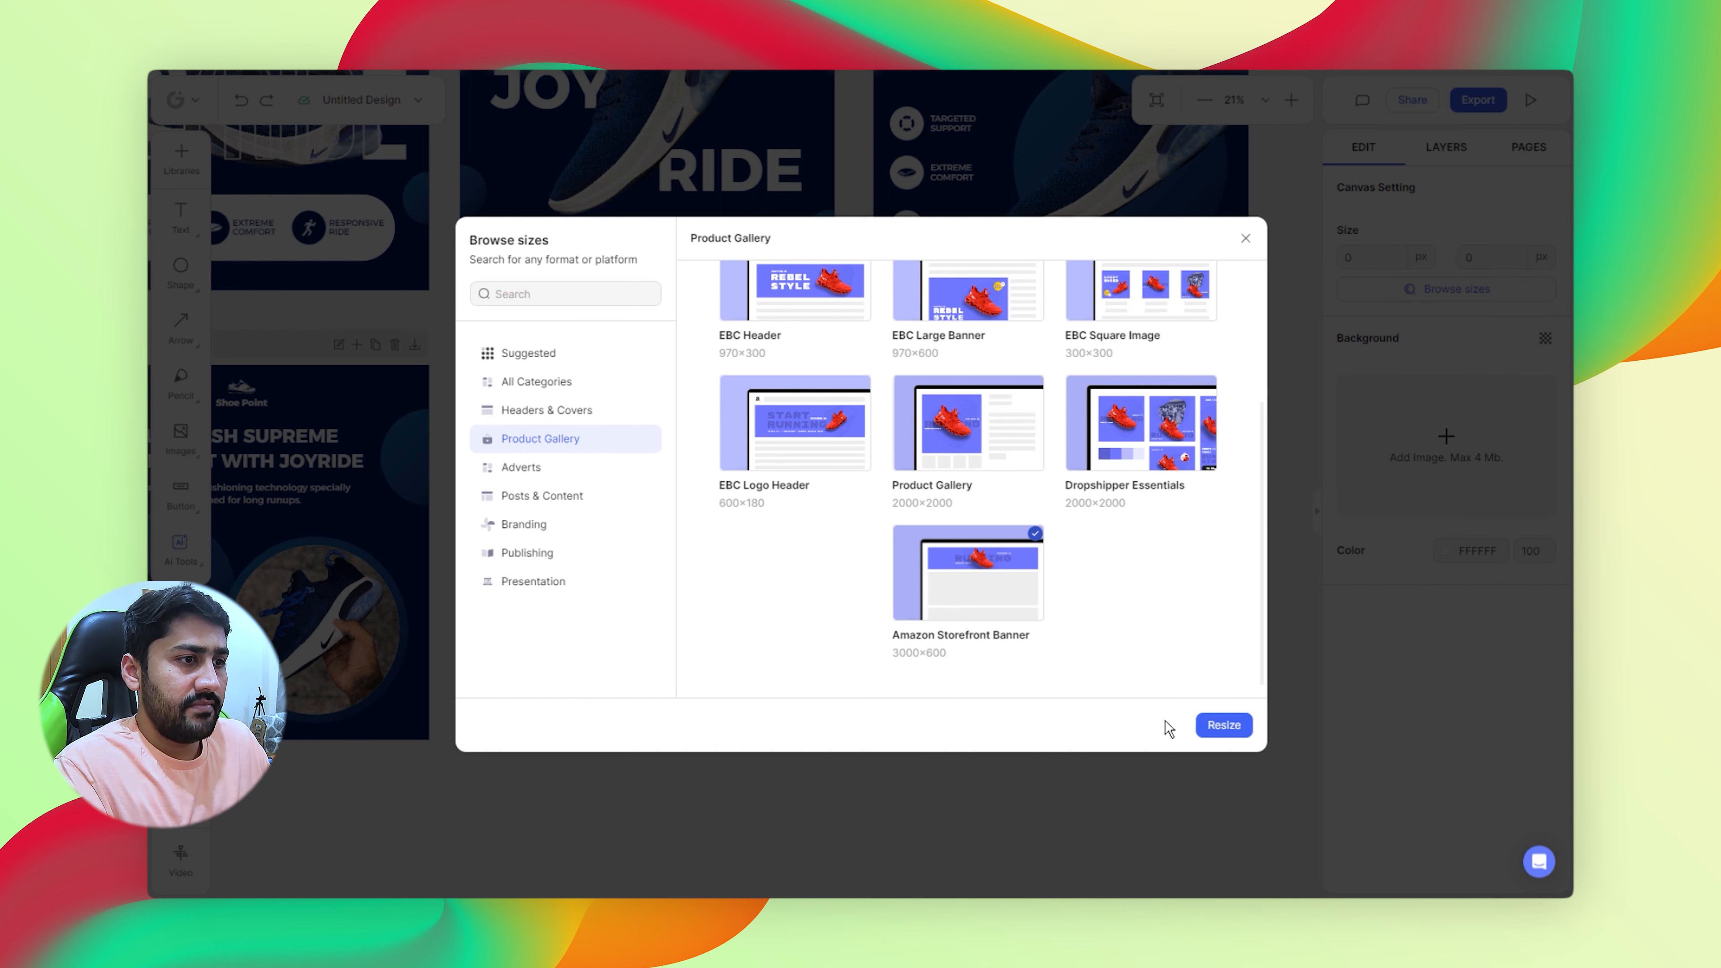
click(1224, 724)
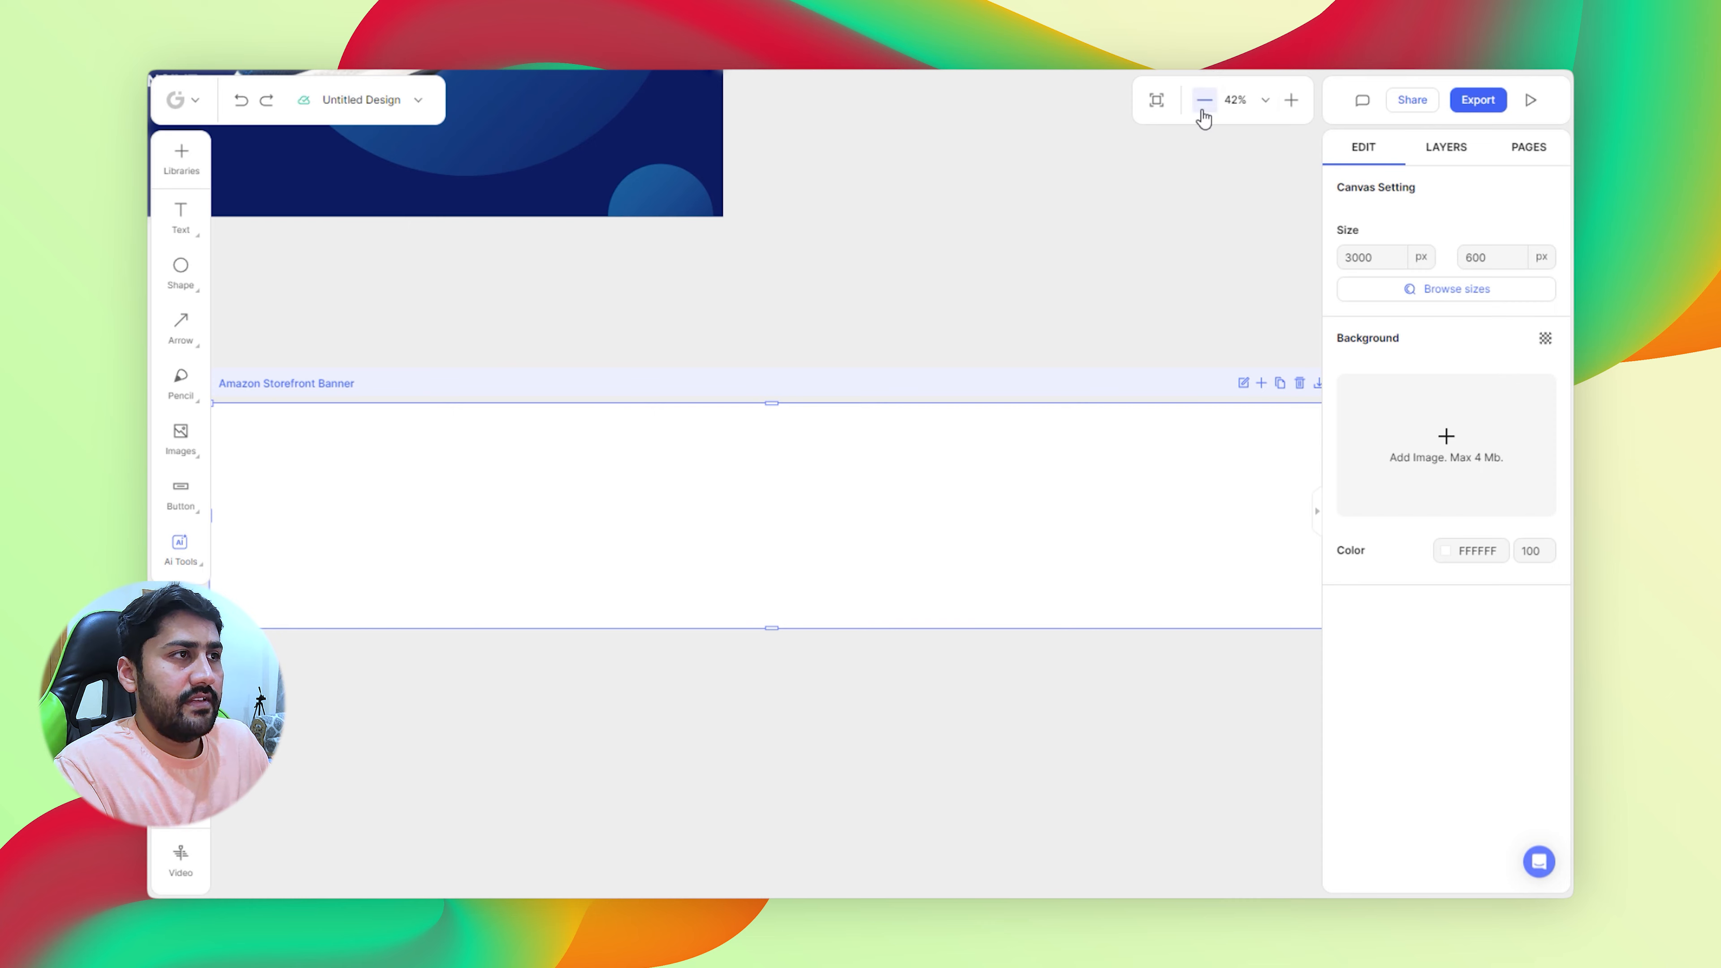
- Move the Amazon Storefront Banner canvas beside HERO IMAGE 3, in line with the hero images
click(1203, 102)
click(1203, 102)
click(989, 292)
click(831, 444)
drag(830, 444, 1010, 170)
click(1030, 142)
click(1053, 184)
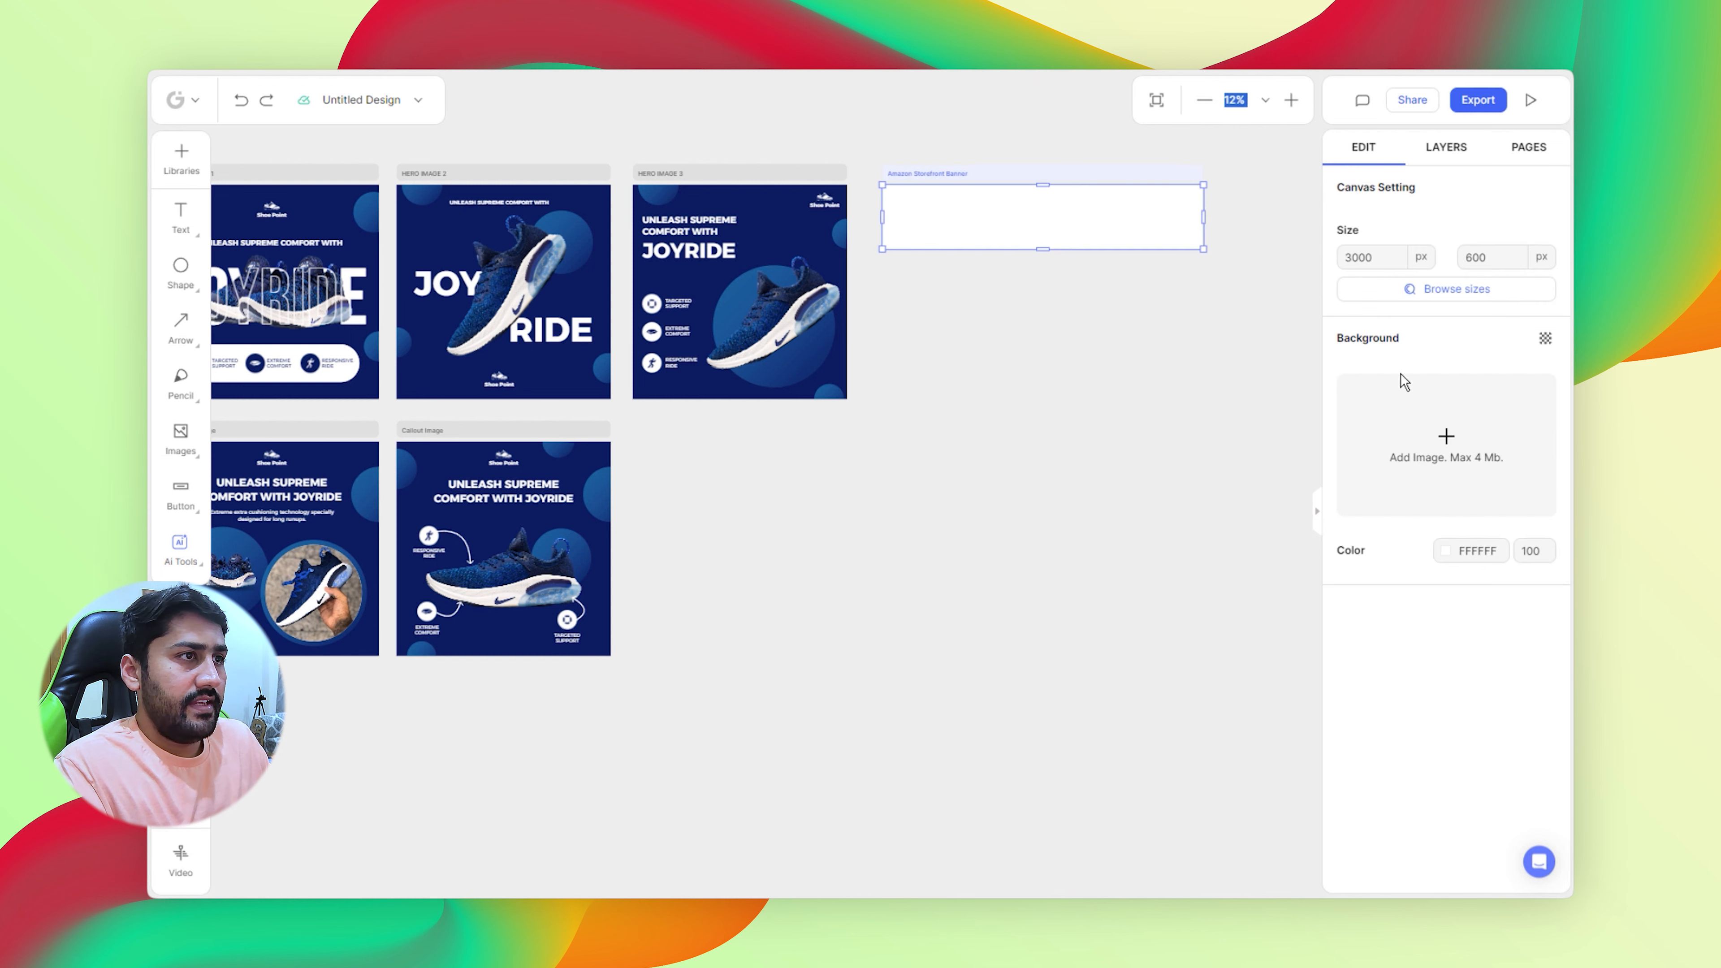
- Set the Amazon Storefront Banner's background to the document's dark navy colour, 0C195B
click(1445, 555)
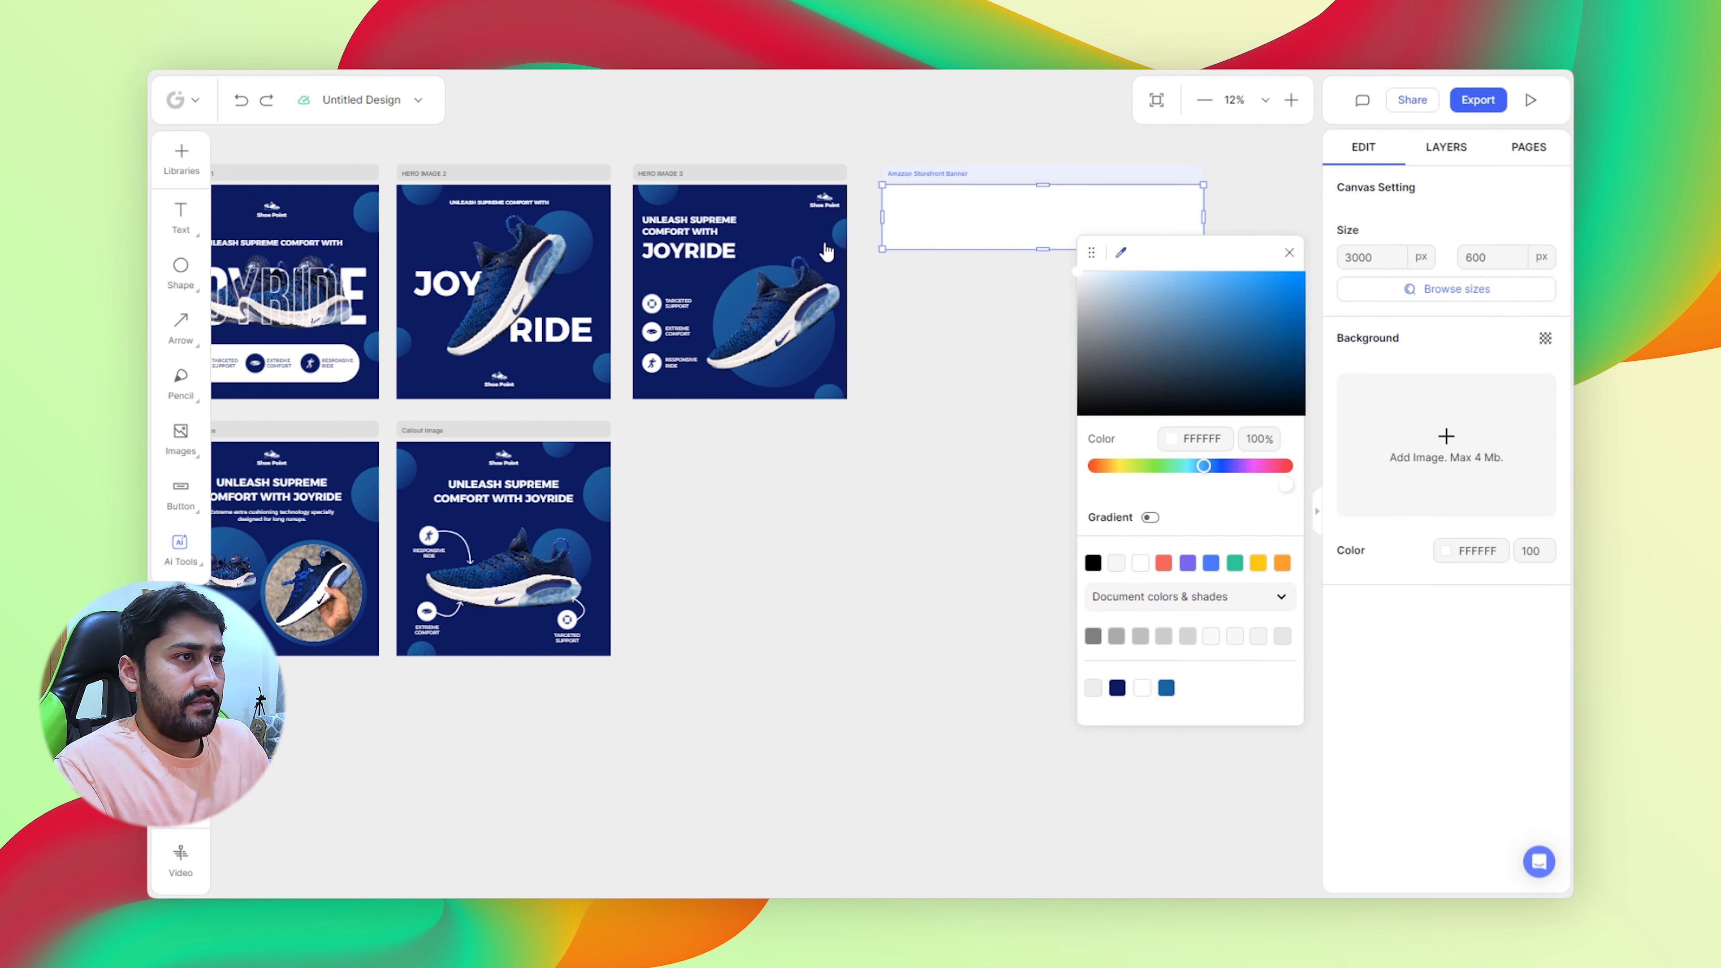
click(1117, 688)
click(980, 307)
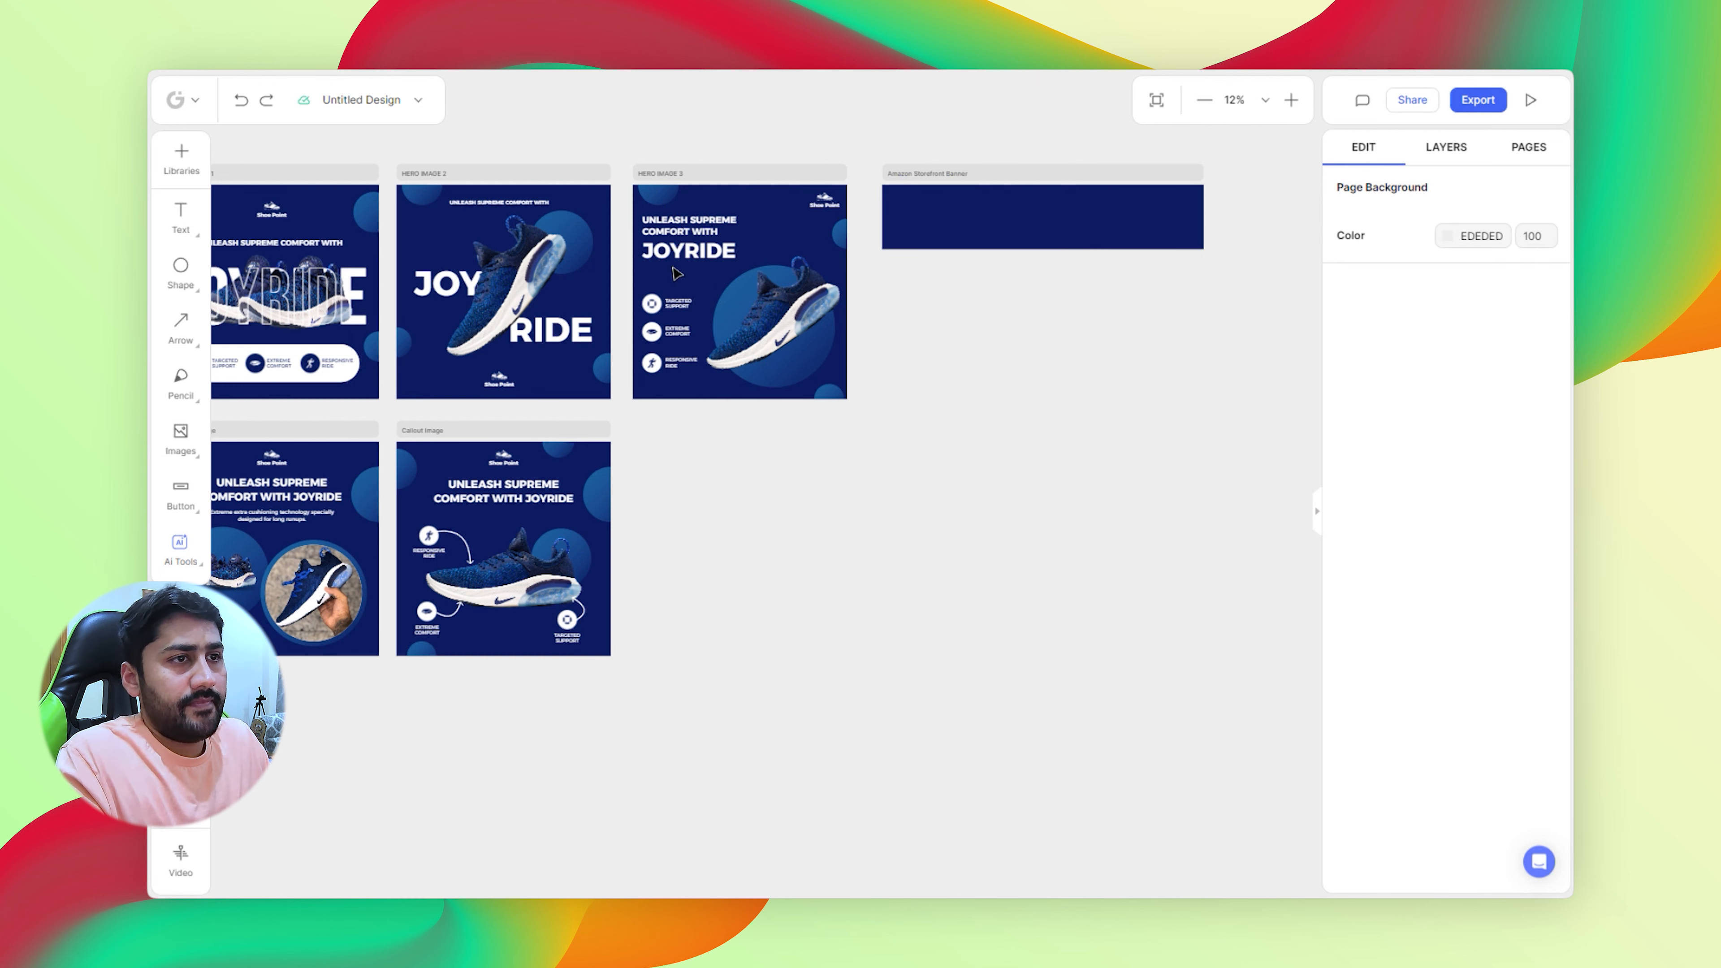
- Copy the tilted shoe and its gradient circle from HERO IMAGE 3 into the Amazon Storefront Banner
click(750, 284)
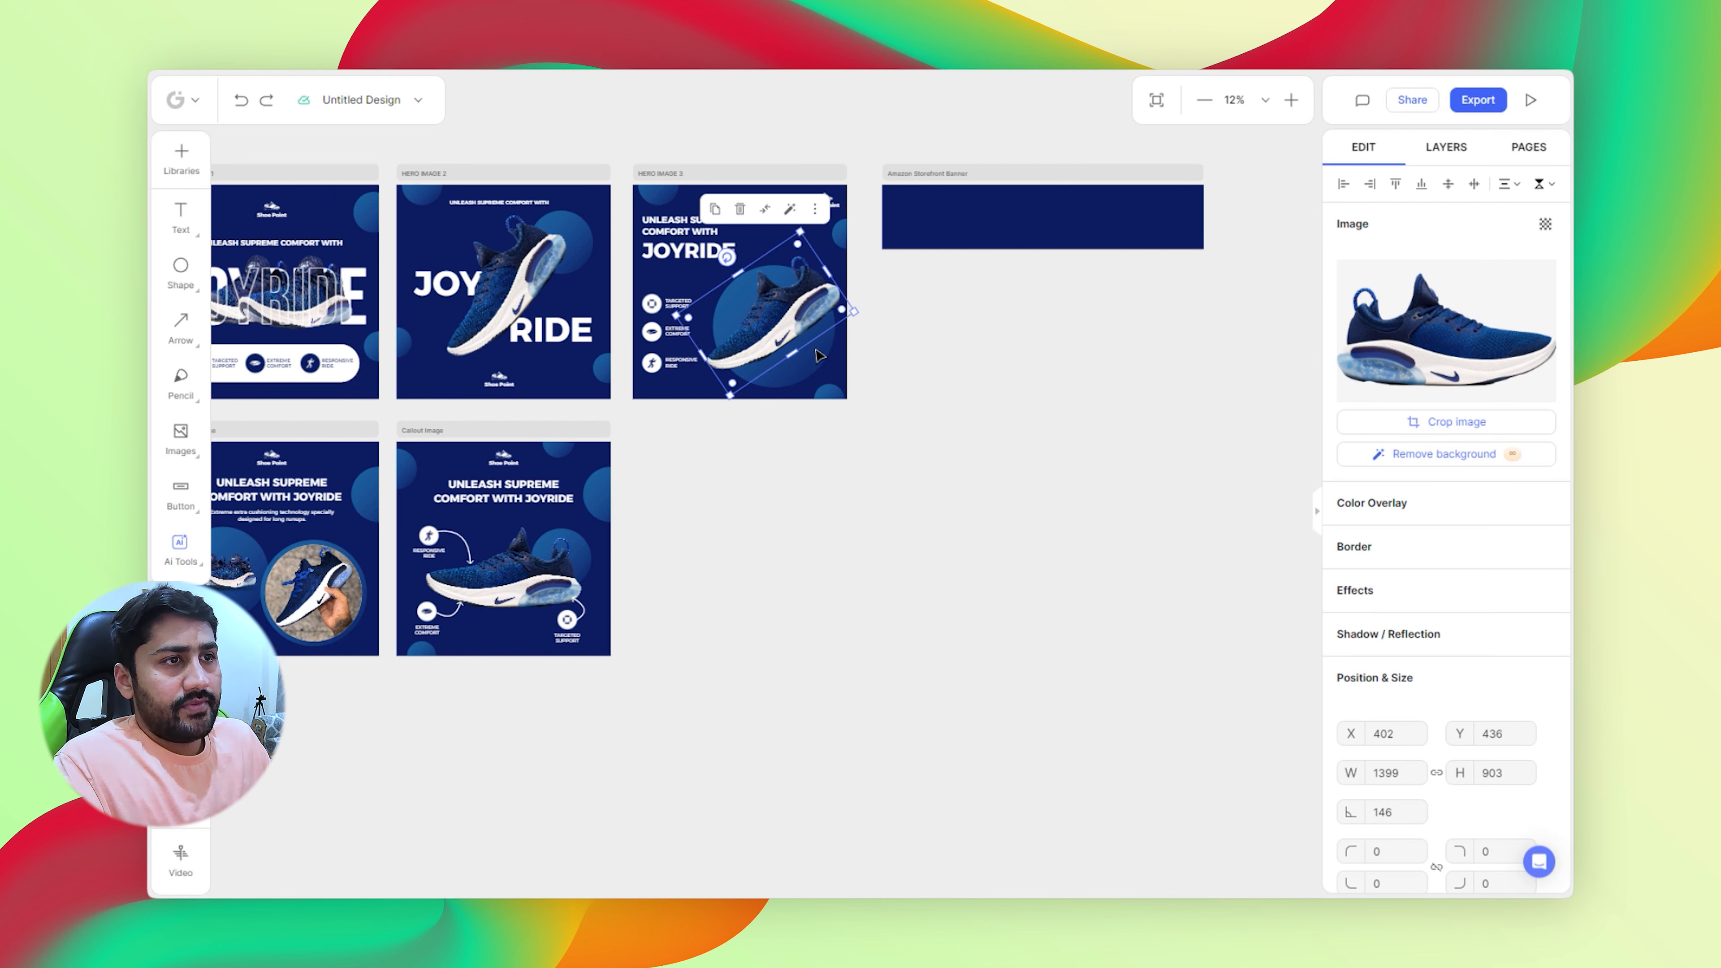
drag(705, 401, 777, 344)
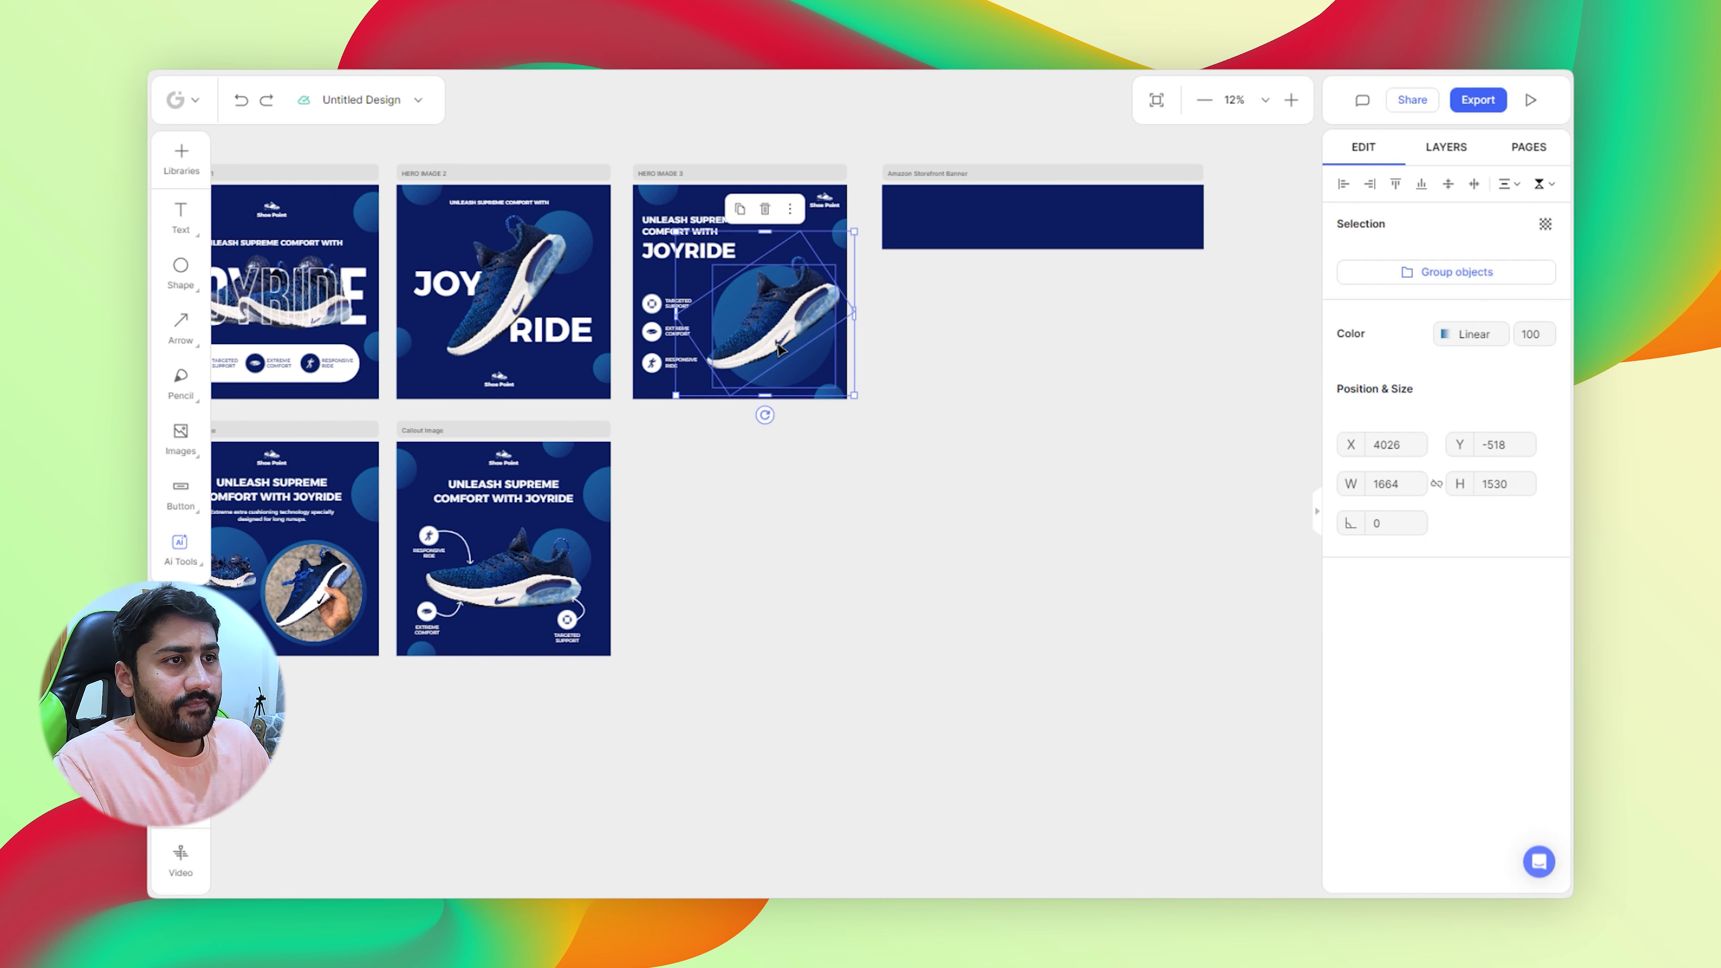
click(963, 175)
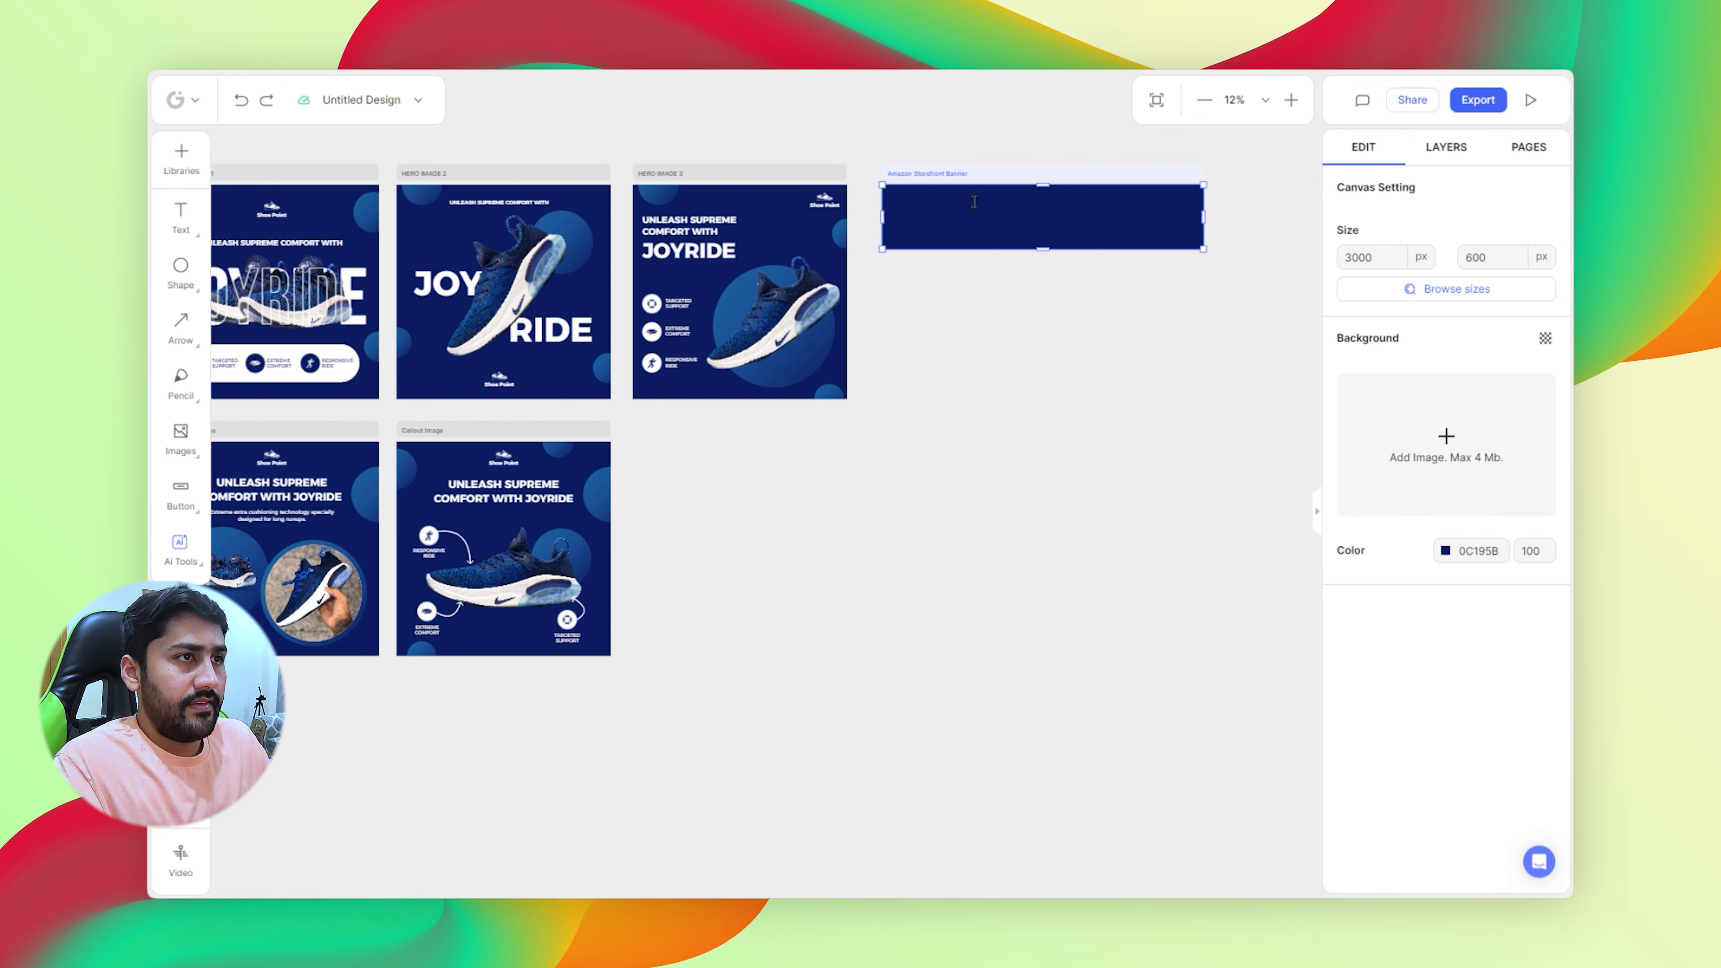
key(ctrl+v)
click(1107, 324)
- Shrink the pasted gradient circle and place it in the middle of the banner
mouse_move(1010, 216)
mouse_down()
mouse_move(984, 359)
mouse_move(1039, 213)
mouse_up()
drag(1093, 160, 1043, 208)
click(1286, 109)
click(1285, 108)
drag(792, 762, 874, 350)
- Shrink the banner's shoe image to about 666 × 430 px and position it over the gradient circle
drag(969, 138, 895, 304)
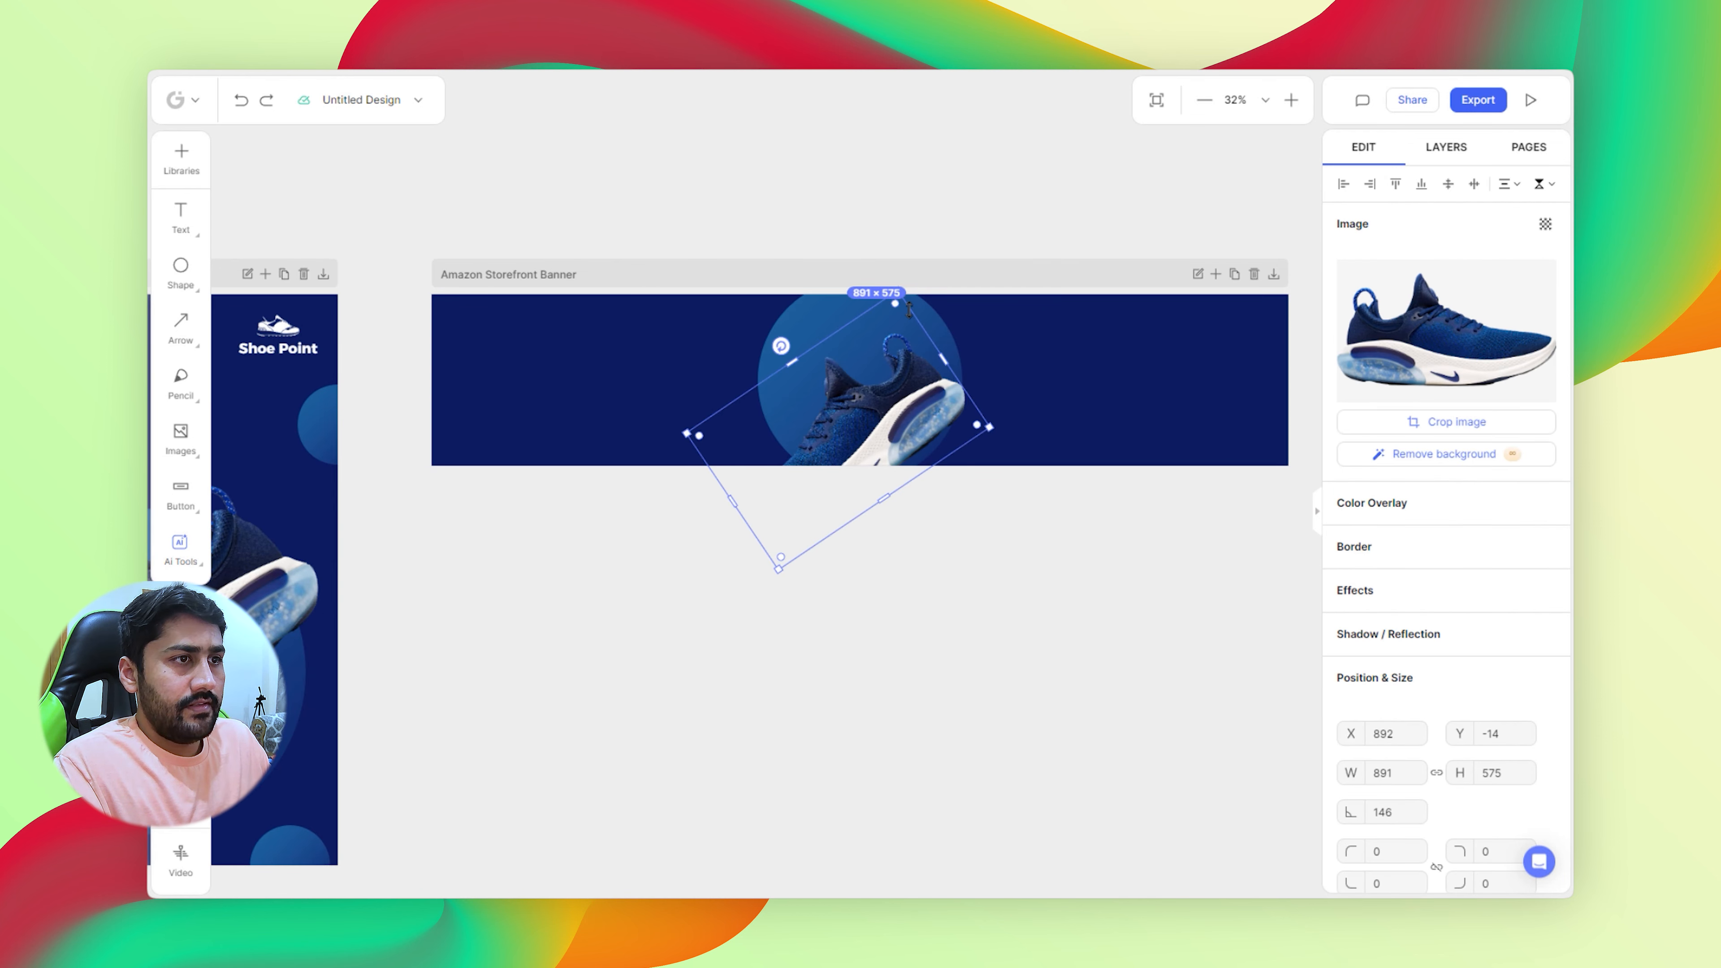
drag(890, 415, 904, 347)
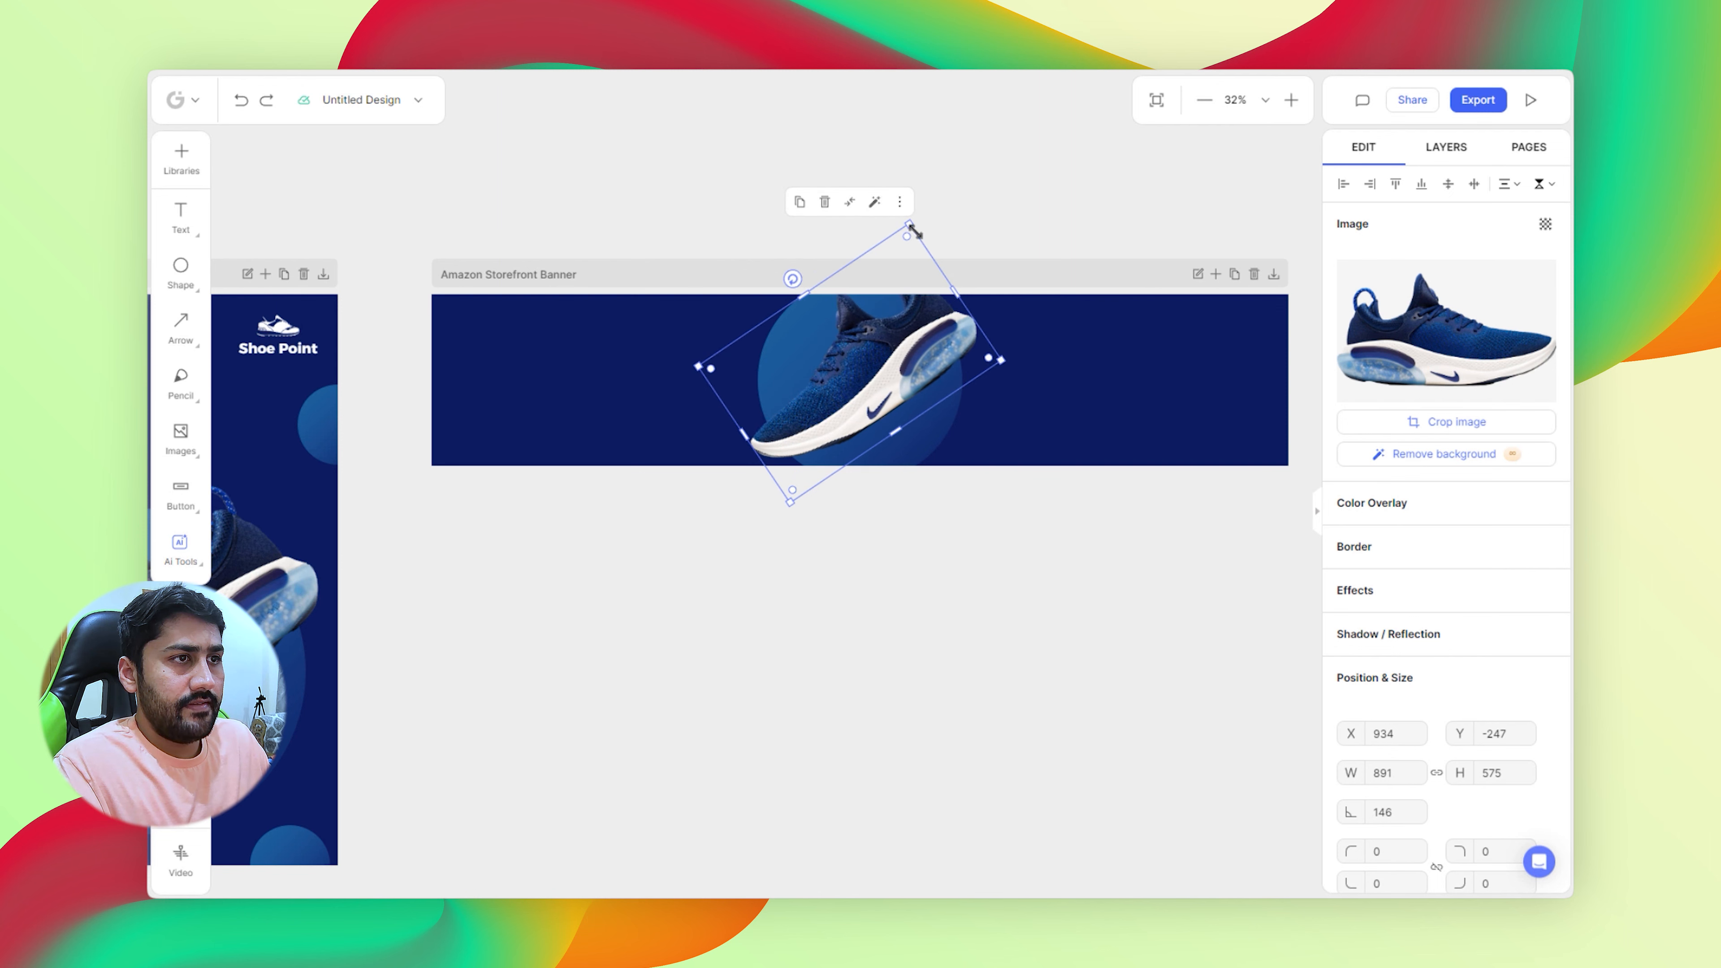
drag(912, 229, 891, 271)
drag(884, 375, 892, 362)
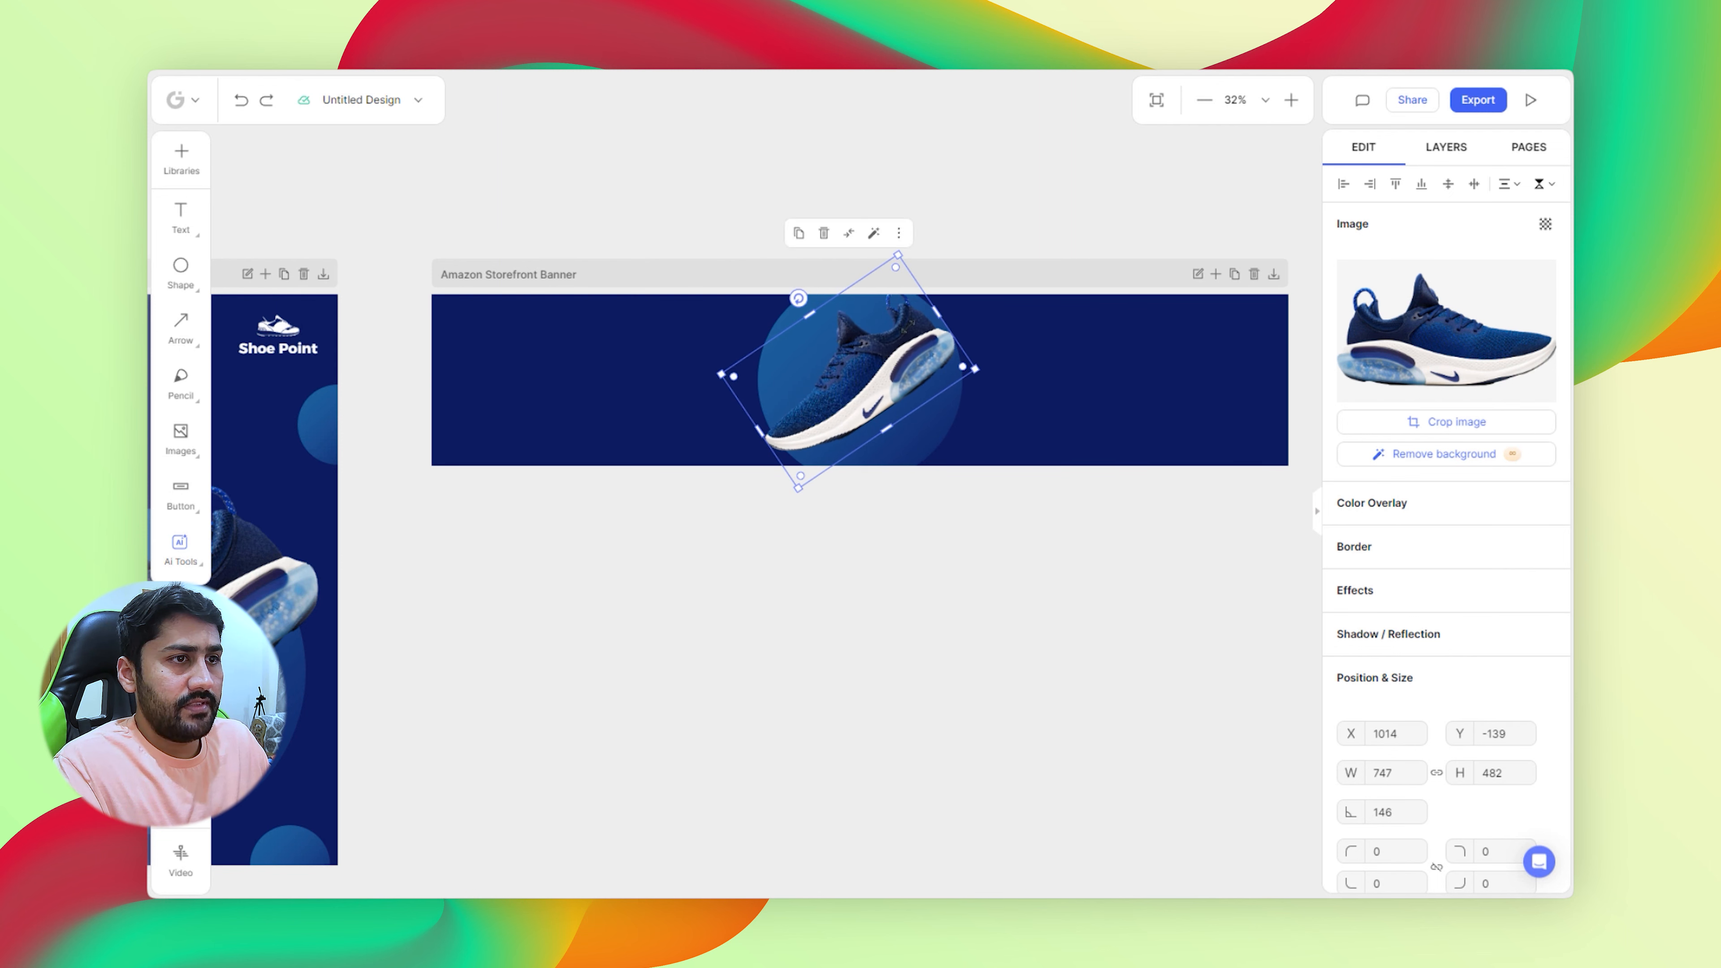
drag(899, 257, 889, 287)
drag(887, 369, 895, 362)
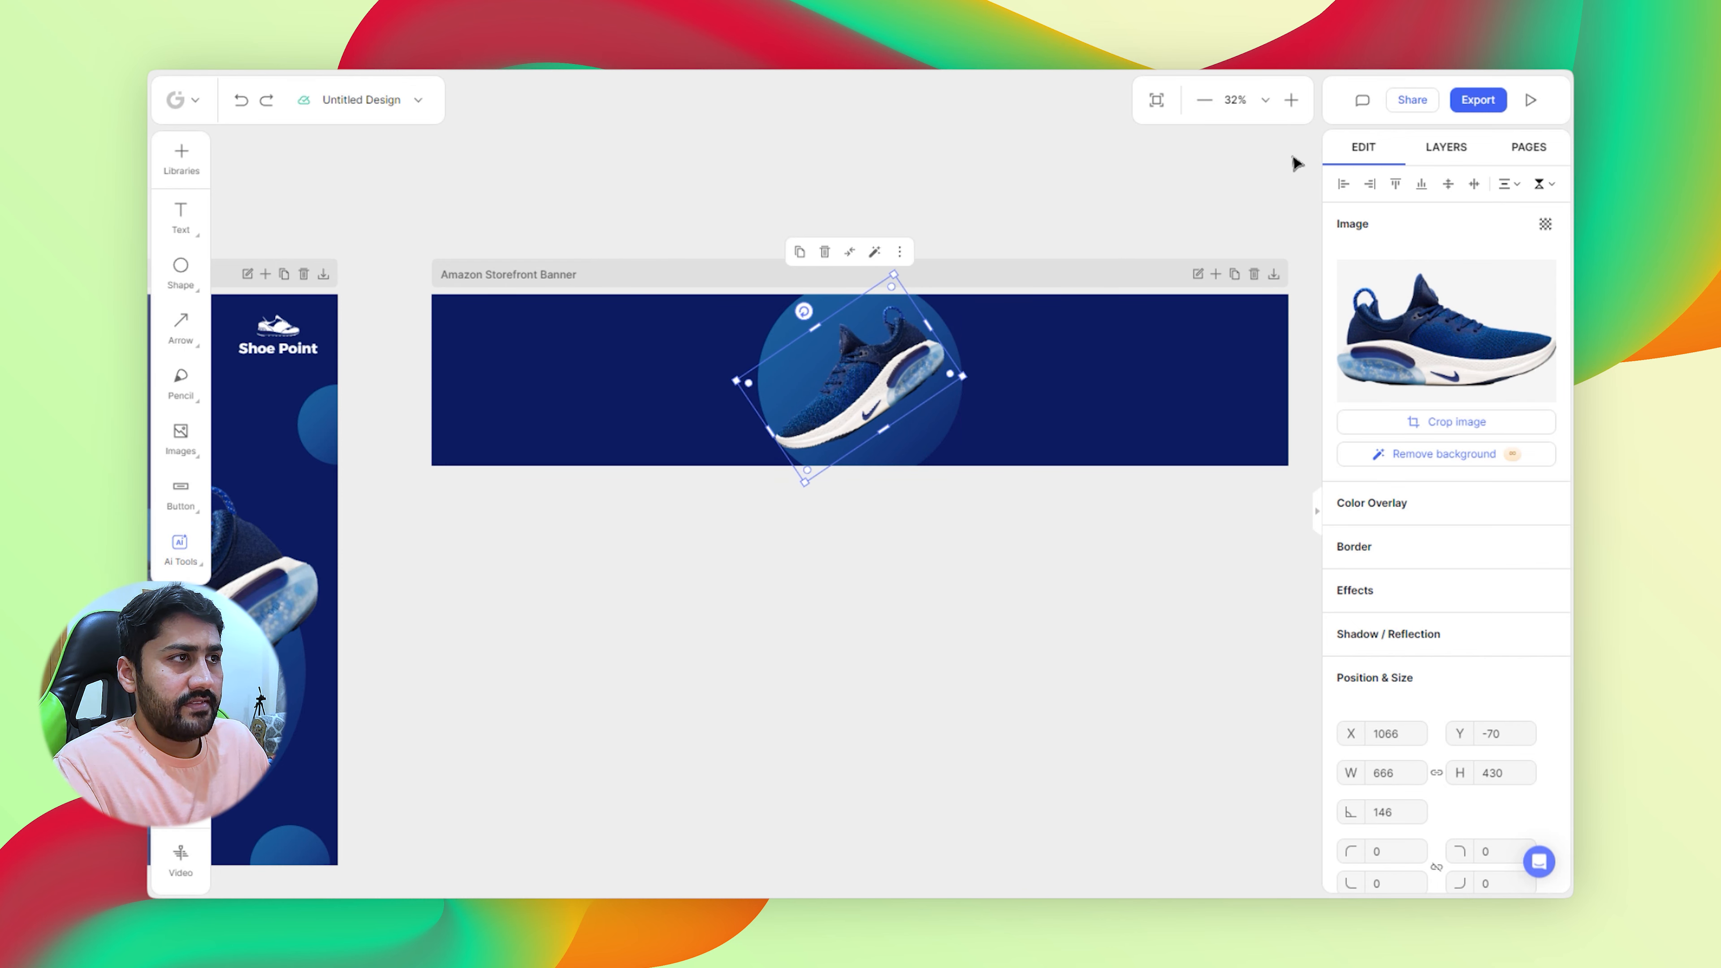
- Centre the shoe horizontally in the banner, then nudge it slightly so it sits well on the gradient circle
click(1448, 184)
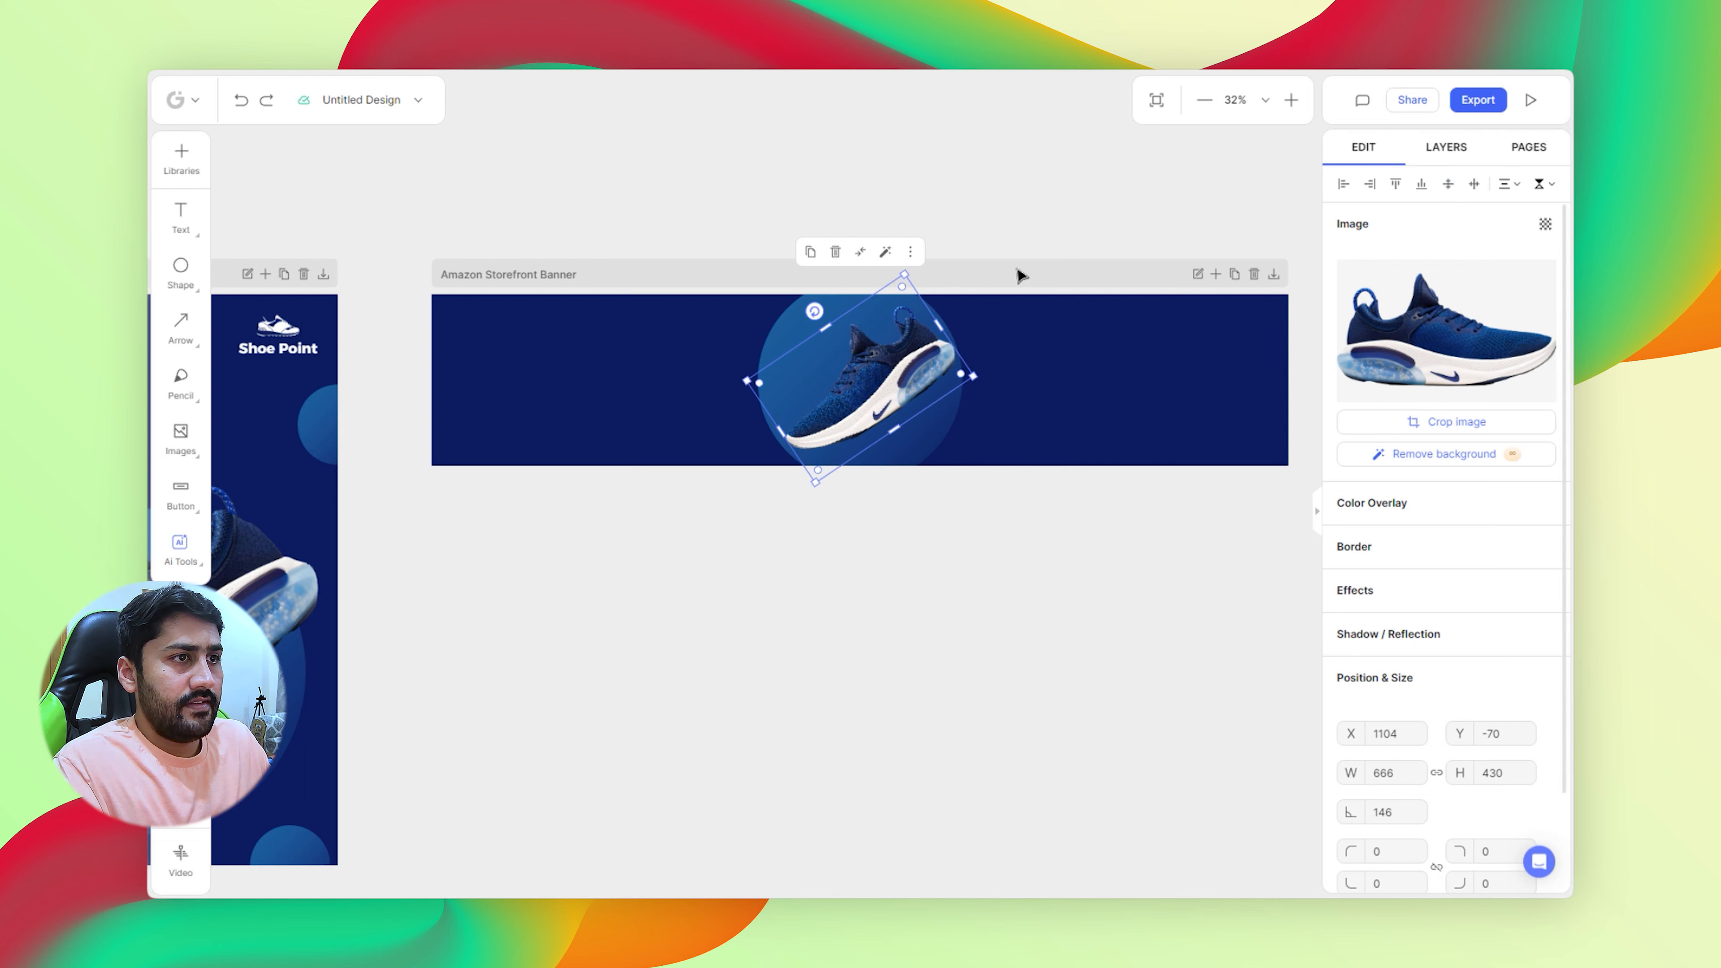
drag(909, 349, 903, 348)
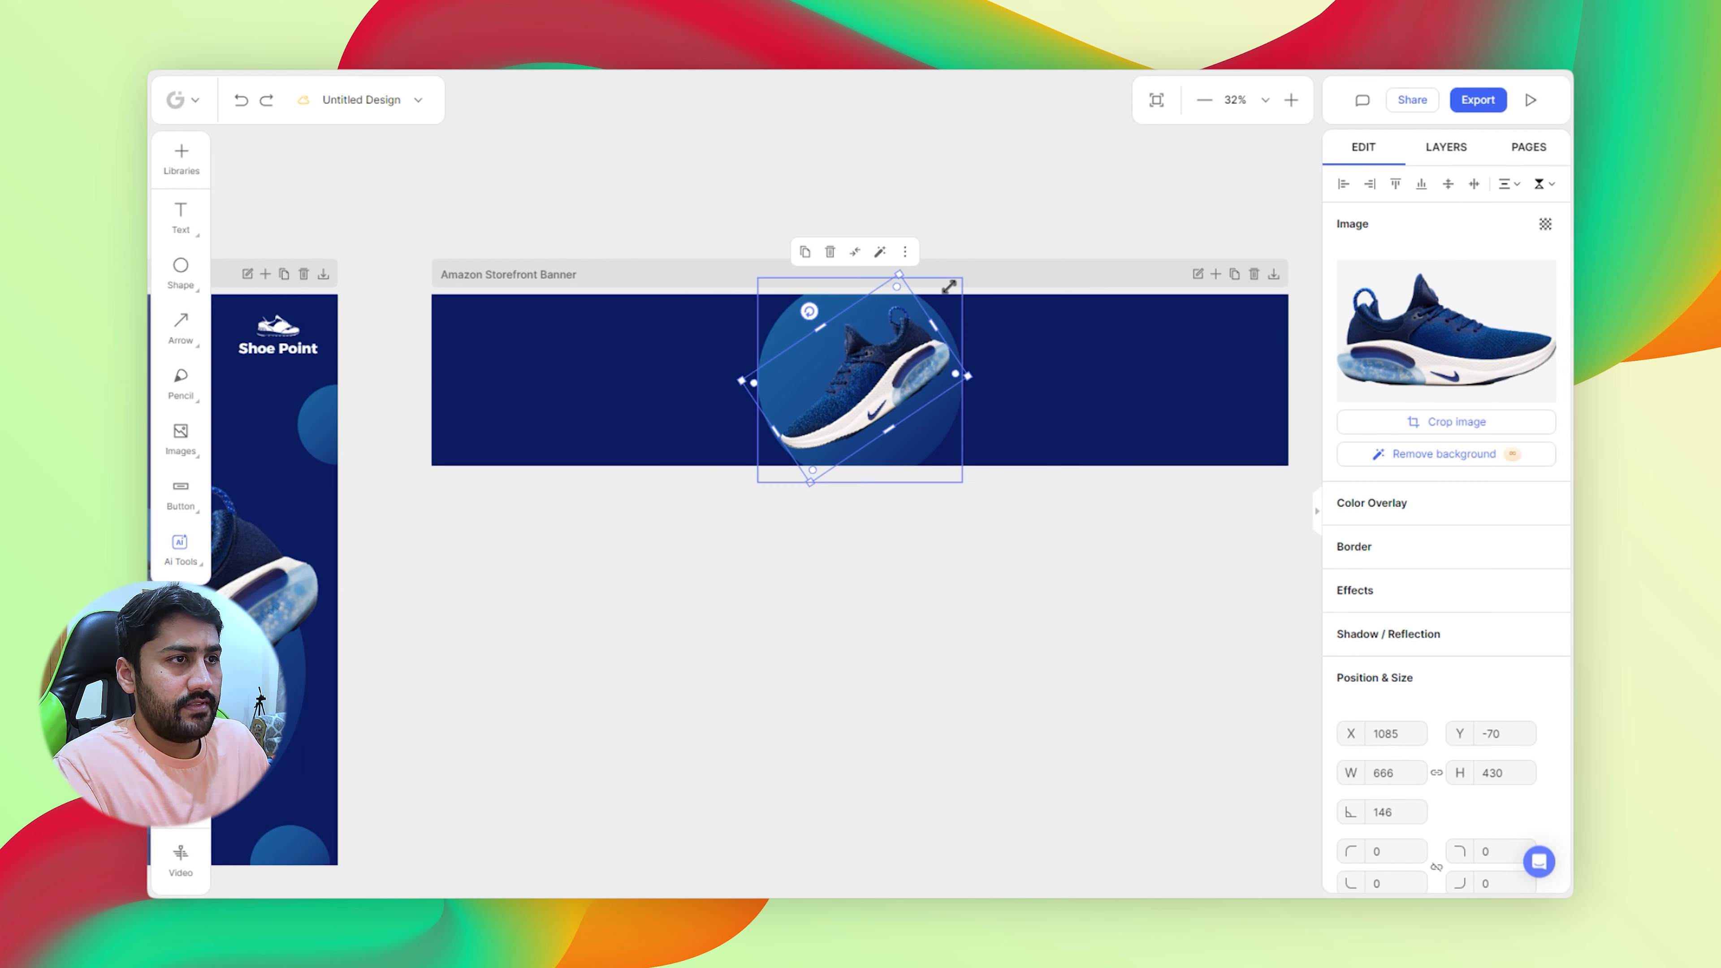
click(980, 238)
click(906, 364)
drag(903, 365, 904, 366)
click(986, 168)
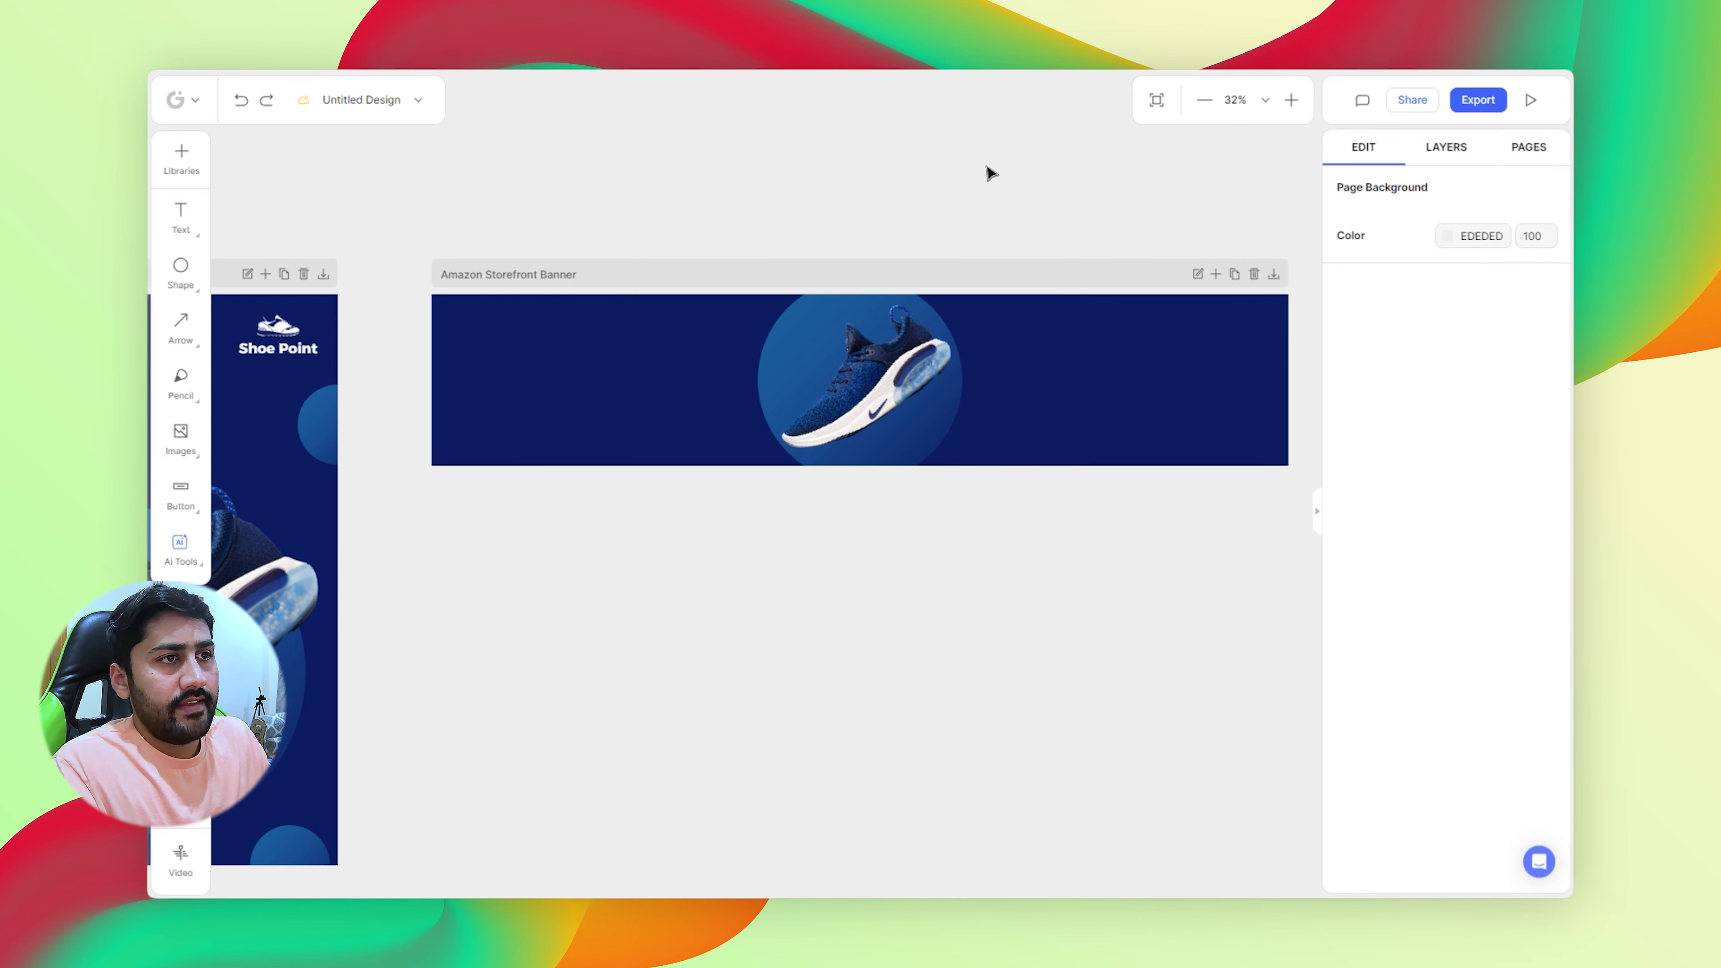
- Copy the JOY and RIDE texts from HERO IMAGE 2 into the Amazon Storefront Banner
click(1206, 102)
scroll(678, 407, left, 10)
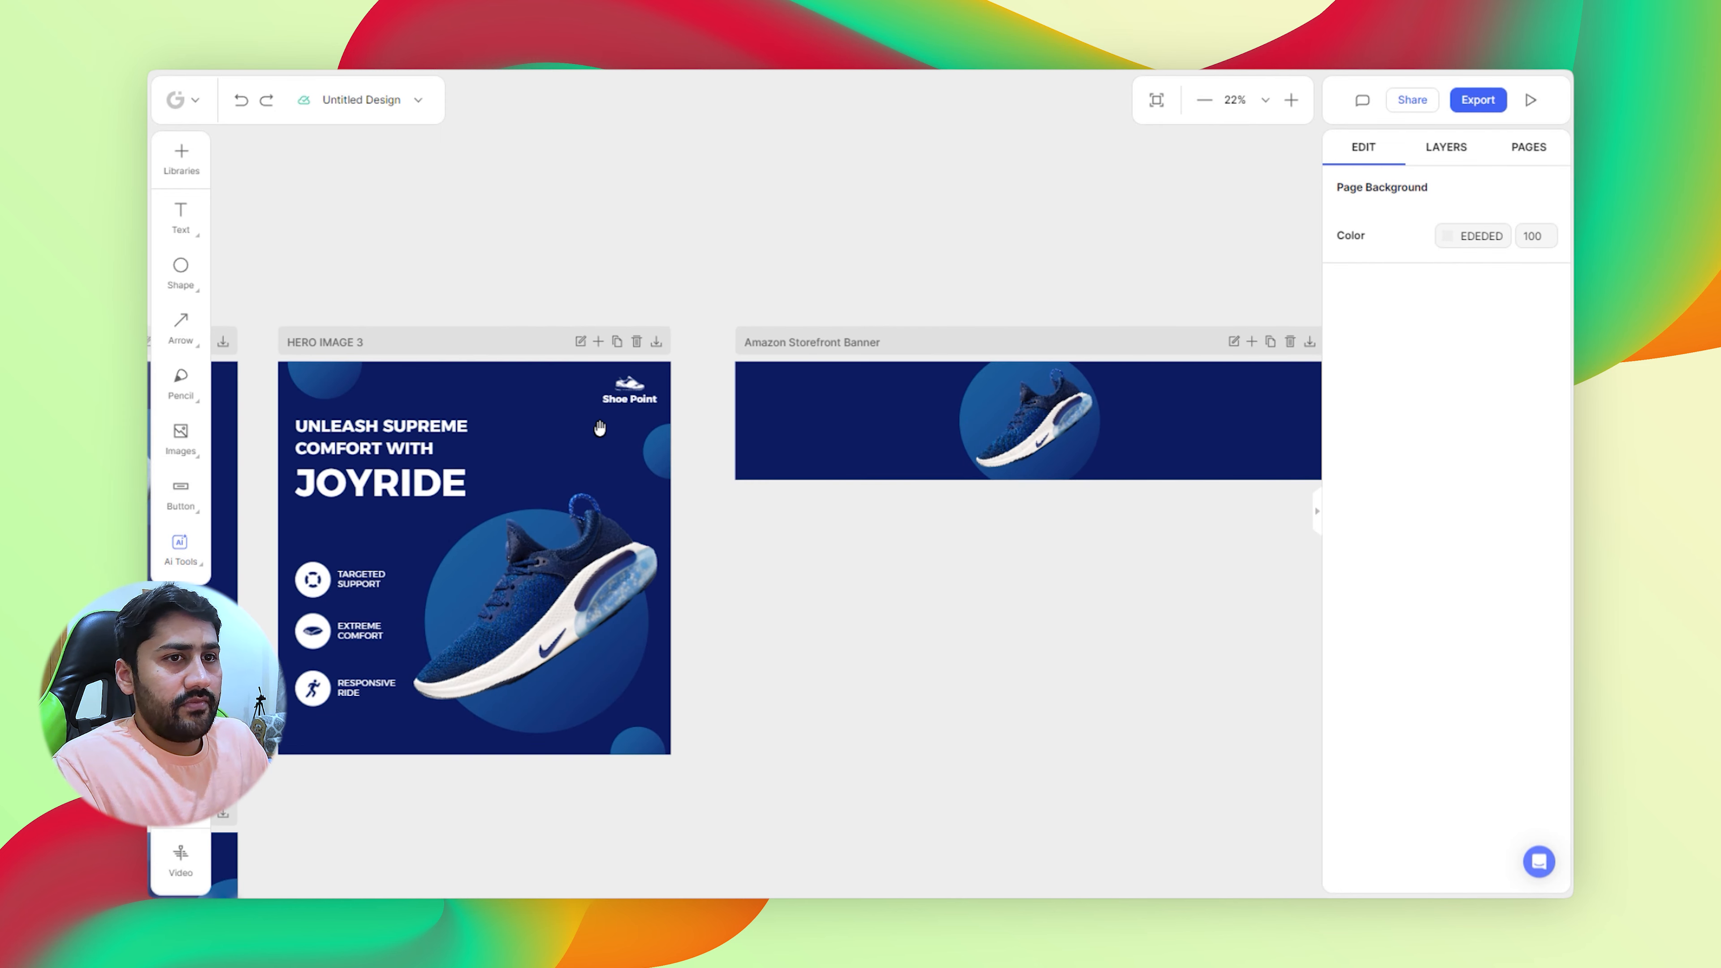
click(463, 466)
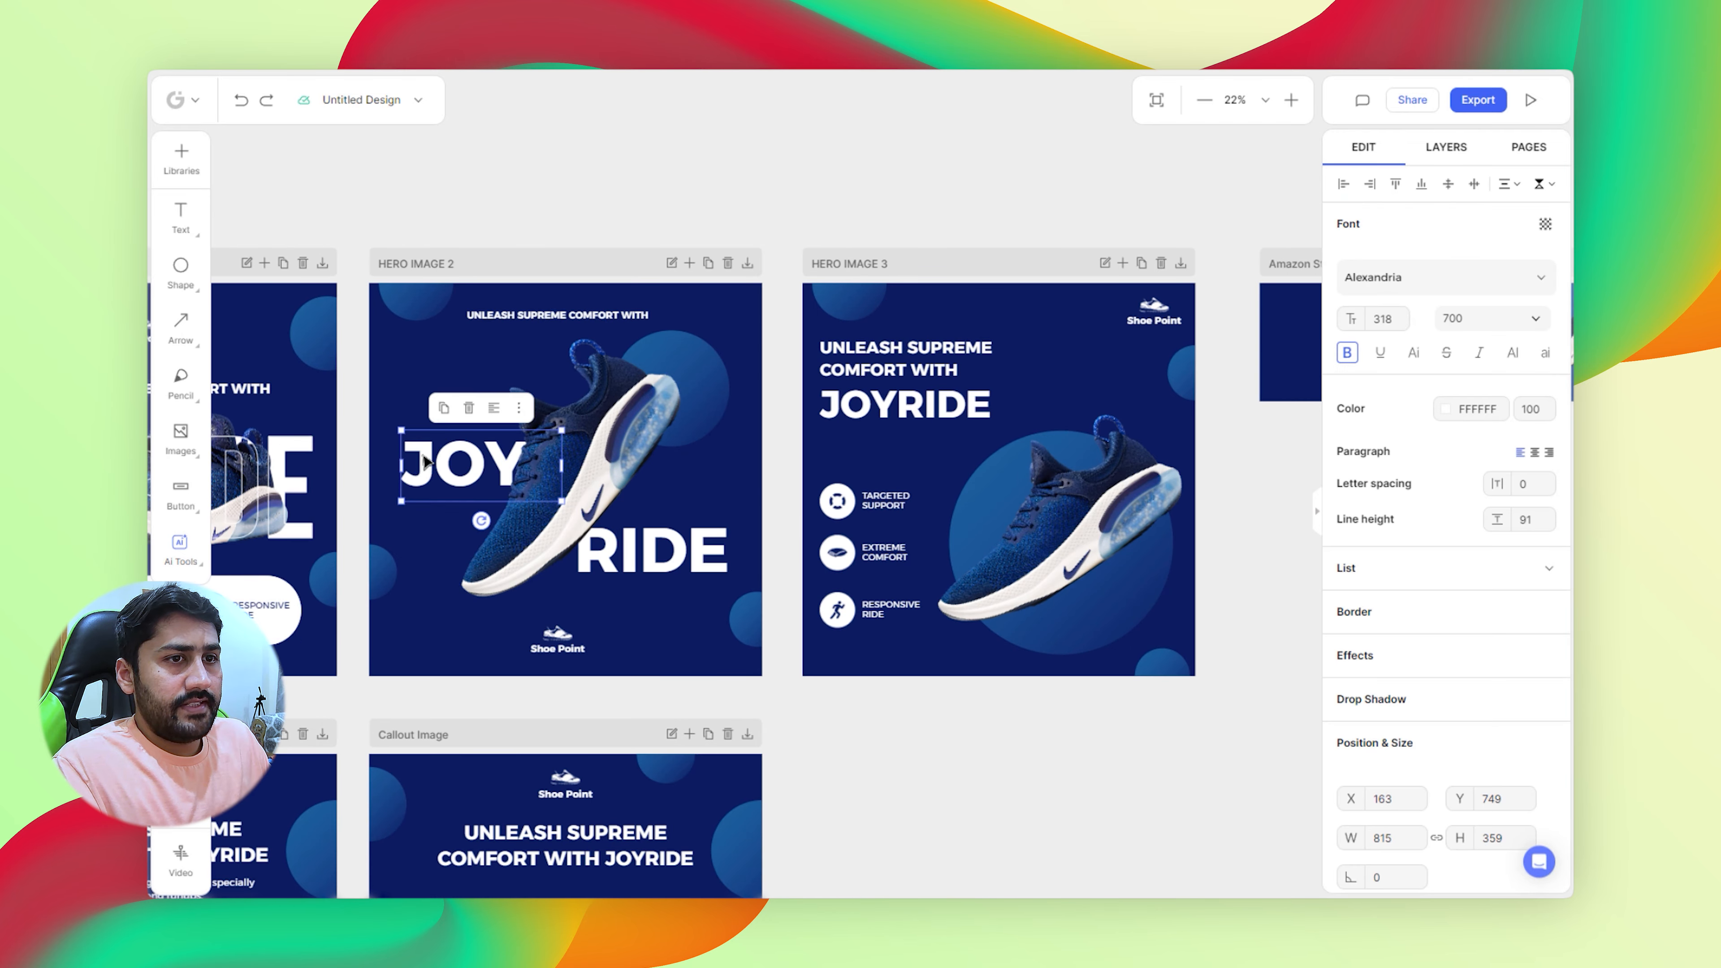
shift+click(709, 570)
click(782, 484)
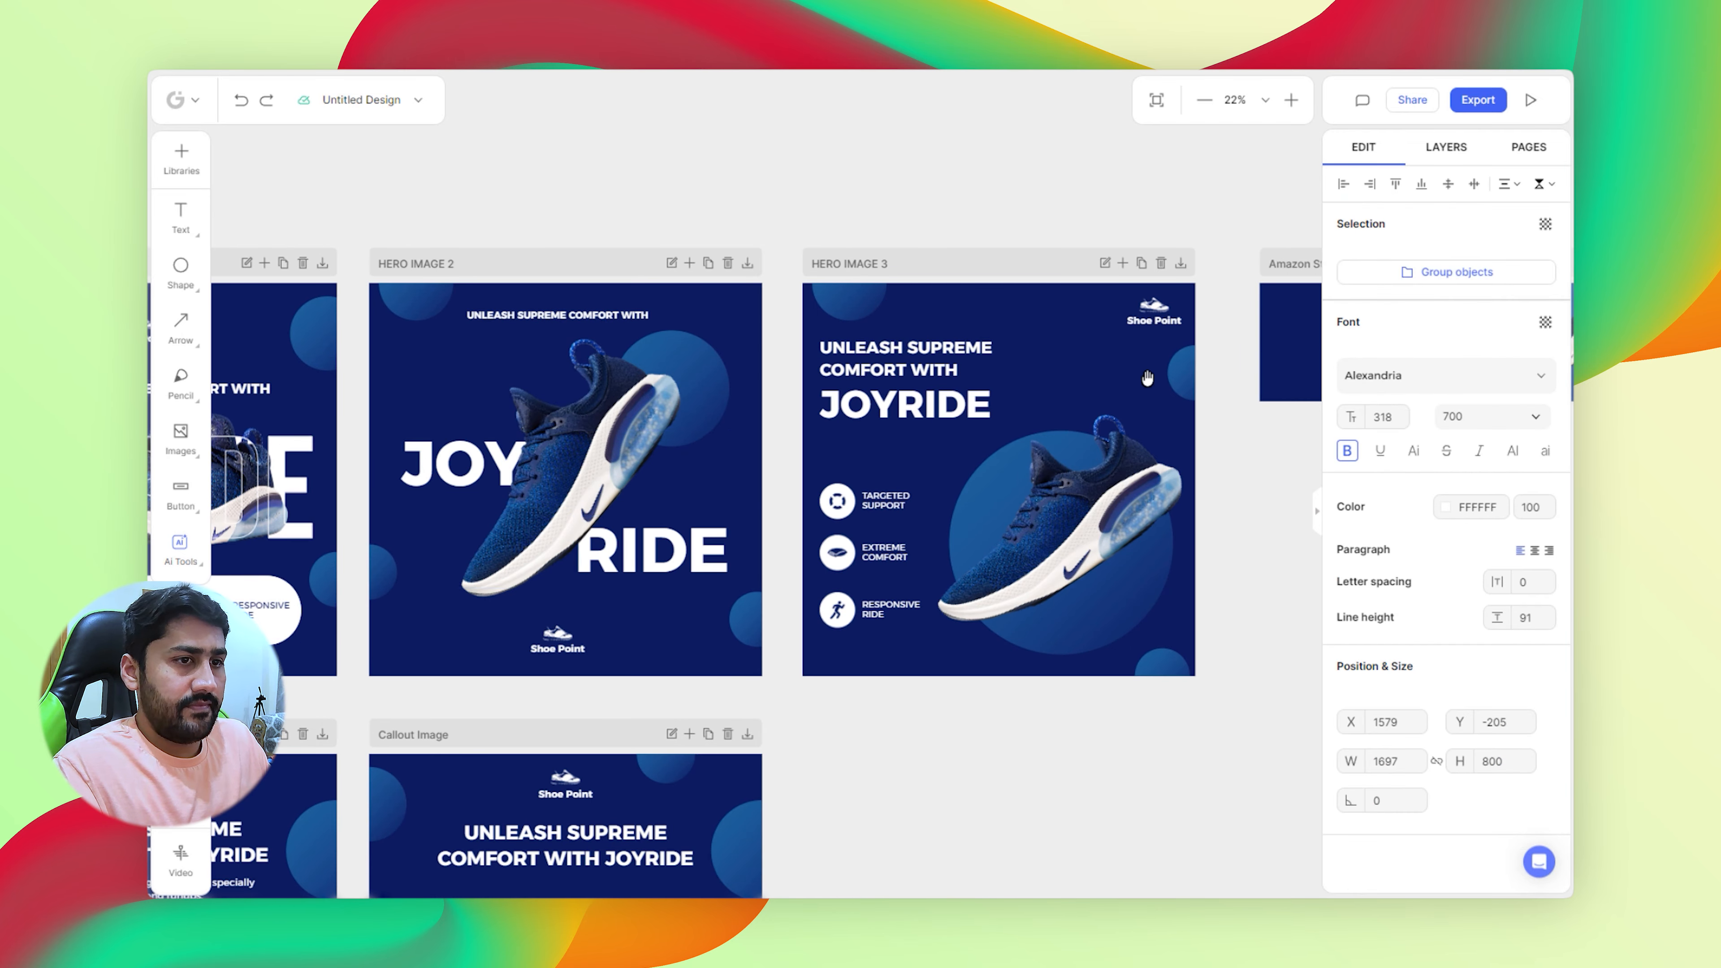
scroll(782, 484, right, 10)
click(738, 347)
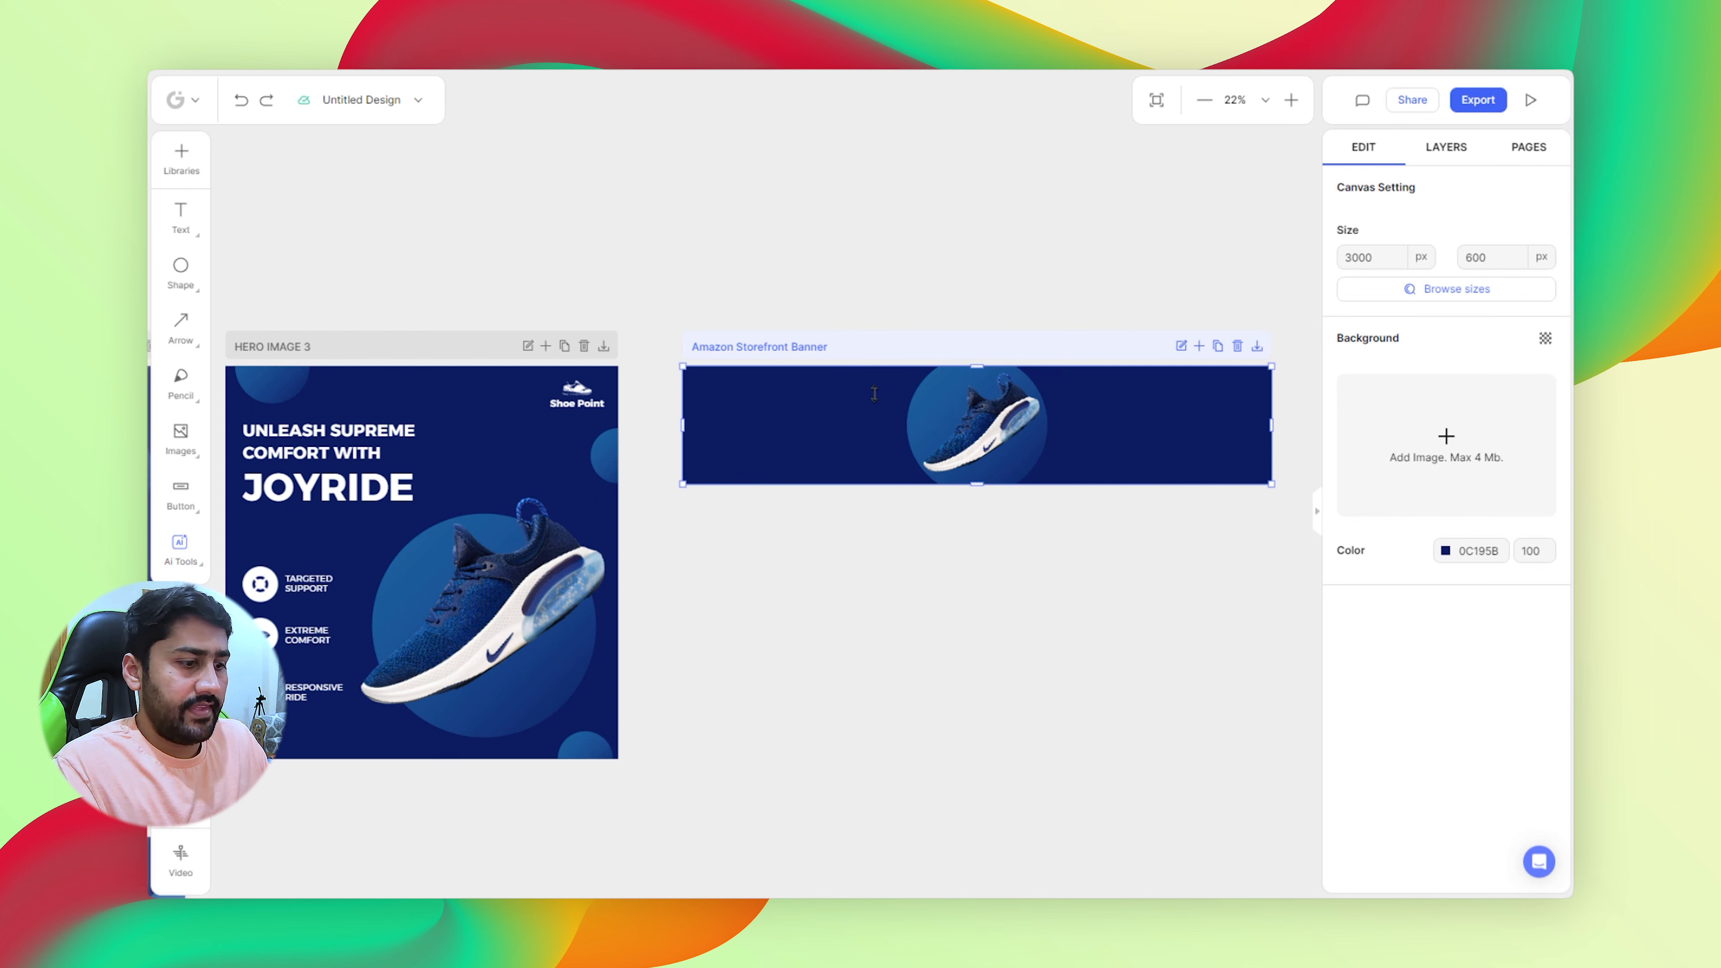
key(ctrl+v)
click(1088, 527)
- Reduce the font size of the banner's JOY and RIDE texts to 200
click(879, 380)
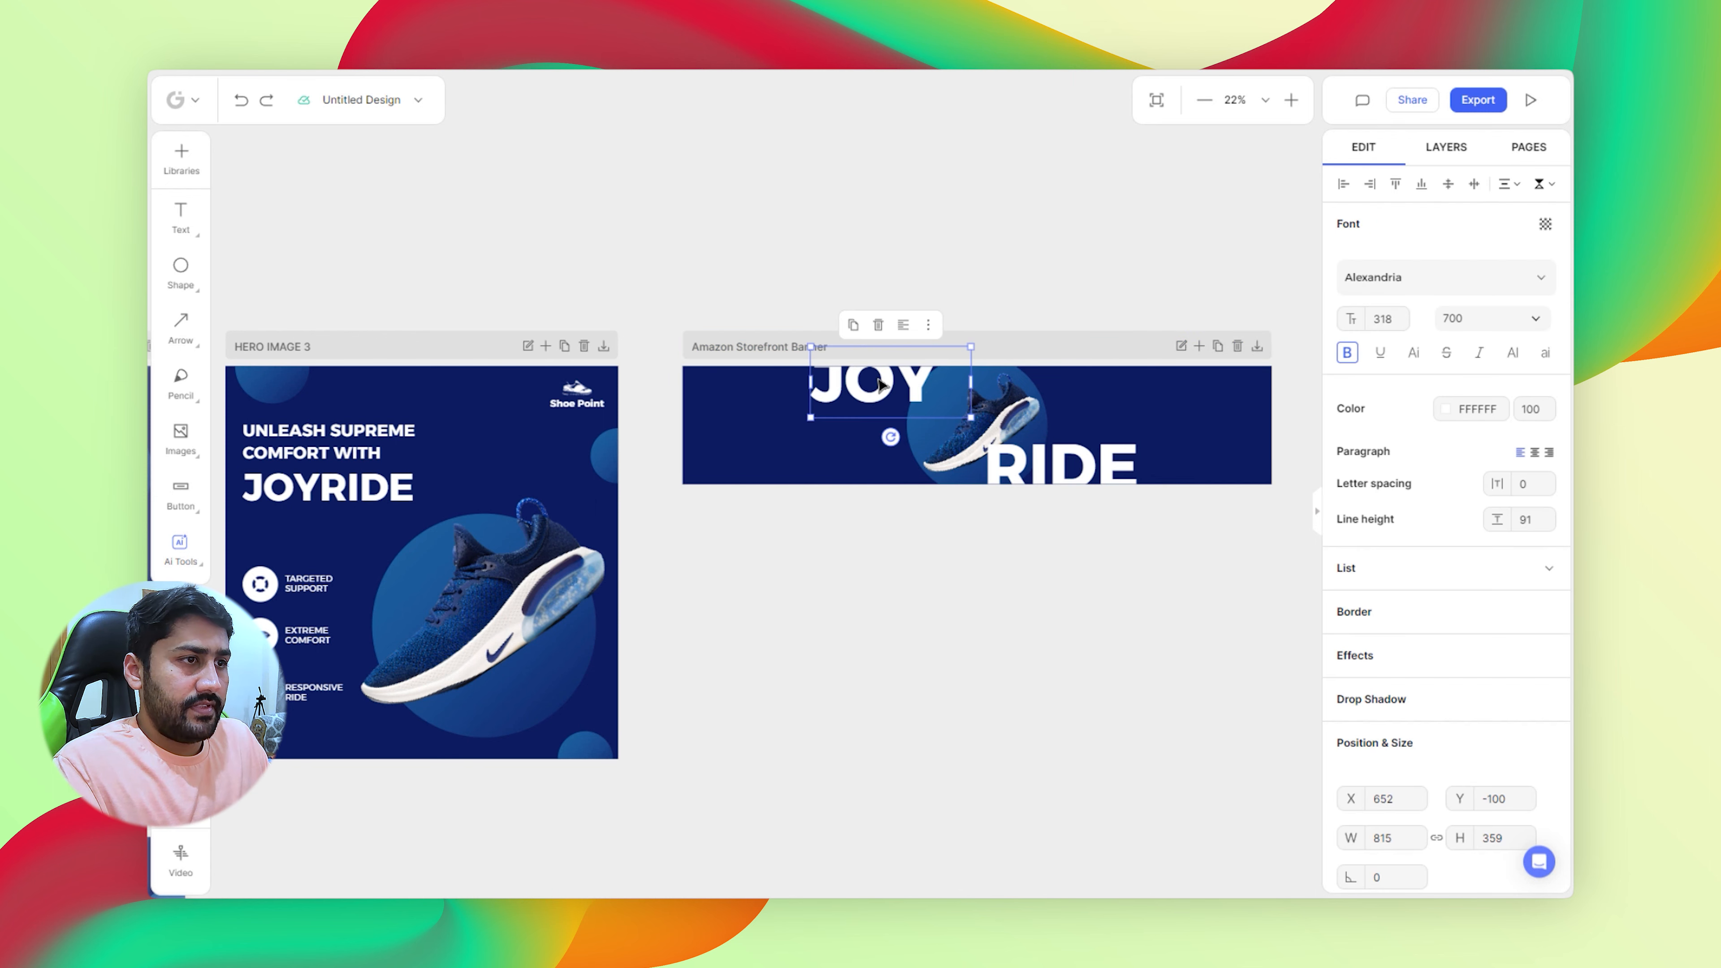
shift+click(1091, 471)
drag(1354, 418, 1258, 438)
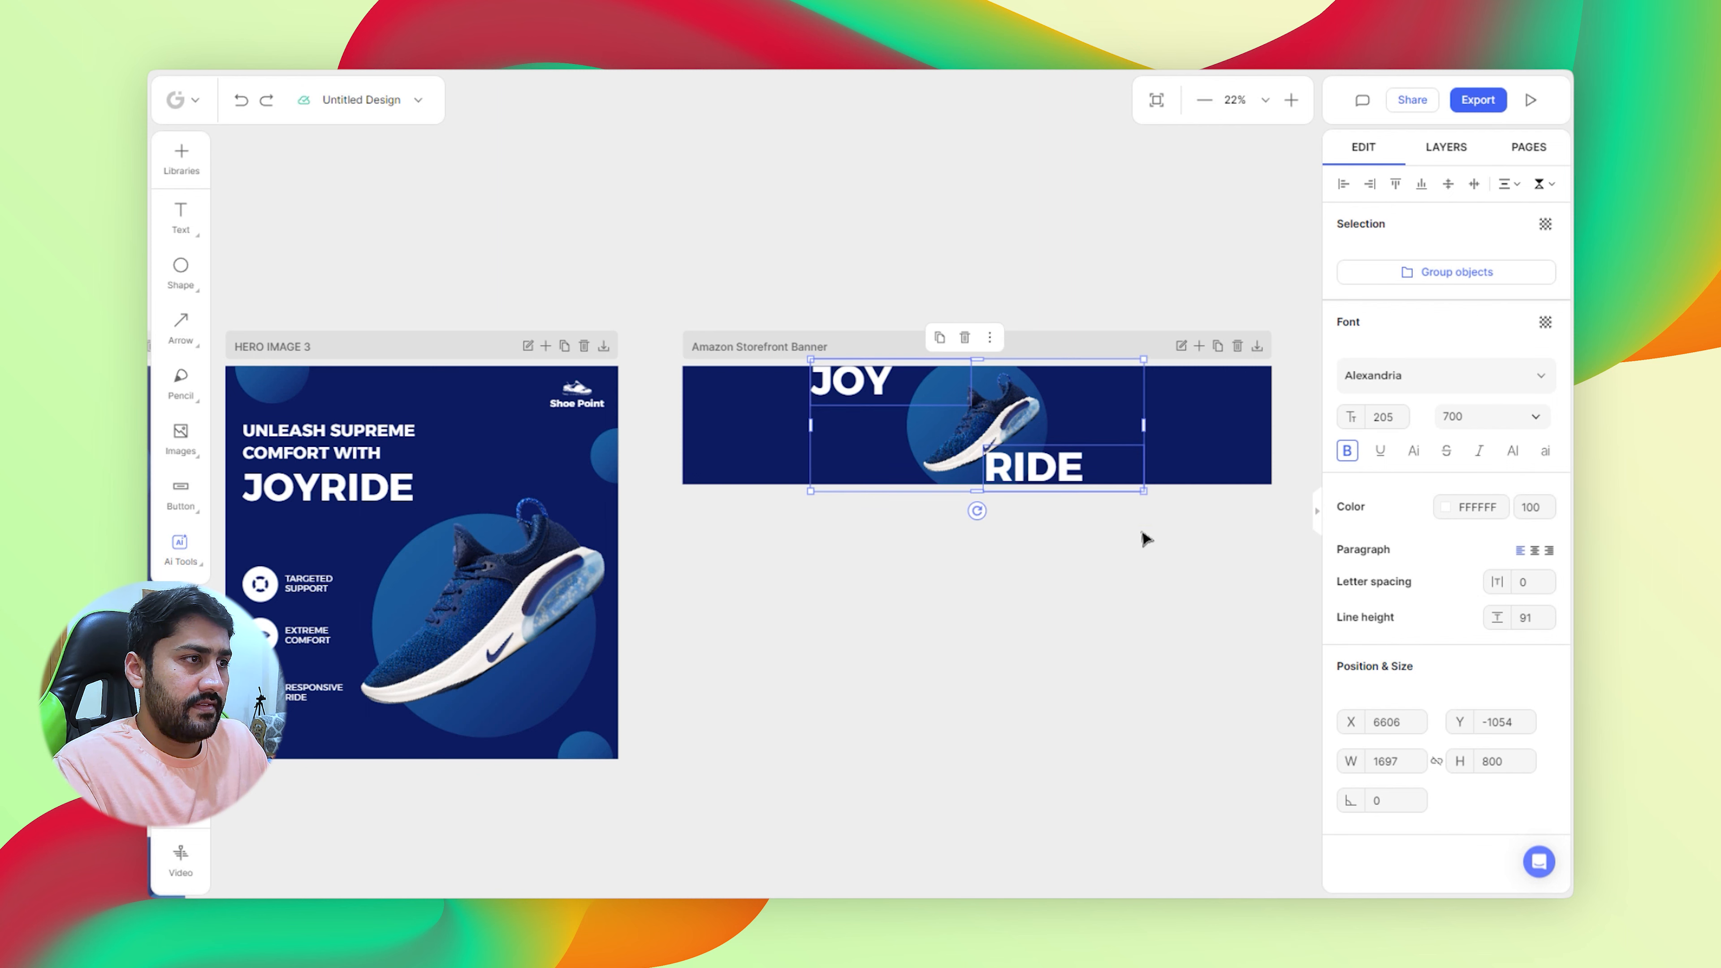
text(2)
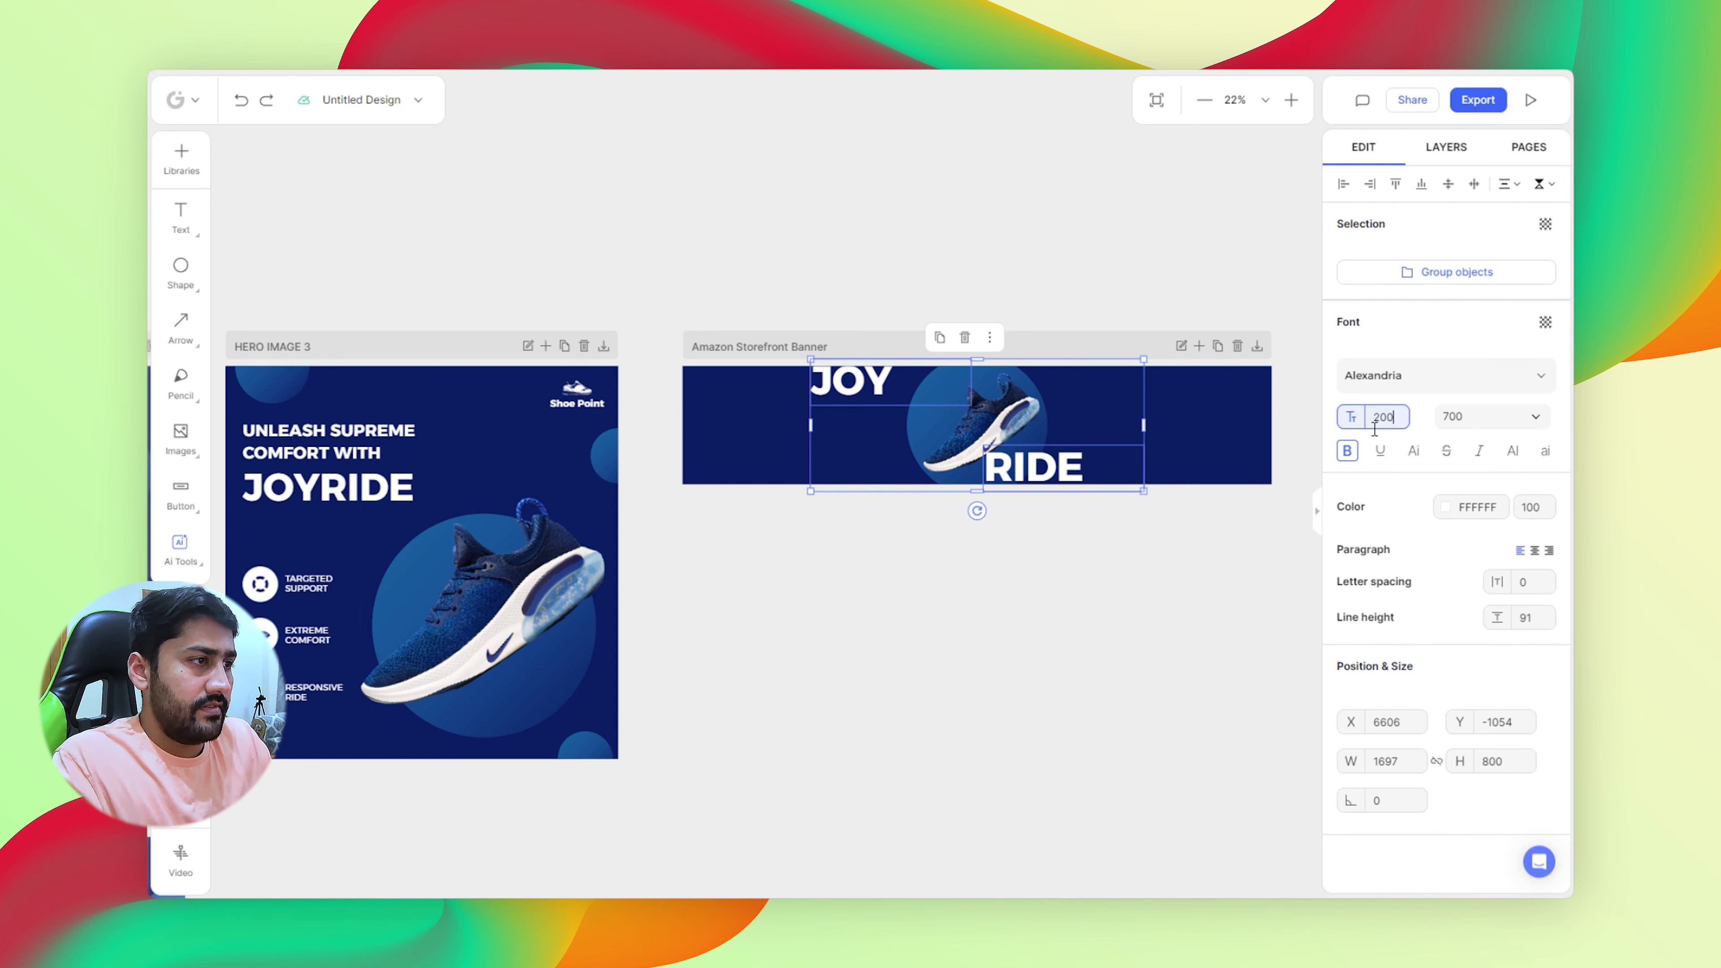
key(Return)
- Narrow the JOY and RIDE text boxes, placing JOY beside the shoe's upper left and RIDE at its lower right
click(874, 383)
drag(970, 384, 910, 383)
click(1043, 464)
drag(1143, 467, 1088, 467)
drag(1047, 466, 1063, 445)
drag(881, 383, 959, 413)
- Move the shoe image above the JOY and RIDE texts in the banner's layer order so it overlaps the lettering
scroll(959, 412, up, 5)
drag(962, 487, 972, 474)
click(1128, 447)
click(1464, 153)
scroll(1415, 320, down, 2)
scroll(1414, 319, up, 2)
drag(1407, 256, 1404, 236)
click(1227, 237)
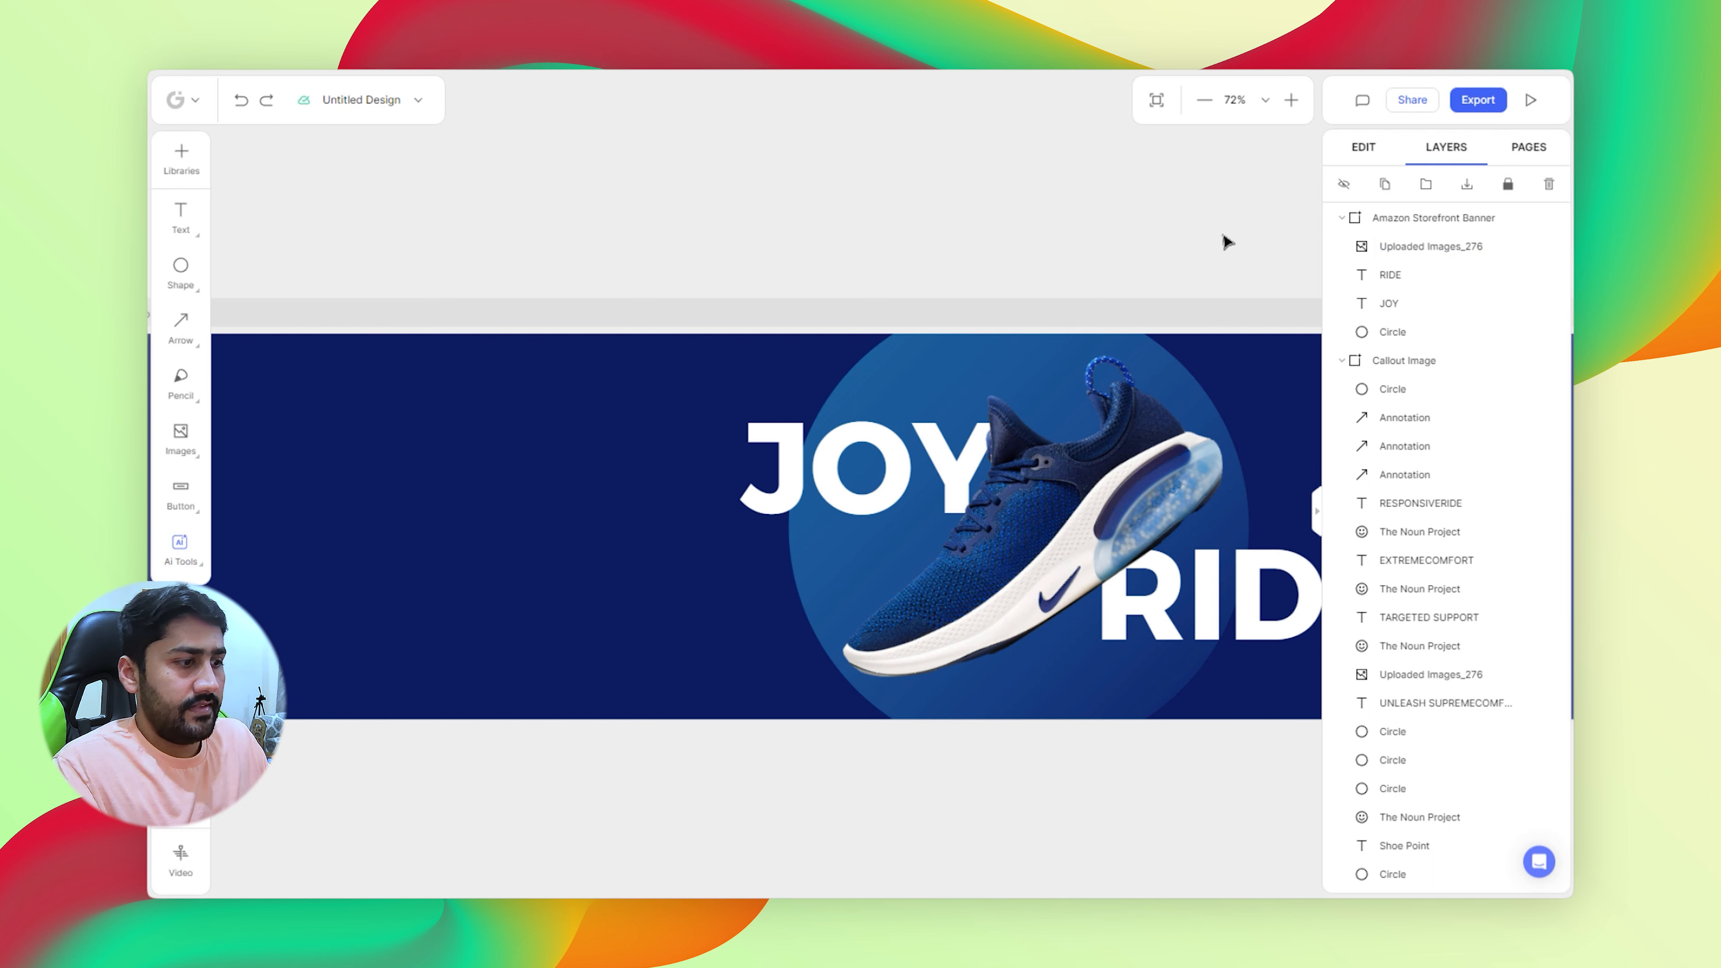
key(ctrl+minus)
key(ctrl+minus)
key(ctrl+minus)
key(ctrl+minus)
key(ctrl+minus)
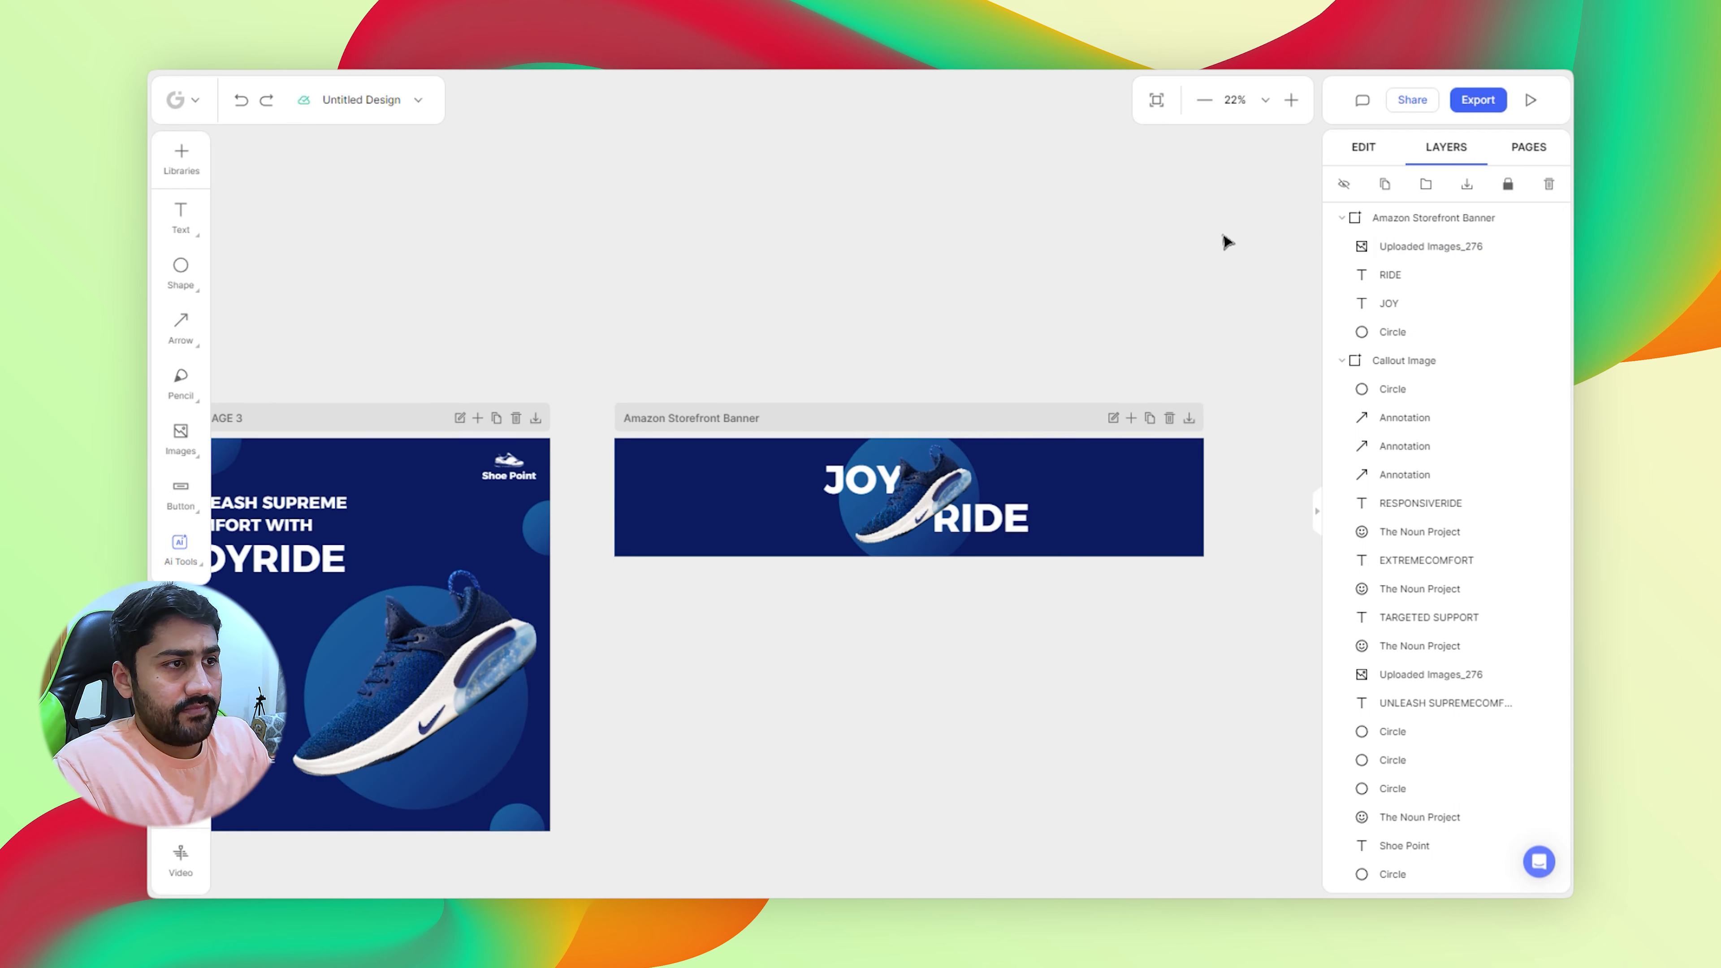
- Copy the gradient circle at HERO IMAGE 3's upper-left edge into the Amazon Storefront Banner
mouse_move(743, 381)
mouse_down()
mouse_move(803, 359)
mouse_move(742, 360)
mouse_up()
drag(692, 299, 796, 286)
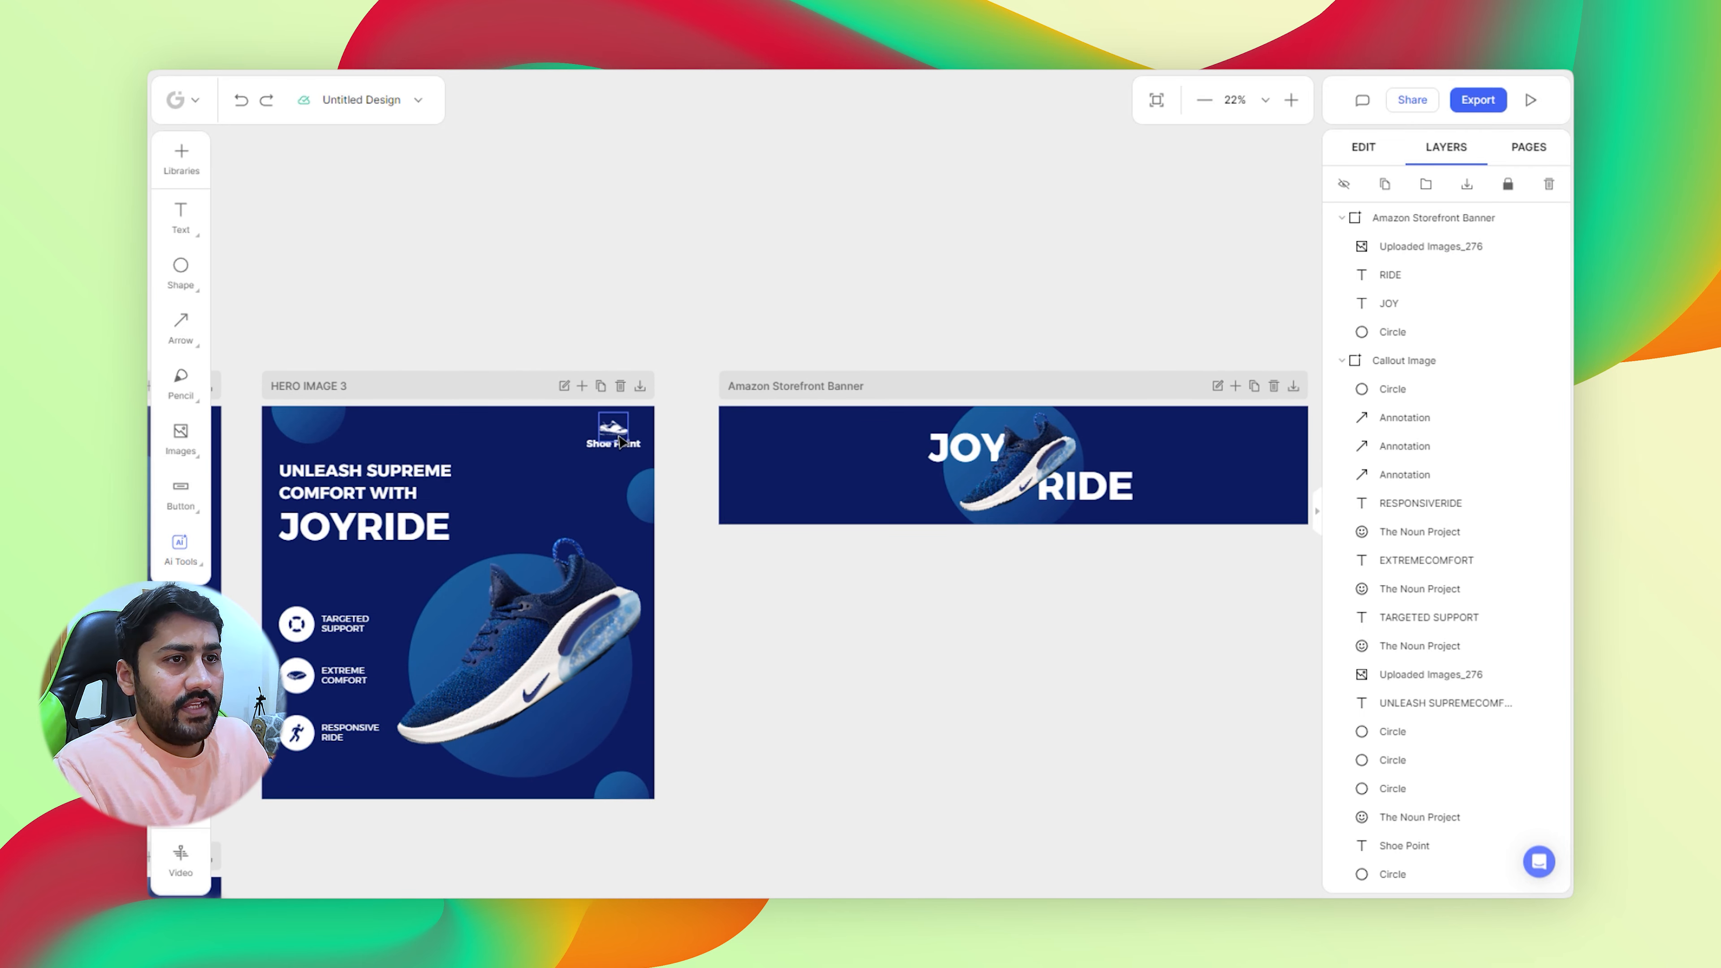
click(335, 420)
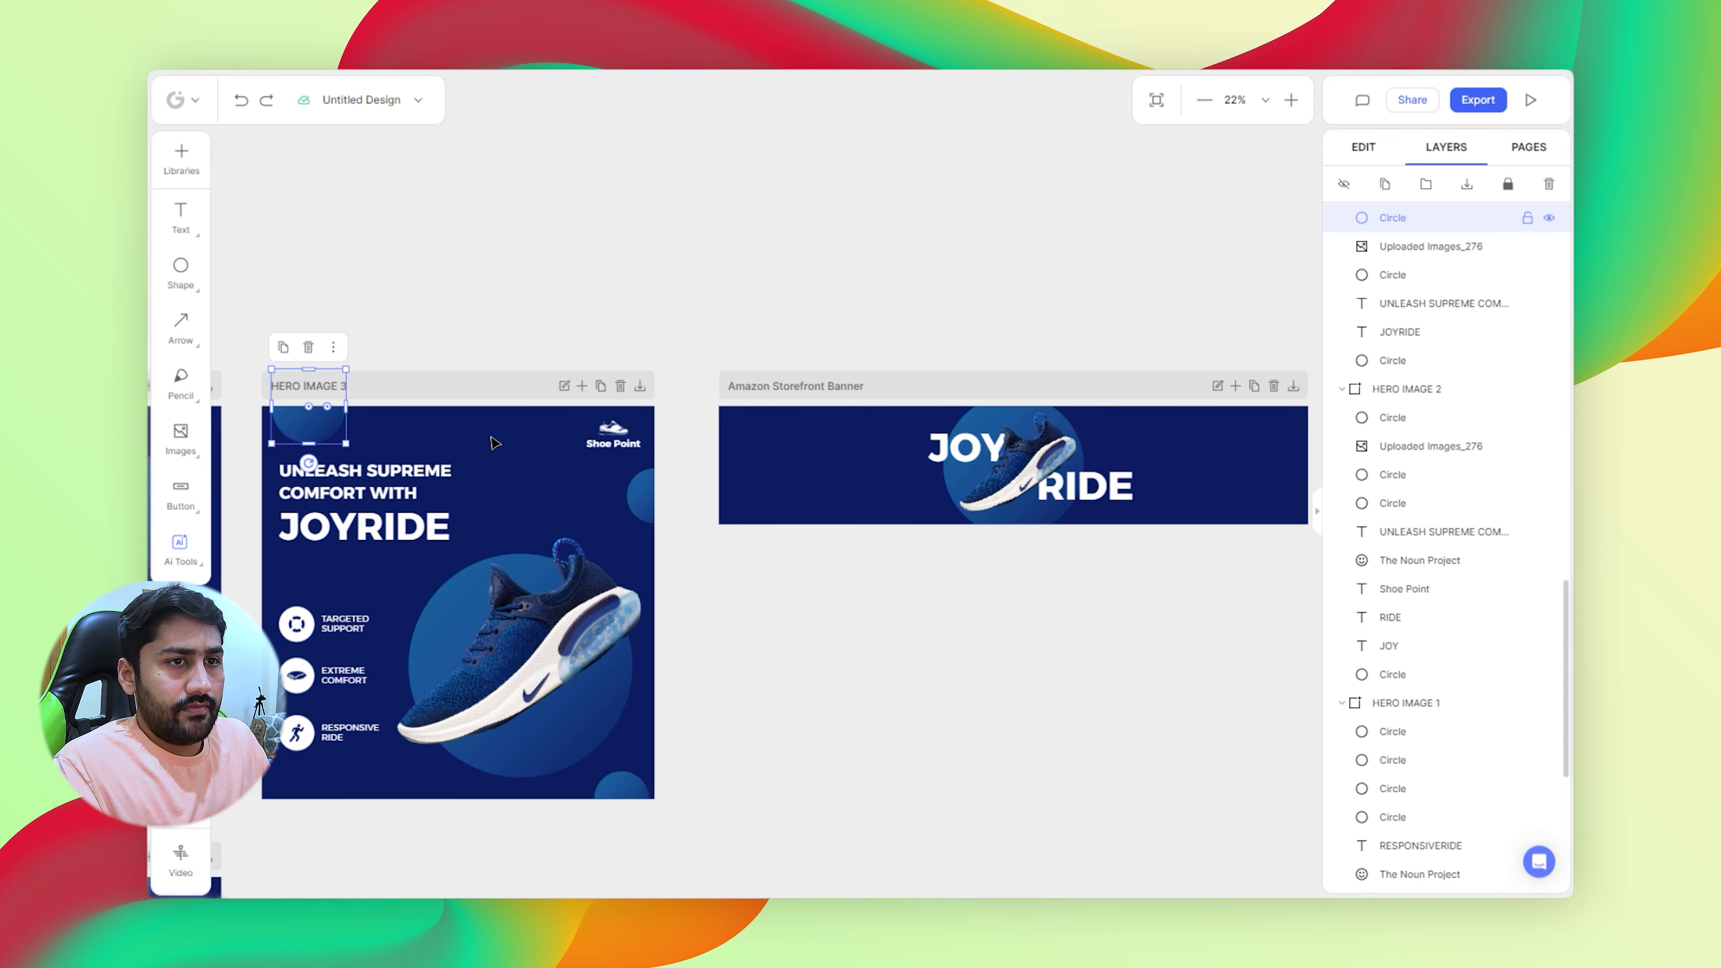
click(767, 385)
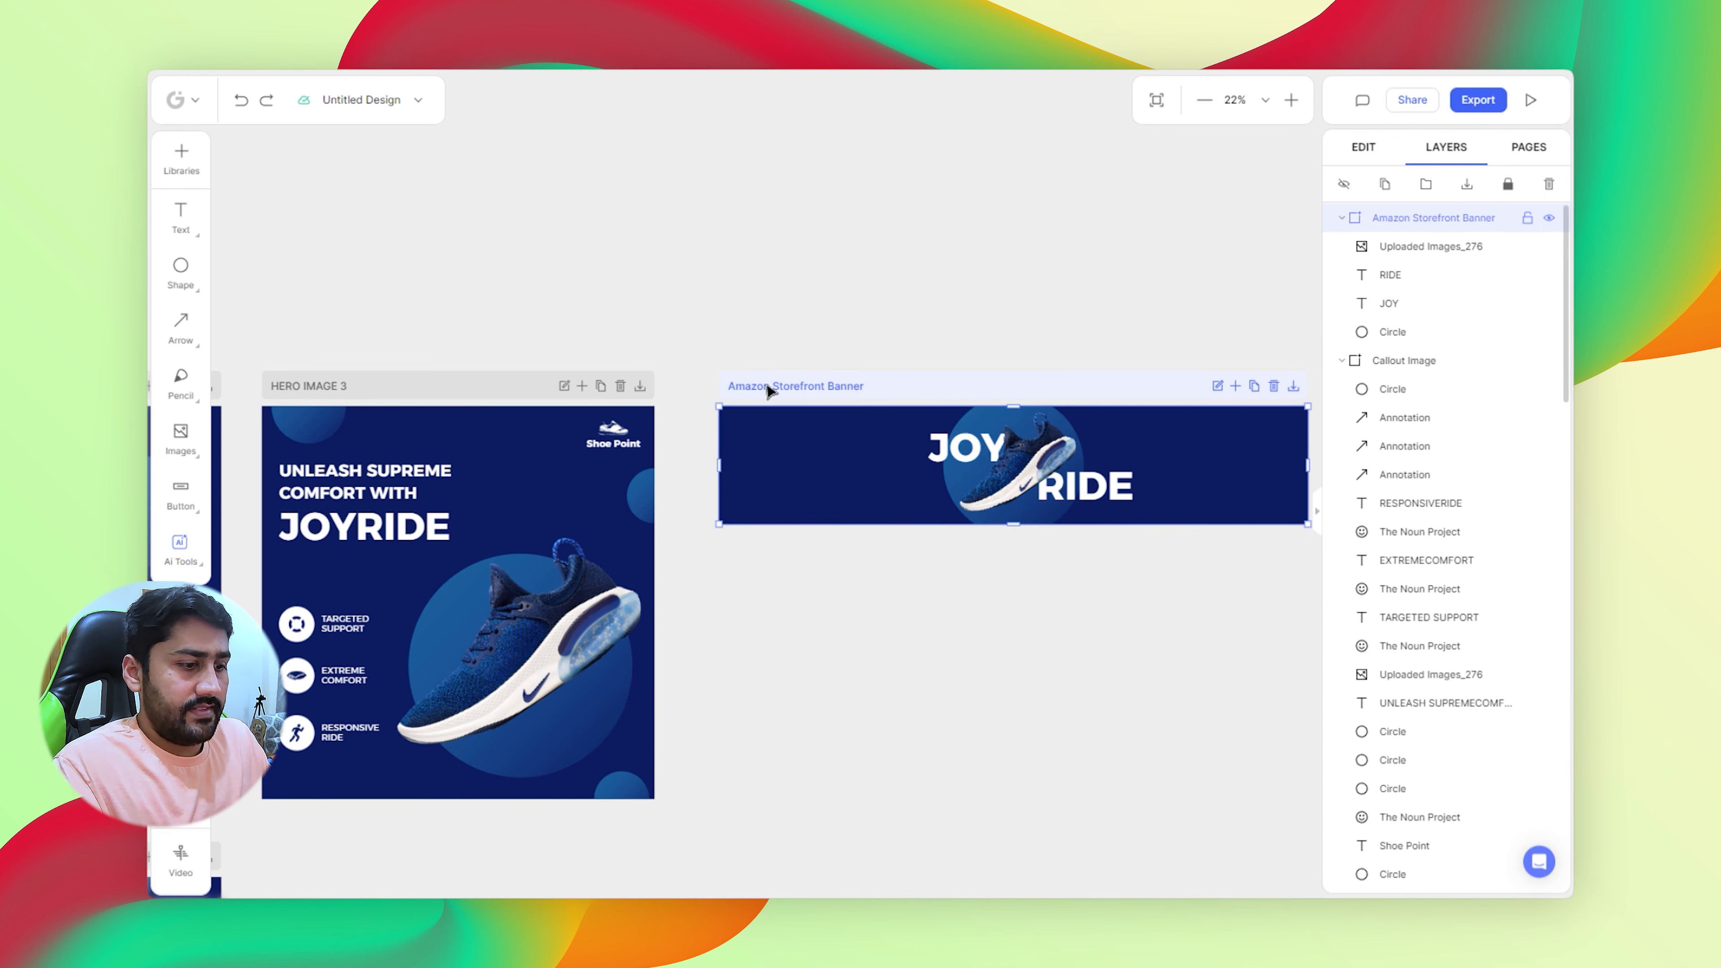
key(ctrl+v)
click(826, 434)
- Duplicate the decorative circle onto the banner's lower-right, upper-right and lower-left edges, making the last two copies smaller
click(780, 427)
key(ctrl+d)
drag(779, 427, 1250, 505)
scroll(1250, 505, right, 3)
drag(1044, 502, 1043, 529)
key(ctrl+d)
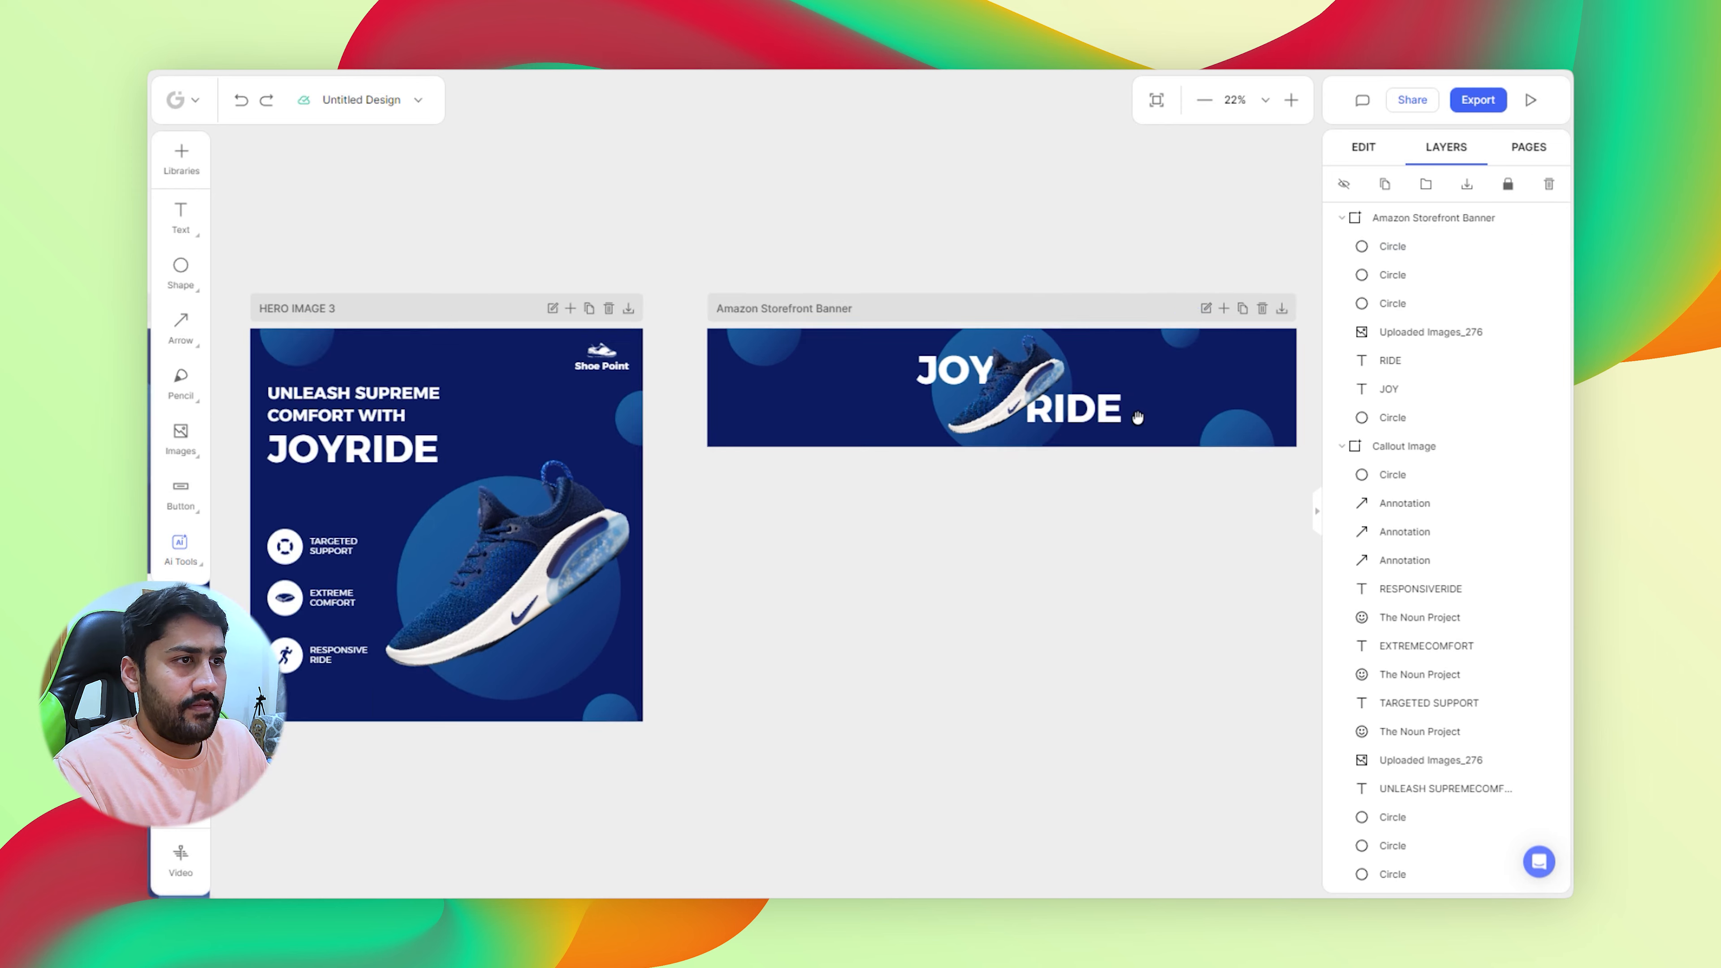
drag(1180, 337, 859, 440)
drag(860, 475, 881, 482)
- Copy the shoe icon and Shoe Point text from HERO IMAGE 3 into the banner, stacked in the space before JOY
click(622, 357)
key(ctrl+v)
drag(1080, 357, 844, 389)
click(623, 373)
key(ctrl+v)
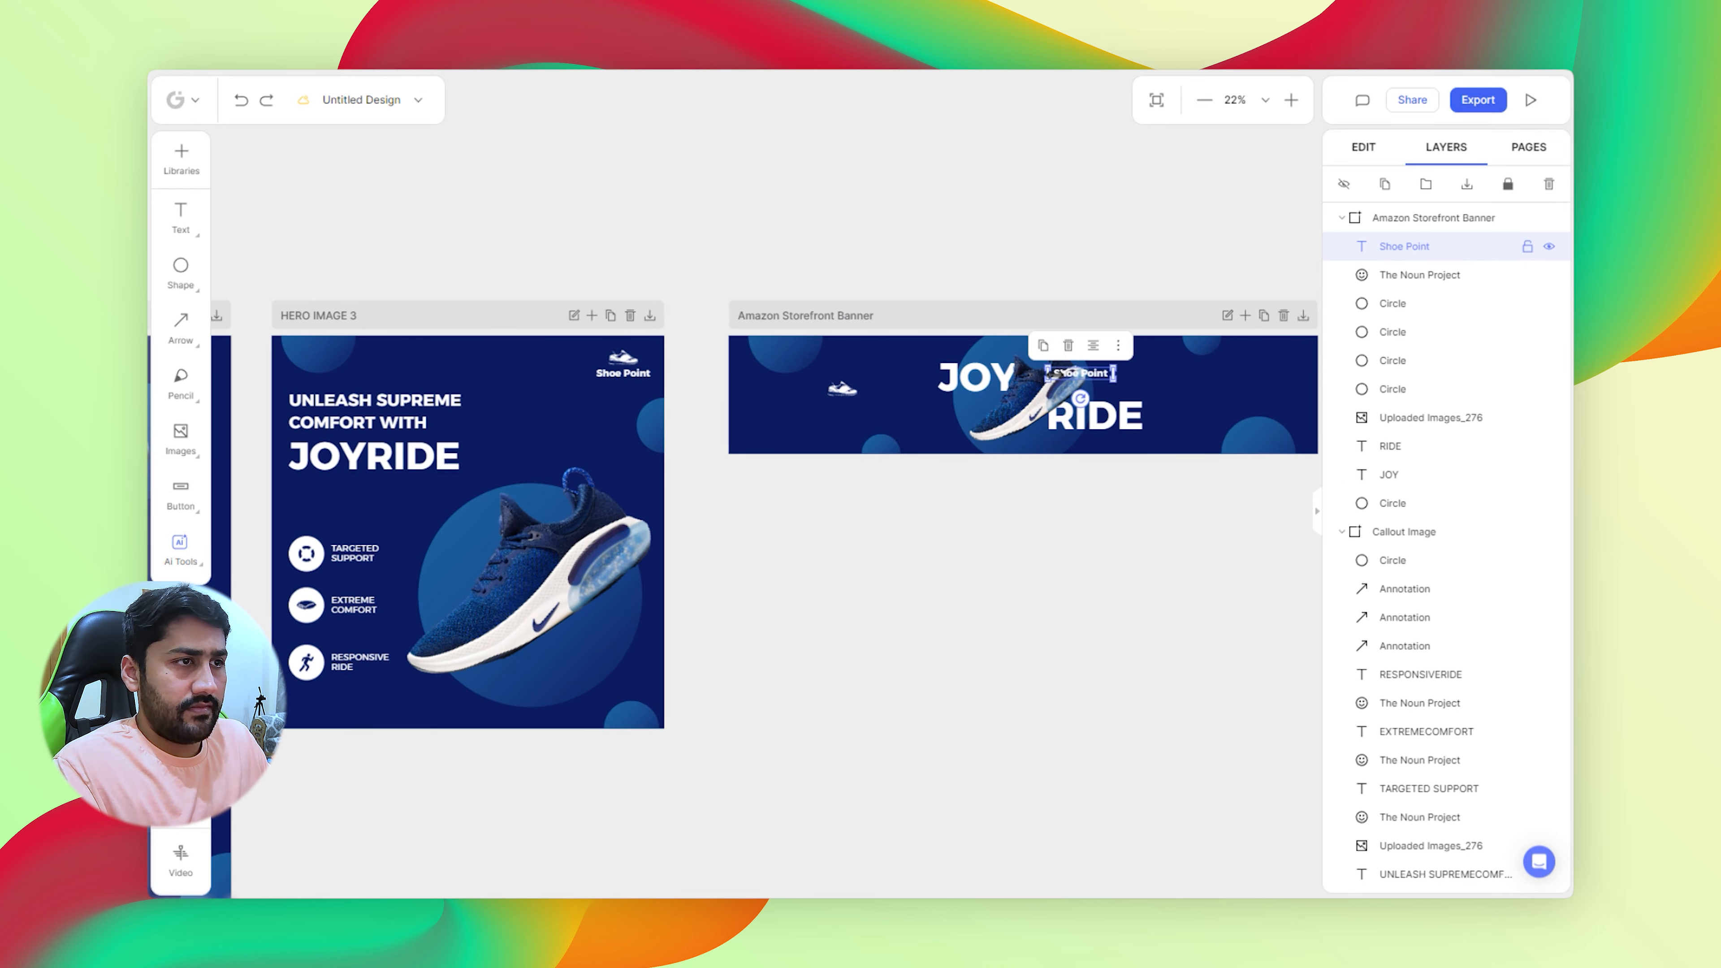
drag(1079, 375, 841, 402)
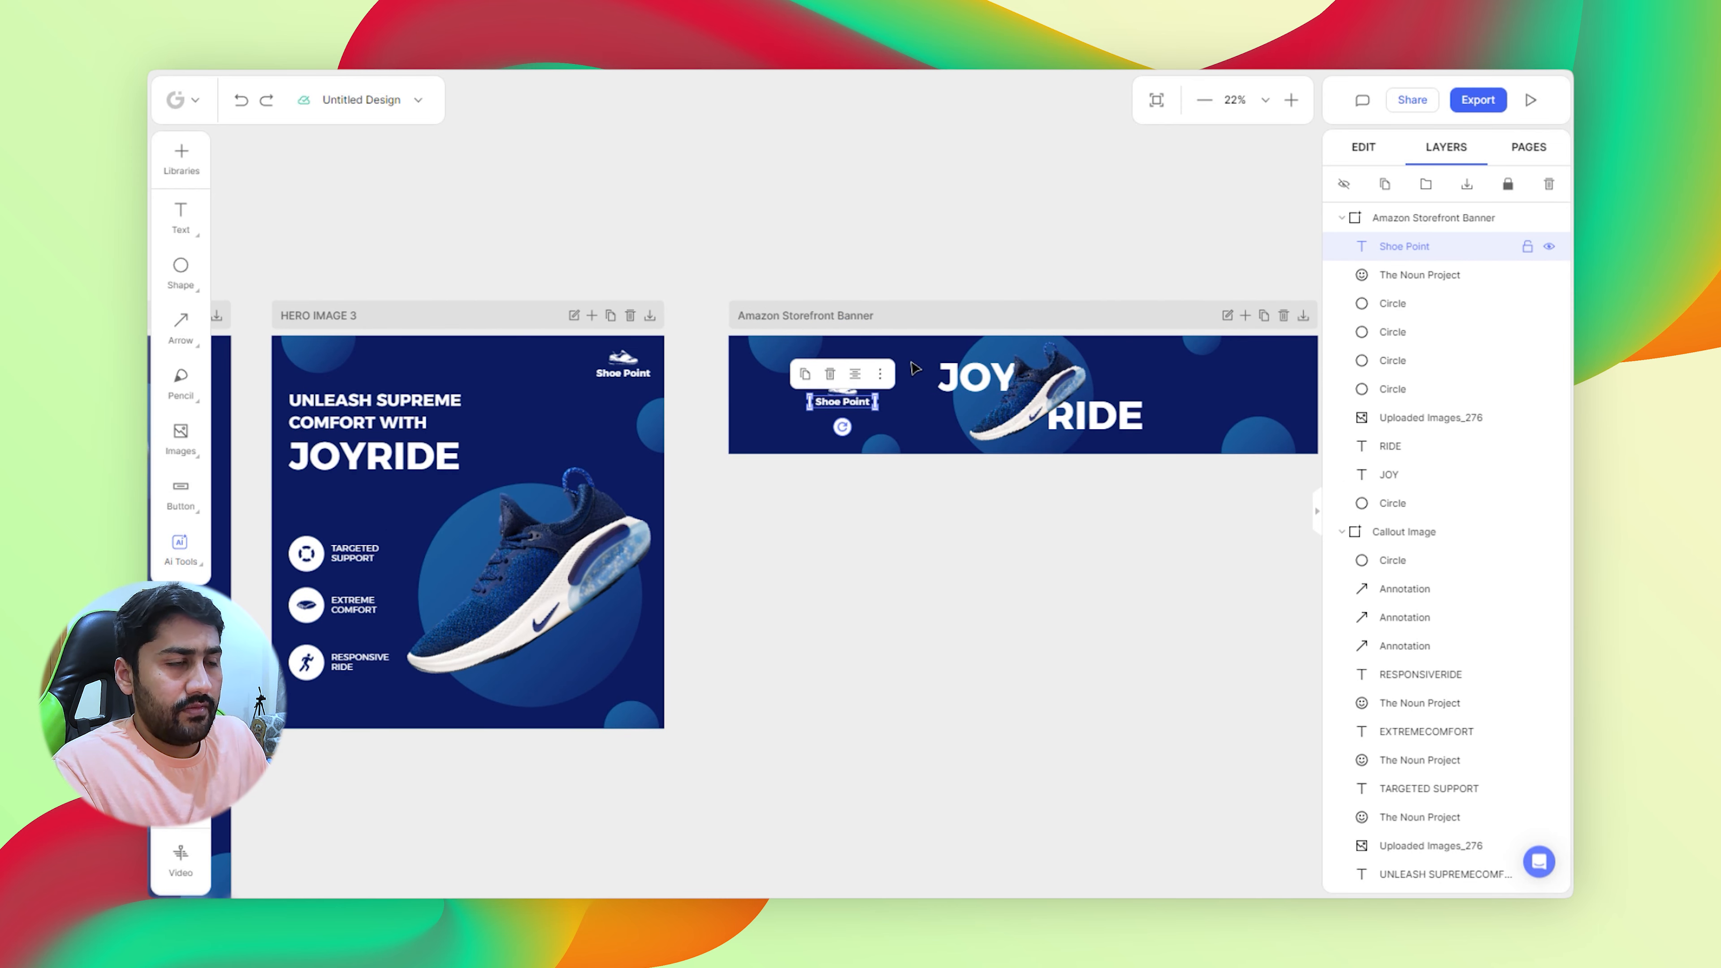
- Move the Shoe Point text to the empty area beyond RIDE and enlarge the shoe icon on the JOY side
click(874, 367)
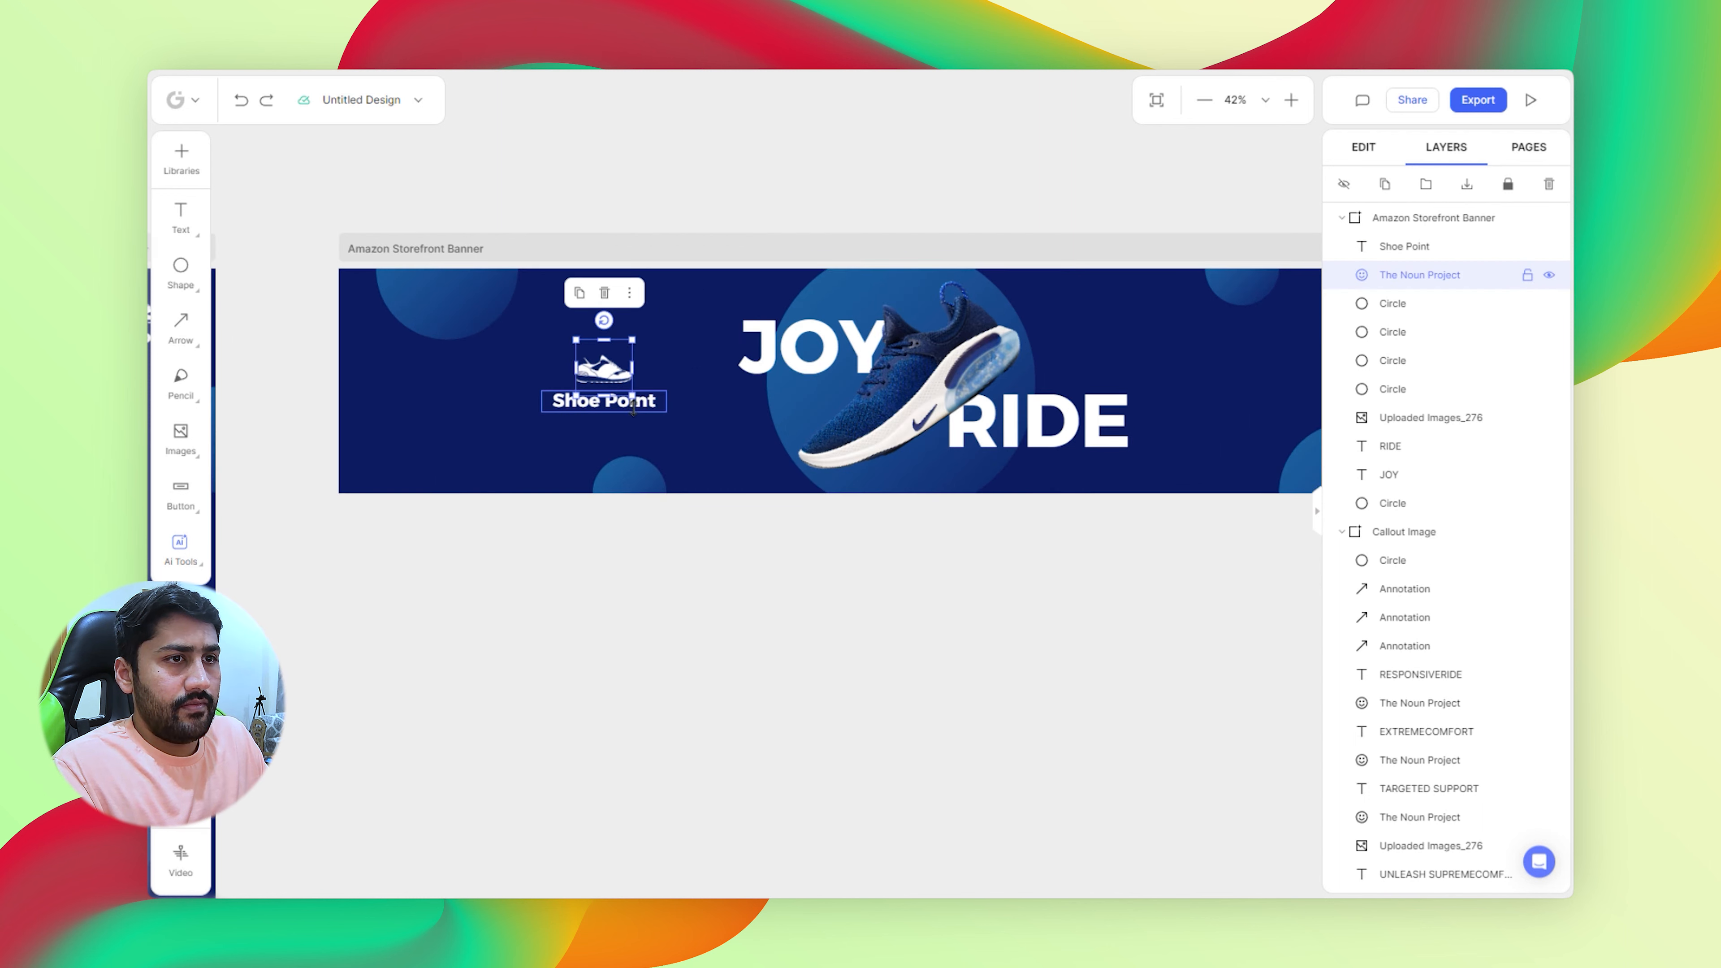
drag(632, 407, 1271, 373)
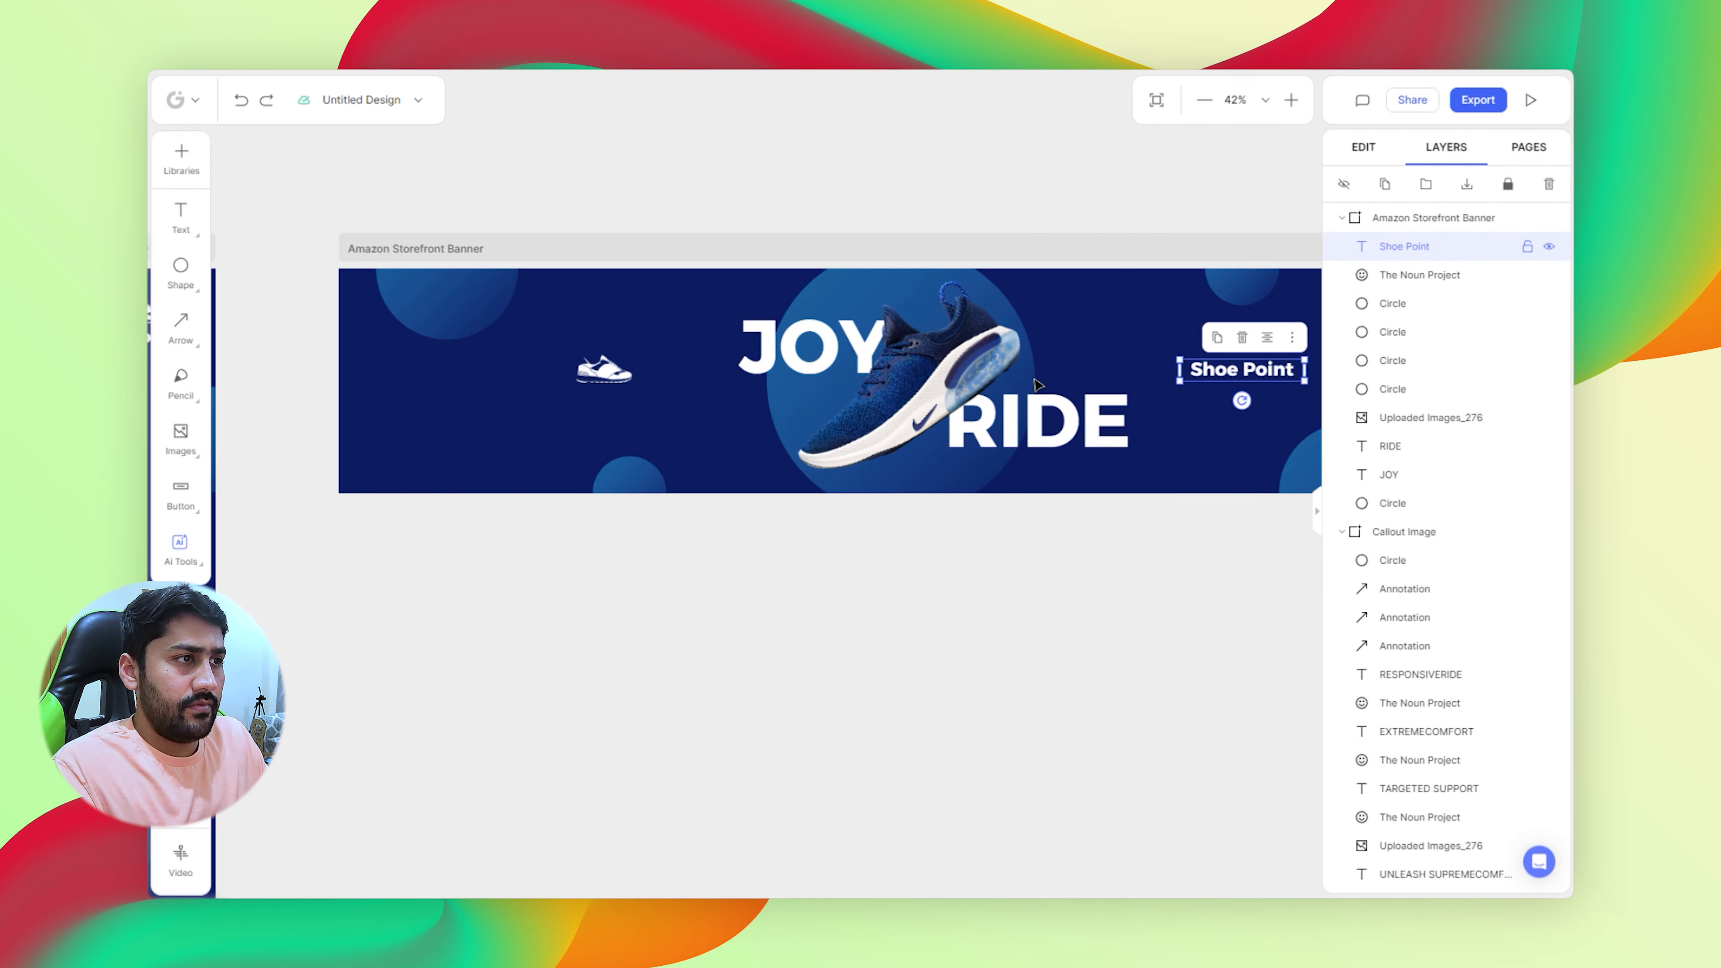
click(603, 369)
mouse_move(578, 402)
mouse_down()
mouse_move(542, 420)
mouse_move(573, 382)
mouse_up()
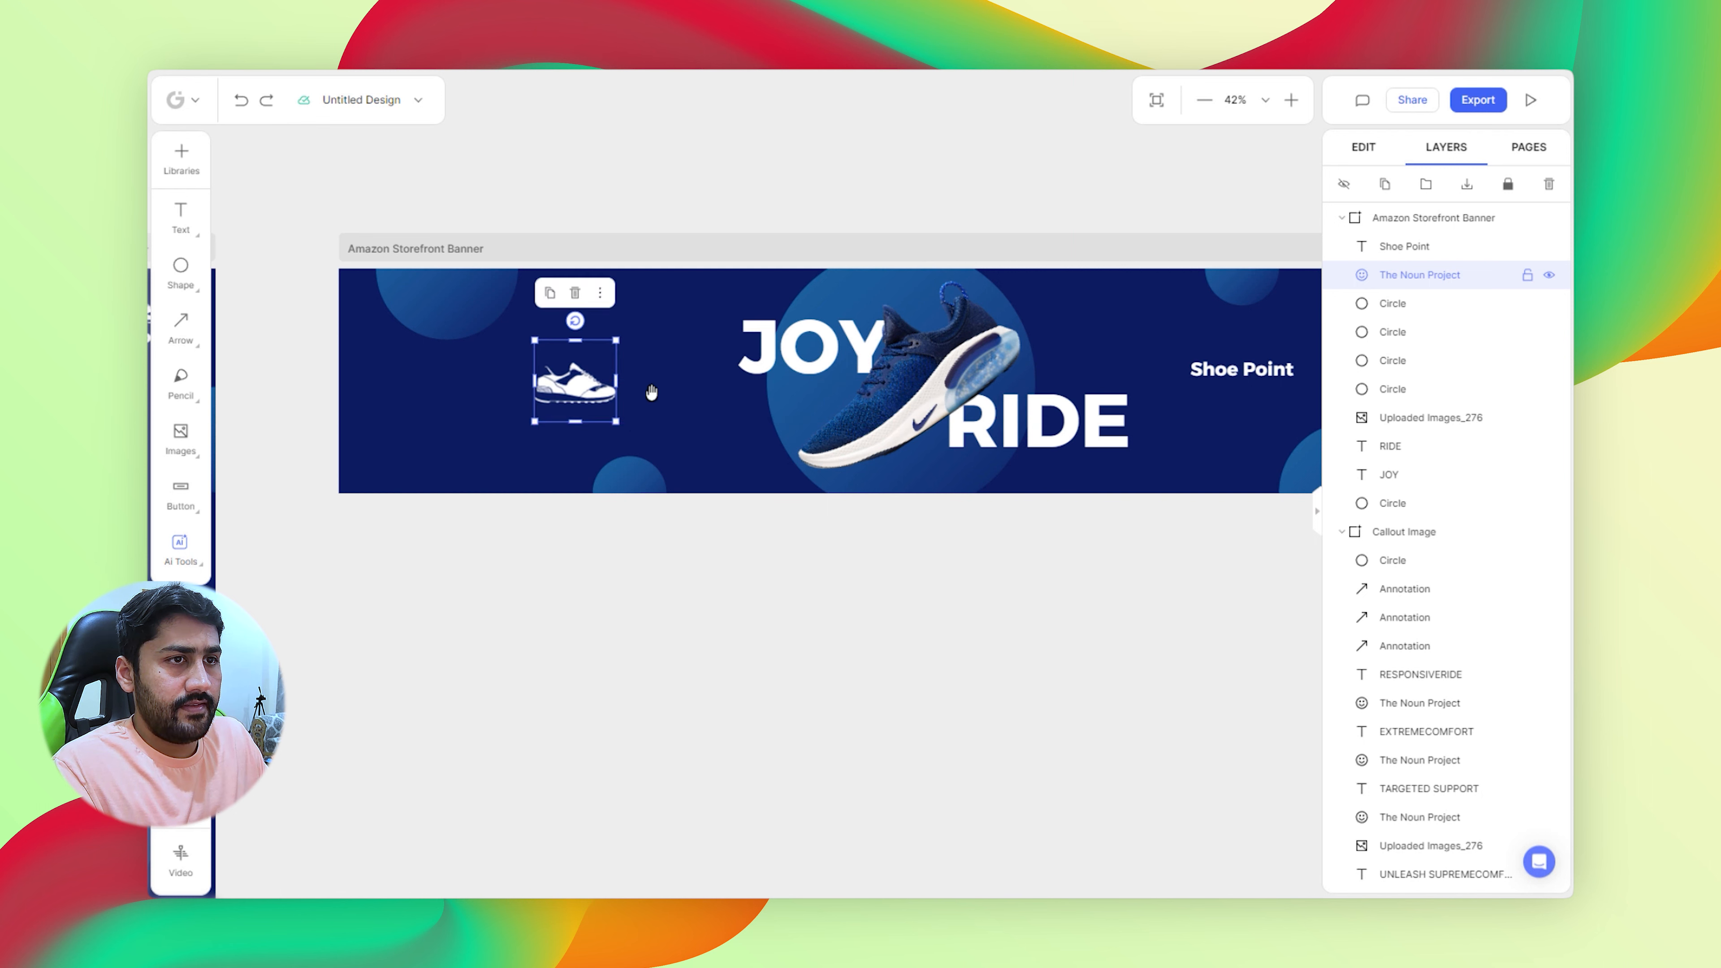
scroll(1016, 383, right, 3)
click(1048, 385)
drag(1048, 385, 1070, 386)
click(1366, 152)
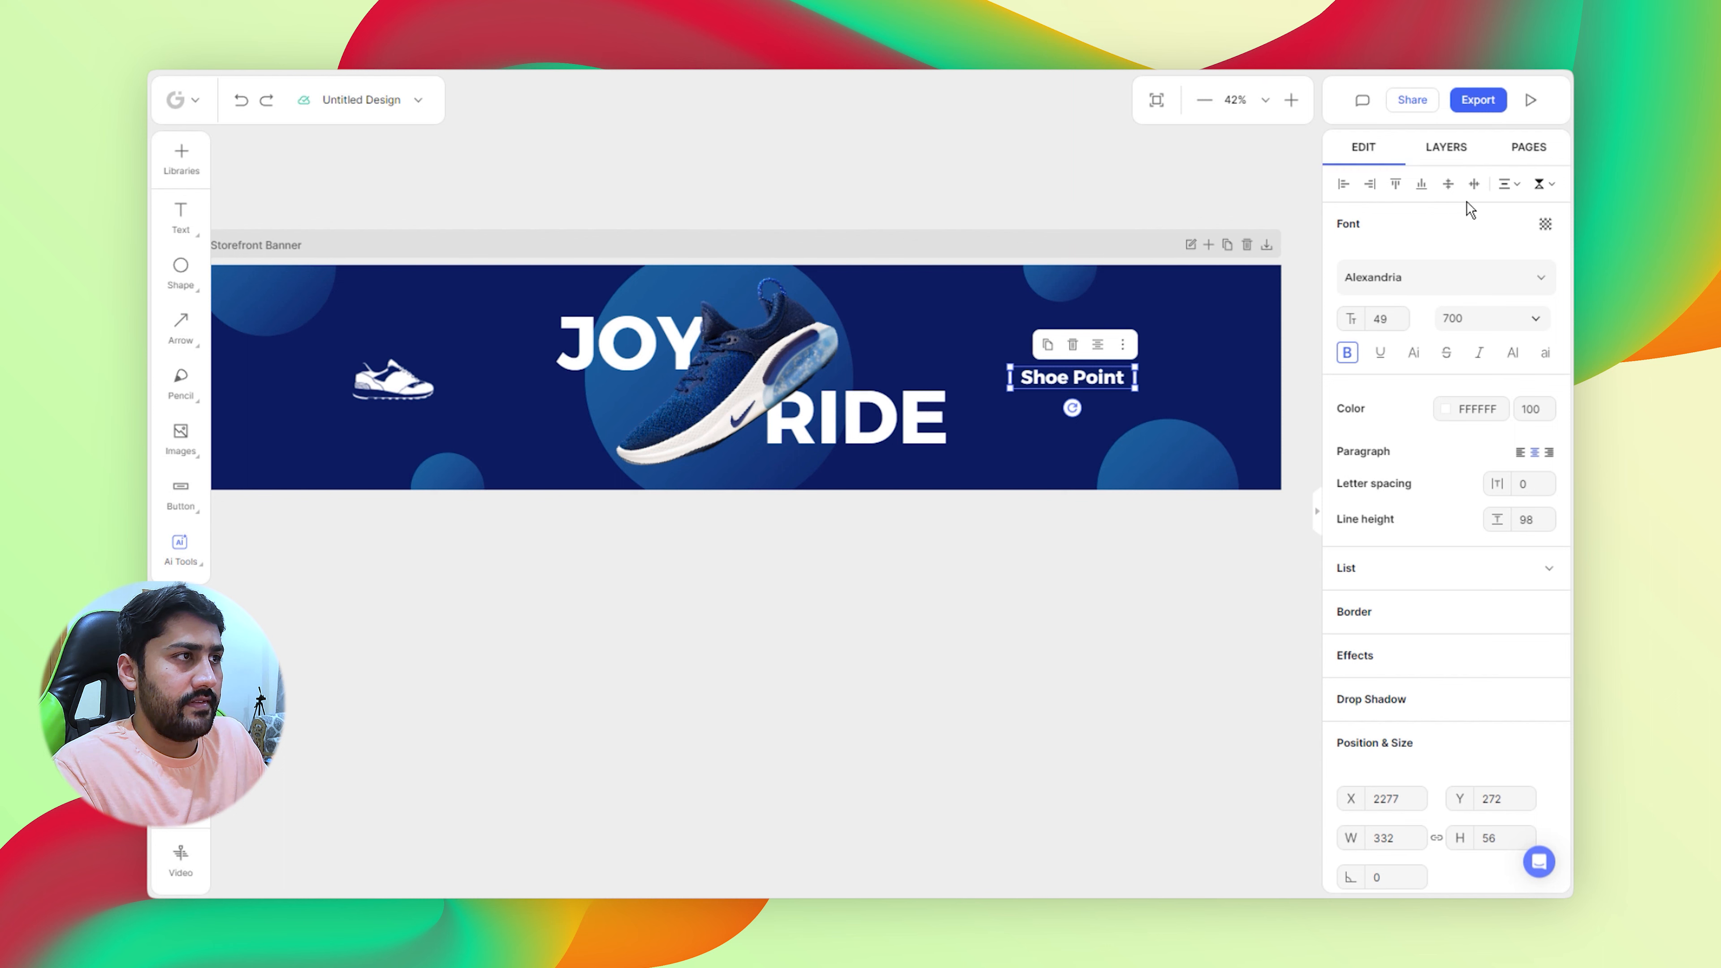
click(1091, 223)
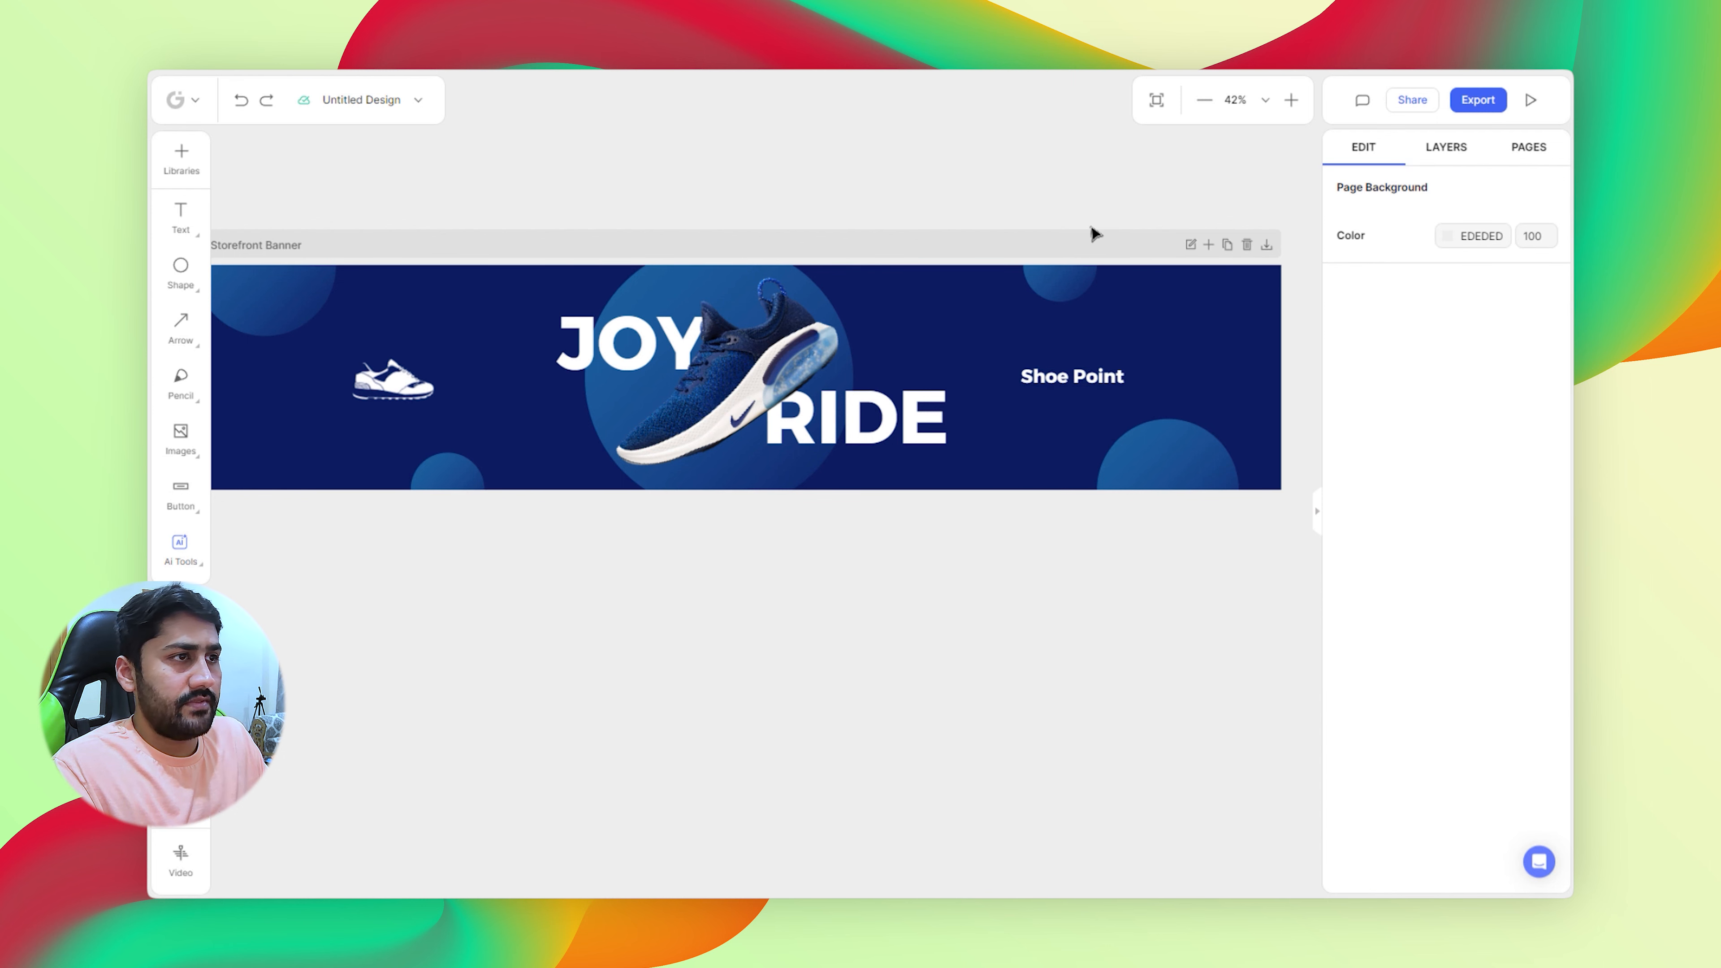
click(1206, 103)
drag(668, 344, 842, 273)
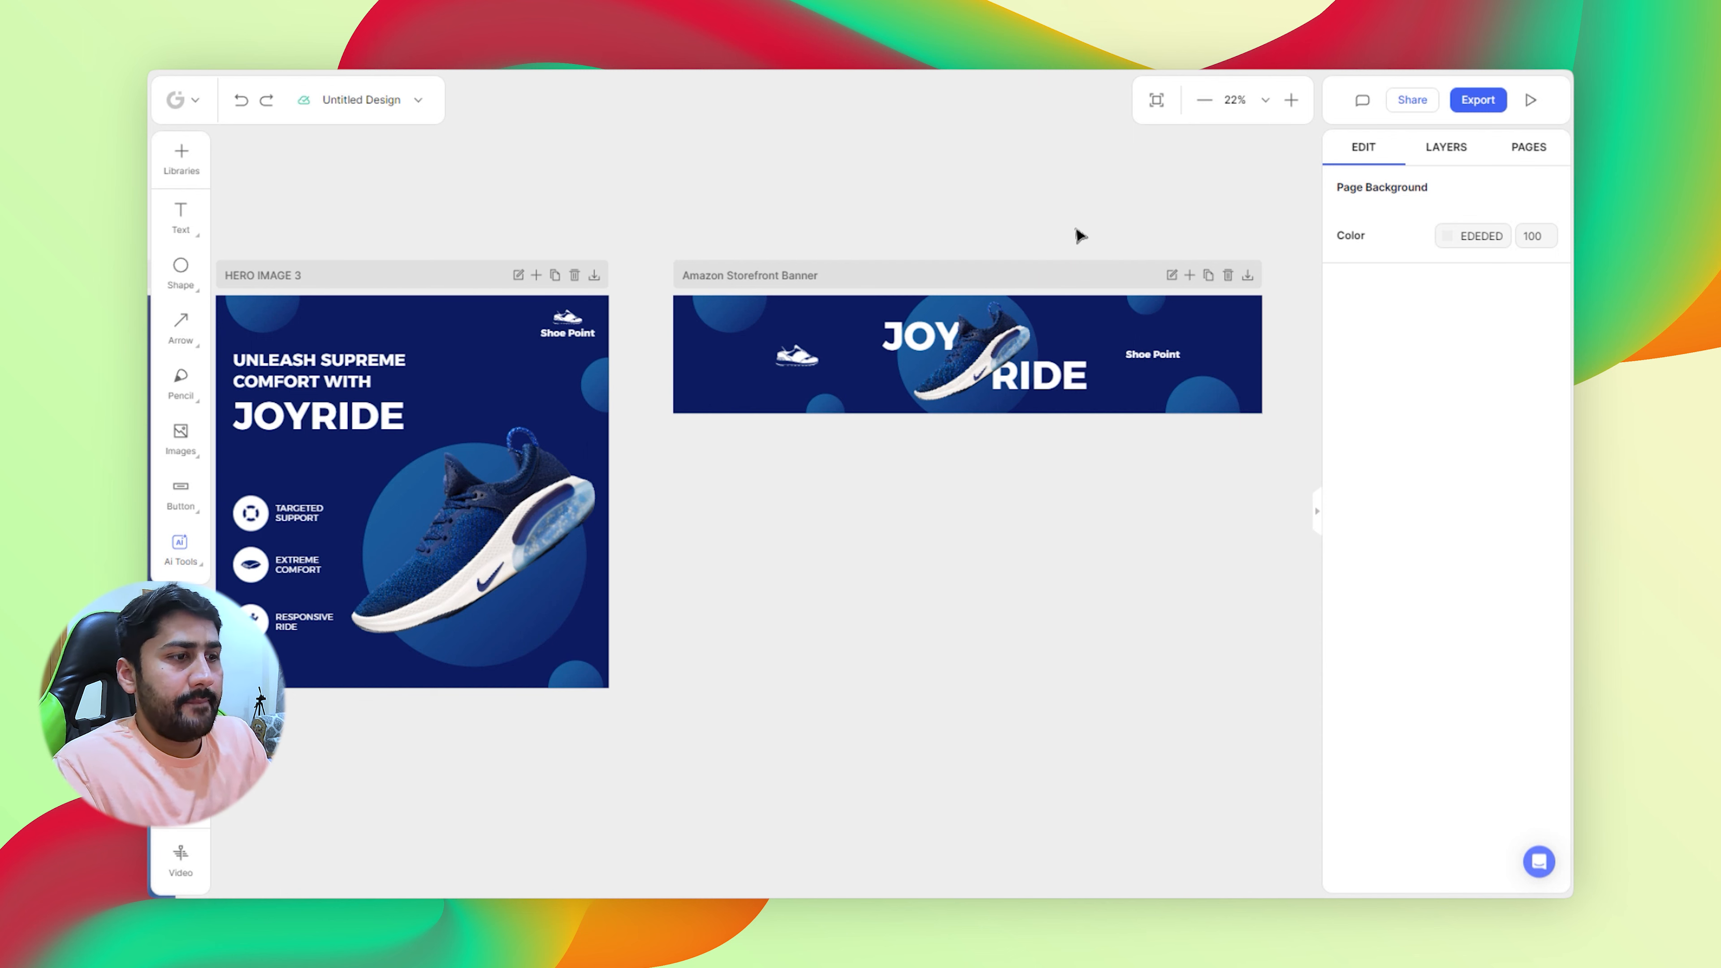
key(ctrl+minus)
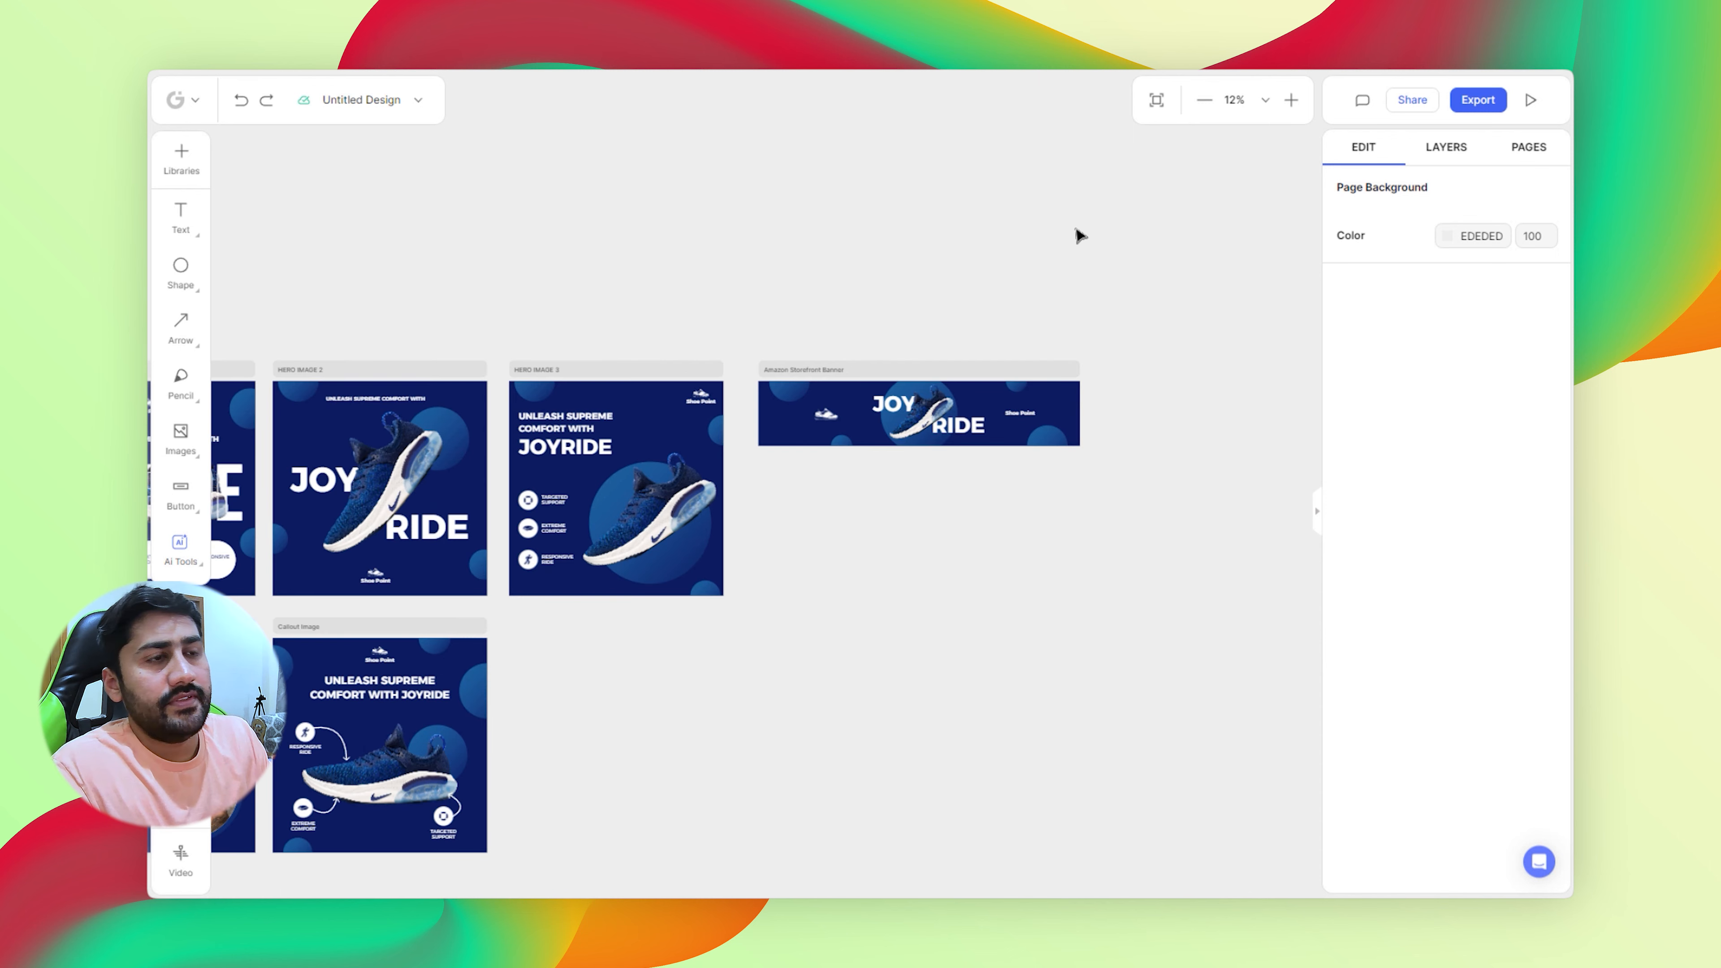
drag(843, 302, 1017, 219)
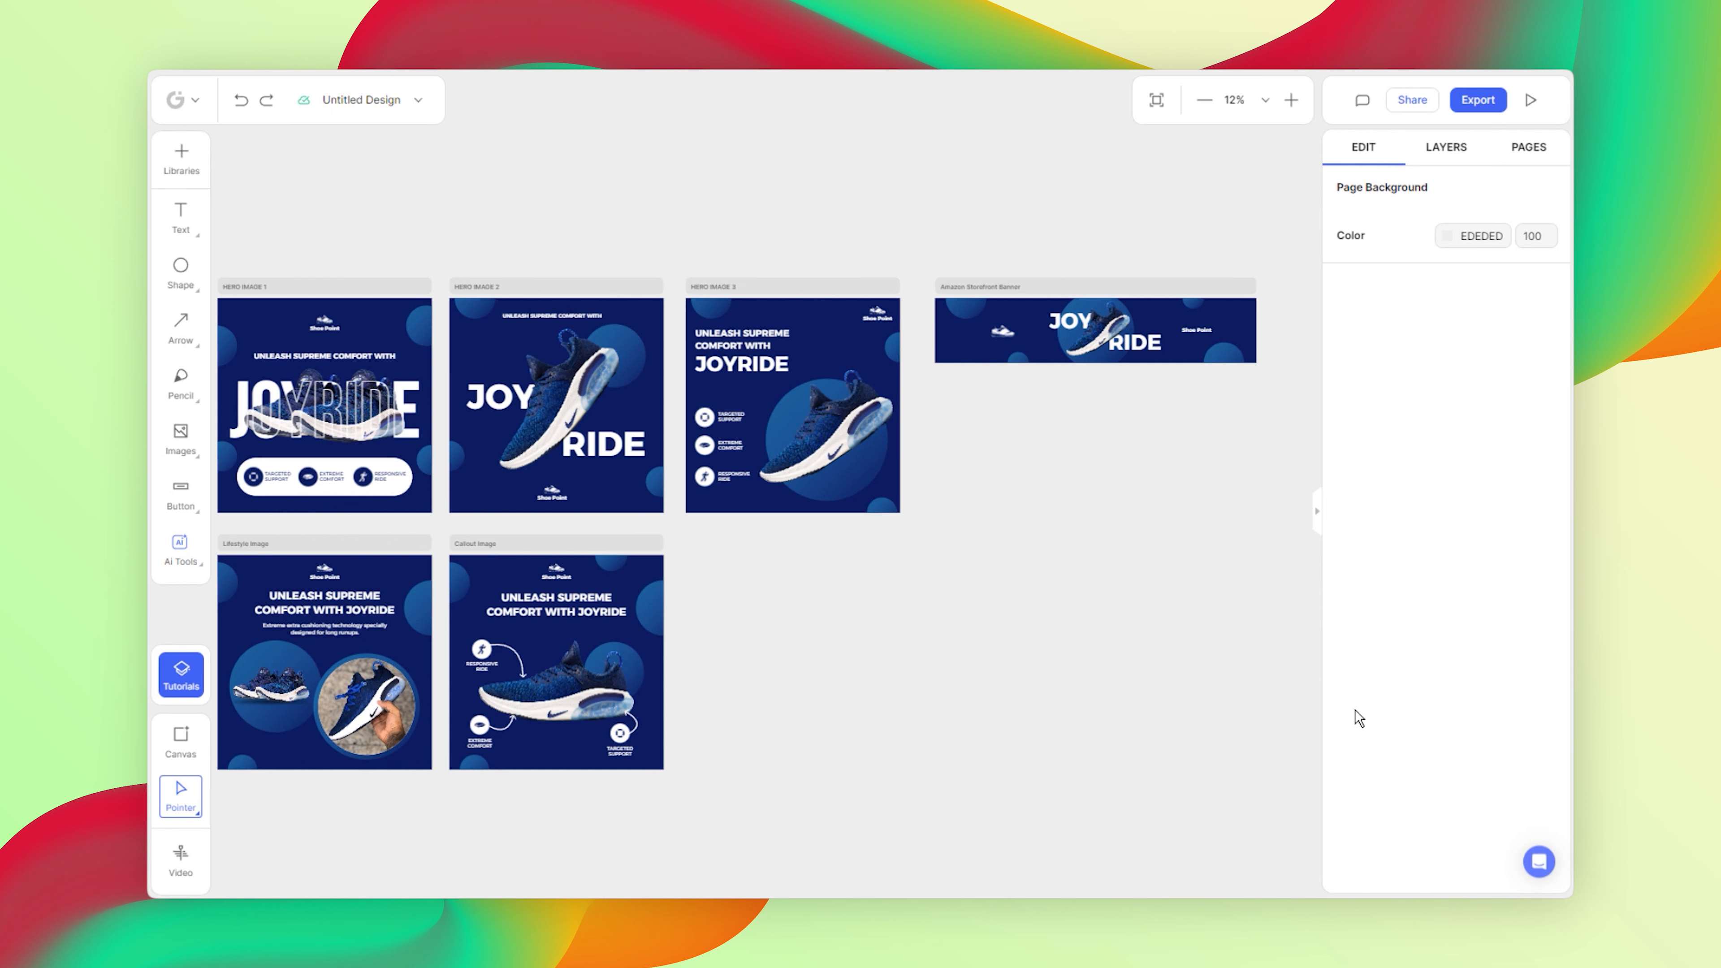
- Create a new 1080 × 1080 px canvas below the Amazon Storefront Banner using the Instagram Square Post size preset
scroll(734, 521, down, 1)
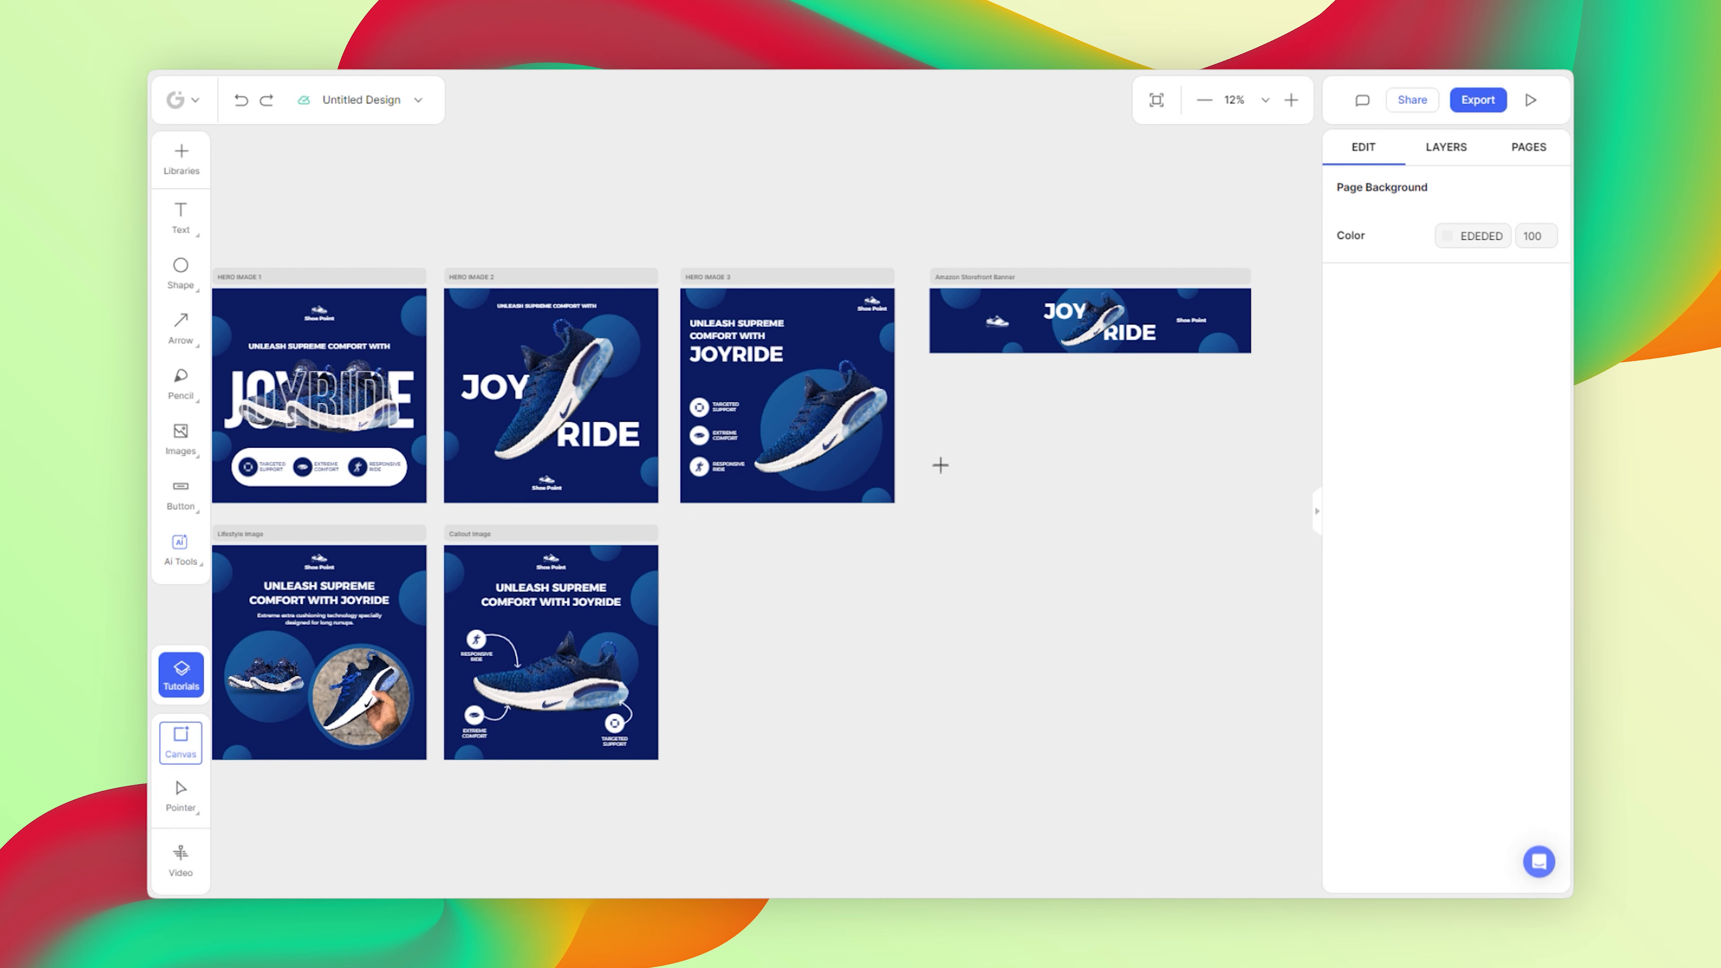
click(953, 495)
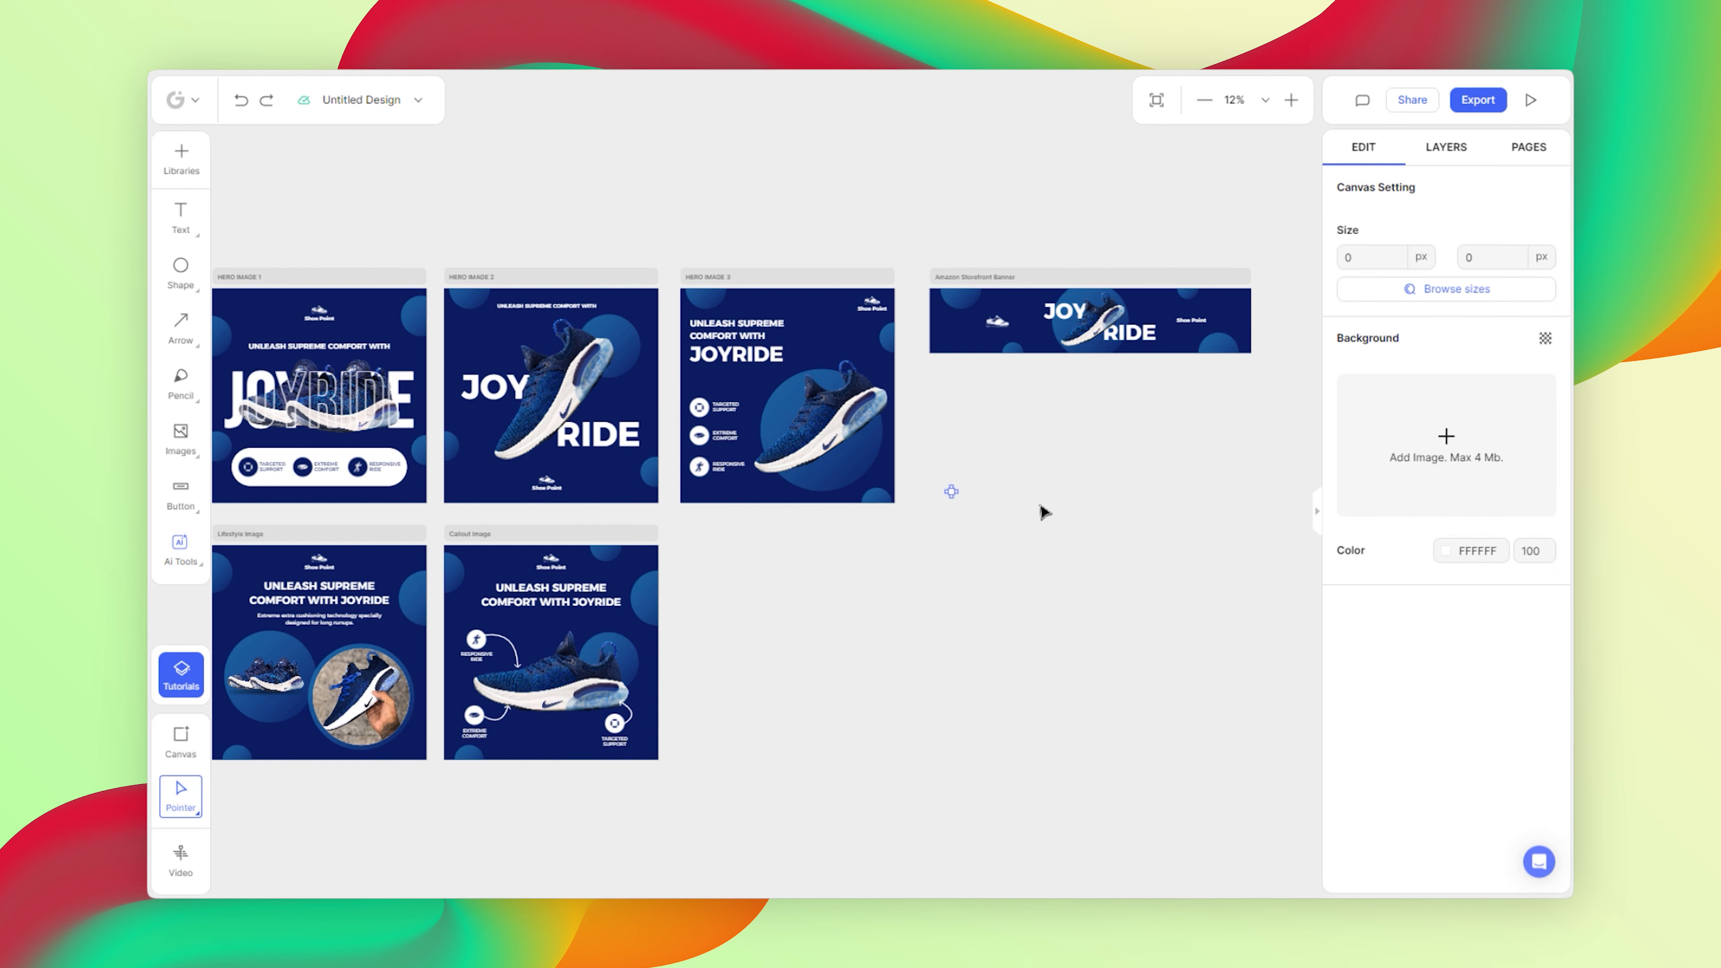
click(1409, 298)
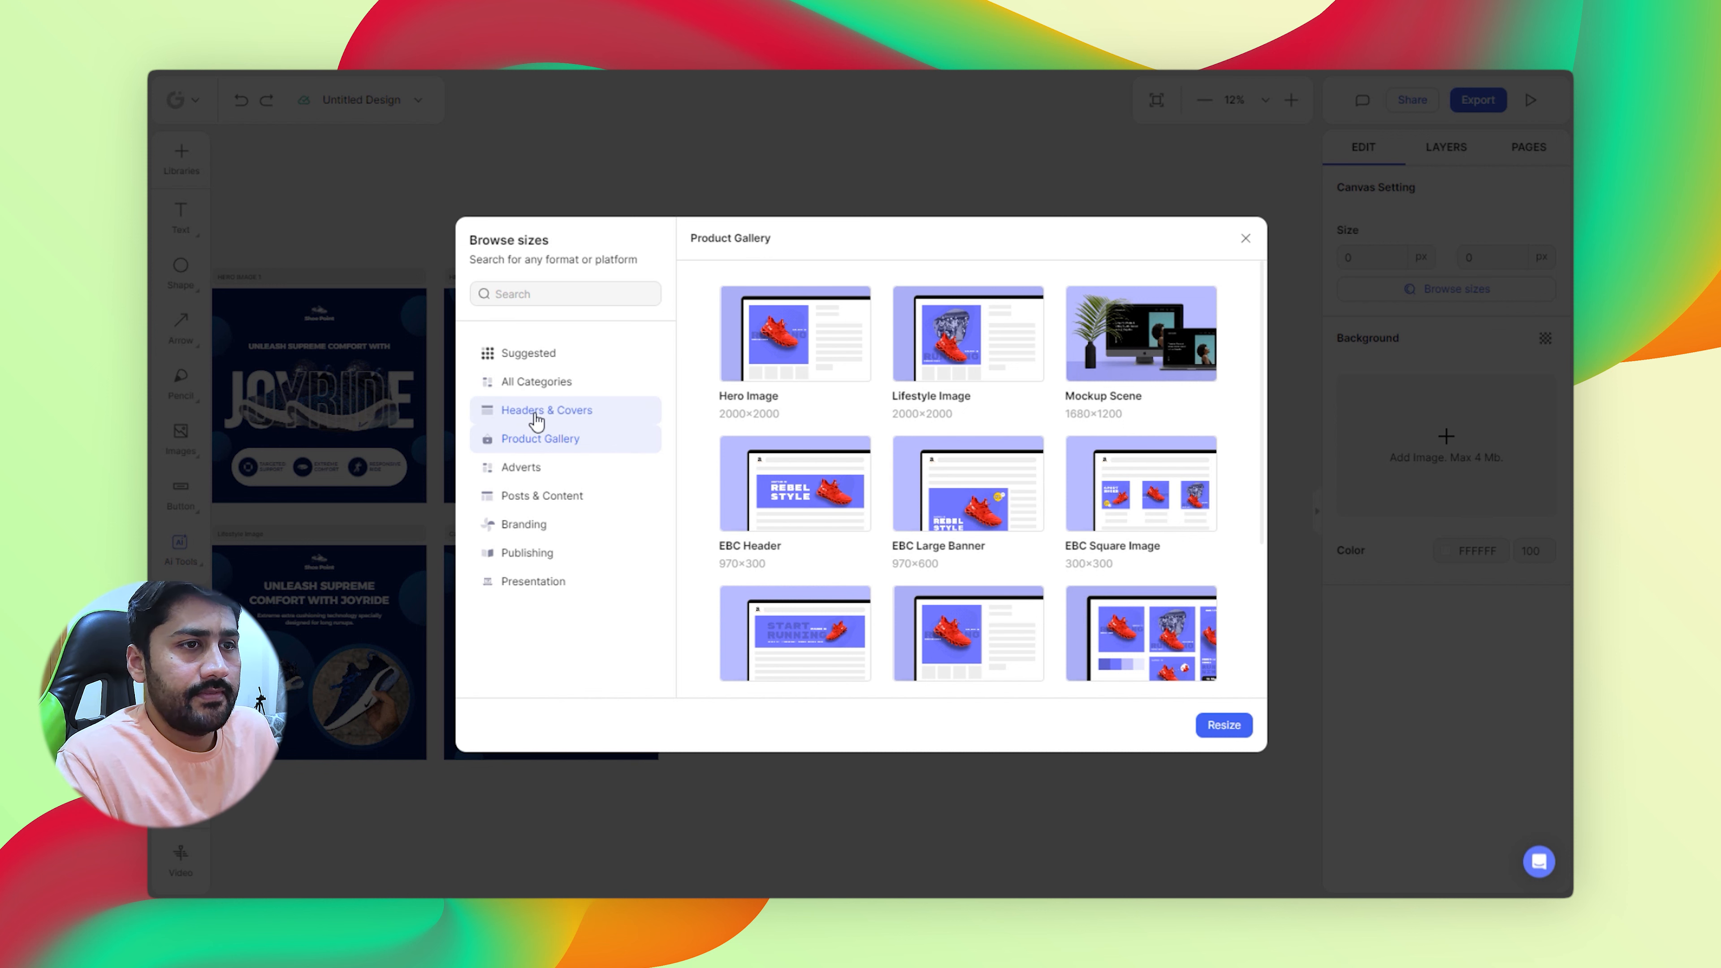
click(540, 496)
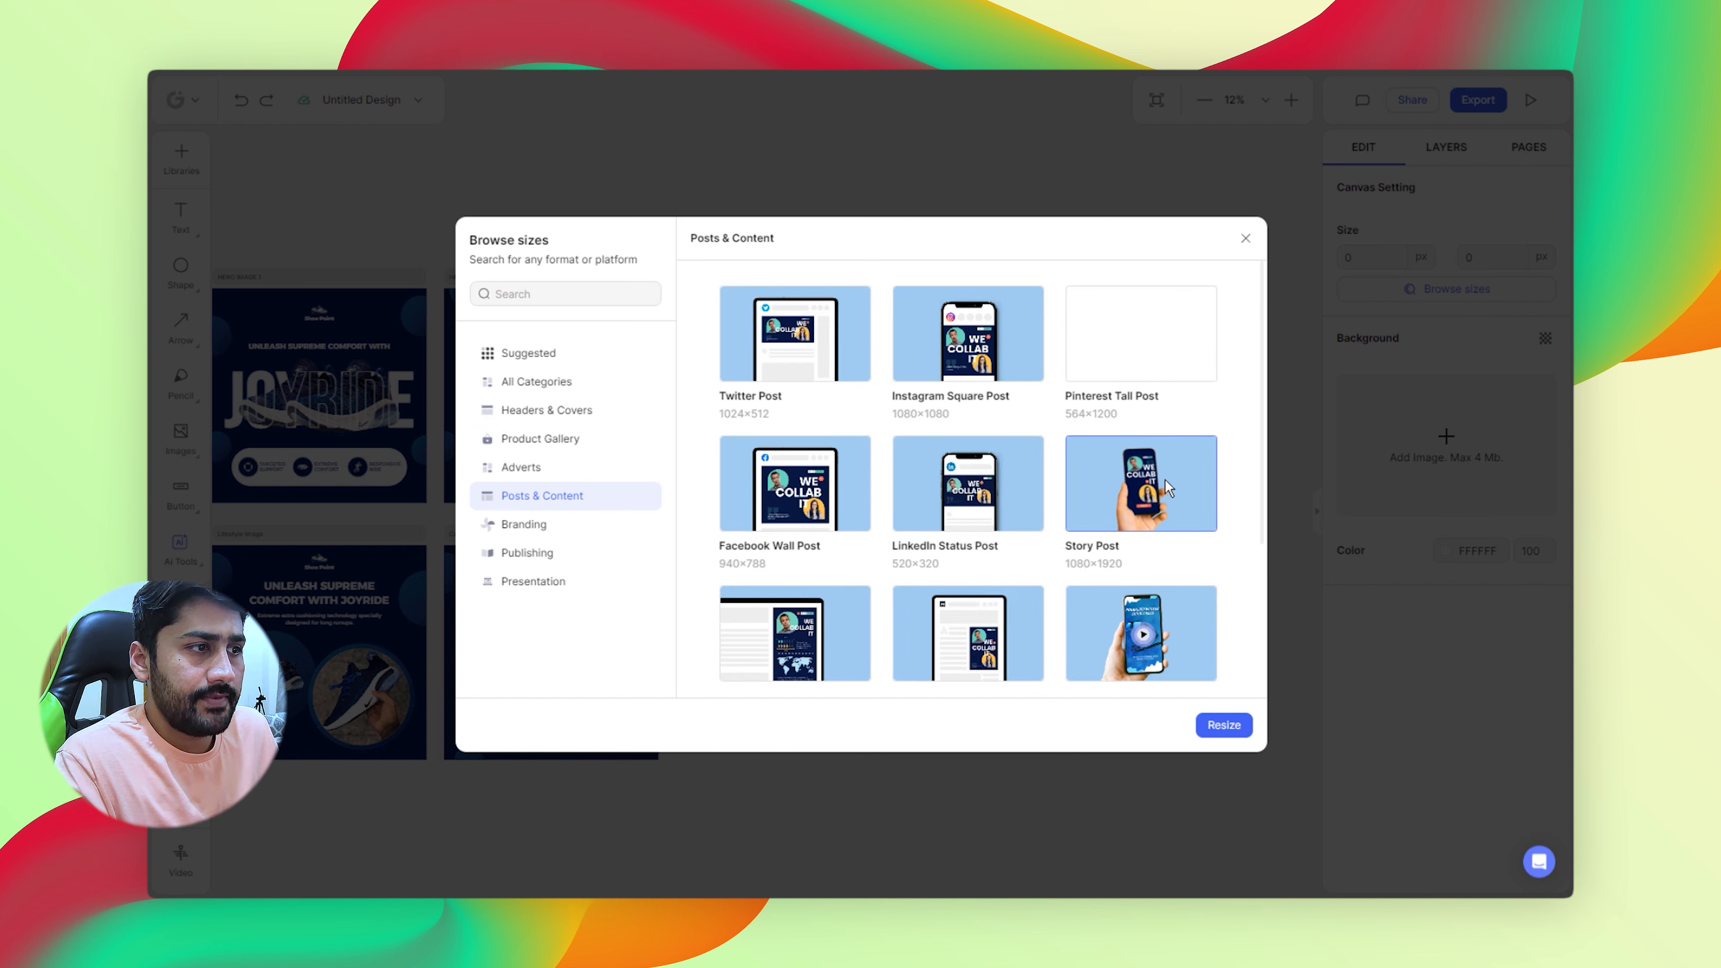
scroll(1164, 479, down, 1)
scroll(1154, 468, up, 1)
click(1121, 501)
click(926, 378)
scroll(1095, 496, down, 3)
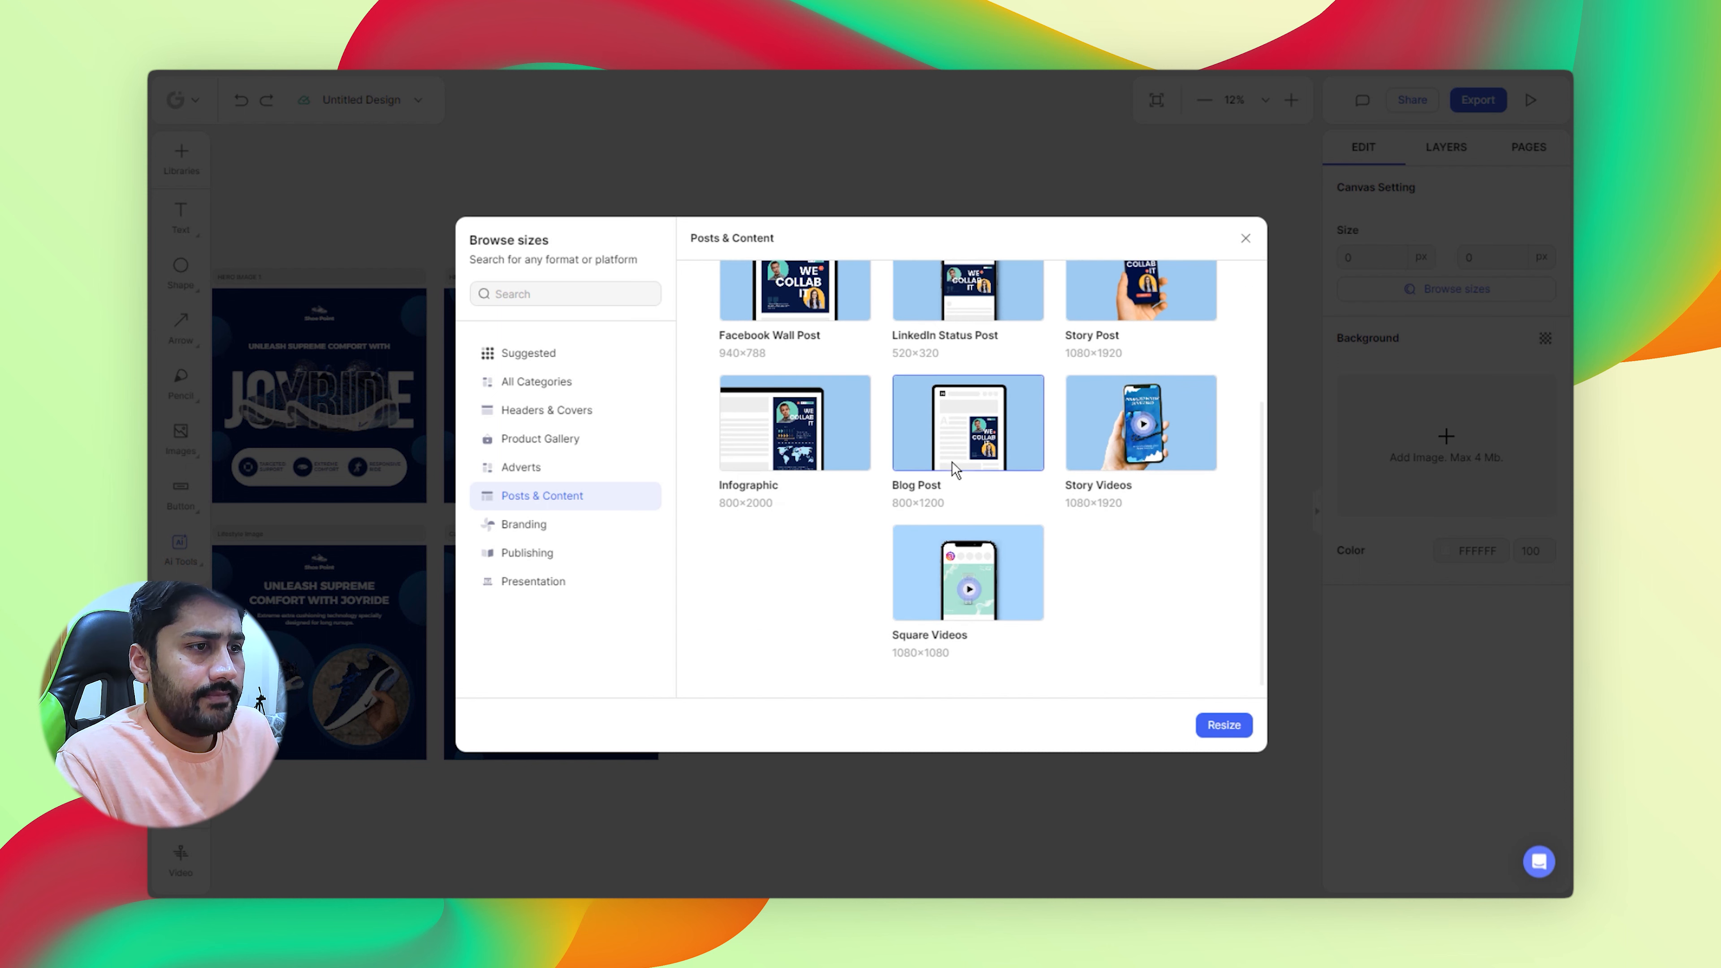
scroll(953, 468, up, 3)
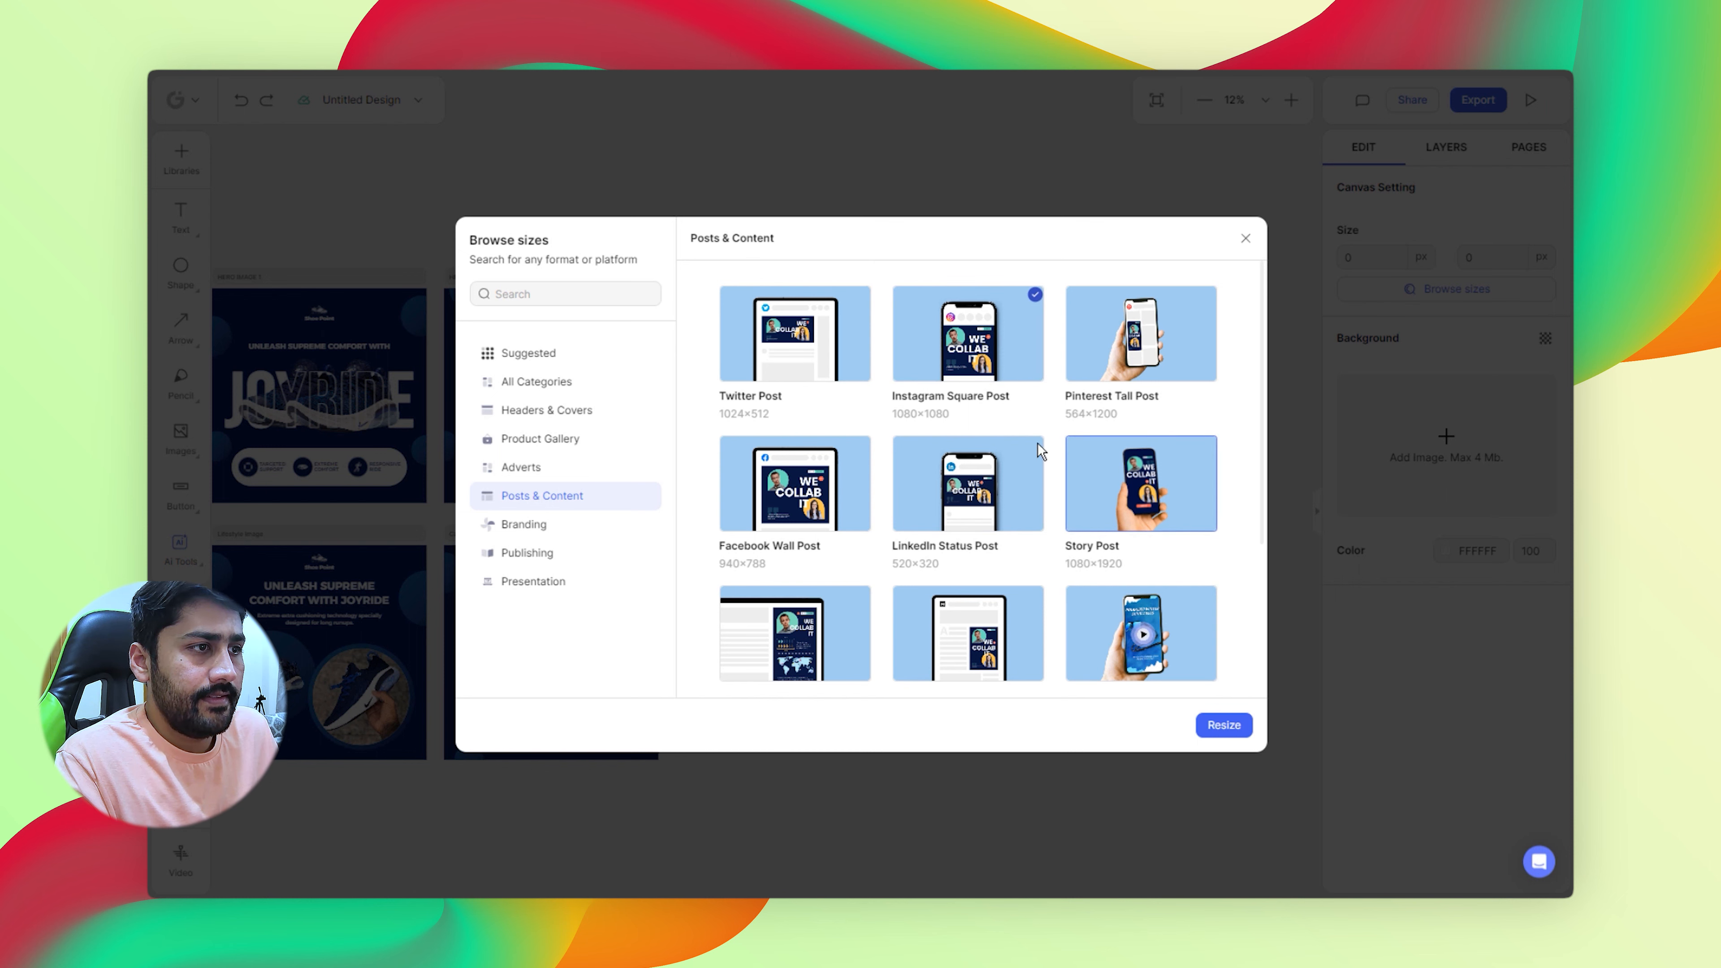
click(1224, 724)
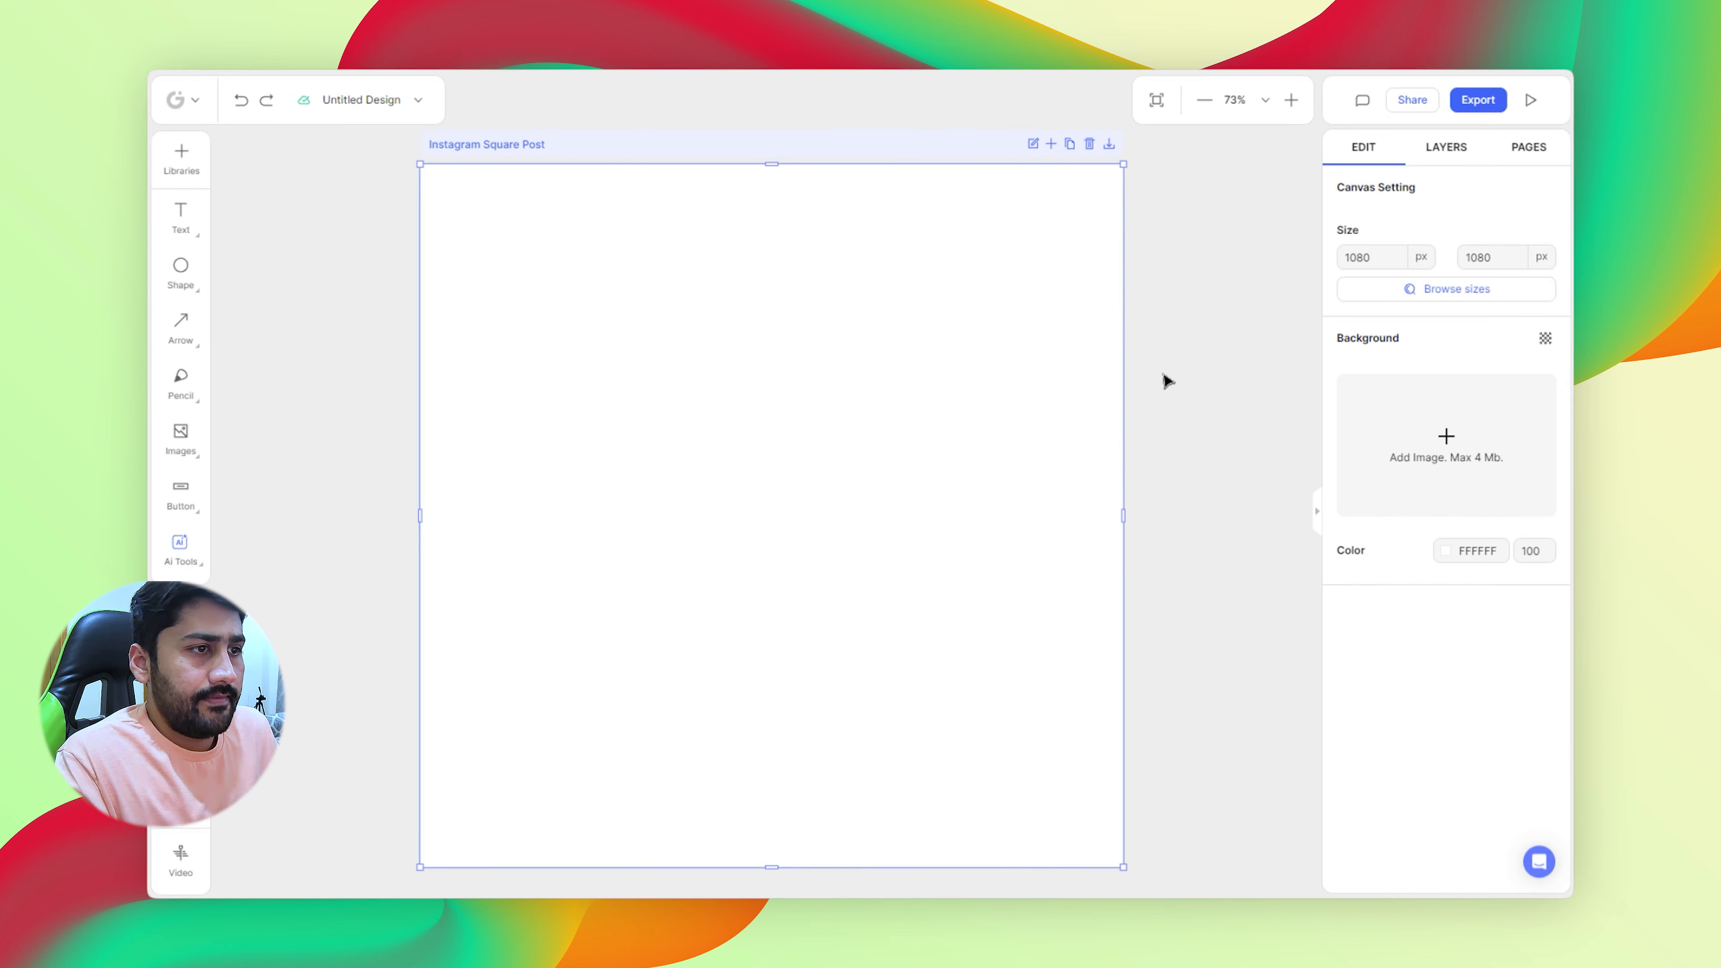
- Move the Instagram Square Post canvas directly beneath the Amazon Storefront Banner, lining up their left edges
click(1203, 102)
click(1204, 103)
click(1202, 102)
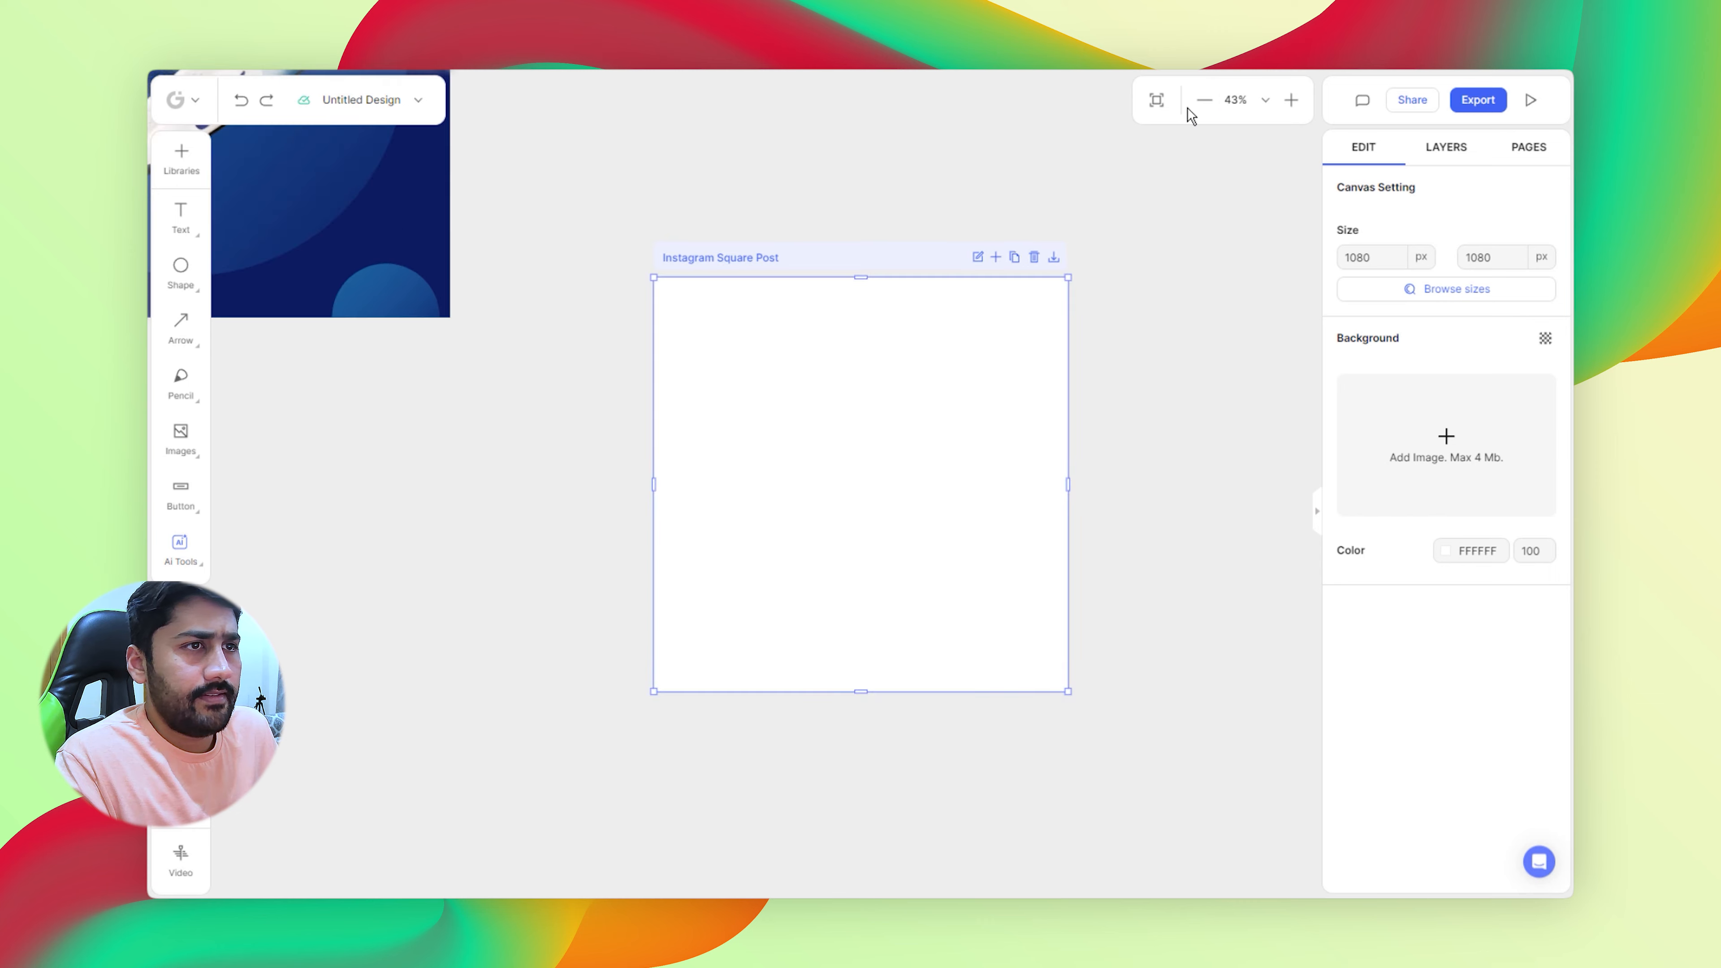
click(1204, 102)
click(1203, 101)
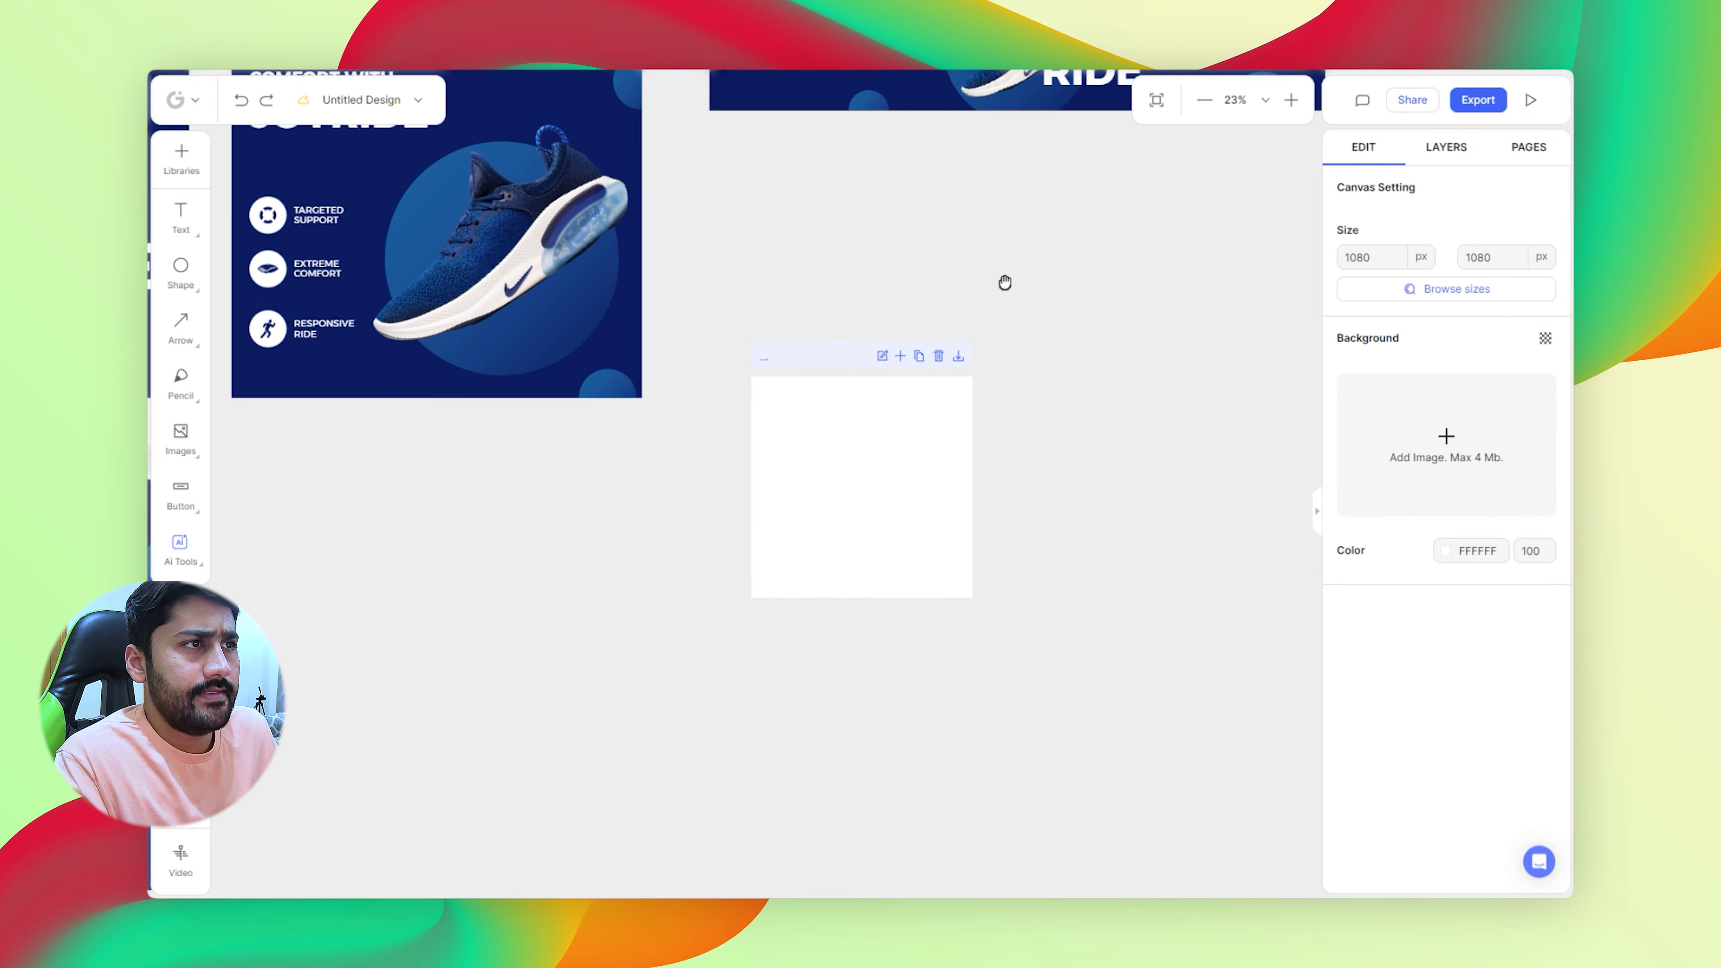
drag(835, 495, 781, 378)
drag(796, 337, 788, 331)
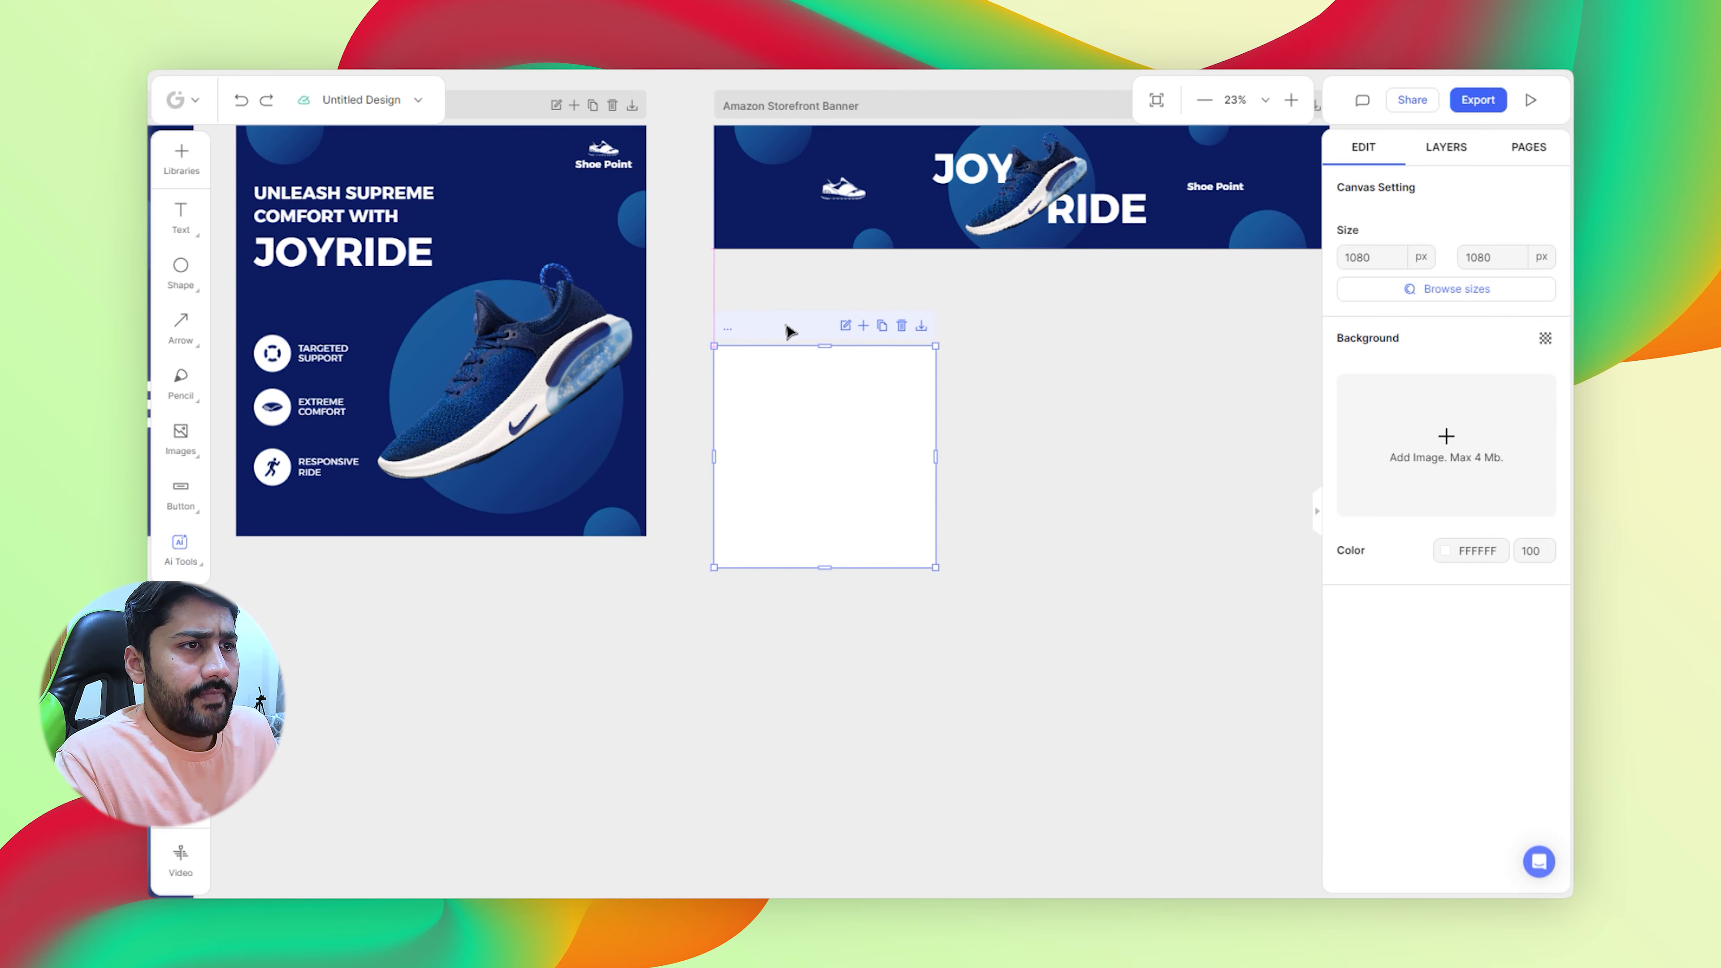
- Set the Instagram Square Post background to the document's dark navy, 0C195B
click(1030, 323)
click(780, 327)
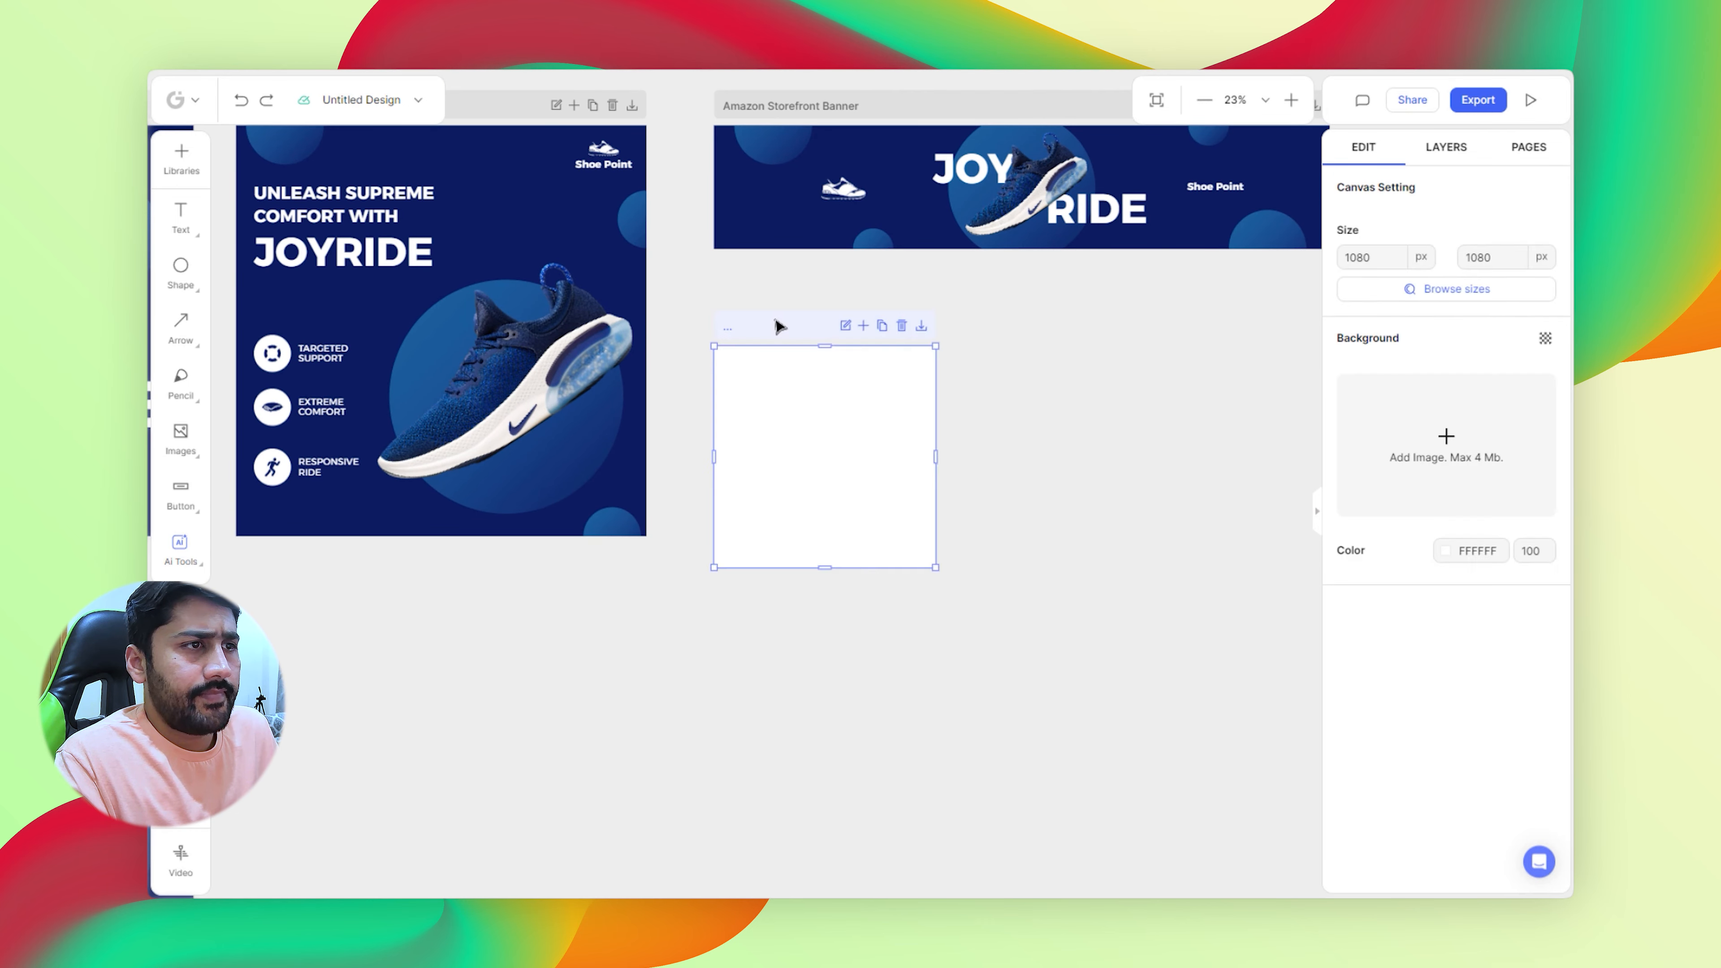
click(1446, 551)
click(1118, 688)
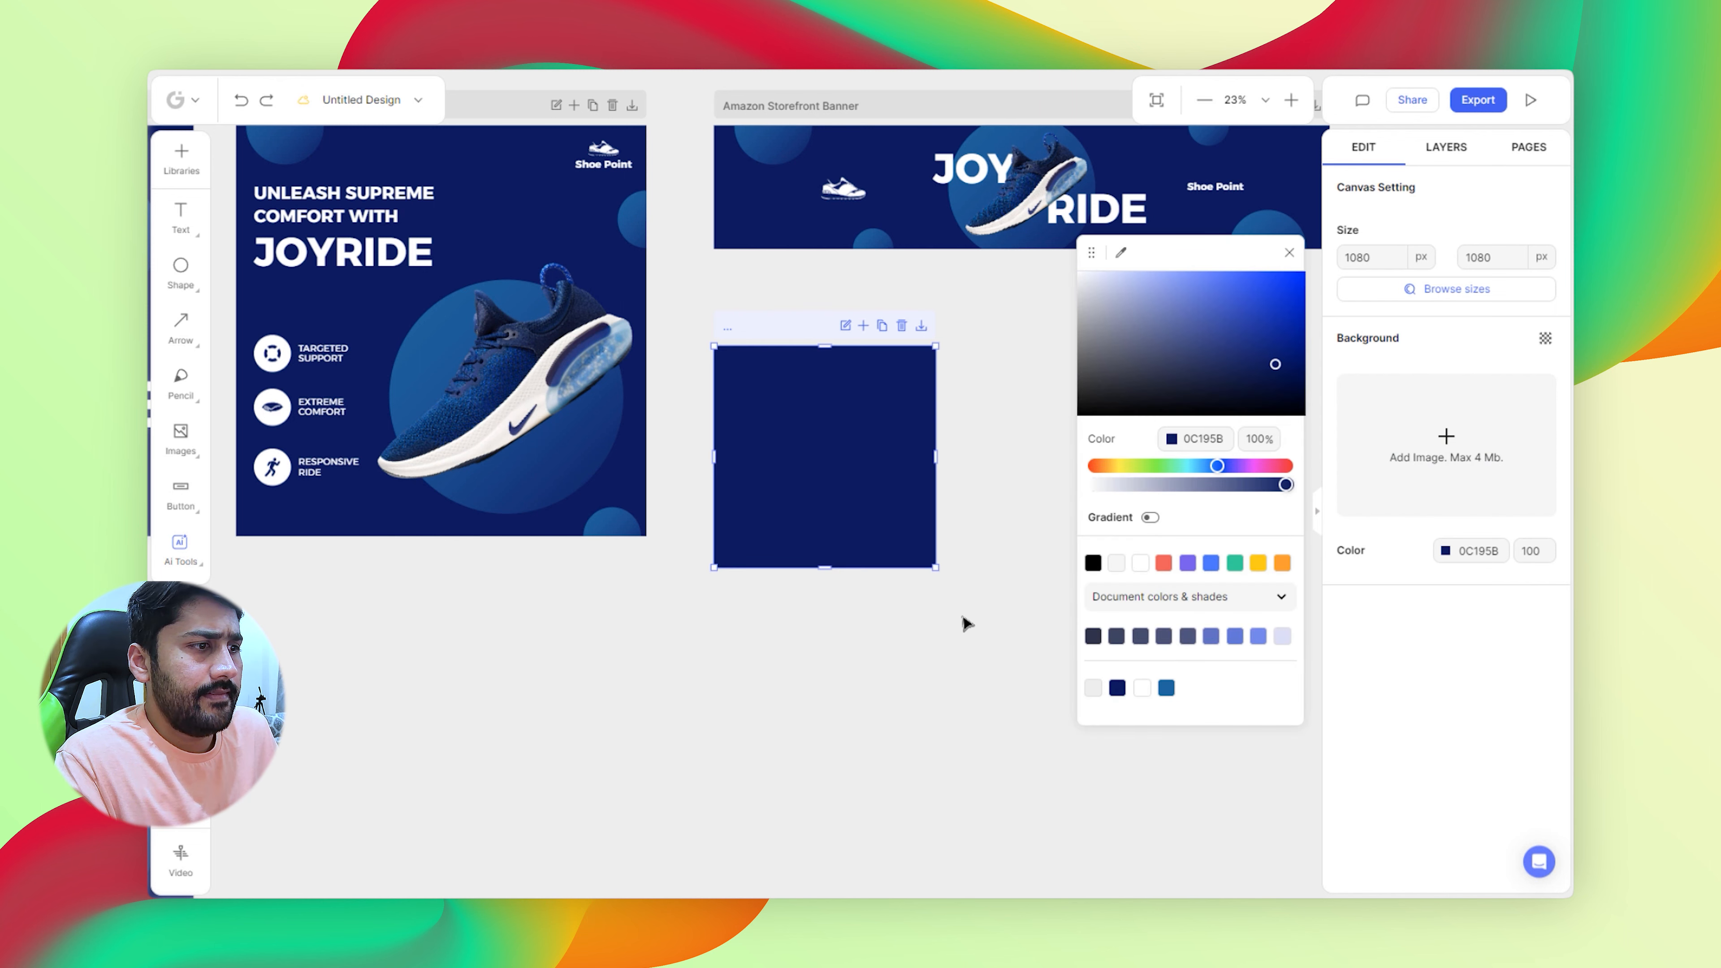
click(1018, 370)
- Copy the JOYRIDE lettering with the shoe pair from HERO IMAGE 1 into the Instagram Square Post, scaled down and centred
key(ctrl+minus)
scroll(960, 457, left, 8)
scroll(913, 524, left, 2)
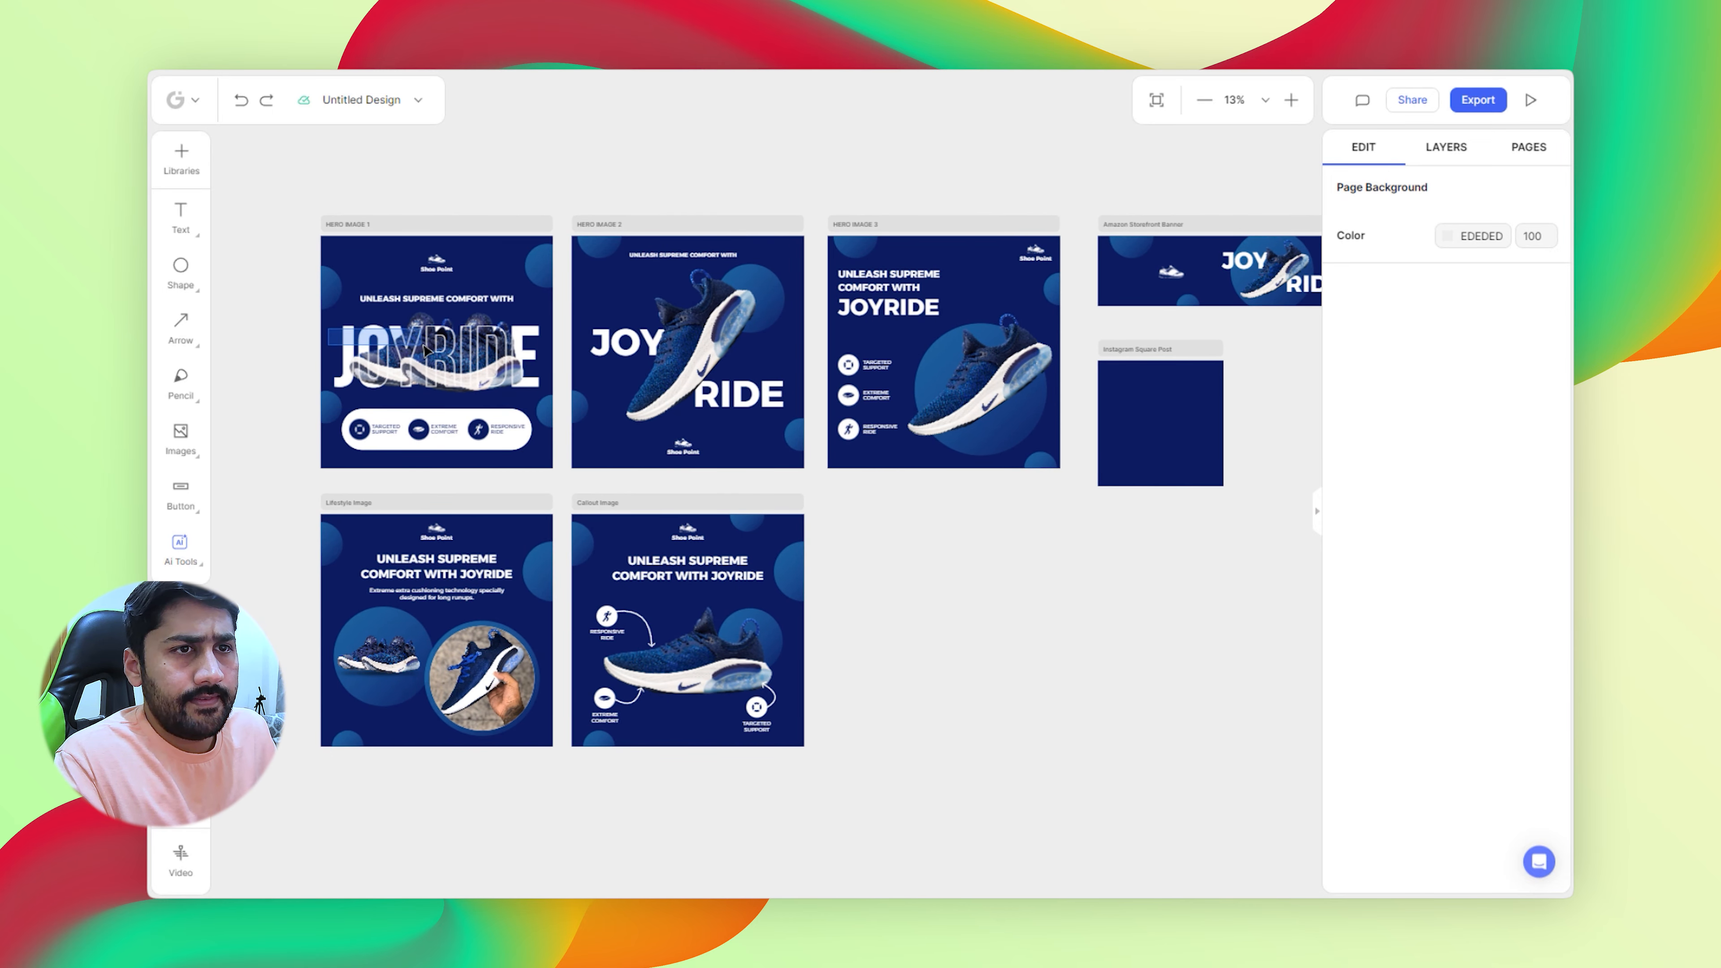
click(442, 357)
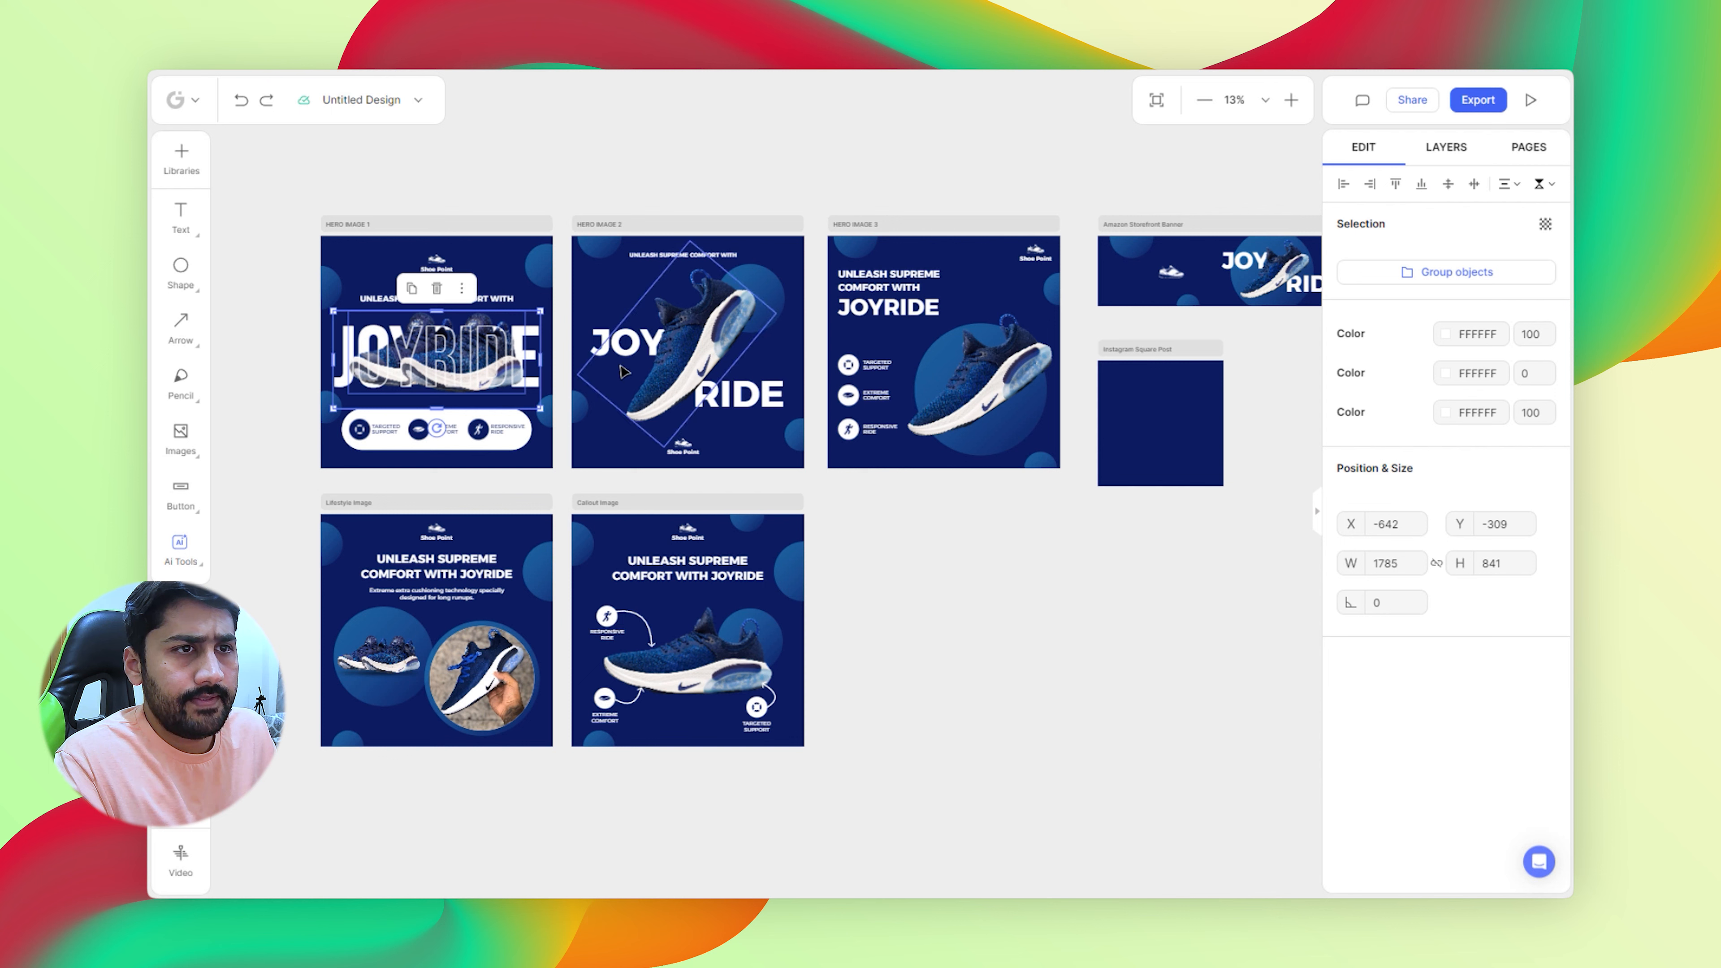
click(1139, 357)
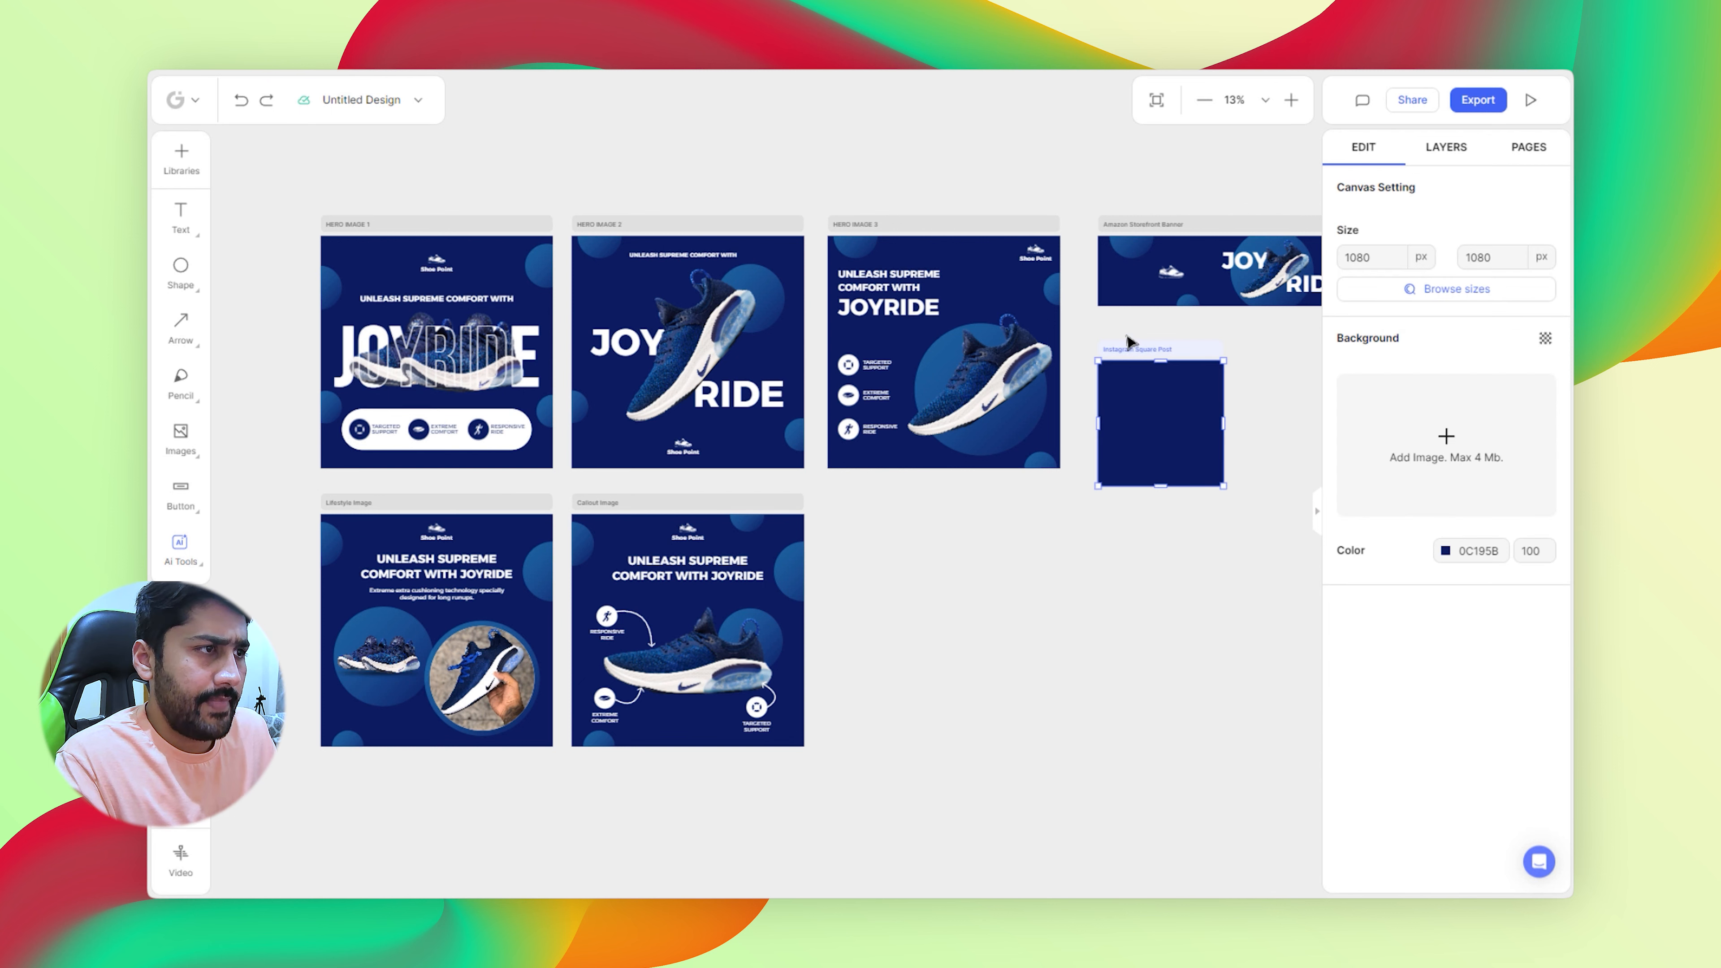
key(ctrl+v)
drag(1265, 376, 1202, 403)
drag(1158, 424, 1171, 419)
click(1233, 400)
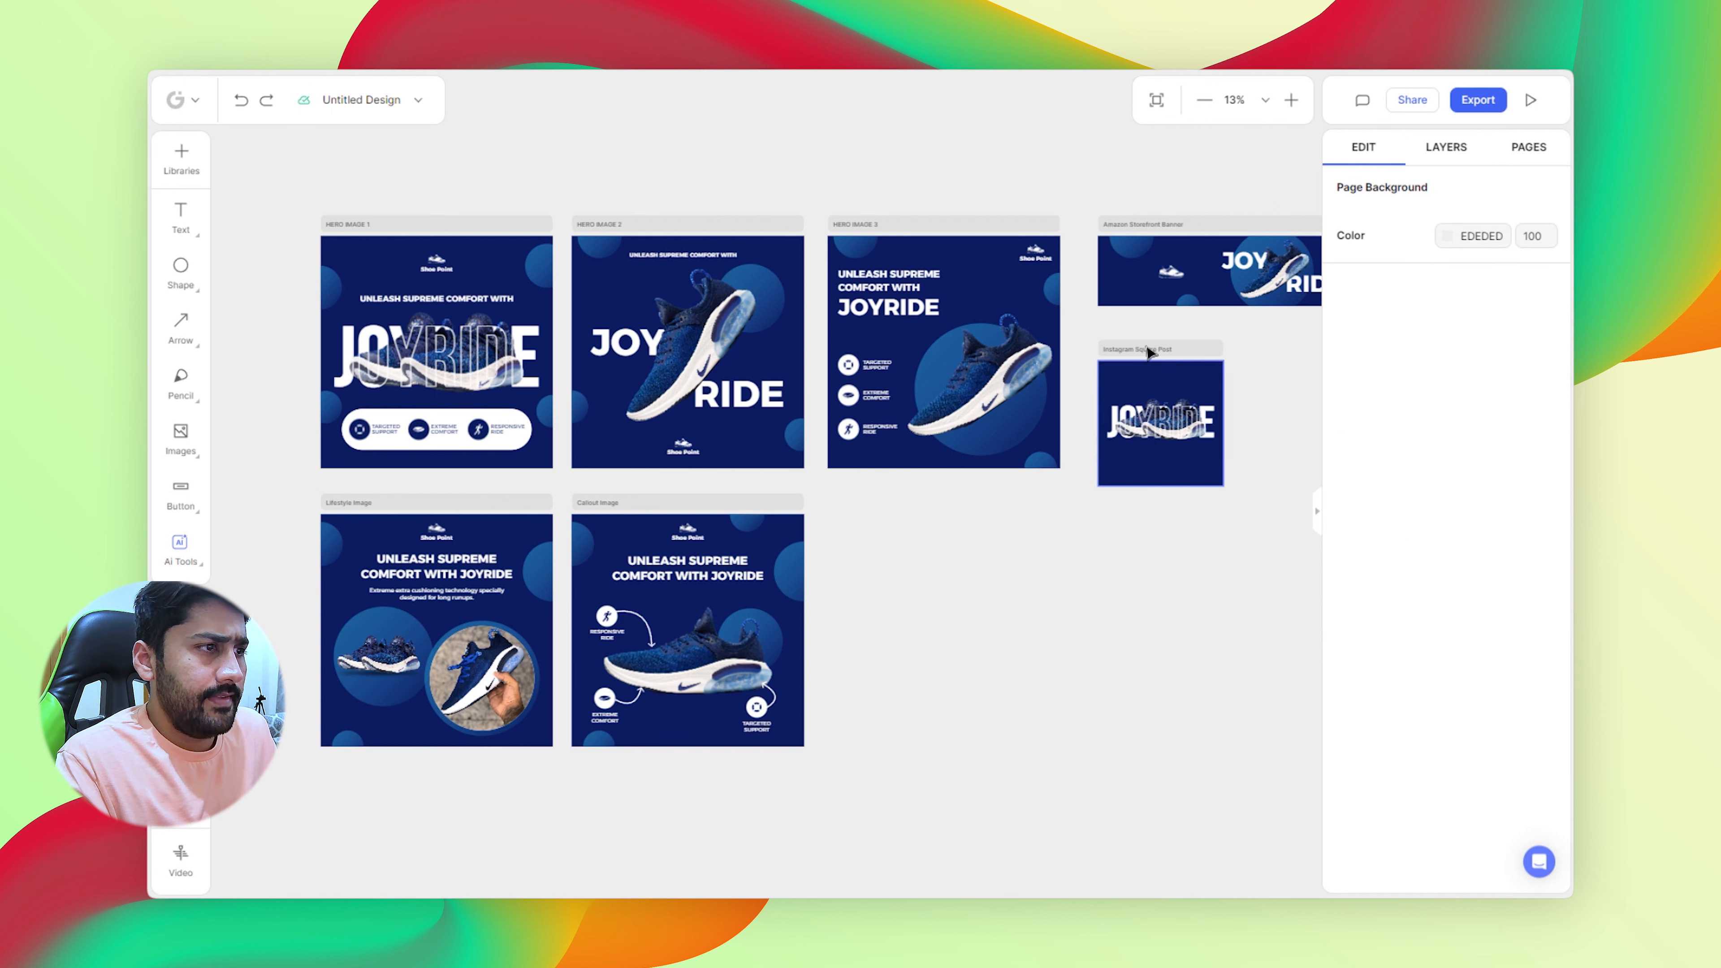
- Copy HERO IMAGE 1's shoe icon and Shoe Point text to the post's bottom centre, scaled to 193 × 132
click(443, 269)
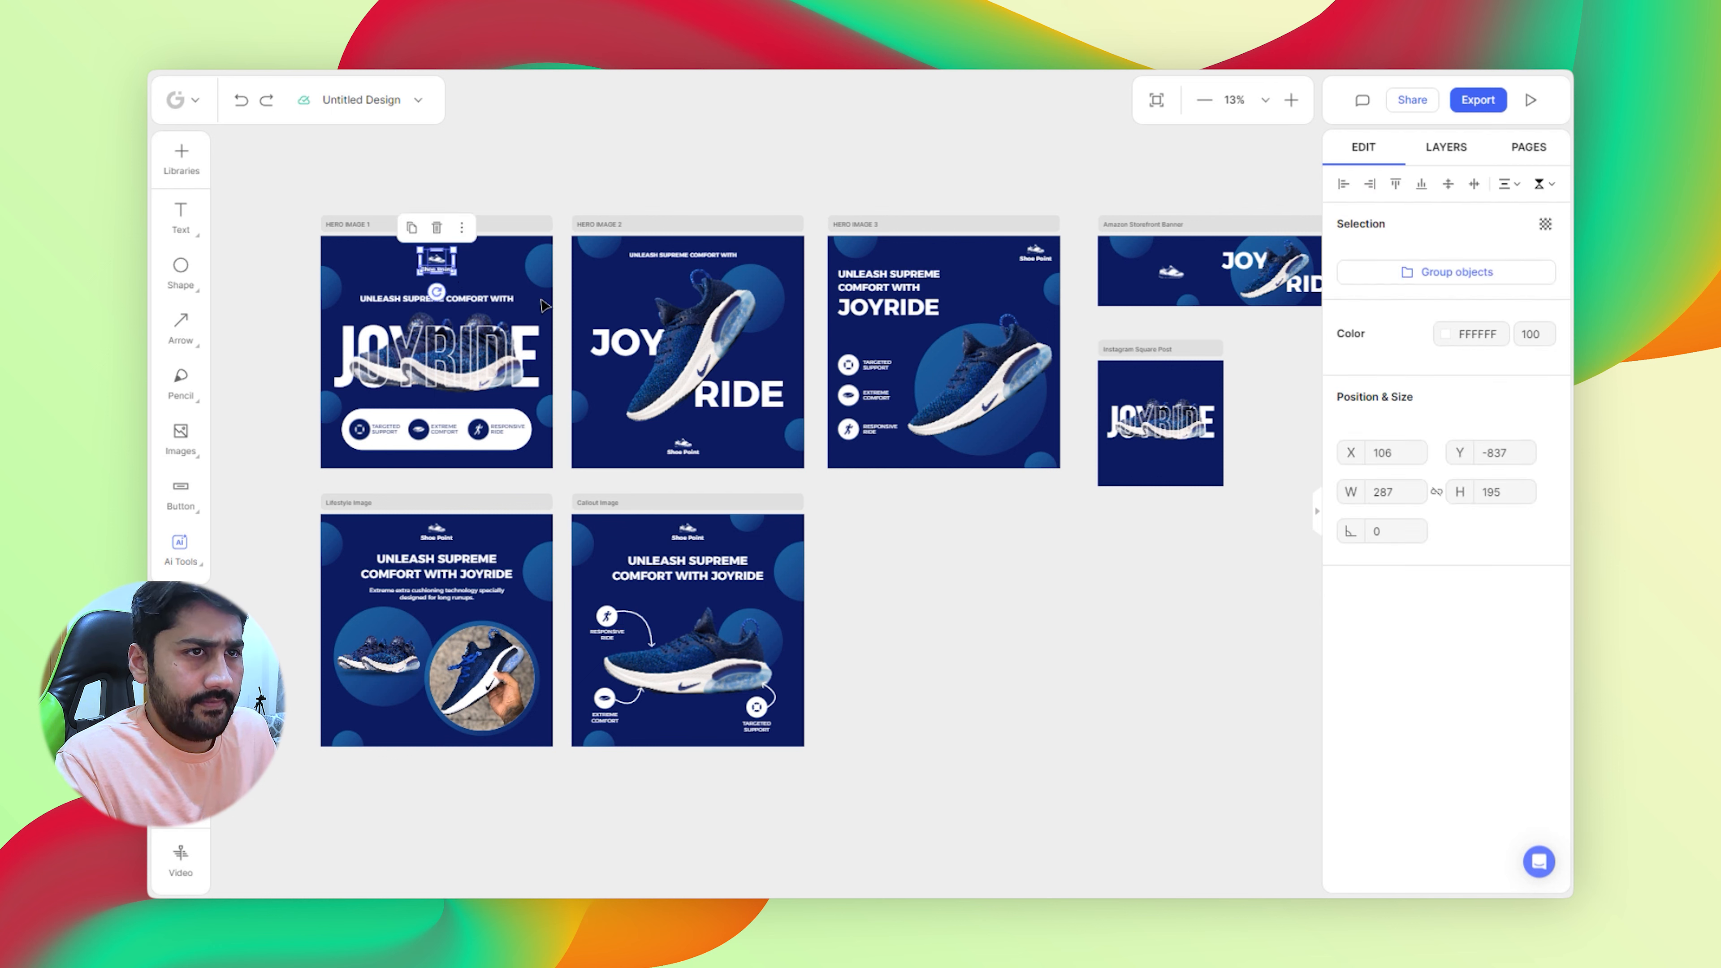
click(1128, 366)
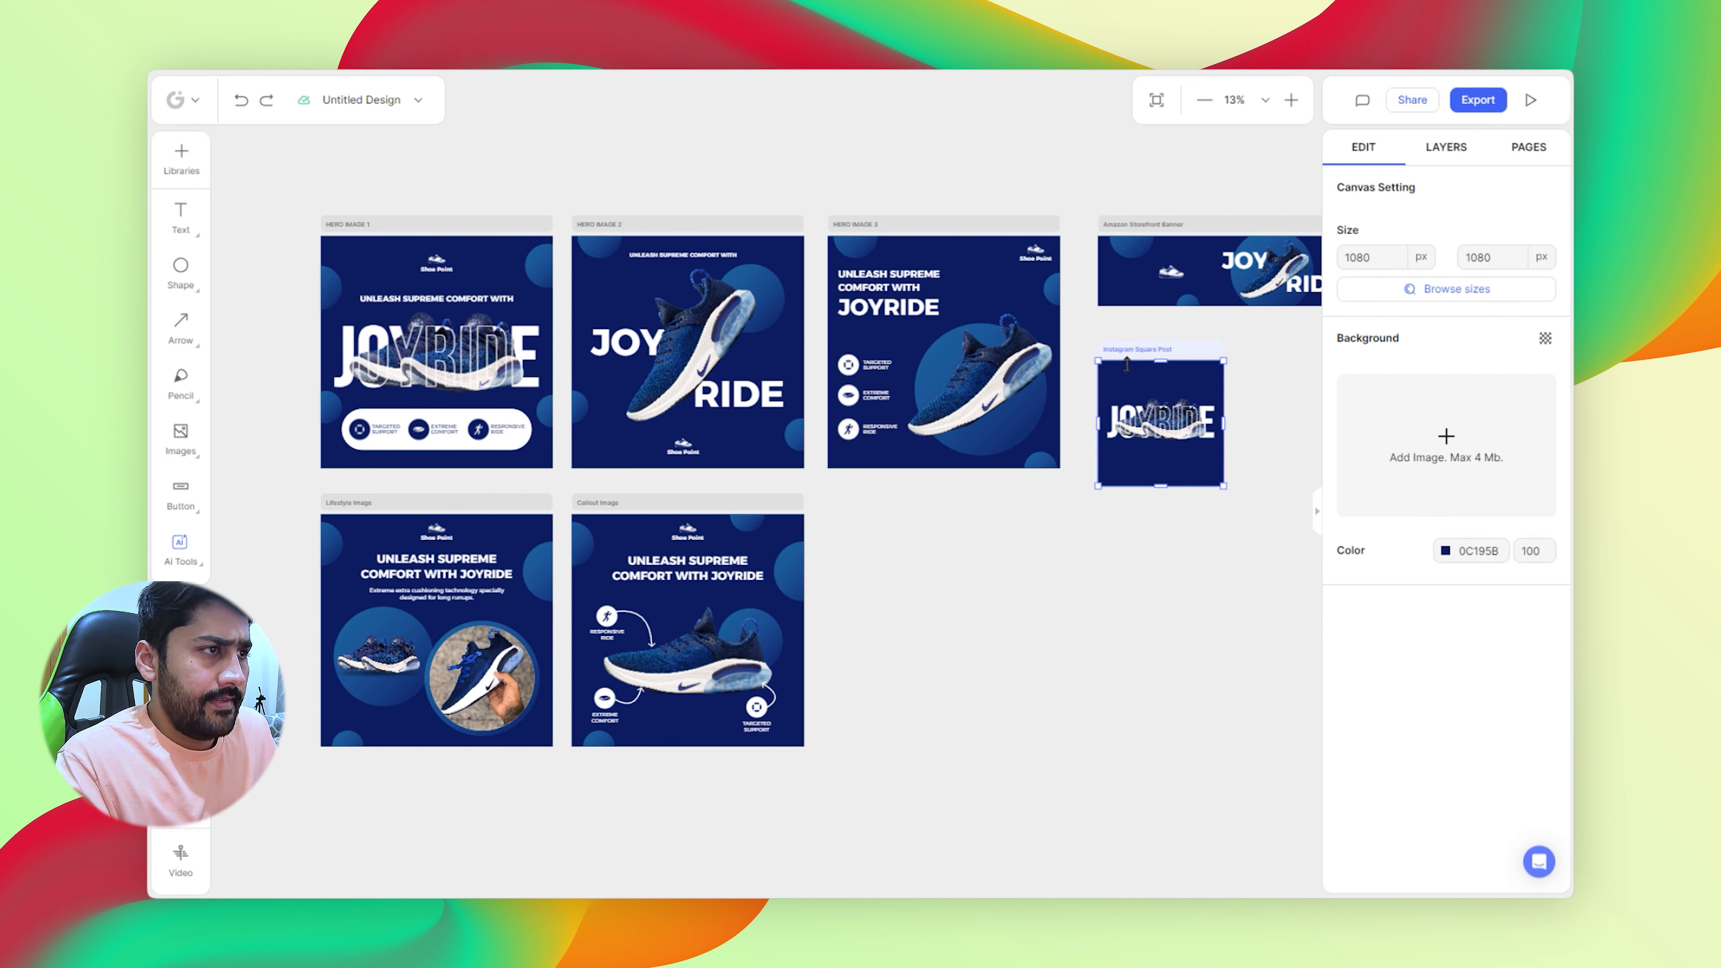
click(1169, 429)
drag(1160, 423, 1164, 471)
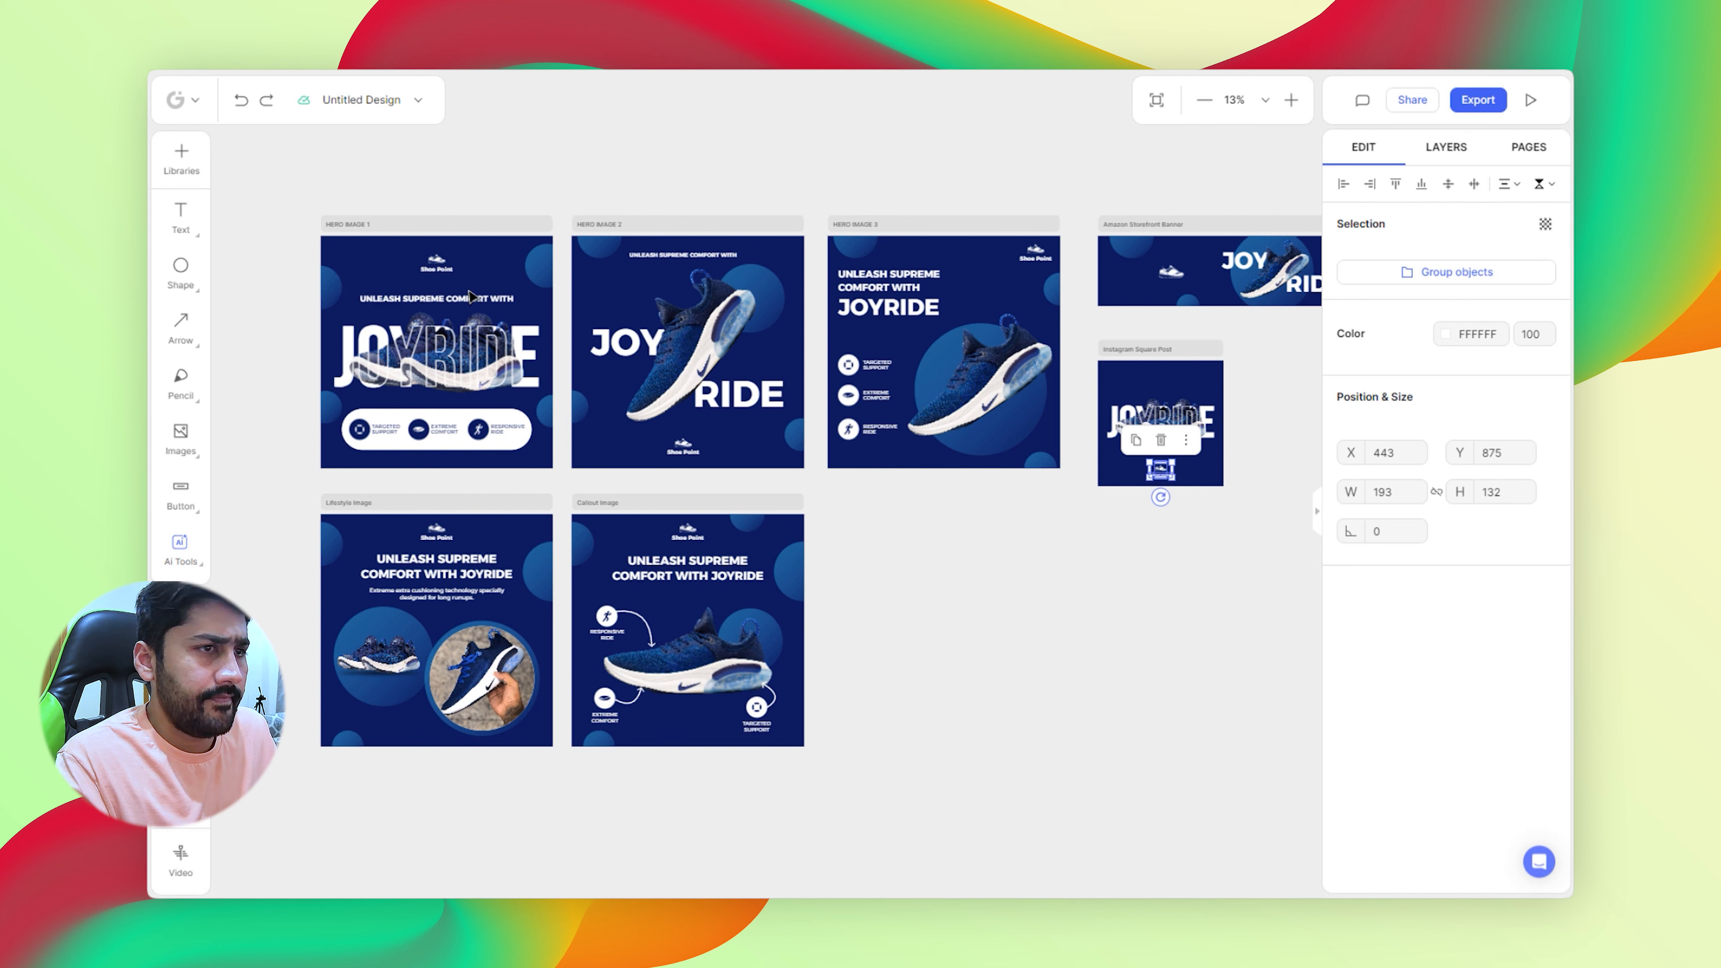
- Copy the UNLEASH SUPREME COMFORT WITH headline from HERO IMAGE 1 above the post's JOYRIDE lettering and set its font size to 41
click(469, 302)
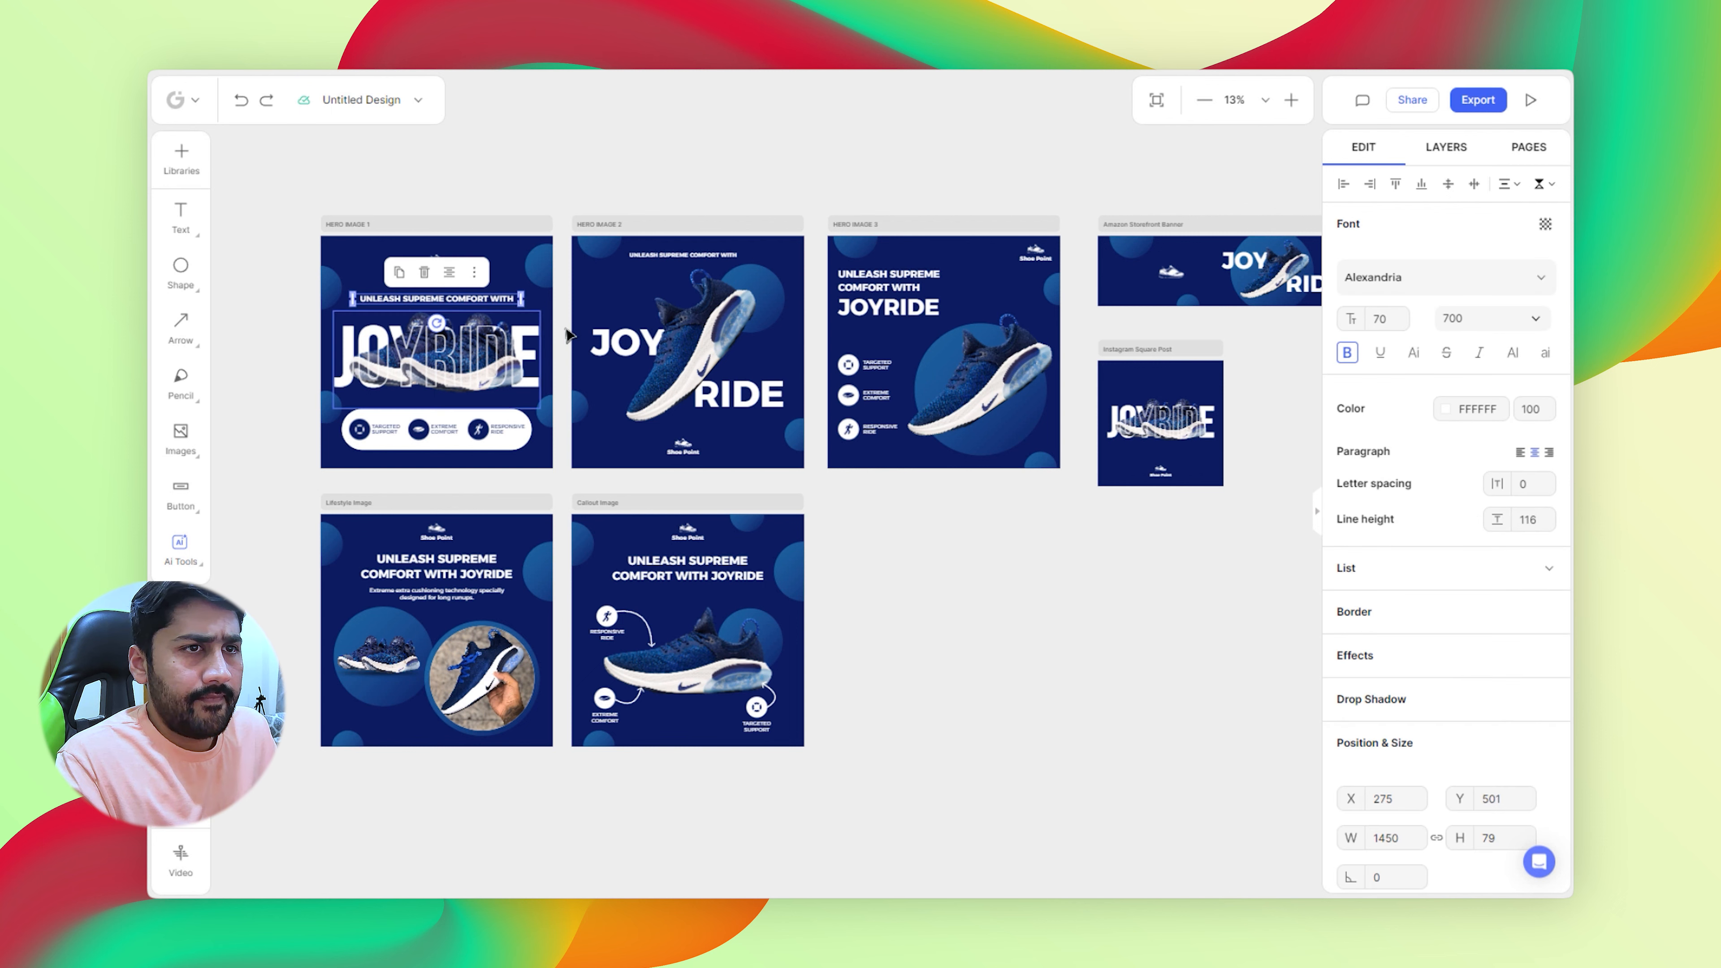
click(1128, 354)
key(ctrl+v)
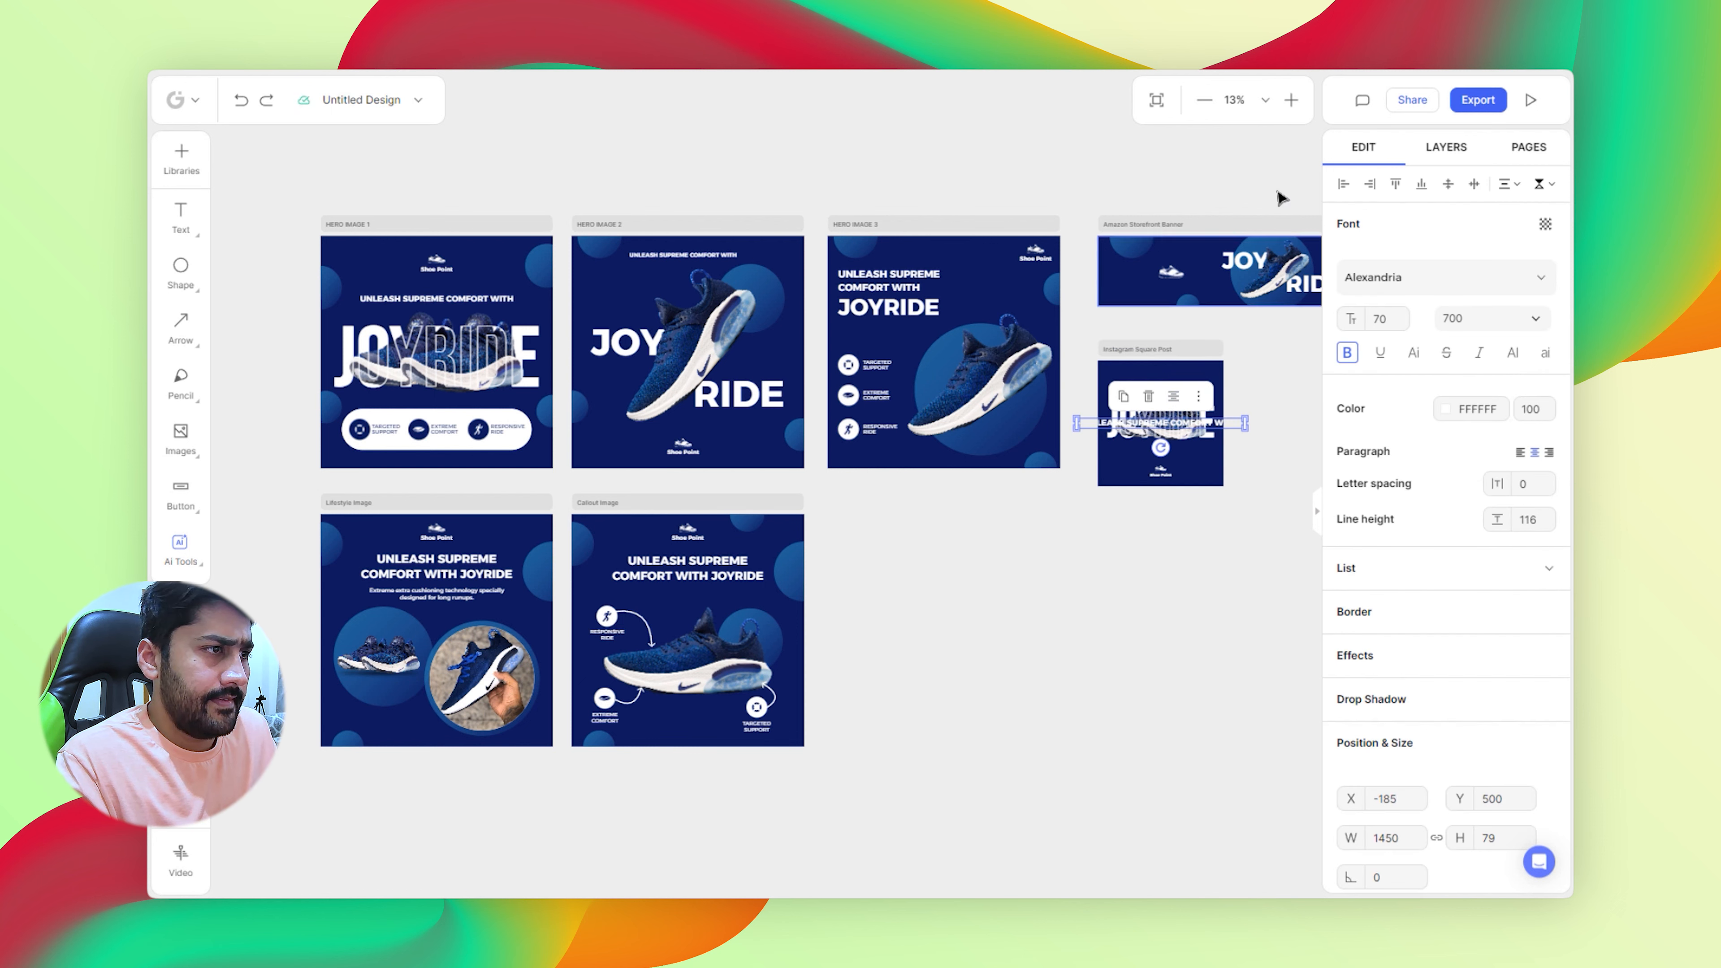
click(1292, 99)
drag(1128, 505, 1126, 328)
drag(1351, 325, 1332, 327)
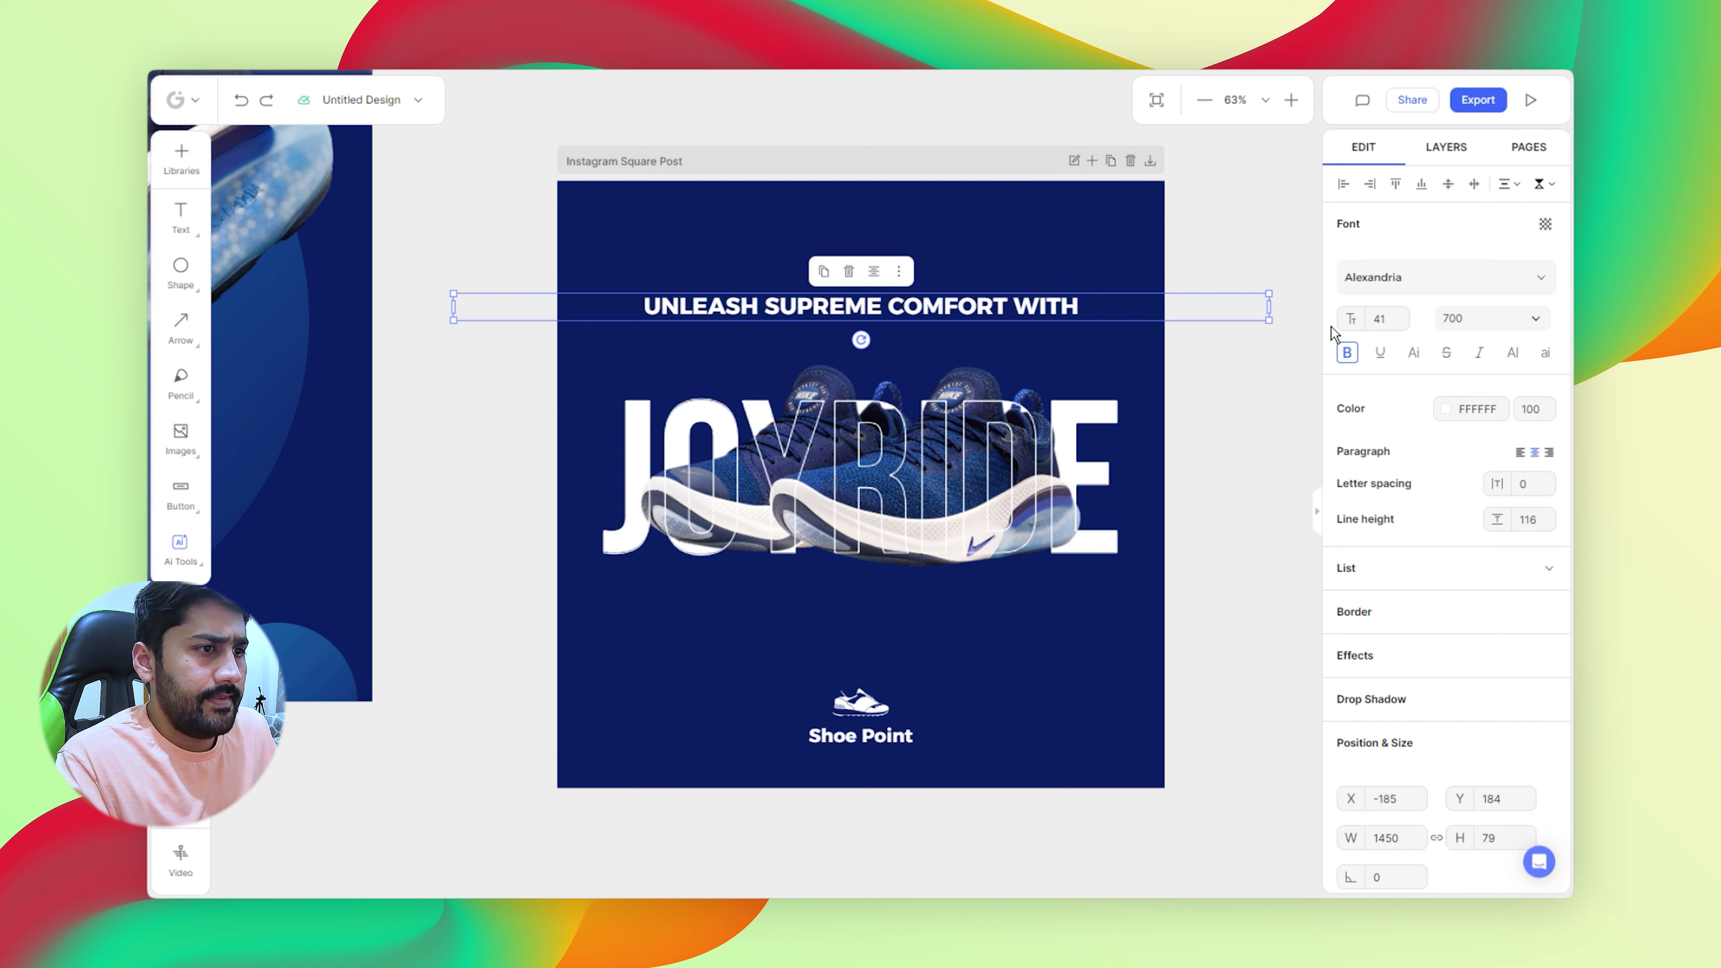
- Narrow the post headline's text box to 840 px wide and centre it horizontally above JOYRIDE
click(1262, 377)
drag(972, 304, 977, 299)
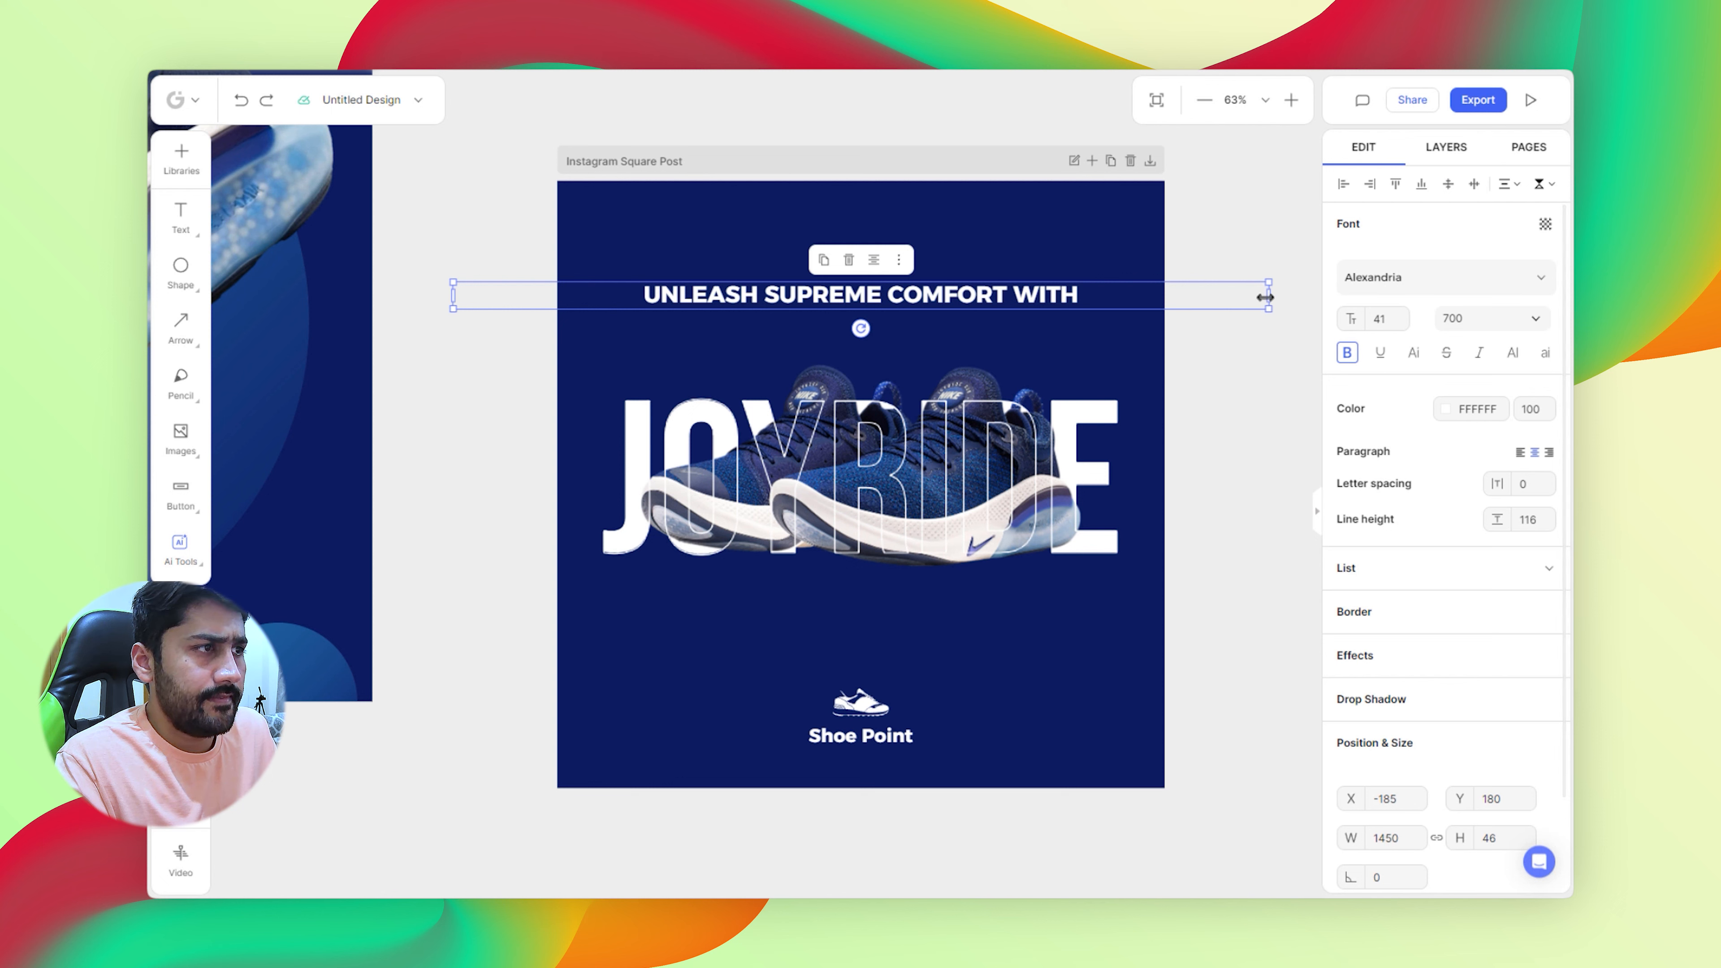
drag(1265, 297, 986, 306)
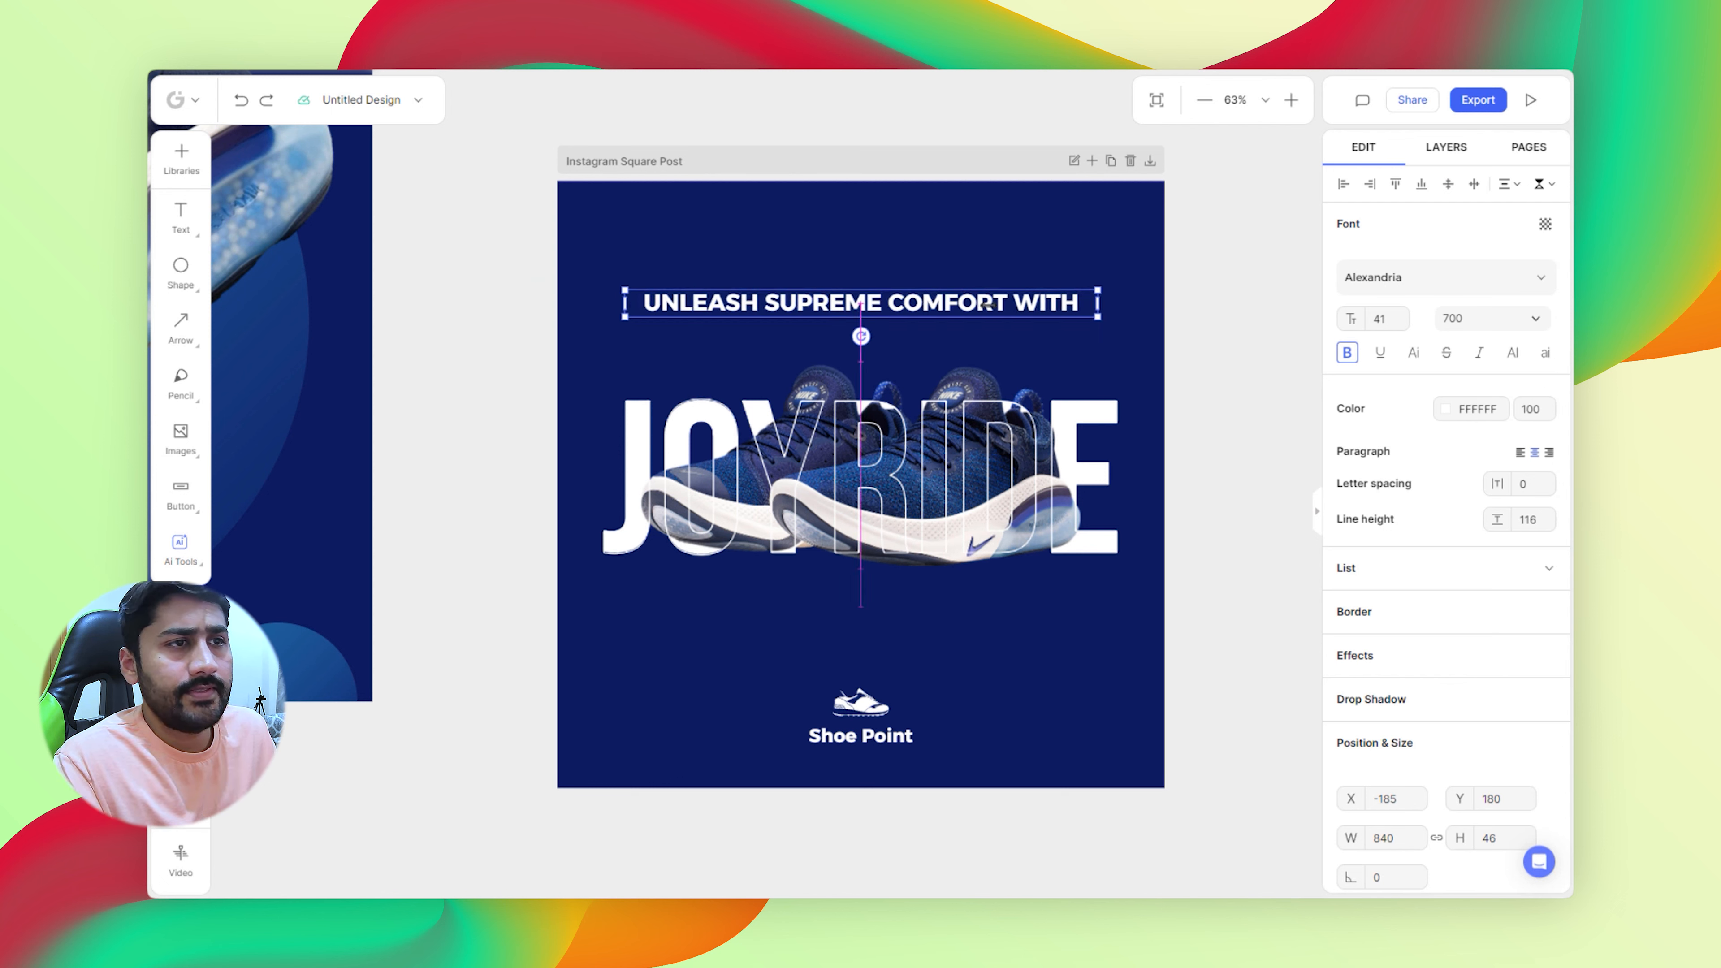
click(1118, 246)
- Copy HERO IMAGE 3's right-edge and lower-right gradient circles into the Instagram Square Post, placing them along its upper area
click(1204, 99)
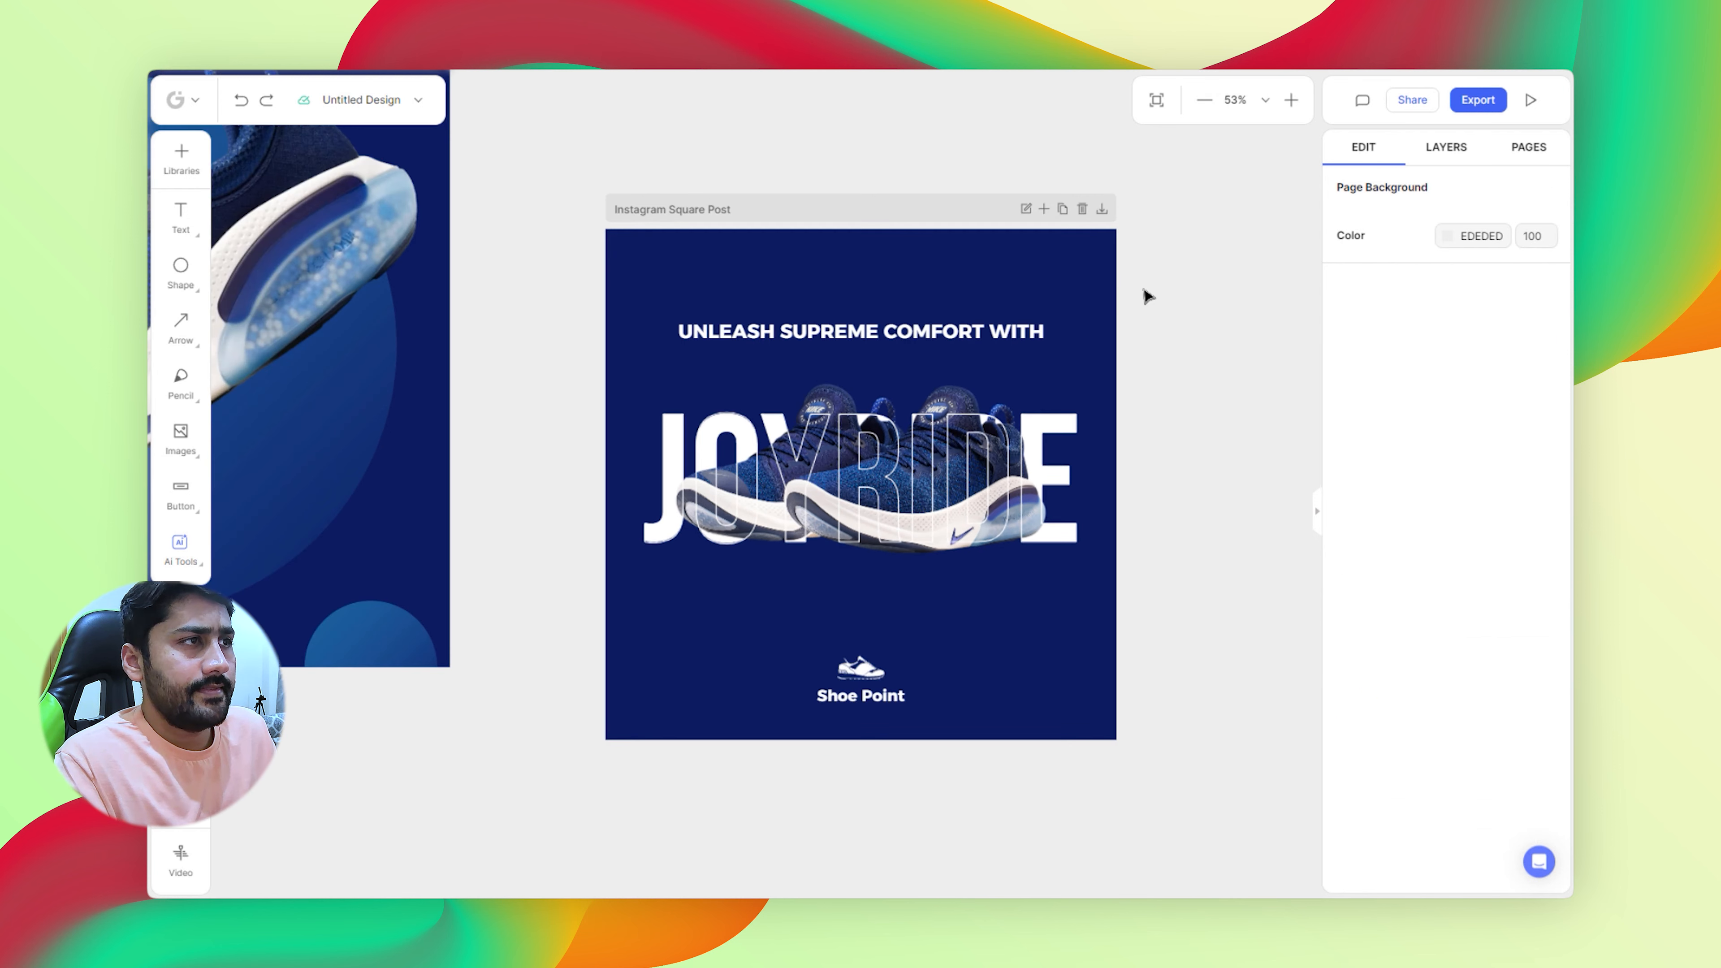
click(1203, 102)
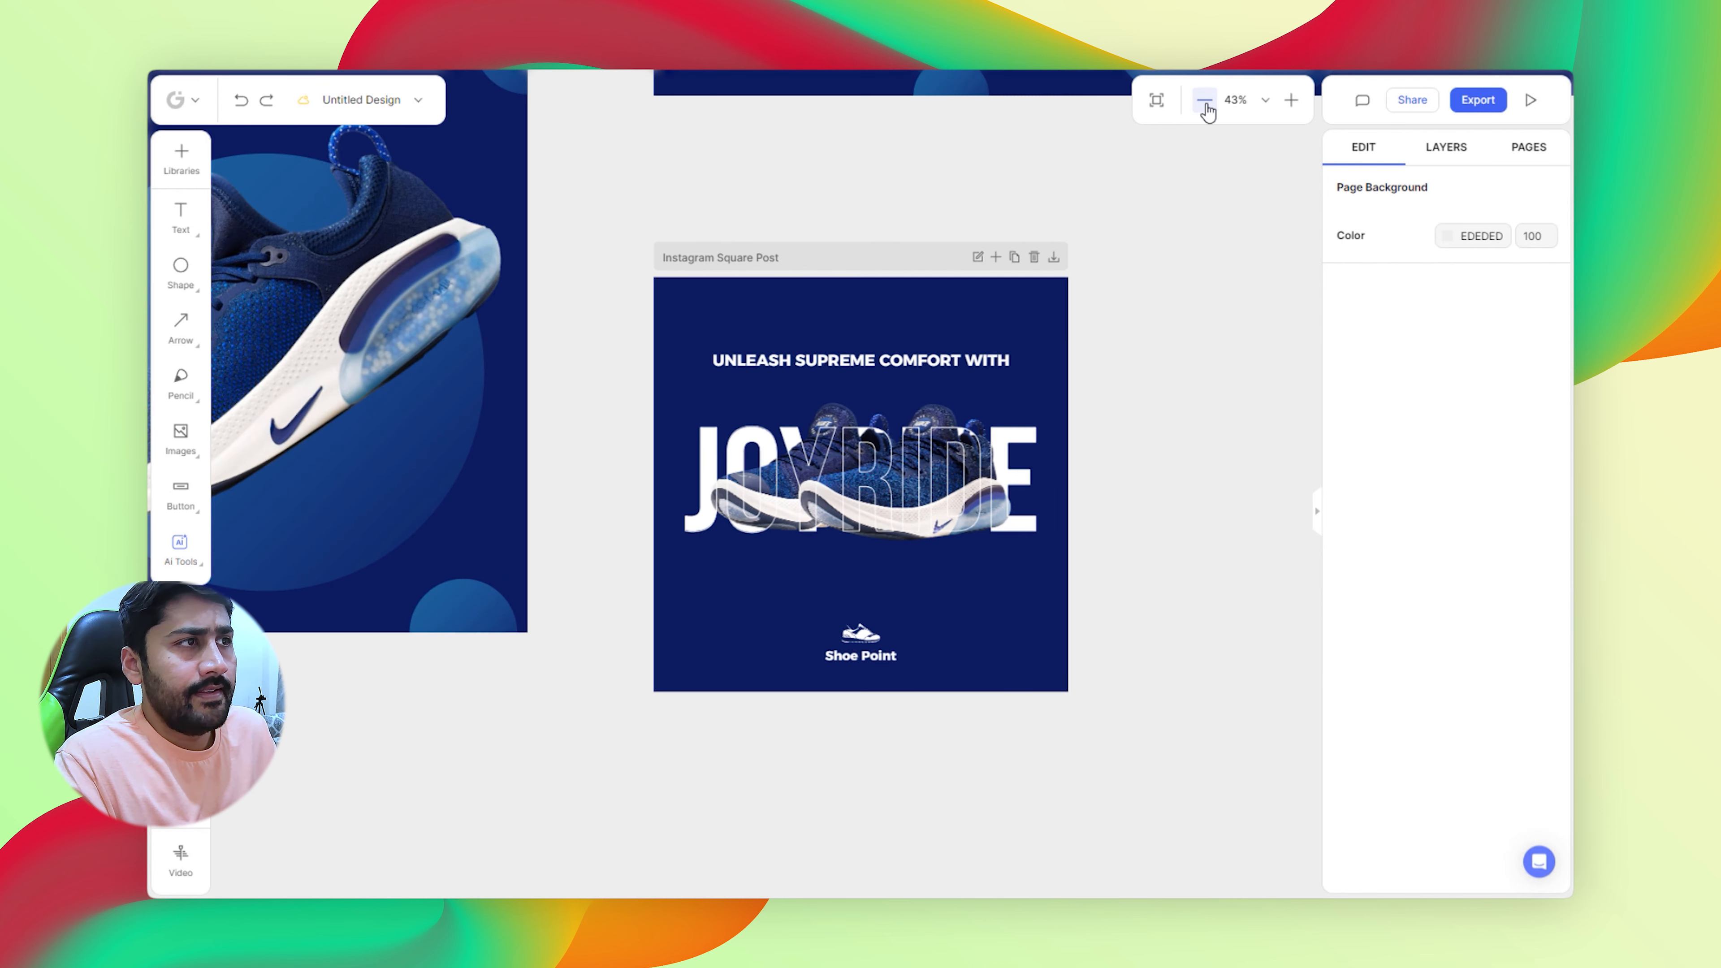
click(1204, 100)
click(1204, 100)
click(656, 546)
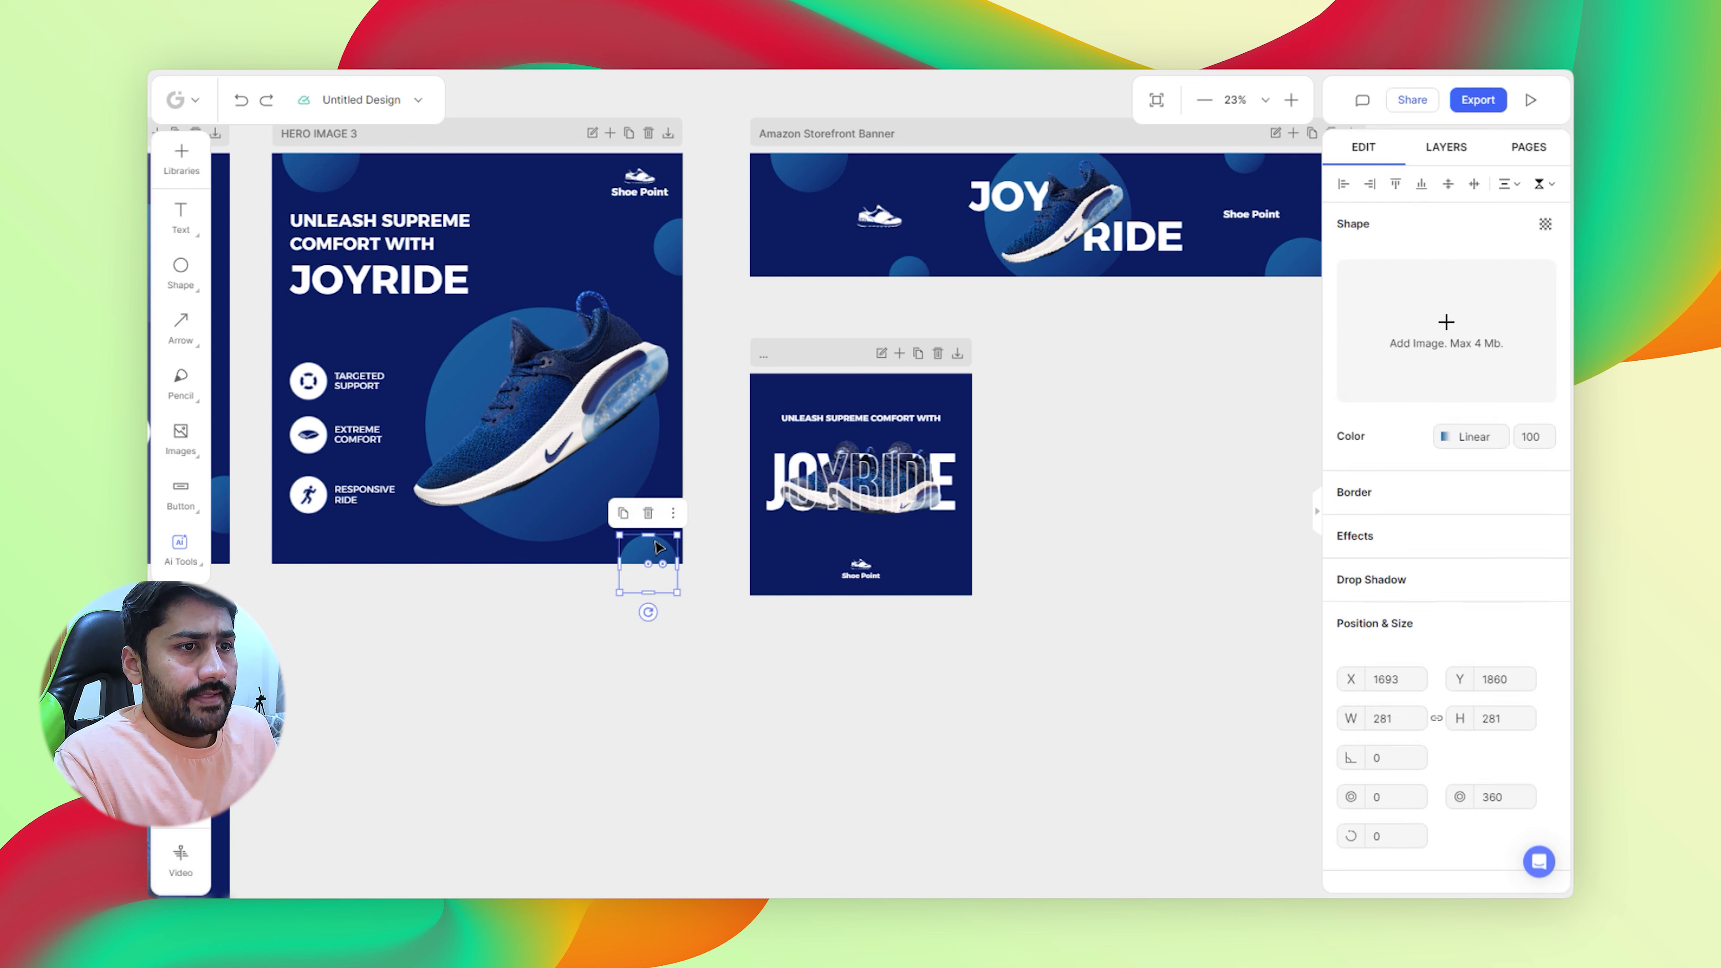
shift+click(677, 249)
key(ctrl+c)
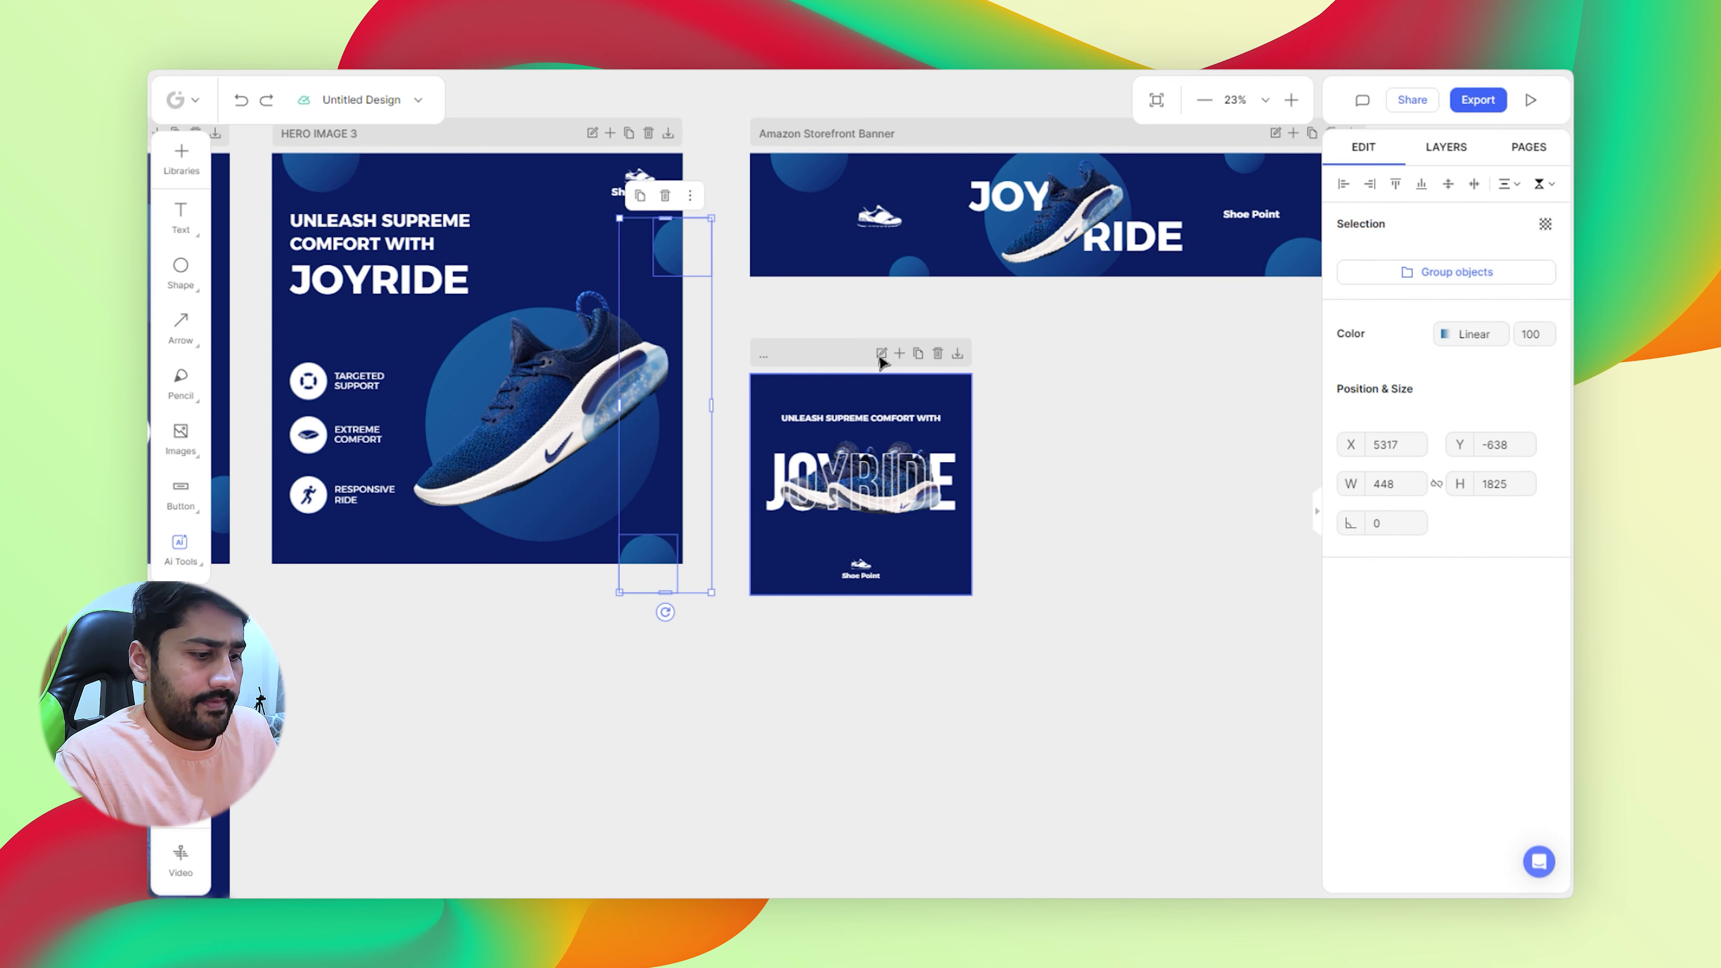
click(861, 369)
key(ctrl+v)
drag(879, 337, 899, 401)
click(1023, 567)
click(874, 693)
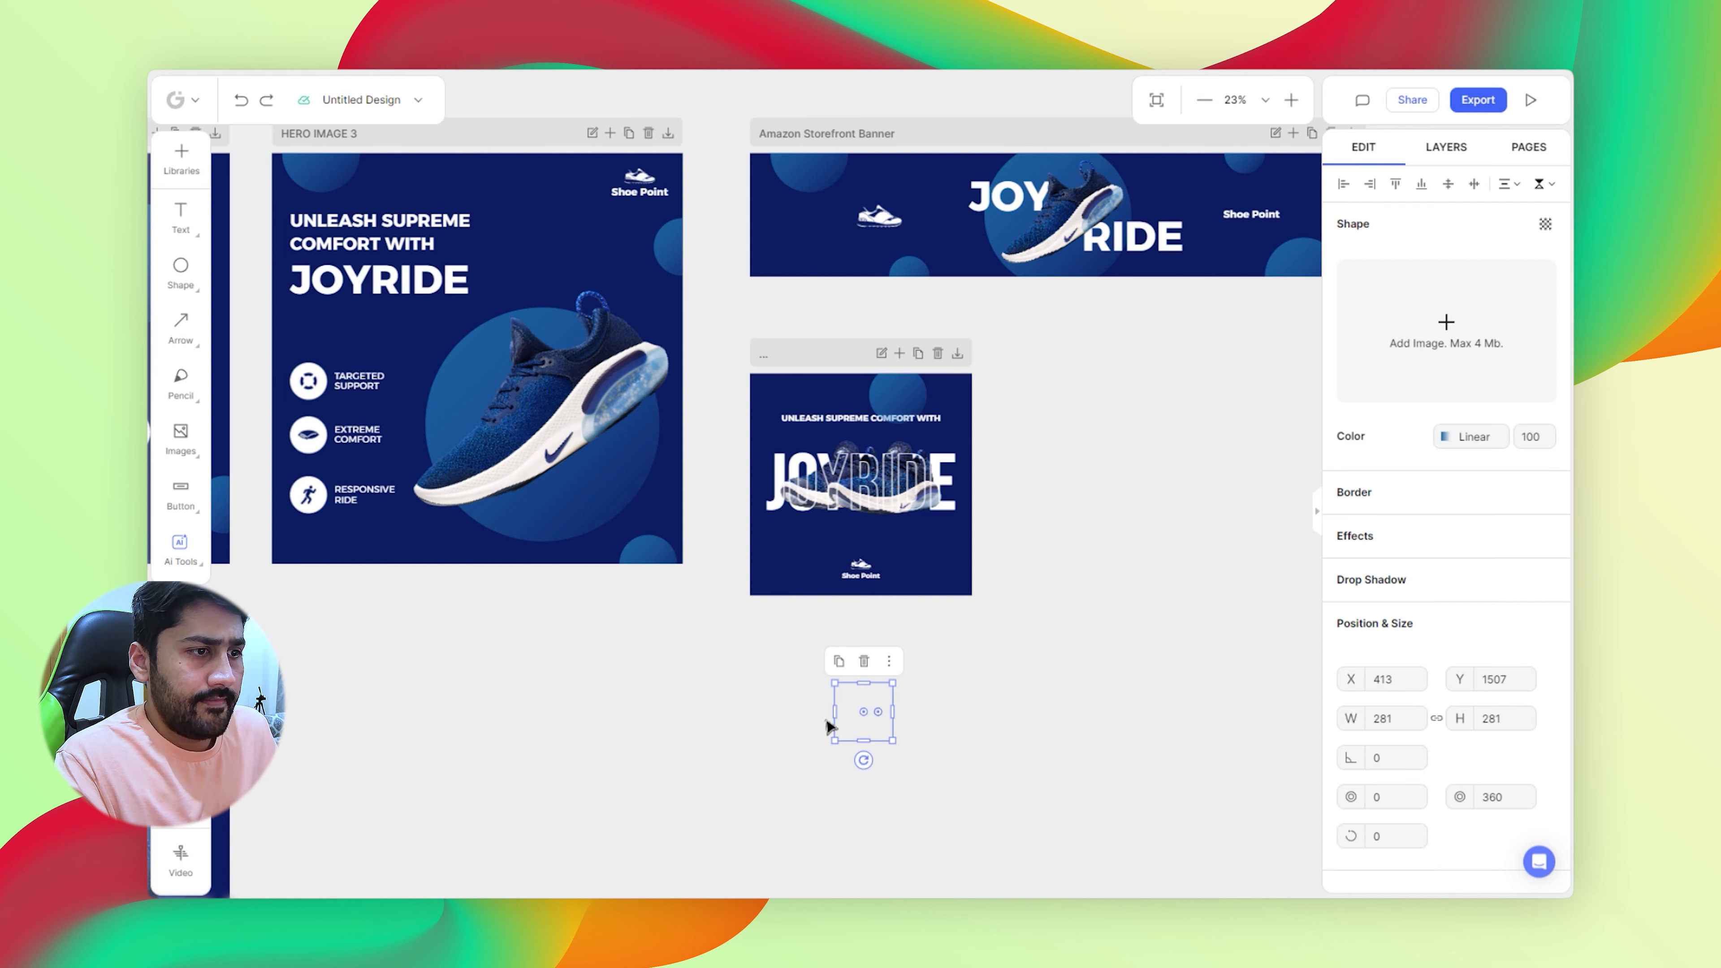
drag(866, 723, 768, 401)
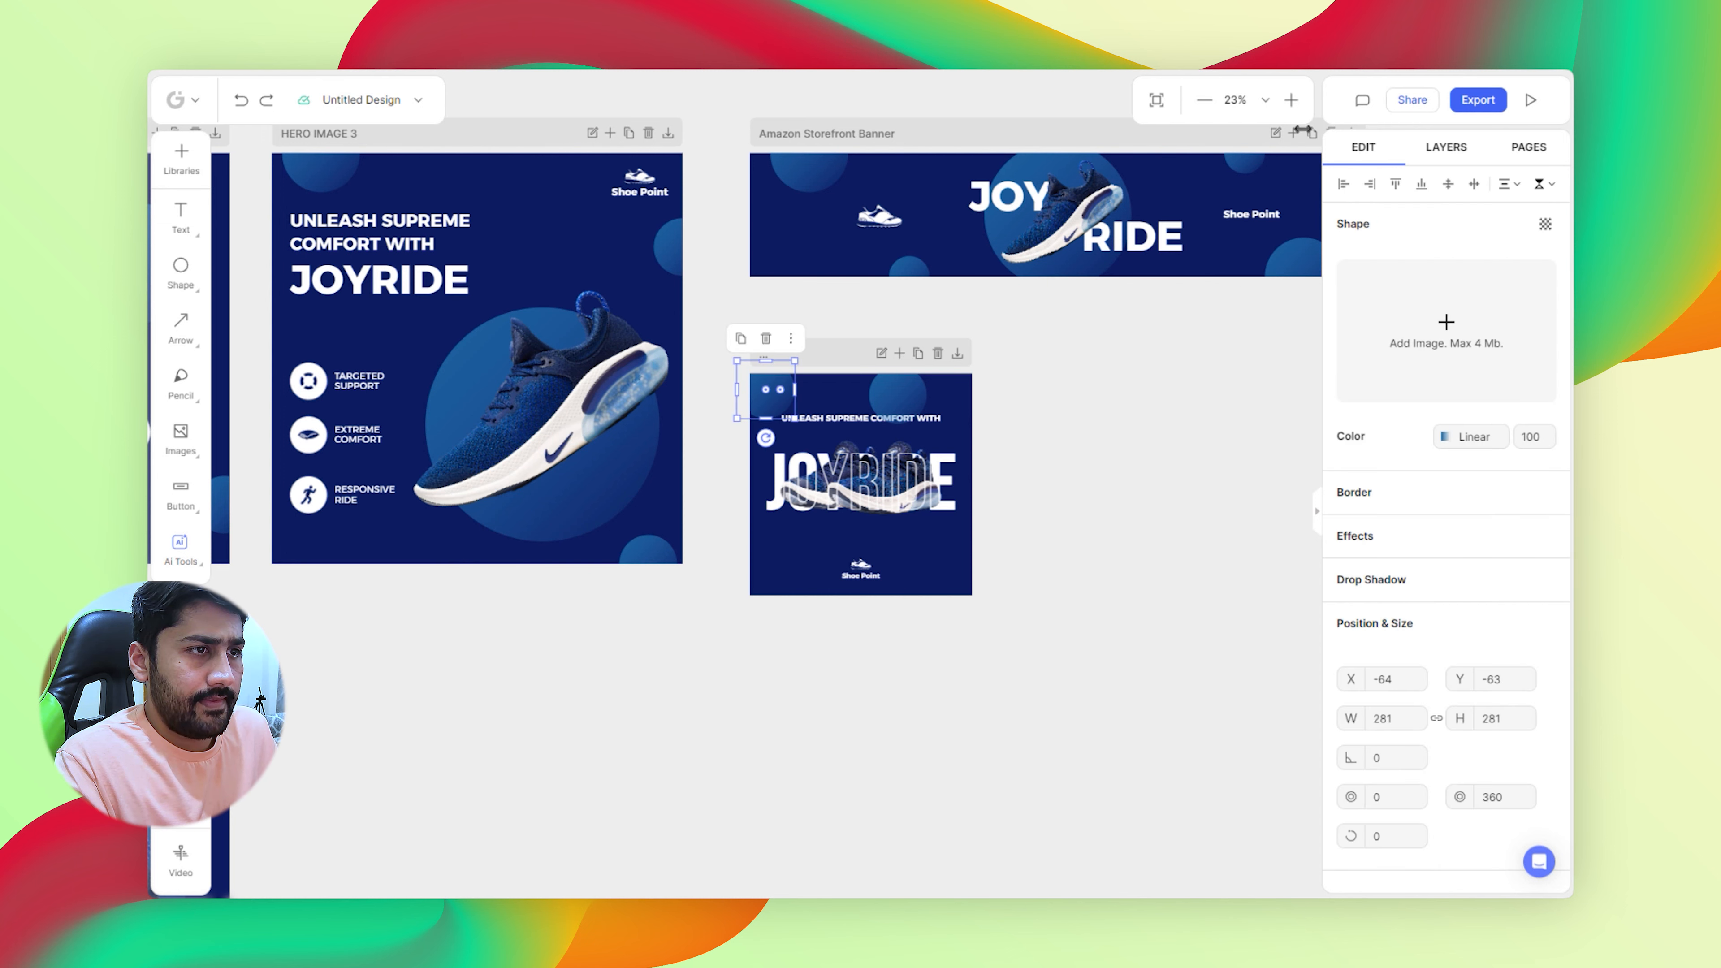
- Place one circle partly off the post's left edge and the other, reduced to 156 px, off the upper-right edge
click(1290, 100)
click(1289, 101)
click(1289, 101)
drag(1156, 539, 1127, 349)
click(939, 322)
drag(1183, 294, 1125, 342)
click(1146, 342)
drag(1090, 398, 1103, 357)
drag(677, 315, 637, 437)
click(677, 344)
scroll(814, 305, down, 4)
scroll(813, 306, right, 1)
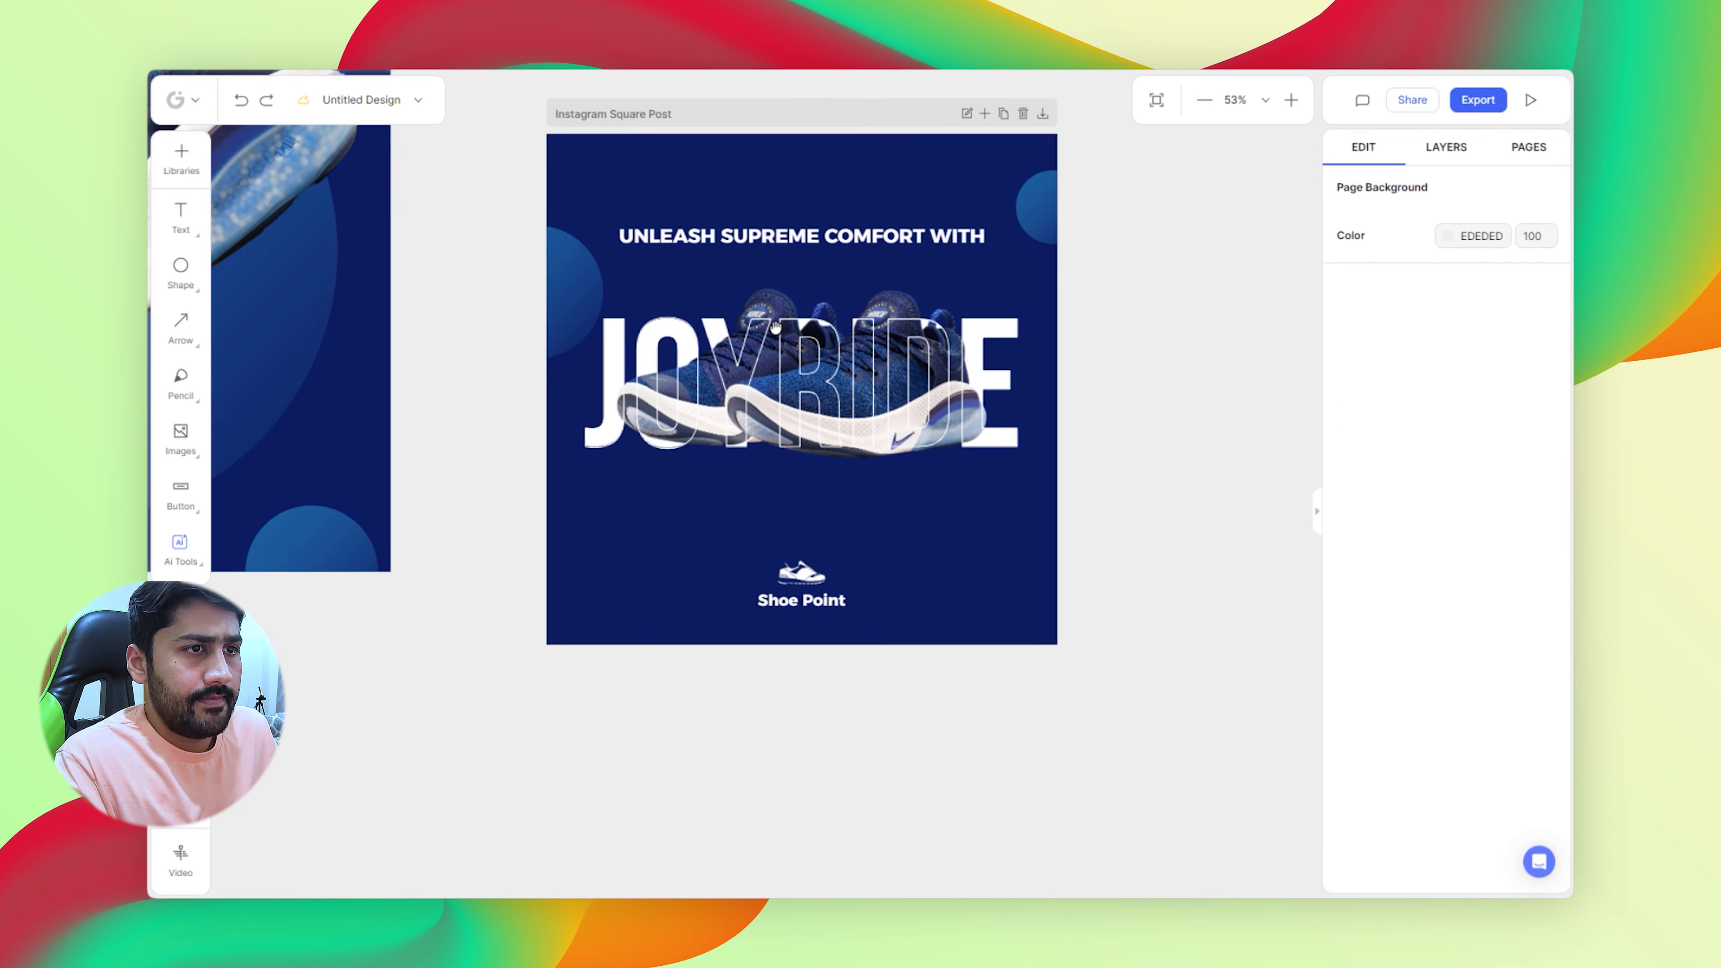
- Duplicate the decorative circle to the post's lower-left area at 172 px and, larger, partly off its lower-right edge
click(1027, 197)
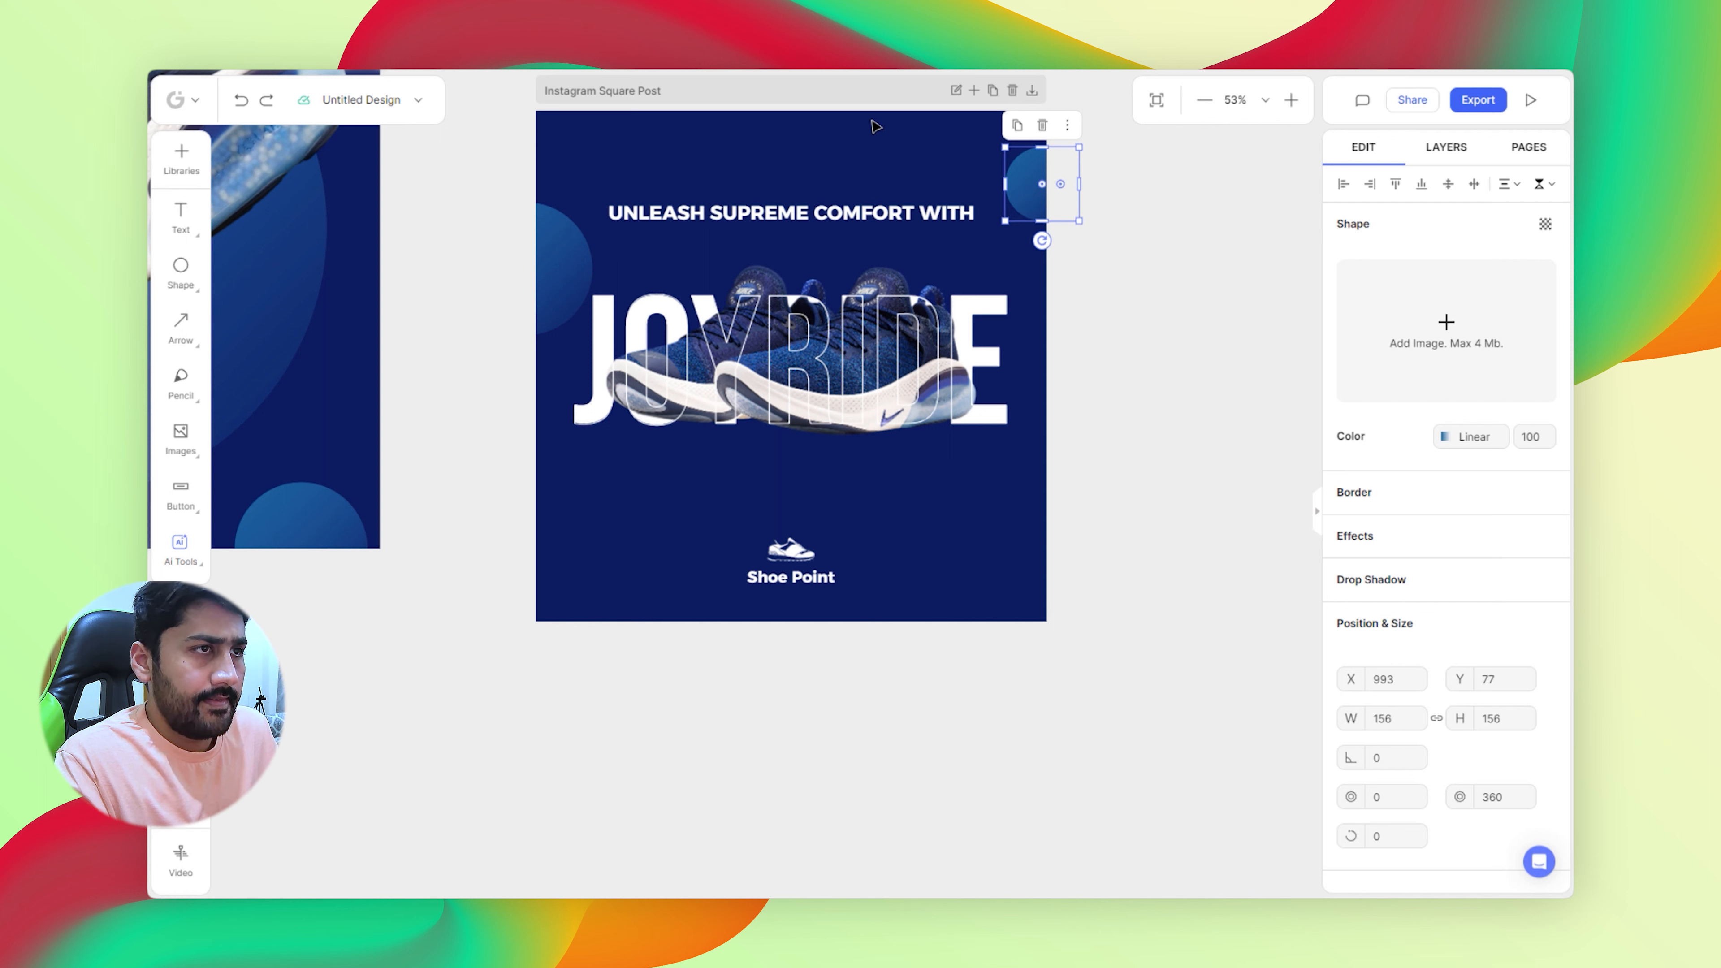
click(1017, 124)
drag(1023, 171, 635, 496)
click(1083, 542)
click(991, 583)
click(951, 536)
click(661, 501)
click(562, 524)
click(678, 483)
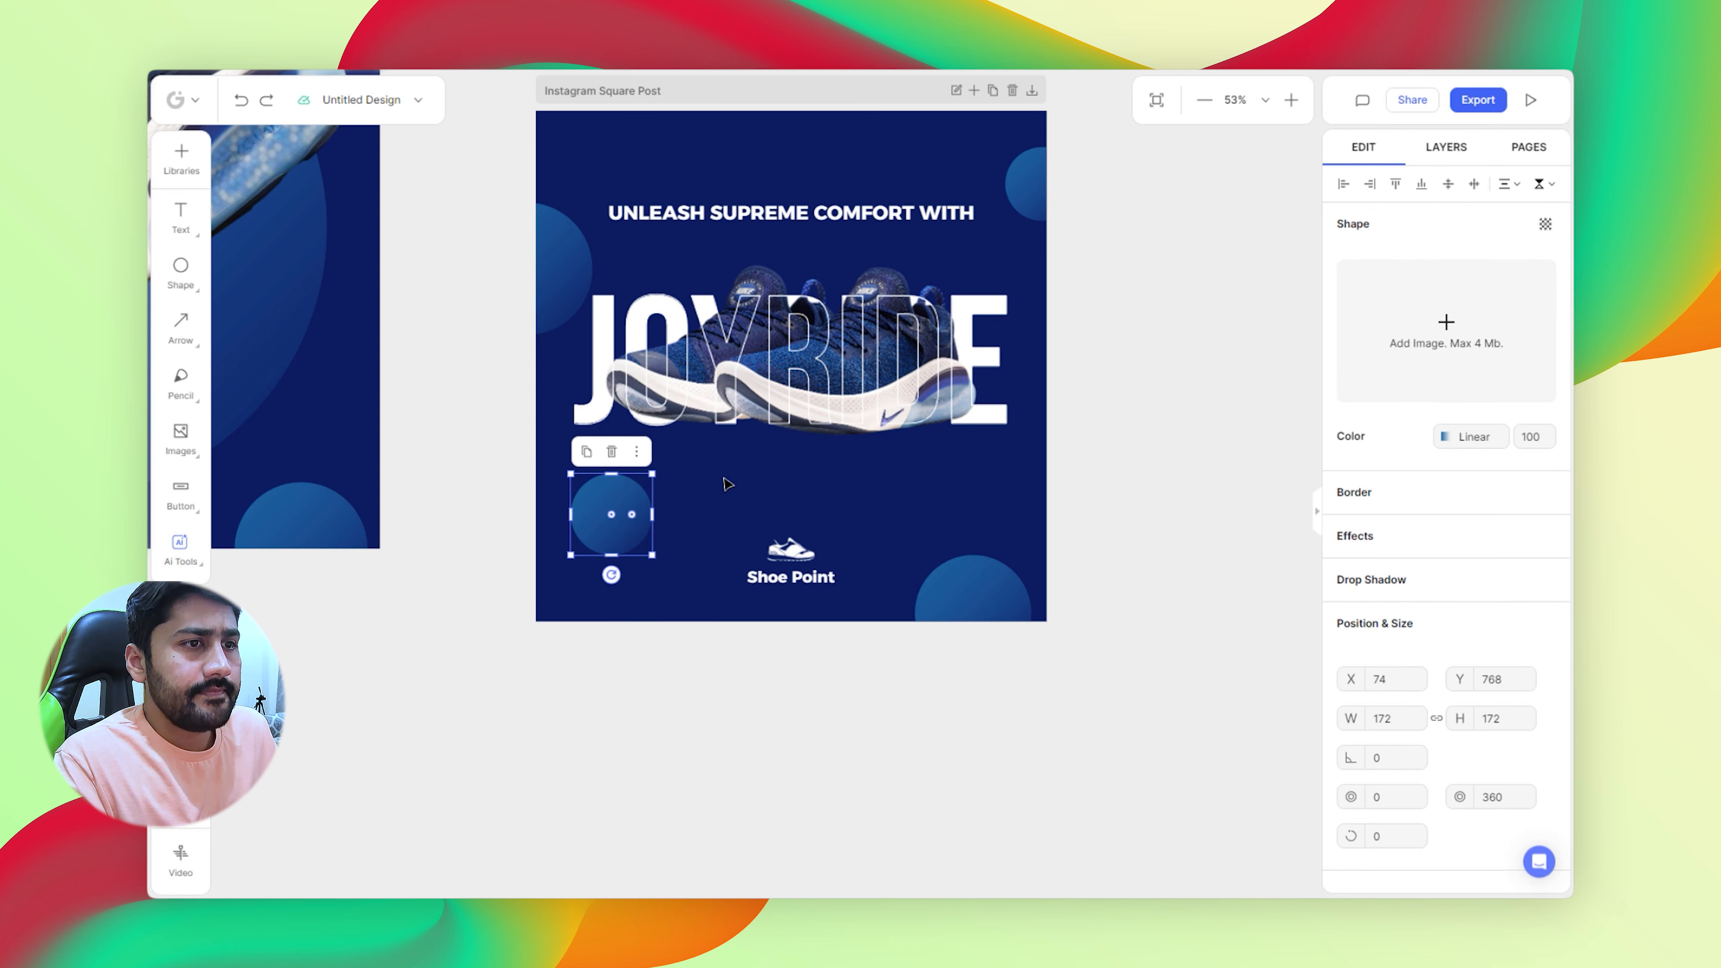
click(728, 473)
click(1203, 102)
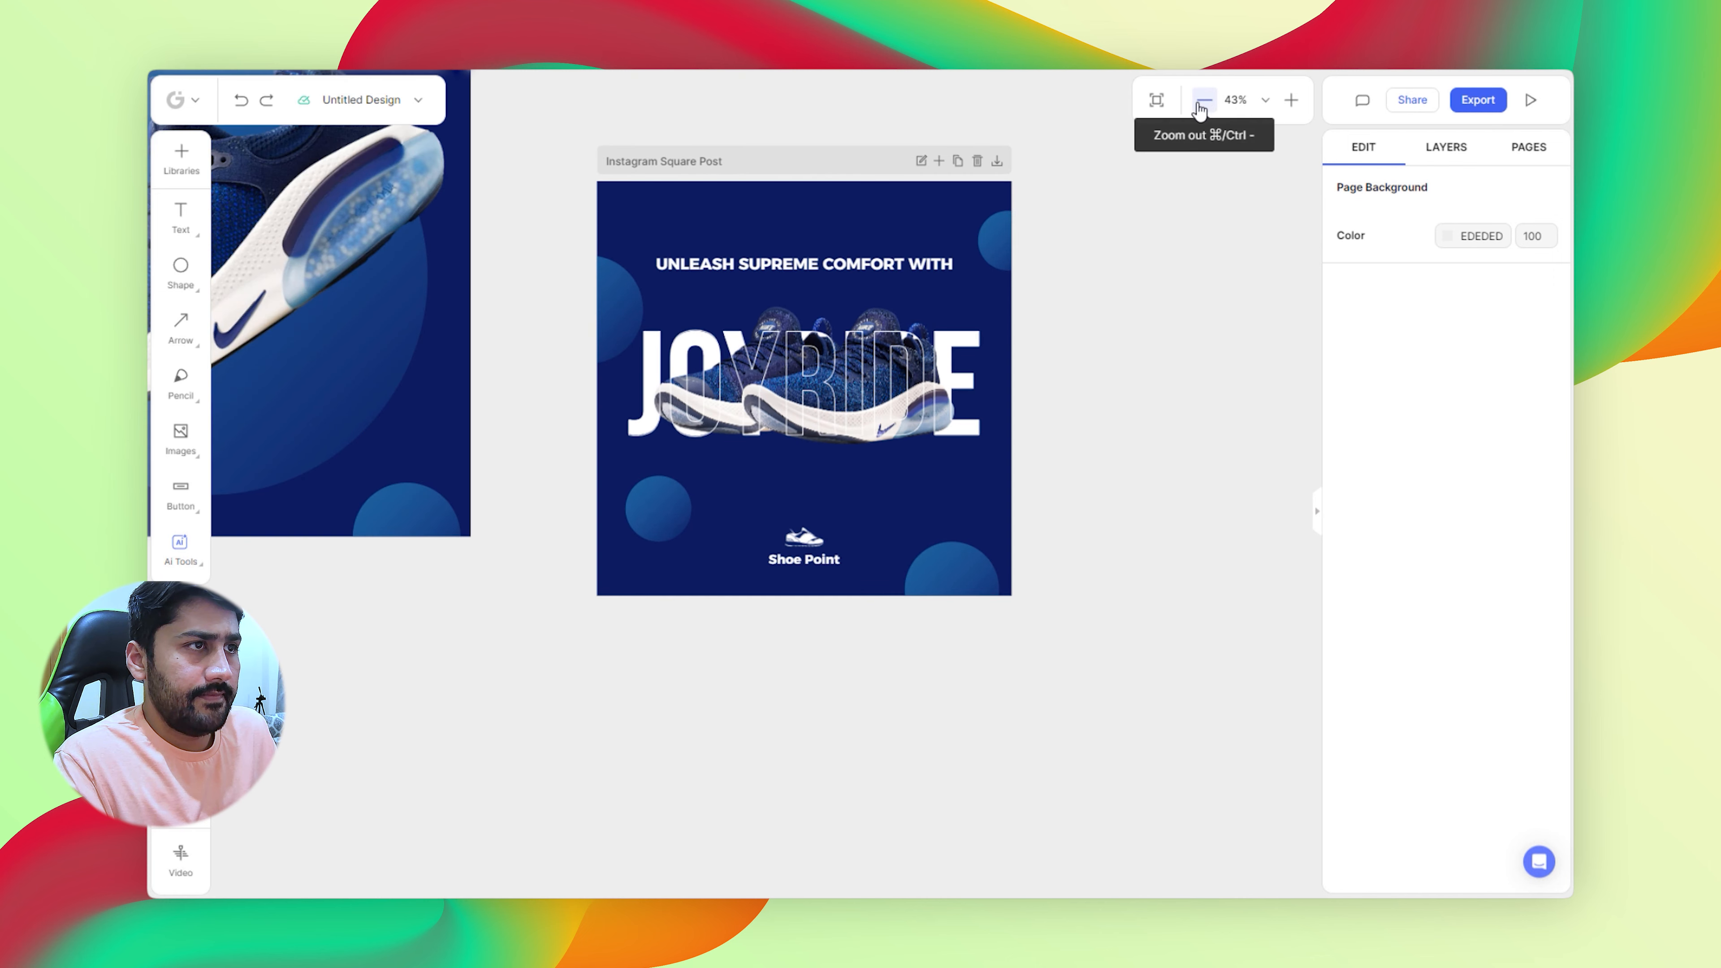
drag(1079, 269, 986, 396)
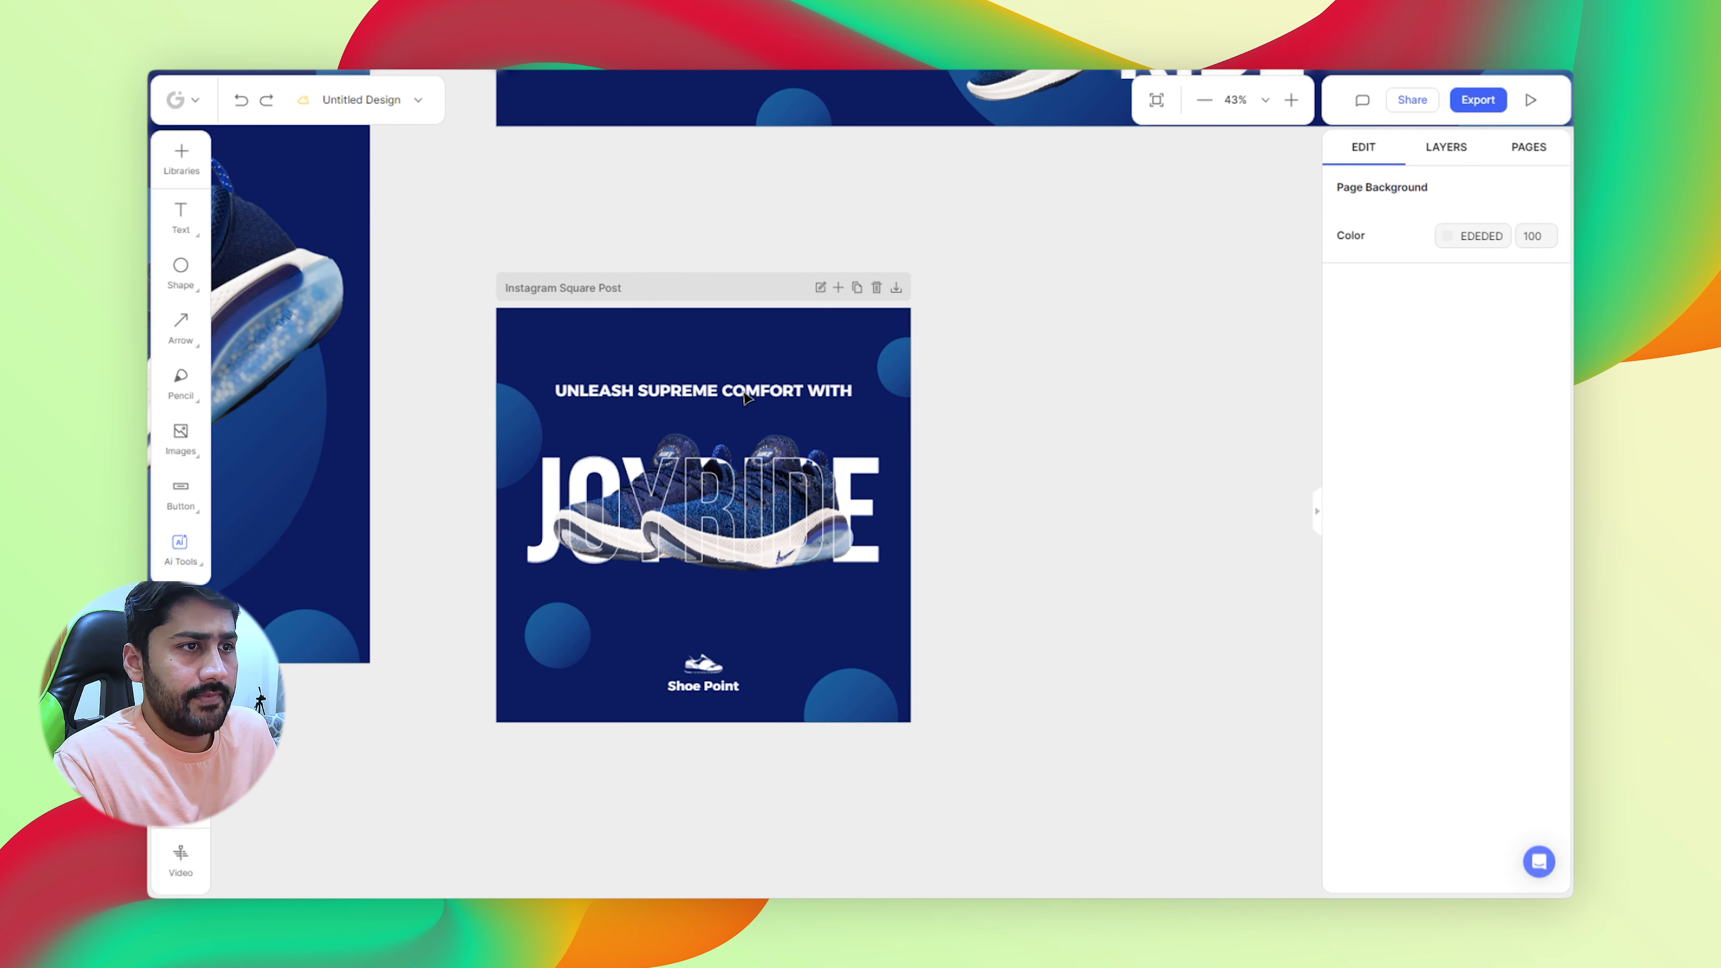
- Set the Instagram post headline to size 58, wrapped on two lines in a 645 px wide box centred above JOYRIDE
click(786, 393)
drag(864, 397, 762, 392)
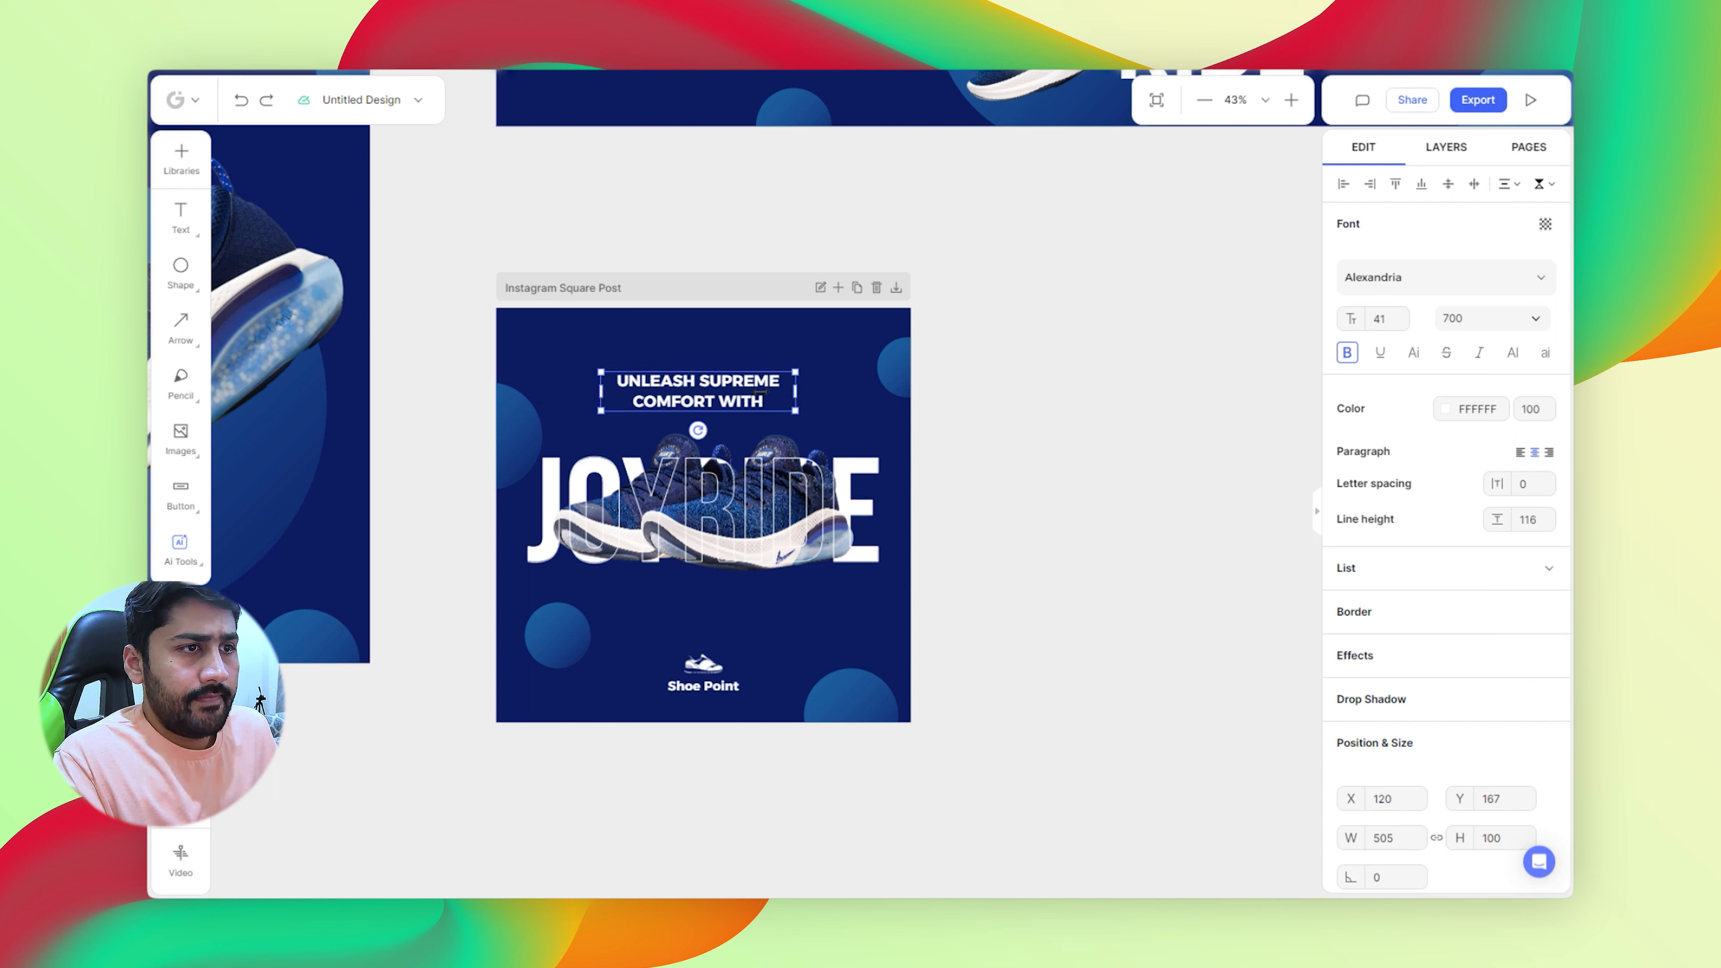
drag(1347, 318, 1357, 318)
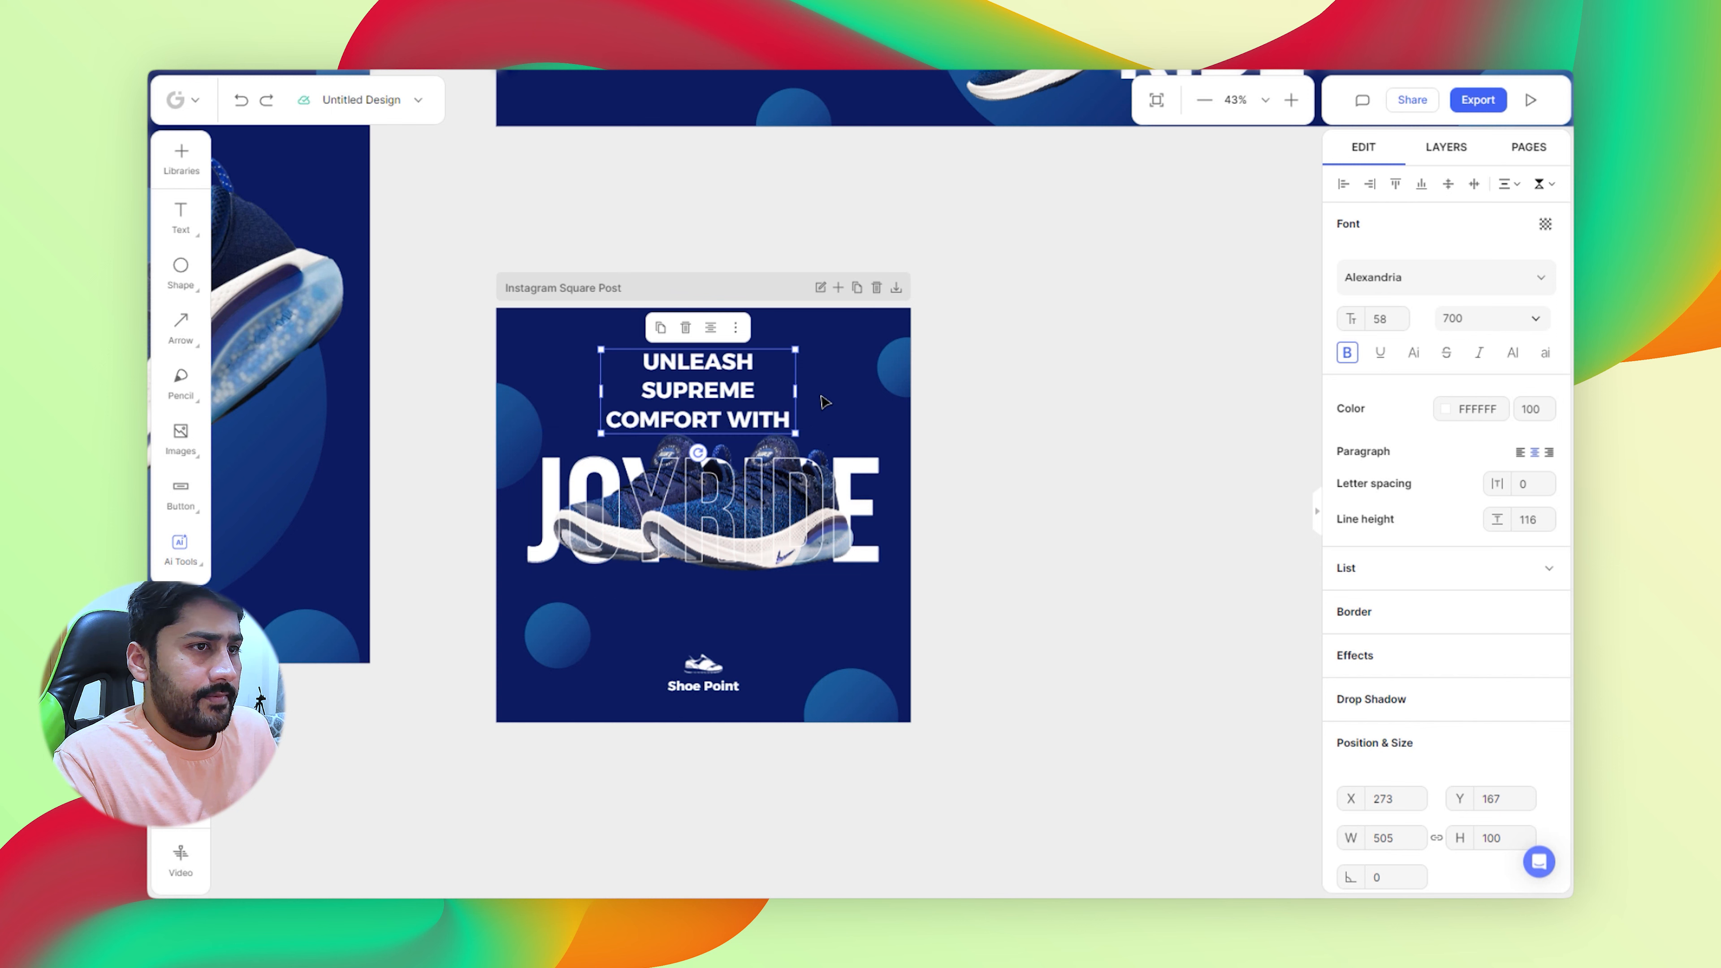
mouse_move(796, 392)
mouse_down()
mouse_move(849, 392)
mouse_move(764, 382)
mouse_up()
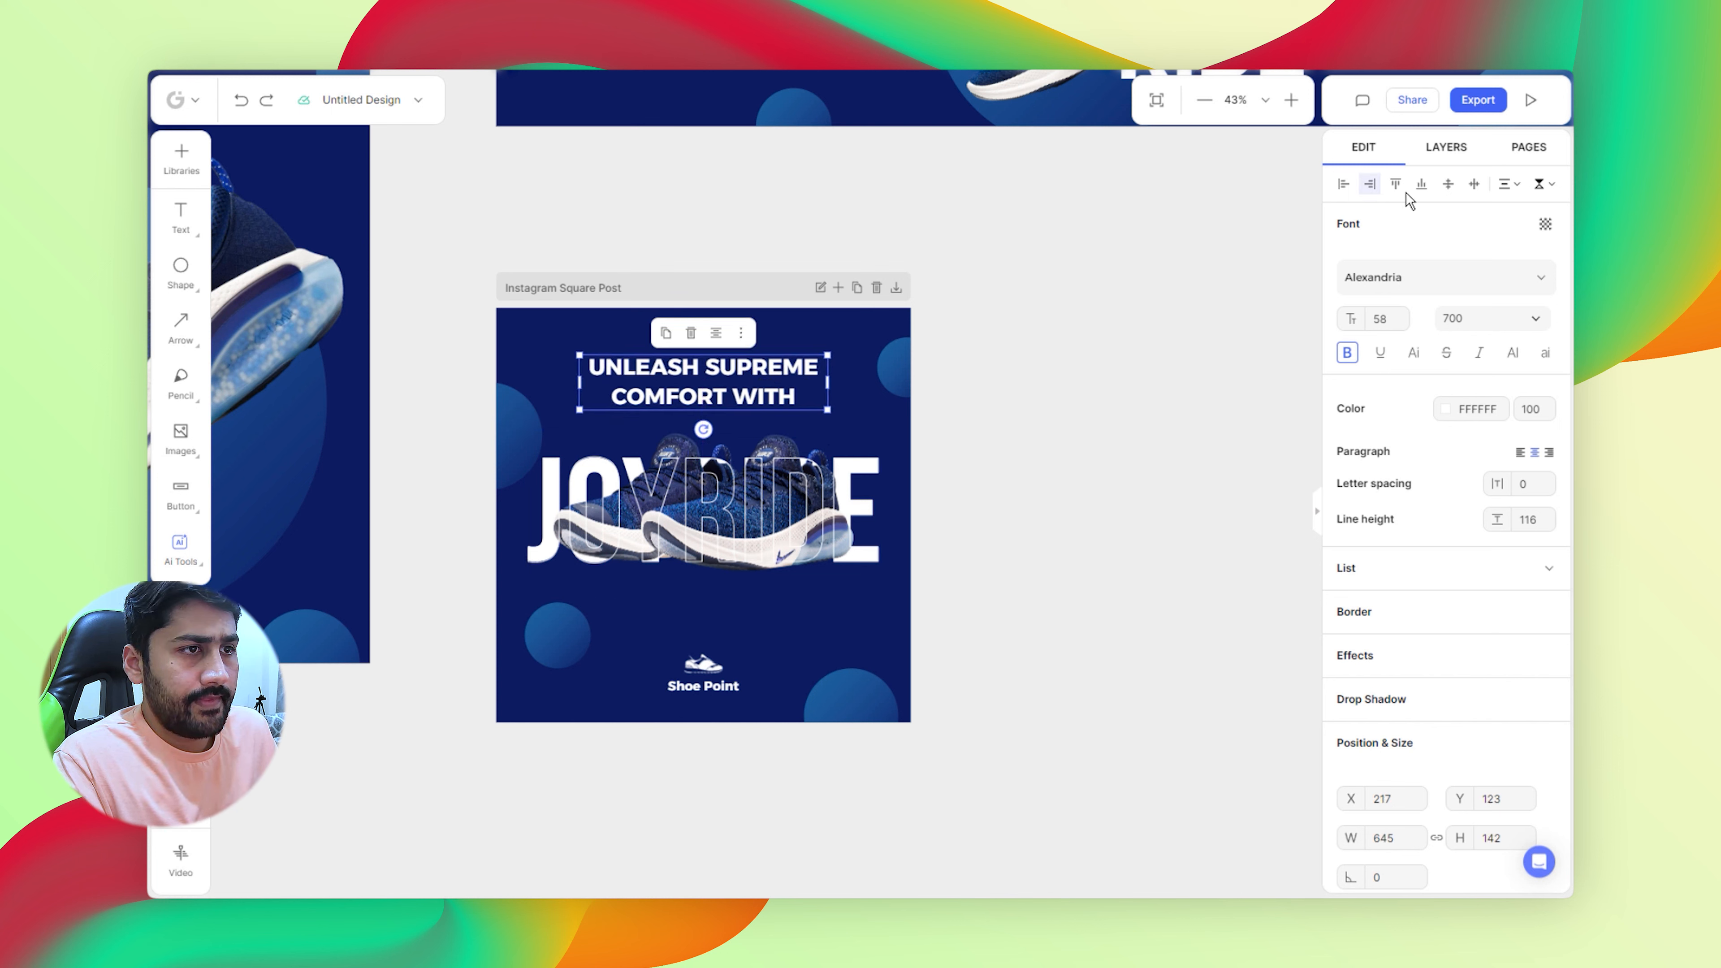
click(1102, 387)
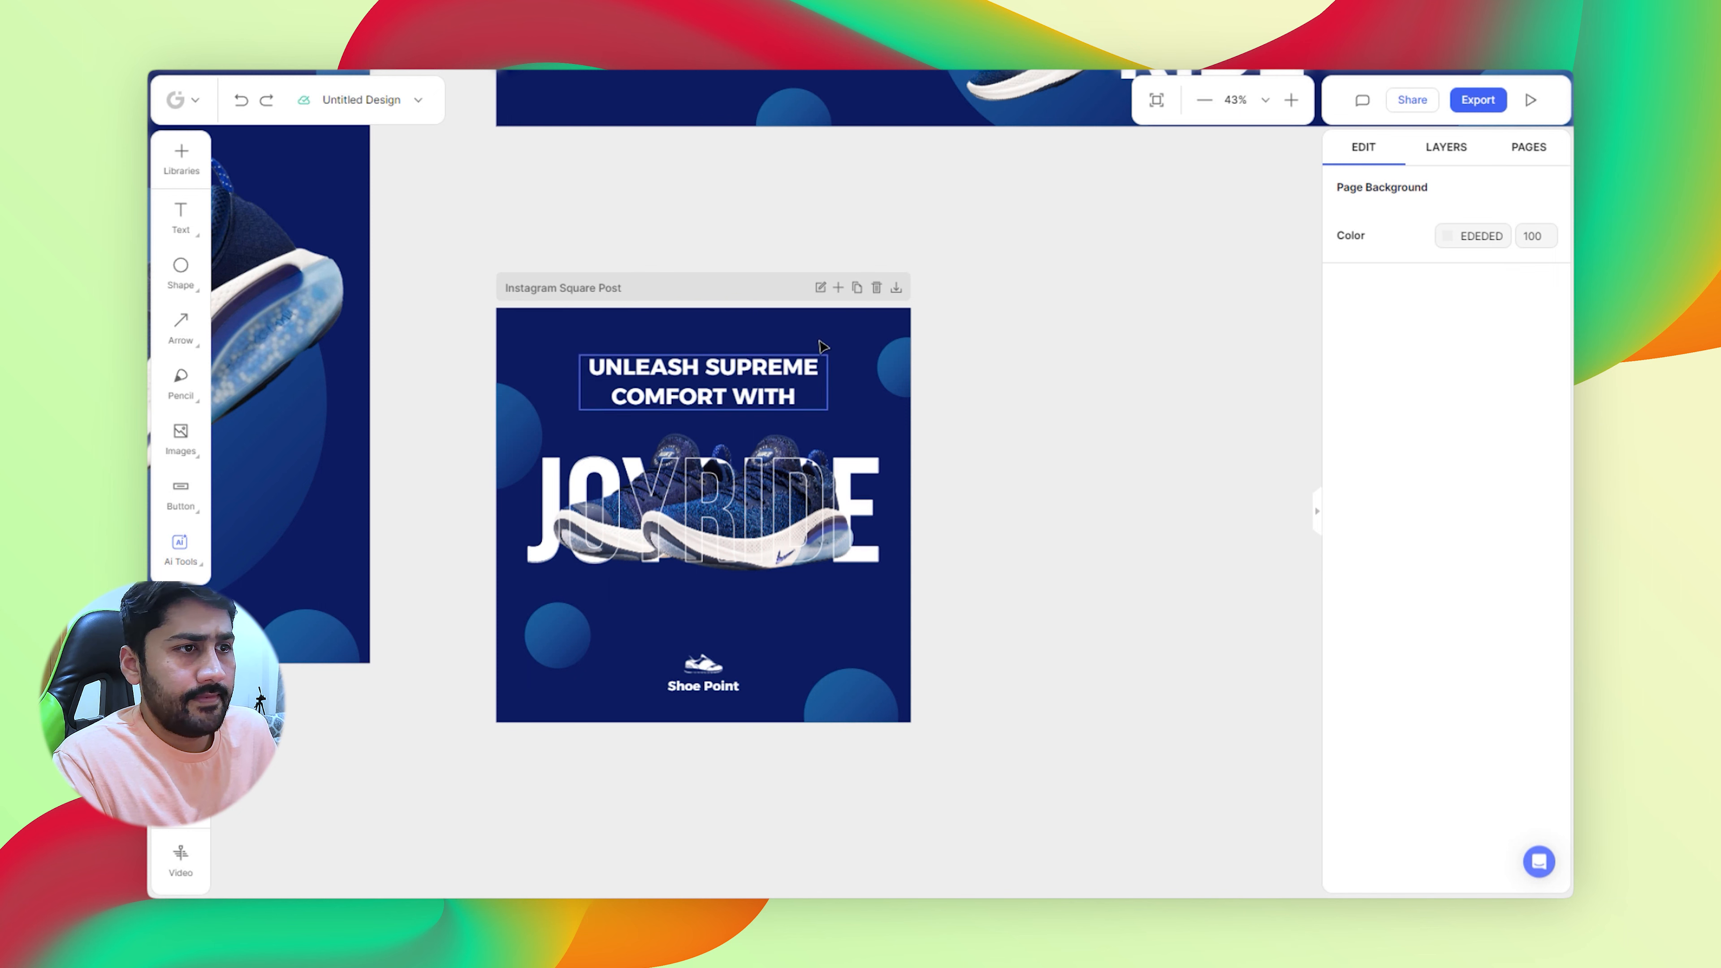
- Duplicate the Instagram Square Post and resize the copy to the 1080×1920 Story Post format
click(1205, 100)
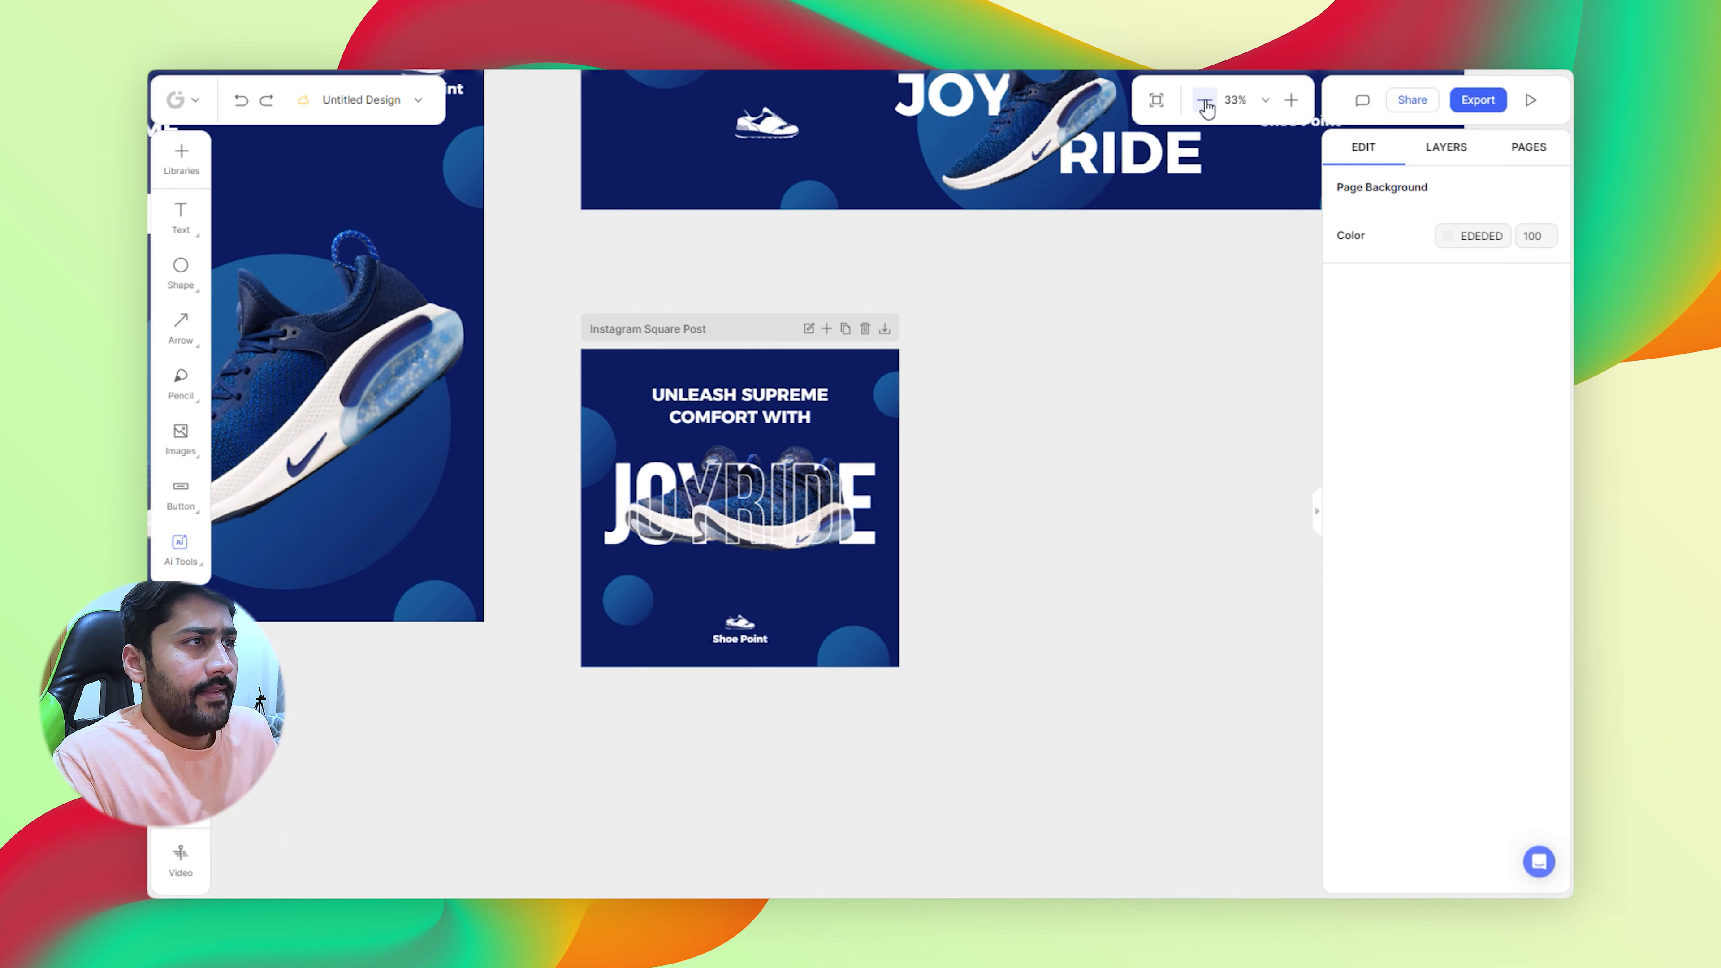
click(750, 339)
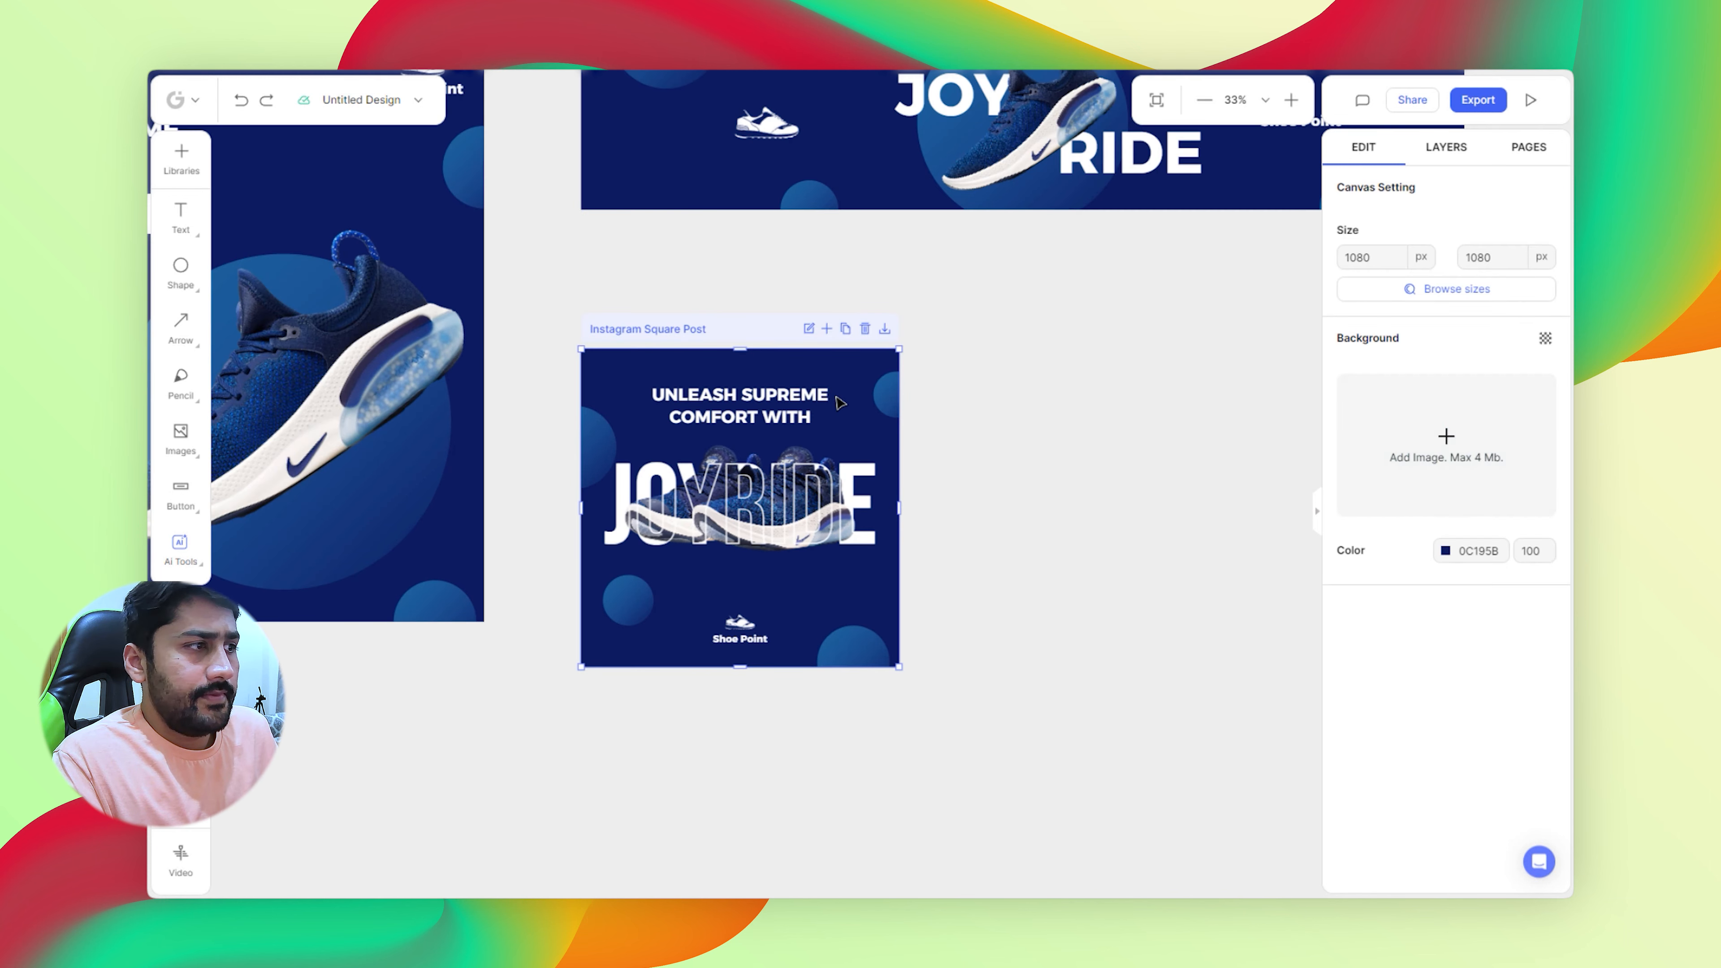
click(851, 336)
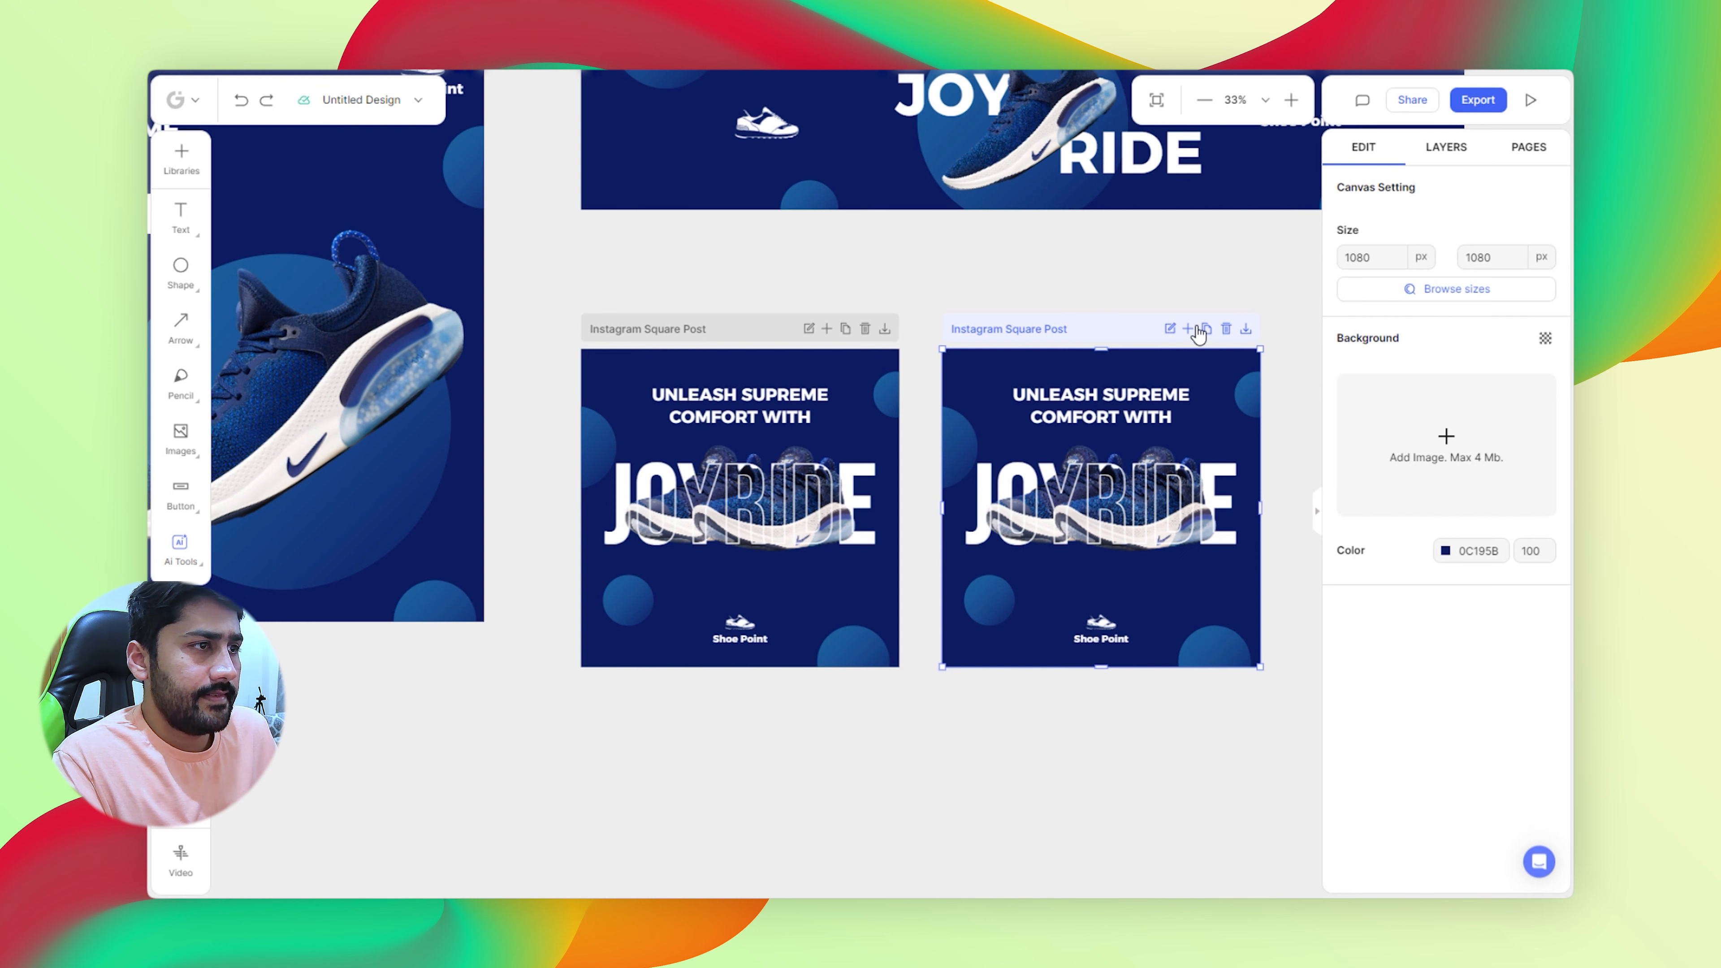
click(1409, 291)
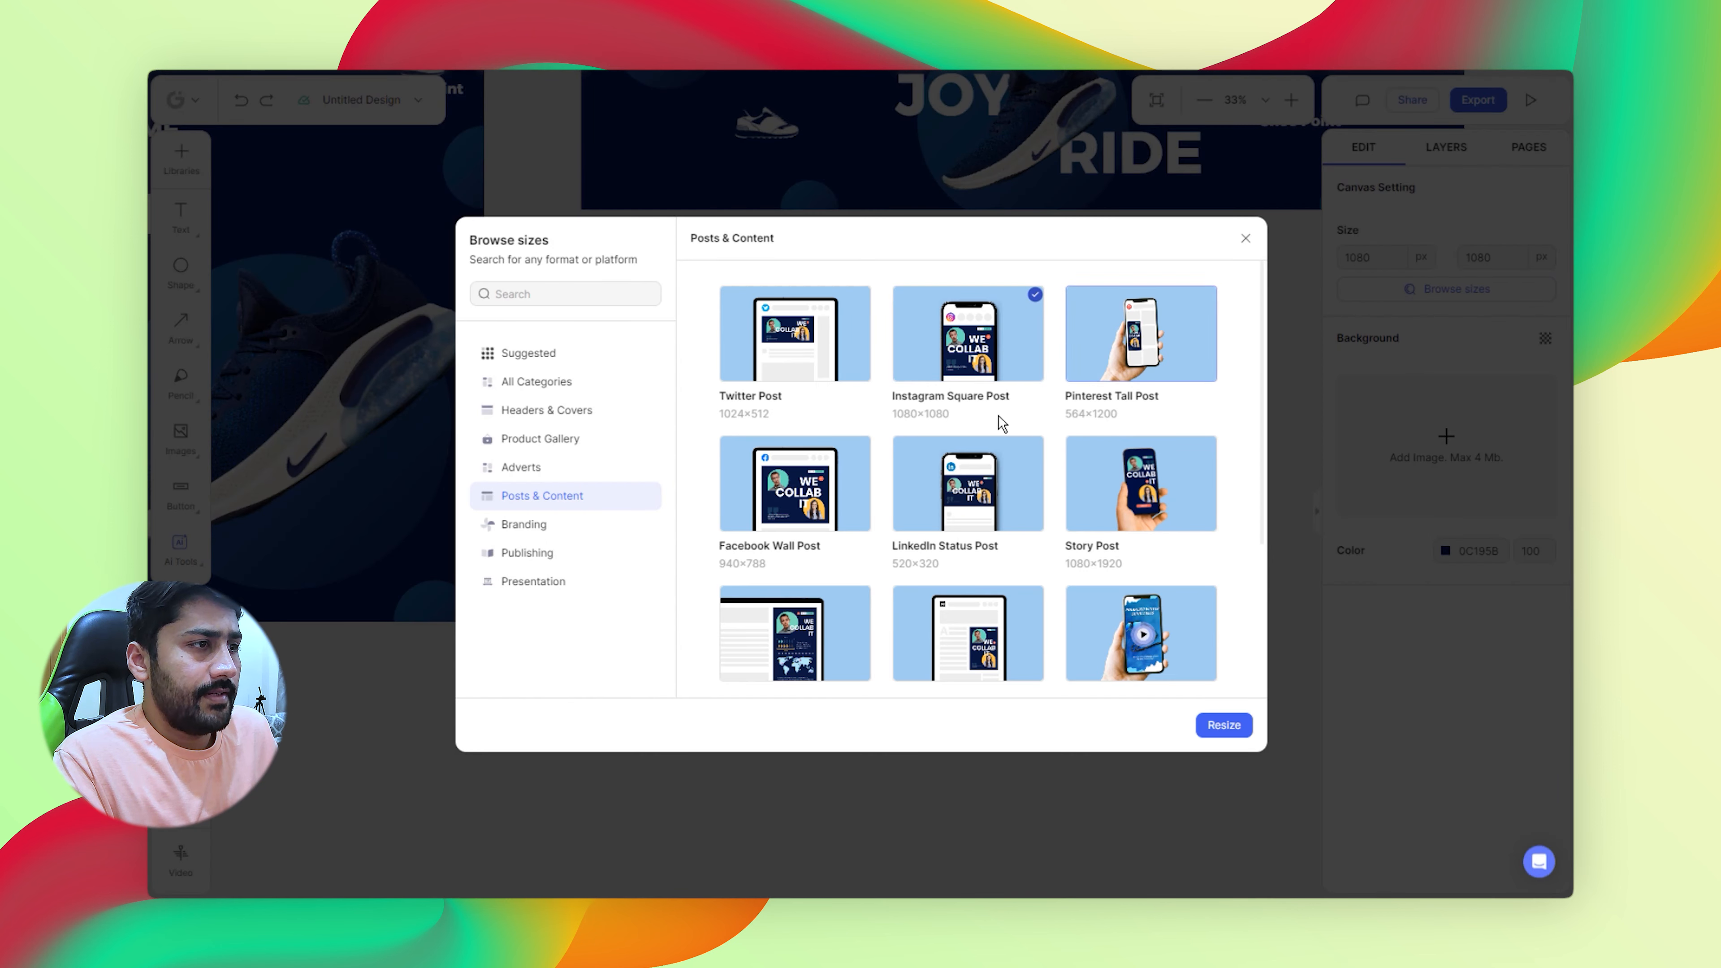
scroll(1084, 413, down, 1)
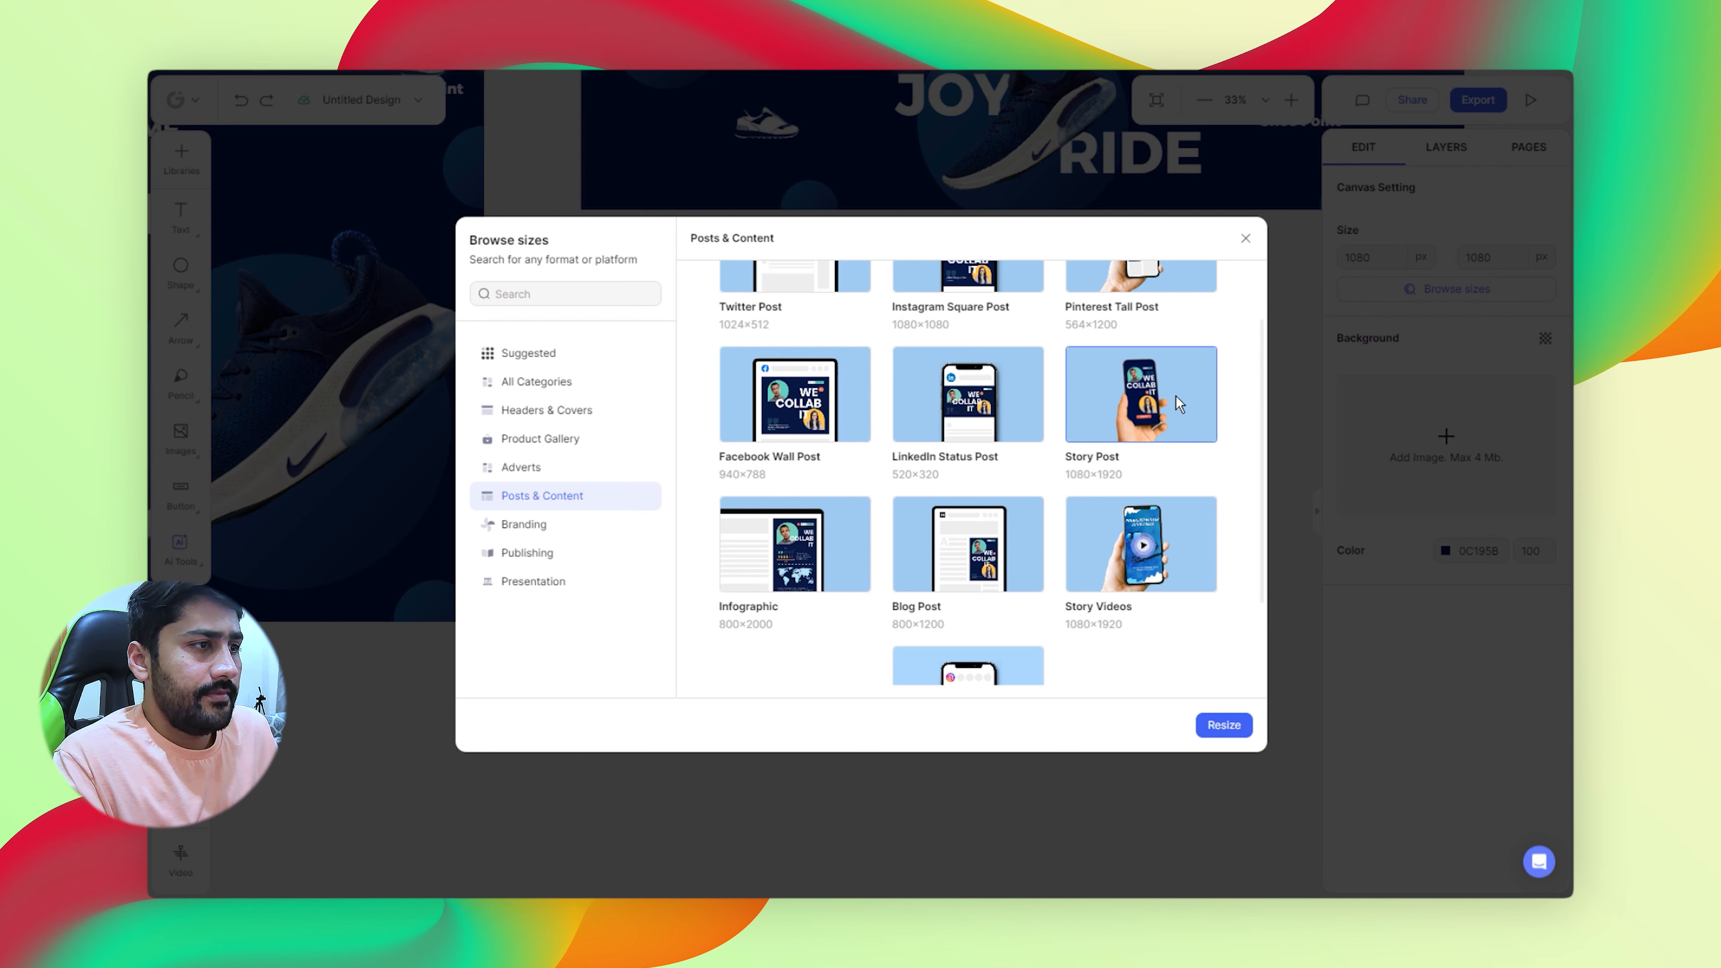
click(1224, 725)
click(996, 325)
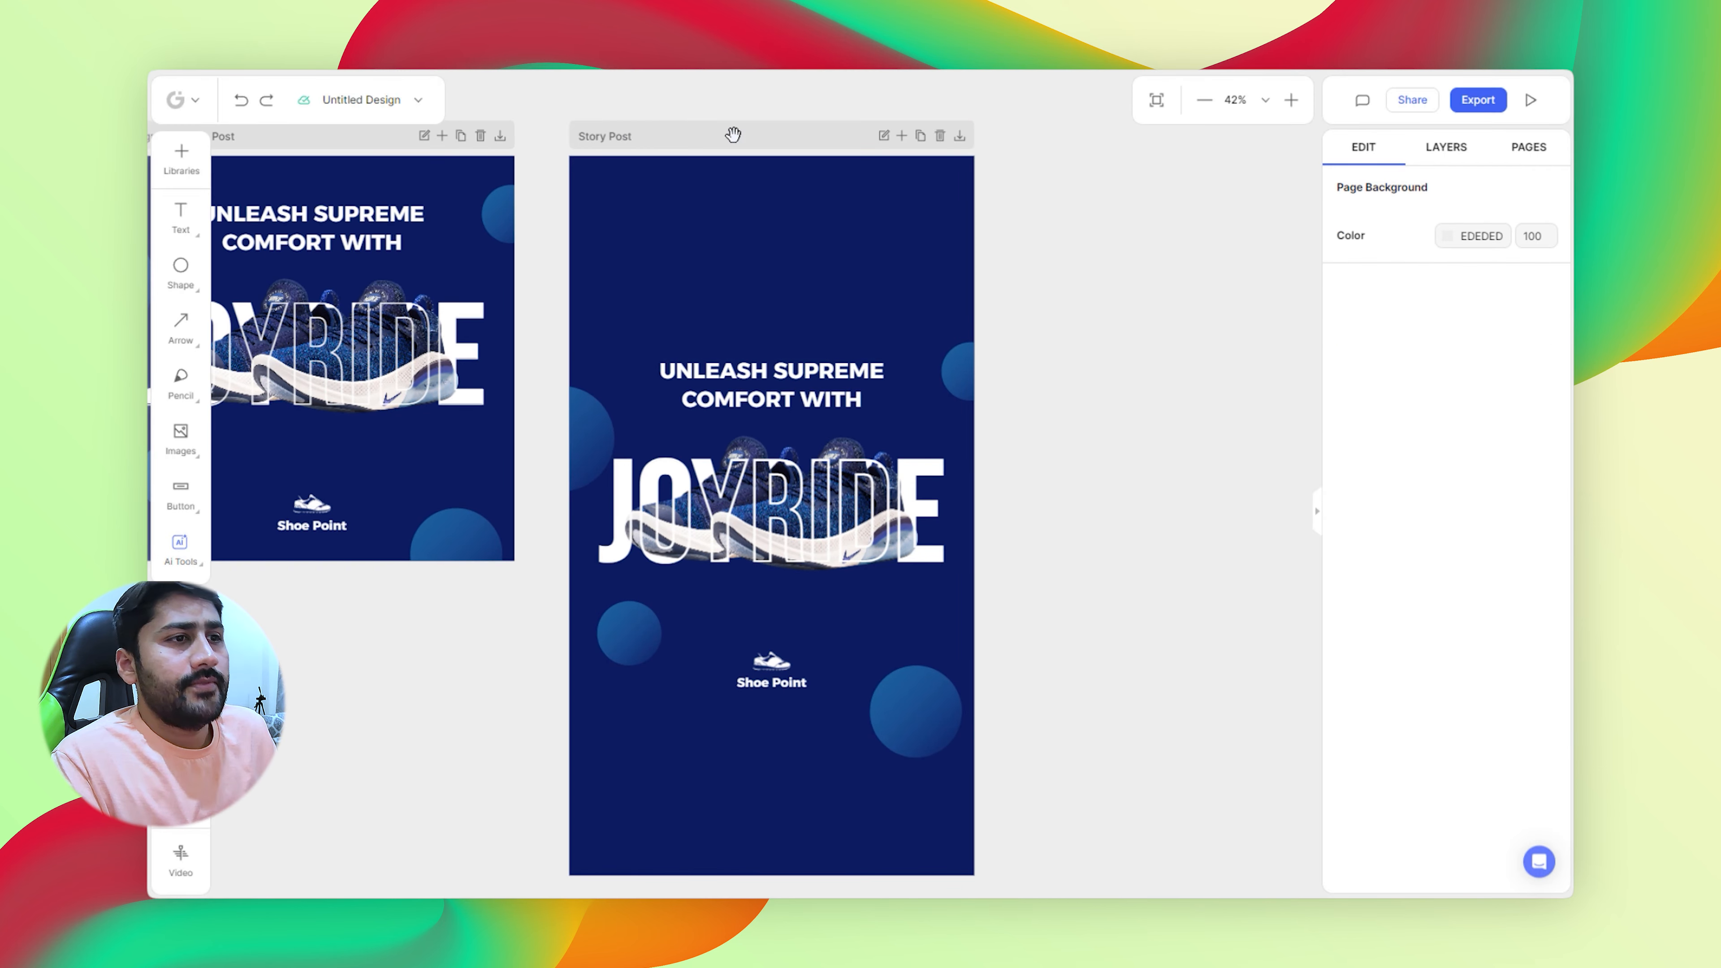
- Move the Story Post's two upper circles and its headline higher into the empty area above JOYRIDE
drag(693, 166, 851, 144)
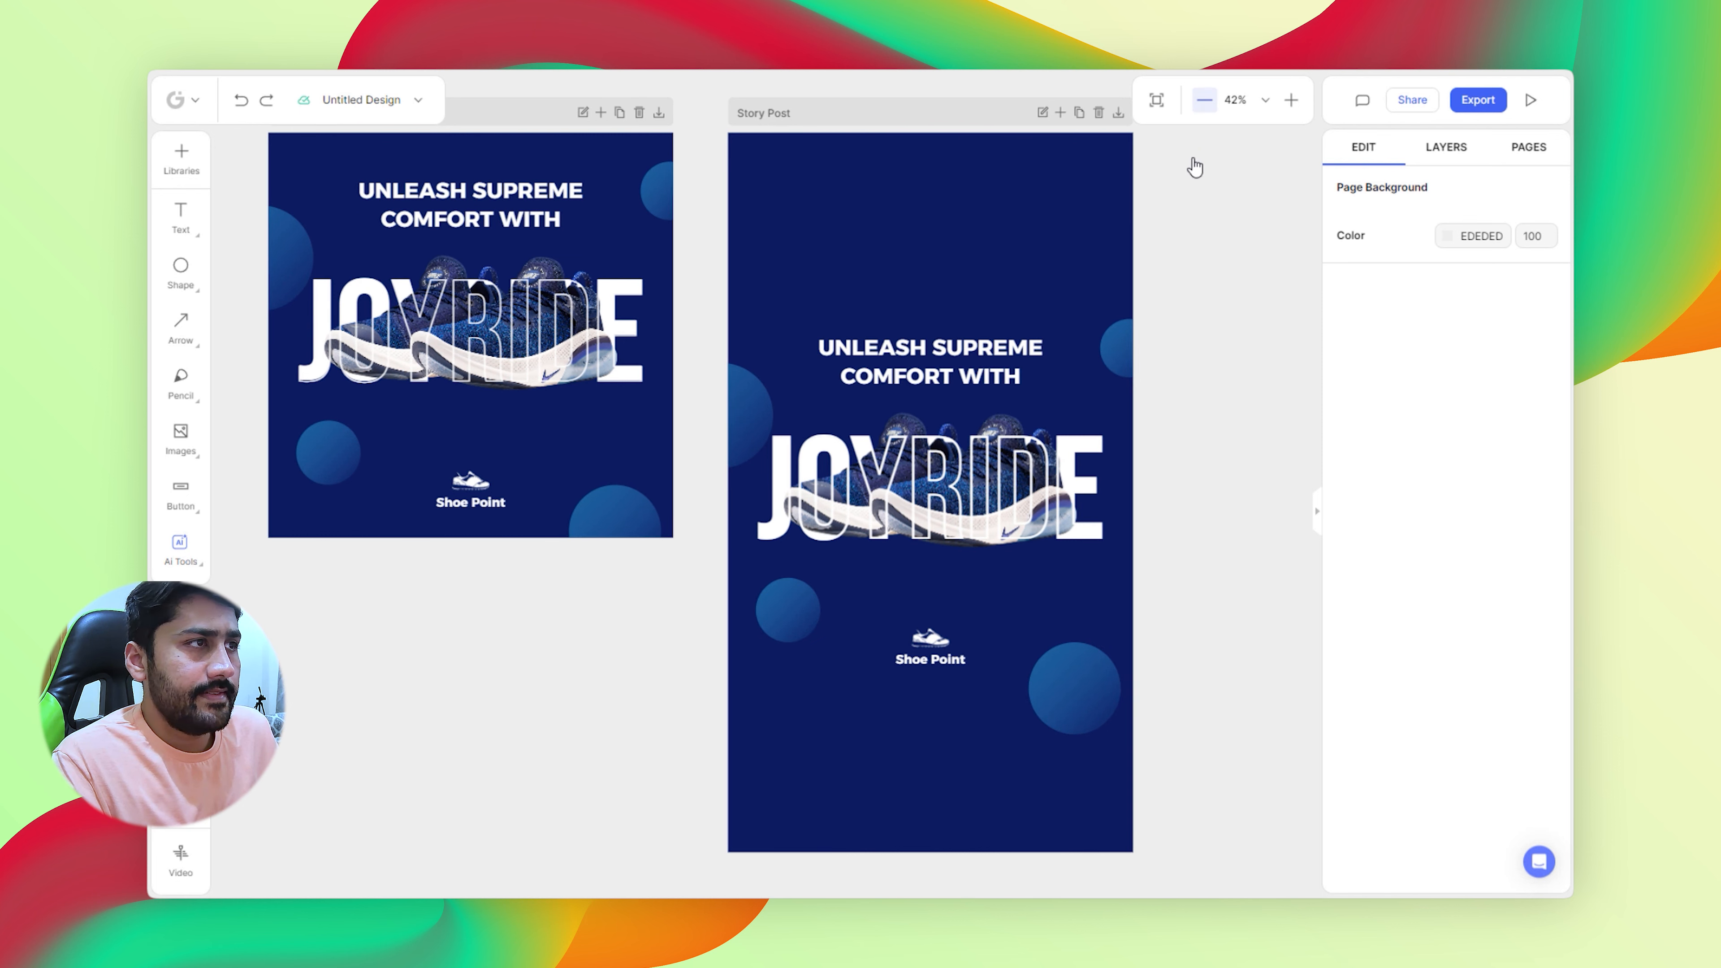
click(1204, 99)
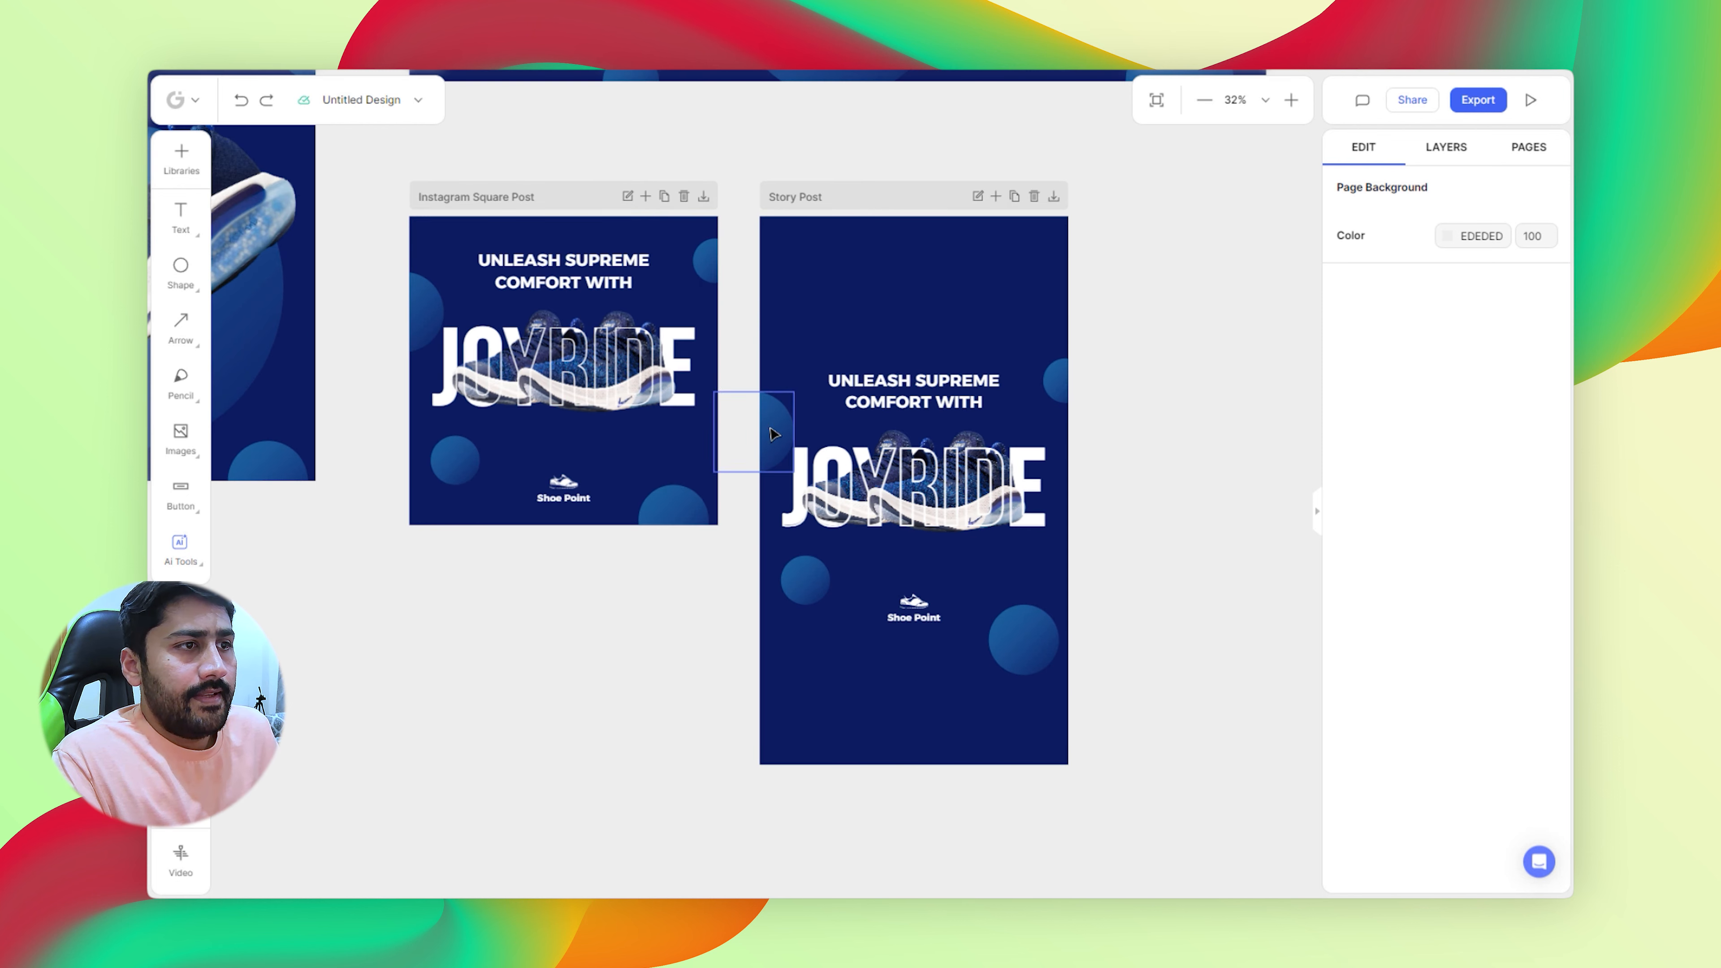
drag(776, 388, 776, 275)
click(1068, 385)
drag(1061, 384, 1068, 301)
drag(947, 395, 947, 337)
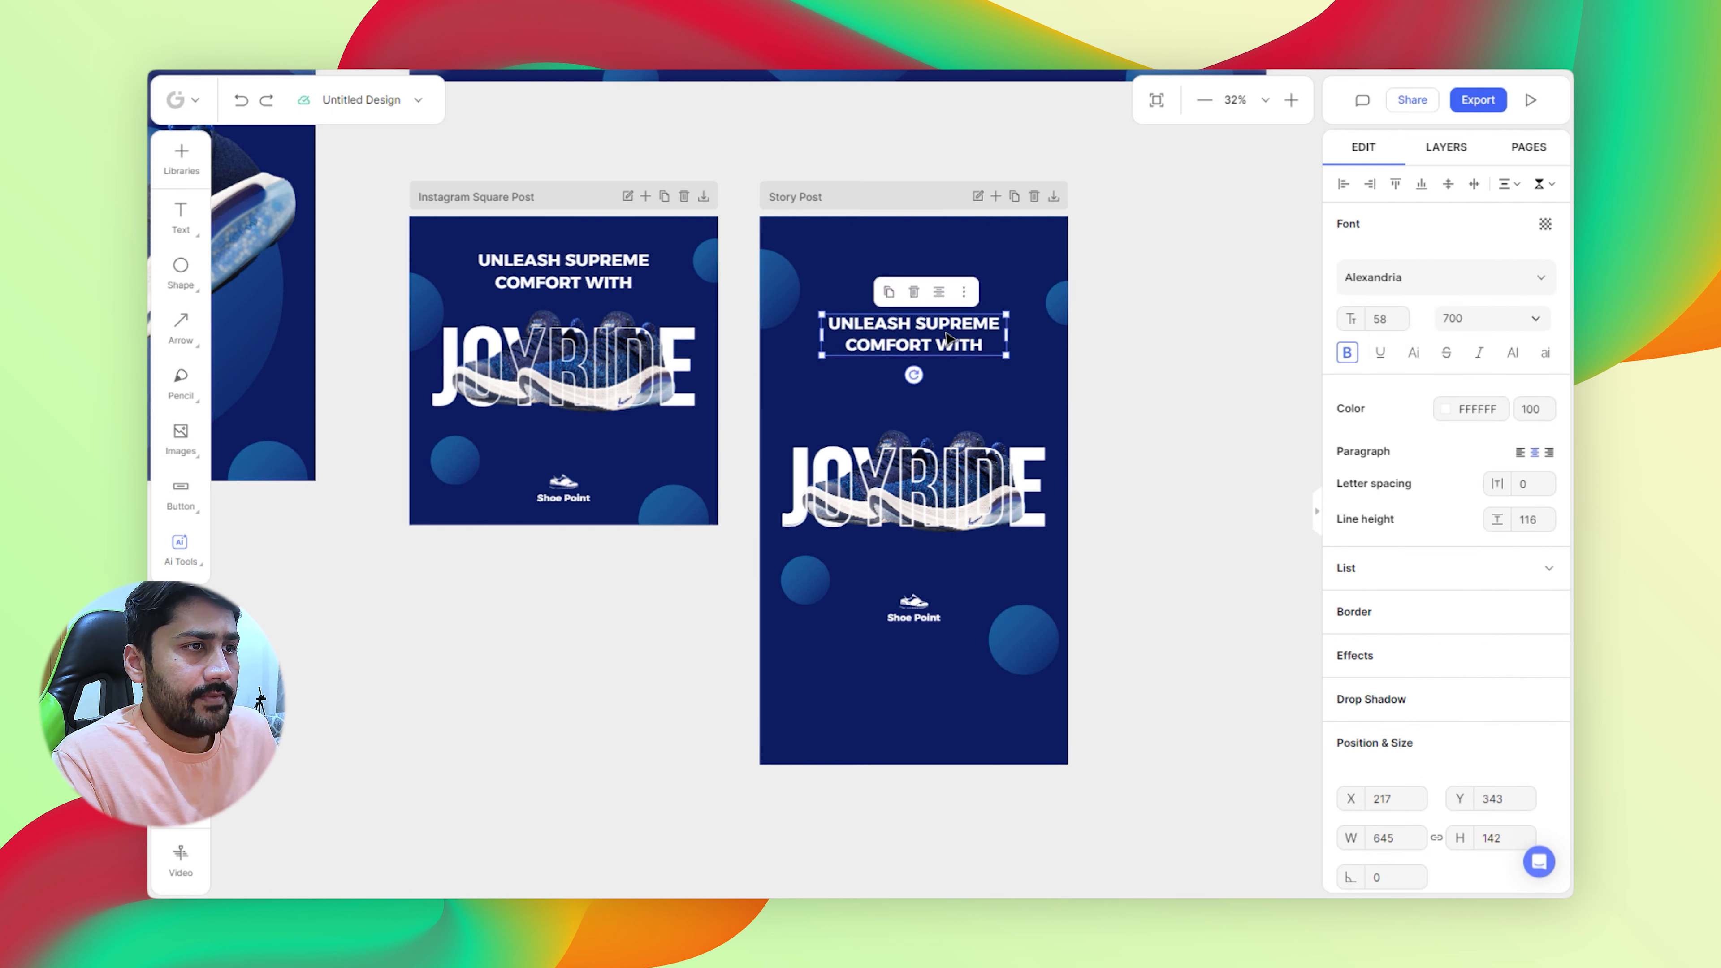
click(1061, 405)
- Move the Shoe Point logo to the top centre of the Story Post and lower the headline slightly beneath it
click(942, 495)
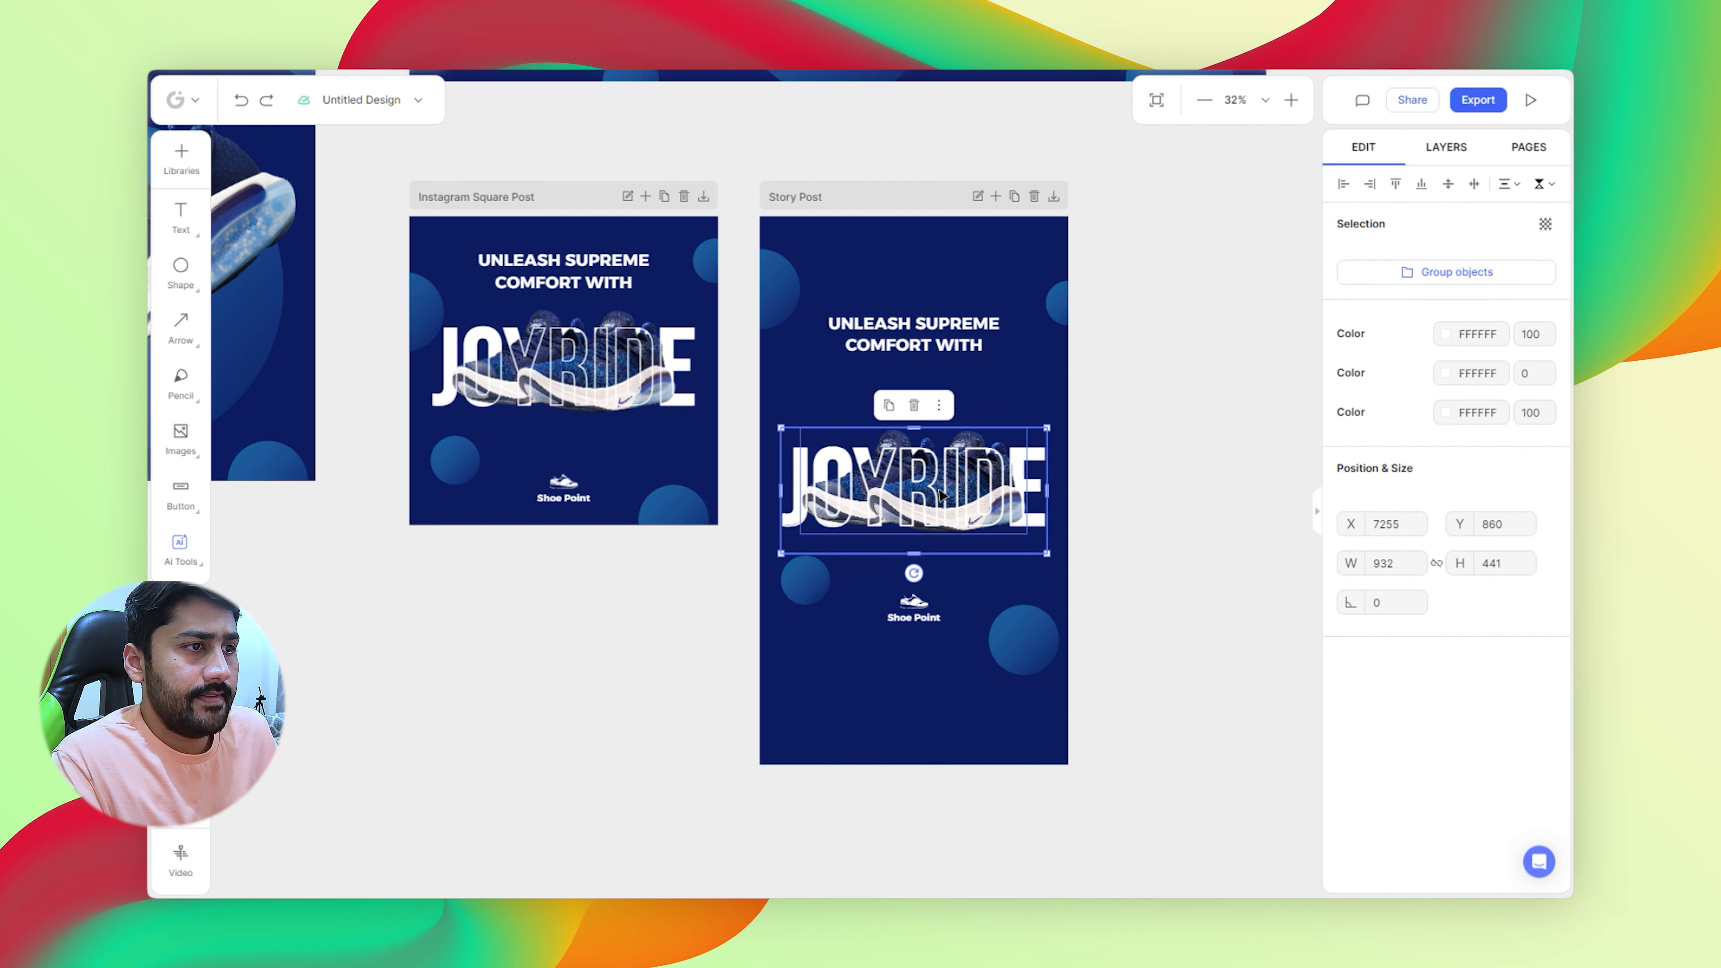
click(958, 602)
drag(915, 605, 919, 272)
drag(938, 339, 939, 366)
drag(954, 254, 914, 289)
- Shift the Story Post's two lower circles outward so they sit partly off its right and left edges
drag(1030, 639, 1074, 635)
click(861, 577)
click(825, 570)
drag(817, 570, 770, 575)
click(813, 570)
- Copy the white feature bar with its three icons and labels from the first hero image into the Story Post
drag(483, 415, 859, 410)
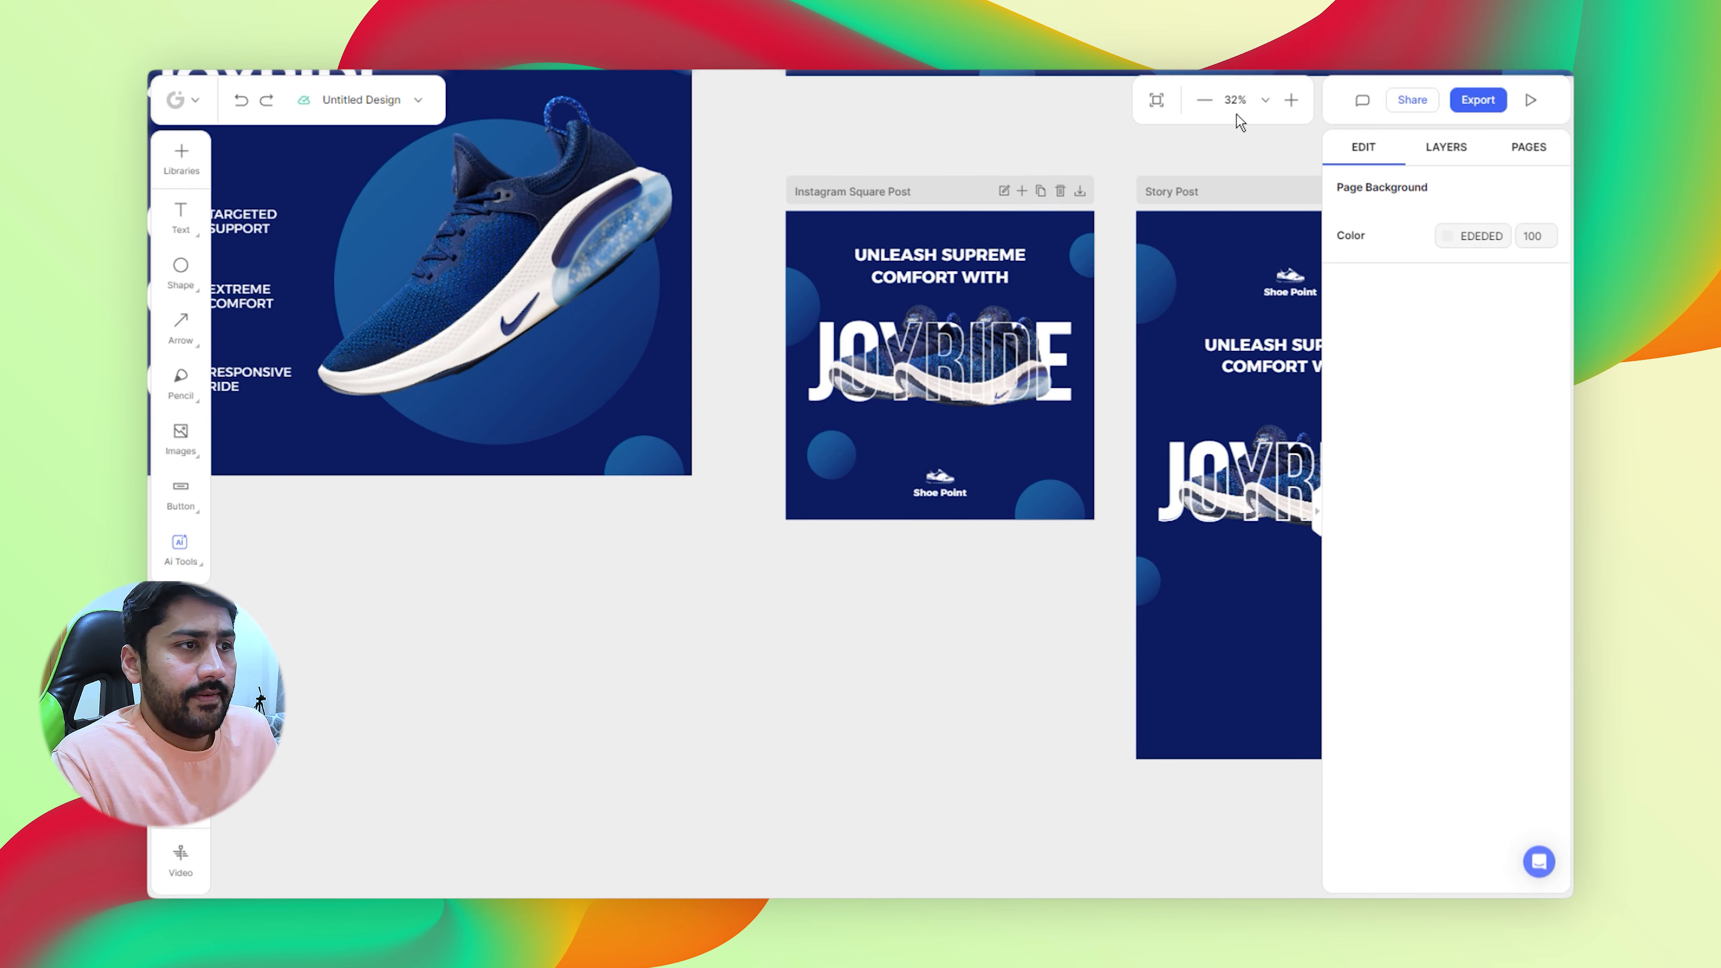
click(1205, 100)
drag(738, 254, 853, 276)
drag(568, 300, 980, 308)
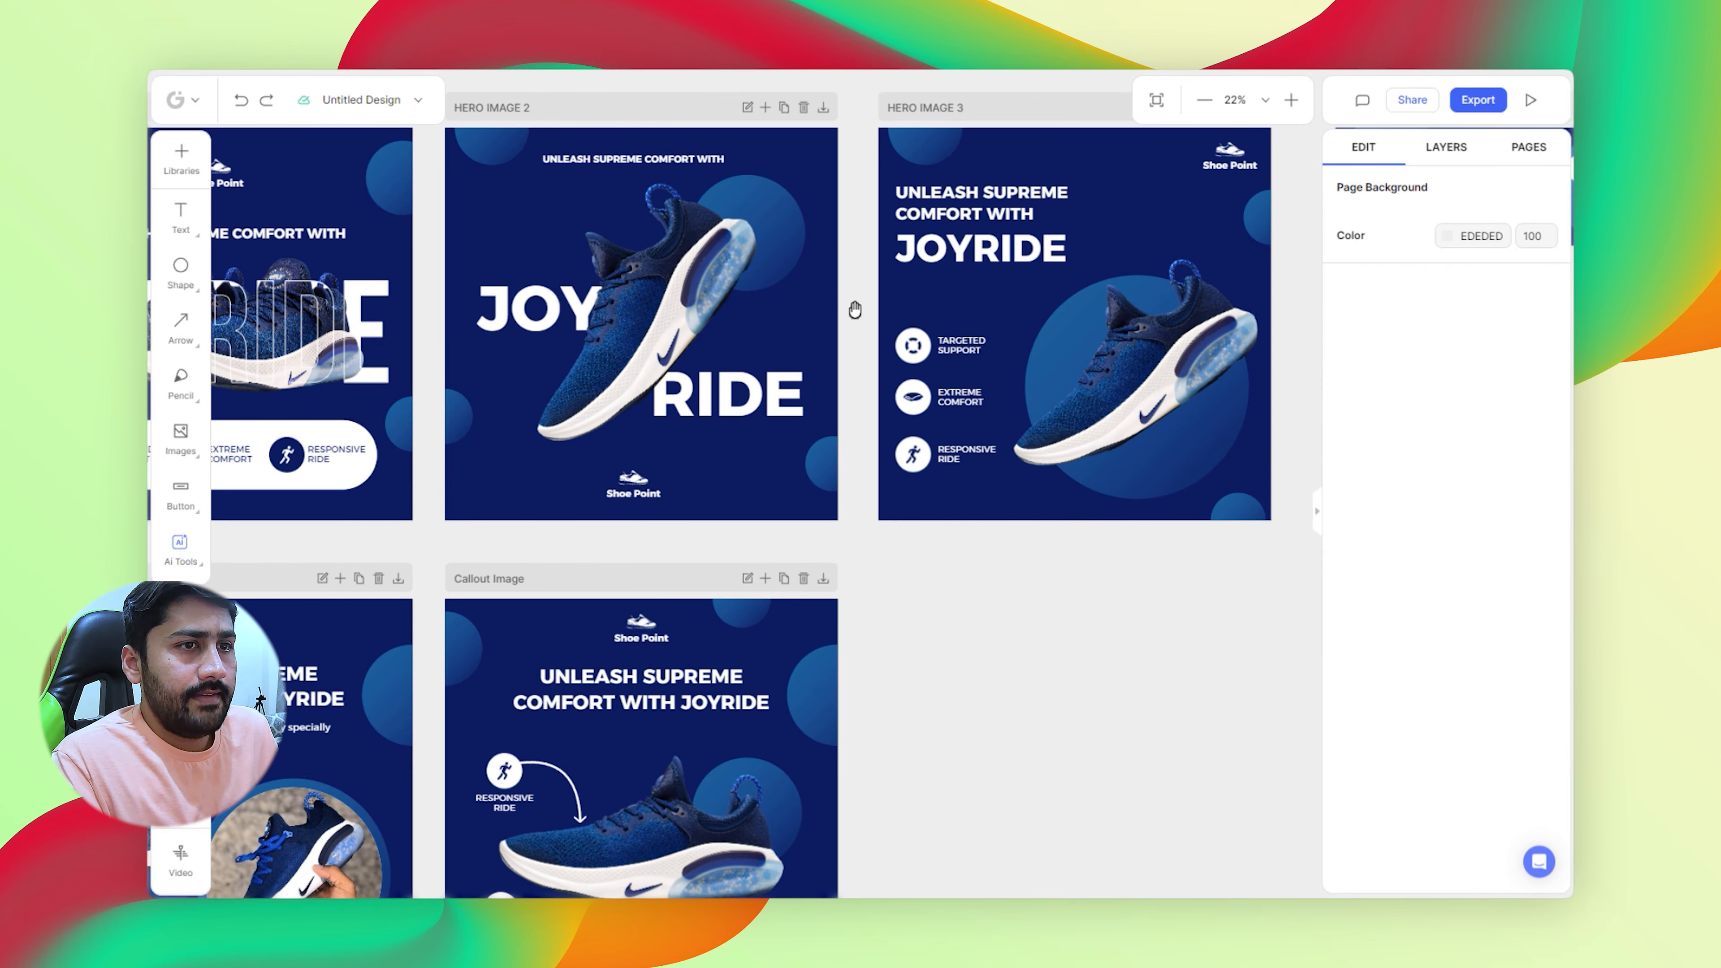
drag(854, 309, 1136, 300)
drag(626, 496, 374, 429)
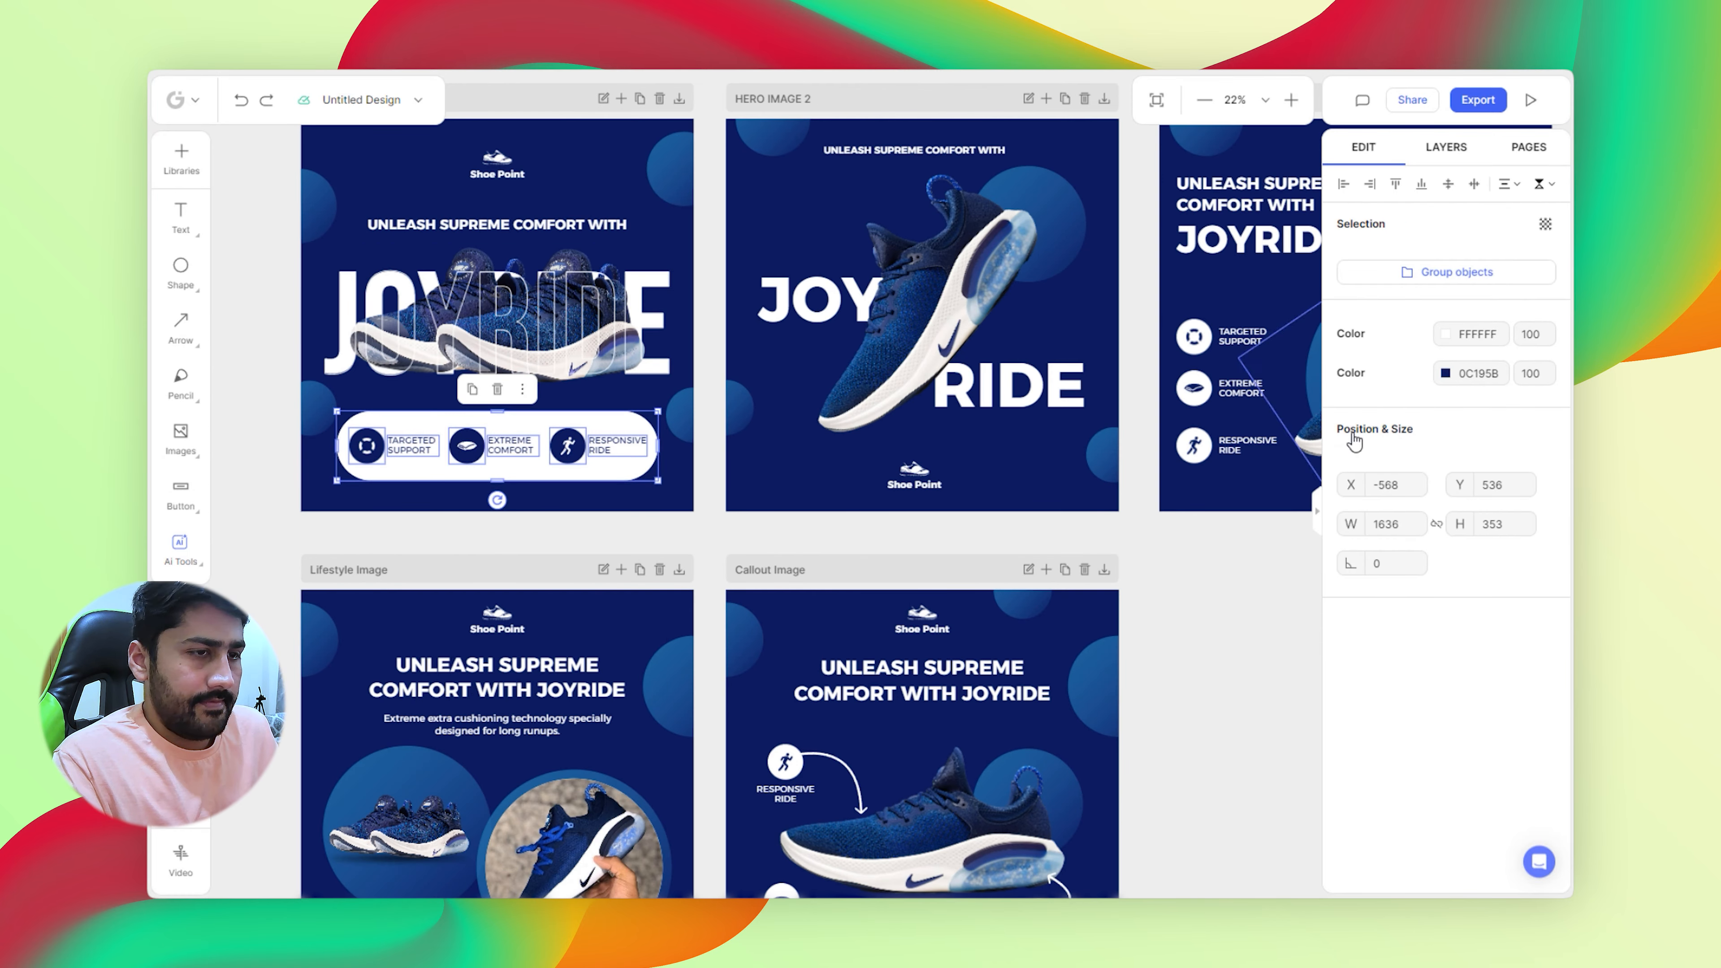
drag(1133, 369, 395, 271)
click(978, 225)
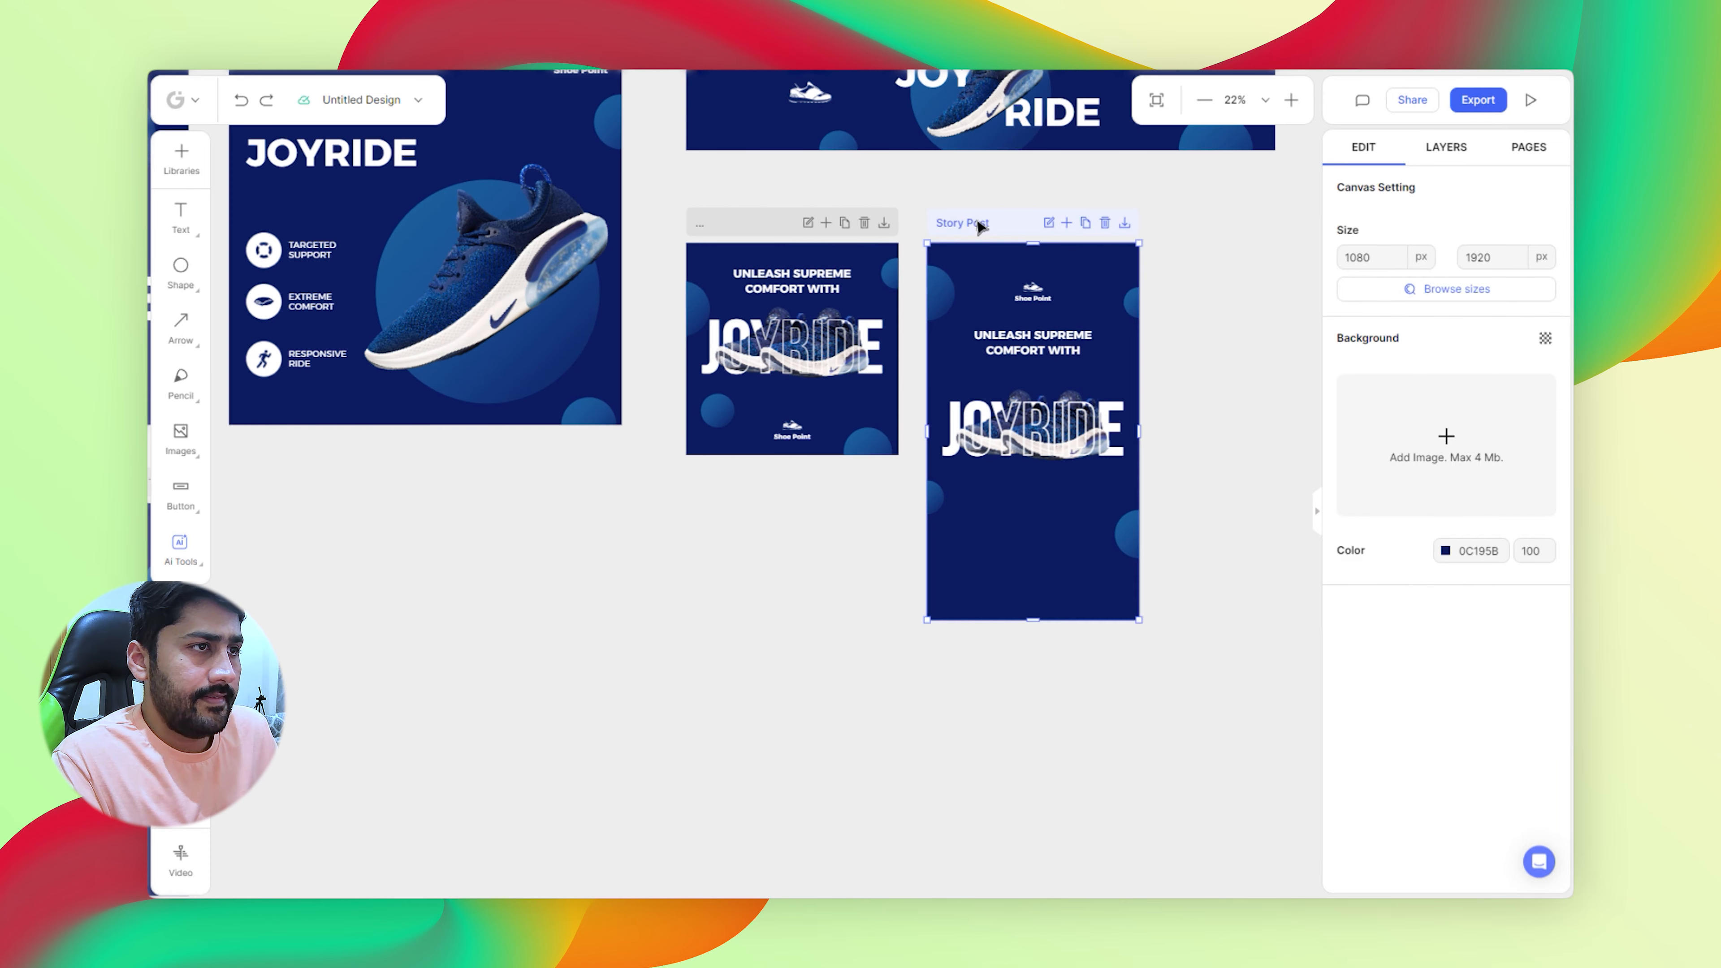
key(ctrl+v)
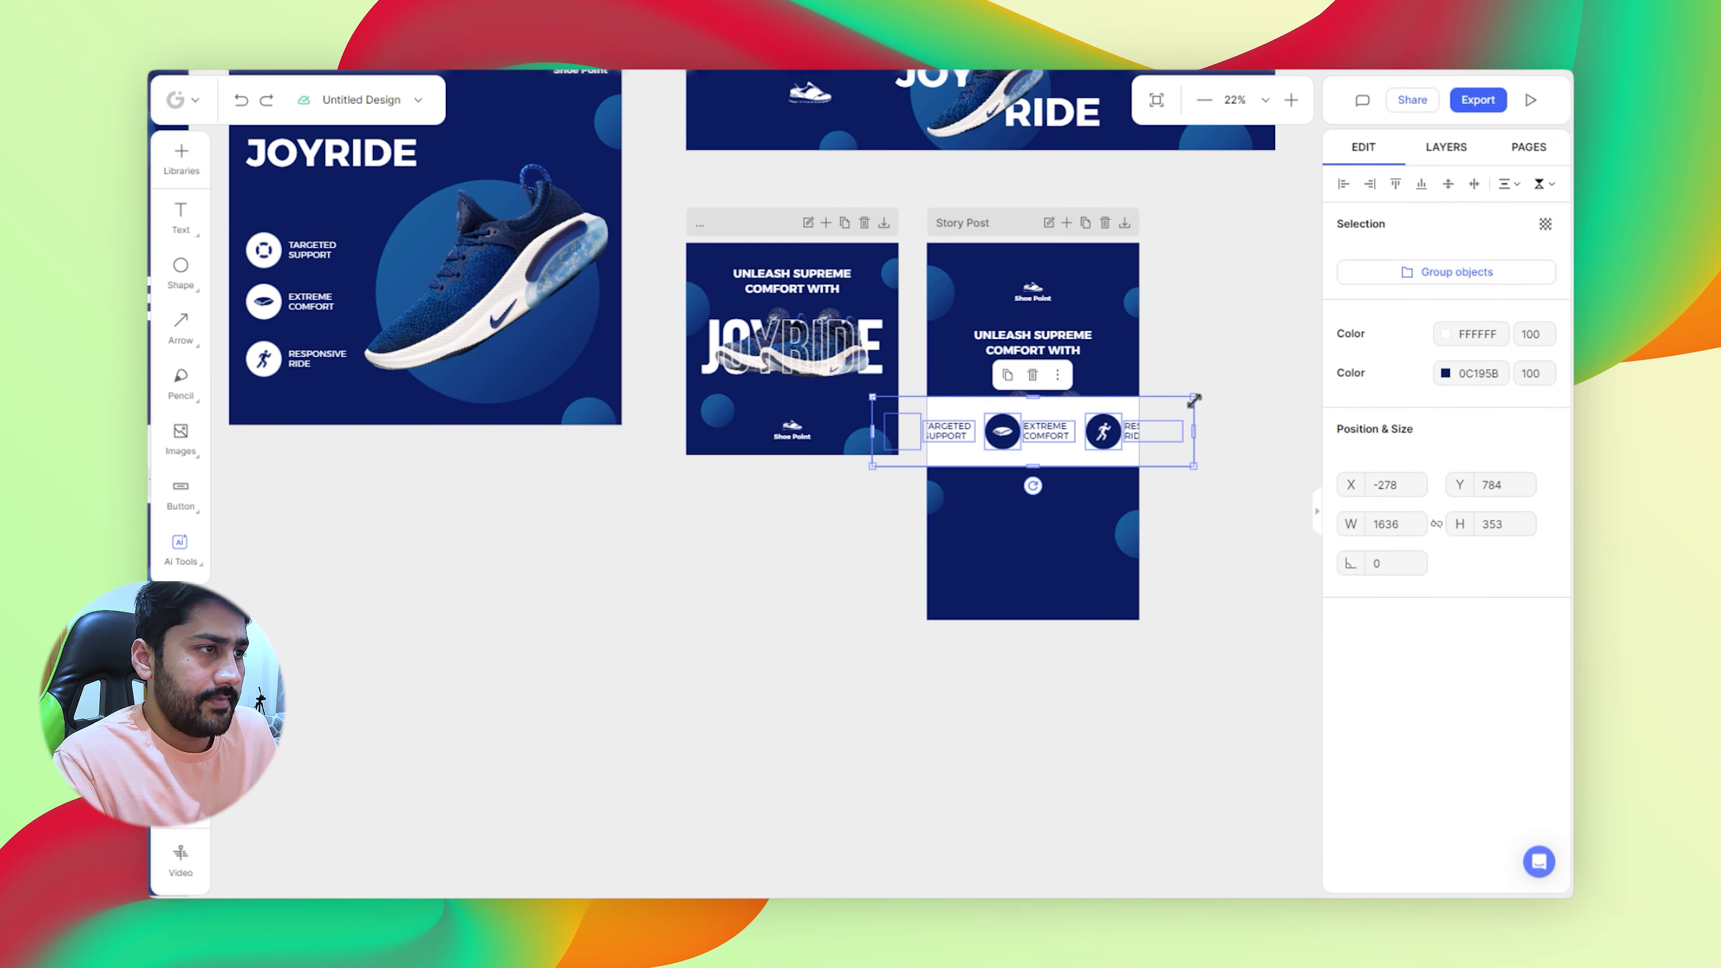
- Group the pasted feature bar's objects, scale the group down to 879 px wide and centre it below JOYRIDE
click(1414, 278)
drag(1193, 399, 1058, 520)
click(1292, 101)
click(1291, 101)
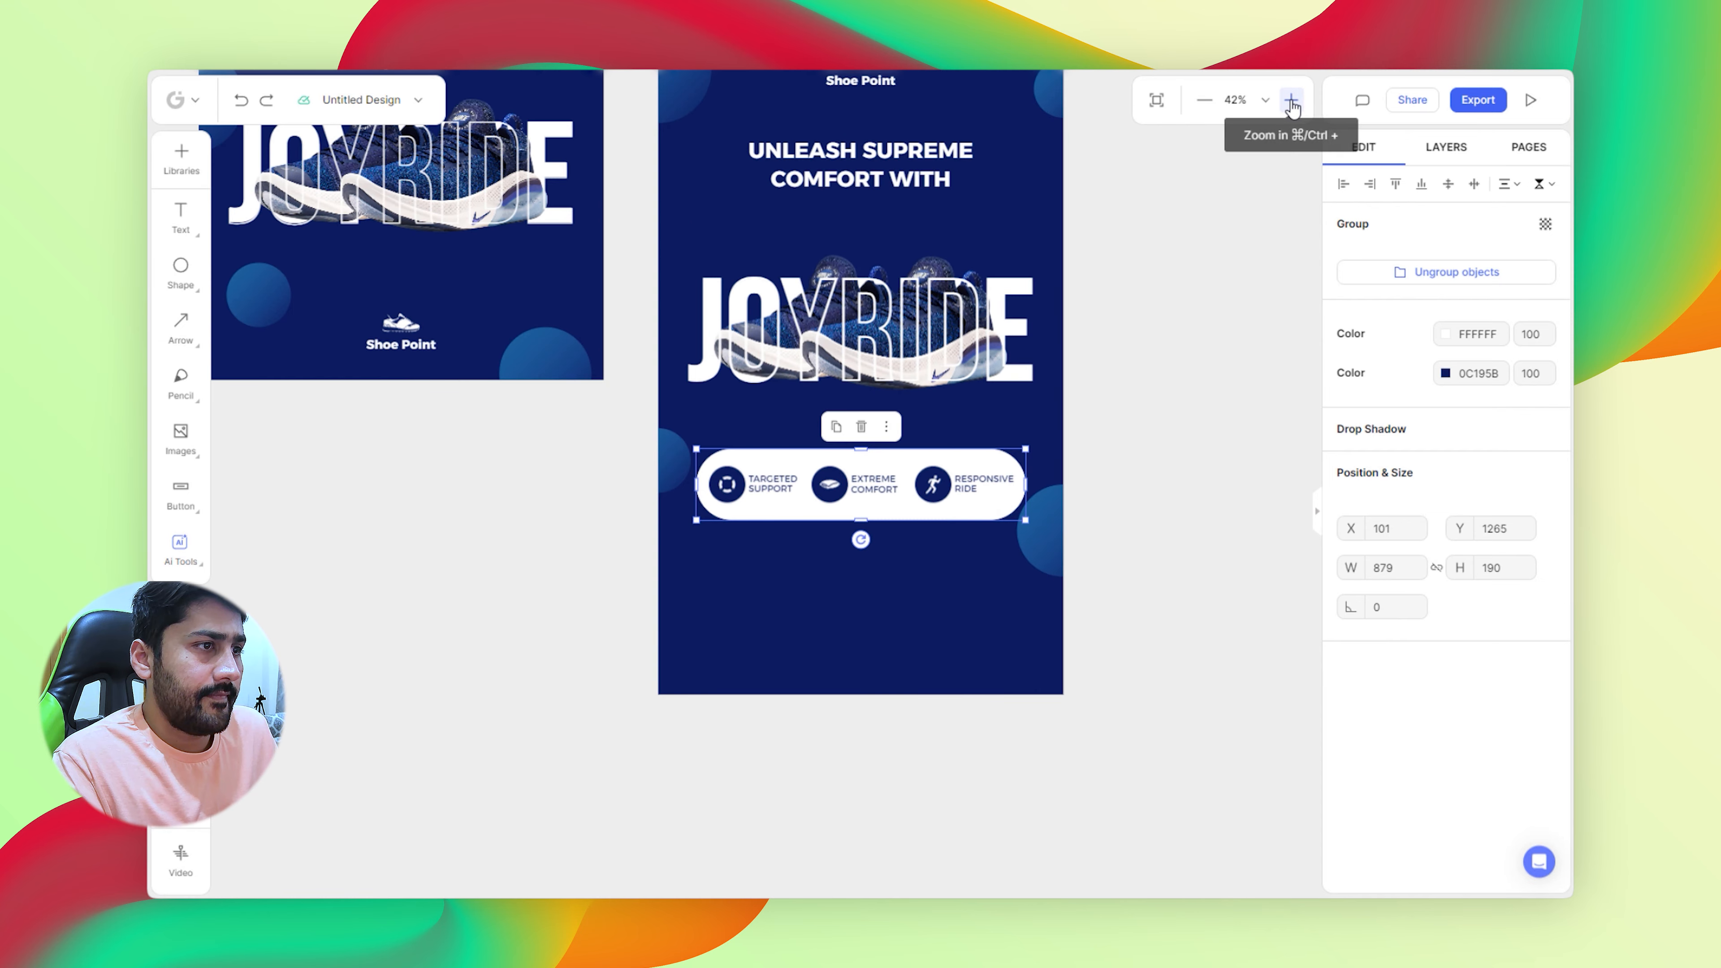
click(1291, 101)
click(1217, 326)
drag(915, 503, 916, 504)
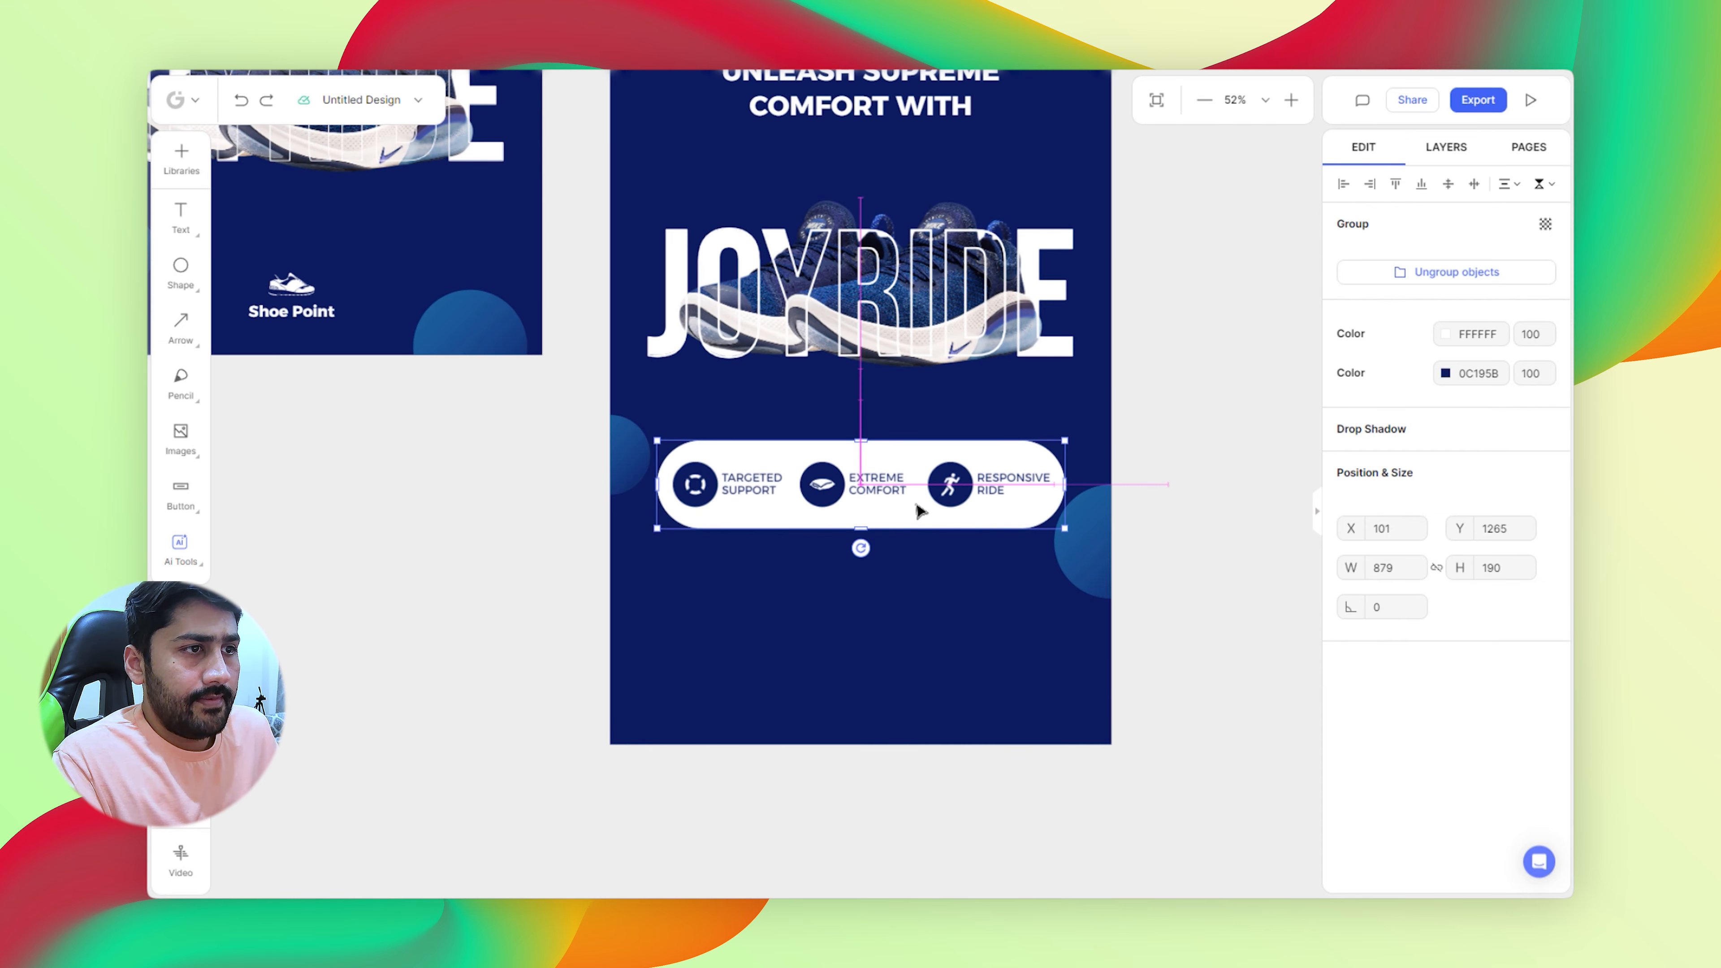
click(1136, 370)
click(921, 496)
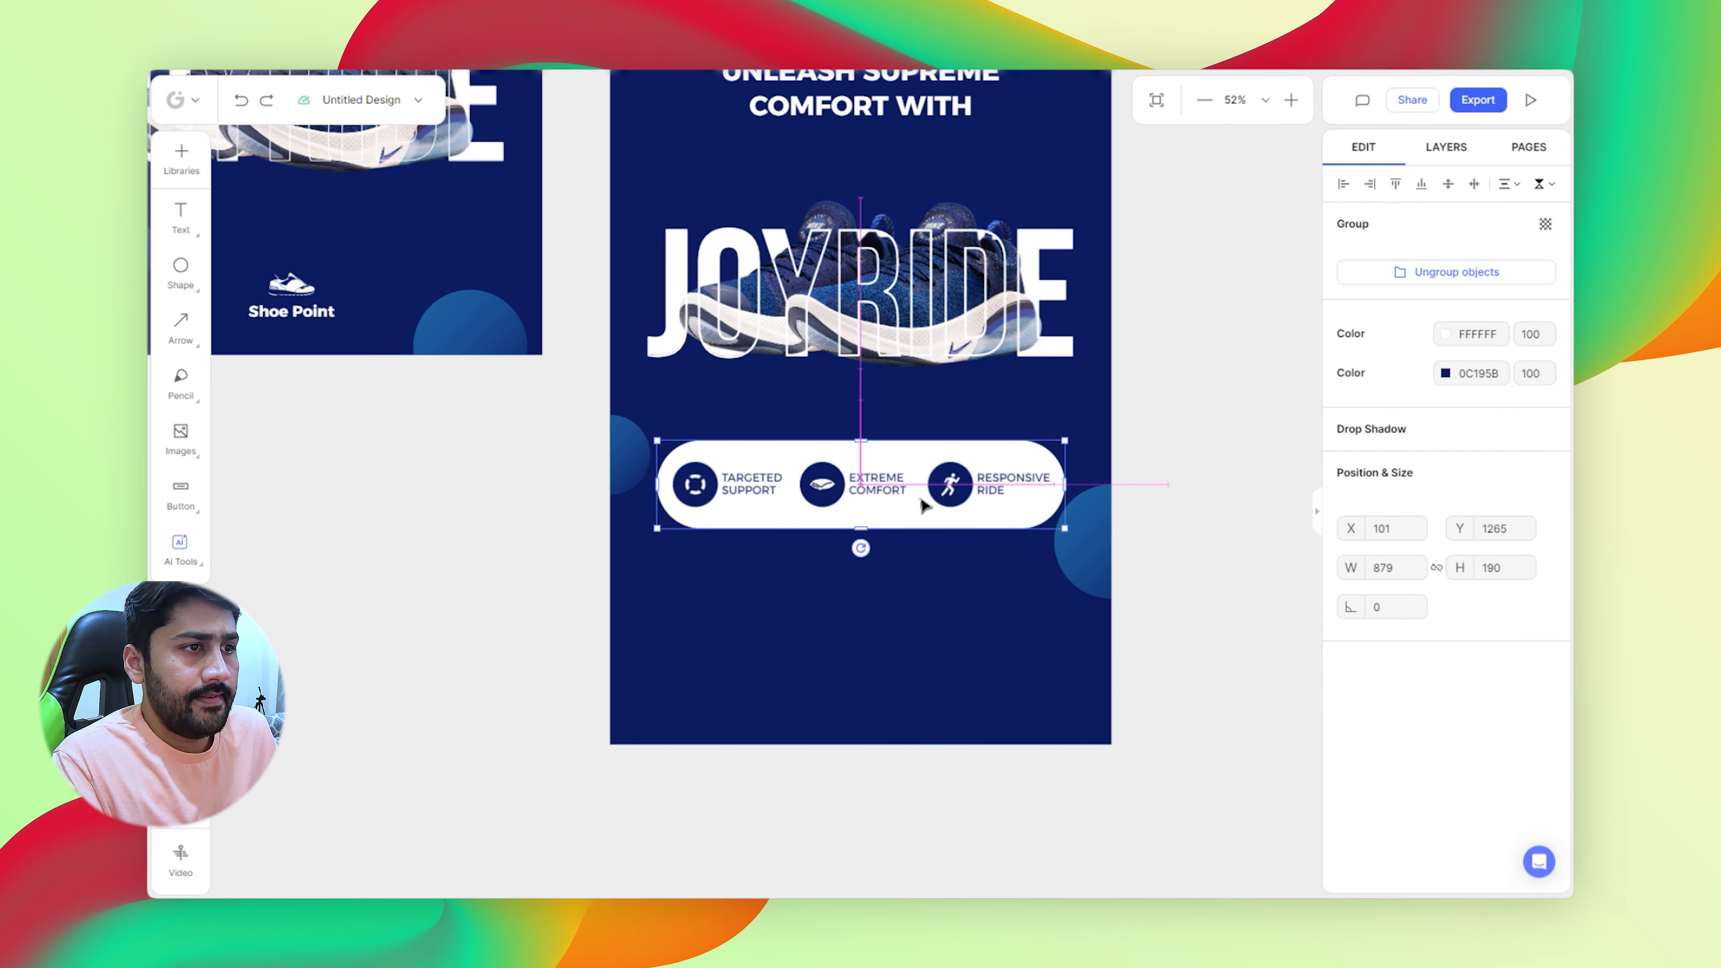
click(1295, 261)
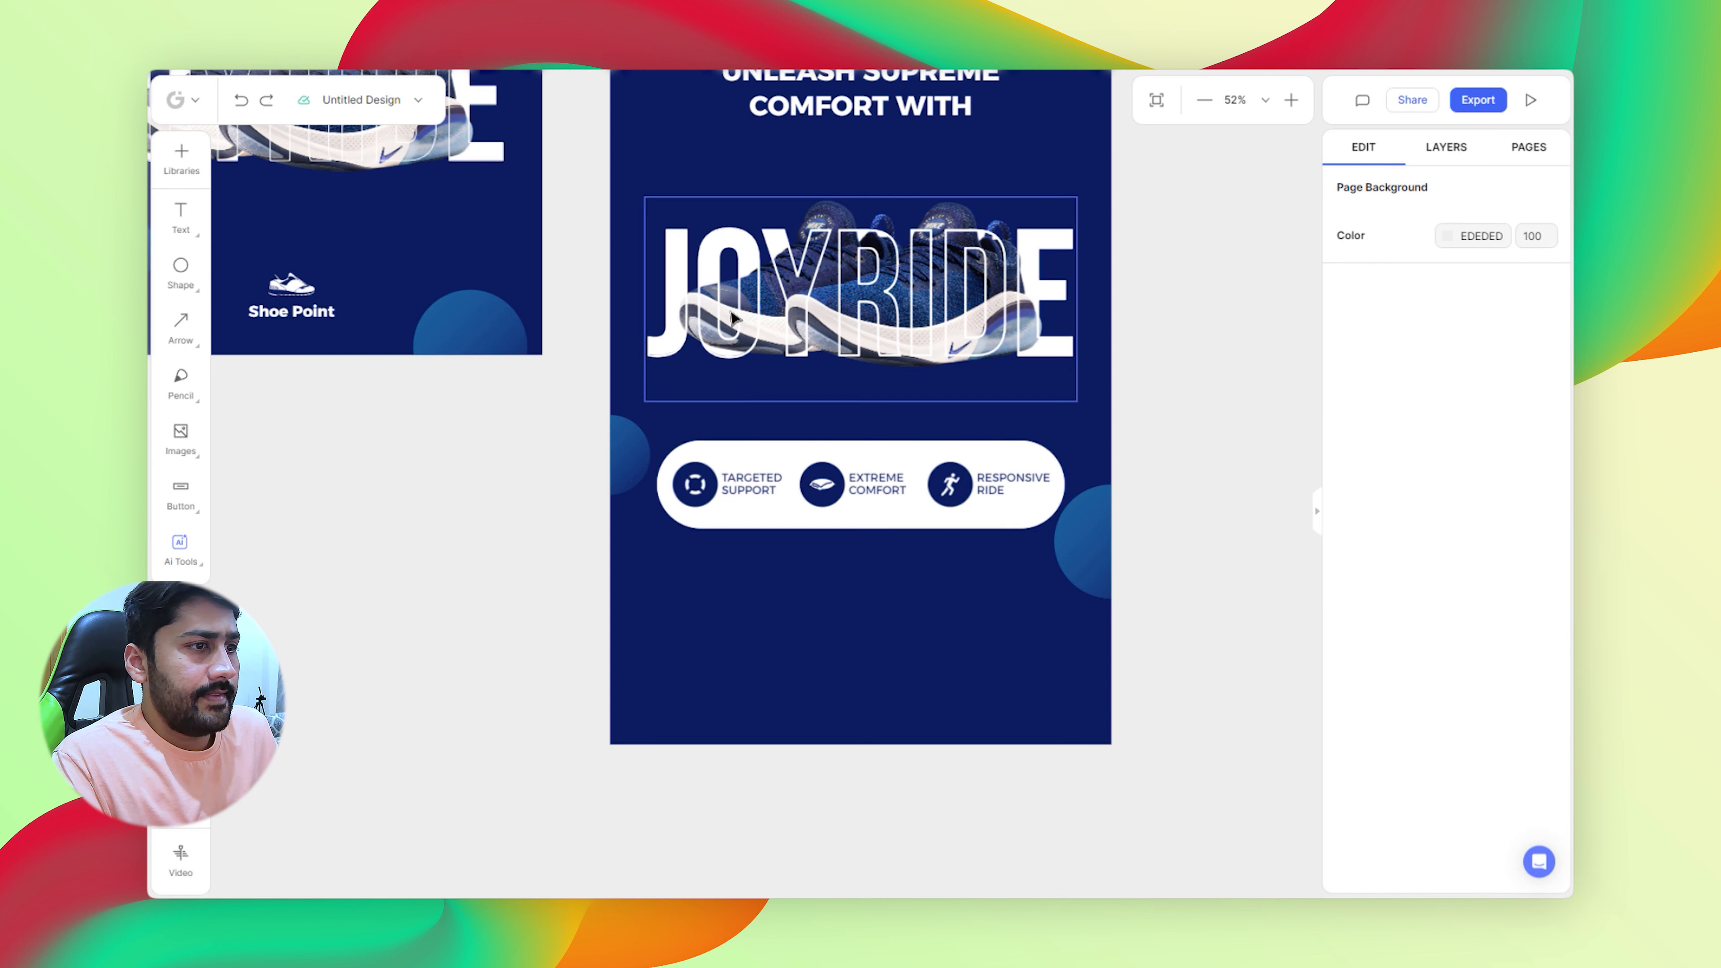
- Add a rounded filled Buy Now button centred below the Story Post's feature bar
click(164, 496)
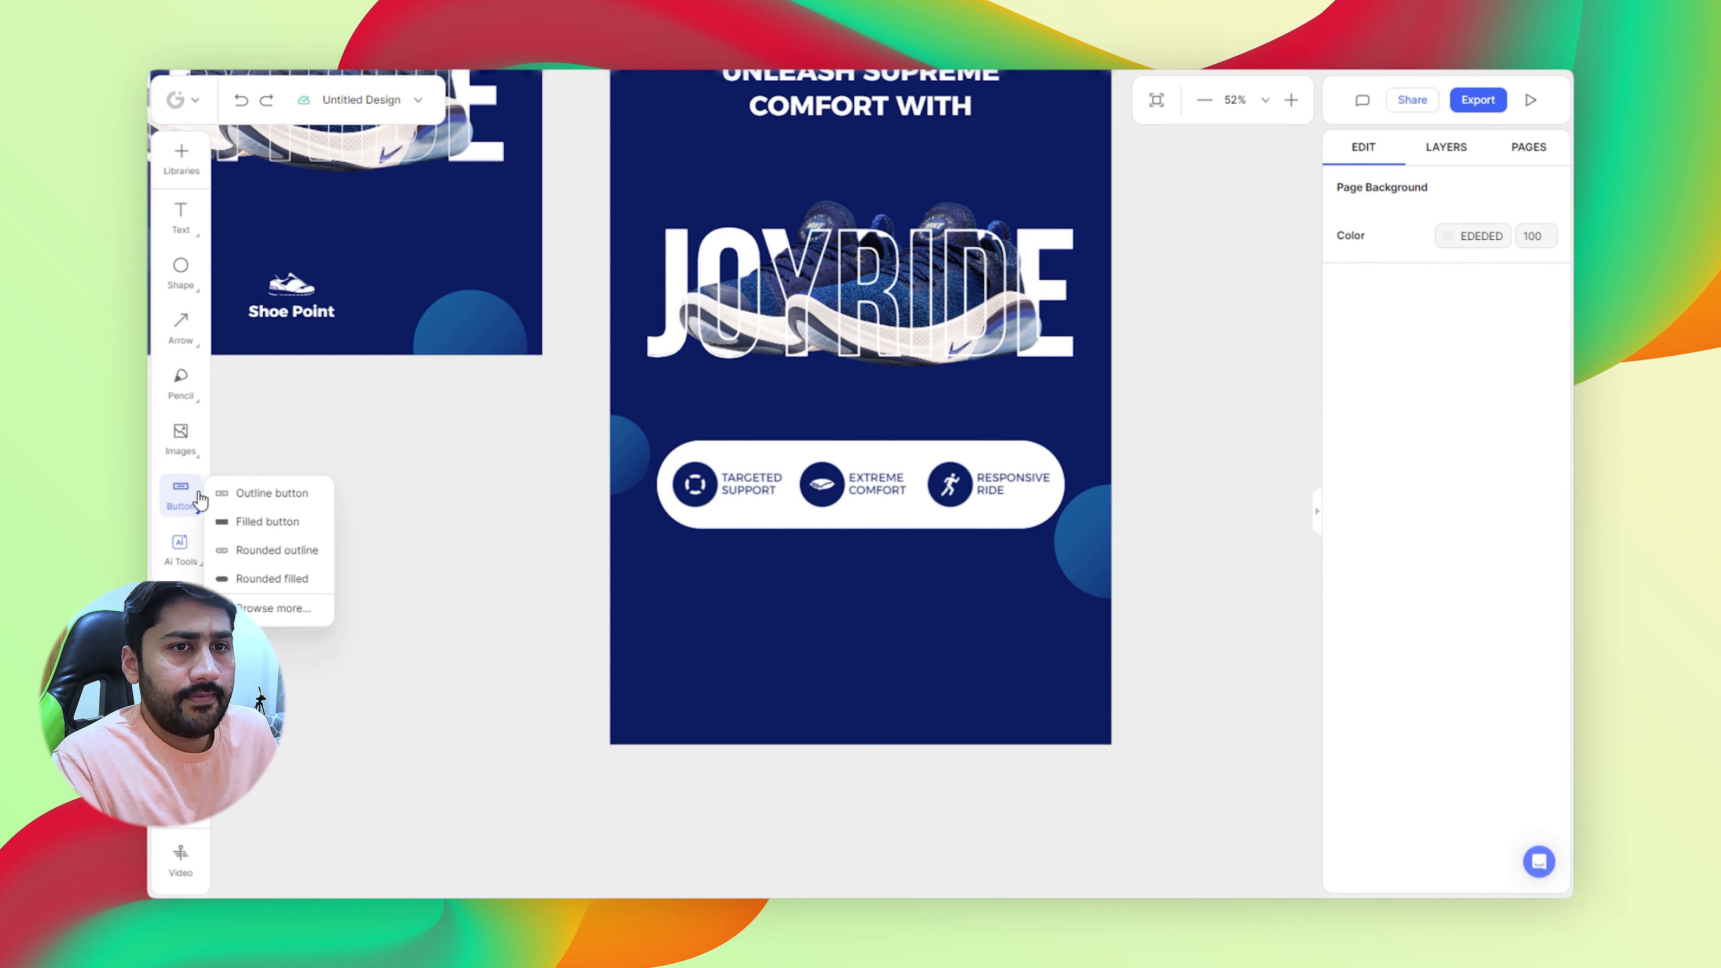
scroll(856, 308, up, 5)
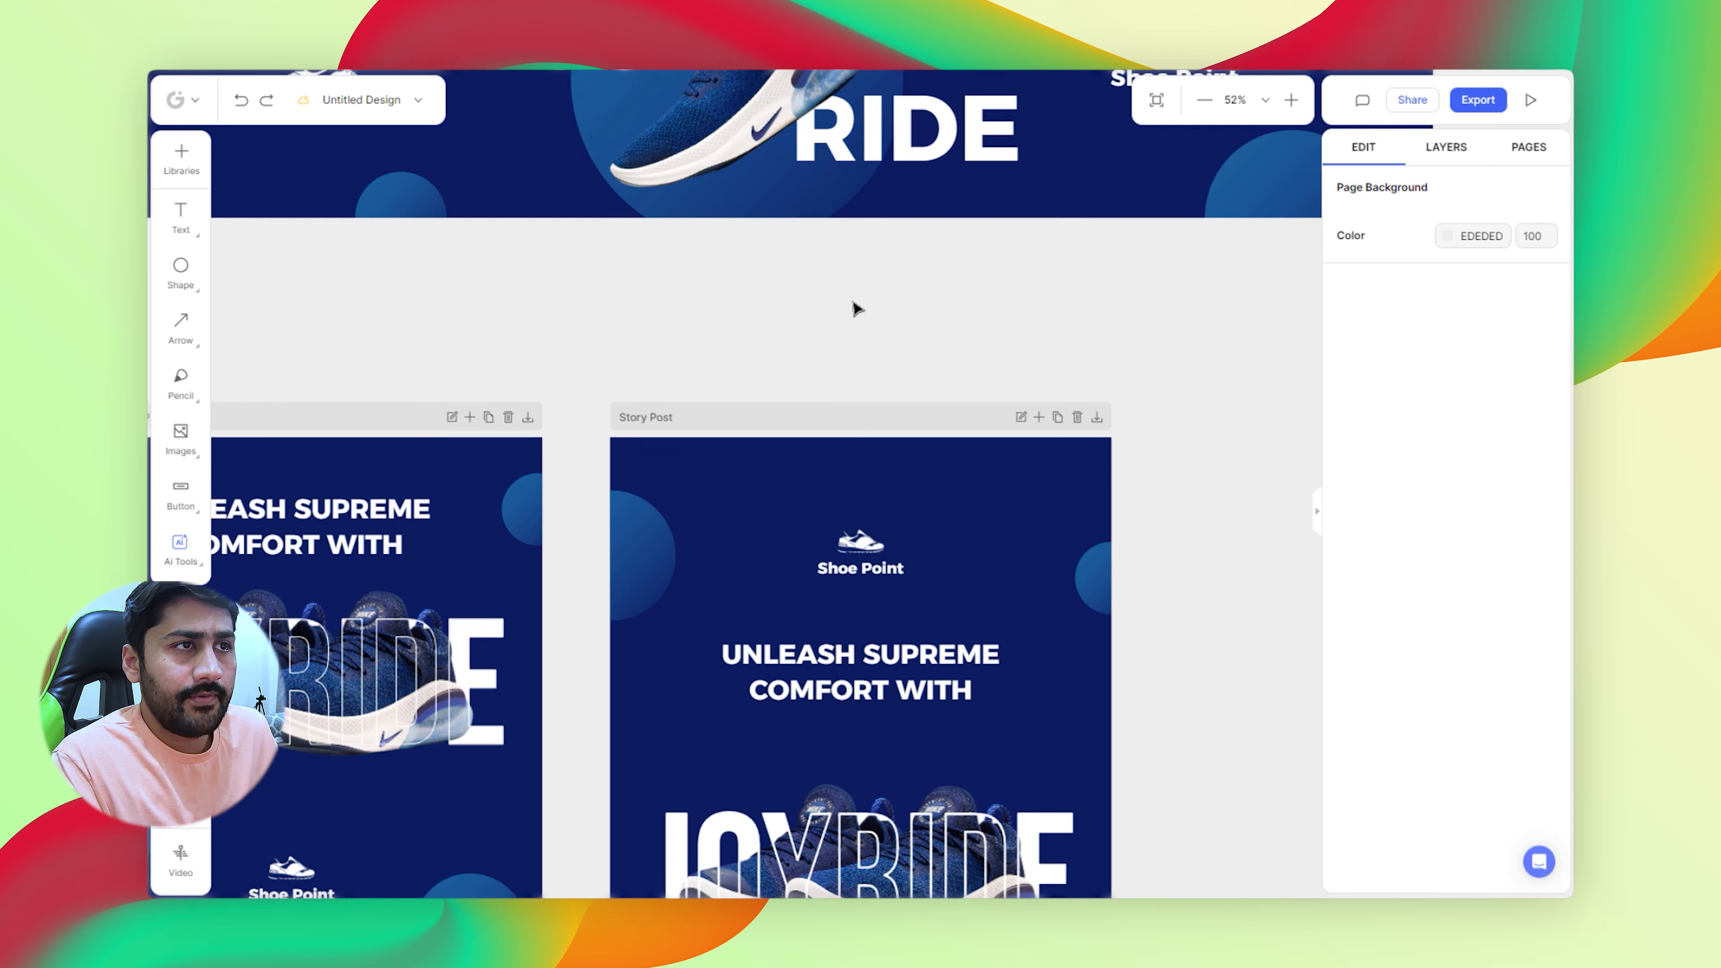
scroll(856, 308, down, 4)
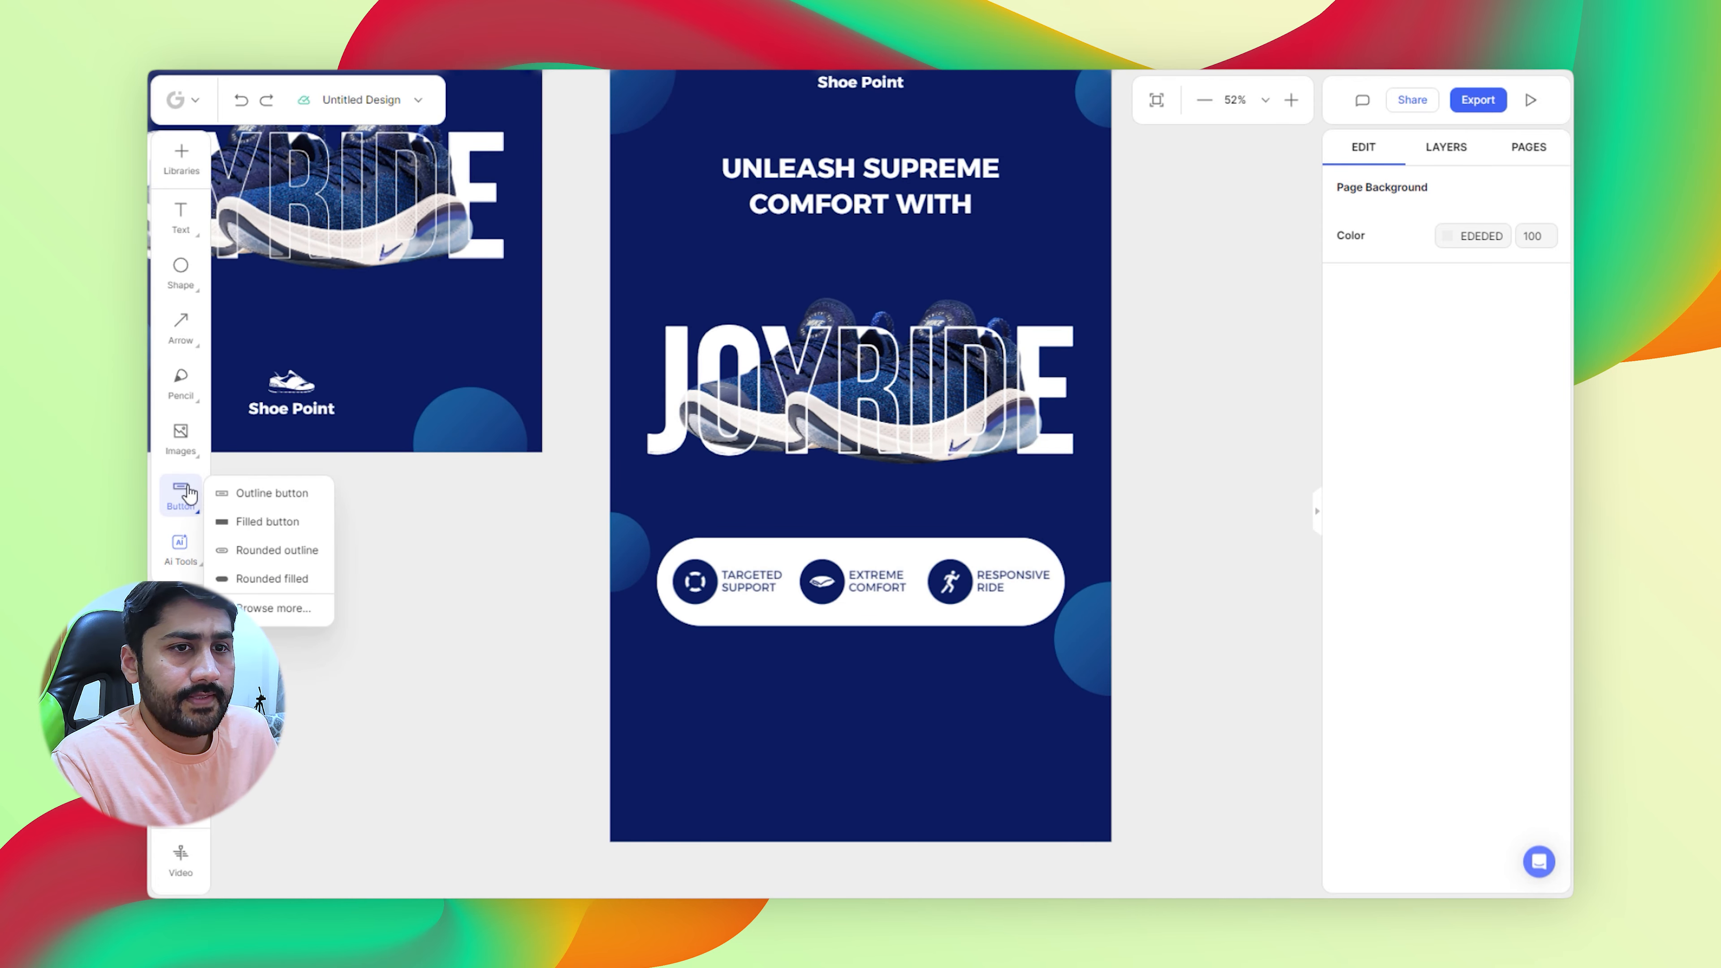
mouse_move(186, 491)
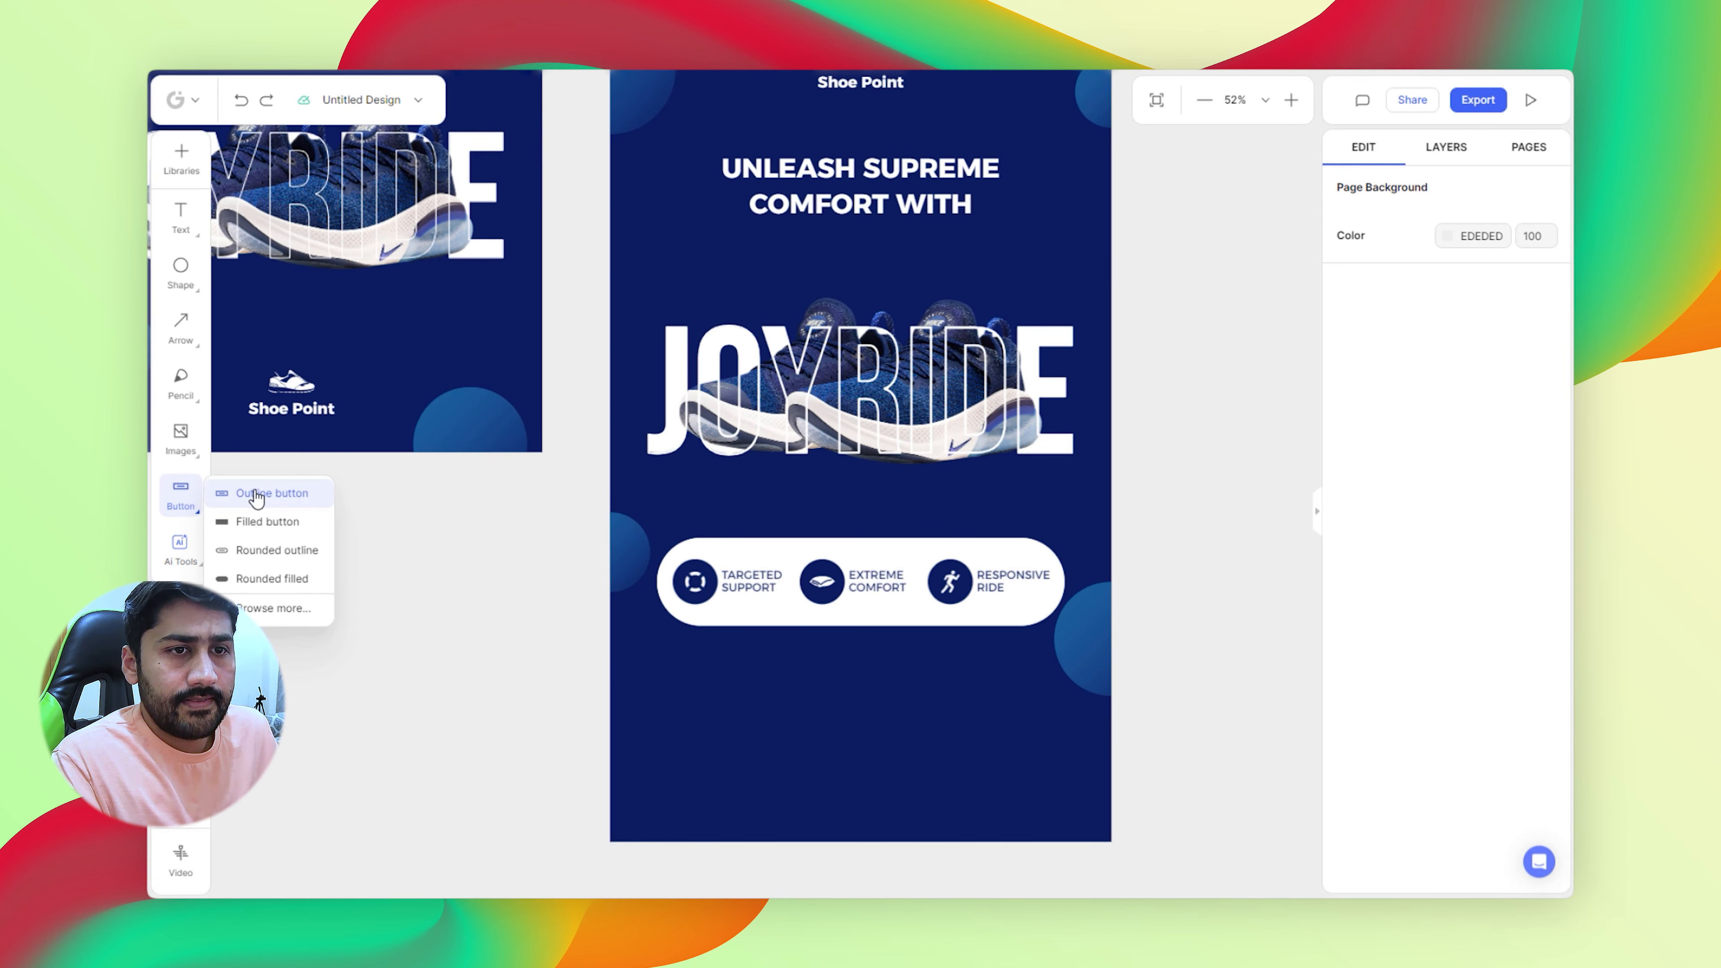
click(265, 583)
drag(883, 495, 883, 713)
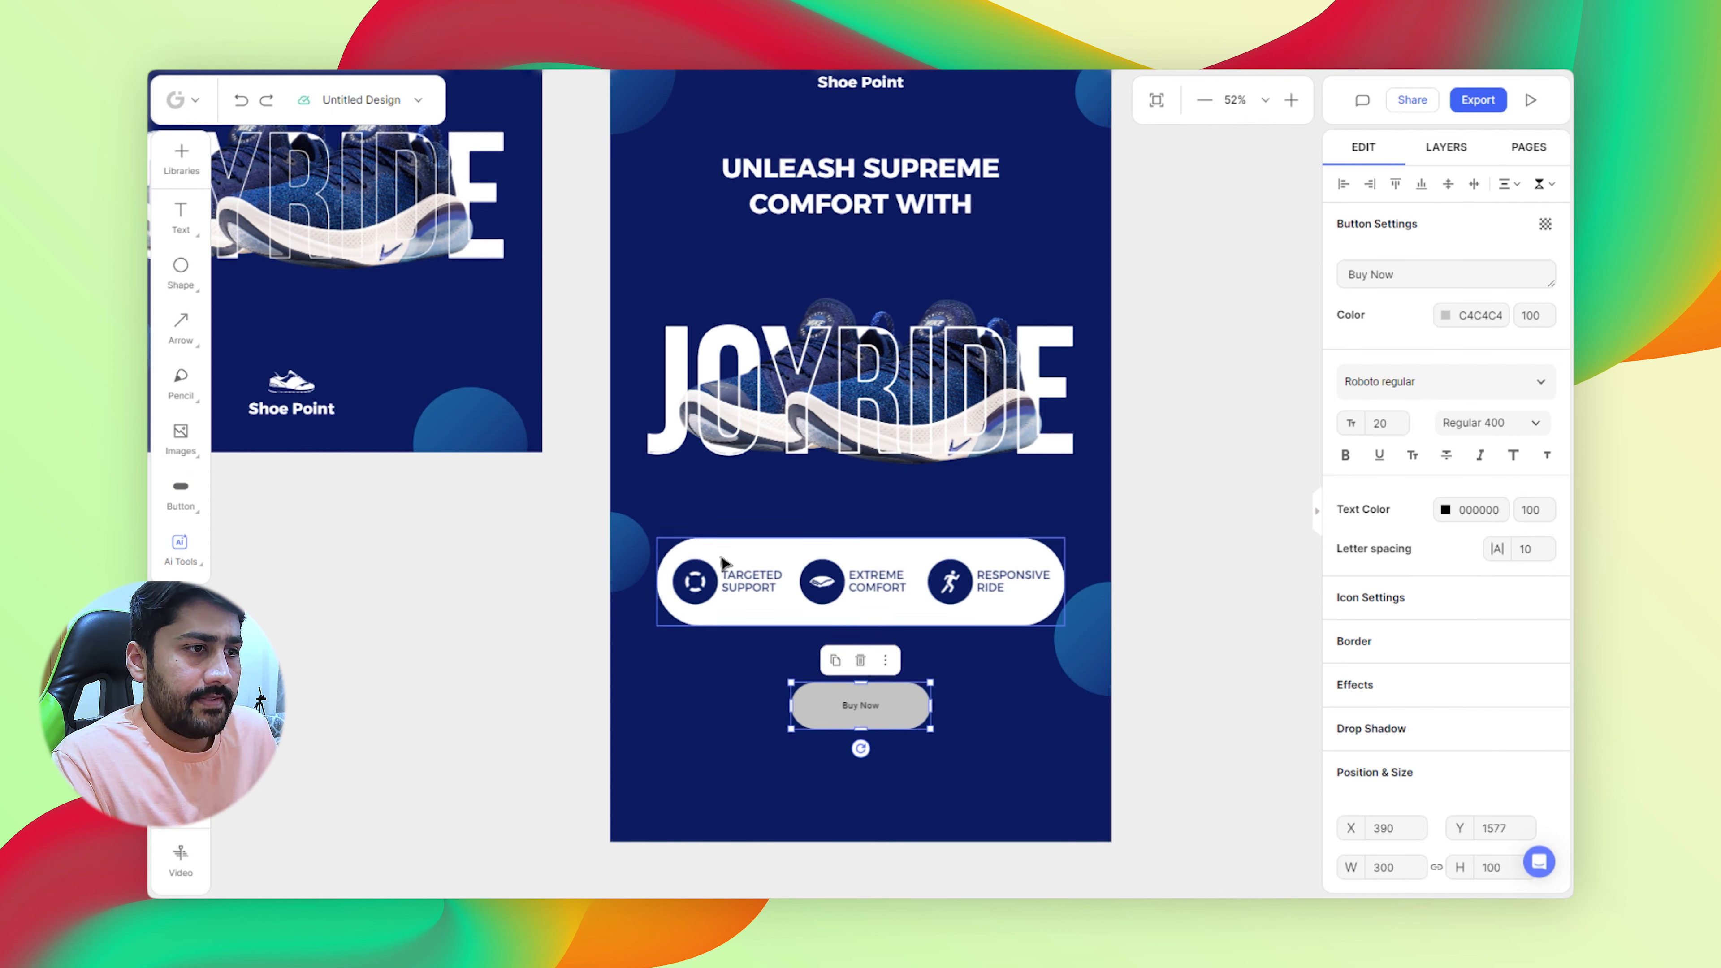
- Colour the Buy Now button white (FFFFFF) and set its label to the Alexandria font at size 31
click(1445, 316)
click(1141, 563)
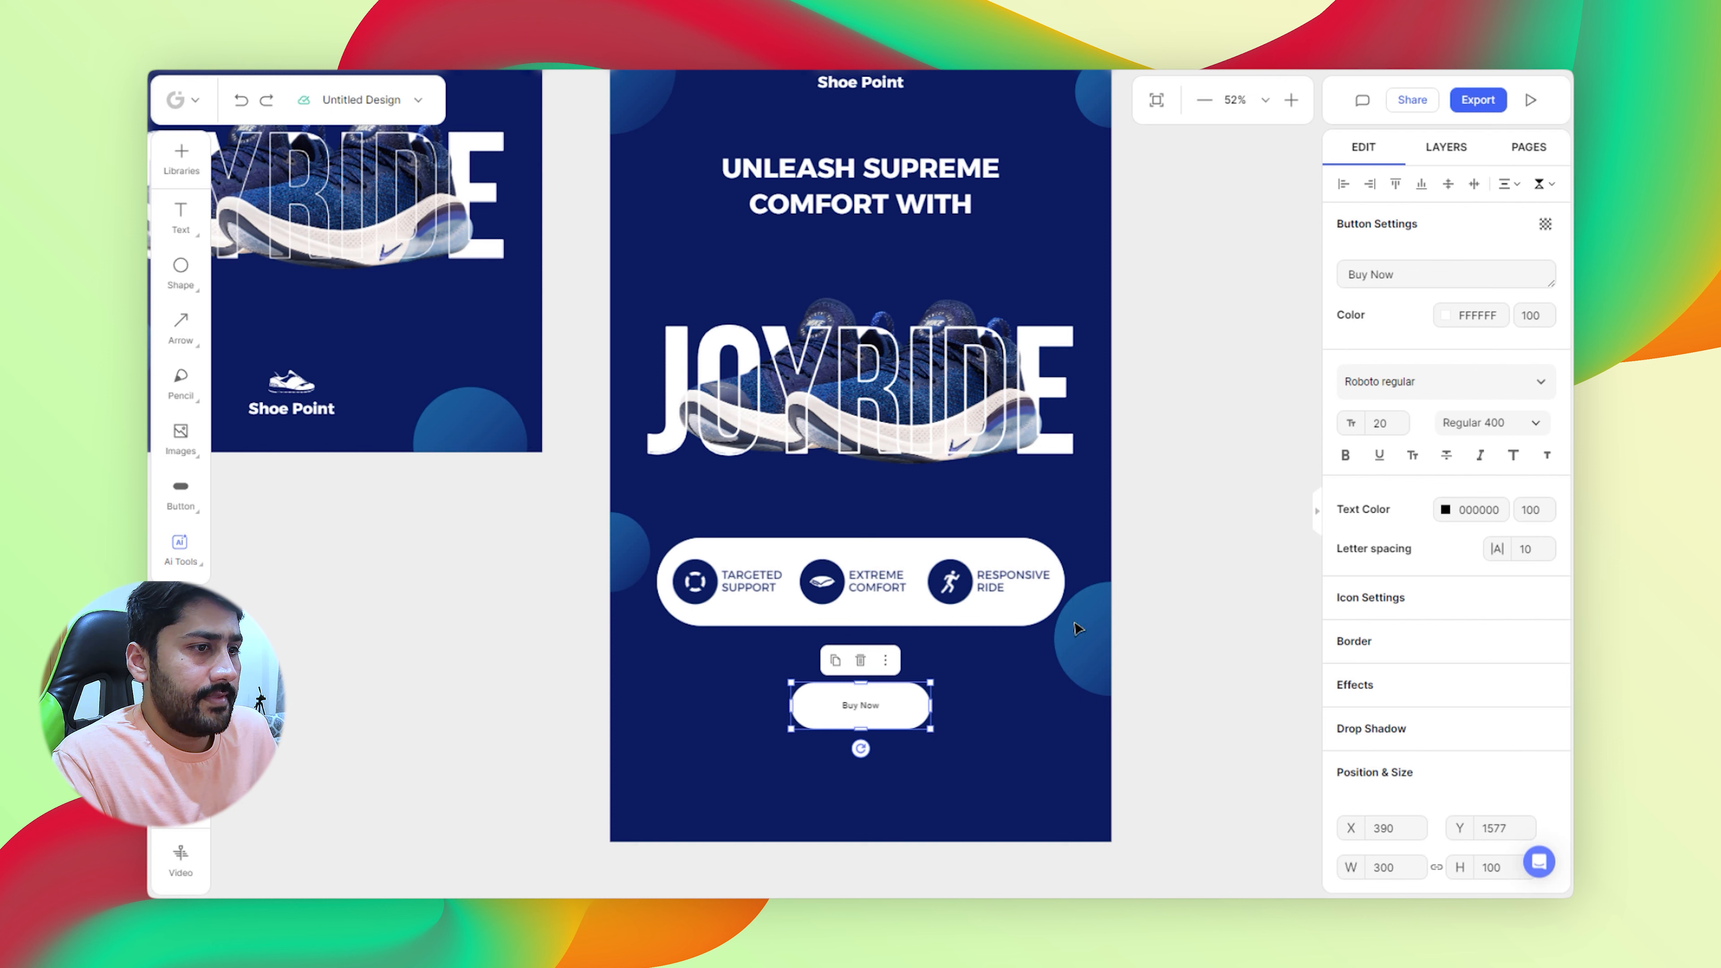
click(1384, 393)
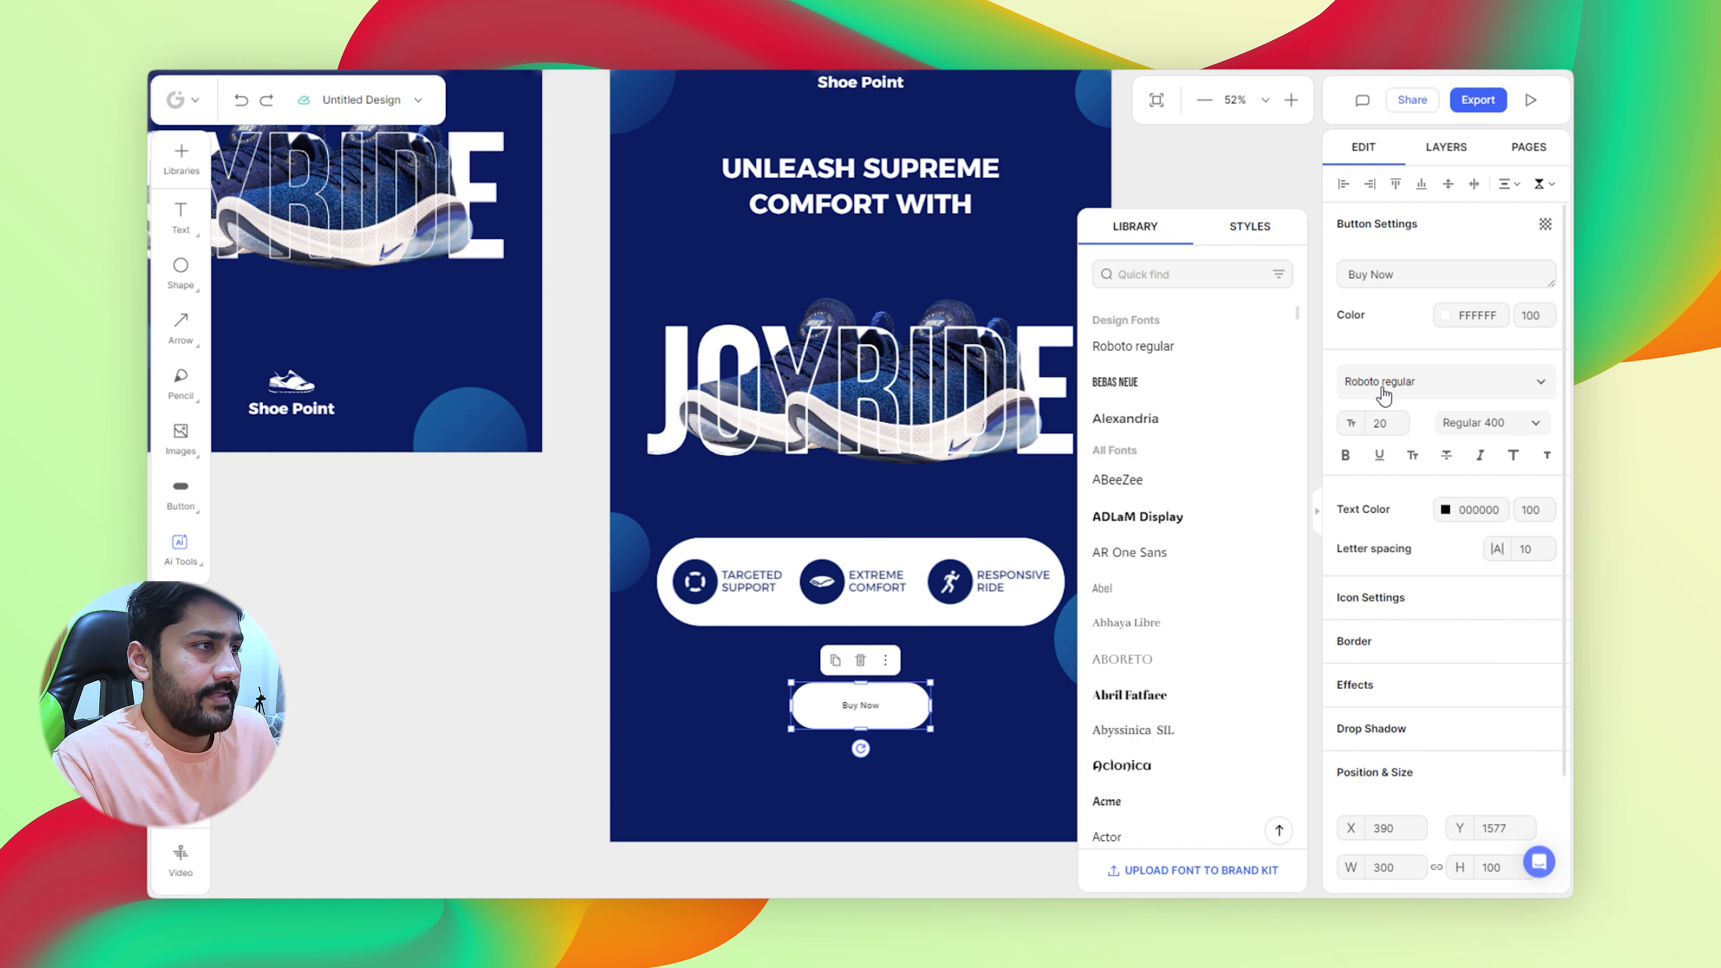
click(1151, 418)
click(976, 714)
click(866, 712)
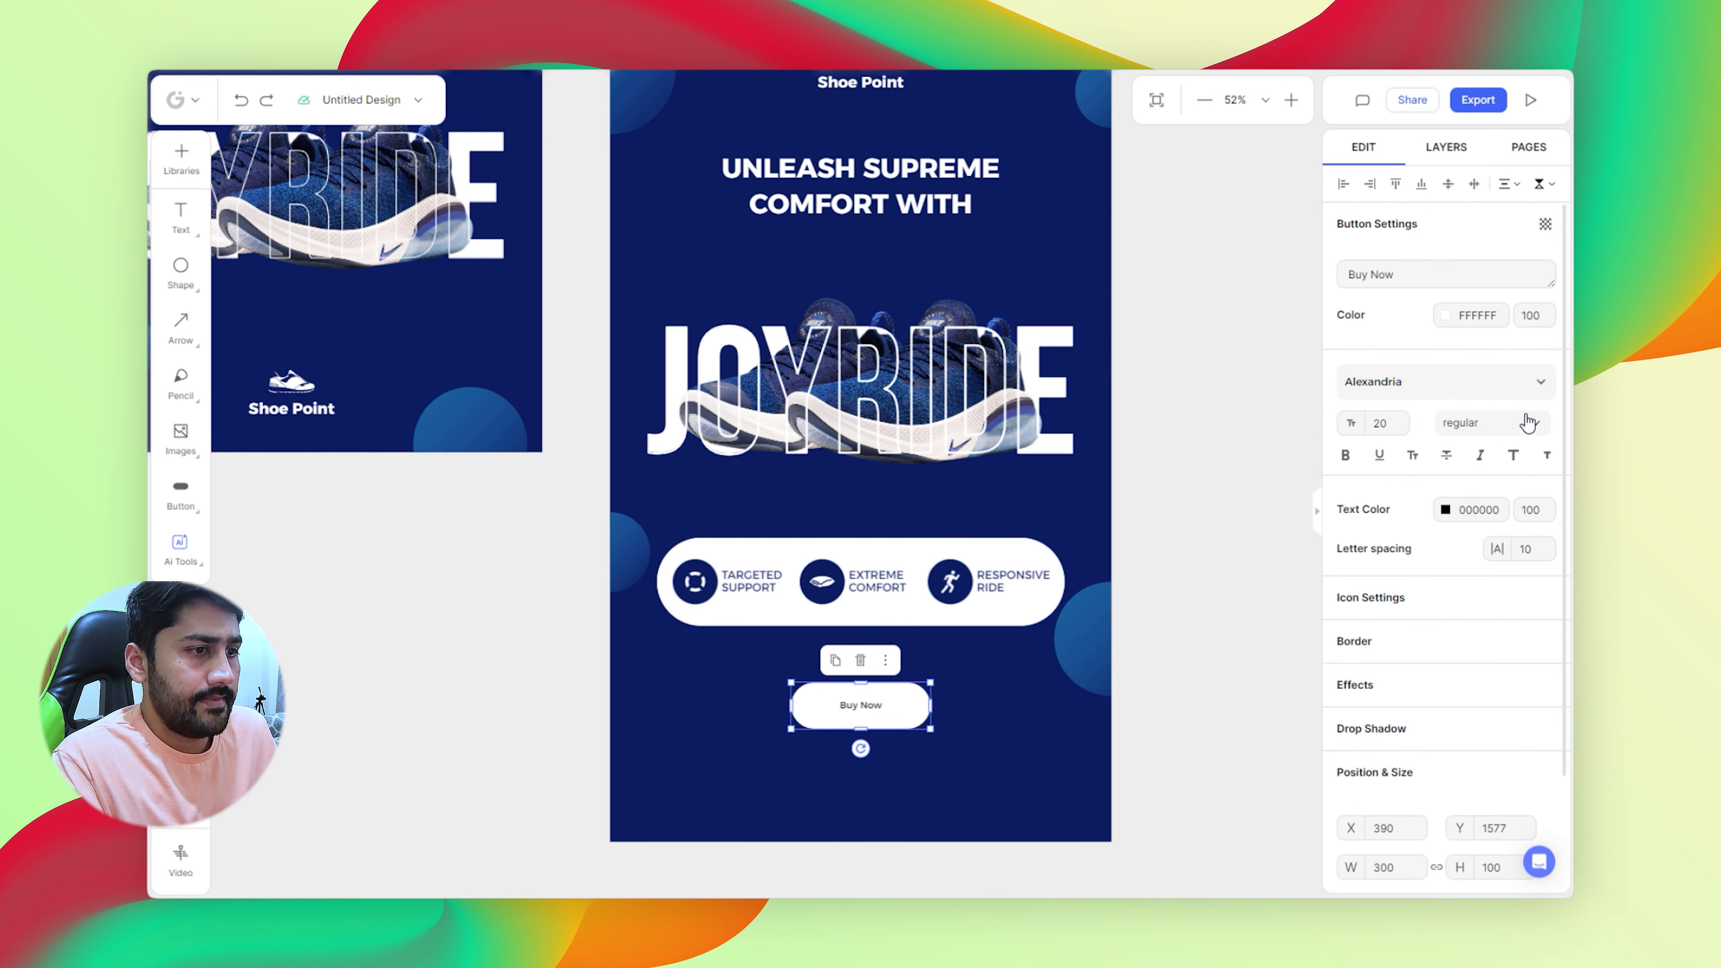
double_click(1379, 422)
text(31)
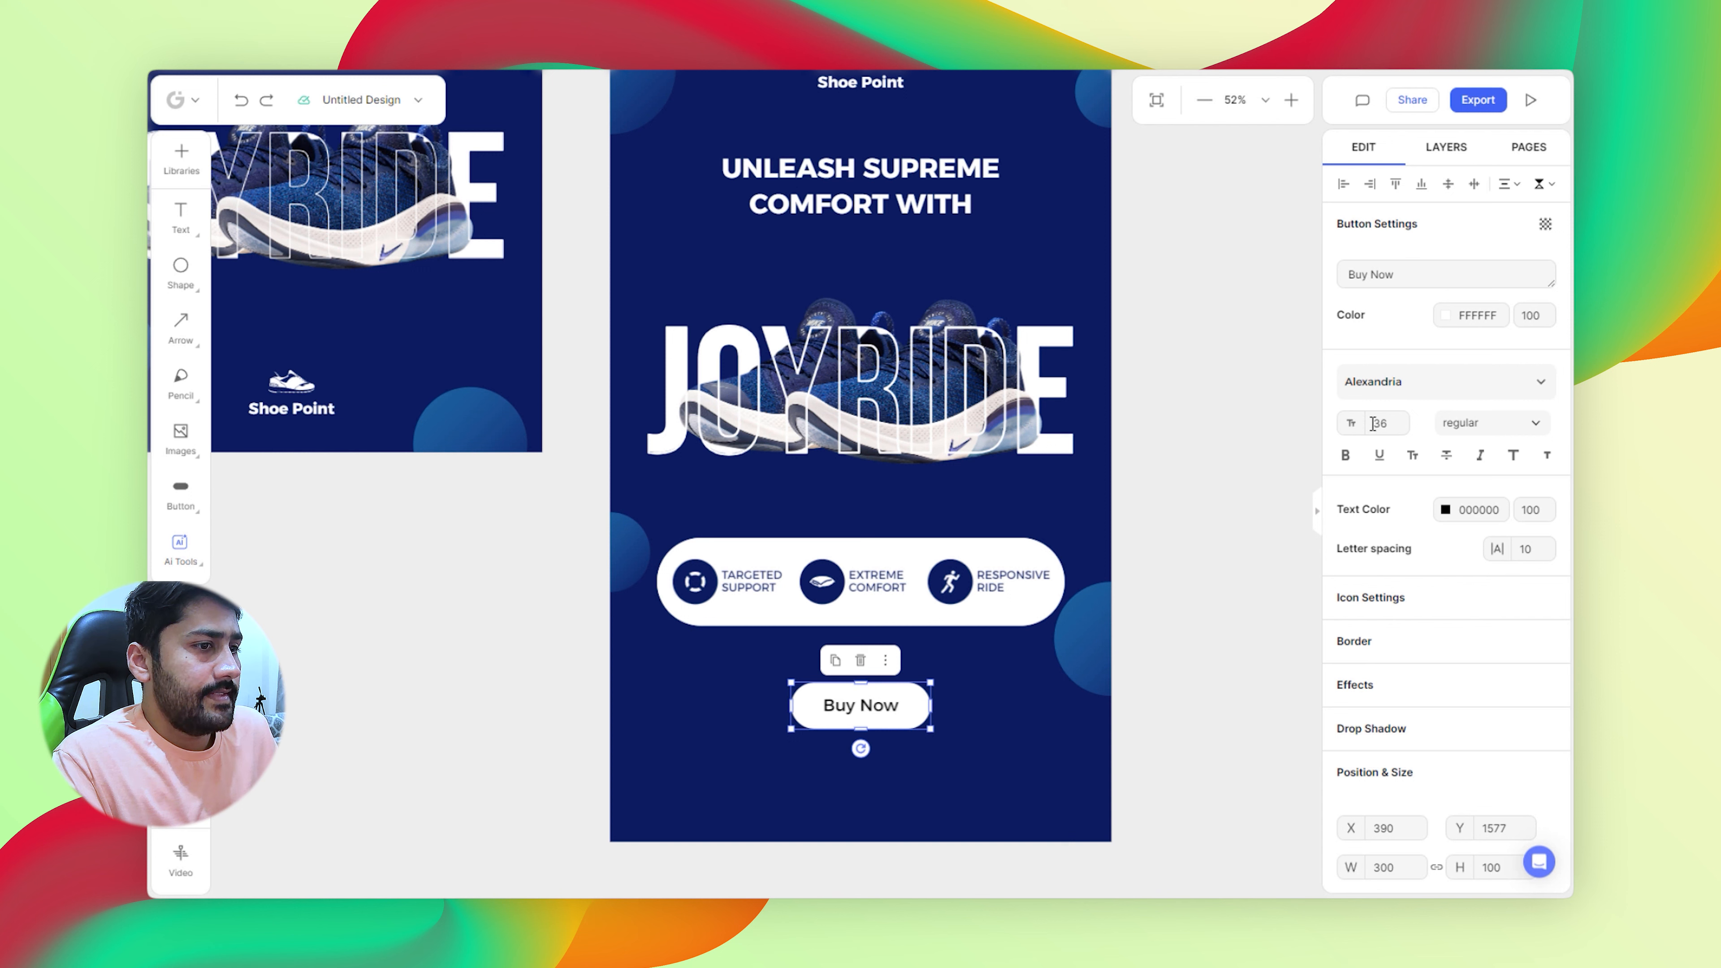
- Widen the Story Post's Buy Now button to 480 px and change its label to "SLIDE UP TO GET YOURS!"
drag(943, 706, 1027, 706)
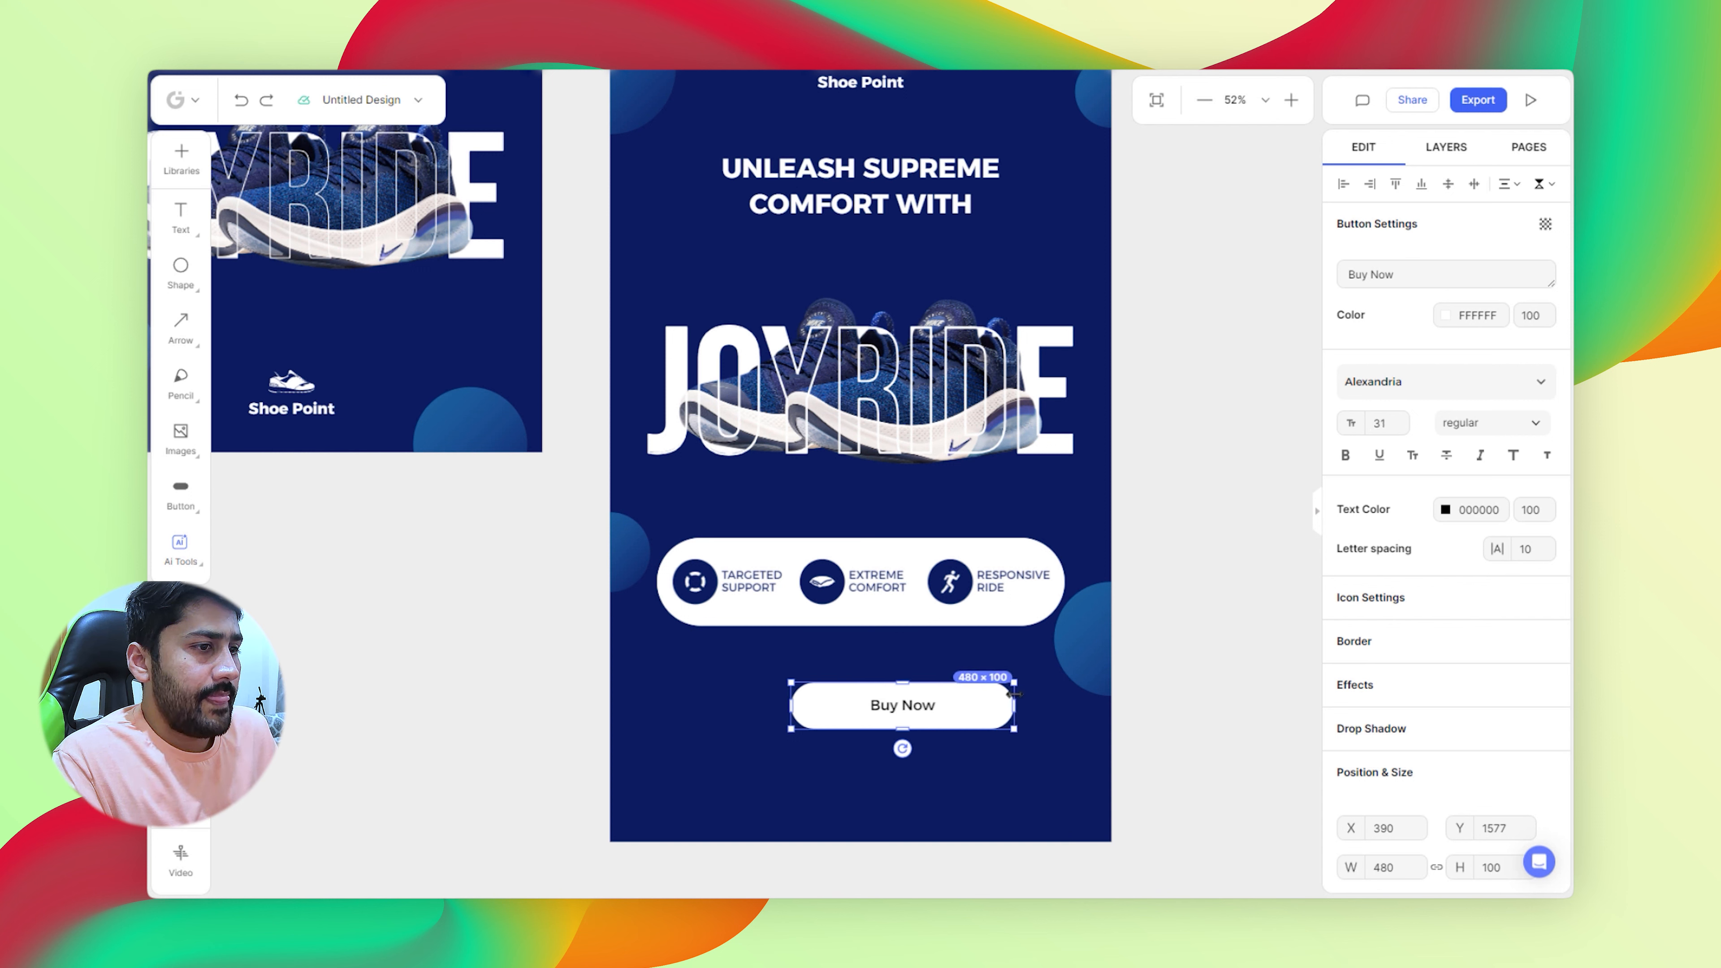
click(1406, 281)
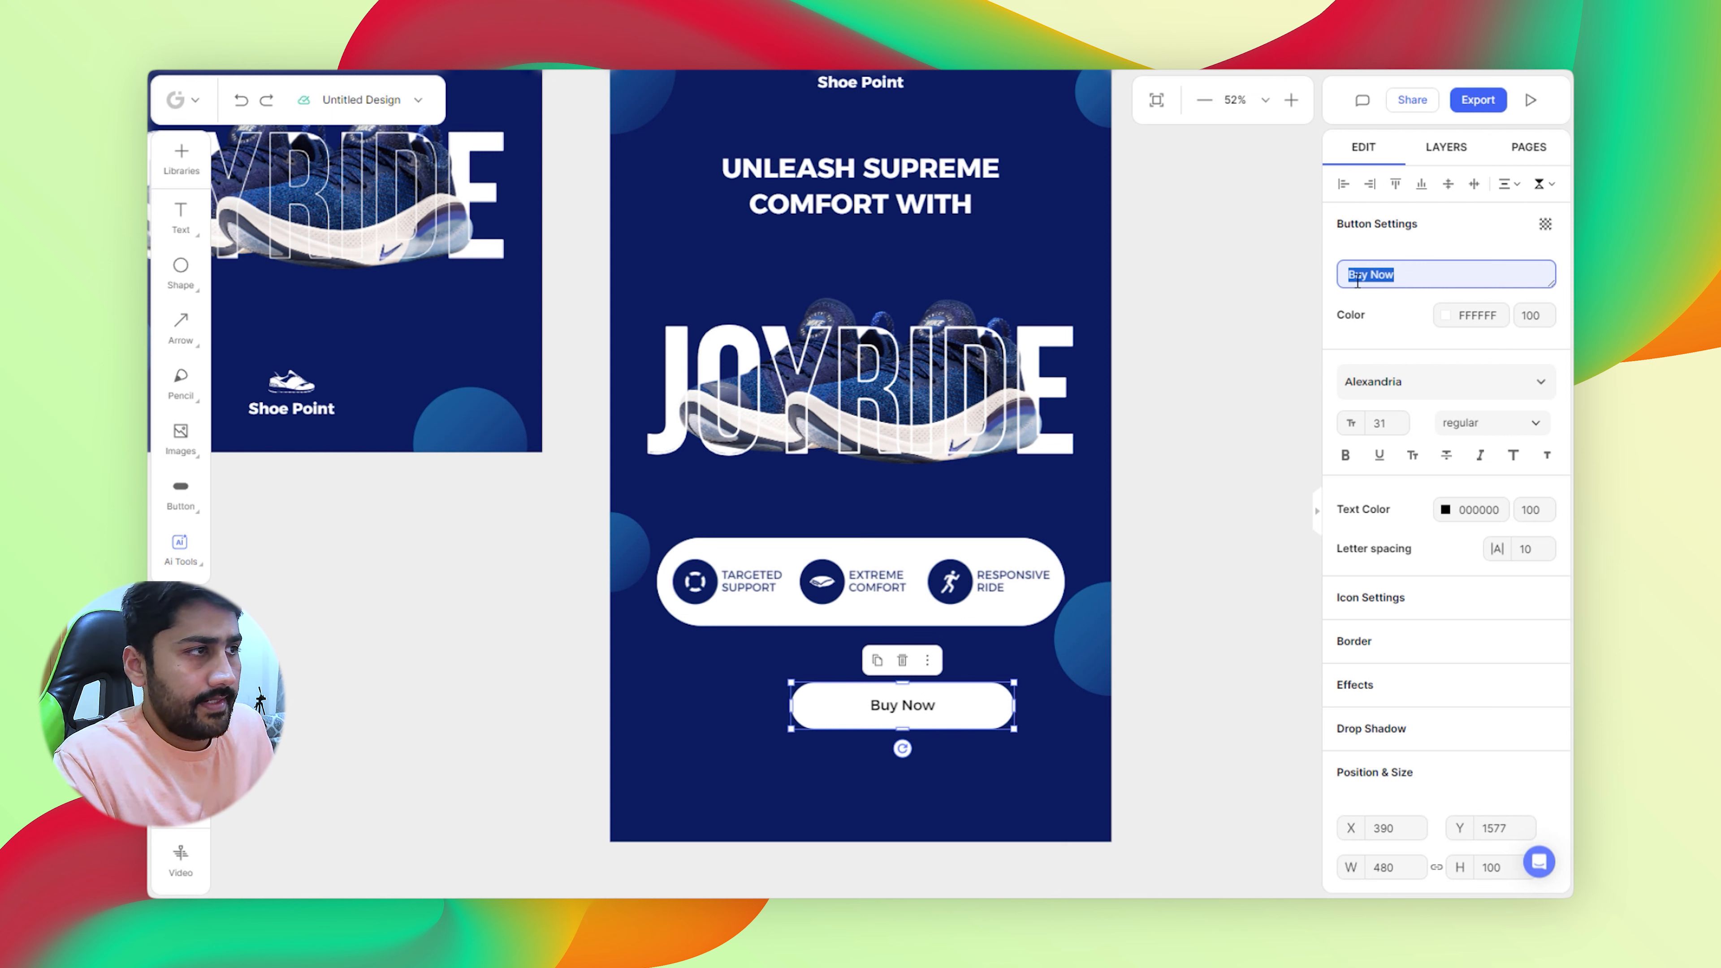
click(1257, 357)
click(901, 710)
drag(901, 710, 948, 690)
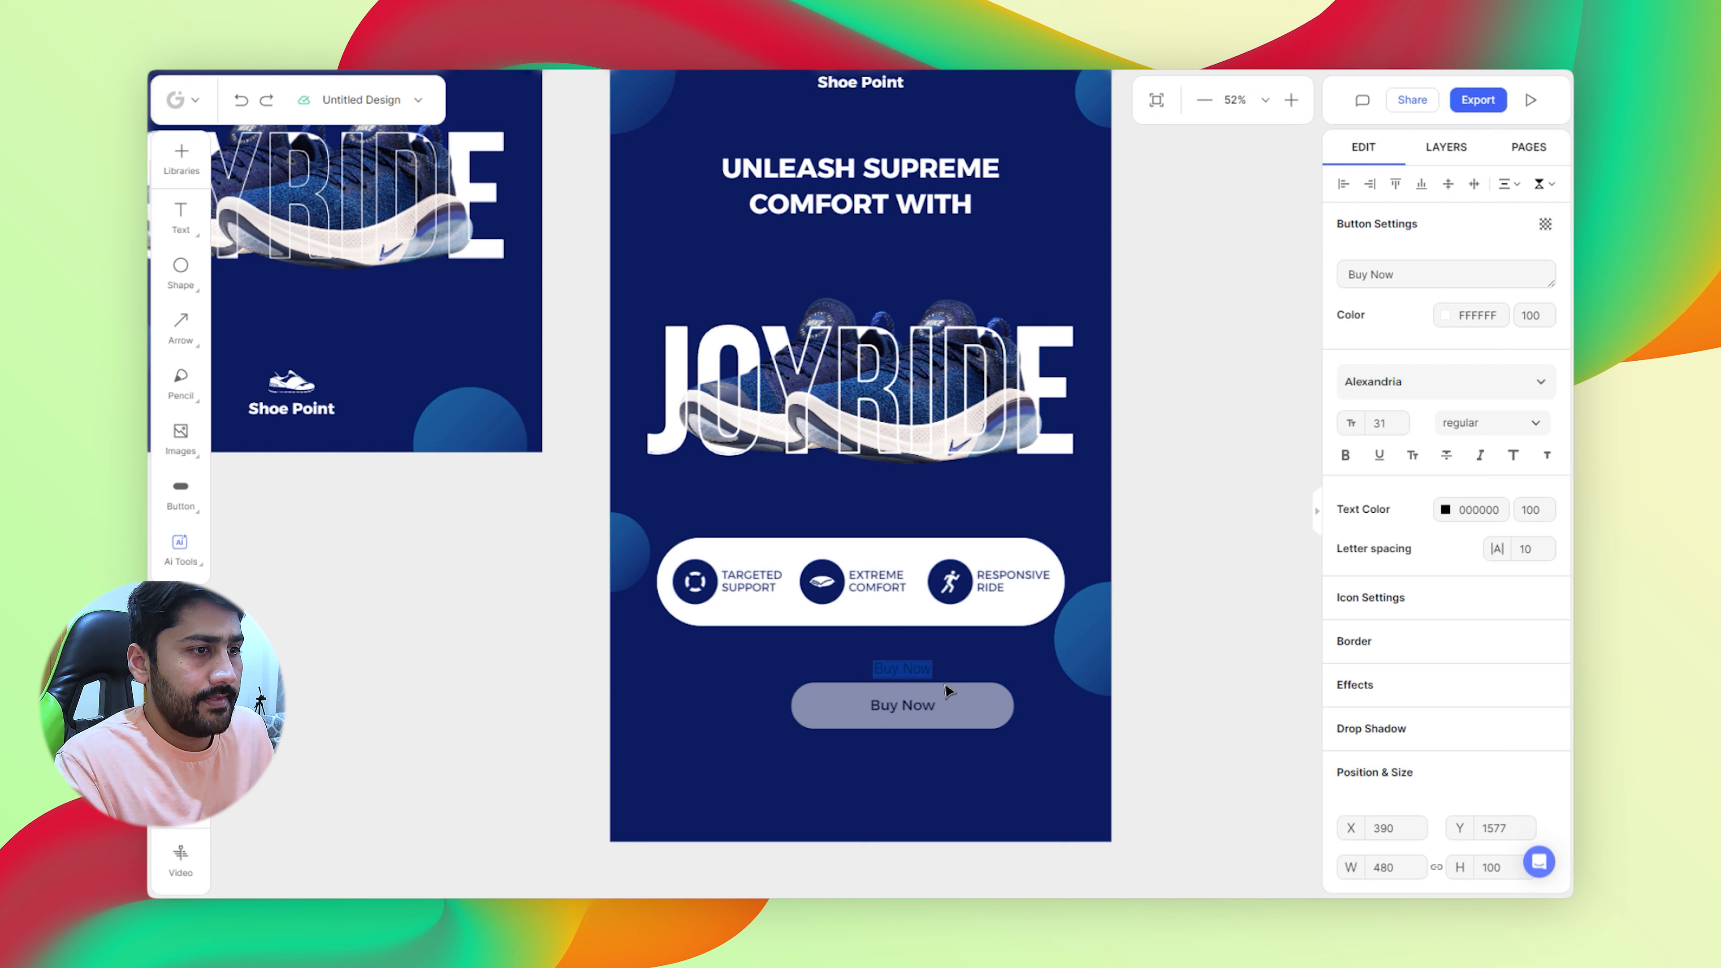
click(1197, 431)
click(902, 705)
click(1406, 275)
key(ctrl+a)
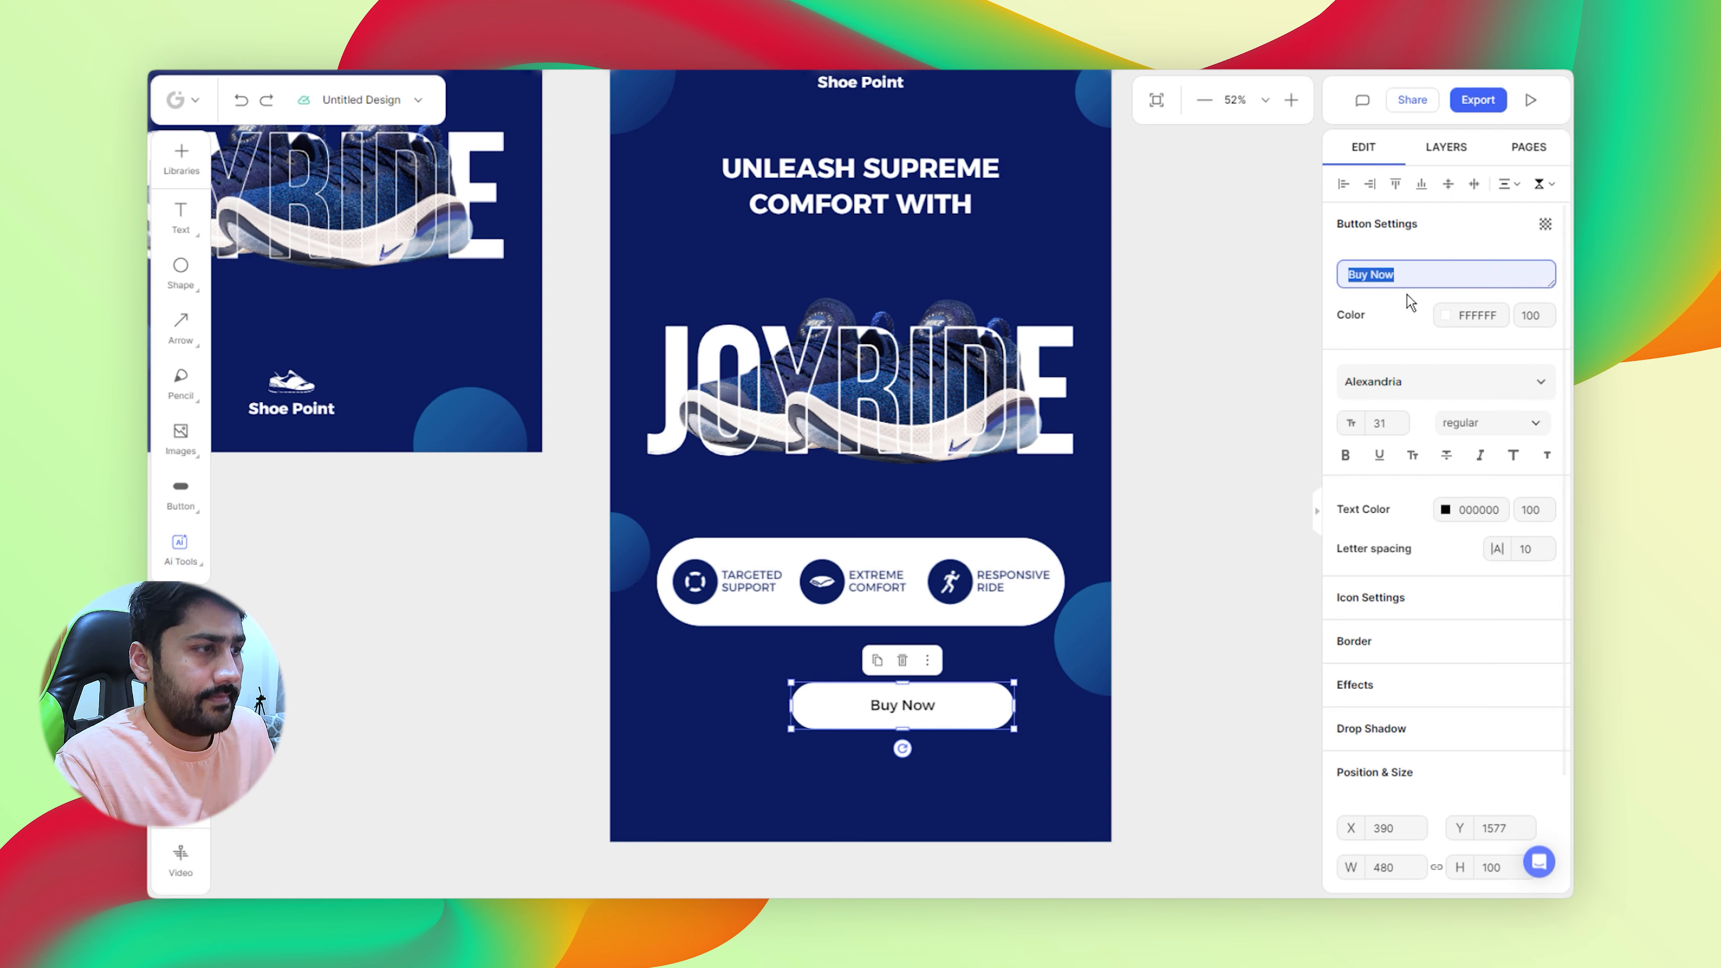
text(SLIDE UP TO)
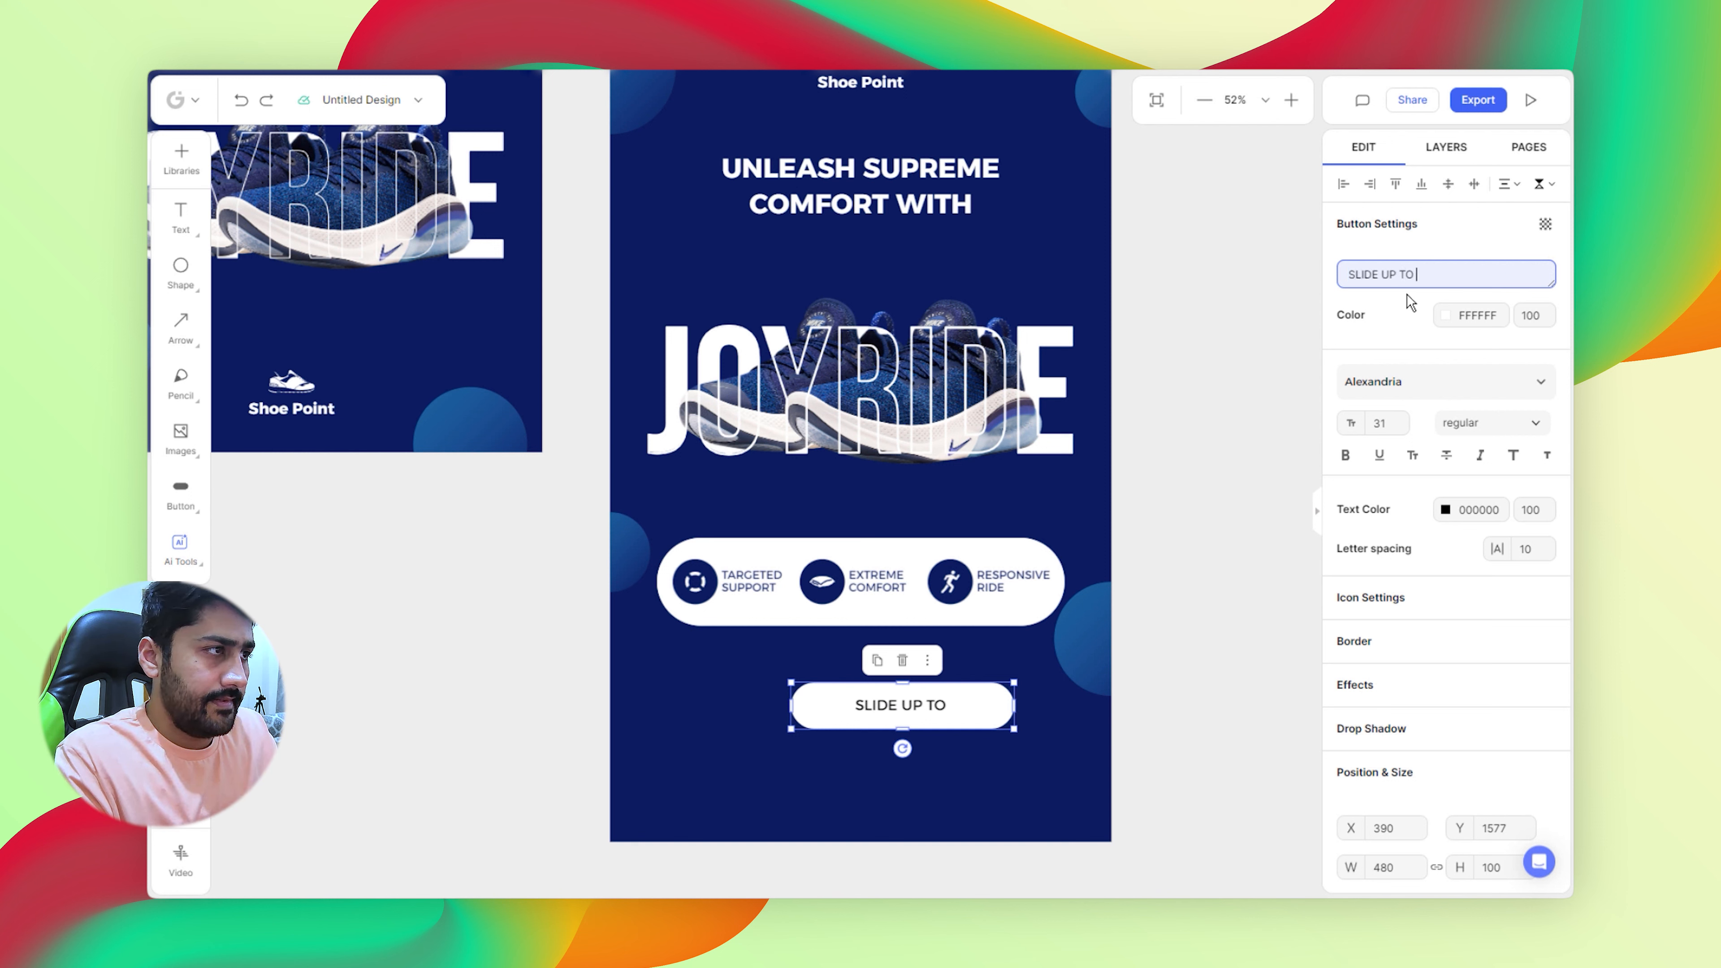
text( GET)
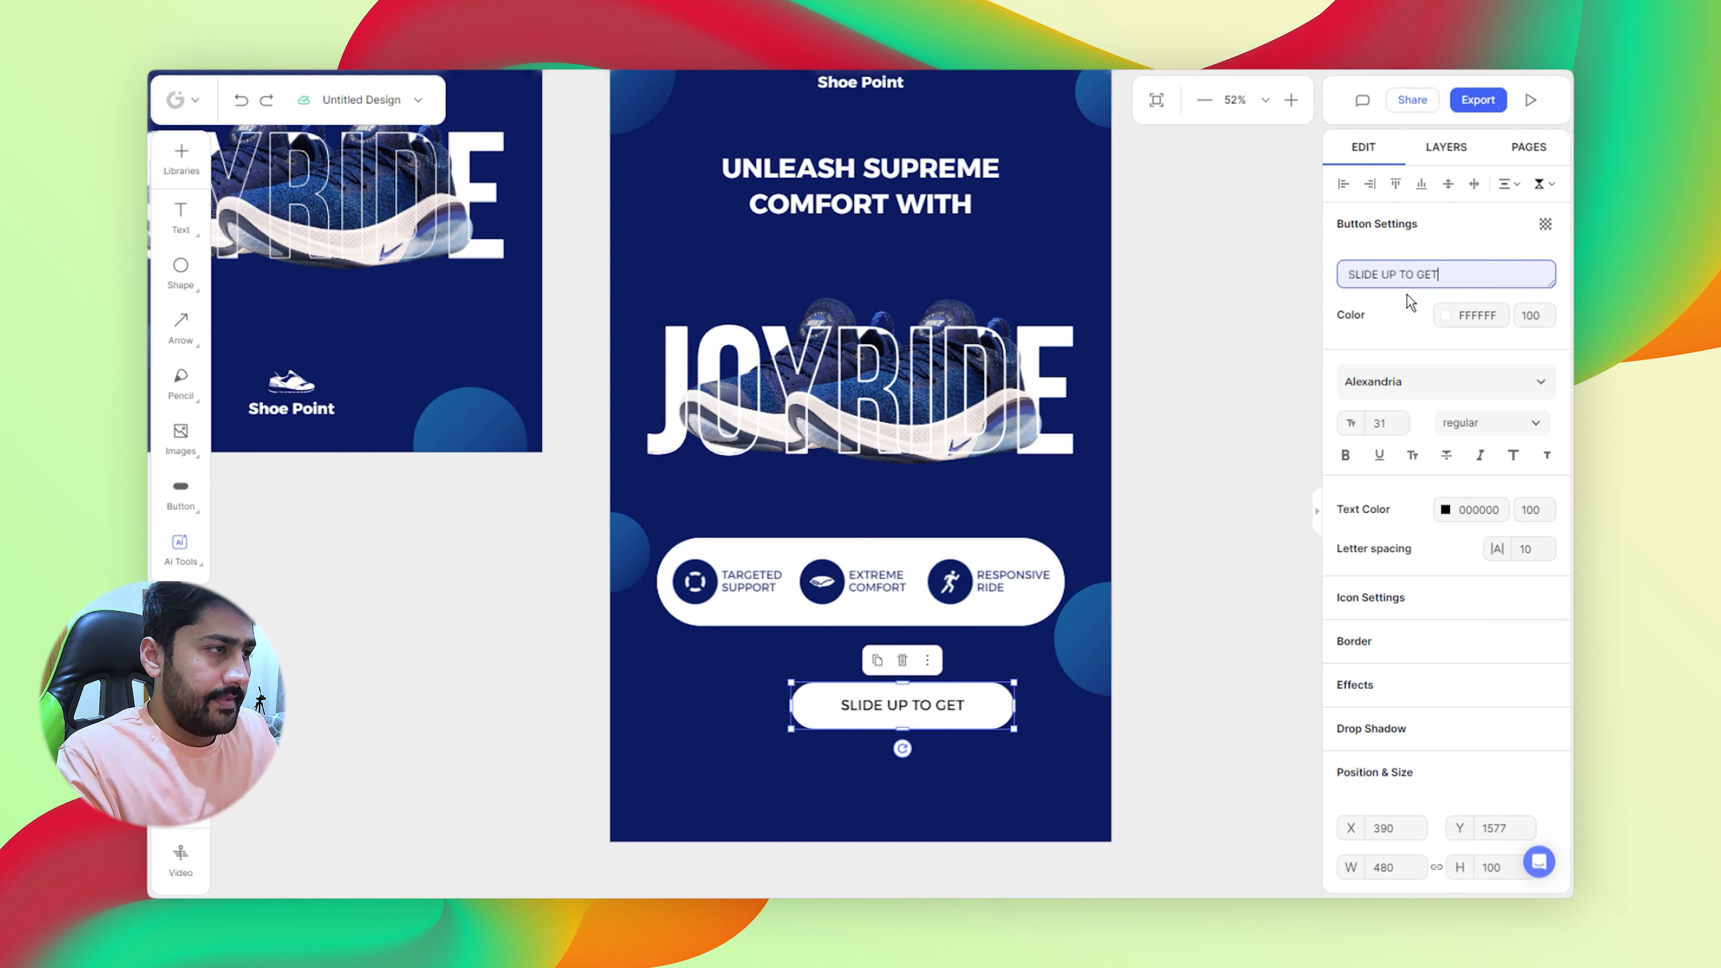
text( YOURS!)
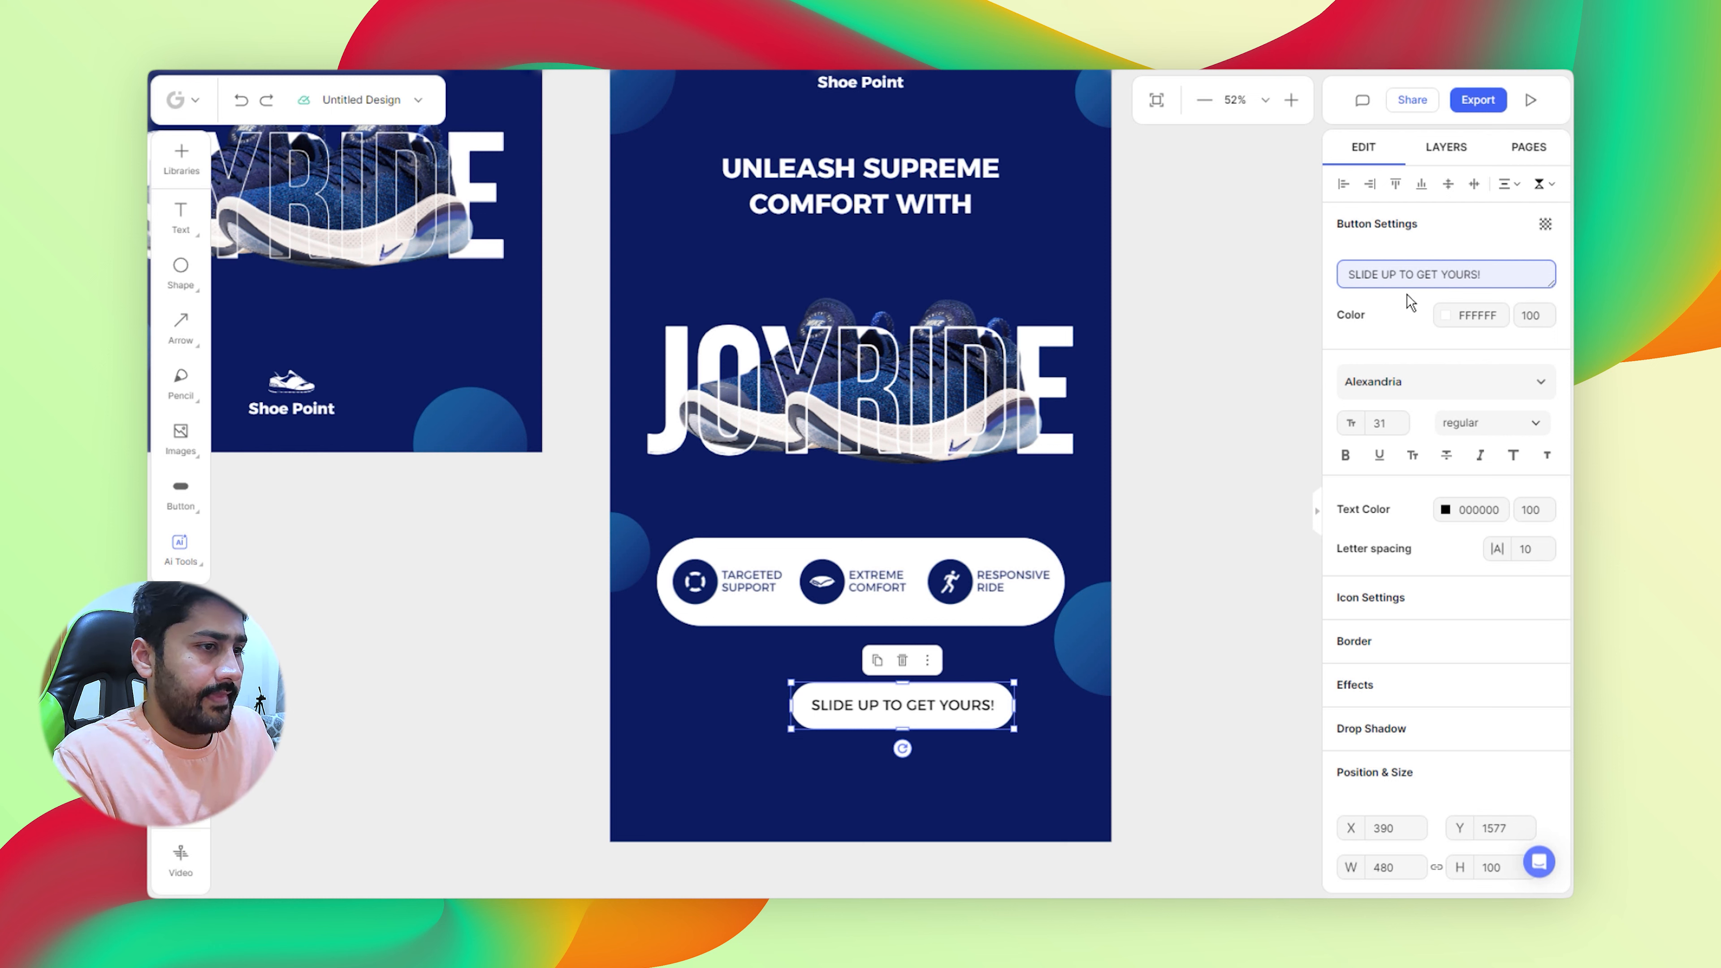
click(1264, 377)
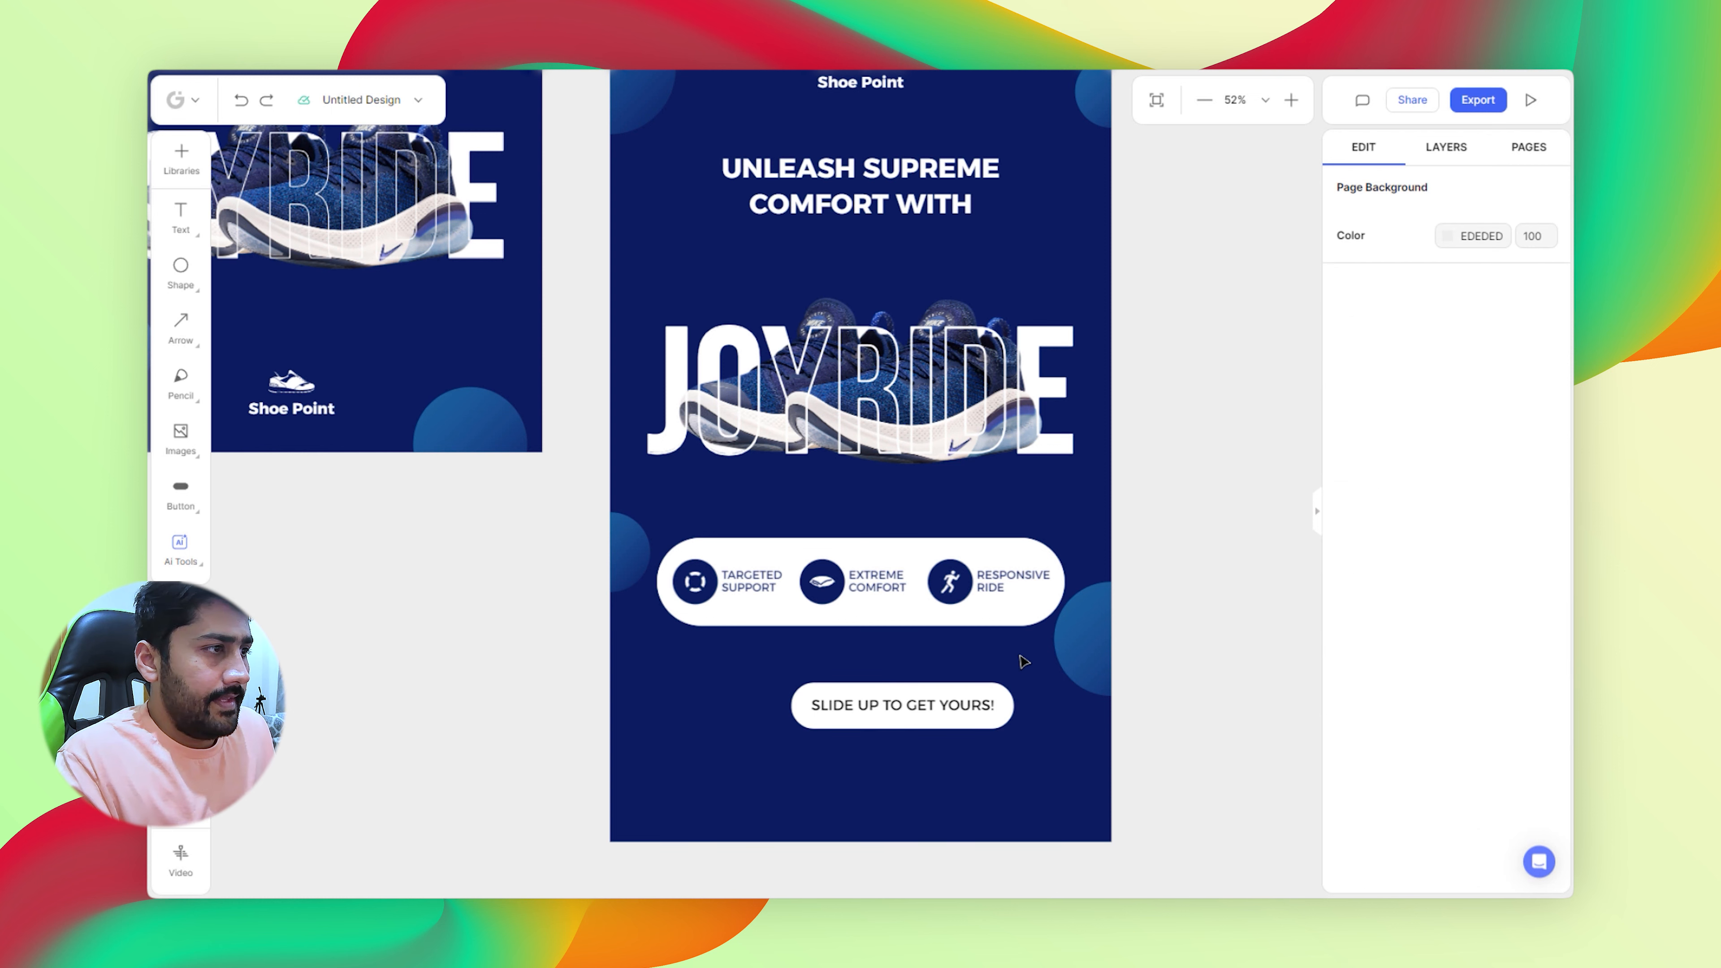
- Colour the button's label with the navy sampled from the Story Post background (0C195B) and centre the button horizontally at X 300
click(902, 705)
click(1445, 515)
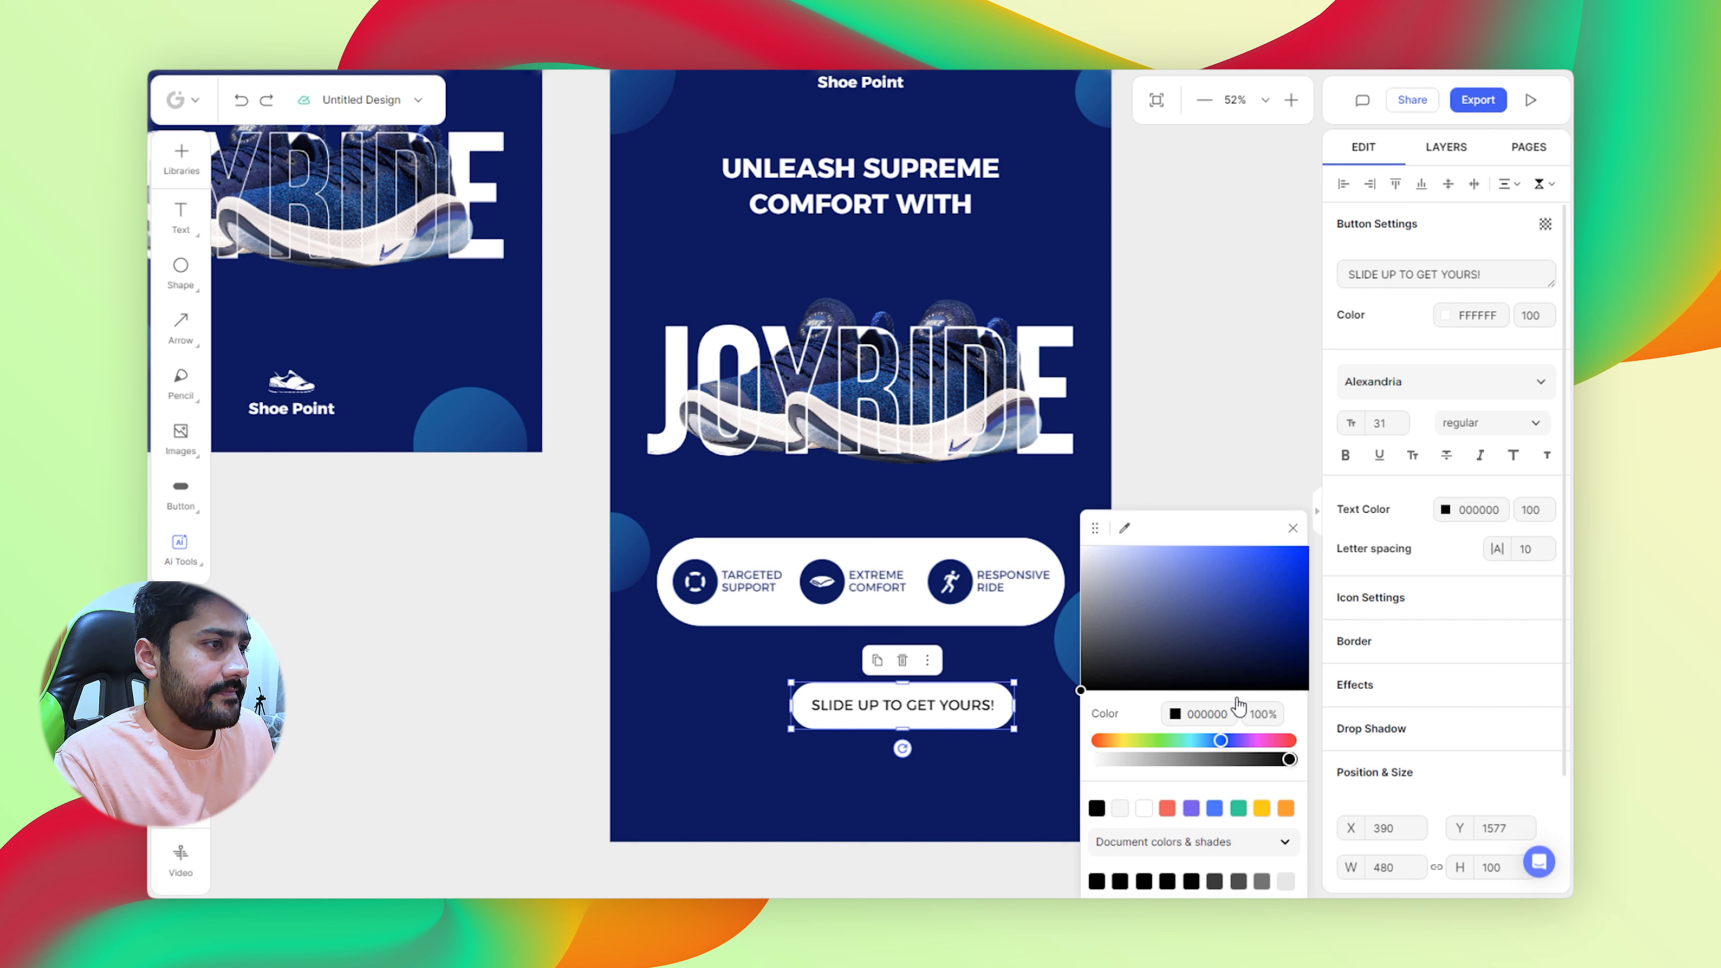
click(1124, 529)
click(978, 518)
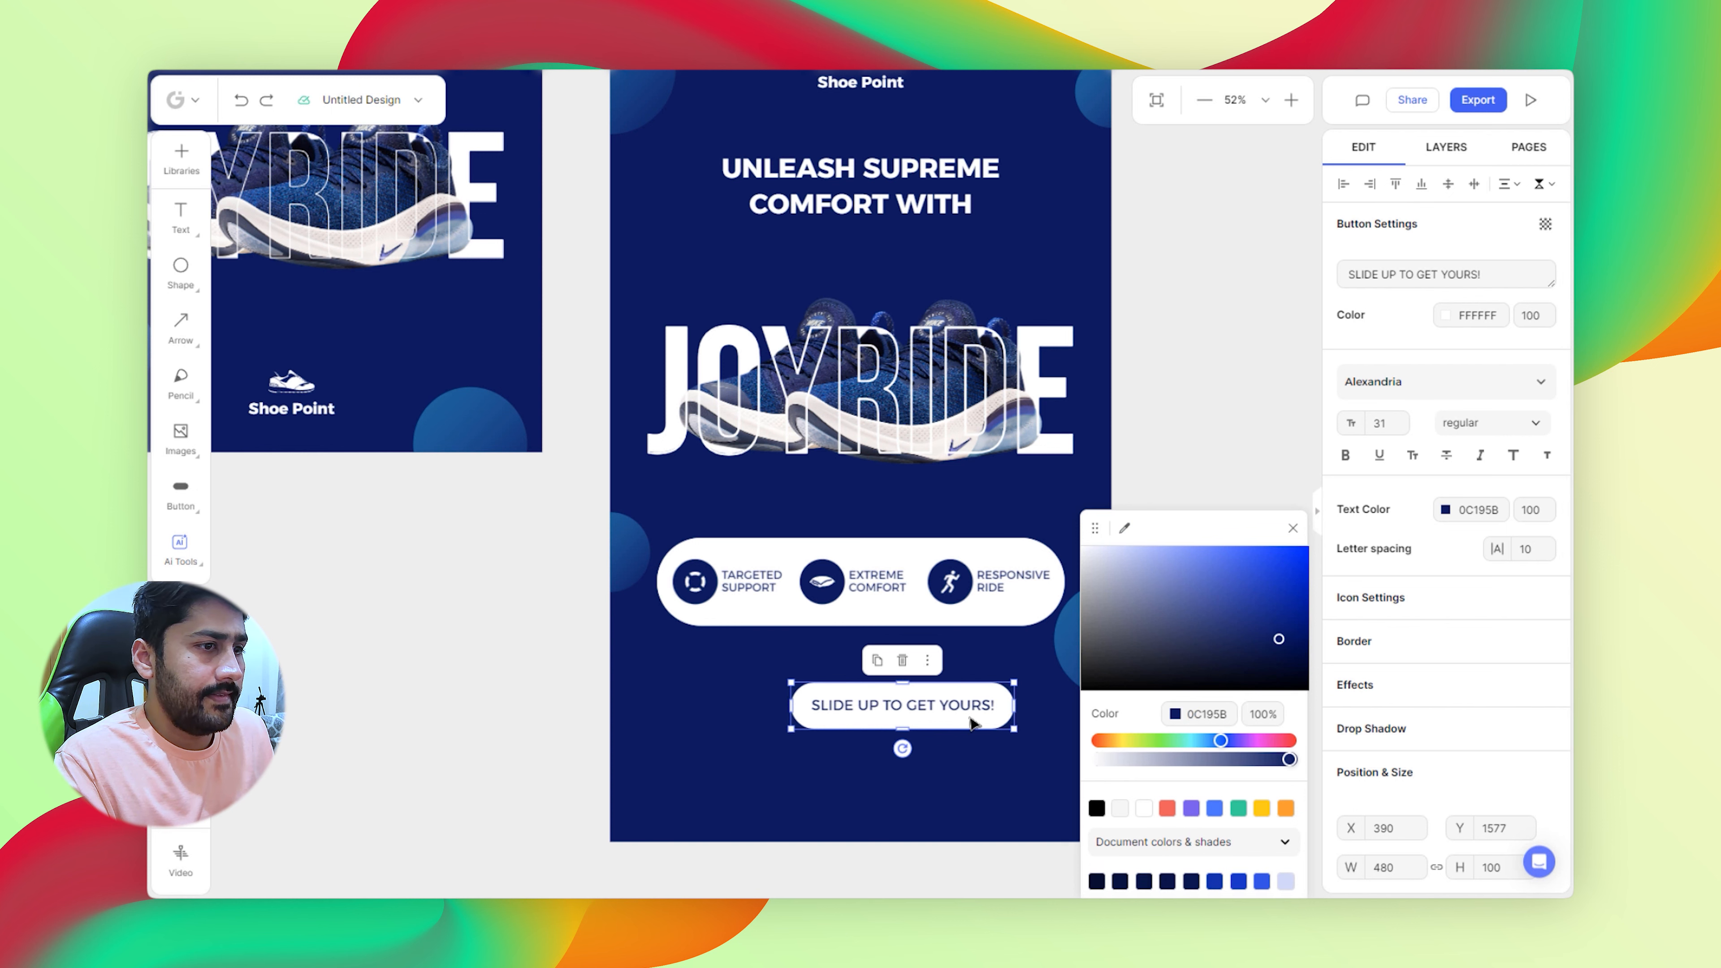
click(983, 755)
drag(945, 710, 909, 715)
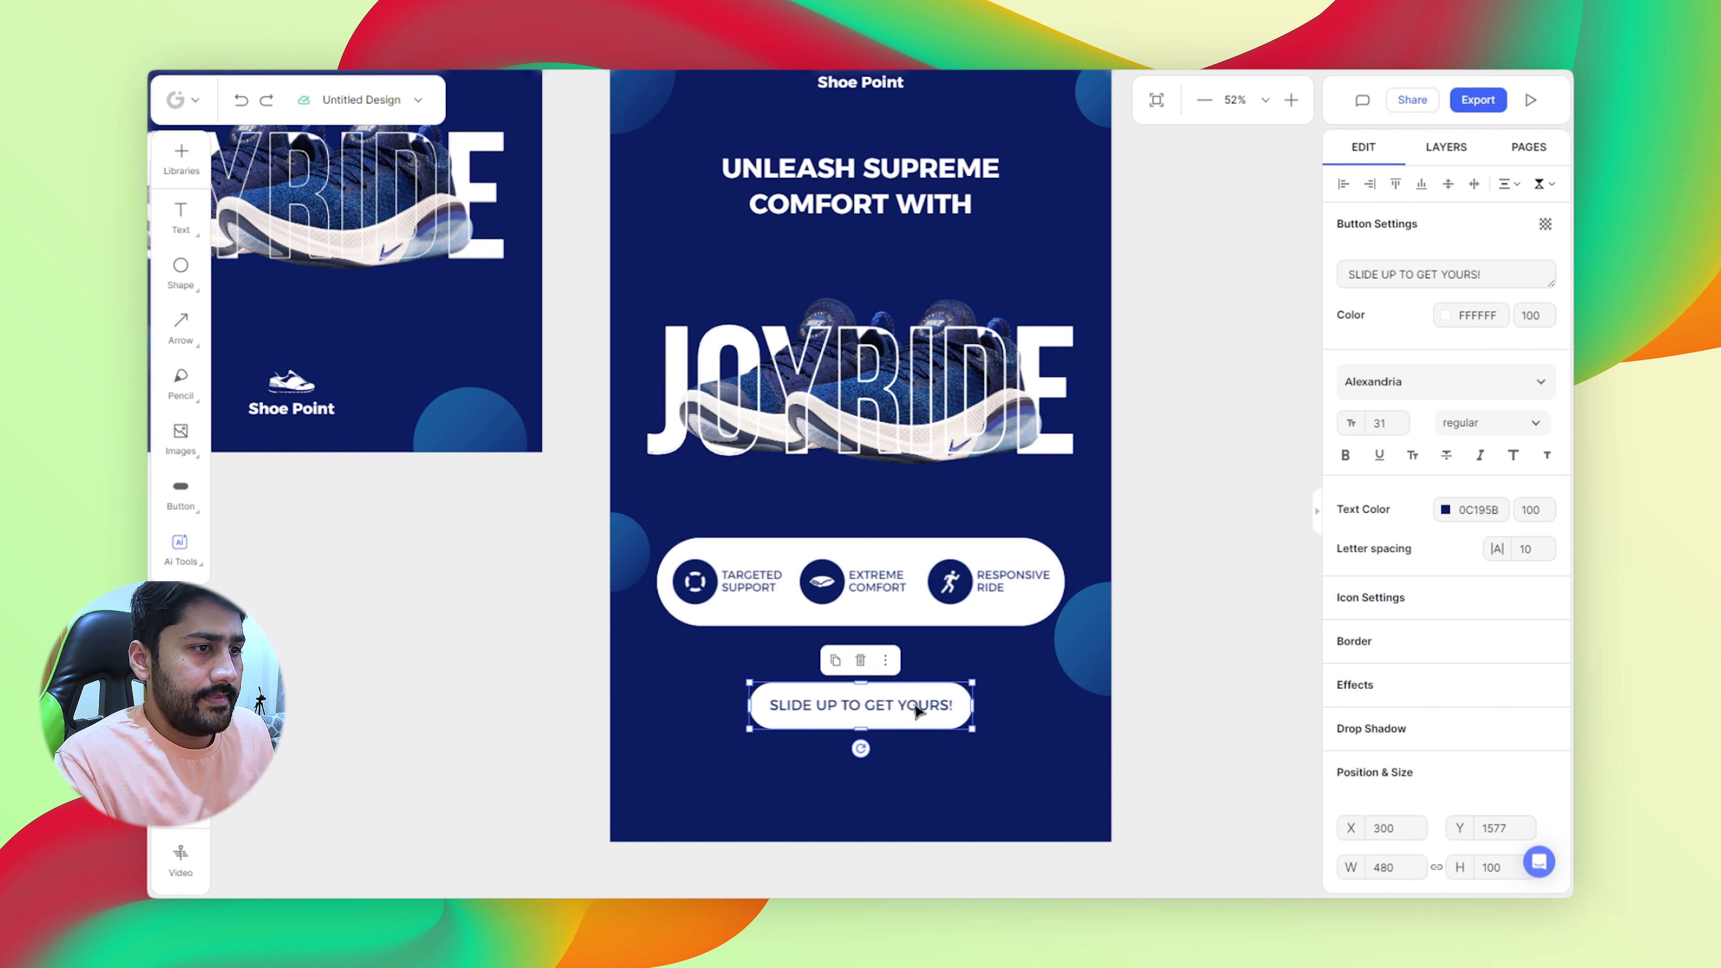
click(1001, 695)
- Try a shopping cart icon on the button, placed to the right of its label
scroll(1010, 610, down, 5)
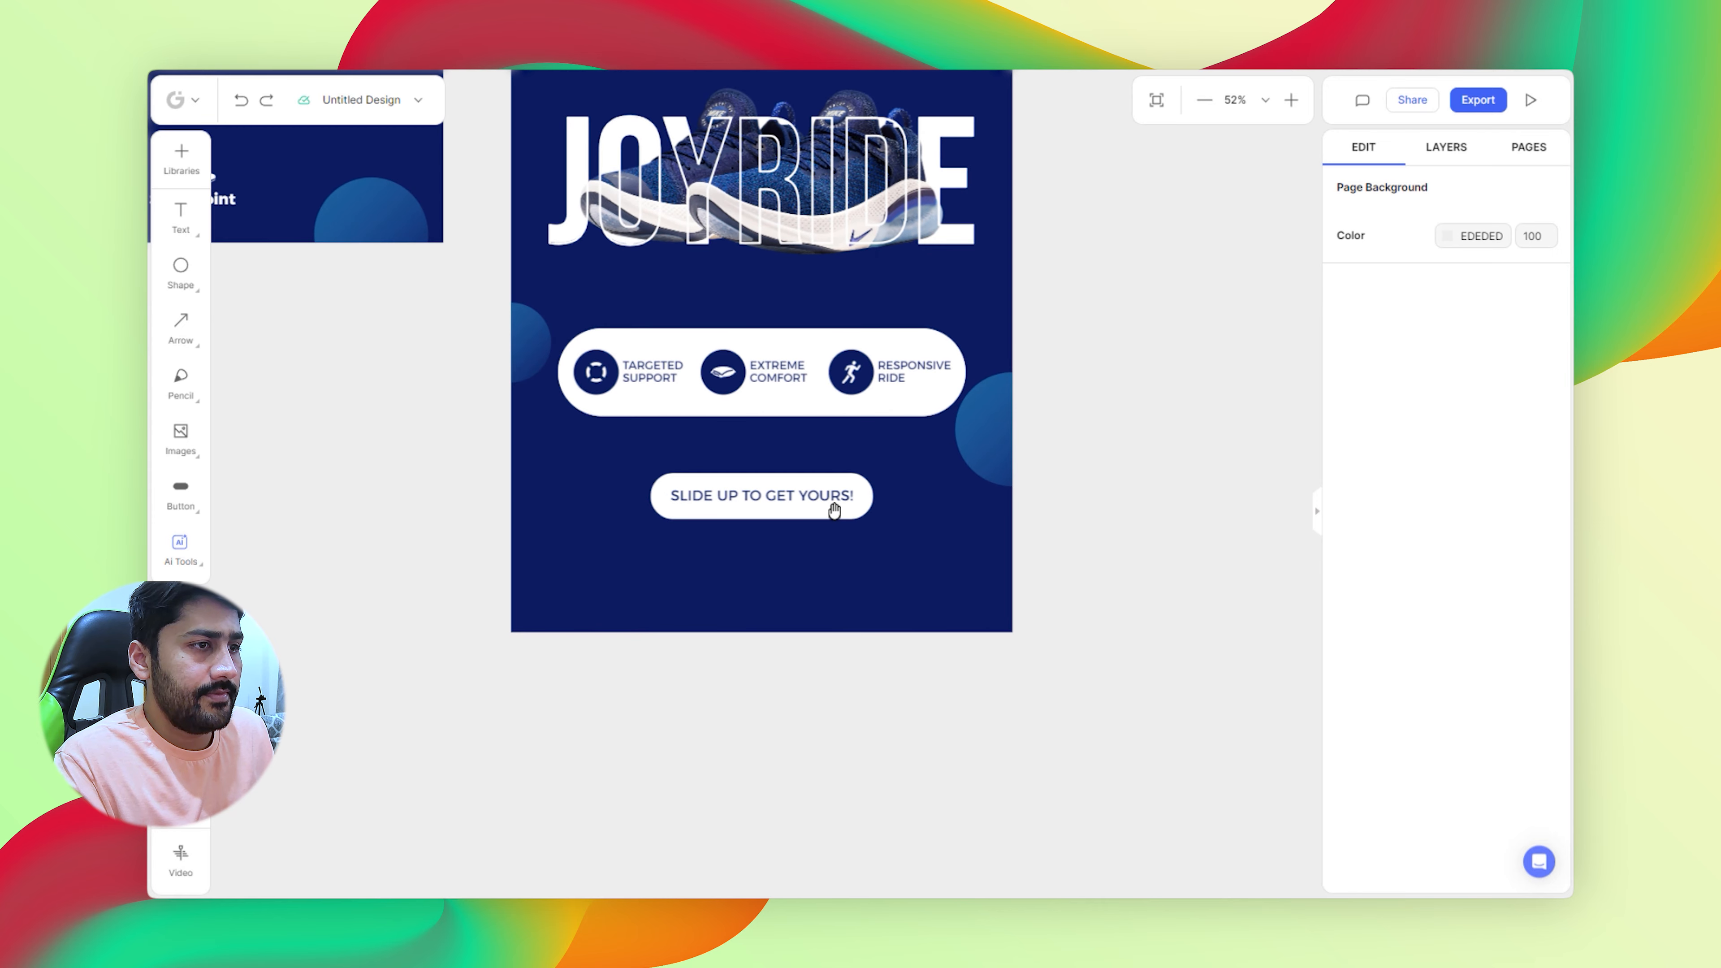
click(840, 503)
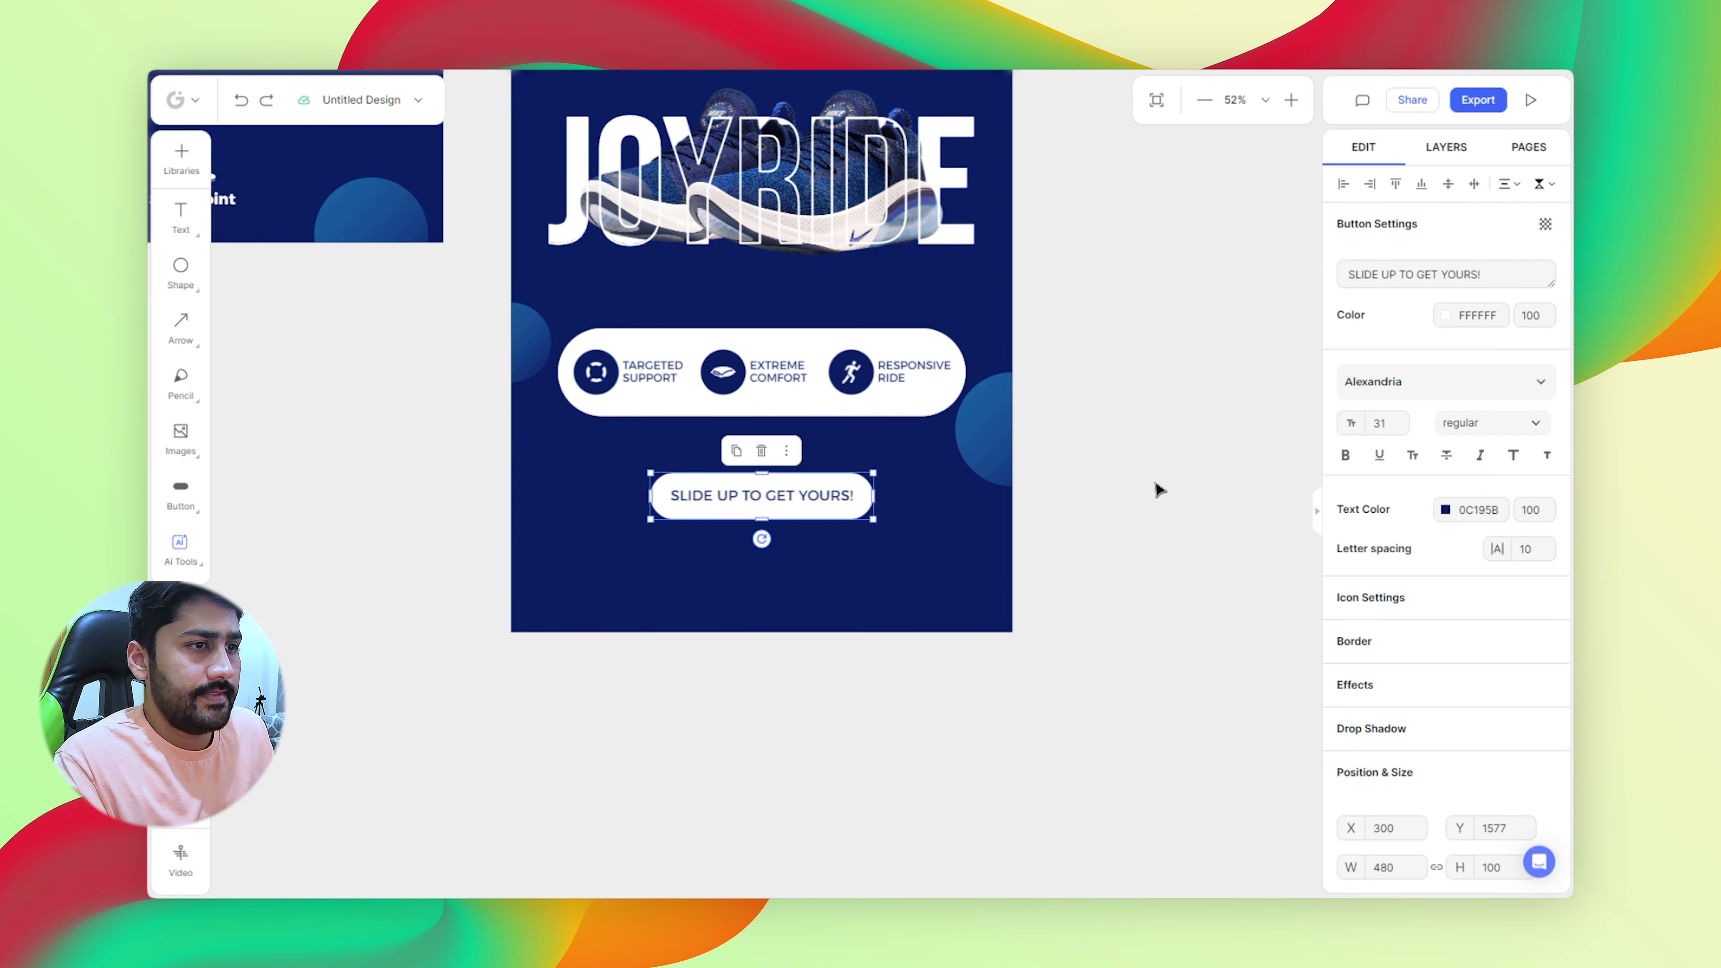
click(1426, 601)
scroll(1010, 553, down, 3)
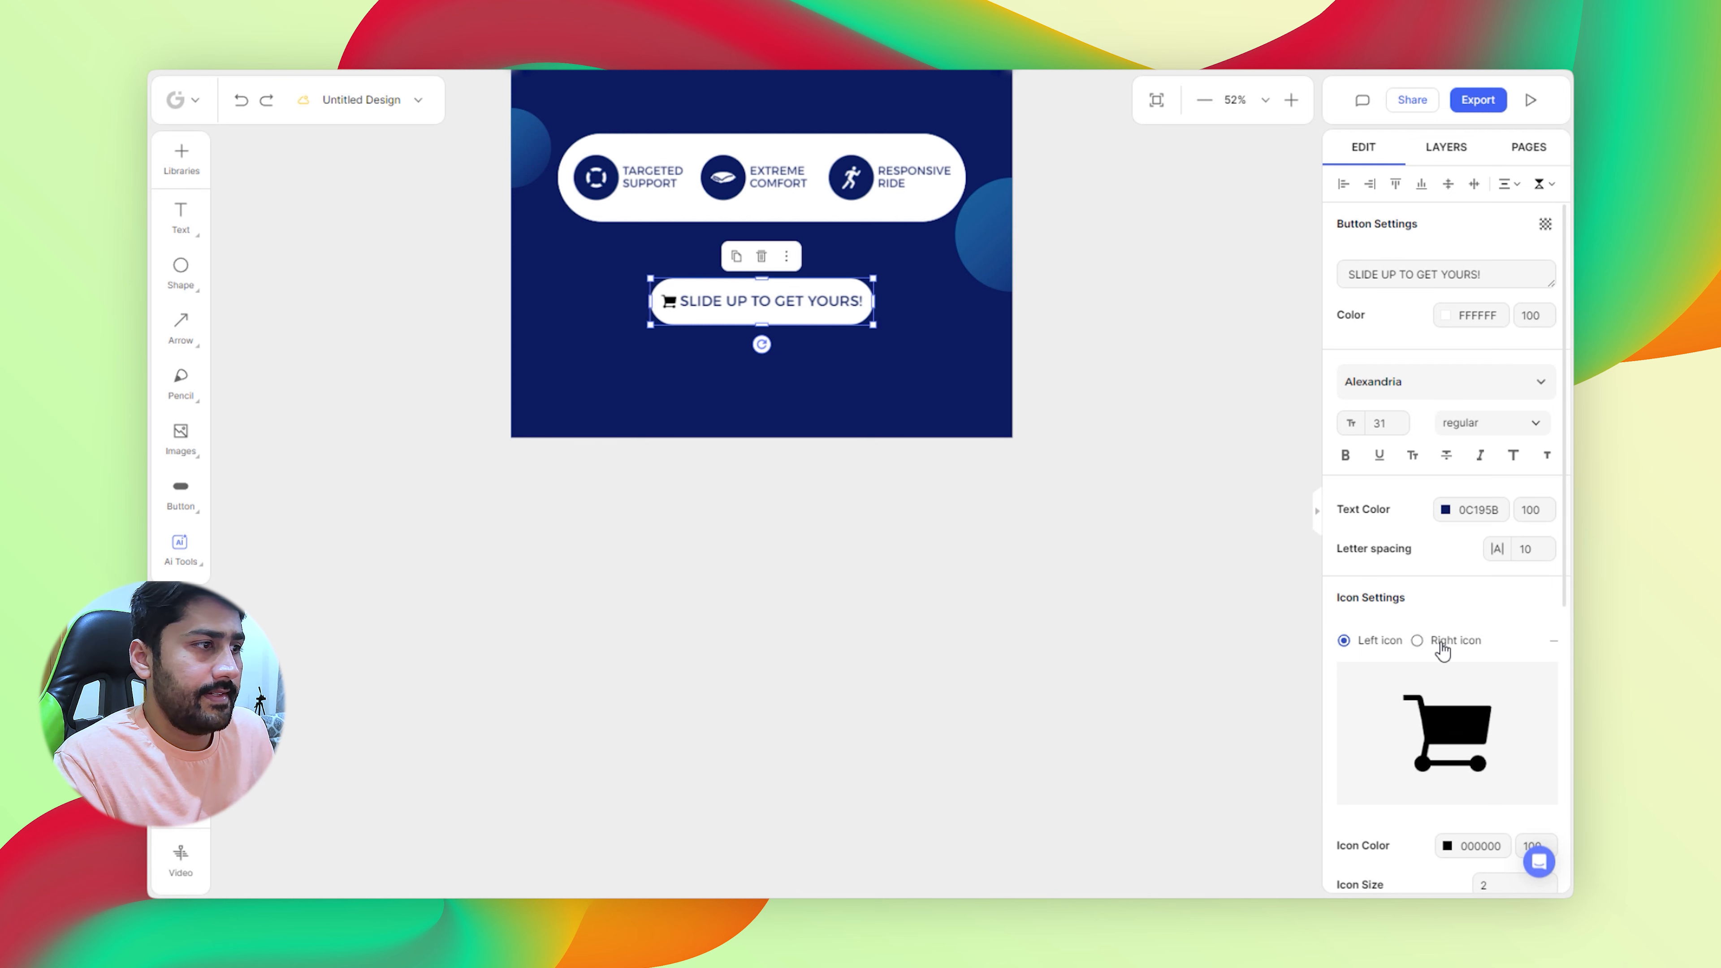
click(1440, 644)
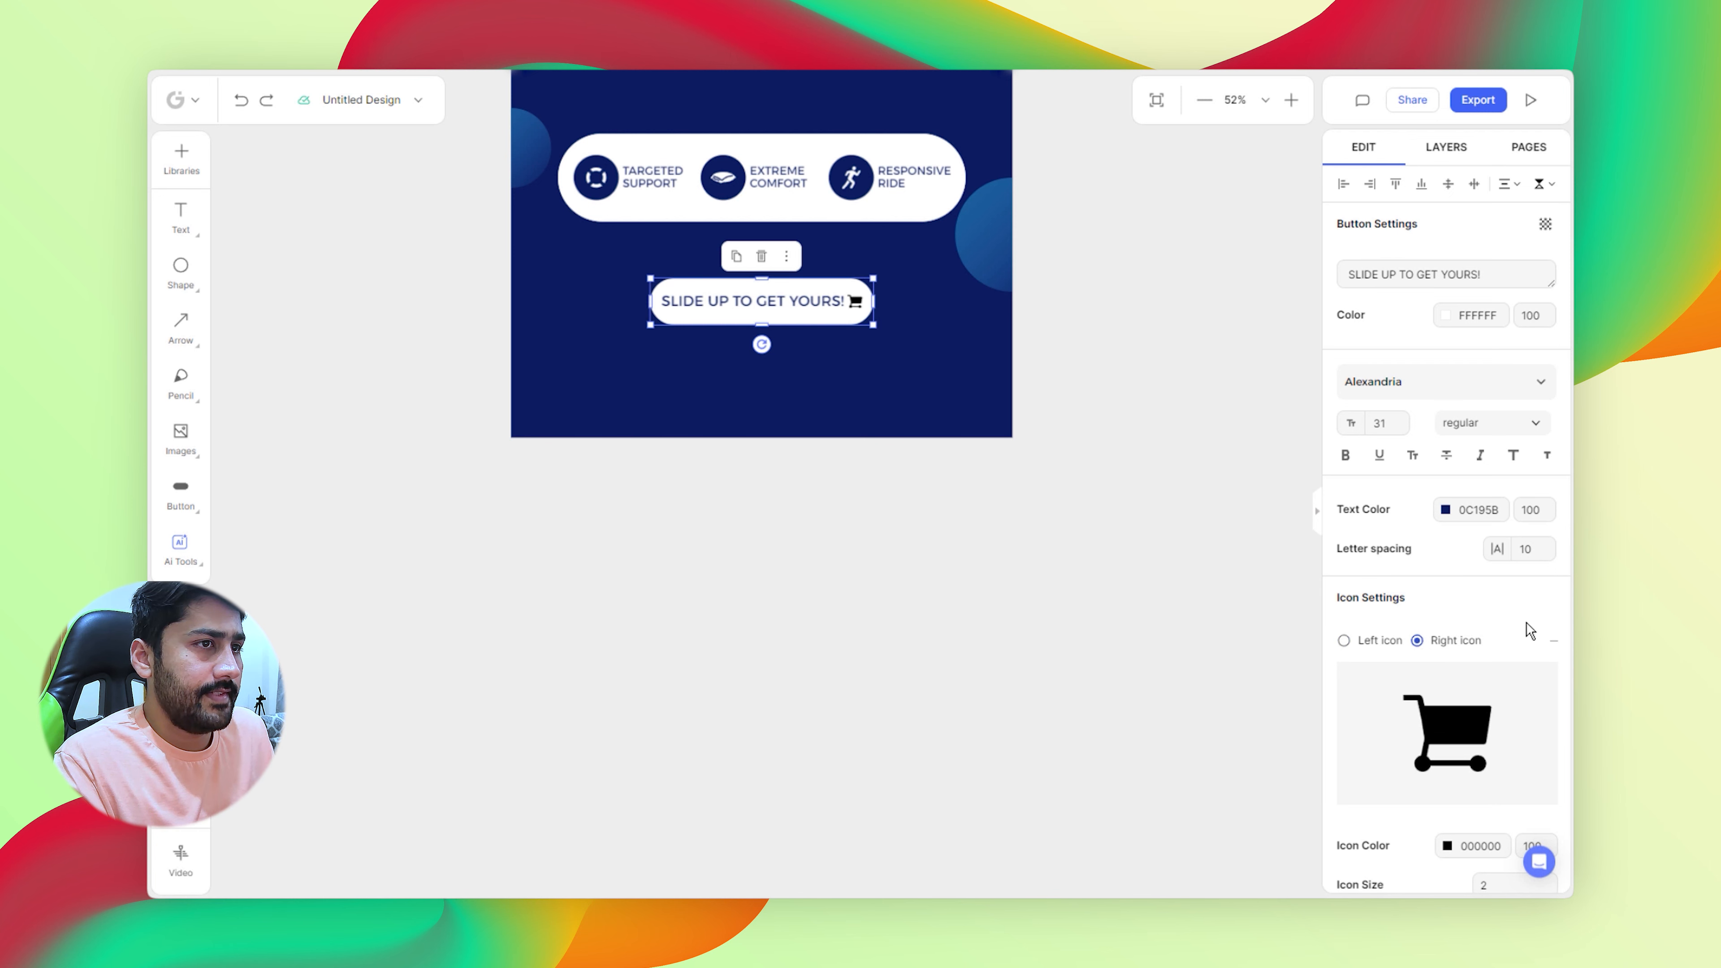
- Replace the button's cart icon with an up arrow from The Noun Project and set its icon position to 7
scroll(1517, 634, down, 3)
click(1448, 556)
click(1158, 258)
text(ARROW)
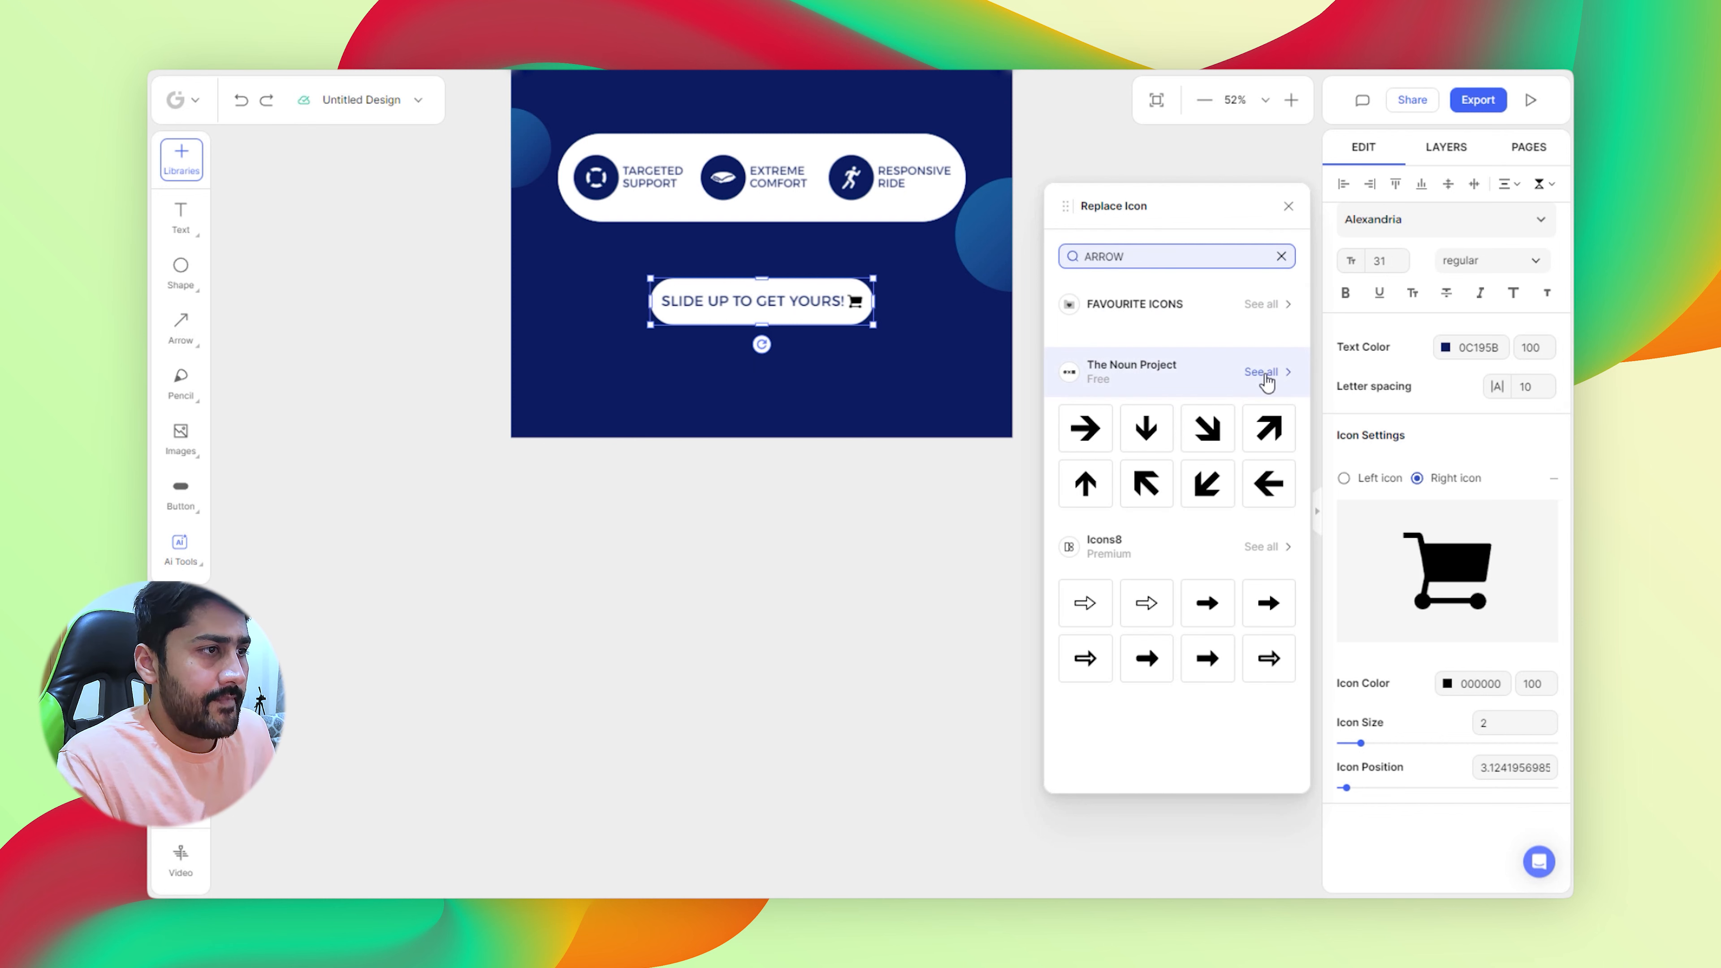
click(1077, 488)
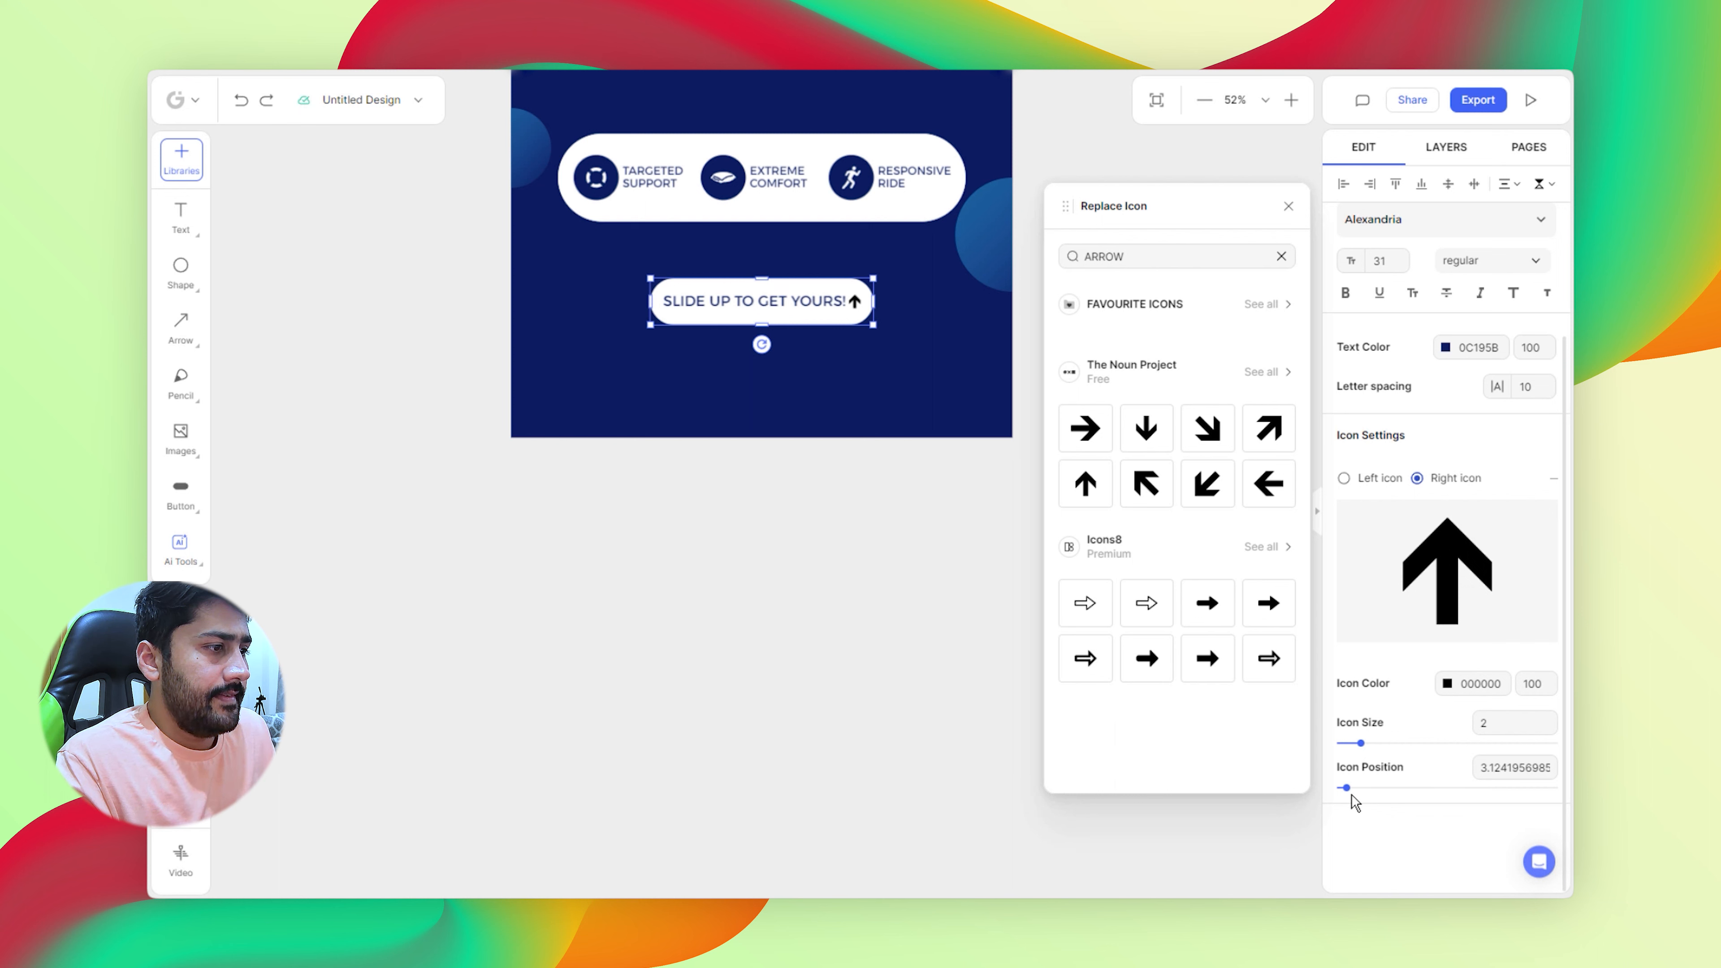
mouse_move(1348, 795)
mouse_down()
mouse_move(1372, 796)
mouse_move(1357, 798)
mouse_up()
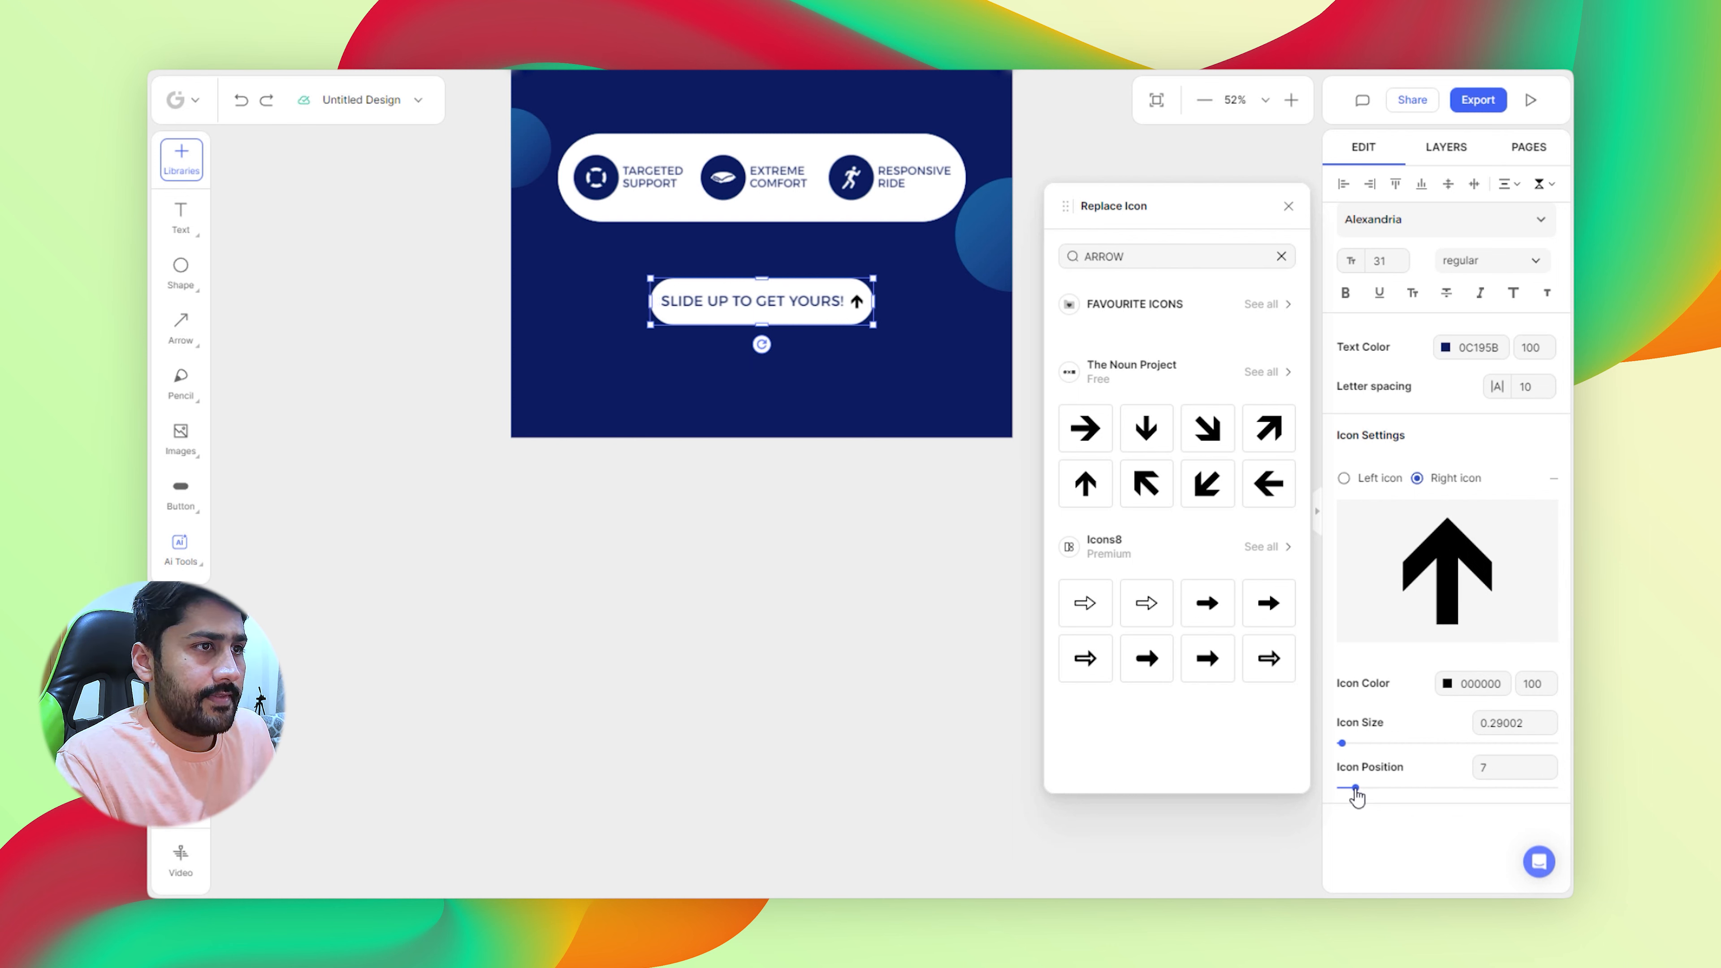
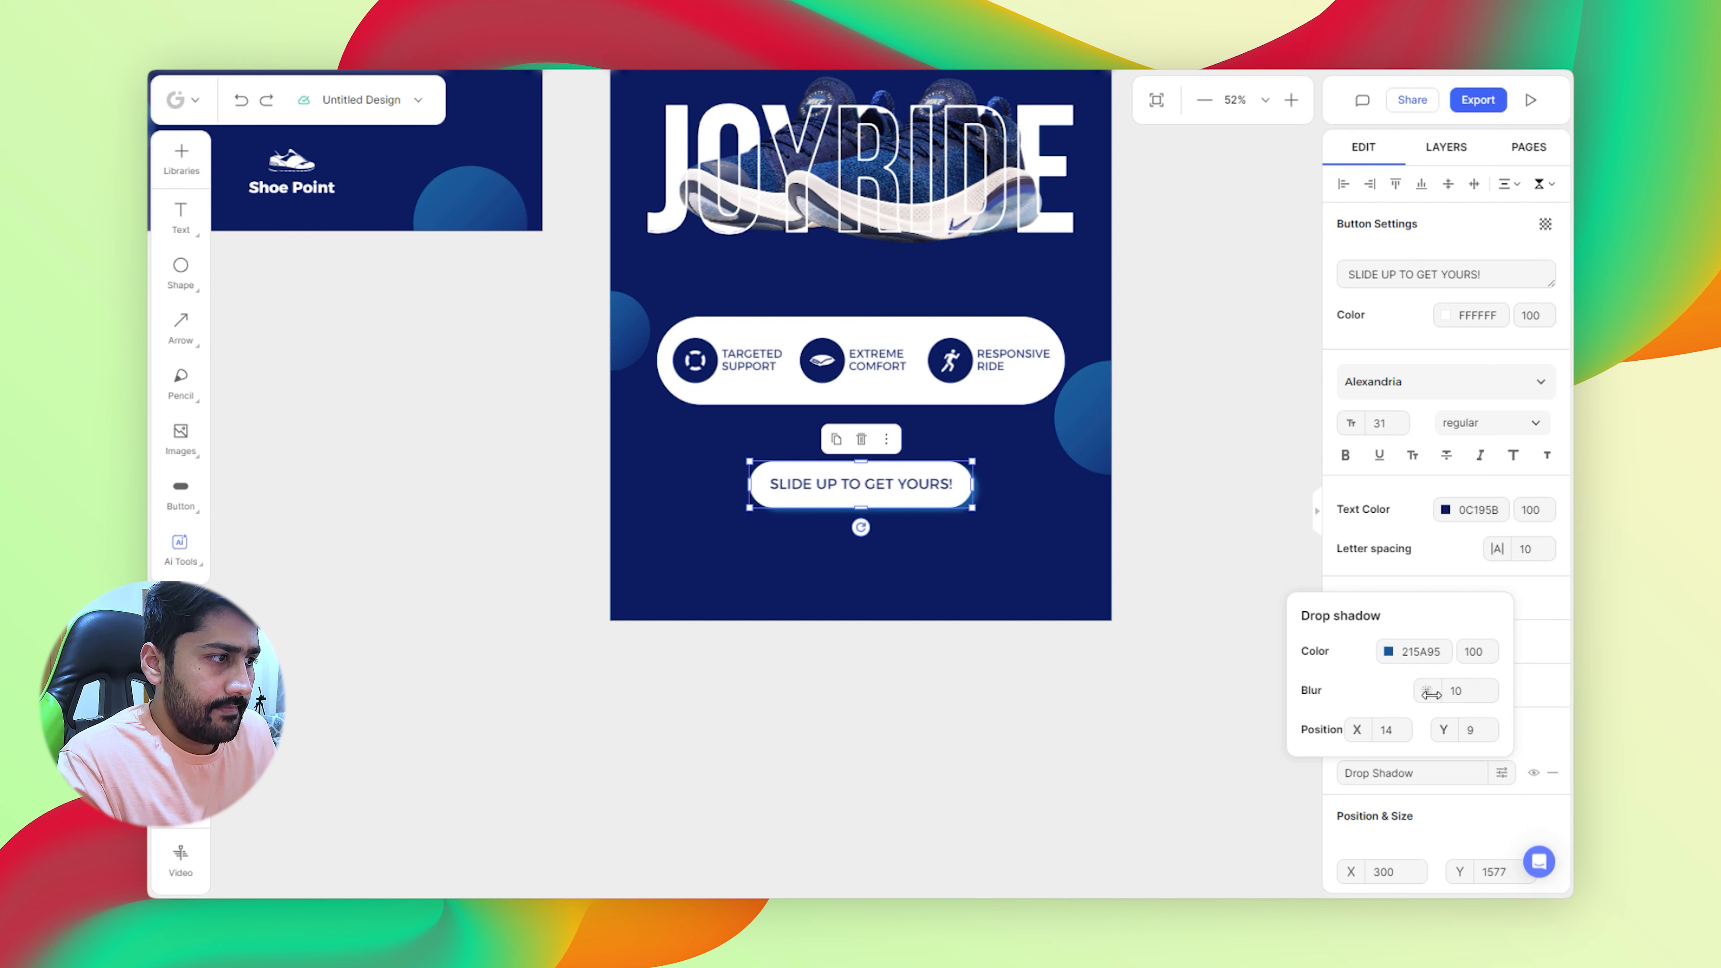
- Add a new empty canvas in the free space beside the Callout Image, below HERO IMAGE 3
click(1289, 535)
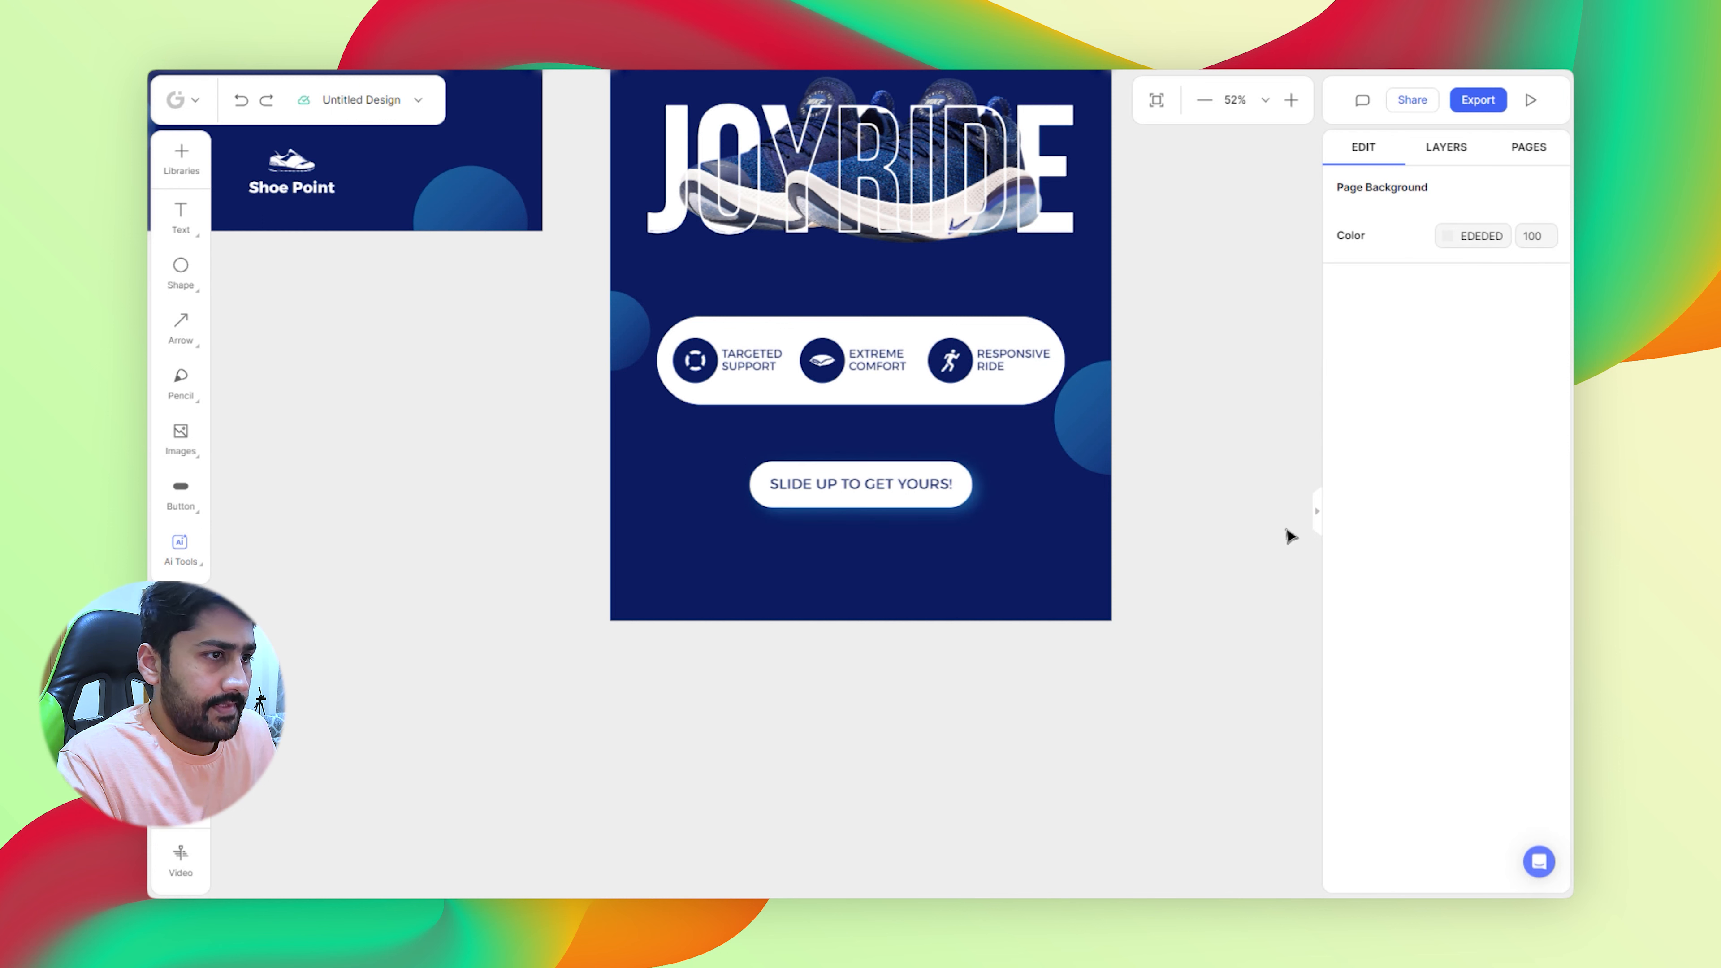
click(1204, 101)
click(1203, 101)
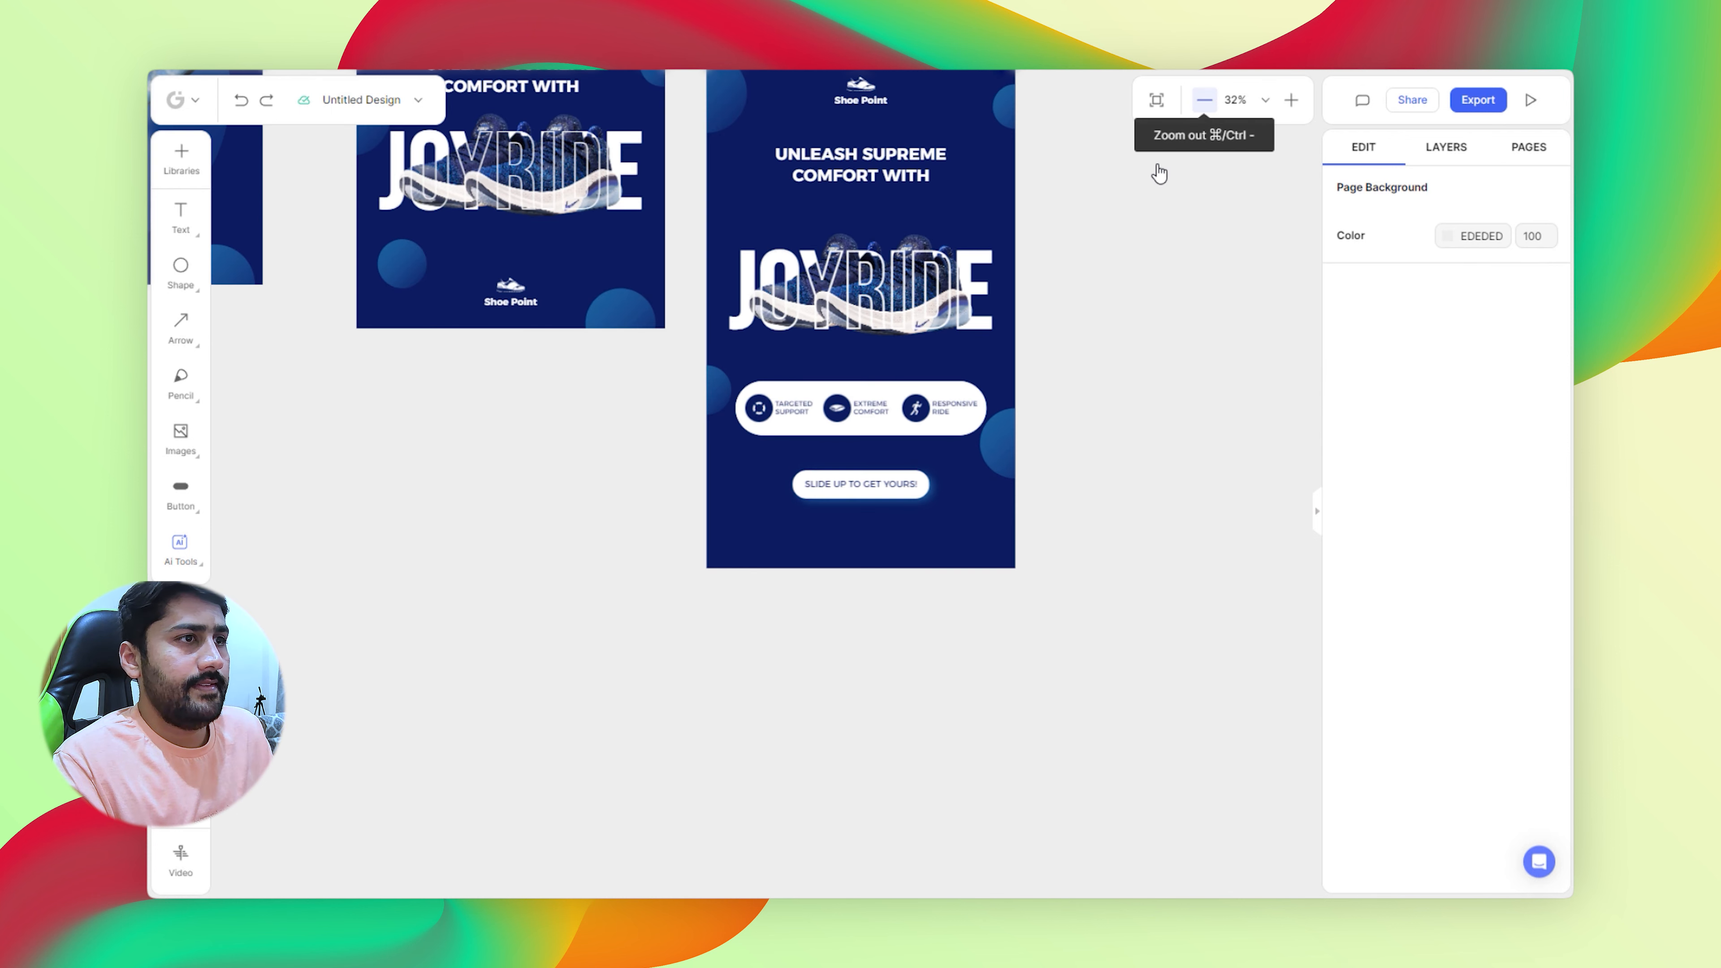
click(1204, 101)
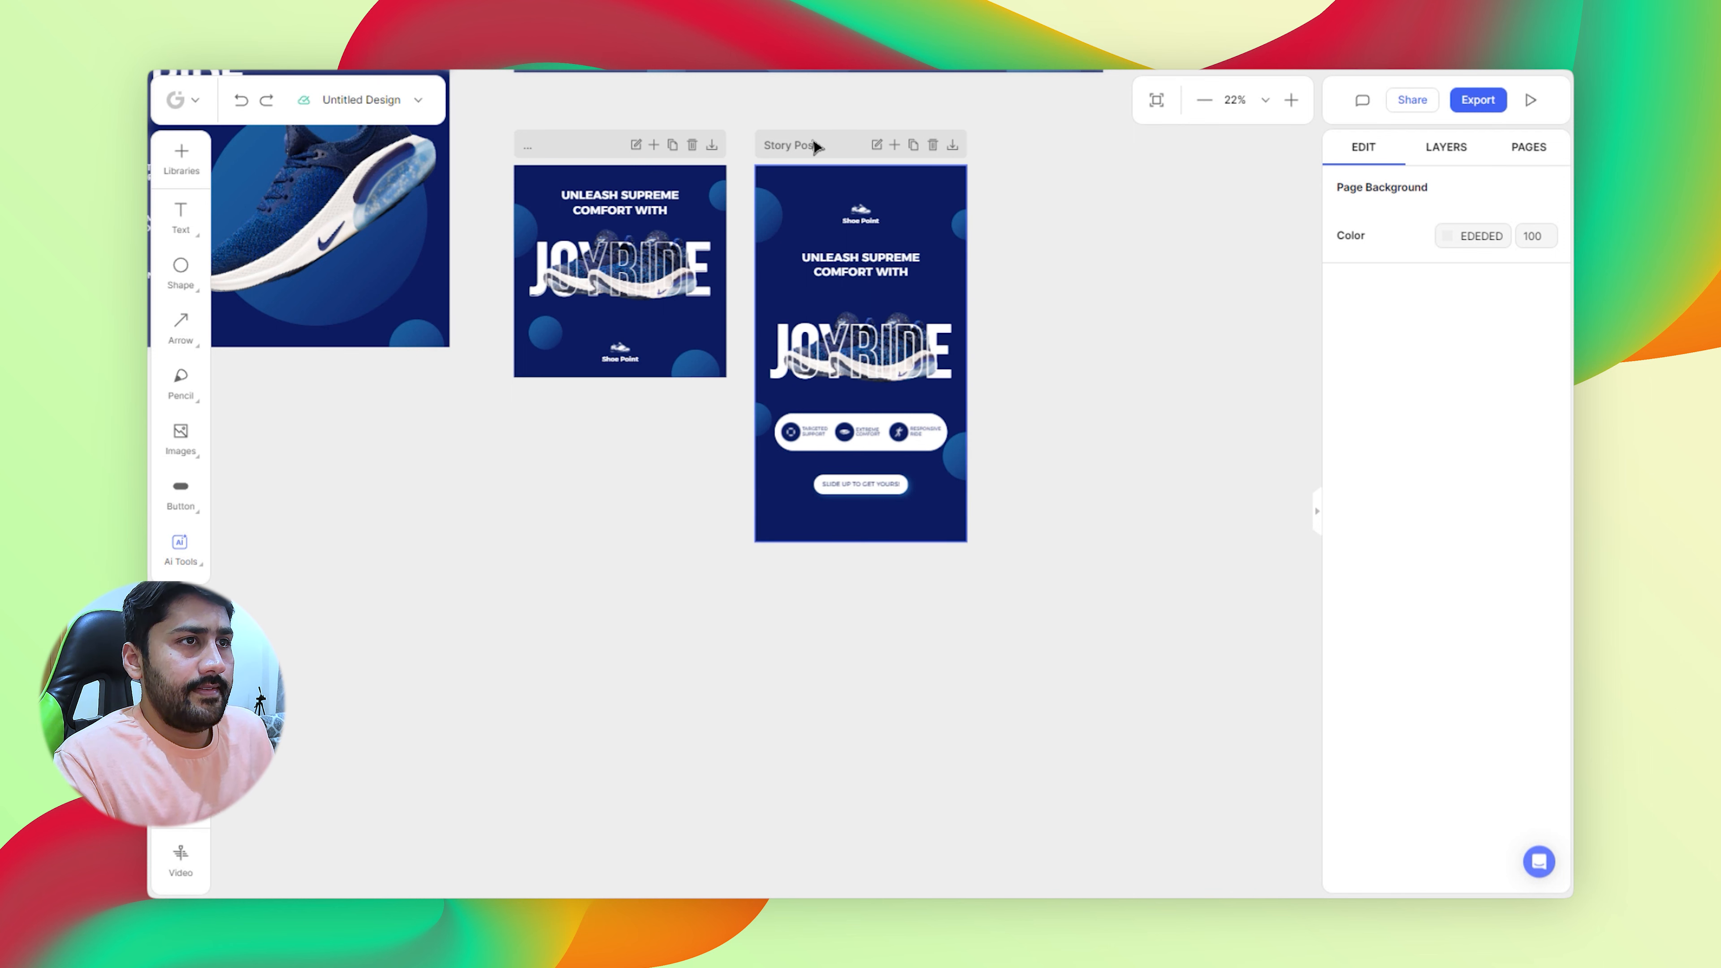
scroll(1126, 281, up, 3)
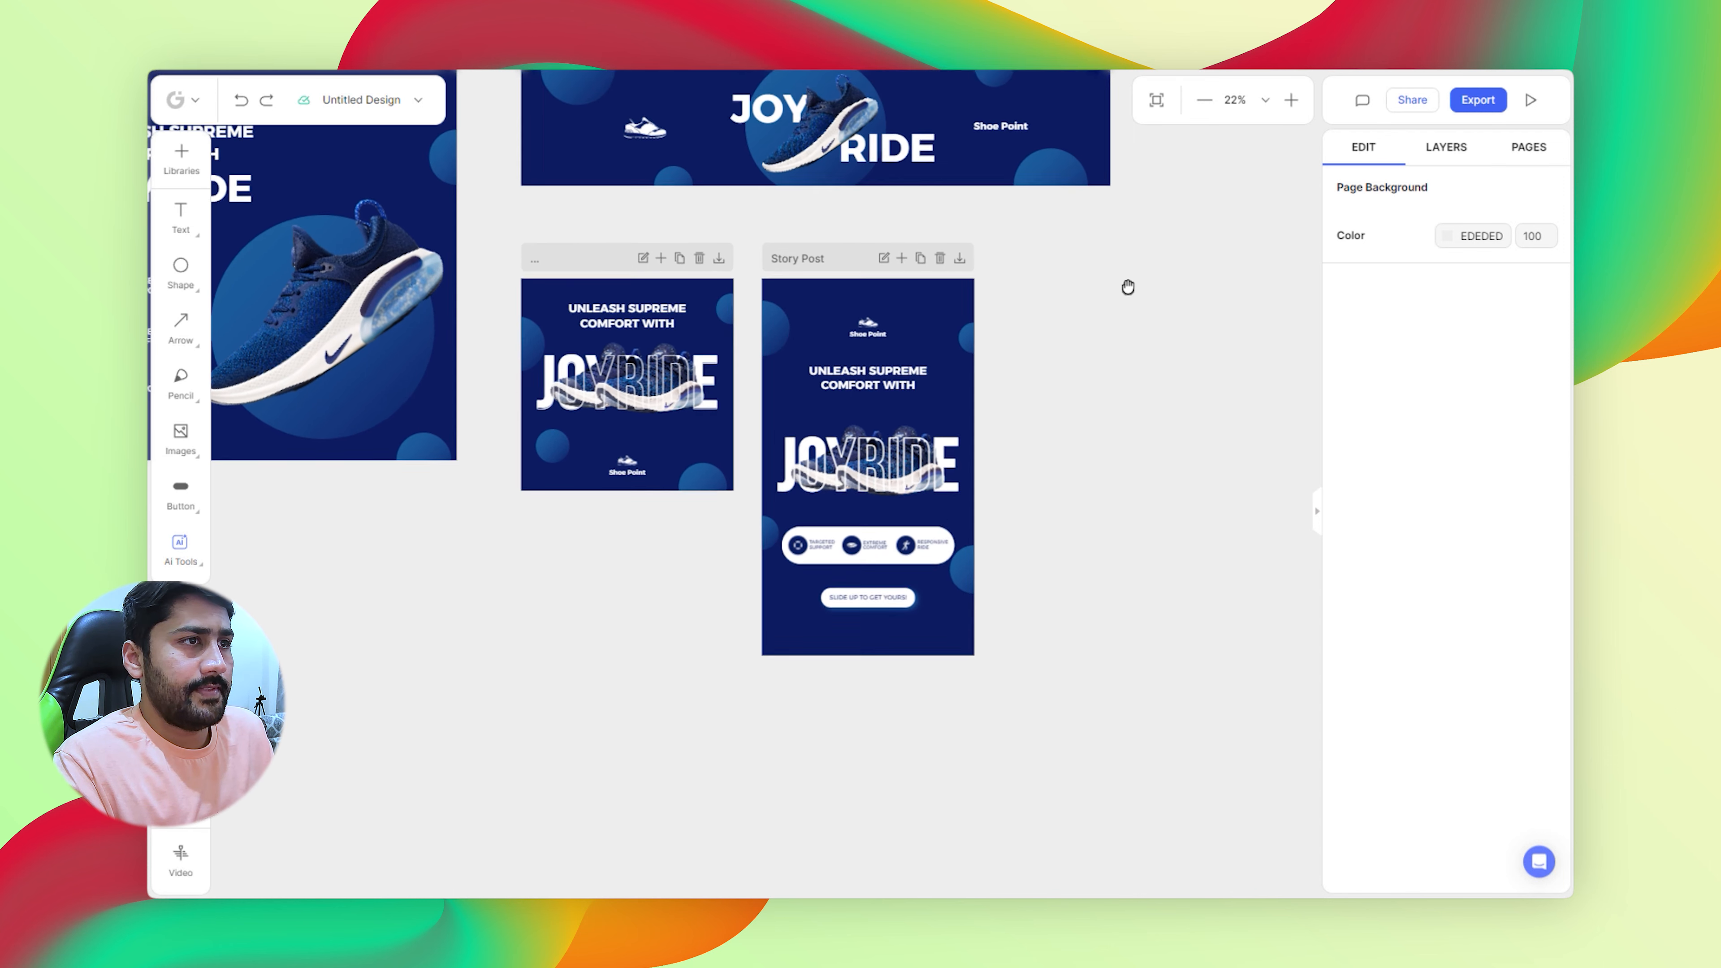
click(1204, 100)
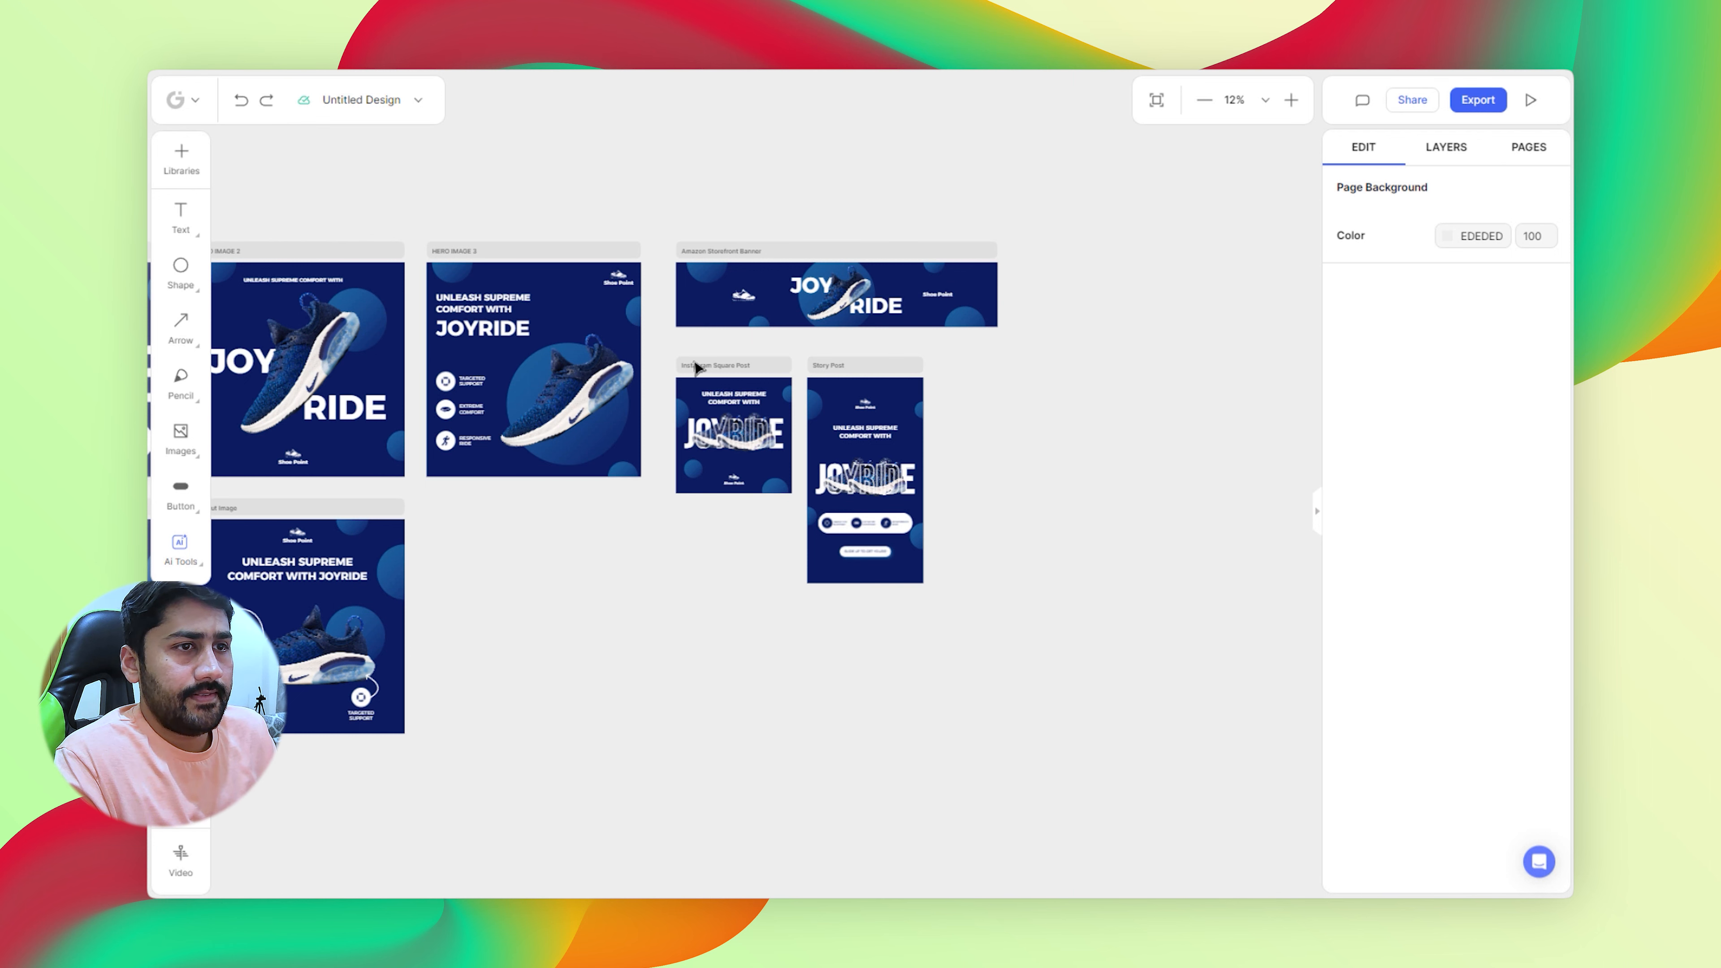
drag(622, 525, 724, 473)
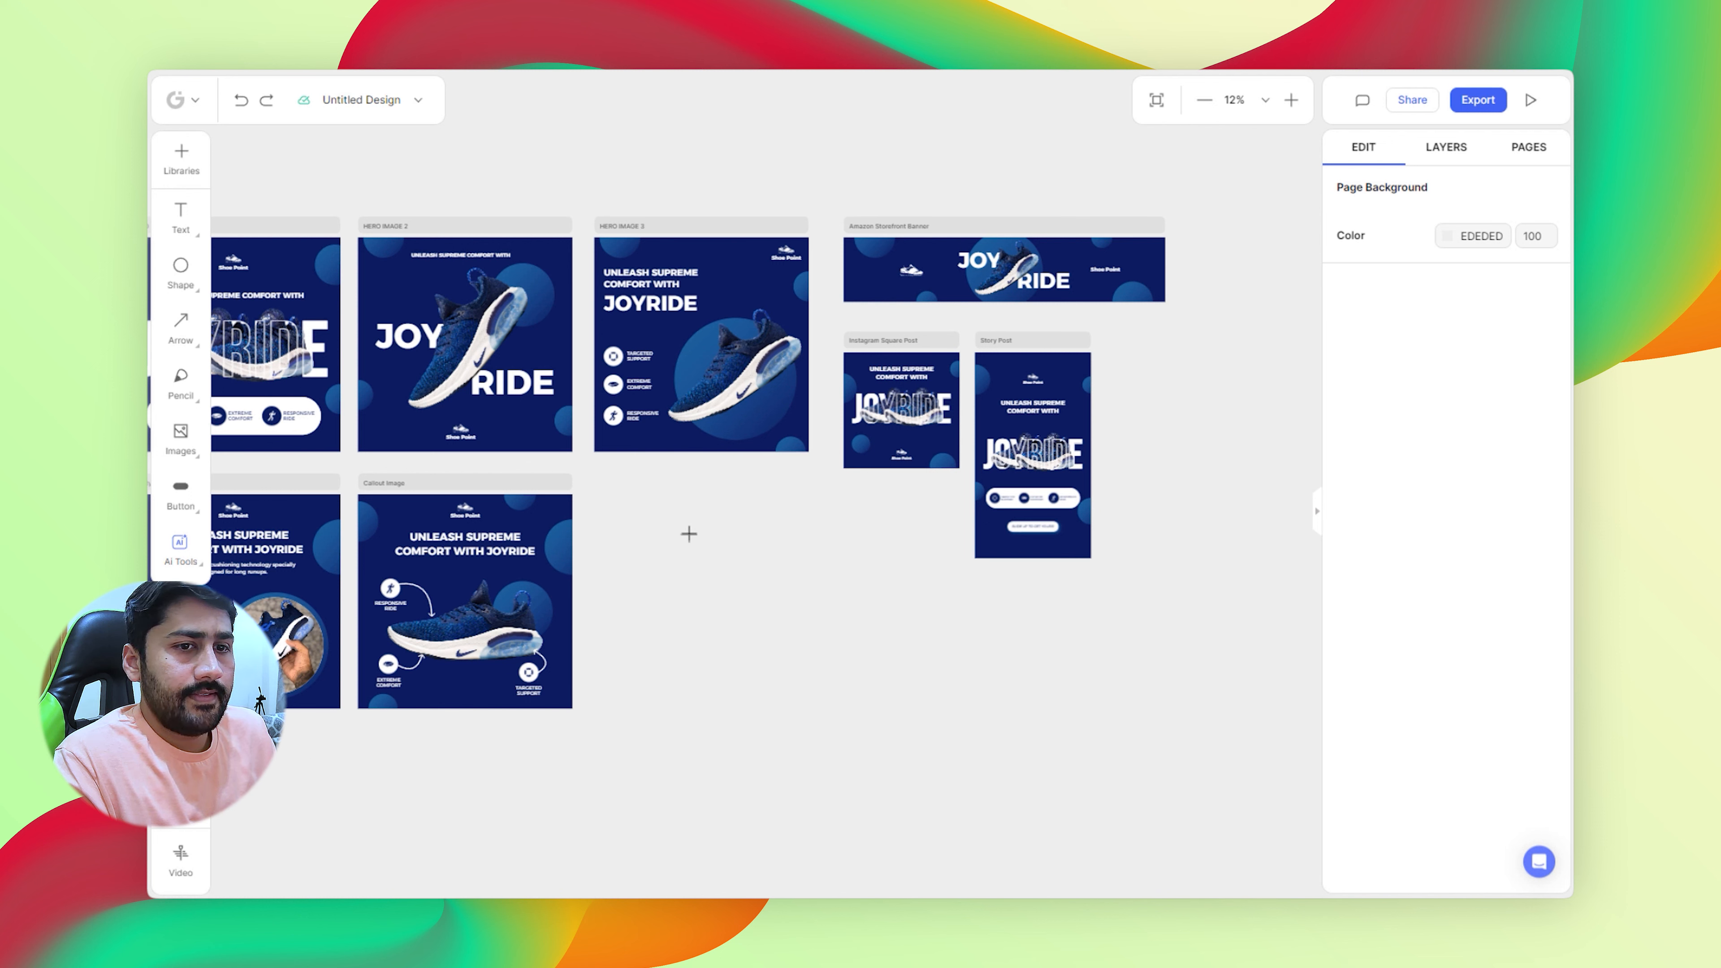
click(659, 536)
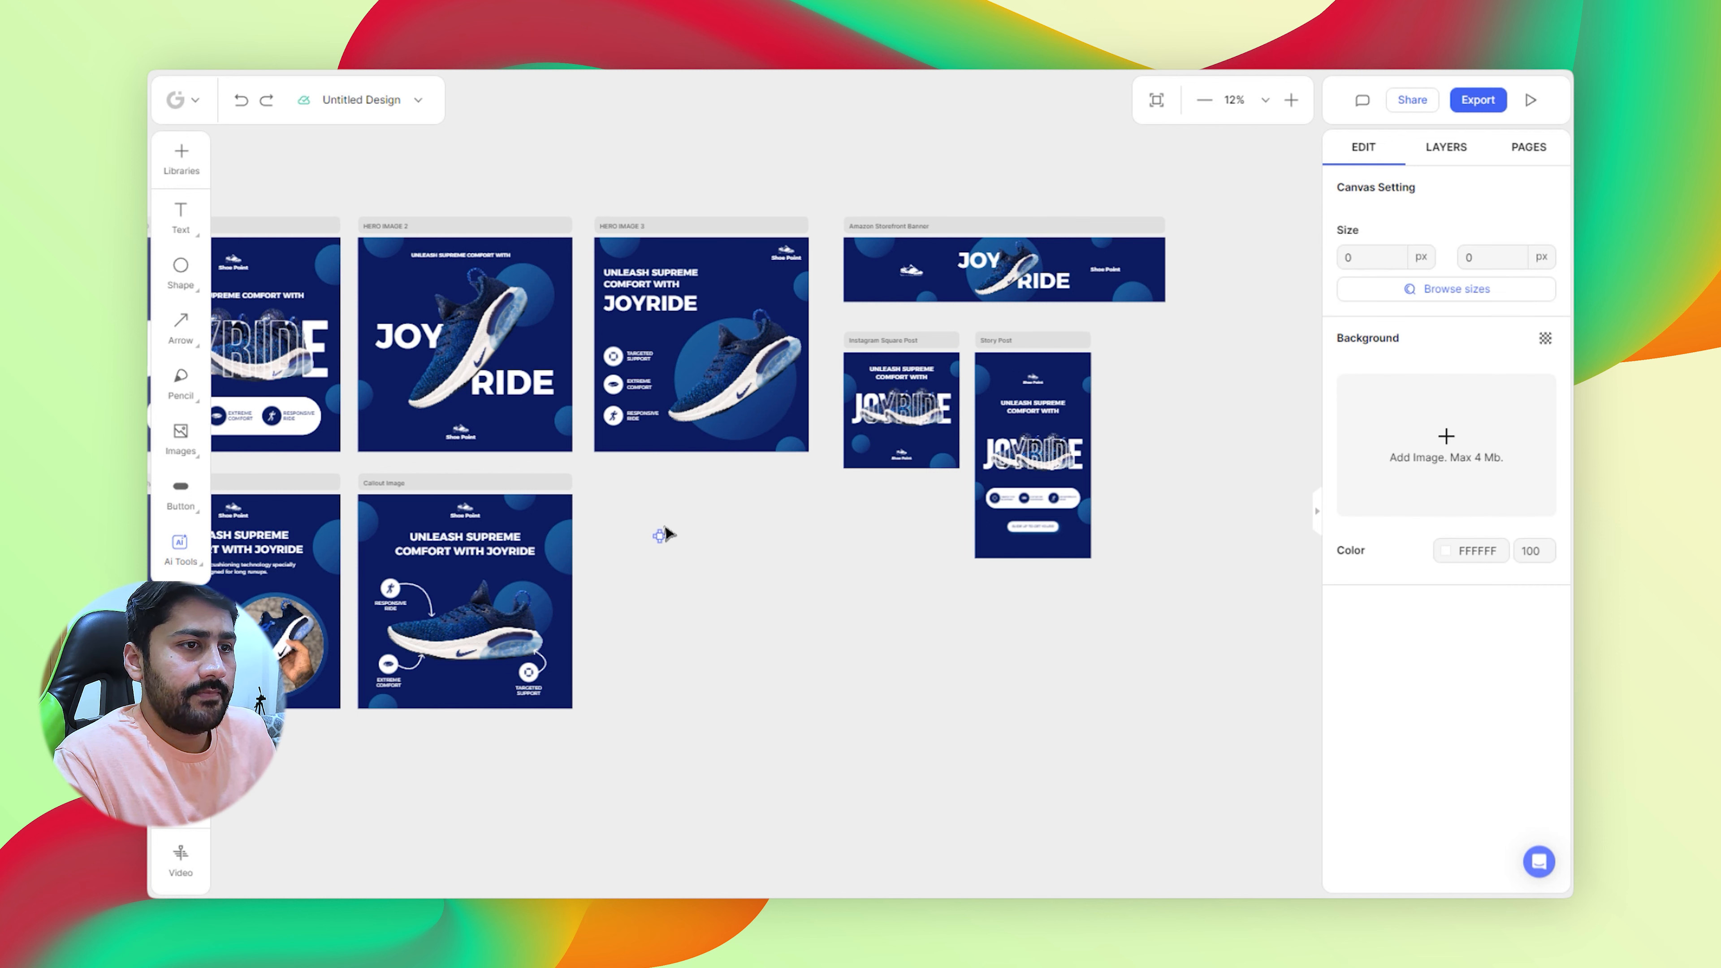
- Size the new canvas with the HD Banner preset (1920×1080) from Headers & Covers
click(1436, 288)
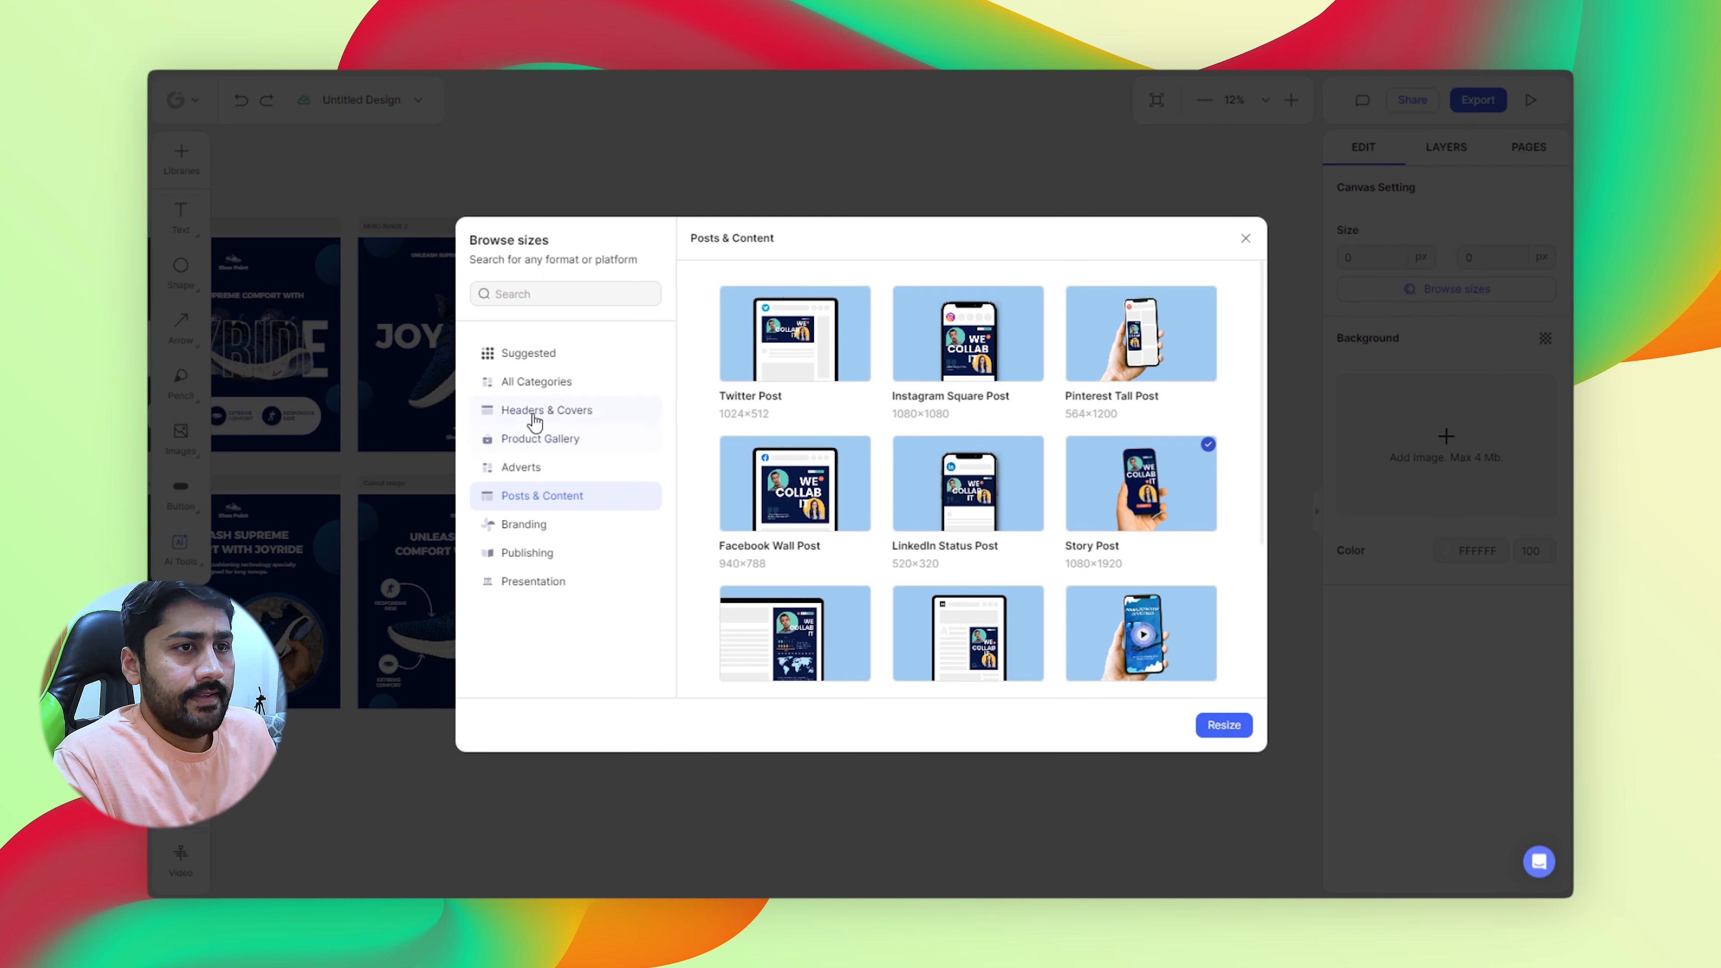
click(527, 421)
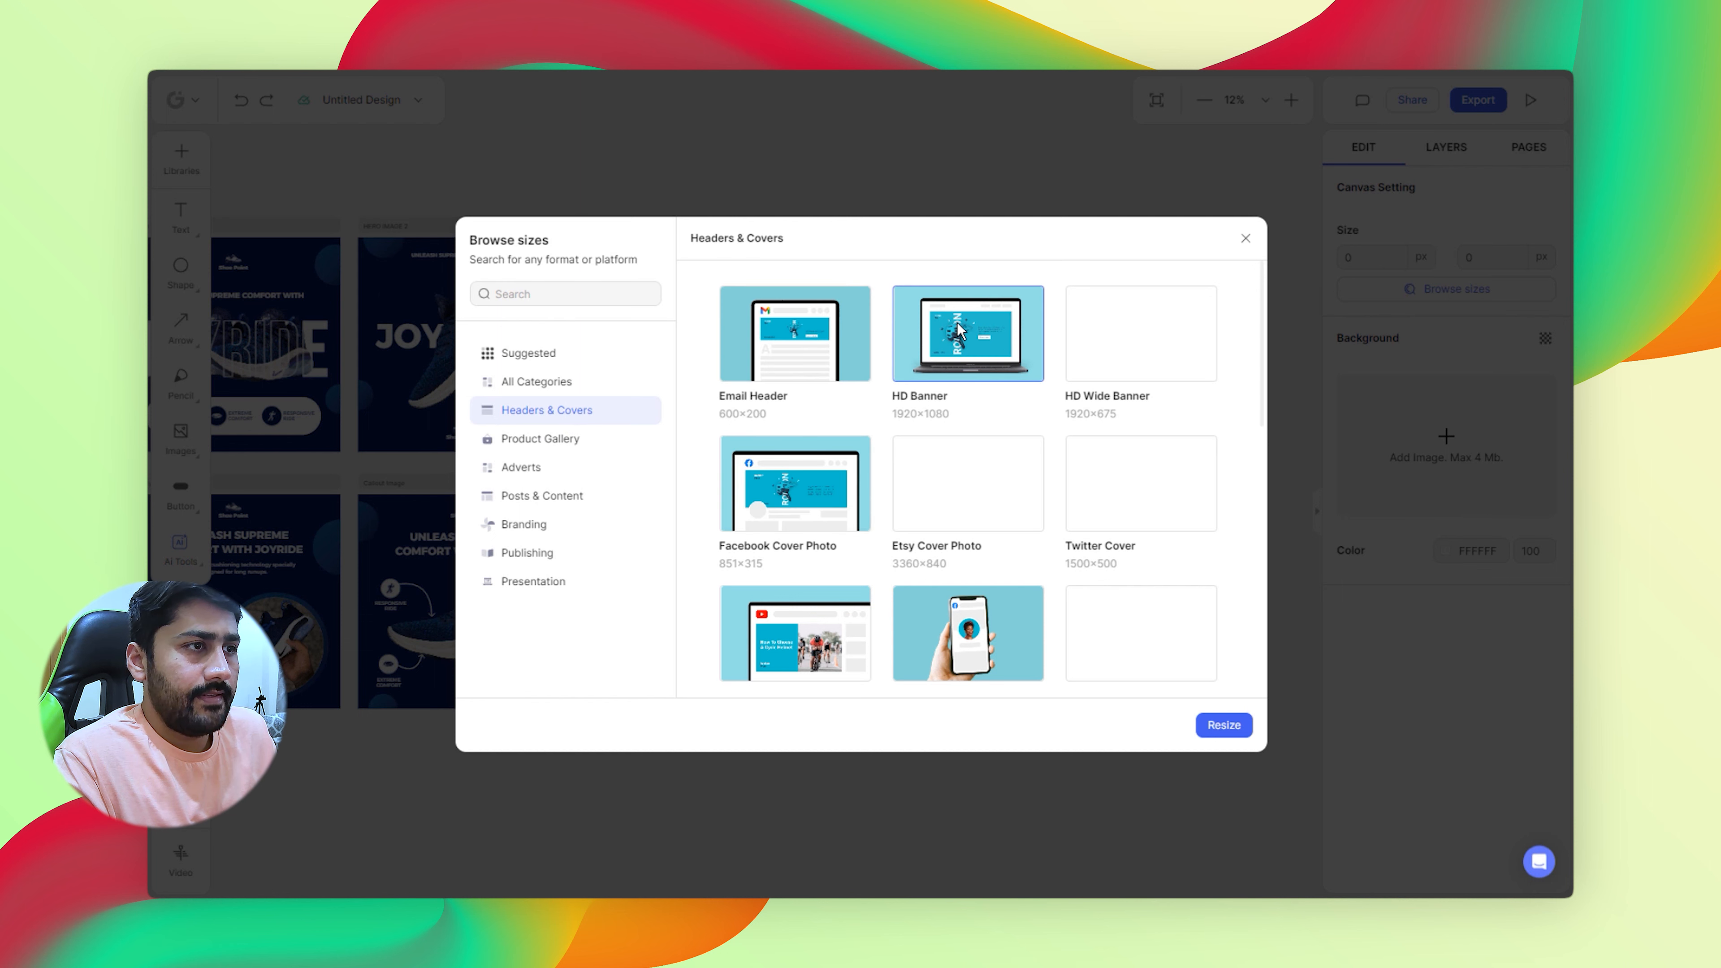
scroll(1009, 339, down, 2)
scroll(1003, 342, up, 2)
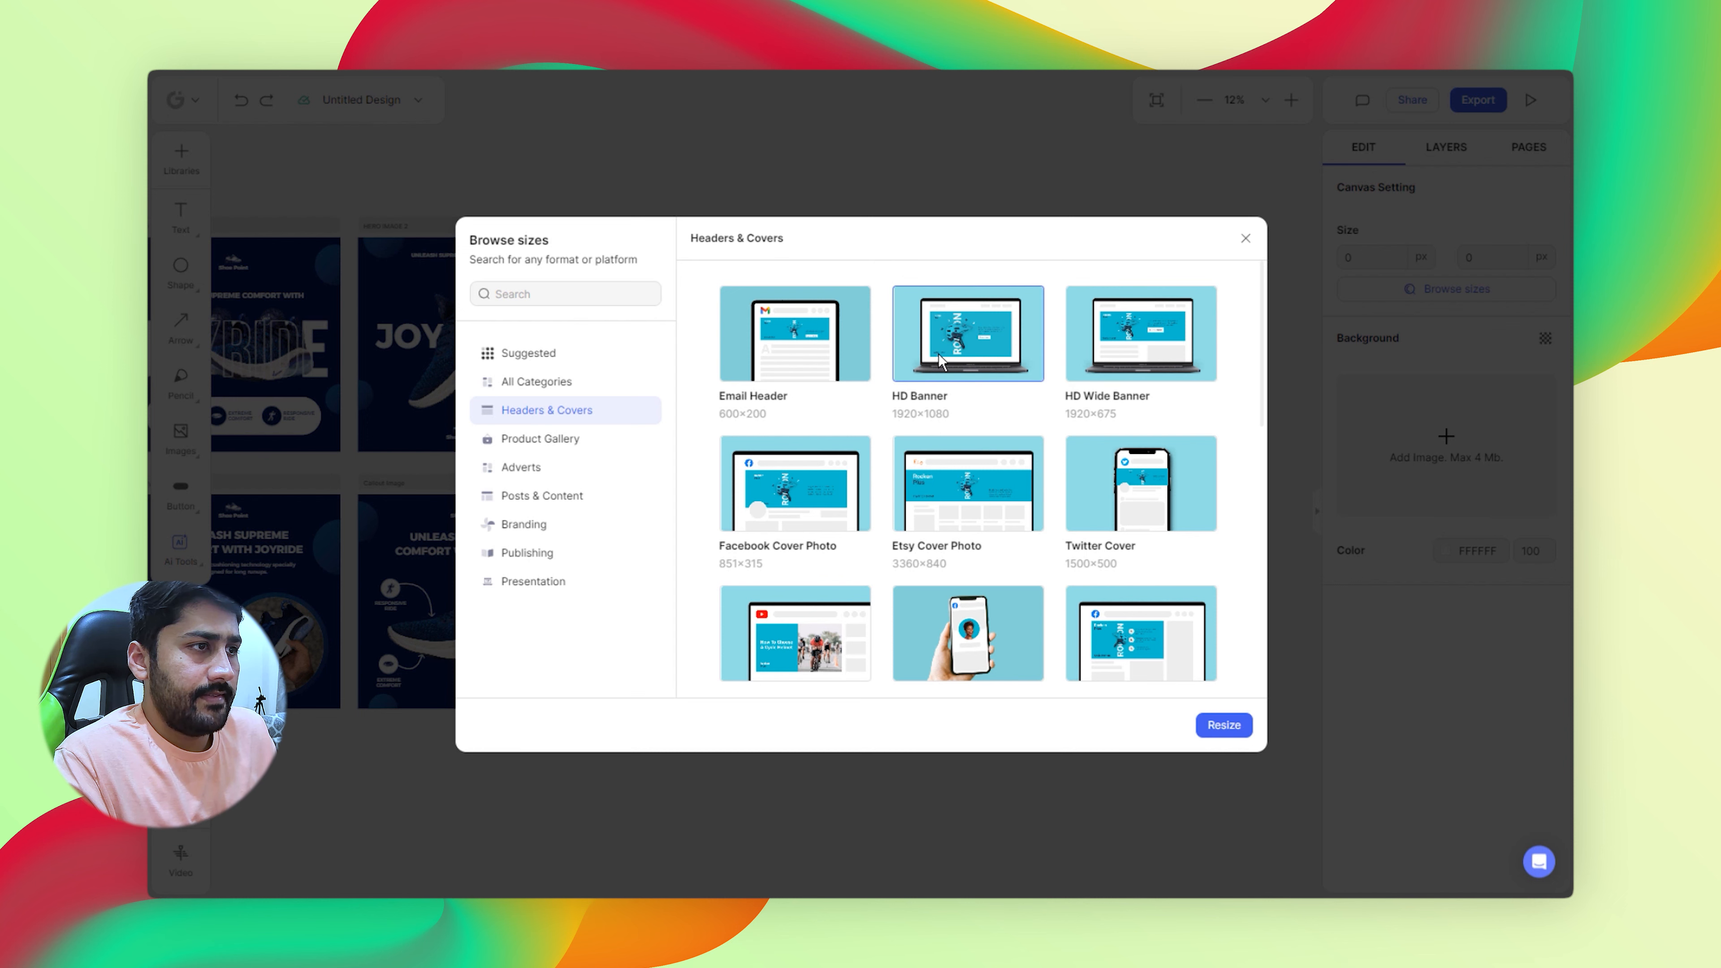
click(984, 355)
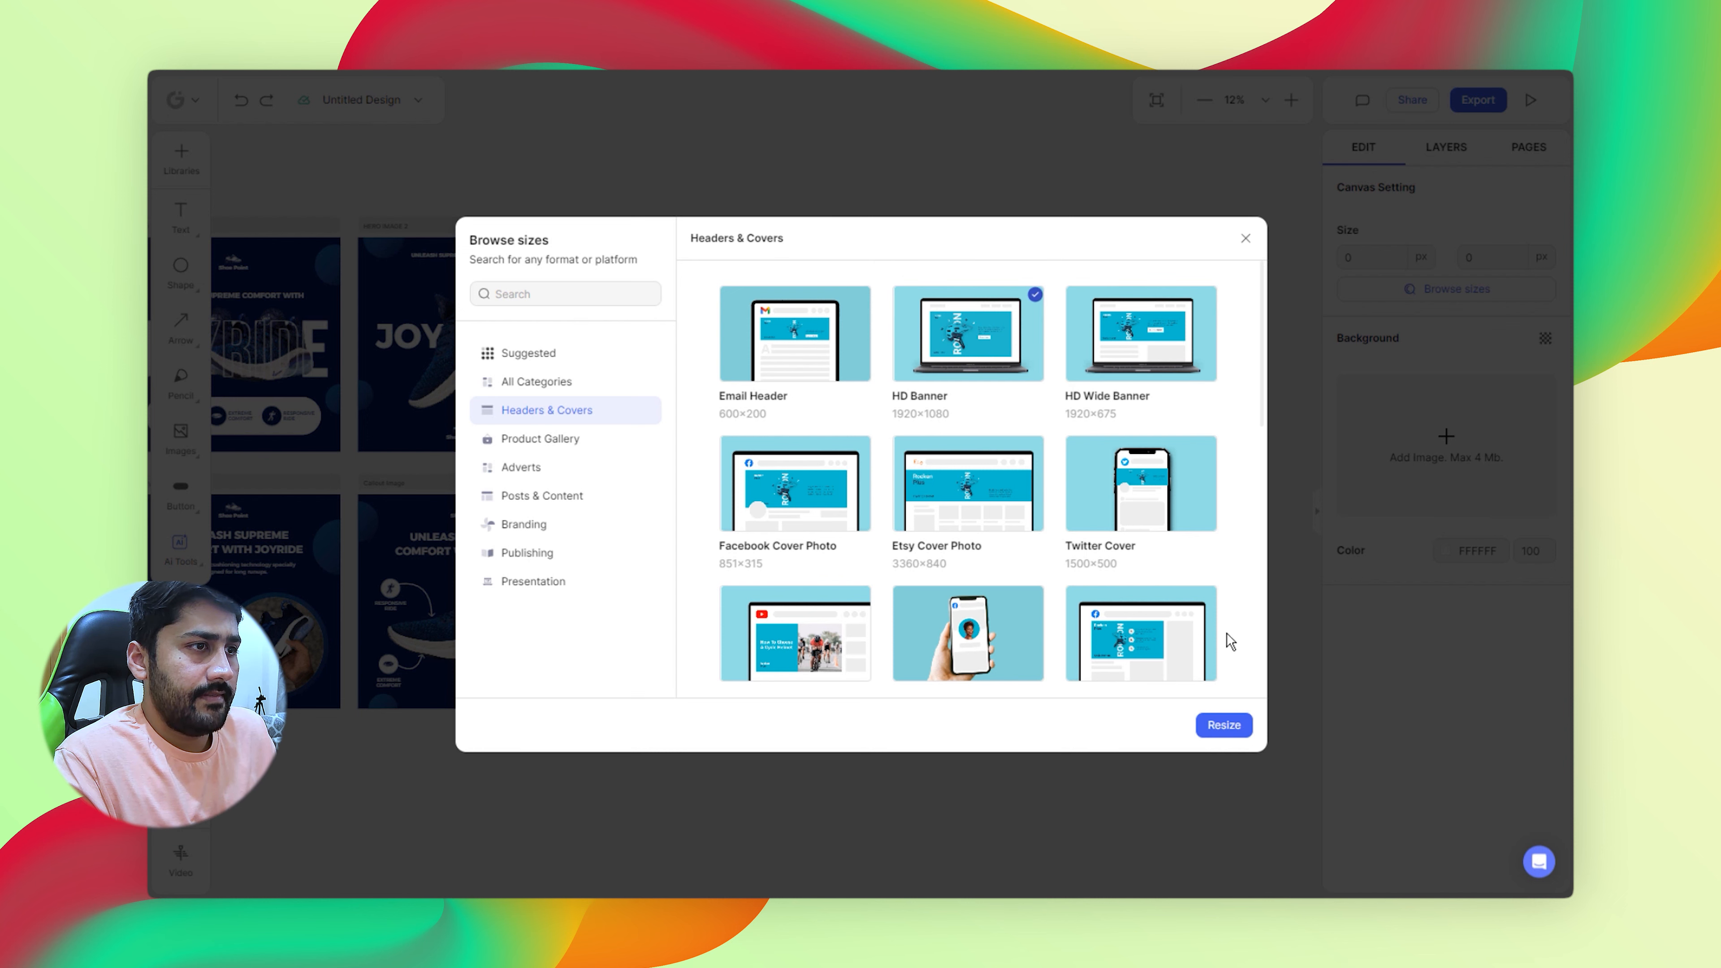
click(1225, 725)
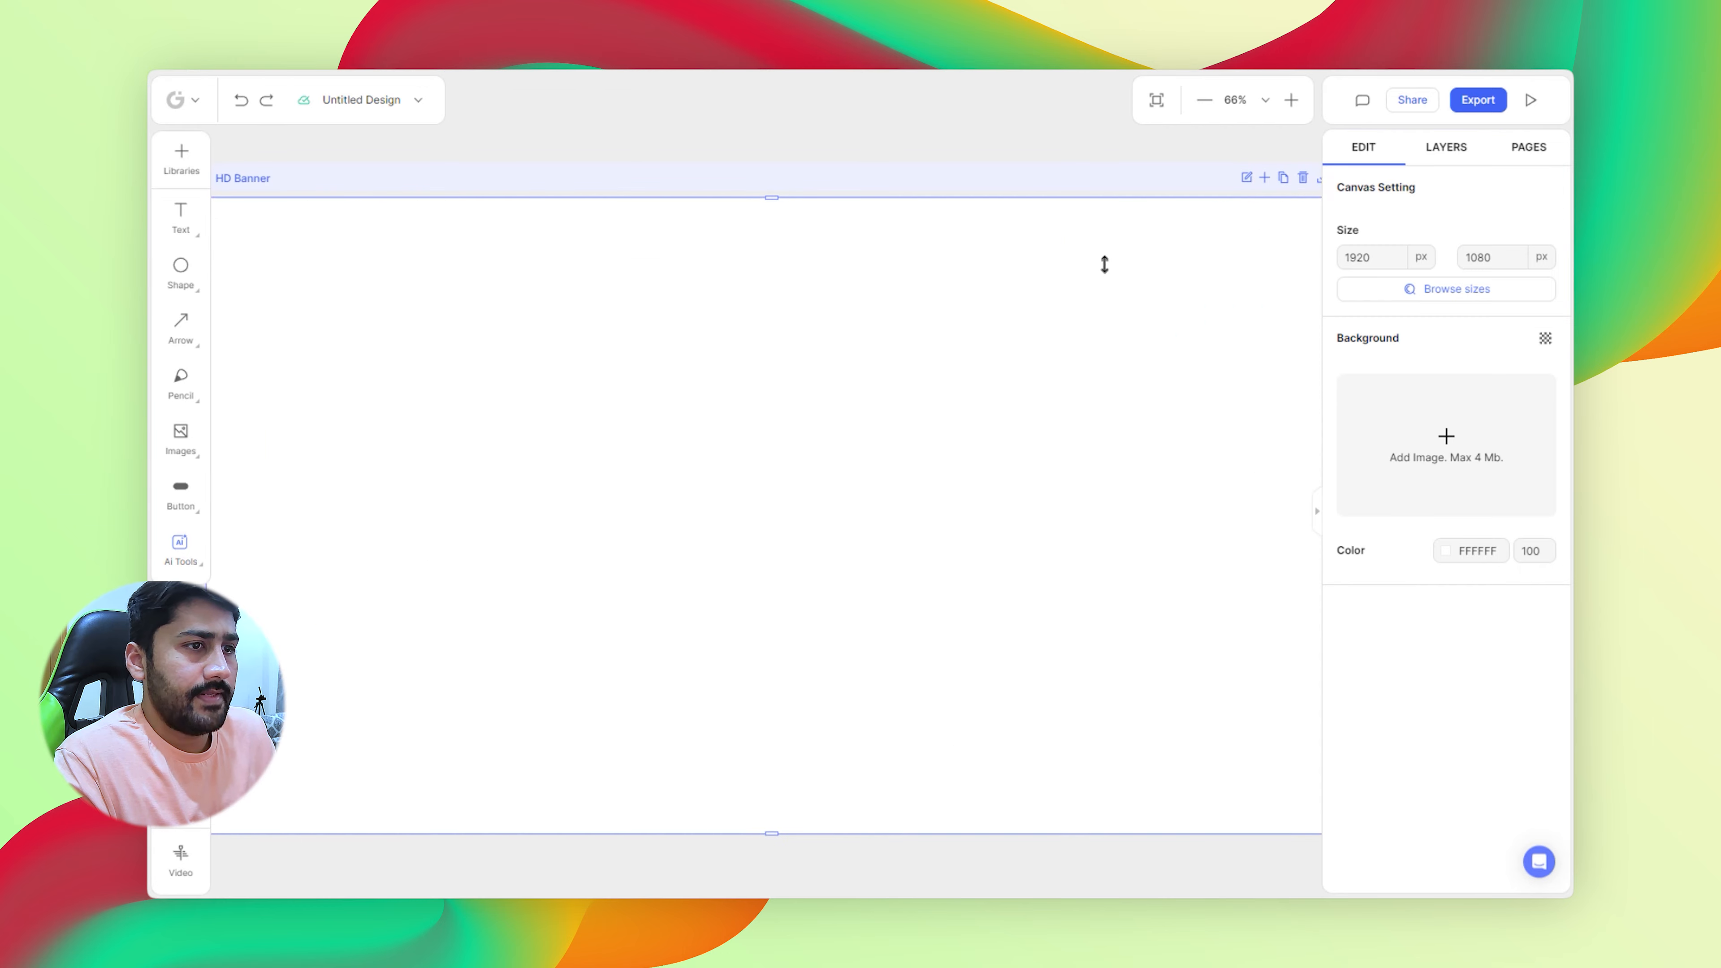
- Move the HD Banner canvas below HERO IMAGE 3, aligned with that image's left edge
click(1205, 108)
click(1204, 108)
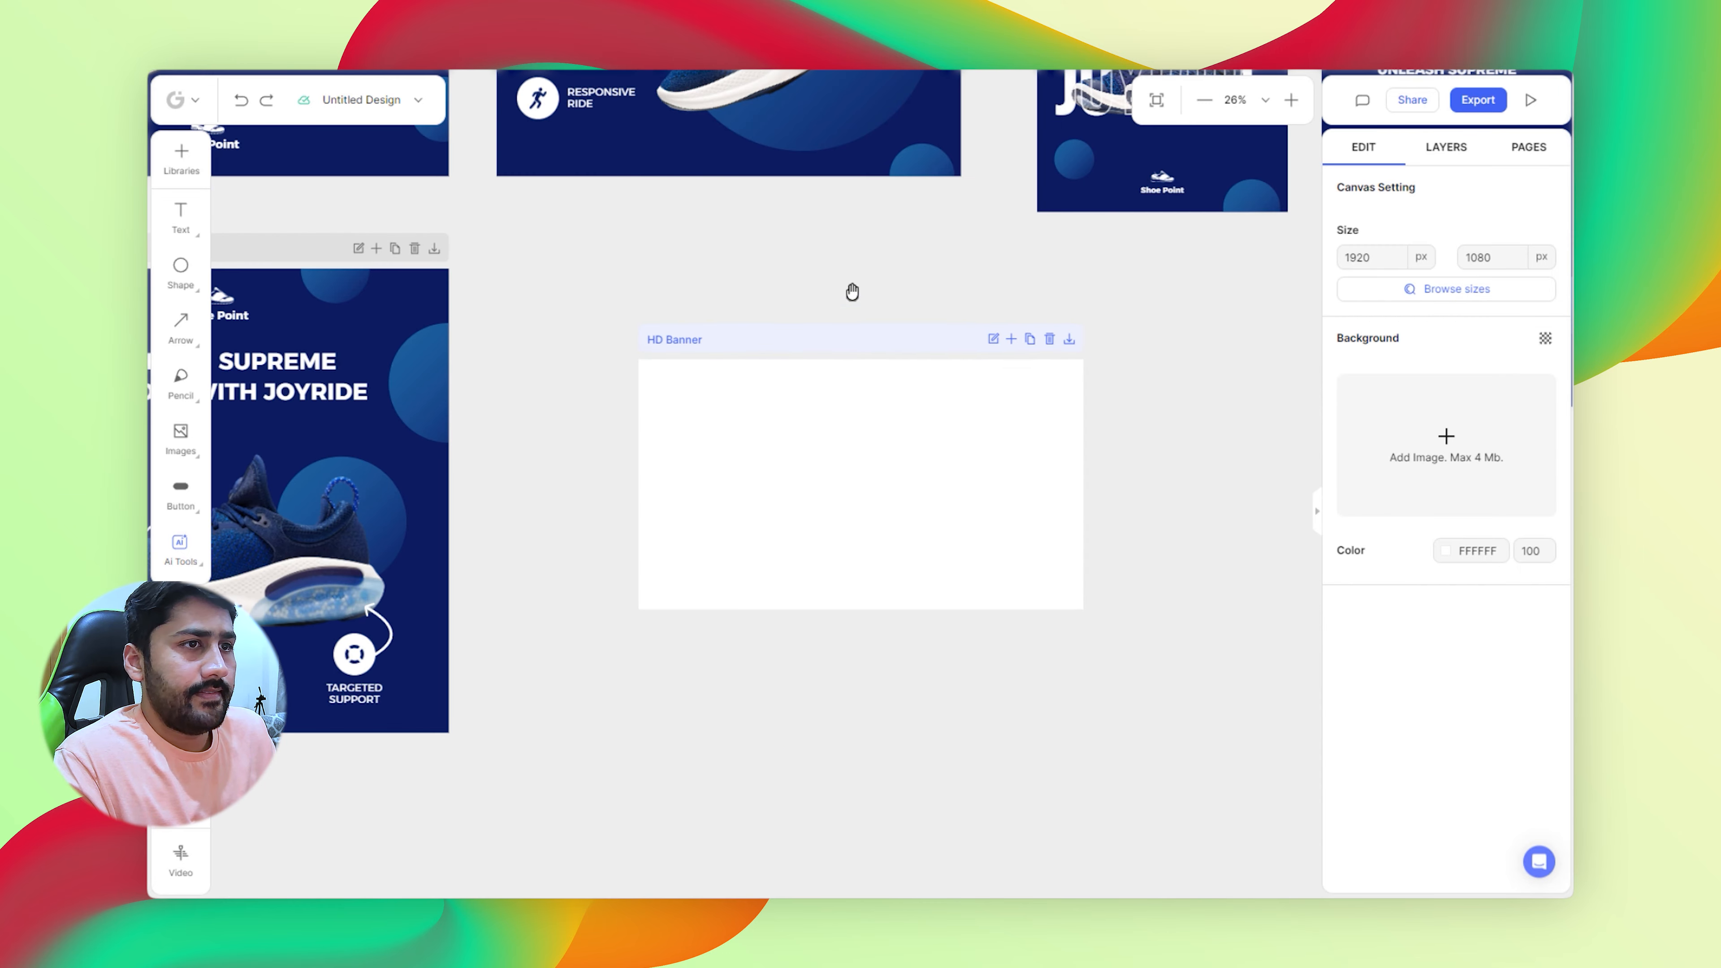
drag(853, 288, 999, 389)
drag(908, 438, 771, 354)
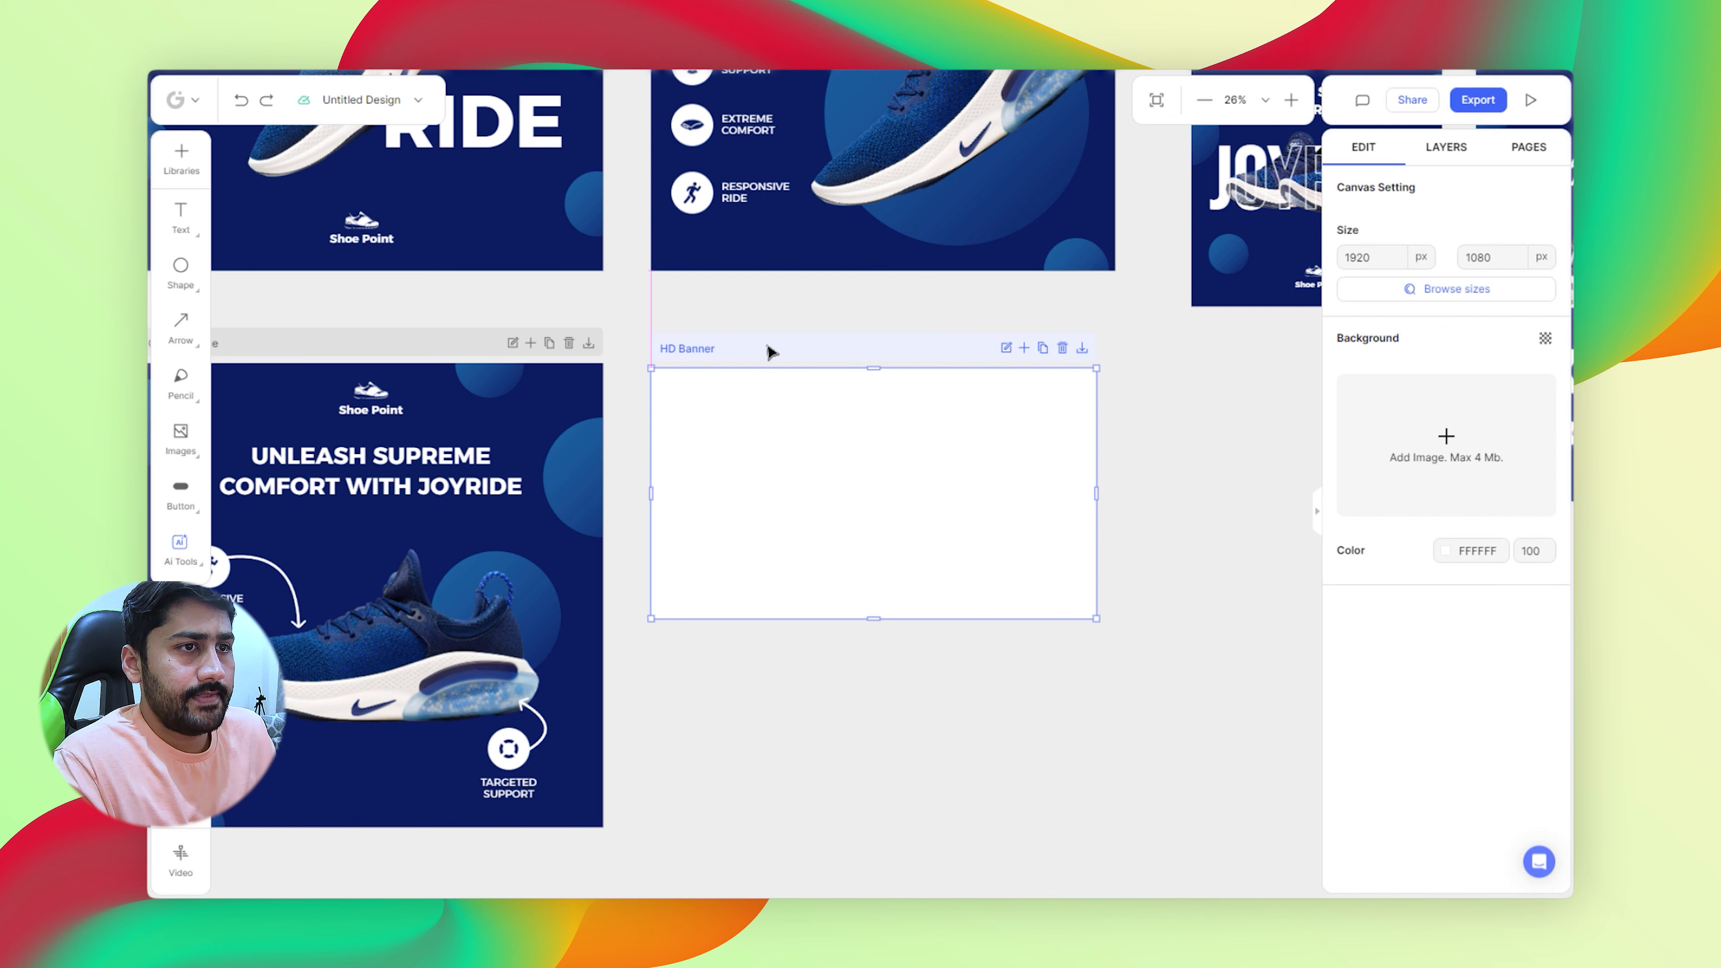
- Fill the HD Banner's background with the same dark navy as the other canvases
click(1447, 554)
click(1116, 688)
click(946, 758)
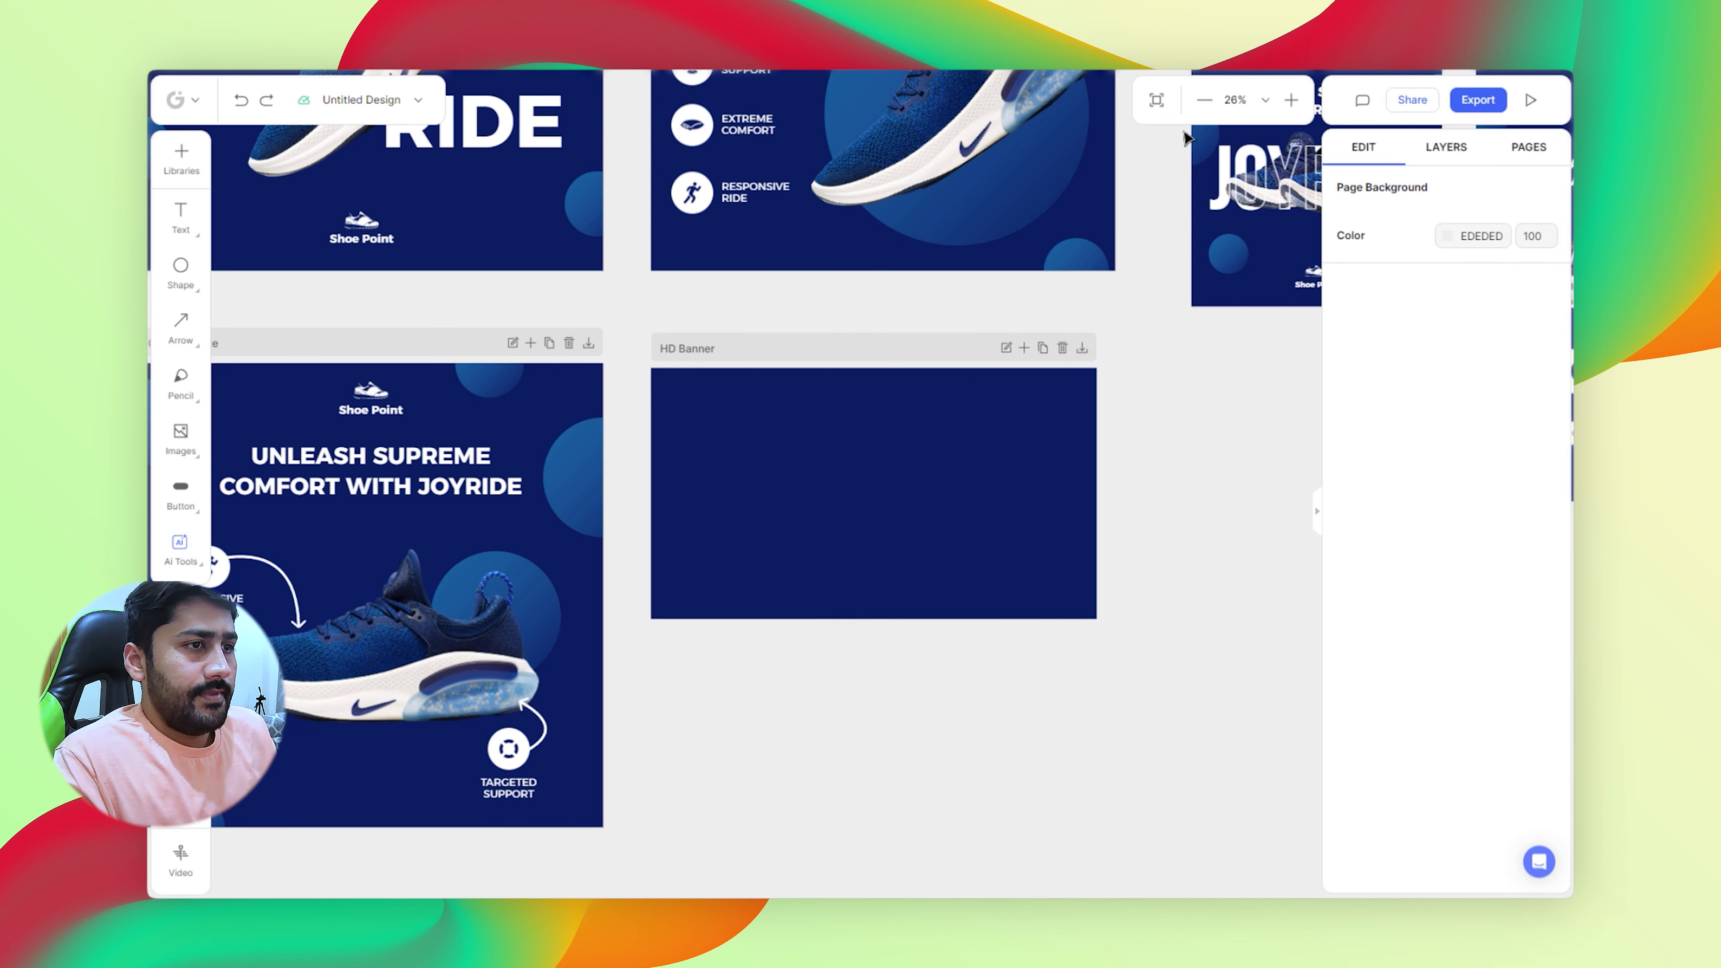
click(1205, 100)
click(1207, 102)
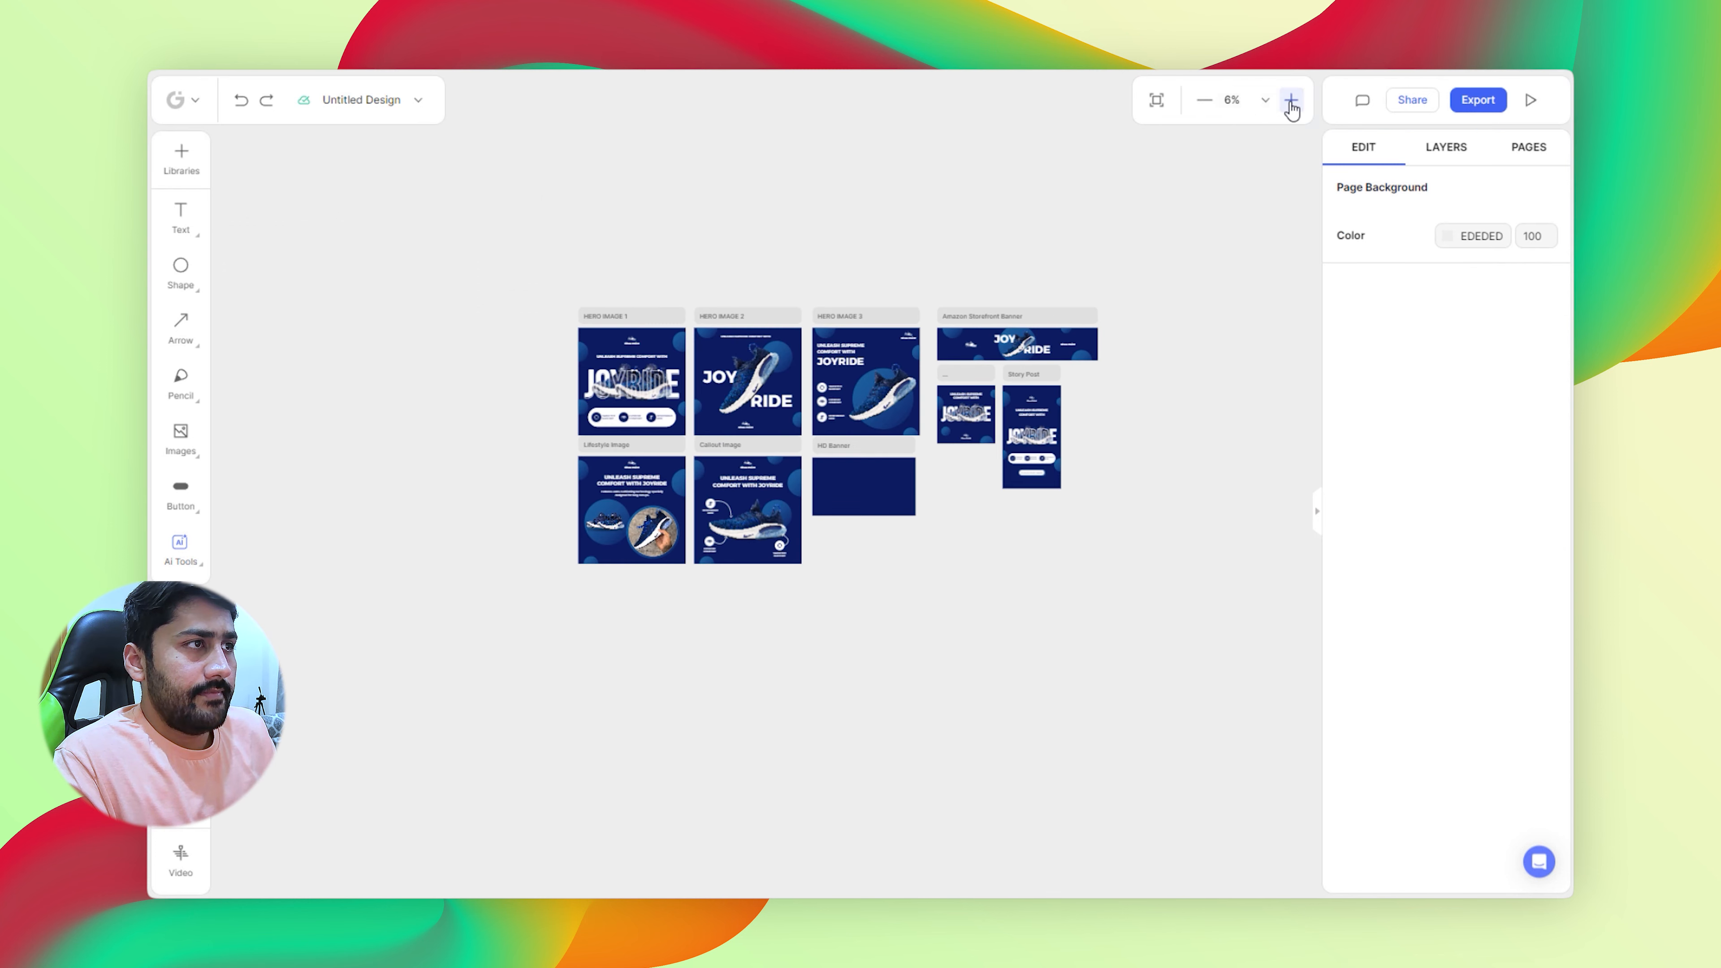
- Copy the shoe and its gradient circle from HERO IMAGE 3 into the HD Banner
click(1291, 102)
drag(983, 290, 1119, 432)
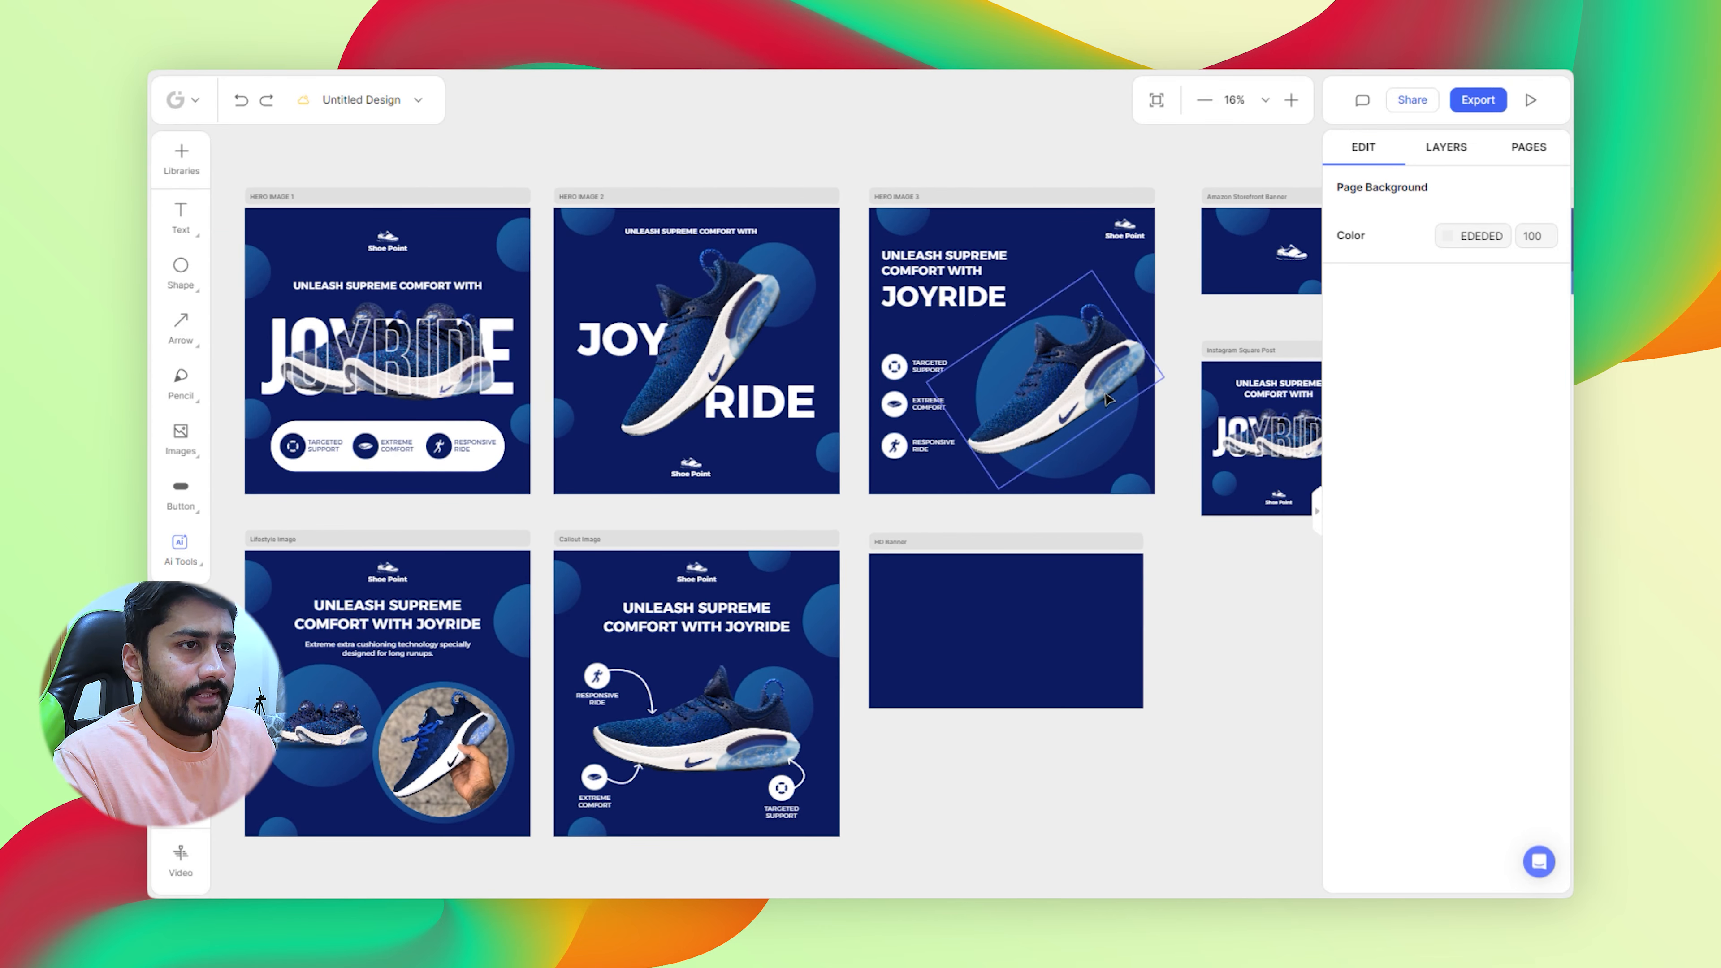
drag(1042, 497, 1028, 469)
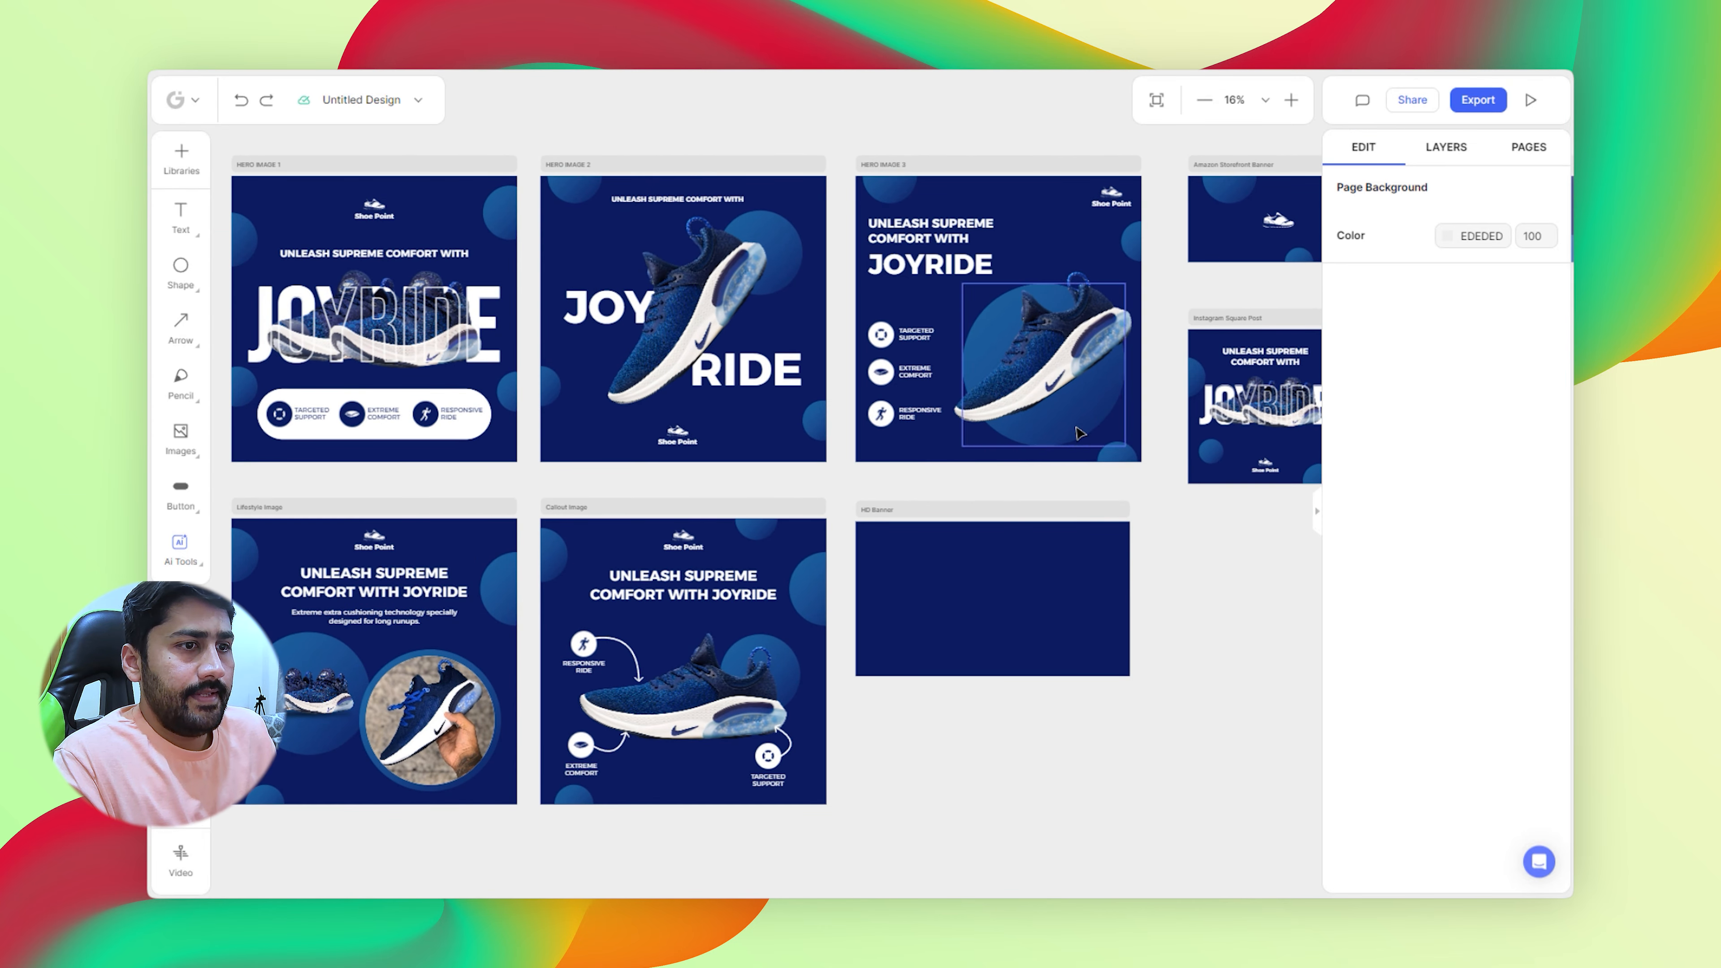
drag(1072, 400, 1037, 399)
click(1023, 387)
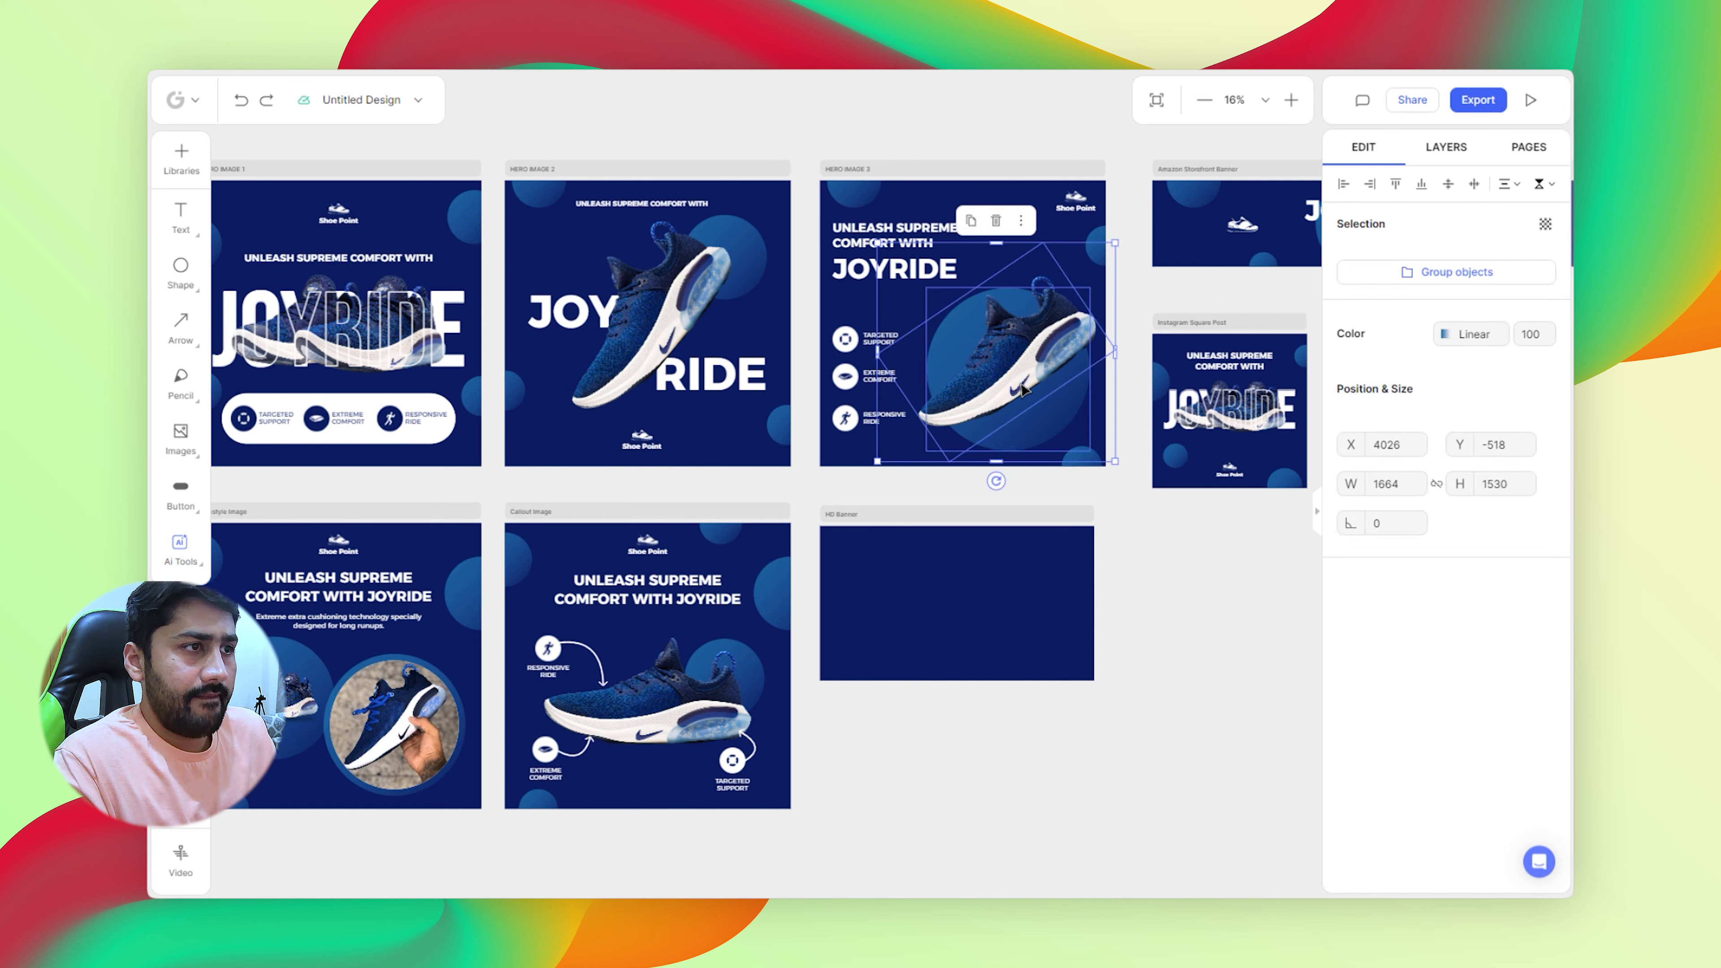
key(ctrl+c)
click(880, 522)
key(ctrl+v)
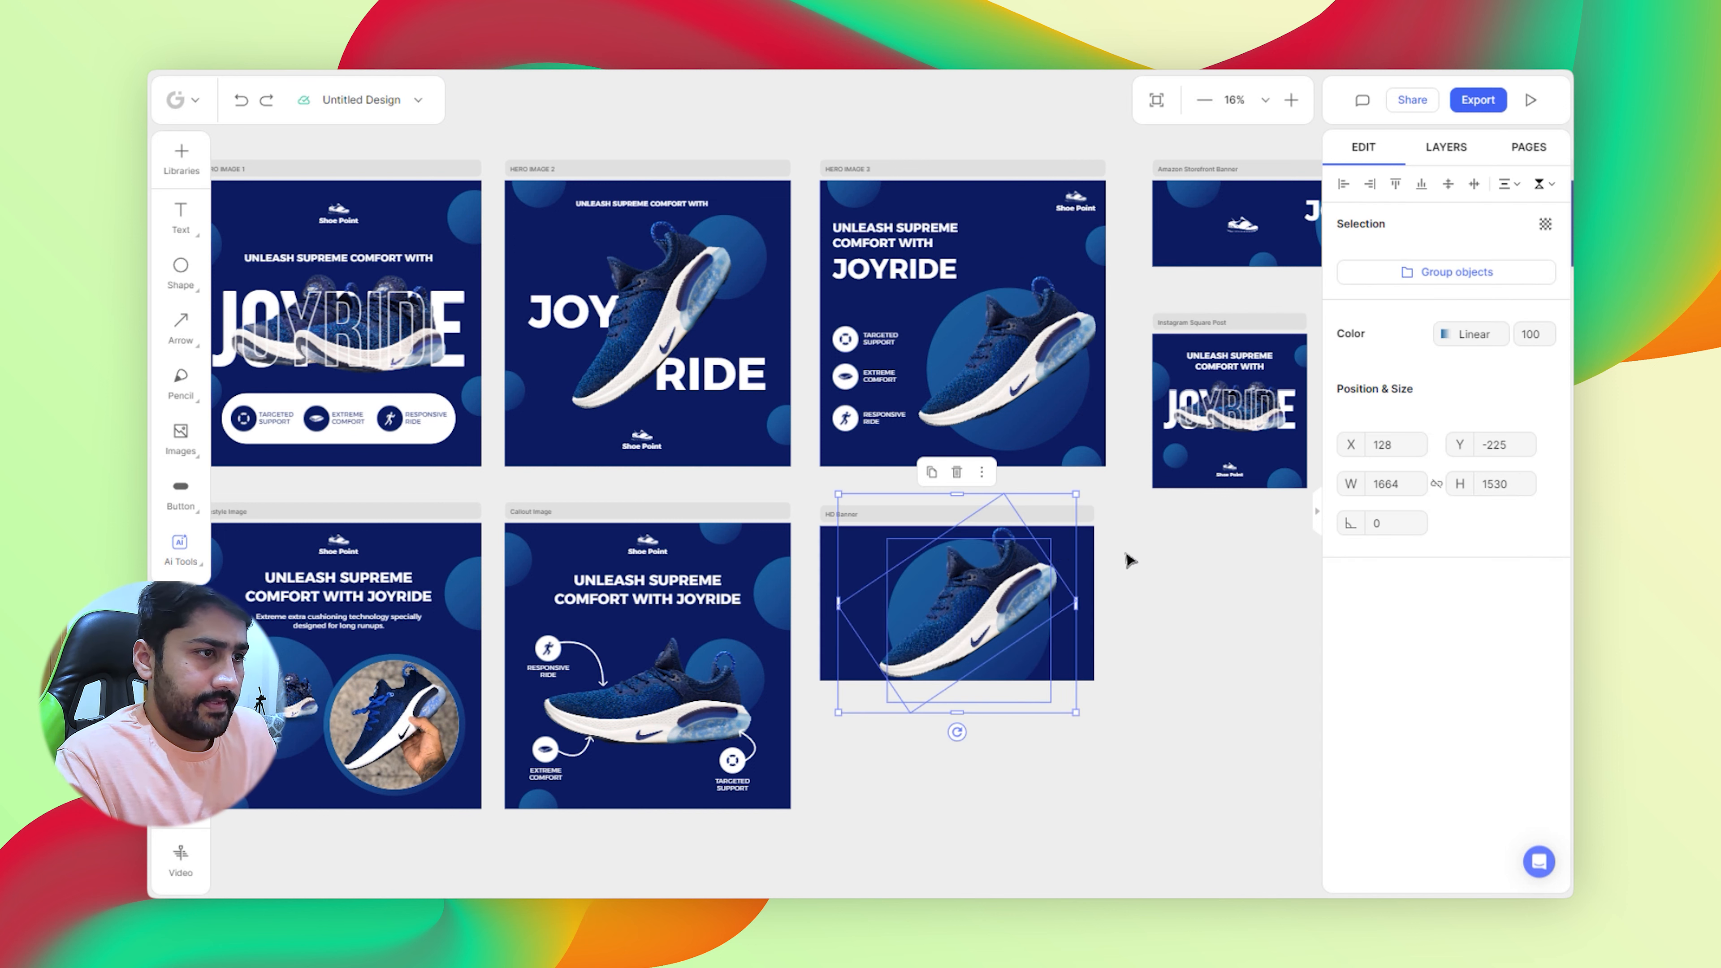
- Shrink the shoe and circle to fit within the HD Banner and place them in the banner's right half
drag(1074, 496, 1002, 561)
drag(959, 635, 1050, 595)
click(1141, 584)
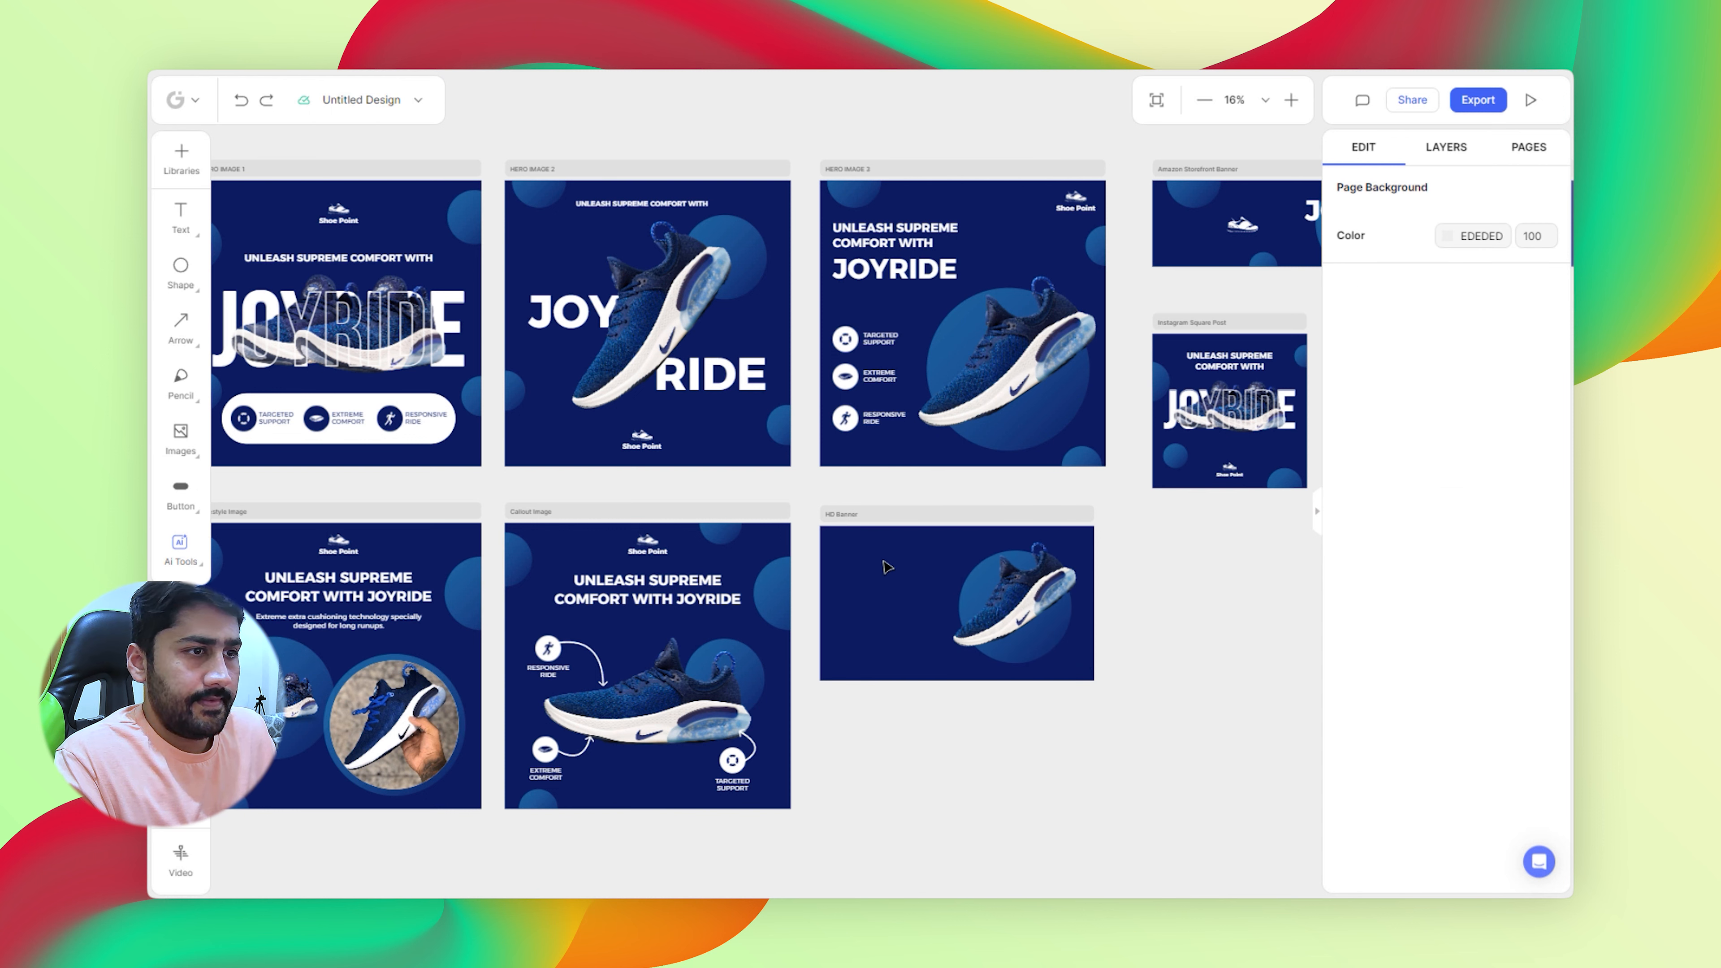
- Copy HERO IMAGE 3's "UNLEASH SUPREME COMFORT WITH" heading into the HD Banner and add "JOYRIDE" at its end
click(870, 519)
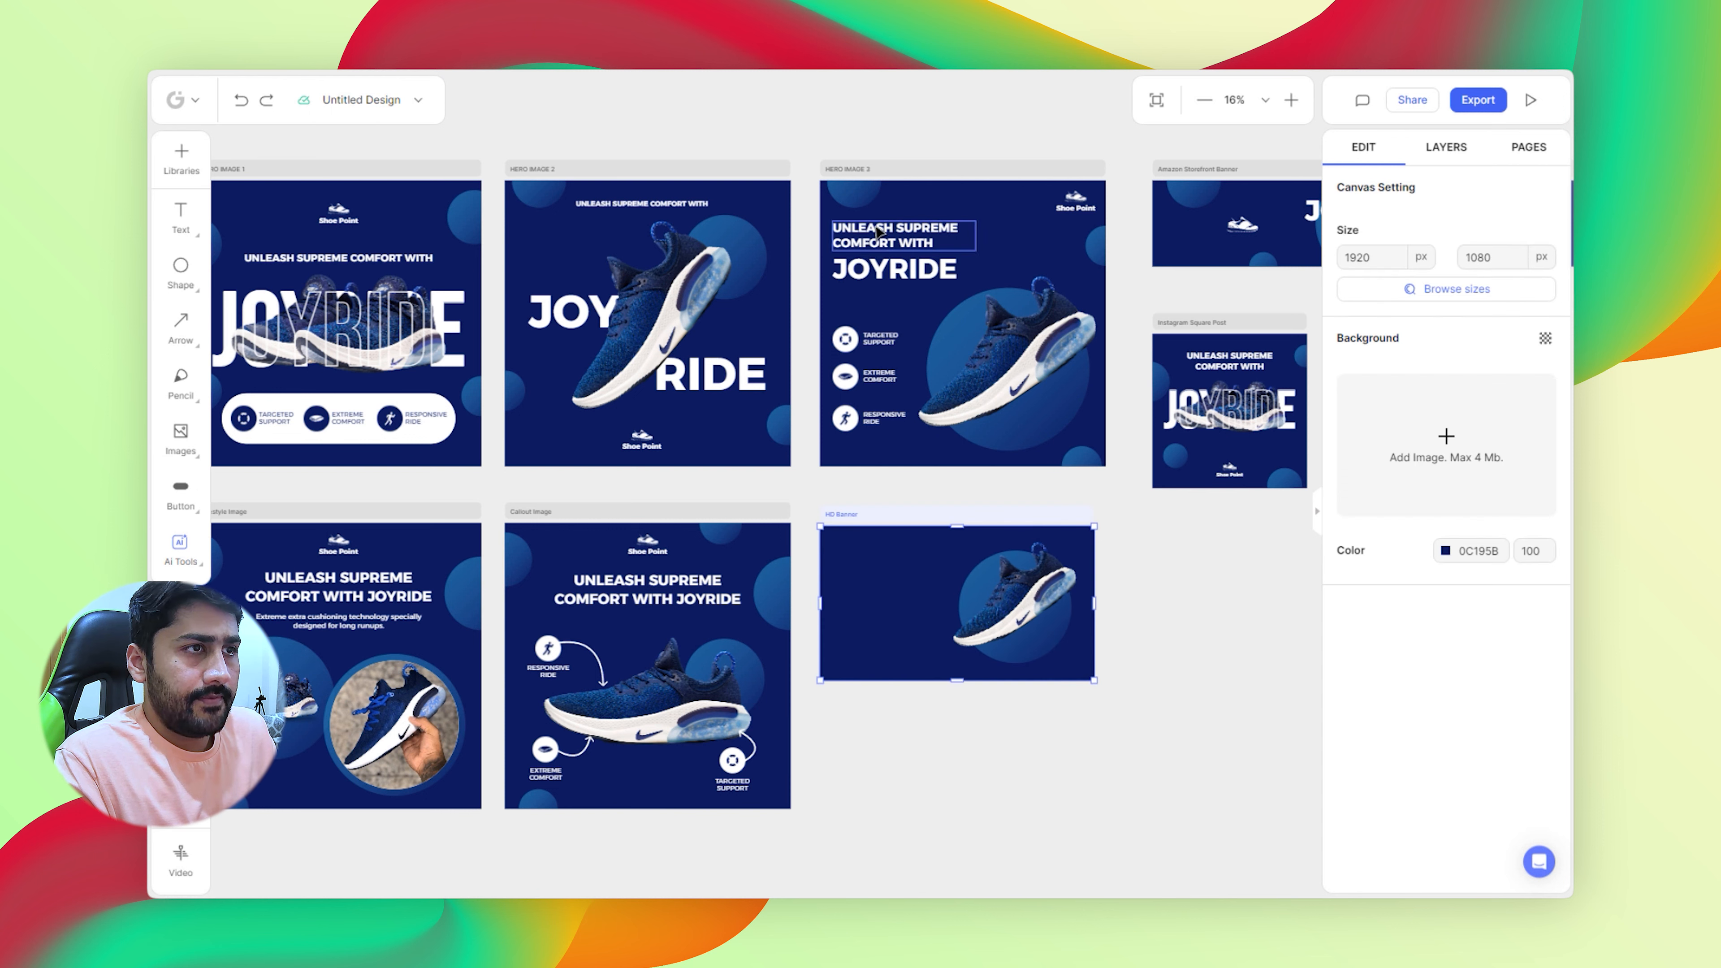
click(880, 251)
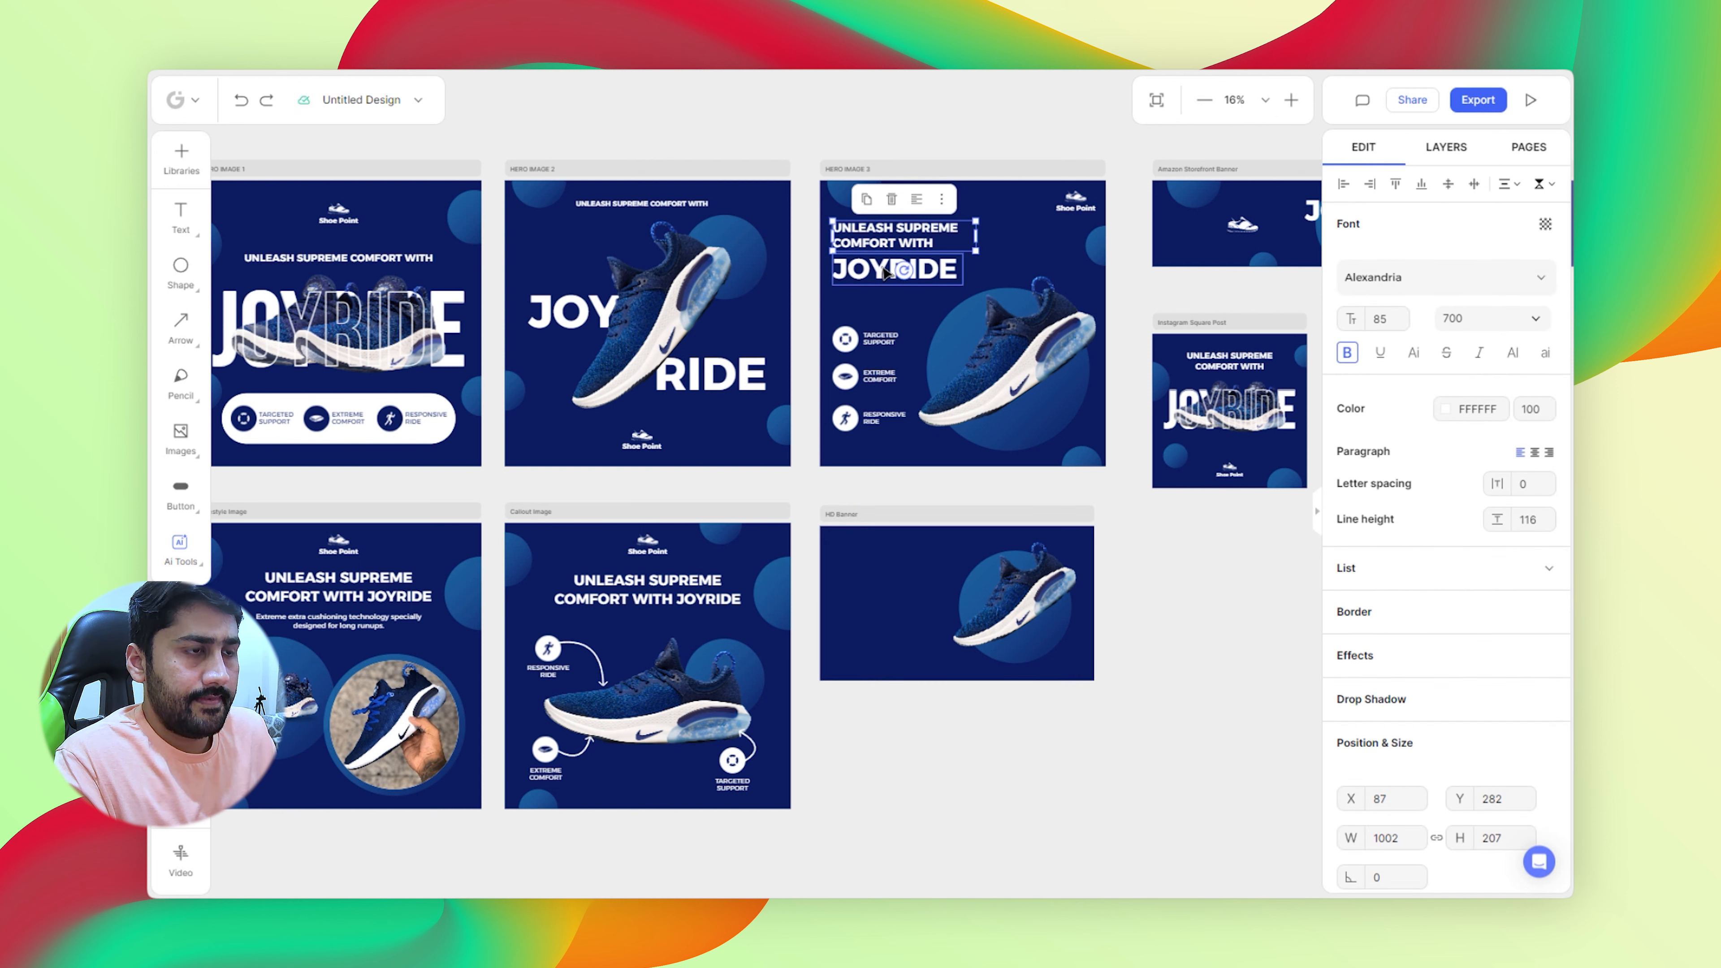
click(862, 515)
key(ctrl+v)
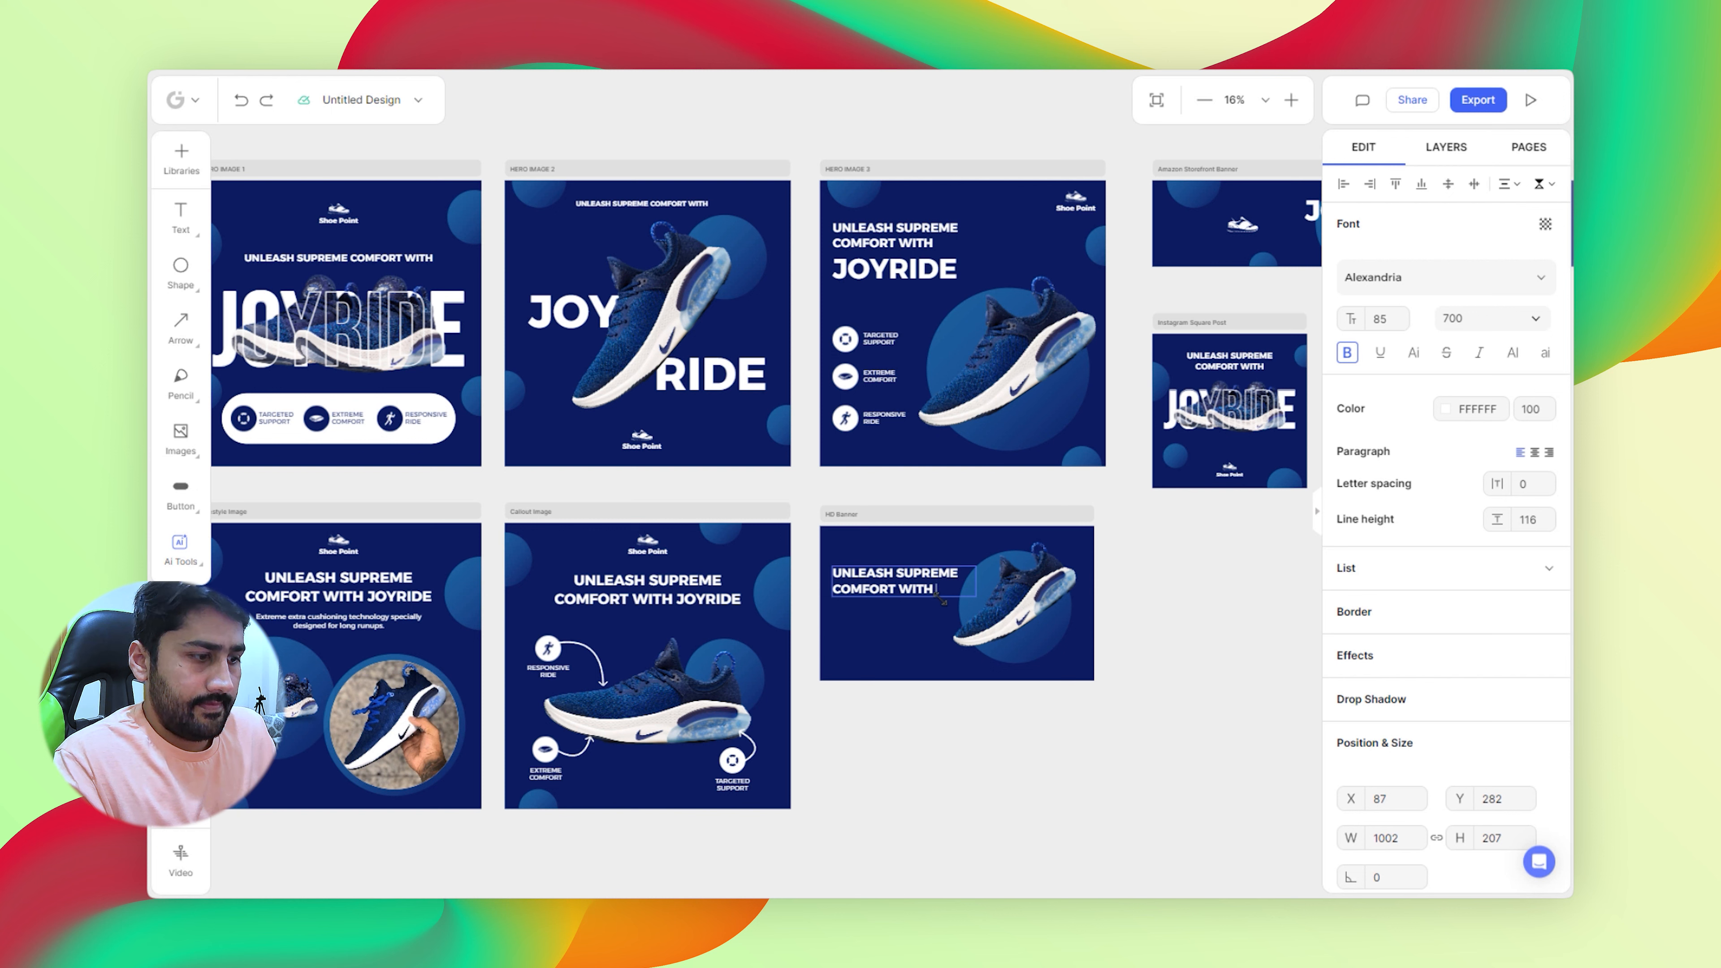
text(JOYRI)
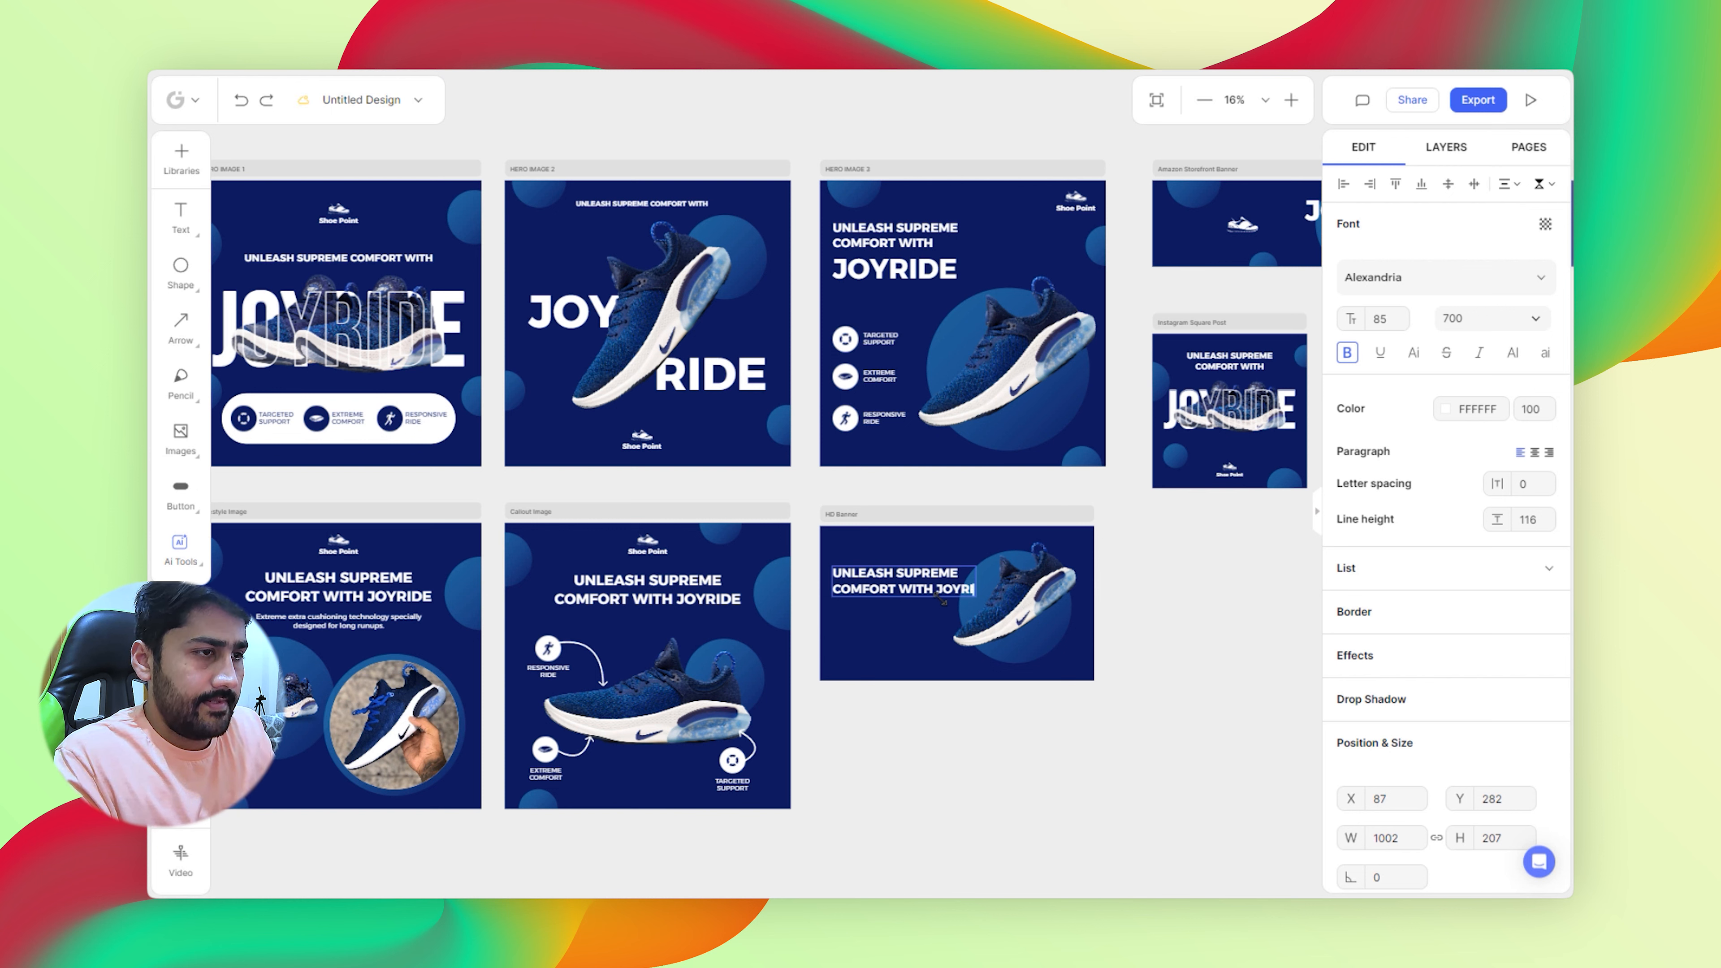
text(DE)
key(Escape)
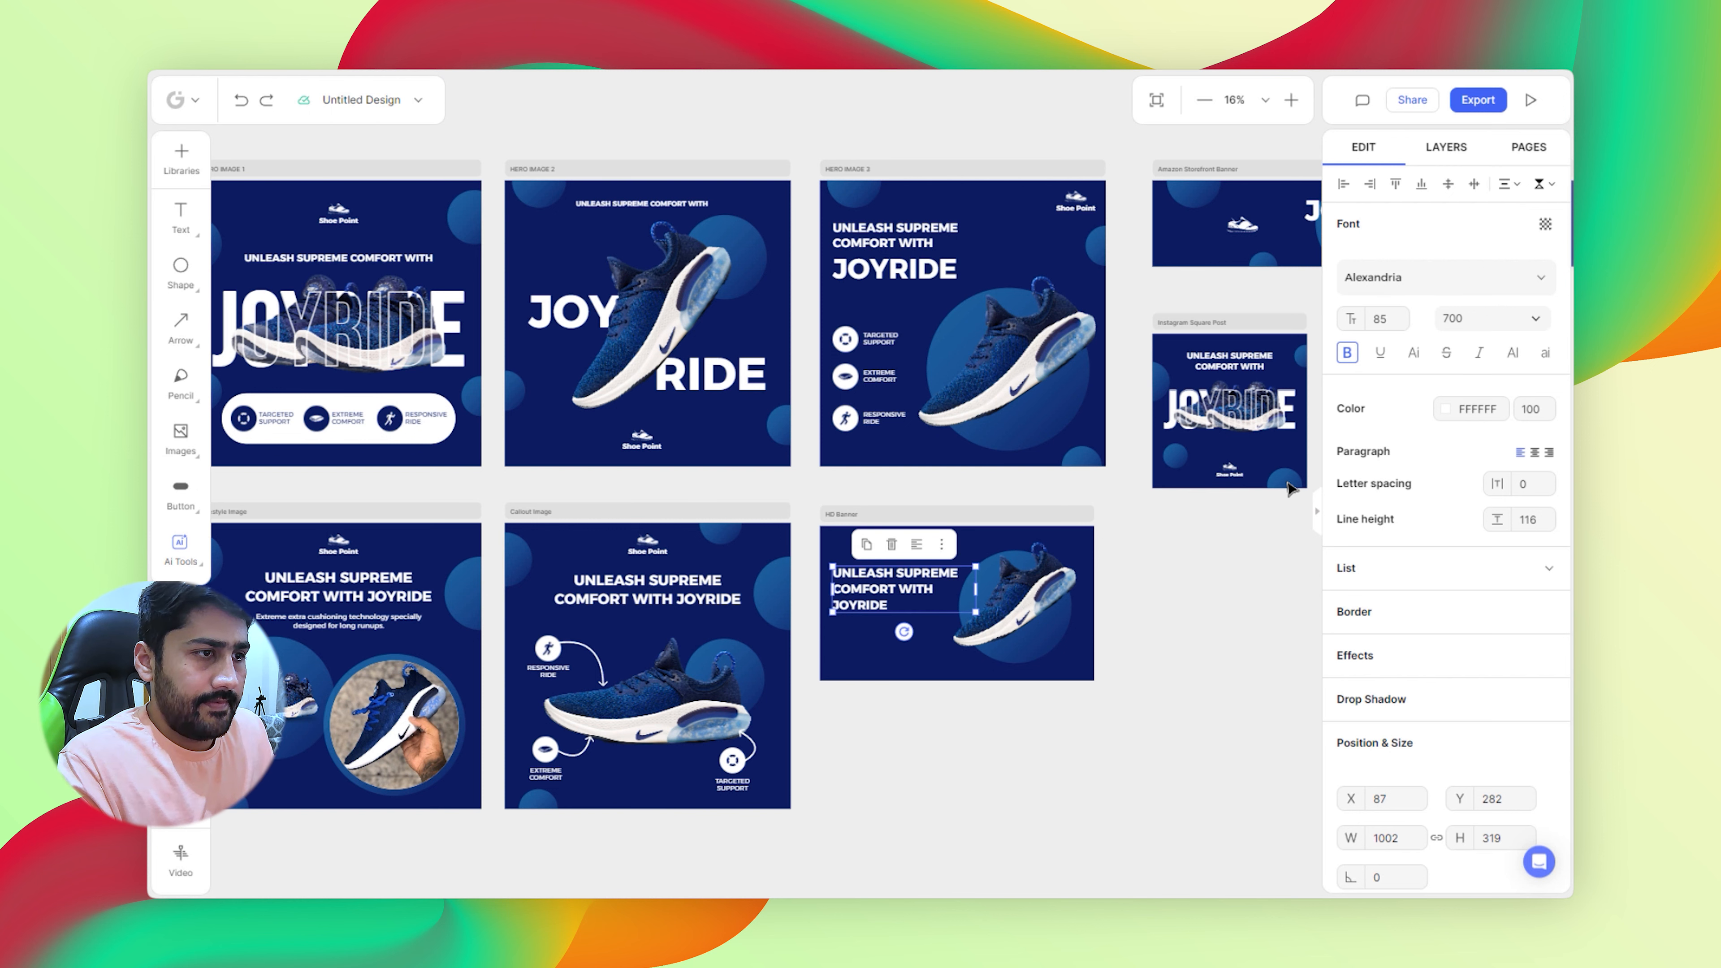
- Set the HD Banner heading to font size 75, narrowing and repositioning its box to about 776 px wide on three lines
click(1398, 323)
text(75)
key(Return)
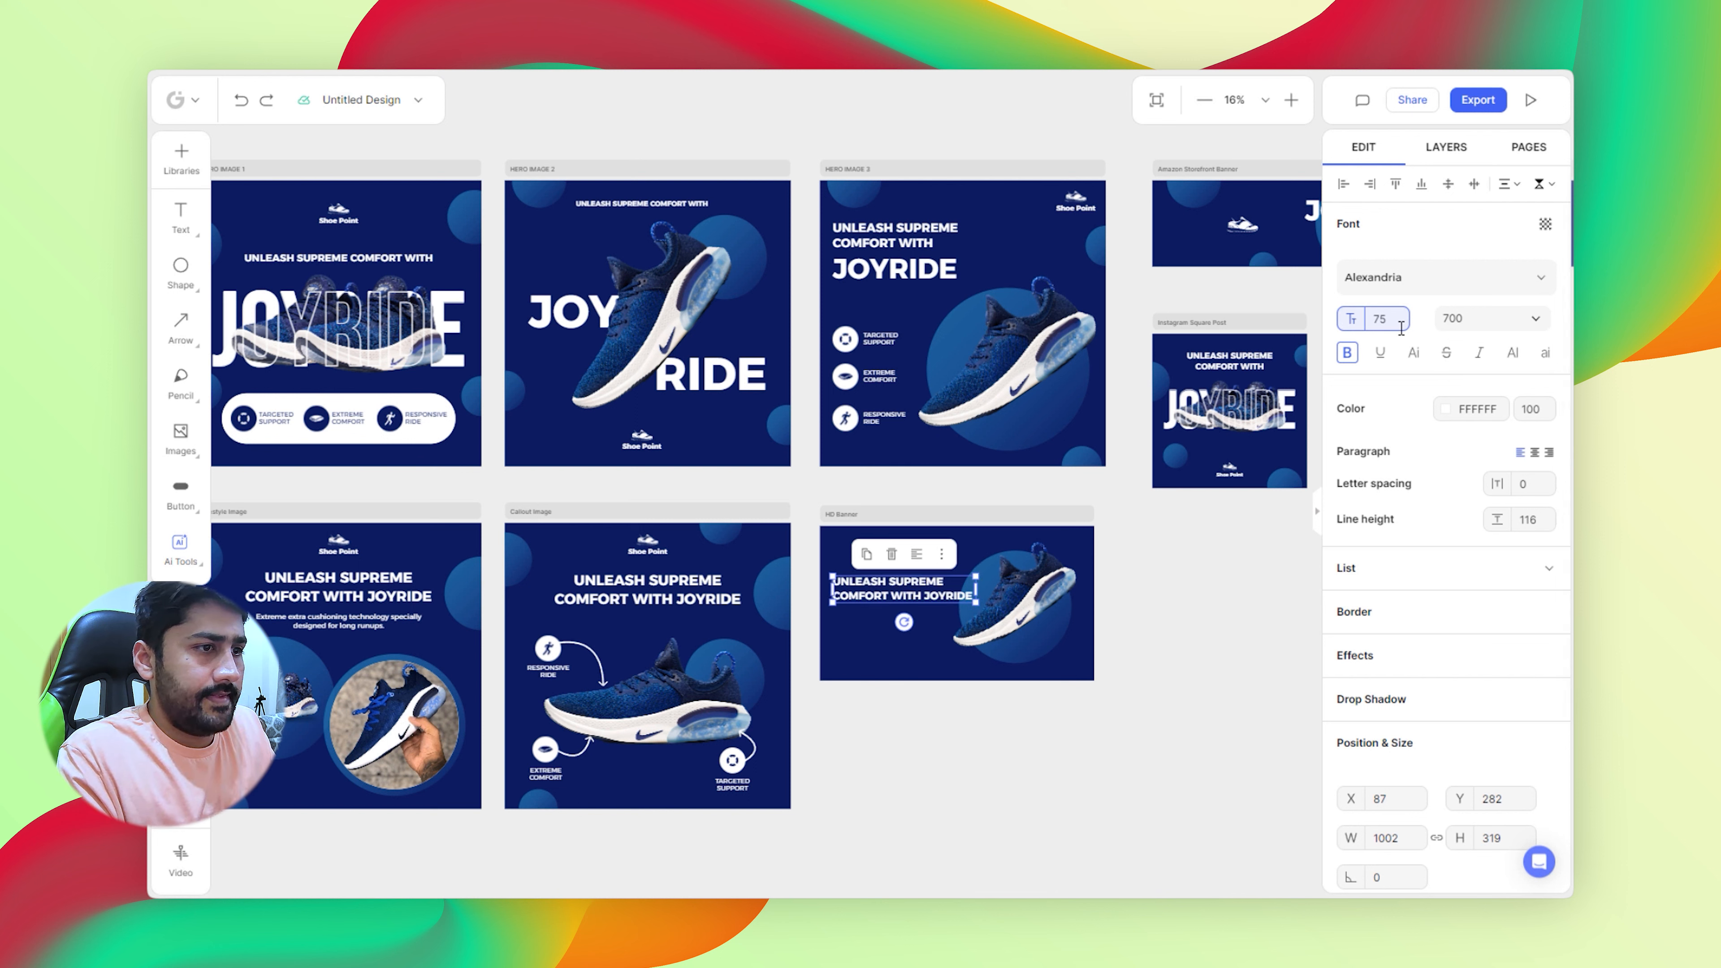
drag(981, 592, 892, 575)
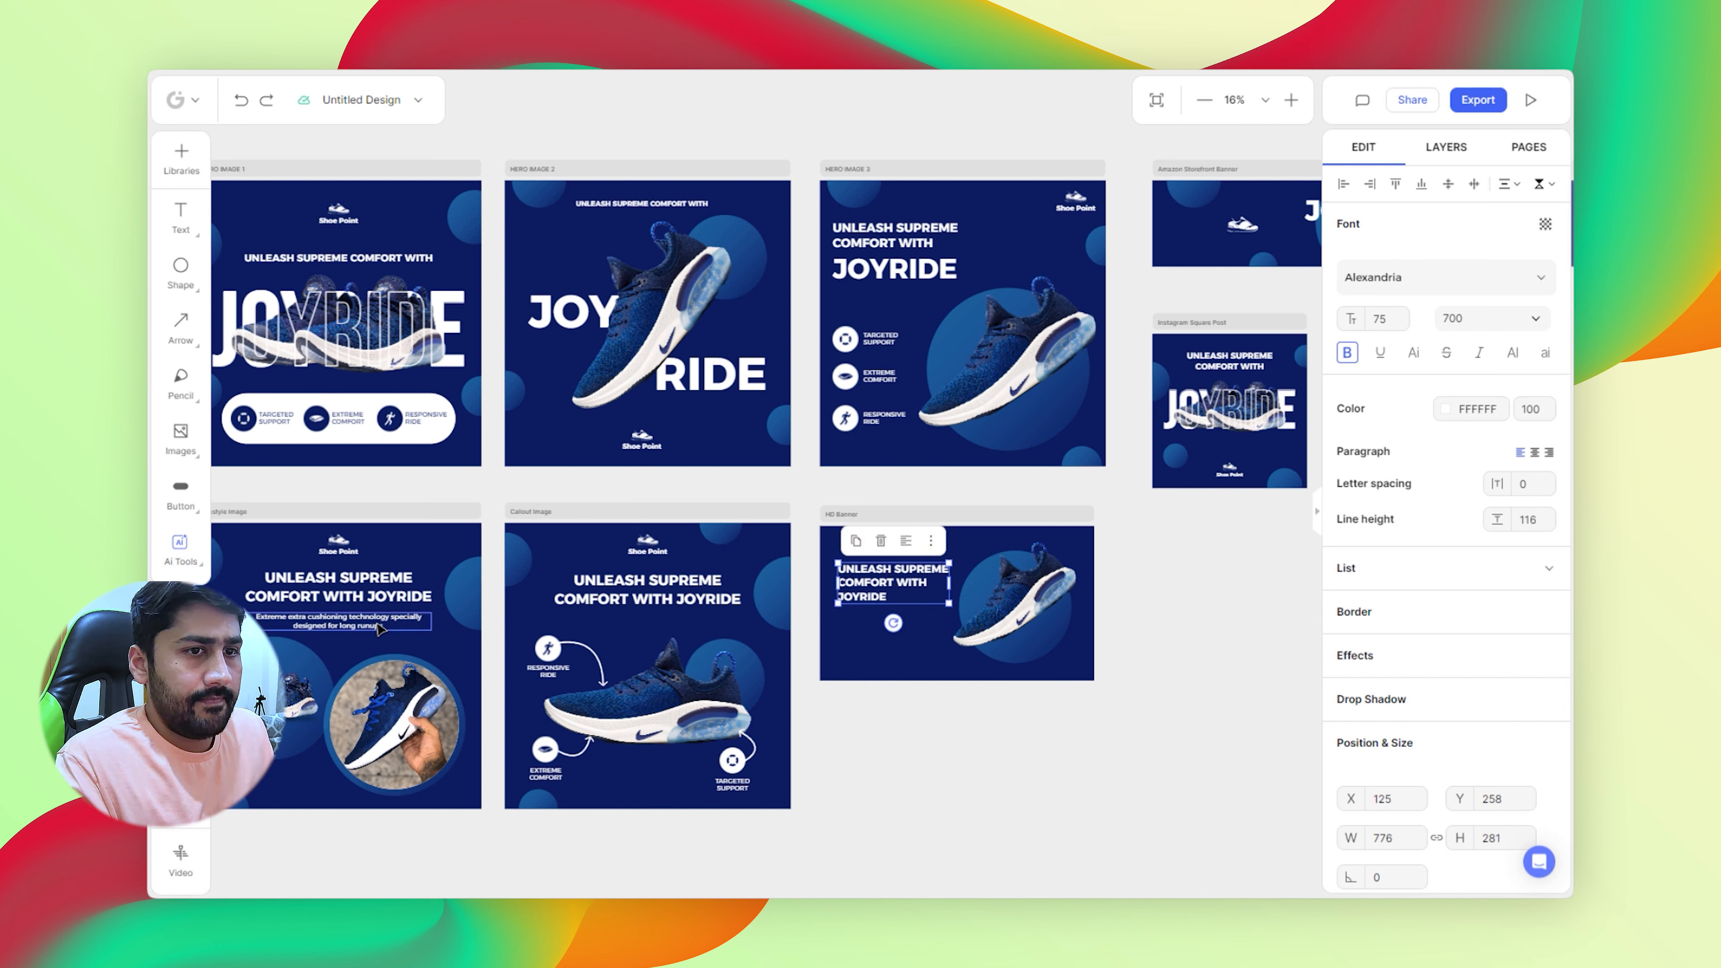
- Copy the Lifestyle Image's description below the HD Banner heading as left-aligned text in a box about 669 px wide
click(428, 617)
key(ctrl+c)
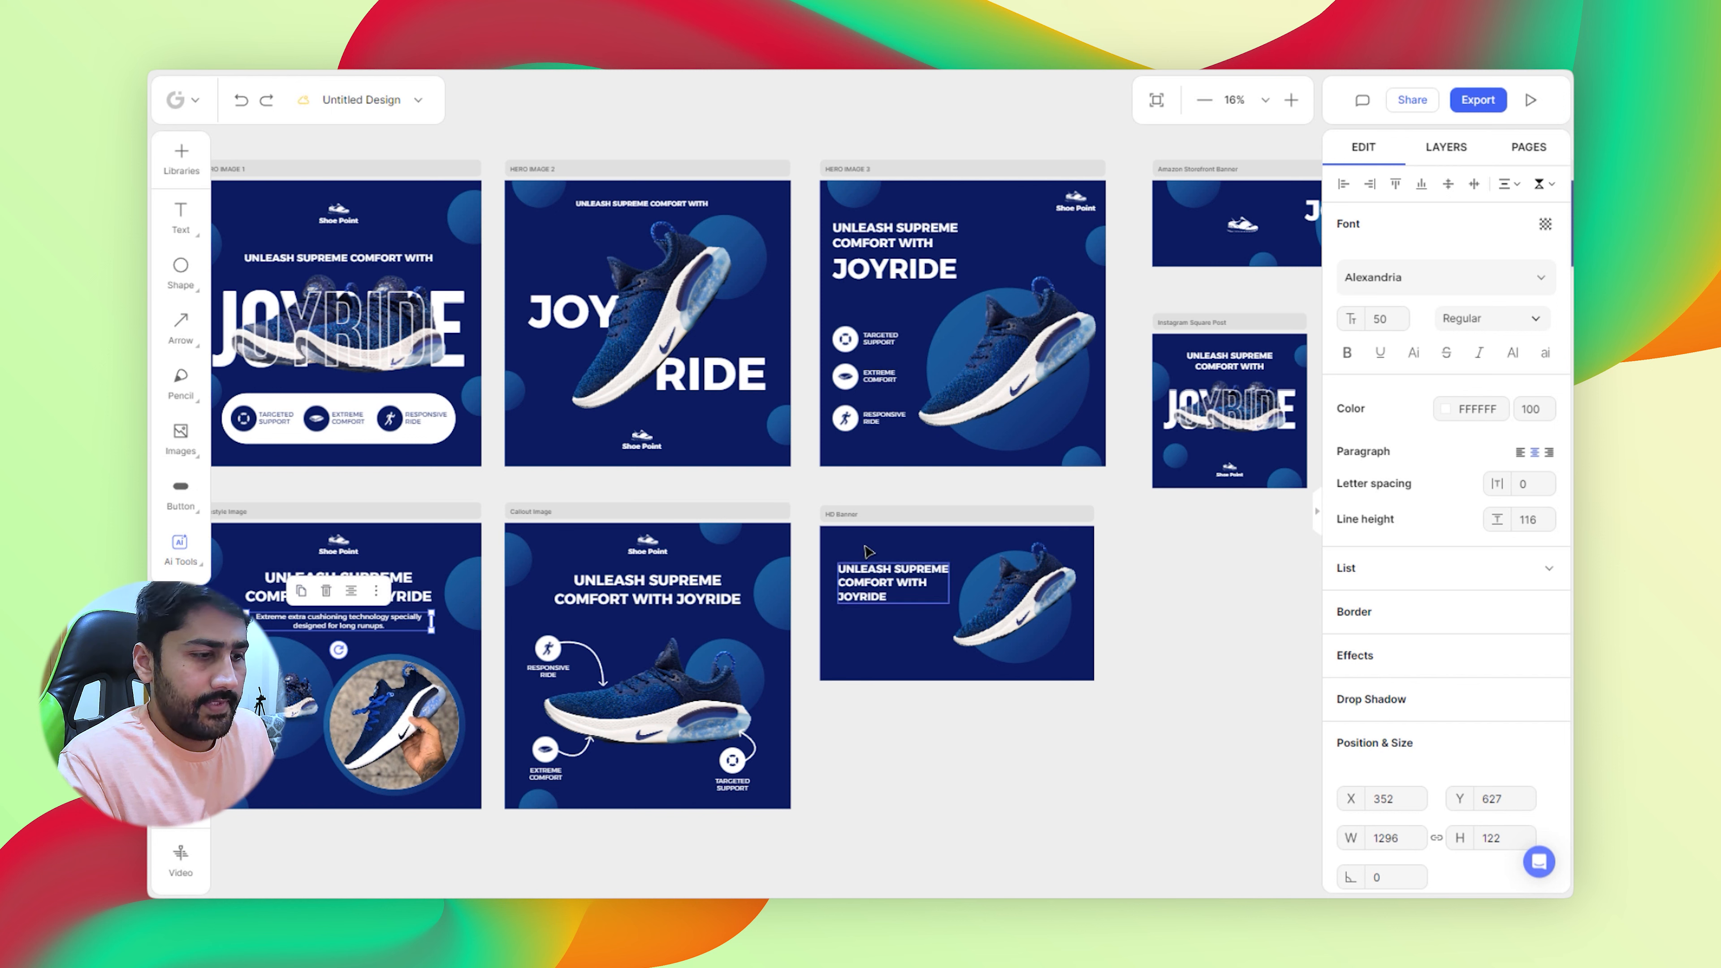
click(915, 624)
key(ctrl+v)
drag(920, 630, 887, 631)
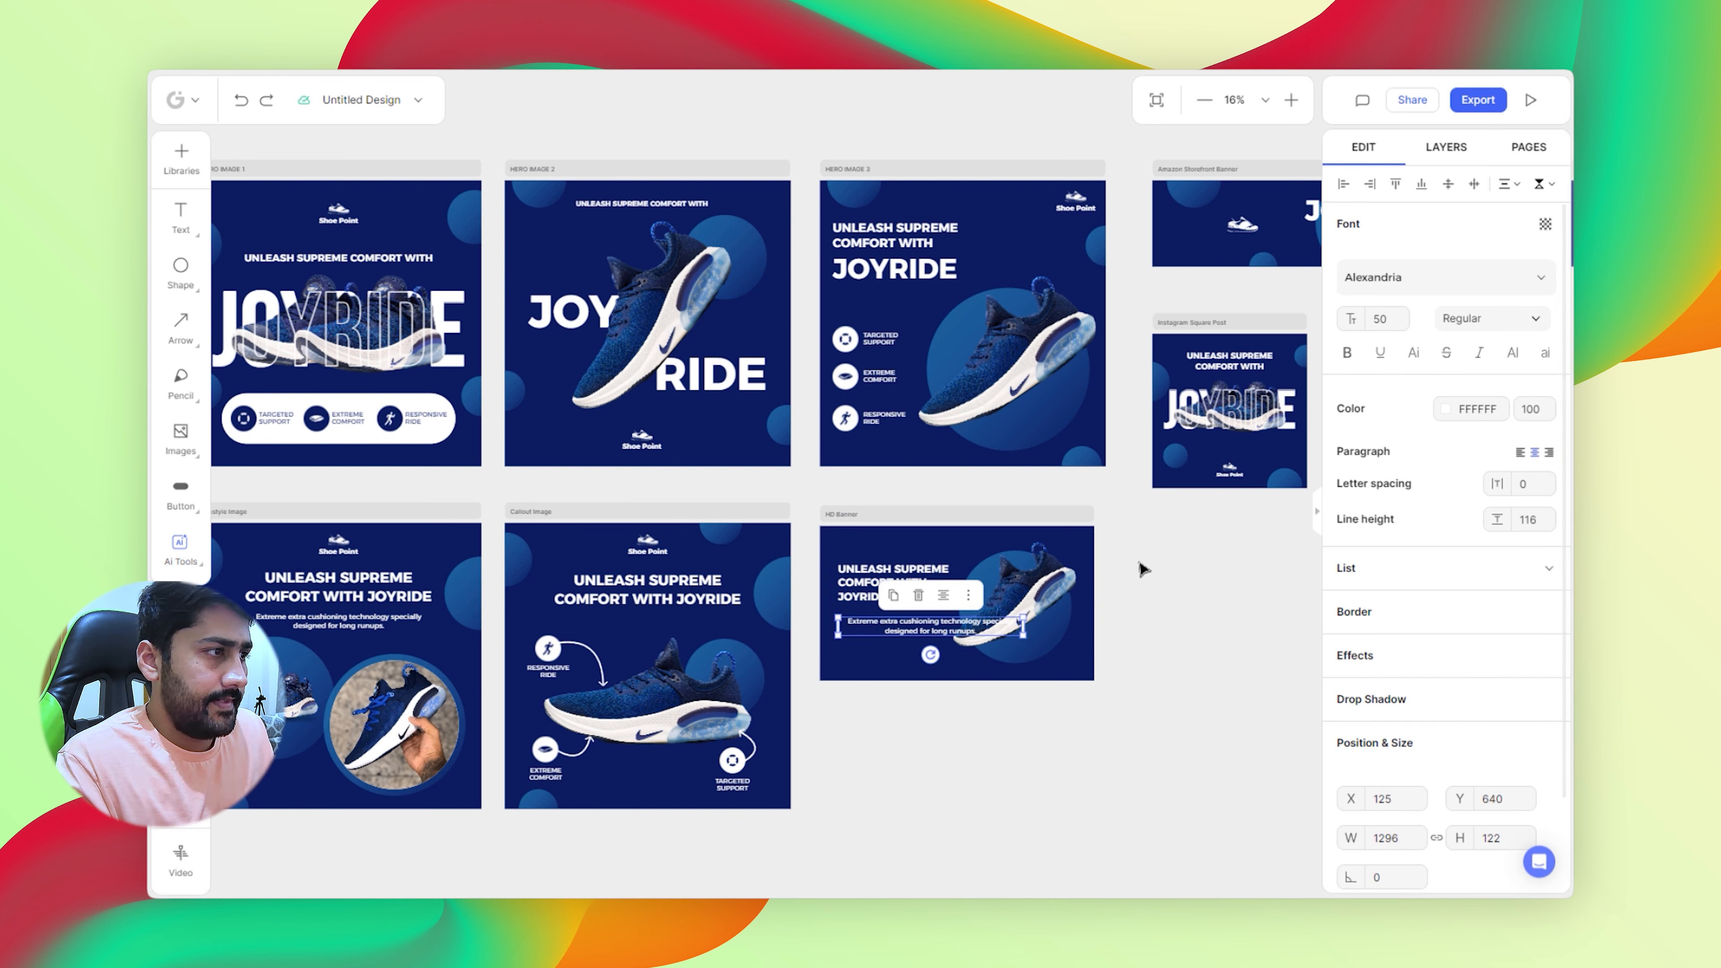
click(1521, 453)
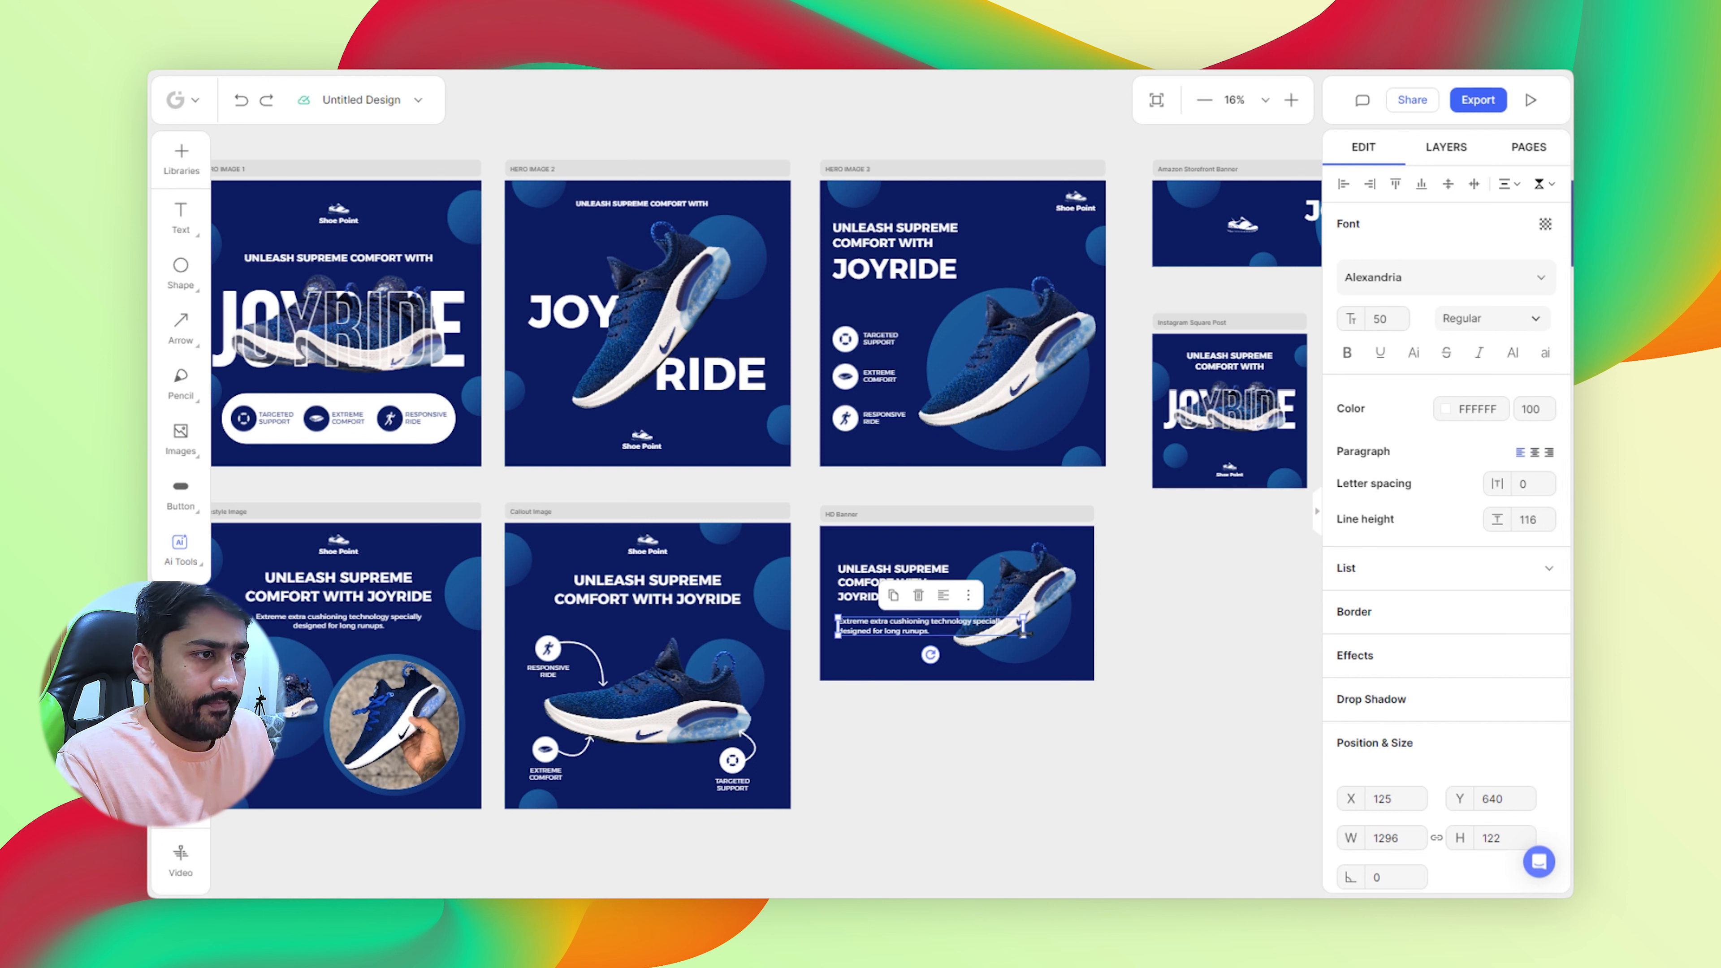
drag(1025, 629, 935, 627)
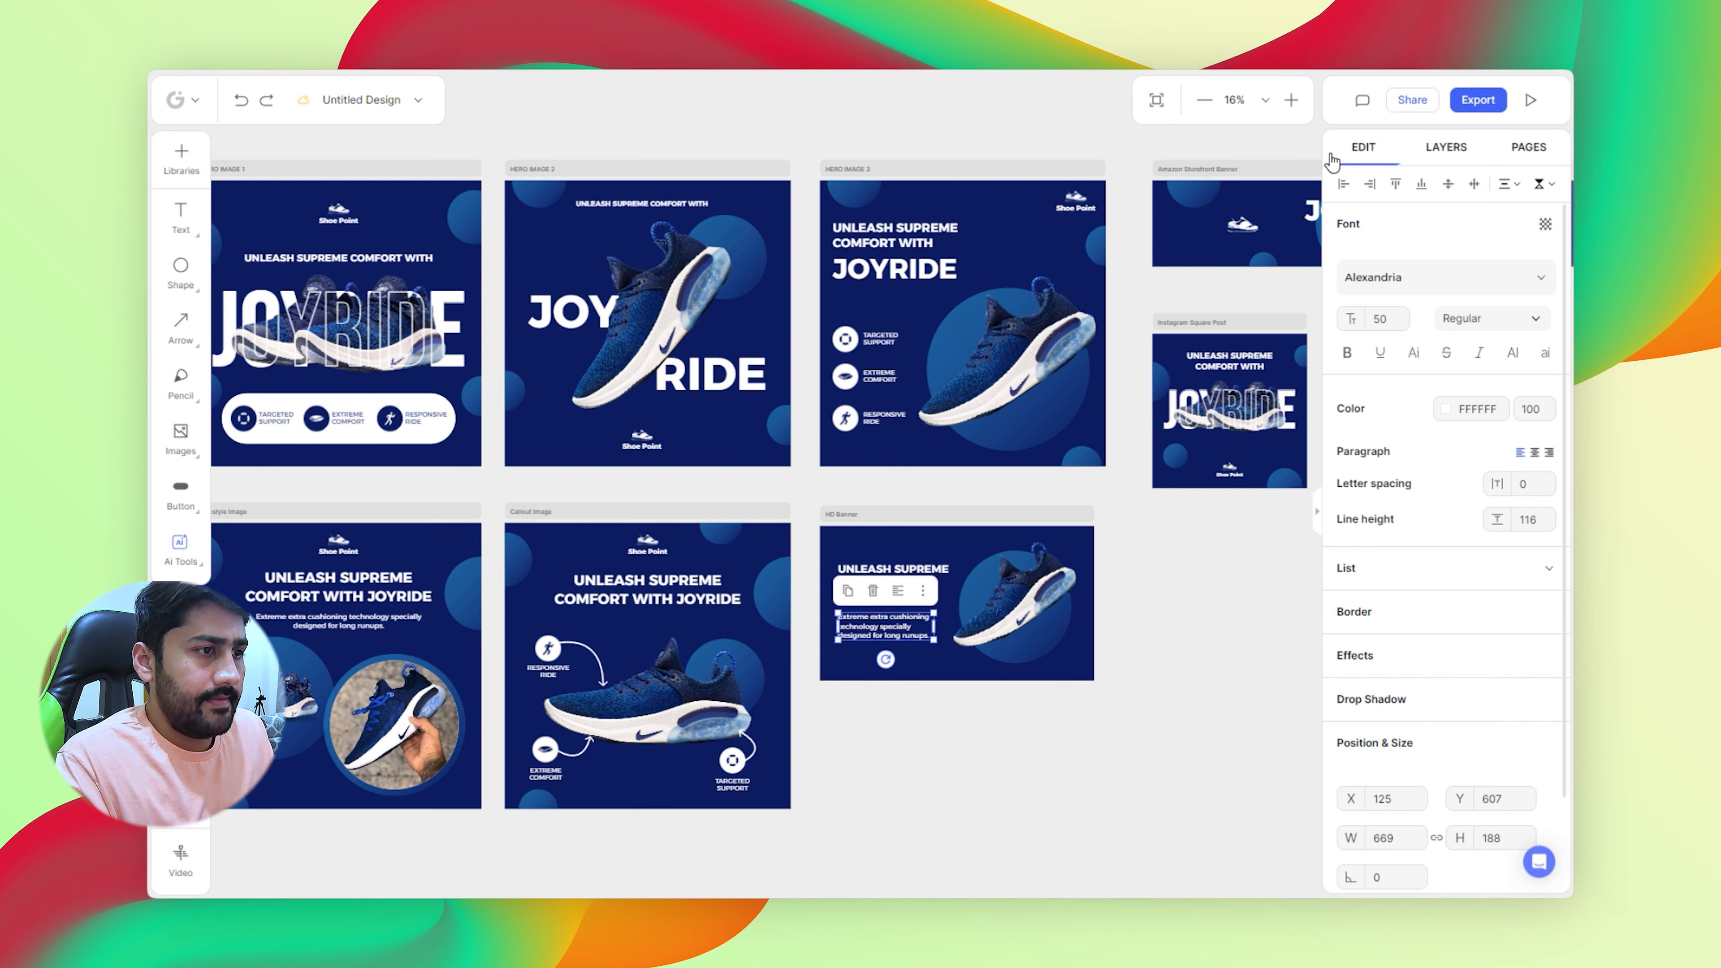
- Set the HD Banner description's font size to 35
click(1292, 101)
click(1292, 101)
double_click(1383, 318)
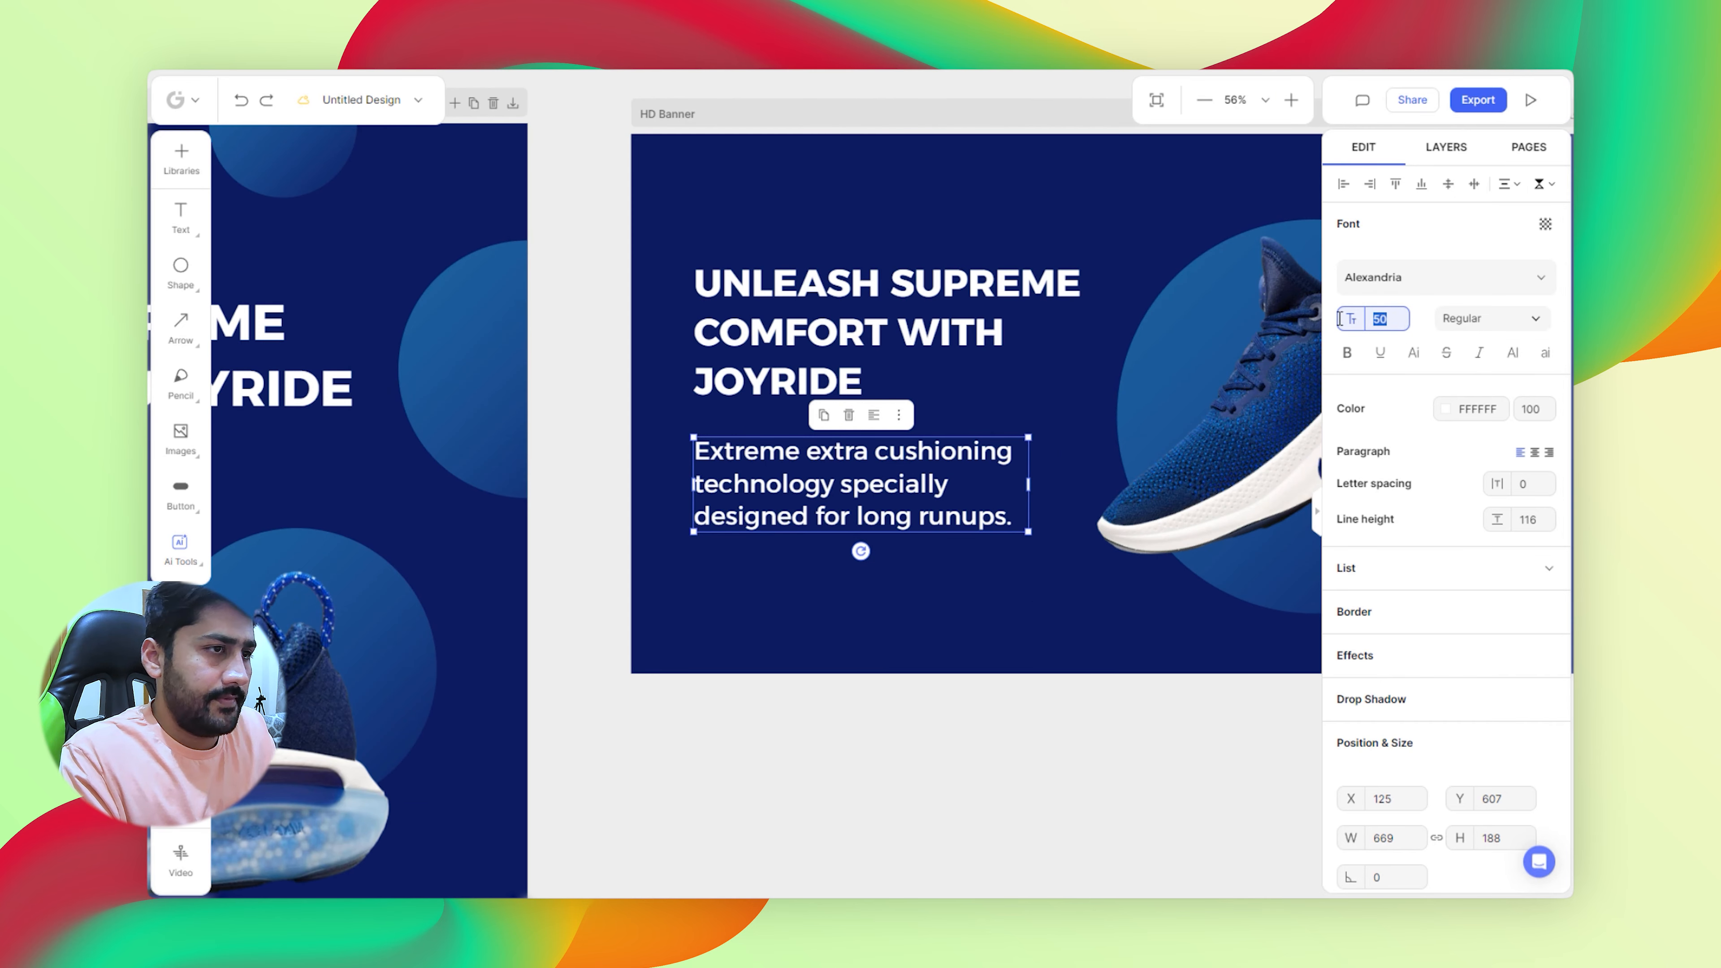
click(898, 289)
click(882, 487)
double_click(1382, 320)
text(35)
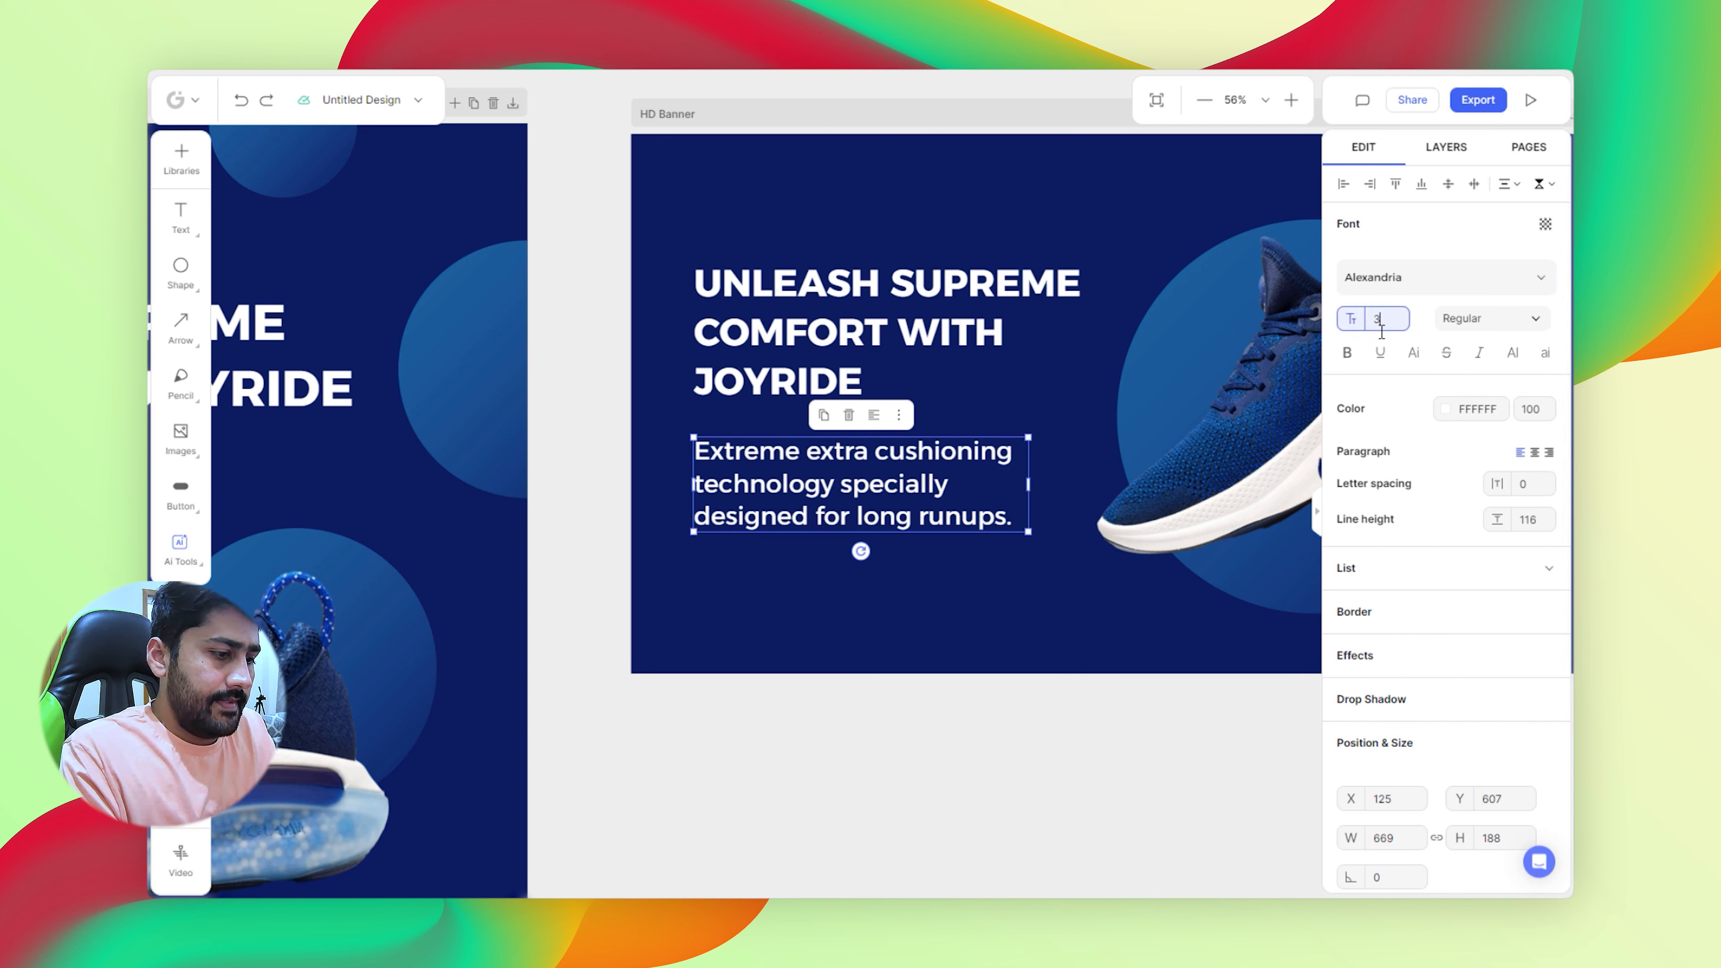
key(Return)
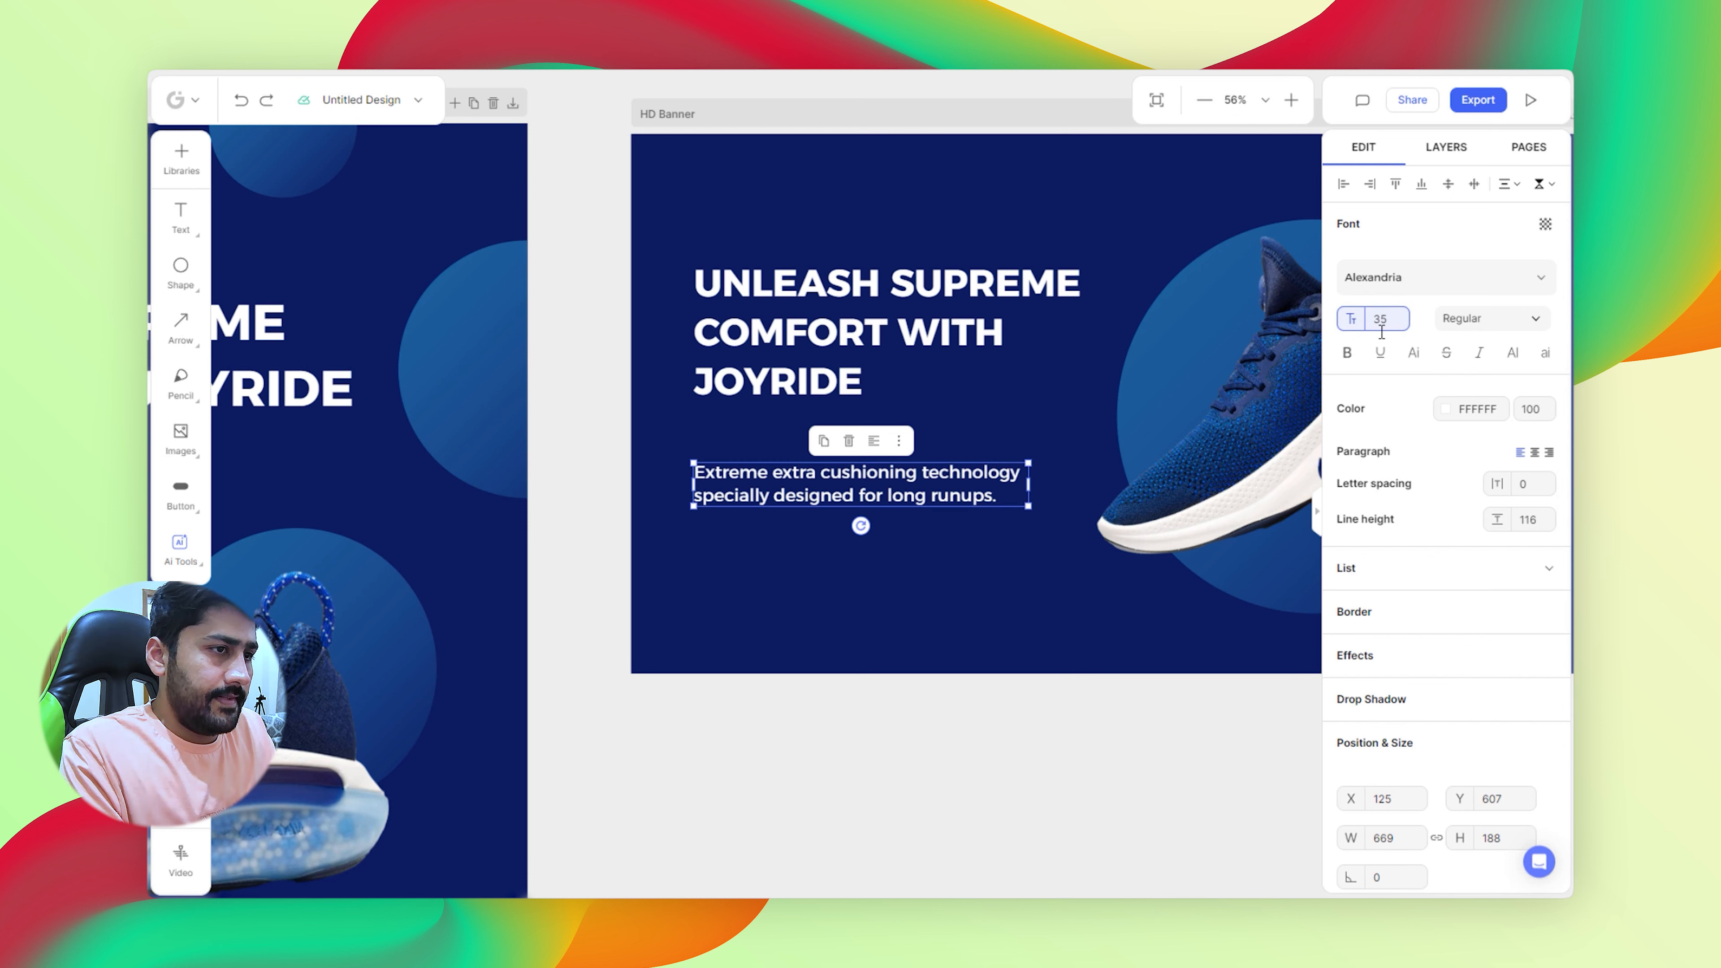
- Move the description slightly up towards the HD Banner heading, keeping their left edges aligned
click(879, 538)
drag(786, 494, 787, 477)
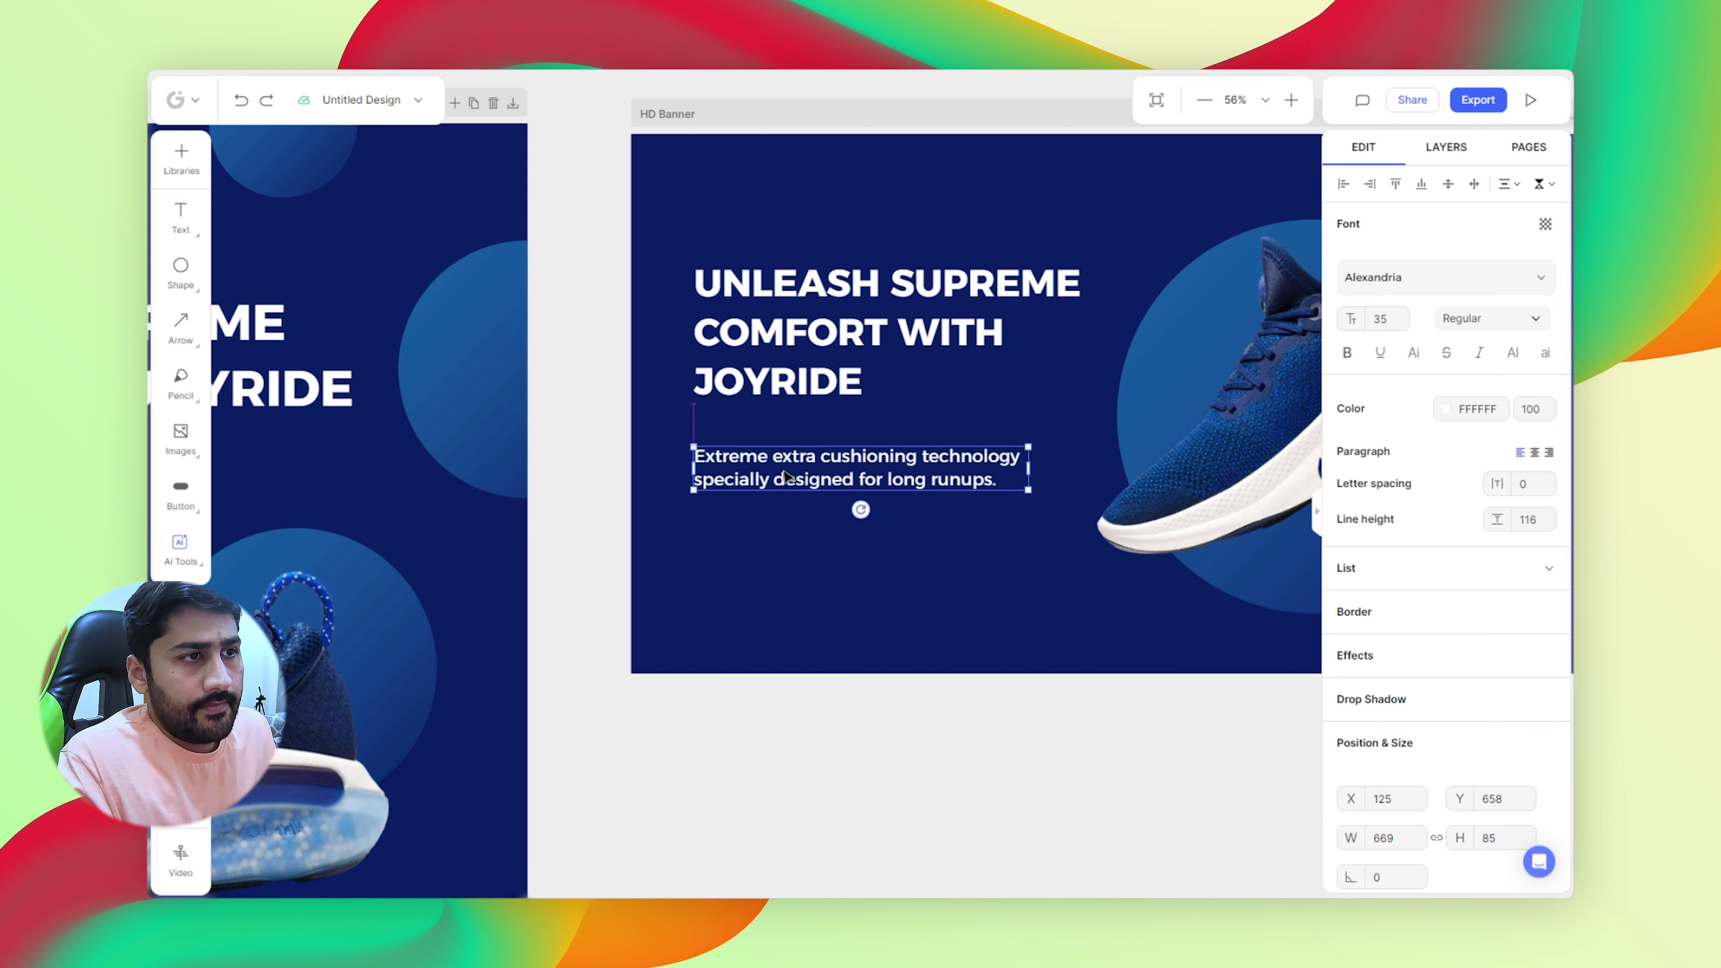
click(826, 565)
drag(809, 228, 784, 476)
click(813, 546)
- Copy the "SLIDE UP TO GET YOURS!" button from the Story Post into the HD Banner, left-aligned below the description
click(1204, 102)
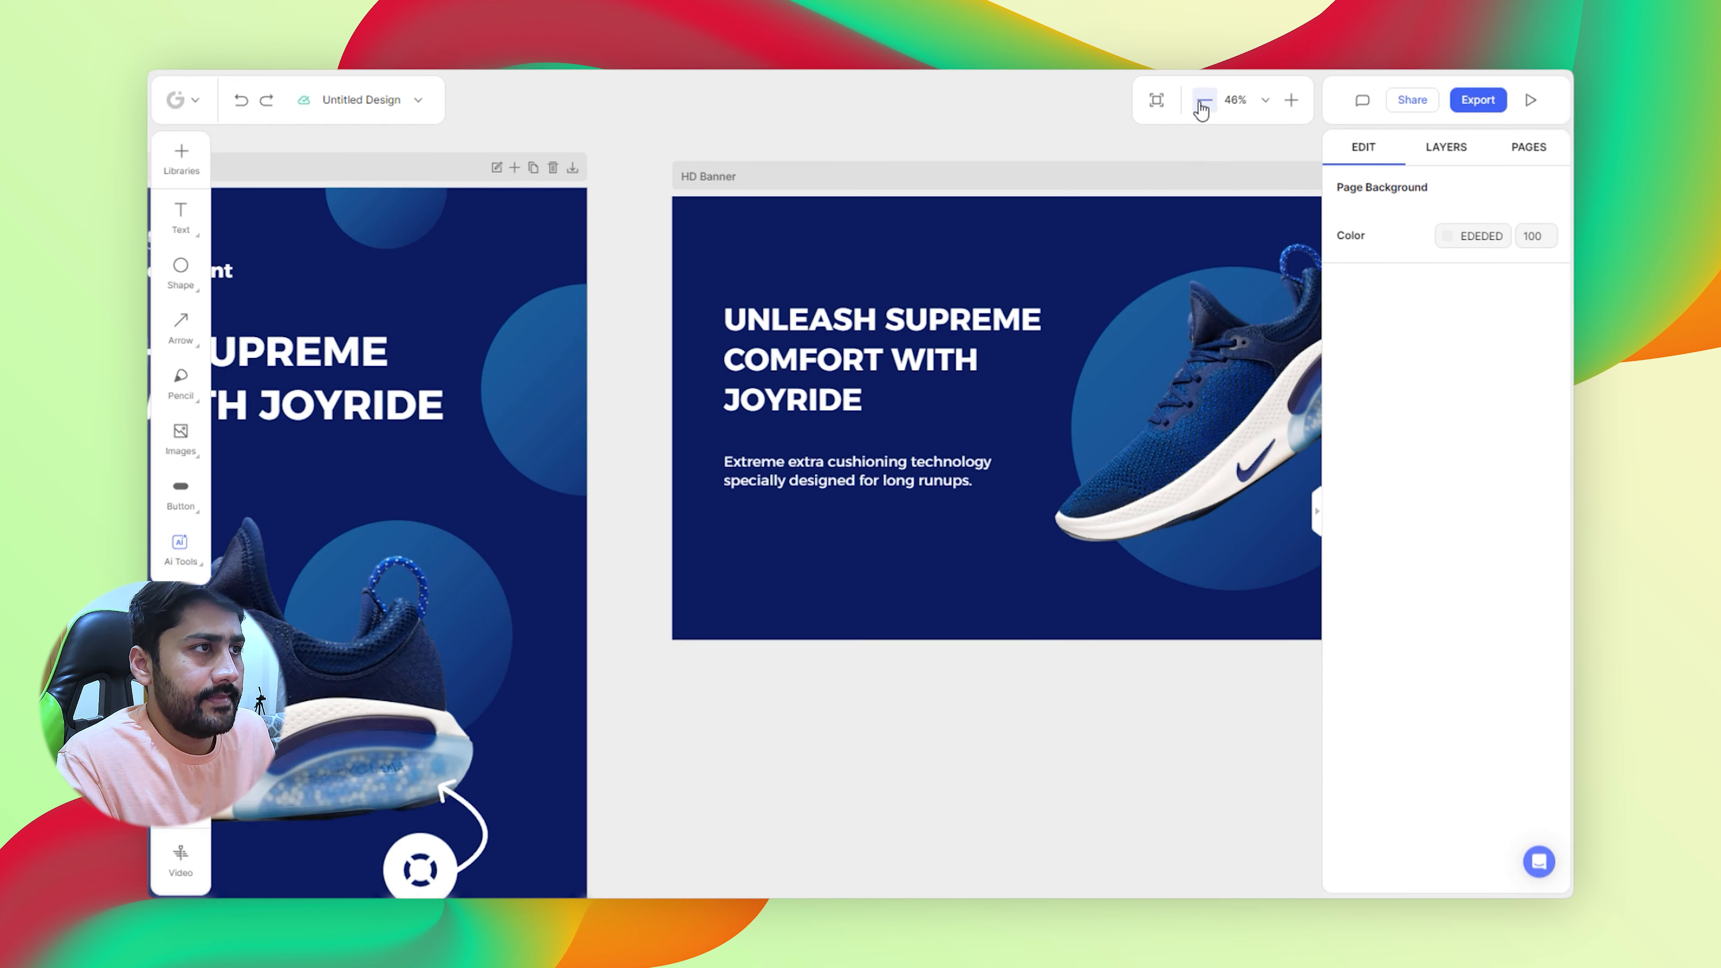
click(1203, 102)
click(1203, 102)
scroll(1006, 479, right, 10)
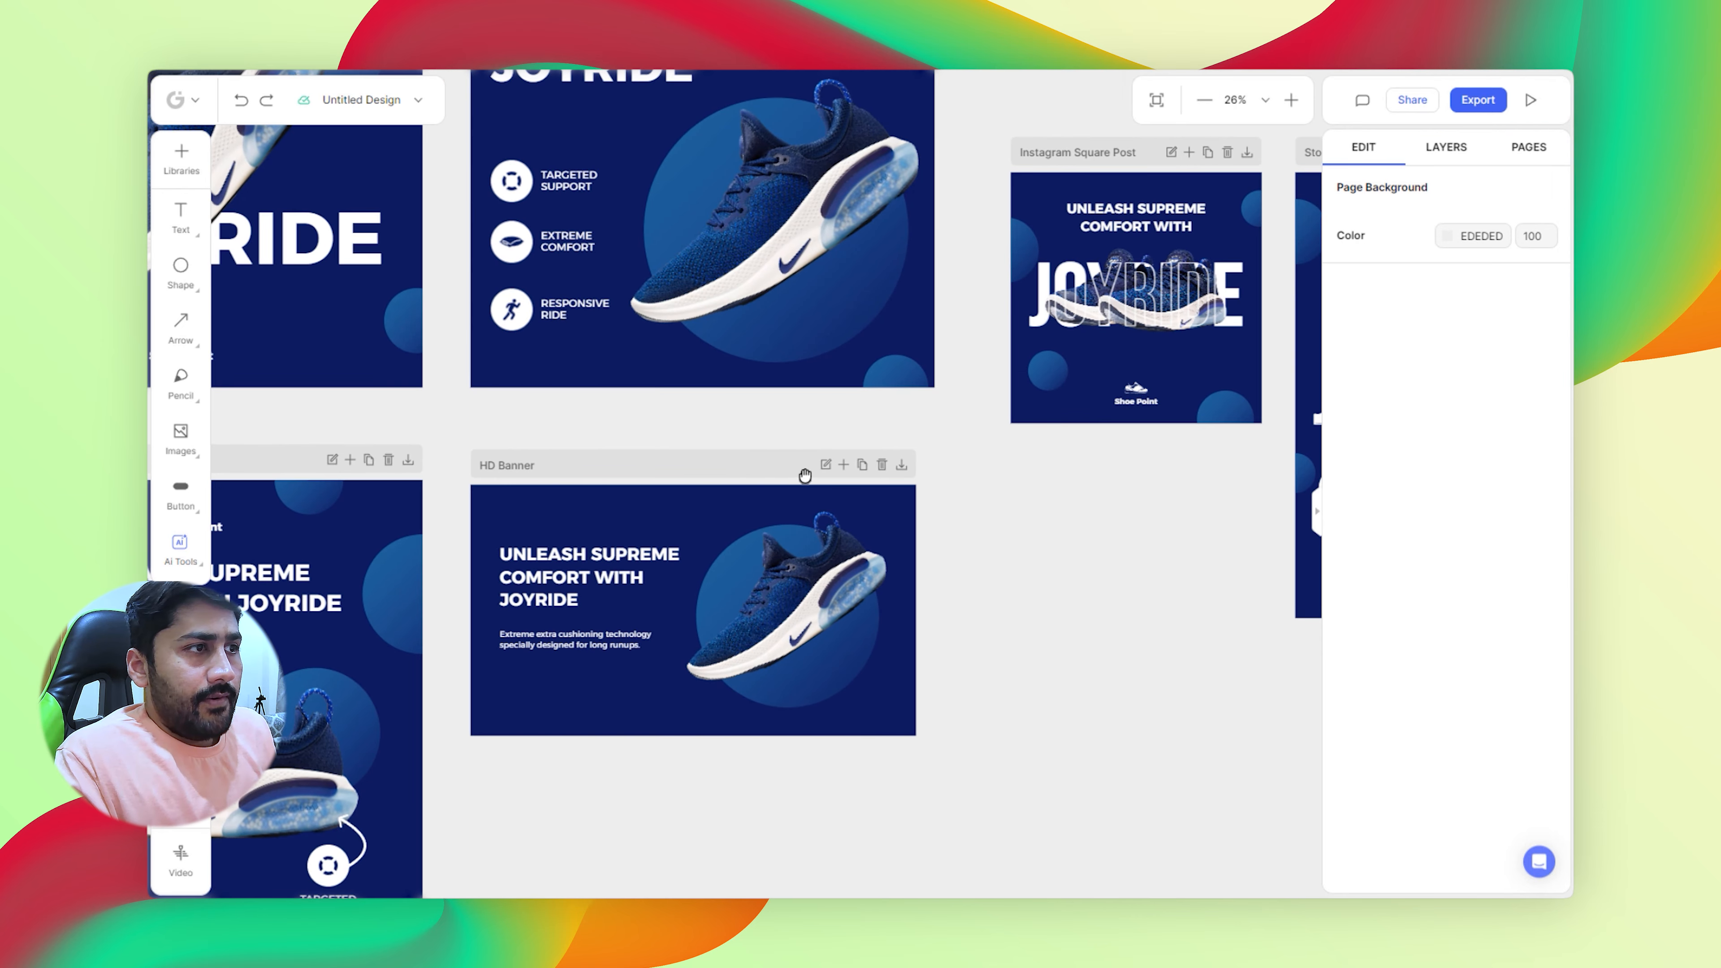
click(1249, 567)
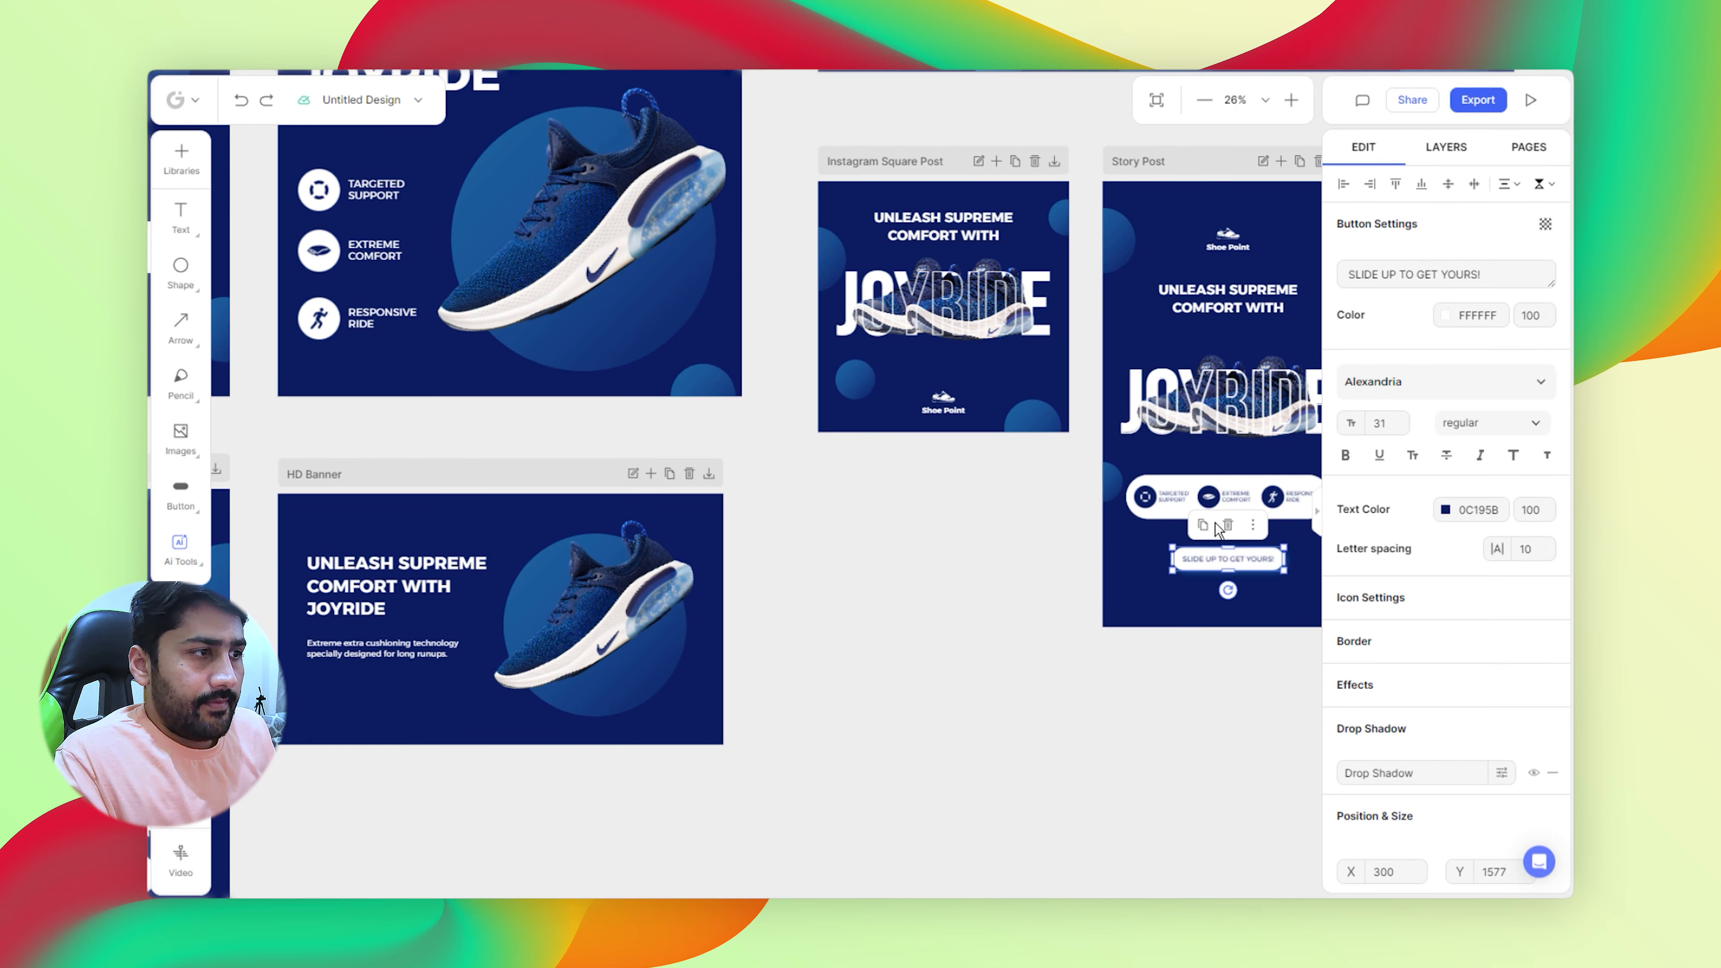
scroll(875, 538, left, 5)
click(732, 451)
key(ctrl+v)
drag(686, 582, 645, 653)
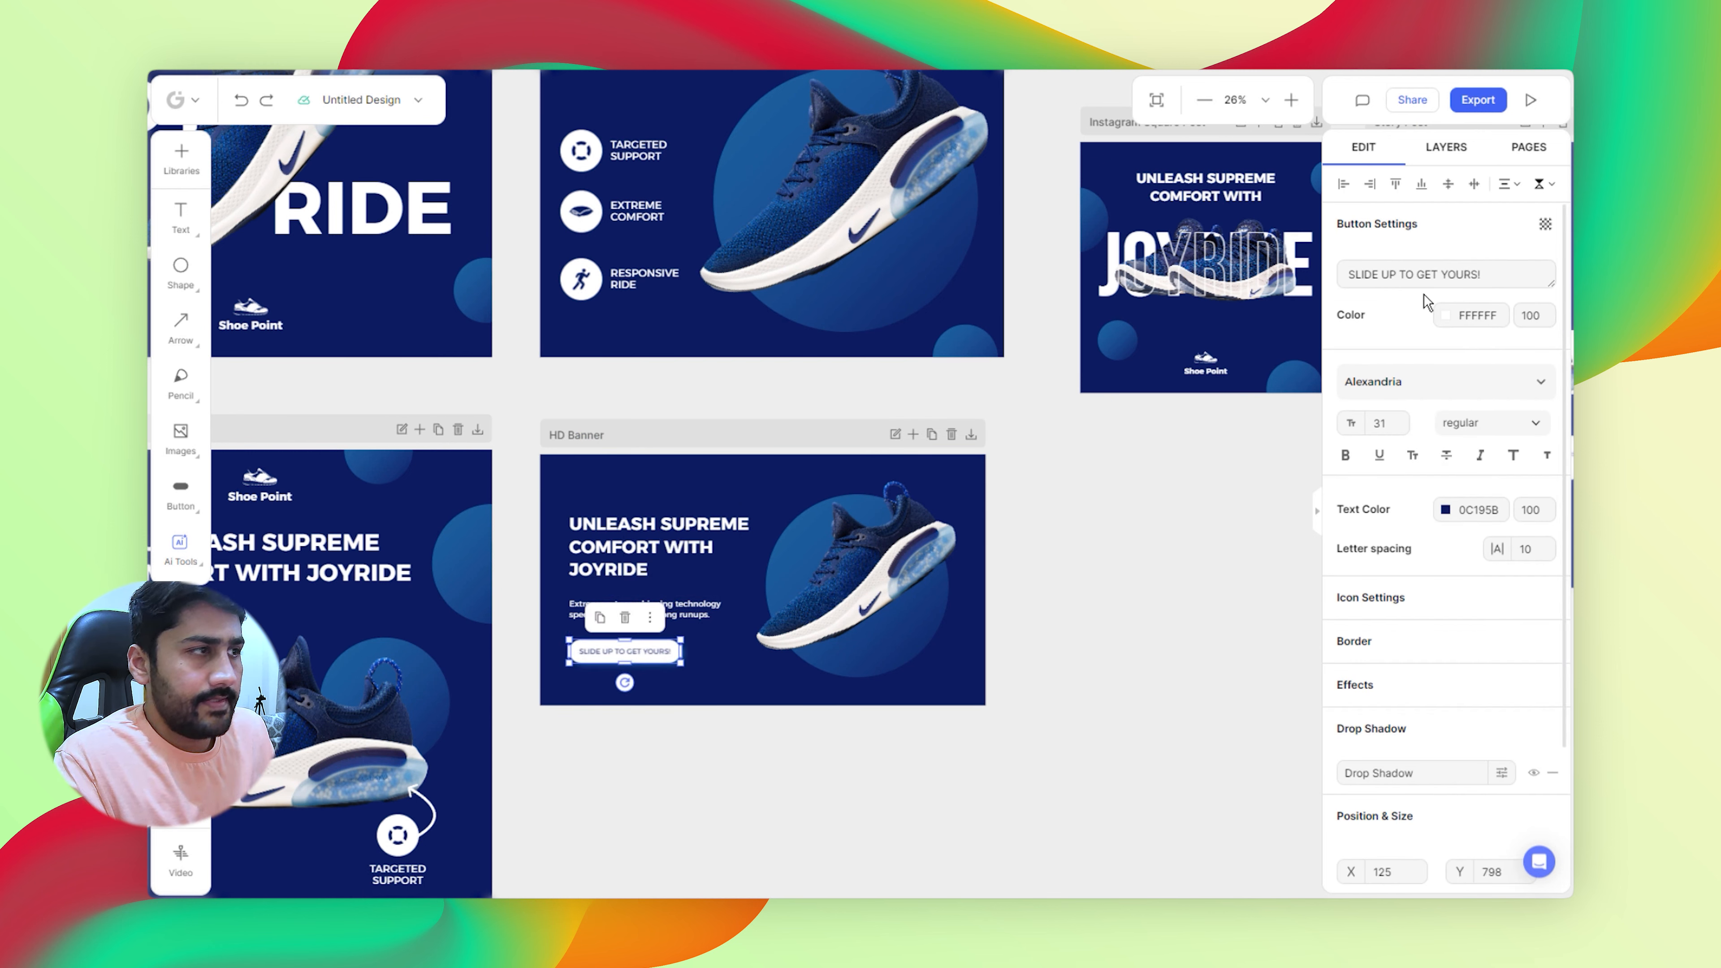
- Change the HD Banner button's label to "BUY NOW"
triple_click(1439, 279)
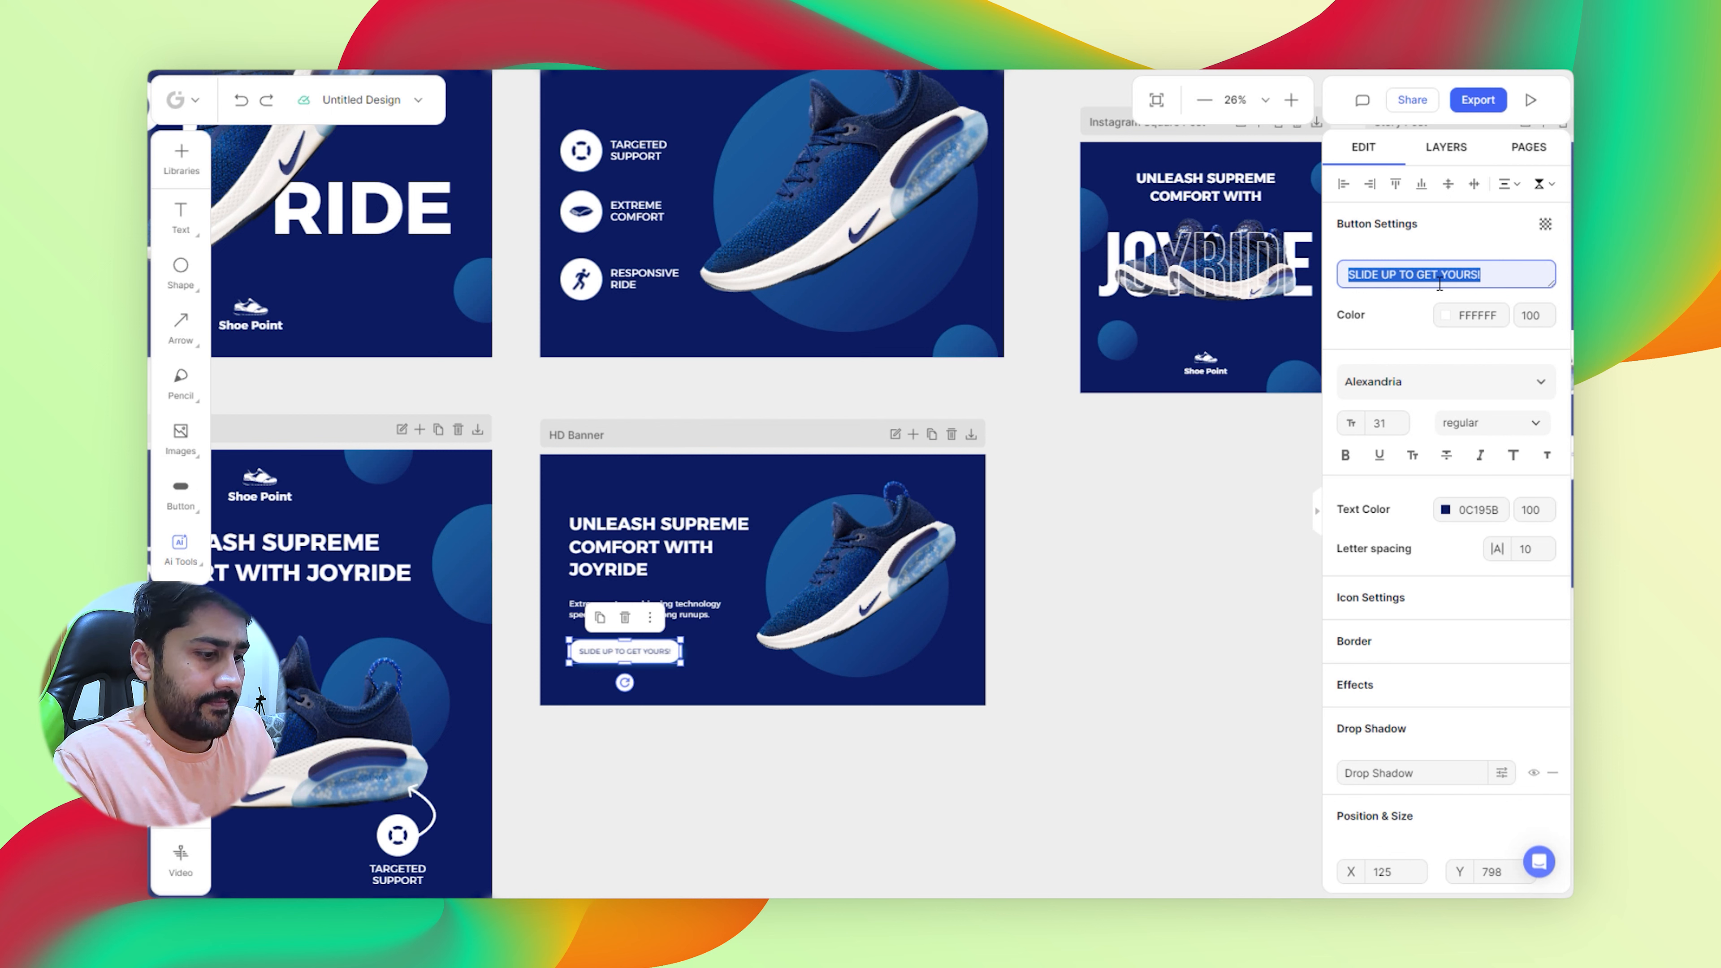
text(BUY)
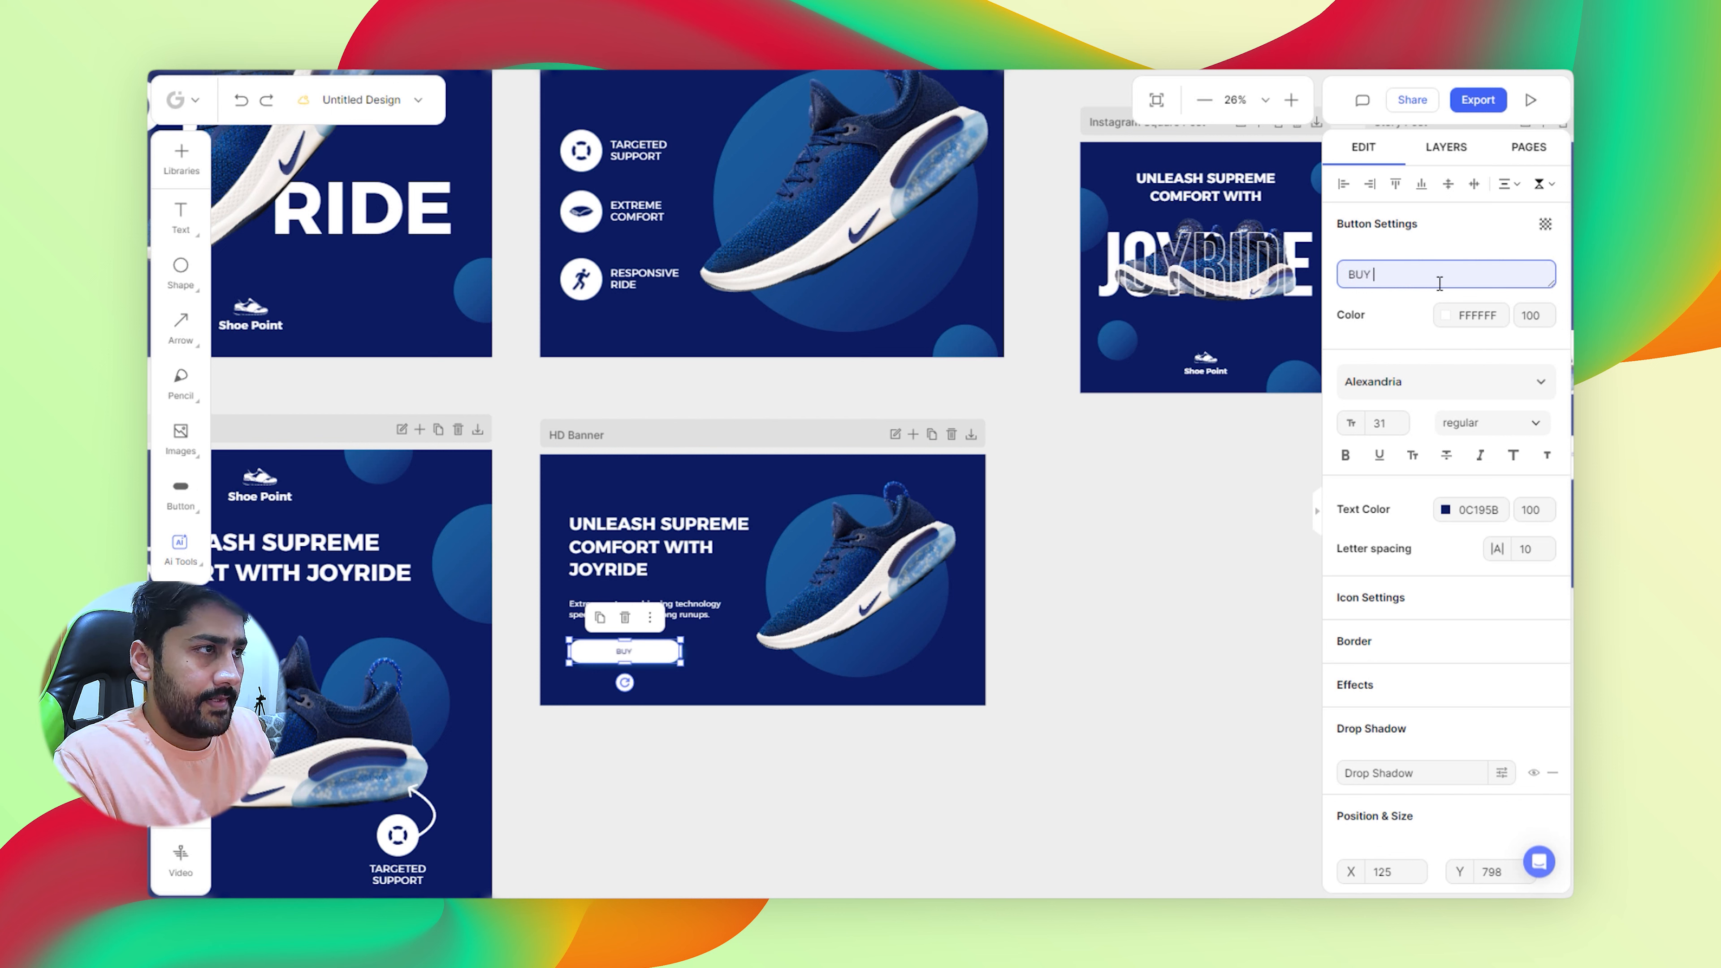
text( NOW)
click(681, 734)
- Narrow the BUY NOW button to fit its shorter label, keeping its left edge in place
click(677, 655)
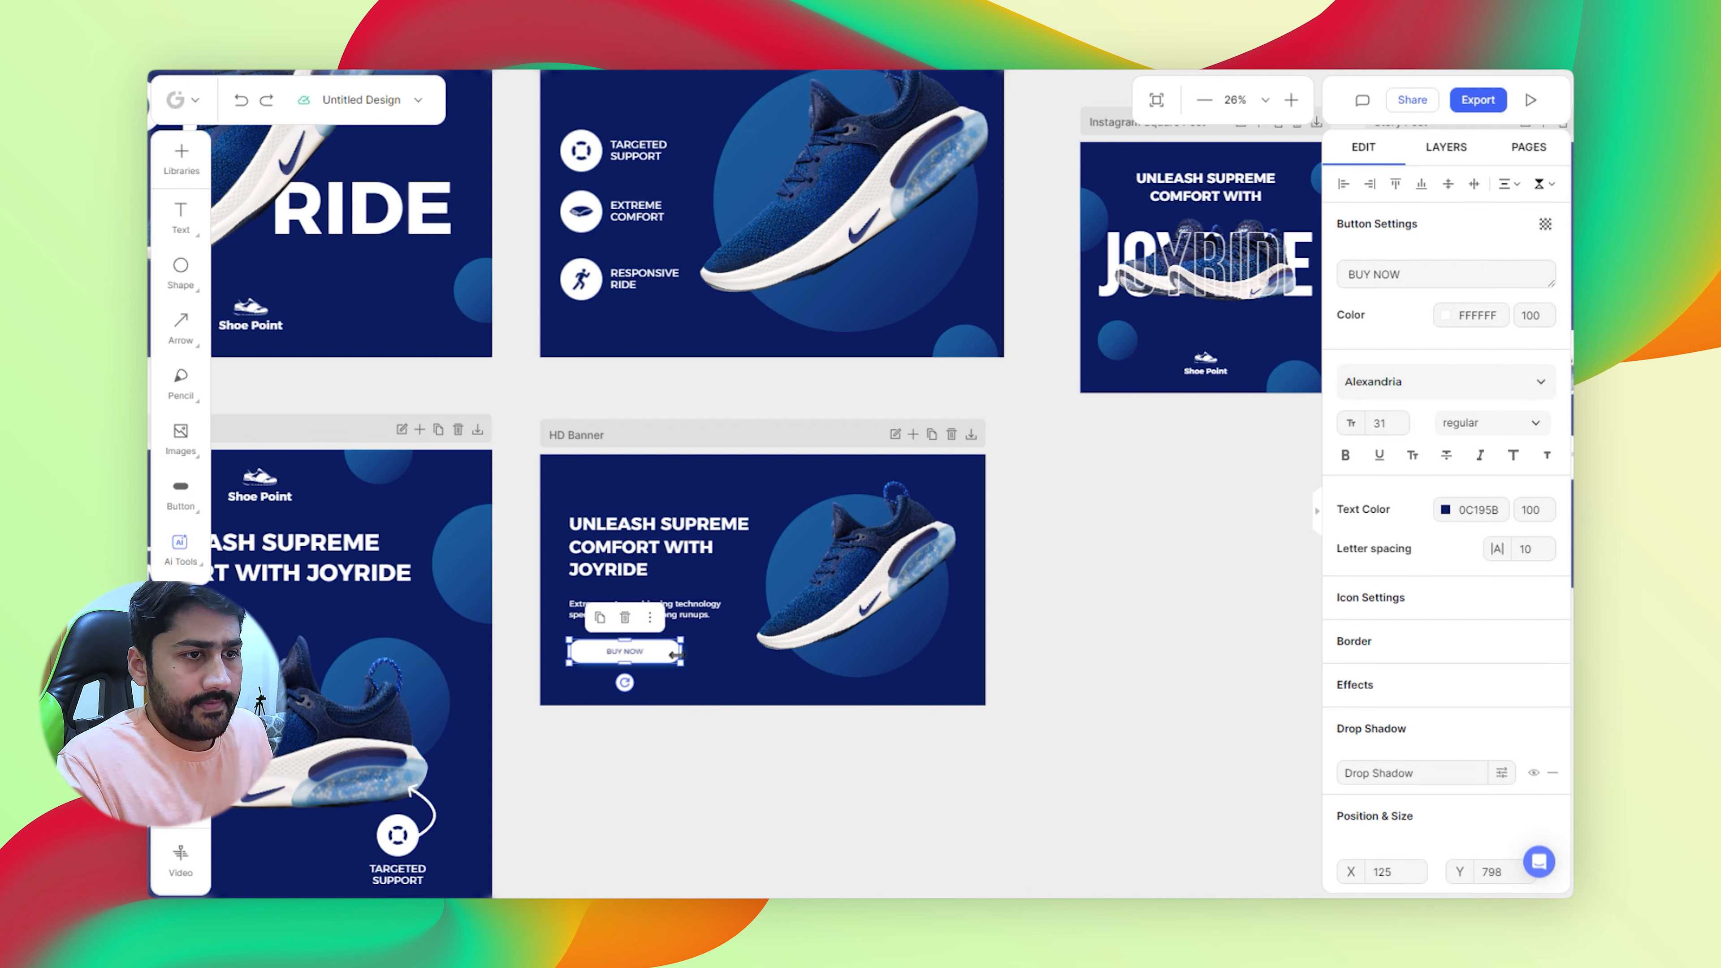
drag(675, 655, 633, 655)
click(644, 665)
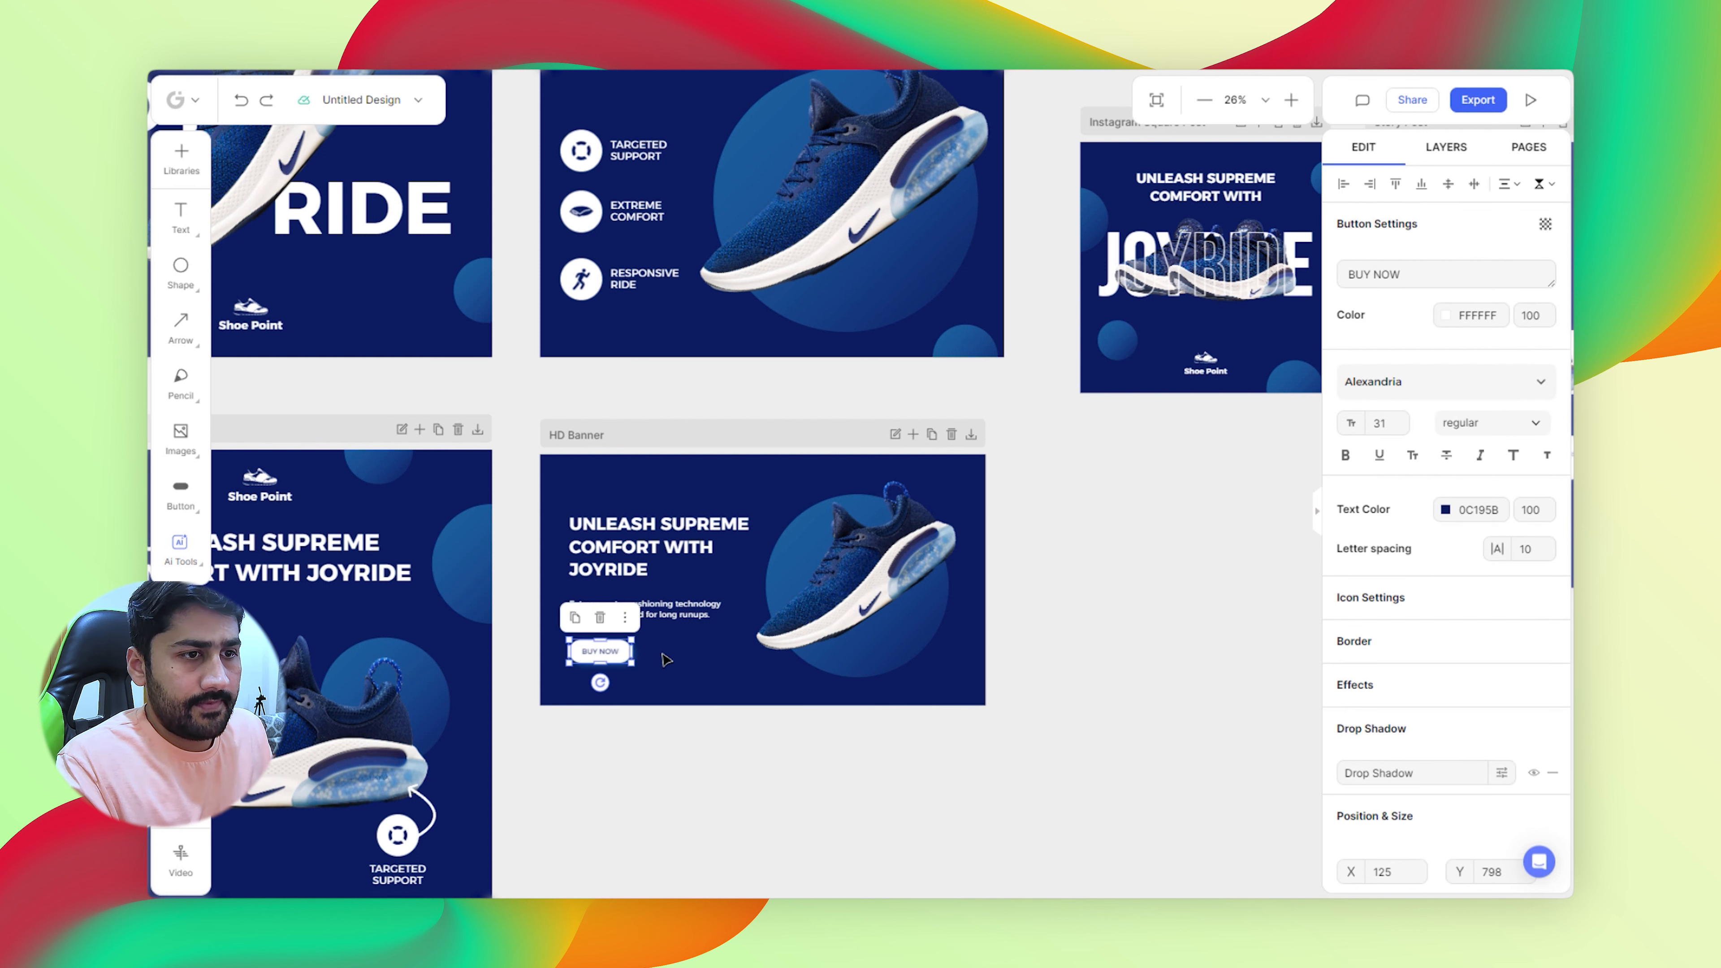
click(610, 658)
click(599, 681)
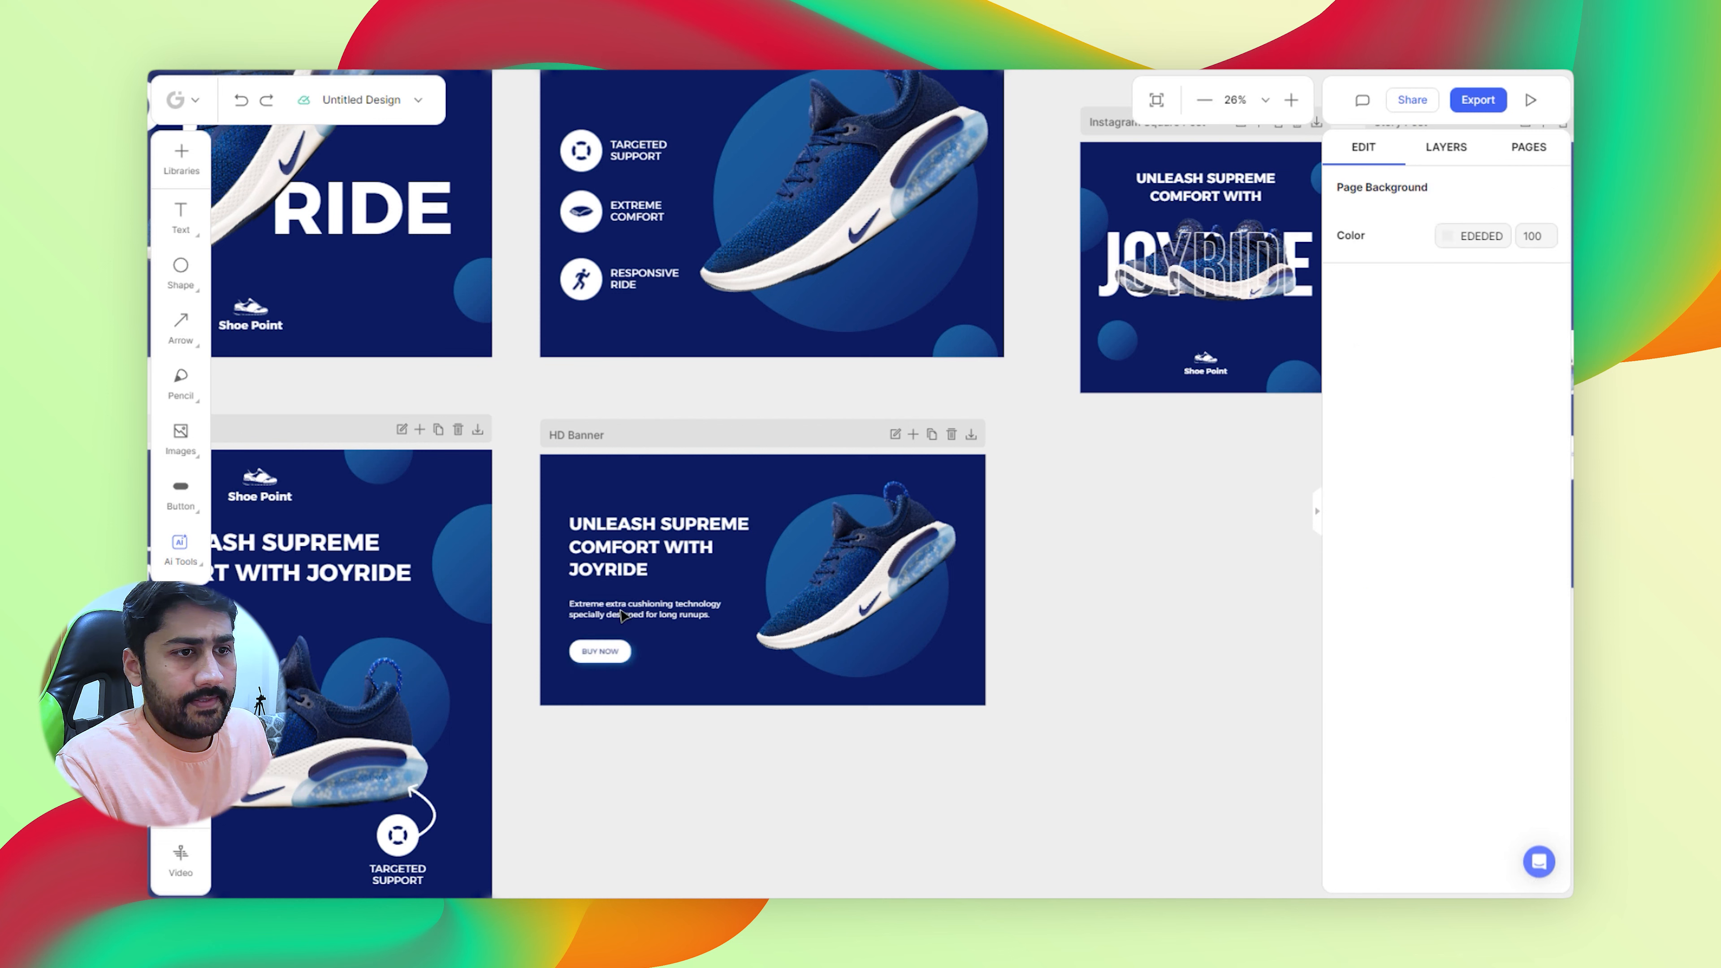
drag(609, 662, 707, 659)
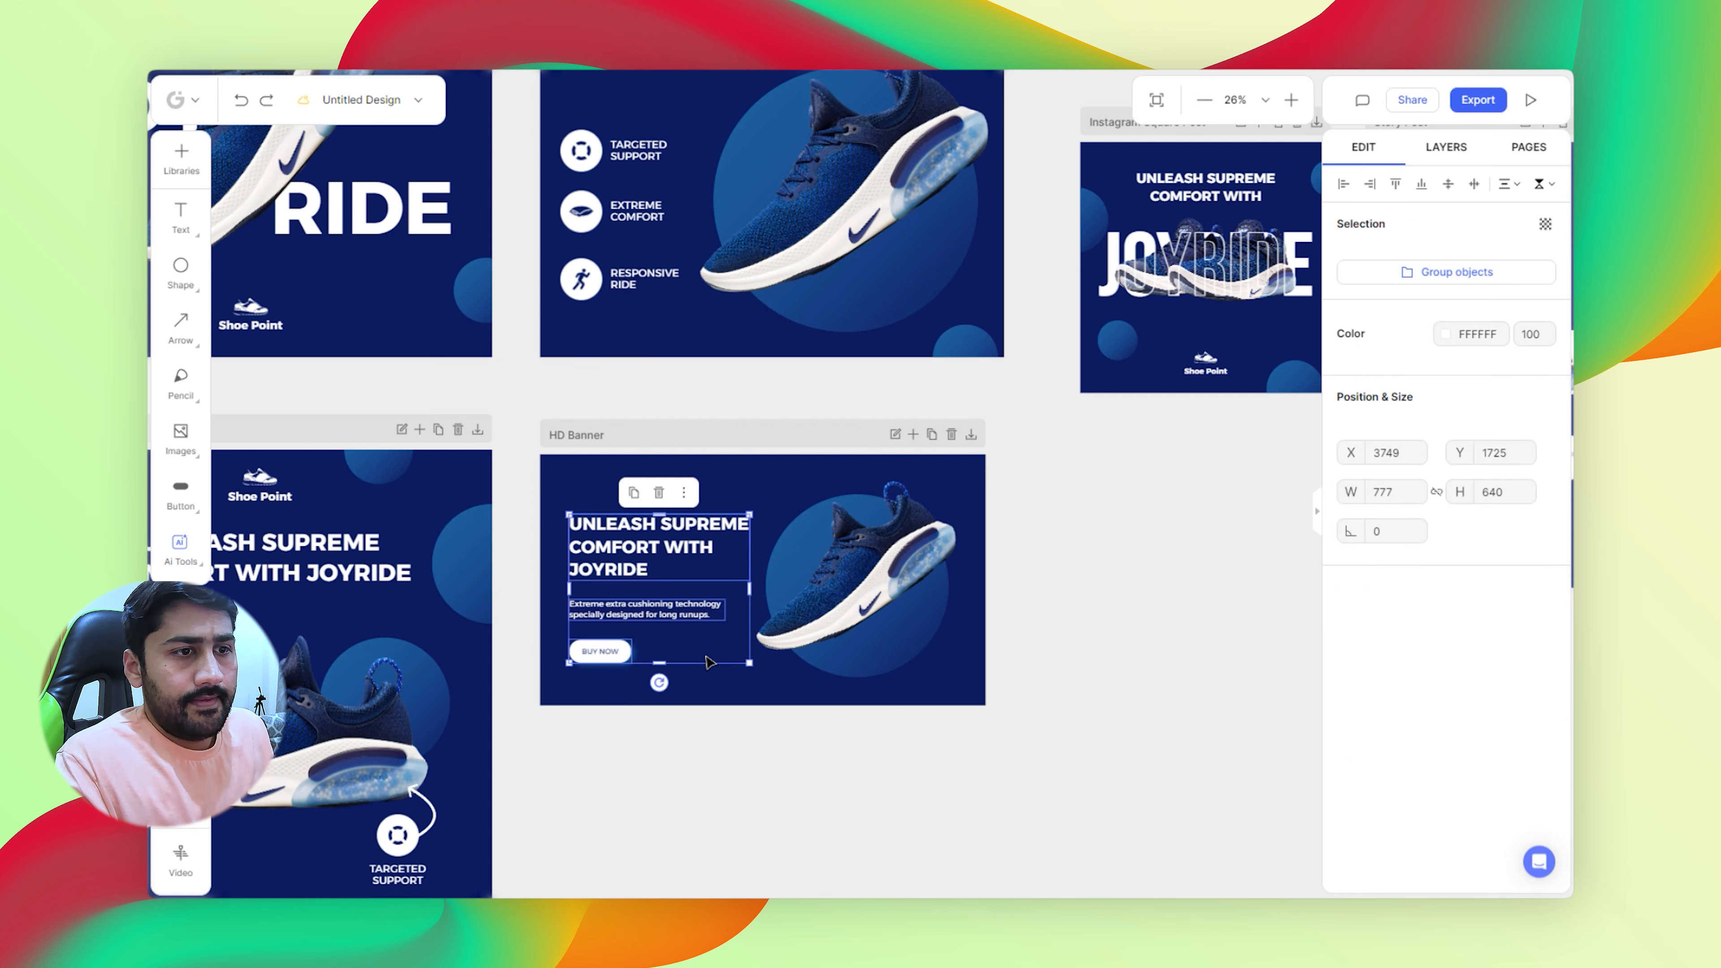
- Copy the Shoe Point logo from HERO IMAGE 3 into the HD Banner
scroll(1096, 387, up, 5)
drag(948, 246, 969, 219)
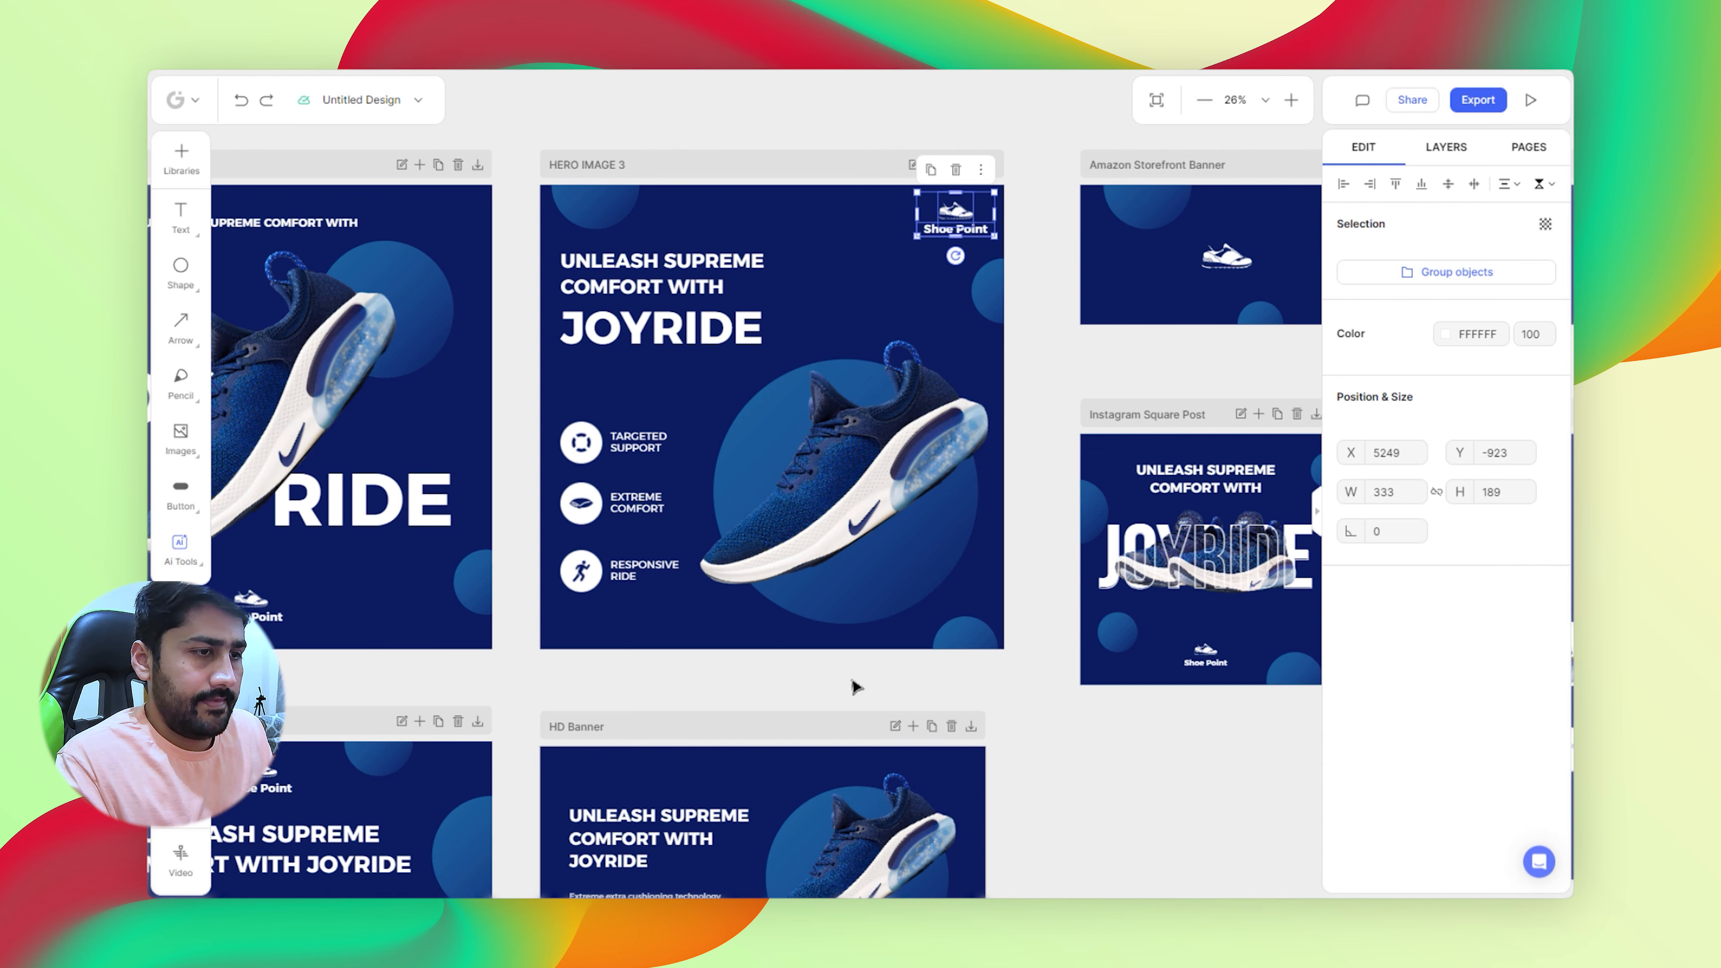
scroll(861, 680, down, 5)
click(773, 432)
key(ctrl+v)
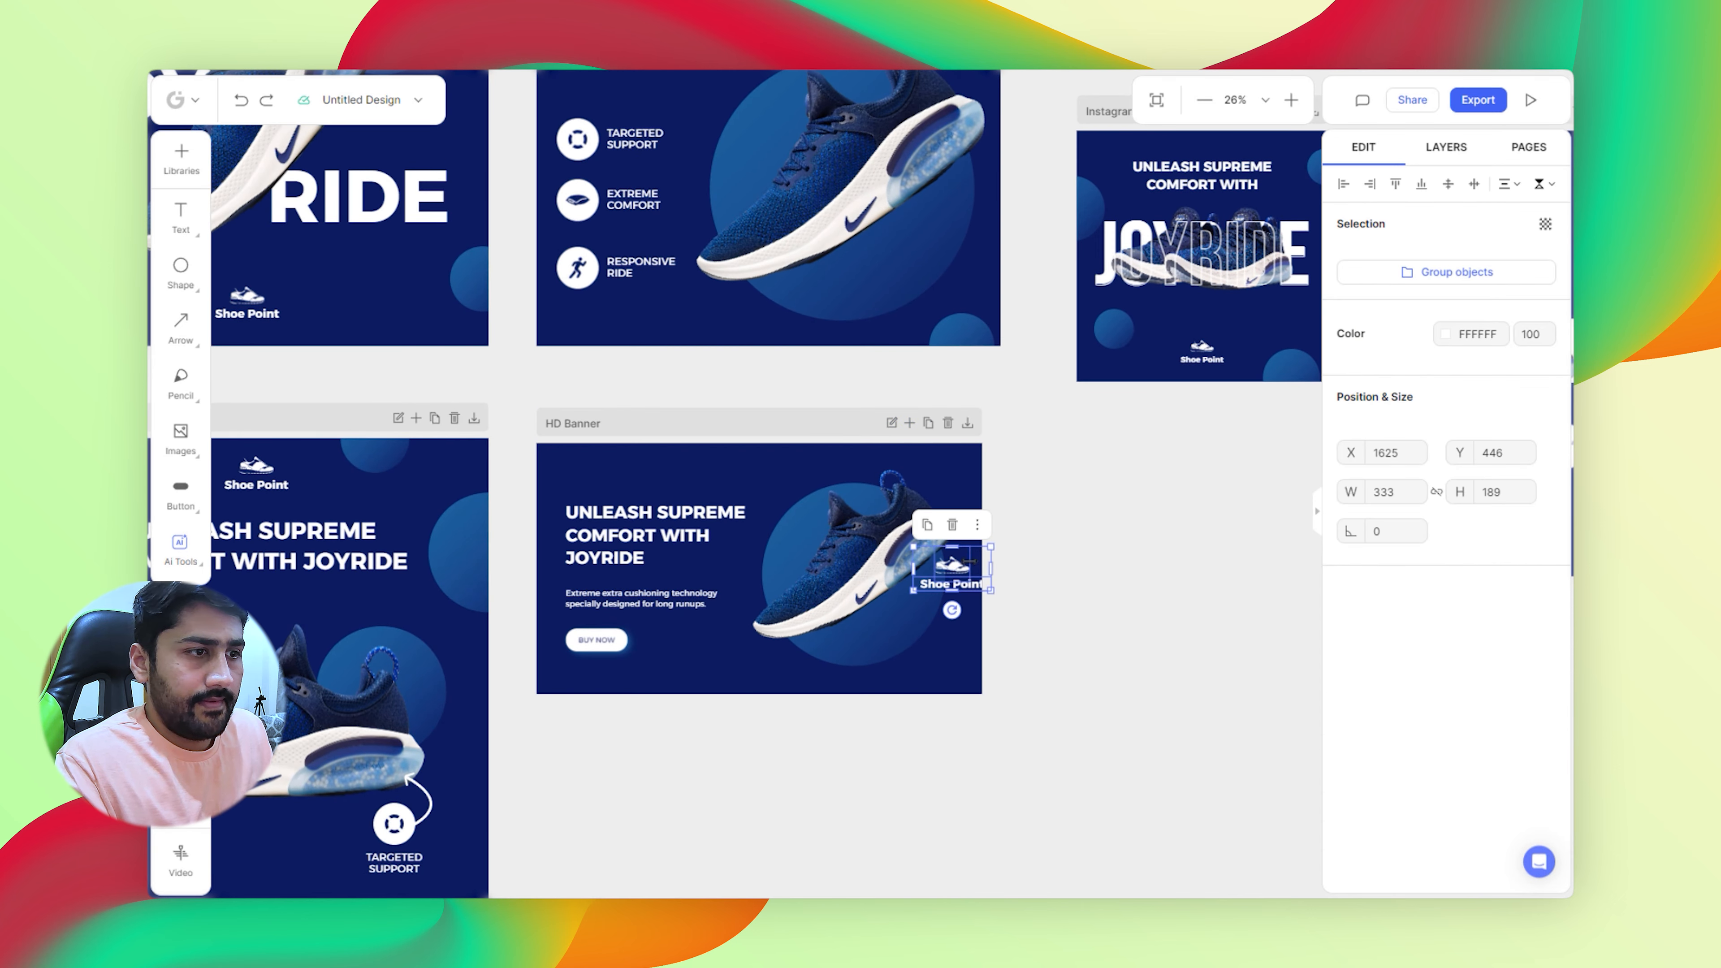
- Shrink the HD Banner's Shoe Point logo to about 222×126 px and place it in the banner's upper-right corner
drag(952, 568, 949, 466)
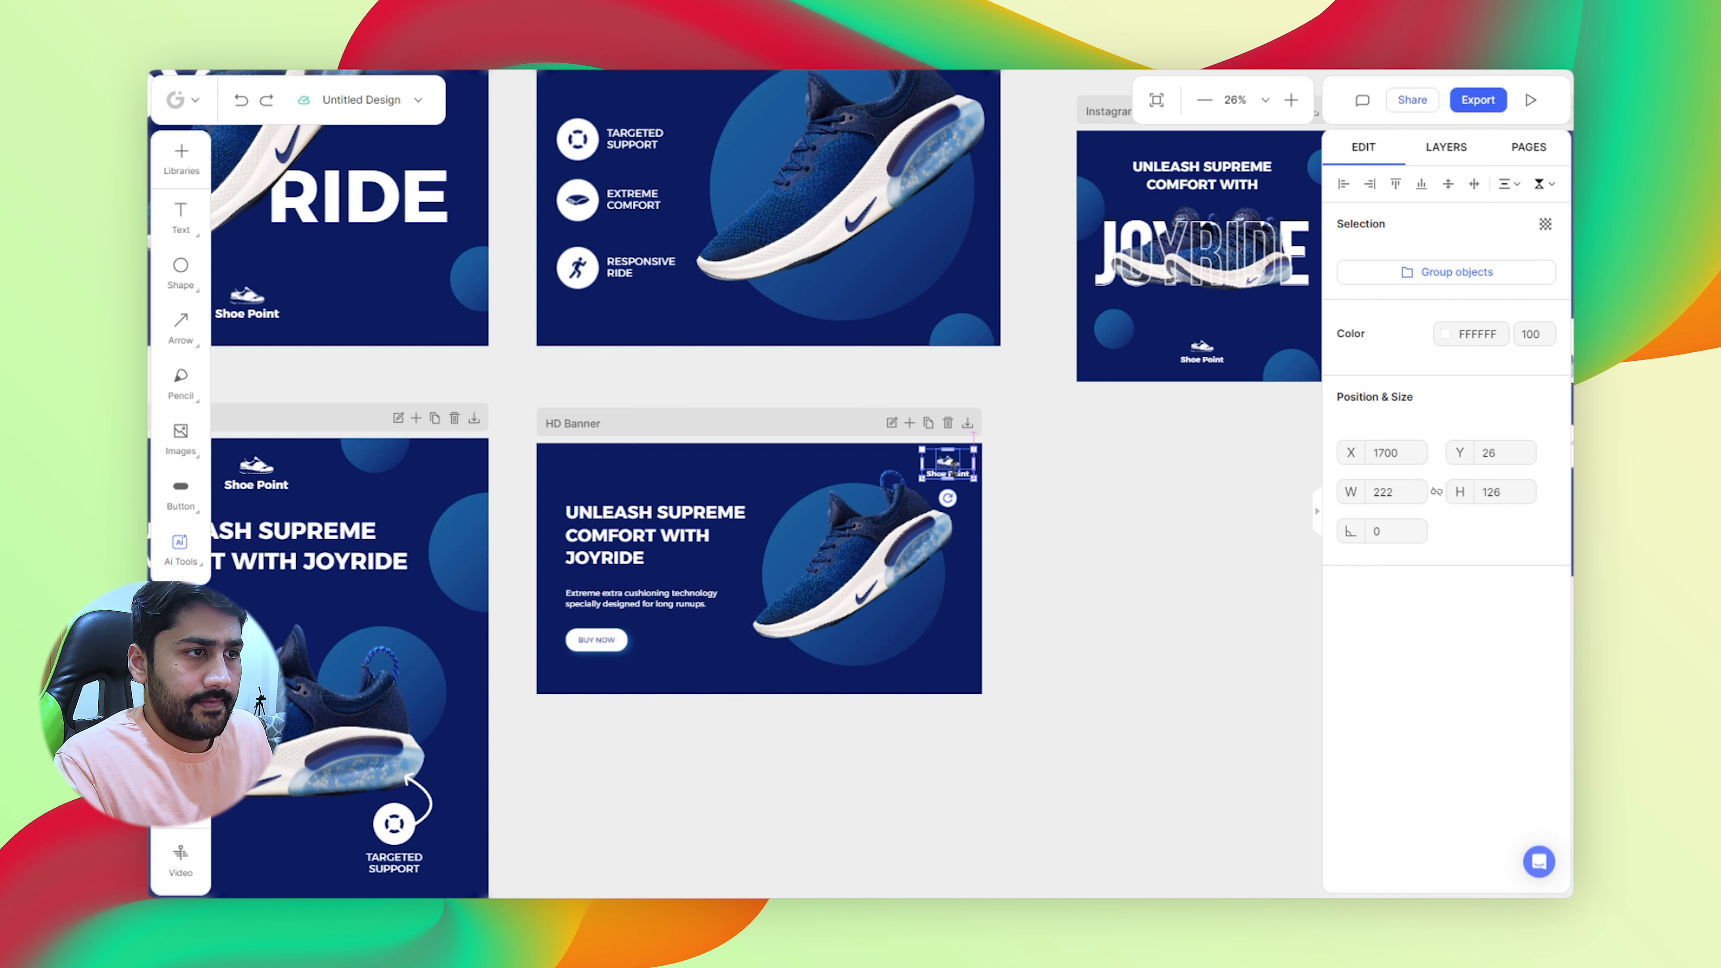
click(1292, 99)
click(1292, 99)
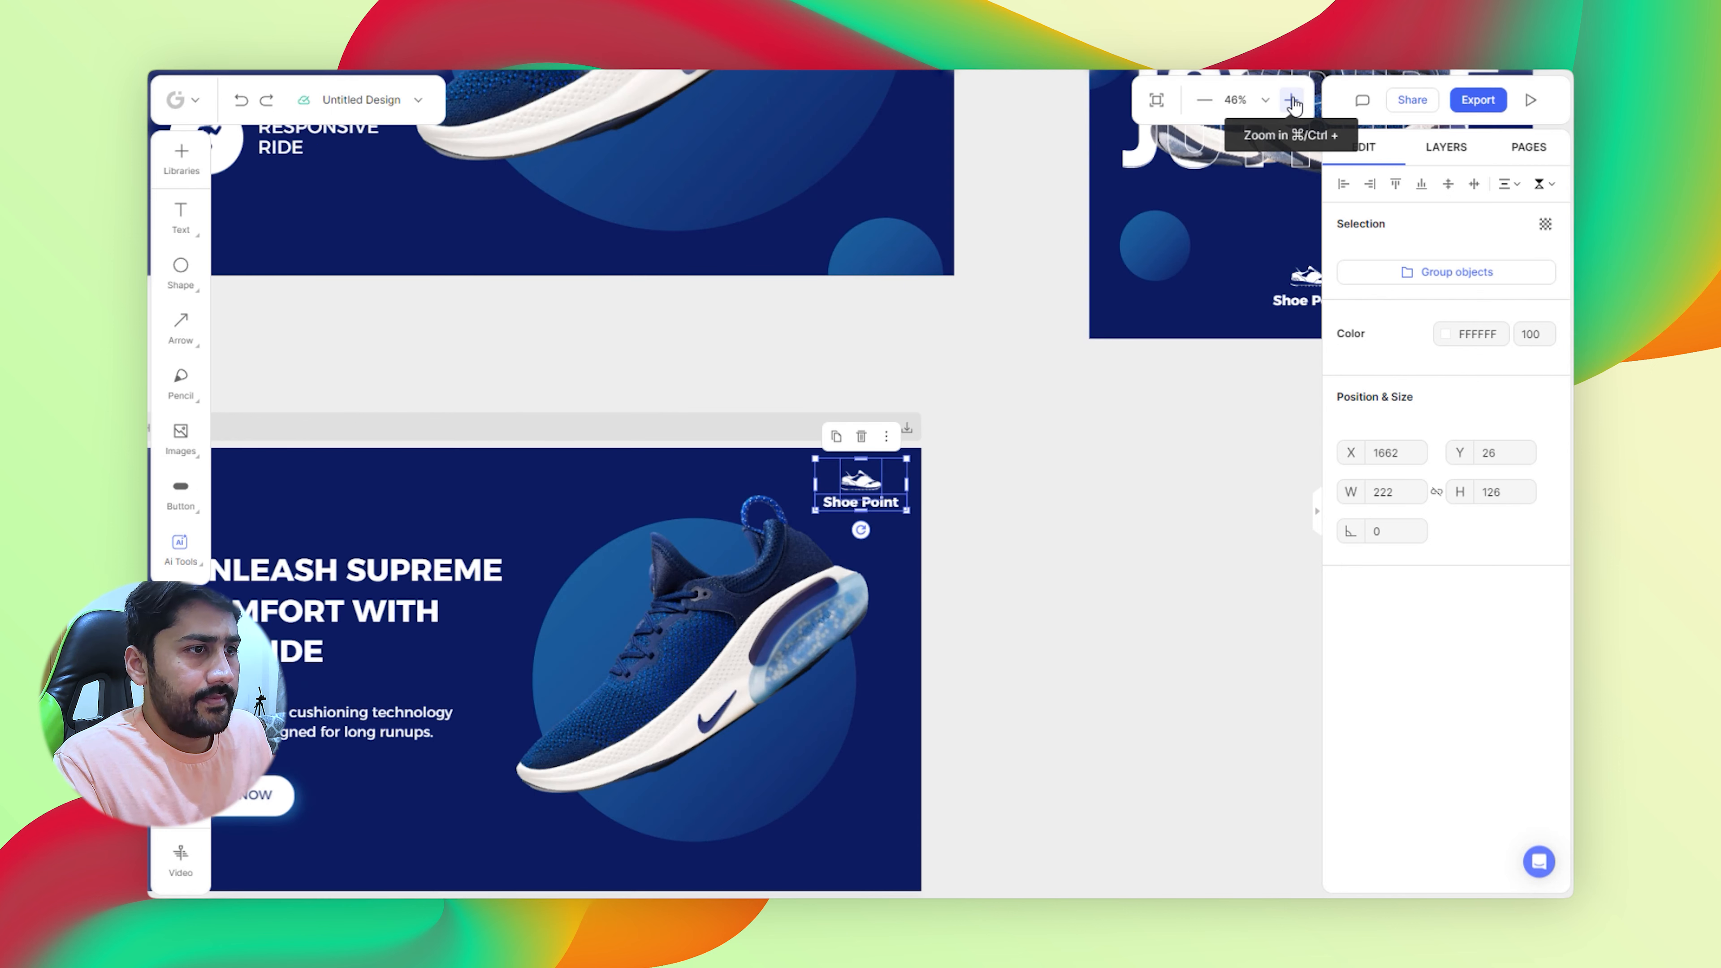
click(1292, 99)
click(1292, 100)
click(1291, 99)
drag(880, 477, 892, 471)
click(974, 466)
drag(868, 558, 979, 488)
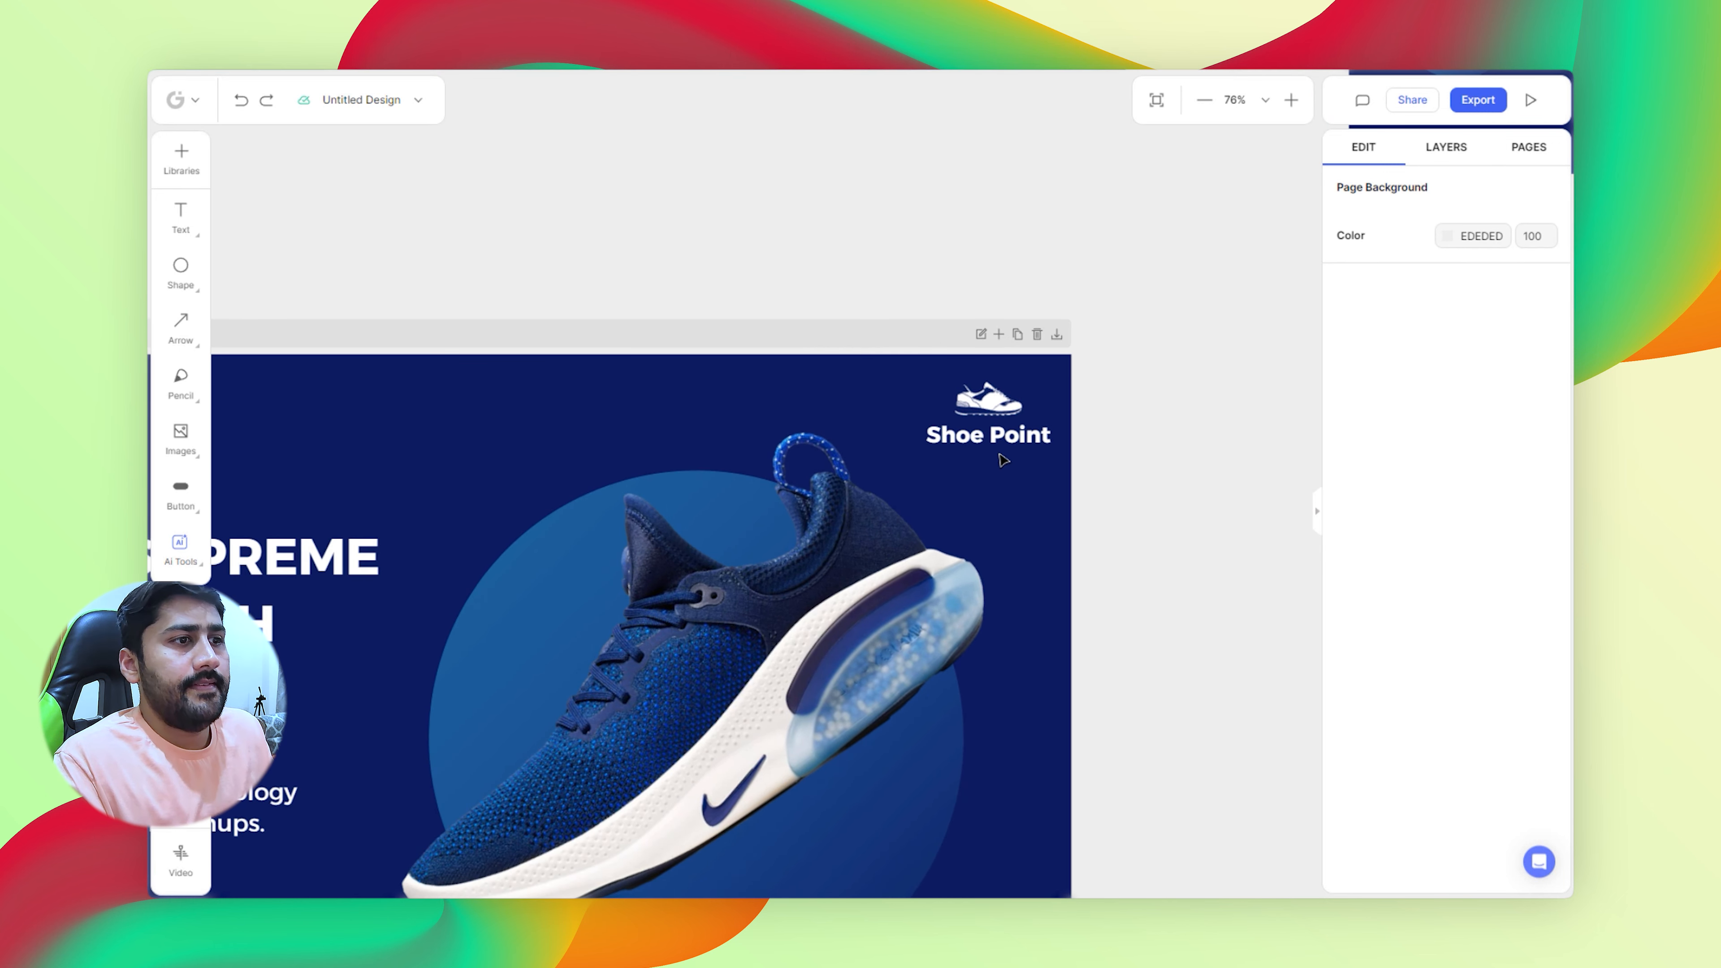
- Nudge the Shoe Point logo slightly to the left within the HD Banner's upper-right corner
click(992, 438)
shift+click(993, 383)
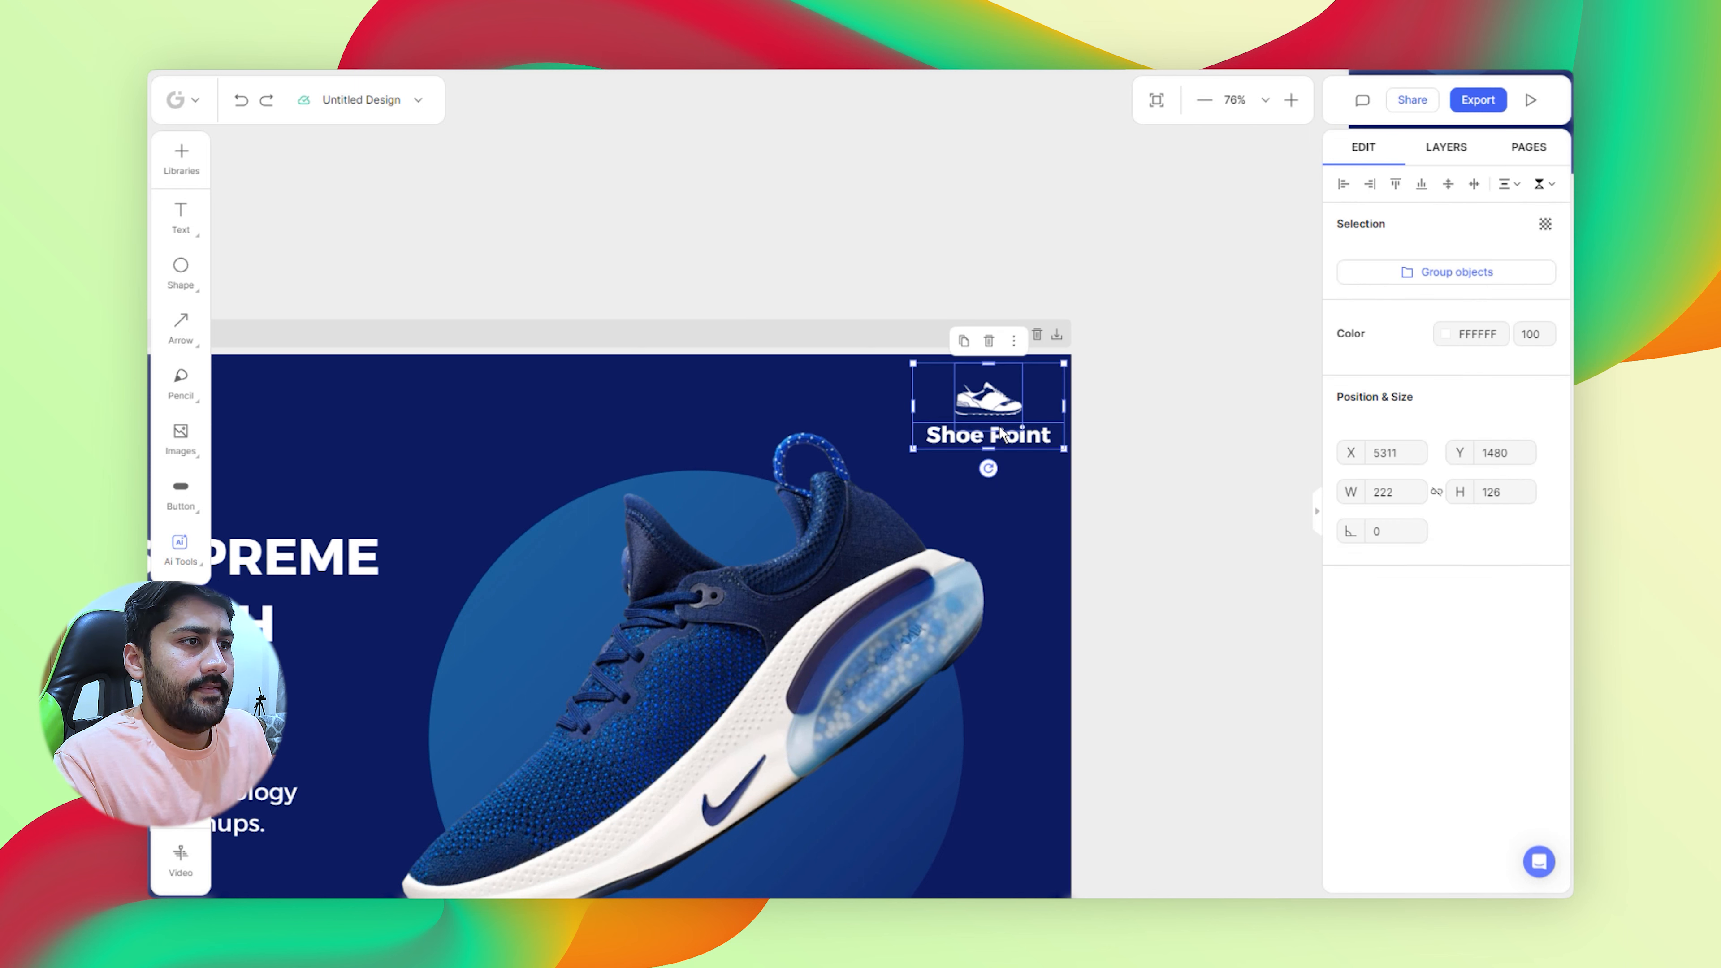
drag(992, 382, 986, 382)
click(1174, 396)
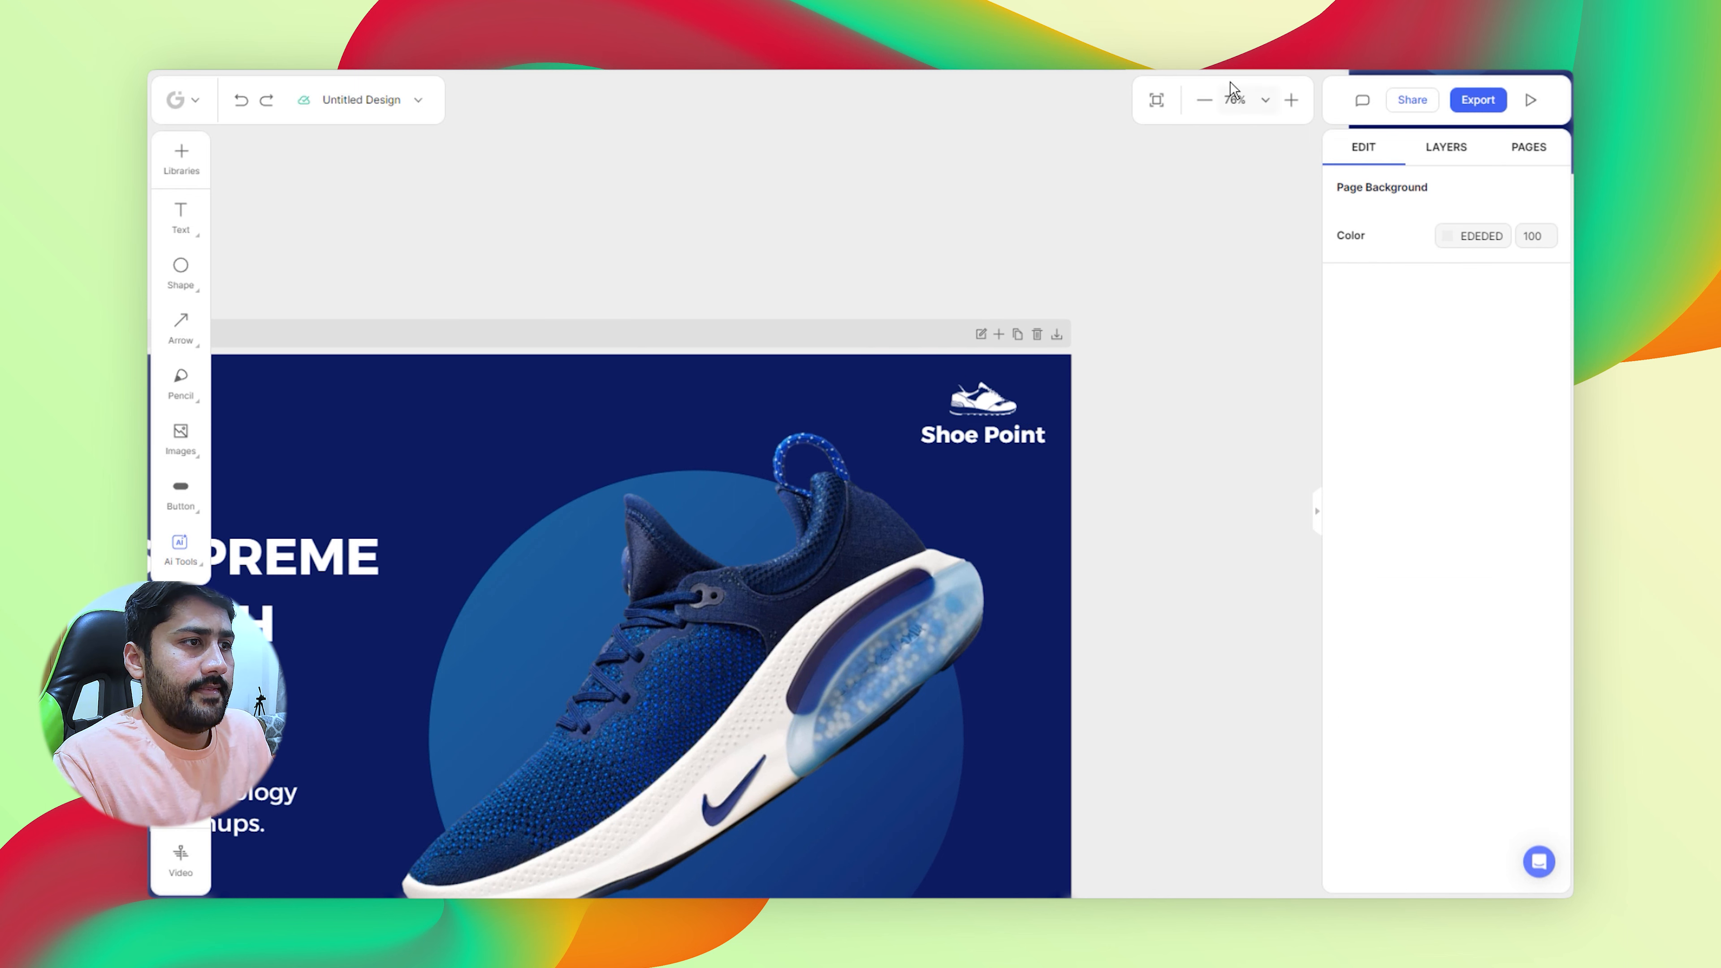
- Copy the HD Banner's large blue circle as smaller decorative circles along the banner's upper, left and lower edges
click(1204, 100)
click(1204, 100)
drag(649, 616, 825, 550)
click(1204, 107)
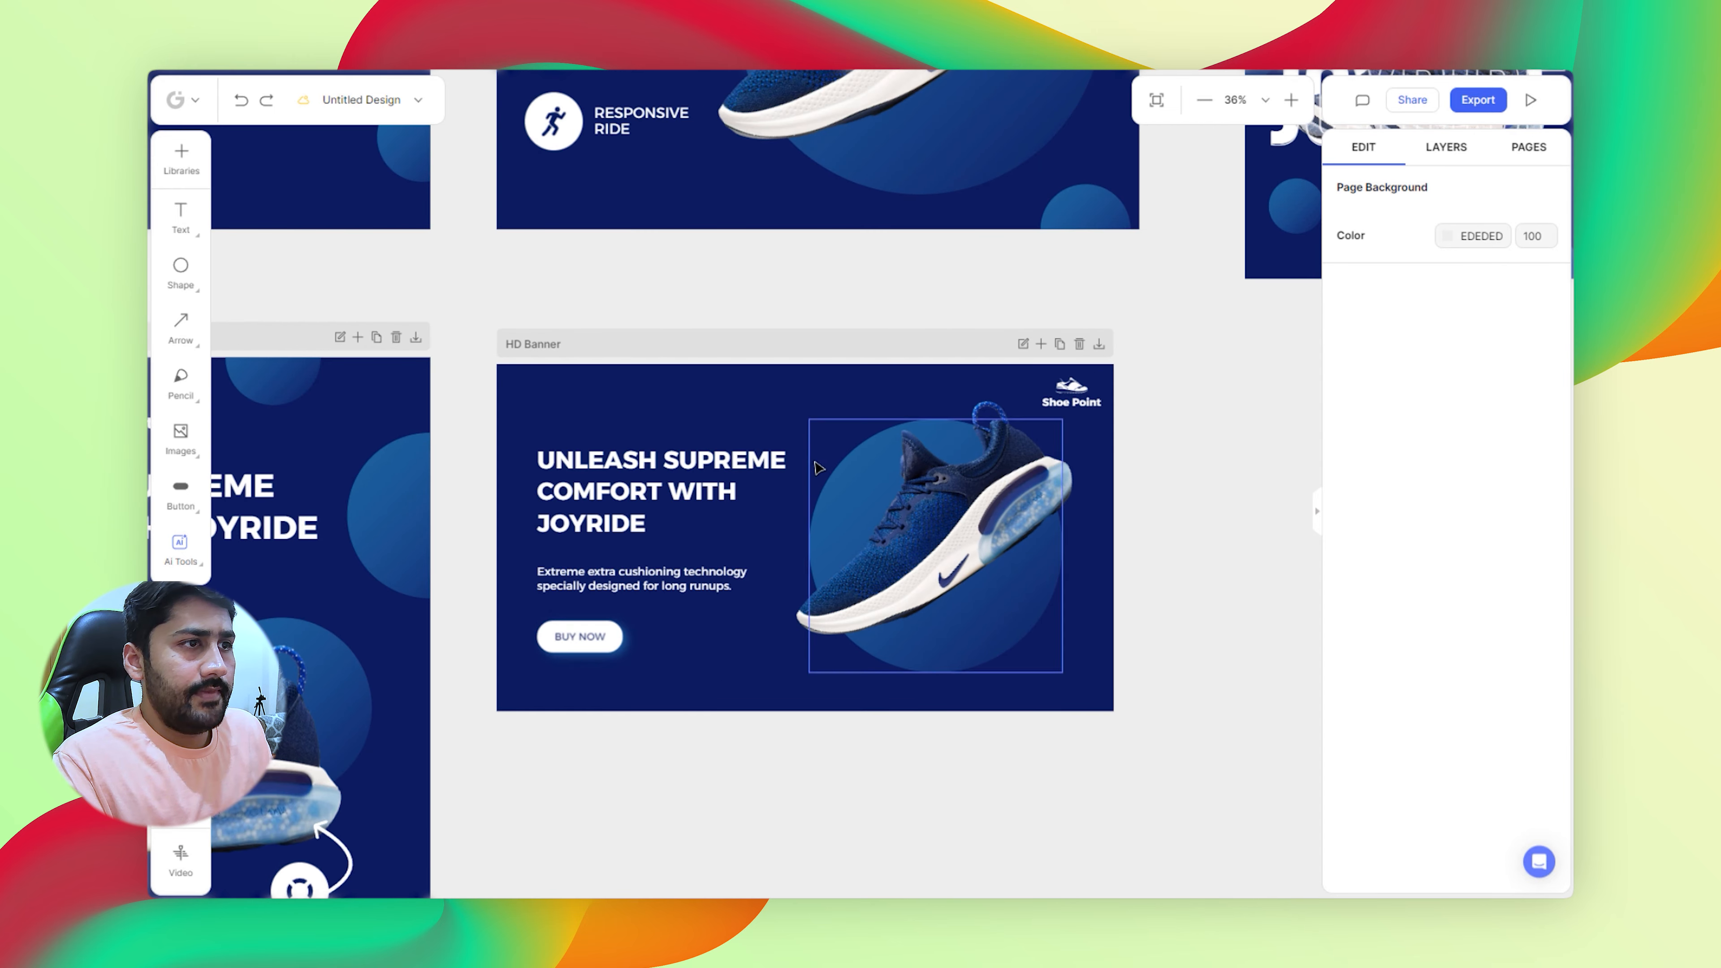
click(874, 432)
alt+drag(874, 425, 661, 391)
drag(849, 638, 744, 534)
drag(685, 475, 719, 718)
click(757, 271)
drag(792, 609, 734, 668)
drag(707, 695, 572, 650)
- Group the HD Banner's heading, subtext and BUY NOW button, centre the group vertically on the canvas, and ungroup it
click(588, 418)
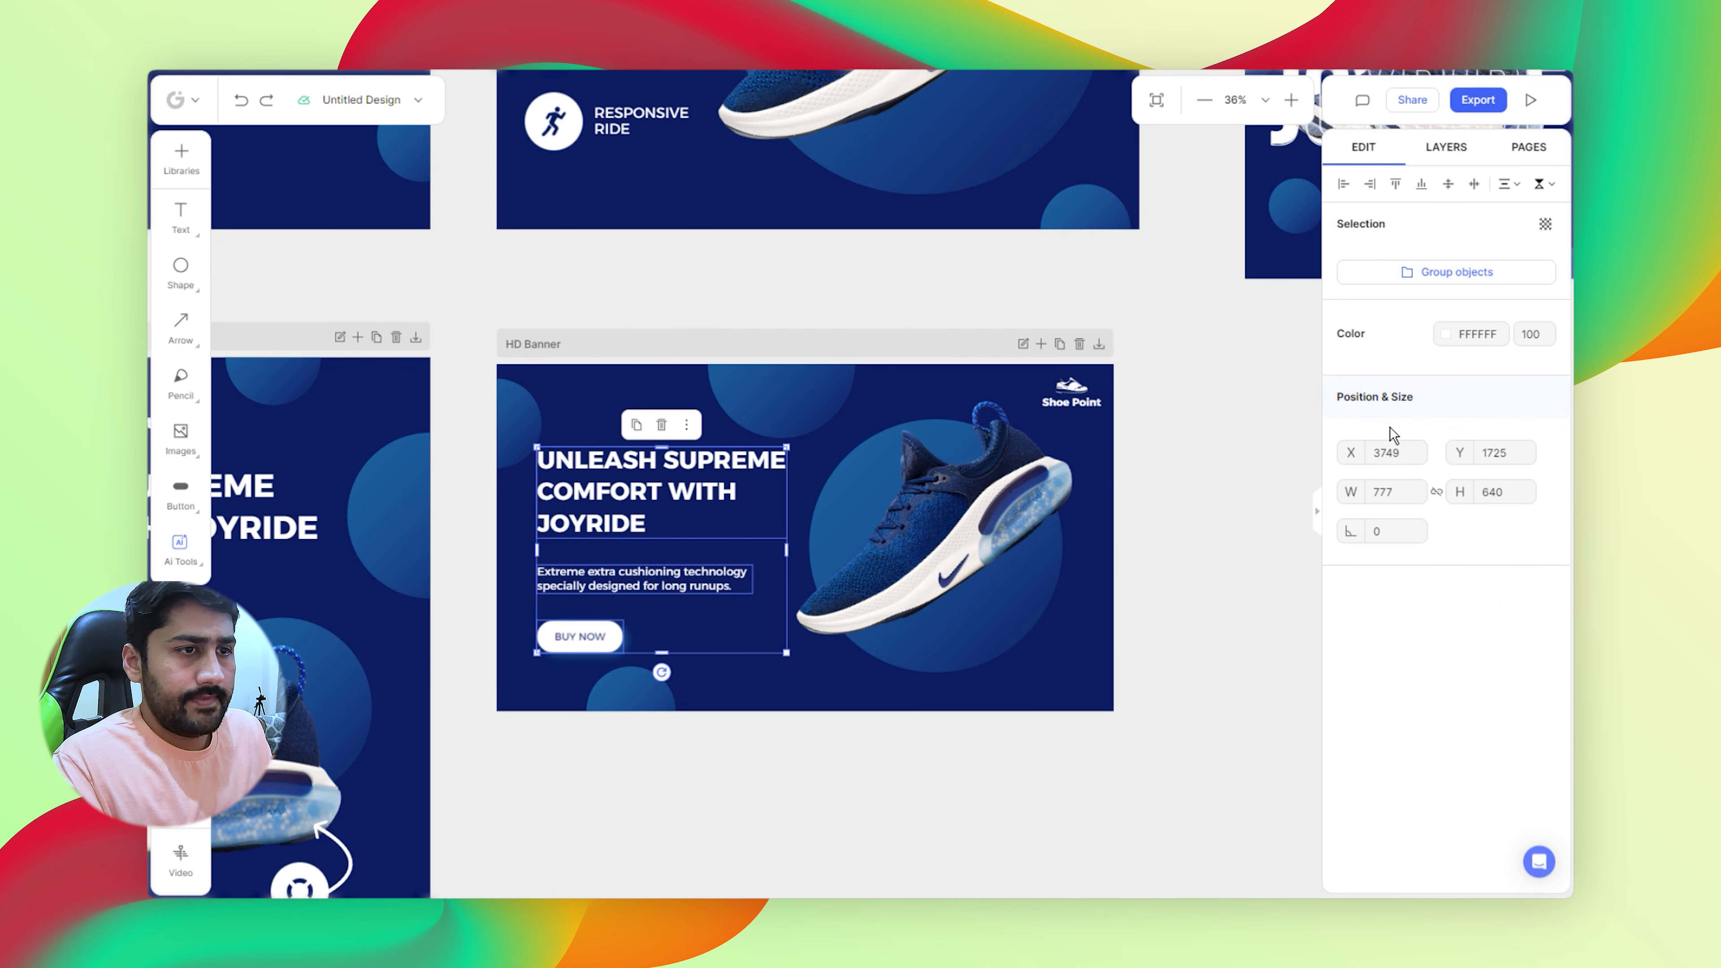
click(1409, 273)
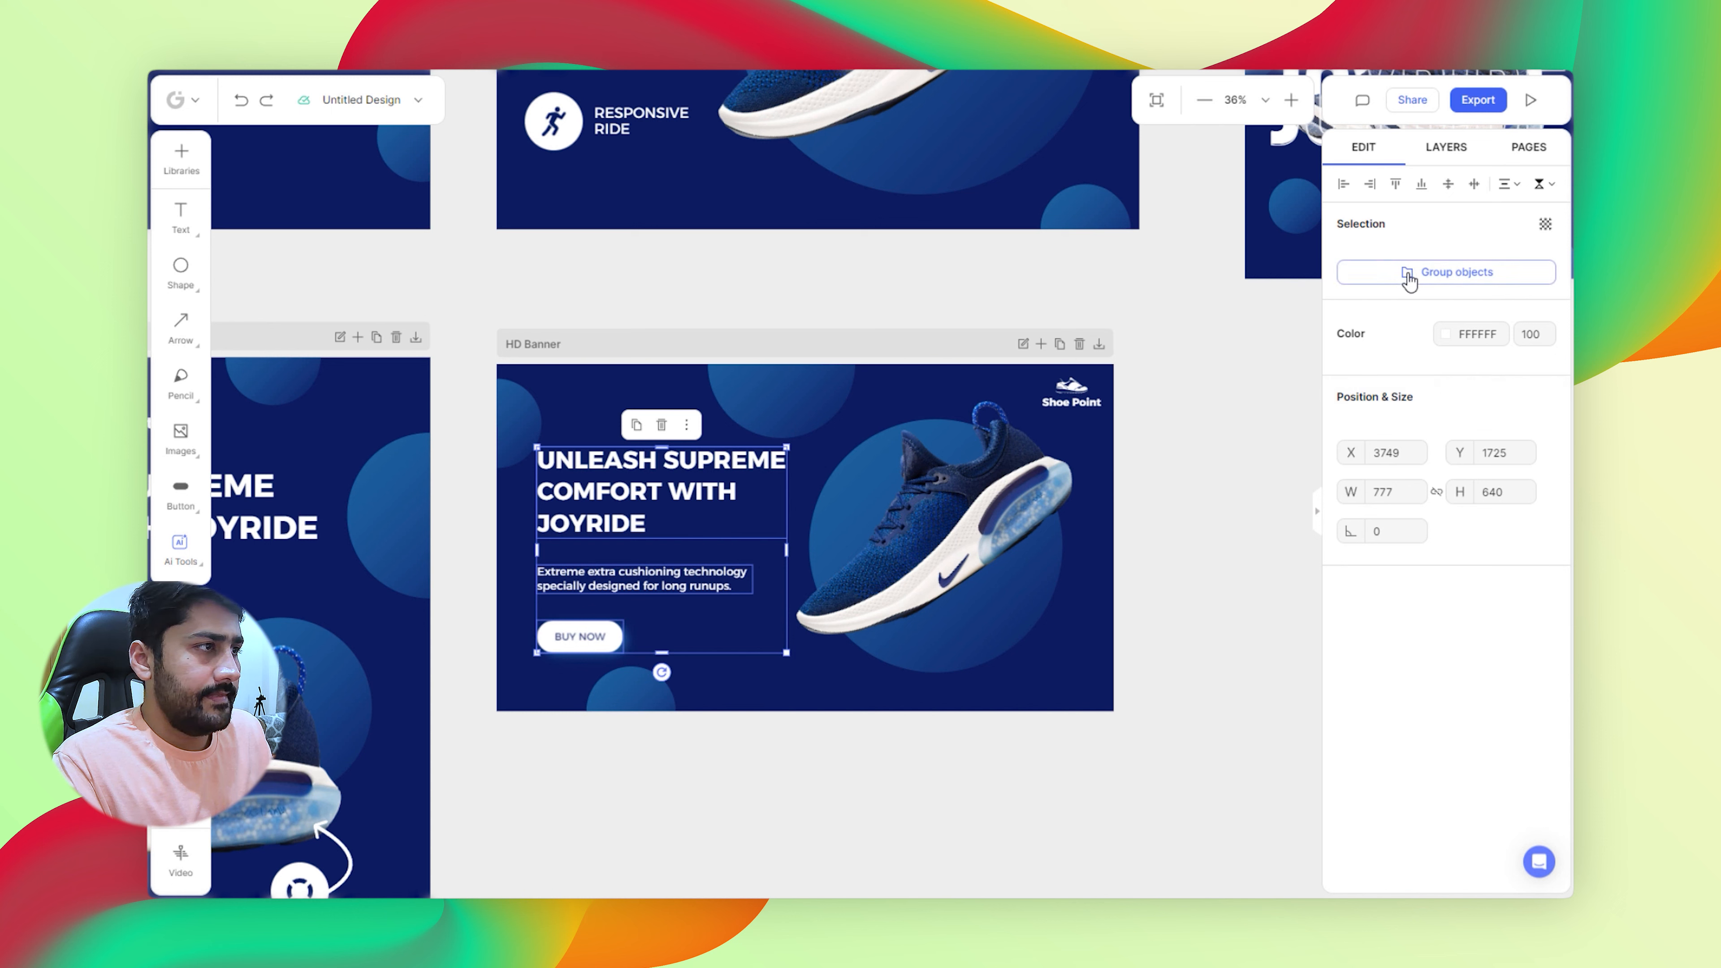
click(1479, 195)
click(1441, 272)
click(1207, 422)
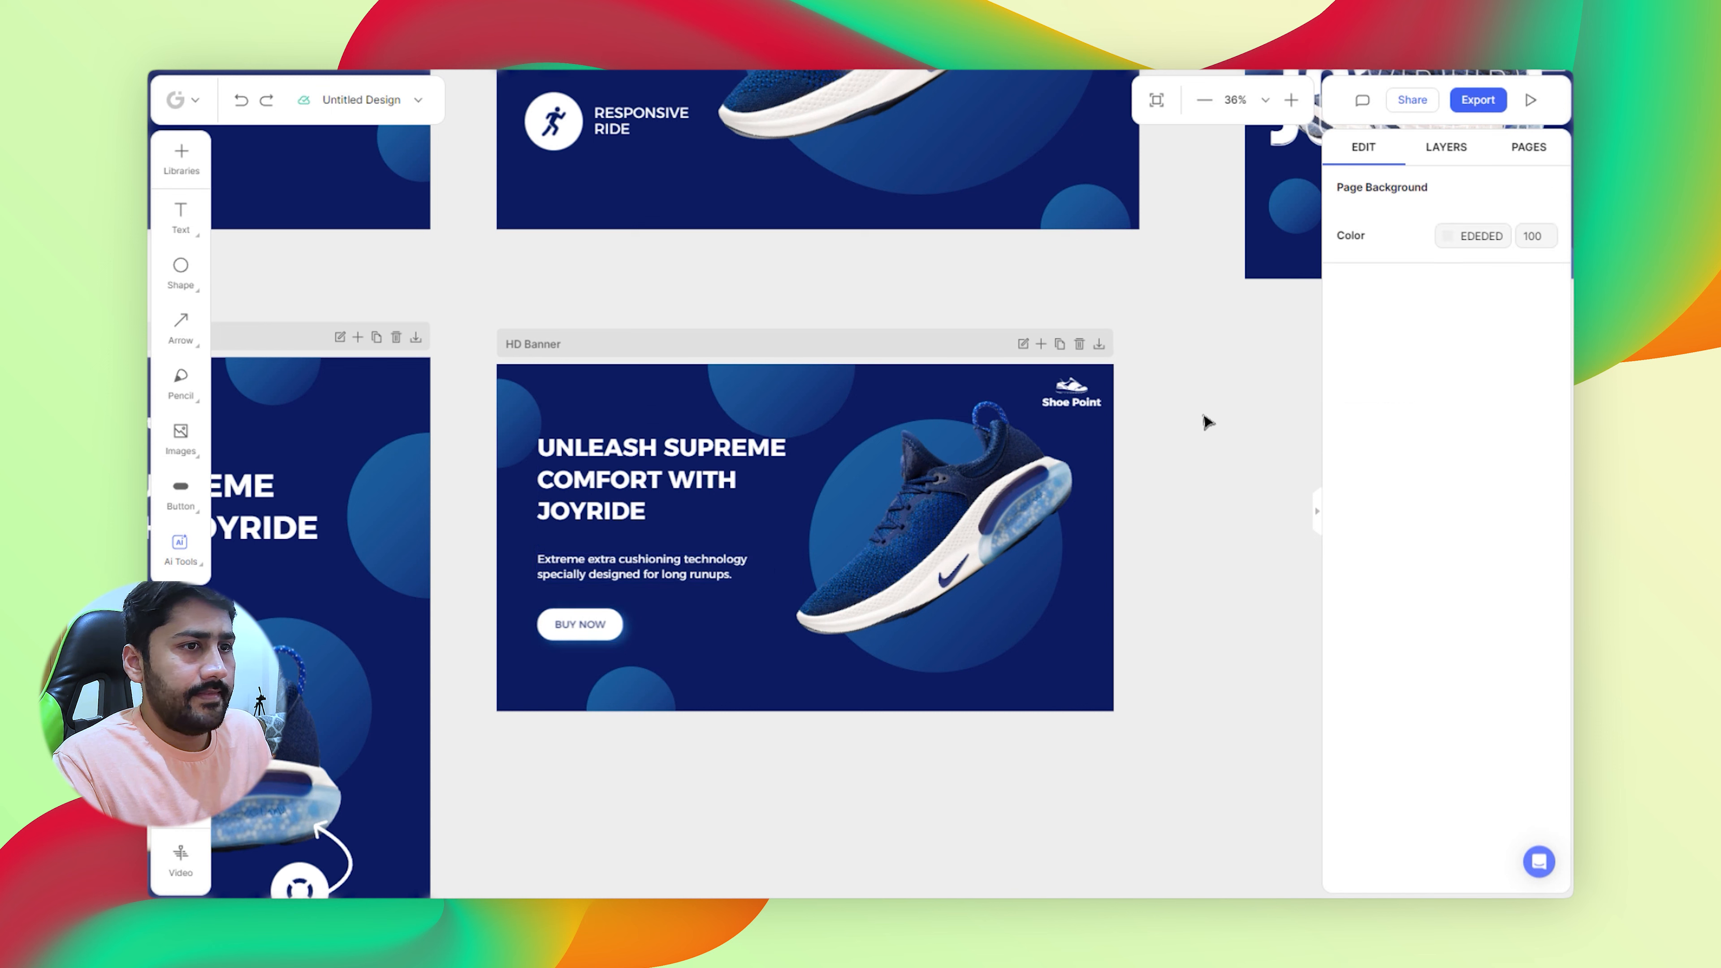
- Duplicate the HD Banner canvas and place the copy directly beneath the original
click(1207, 112)
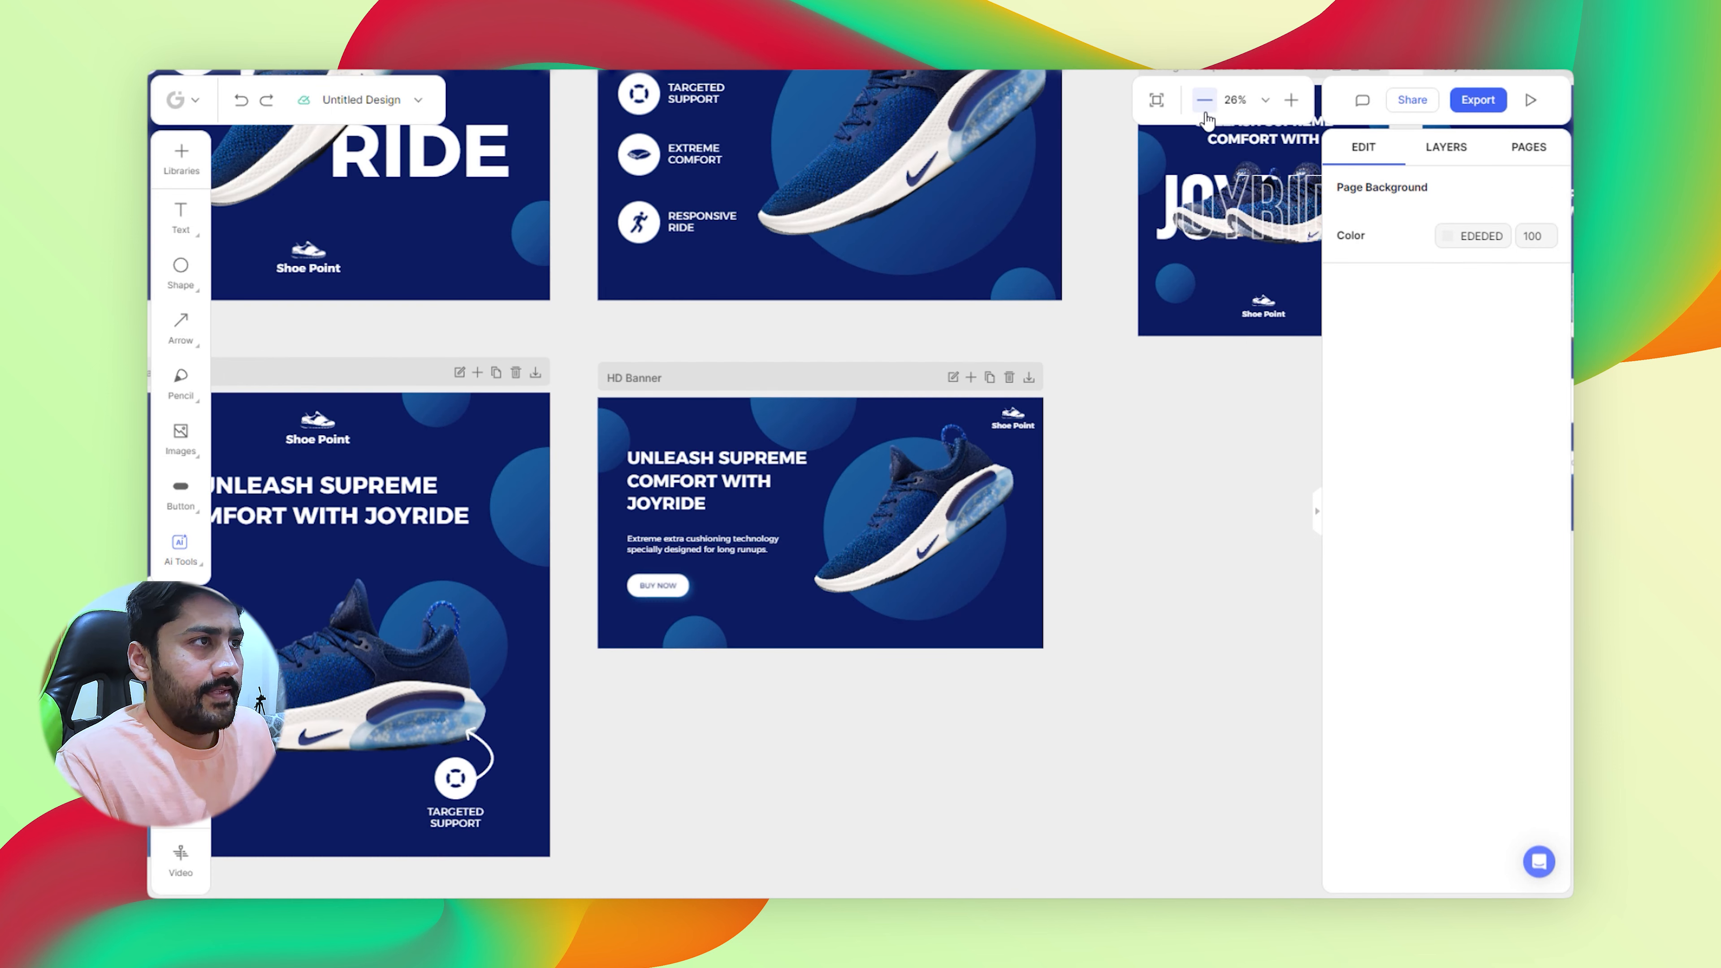
key(ctrl+minus)
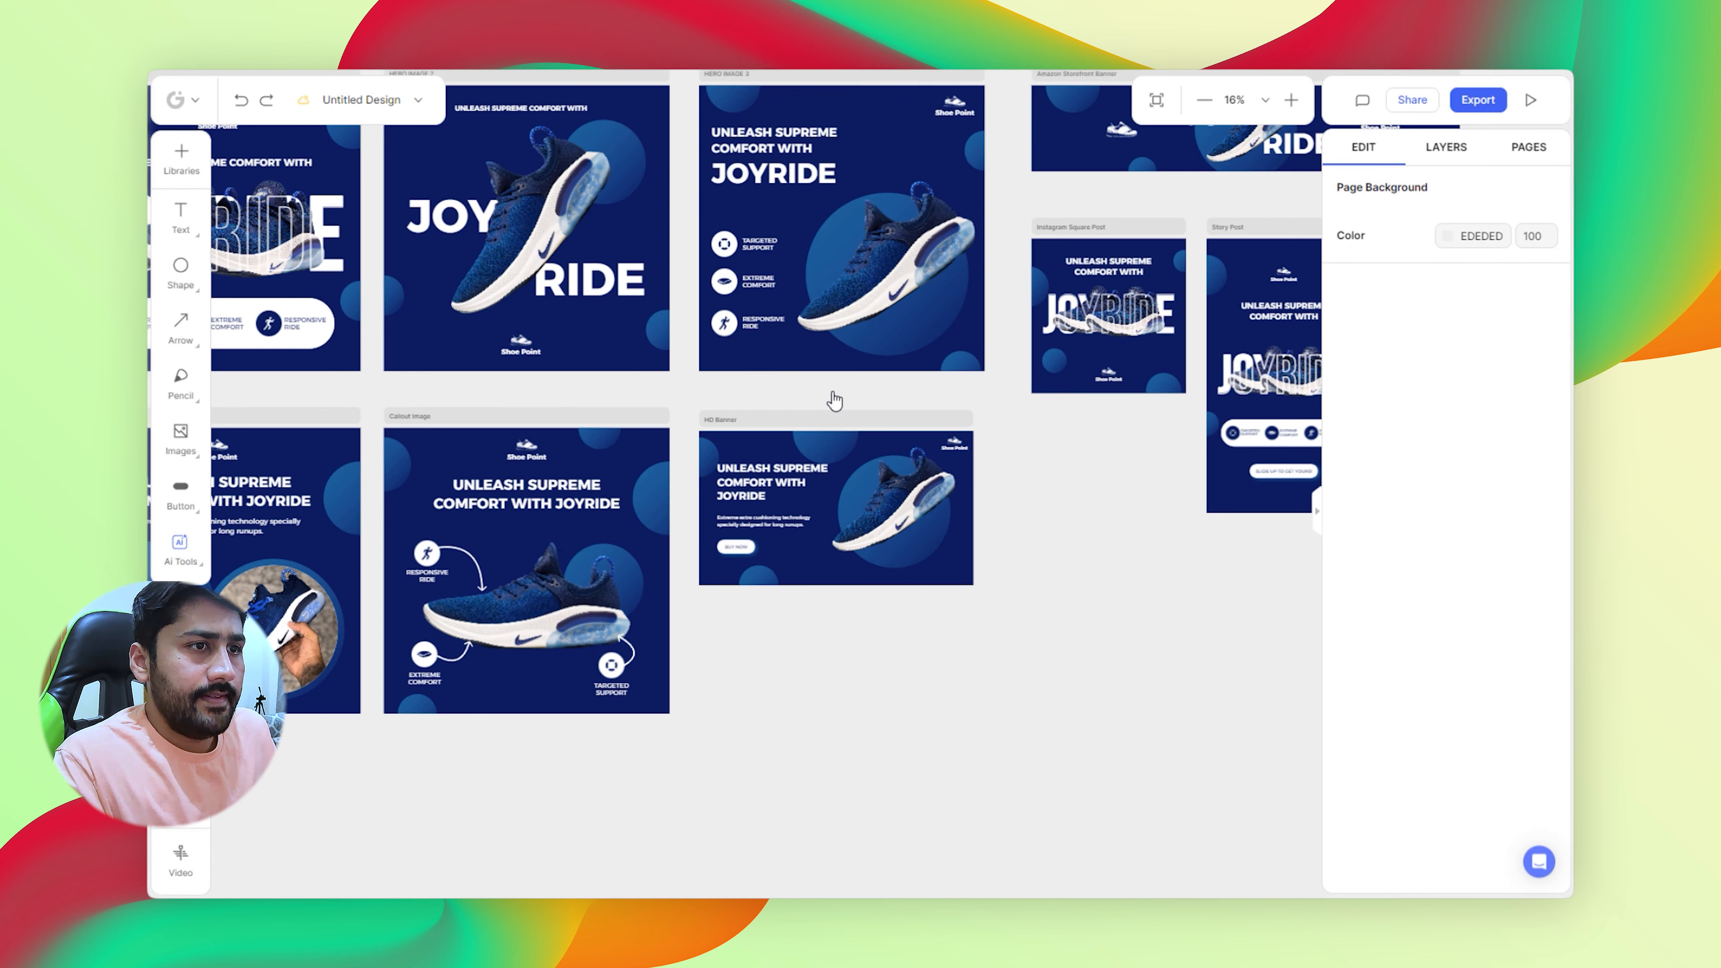
click(792, 421)
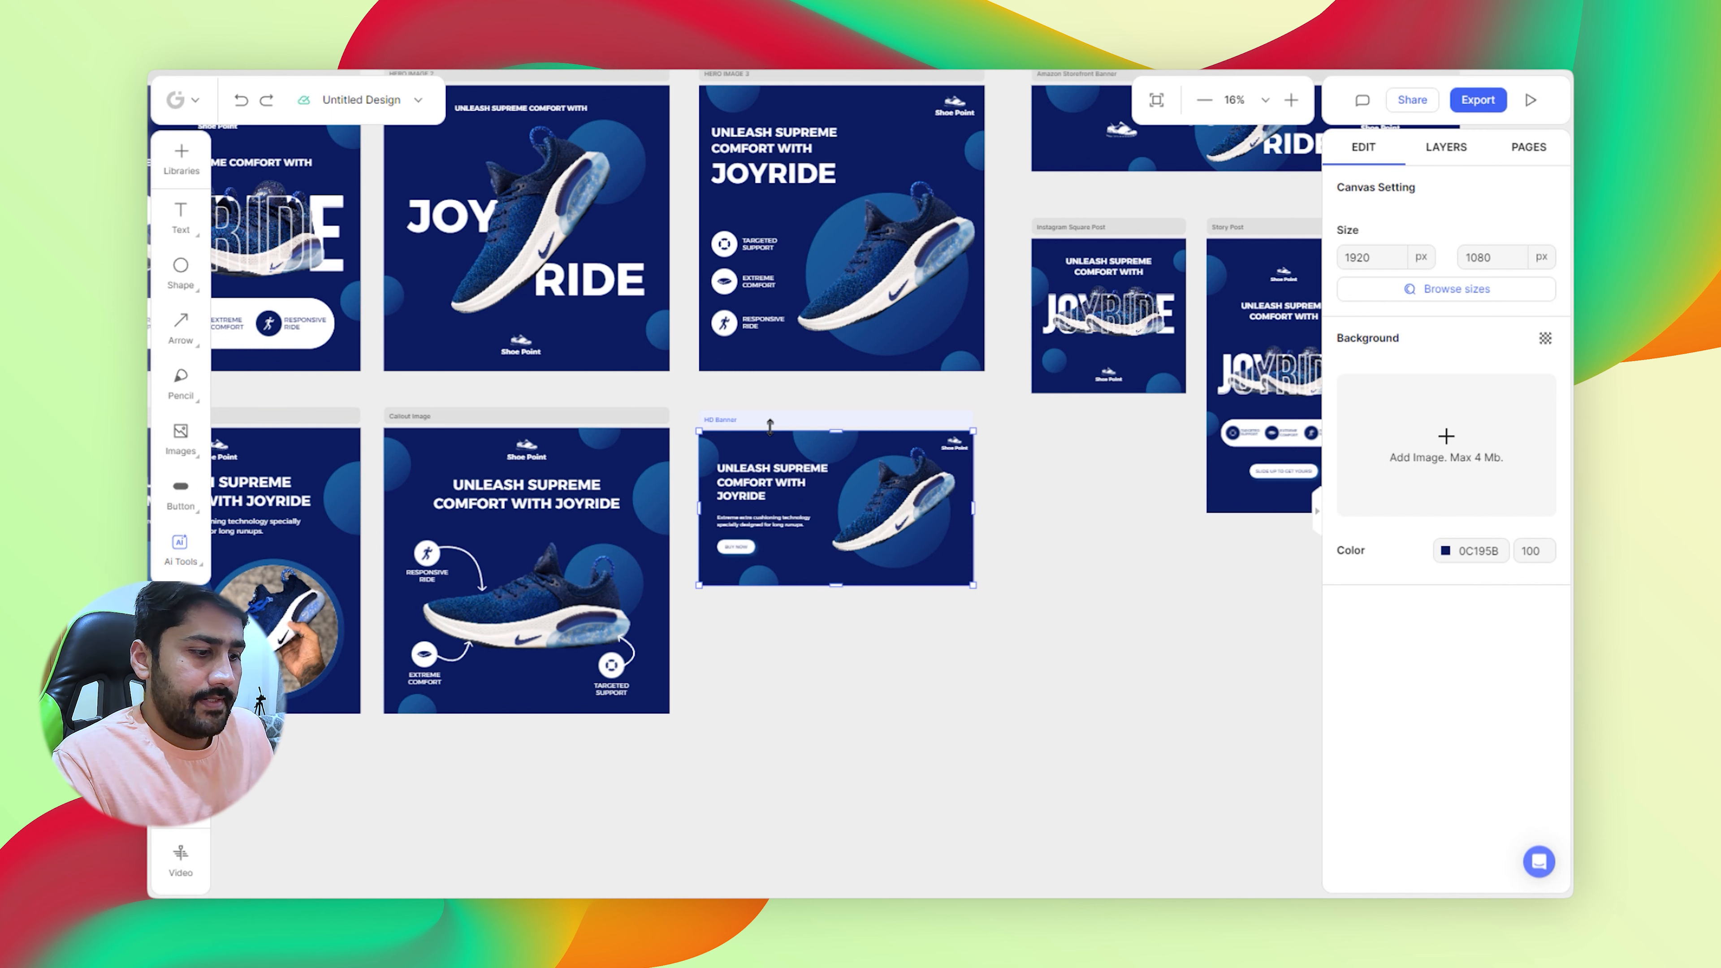
key(ctrl+d)
drag(1084, 565, 923, 577)
drag(1115, 453, 441, 649)
click(674, 645)
click(545, 644)
- Resize the duplicated banner to the HD Wide Banner preset, 1920×675 px
click(1446, 288)
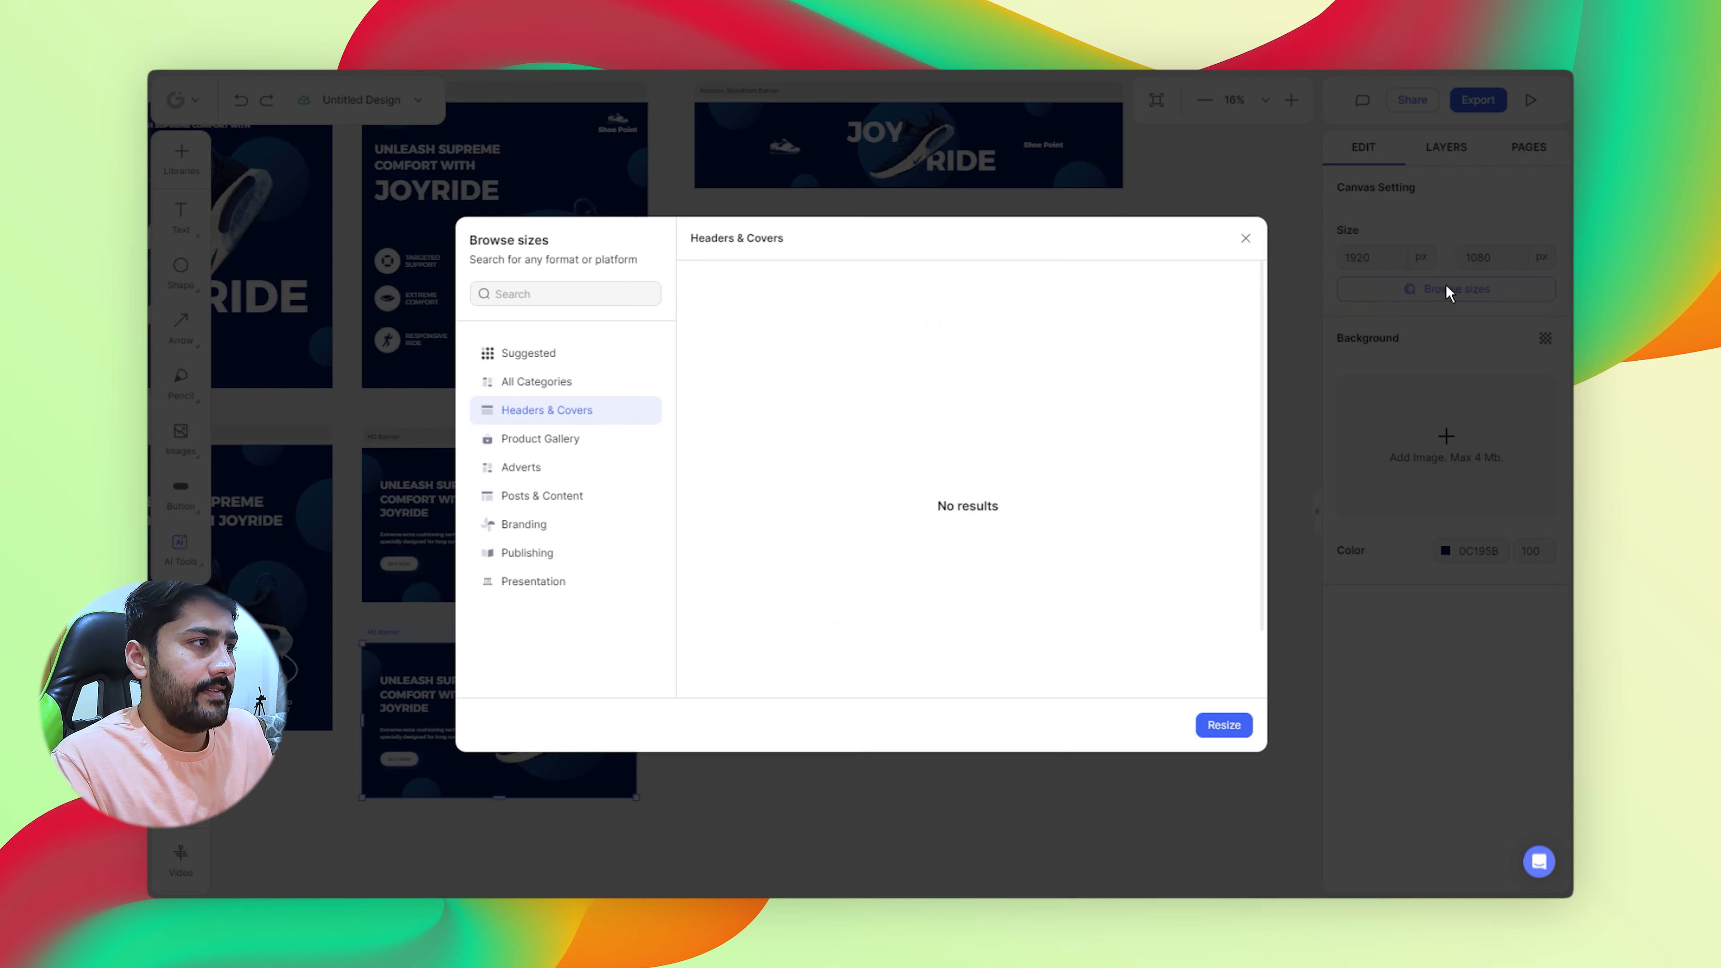
click(1141, 332)
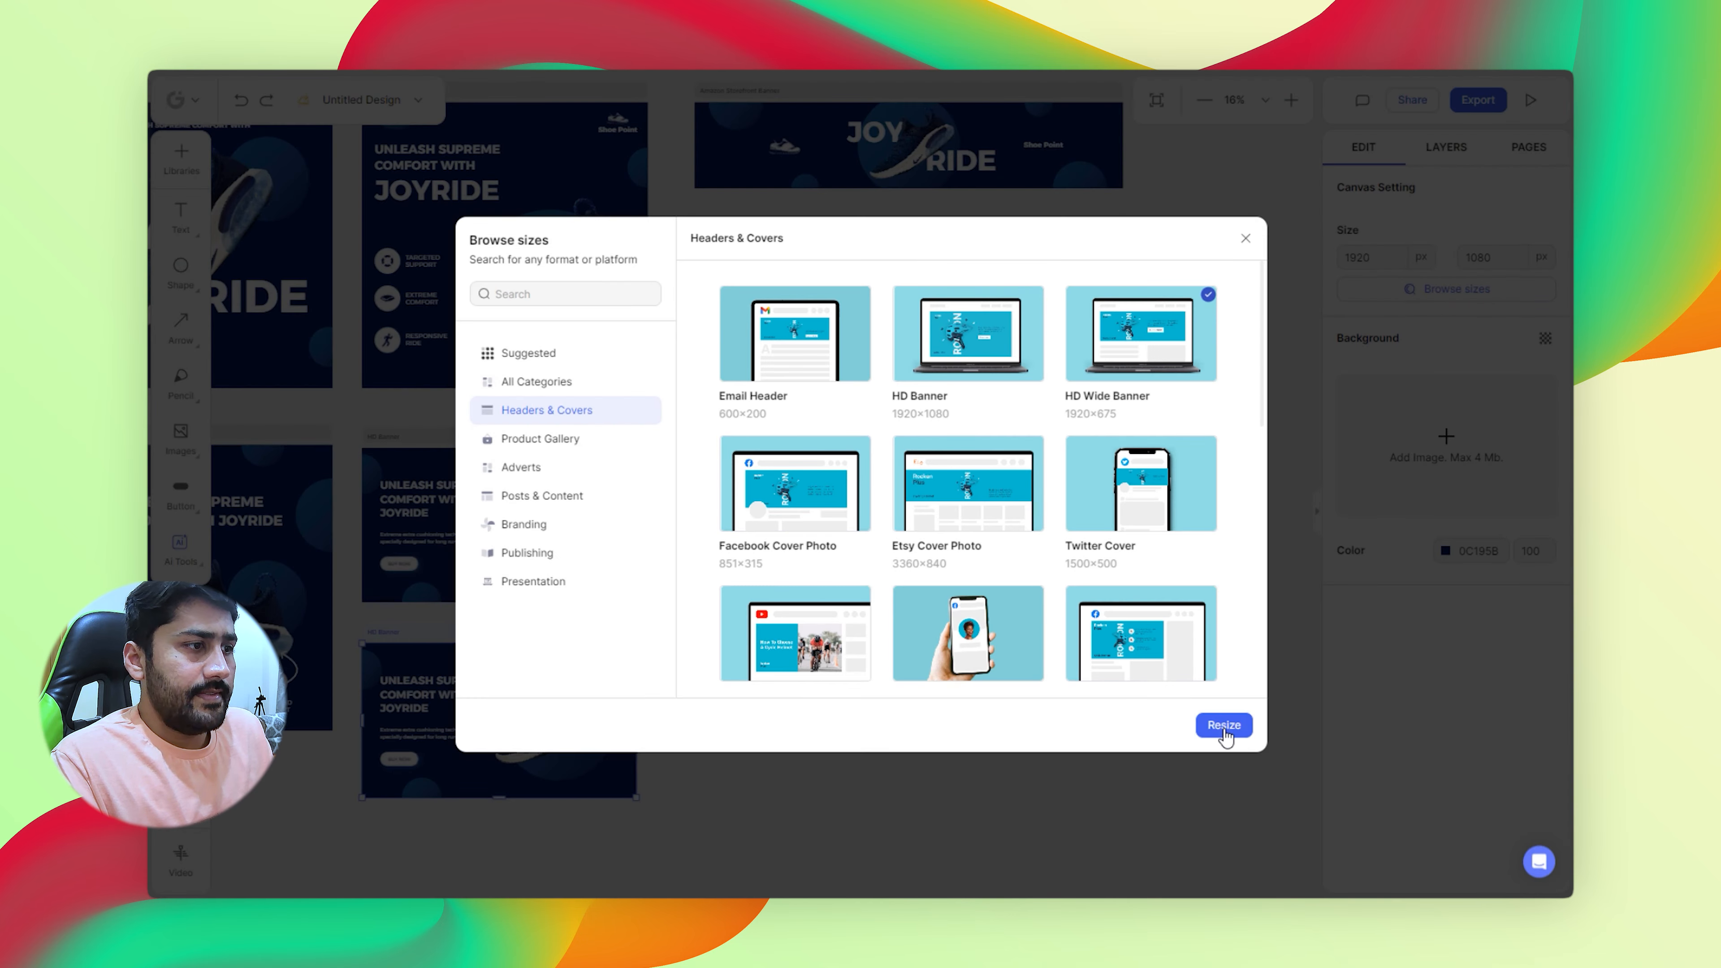
click(1223, 725)
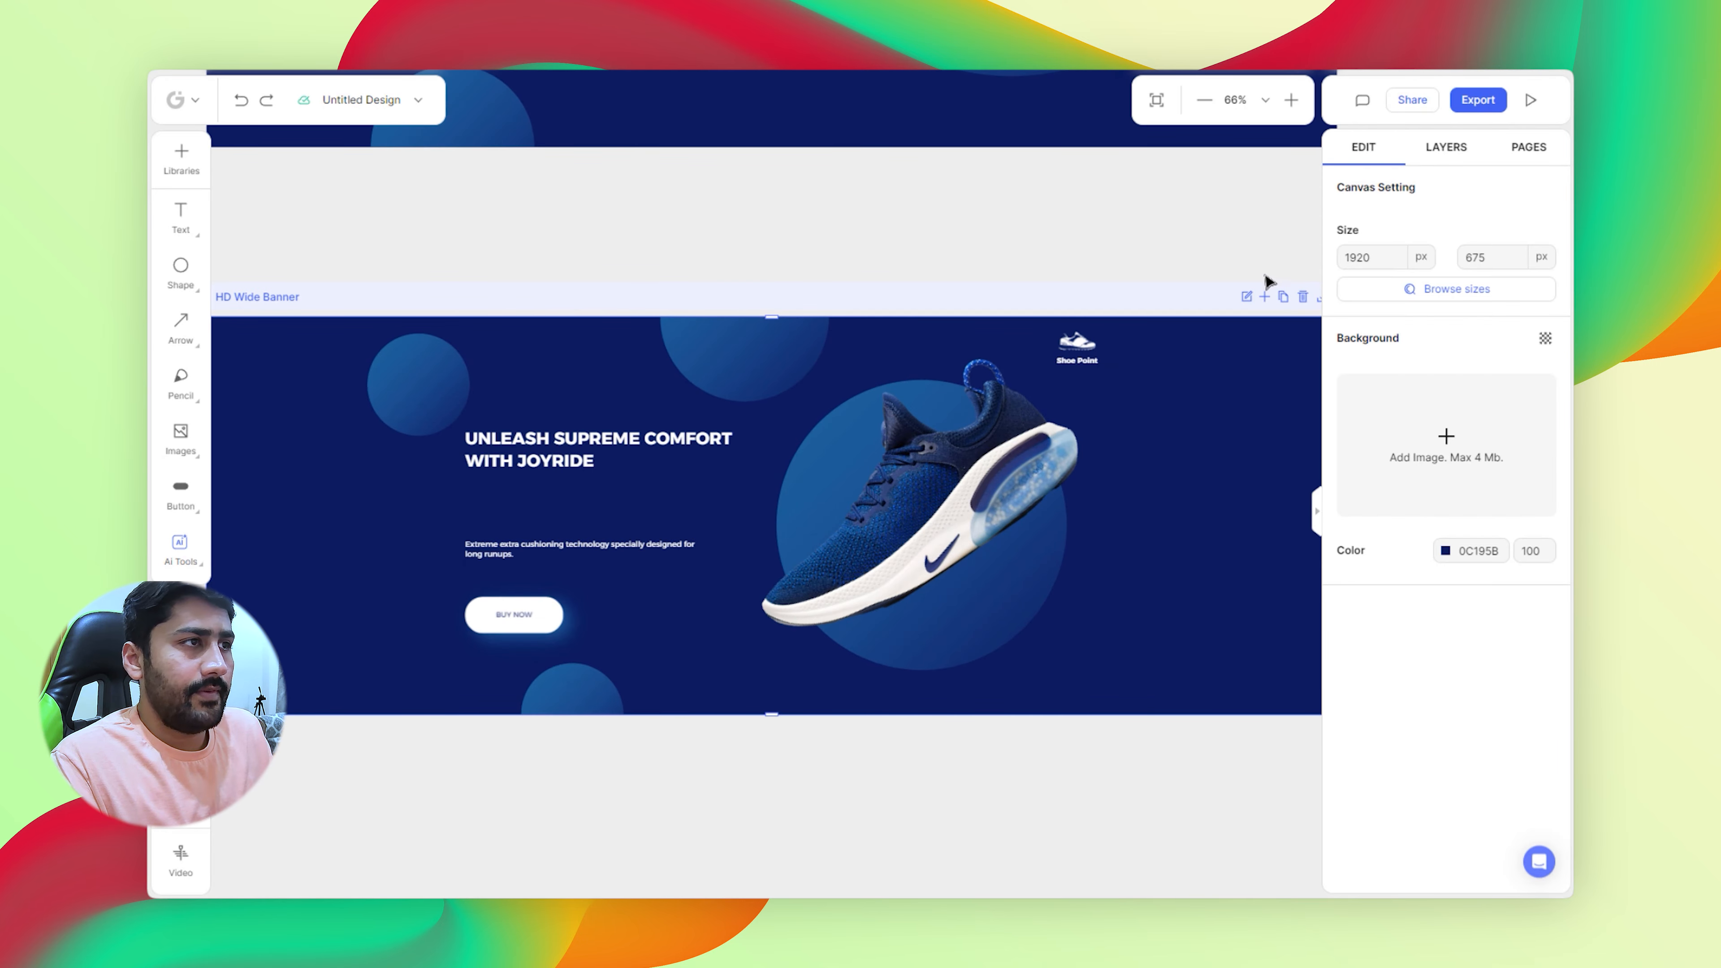
- Delete the BUY NOW button, the shoe and the large circle behind it from the HD Wide Banner
click(1220, 107)
click(1206, 103)
click(1207, 103)
click(1206, 103)
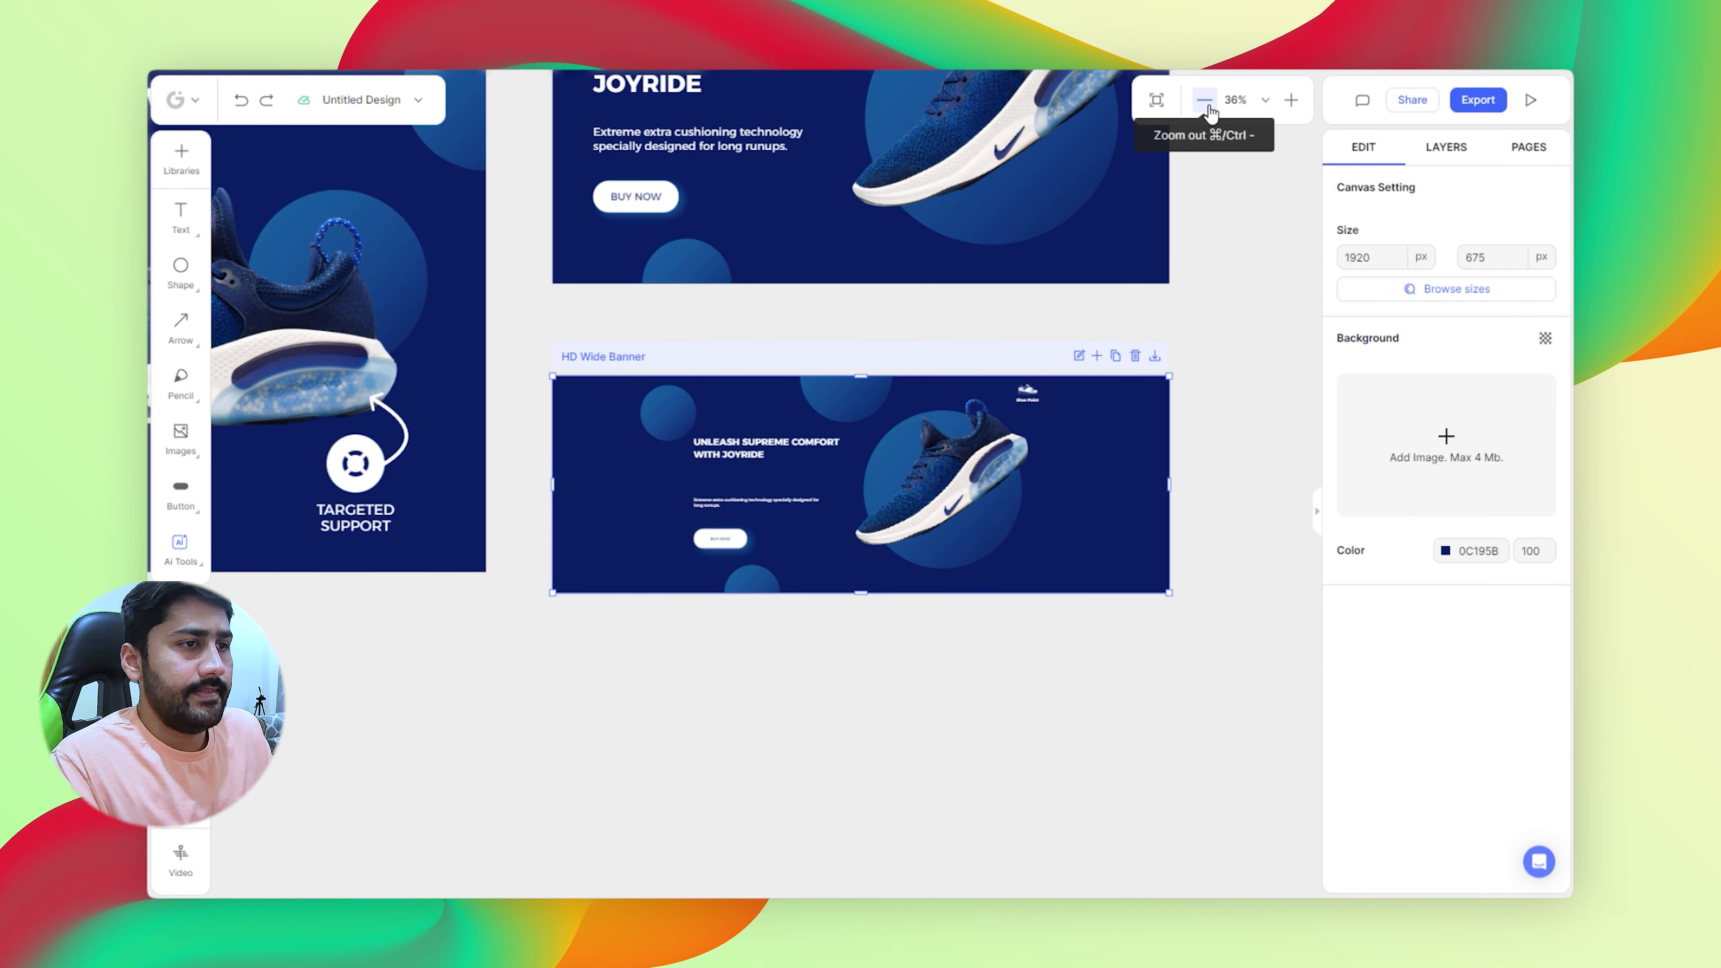
click(1272, 392)
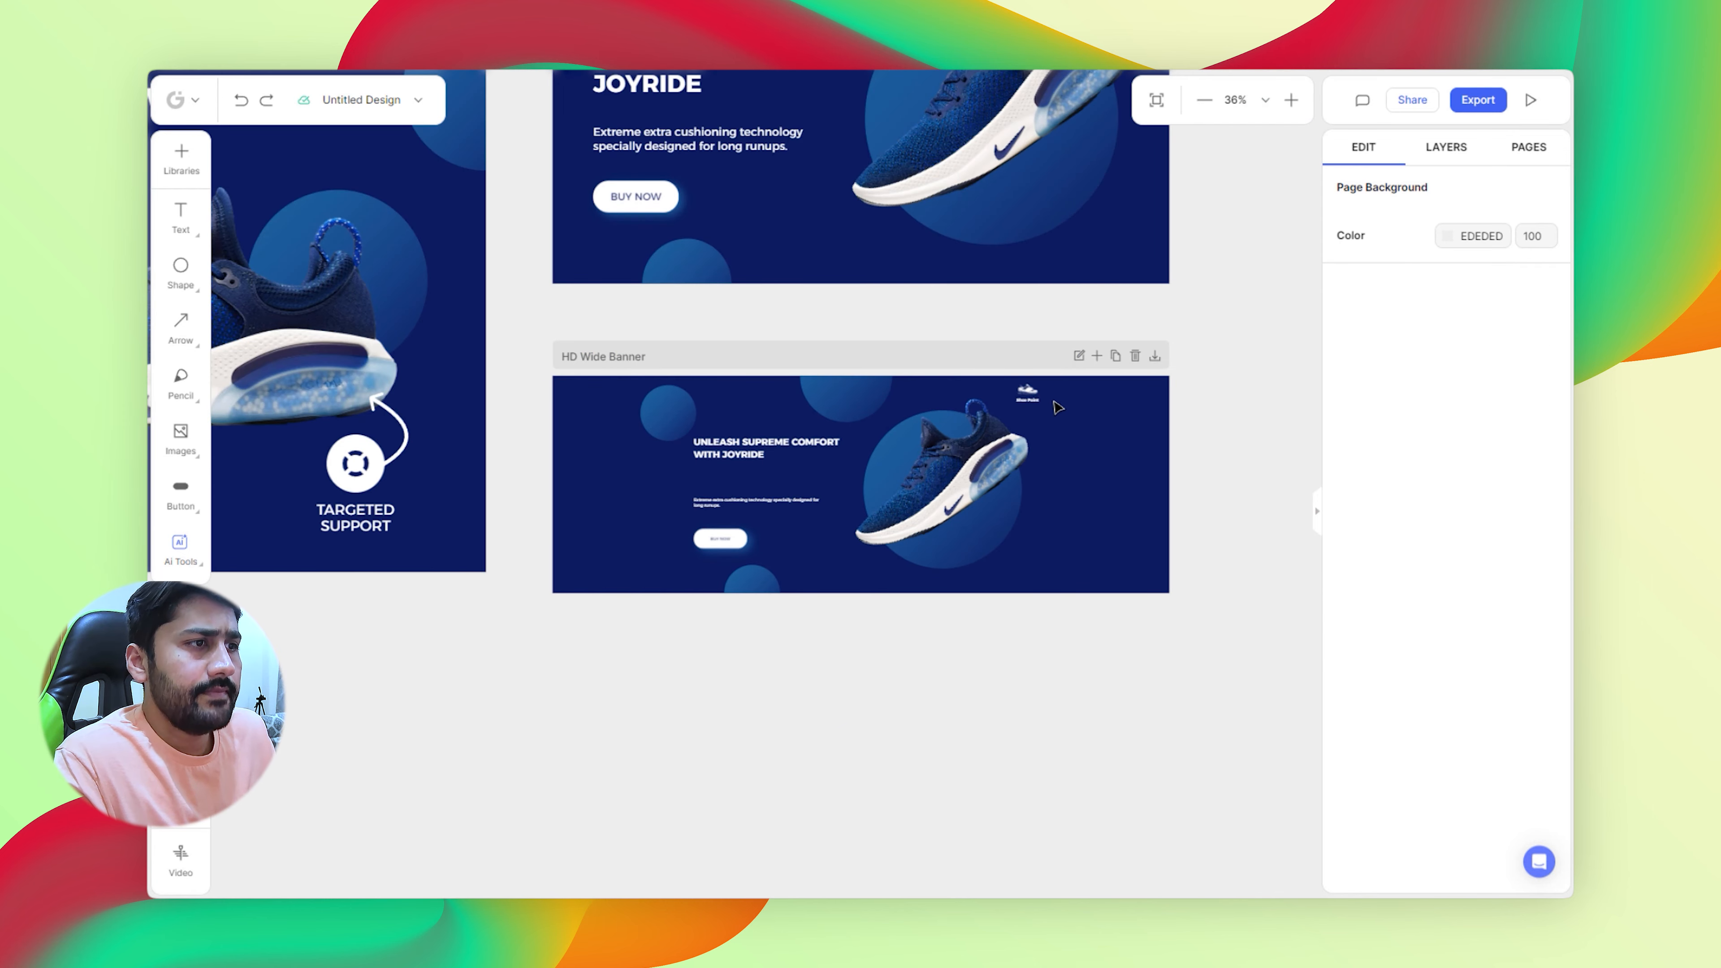
click(1028, 394)
click(1227, 307)
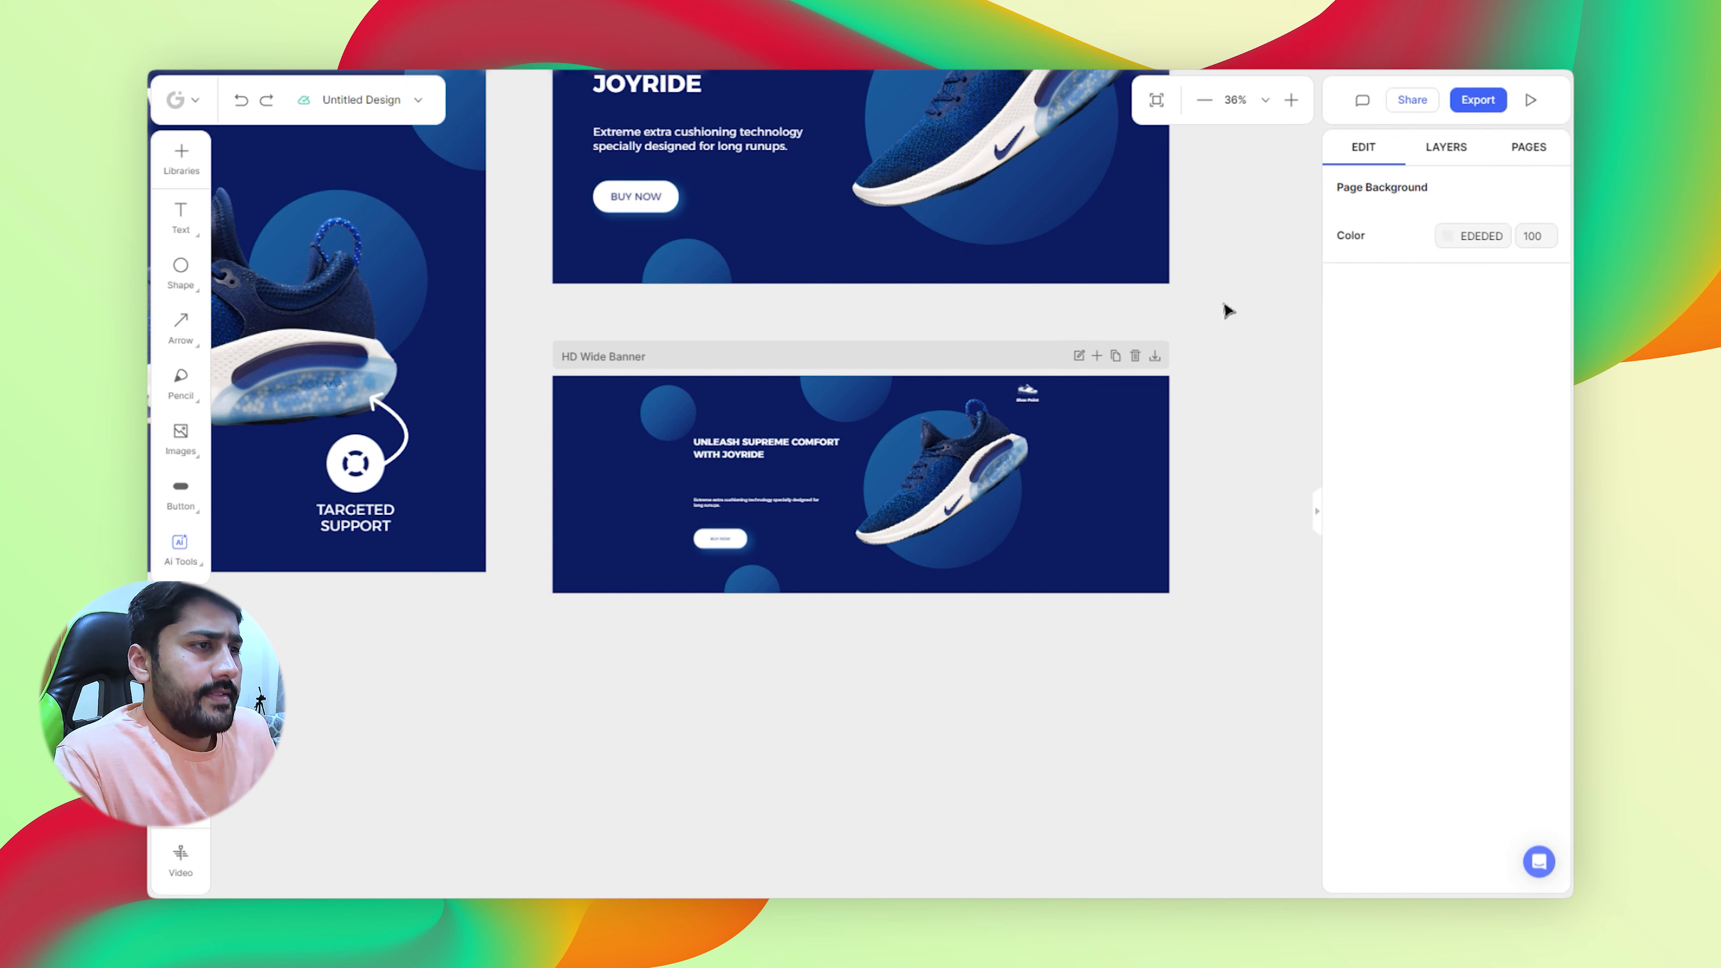
scroll(664, 357, up, 5)
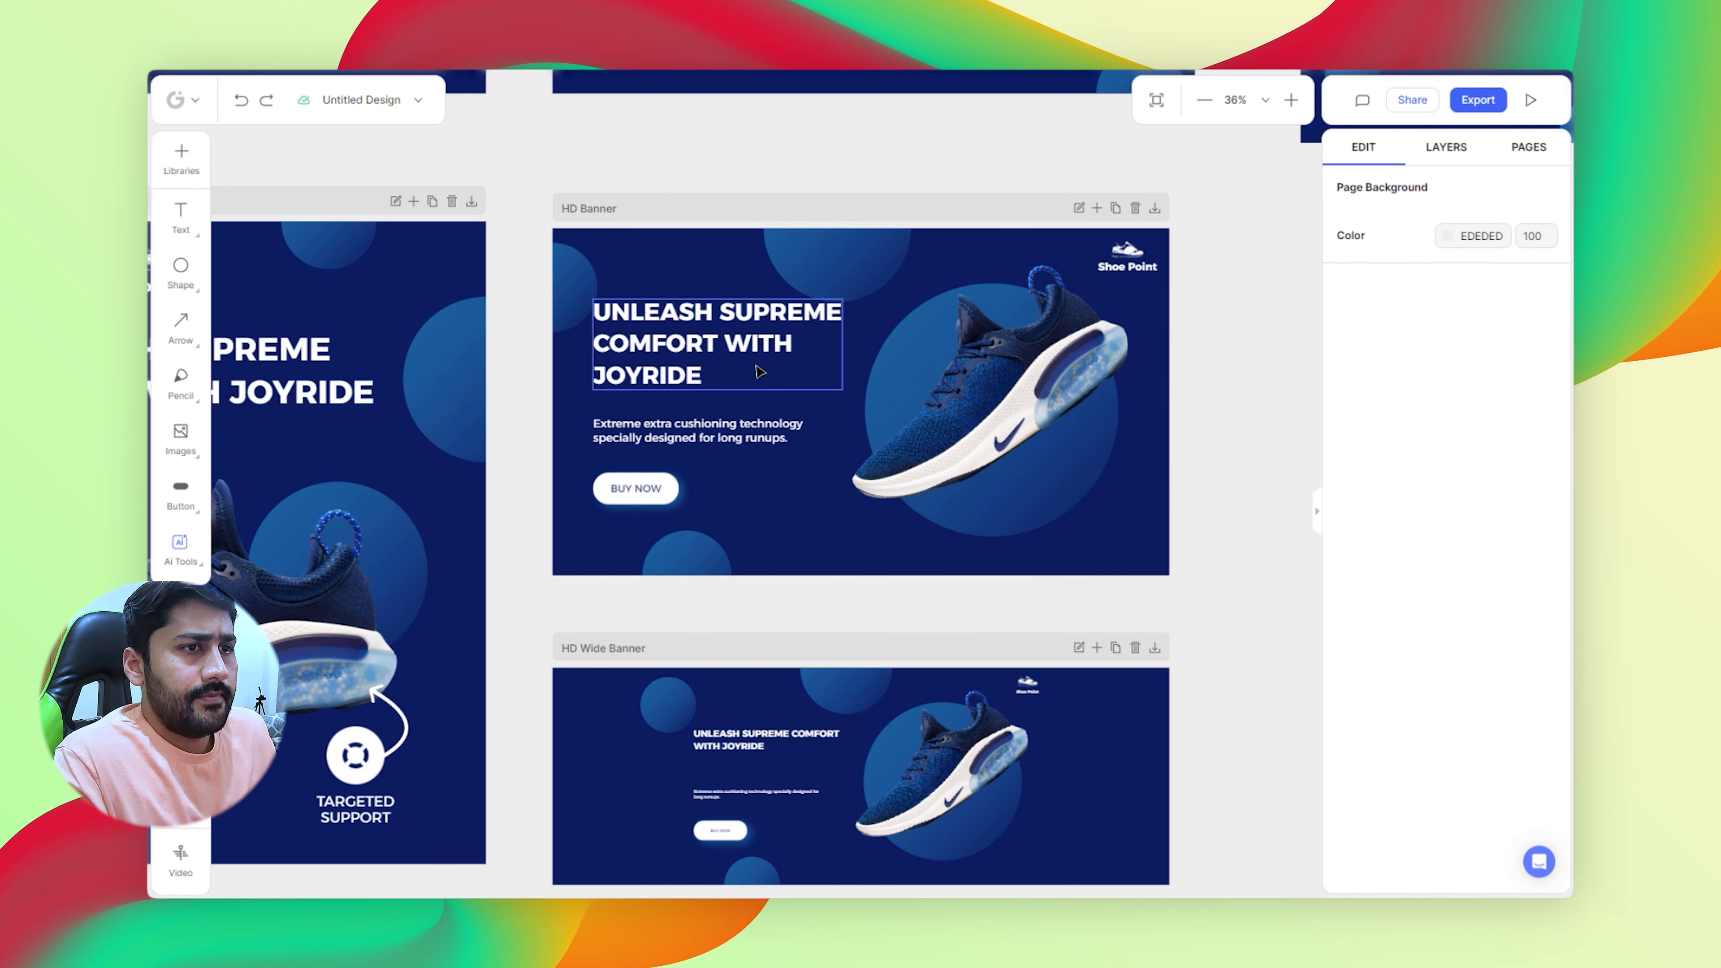
scroll(733, 372, down, 3)
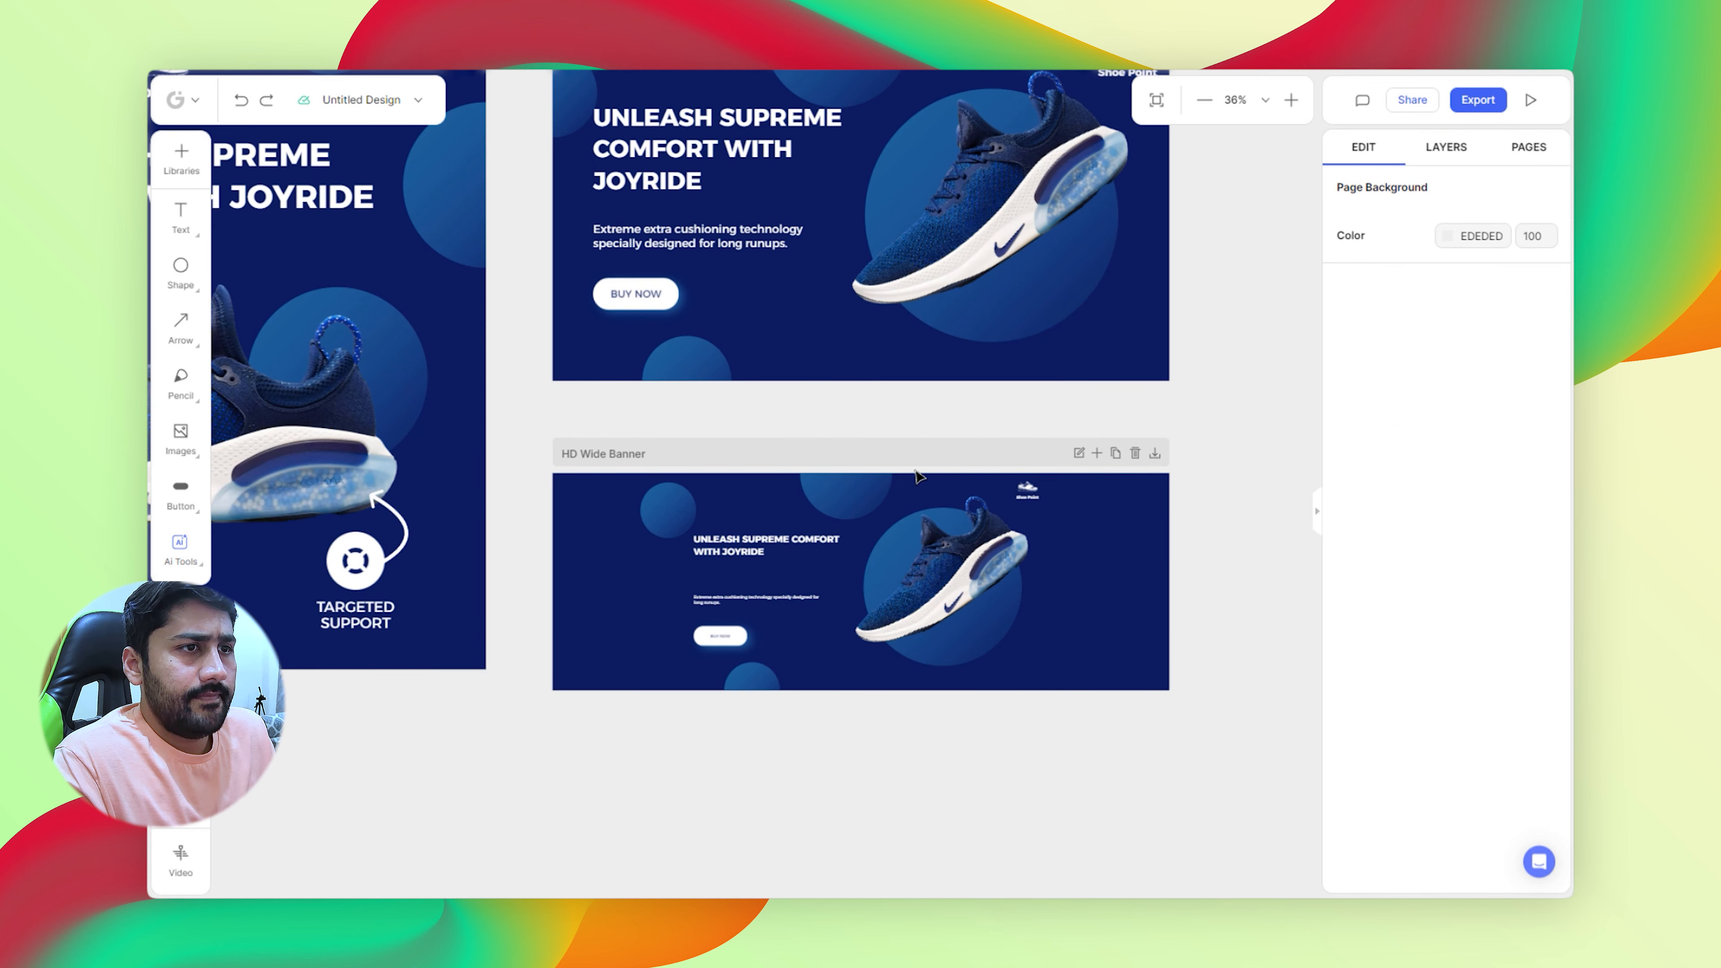
click(738, 636)
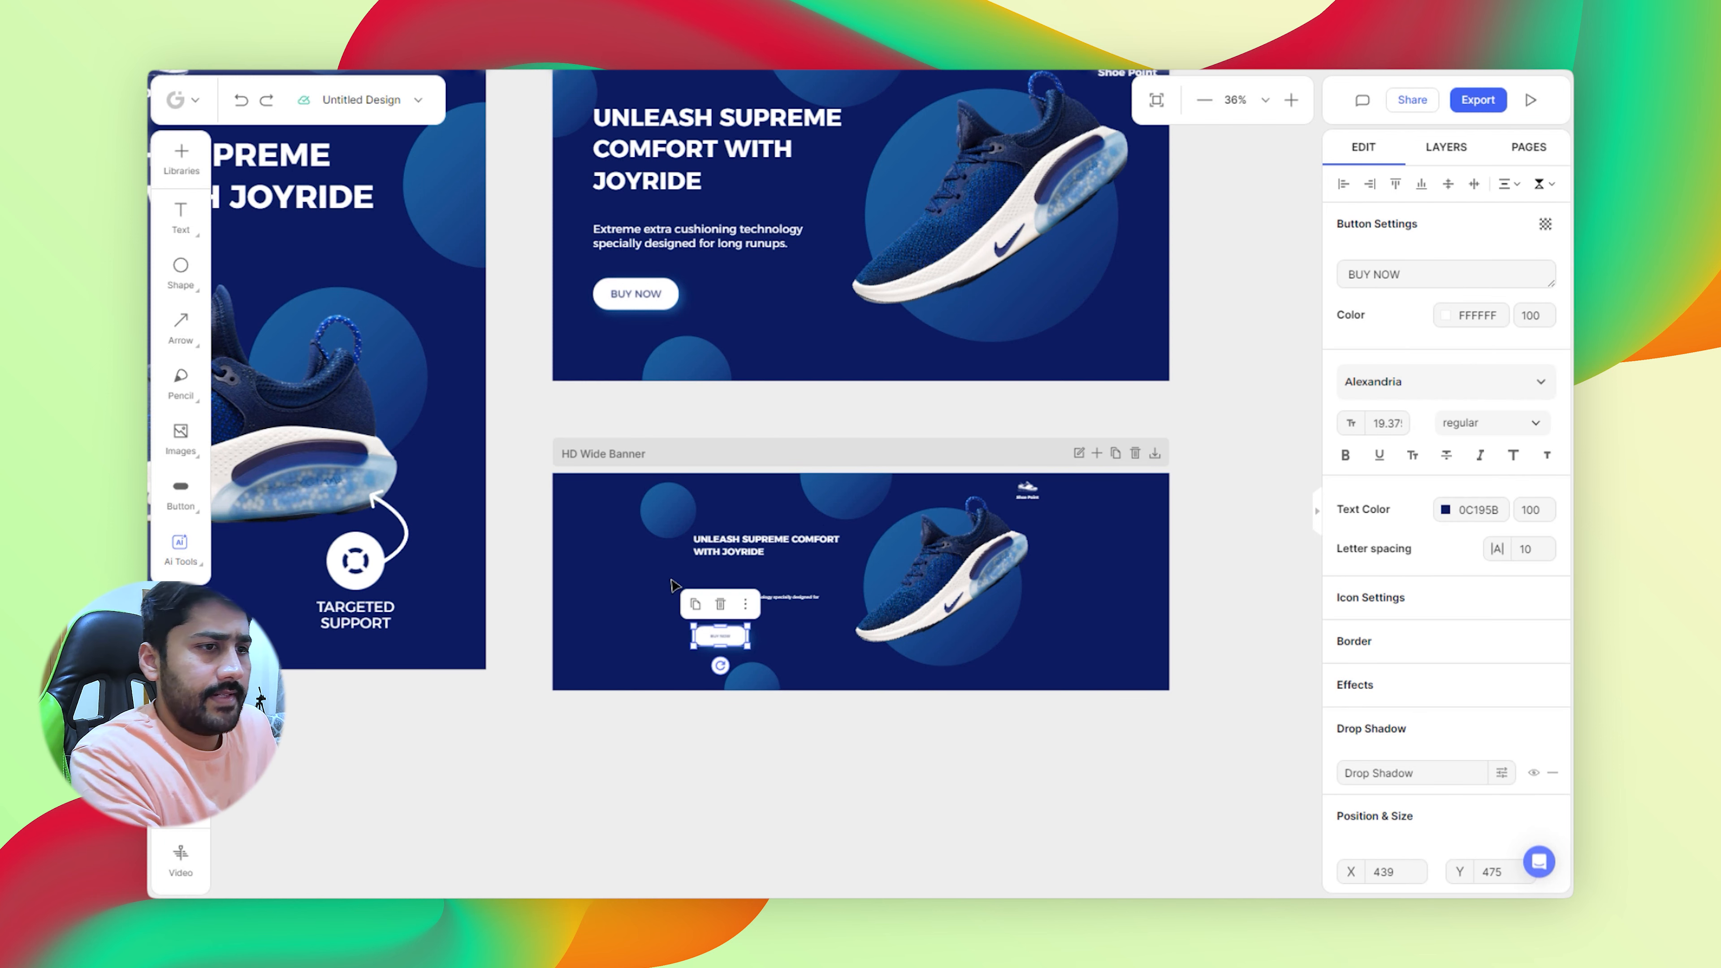
click(722, 605)
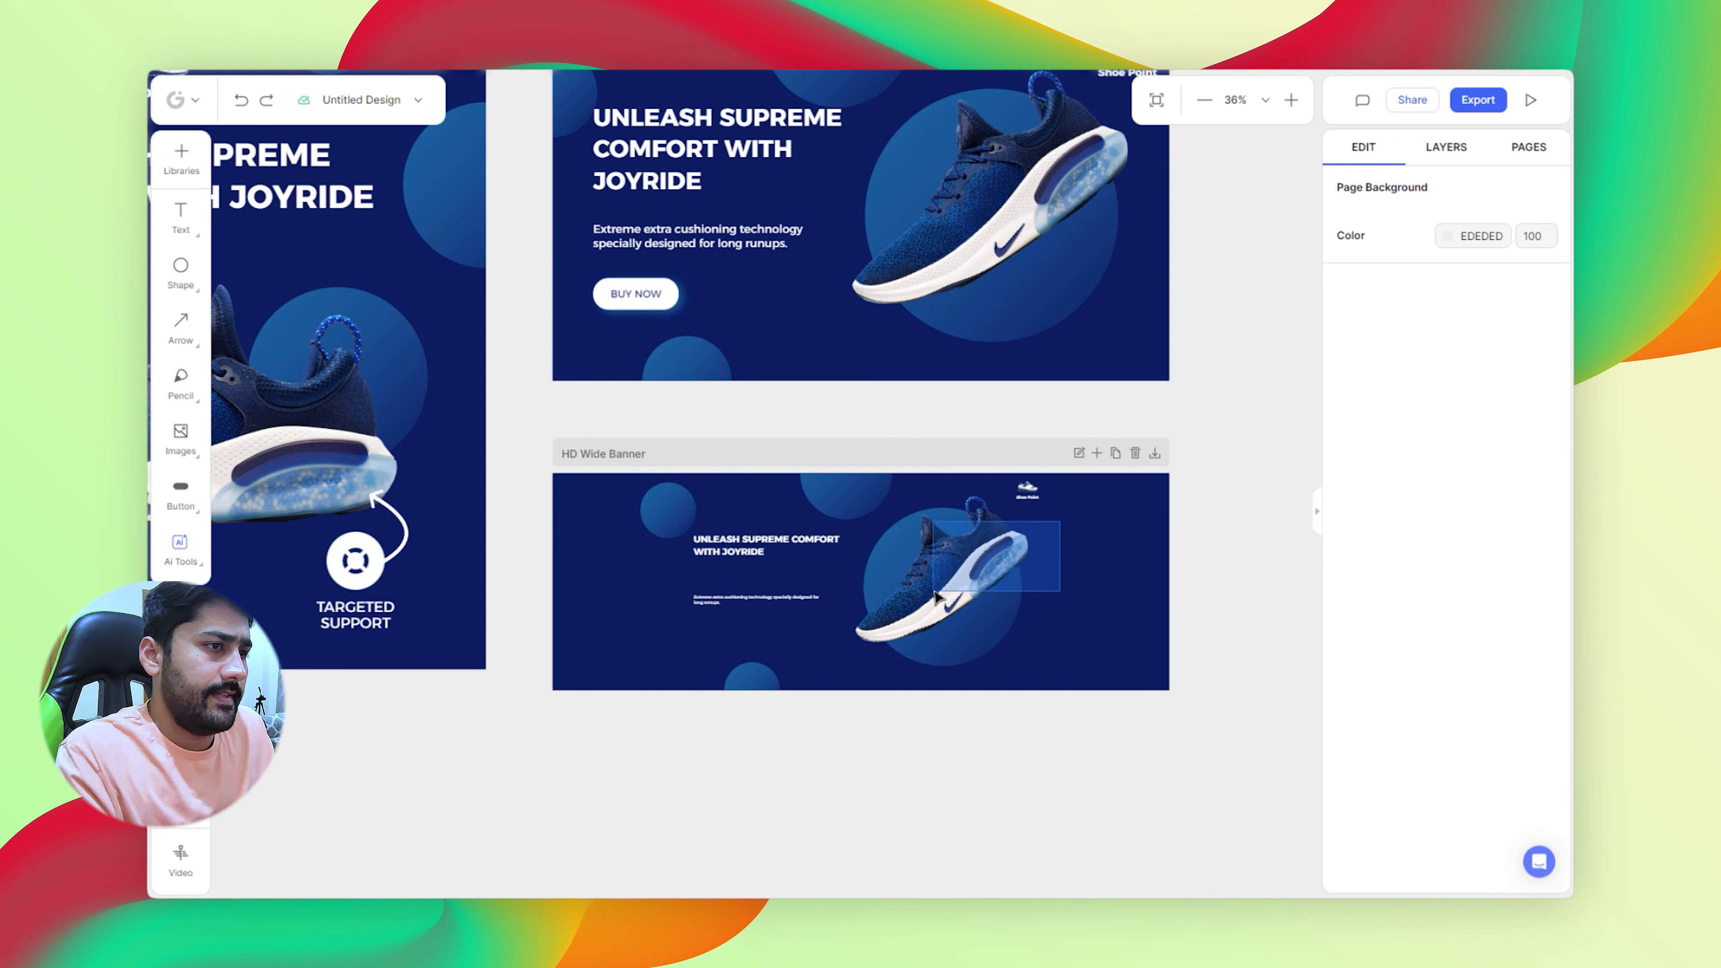
click(996, 567)
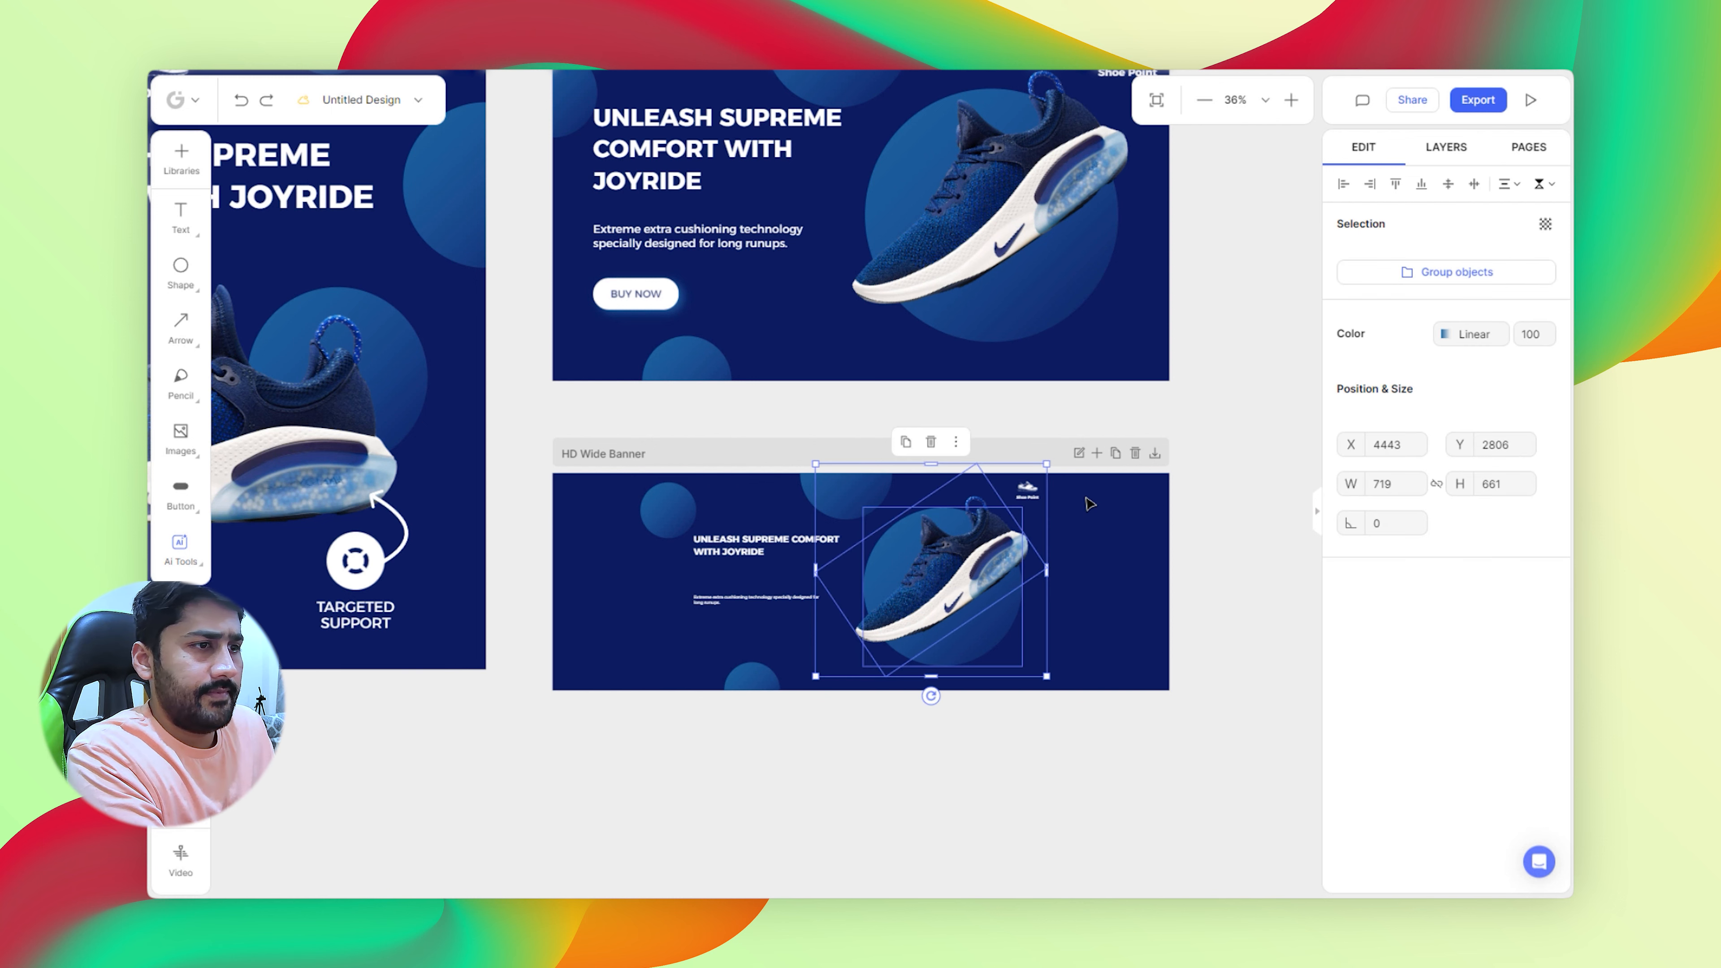
key(Delete)
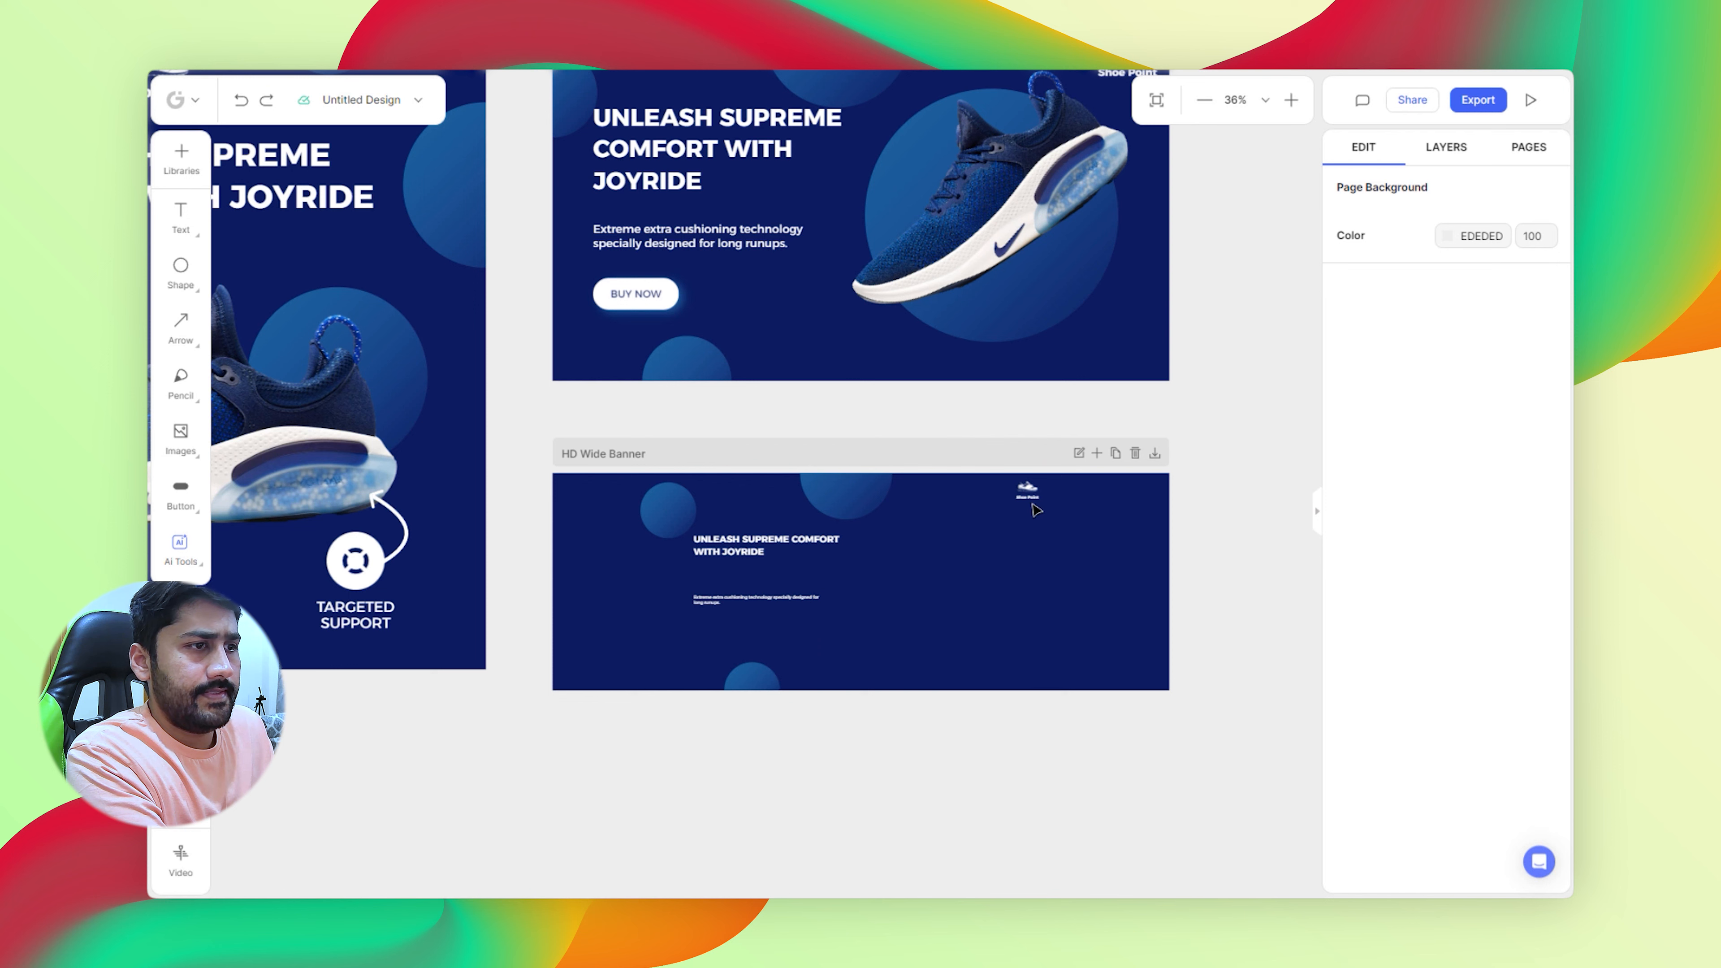
- Enlarge the Shoe Point logo in the HD Wide Banner's upper-left corner and shift the decorative circles toward the canvas edges
click(1027, 490)
drag(1050, 501, 556, 568)
click(671, 511)
drag(846, 496, 849, 488)
drag(752, 676, 671, 677)
- Enlarge the HD Wide Banner's heading and align it left beneath the logo, with the subtext below it at font size 32
click(813, 546)
drag(842, 546, 902, 546)
drag(780, 546, 675, 562)
click(756, 599)
drag(798, 564, 914, 600)
click(1380, 319)
text(32)
drag(802, 600, 673, 570)
- Move one decorative circle to the HD Wide Banner's lower-left edge and the other to the middle of its lower edge
shift+click(684, 570)
drag(559, 563, 557, 645)
drag(671, 677, 868, 677)
key(Escape)
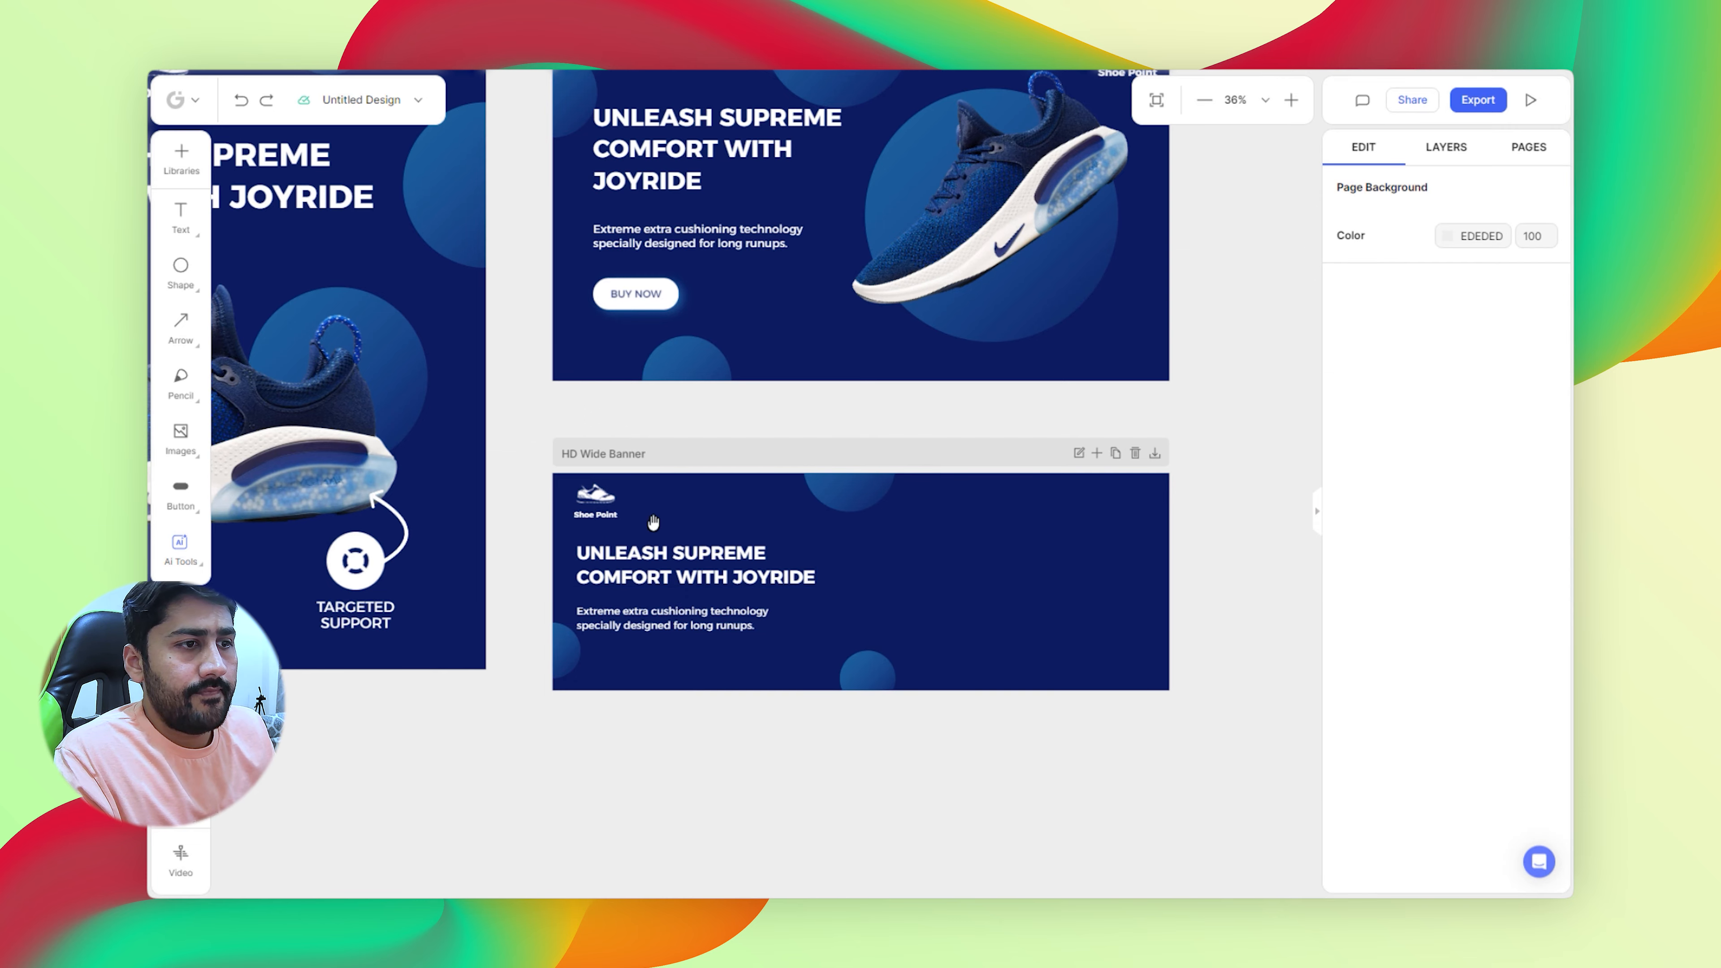
- Copy the circular hand-held shoe photo and its blue ring from the Lifestyle Image into the HD Wide Banner
scroll(683, 546, down, 8)
scroll(496, 400, up, 7)
scroll(607, 339, right, 8)
click(714, 480)
key(ctrl+v)
drag(878, 461, 780, 560)
drag(725, 610, 890, 555)
- Scale up the circular shoe photo with its ring and position it on the right side of the HD Wide Banner
click(957, 572)
scroll(789, 576, up, 5)
drag(789, 577, 786, 497)
drag(796, 494, 1101, 441)
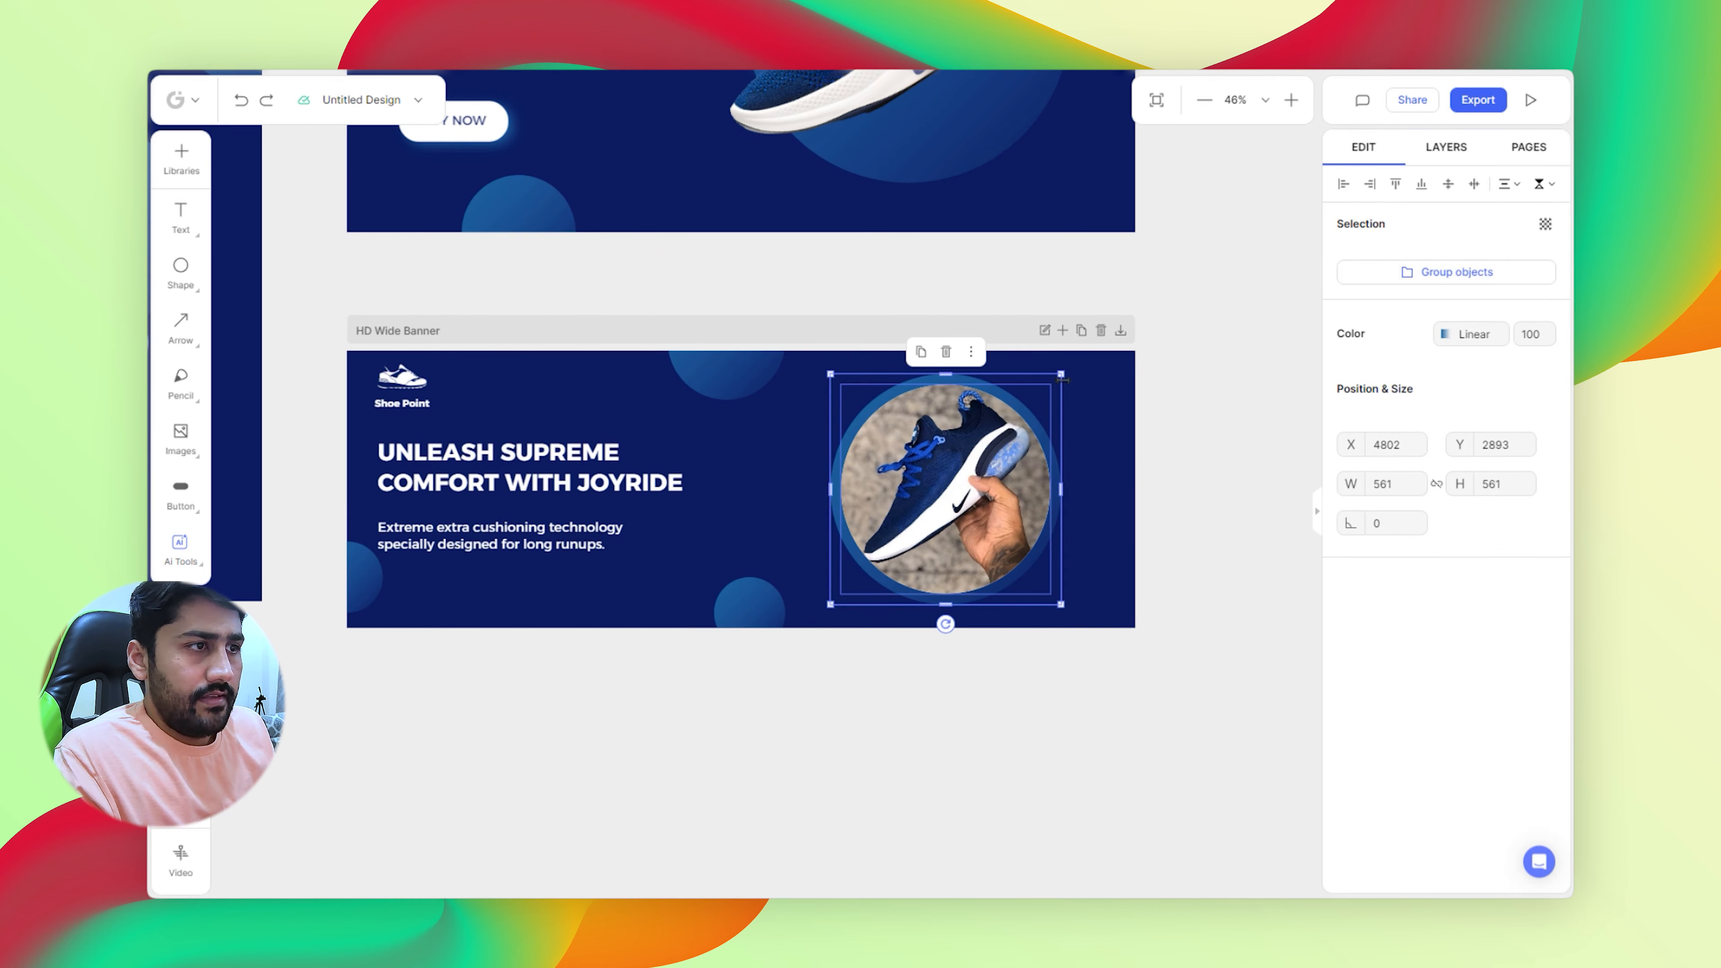
drag(1061, 374, 1070, 365)
drag(983, 468, 978, 472)
- Lower the bottom decorative circle slightly, enlarge the top one, and place a copy of it at the HD Wide Banner's right edge
drag(750, 604, 755, 612)
click(727, 376)
drag(784, 399, 826, 442)
drag(746, 399, 1137, 408)
right_click(712, 377)
click(762, 458)
drag(1056, 469, 1111, 411)
- Set the HD Wide Banner's heading to font size 65, widen its text box, and set the subtext to font size 35
click(476, 483)
click(1382, 319)
text(65)
drag(686, 469, 760, 468)
click(596, 532)
click(1382, 319)
text(35)
- Move the Shoe Point logo's icon and name slightly down in the HD Wide Banner
click(424, 385)
shift+click(412, 405)
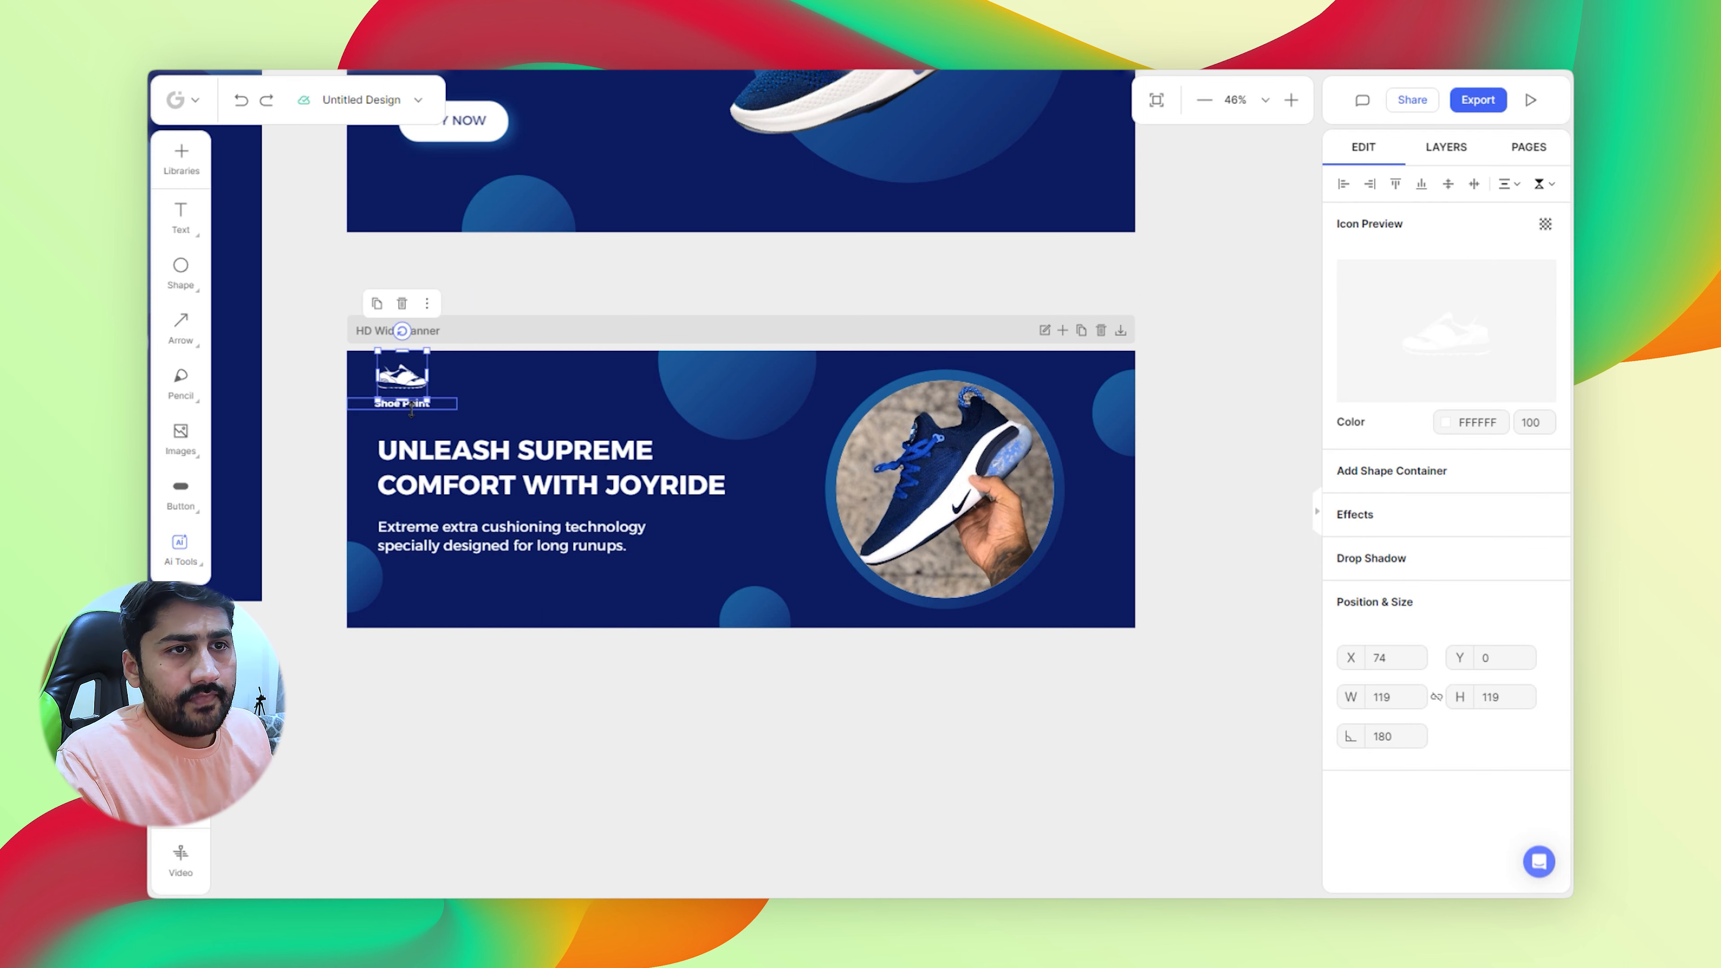
drag(411, 383, 412, 394)
click(1189, 421)
- Review the full set of hero, lifestyle, callout, banner and social media canvases together
click(1203, 102)
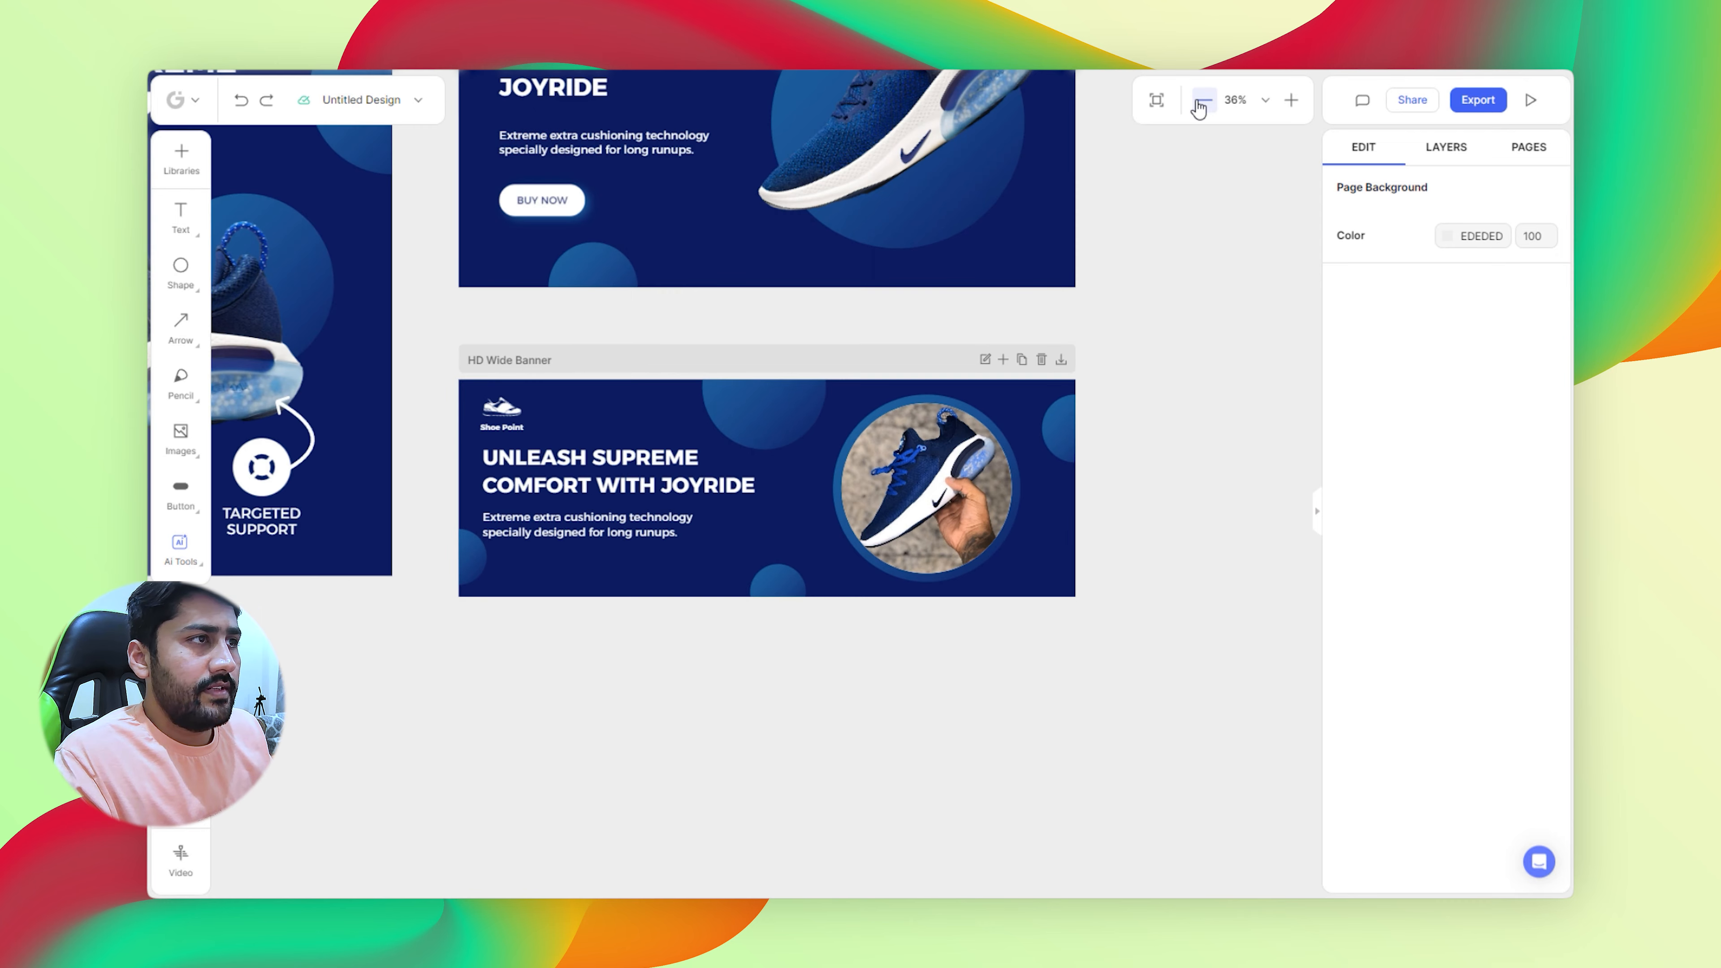
click(1205, 102)
click(1205, 101)
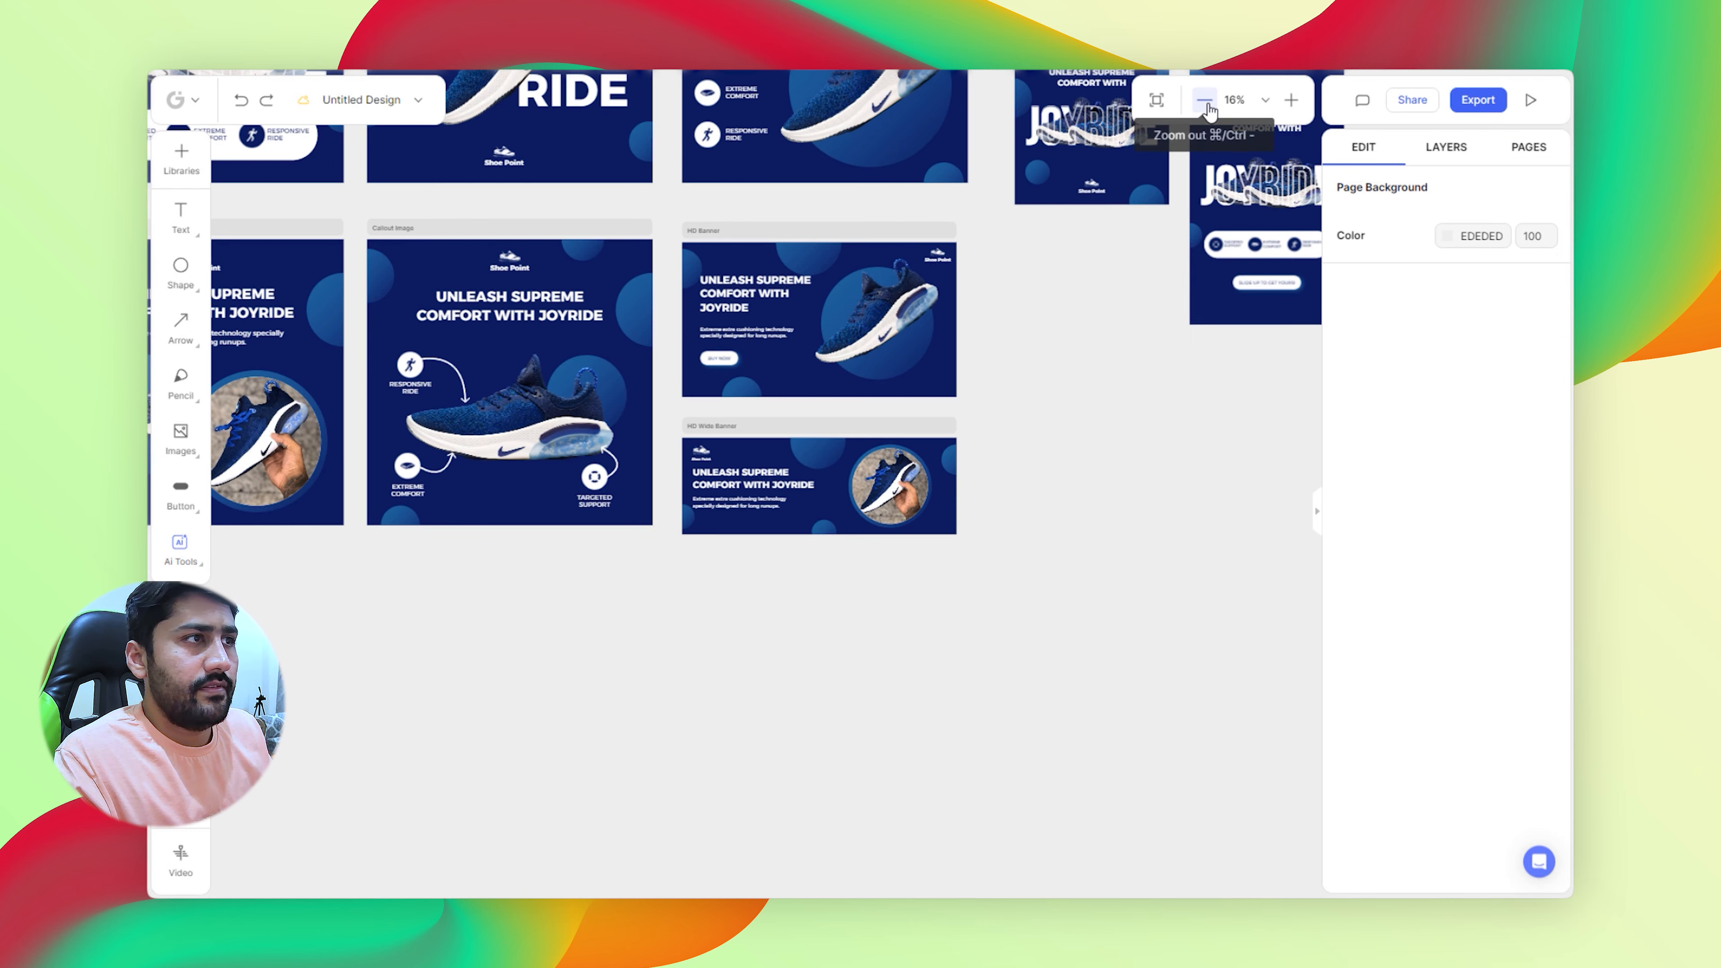
drag(1086, 298, 916, 533)
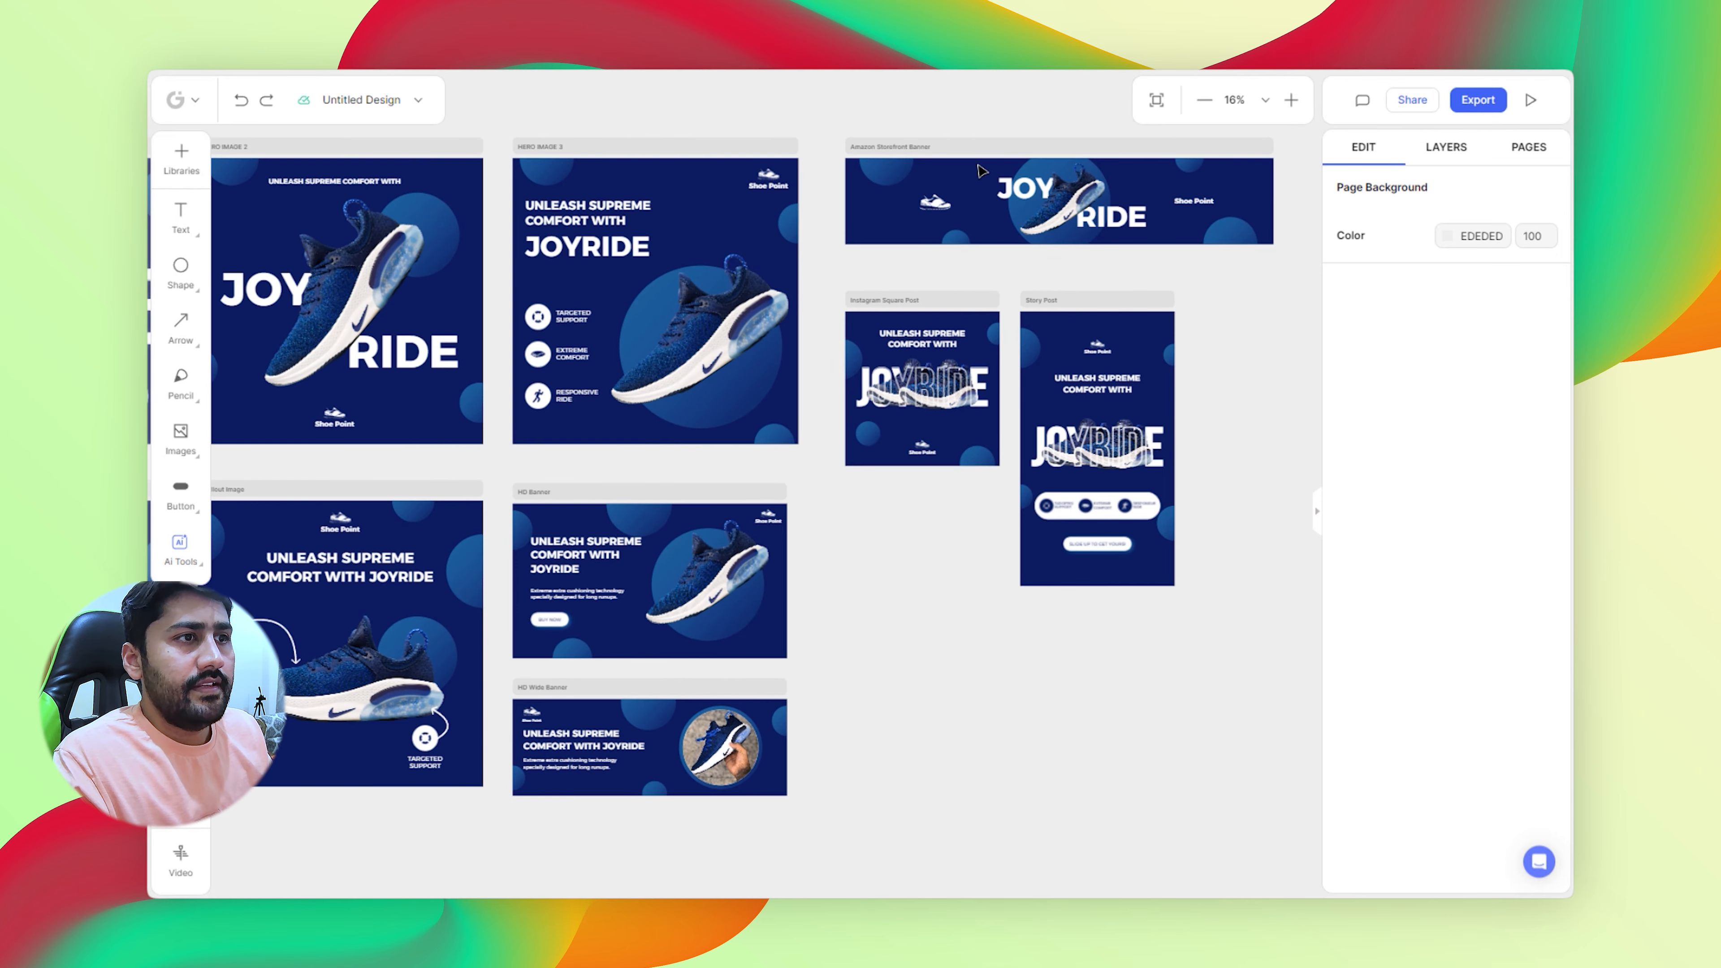
click(1204, 102)
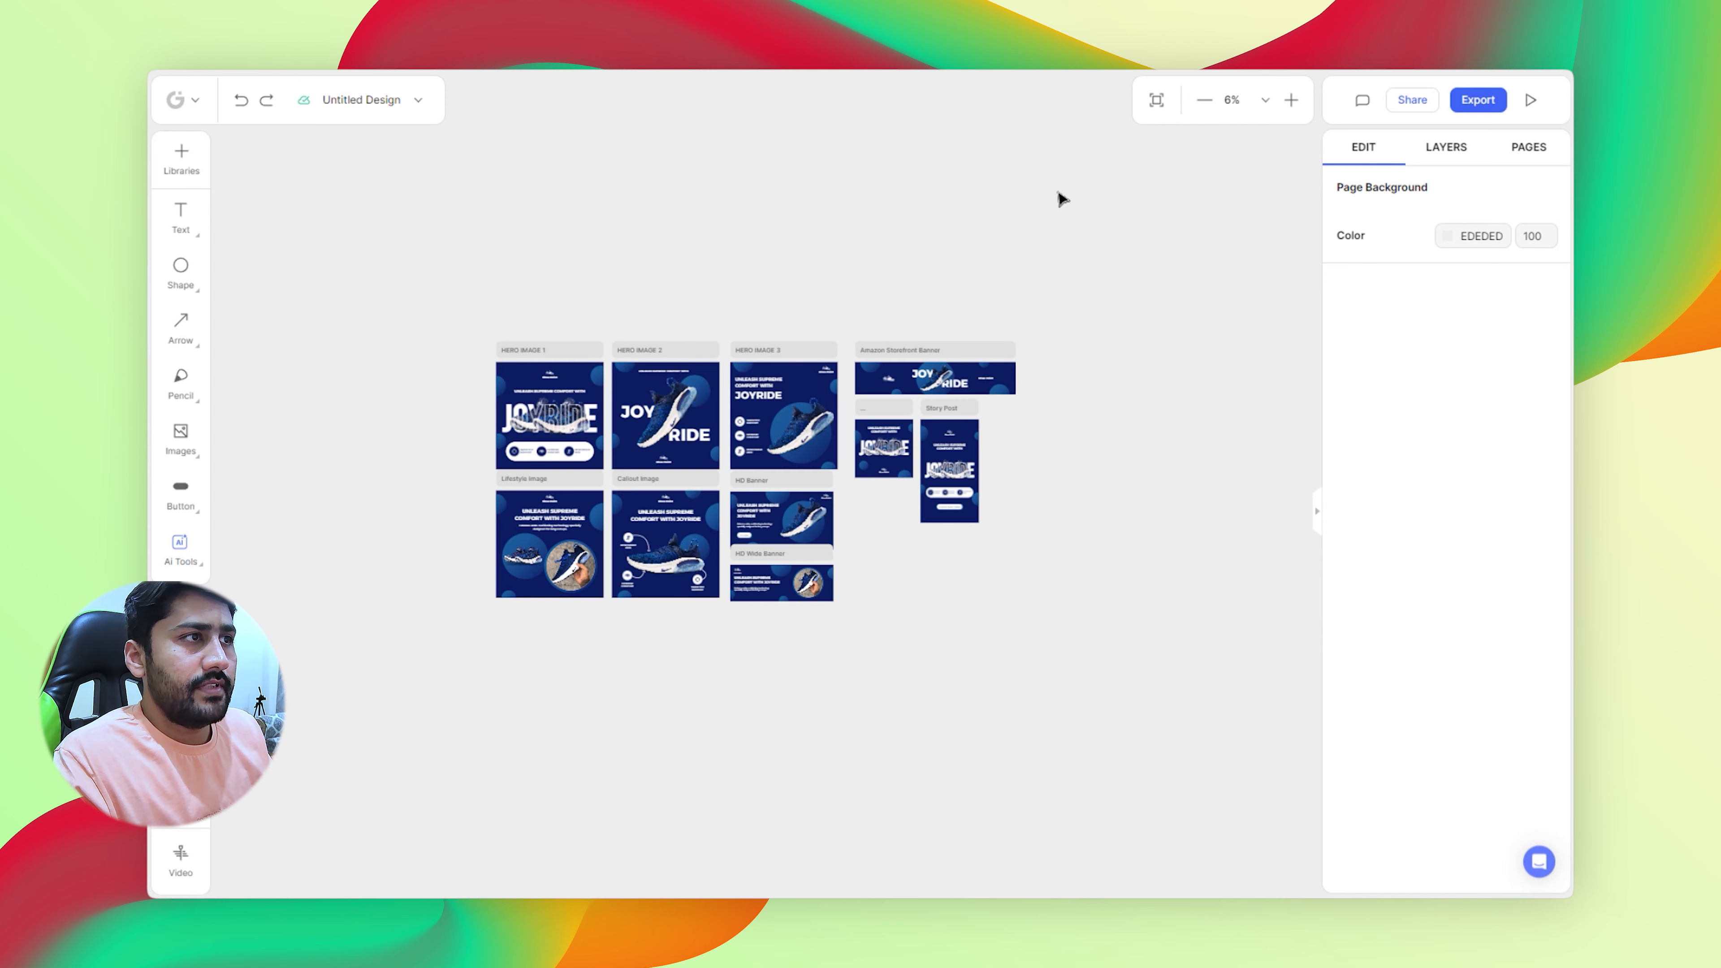
click(1291, 102)
drag(513, 249, 914, 270)
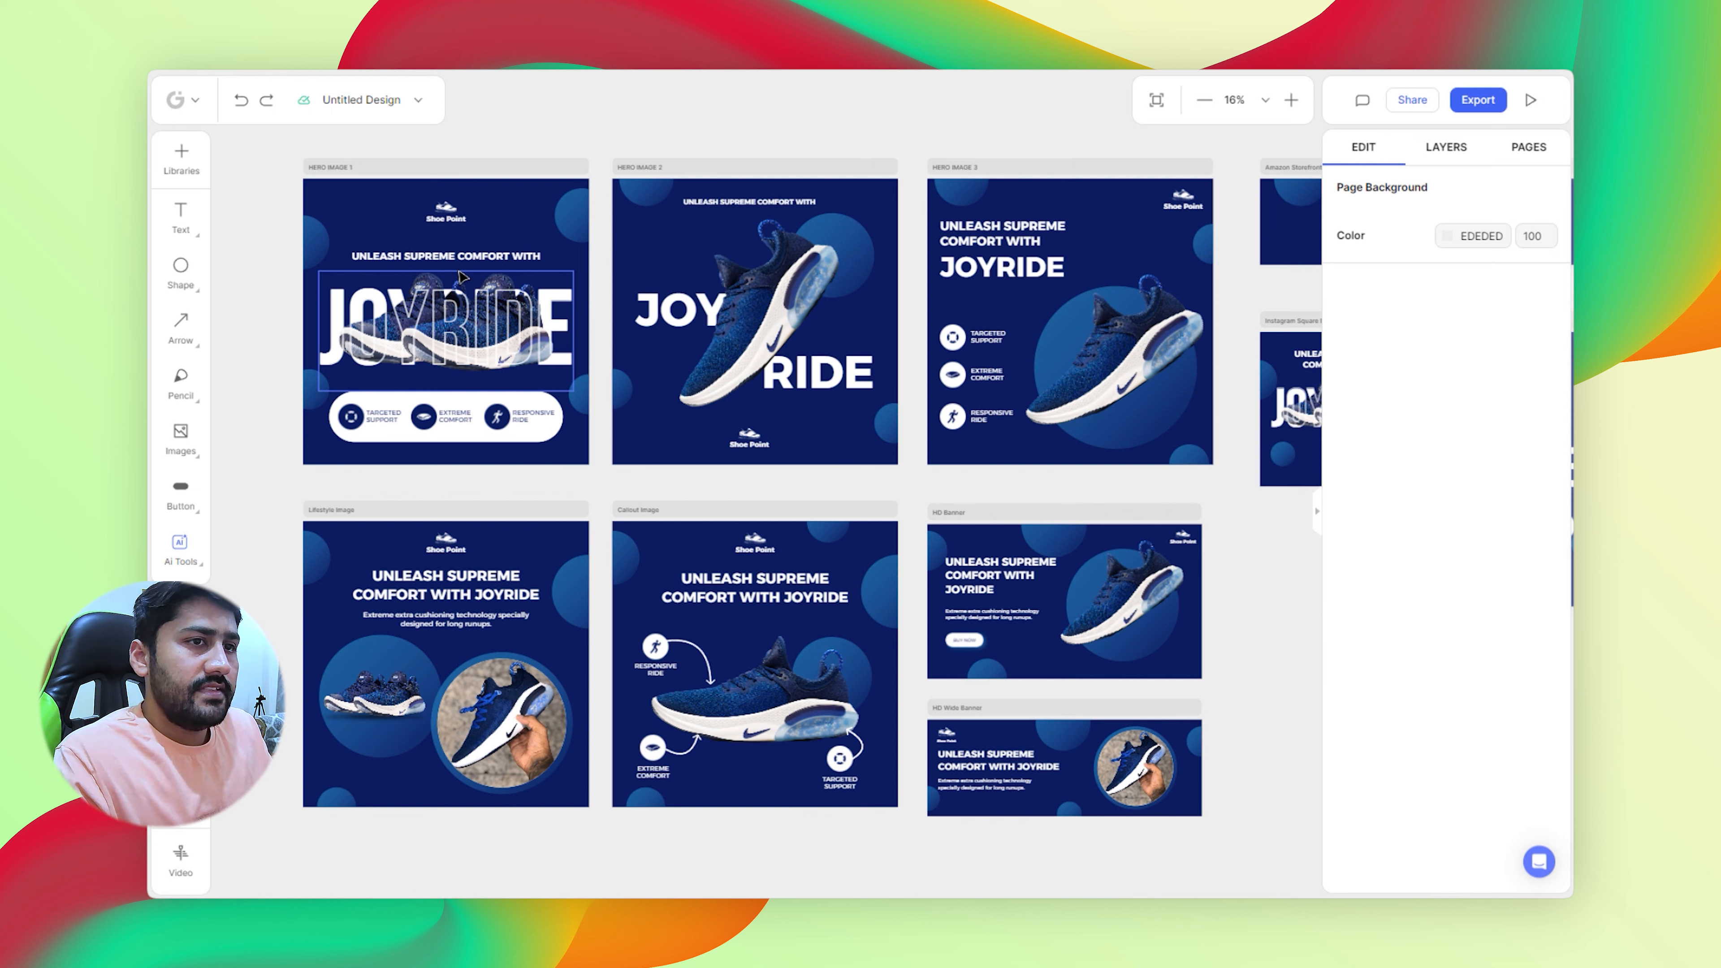
click(654, 169)
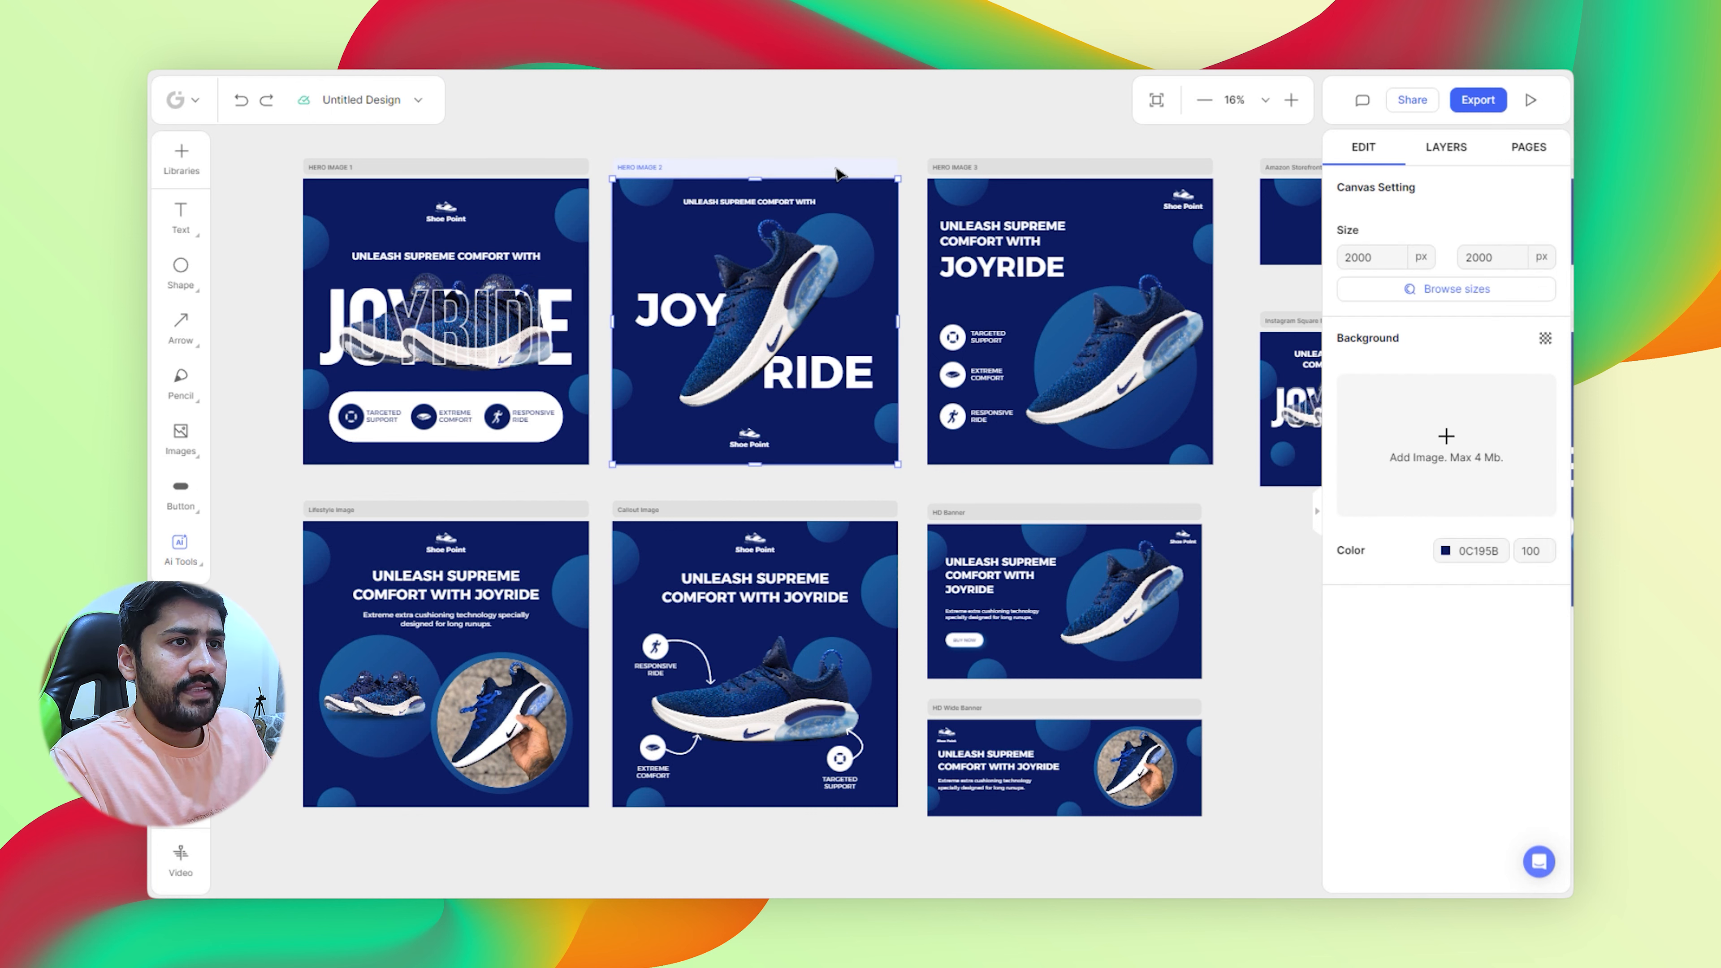
click(1044, 164)
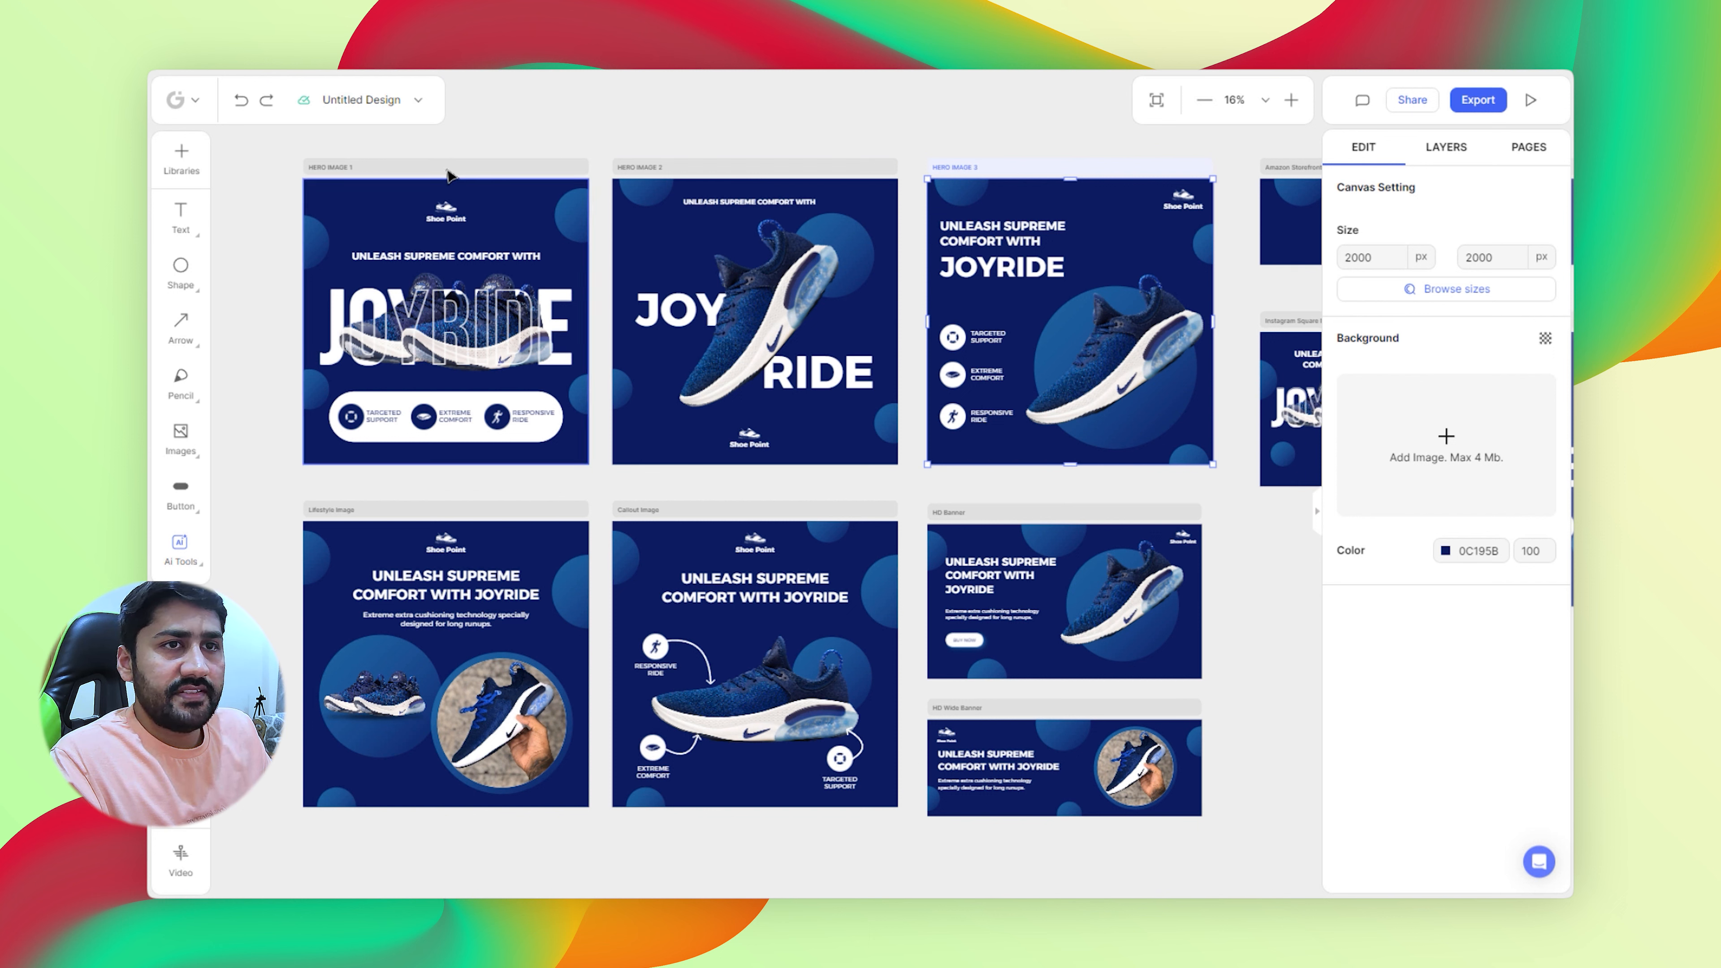
click(573, 153)
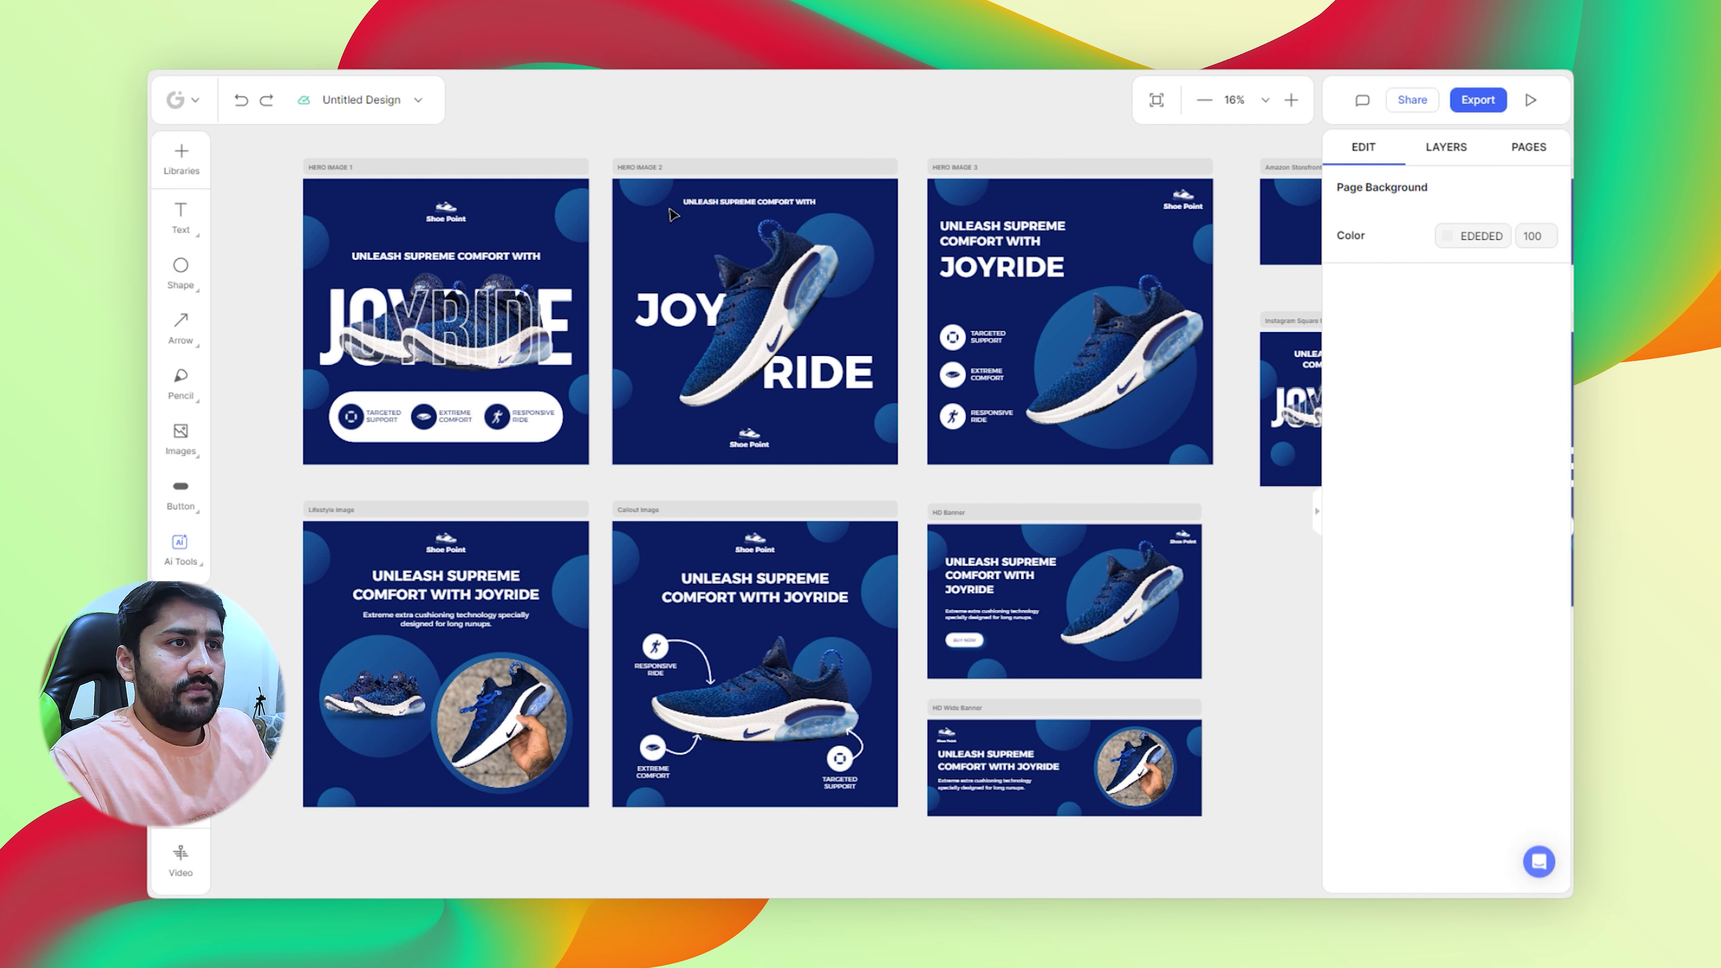